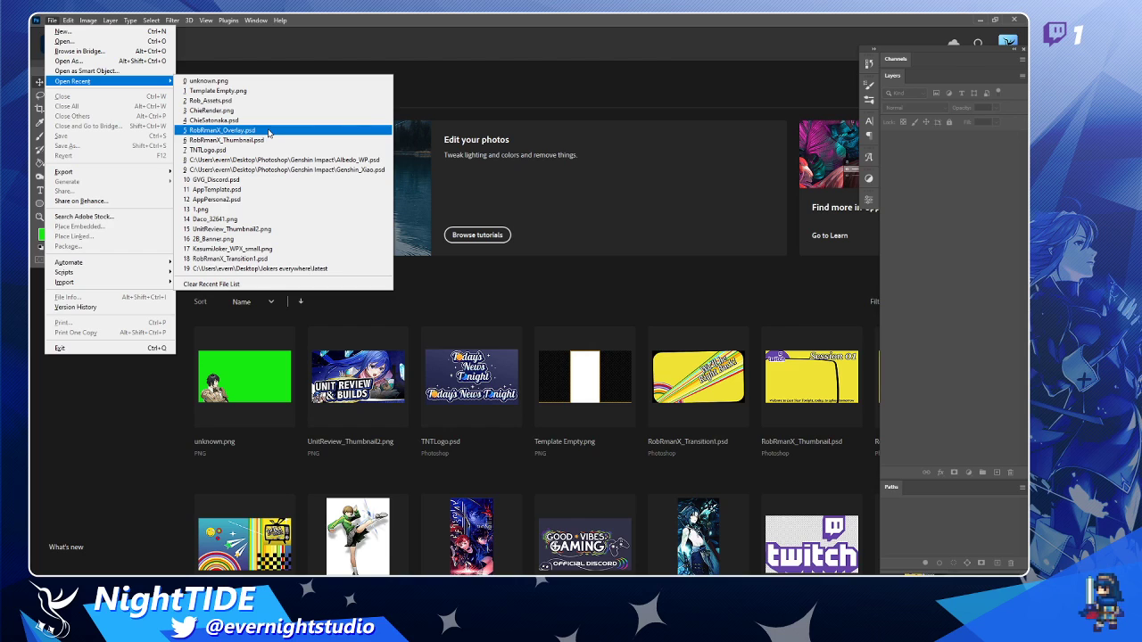
Open the recent file RobRmanX_Overlay.psd, float its document window and enlarge it to fill most of the workspace.
click(268, 131)
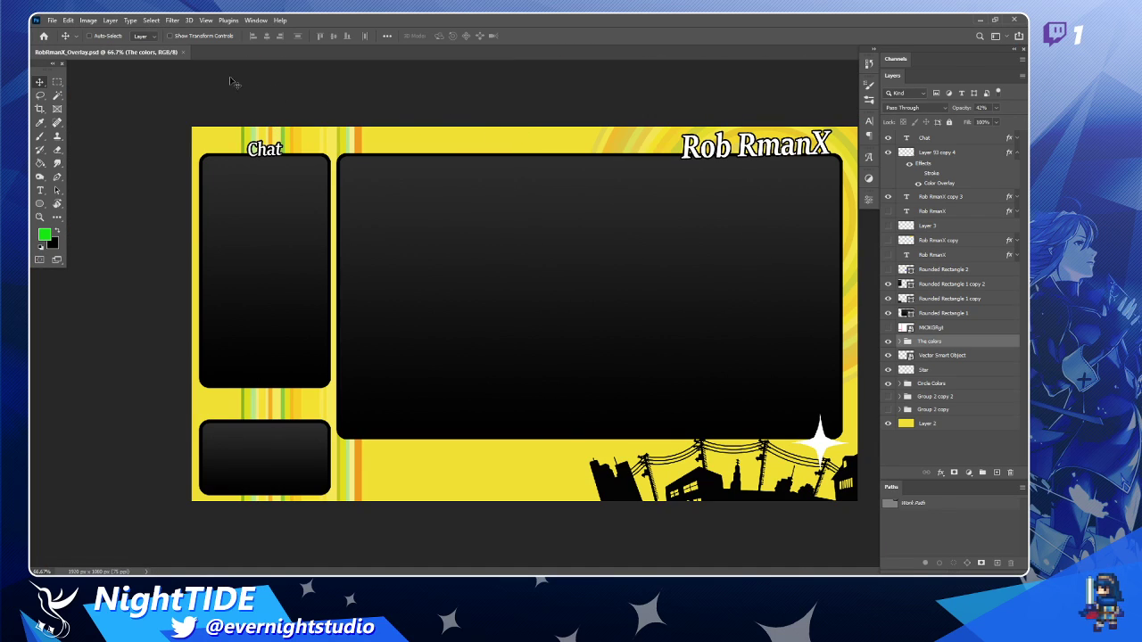
drag(115, 53, 229, 66)
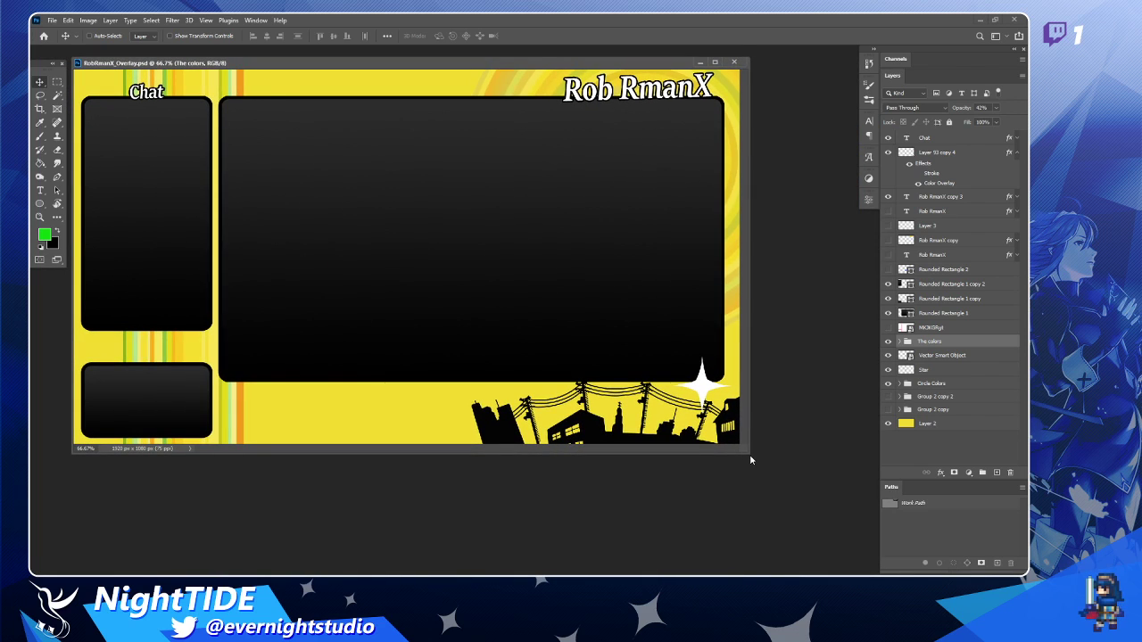
drag(749, 452, 845, 516)
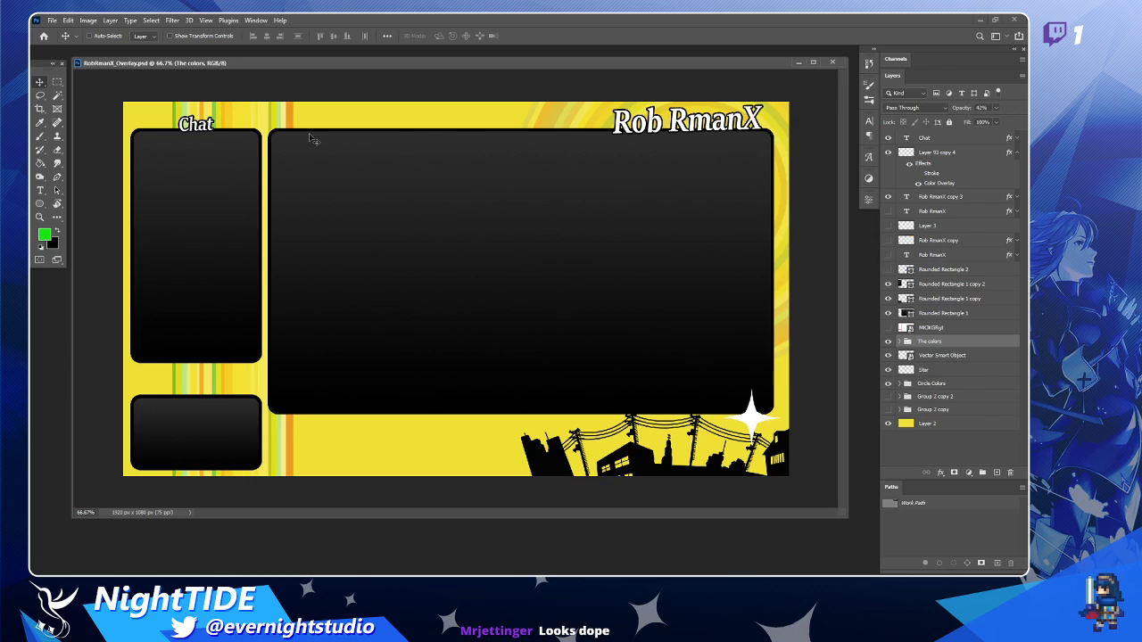
drag(360, 64, 339, 63)
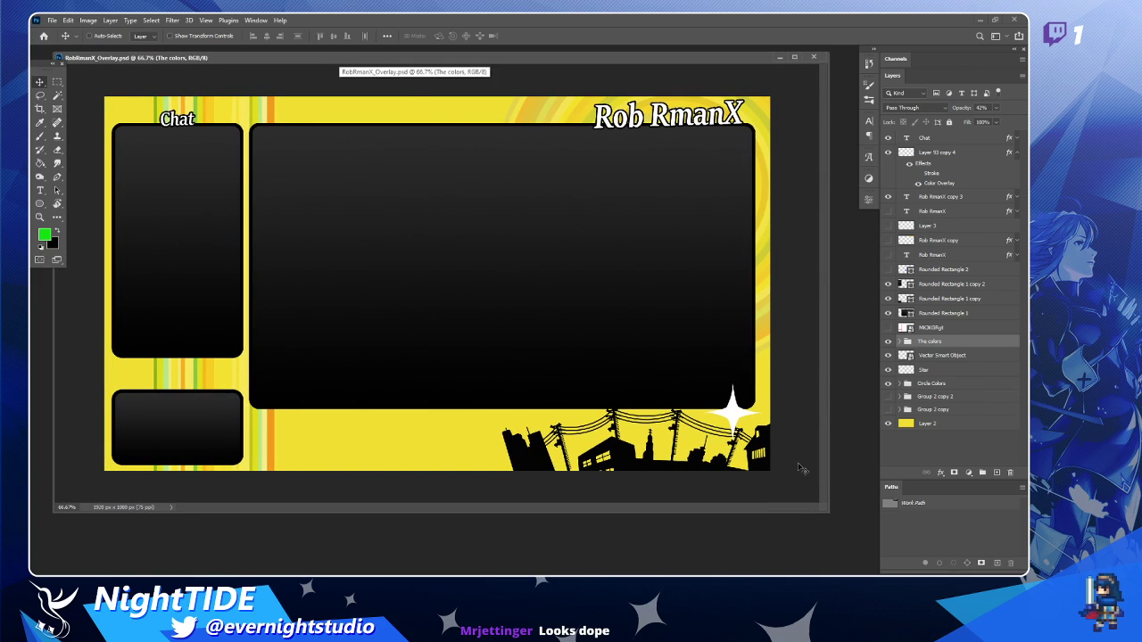
drag(824, 506, 852, 528)
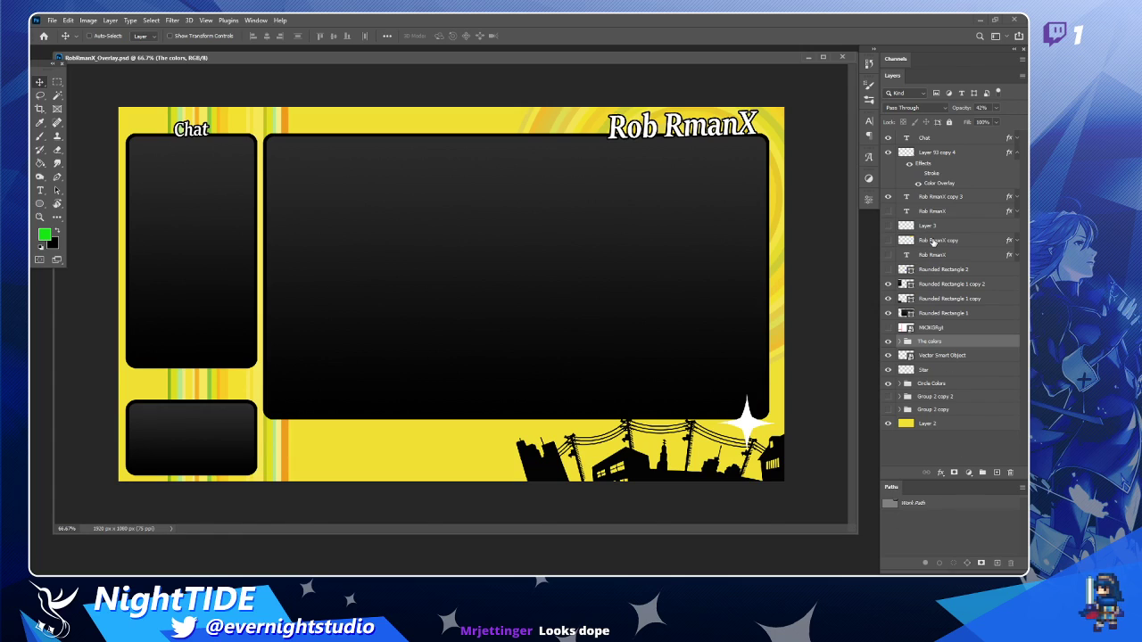
Show the hidden layout sketch layer directly below Rounded Rectangle 1 and raise its opacity.
click(889, 384)
click(889, 385)
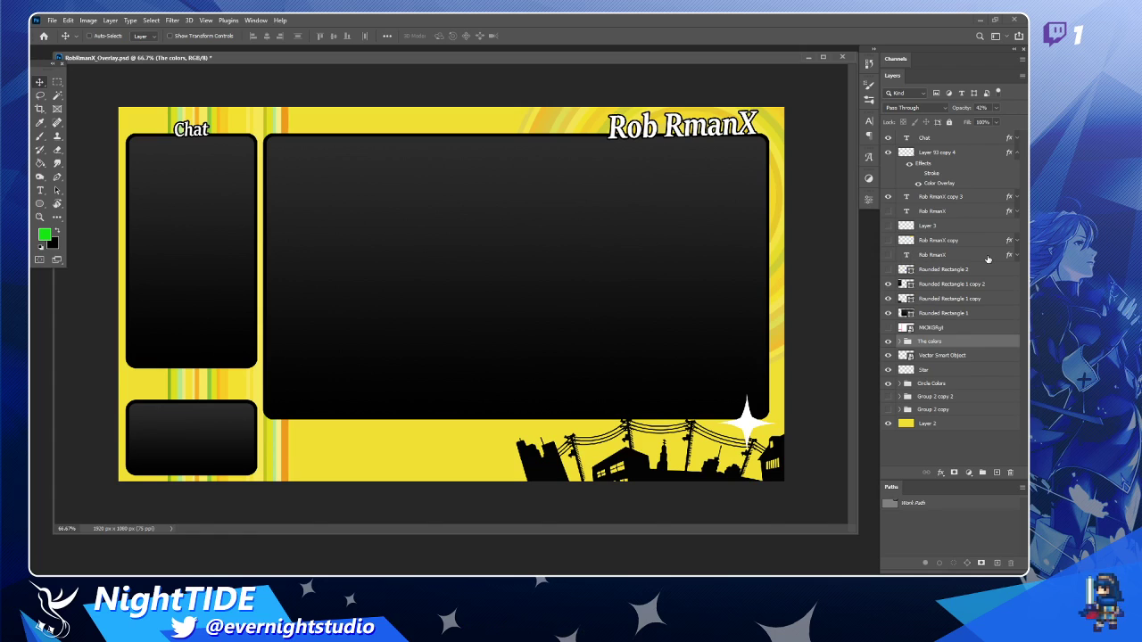
click(888, 329)
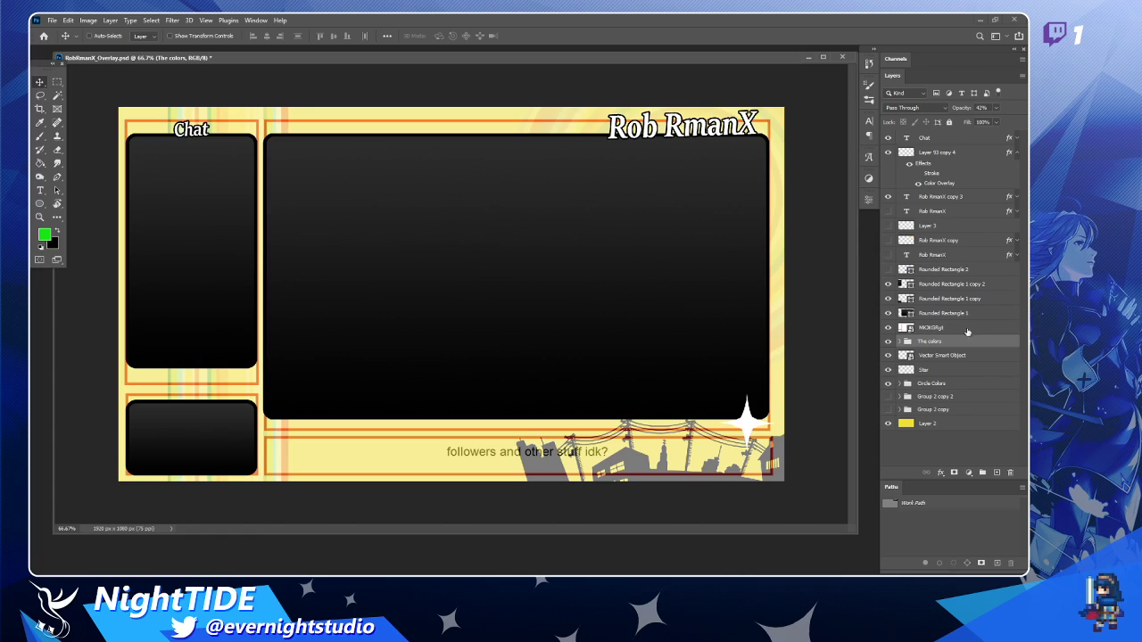
click(964, 330)
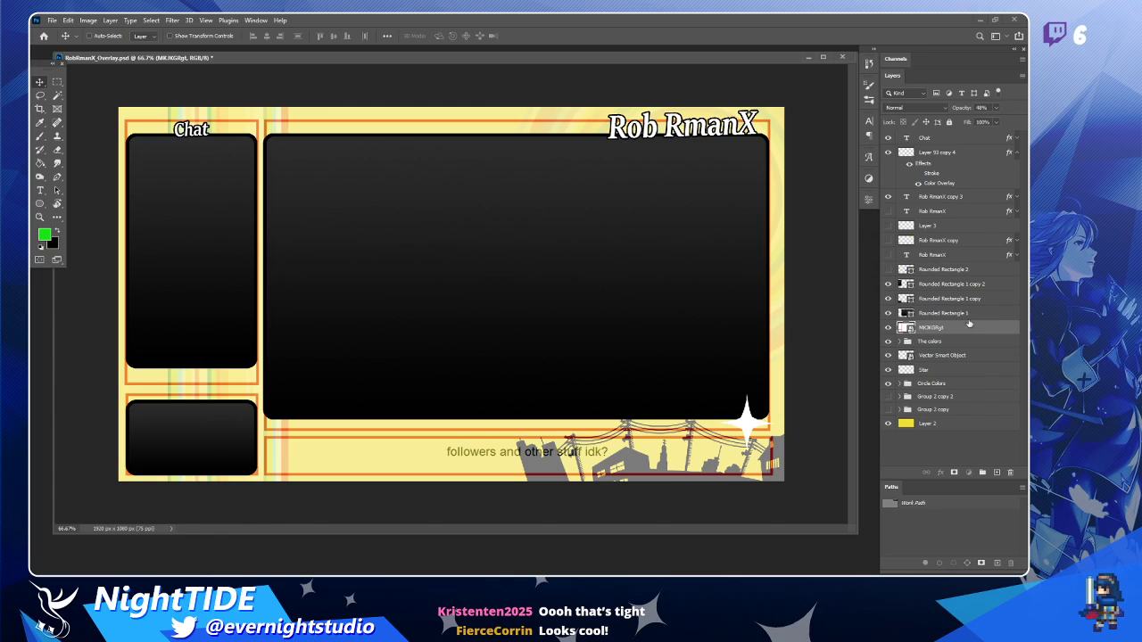
click(996, 108)
drag(997, 122, 1005, 122)
click(890, 328)
click(889, 329)
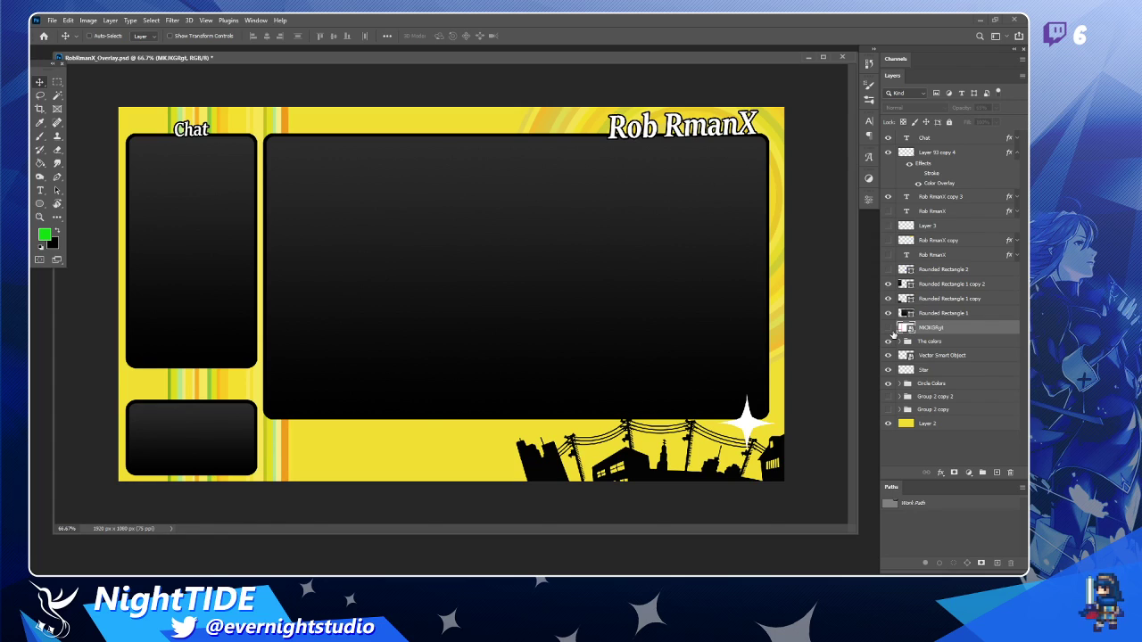
click(889, 329)
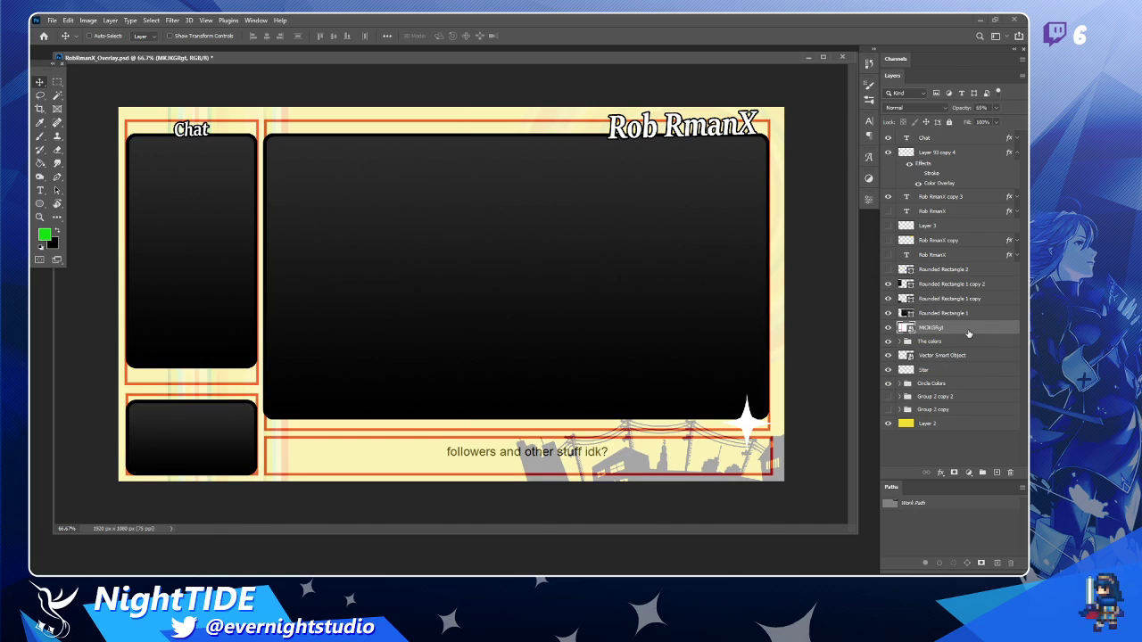
Move the layout sketch layer to the front of the layer stack at about 90% opacity, and hide it after viewing.
drag(961, 332, 960, 136)
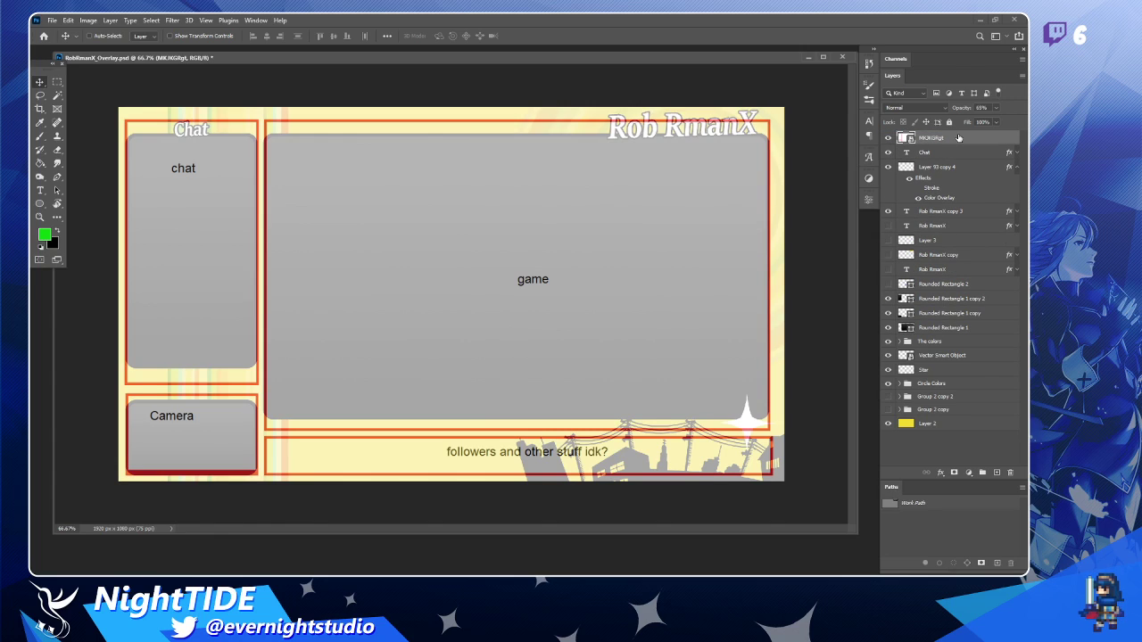
click(996, 108)
drag(999, 120, 1009, 120)
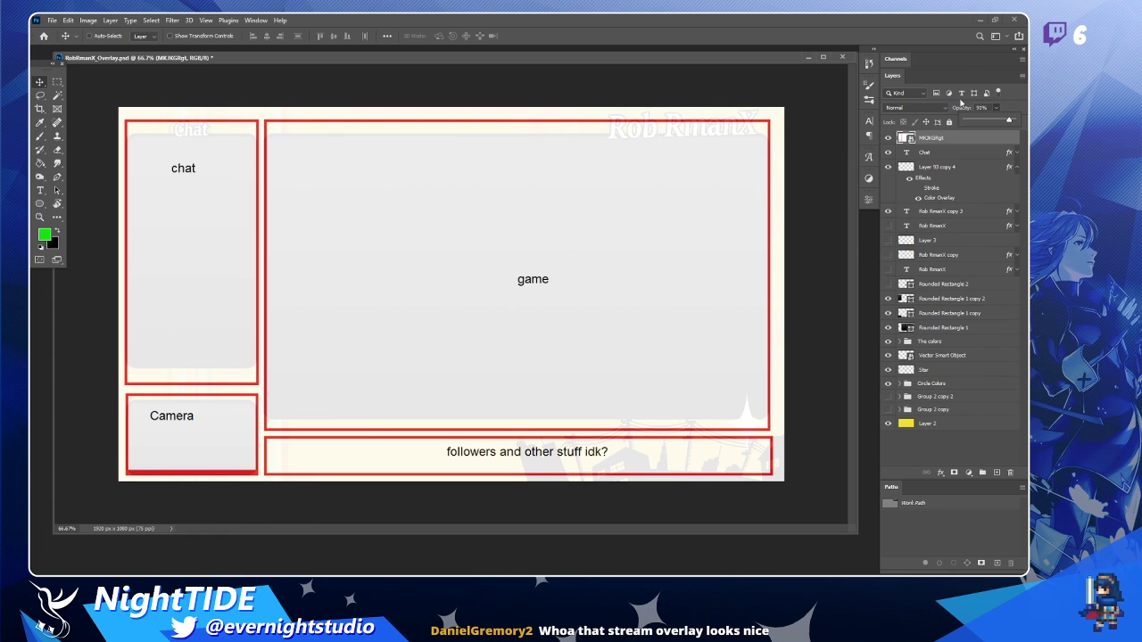
click(888, 138)
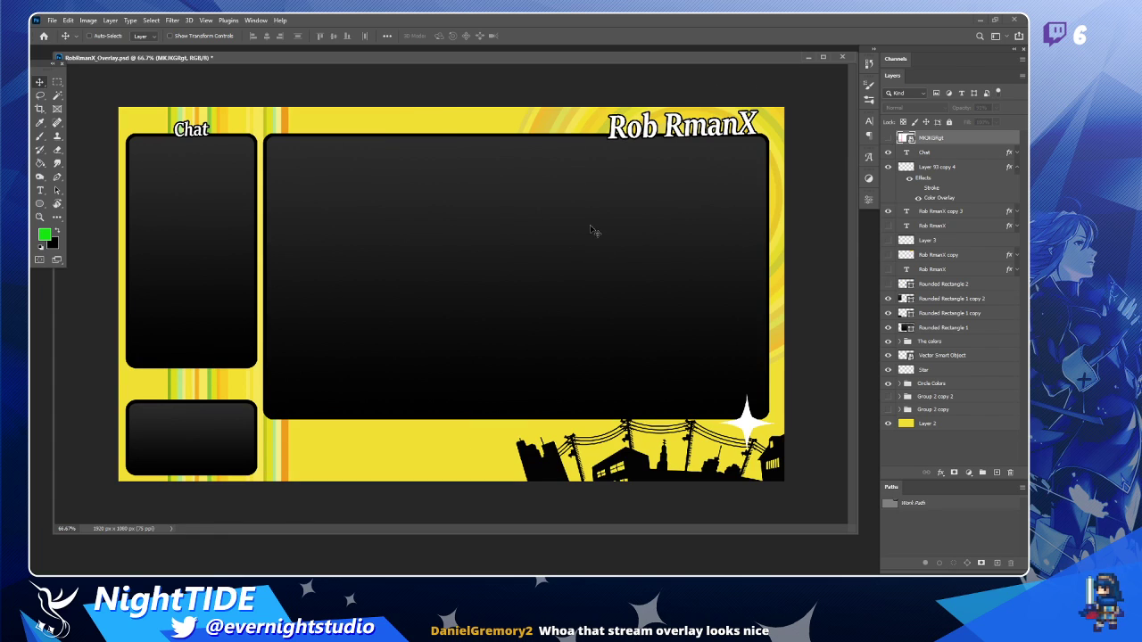
Try to move the black chat panel over the game panel, and undo the move.
drag(574, 263, 476, 254)
ctrl+click(629, 265)
drag(224, 255, 703, 266)
key(ctrl+z)
key(ctrl+z)
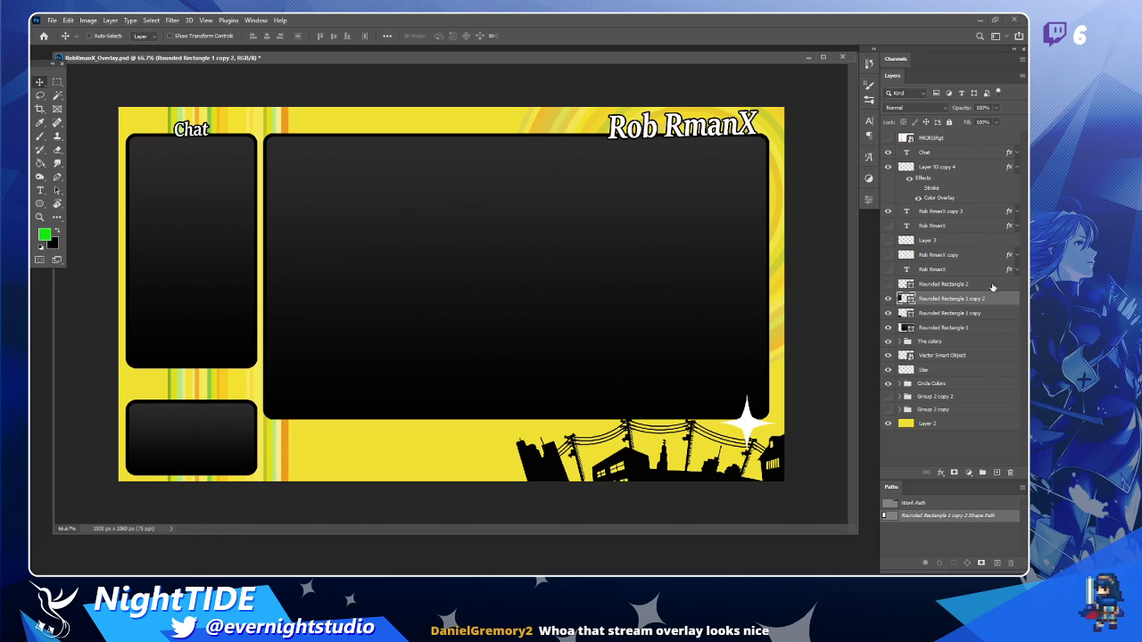
Draw a green rounded rectangle about 1812 × 989 px on a new layer above Rounded Rectangle 1 copy 2.
click(996, 473)
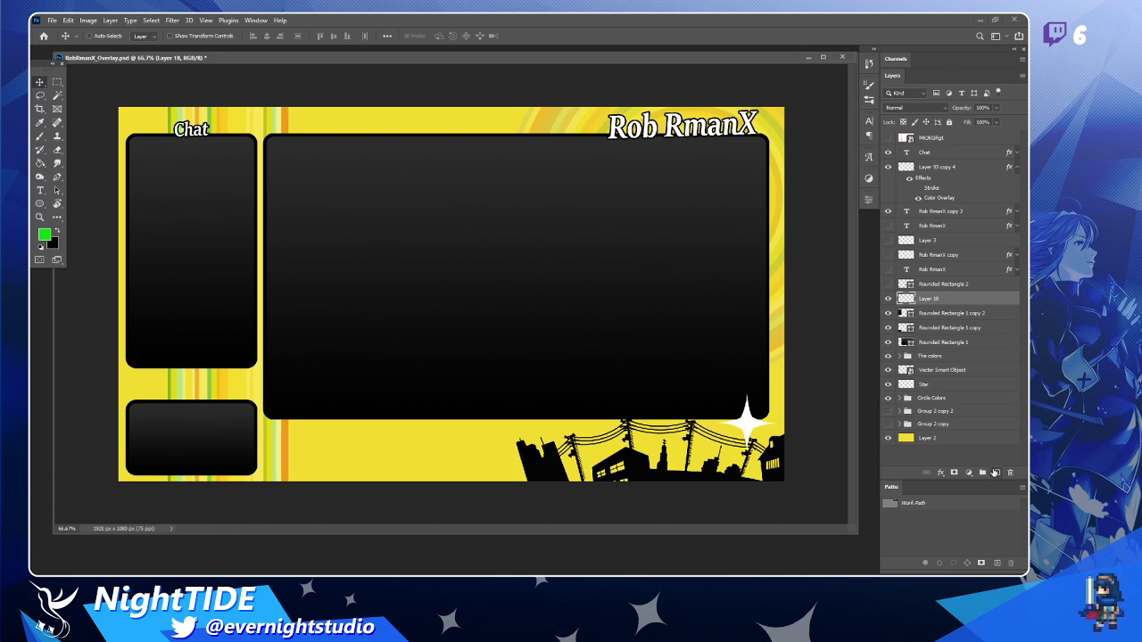
click(39, 204)
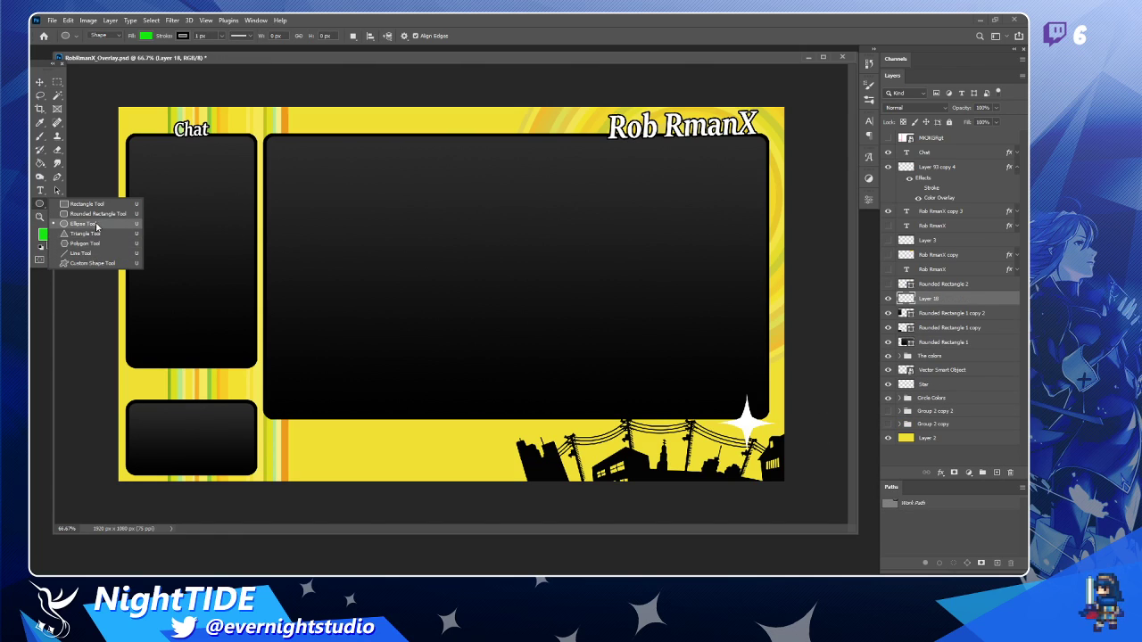
click(95, 214)
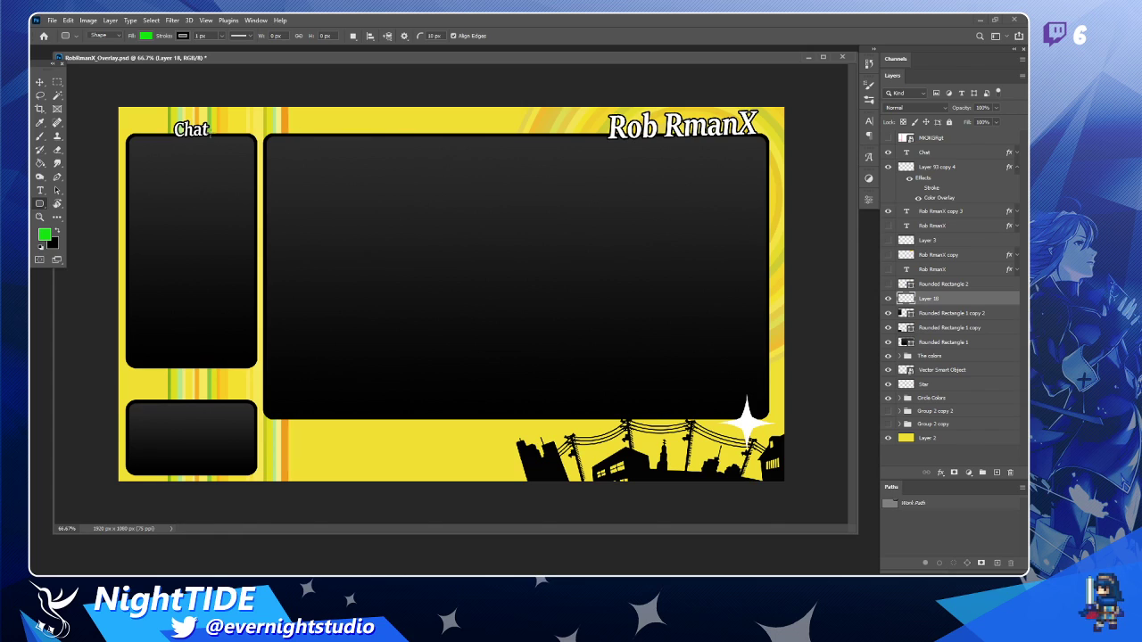
drag(123, 109, 759, 420)
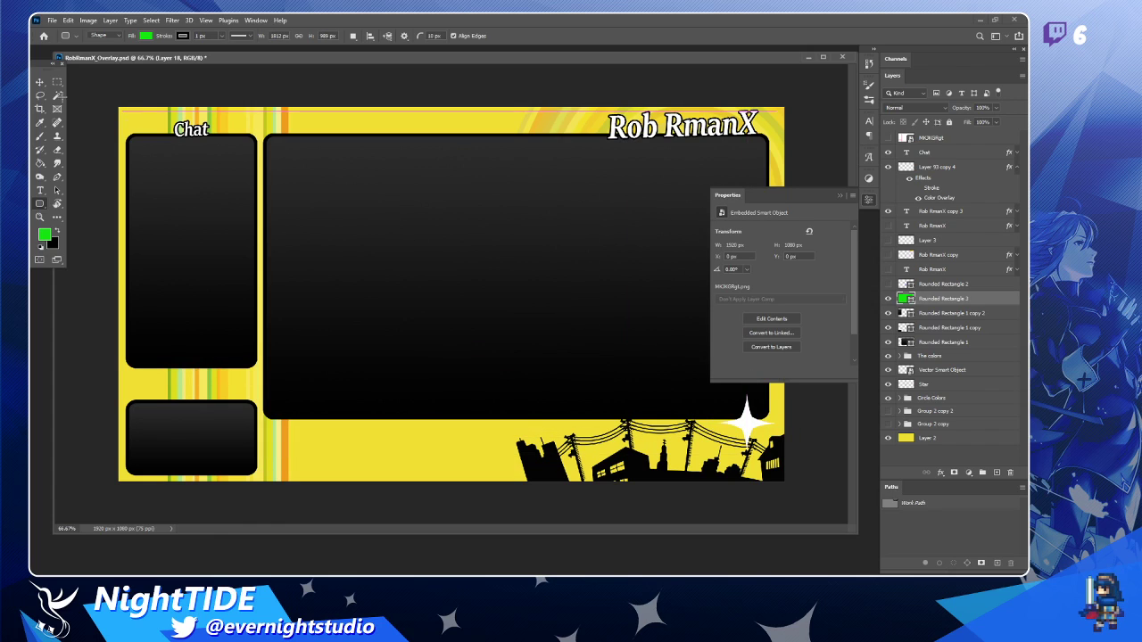
key(v)
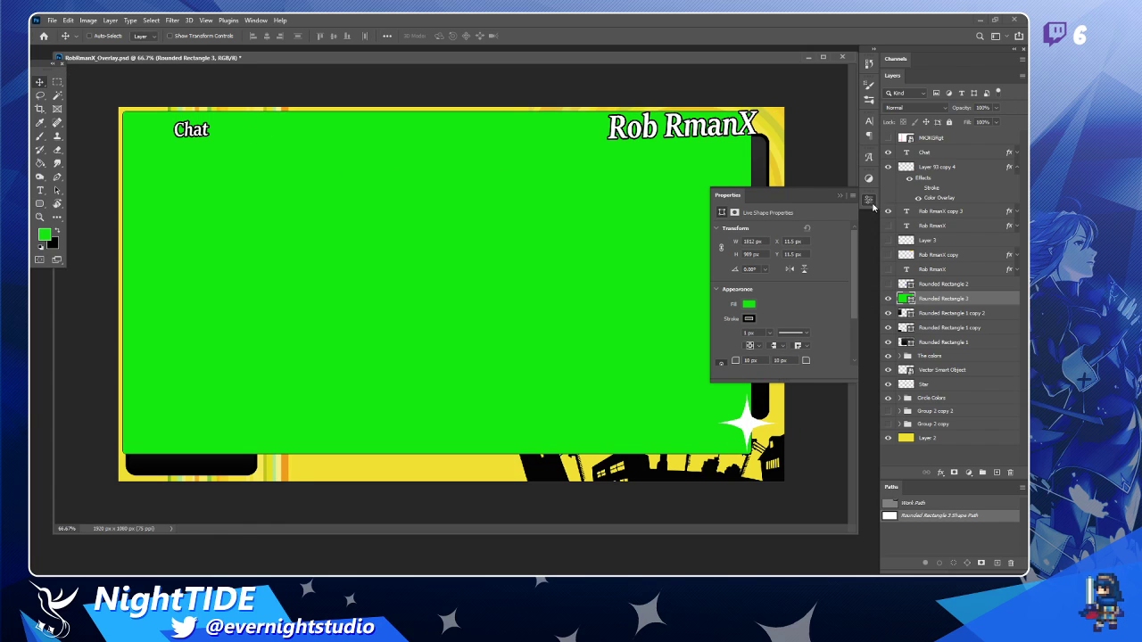
click(869, 201)
Stretch the green rounded rectangle with Free Transform until it covers the whole 1920 × 1080 px canvas.
key(ctrl+t)
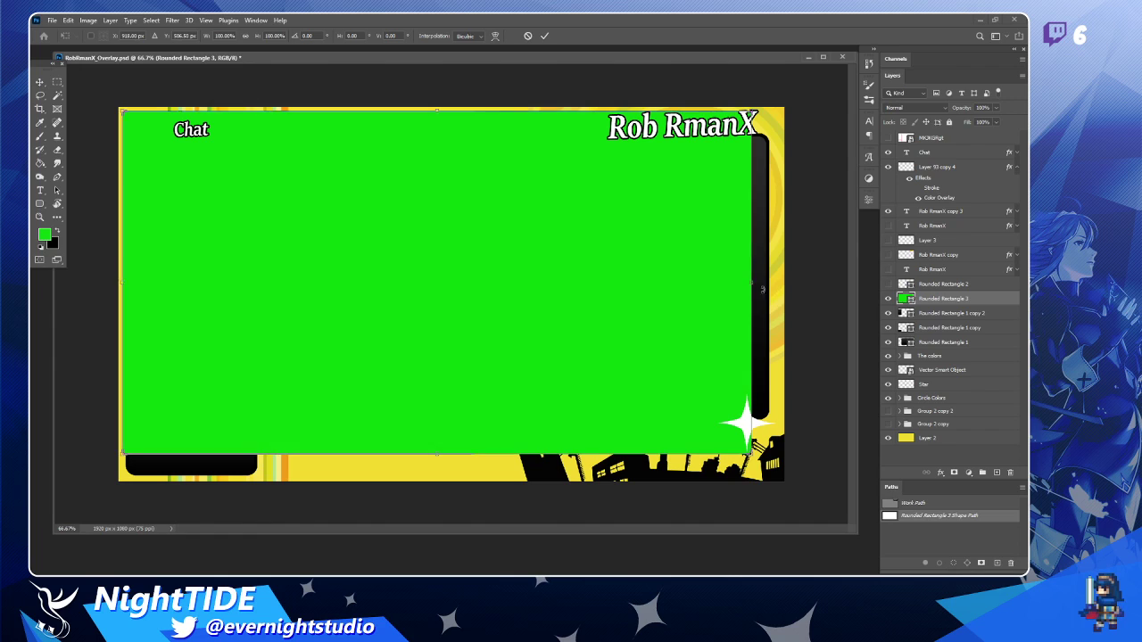
drag(762, 288, 785, 284)
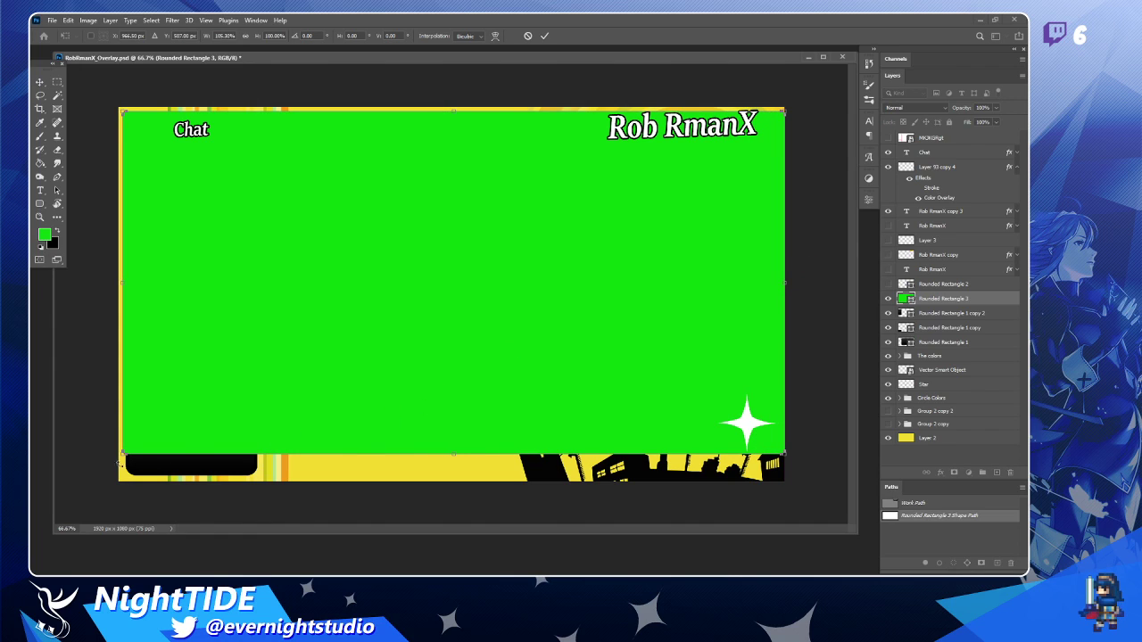
drag(451, 455, 450, 482)
drag(452, 109, 452, 104)
click(39, 81)
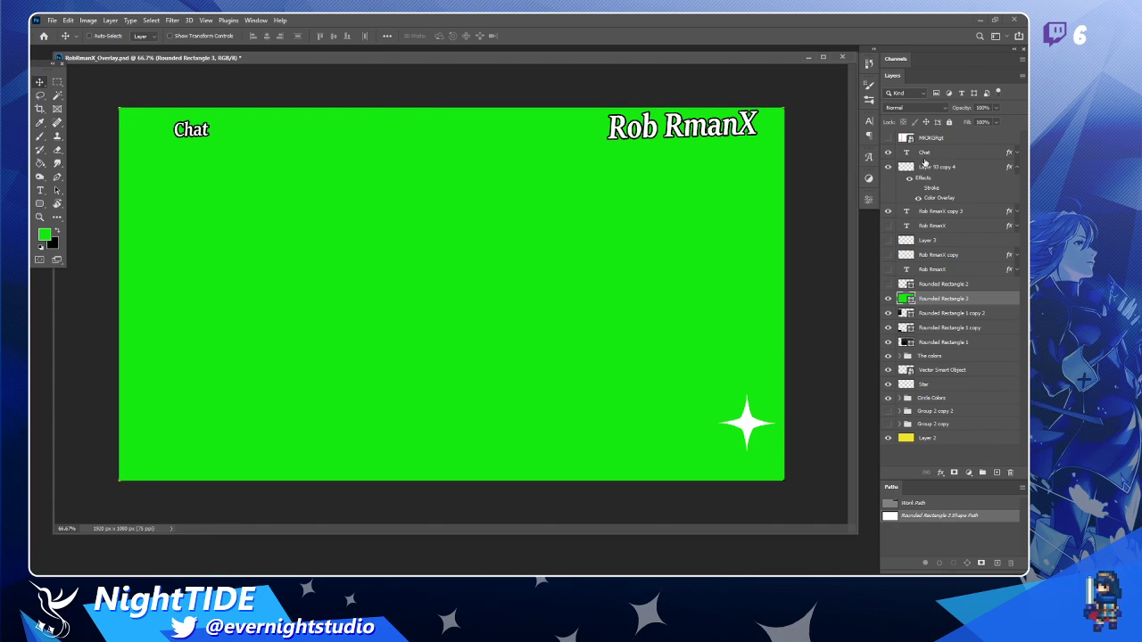
Set the green rectangle's corner radii to 94 px.
click(869, 199)
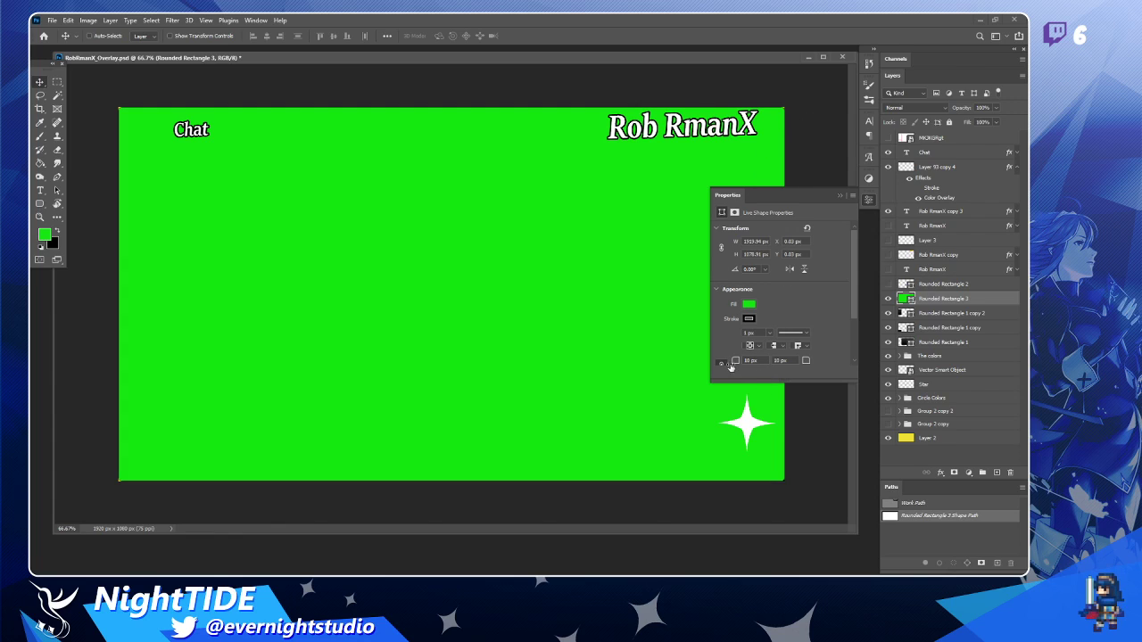
drag(735, 361, 811, 363)
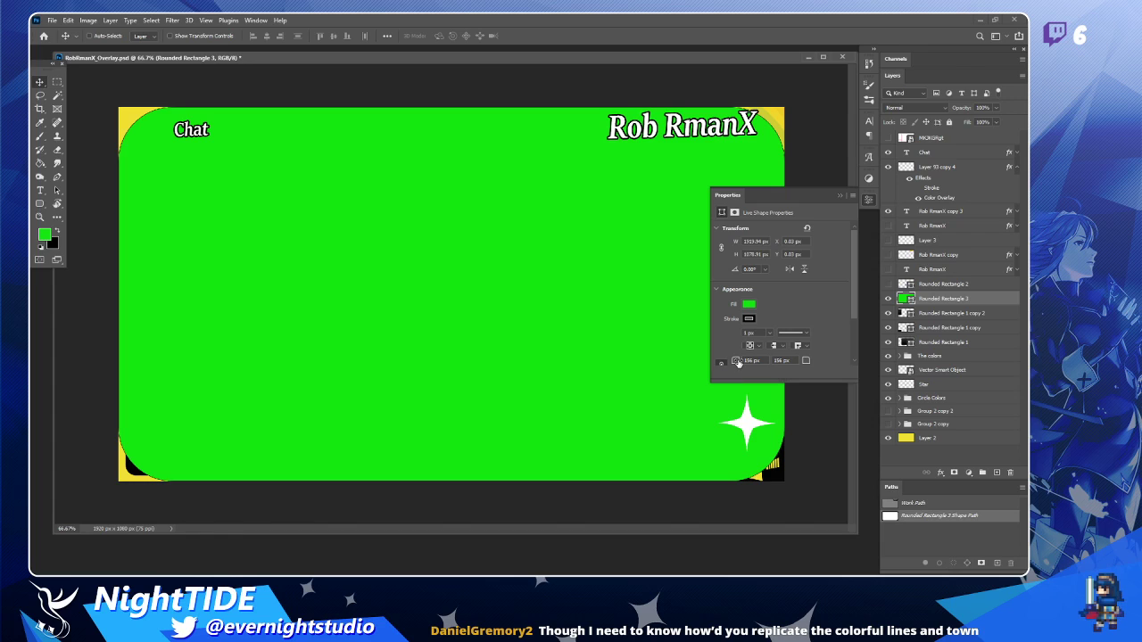
drag(738, 363, 712, 368)
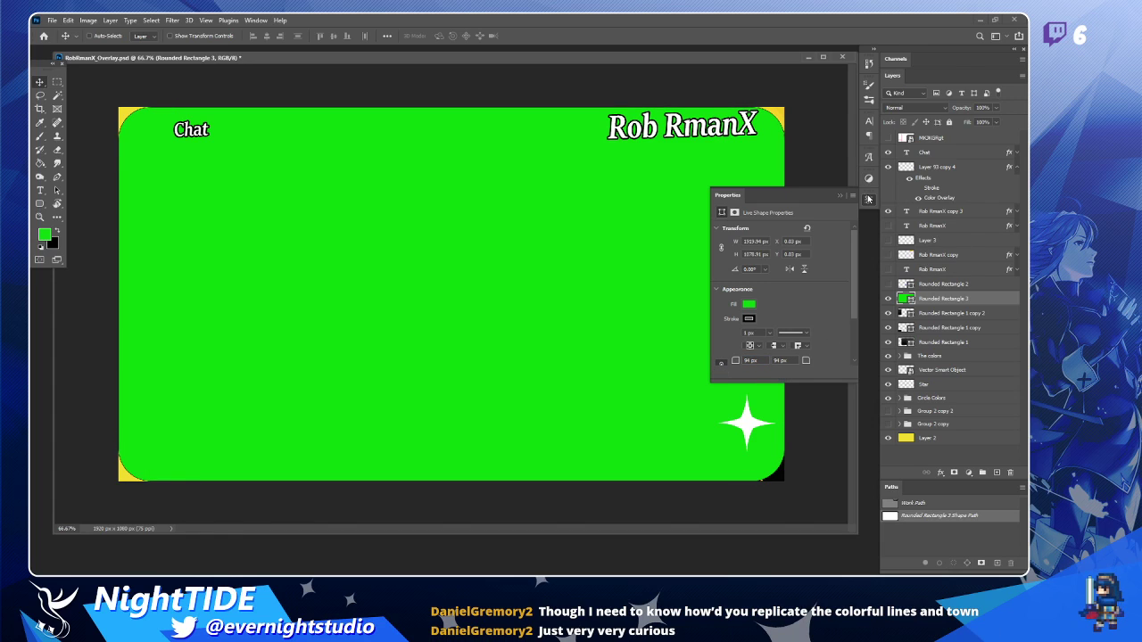
click(869, 204)
Scale the green rounded rectangle proportionally to about 76% and place it over the black game panel.
key(ctrl+t)
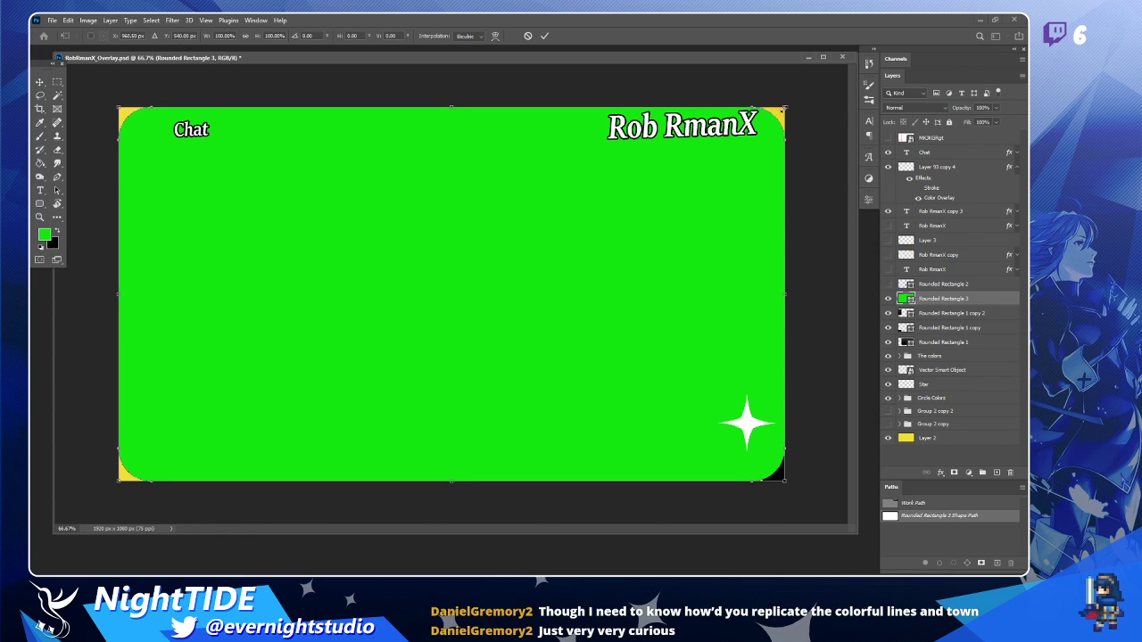
drag(782, 110, 622, 189)
drag(559, 298, 667, 253)
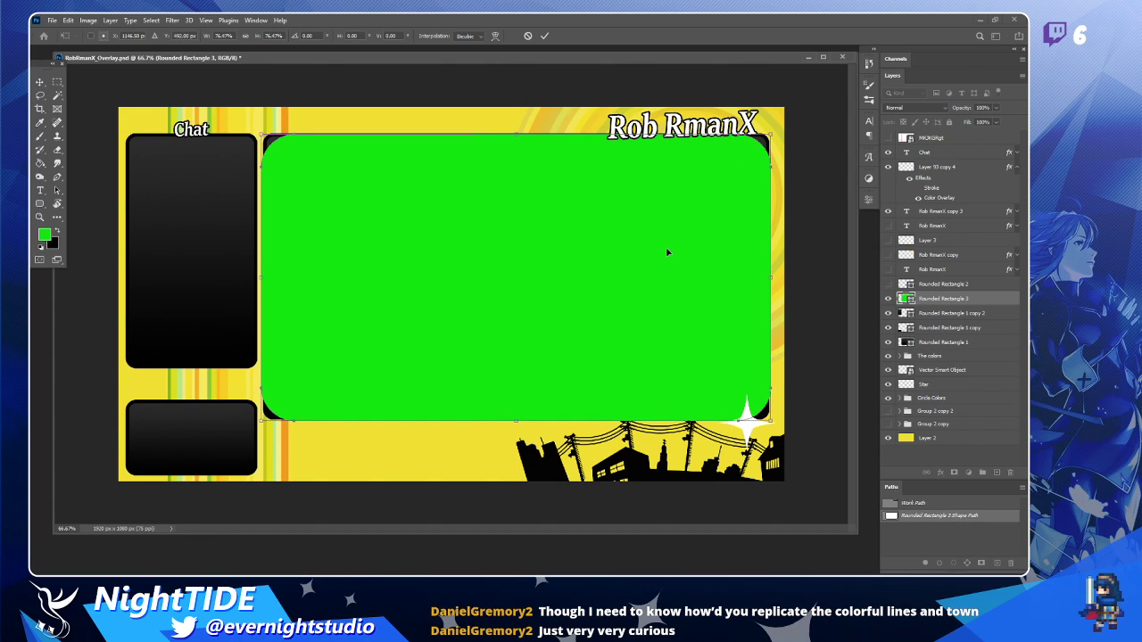
key(Return)
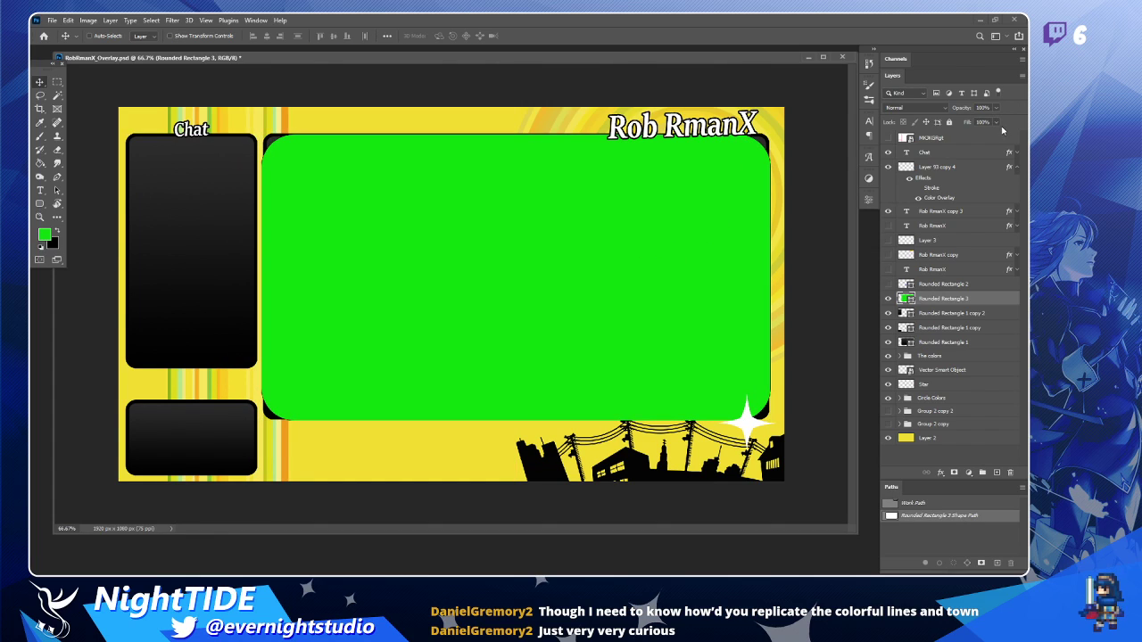
Apply a teal-to-dark-blue Gradient Overlay and an outside Stroke in black (000000) to the new rounded rectangle.
double_click(987, 298)
click(441, 444)
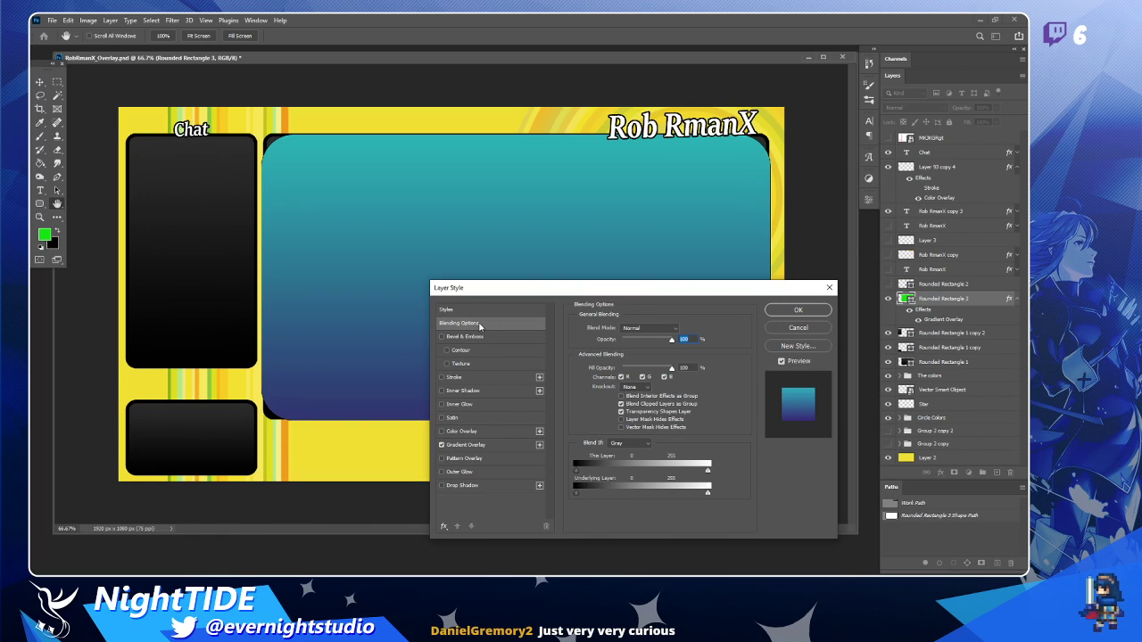
click(441, 377)
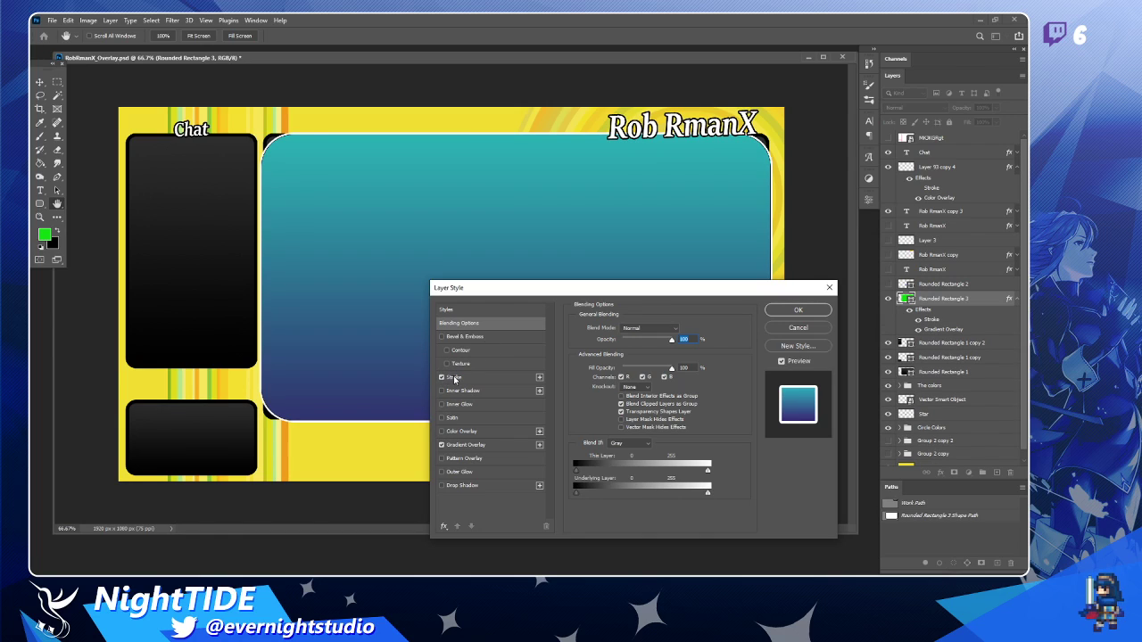
click(453, 379)
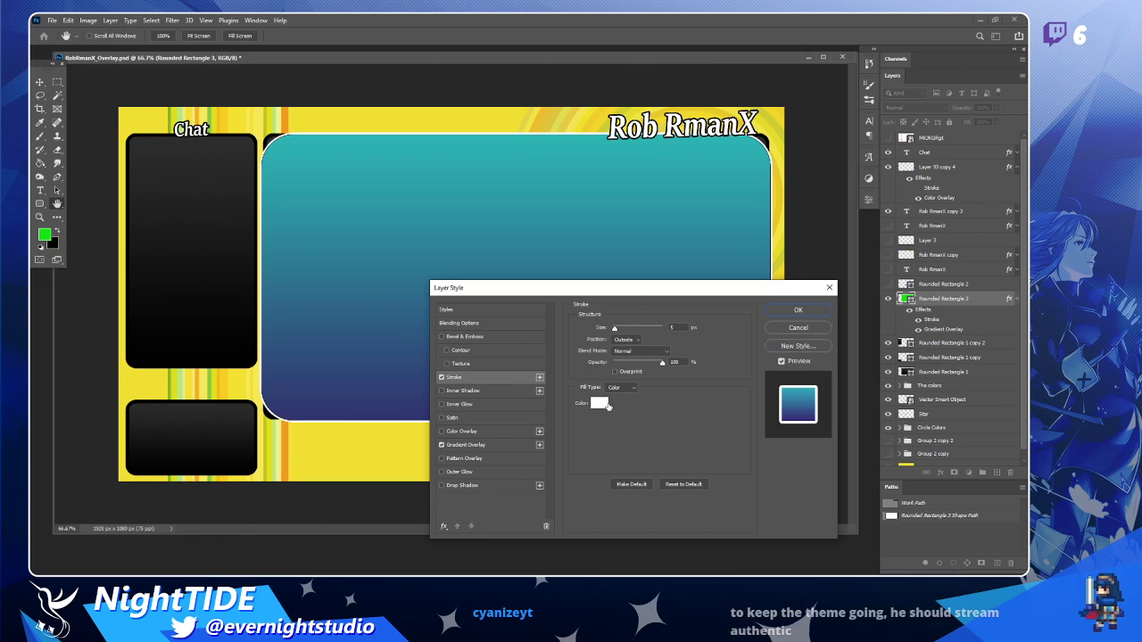
click(599, 402)
click(803, 366)
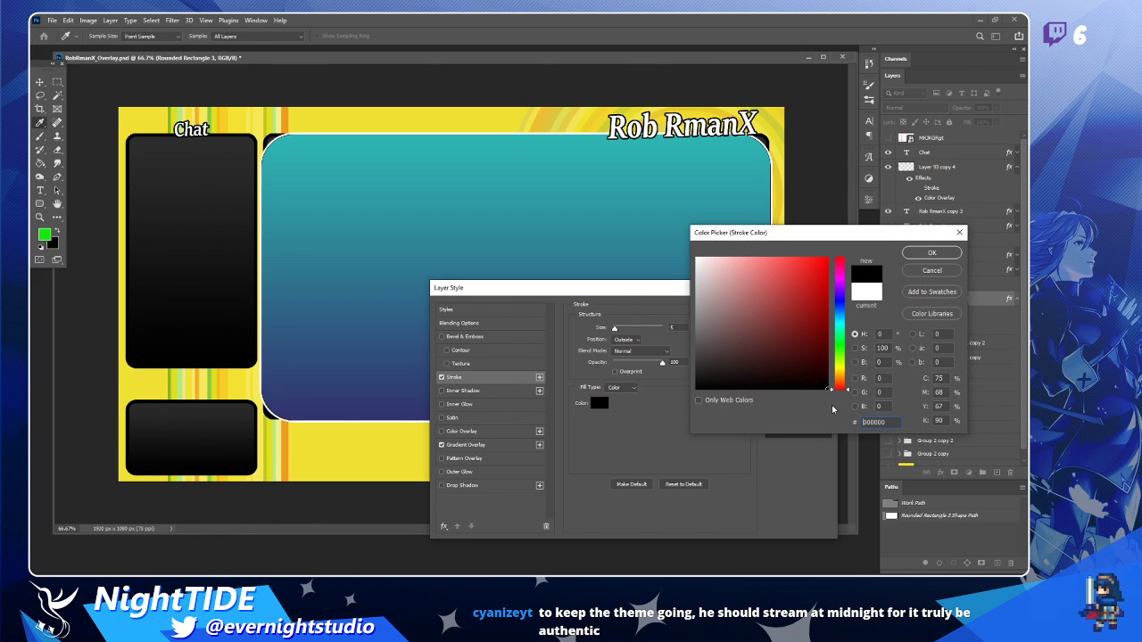
click(932, 252)
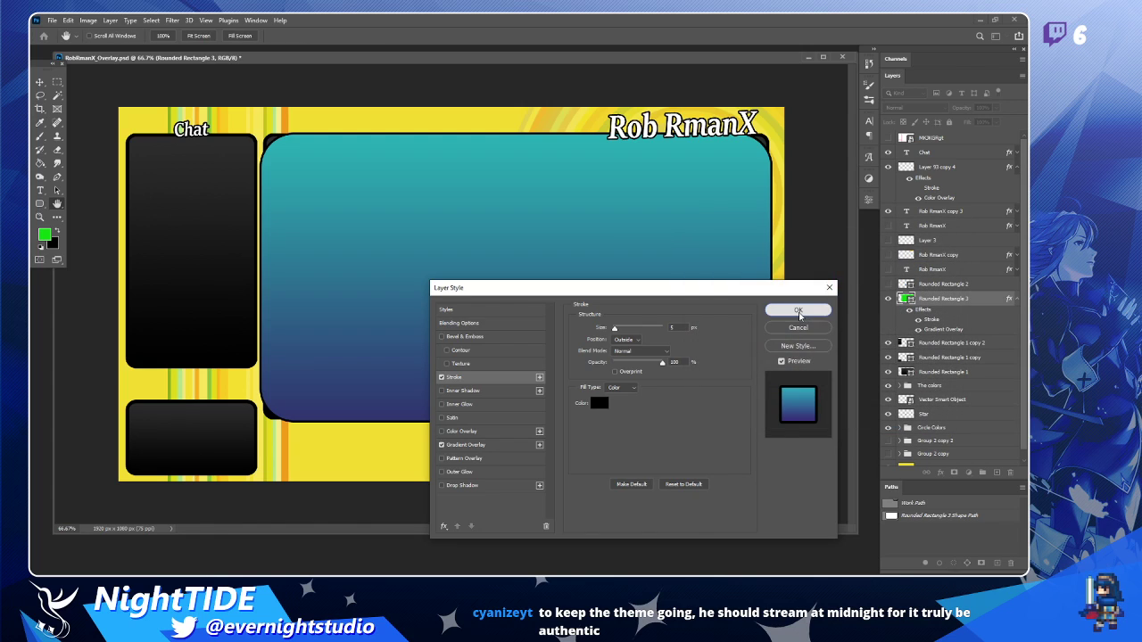
click(798, 309)
Scale the teal rounded rectangle to about 99% to fit the black game panel and set its layer fill to 0%.
key(ctrl+t)
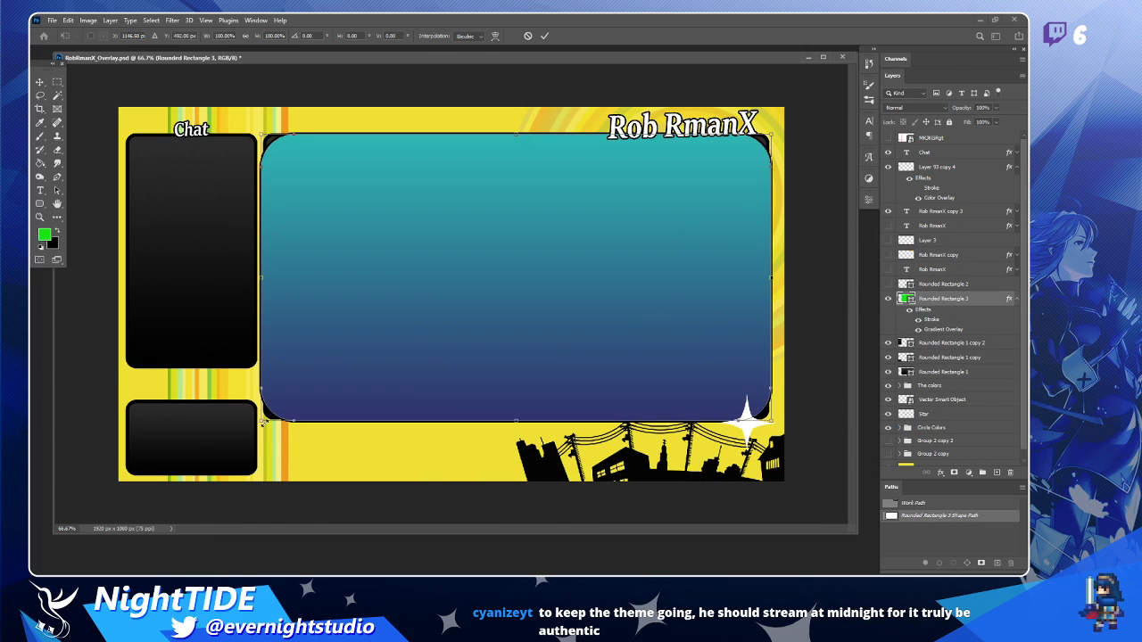
drag(262, 423, 279, 406)
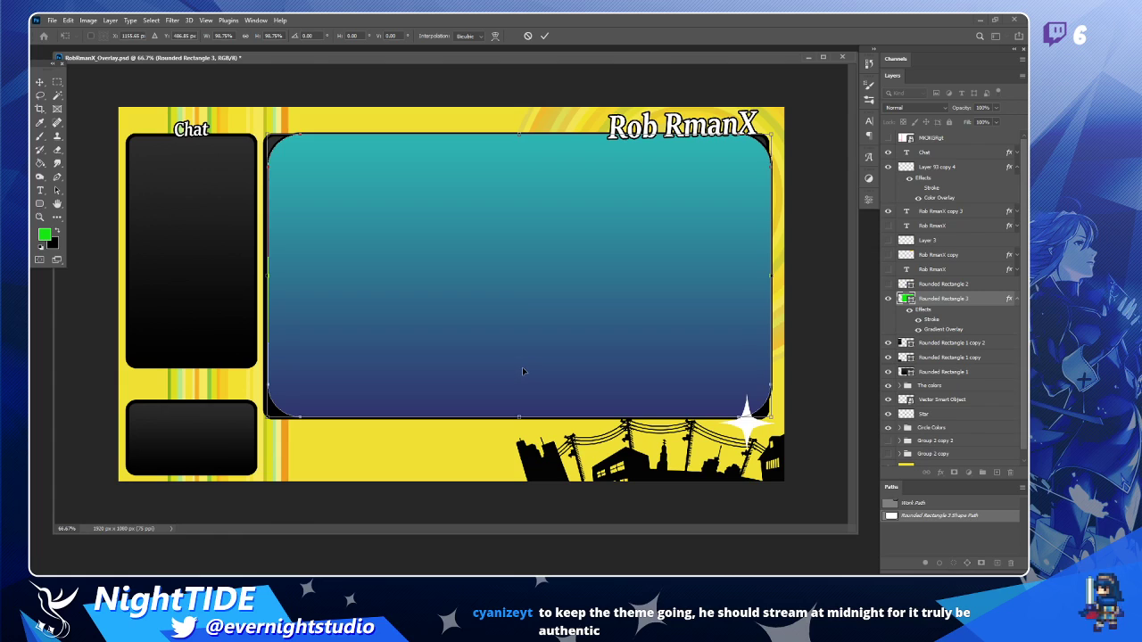
drag(515, 369, 520, 371)
key(Return)
click(998, 122)
drag(993, 136, 940, 141)
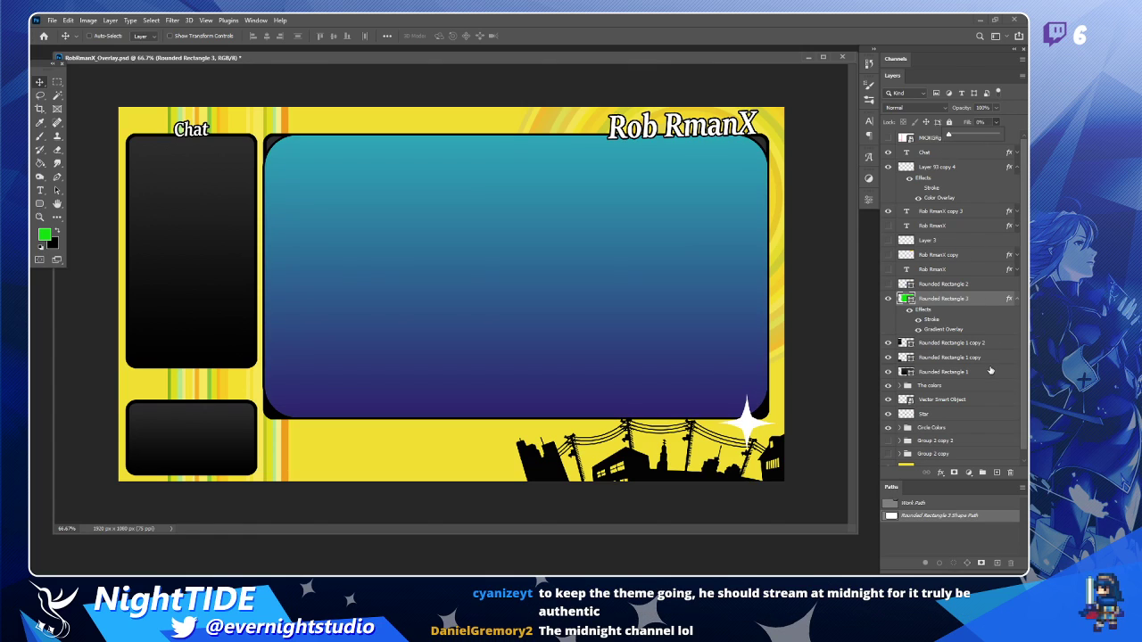
Try a 16% opacity for the teal rectangle's Gradient Overlay and discard the layer style change.
double_click(984, 301)
click(460, 444)
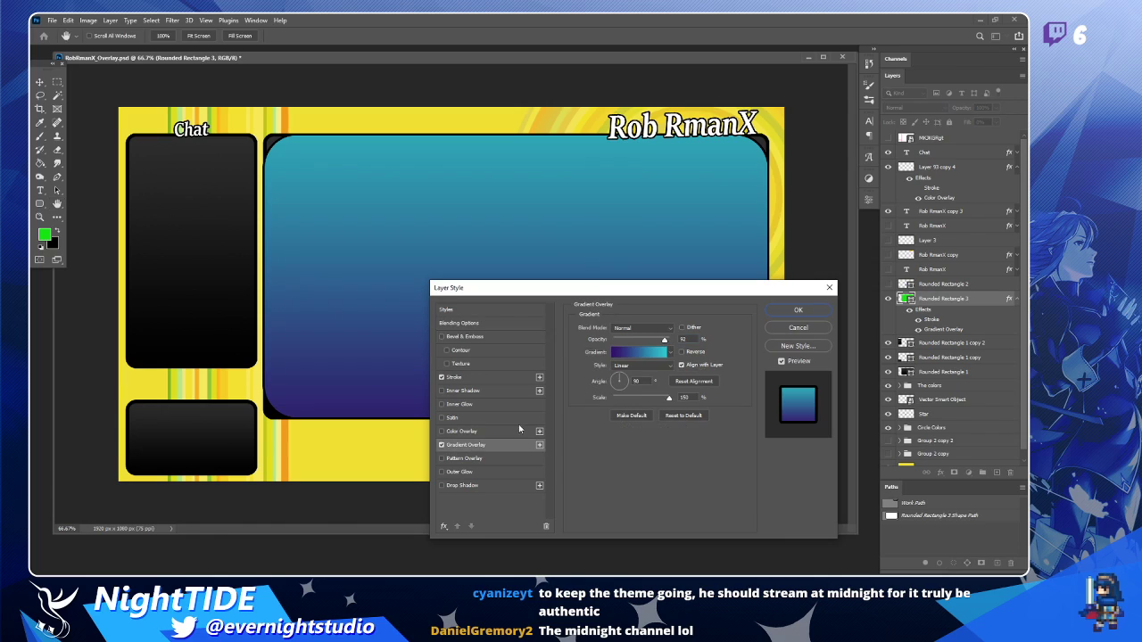
drag(664, 340, 623, 345)
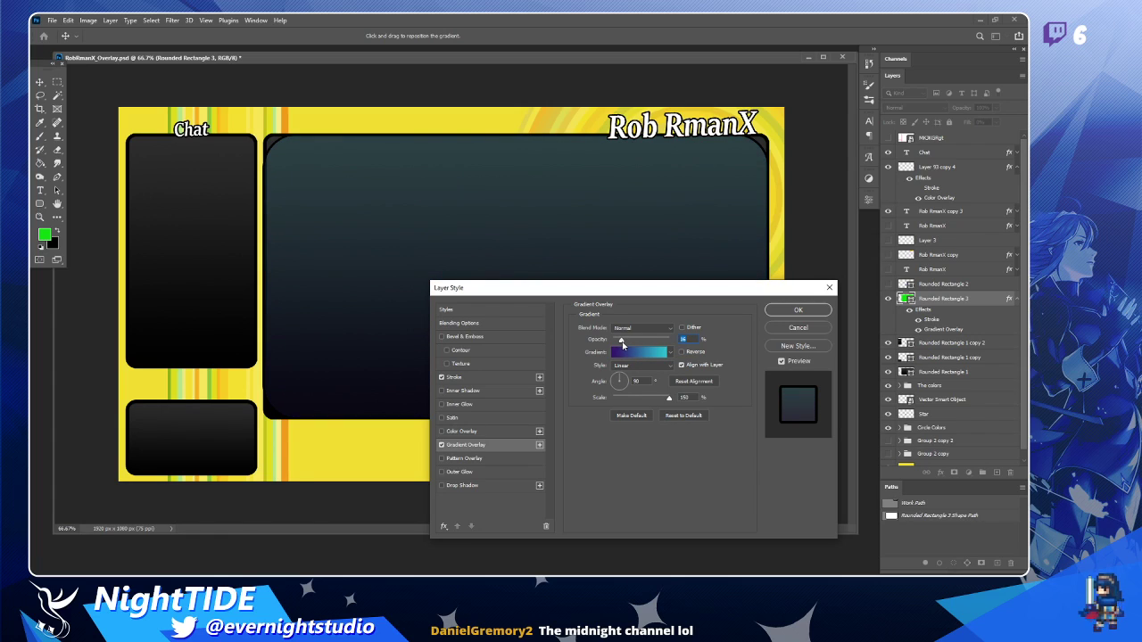
click(807, 326)
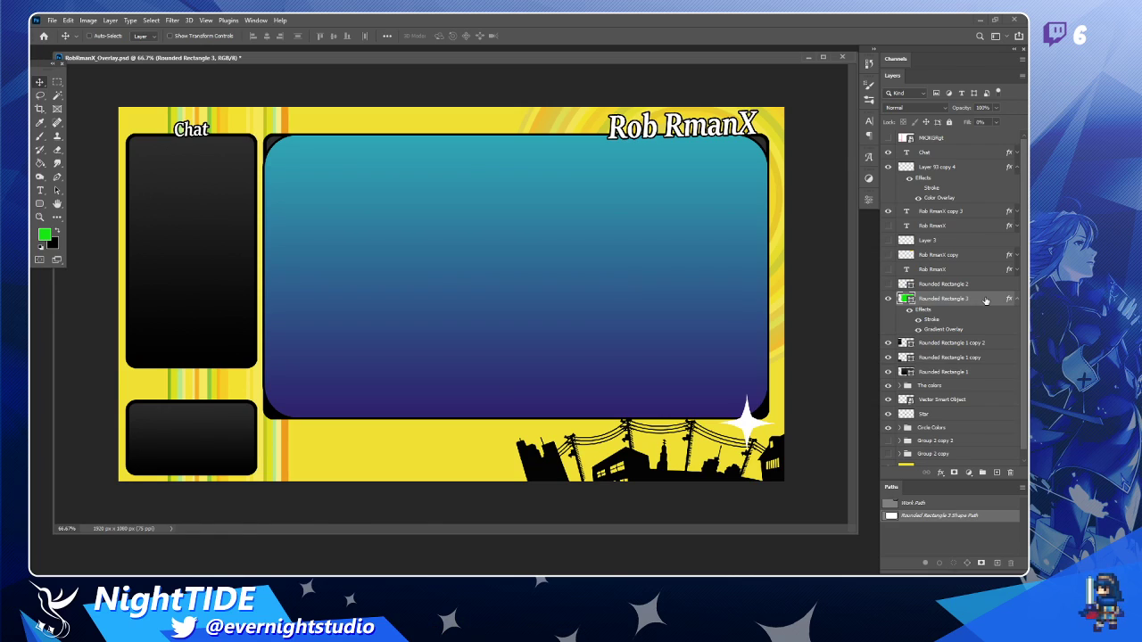
Compare the game panel with and without the teal rounded rectangle and leave the Rounded Rectangle 3 layer hidden.
click(887, 300)
click(888, 300)
click(888, 300)
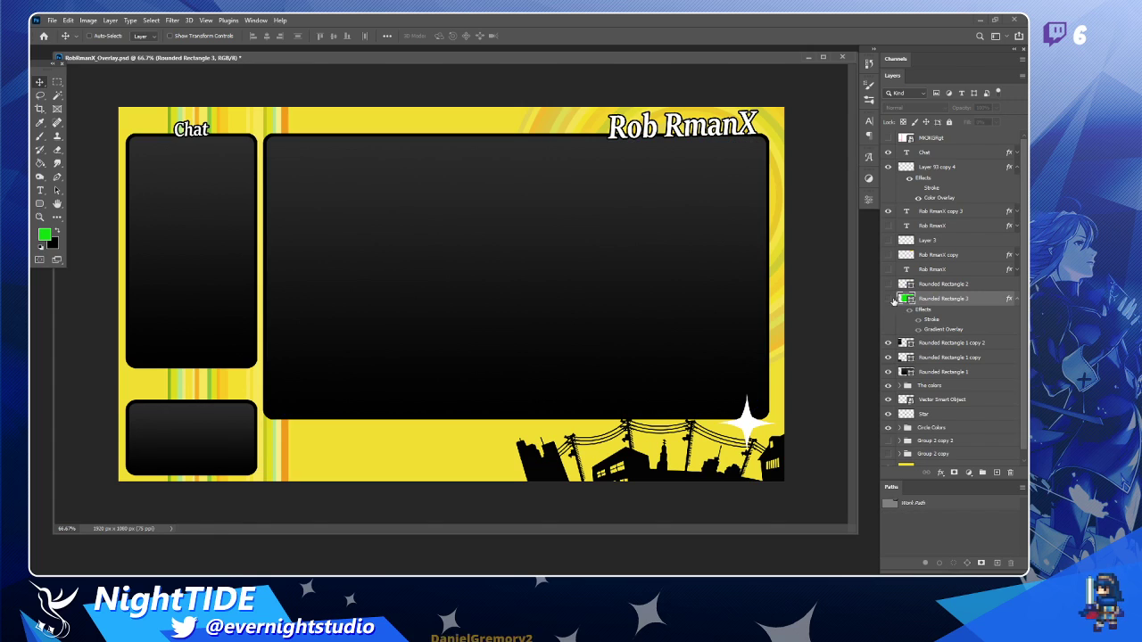
click(889, 300)
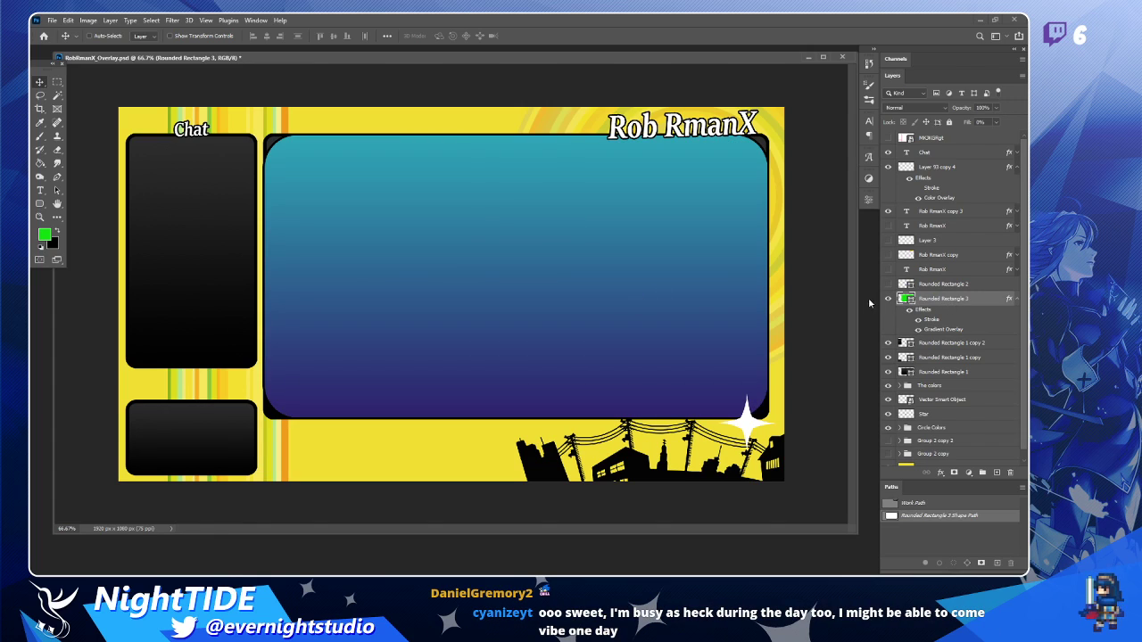
click(887, 300)
Toggle the three black rounded rectangle layers off and on one at a time to identify the panel each one forms.
click(888, 343)
click(888, 343)
click(888, 357)
click(888, 357)
click(888, 371)
click(888, 371)
Try forming the chat panel from a duplicate of the game panel scaled to about 25% × 82%, and delete the copy.
click(935, 373)
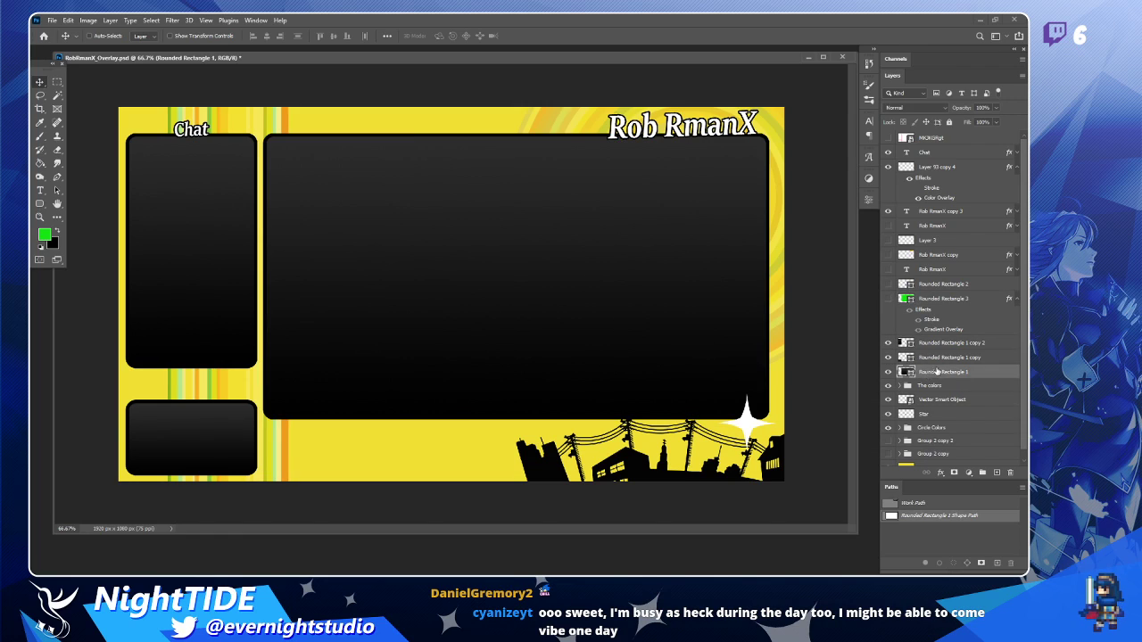
drag(650, 257, 532, 294)
key(ctrl+t)
drag(637, 426, 258, 370)
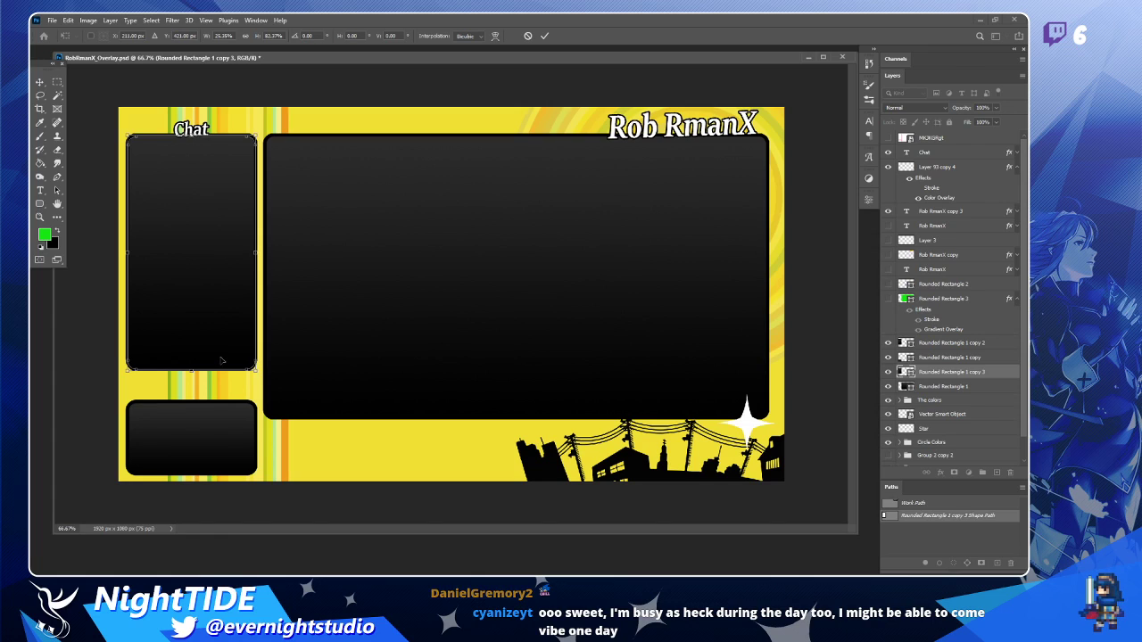
key(Return)
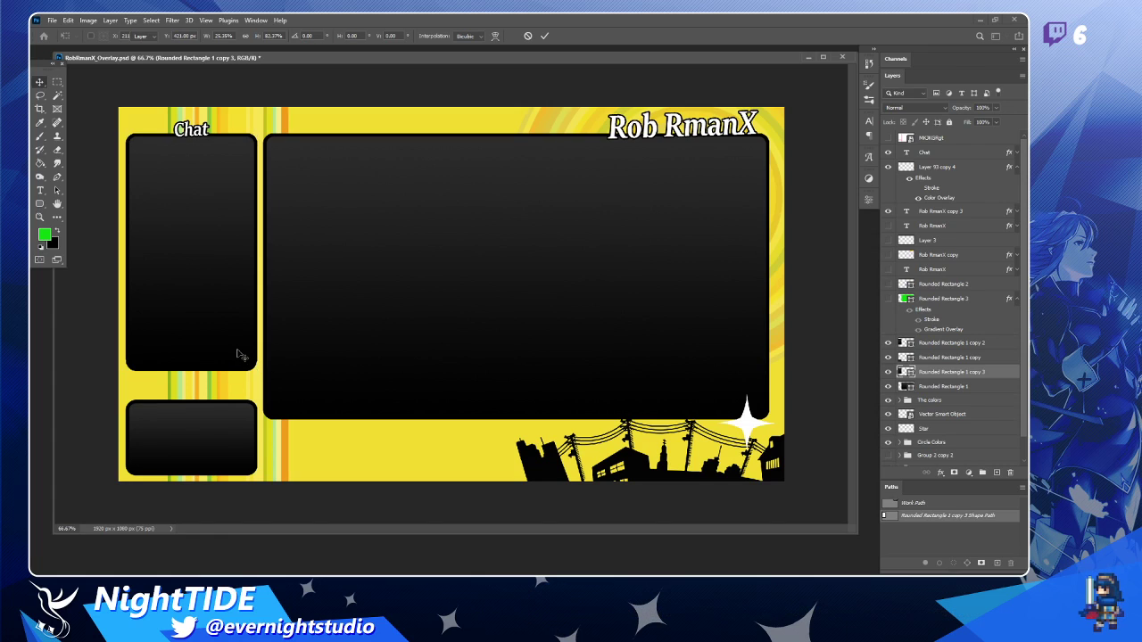
drag(238, 354, 224, 338)
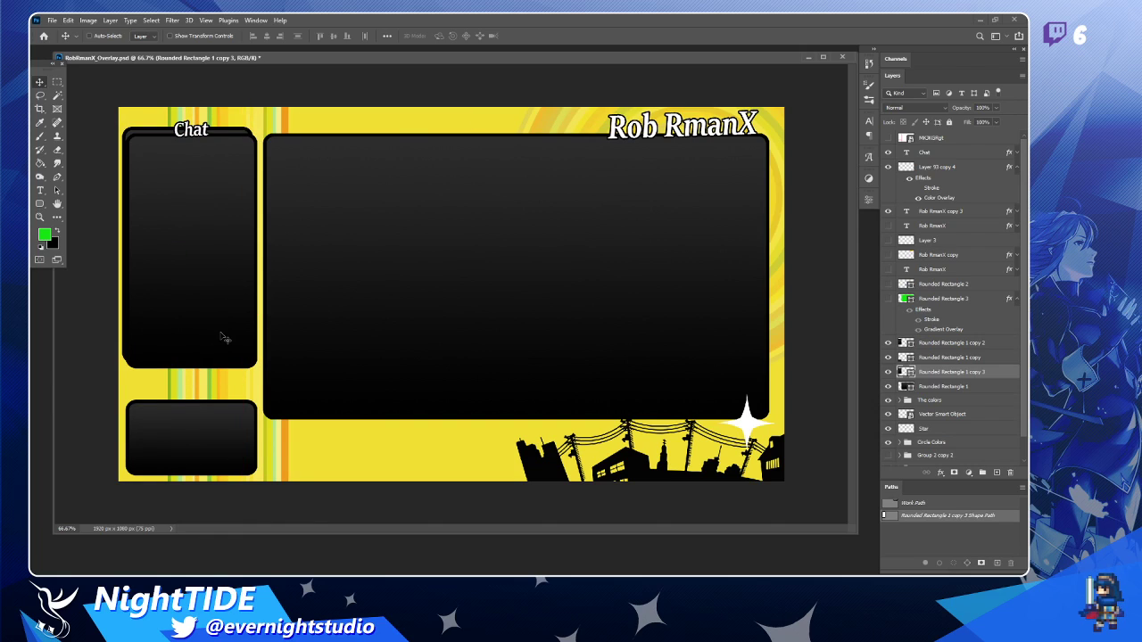
key(Delete)
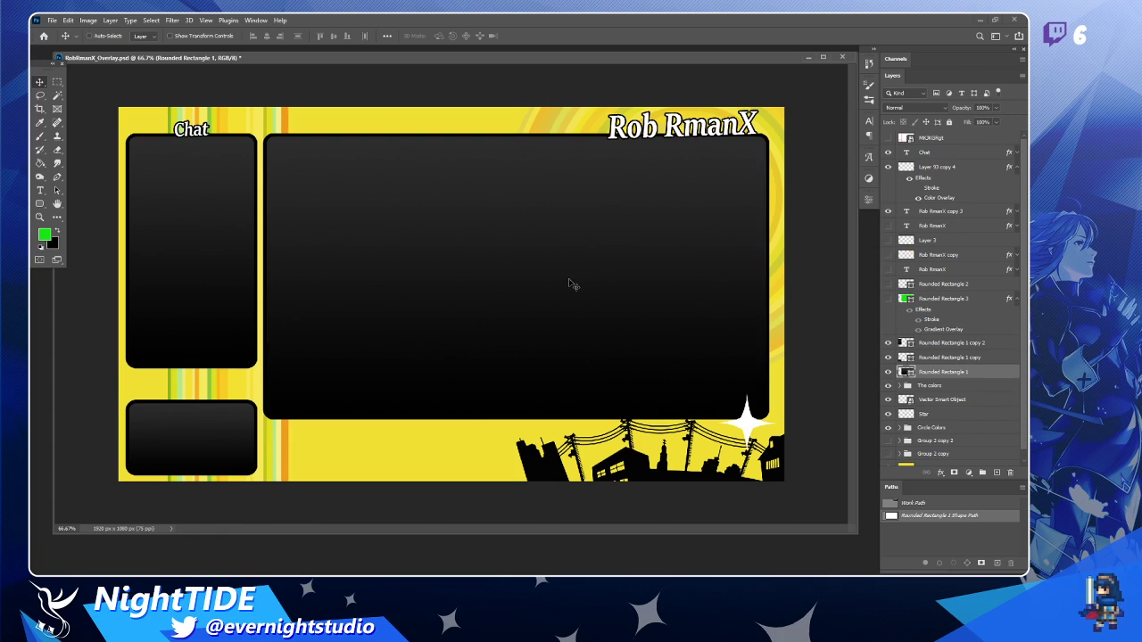
Try forming the small panel below the chat from a duplicate of the game panel scaled to about 26%, and delete the copy.
drag(576, 276, 436, 325)
key(ctrl+t)
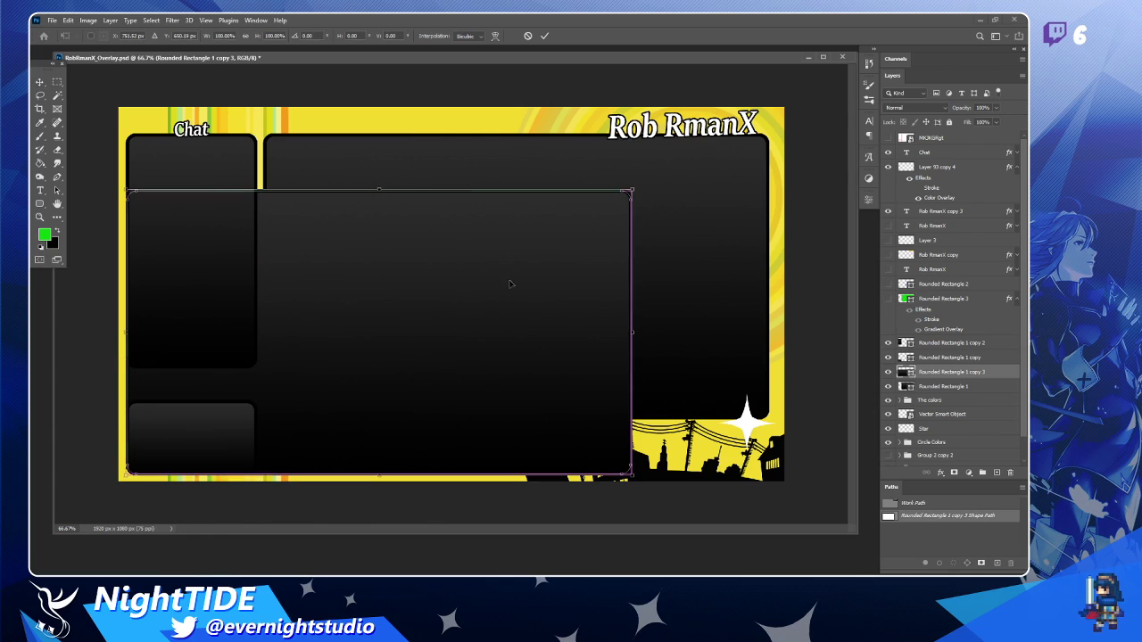
drag(632, 191, 246, 381)
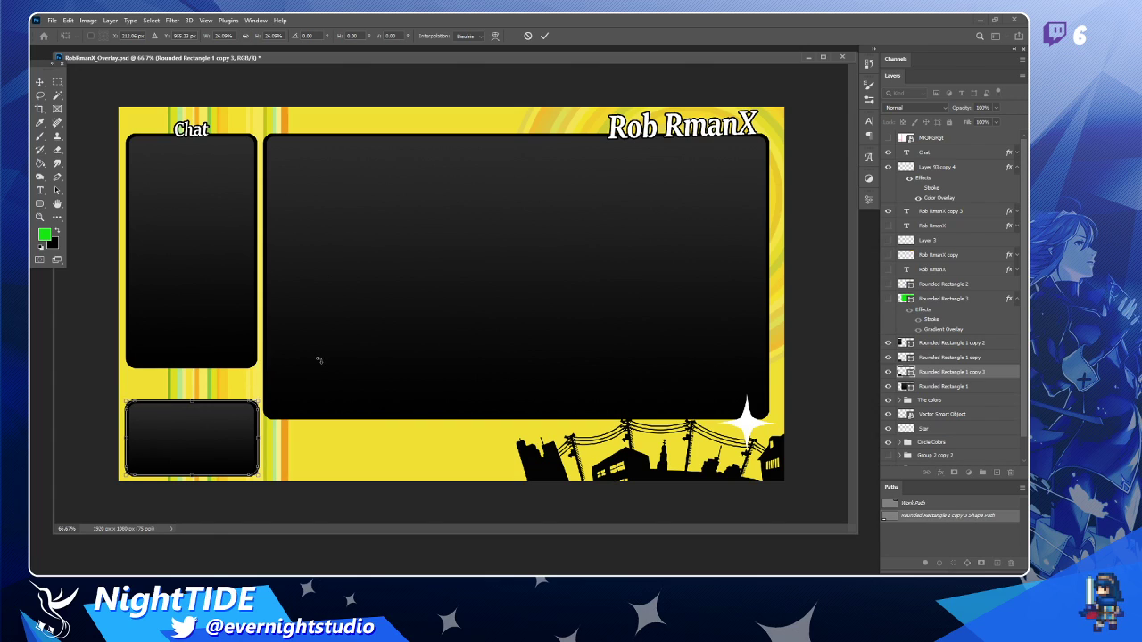
key(Return)
drag(240, 425, 313, 365)
key(Delete)
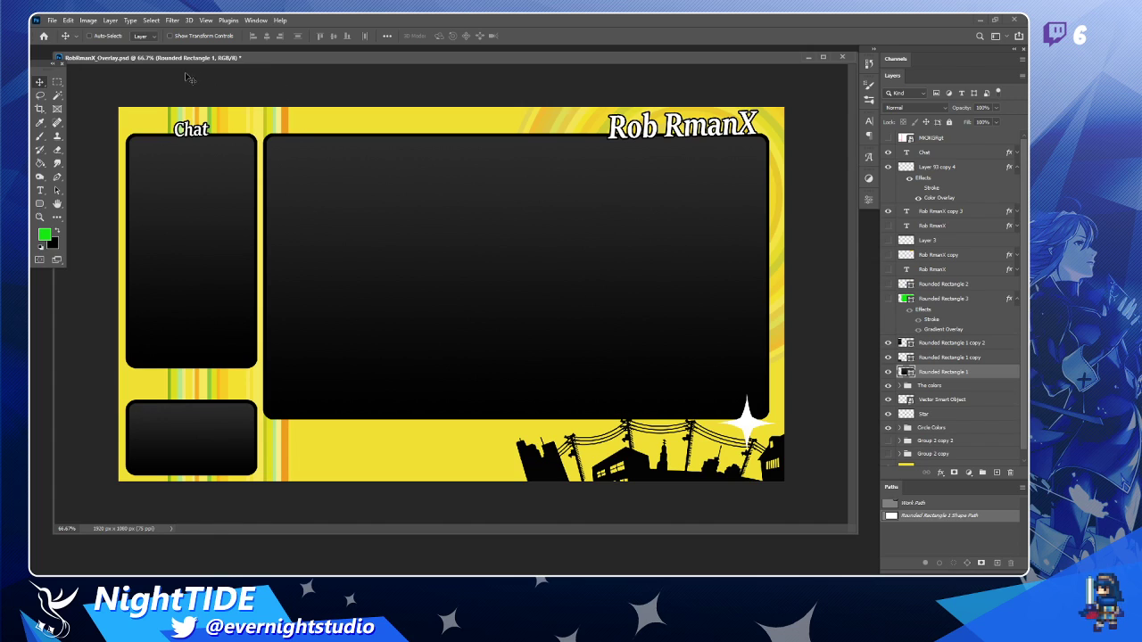
drag(193, 57, 192, 62)
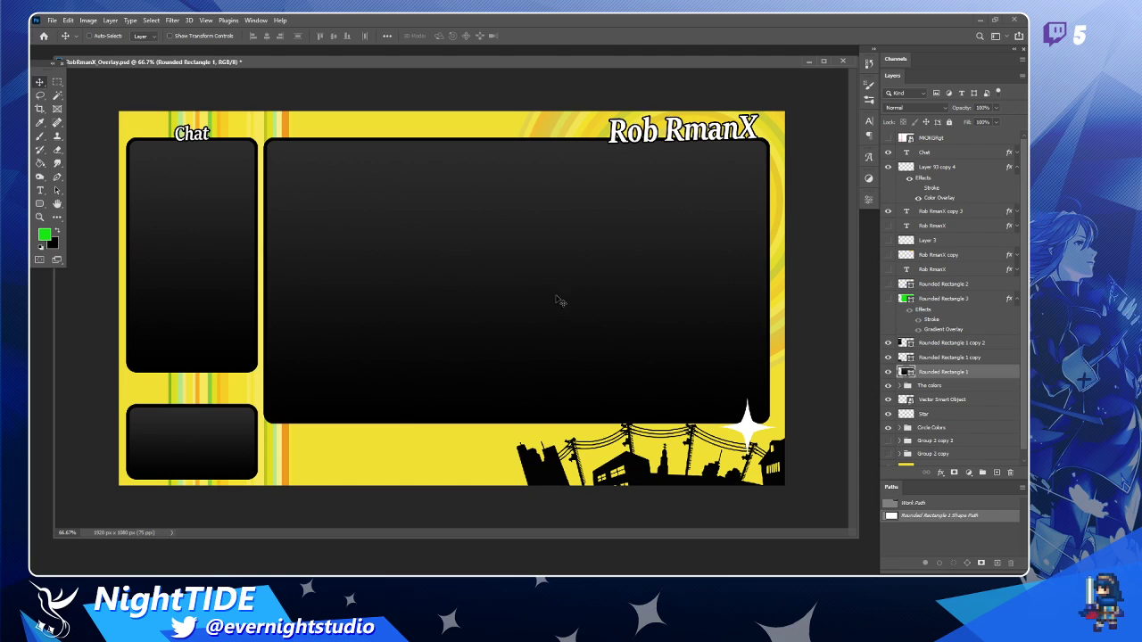
key(z)
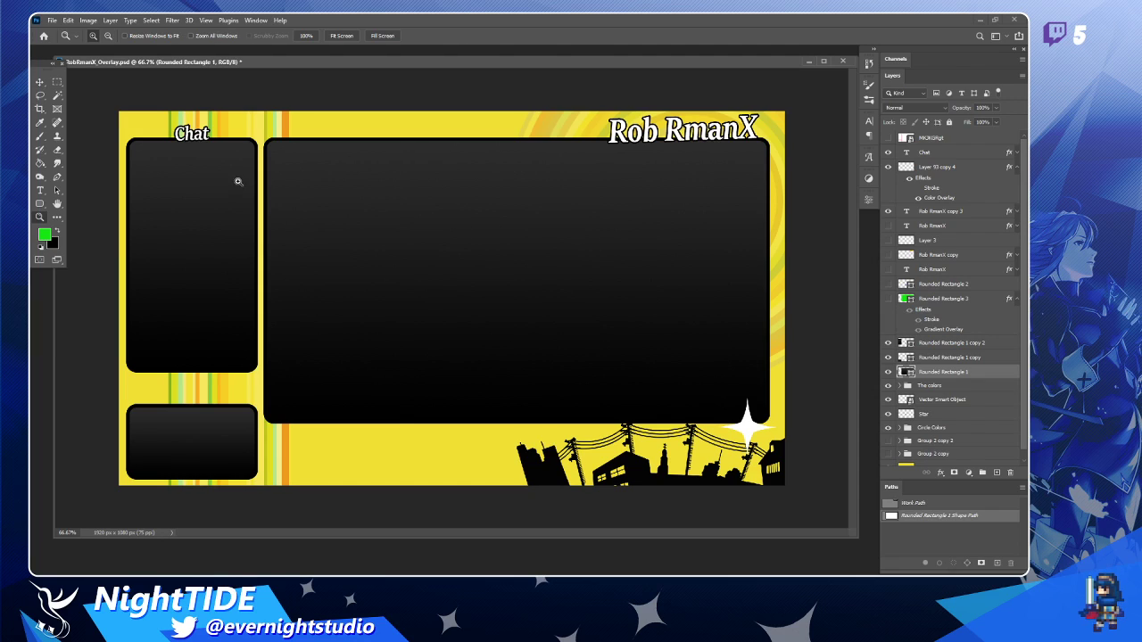
click(214, 157)
alt+click(311, 195)
click(39, 81)
drag(521, 63, 508, 58)
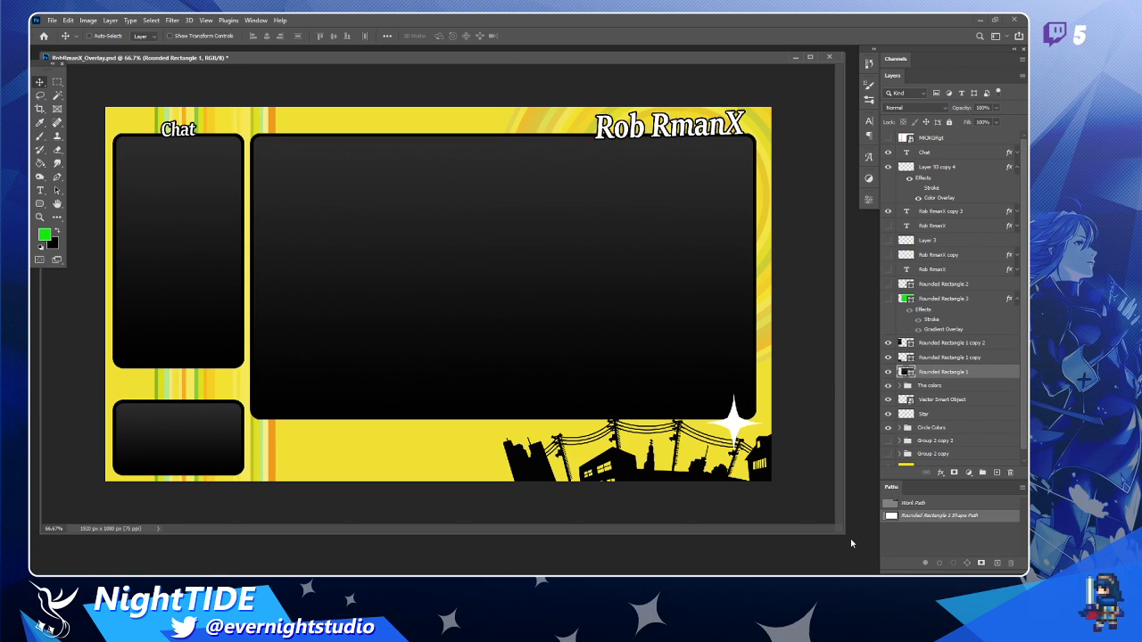
drag(844, 528, 881, 548)
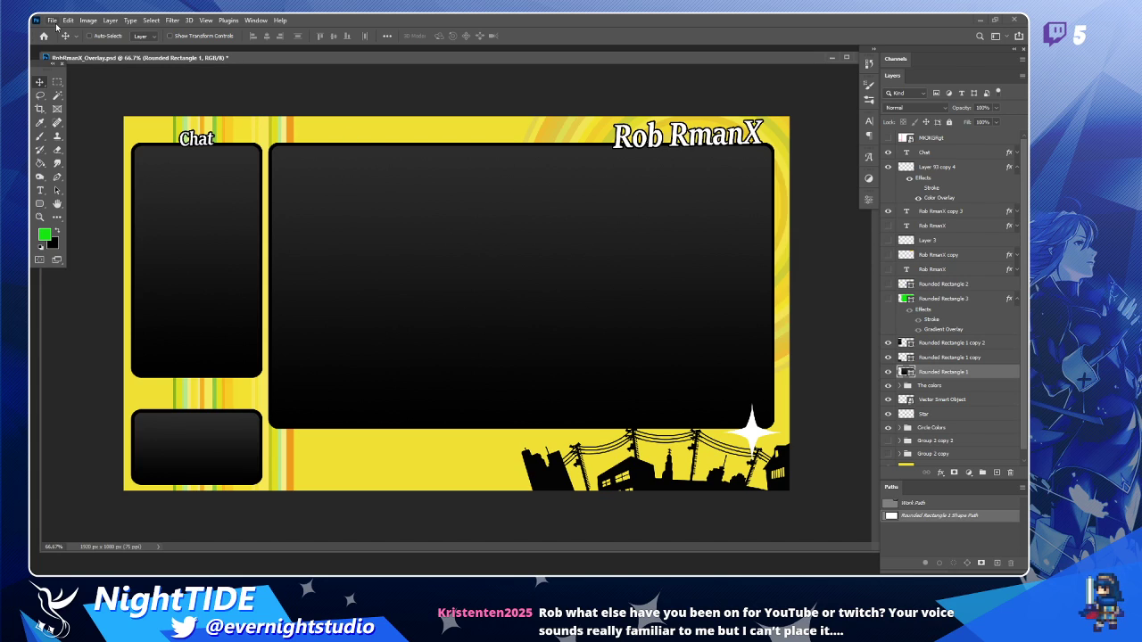
drag(264, 59, 257, 56)
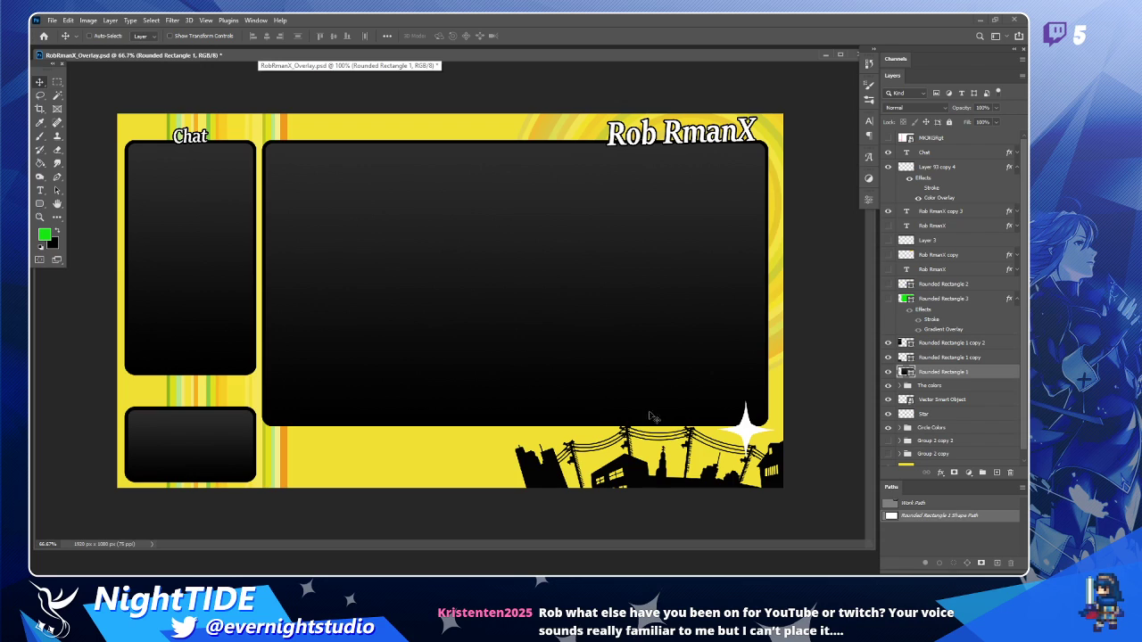
drag(874, 550, 802, 531)
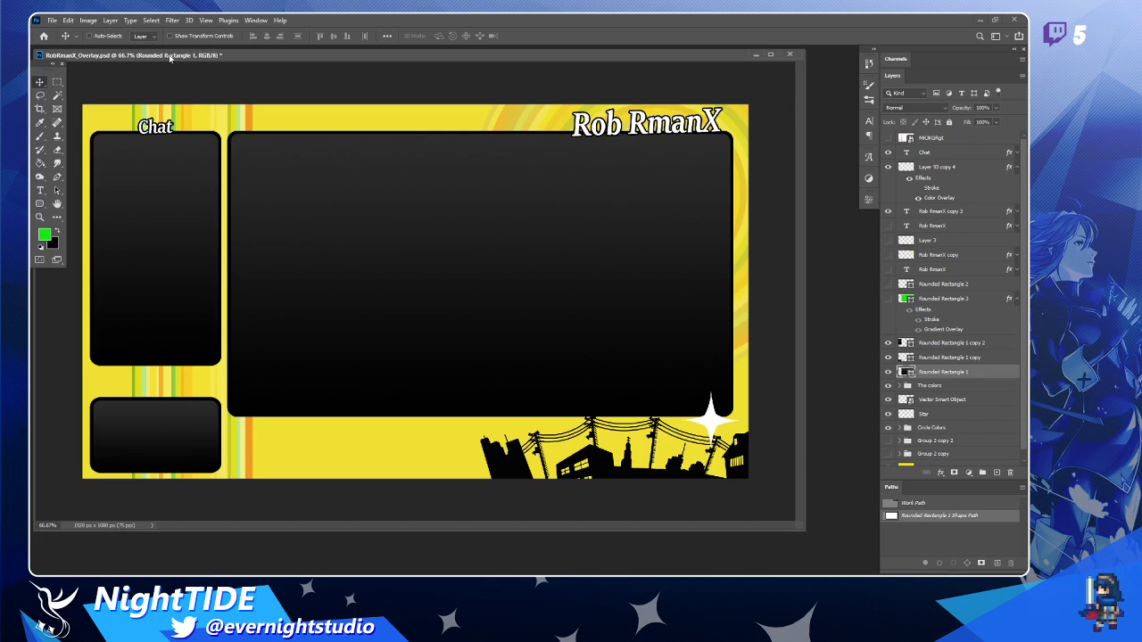
click(52, 20)
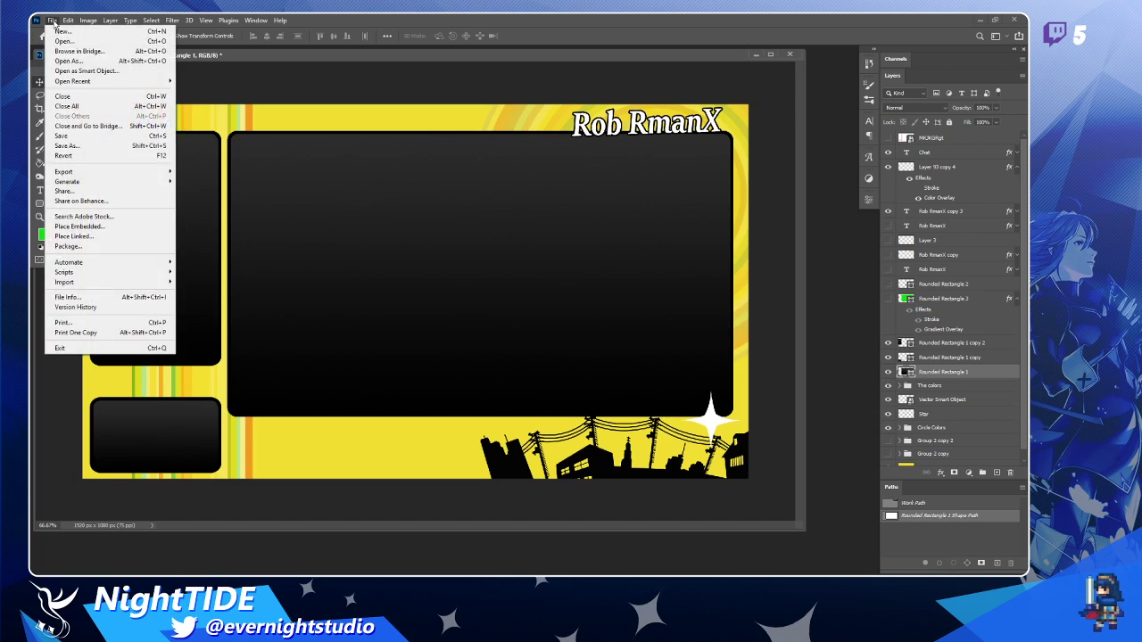
click(277, 61)
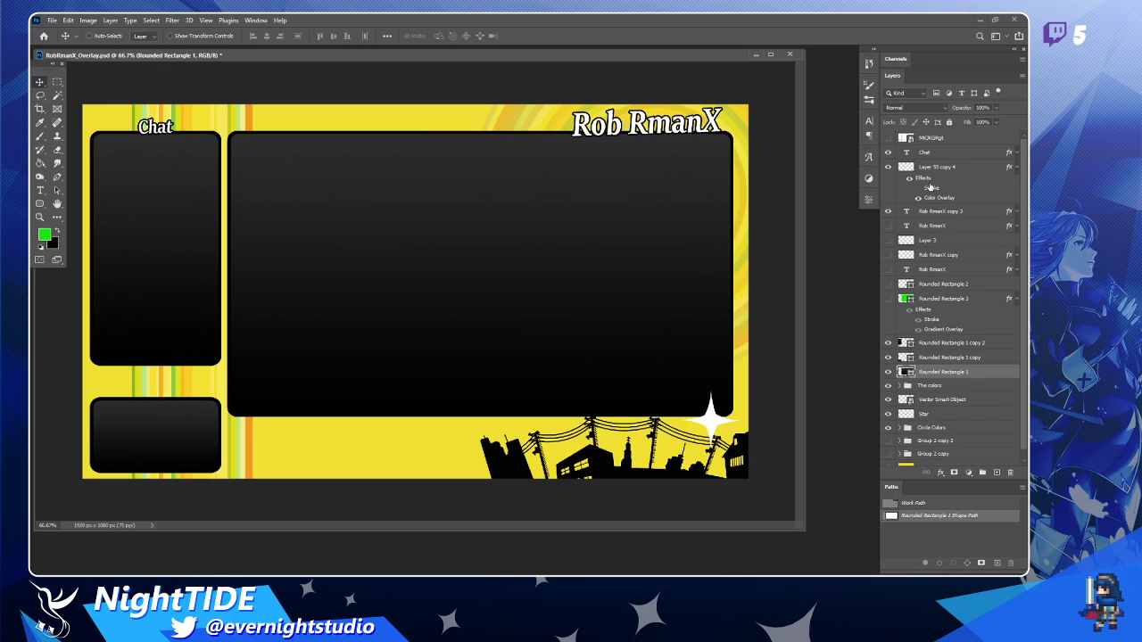
Toggle the visibility of The colors group off and on to check its background stripes, and select the group.
scroll(919, 357, down, 1)
click(888, 377)
click(888, 377)
click(968, 382)
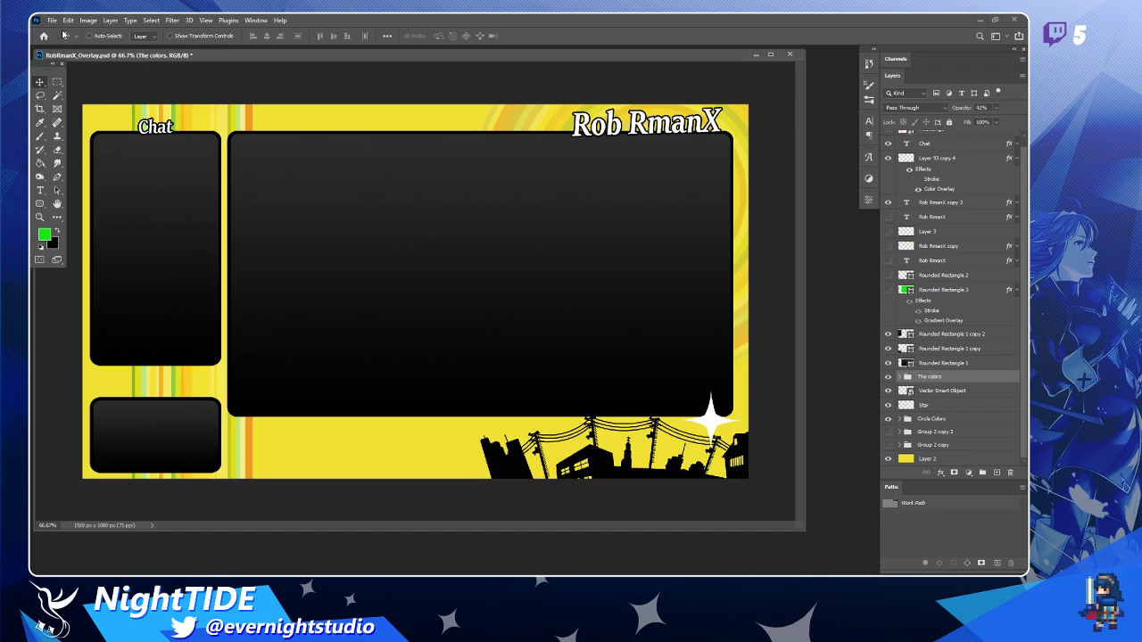
drag(321, 57, 348, 64)
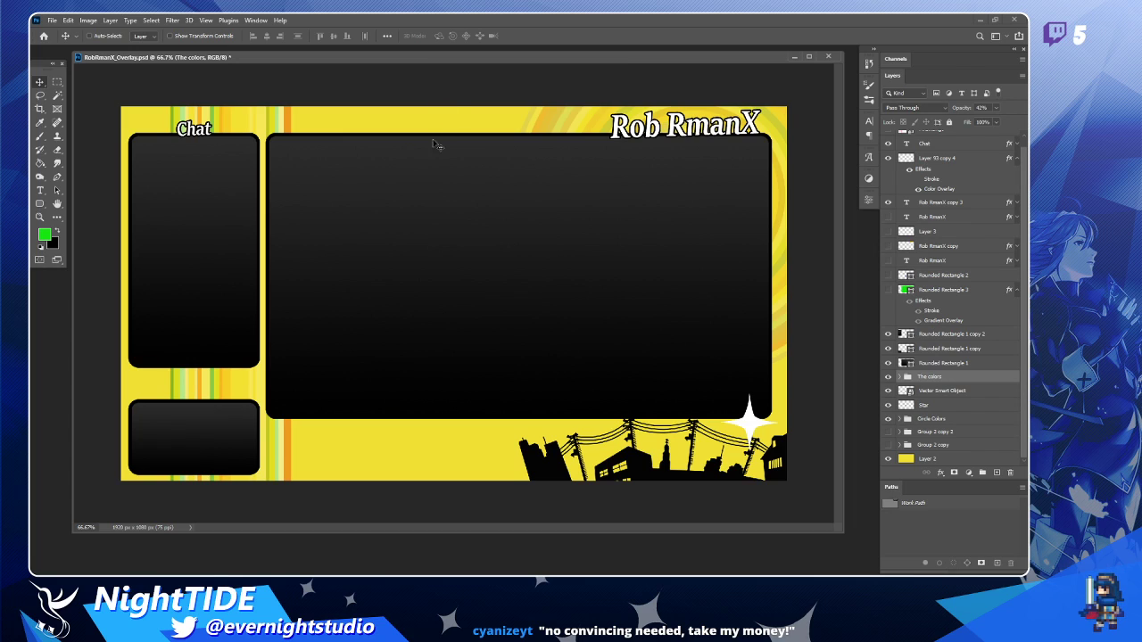
click(54, 20)
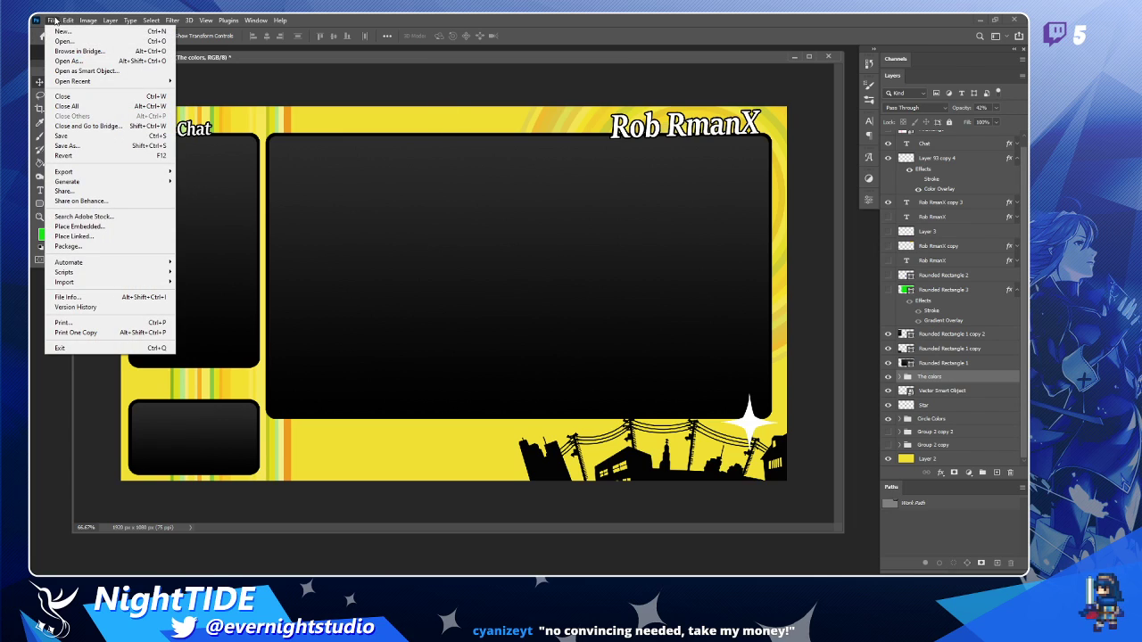
mouse_move(89, 84)
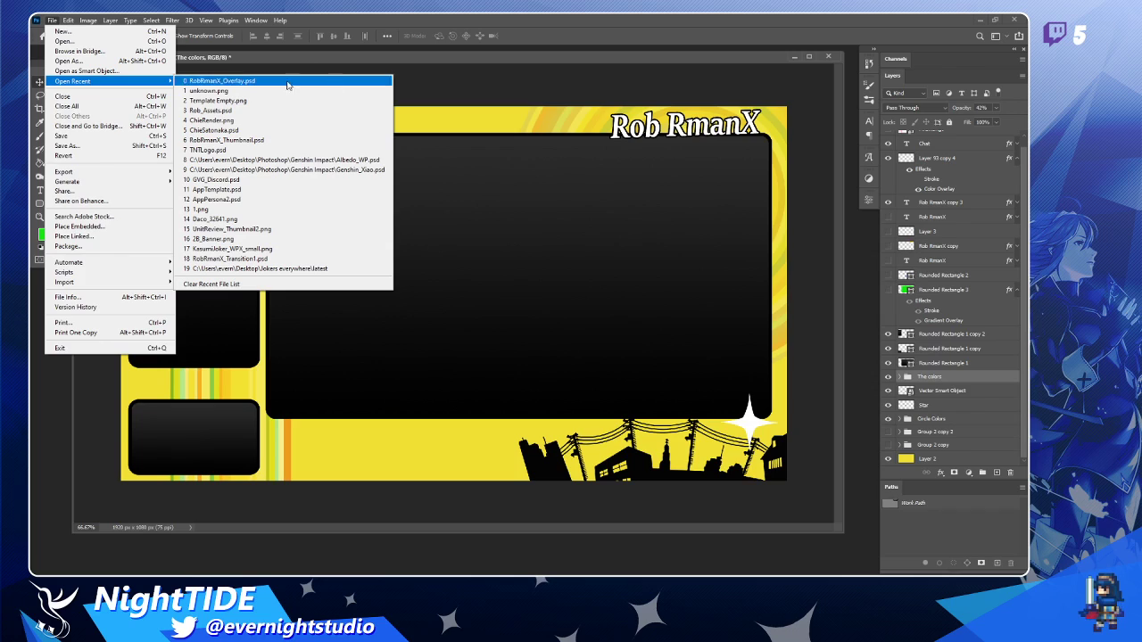
click(522, 59)
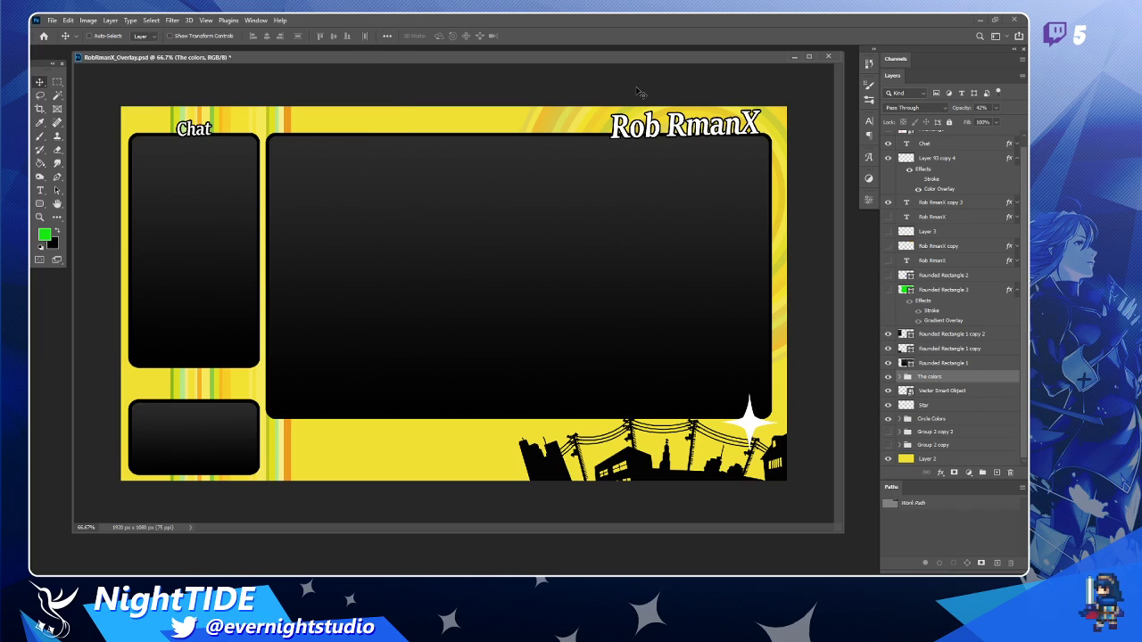
Duplicate the channel title onto the black game panel and replace its text with two lines: "Welcome to the stream!" and "We are just vibing~".
ctrl+click(705, 132)
drag(708, 132, 514, 318)
key(t)
click(516, 314)
key(ctrl+a)
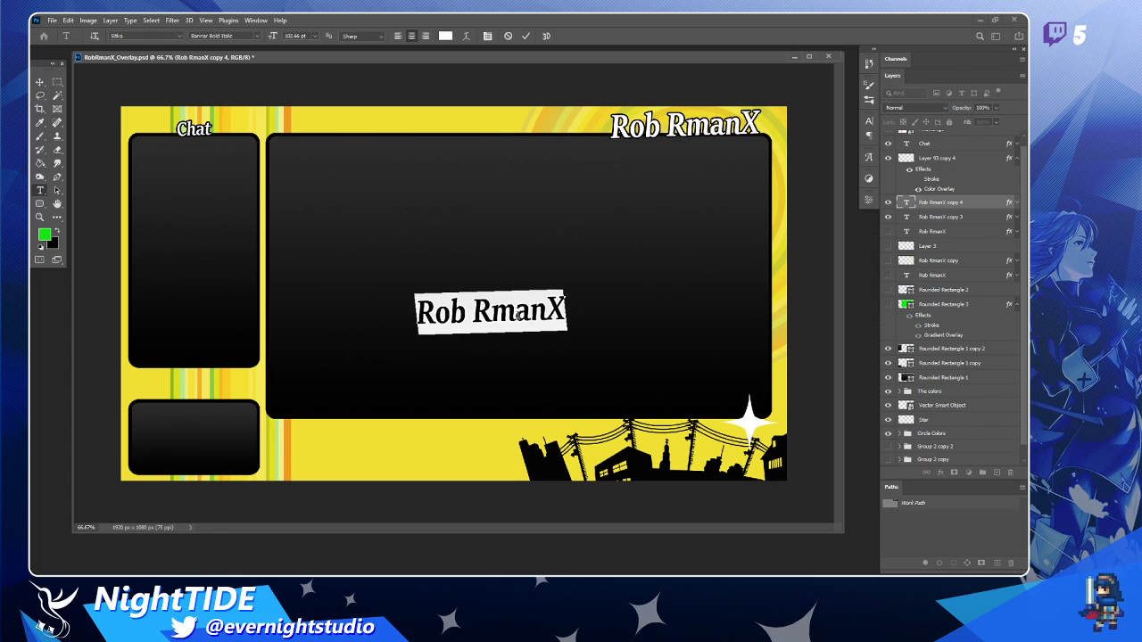
text(Welcome to the )
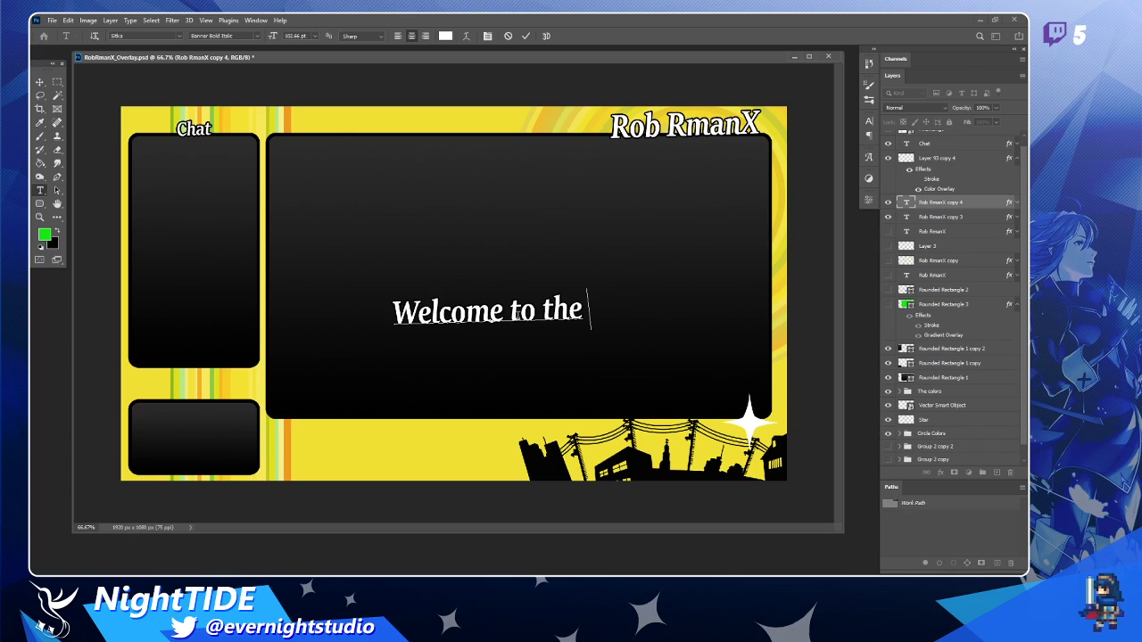
text(stream! )
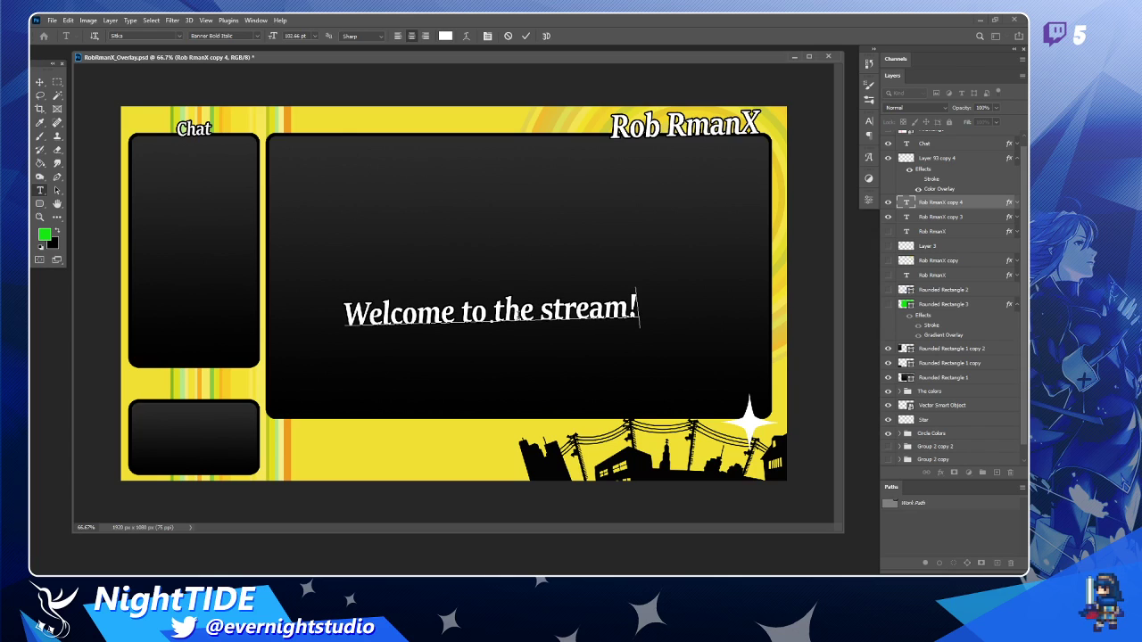
text(We are)
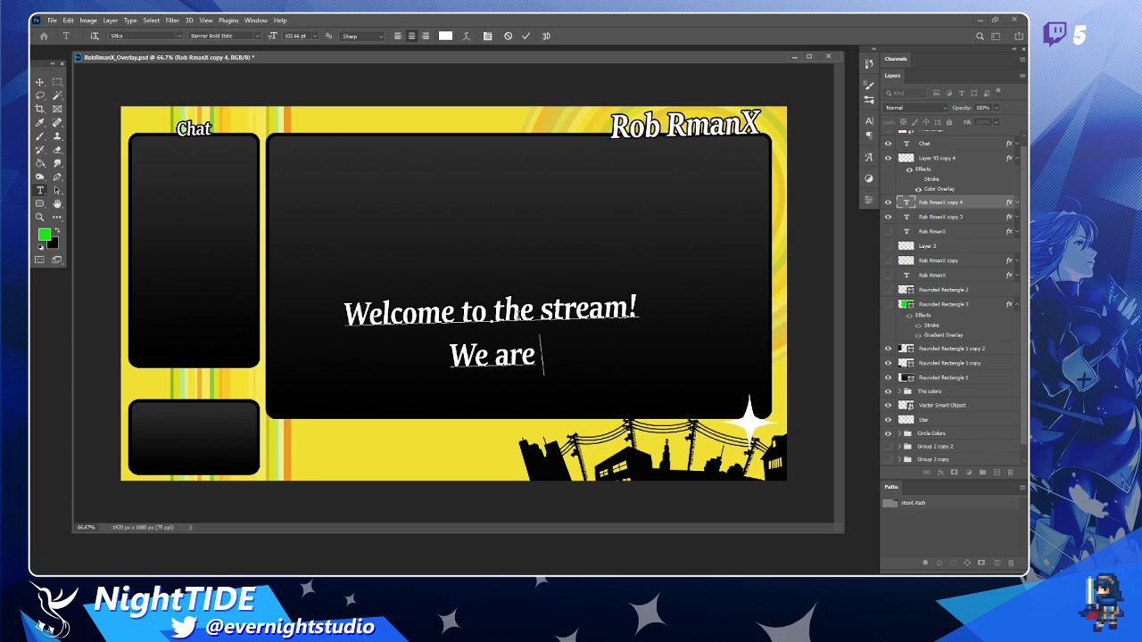
text( just vibing)
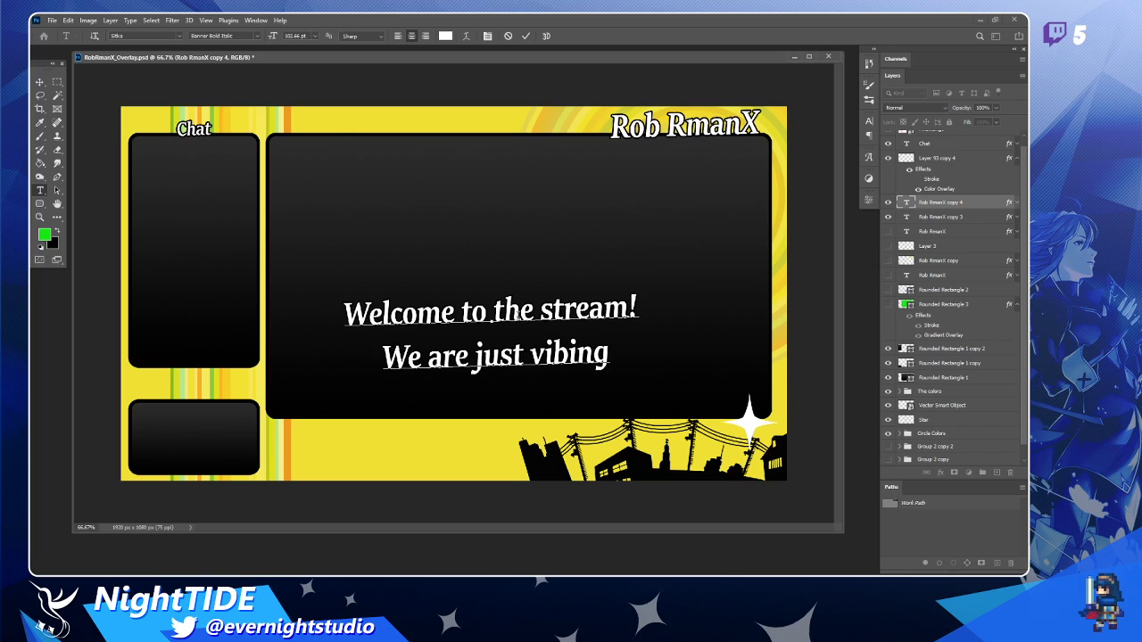
text(~)
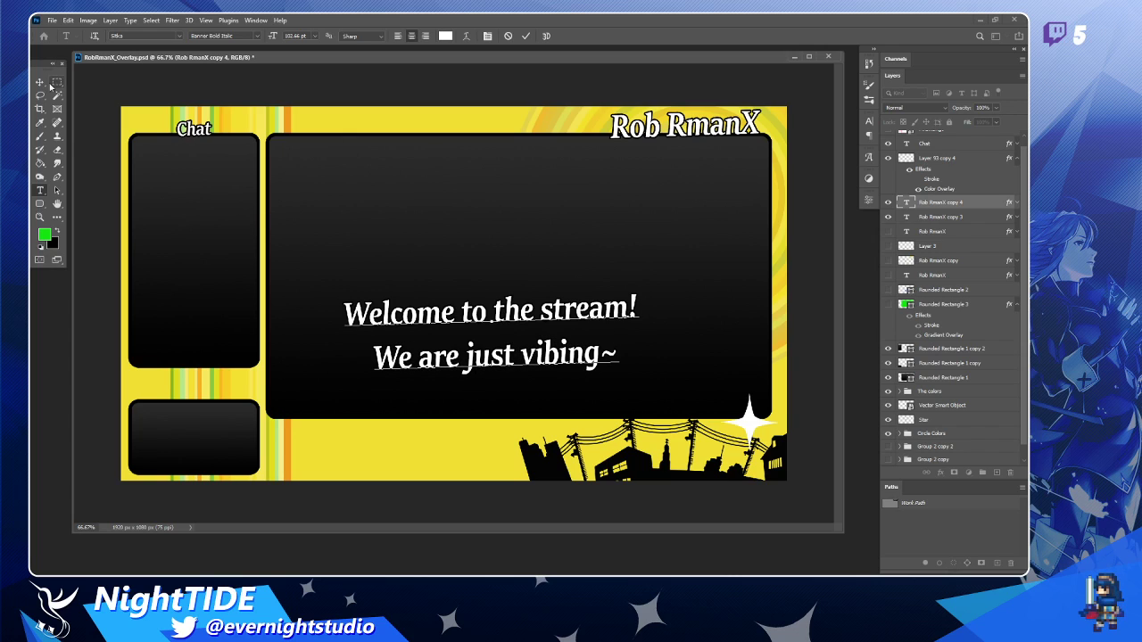
Move the two-line welcome message to the lower right area of the black game panel.
click(39, 81)
drag(493, 314, 605, 343)
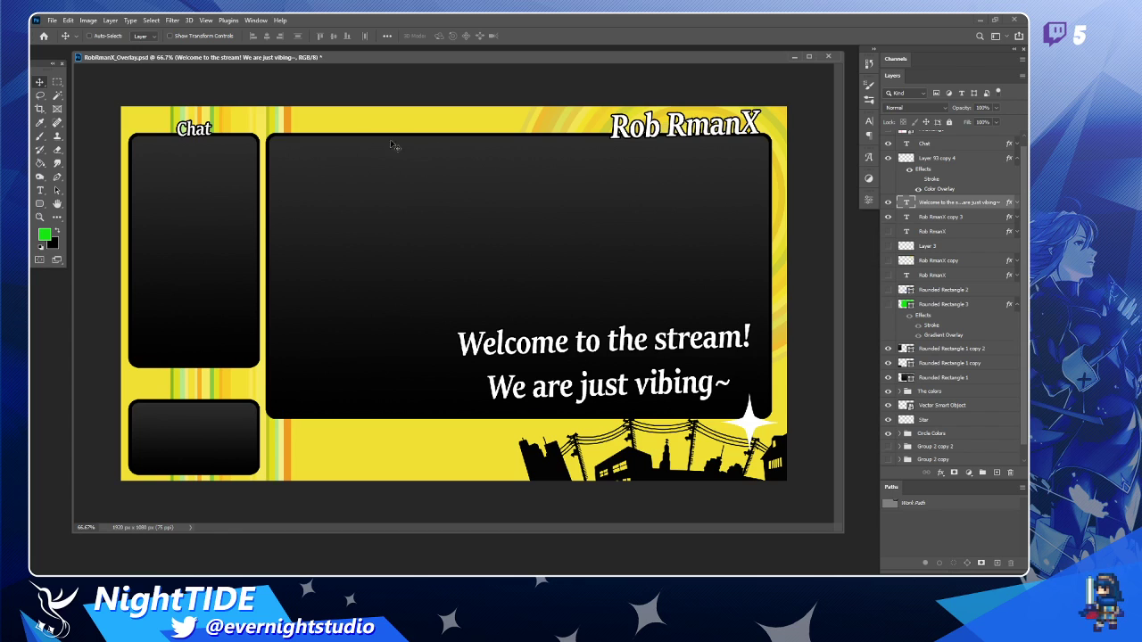
drag(236, 59, 242, 63)
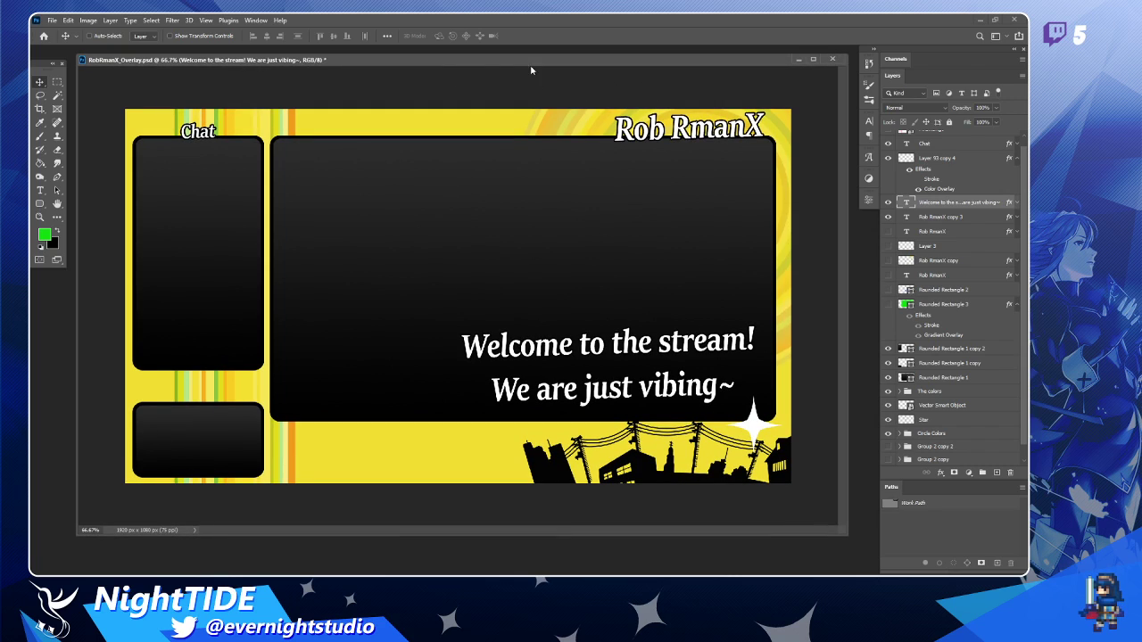
drag(42, 68, 42, 53)
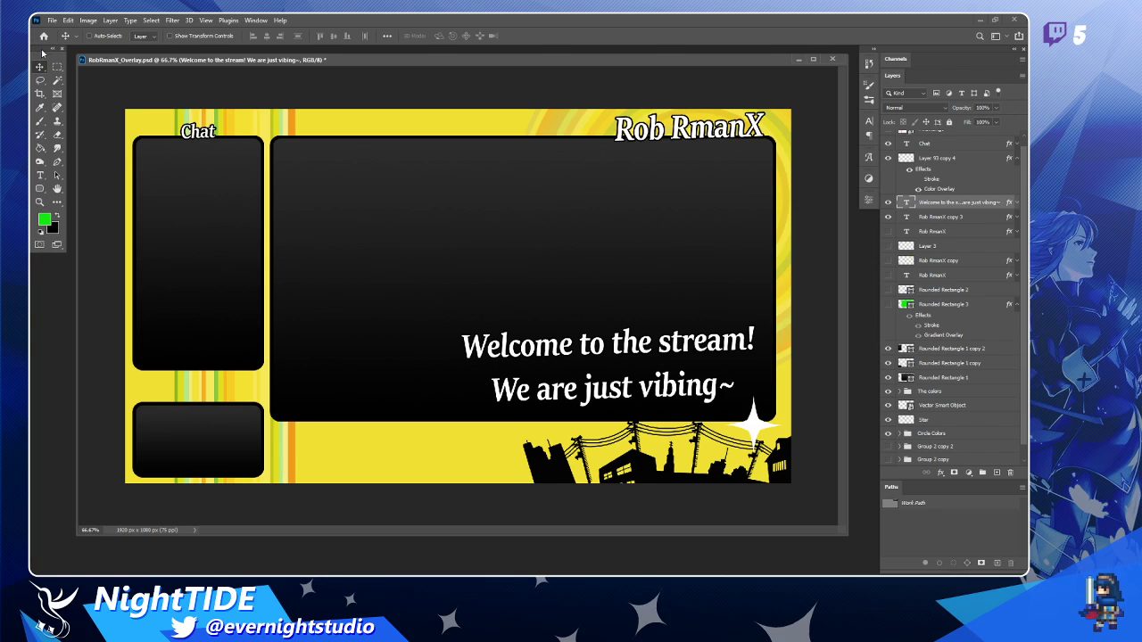
drag(356, 62, 352, 58)
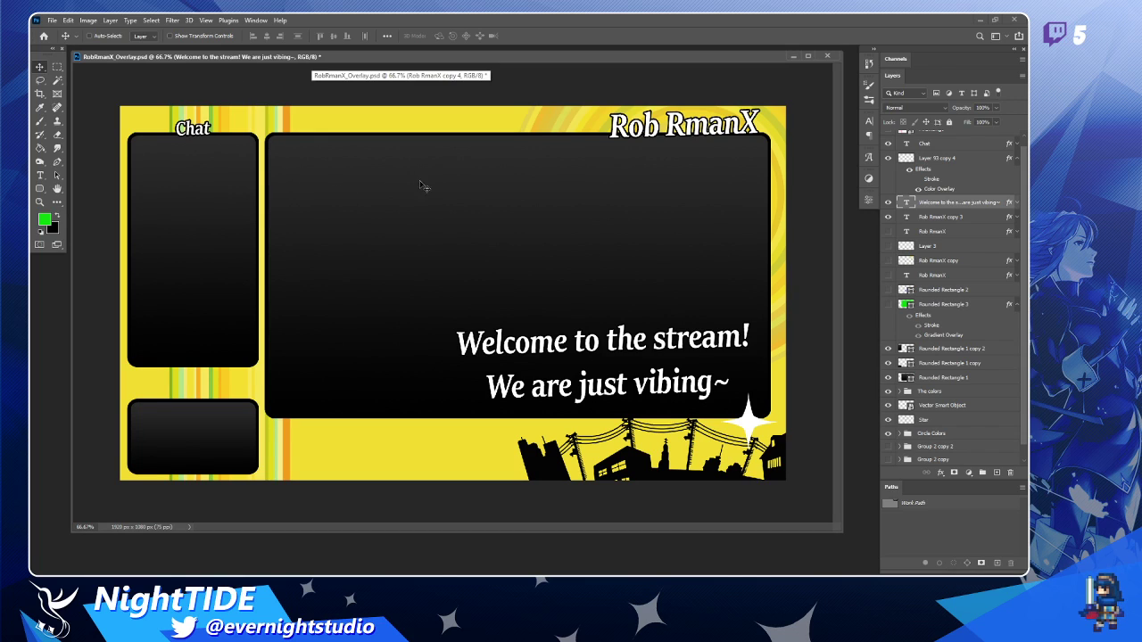
Open the recent file Rob_Assets.psd and separate the overlay document into its own enlarged window.
click(54, 21)
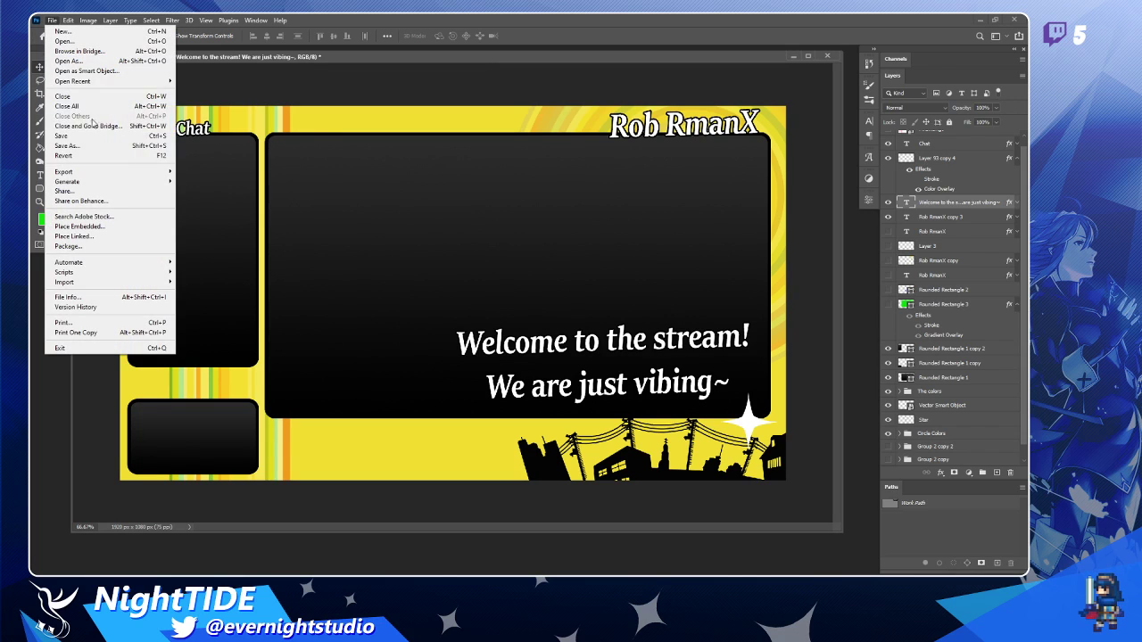
mouse_move(109, 81)
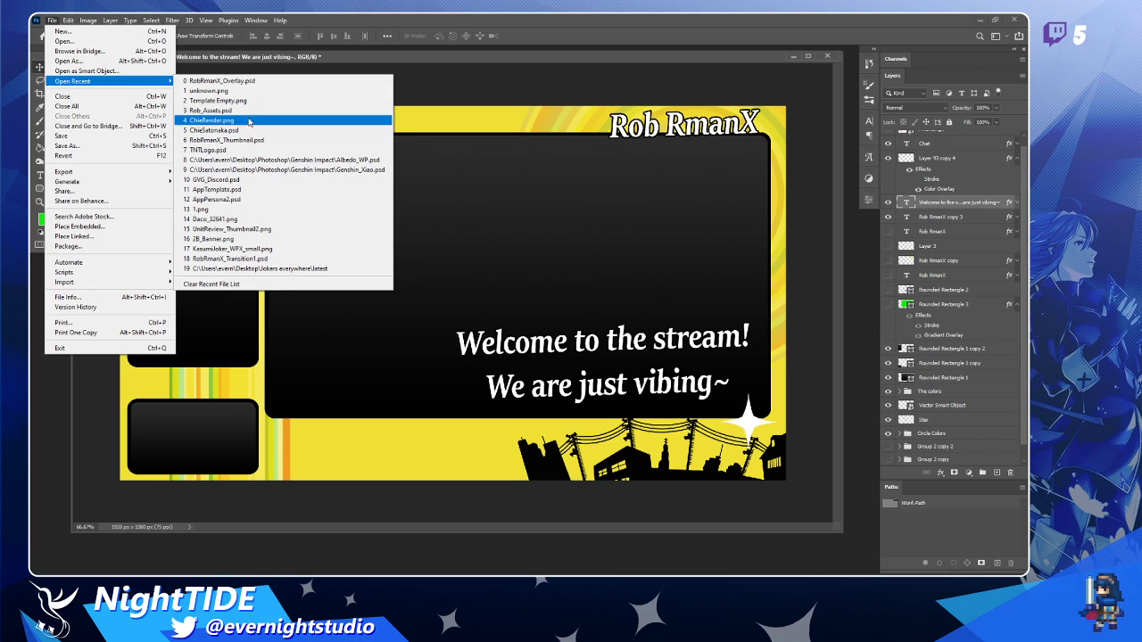
click(254, 113)
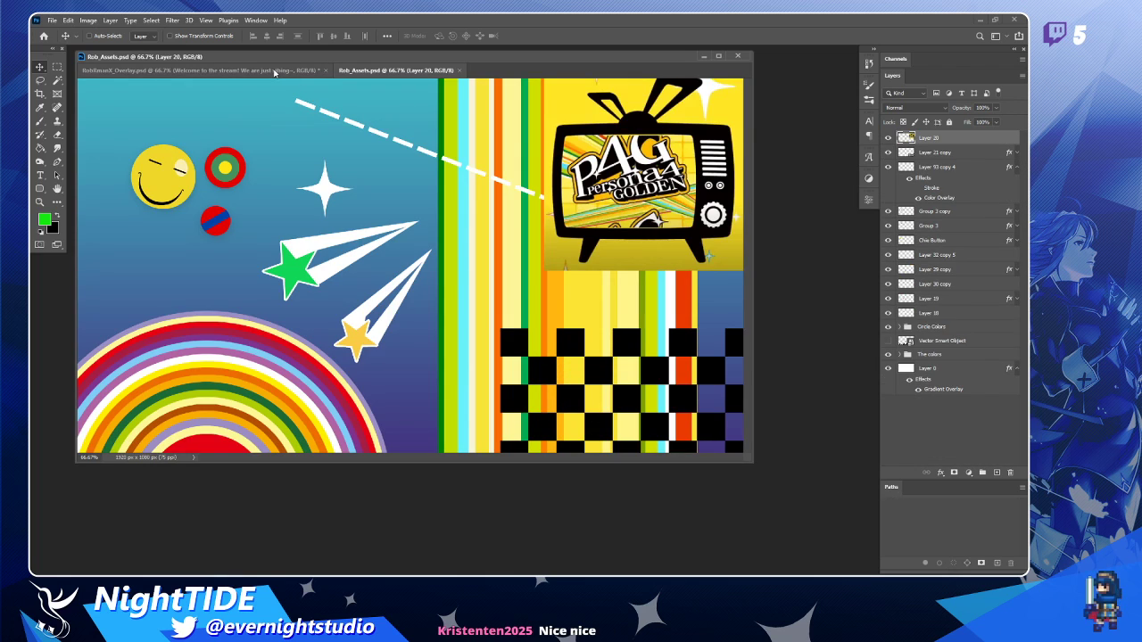
click(274, 71)
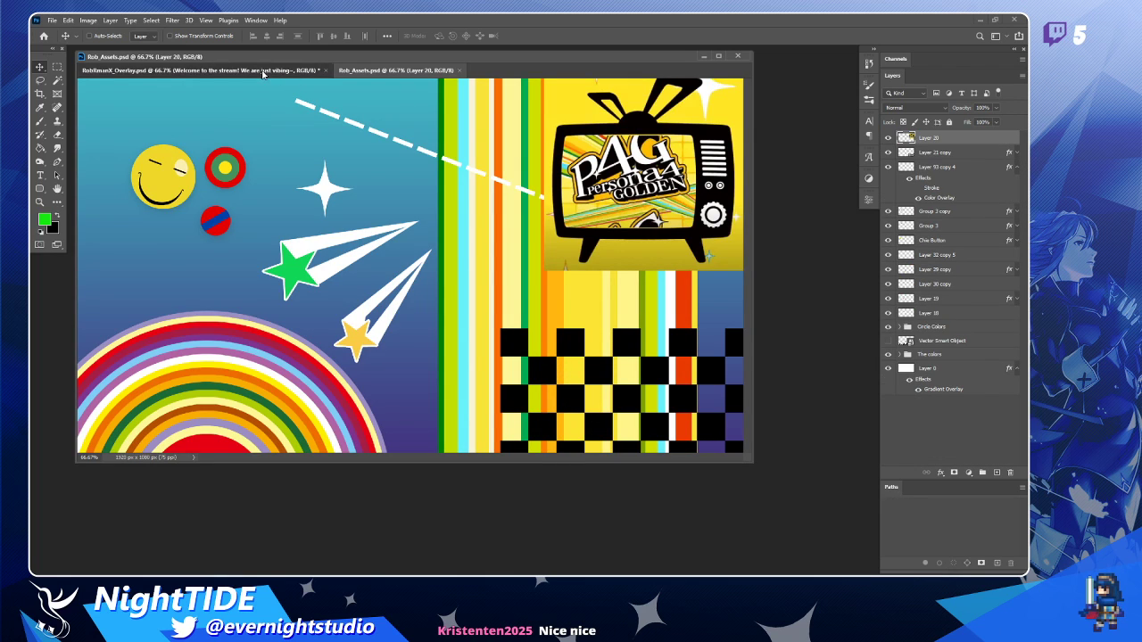
drag(276, 76, 296, 60)
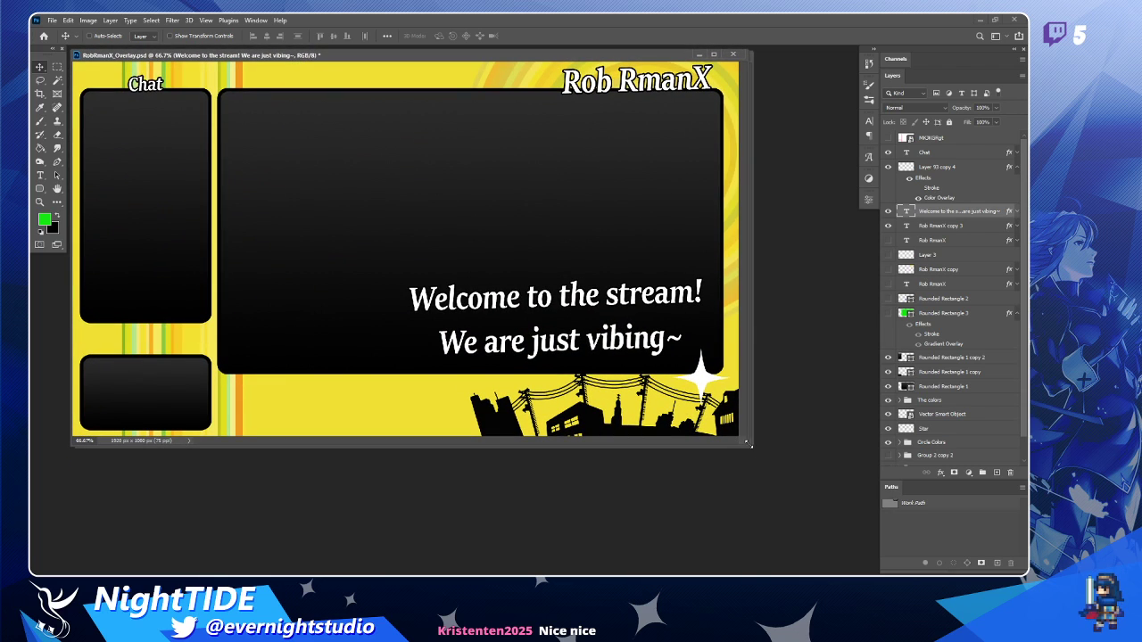
drag(749, 448, 846, 533)
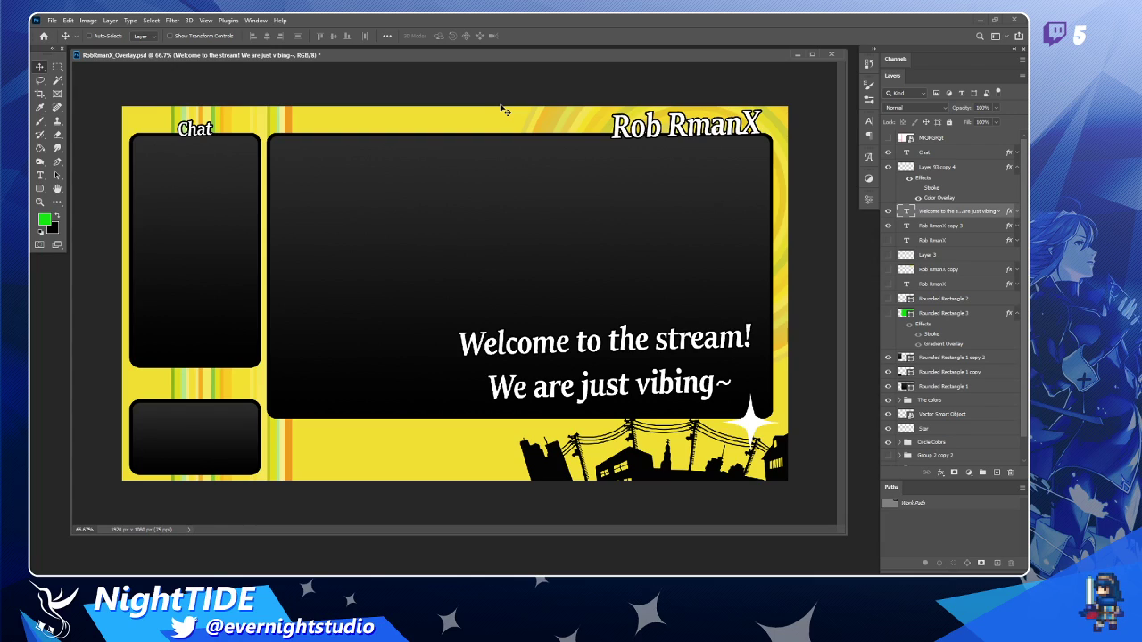
drag(275, 55, 276, 57)
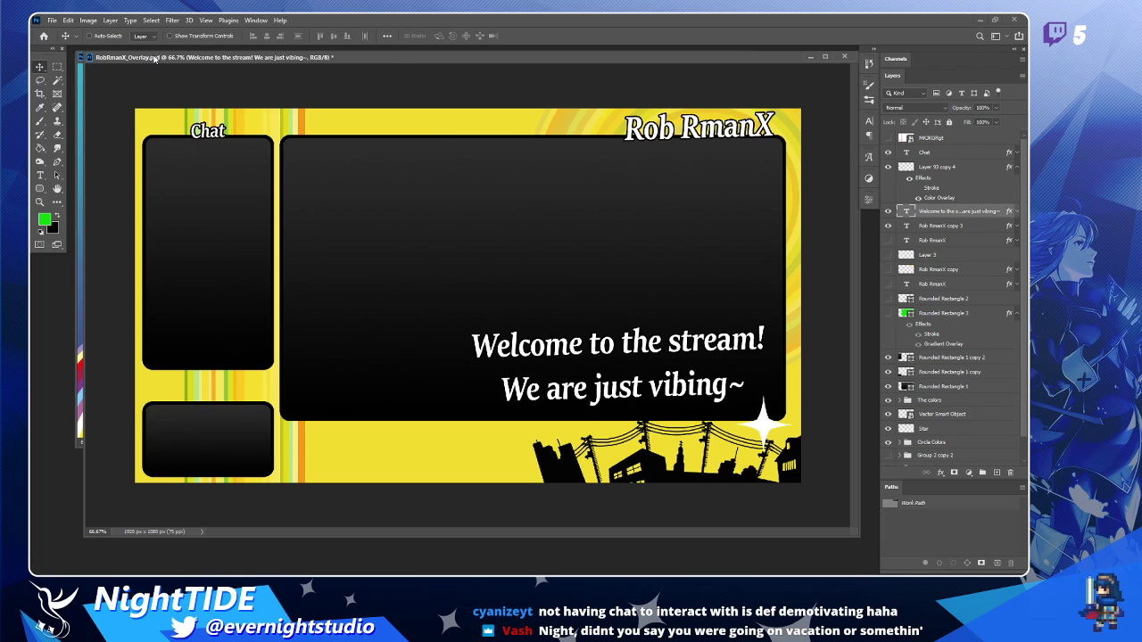
drag(144, 61, 147, 61)
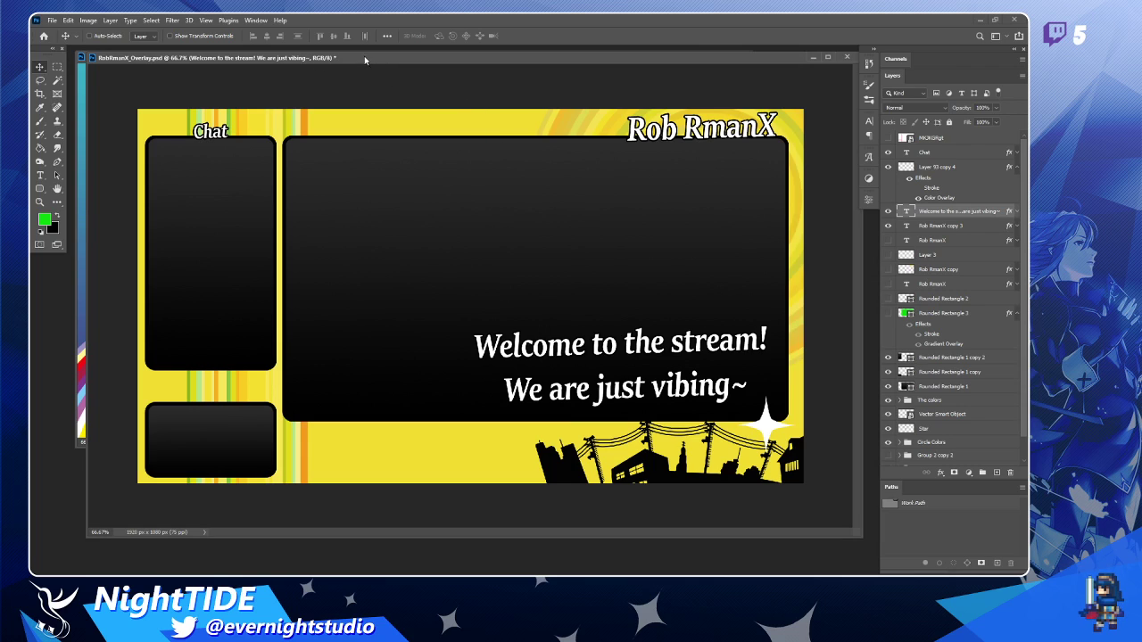
Bring the Rob_Assets document to the front and examine its smiley, round badges and stars up close.
click(80, 352)
key(z)
alt+click(473, 250)
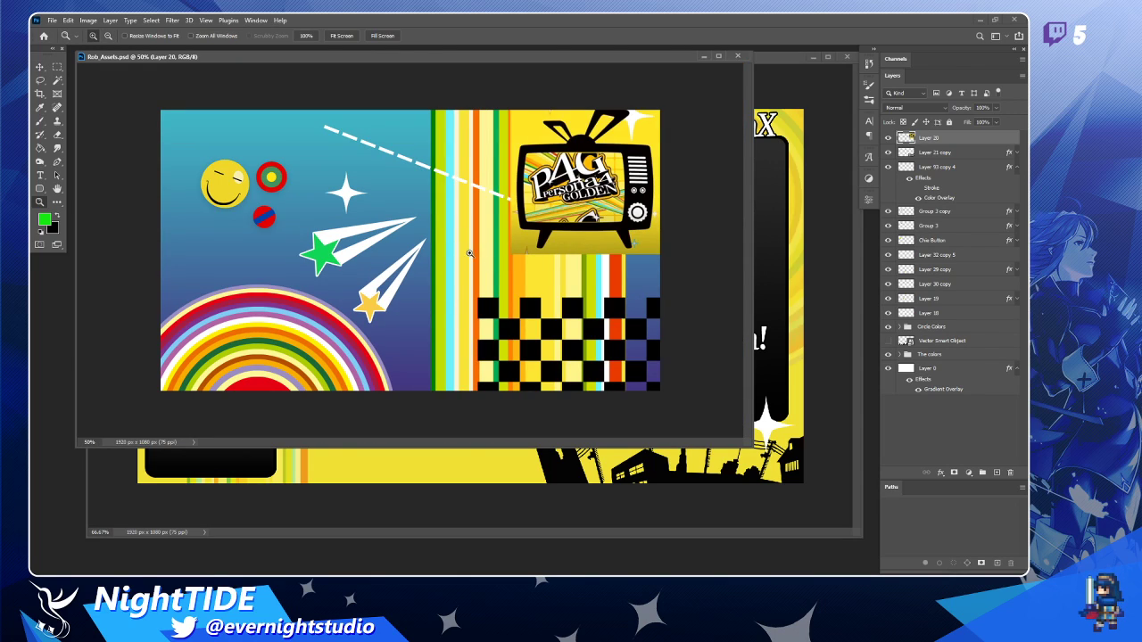
click(41, 70)
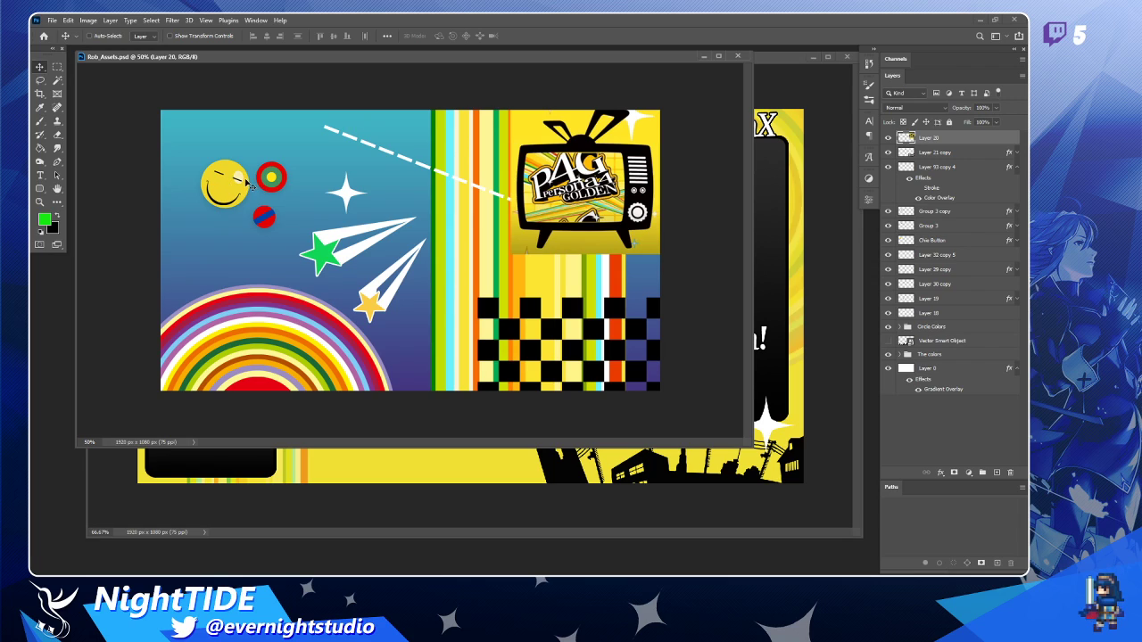
key(z)
click(248, 183)
click(160, 157)
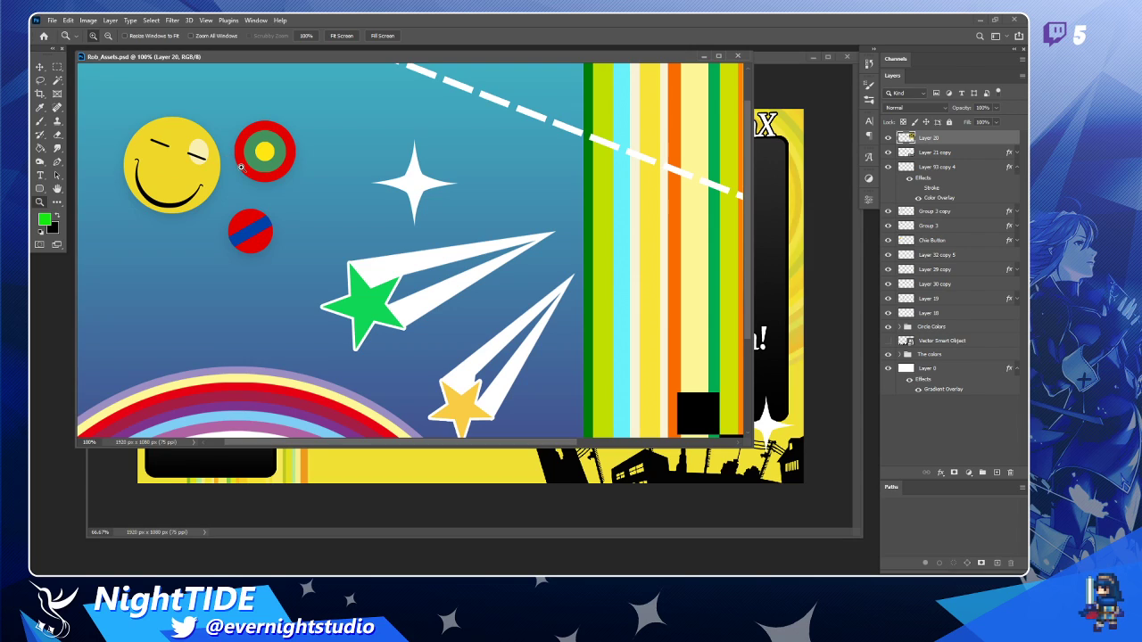
alt+click(273, 190)
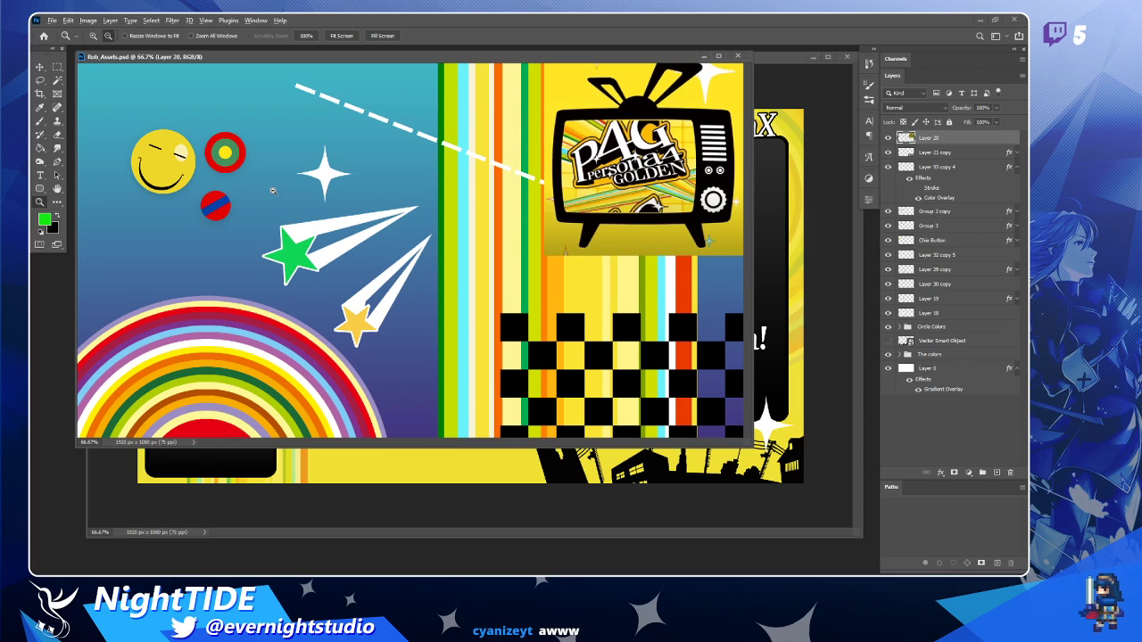
alt+click(273, 191)
click(39, 67)
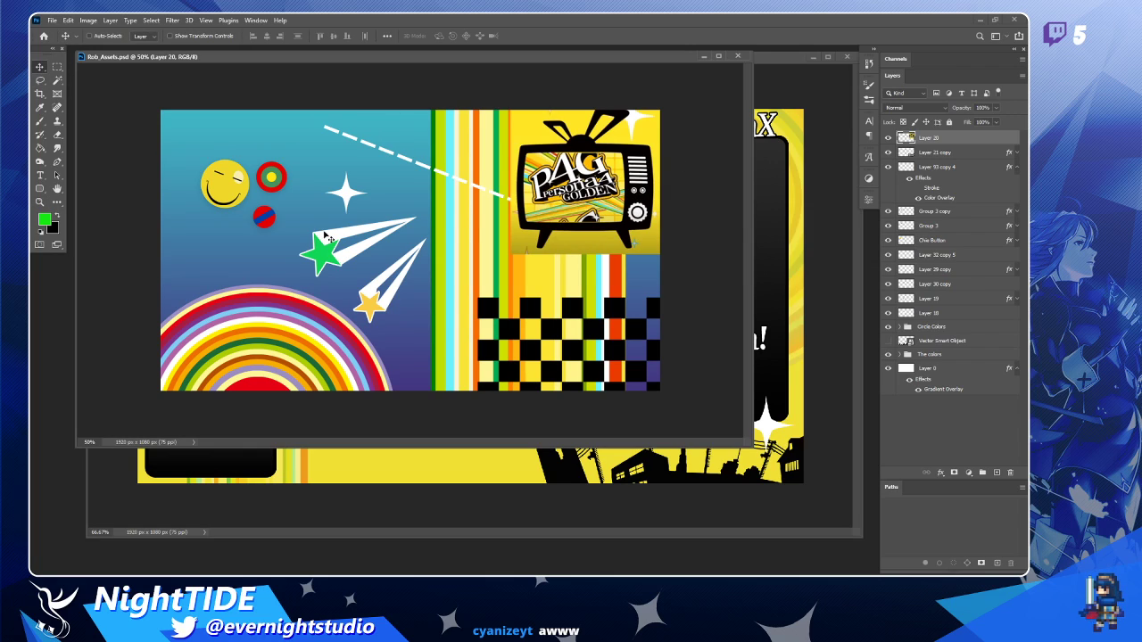
Uncover part of the overlay behind Rob_Assets and shift the Persona 4 Golden television picture slightly left.
drag(491, 59, 634, 144)
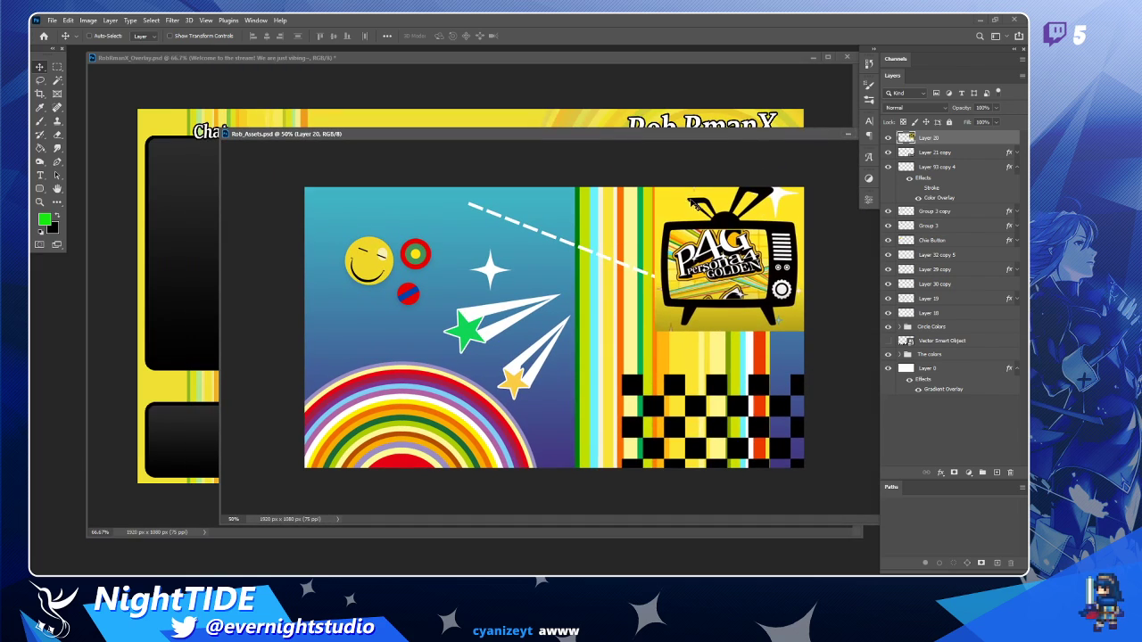
drag(753, 234, 731, 241)
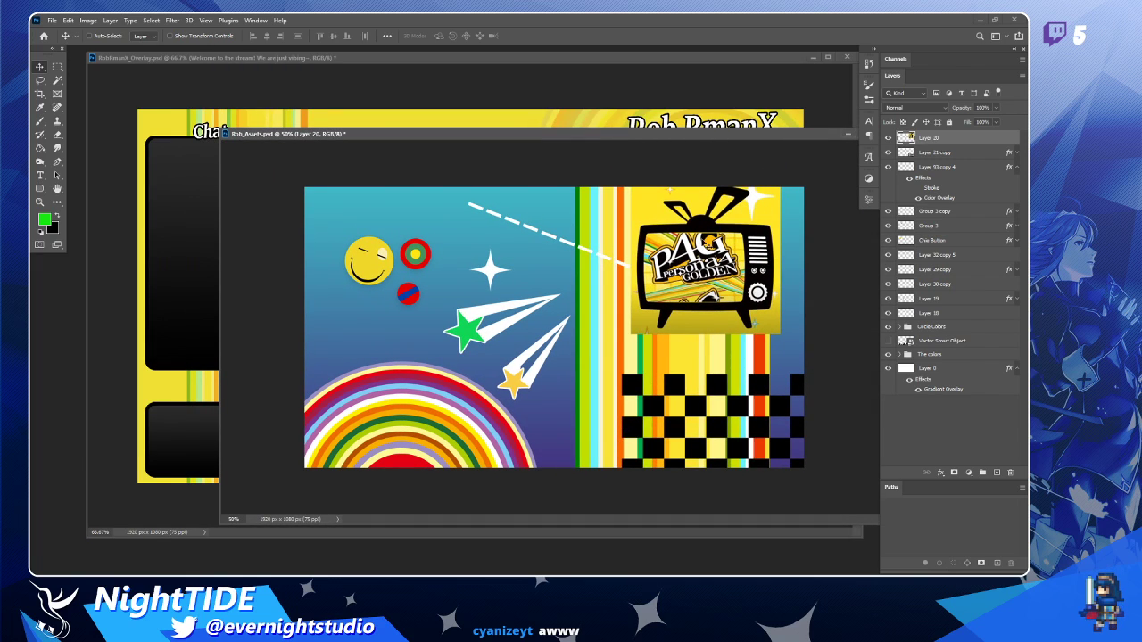
Select the small lower panel's rounded rectangle layer in the overlay document, and return to Rob_Assets.
click(176, 389)
drag(228, 406, 244, 415)
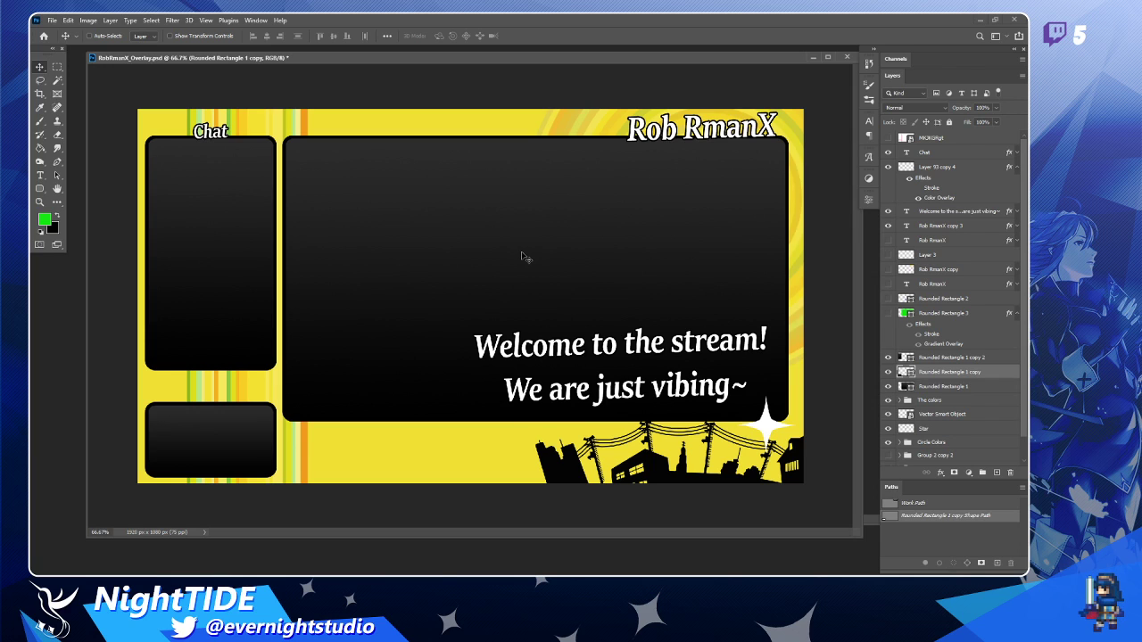
mouse_move(462, 63)
mouse_down()
mouse_move(452, 132)
mouse_move(474, 386)
mouse_move(445, 42)
mouse_move(452, 75)
mouse_move(441, 117)
mouse_move(455, 78)
mouse_up()
key(ctrl+Tab)
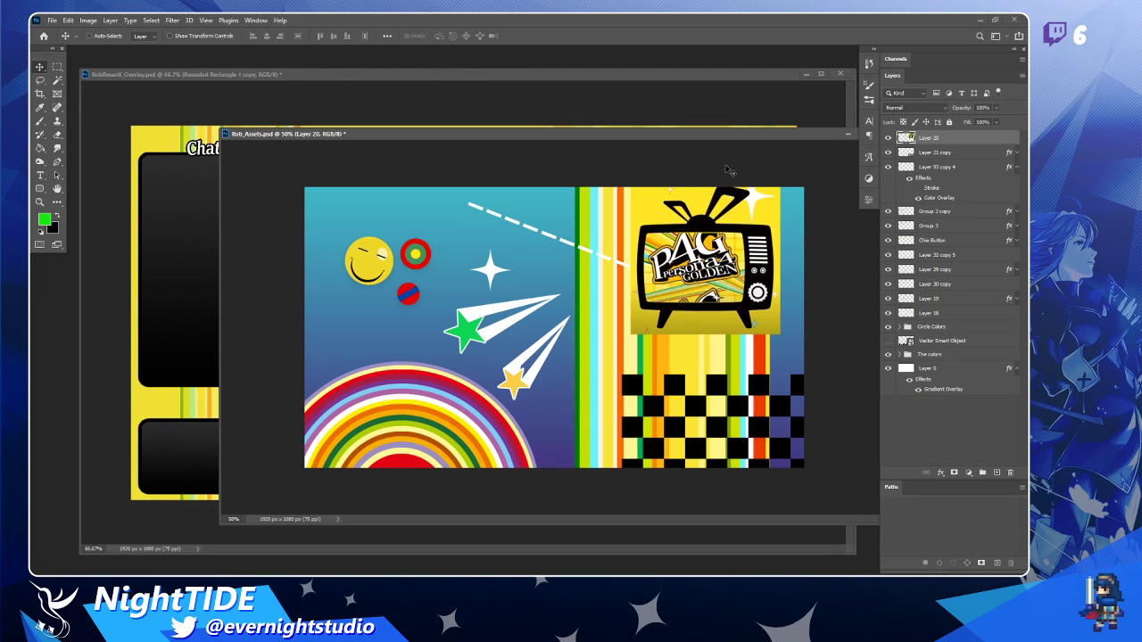
drag(667, 135, 637, 174)
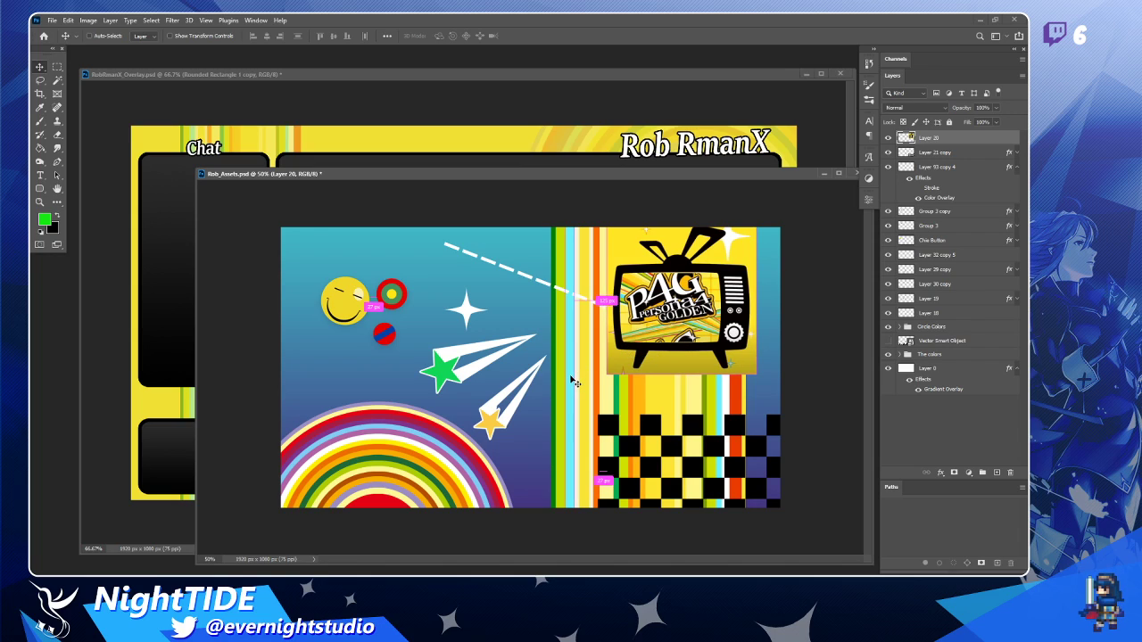
Select the Layer 5 stripe inside The colors group of Rob_Assets, and resize and rearrange both document windows.
drag(576, 382, 571, 373)
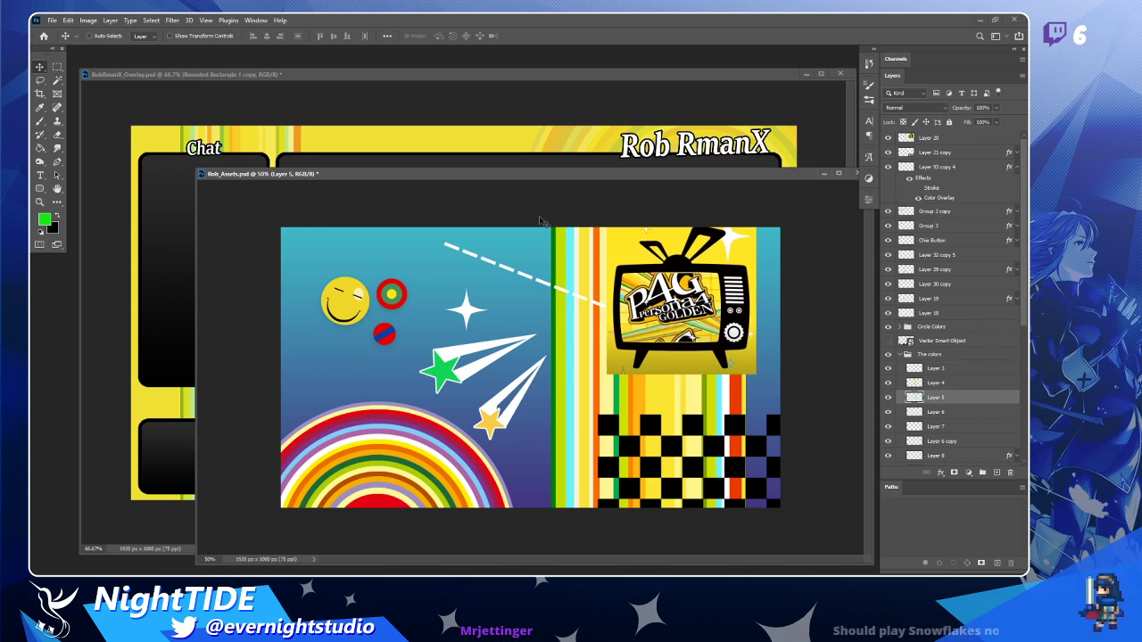
click(327, 110)
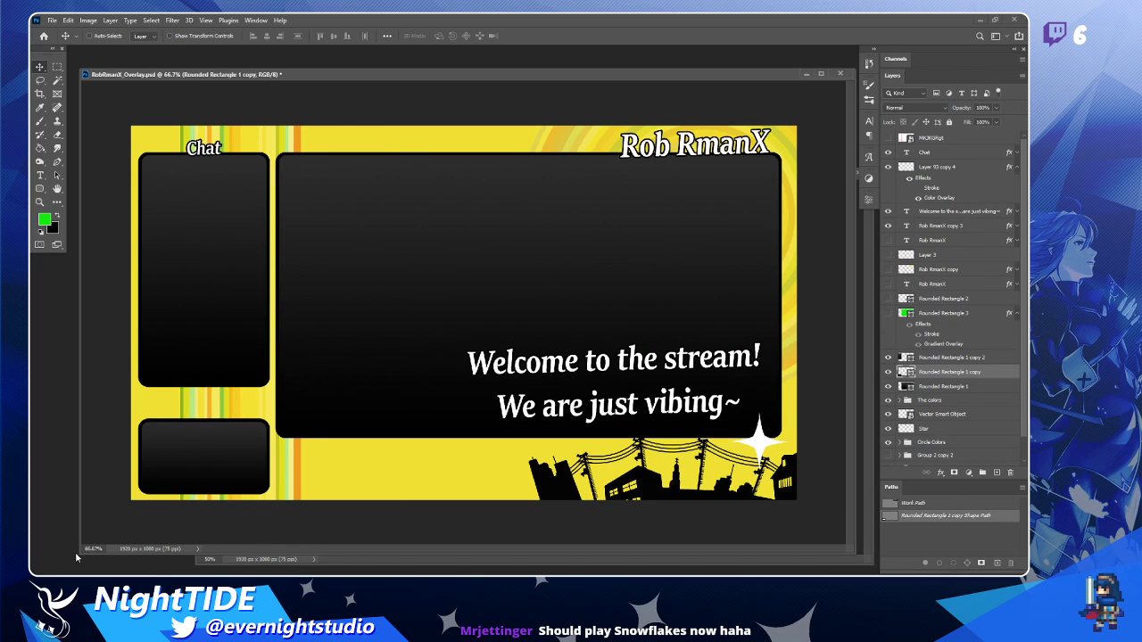
drag(77, 553, 75, 483)
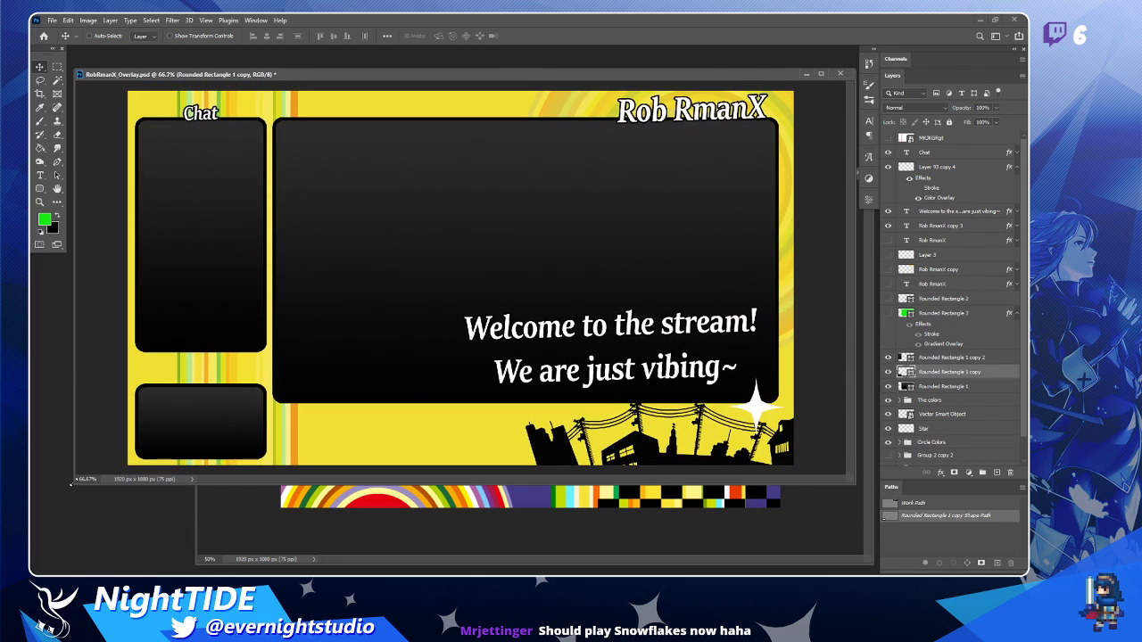
drag(854, 340, 785, 340)
click(804, 184)
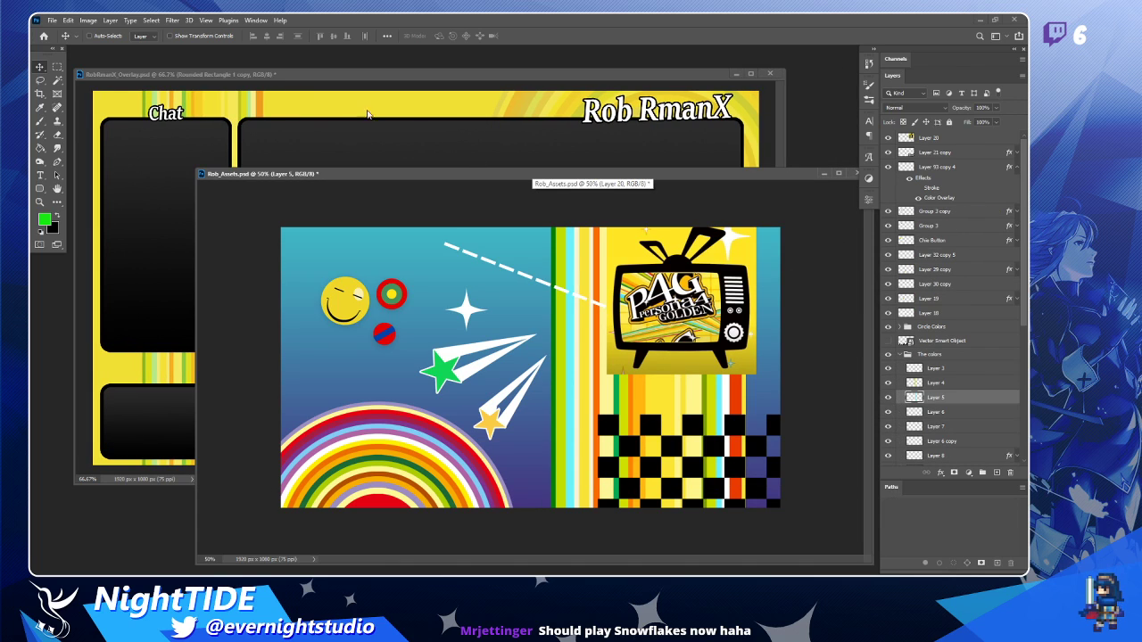
click(414, 111)
drag(807, 177, 781, 100)
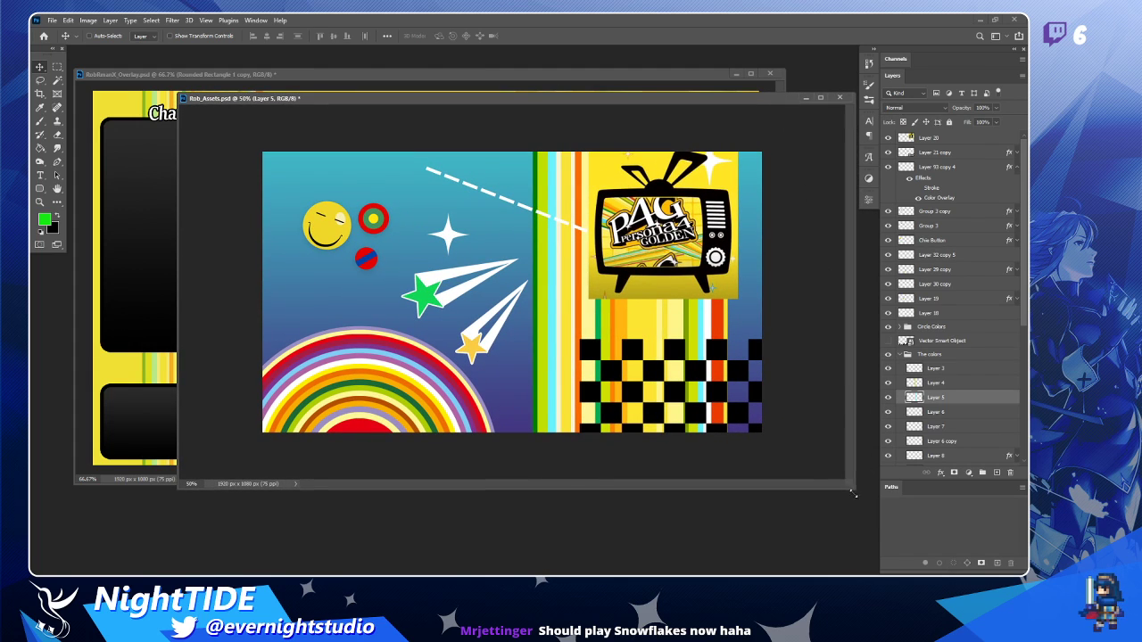
drag(853, 490, 867, 525)
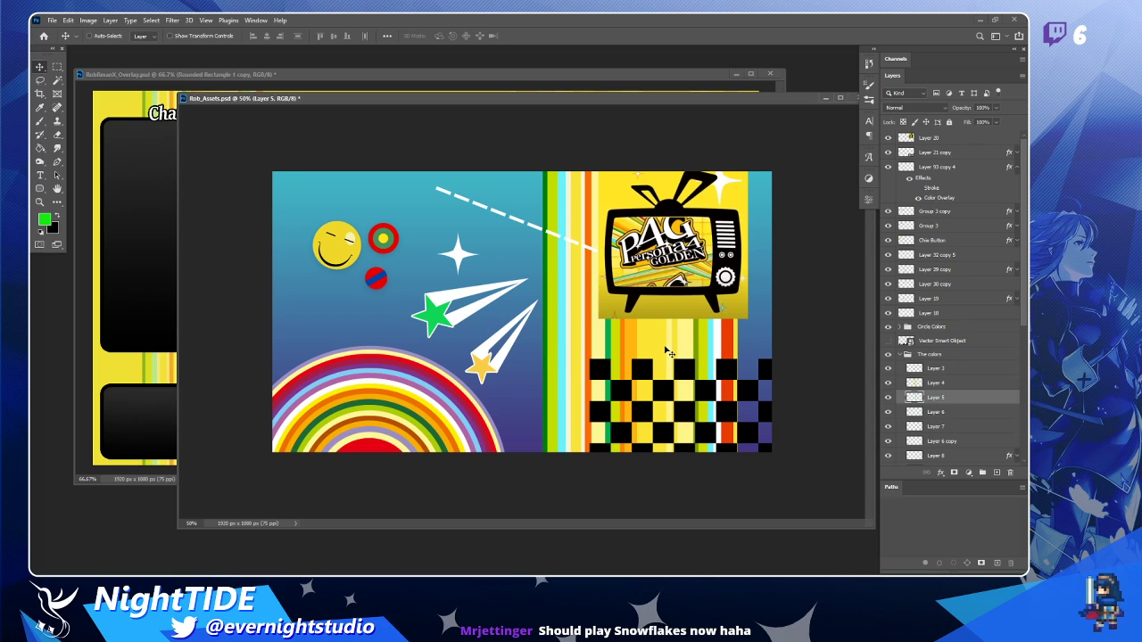
Examine the vertical colour stripes in Rob_Assets up close and widen the document's window.
key(z)
click(574, 343)
click(574, 344)
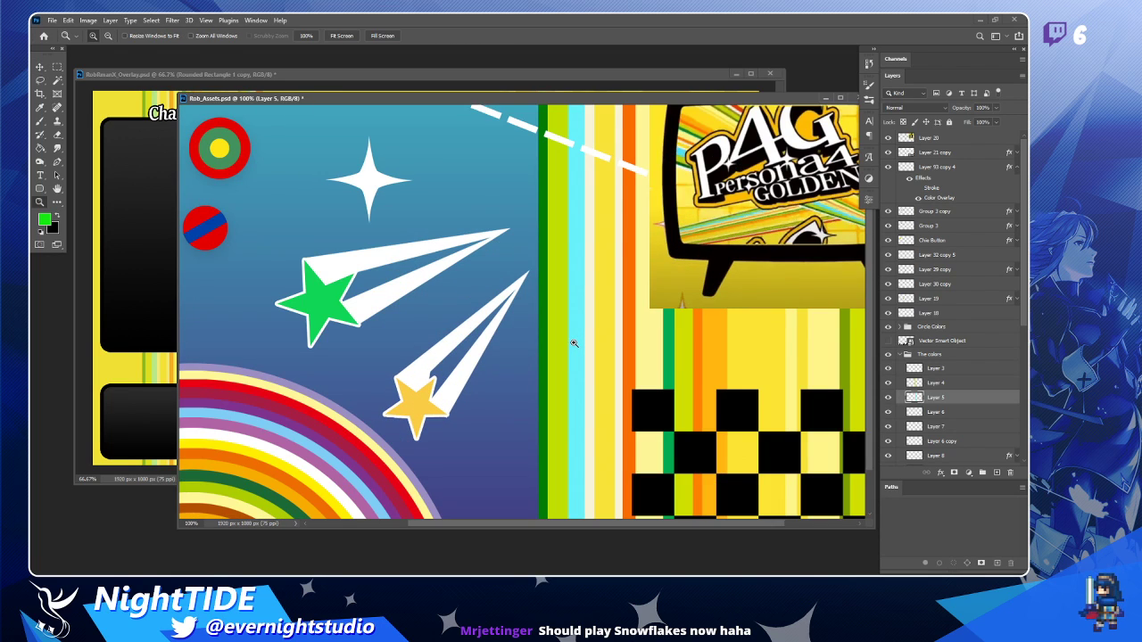
click(574, 344)
alt+click(607, 332)
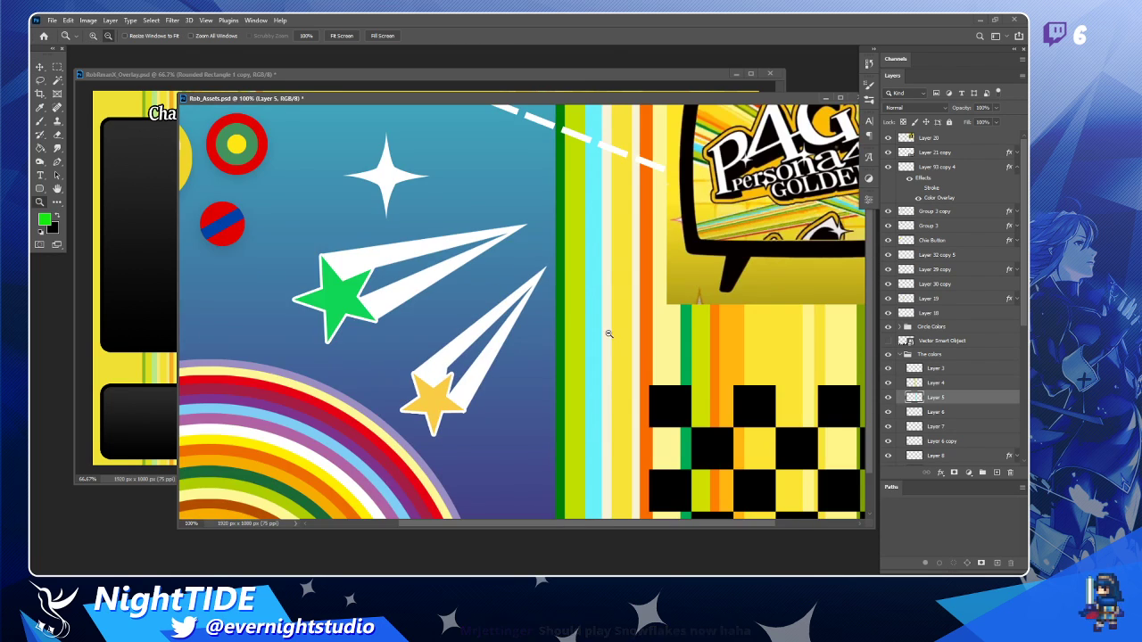
alt+click(607, 332)
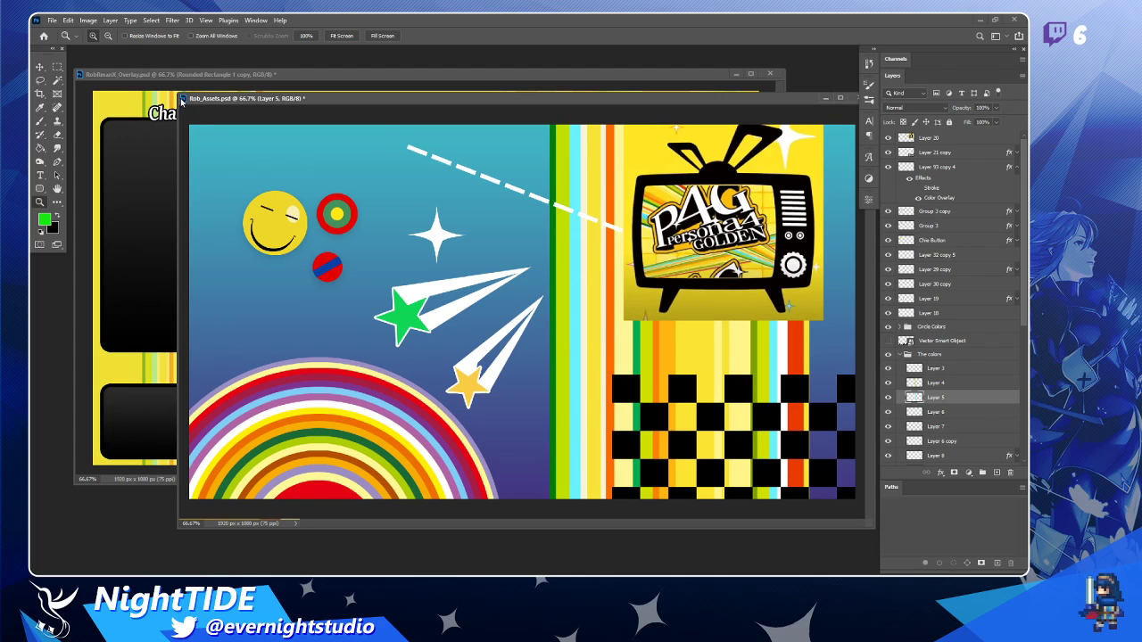
drag(180, 93, 140, 85)
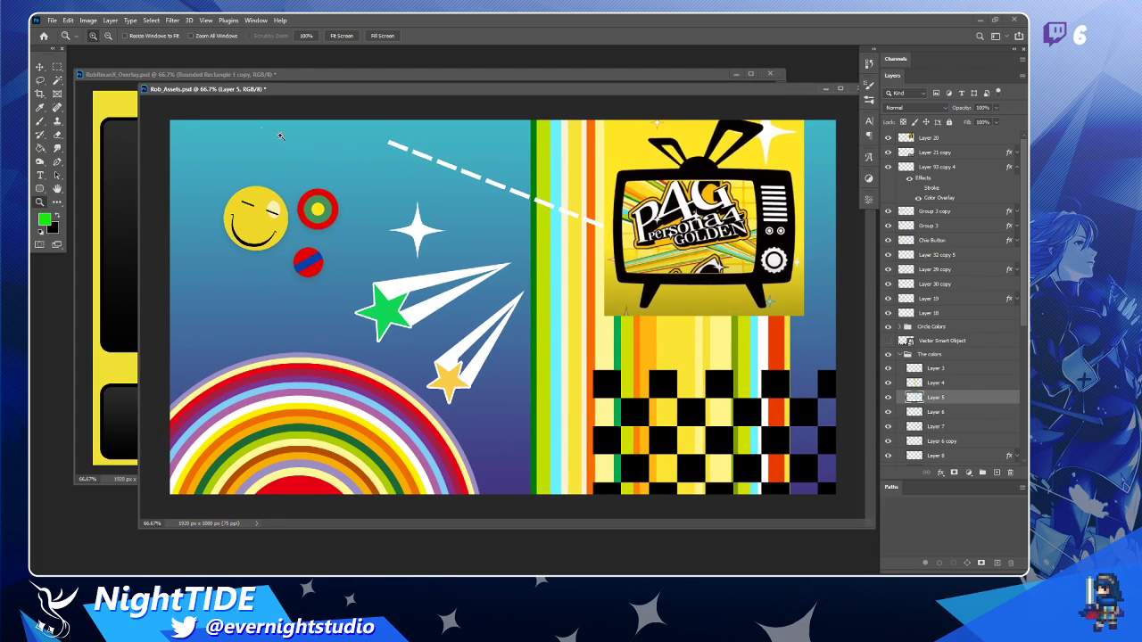
key(v)
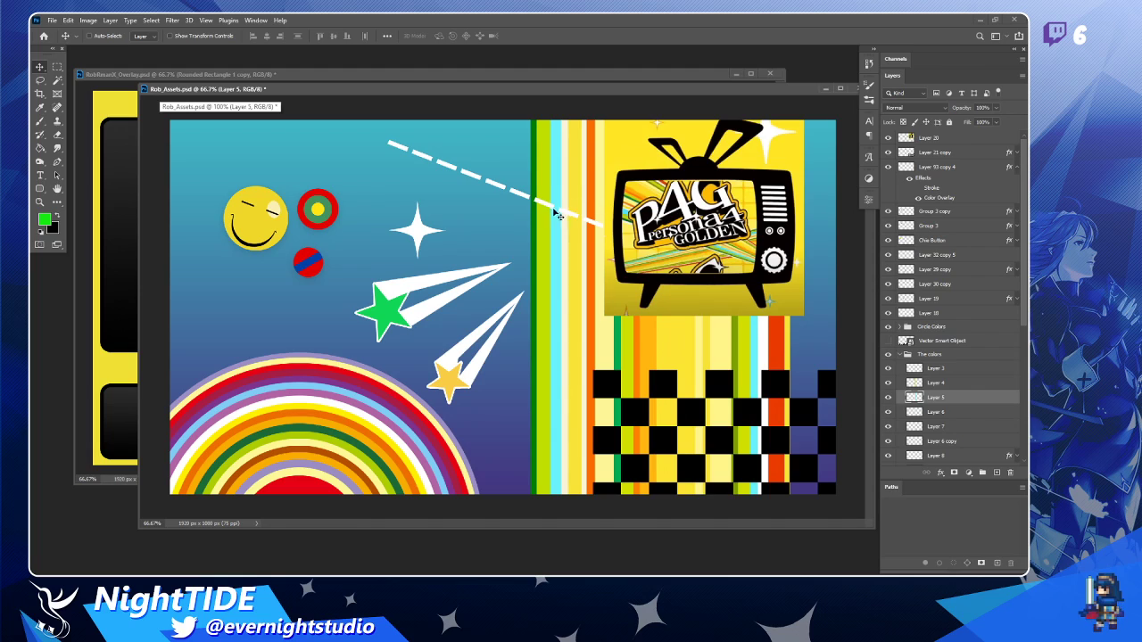
Marquee a narrow full-height vertical strip through the smiley face and add a new layer above the Circle Colors group.
click(55, 68)
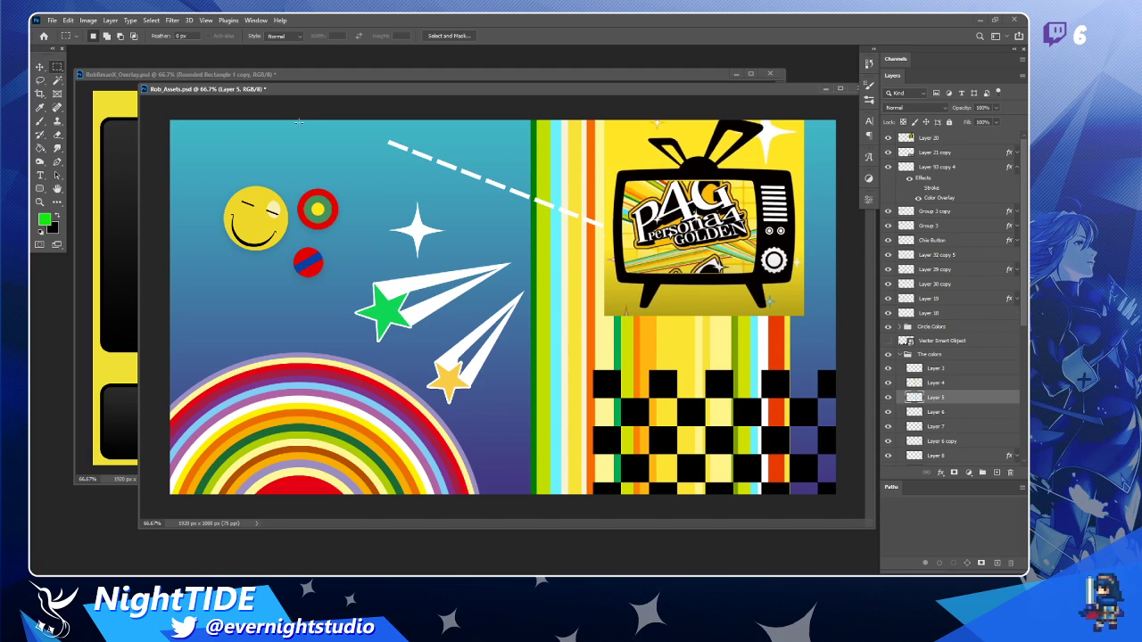
drag(266, 100, 272, 510)
click(956, 330)
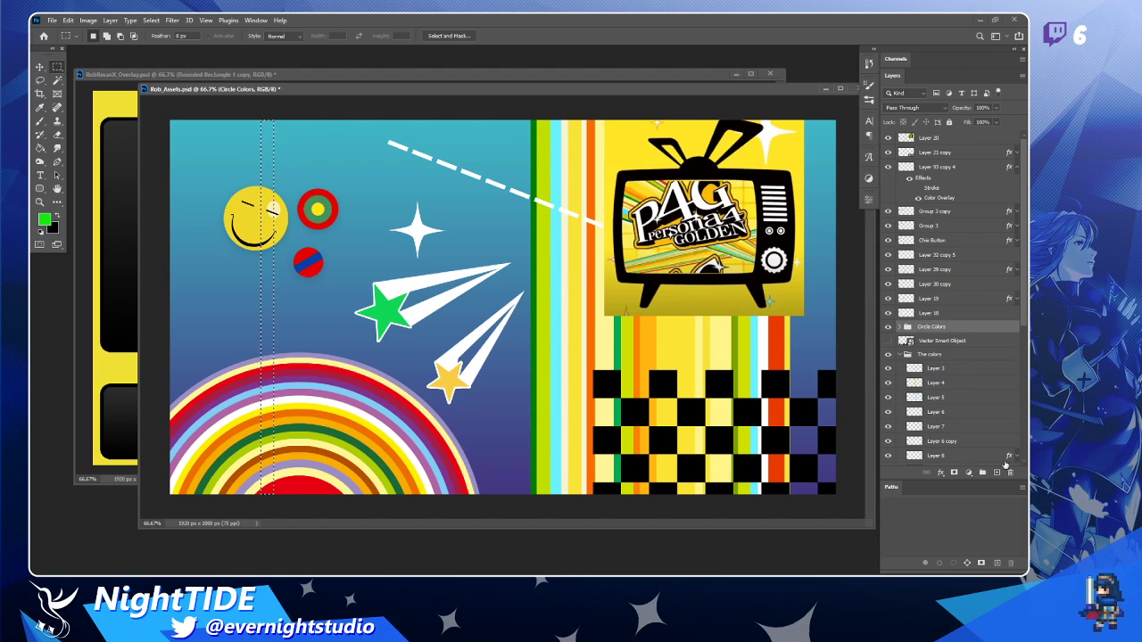
click(997, 472)
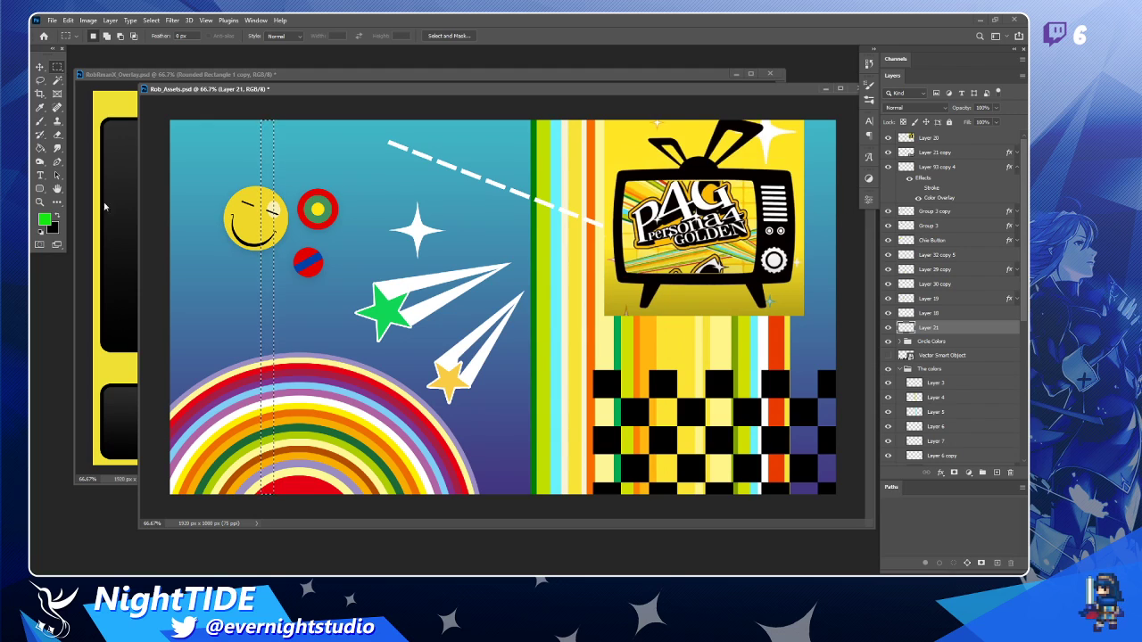
Fill the strip selection with the dark green sampled from the existing vertical stripes, and deselect it.
key(i)
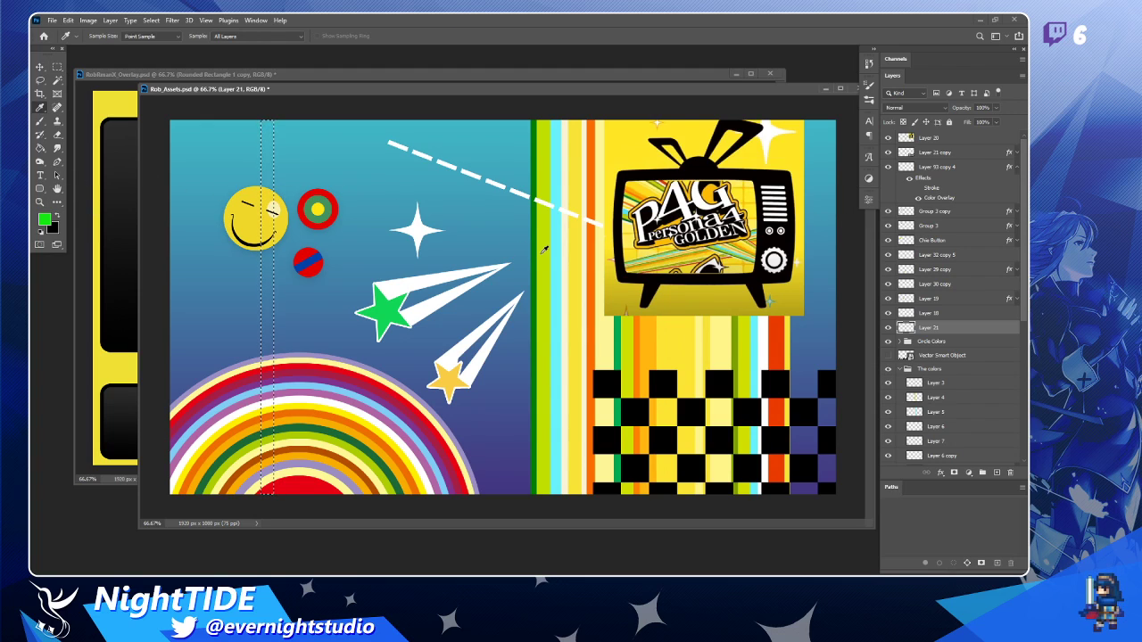
click(536, 253)
key(g)
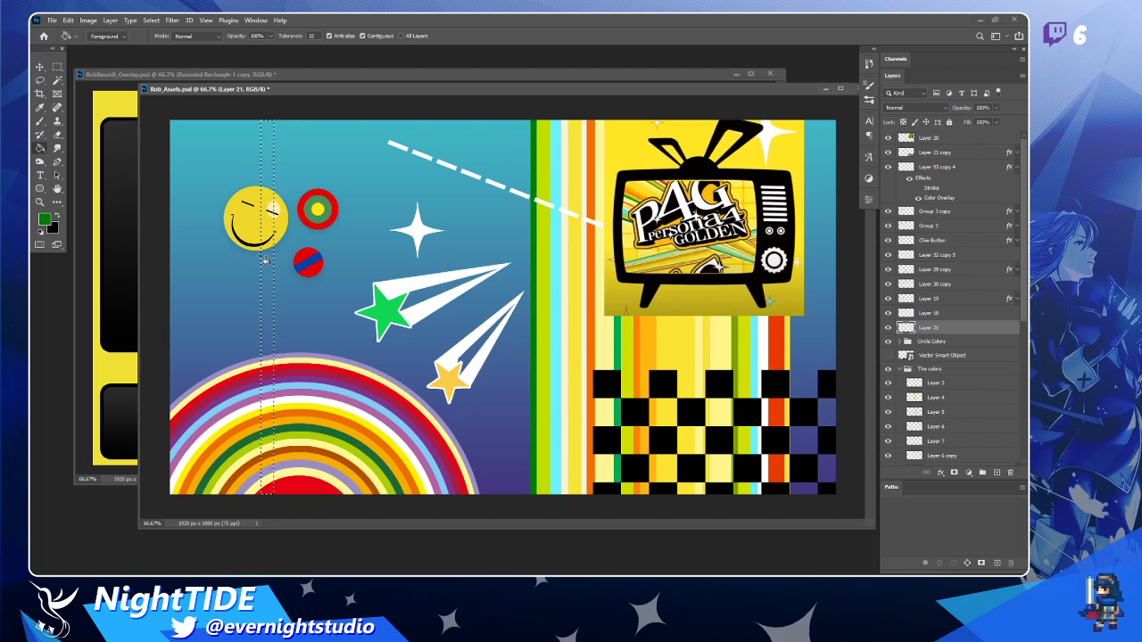
click(263, 260)
key(v)
key(ctrl+d)
drag(270, 317, 282, 319)
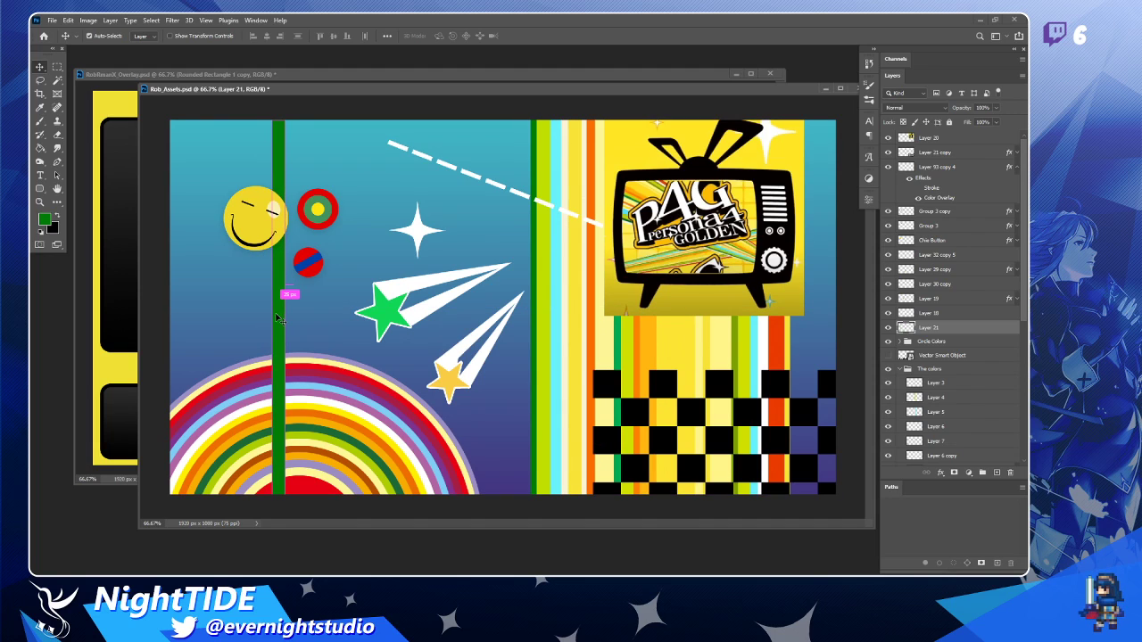
key(ctrl+z)
key(ctrl+d)
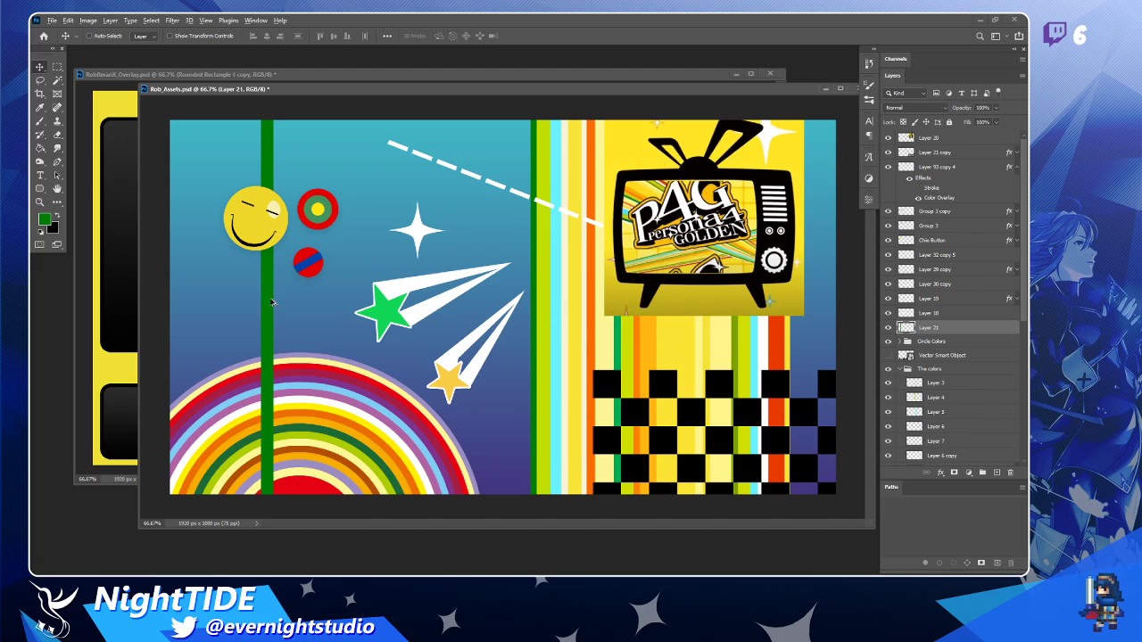
Duplicate the dark green stripe alongside itself and give the copy a Color Overlay in lime green c0df00 sampled from the artwork.
drag(270, 303, 283, 295)
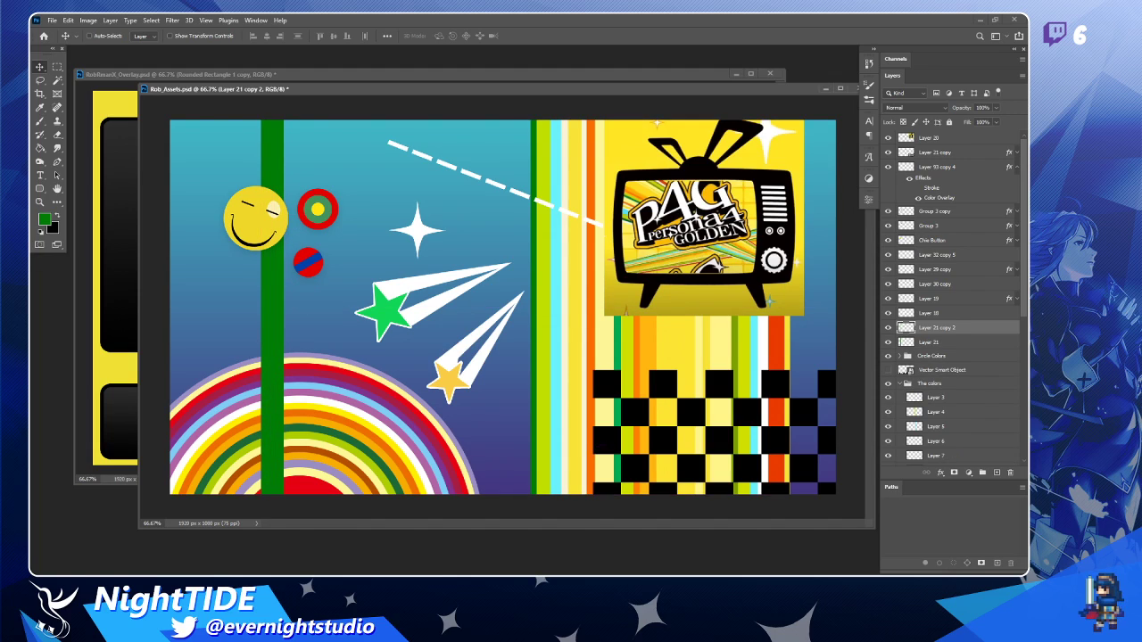
double_click(977, 332)
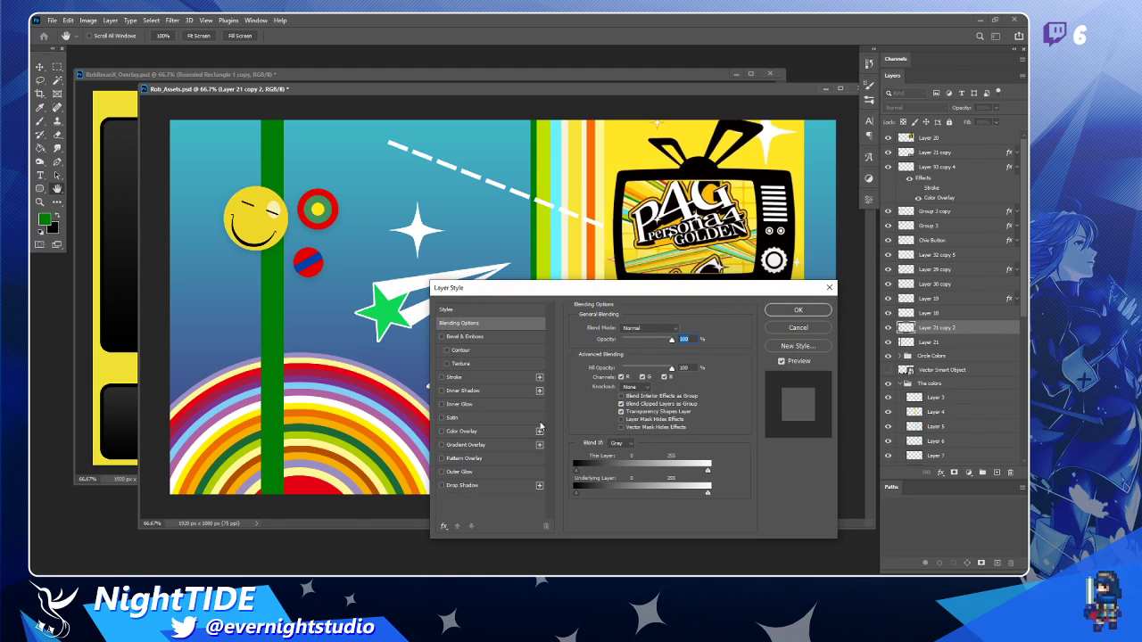
click(457, 430)
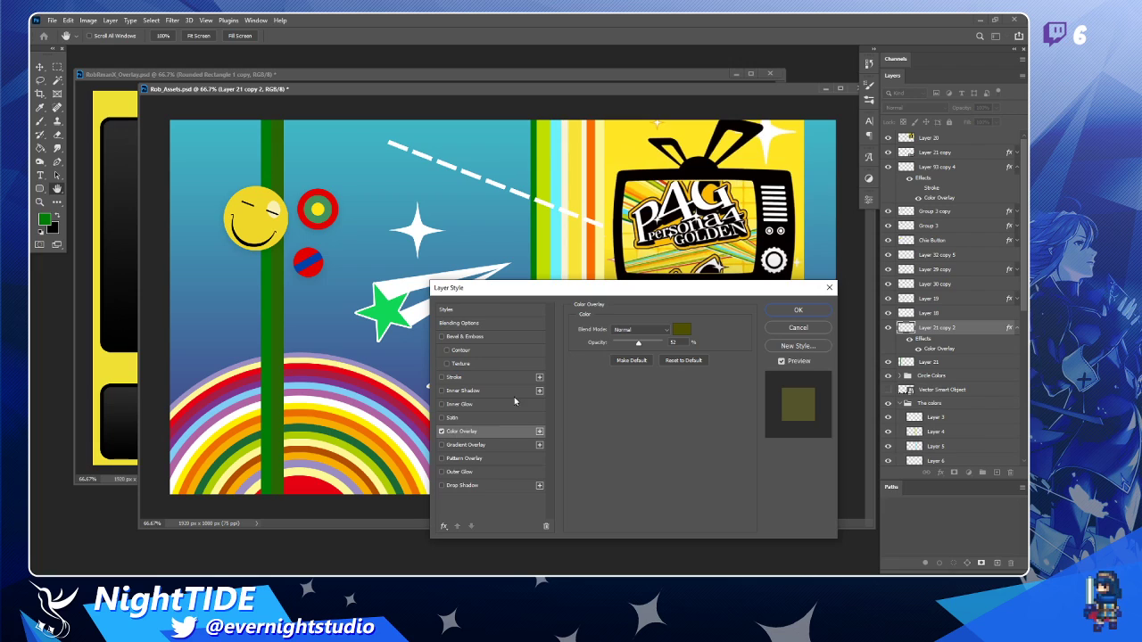
click(680, 333)
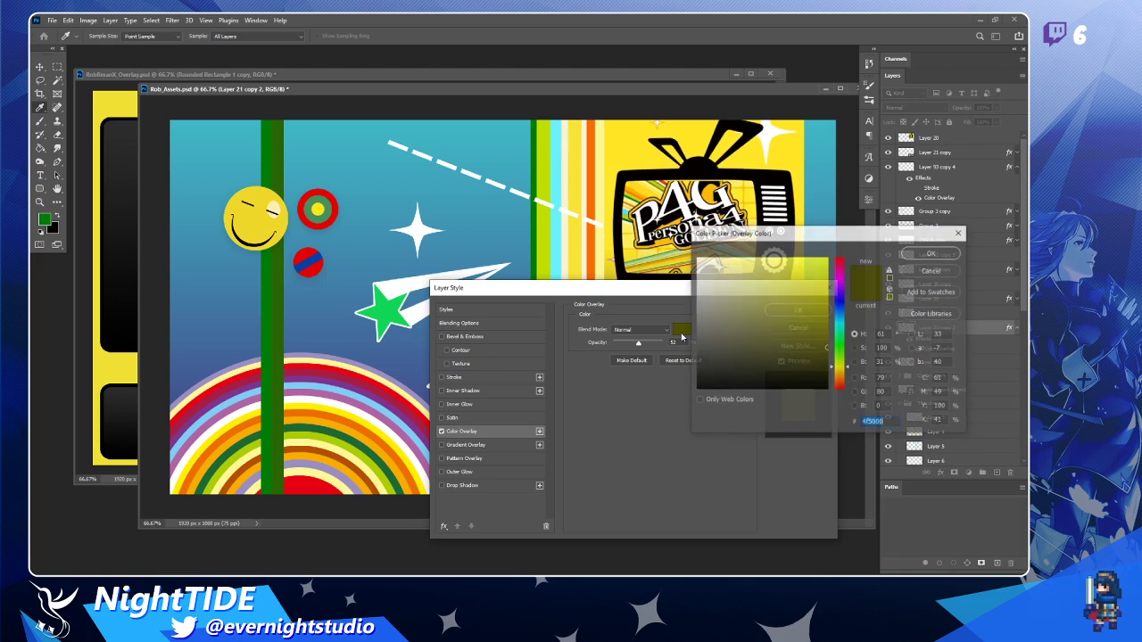
click(542, 215)
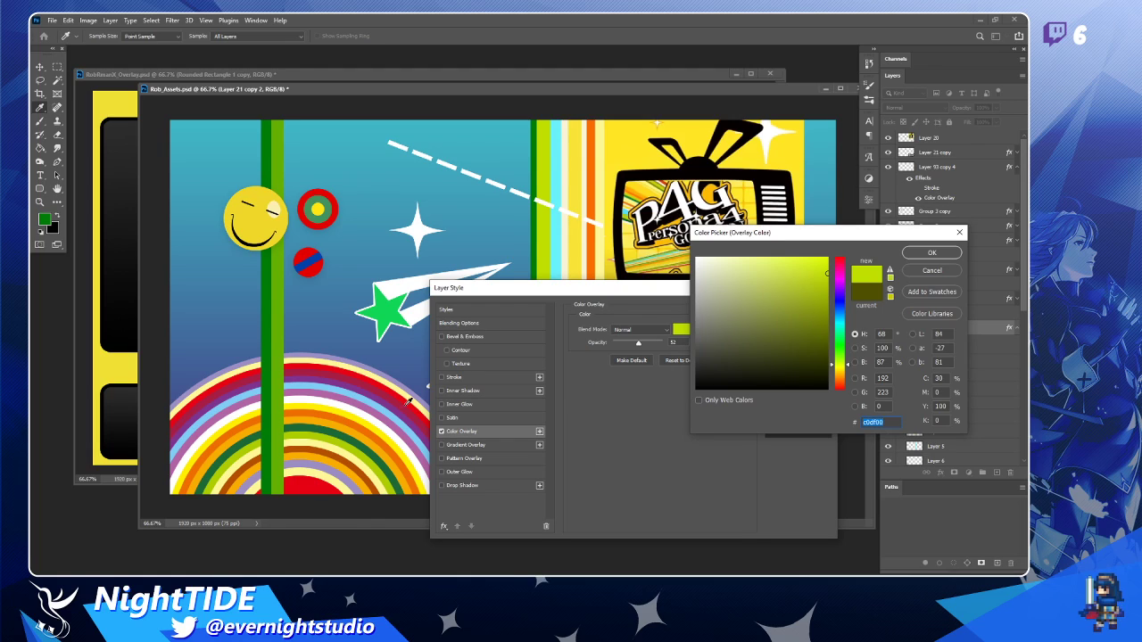
click(930, 255)
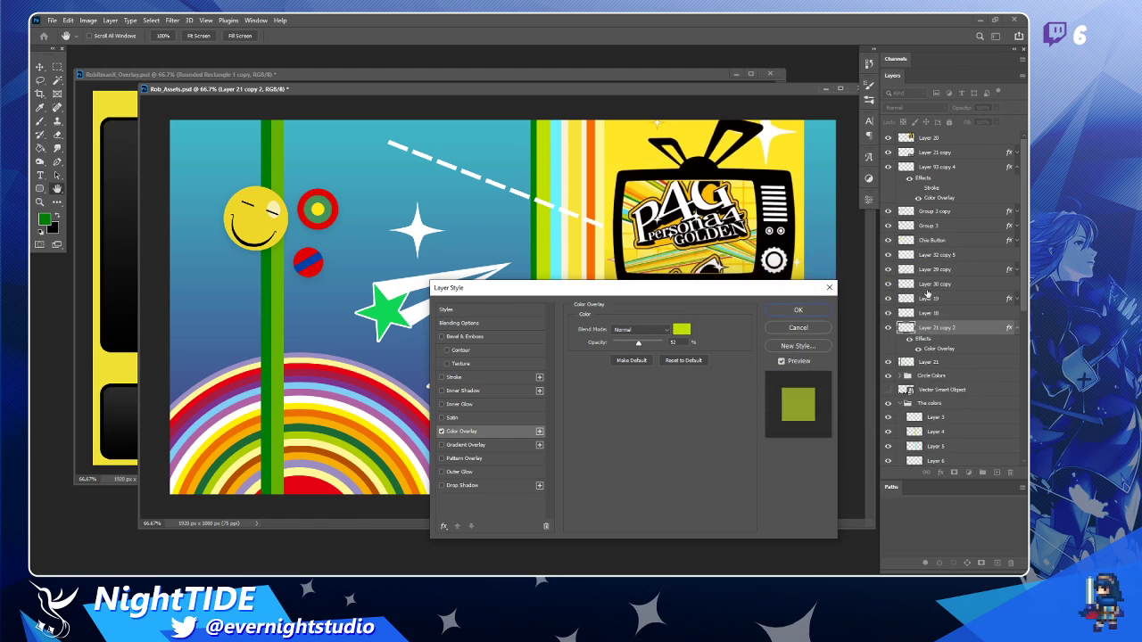
click(797, 311)
Duplicate the lime-overlaid stripe to its right and set the copy's Color Overlay to a bright cyan at 100% opacity.
drag(261, 371, 277, 369)
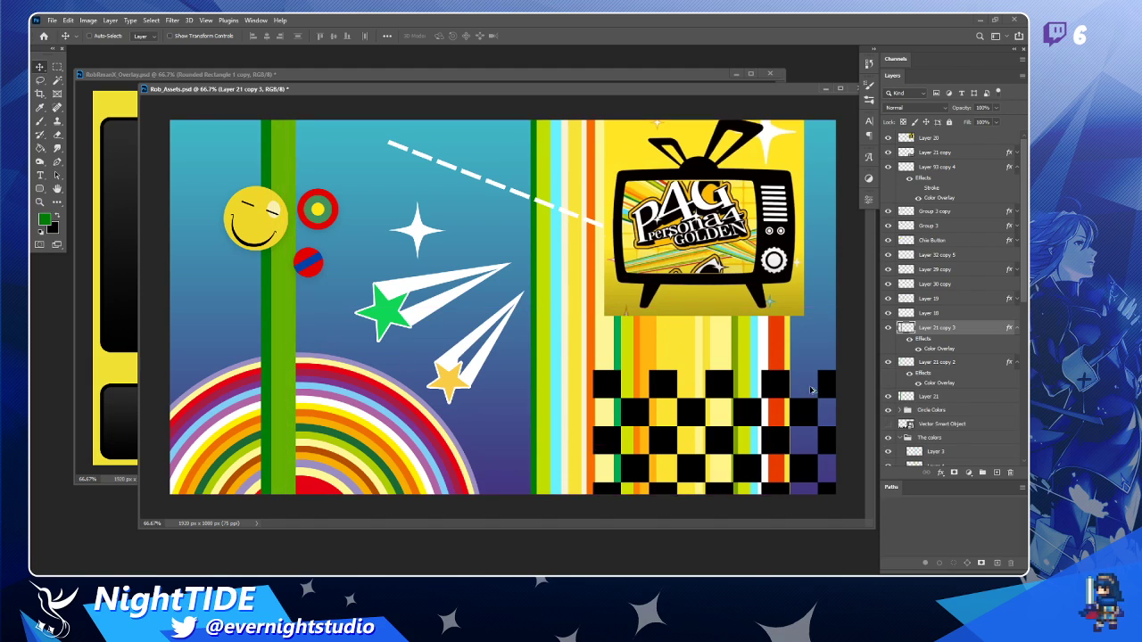
double_click(971, 332)
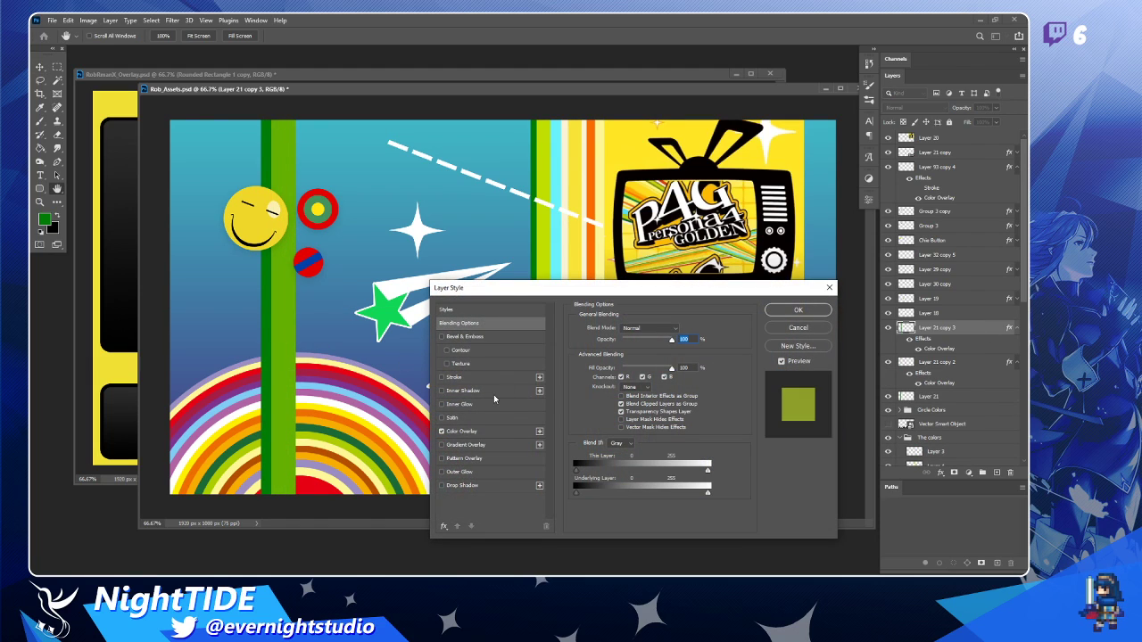
click(462, 432)
click(681, 330)
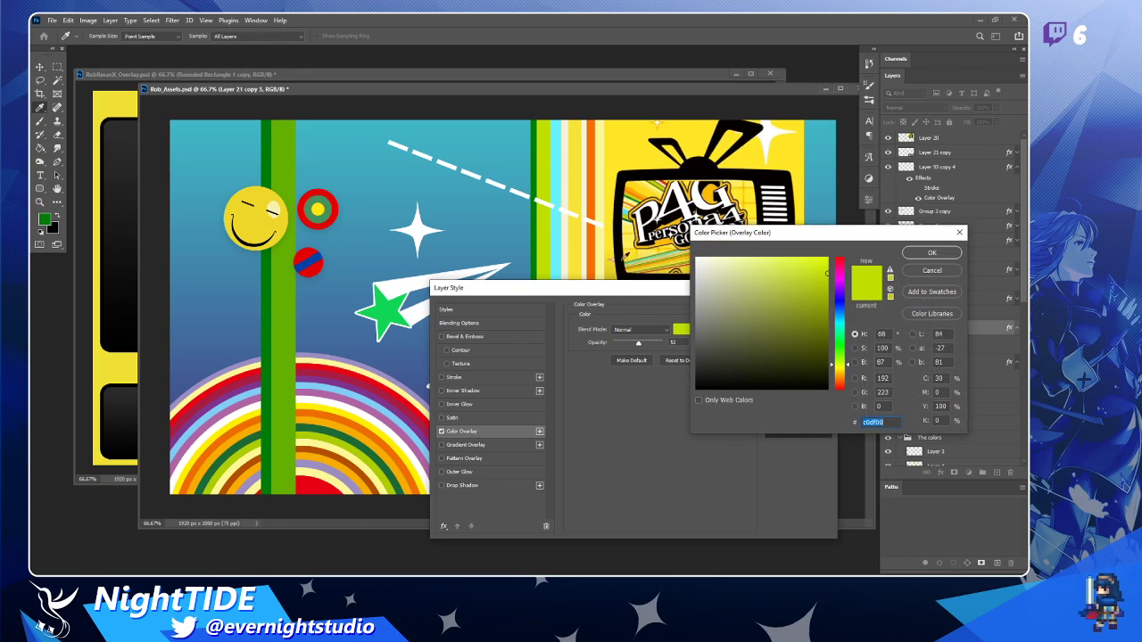
click(560, 234)
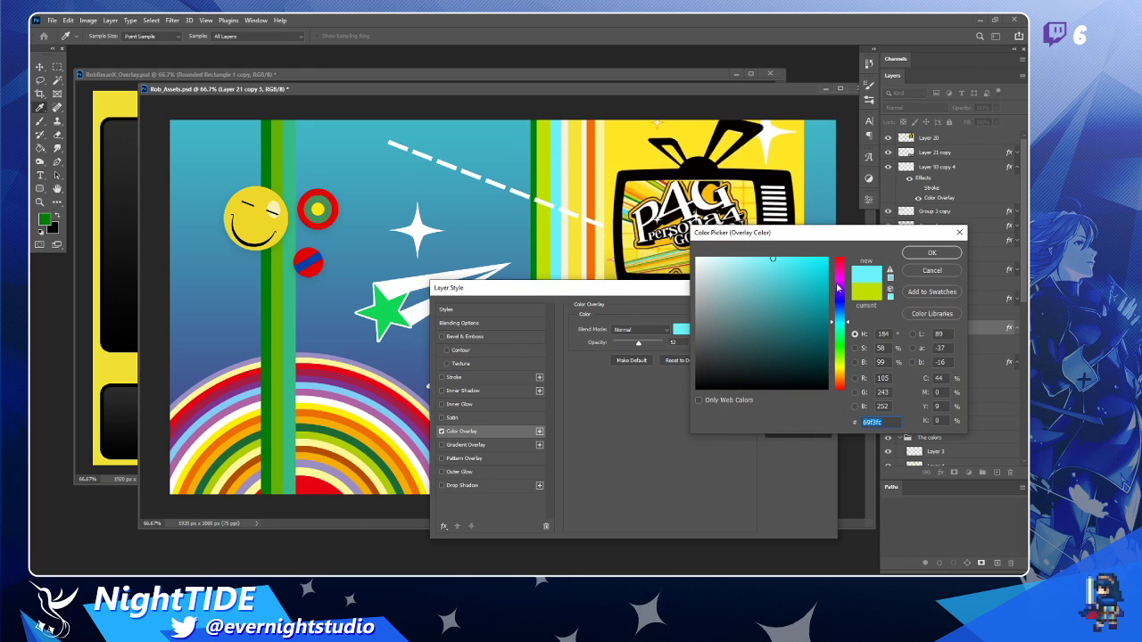
click(799, 259)
click(931, 253)
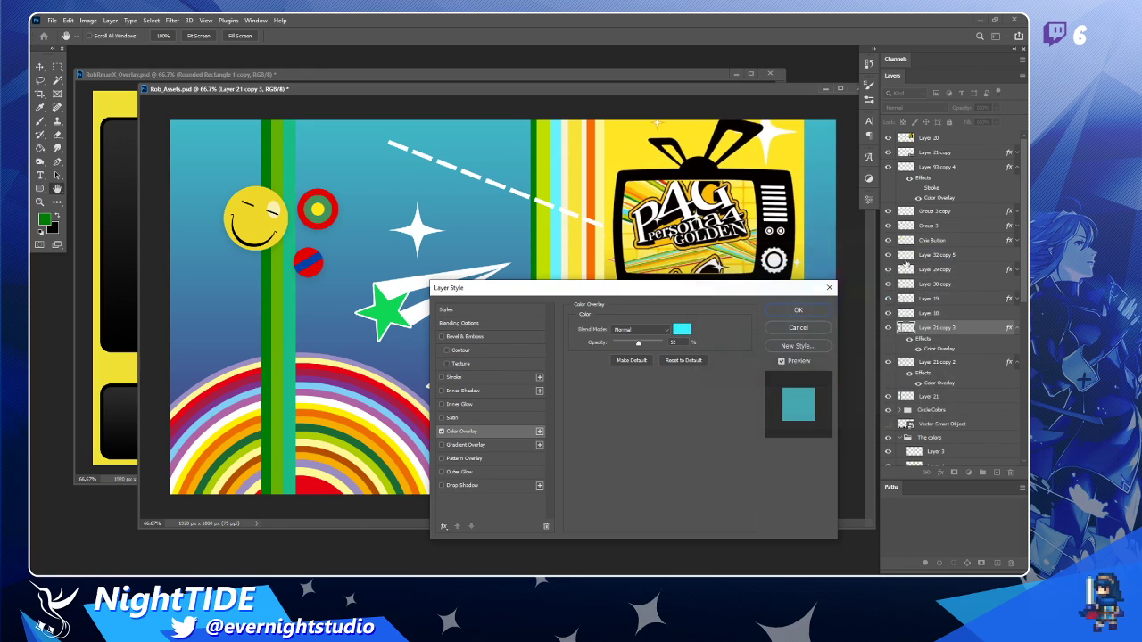
drag(638, 344, 665, 344)
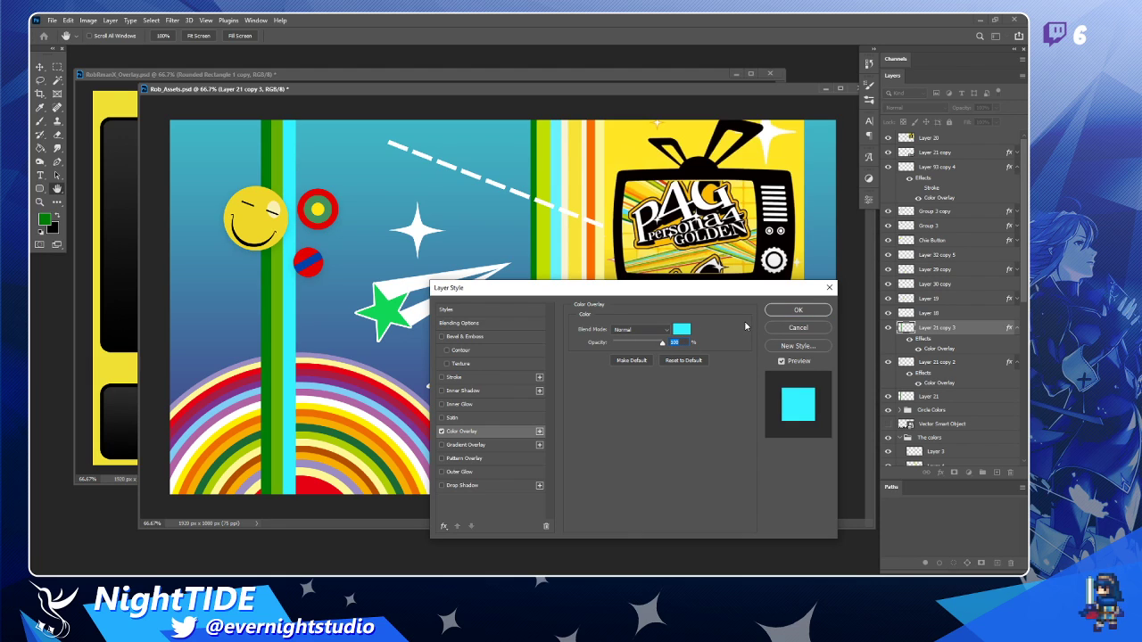
click(796, 309)
Duplicate the cyan stripe with a slight offset to the right and set the copy's Color Overlay to cream f8f4d7 sampled from the artwork.
scroll(720, 240, up, 2)
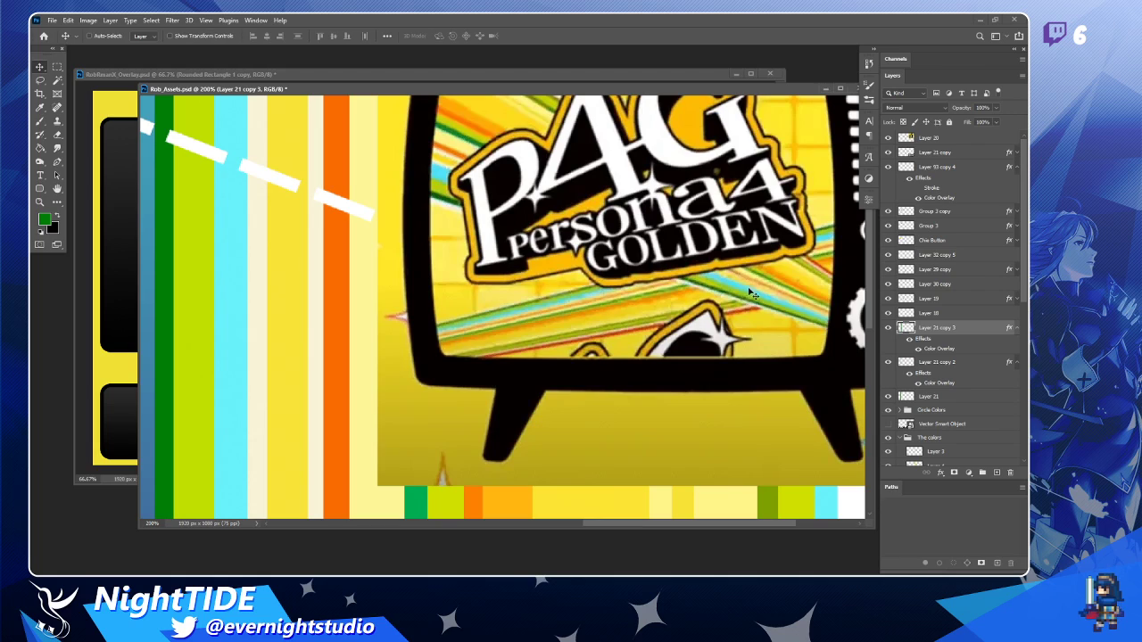
ctrl+alt+click(612, 302)
ctrl+alt+click(607, 301)
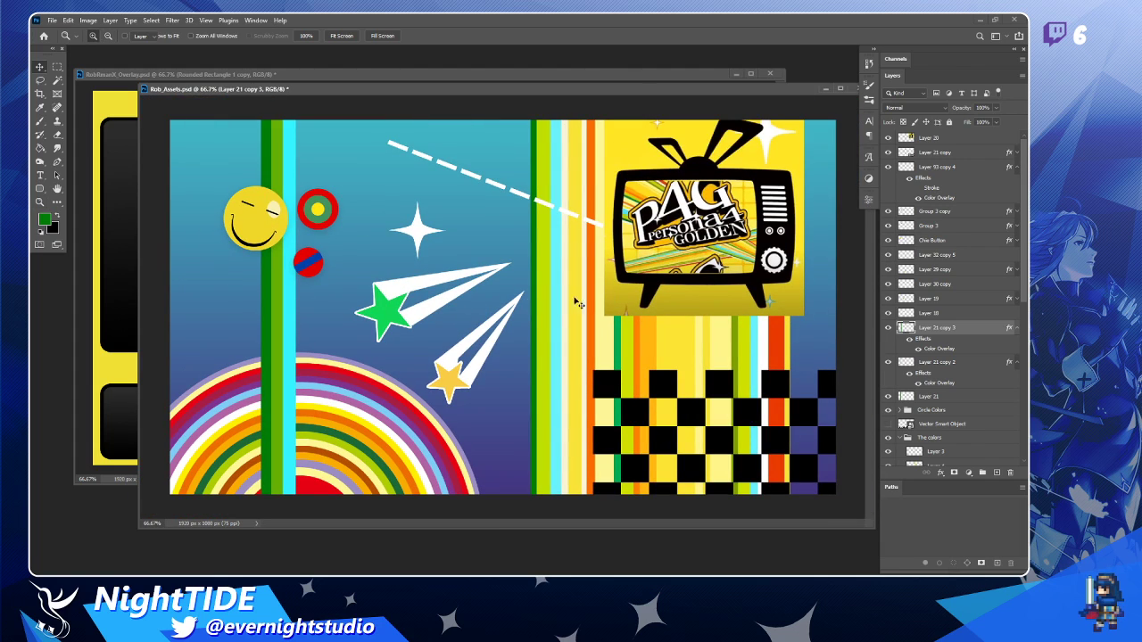
drag(291, 333, 296, 332)
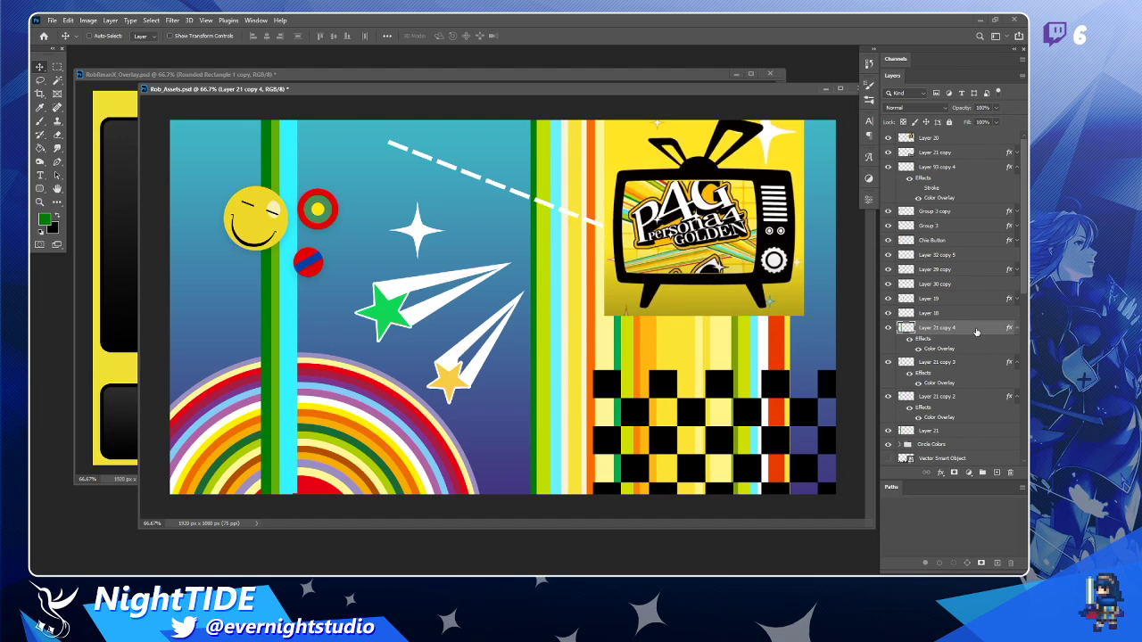
double_click(976, 332)
click(462, 431)
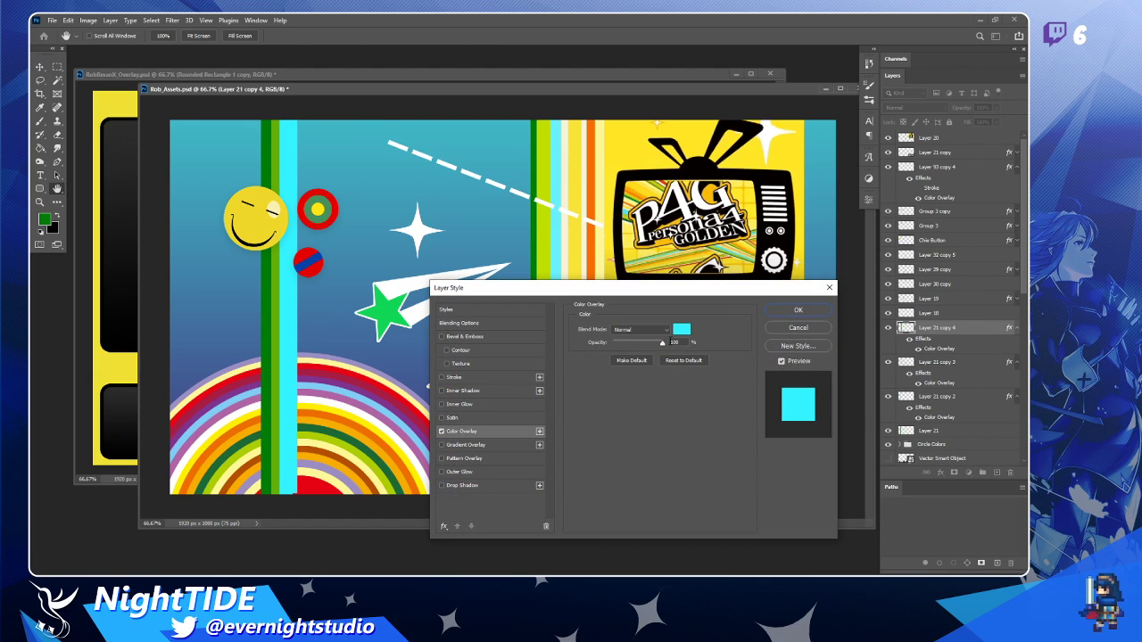
click(693, 330)
click(570, 222)
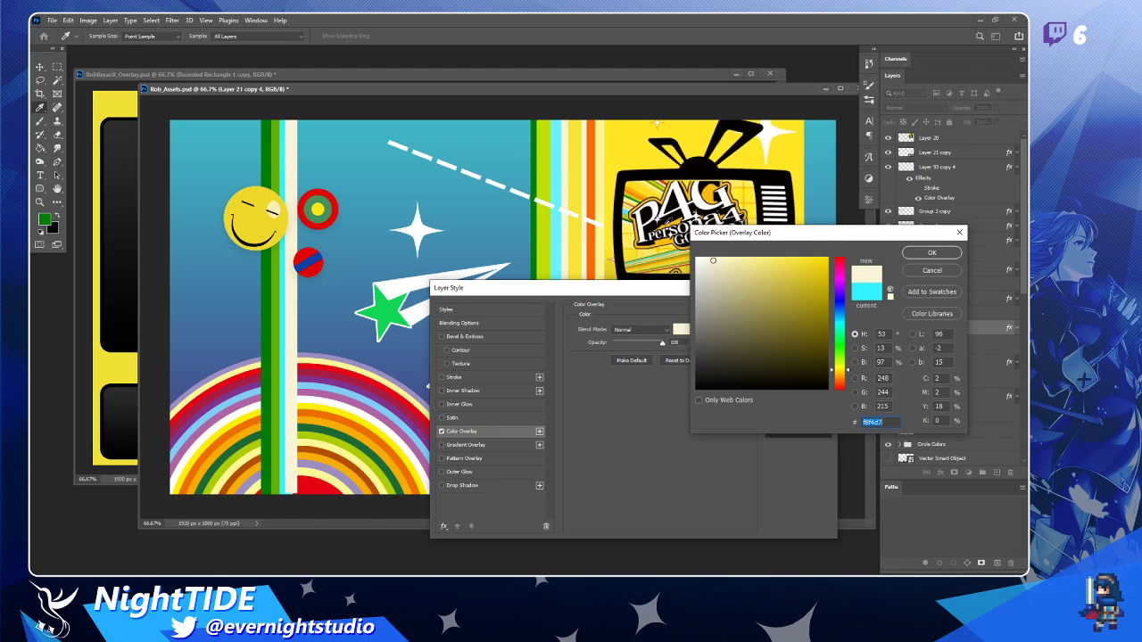
click(932, 253)
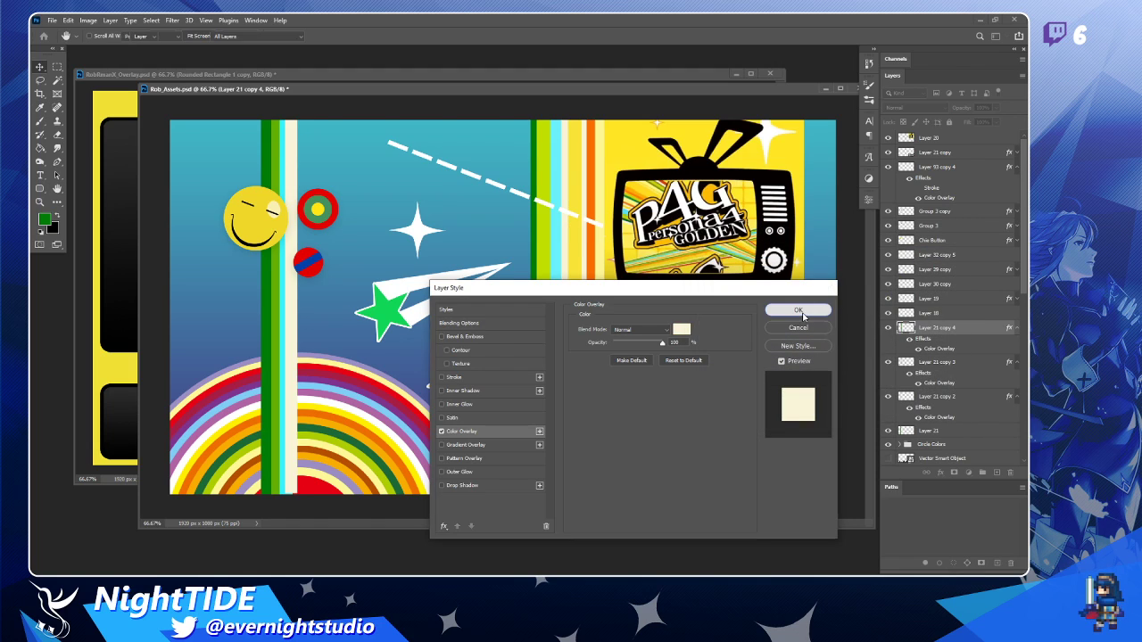
click(798, 308)
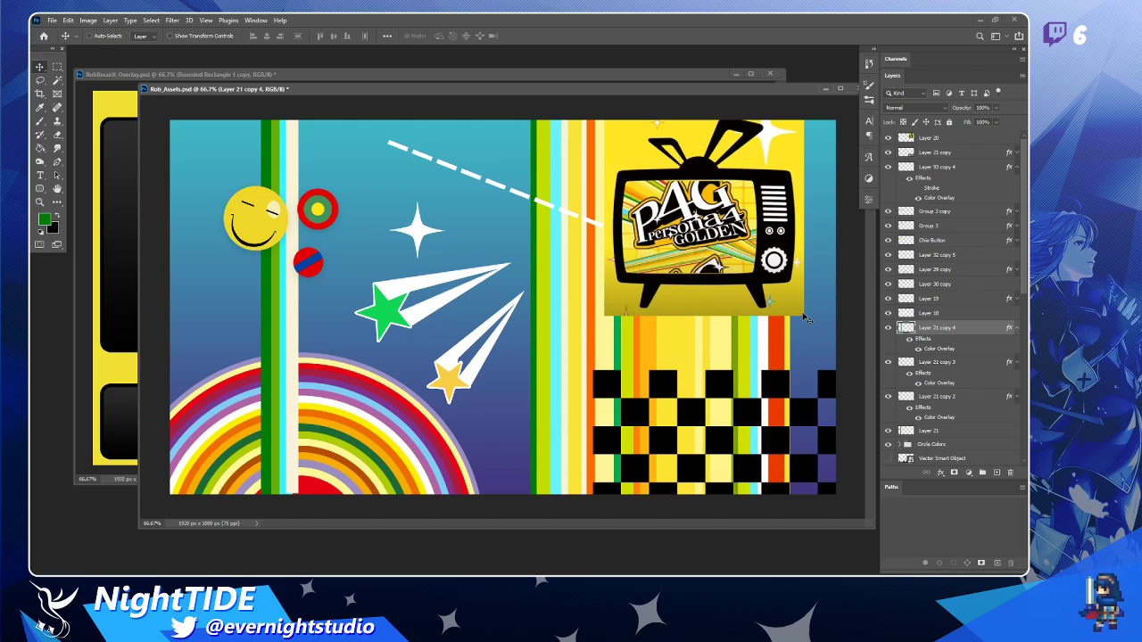
Duplicate the cream stripe to its right and set the copy's Color Overlay to the orange sampled from the existing stripes.
mouse_move(298, 345)
alt+mouse_down()
mouse_move(339, 346)
mouse_move(309, 346)
alt+mouse_up()
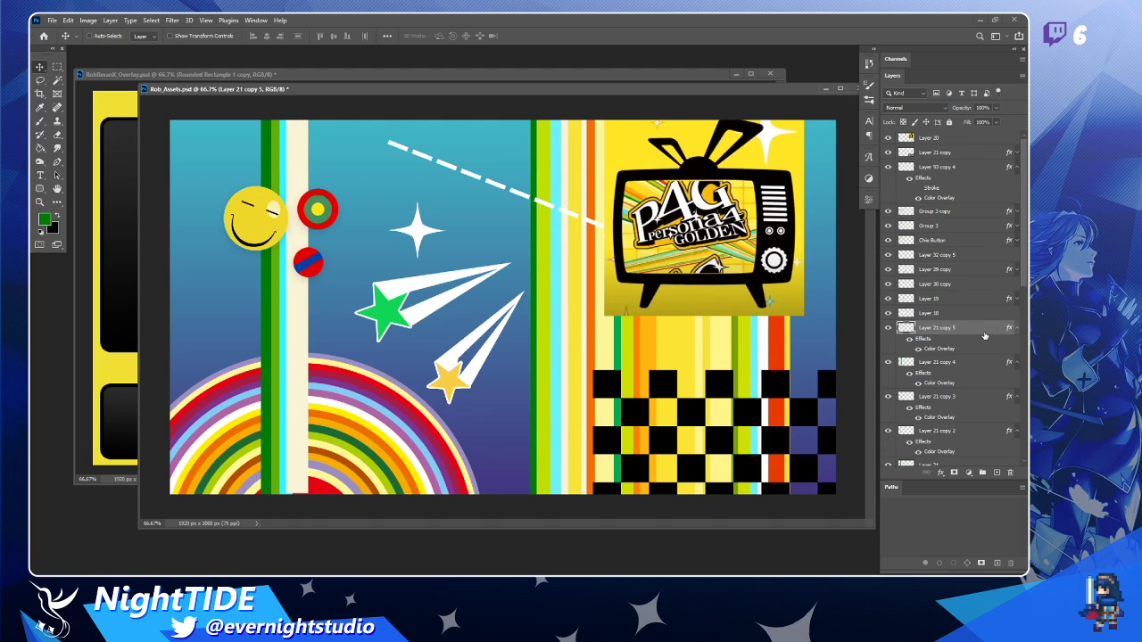
double_click(985, 335)
click(469, 433)
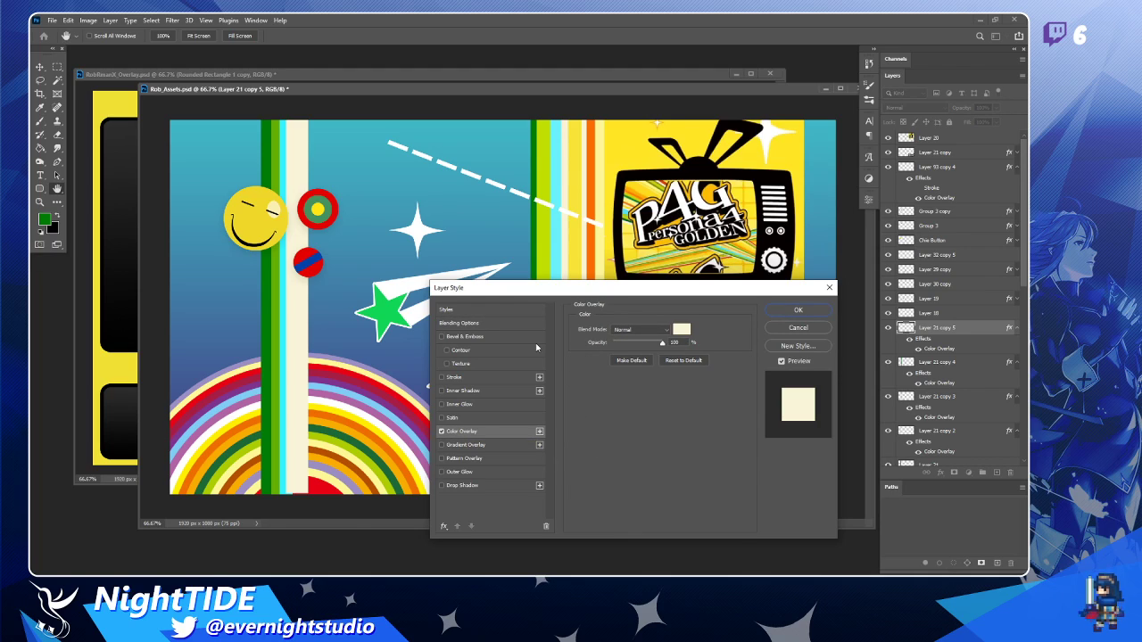
click(682, 331)
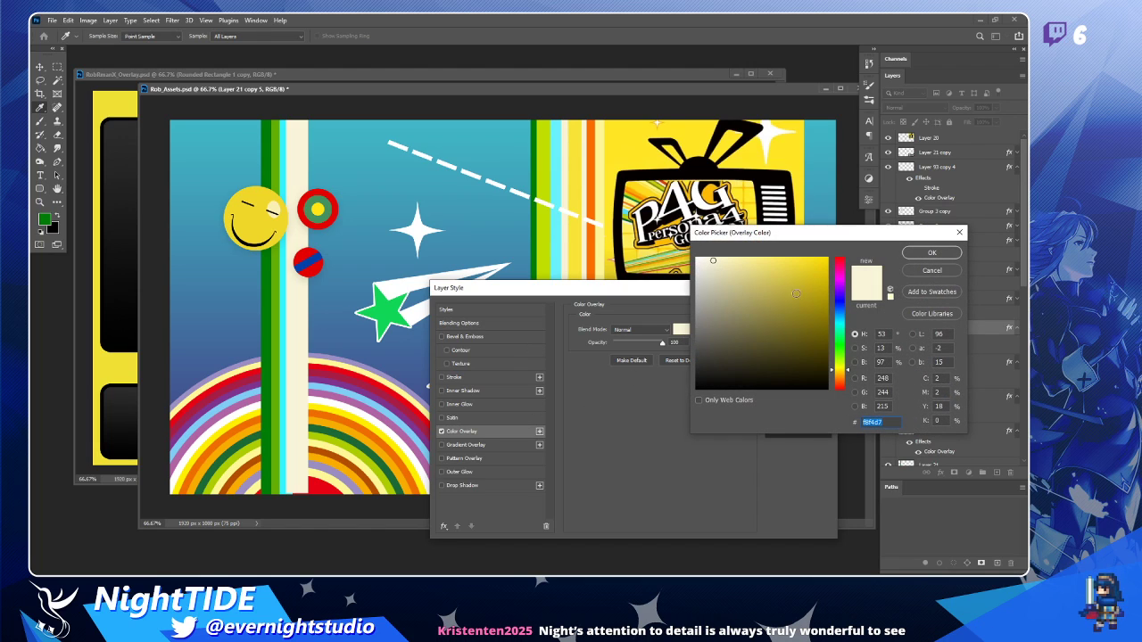
click(590, 229)
click(933, 255)
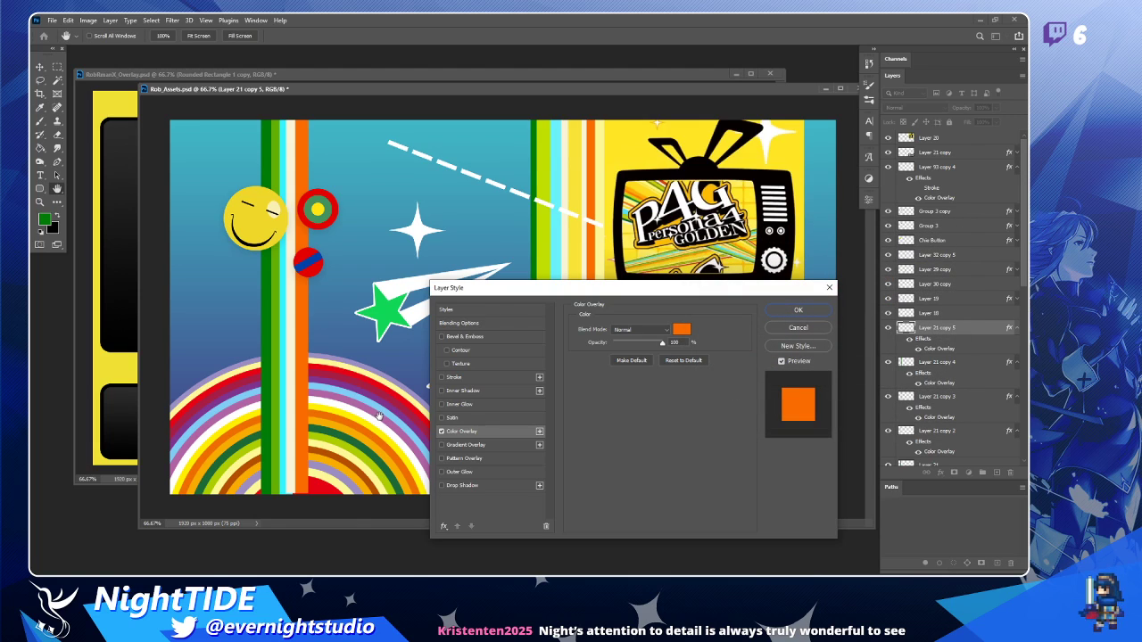
click(783, 361)
click(783, 362)
click(798, 309)
Narrow the new orange stripe to a thin band by pulling in its right edge.
key(ctrl+t)
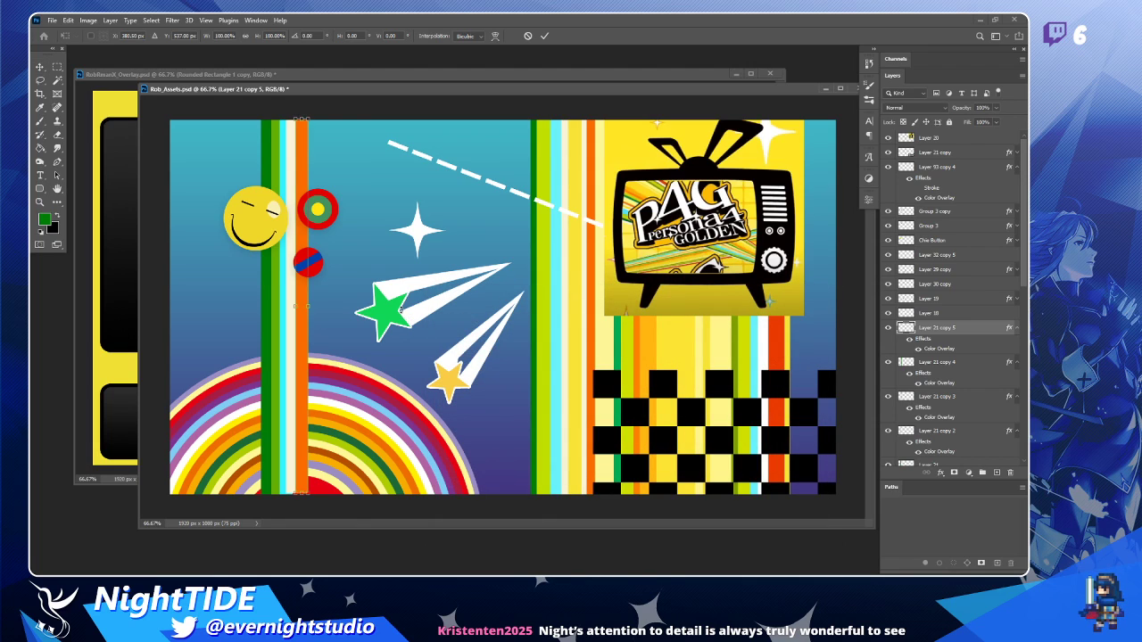
drag(309, 308, 304, 310)
key(Return)
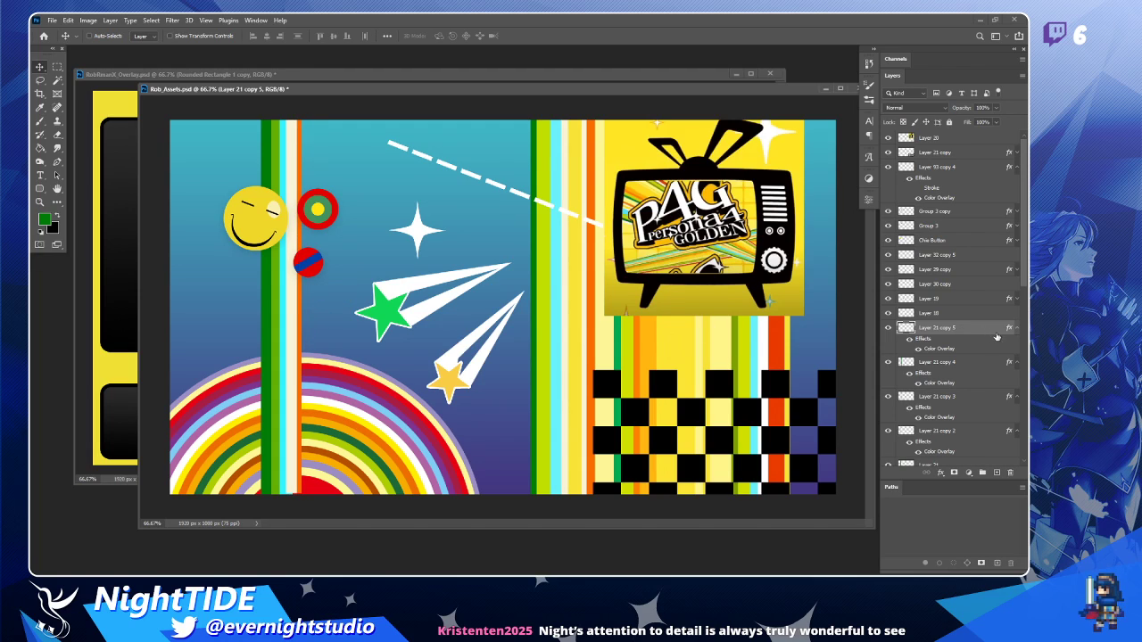
Duplicate the cream stripe to the right of the thin orange band and set the copy's Color Overlay to pale yellow fdf696 sampled from the artwork.
key(alt+bracketleft)
drag(295, 375, 304, 375)
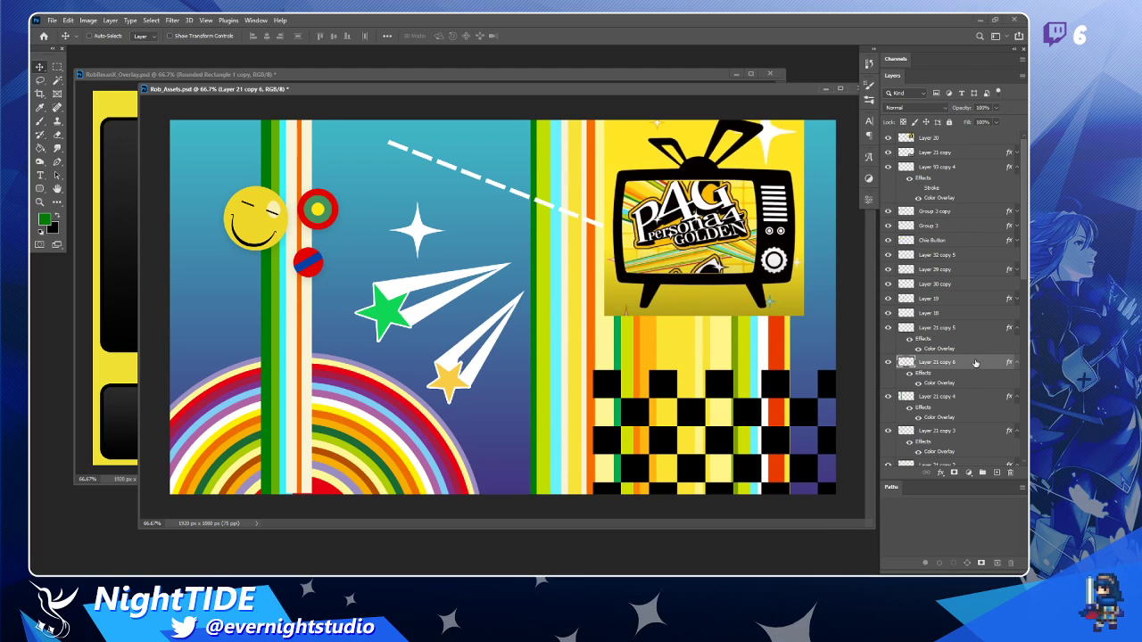
double_click(977, 363)
click(467, 433)
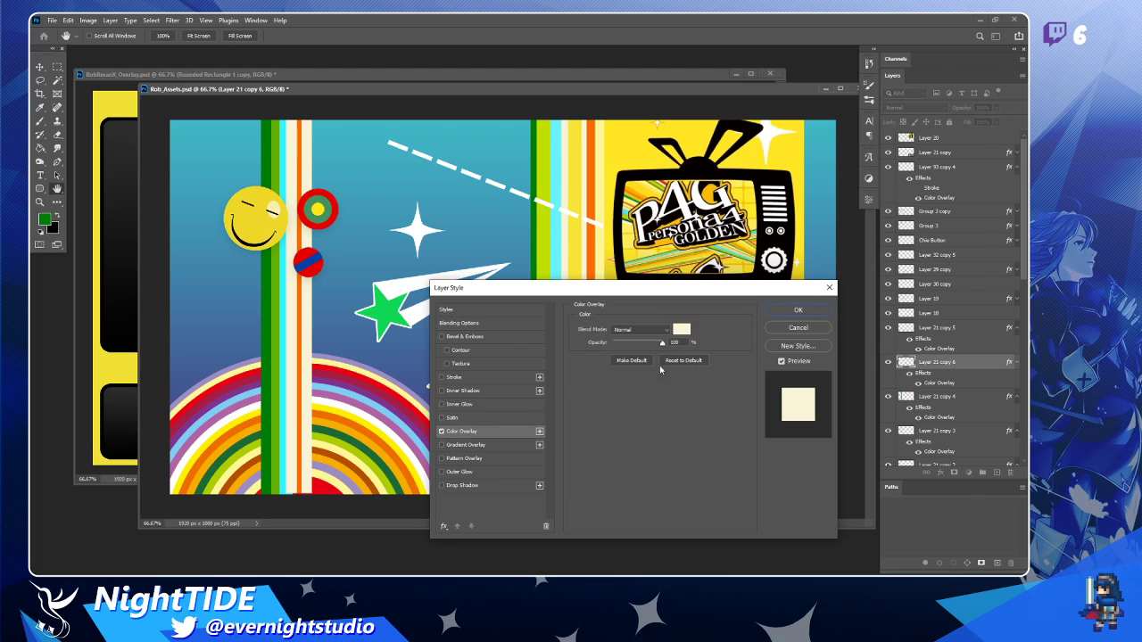
click(680, 331)
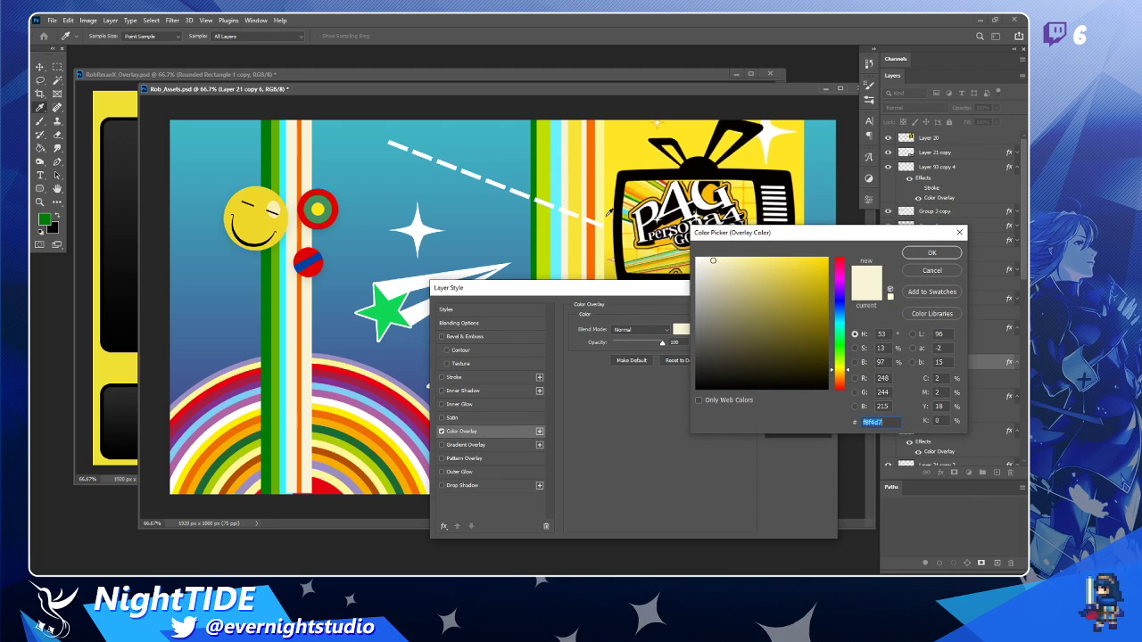
click(602, 217)
click(932, 253)
click(802, 314)
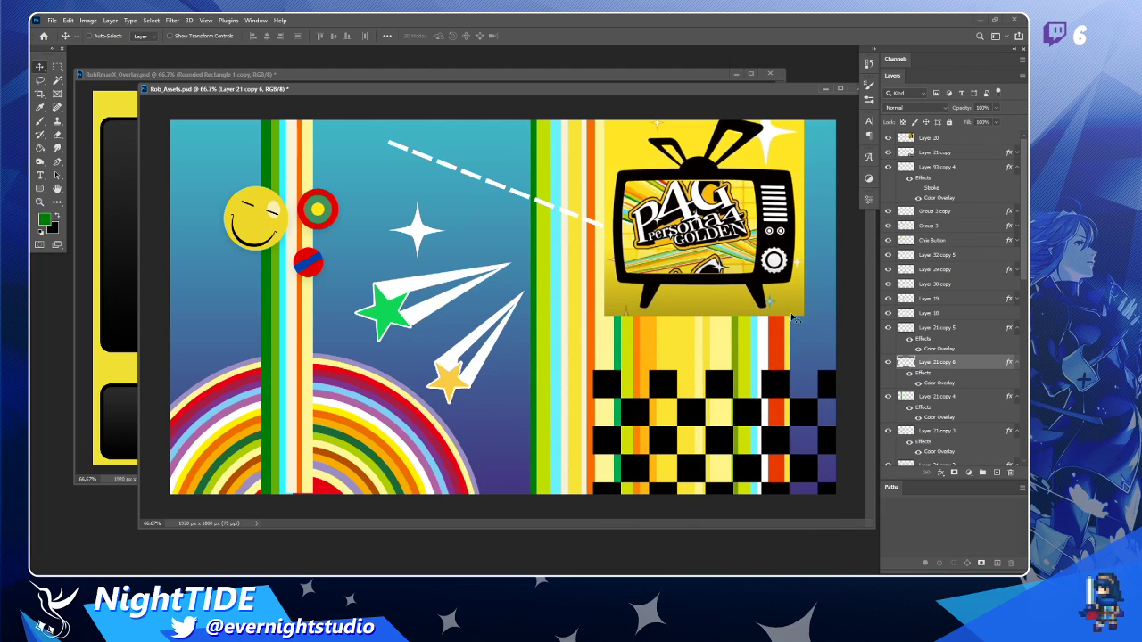
Duplicate the pale yellow stripe to its right and set the copy's Color Overlay to orange f7ac00 sampled from the rainbow rings.
drag(309, 331, 318, 331)
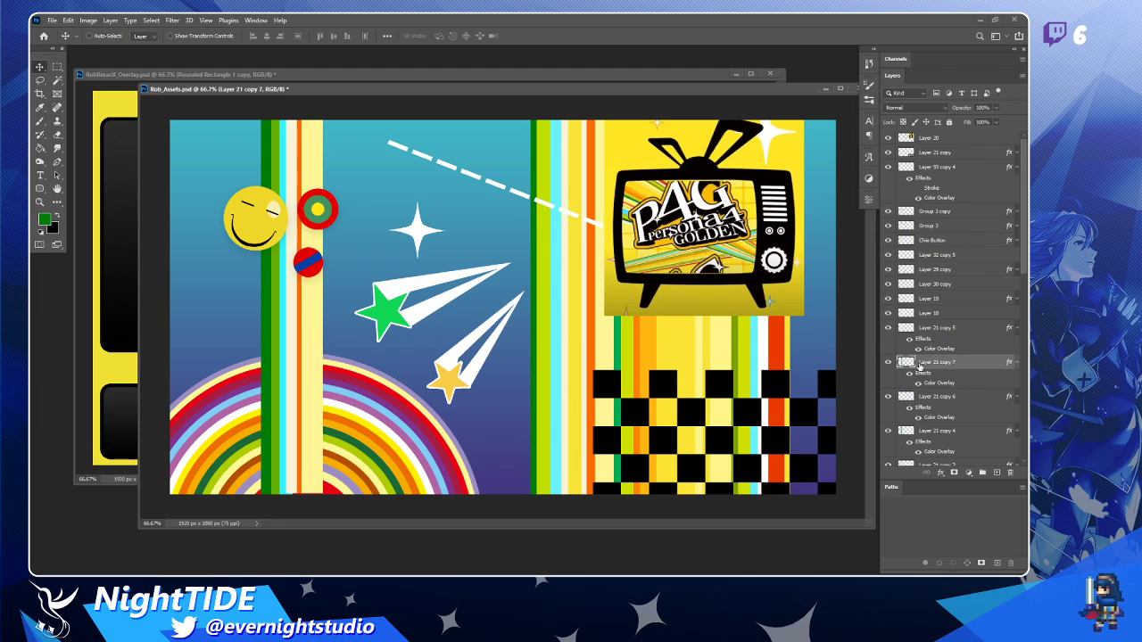
double_click(973, 366)
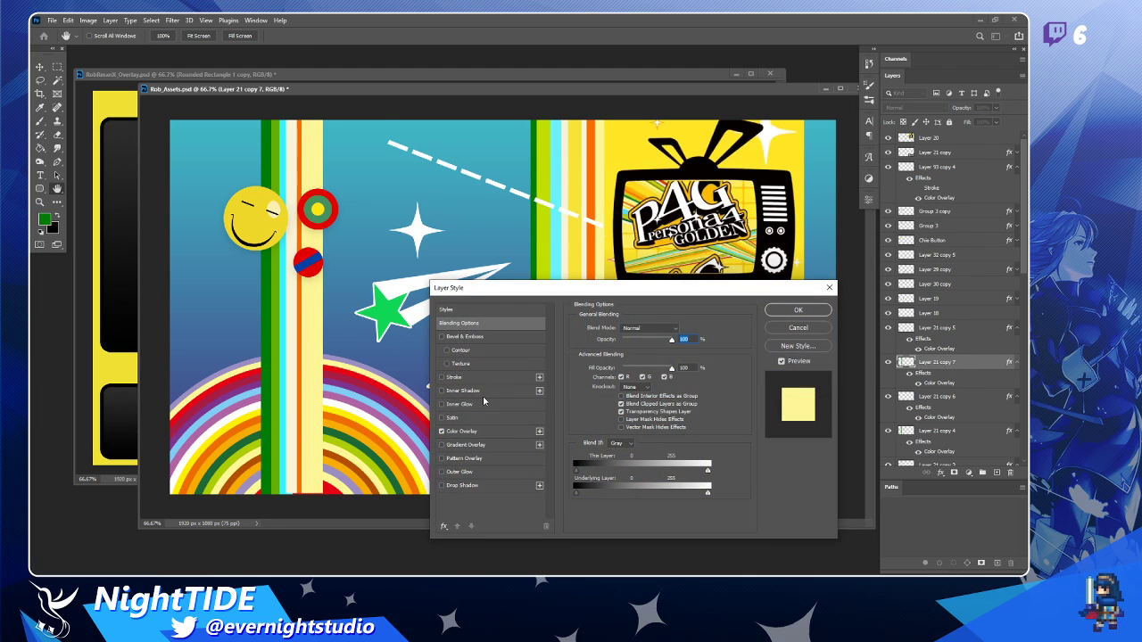
click(461, 432)
click(680, 331)
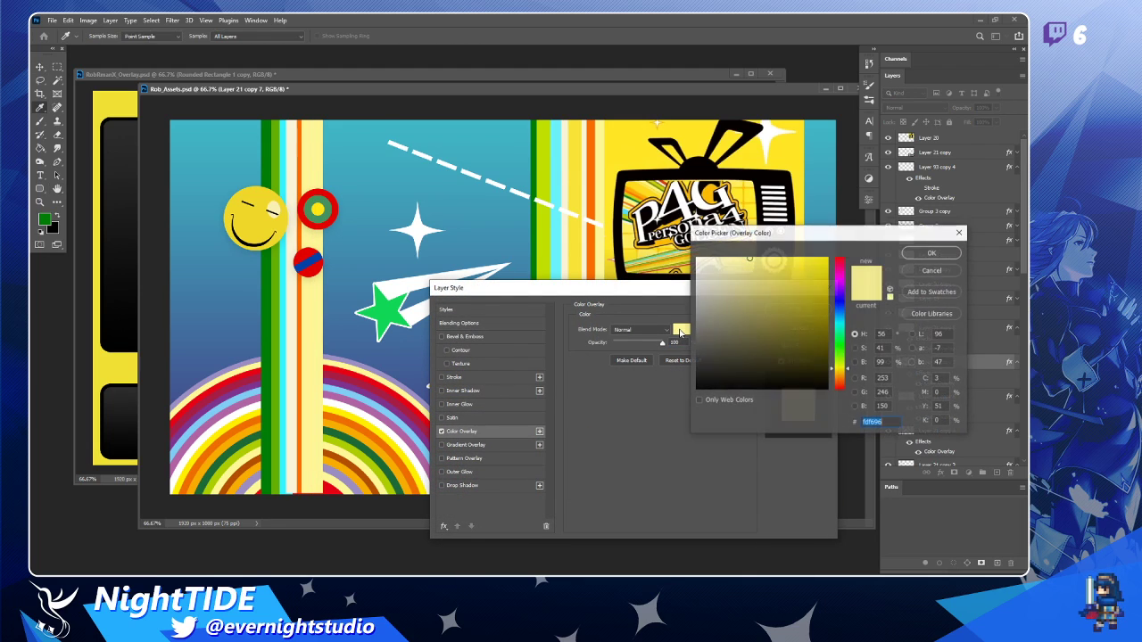
click(368, 436)
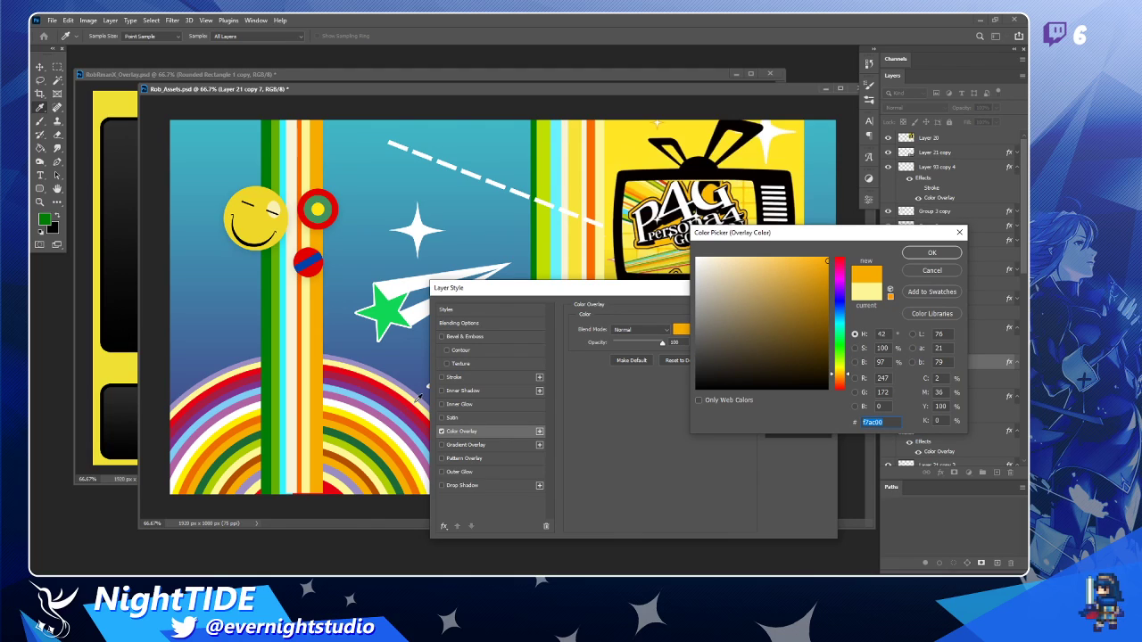
click(928, 254)
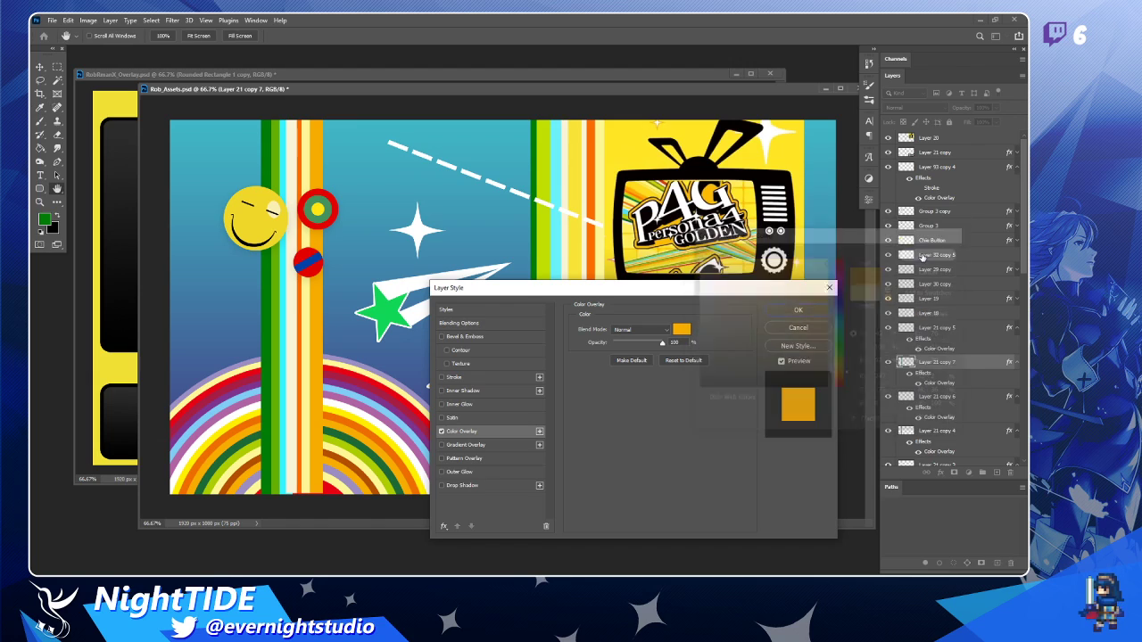
click(799, 311)
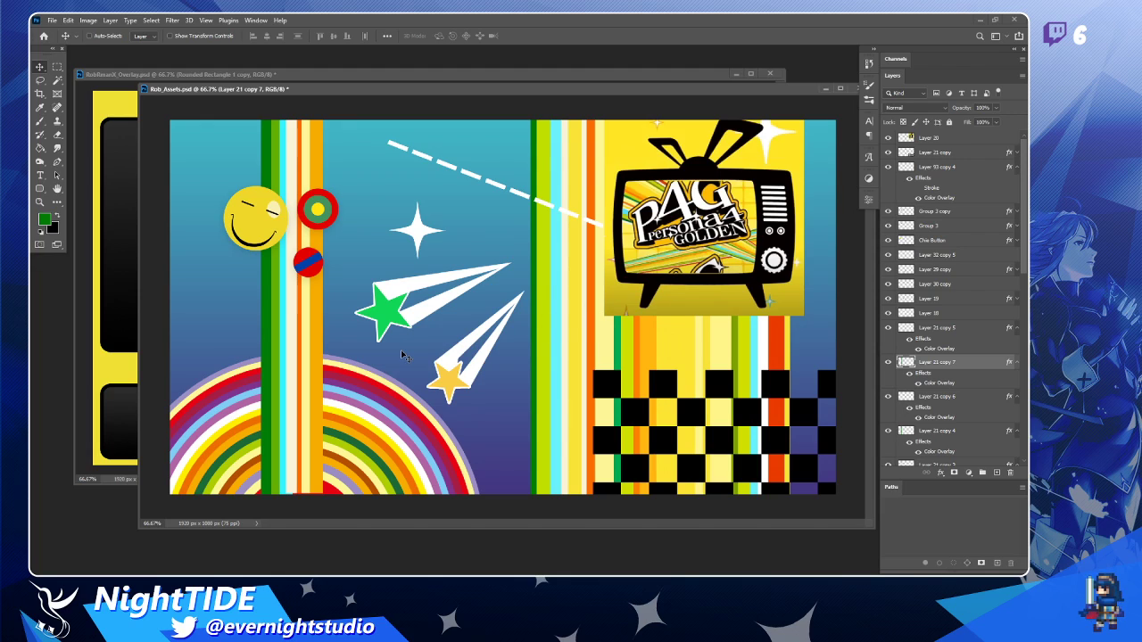
Widen the new f7ac00 orange stripe slightly by extending its right edge.
key(ctrl+t)
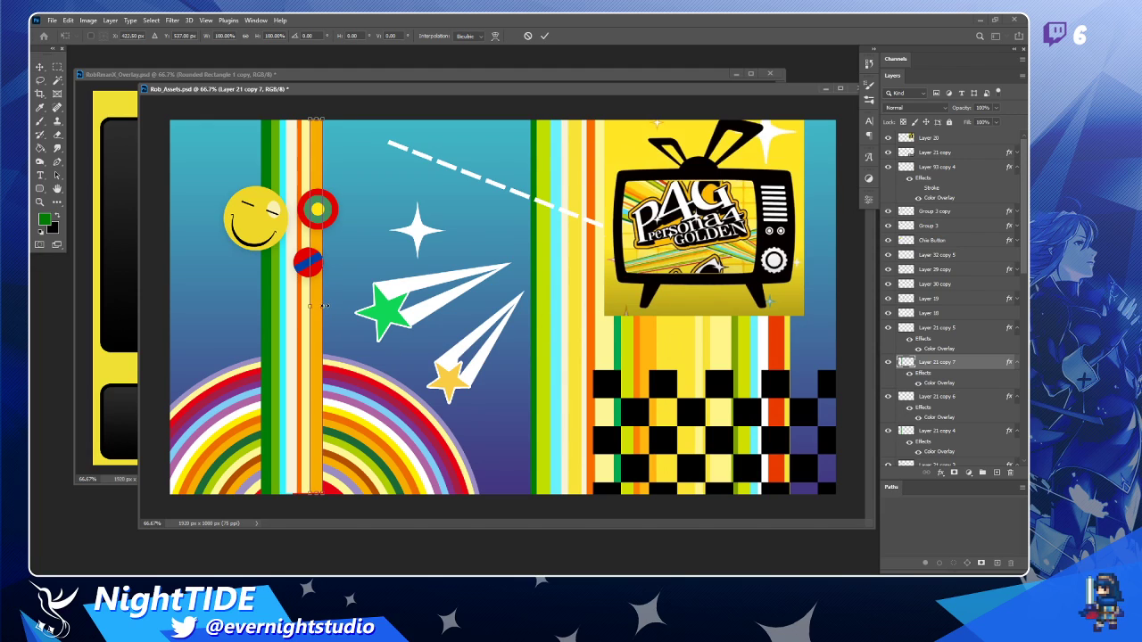
drag(323, 306, 326, 316)
key(Return)
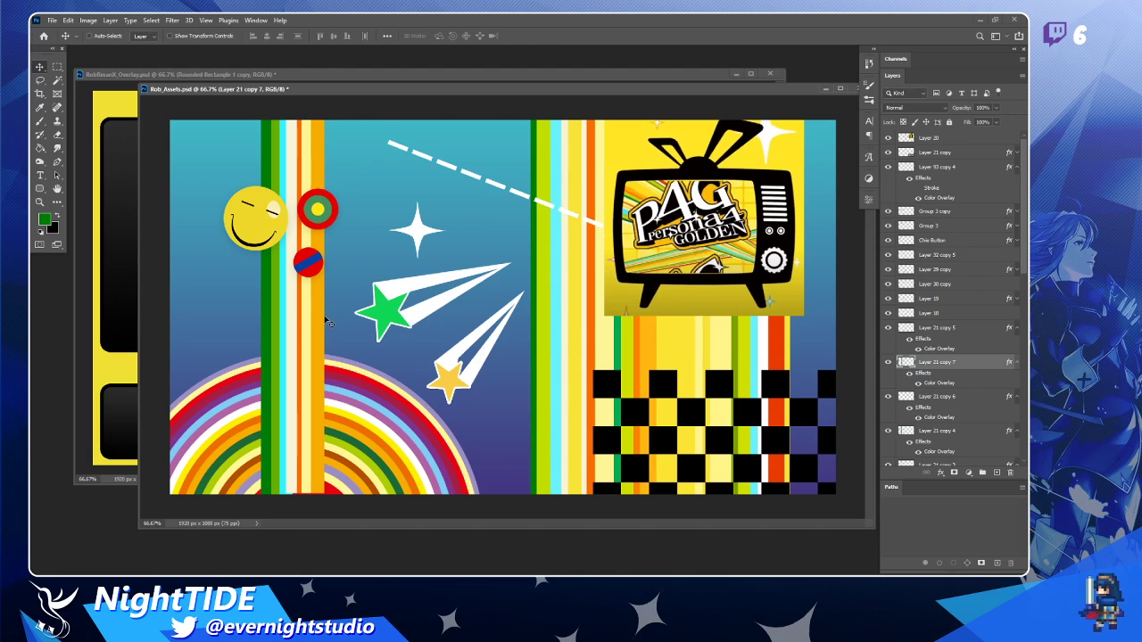
Select all the recreated stripe layers from Layer 21 to Layer 21 copy 5, shift them over the existing stripes, and delete them.
scroll(947, 362, down, 4)
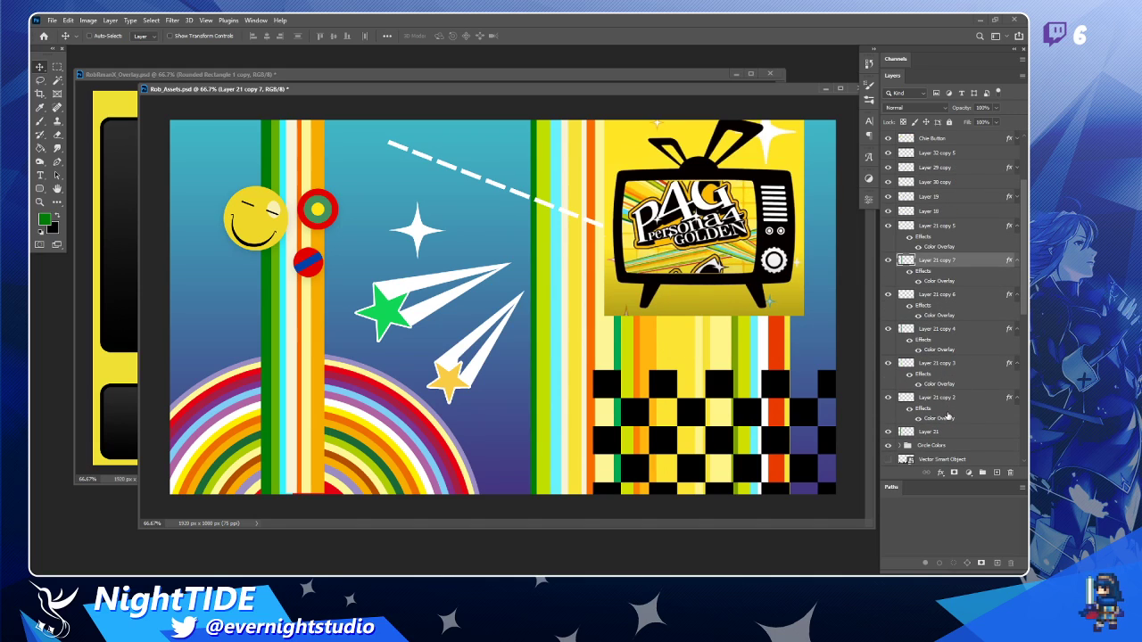
shift+click(952, 433)
drag(294, 308, 506, 299)
key(ctrl+z)
shift+click(937, 226)
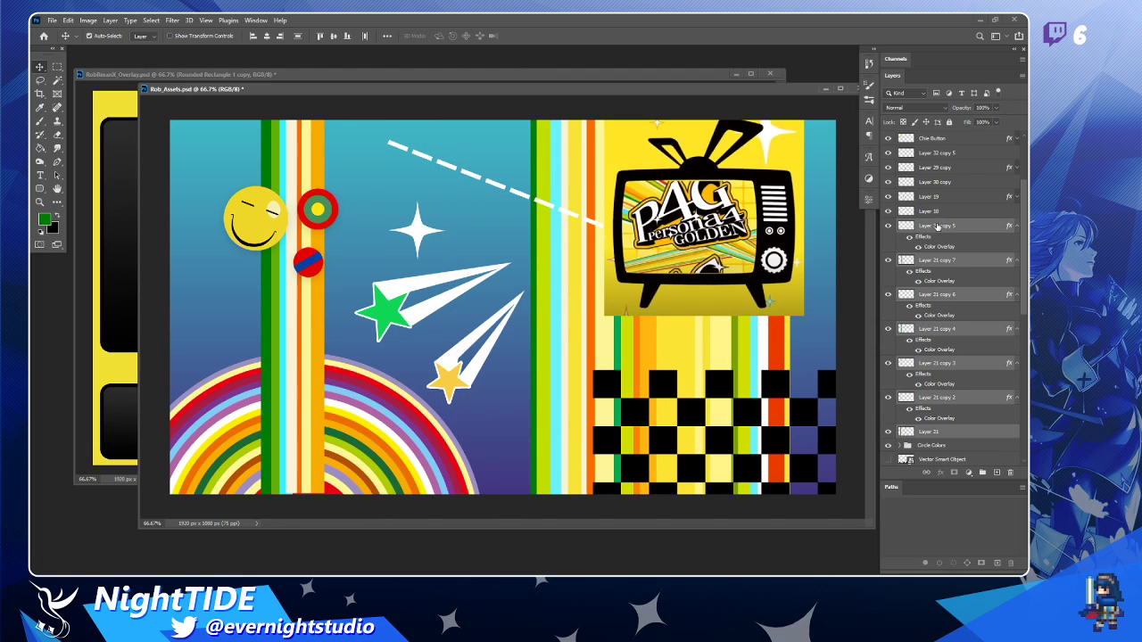
drag(336, 378, 775, 380)
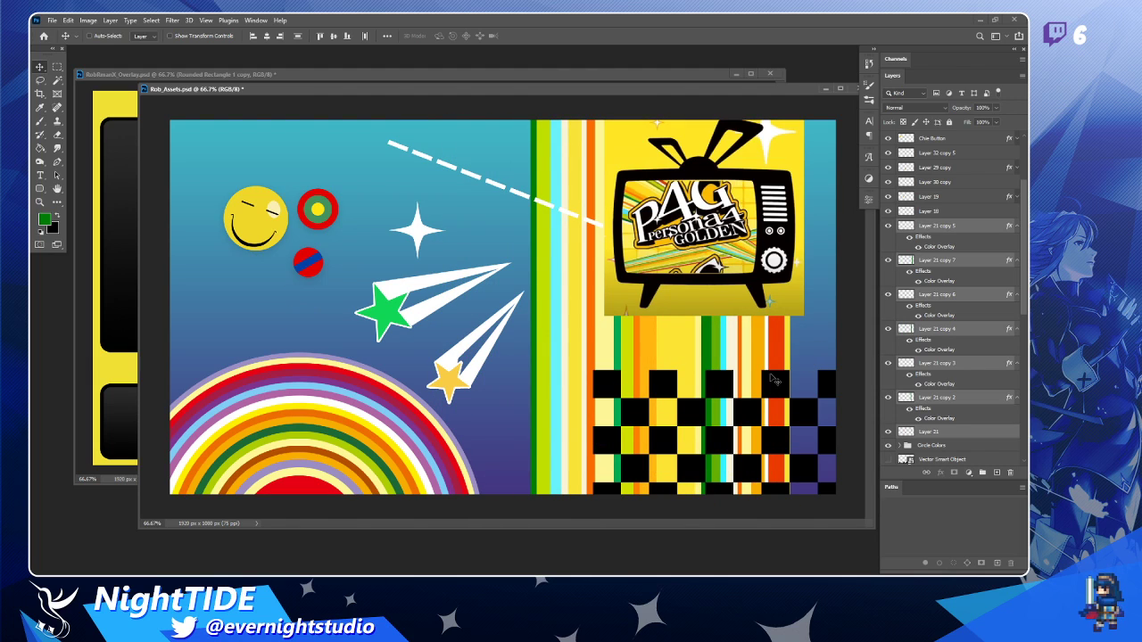
drag(991, 227, 1012, 457)
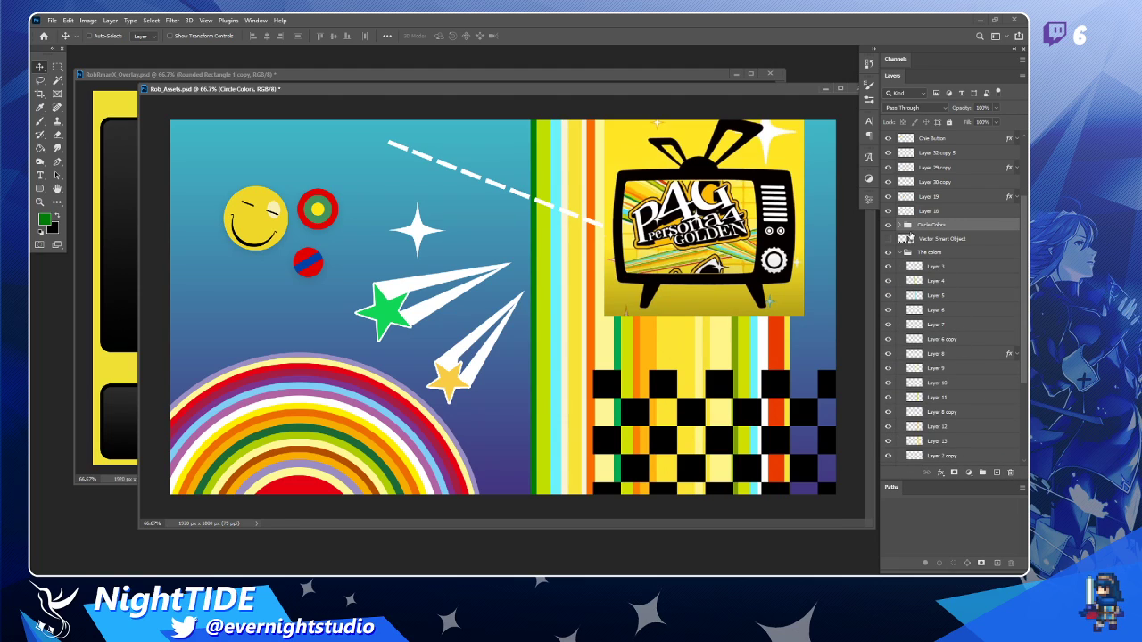
Collapse The colors group and check what the Circle Colors and The colors groups contain by briefly hiding each.
click(907, 252)
click(888, 326)
click(889, 326)
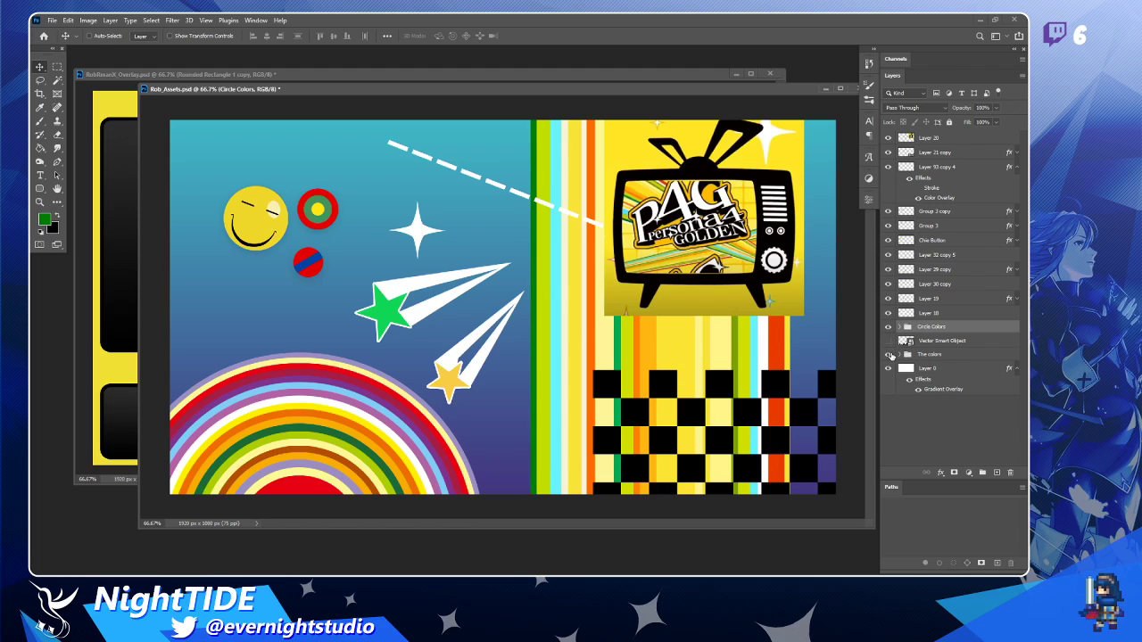
click(888, 355)
click(889, 355)
Move The colors stripe group around the canvas and leave it slightly to the right of its original place.
click(919, 356)
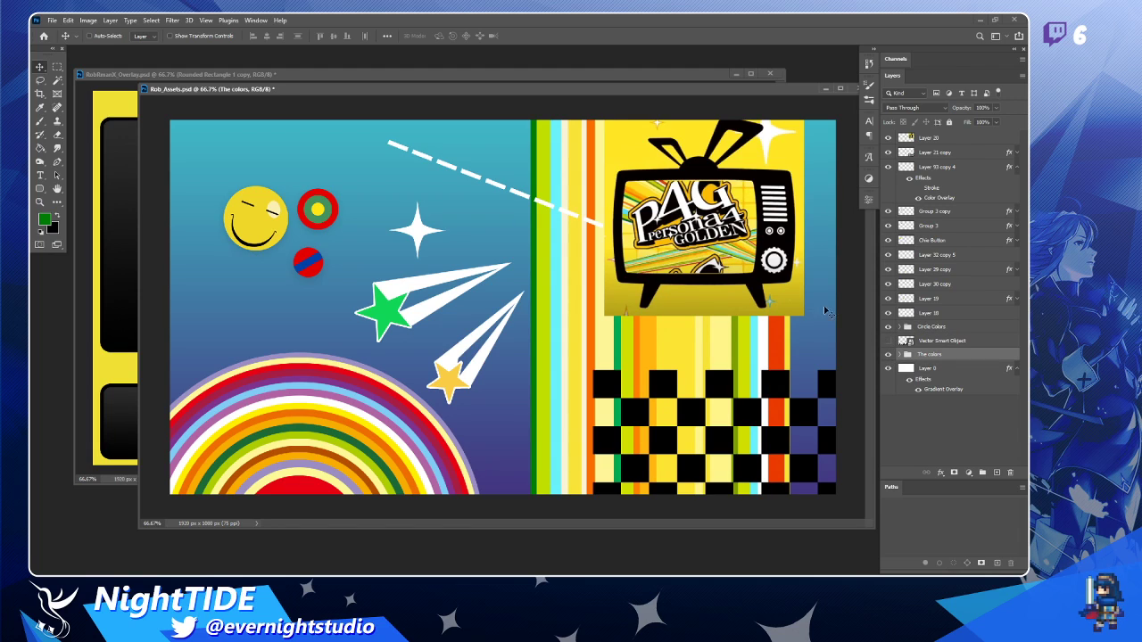
drag(637, 189, 507, 247)
drag(518, 386, 629, 269)
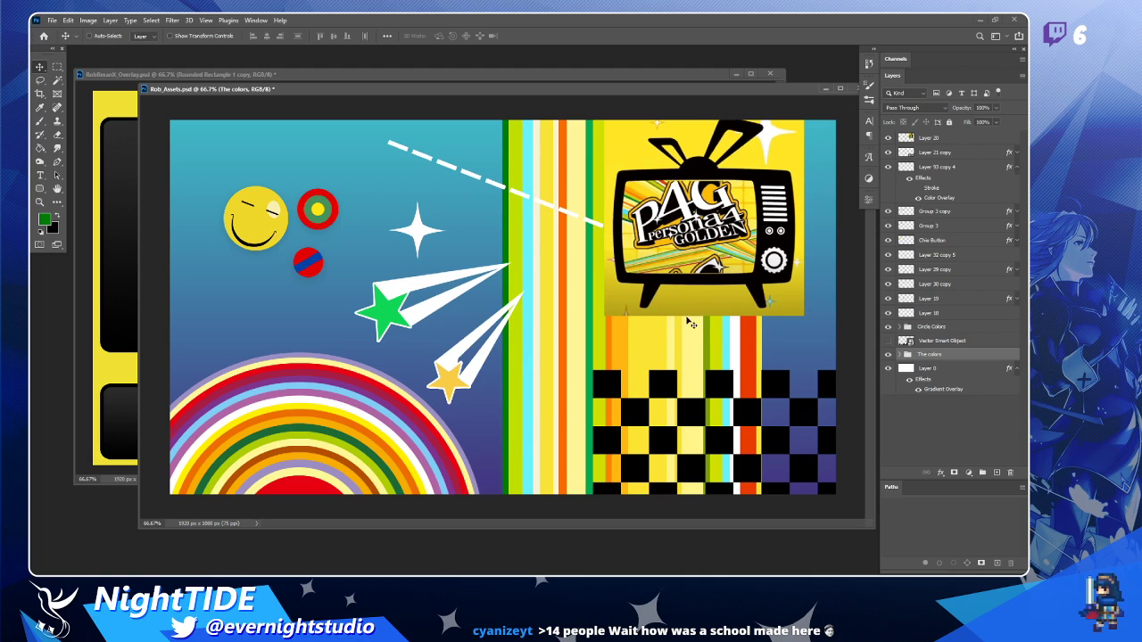
drag(553, 266, 596, 306)
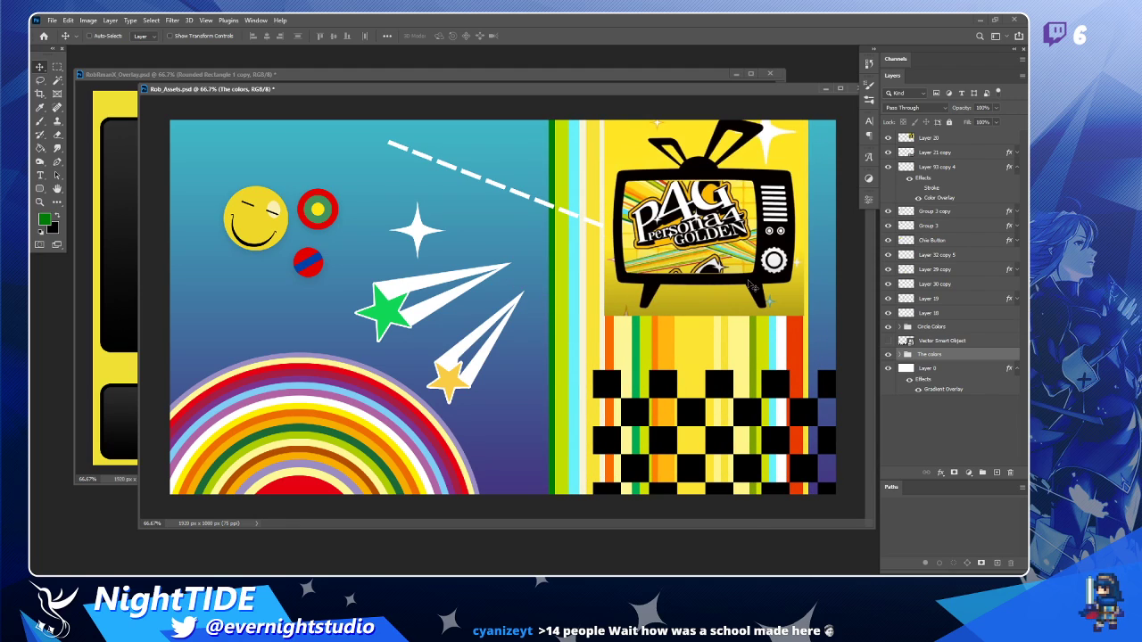
Move the Persona 4 Golden TV picture to the right edge of the canvas and briefly toggle its visibility.
key(ctrl+x)
ctrl+click(713, 282)
key(ctrl+z)
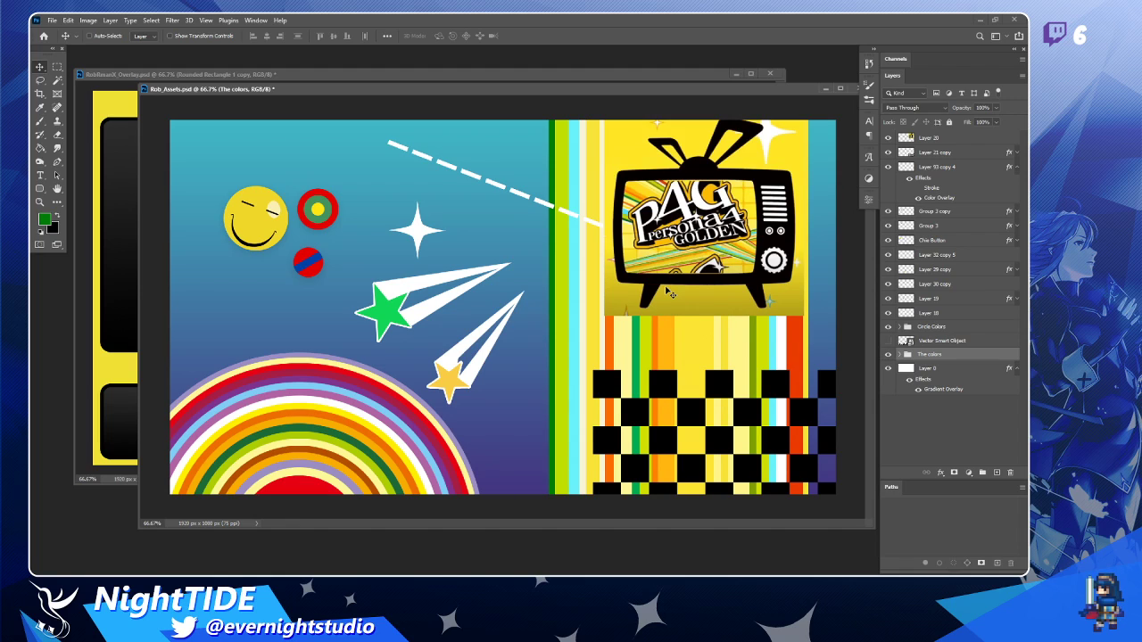
ctrl+click(675, 291)
drag(676, 291, 710, 289)
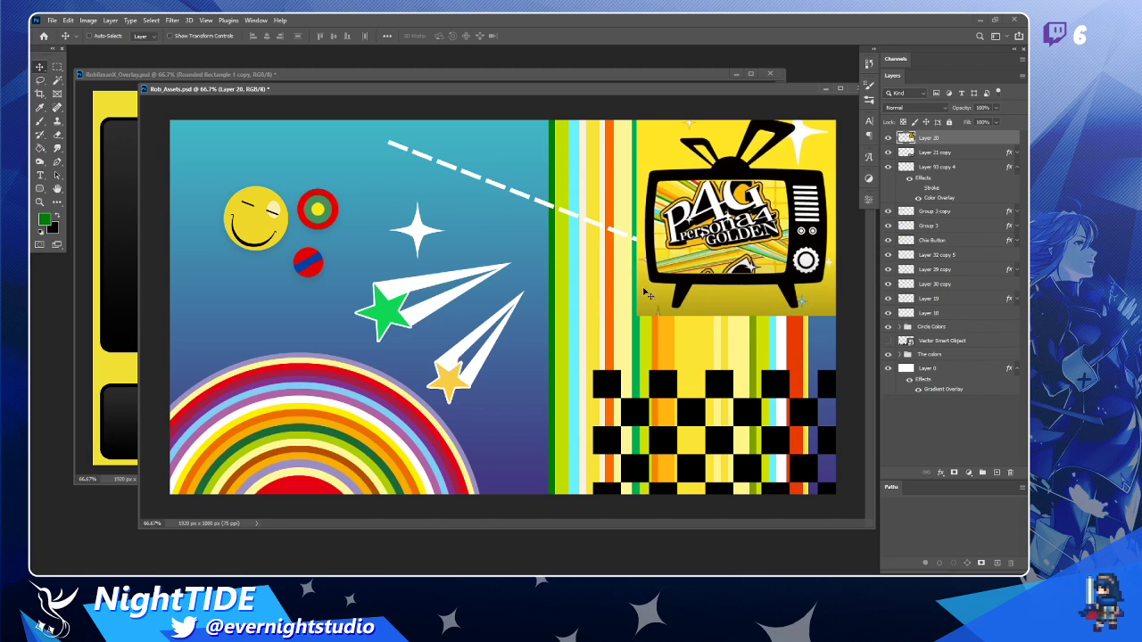
click(889, 139)
click(889, 139)
Move the Circle Colors group upward until its red centre circle is fully inside the canvas.
click(889, 328)
click(889, 327)
click(925, 327)
drag(420, 437, 325, 345)
Create a new layer group above Circle Colors and draw a green circle of 964 px in it, centred on the canvas.
click(40, 189)
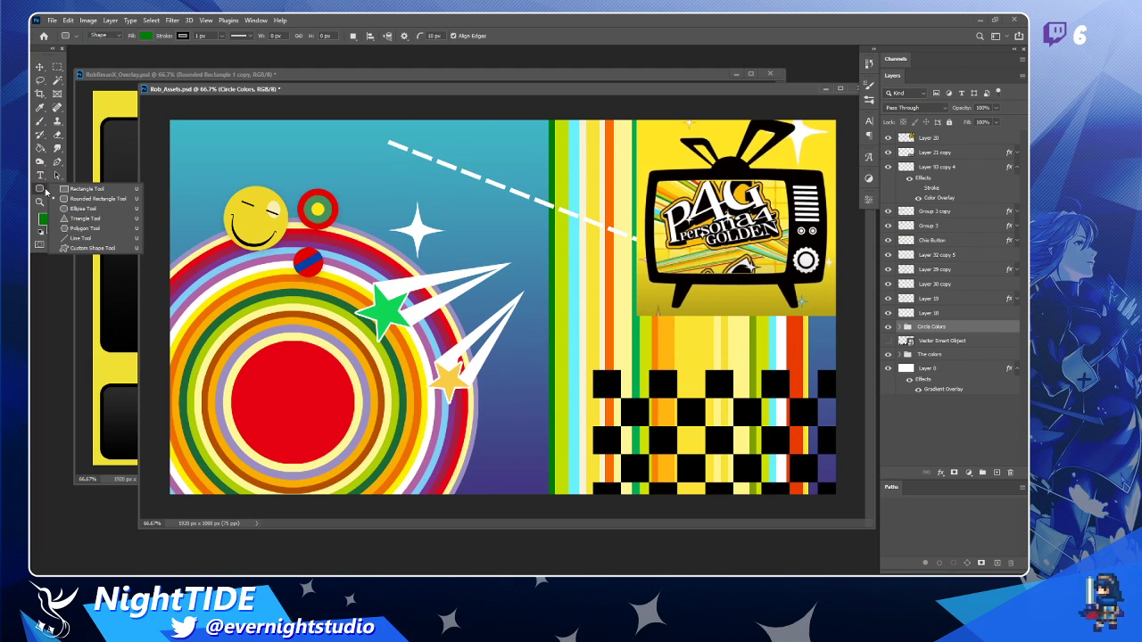
click(84, 209)
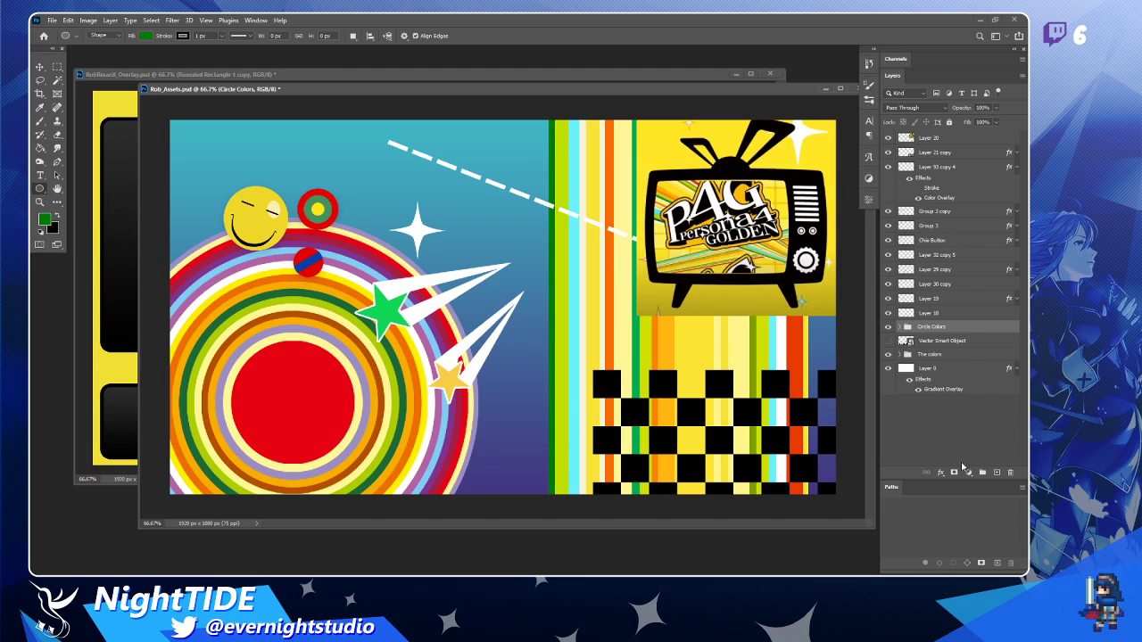
click(984, 473)
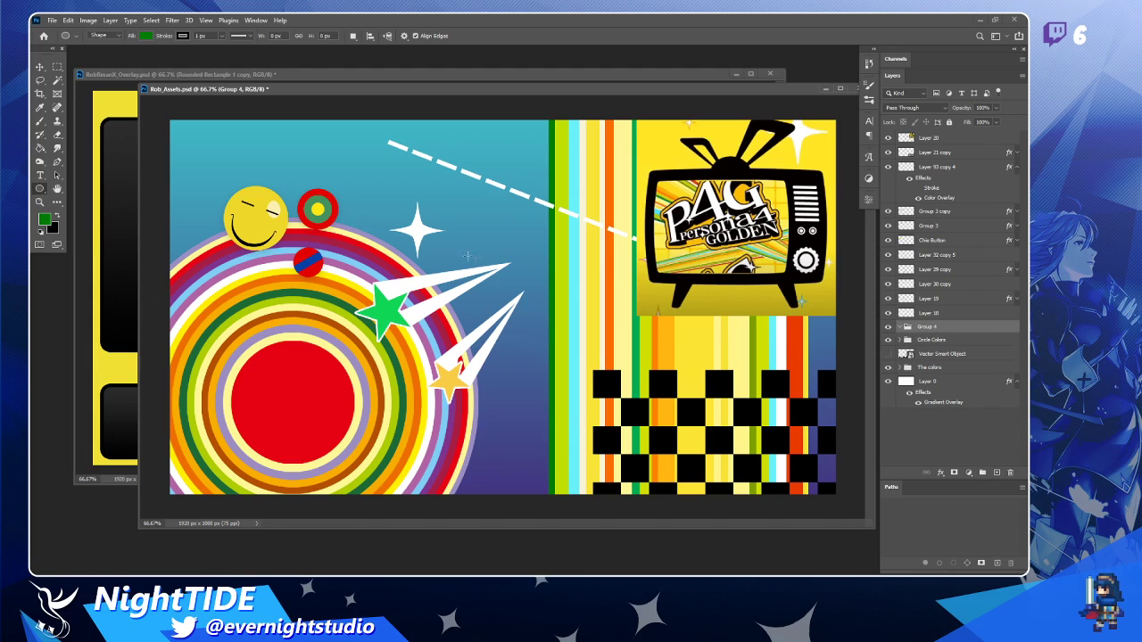
drag(482, 202, 650, 372)
click(39, 67)
drag(475, 182, 500, 273)
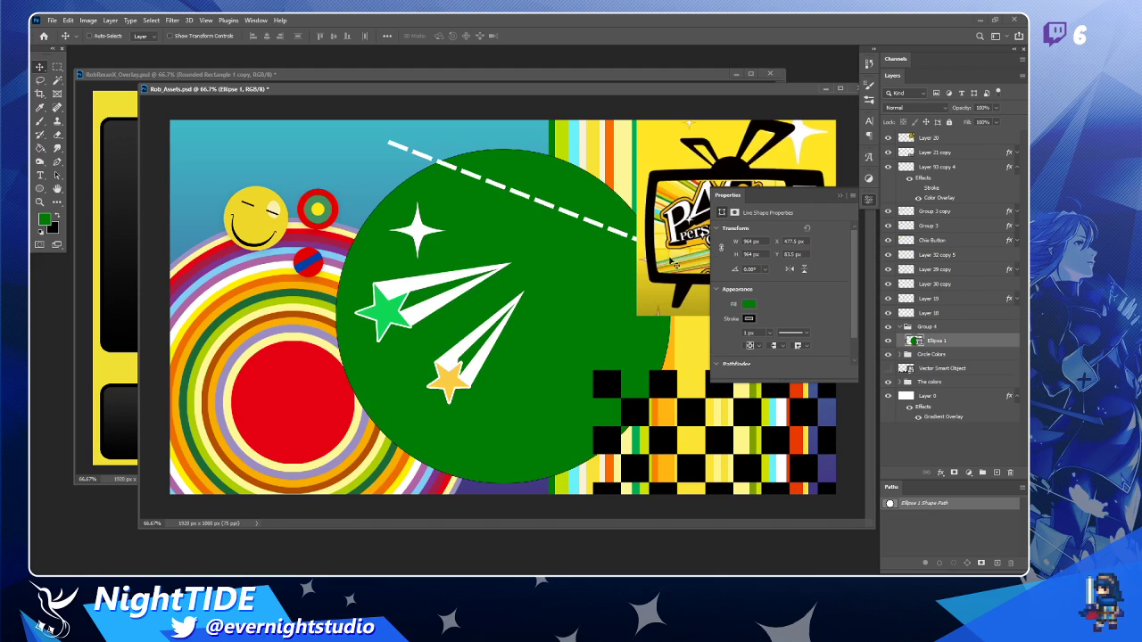
click(871, 203)
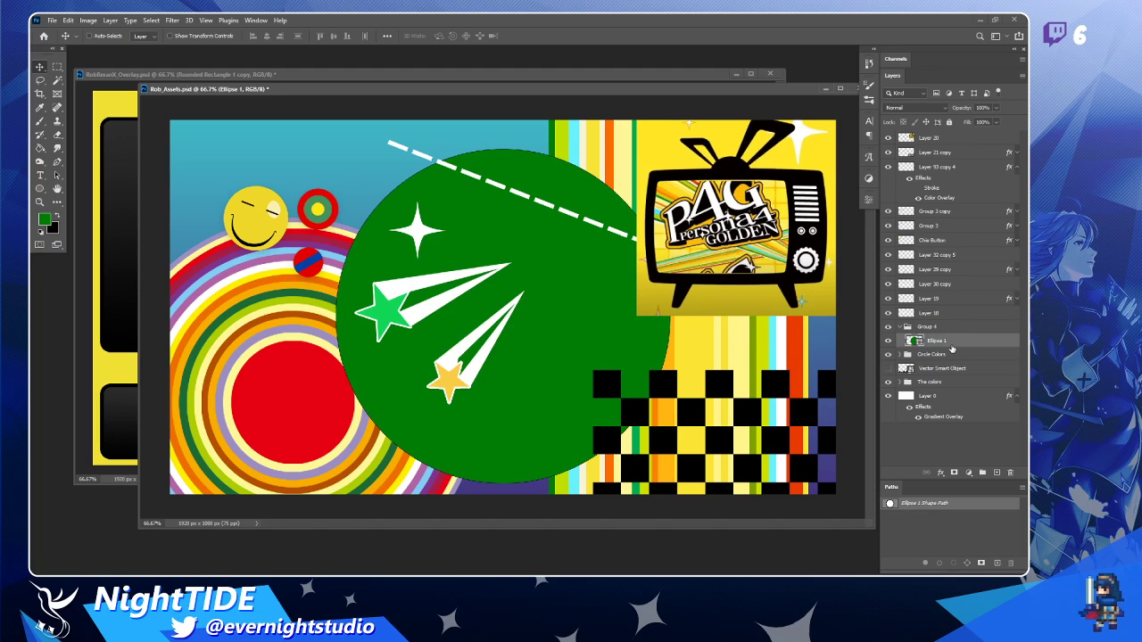
Duplicate the green circle and scale the copy down around its centre to about 915 px.
click(889, 341)
click(889, 341)
key(ctrl+j)
key(ctrl+t)
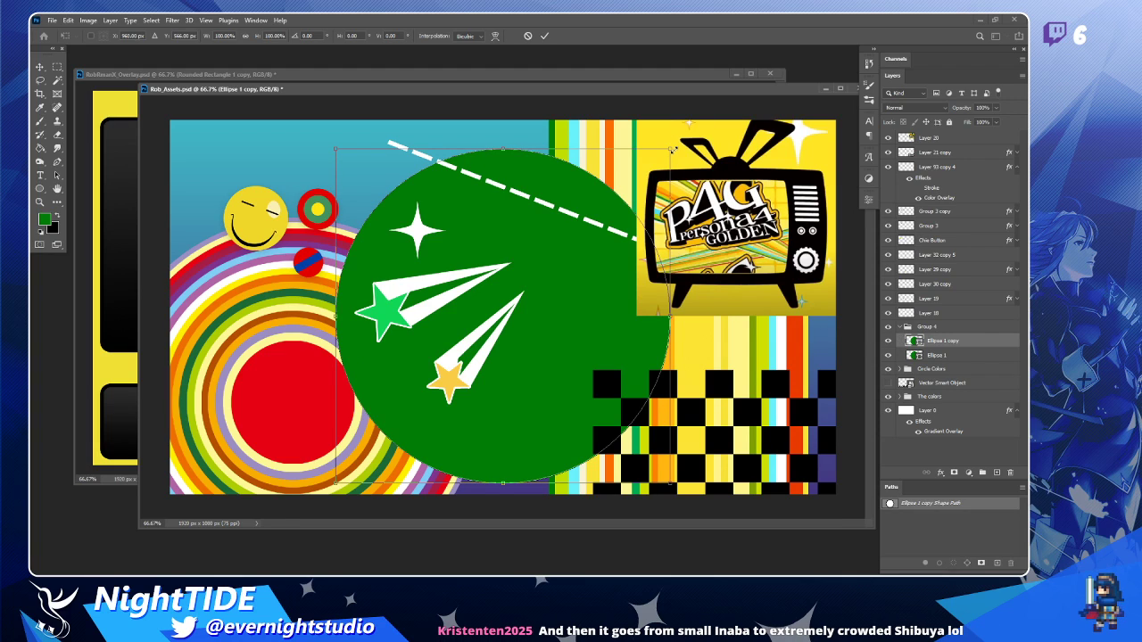
drag(672, 150, 664, 156)
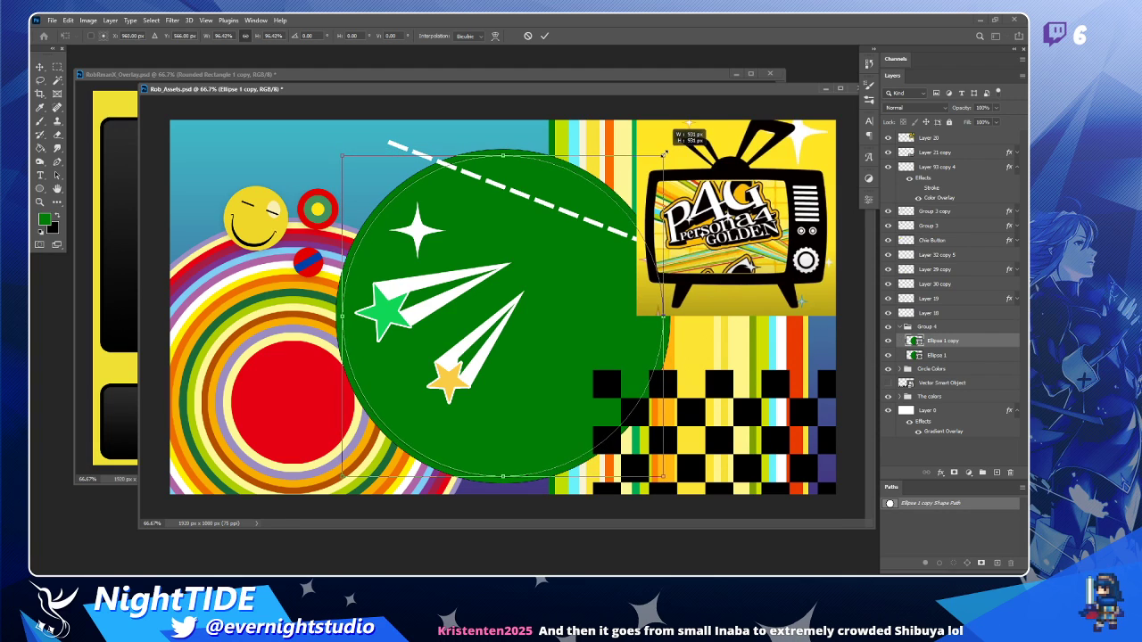
key(Return)
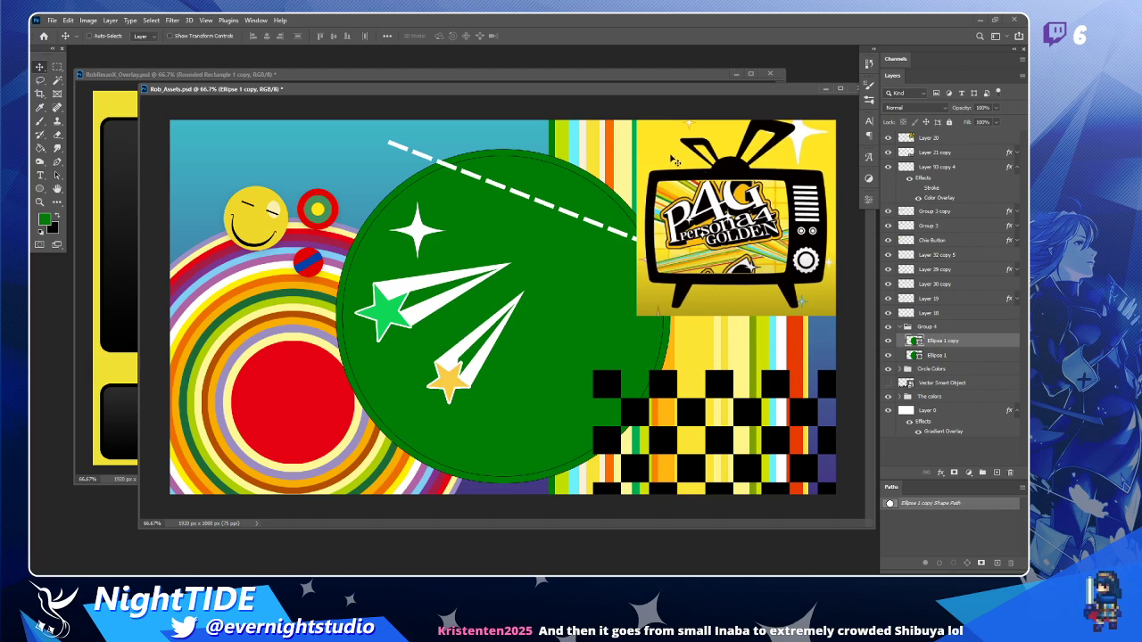
Set the smaller circle's fill to the lime green sampled from the rings of the multicoloured circle.
double_click(995, 343)
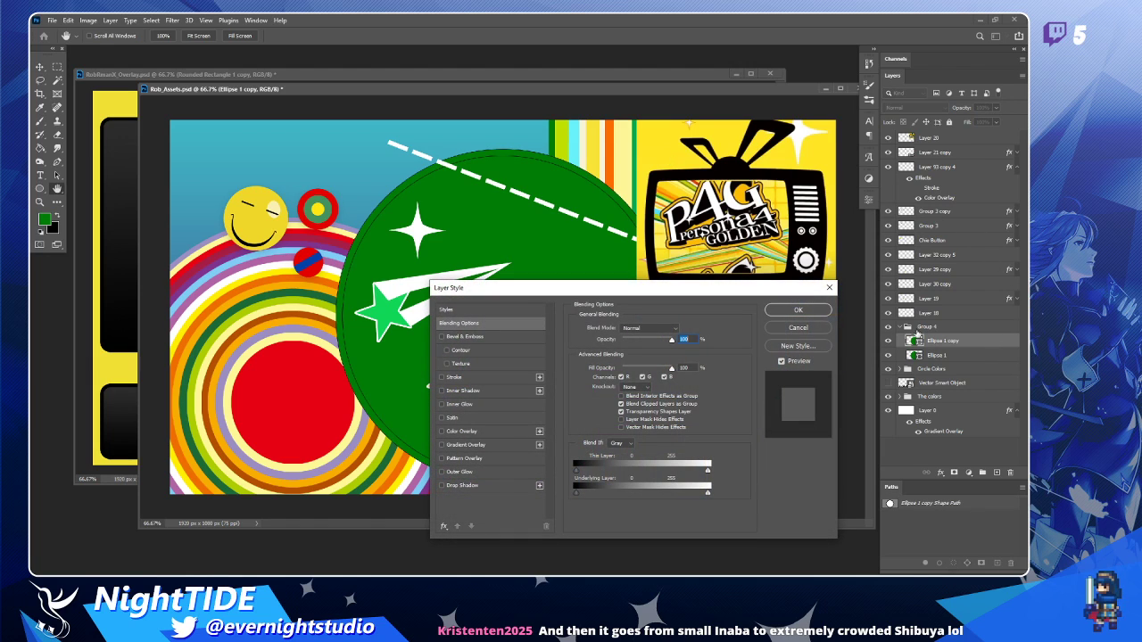
click(803, 338)
click(867, 205)
click(749, 304)
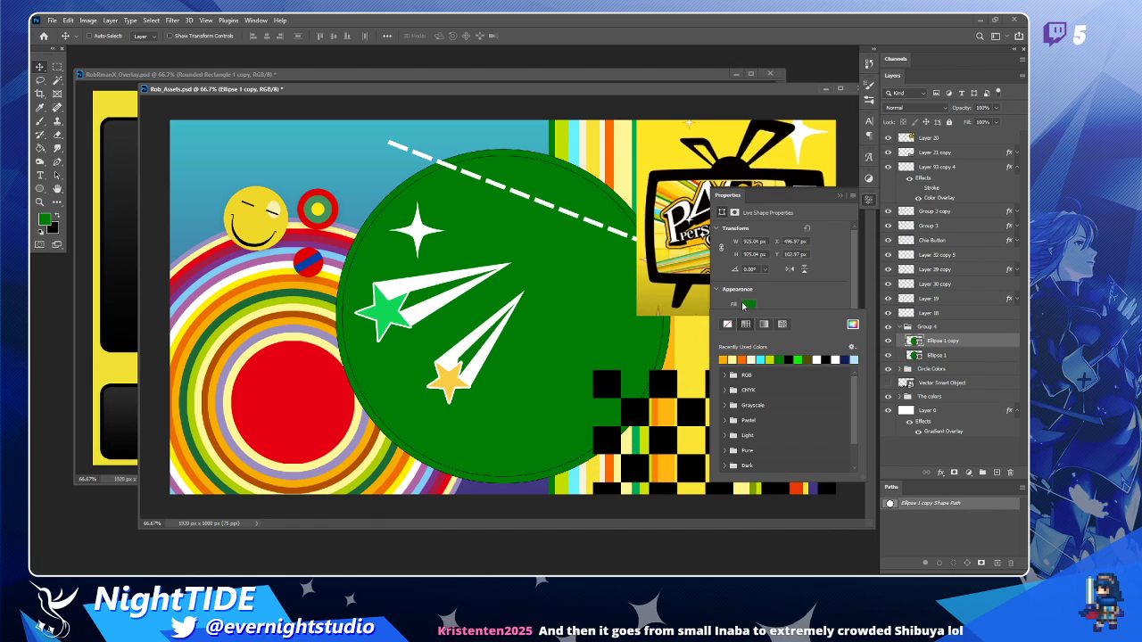
click(264, 302)
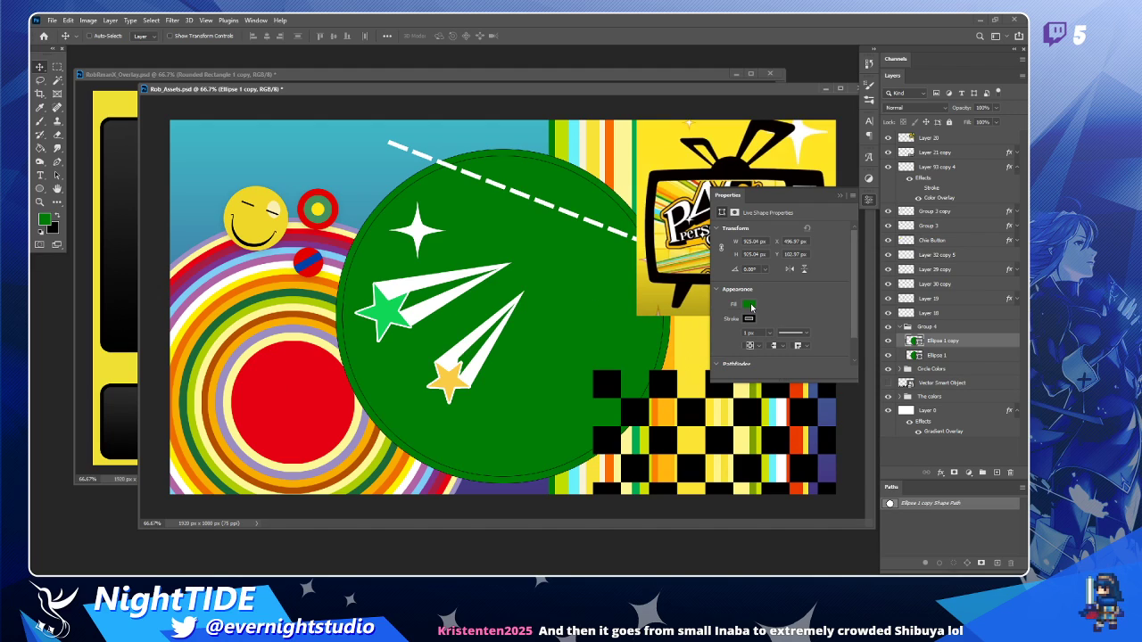
click(751, 307)
click(862, 330)
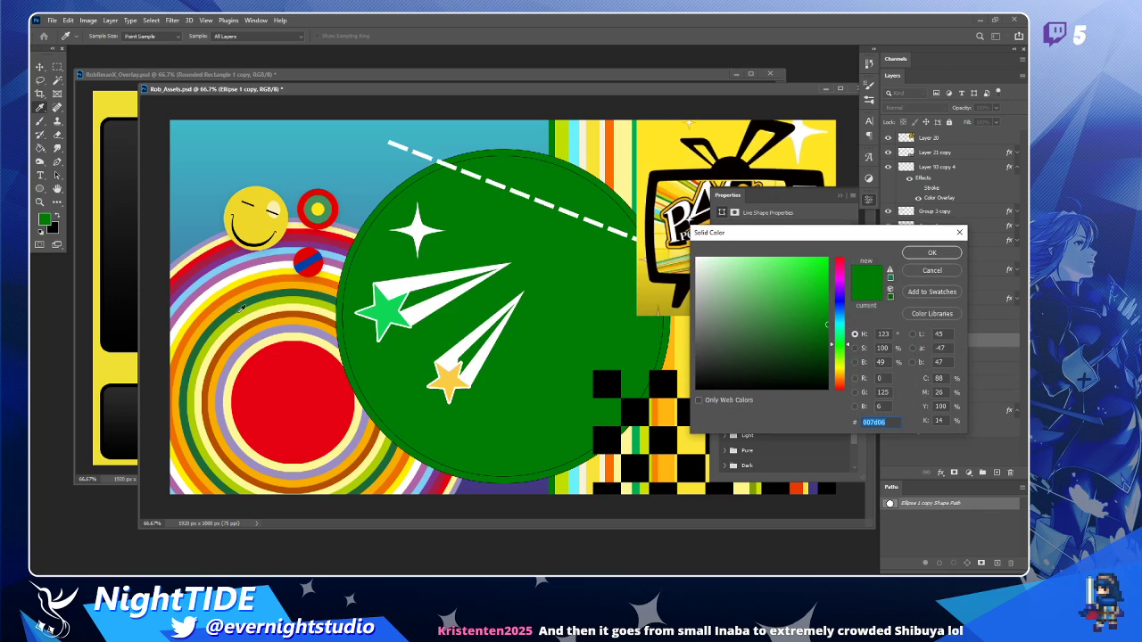
click(240, 310)
click(922, 257)
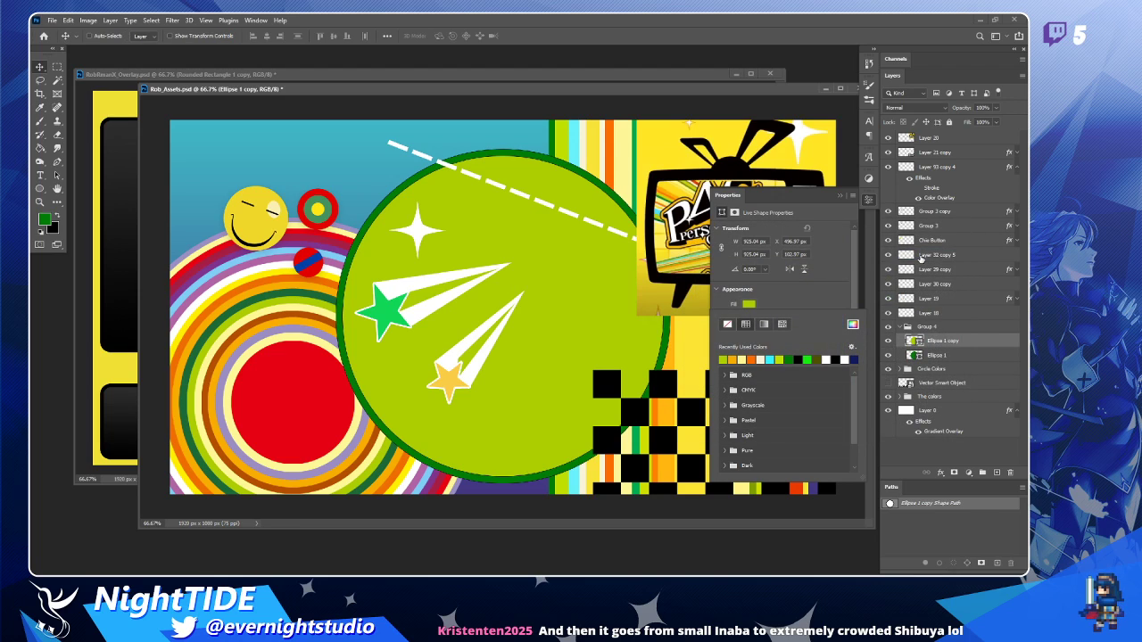
Duplicate the lime green circle and scale the copy down around its centre to about 871 px.
click(43, 68)
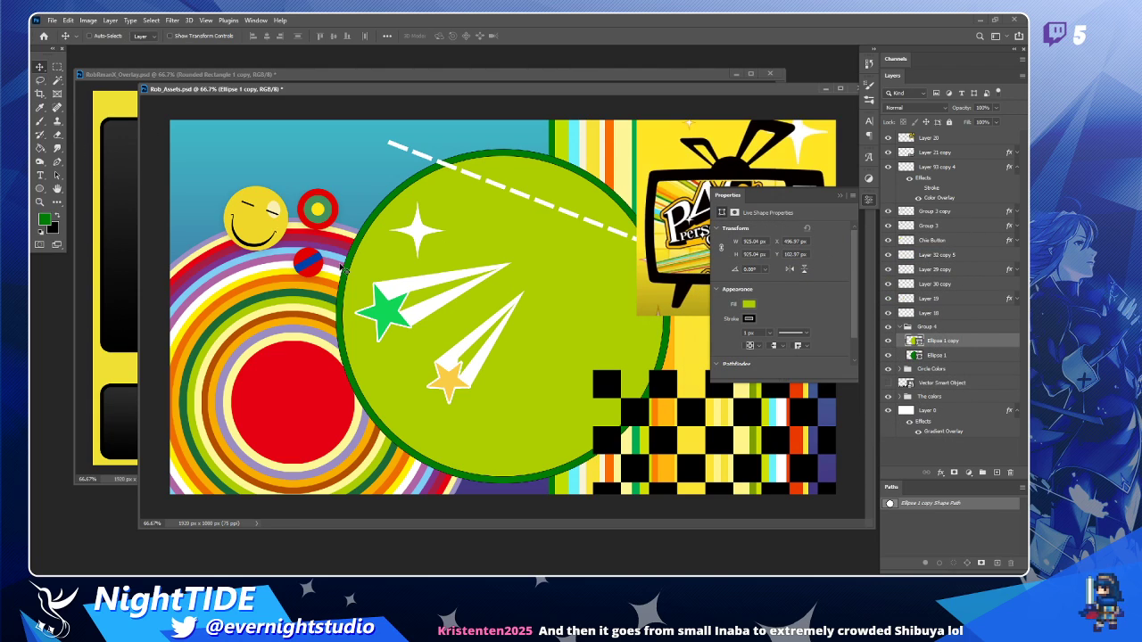
key(ctrl+t)
key(Escape)
key(ctrl+j)
key(ctrl+t)
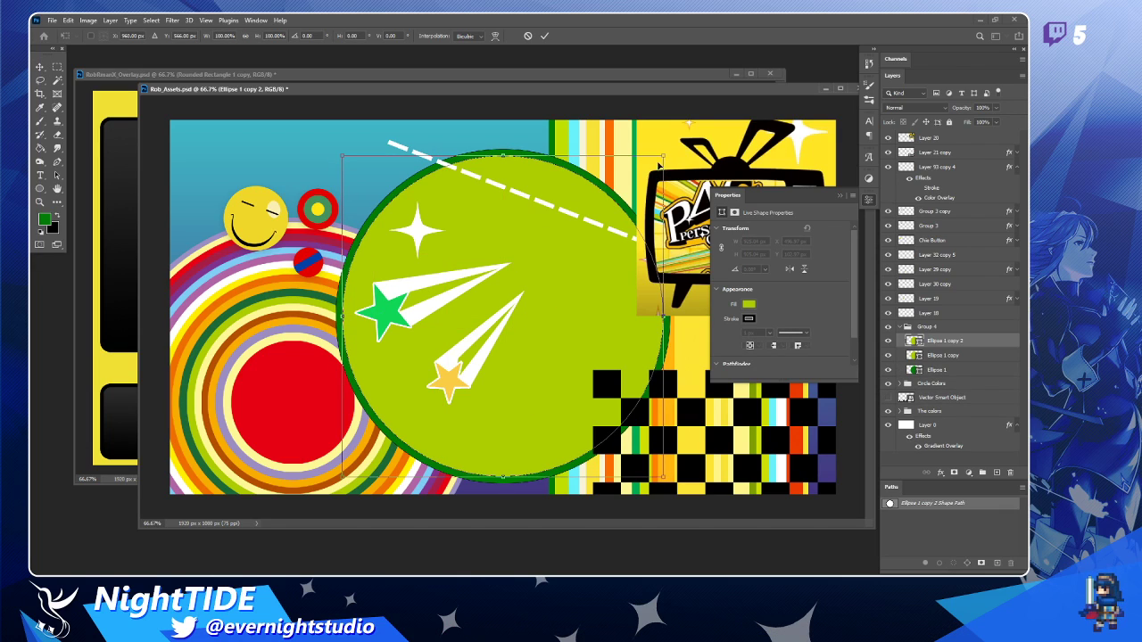
drag(665, 154, 655, 162)
key(Return)
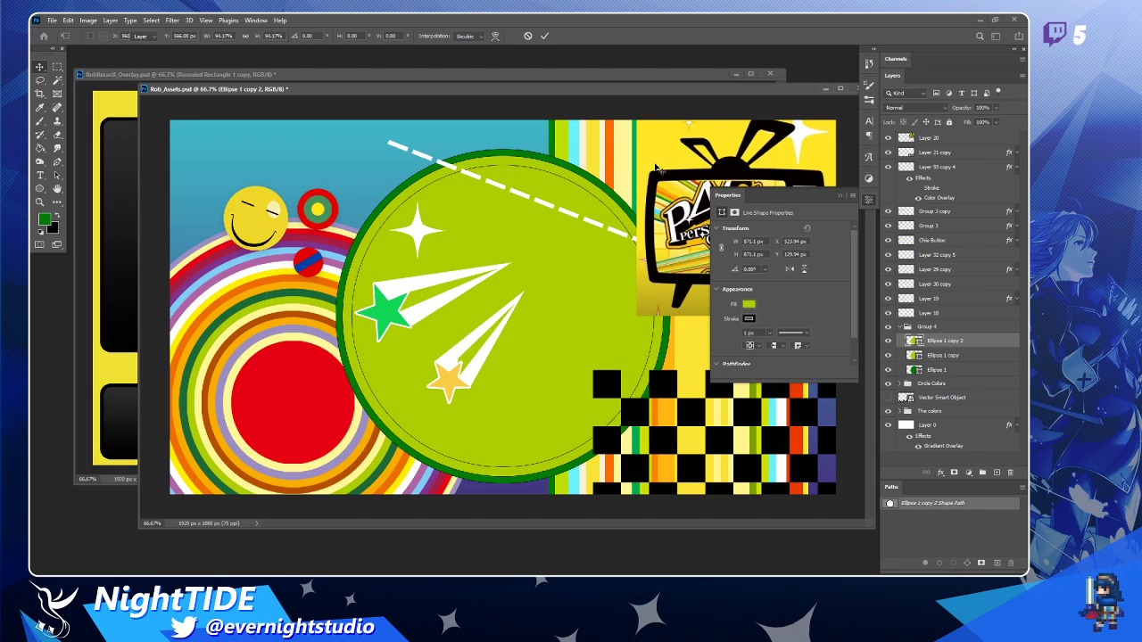
Fill the new inner circle with the recently used orange and enlarge it slightly around its centre.
click(749, 306)
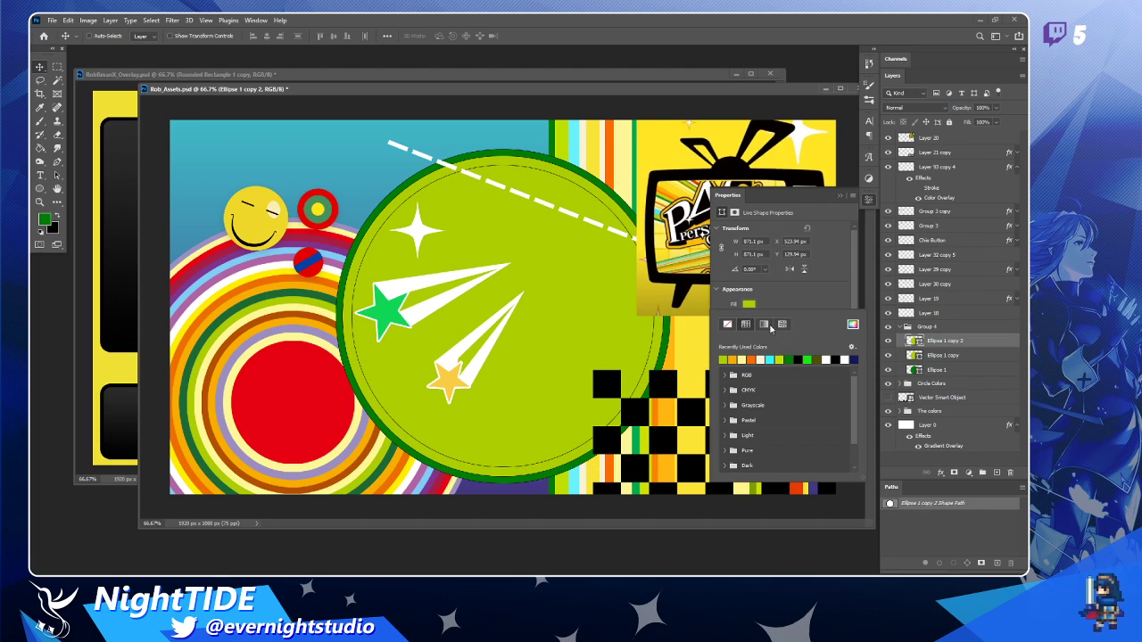
click(757, 358)
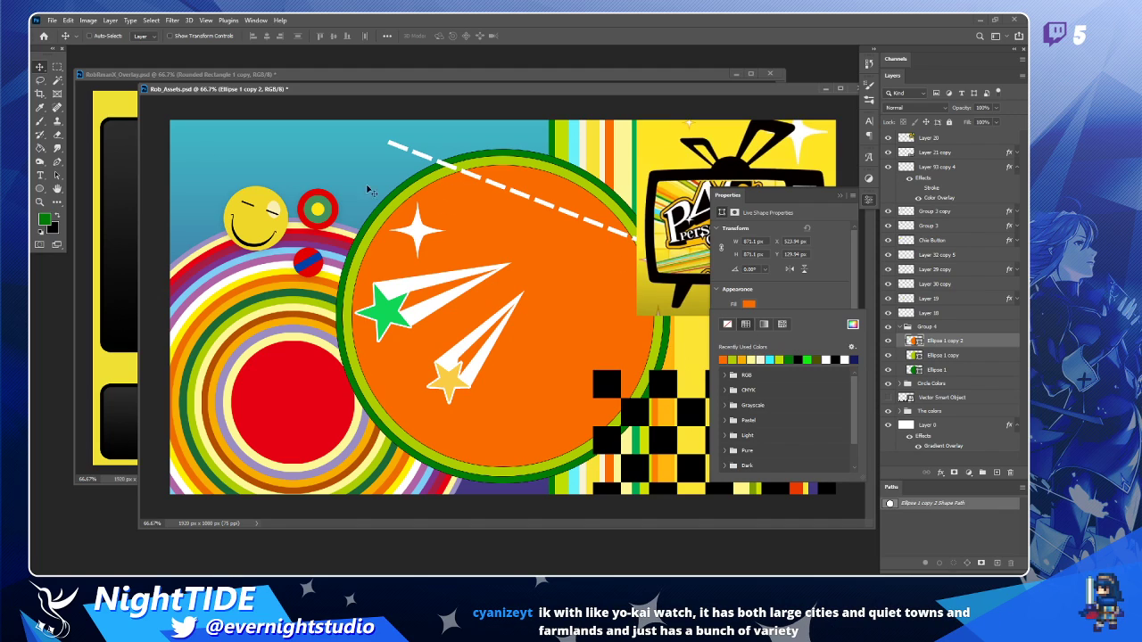
click(40, 66)
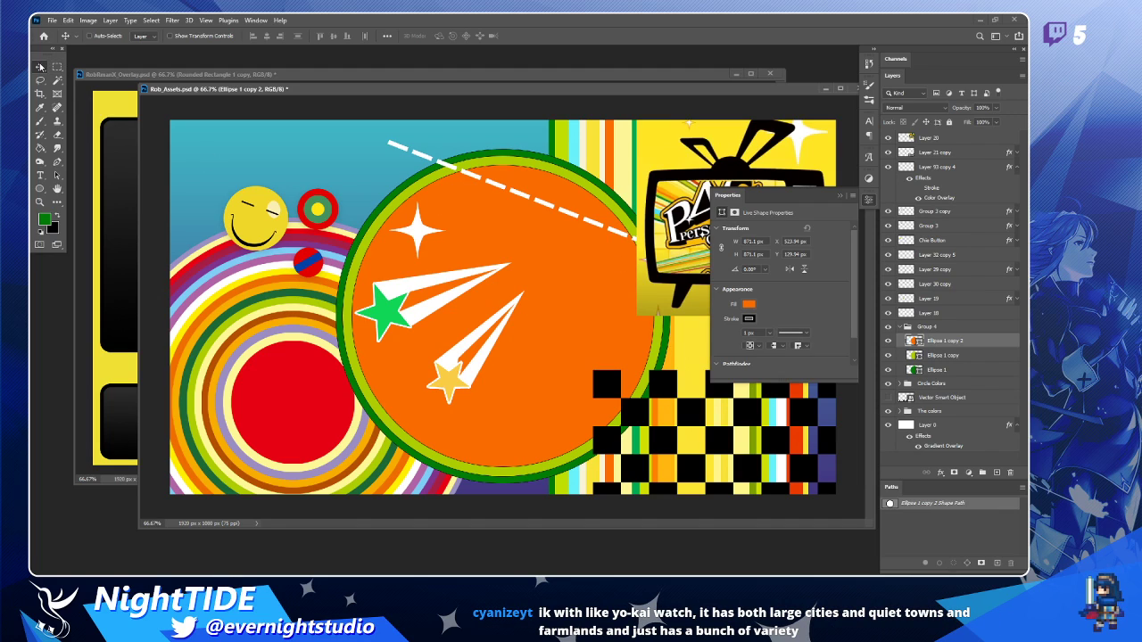
click(869, 203)
key(ctrl+t)
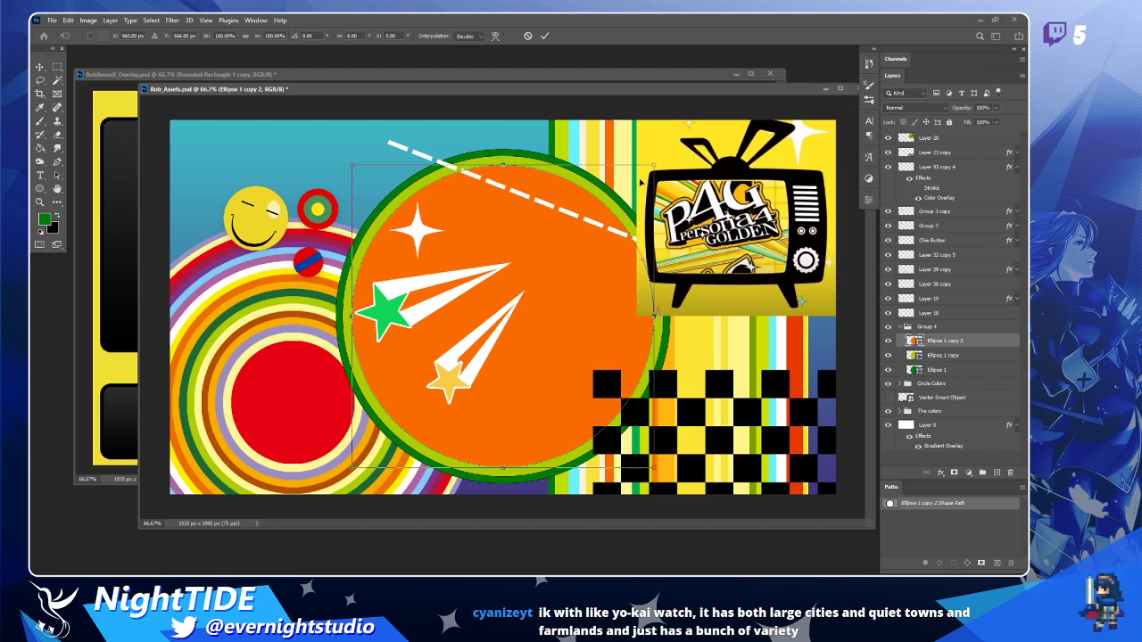
key(Return)
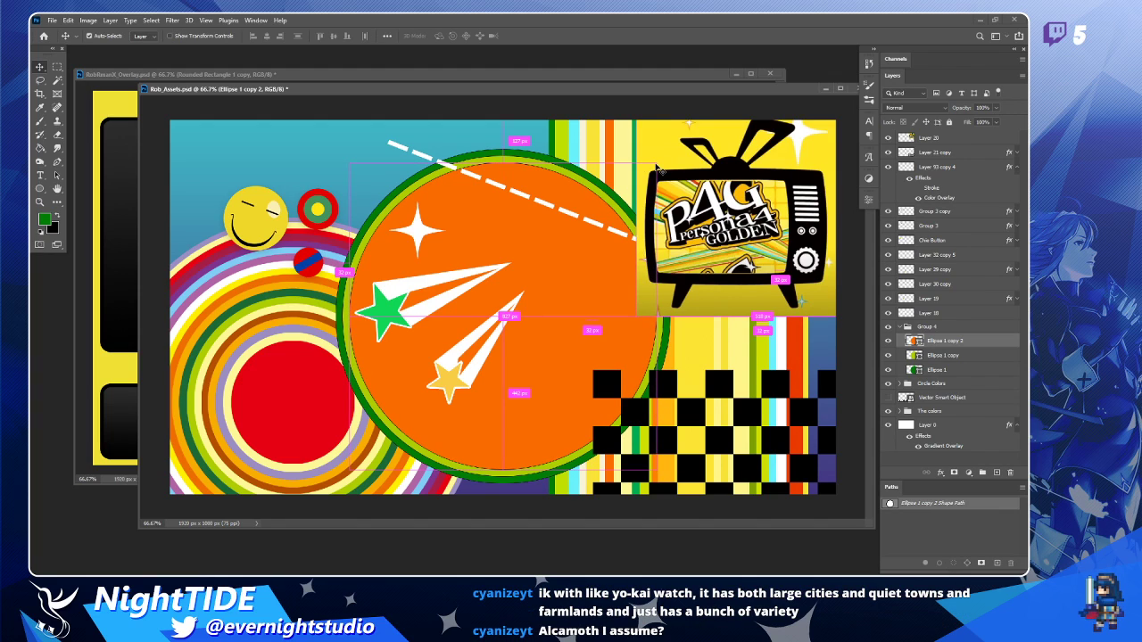
Duplicate the orange circle and scale the copy down around its centre to about 834 px.
key(ctrl+j)
key(ctrl+t)
drag(658, 163, 651, 171)
key(Return)
Set the foreground colour to the pale yellow #fef676 sampled from the rings of the multicoloured circle.
click(45, 221)
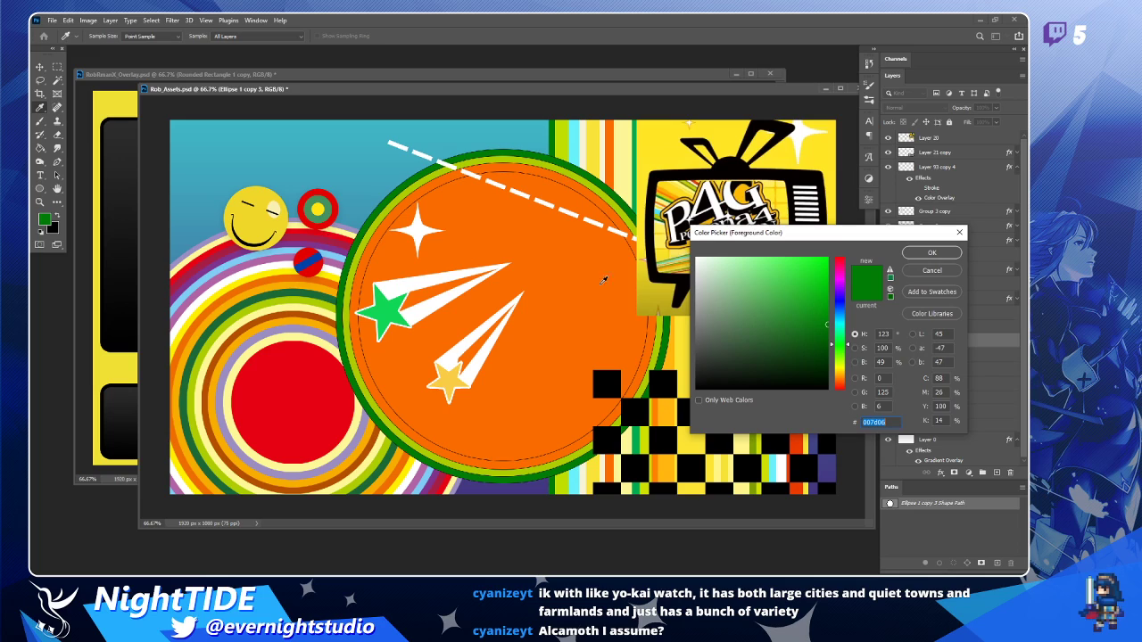
click(226, 335)
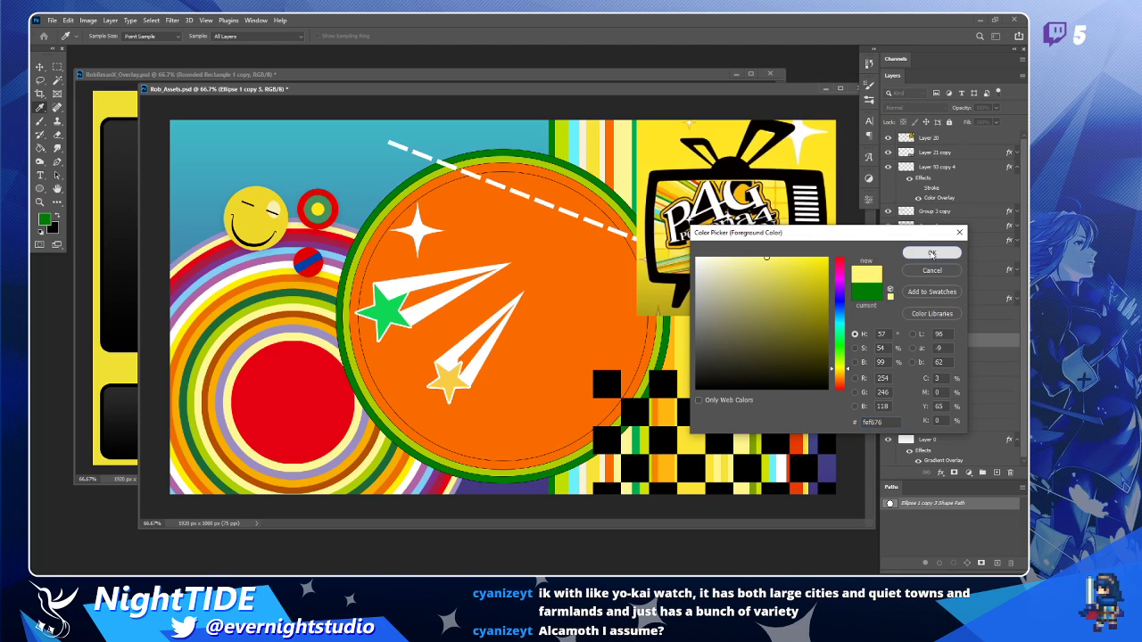
click(931, 253)
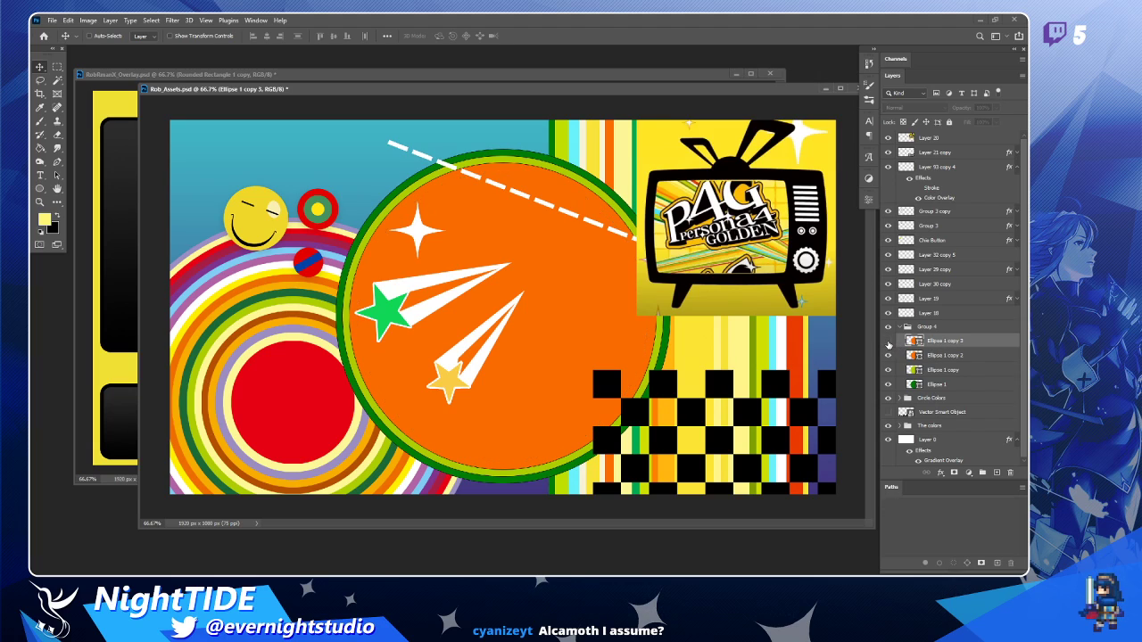
Set the innermost orange circle's fill to the recently used pale yellow #fdf696.
click(869, 200)
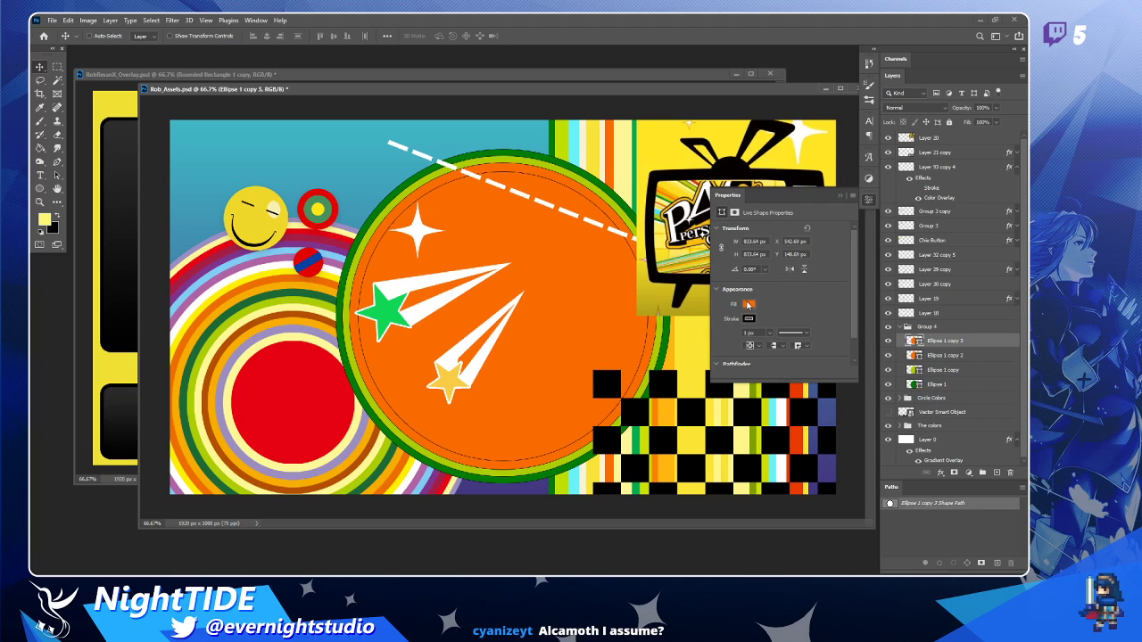
click(750, 305)
click(761, 359)
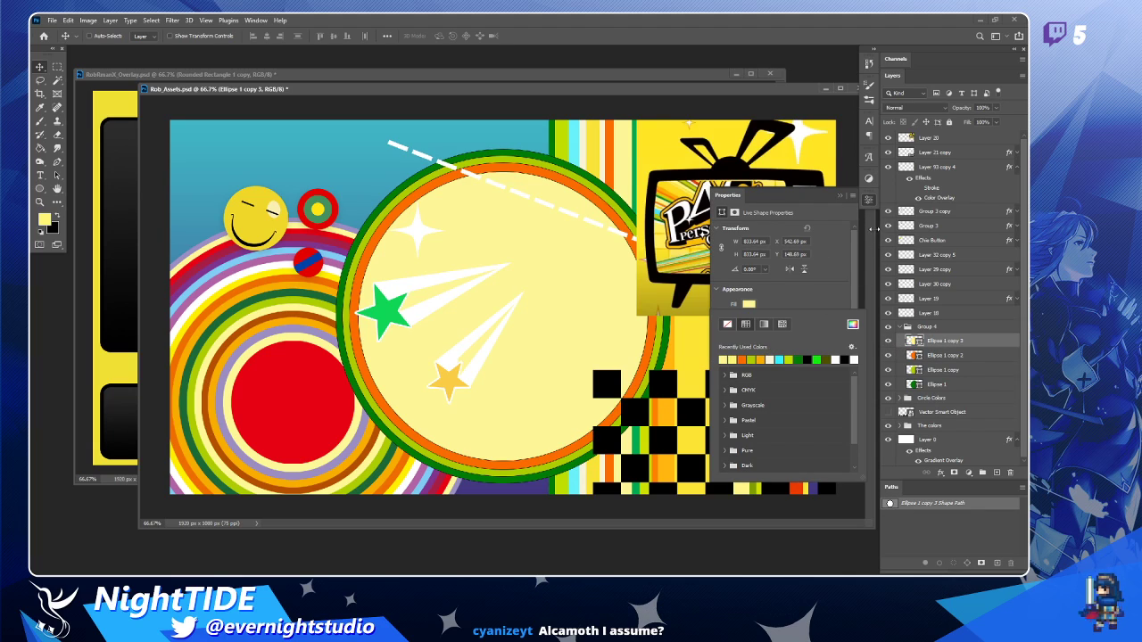
click(866, 204)
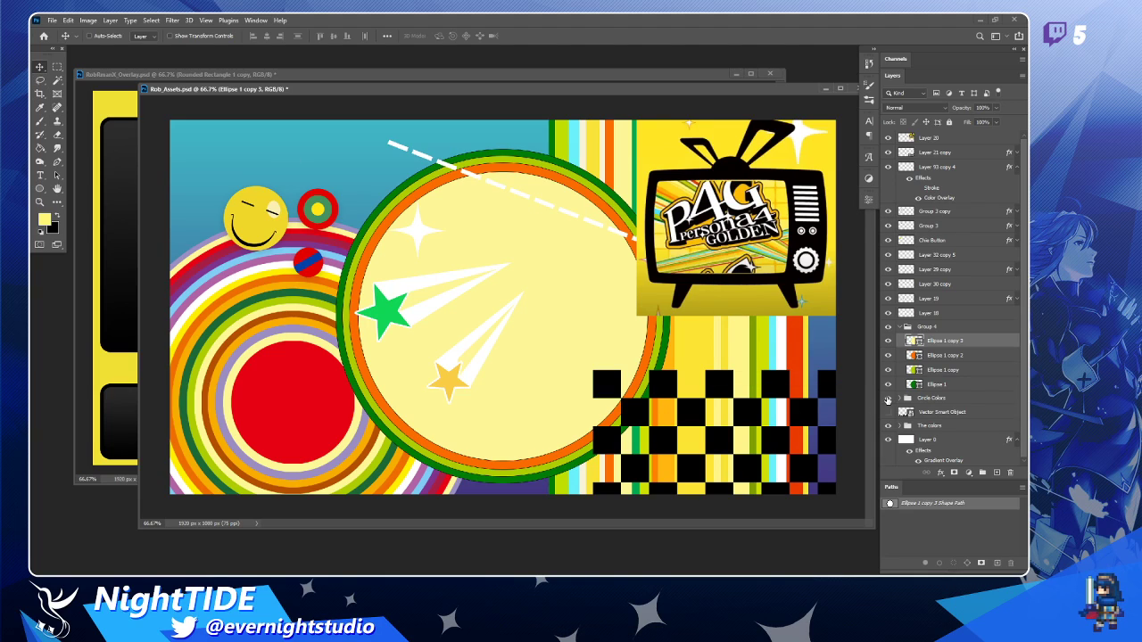
Duplicate the pale yellow circle and scale the copy down around its centre to about 783 px.
key(ctrl+j)
key(ctrl+t)
drag(644, 169, 641, 179)
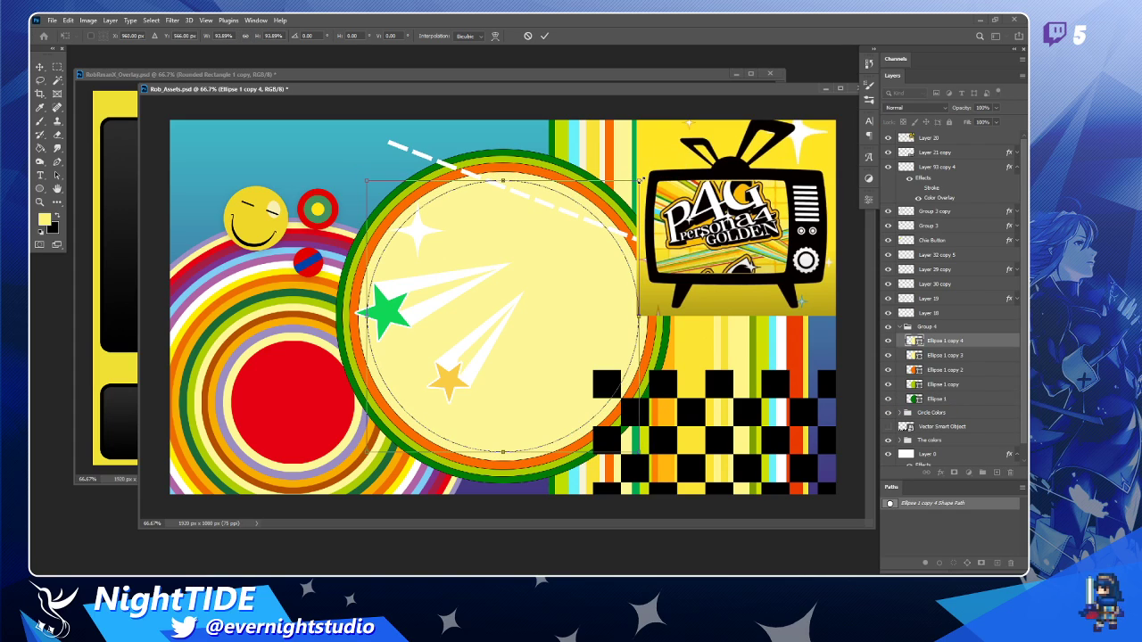
key(Return)
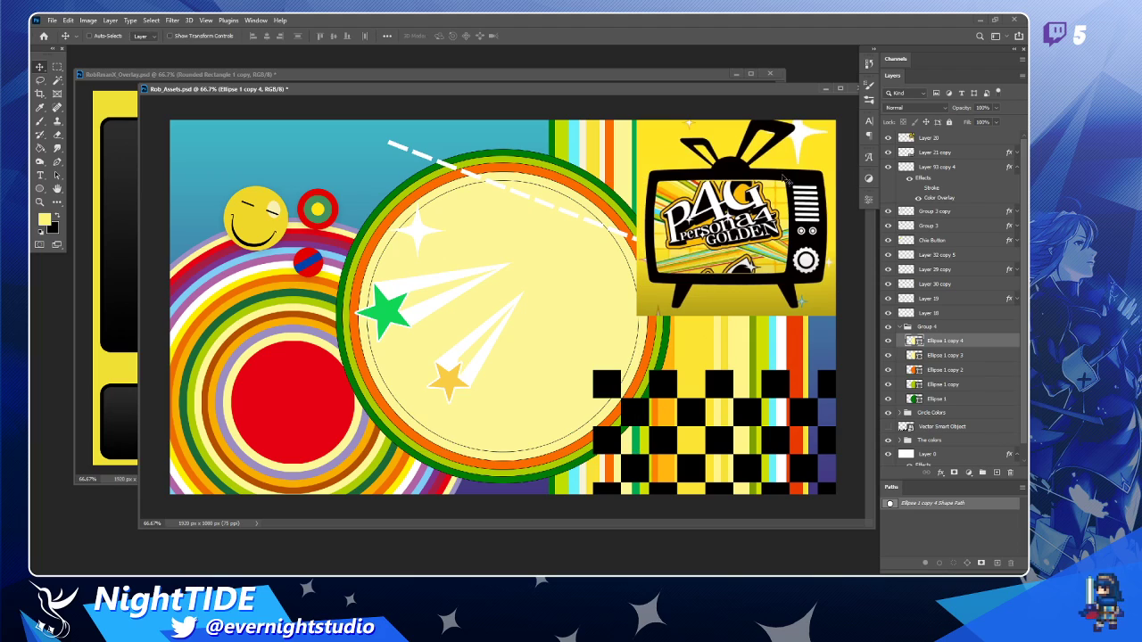
Set the smaller pale yellow circle's fill to the purple #9b8ec3 sampled from the rings of the multicoloured circle.
click(868, 198)
click(748, 306)
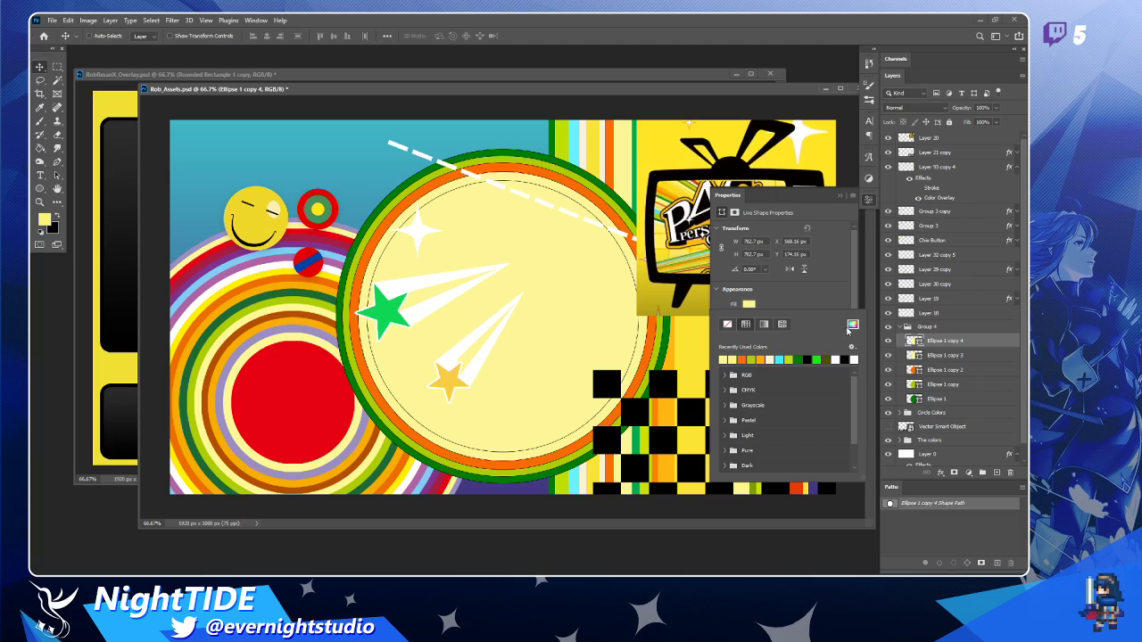
click(851, 326)
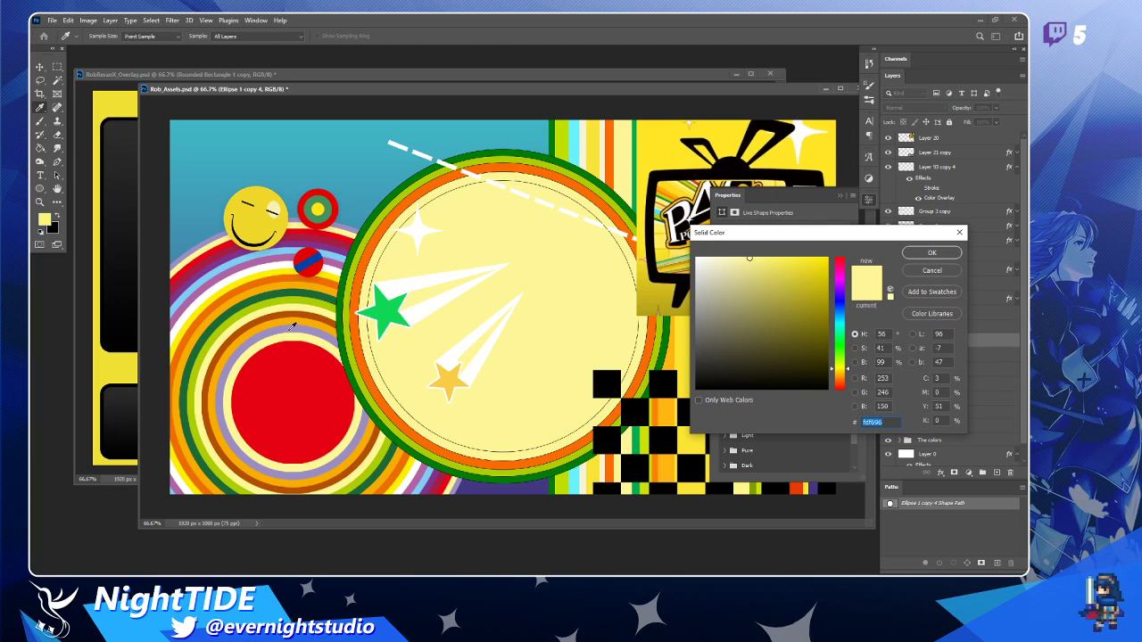
click(293, 326)
click(914, 253)
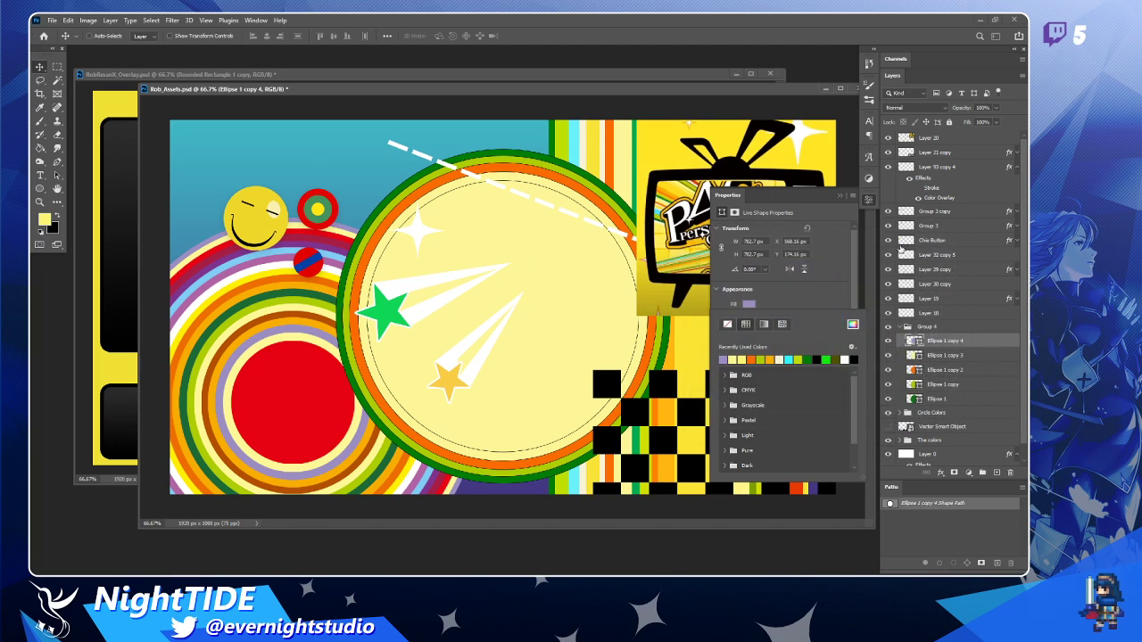
click(871, 205)
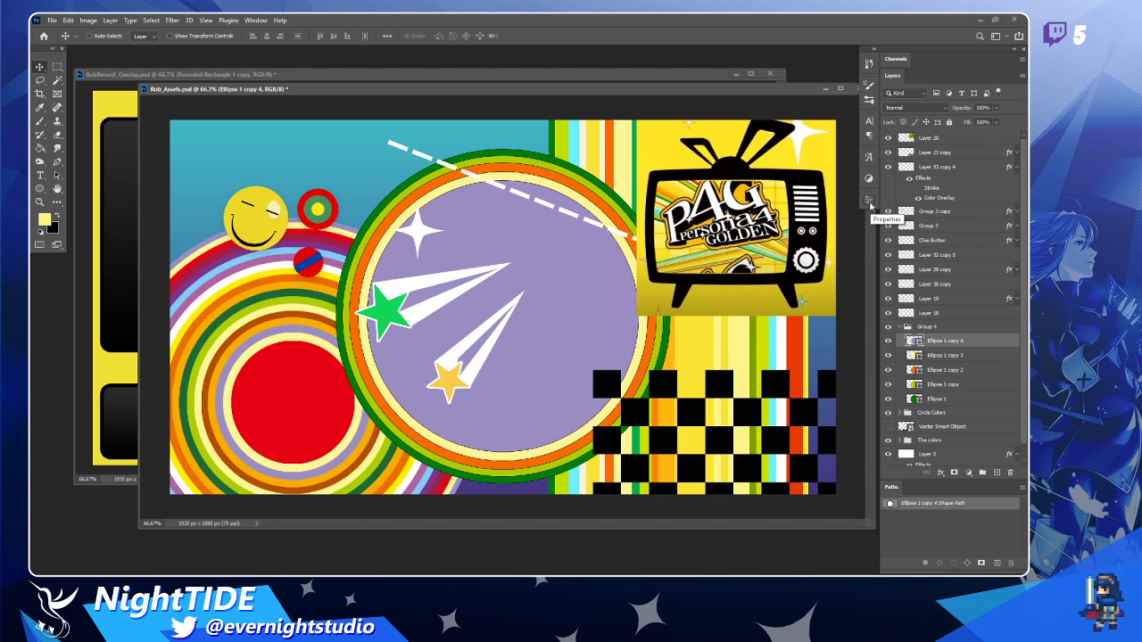
Duplicate the purple circle and scale the copy down around its centre to about 733 px.
key(ctrl+t)
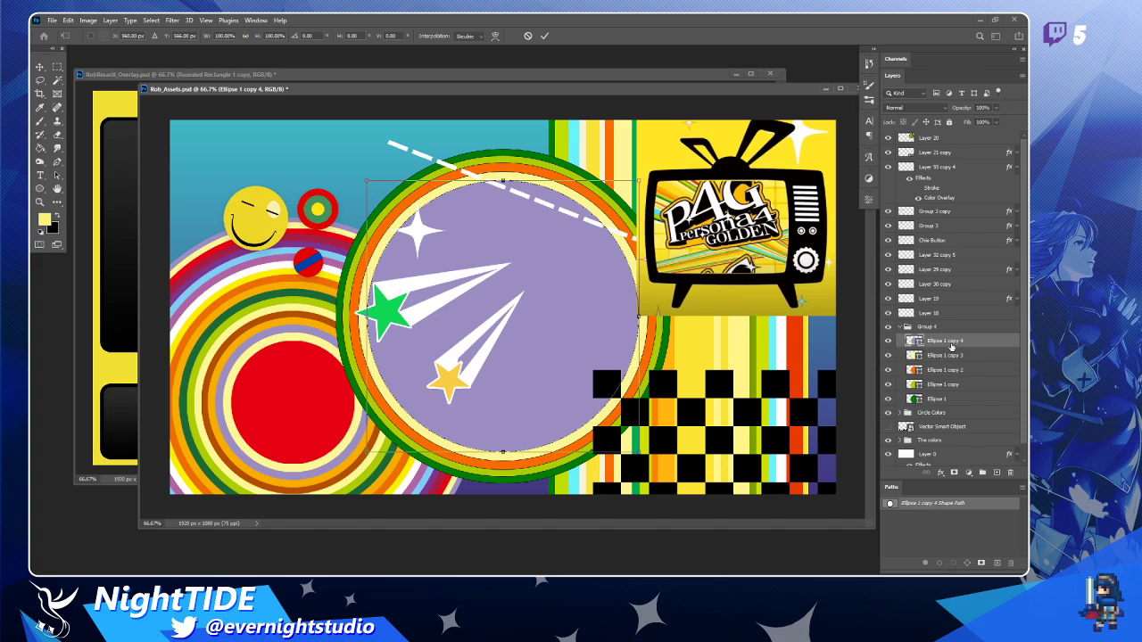
key(Return)
key(ctrl+j)
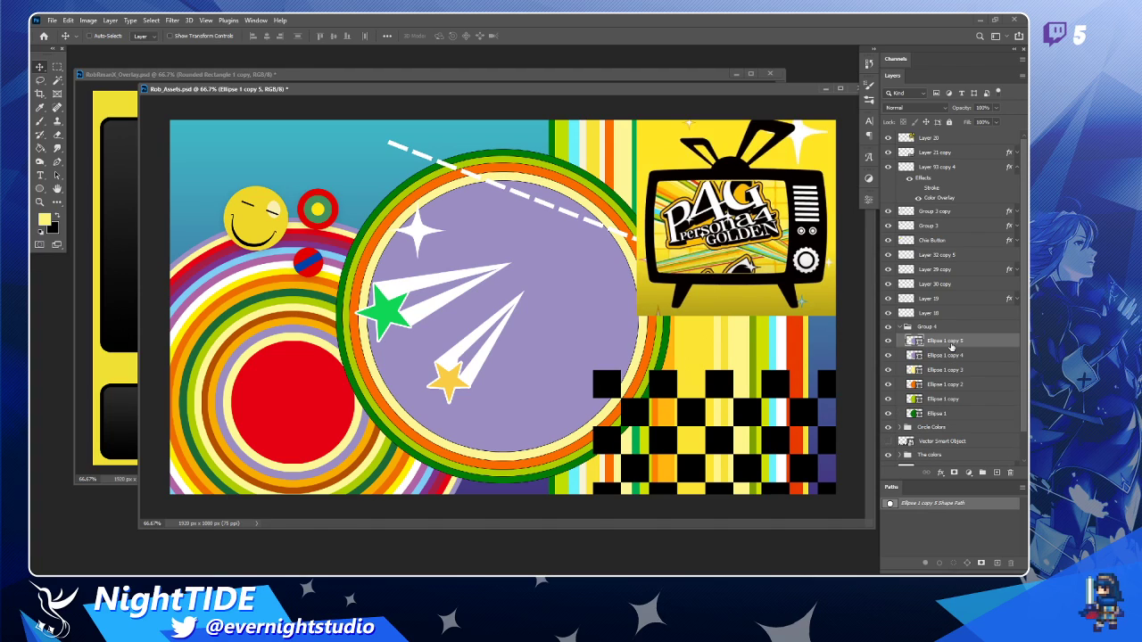
key(ctrl+t)
drag(642, 178, 630, 190)
key(Return)
Set the smaller purple circle's fill to the brown #b34f00 sampled from the rings of the multicoloured circle.
click(869, 199)
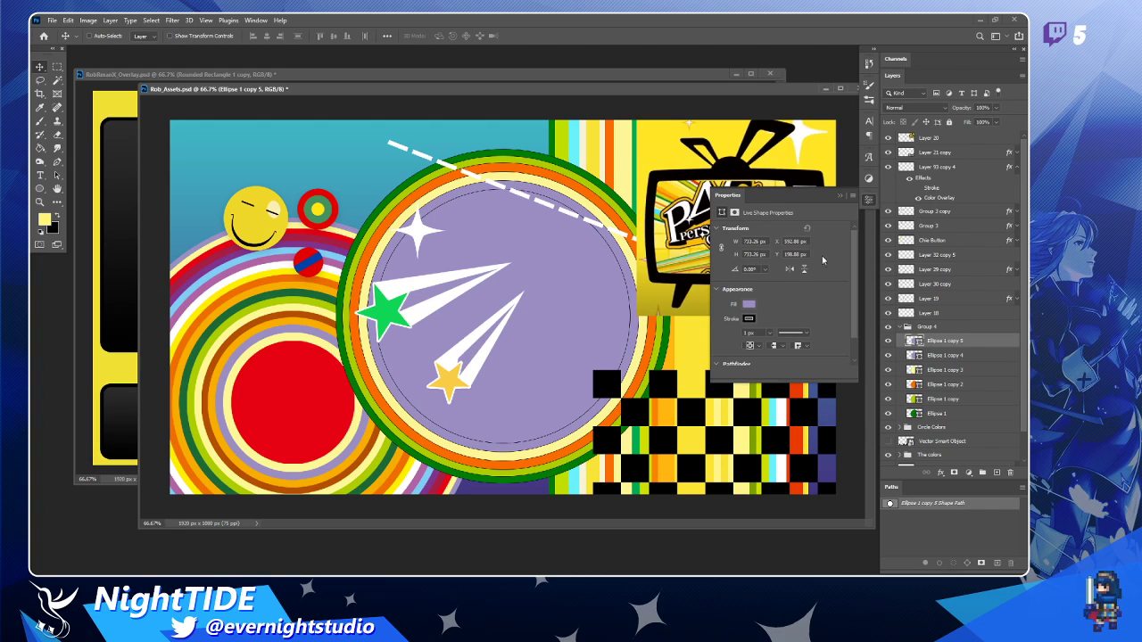
click(751, 305)
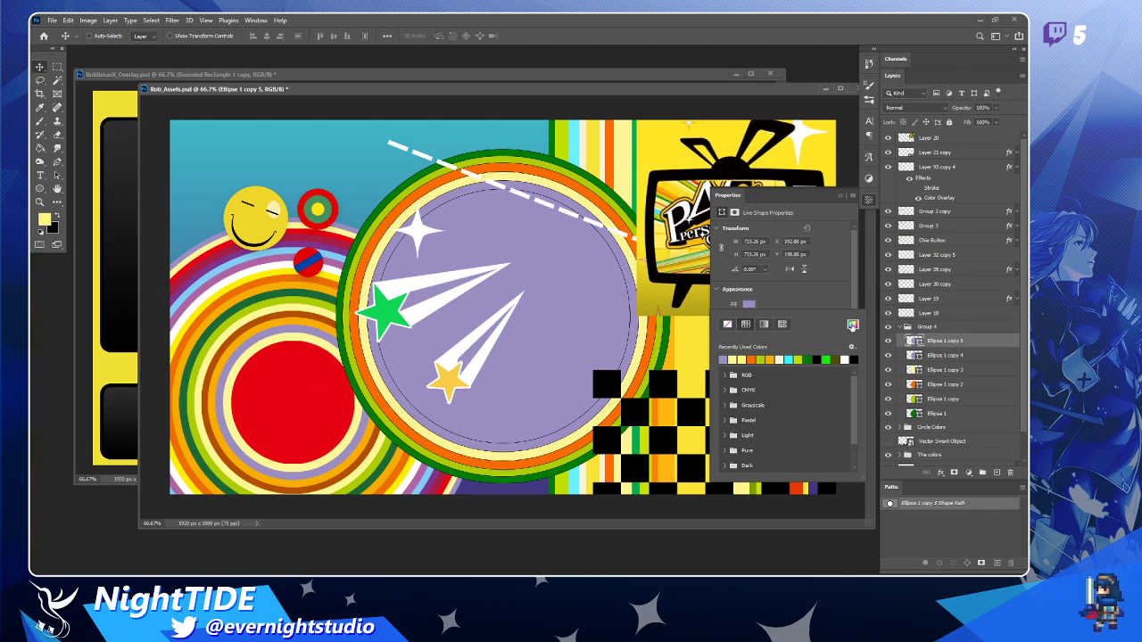
click(852, 324)
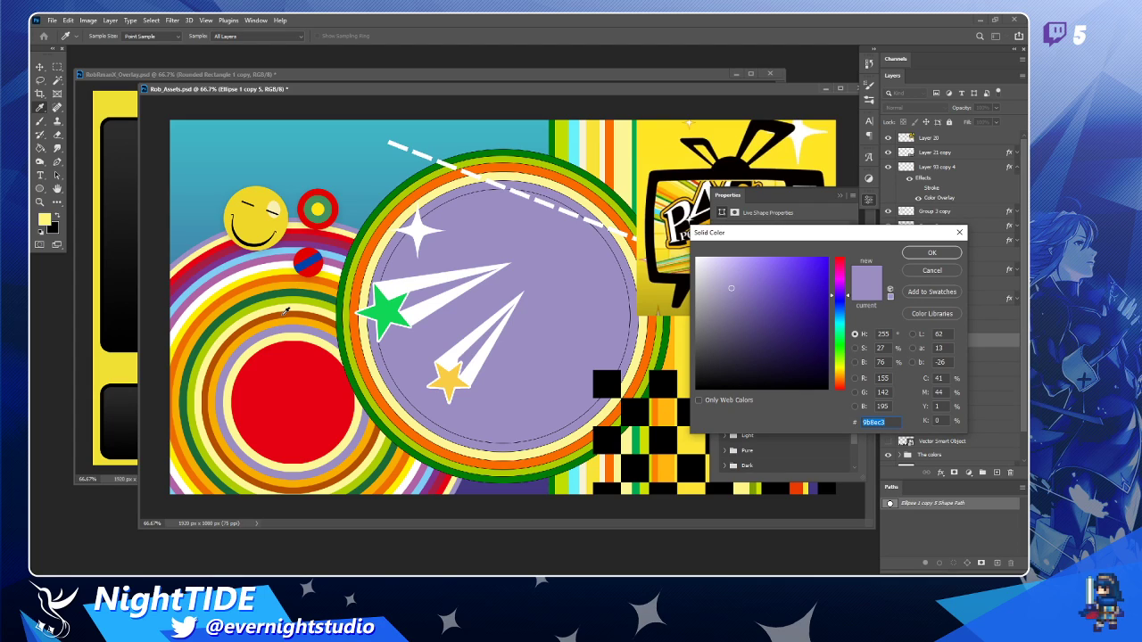
click(286, 310)
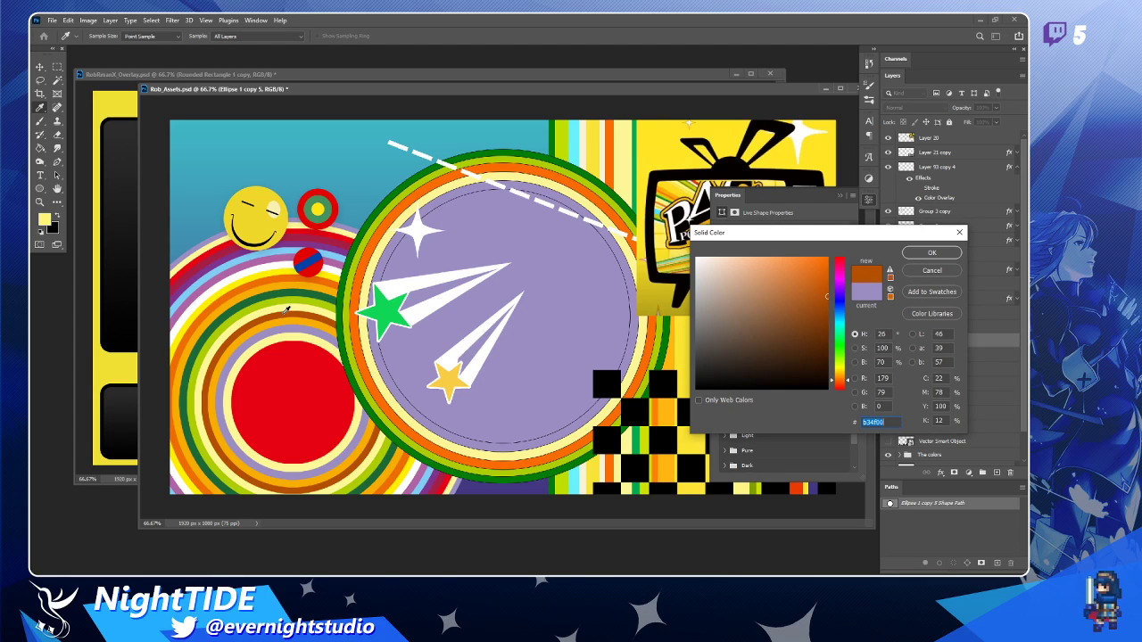
click(932, 253)
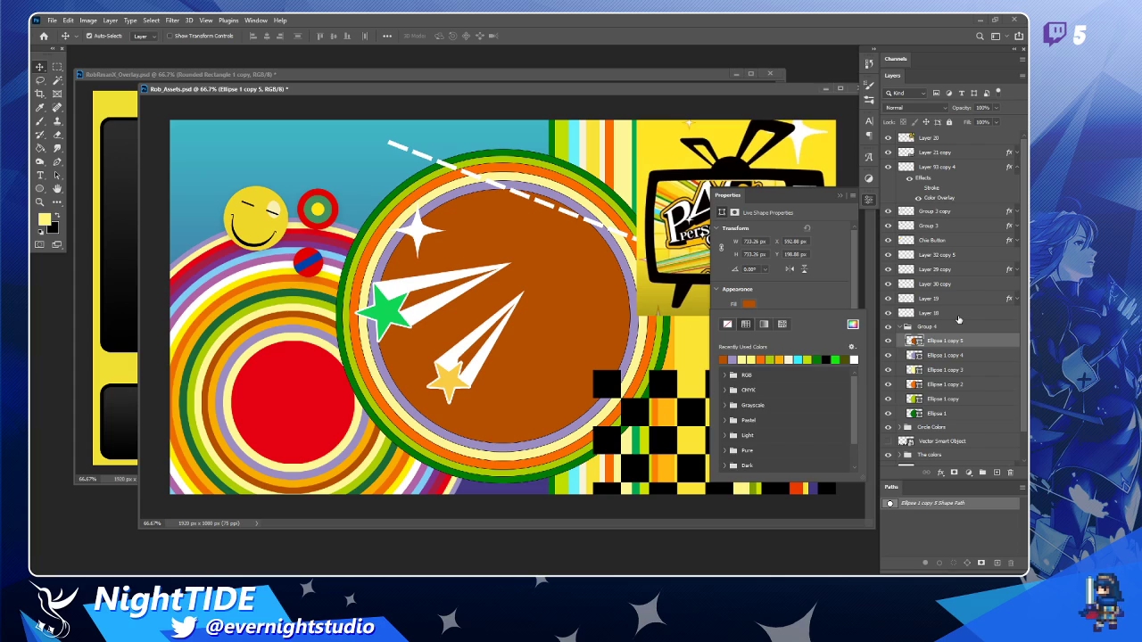
Duplicate the brown circle at the same size and fill the copy with the bright yellow sampled from the multicoloured rings.
key(ctrl+j)
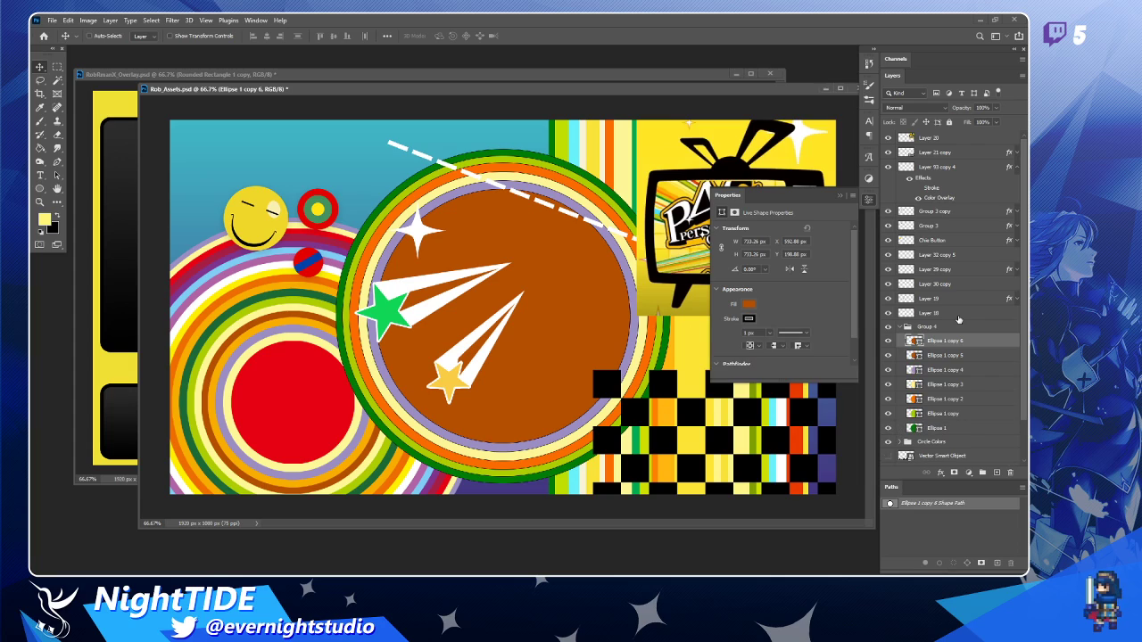
click(750, 305)
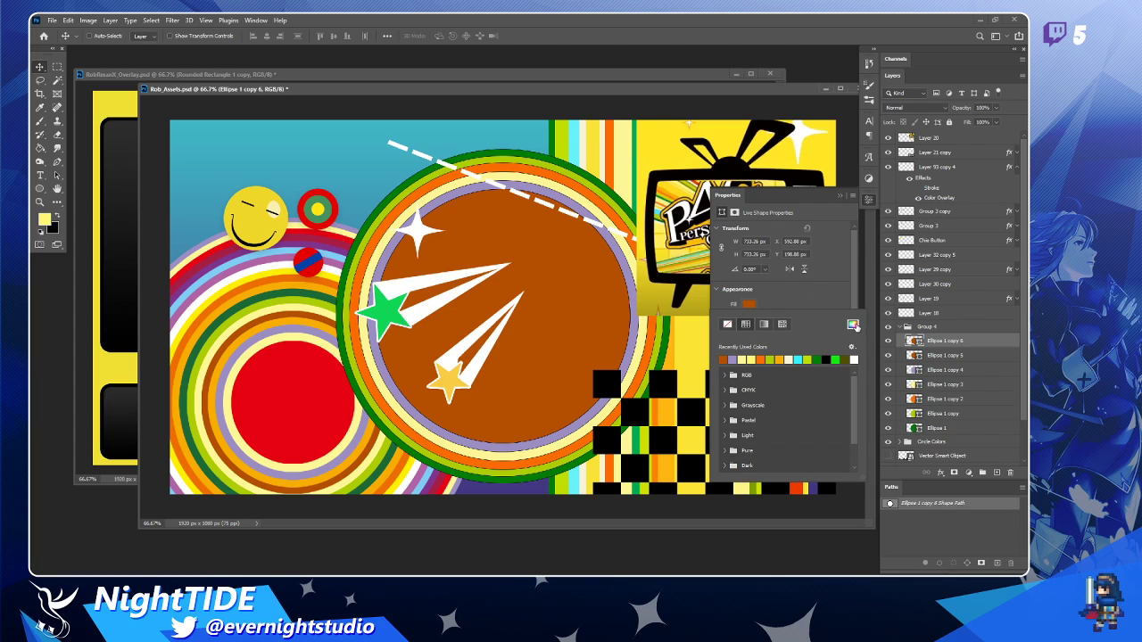
click(852, 324)
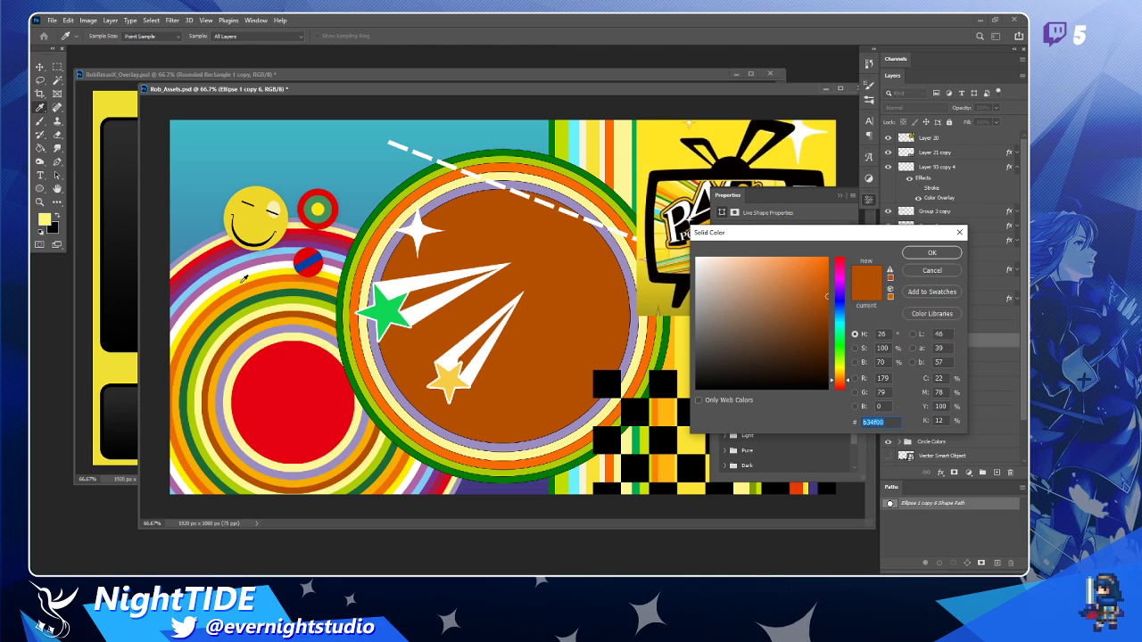
click(242, 281)
click(930, 252)
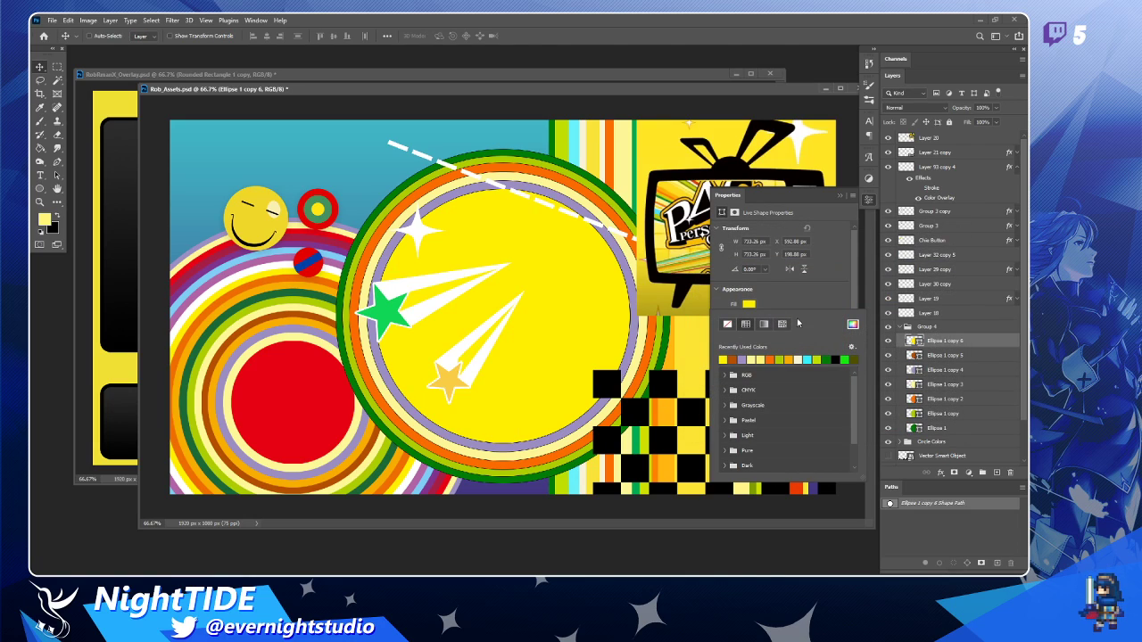
click(870, 200)
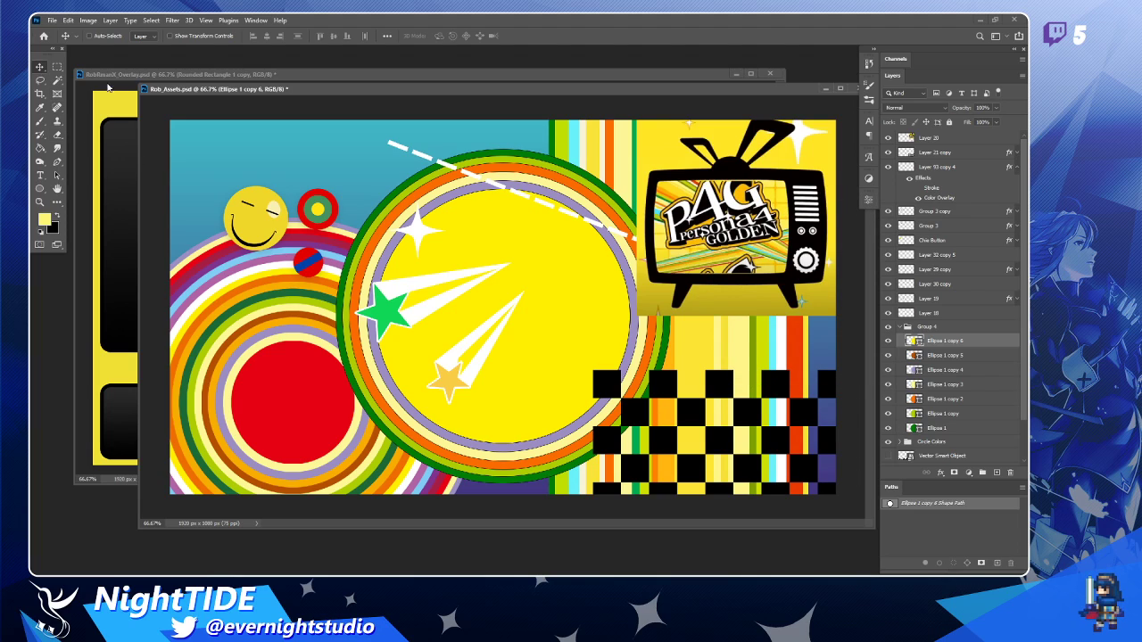
Duplicate the bright yellow circle and scale the copy down around its centre to about 92%.
key(ctrl+t)
key(Return)
key(ctrl+j)
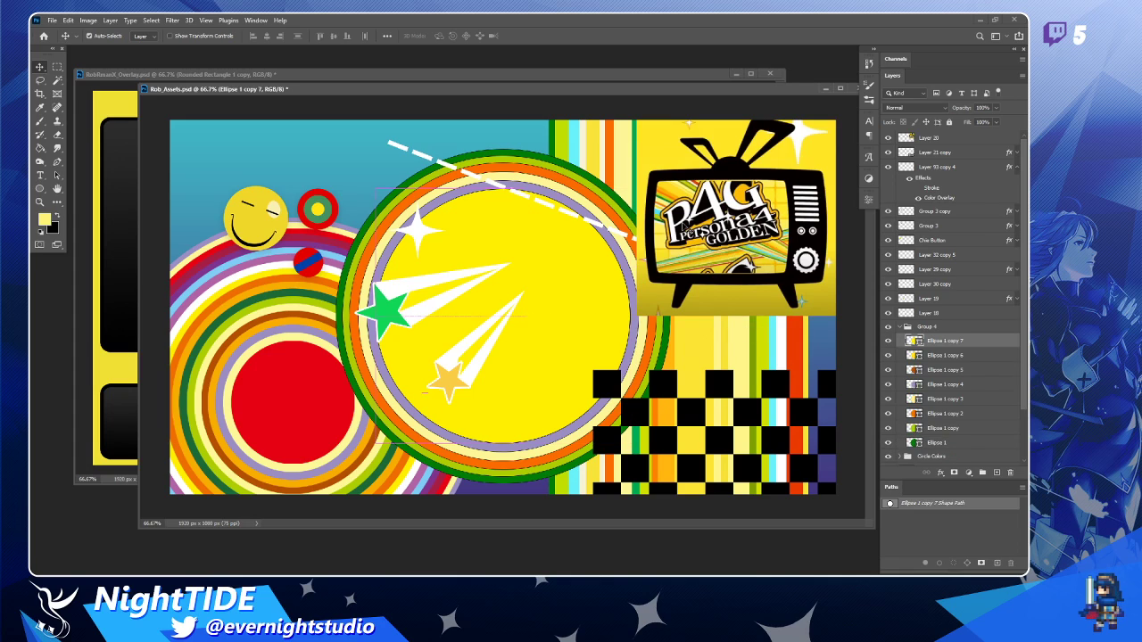
key(ctrl+t)
drag(630, 185, 622, 197)
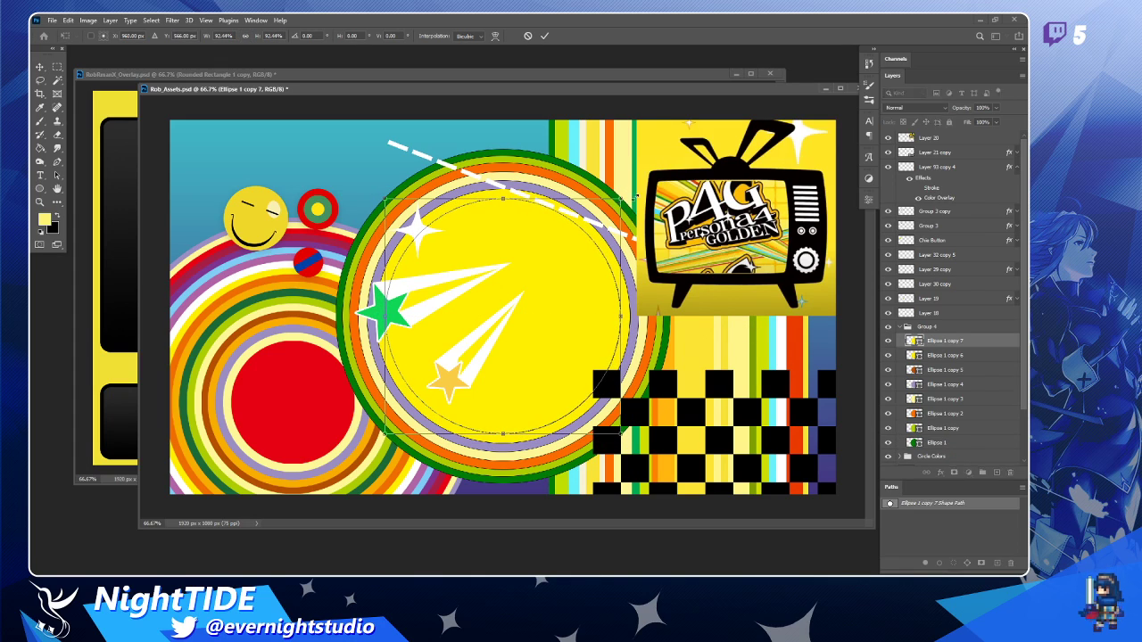
key(Return)
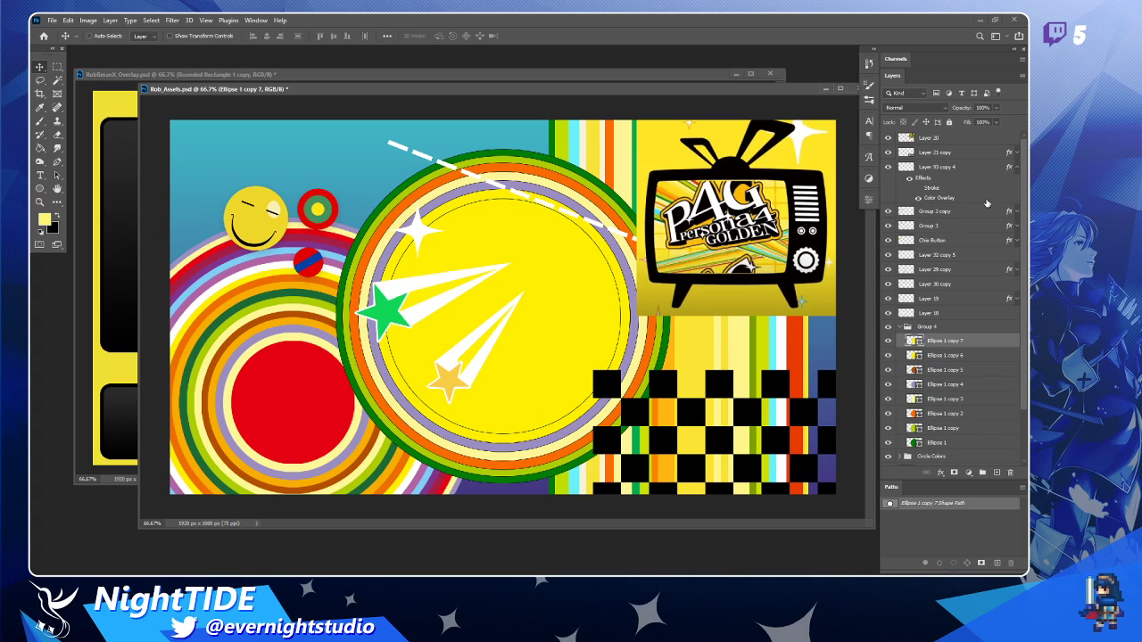
Set the innermost circle's fill to the red sampled from the centre of the multicoloured circle.
click(869, 203)
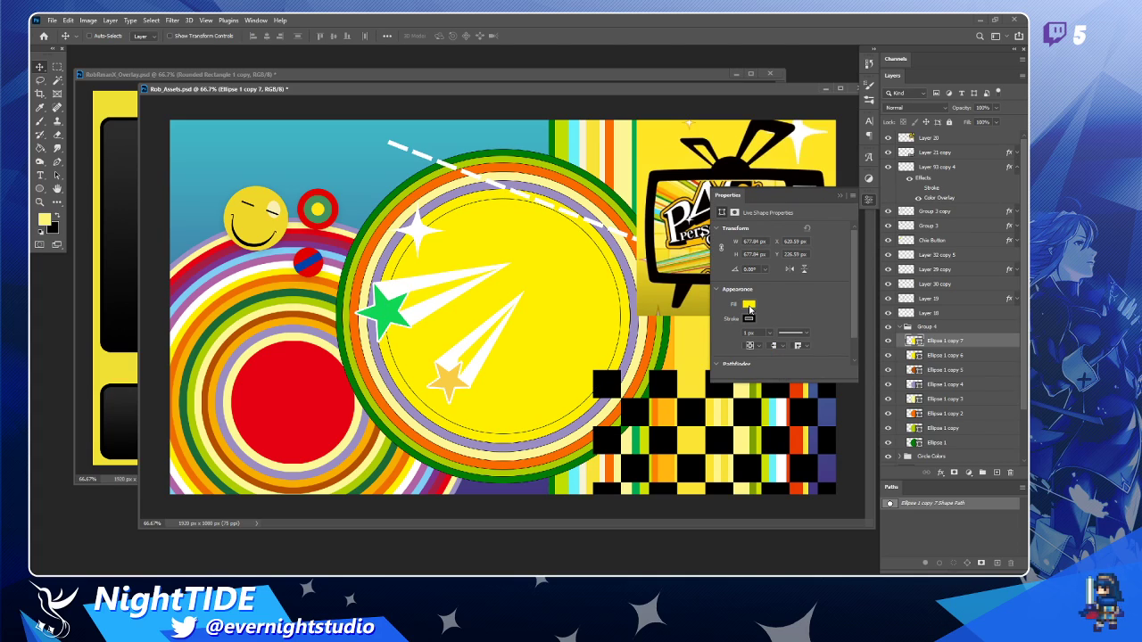
click(749, 304)
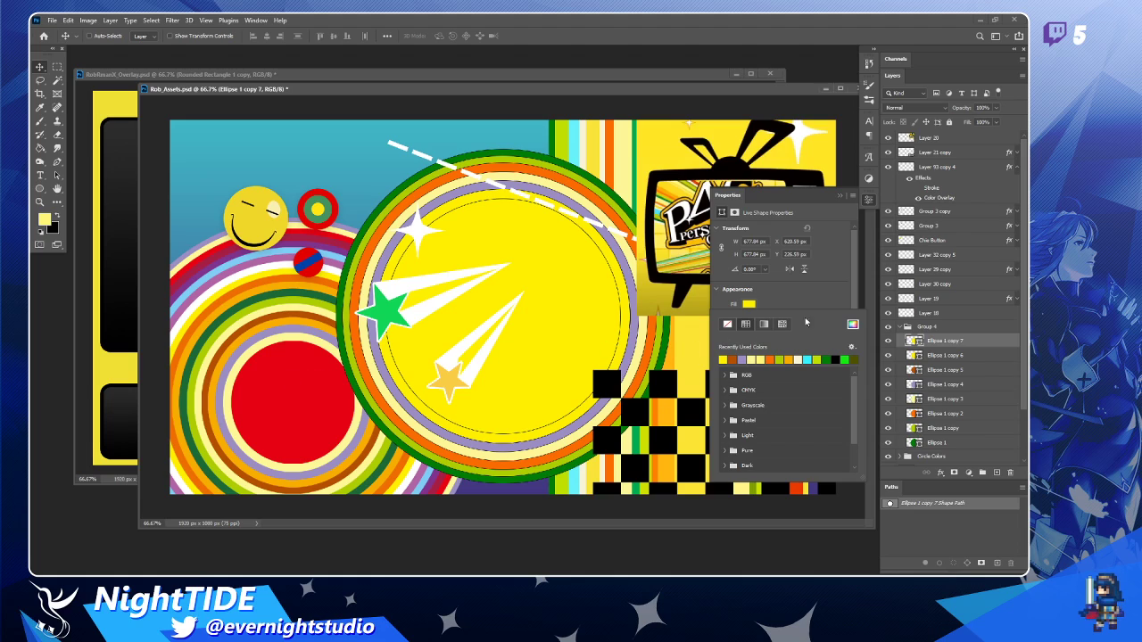
click(852, 324)
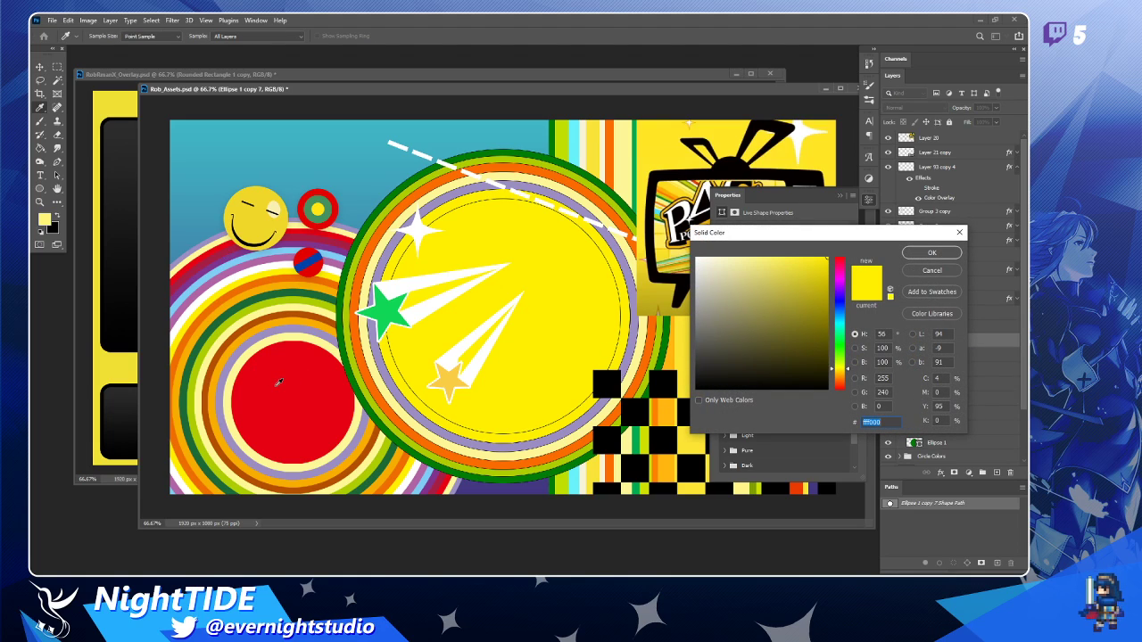
click(279, 381)
click(932, 252)
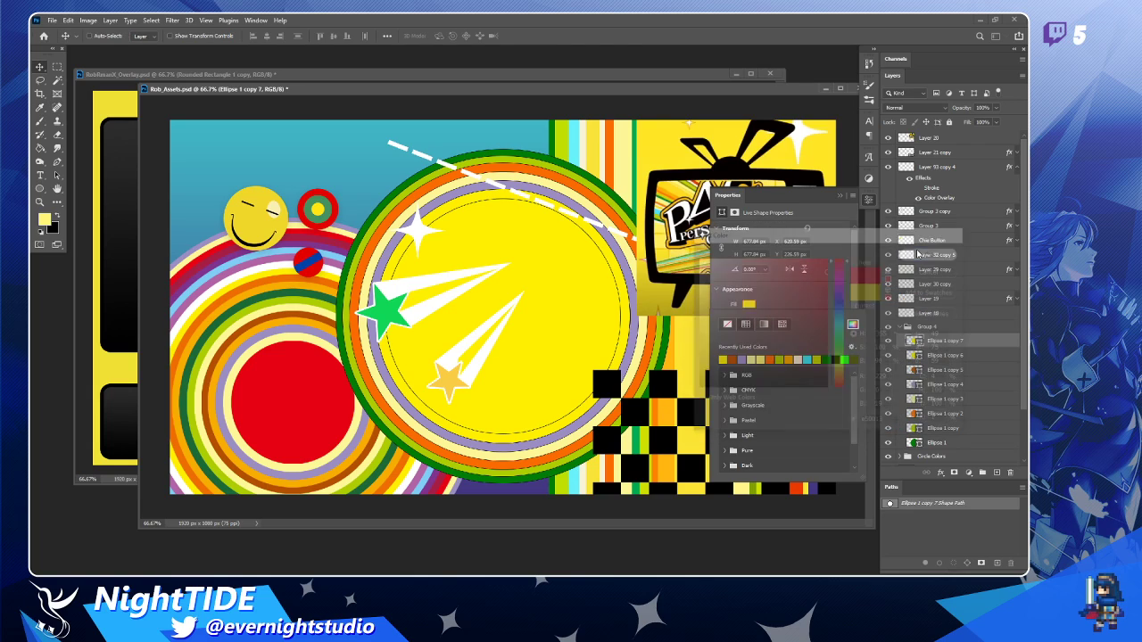
click(868, 203)
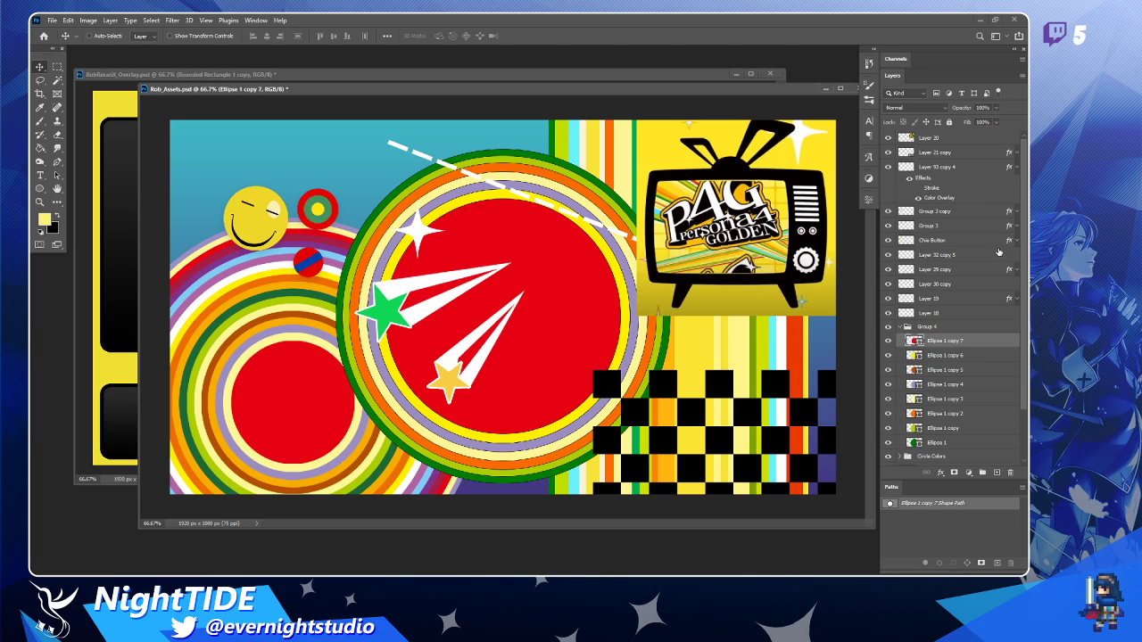
Collapse Group 4 and shift the whole group of recreated circles slightly up and to the right.
click(899, 328)
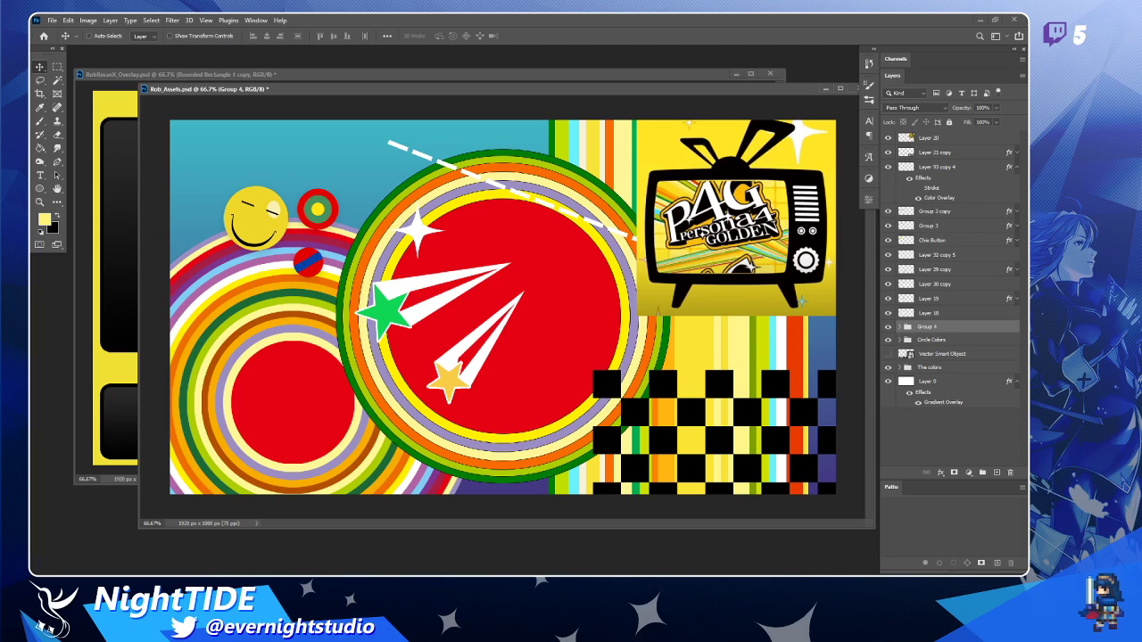
click(888, 328)
click(888, 328)
drag(551, 298, 555, 300)
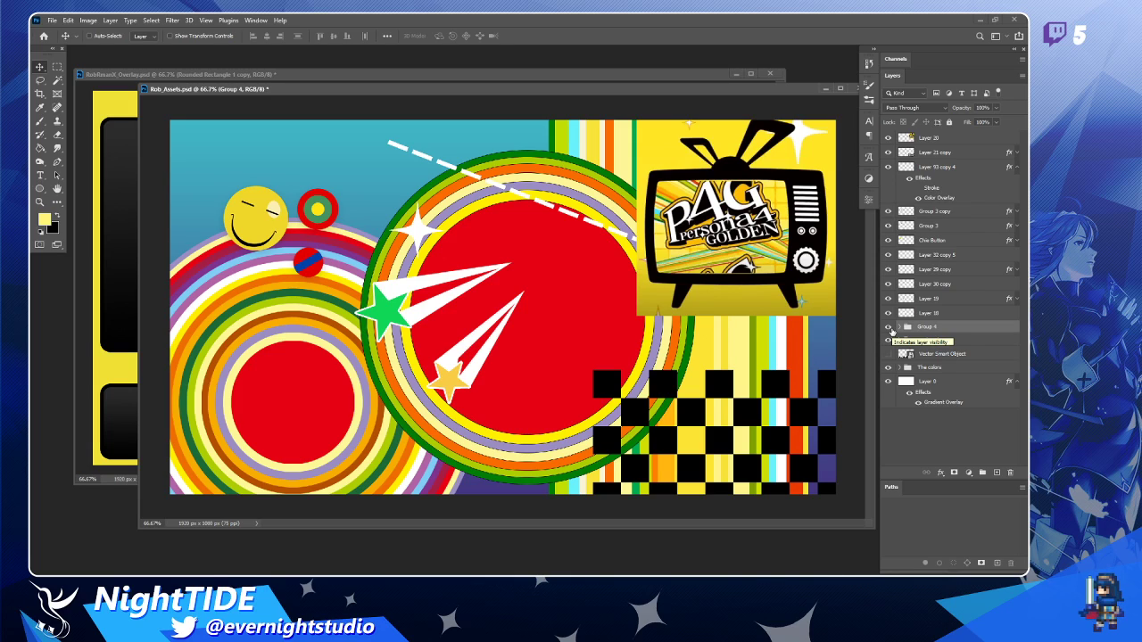
drag(573, 316, 544, 302)
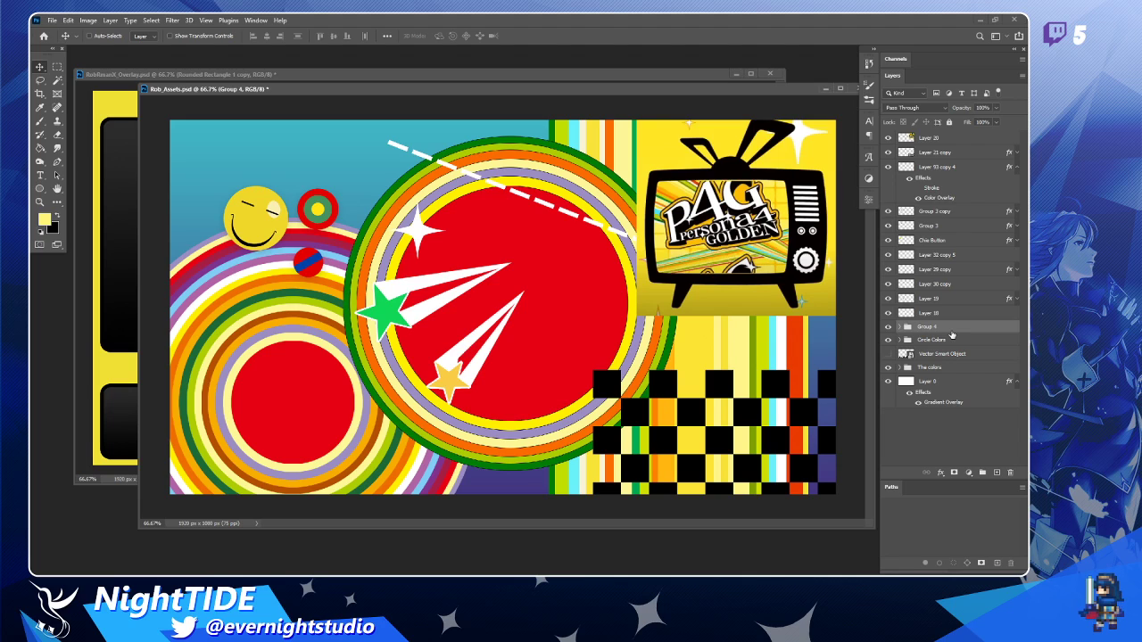
Toggle Group 4's visibility for comparison and leave the recreated circles hidden.
click(889, 328)
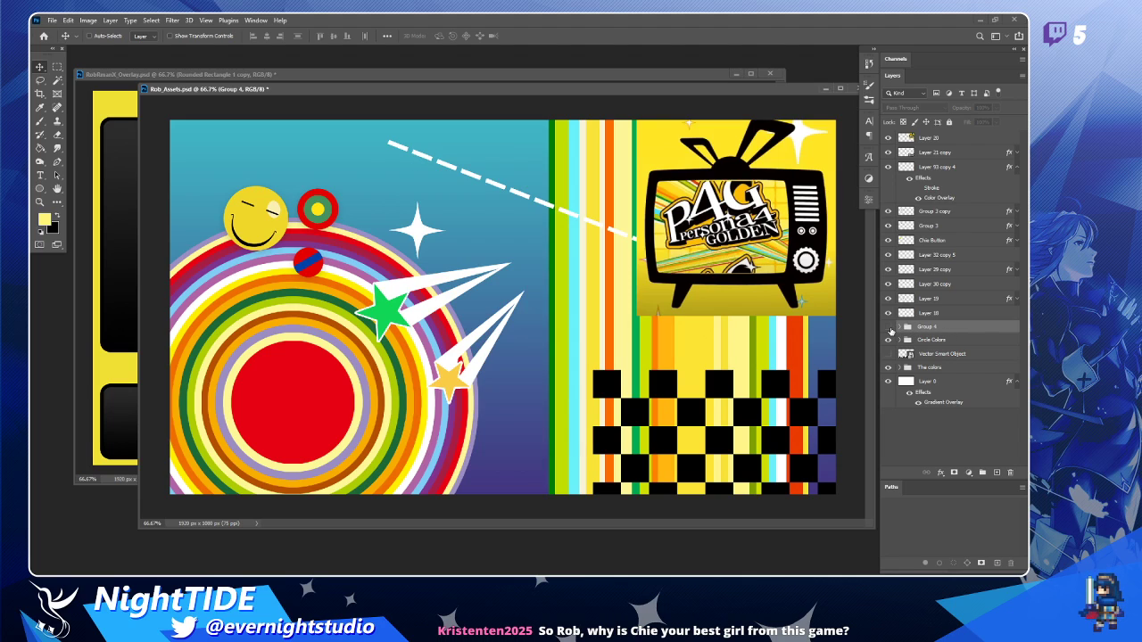
click(889, 328)
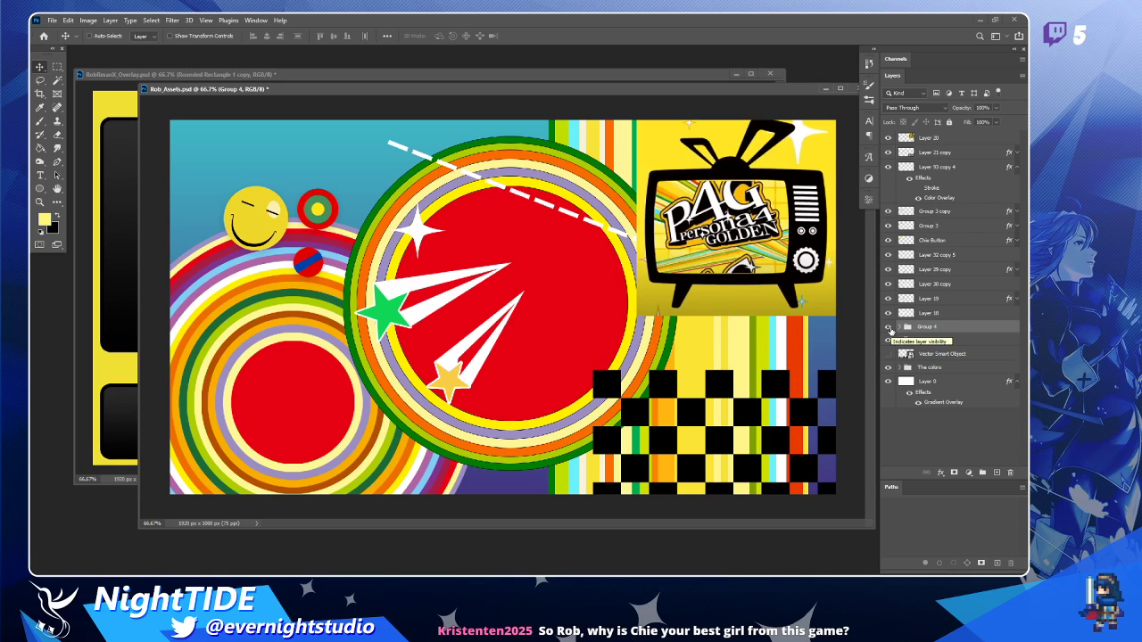
click(889, 328)
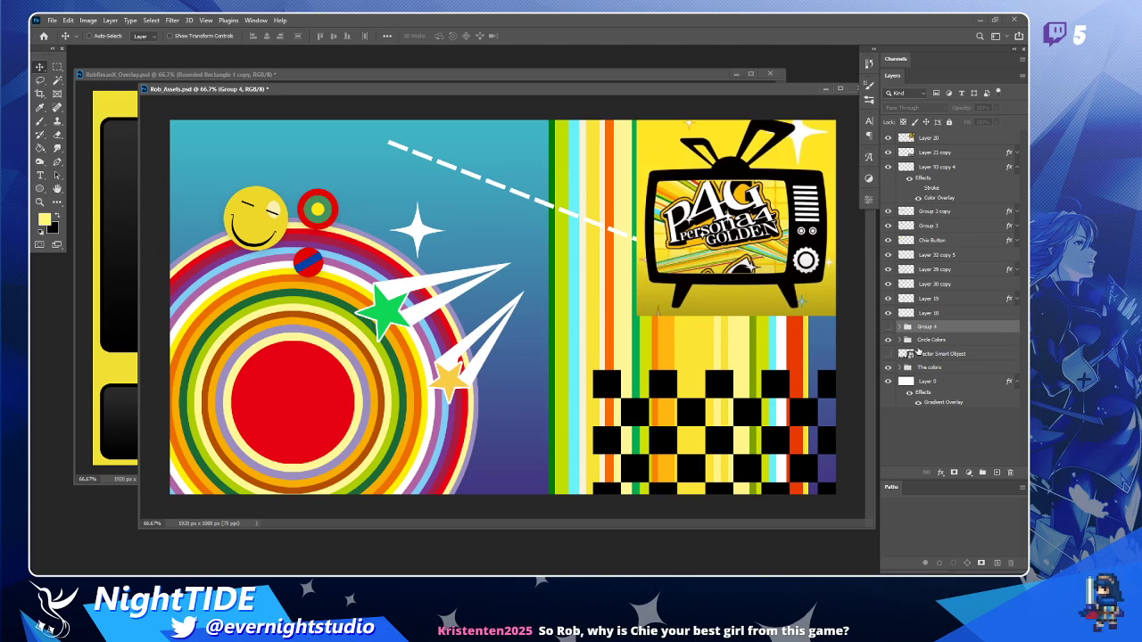
Examine what the Circle Colors group and the Vector Smart Object layer contribute by toggling their visibility.
click(887, 340)
click(888, 340)
click(933, 341)
drag(409, 93, 434, 112)
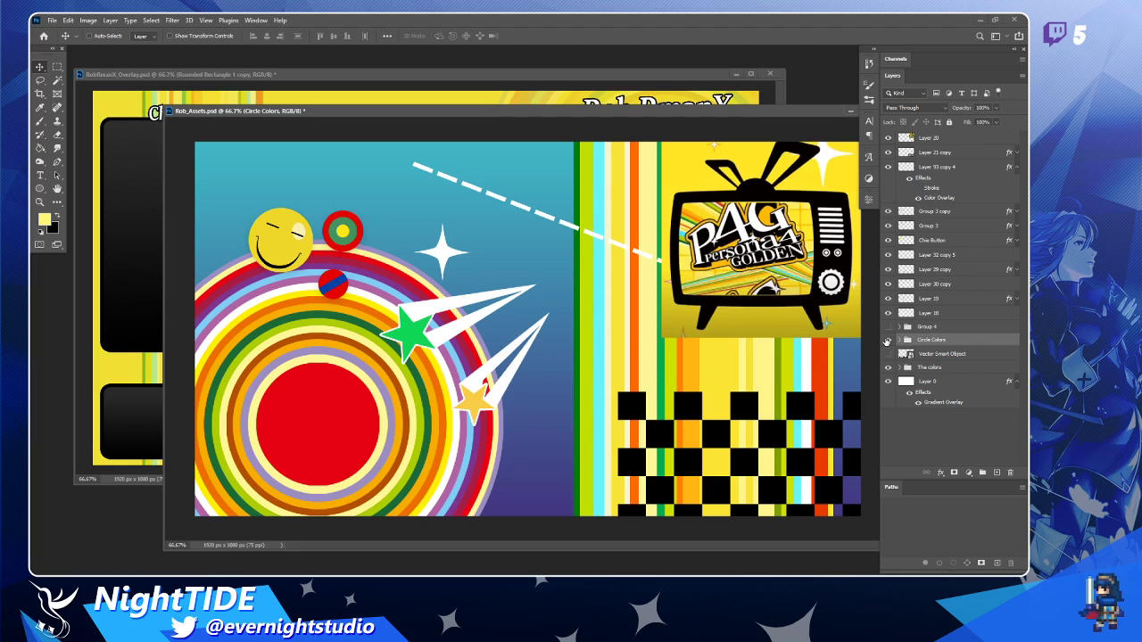
click(888, 341)
click(888, 341)
click(887, 354)
click(888, 355)
click(888, 340)
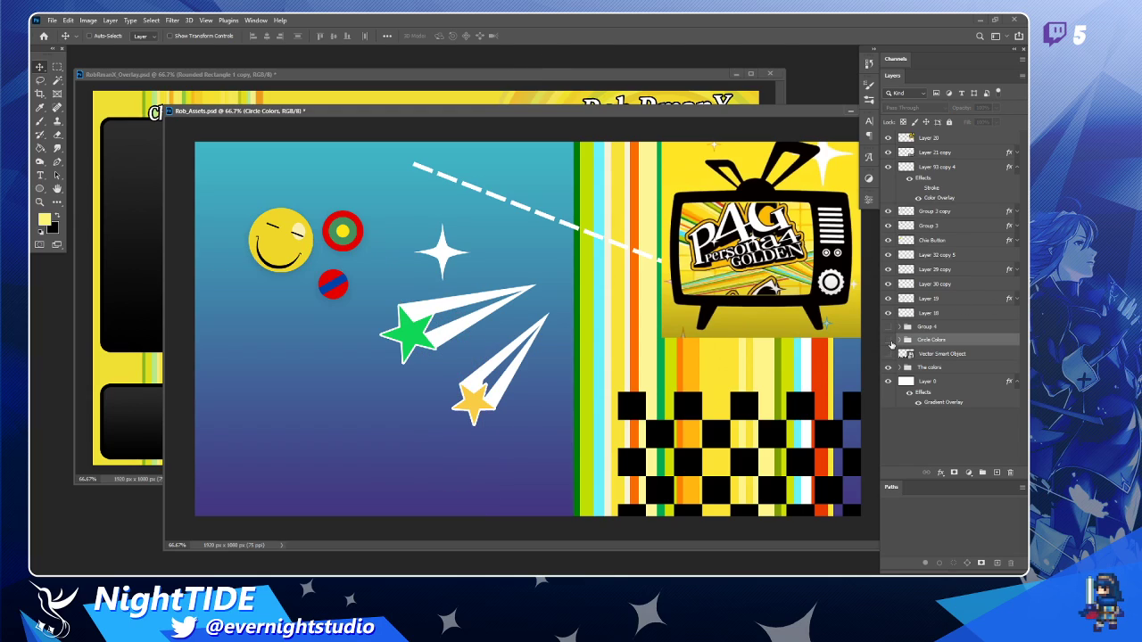
click(887, 340)
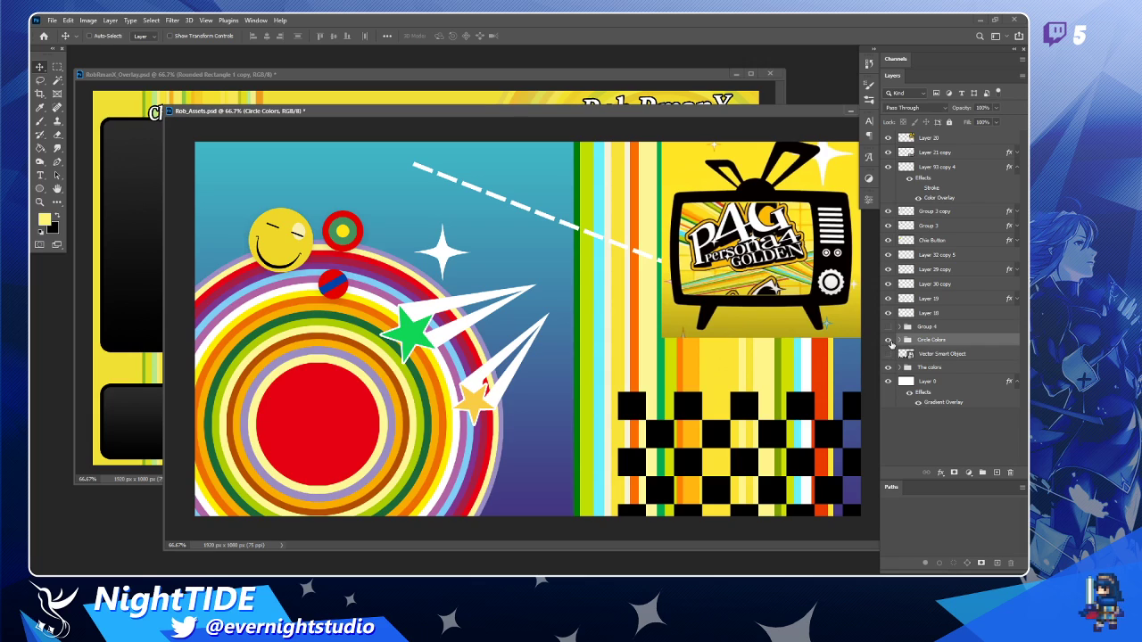
Switch to the overlay document and delete the hidden Rounded Rectangle 3 layer.
drag(396, 111, 423, 125)
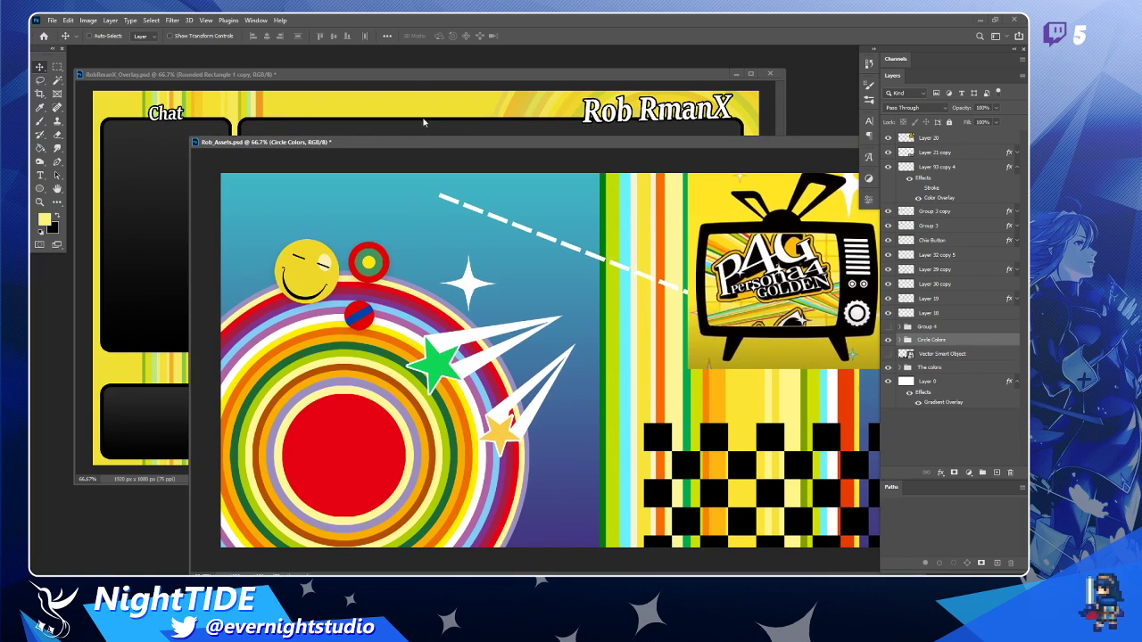
click(514, 126)
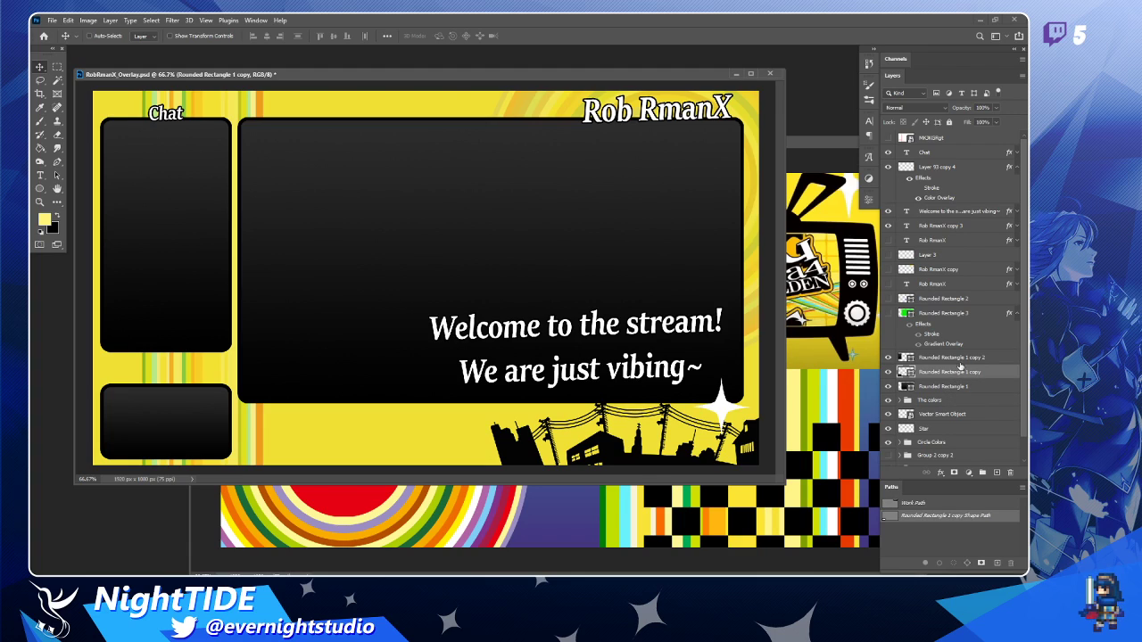
scroll(960, 370, down, 1)
click(889, 291)
click(889, 291)
click(931, 291)
key(Delete)
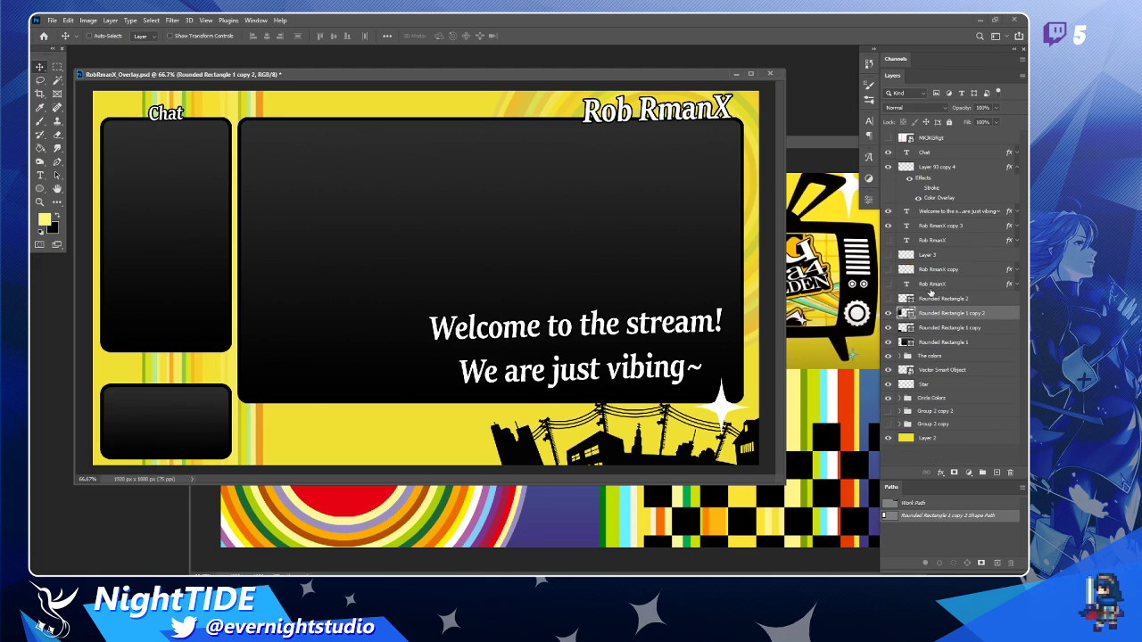
Check the hidden Rounded Rectangle 2 and name text layers, and show Layer 3 and the yellow-outlined copy of the name title.
click(888, 301)
click(889, 301)
click(889, 284)
click(889, 284)
click(936, 284)
click(888, 270)
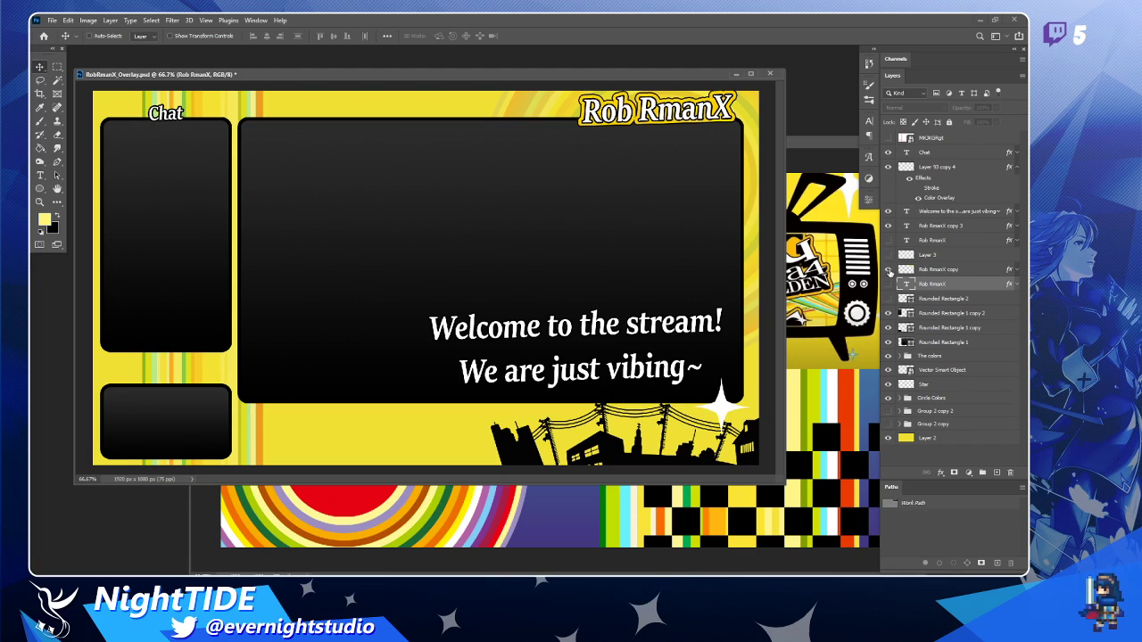
click(889, 269)
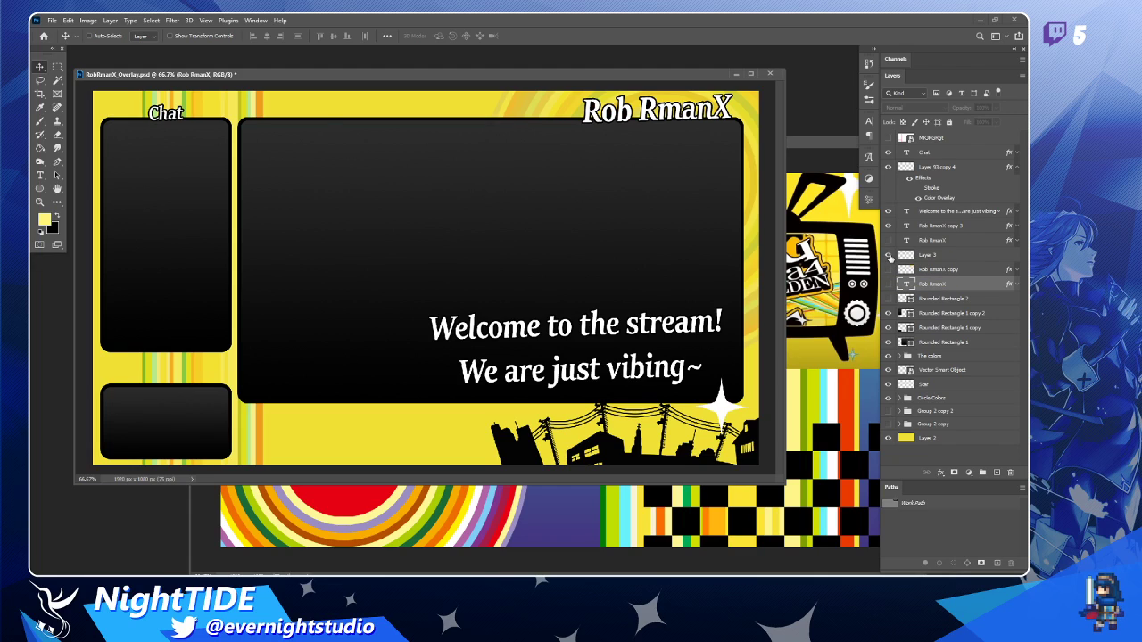
click(888, 269)
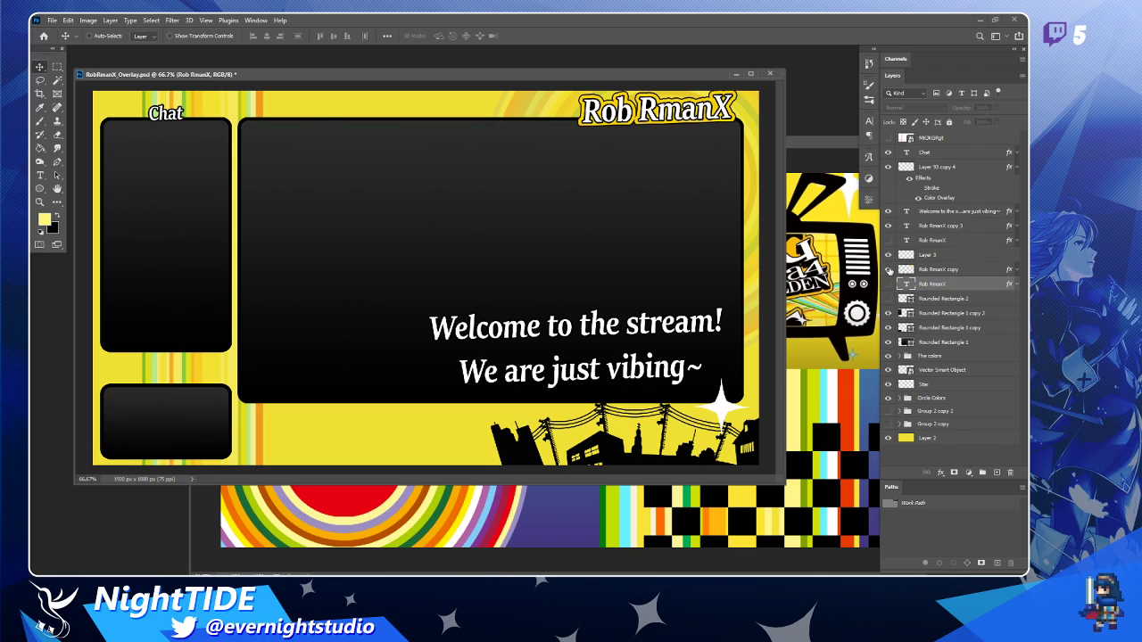
Show the hidden name text layer above Layer 3 and inspect the outlined name title at 200%.
click(39, 203)
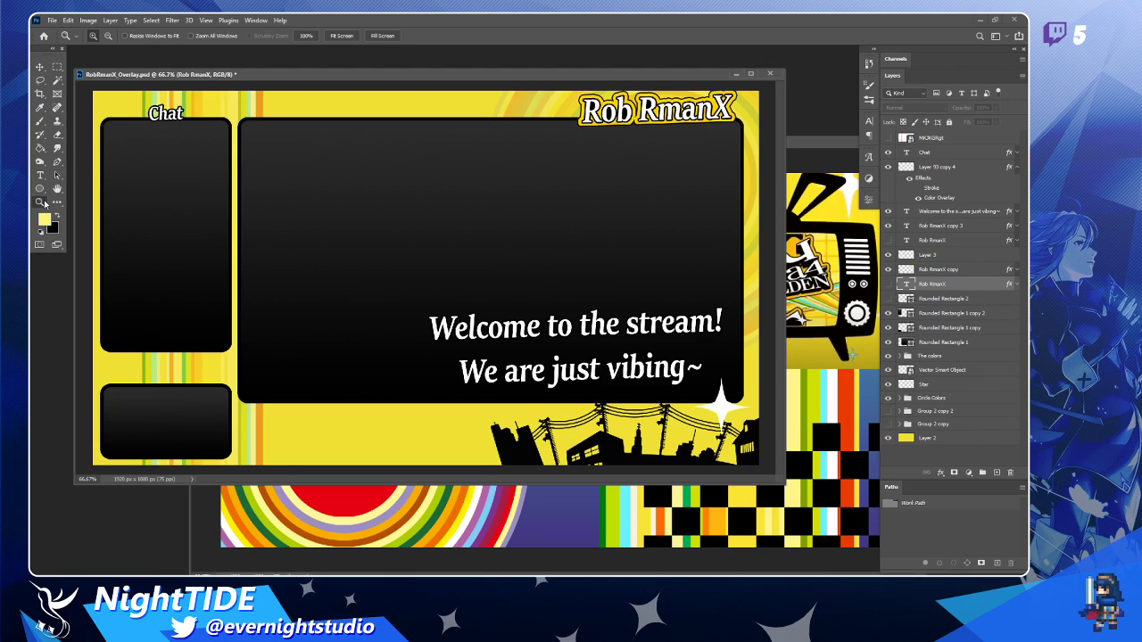
click(713, 102)
click(708, 100)
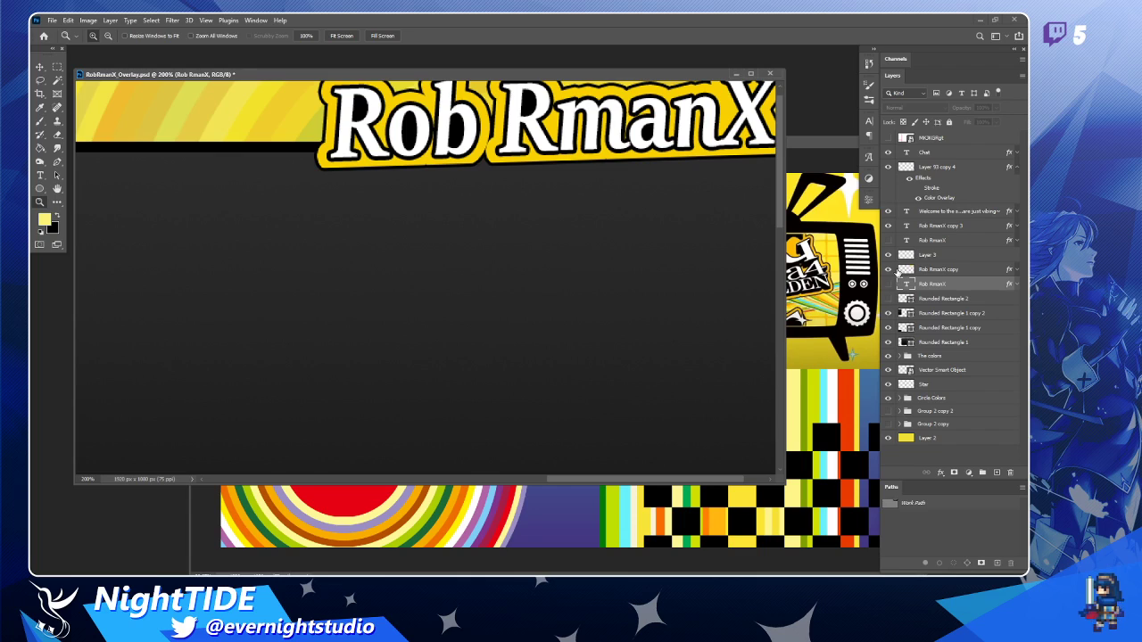
click(888, 268)
click(888, 269)
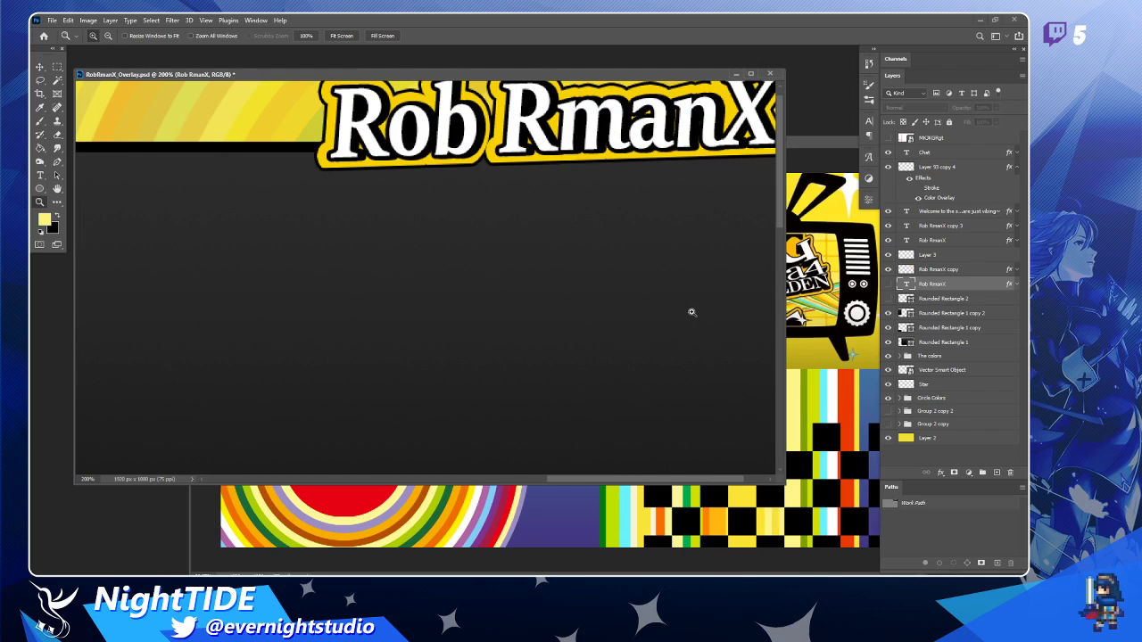
scroll(691, 312, up, 2)
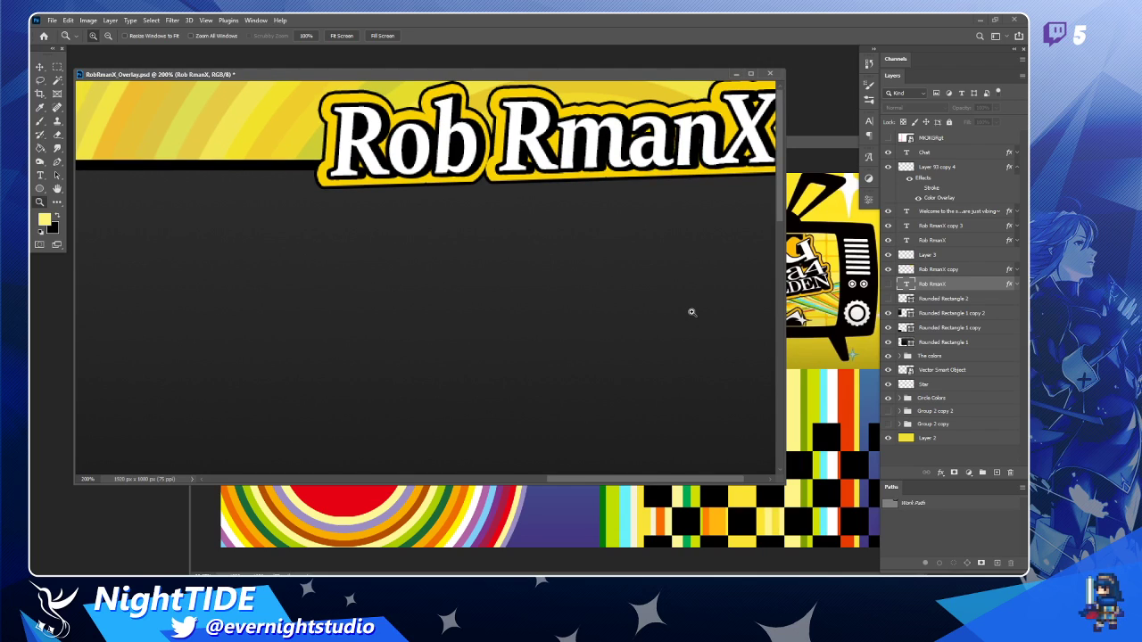
scroll(679, 214, right, 3)
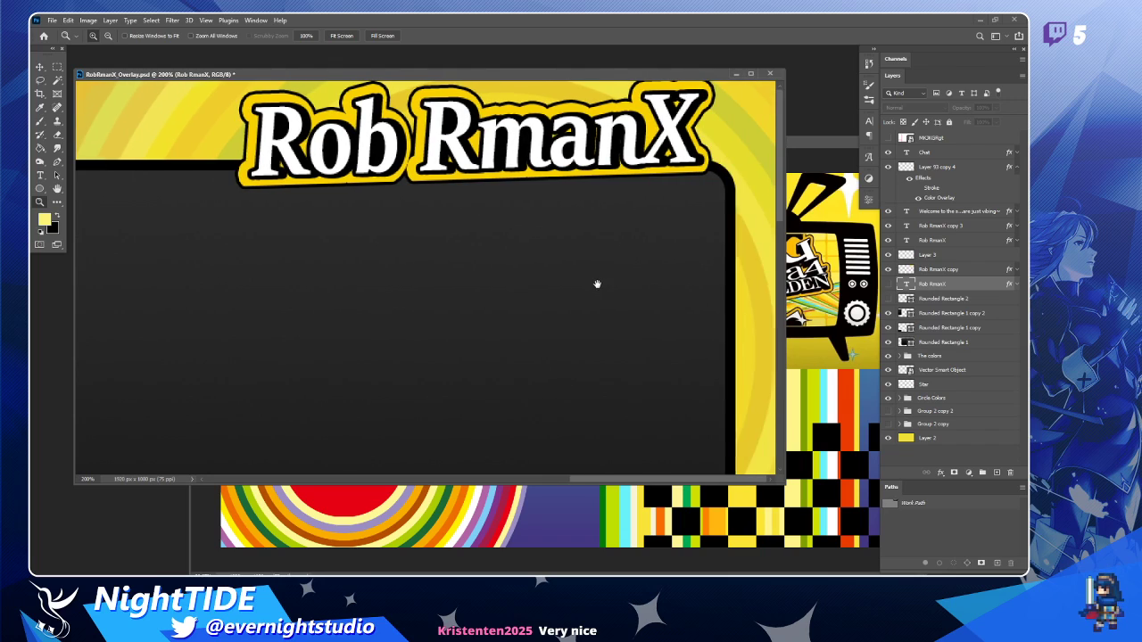
Compare the title with and without its yellow-outlined copy, and show and select the name text layer directly beneath that copy.
click(39, 66)
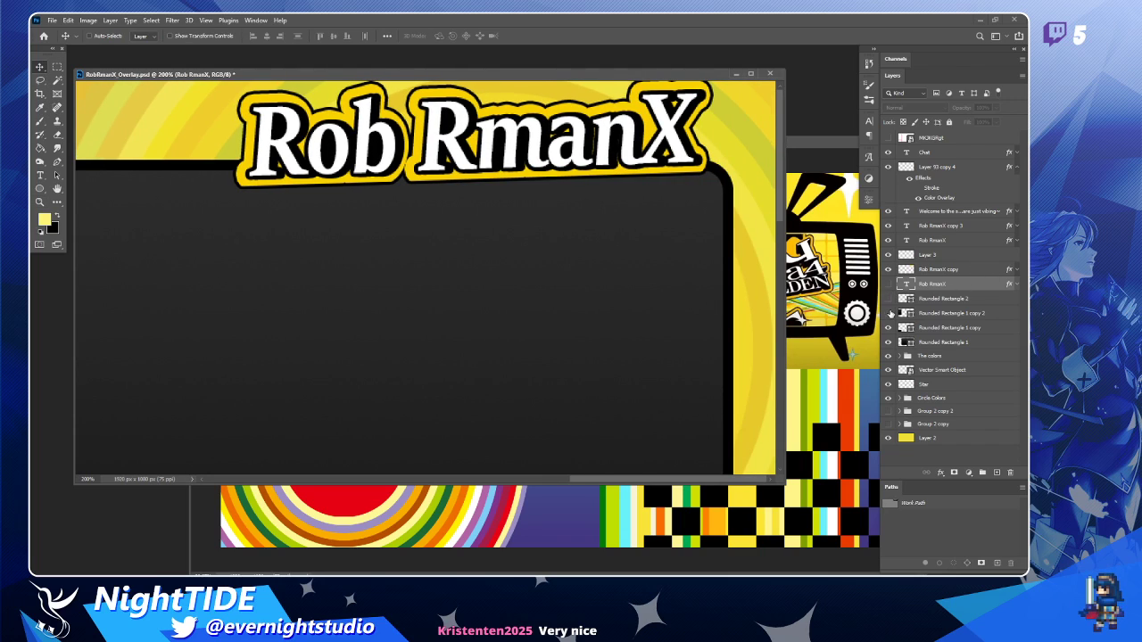
click(888, 271)
click(888, 271)
click(919, 274)
click(890, 270)
click(889, 270)
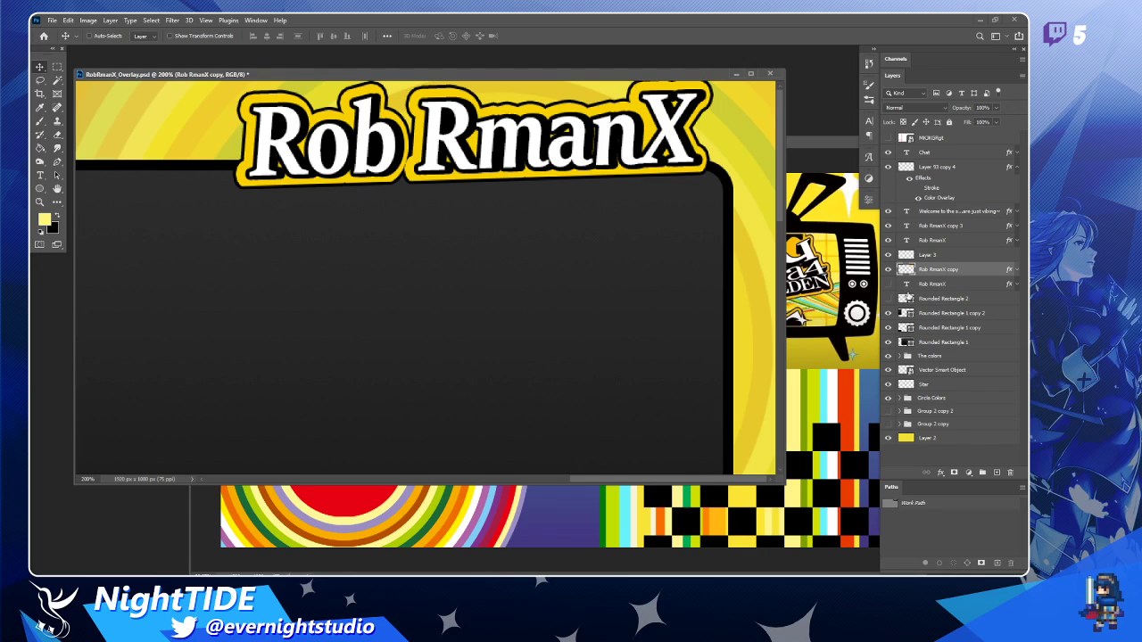
click(889, 282)
click(949, 285)
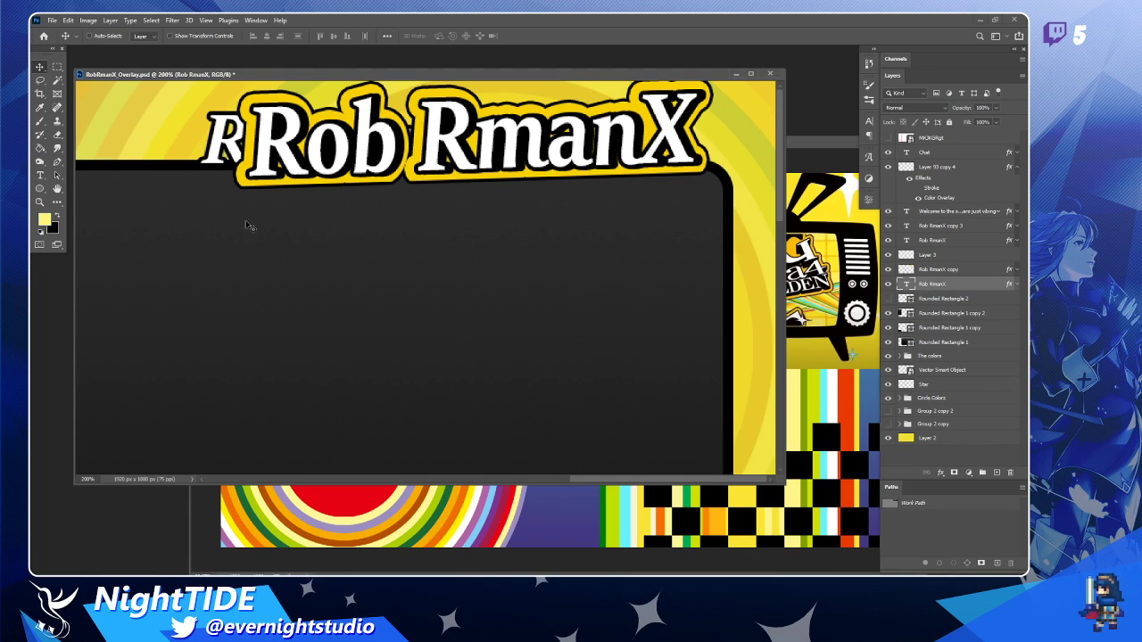
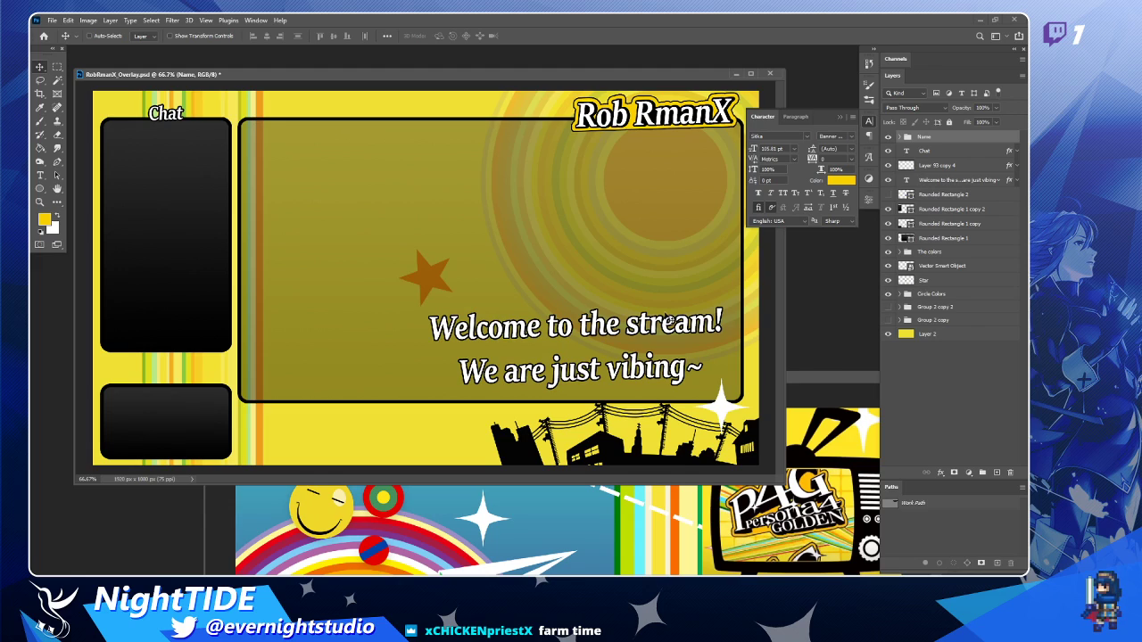
Move the orange star out of the main frame into the yellow strip below it, near the skyline.
click(923, 282)
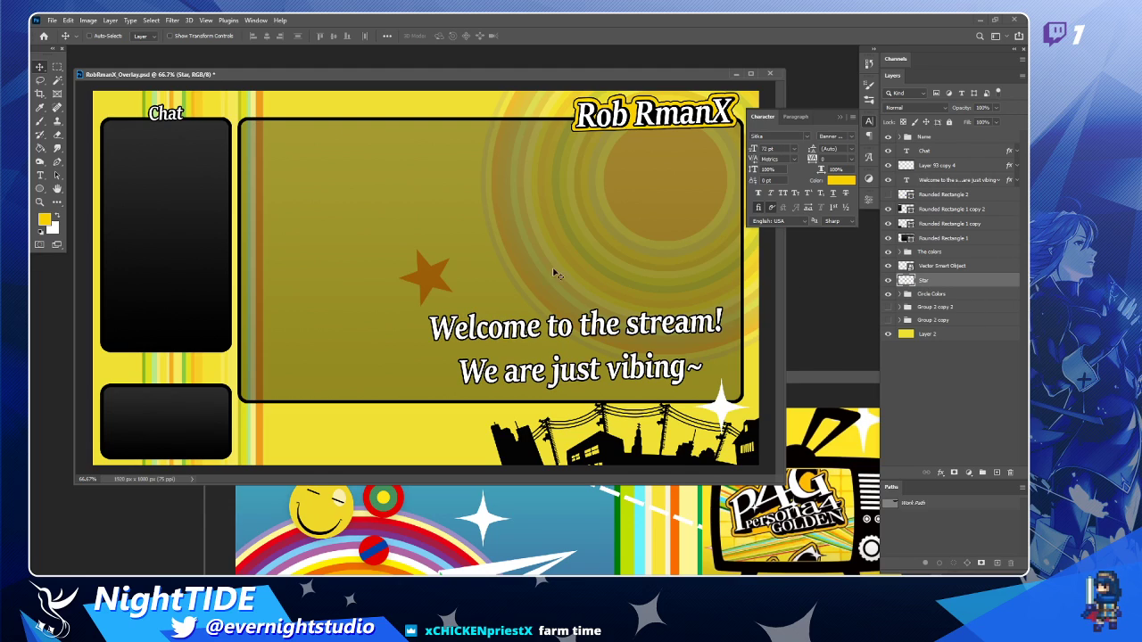
drag(489, 277, 432, 439)
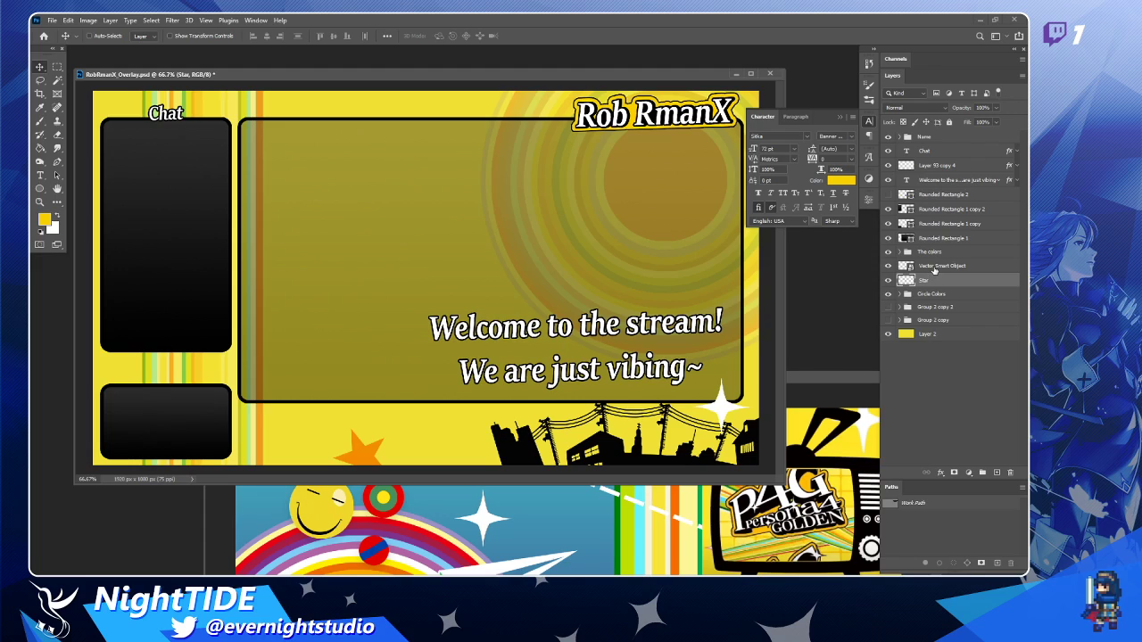
Show the blue Rounded Rectangle 2 and move it below the main frame, between the small black panel and the star.
click(888, 194)
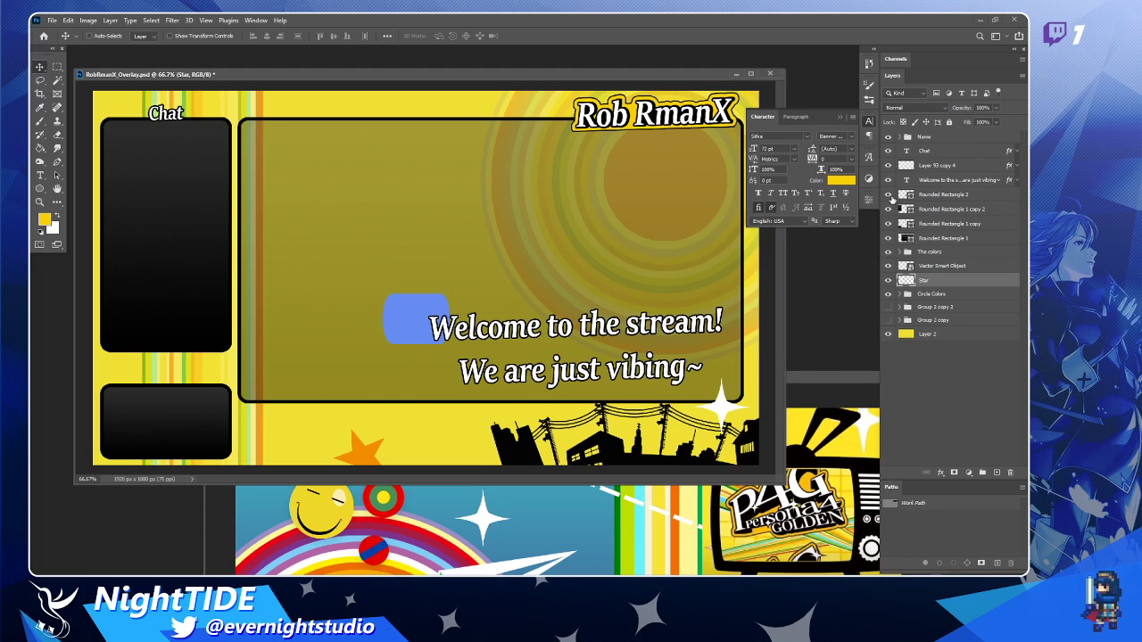
click(948, 196)
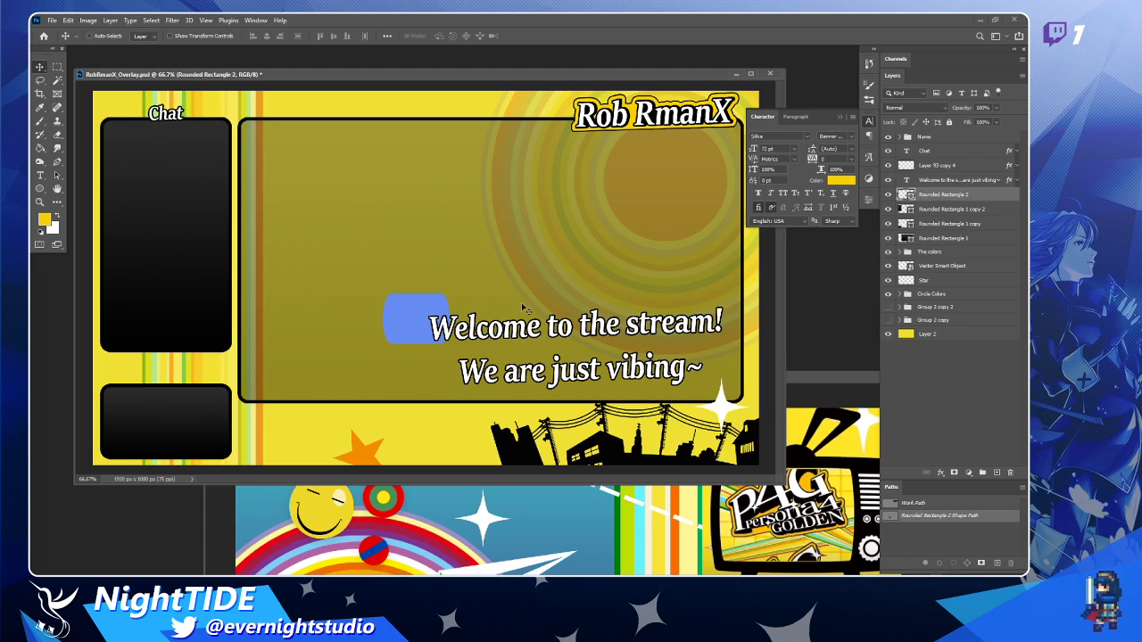
drag(413, 330, 354, 273)
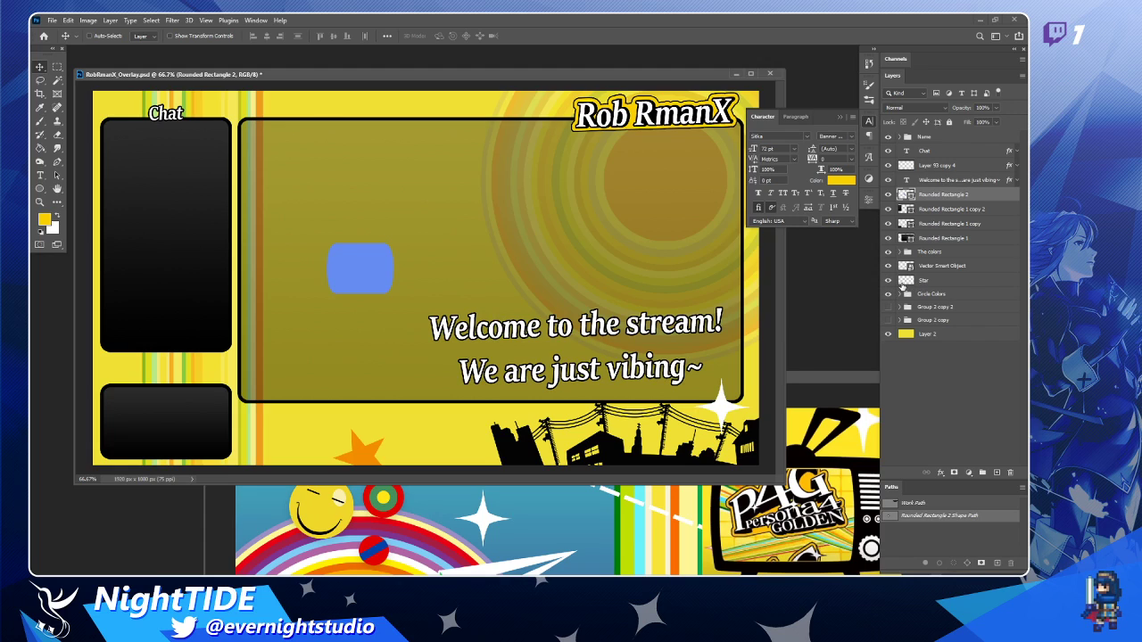
drag(370, 277, 304, 435)
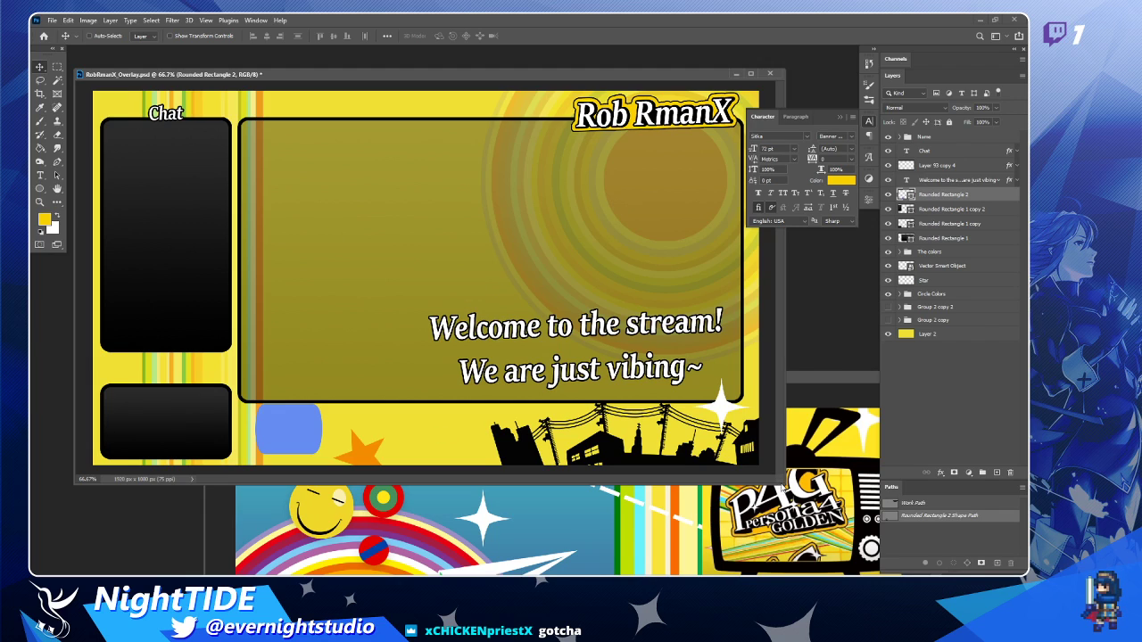
Move the blue Rounded Rectangle 2 from the bottom strip into the main frame, just beneath the Rob RmanX title.
drag(778, 480, 817, 508)
click(870, 121)
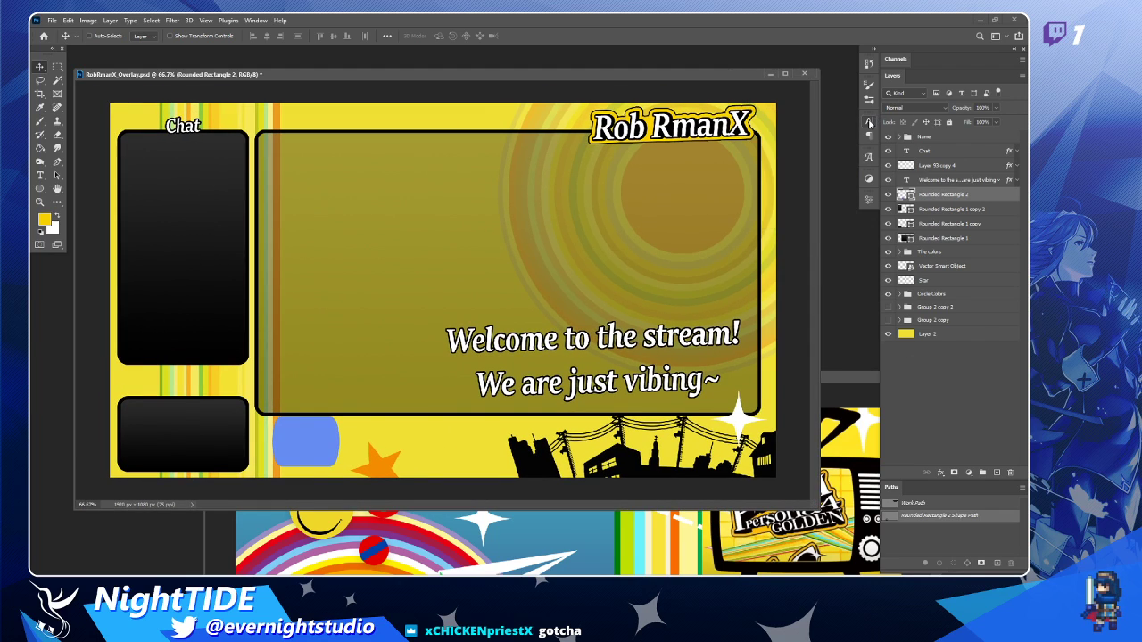
click(888, 194)
click(889, 194)
drag(320, 451, 359, 209)
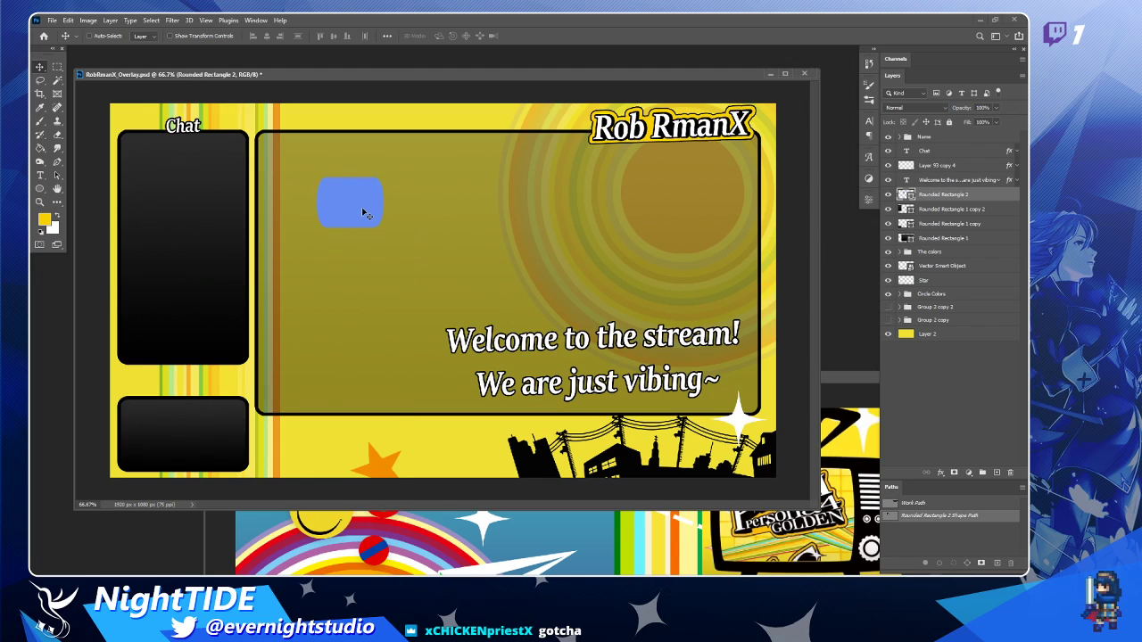
drag(365, 214, 724, 189)
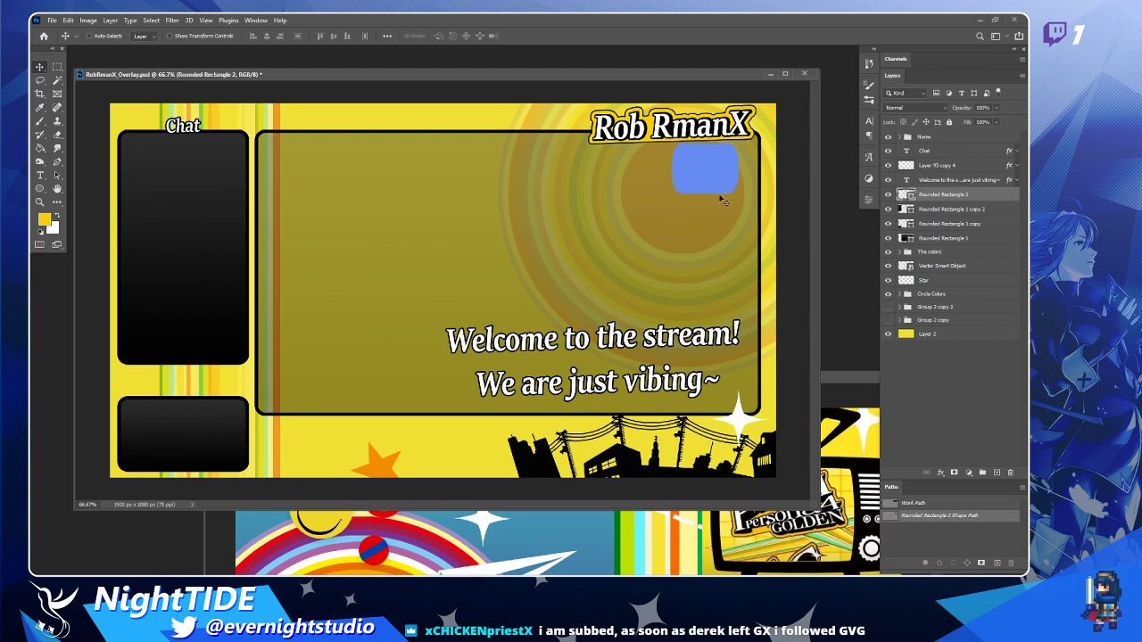
click(839, 402)
drag(817, 460, 705, 456)
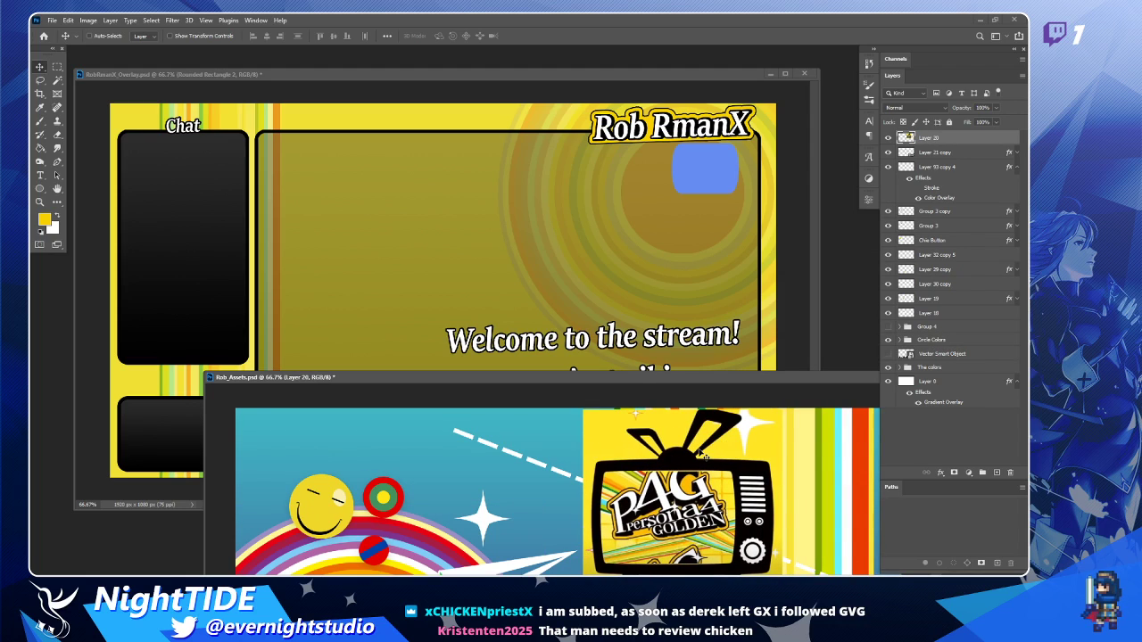
key(ctrl+z)
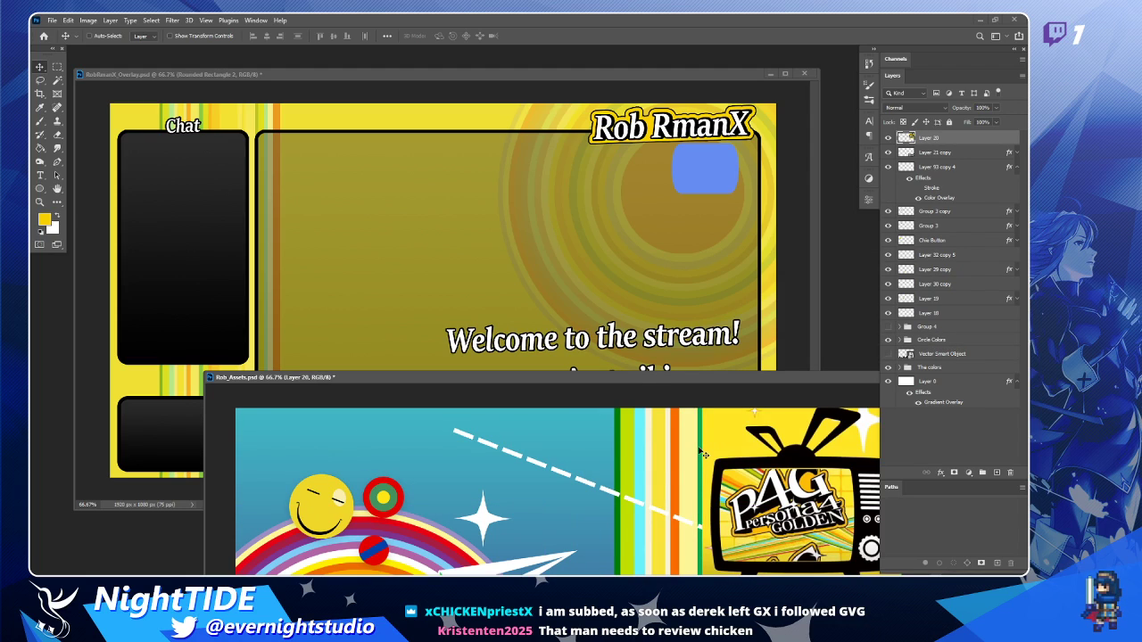
click(713, 197)
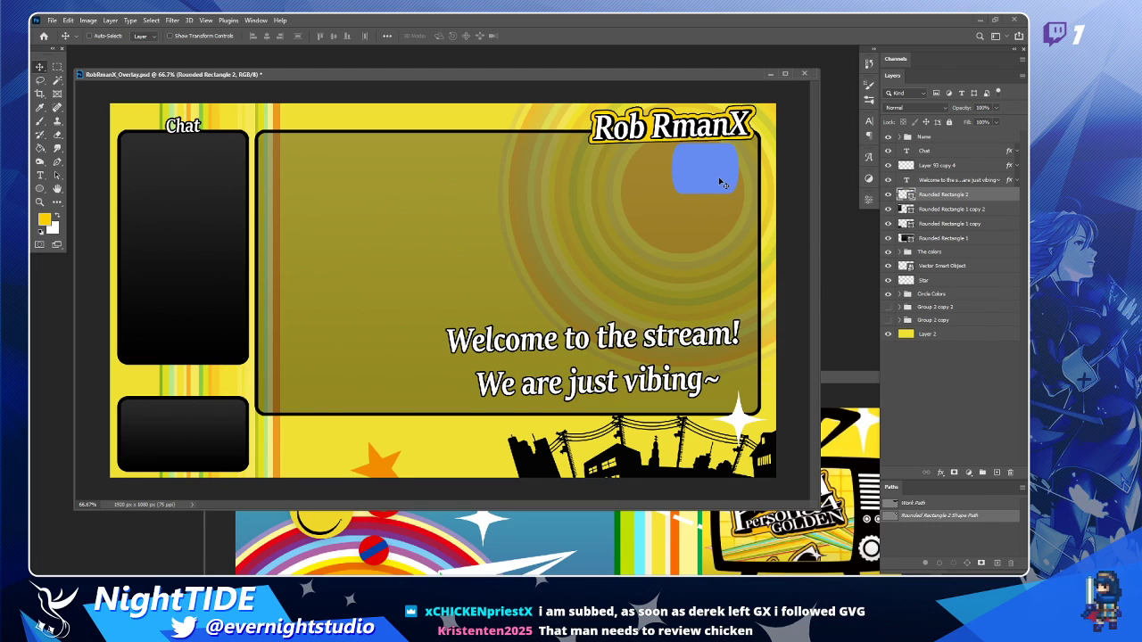
Bring Rounded Rectangle 2 to the top of the layer stack and place it in the upper-left area of the main frame.
drag(717, 180, 177, 145)
drag(982, 195, 977, 139)
drag(311, 145, 353, 220)
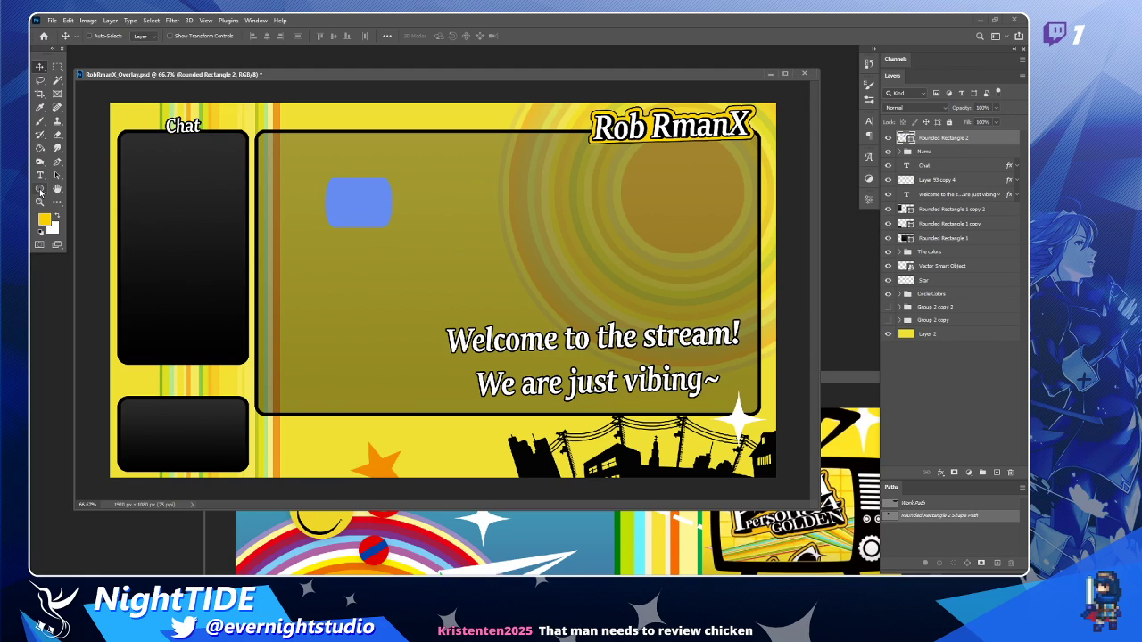
Draw a second blue rounded rectangle, about 200 by 143 px, beside the first one and view both at 200%.
click(40, 189)
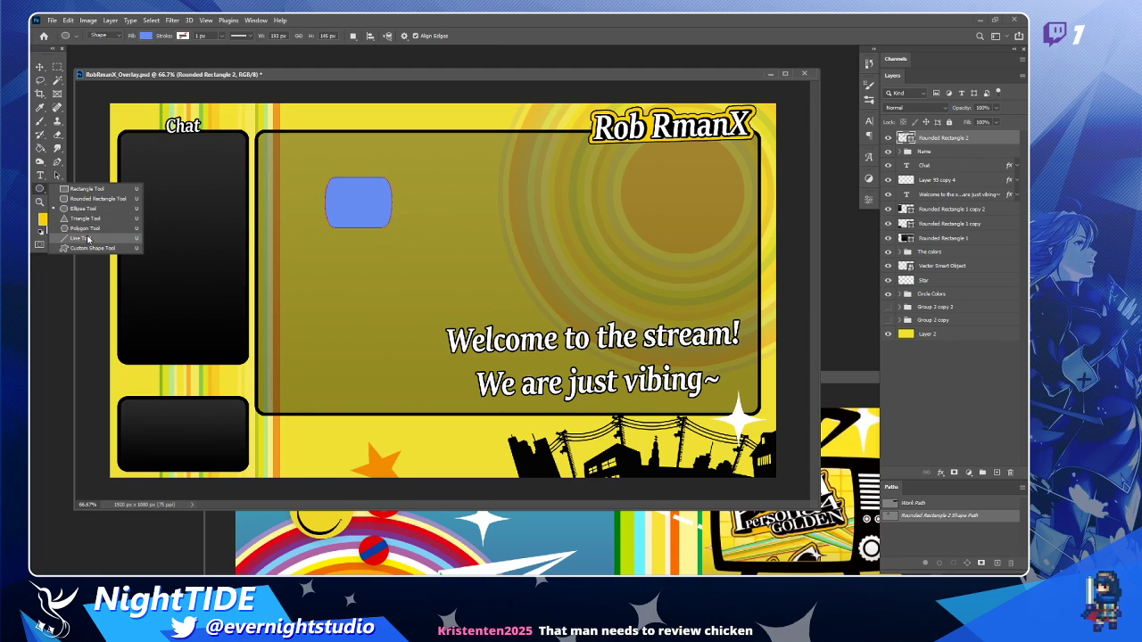
click(93, 199)
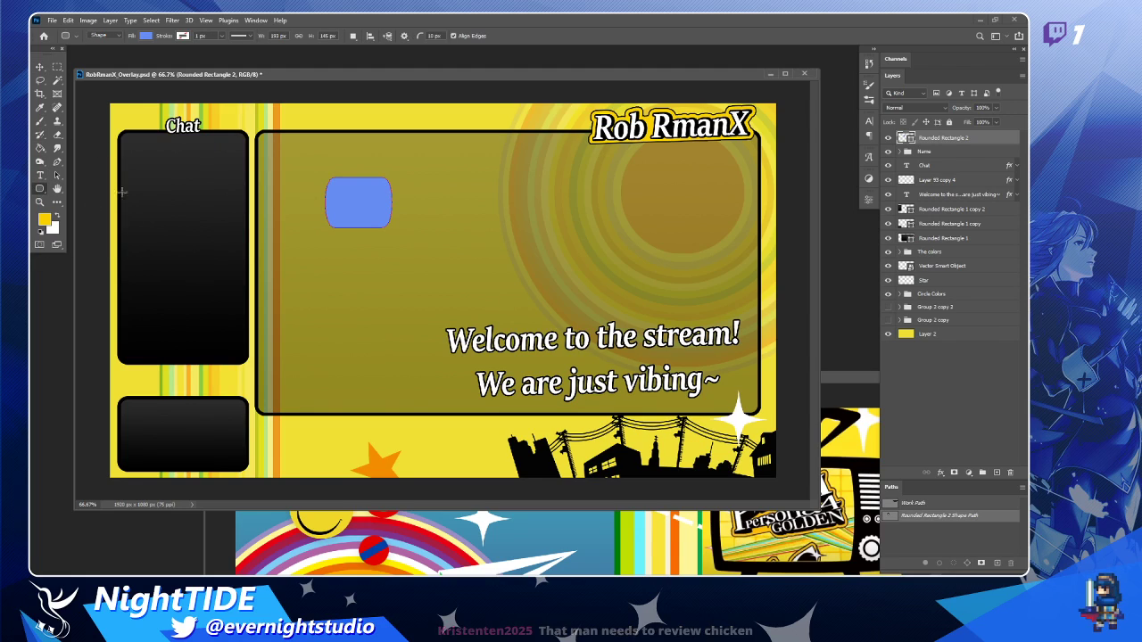
click(433, 189)
key(BackSpace)
click(557, 260)
click(535, 234)
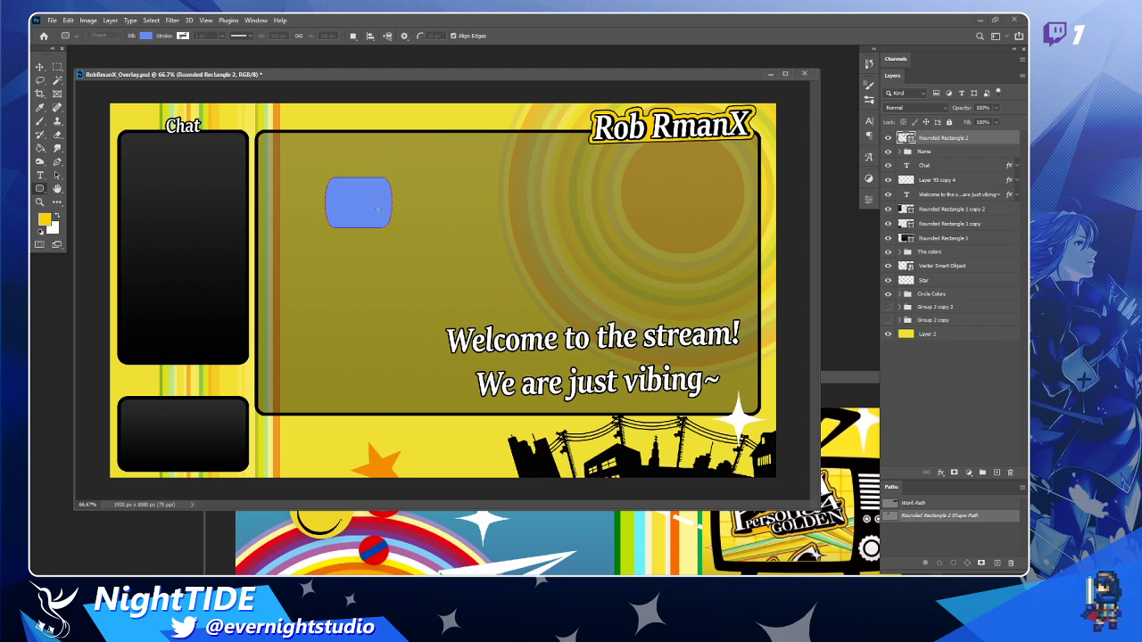
drag(413, 187, 478, 230)
key(z)
click(414, 190)
click(414, 190)
key(v)
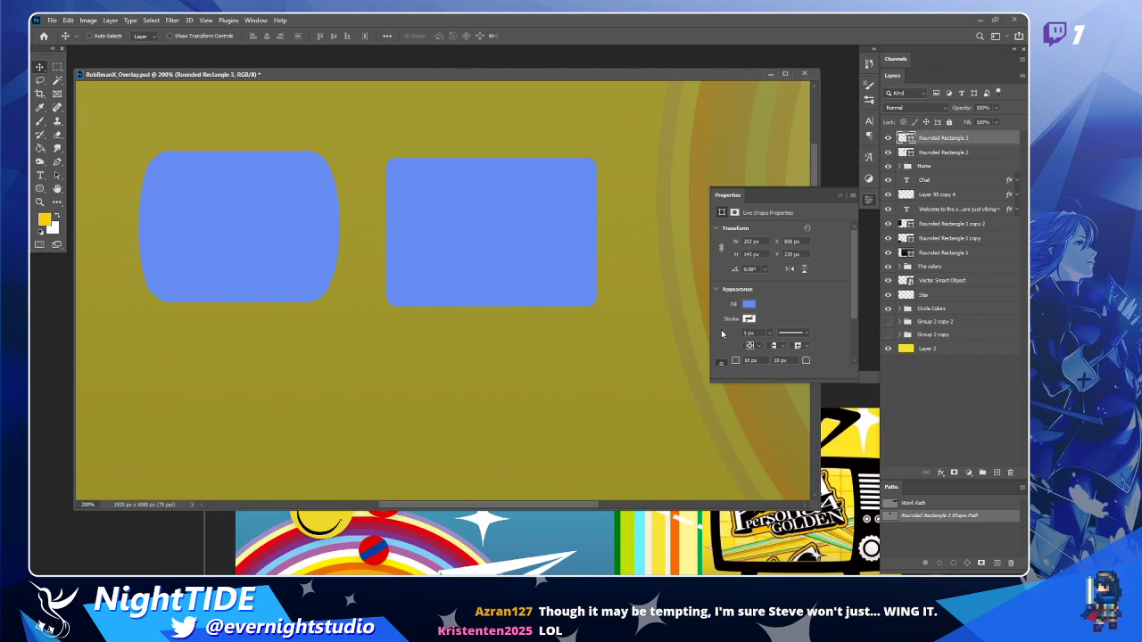
Set all four corner radii of the new rounded rectangle to 24 px.
scroll(728, 333, down, 2)
drag(735, 341, 747, 339)
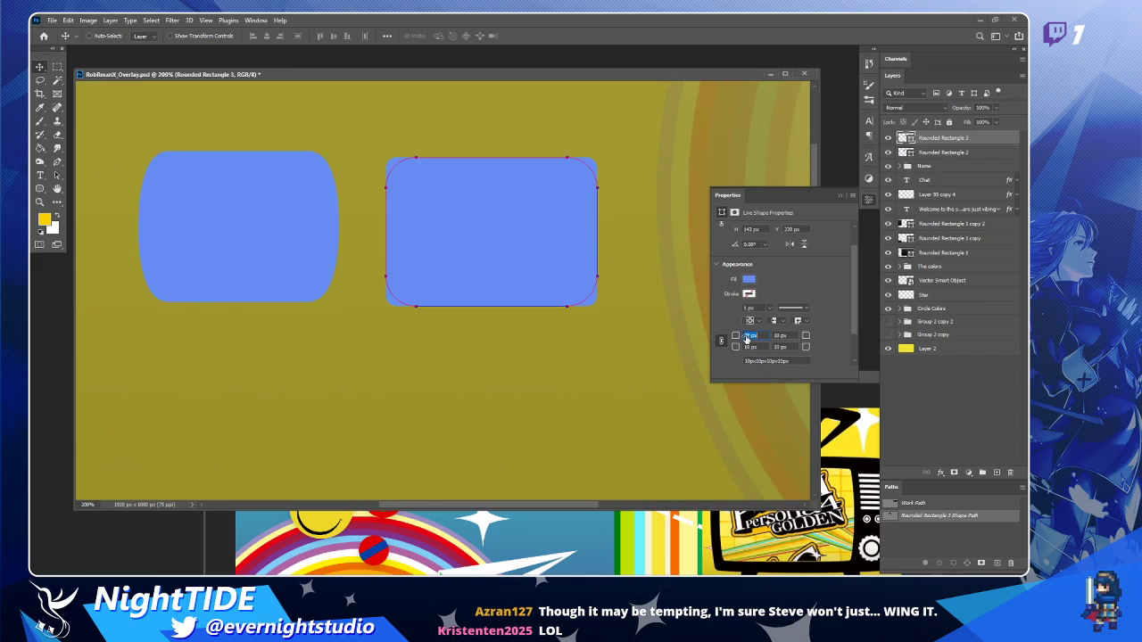
text(24)
key(Return)
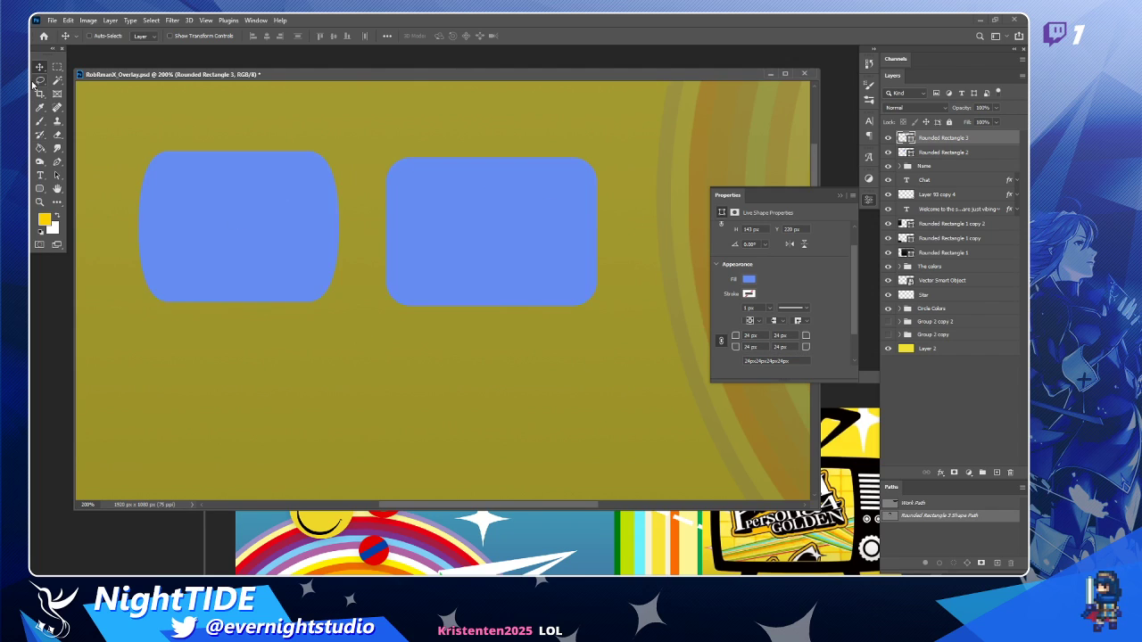
Add an anchor point midway along the new rectangle's right edge and pull it slightly outward to bulge that side.
drag(166, 76, 166, 68)
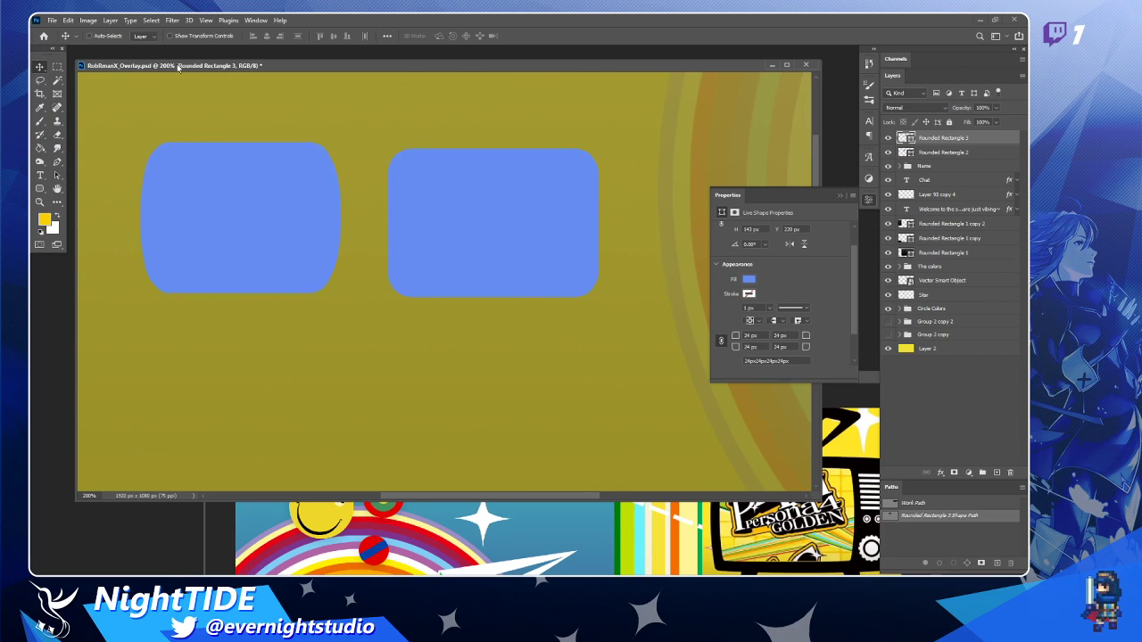
key(p)
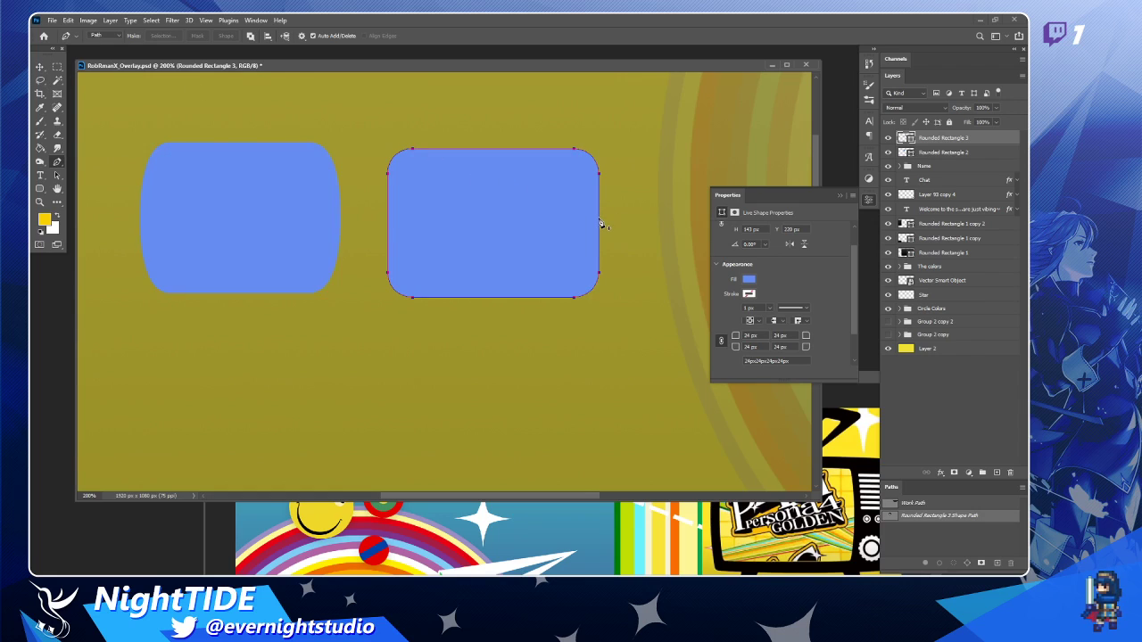
click(600, 221)
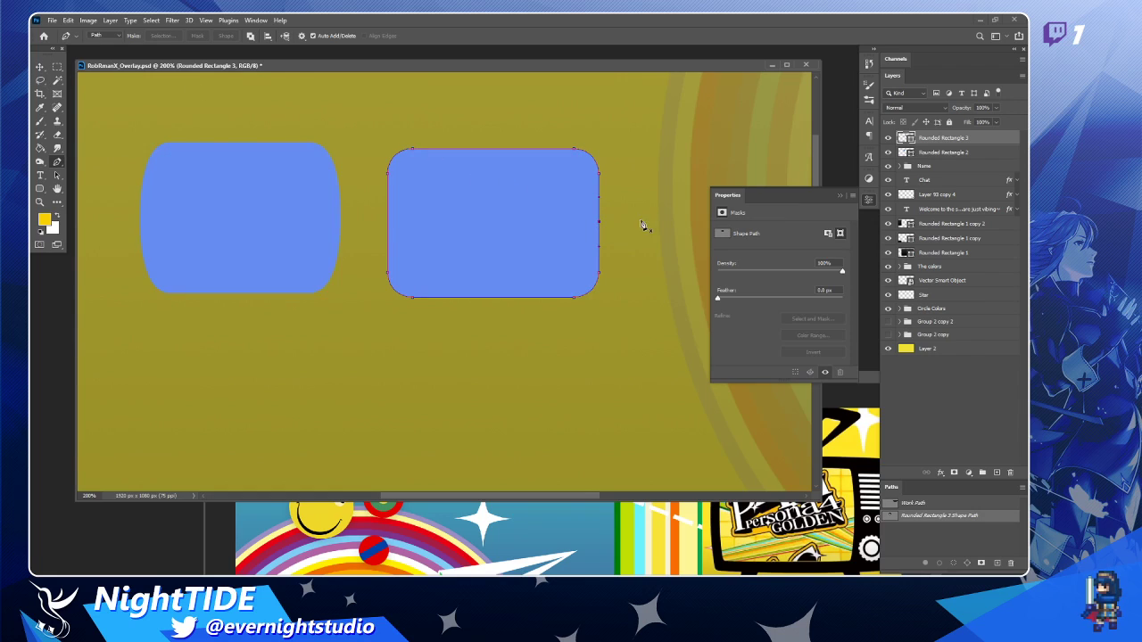
drag(638, 159, 585, 281)
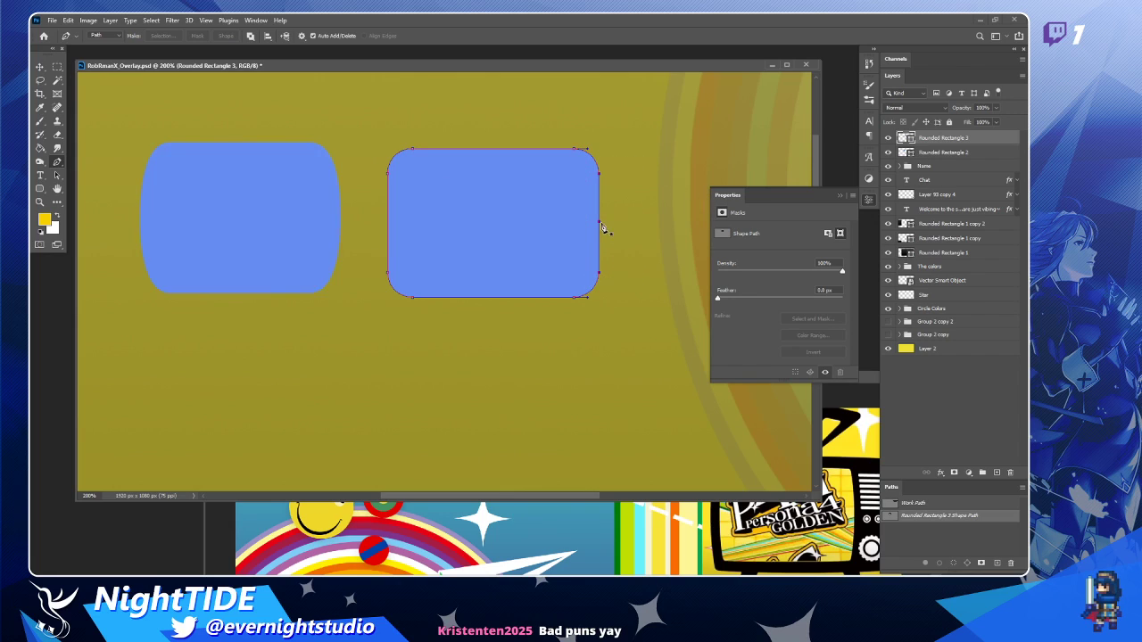
drag(601, 224, 604, 226)
key(ctrl+z)
ctrl+click(600, 174)
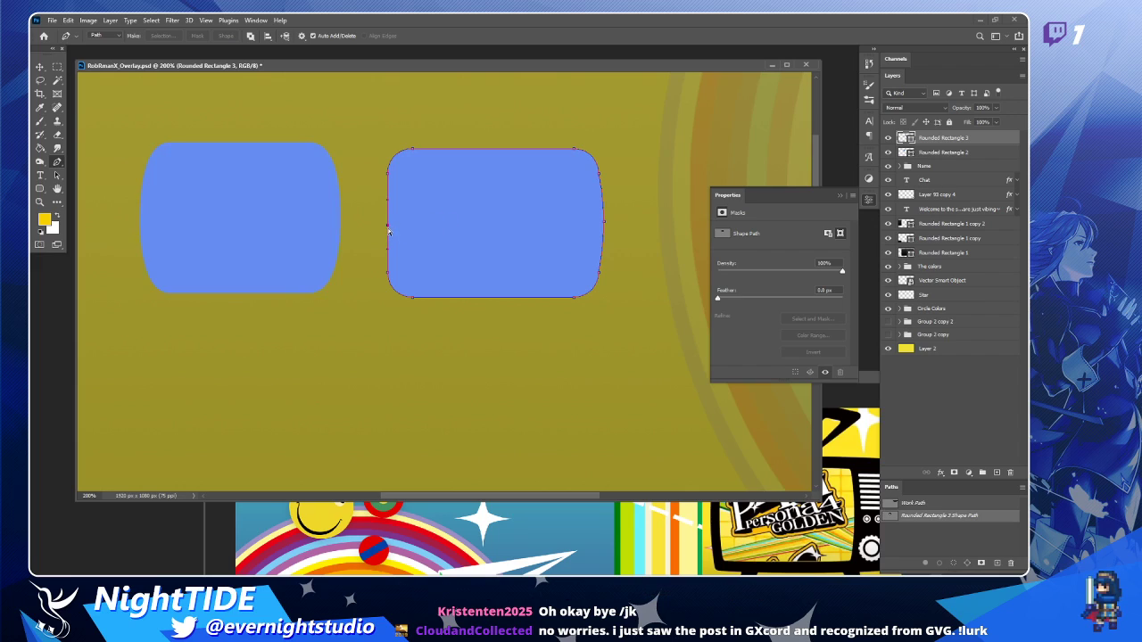
Bulge the new rectangle's left edge slightly outward with an anchor point at its middle.
drag(388, 229, 378, 230)
drag(377, 230, 310, 232)
key(ctrl+z)
drag(389, 229, 385, 228)
Delete the new rounded rectangle and return to the full overlay at 66.7%.
key(v)
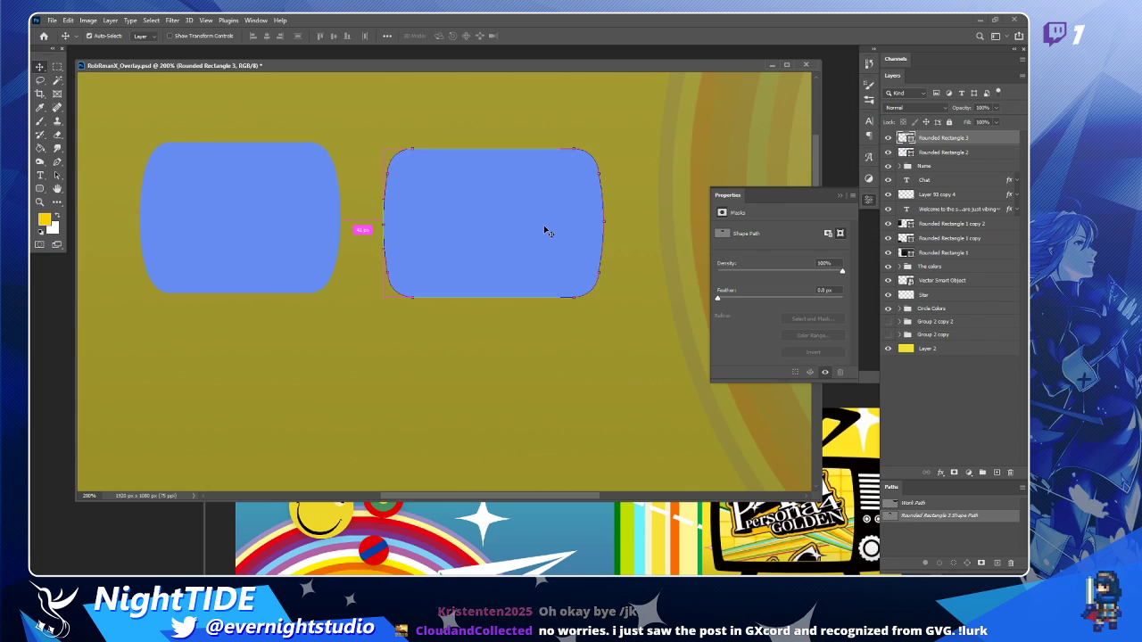
key(Delete)
key(z)
alt+click(289, 236)
alt+click(389, 242)
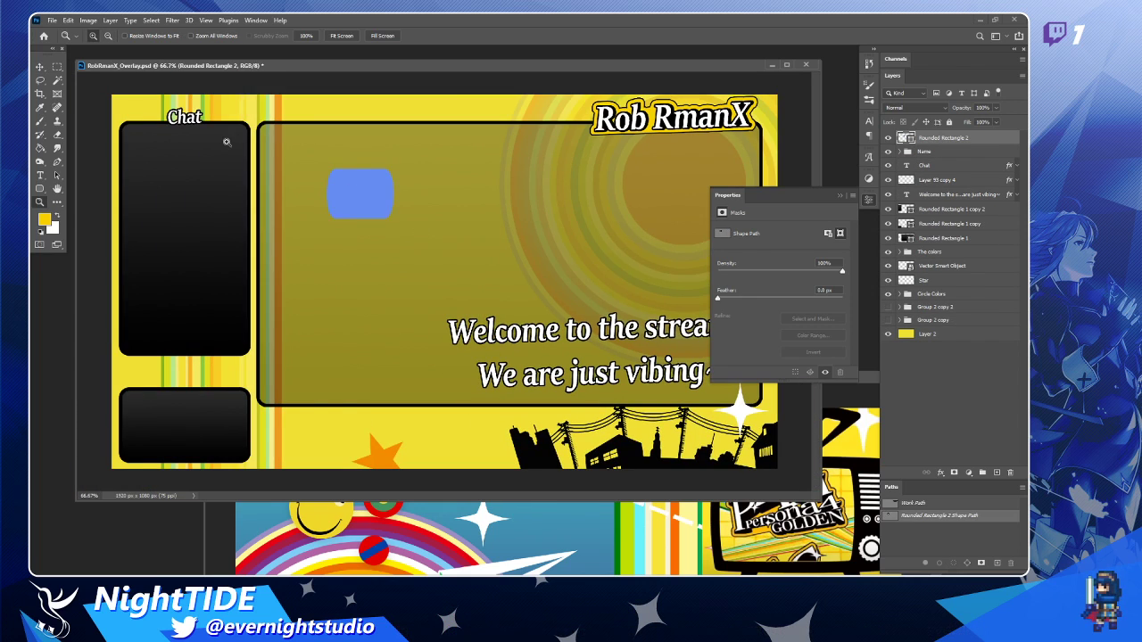
Move Rounded Rectangle 2 to the canvas's upper-left corner over the Chat label and duplicate it twice in a row to its right.
click(41, 69)
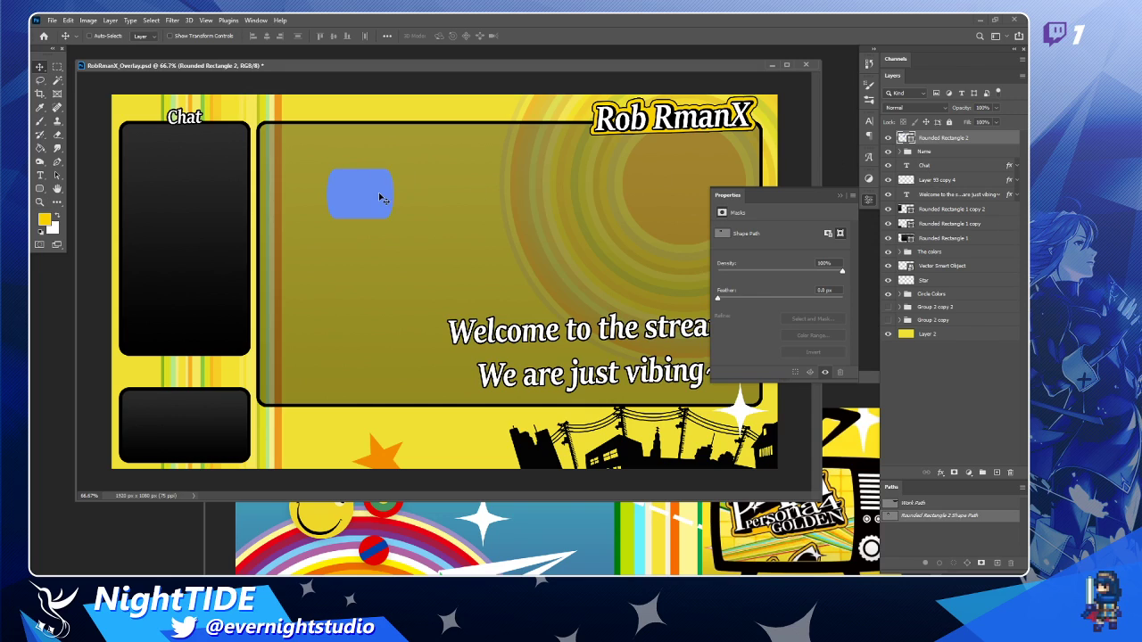
drag(379, 200, 234, 139)
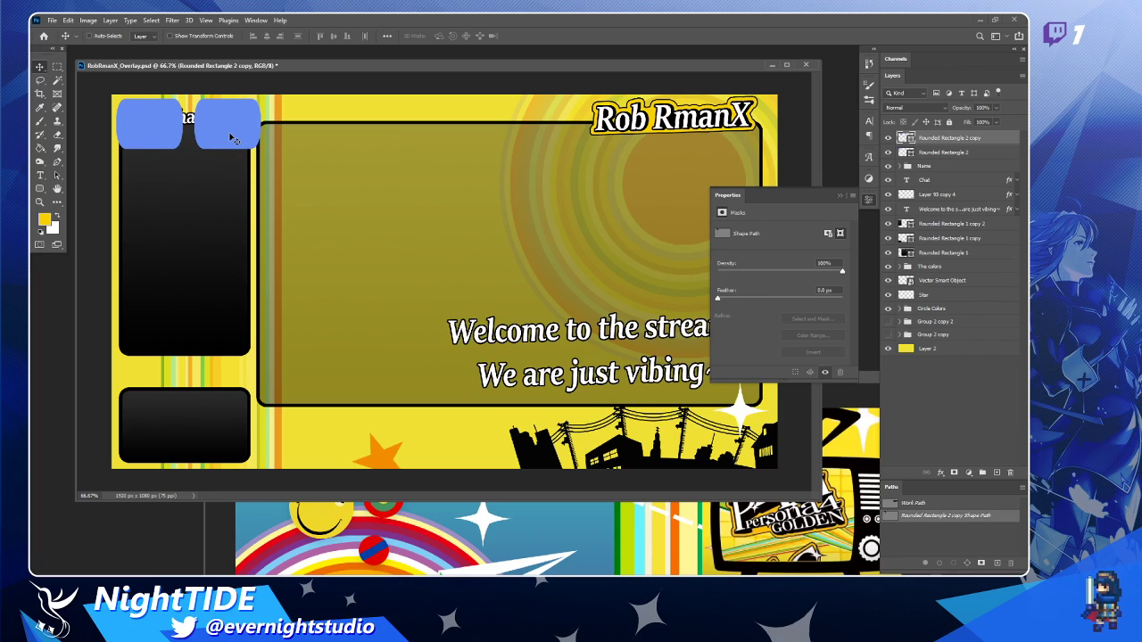
drag(231, 137, 302, 139)
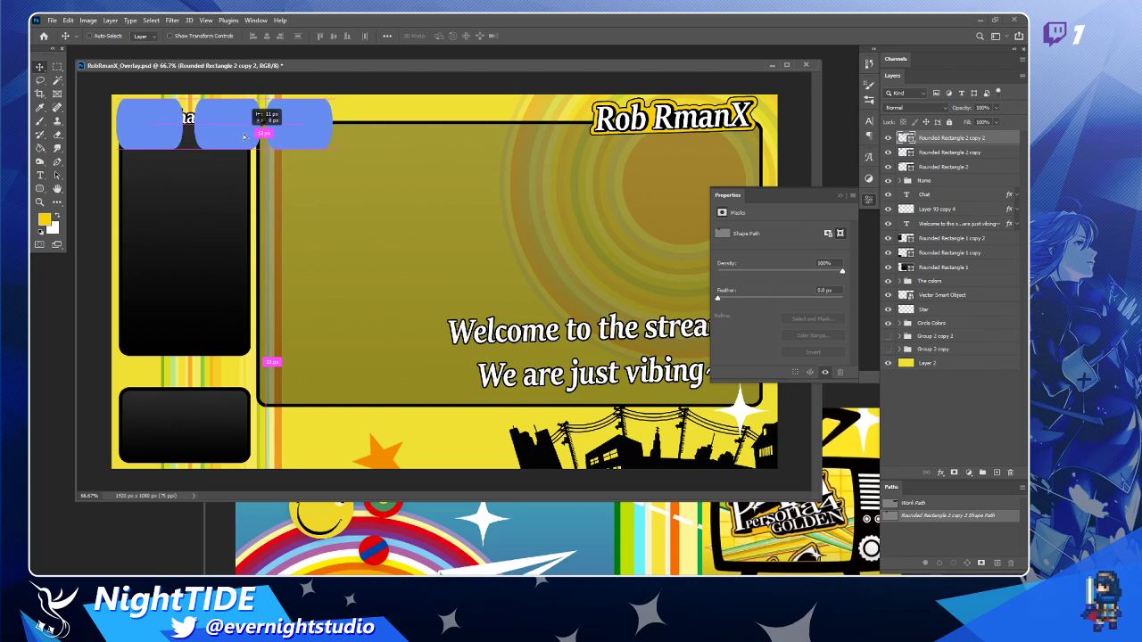
ctrl+click(237, 136)
drag(237, 137, 234, 136)
Duplicate the third blue rectangle twice more to form a row of five, and even out the spacing.
ctrl+click(312, 133)
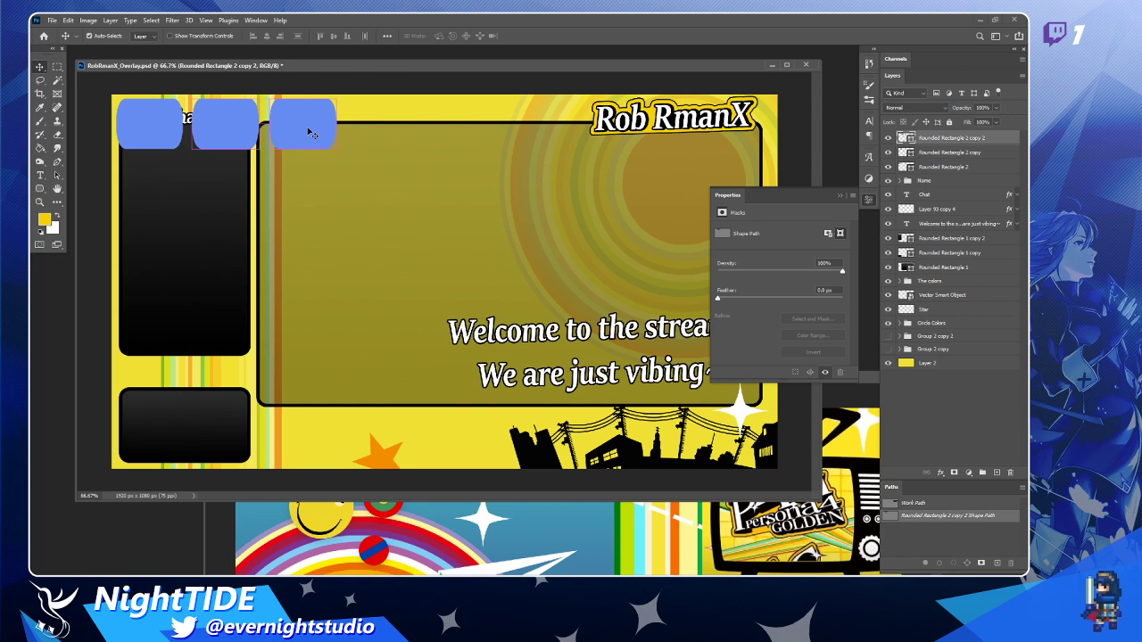
drag(312, 132, 470, 139)
ctrl+click(390, 139)
drag(392, 139, 386, 136)
ctrl+click(477, 126)
drag(476, 125, 470, 126)
click(962, 154)
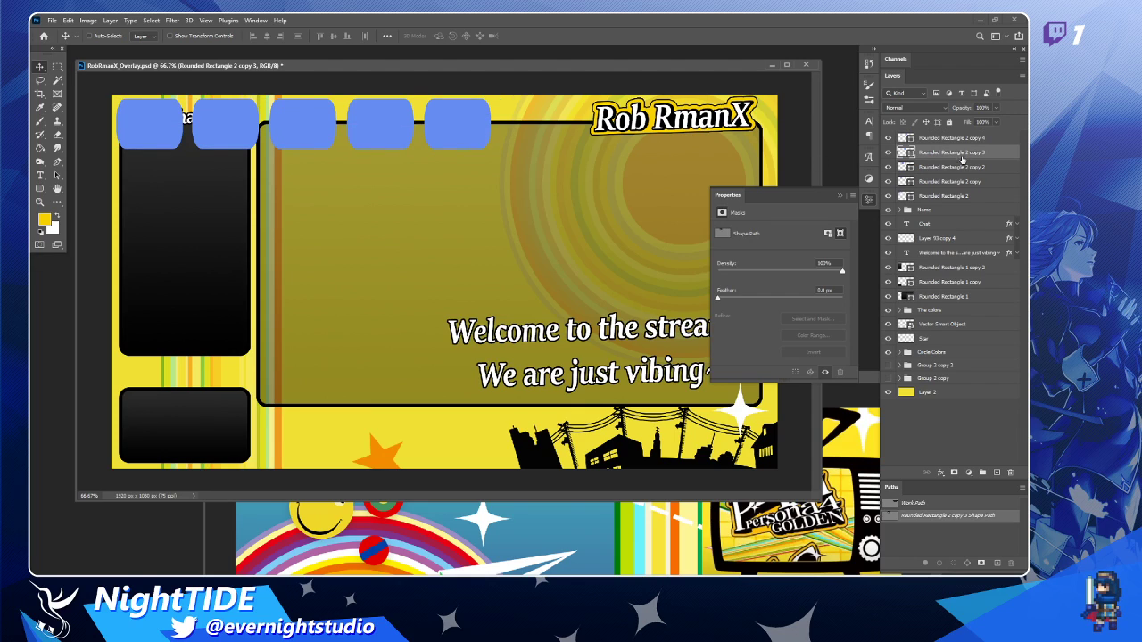
shift+click(960, 196)
drag(230, 138, 437, 141)
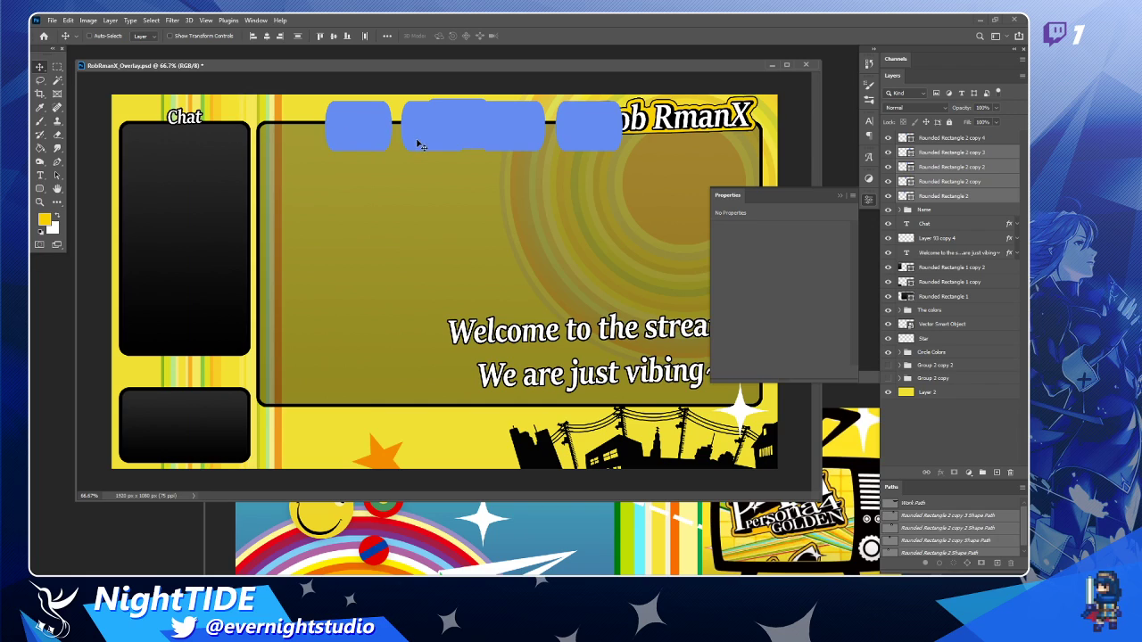
key(ctrl+z)
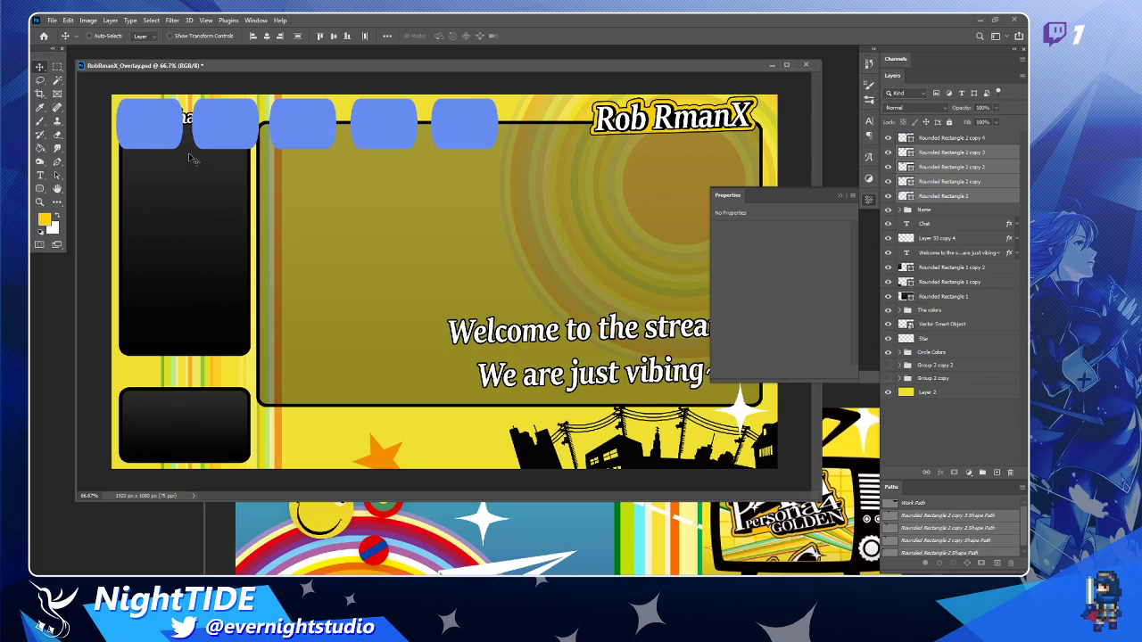
drag(238, 136, 221, 132)
key(ctrl+z)
click(247, 146)
drag(297, 129, 297, 133)
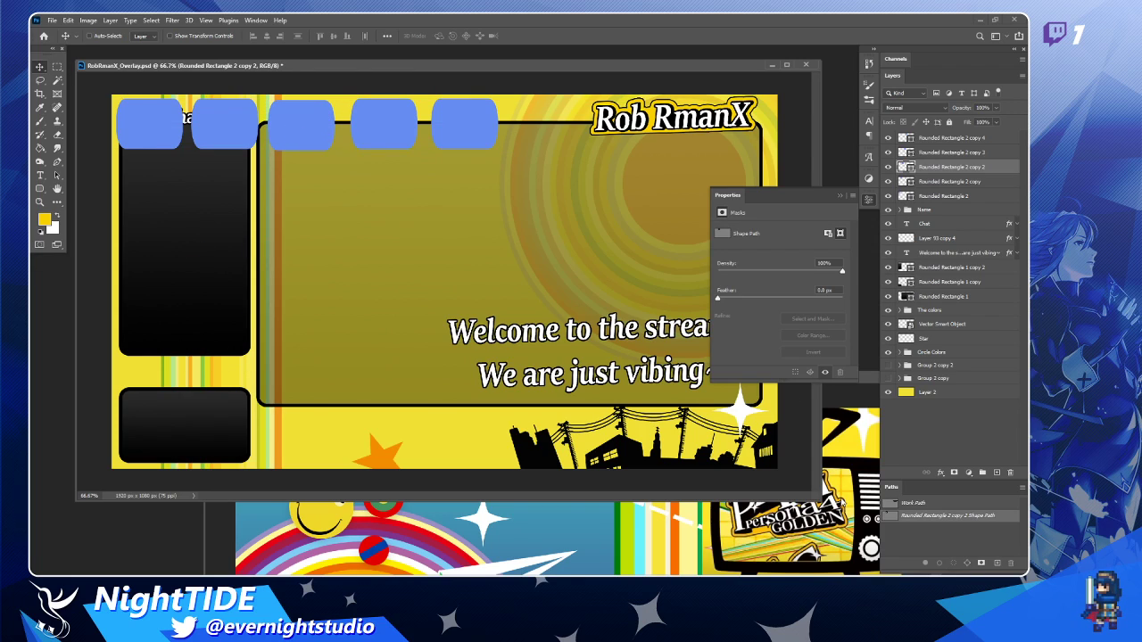
Switch to Rob_Assets.psd and examine the Persona 4 Golden television artwork up close.
click(840, 528)
drag(656, 382, 452, 196)
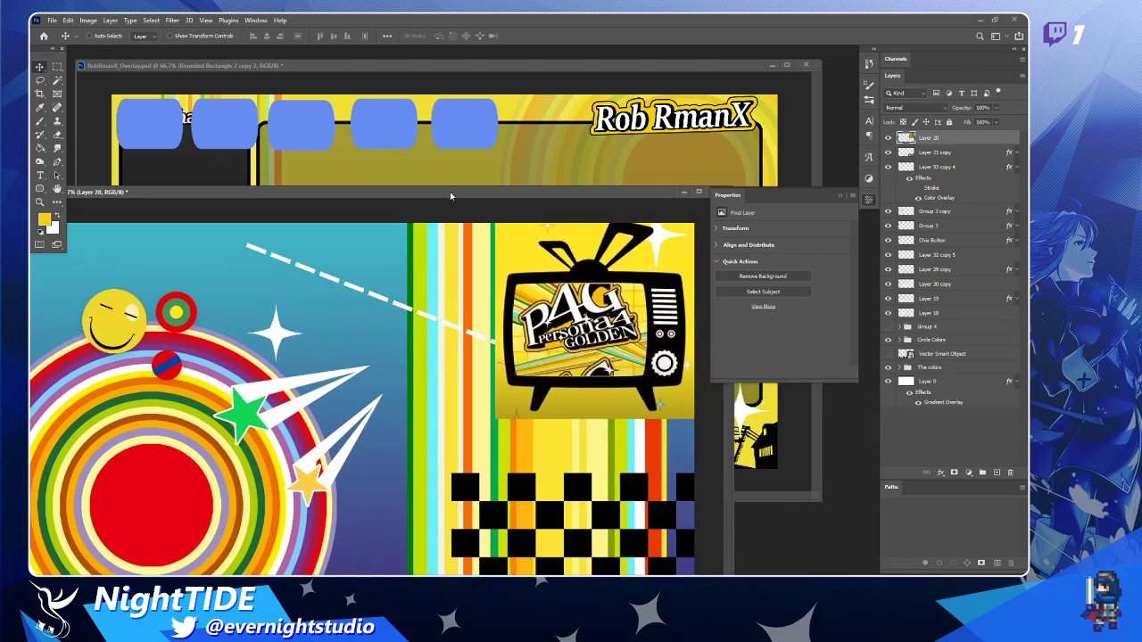
key(z)
click(648, 302)
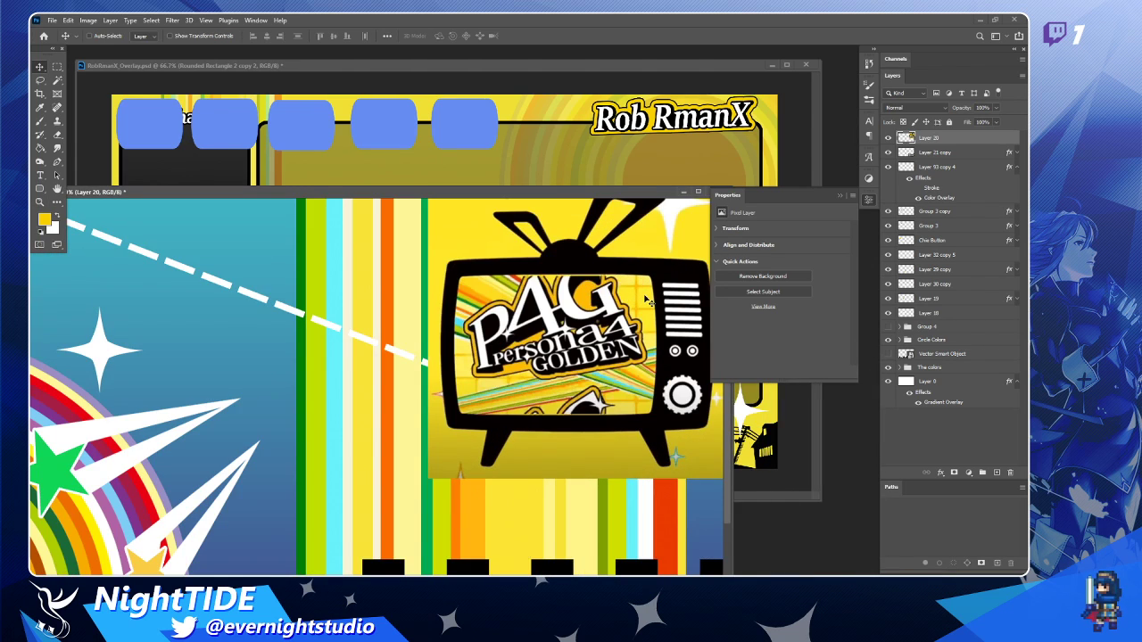
click(633, 306)
click(635, 304)
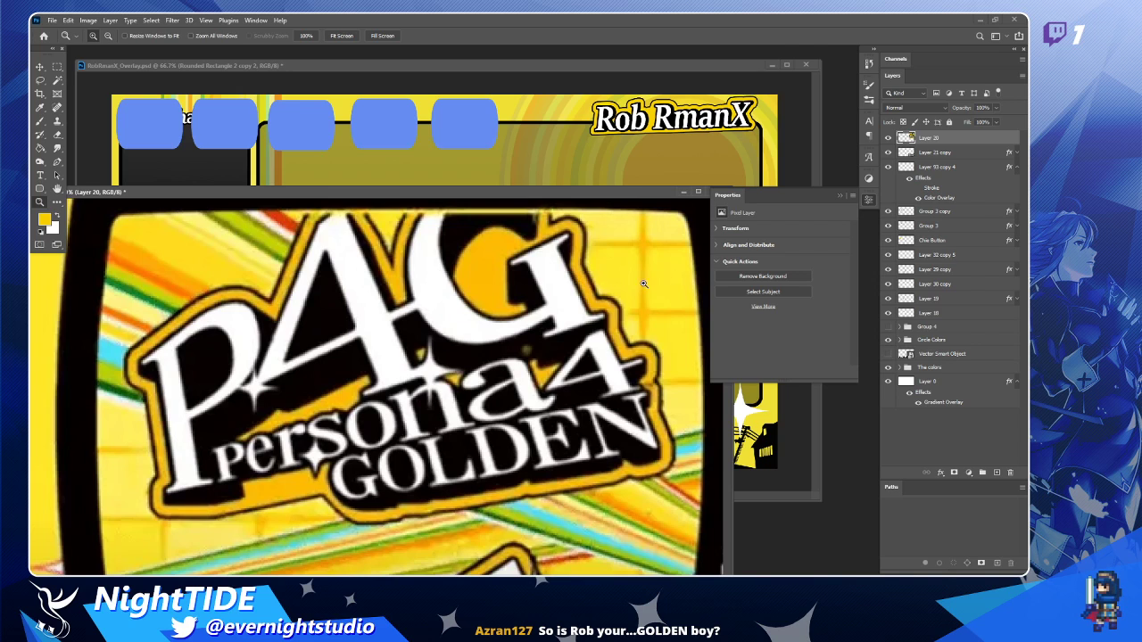
scroll(624, 290, down, 3)
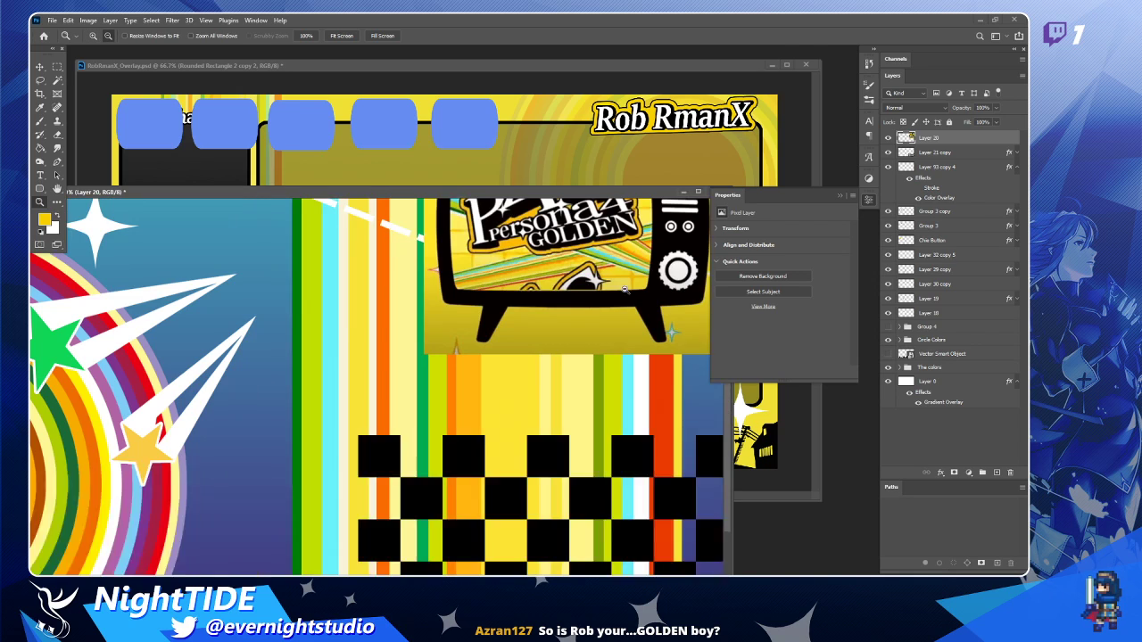
scroll(625, 290, up, 1)
key(v)
Return to the overlay document and move the second to fifth blue rectangles left to narrow the gaps between them evenly.
click(297, 134)
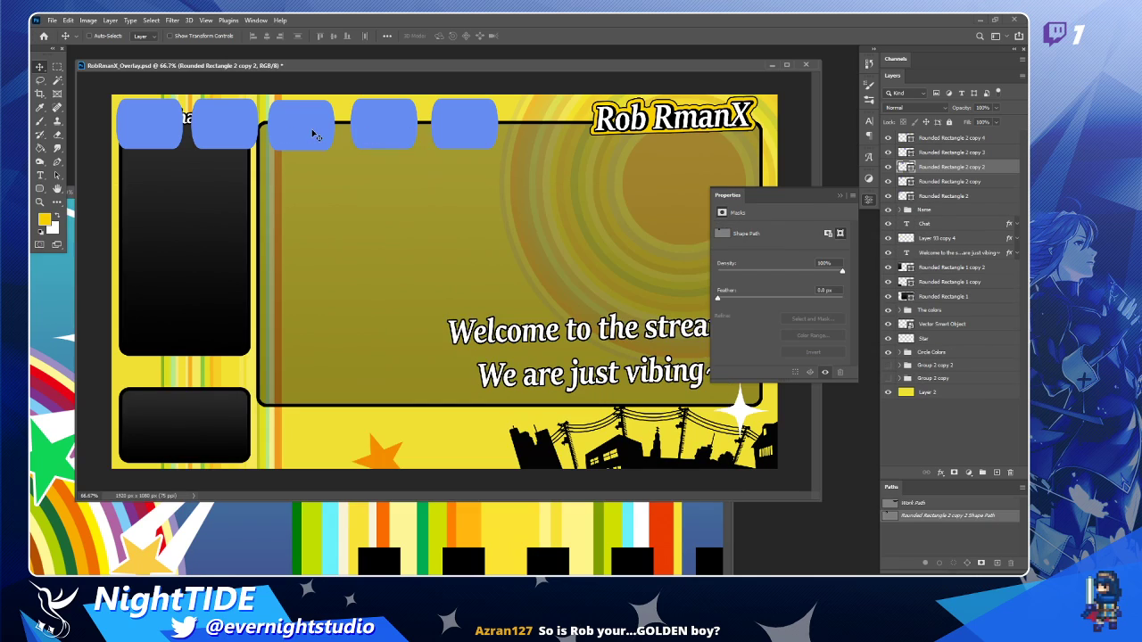
ctrl+click(239, 137)
drag(239, 136, 235, 136)
ctrl+click(314, 141)
drag(314, 141, 305, 136)
ctrl+click(400, 139)
drag(400, 139, 381, 137)
ctrl+click(466, 136)
drag(466, 136, 439, 136)
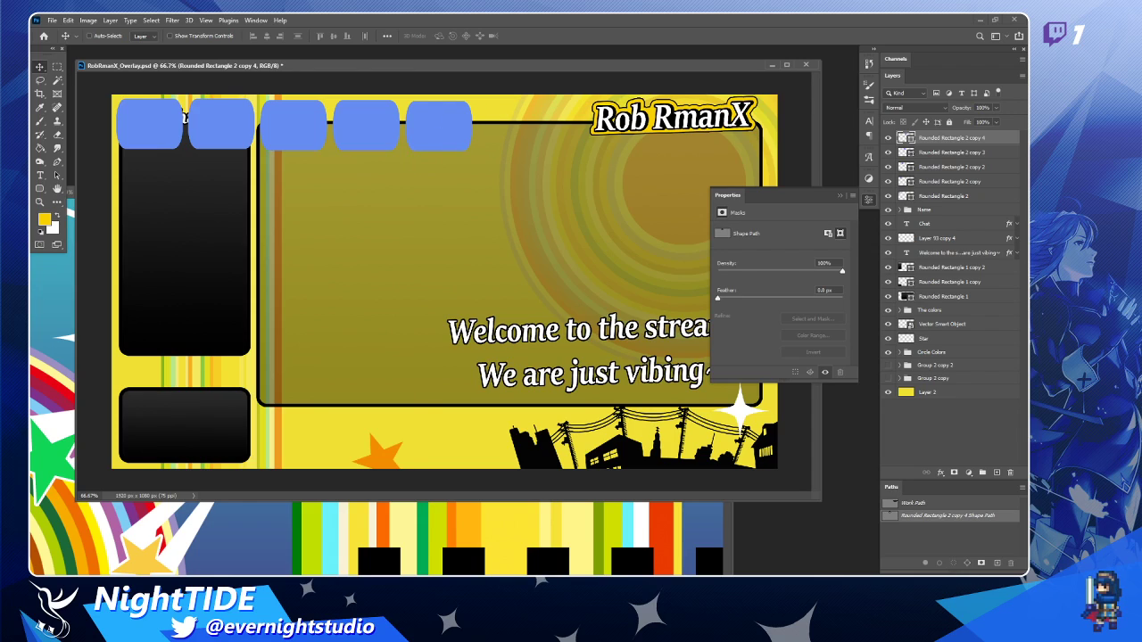
Align all five blue rectangles flush with the top edge of the canvas.
click(968, 197)
drag(454, 134, 452, 136)
click(954, 183)
drag(224, 133, 234, 127)
mouse_move(304, 138)
mouse_down()
mouse_move(248, 129)
mouse_move(309, 130)
mouse_up()
key(ctrl+z)
key(ctrl+z)
ctrl+click(310, 133)
drag(379, 145, 439, 133)
ctrl+click(439, 135)
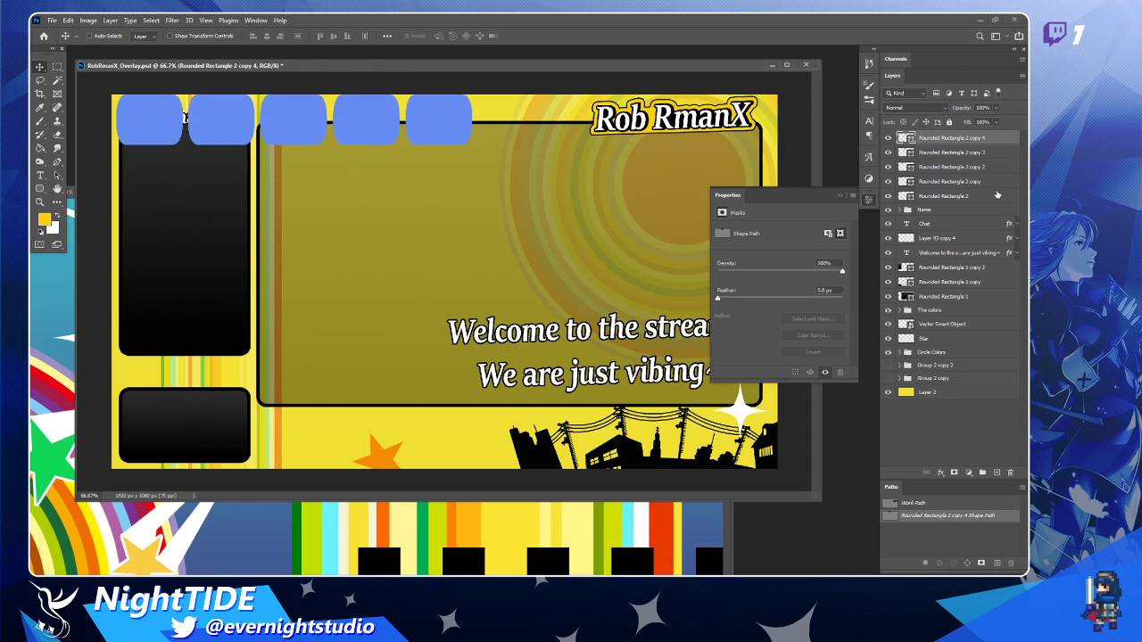
Duplicate four of the blue rectangles and place the copies after the existing row, forming nine in total.
click(978, 196)
shift+click(980, 157)
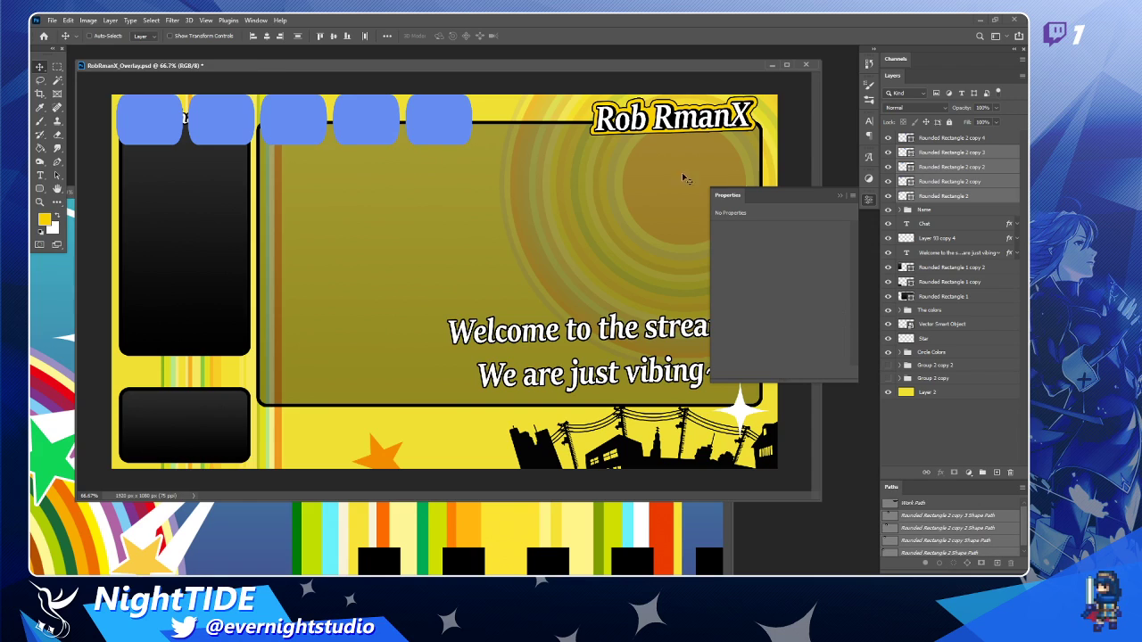
drag(166, 127, 528, 121)
Scale all nine blue rectangles down together to about 73%, keeping the row anchored at the canvas's upper-left corner.
click(970, 139)
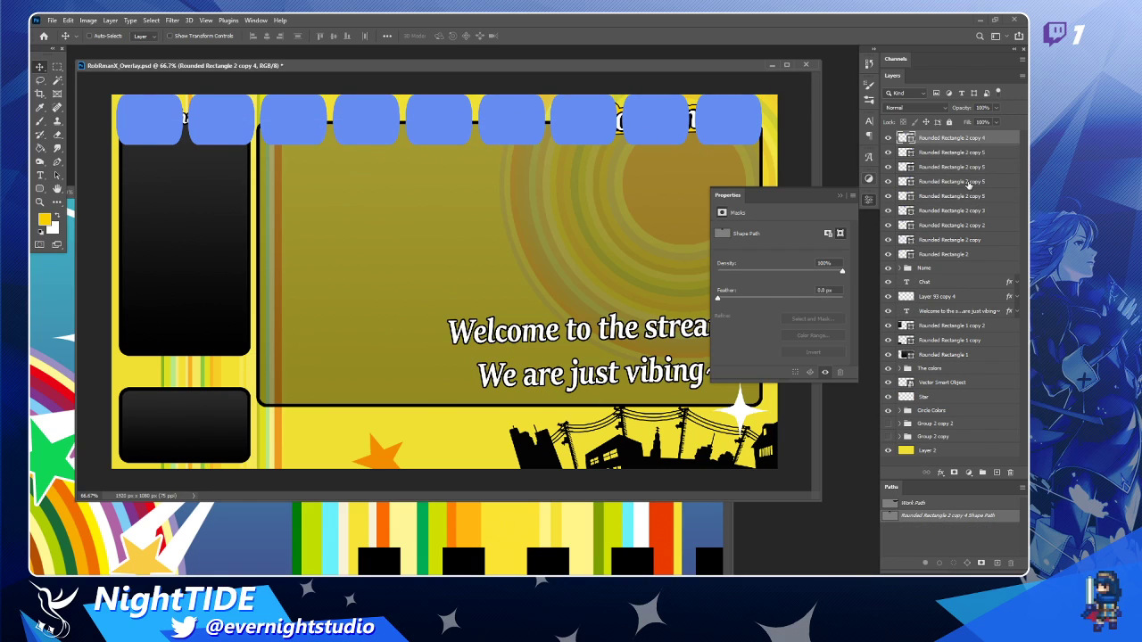
shift+click(964, 256)
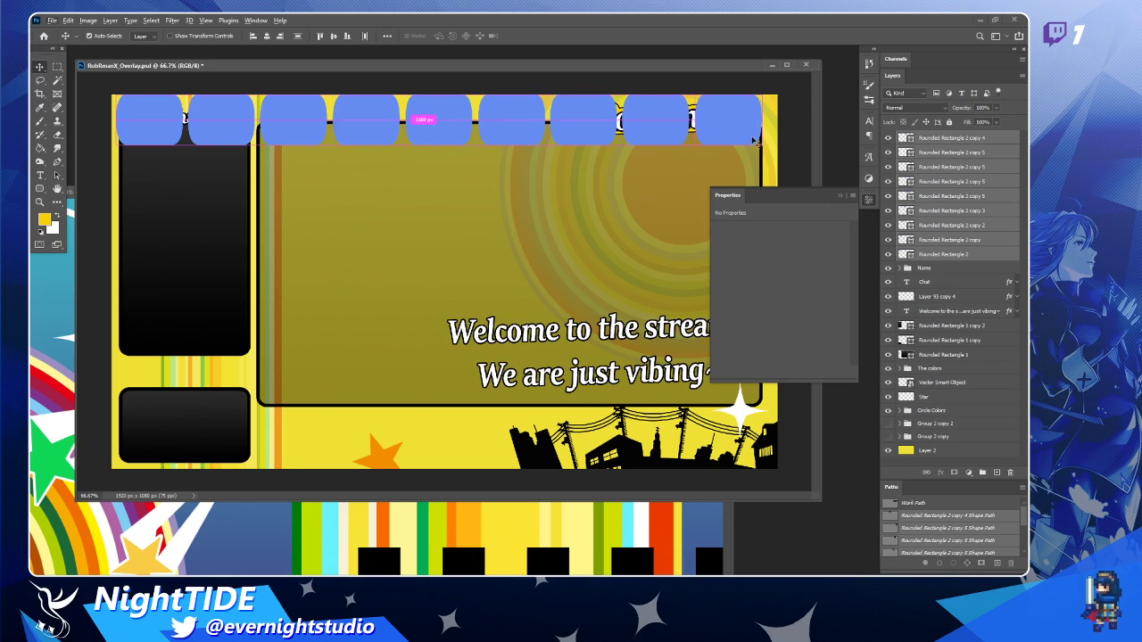
key(ctrl+t)
drag(761, 141, 733, 141)
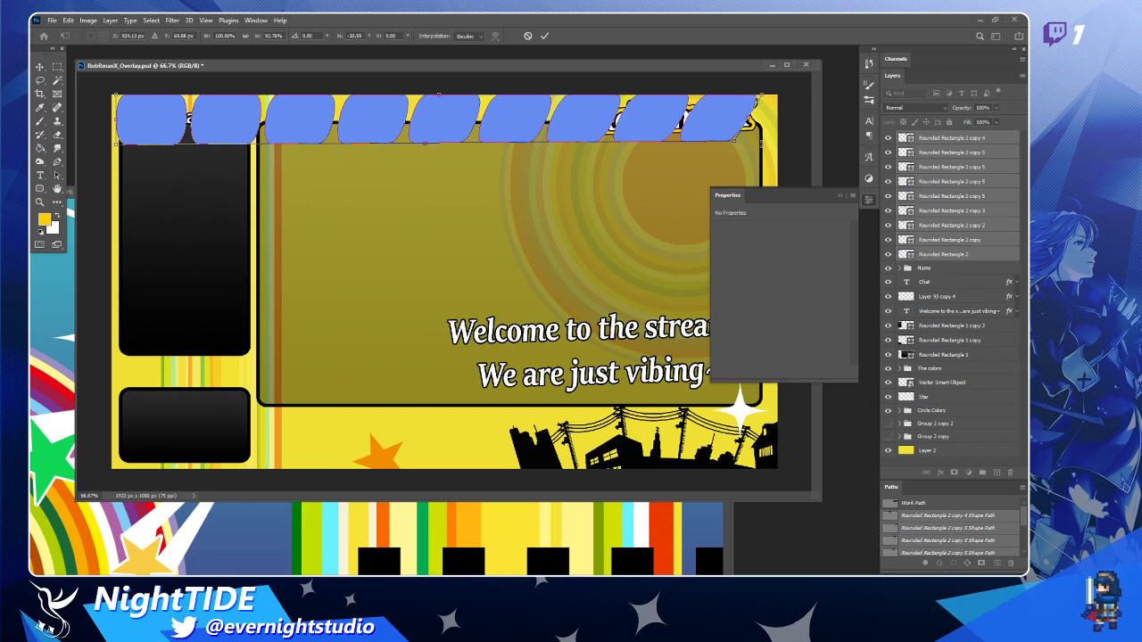
key(ctrl+z)
drag(762, 142, 588, 140)
key(ctrl+z)
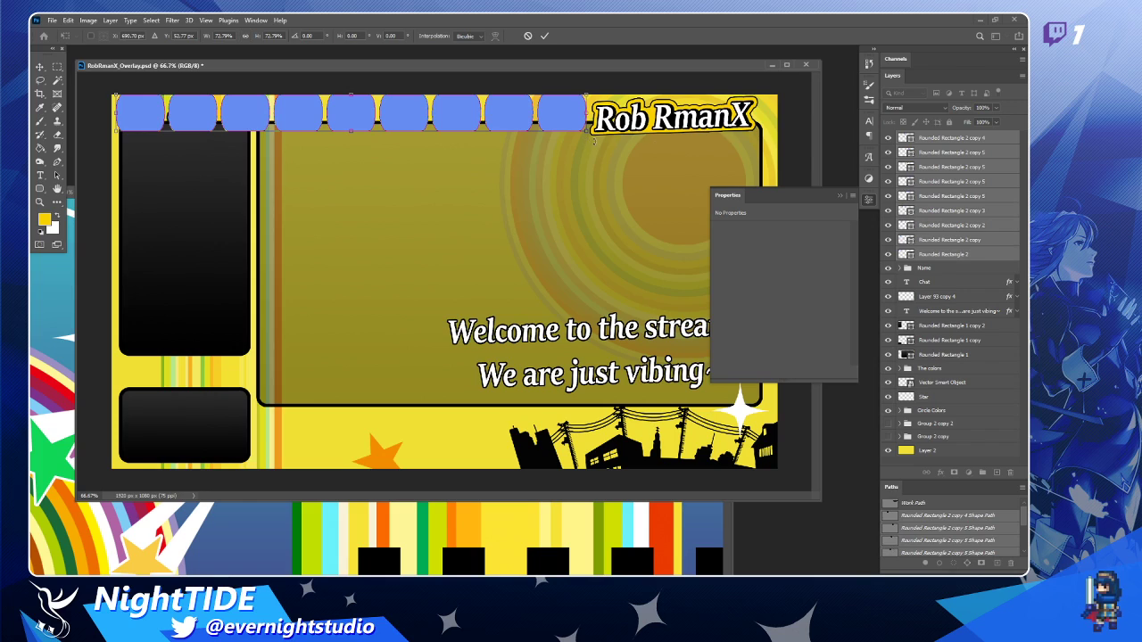
click(953, 228)
click(947, 141)
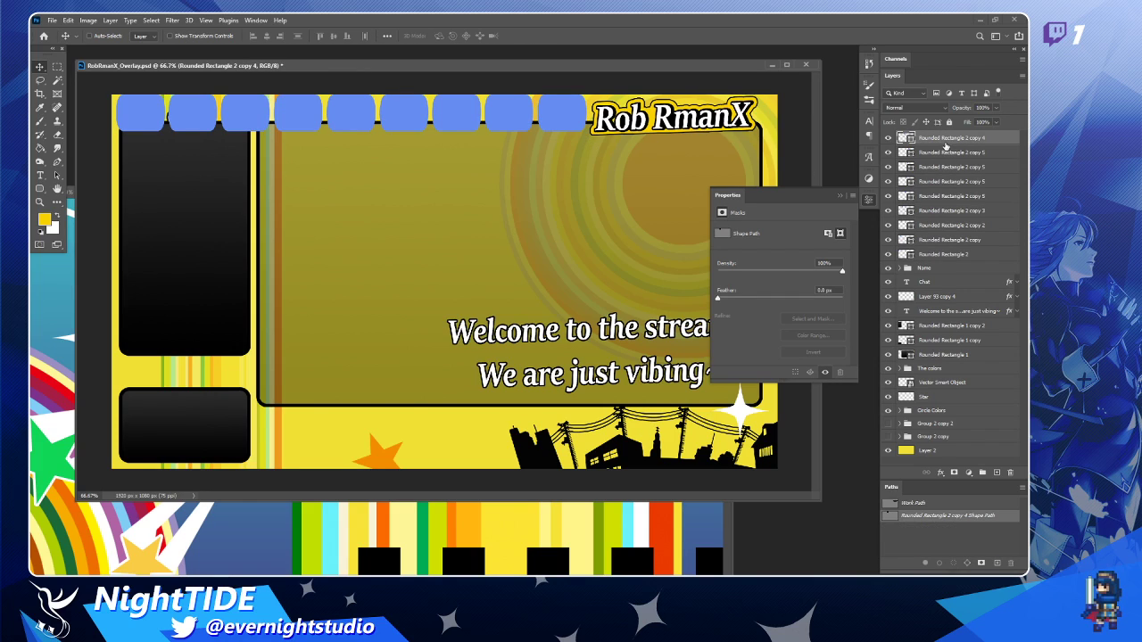
shift+click(948, 167)
drag(500, 127, 749, 131)
key(ctrl+z)
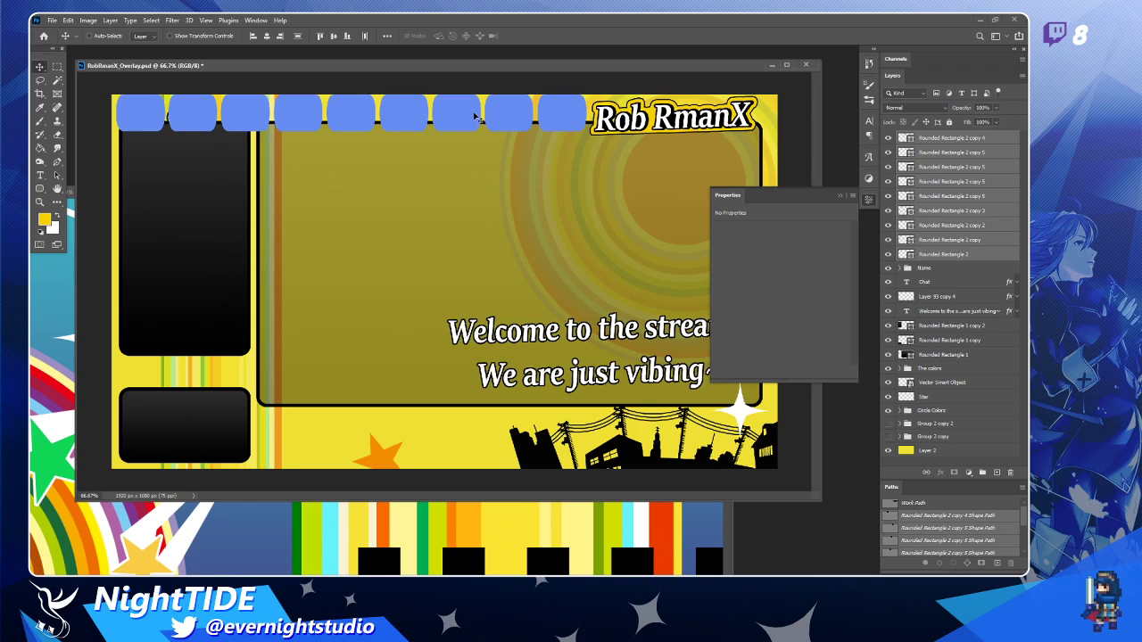
Duplicate the three topmost rectangle layers and place the copies in the middle of the overlay.
click(933, 140)
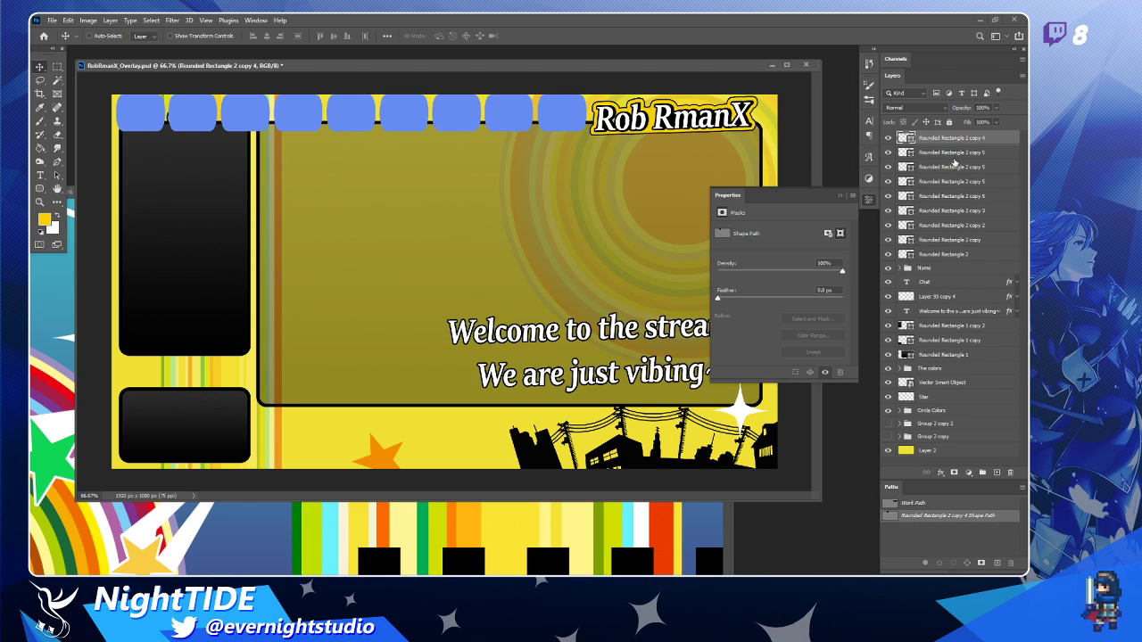
ctrl+click(960, 166)
ctrl+click(937, 153)
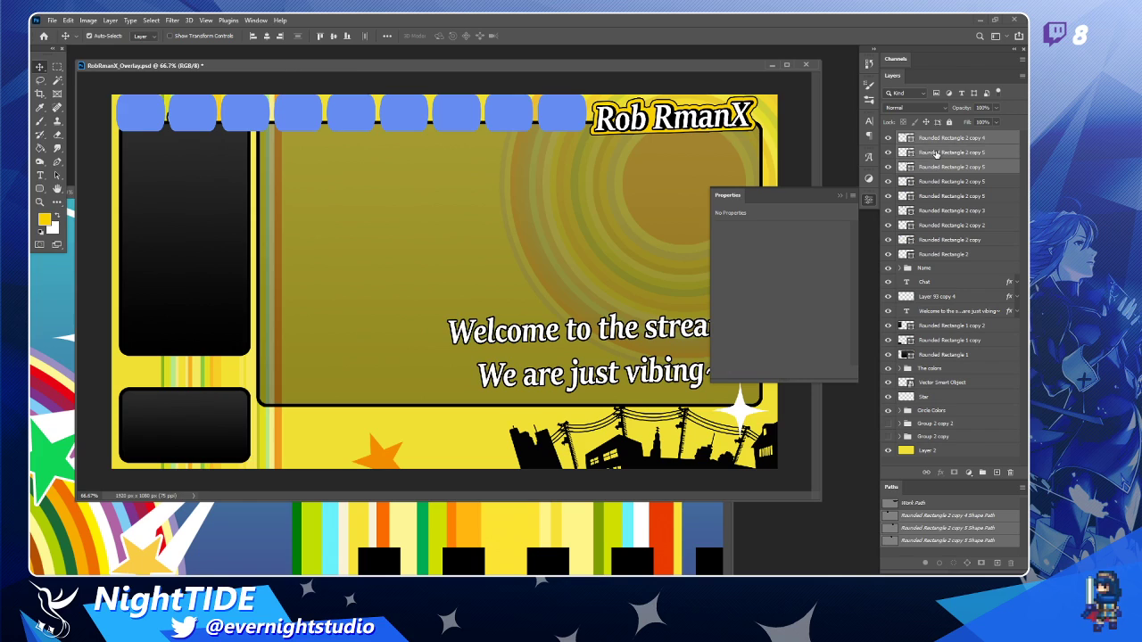
drag(402, 125, 489, 251)
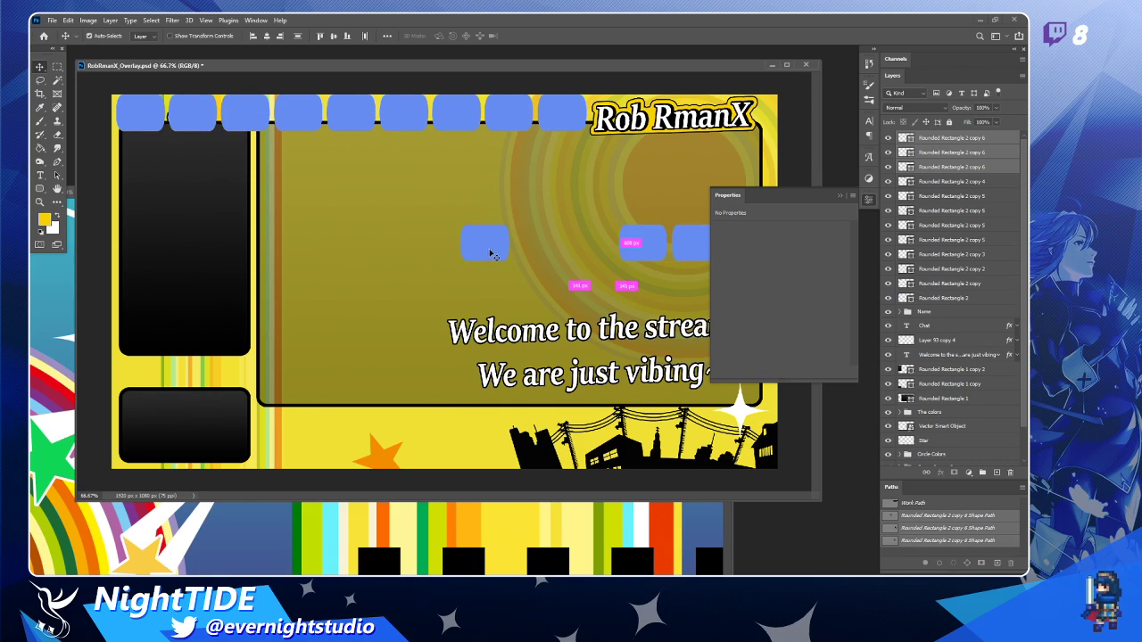
Move the three new rectangles one by one to the end of the blue row, extending it to twelve with matching gaps.
ctrl+click(531, 235)
ctrl+click(494, 246)
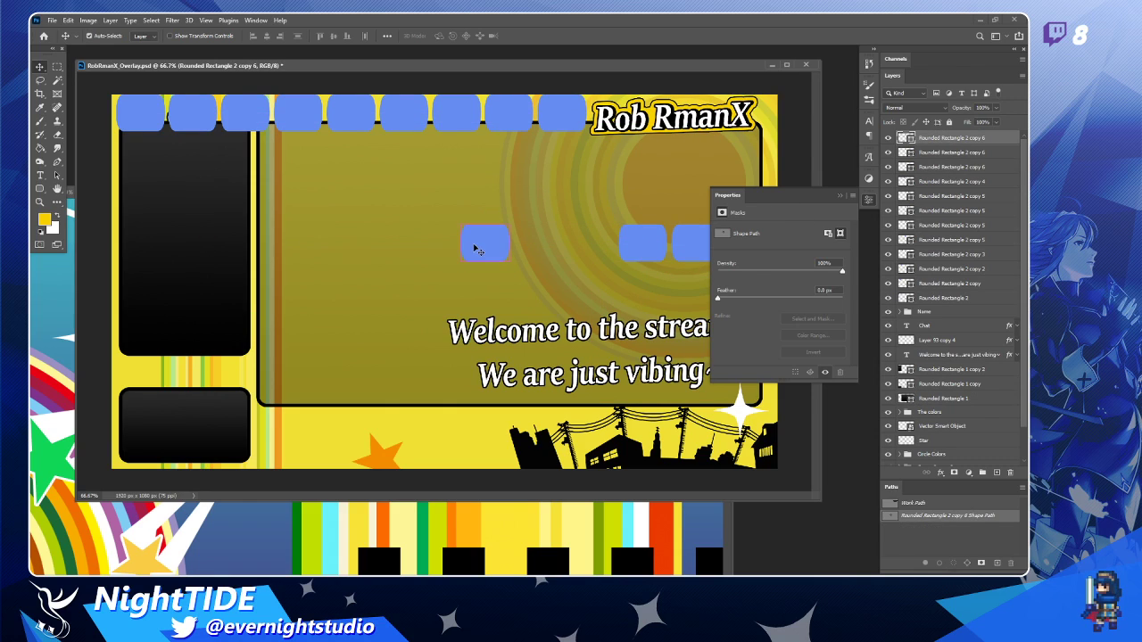
drag(493, 253, 619, 127)
drag(650, 252, 677, 125)
drag(692, 256, 692, 256)
drag(694, 214, 721, 126)
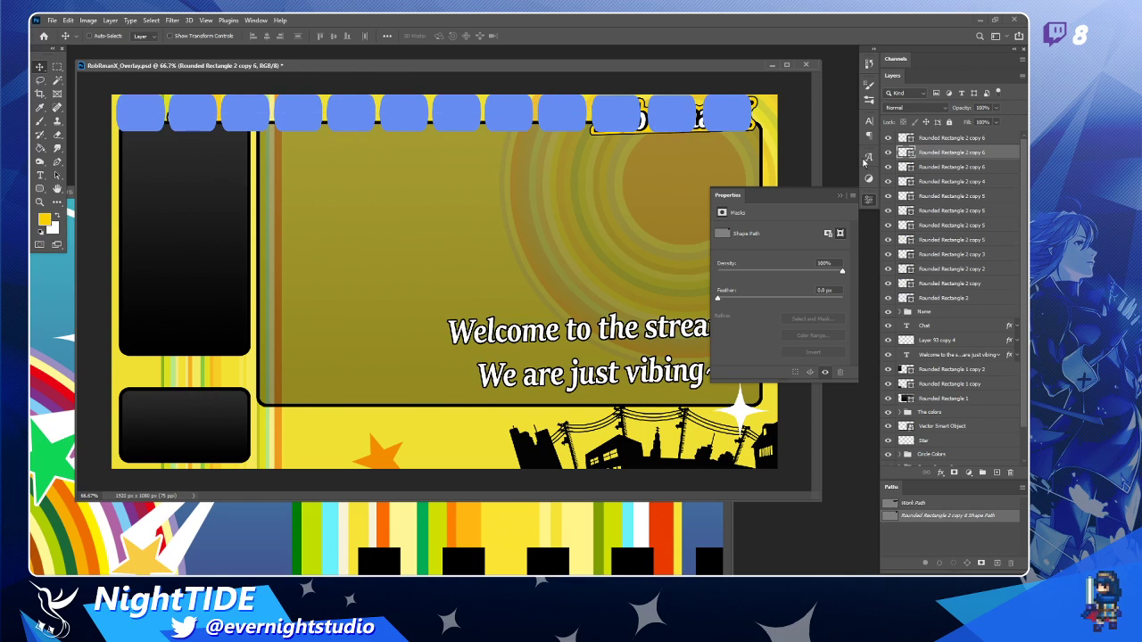
click(957, 139)
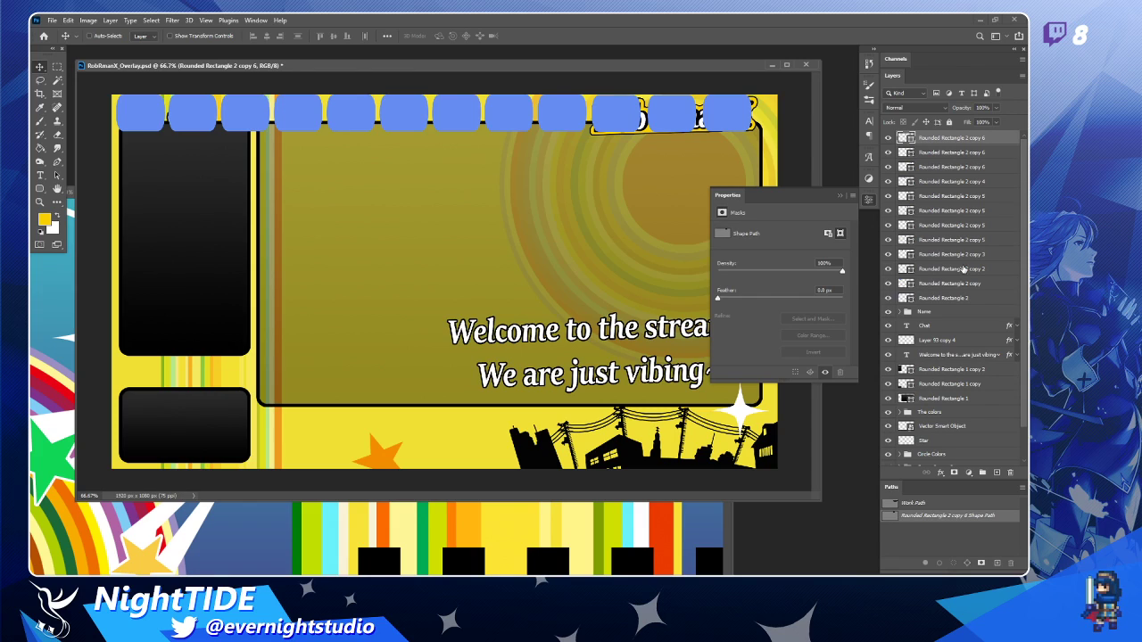
shift+click(960, 300)
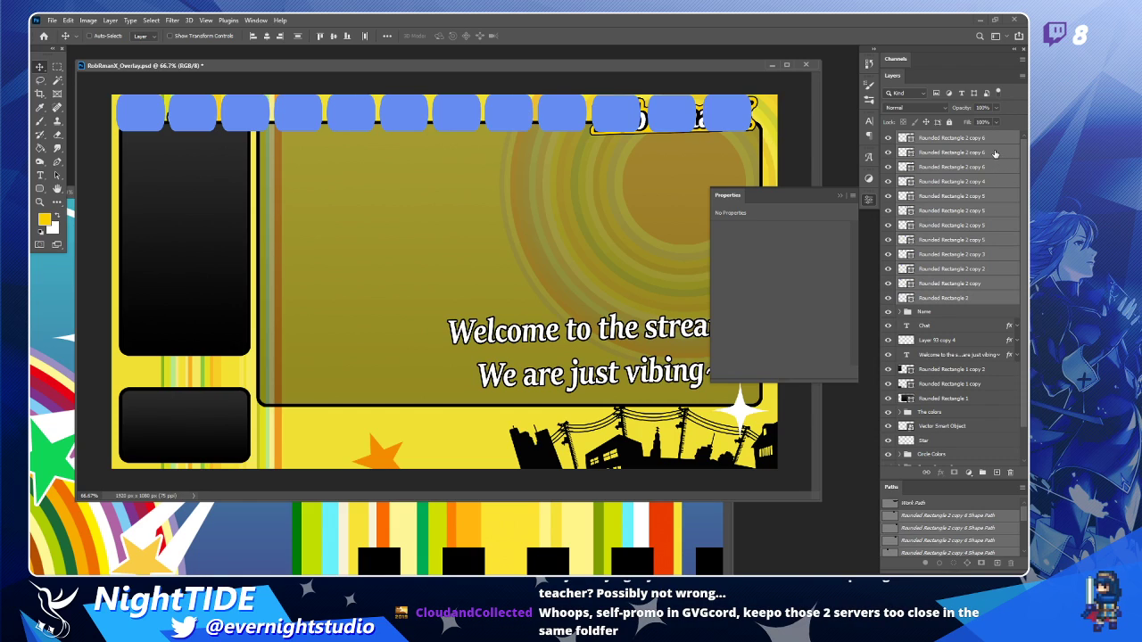
click(869, 200)
click(869, 199)
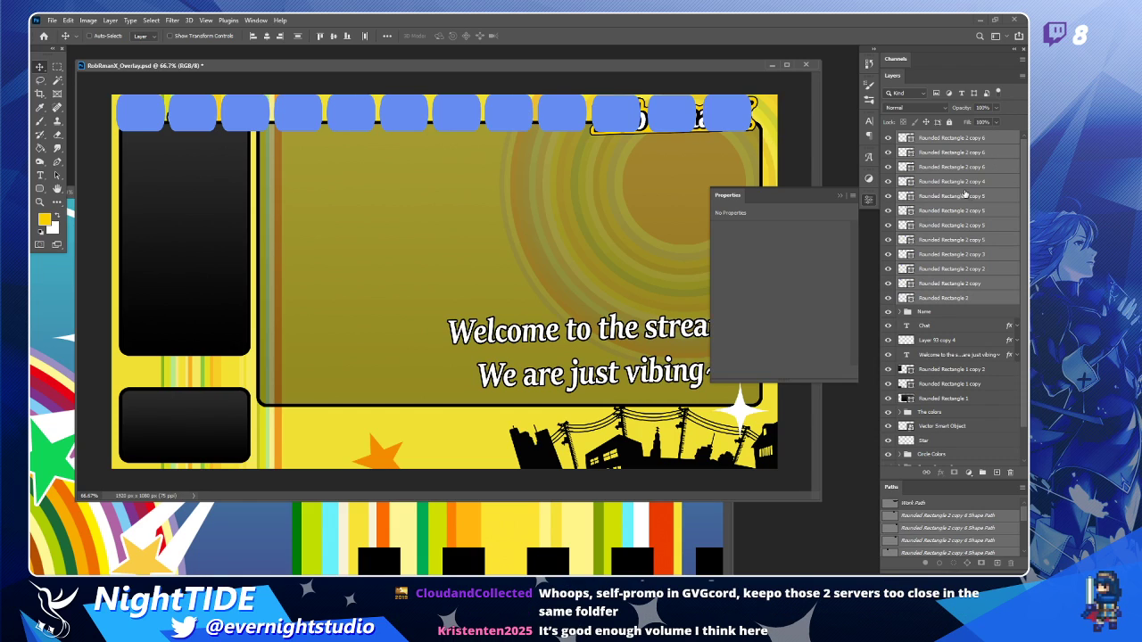
click(989, 139)
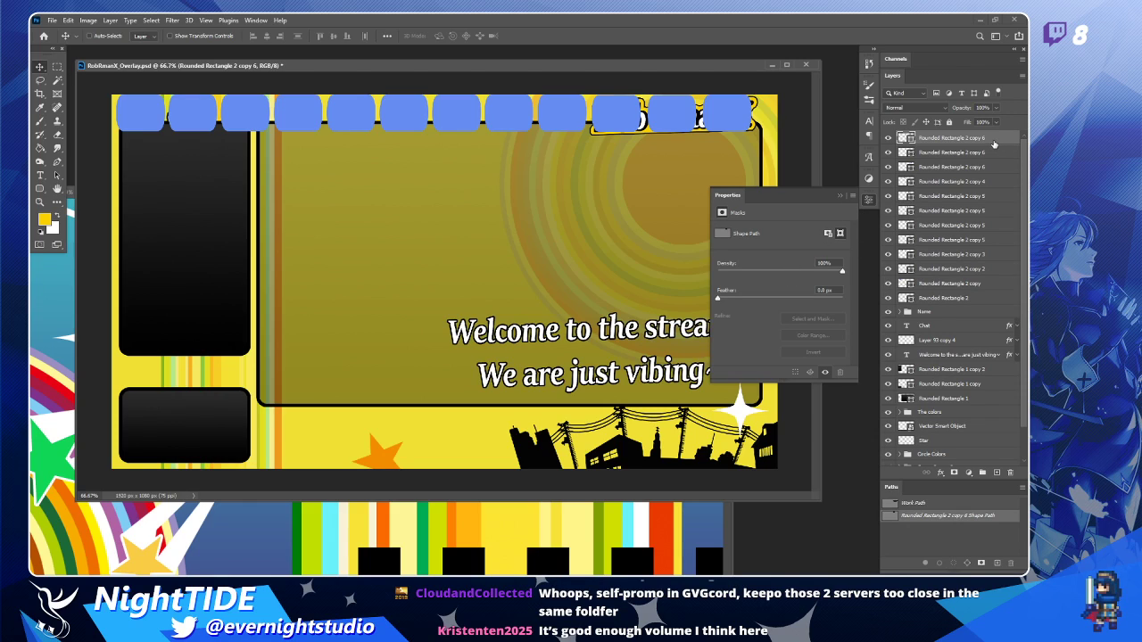
shift+click(998, 298)
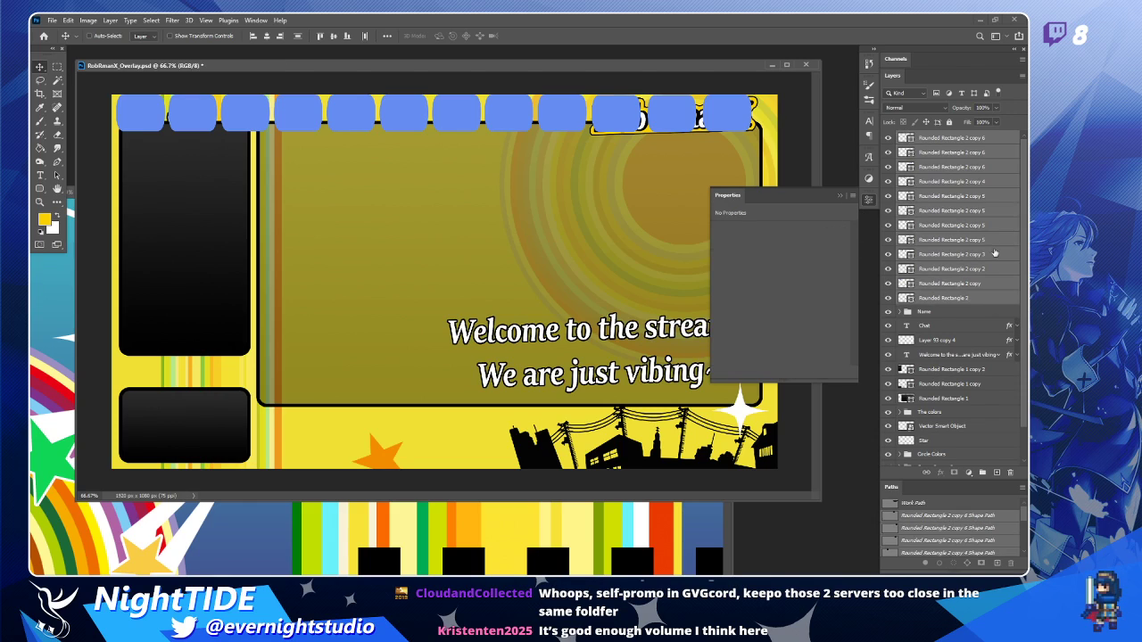
Add a Color Overlay in light yellow #fff256 to the topmost rectangle layer, the tenth rectangle in the row.
click(1001, 141)
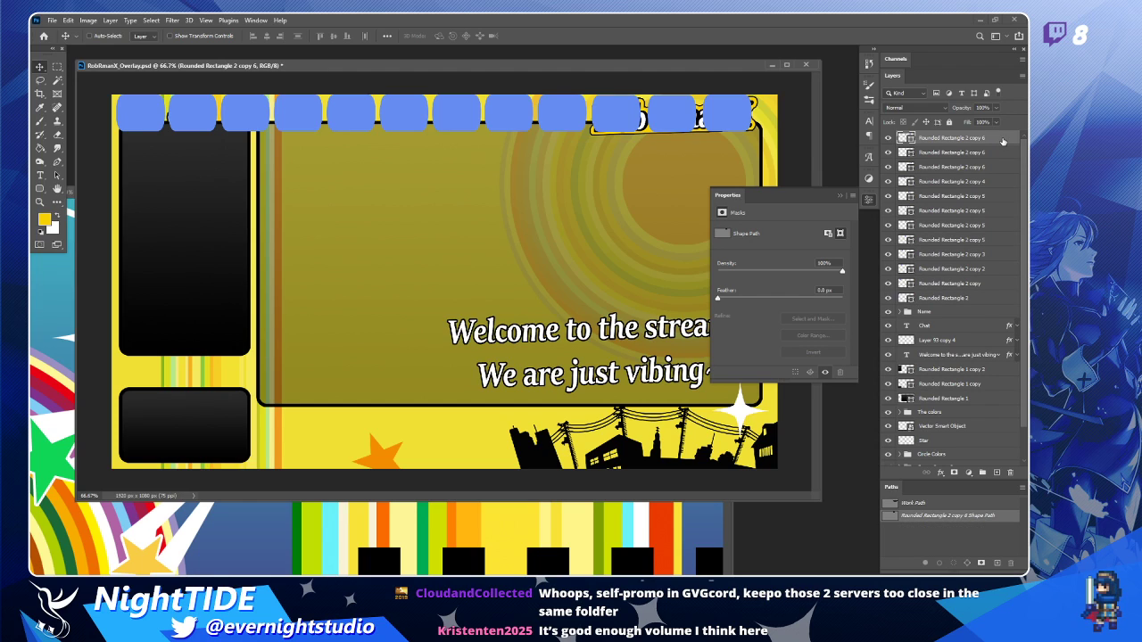
double_click(1003, 141)
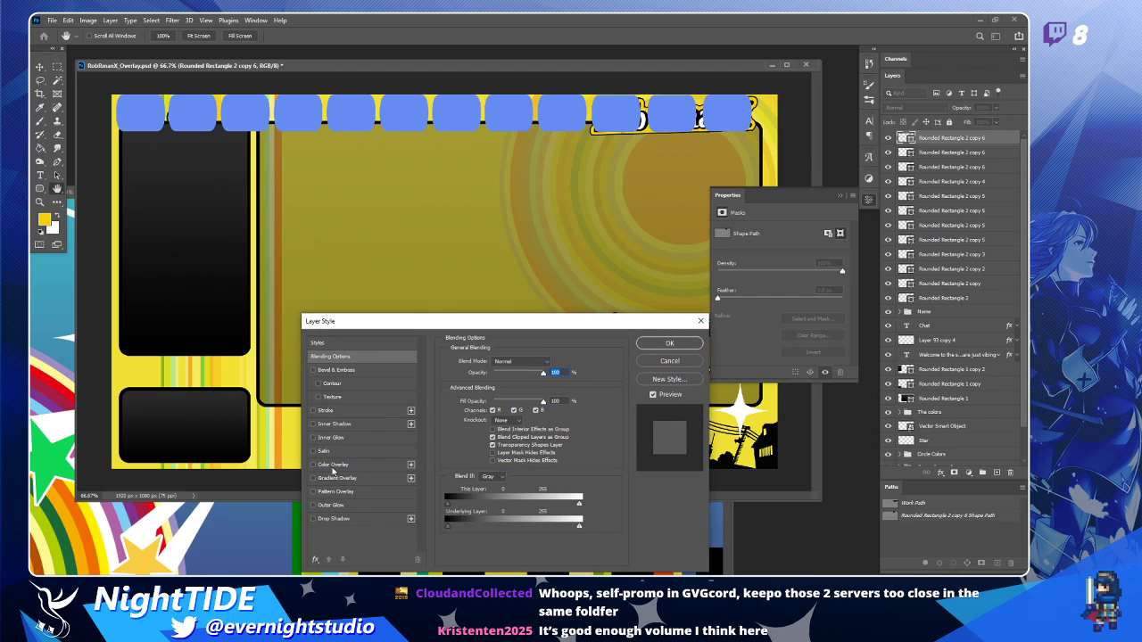
click(332, 466)
click(555, 363)
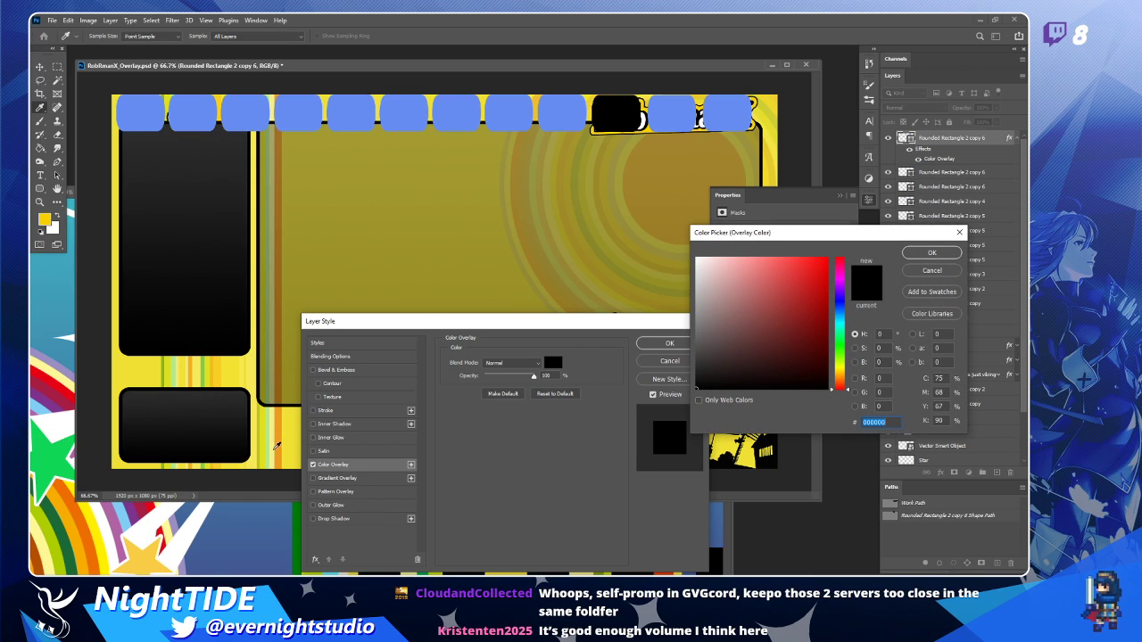
click(276, 446)
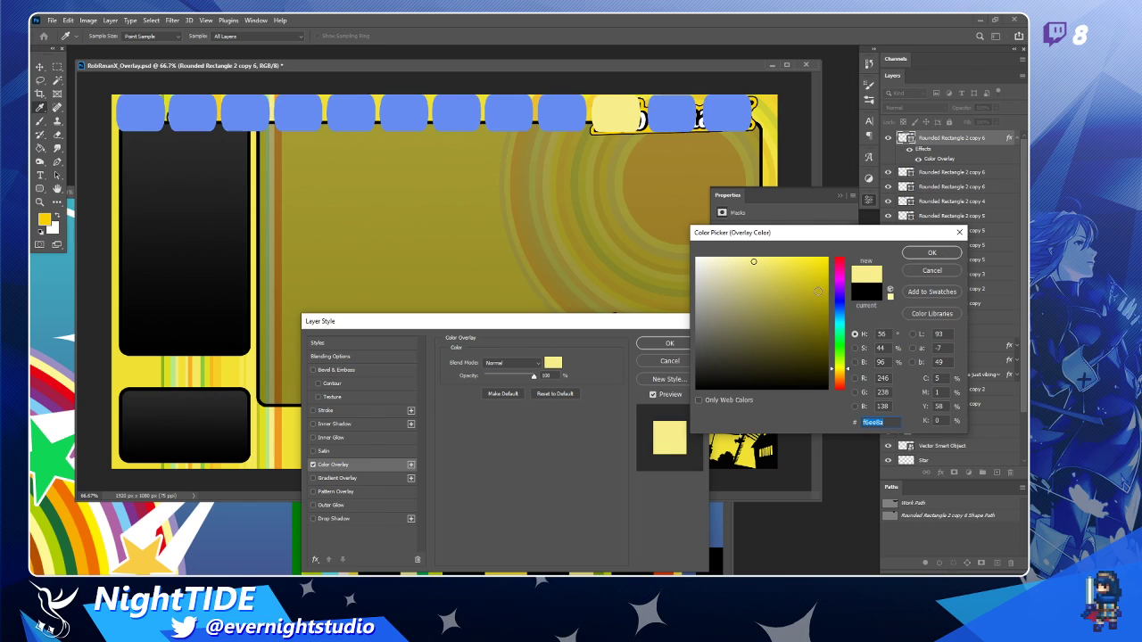
drag(753, 261, 783, 256)
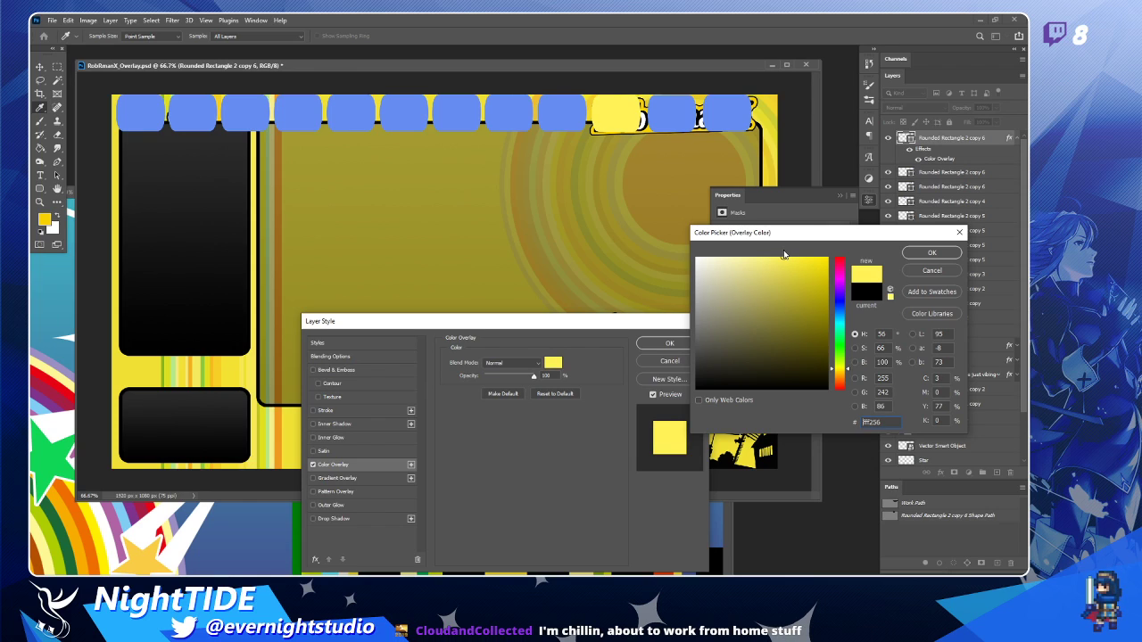
click(929, 251)
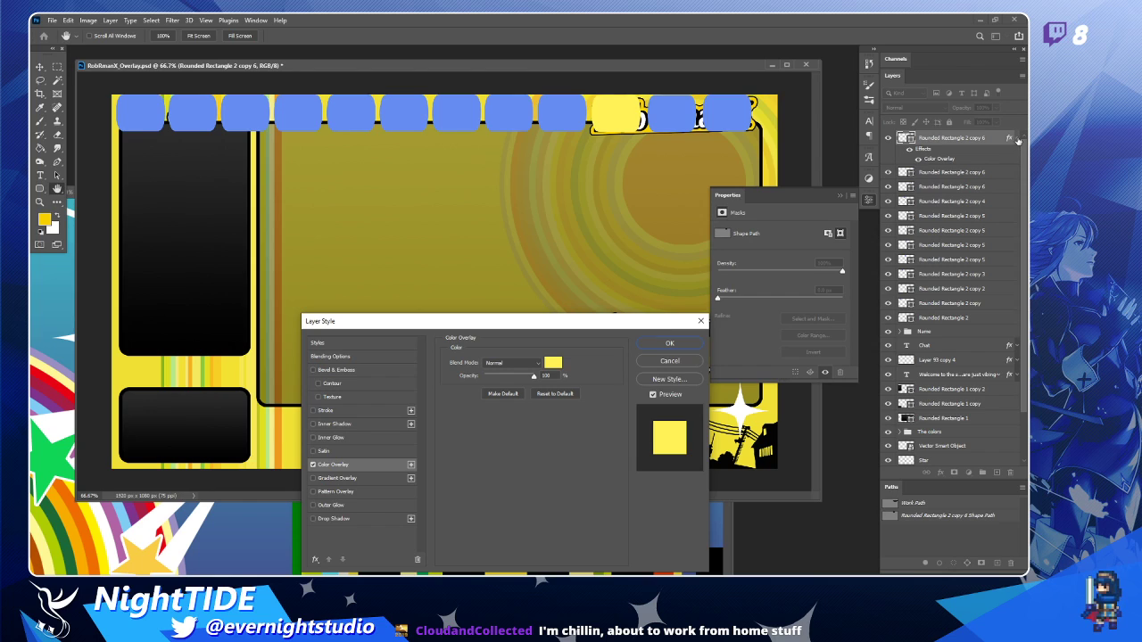
drag(556, 321, 547, 280)
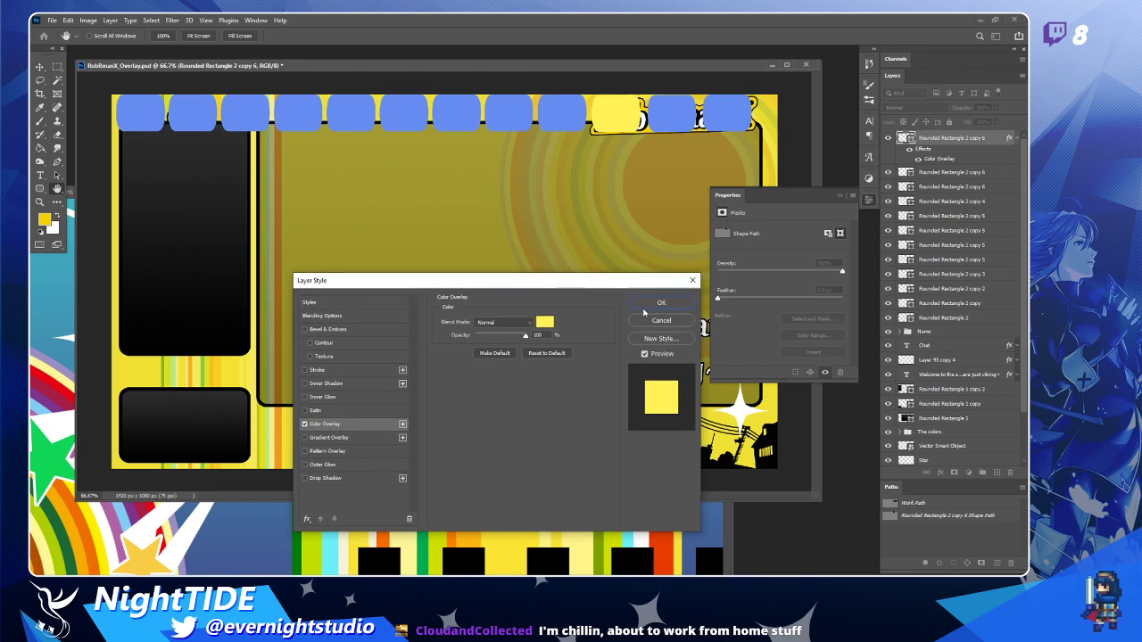
click(661, 302)
Copy the yellow rectangle's layer style onto the other eleven rectangles and collapse all the layer effects lists.
click(1017, 138)
right_click(991, 141)
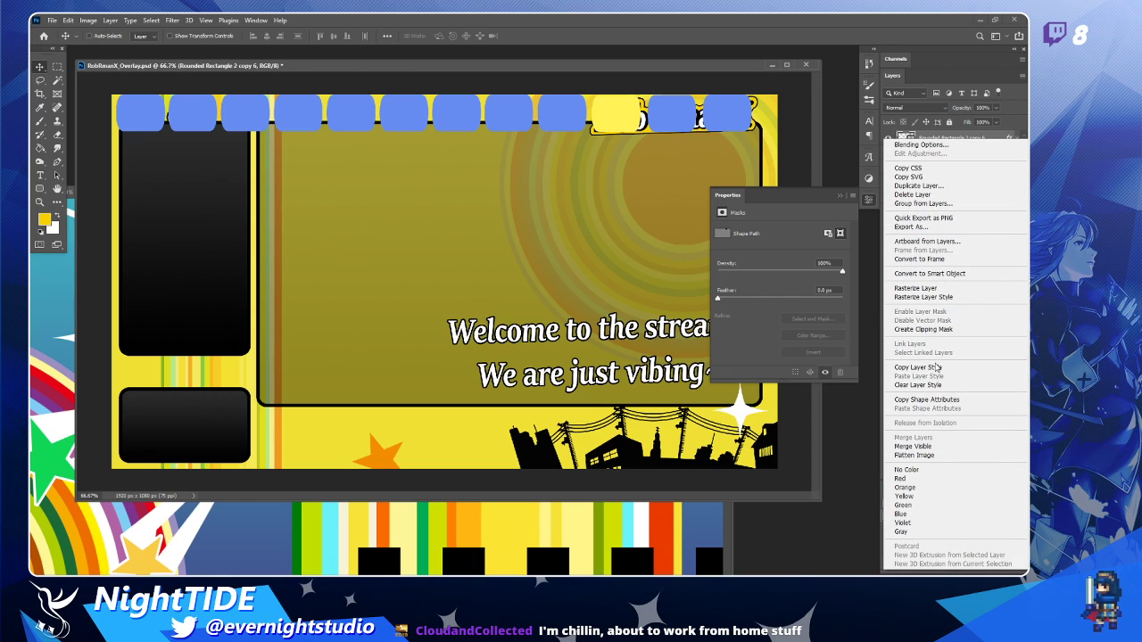
click(919, 366)
shift+click(982, 300)
right_click(982, 301)
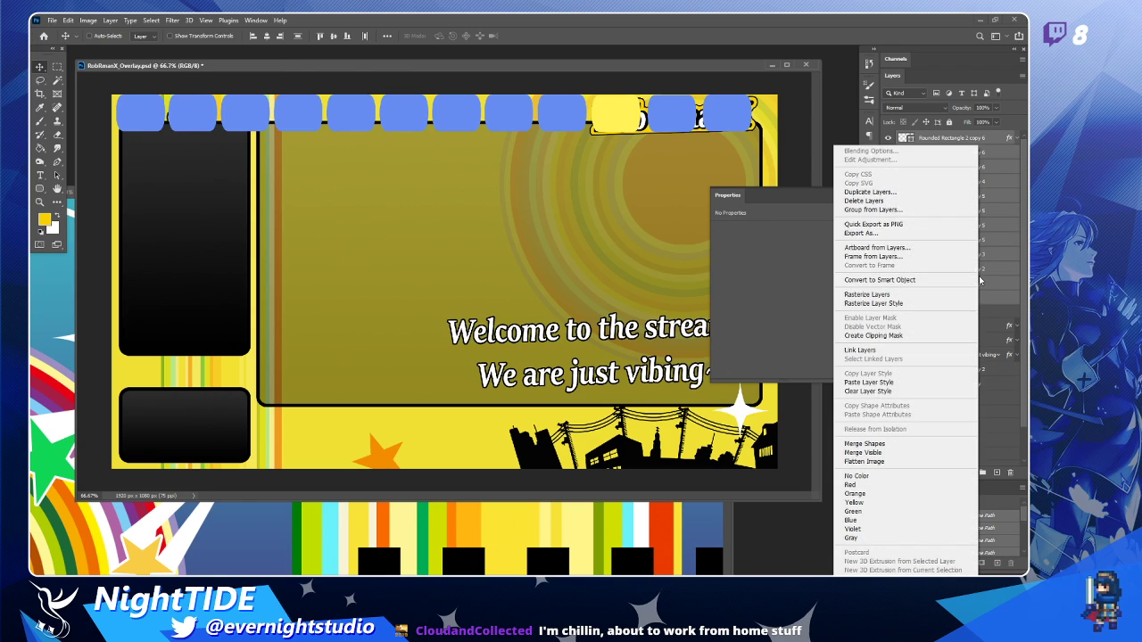
click(908, 382)
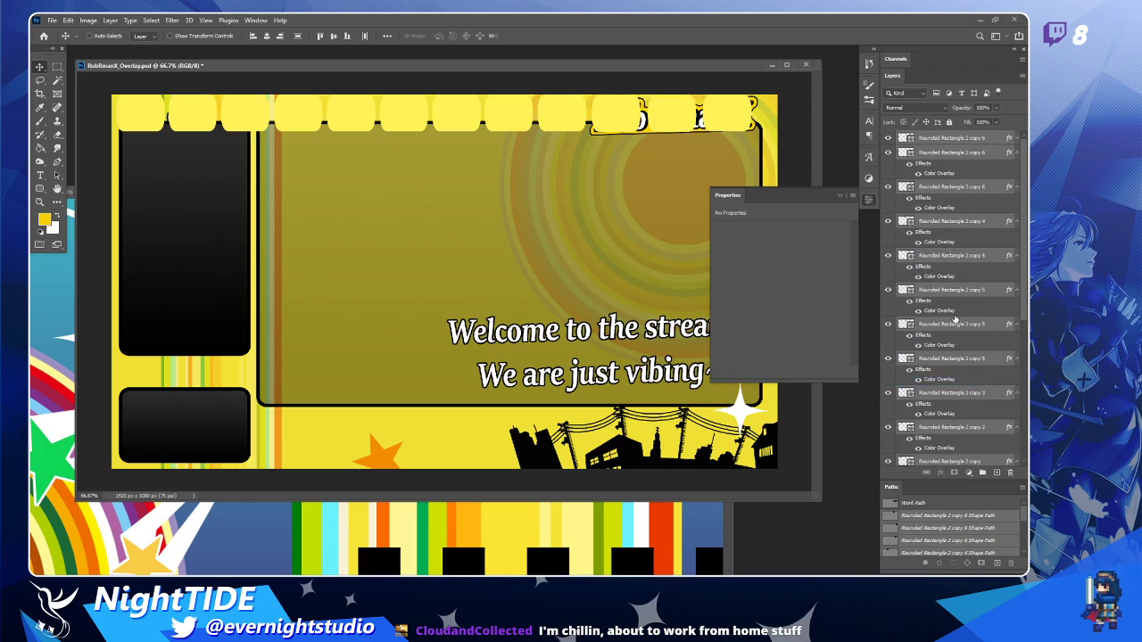
click(1017, 138)
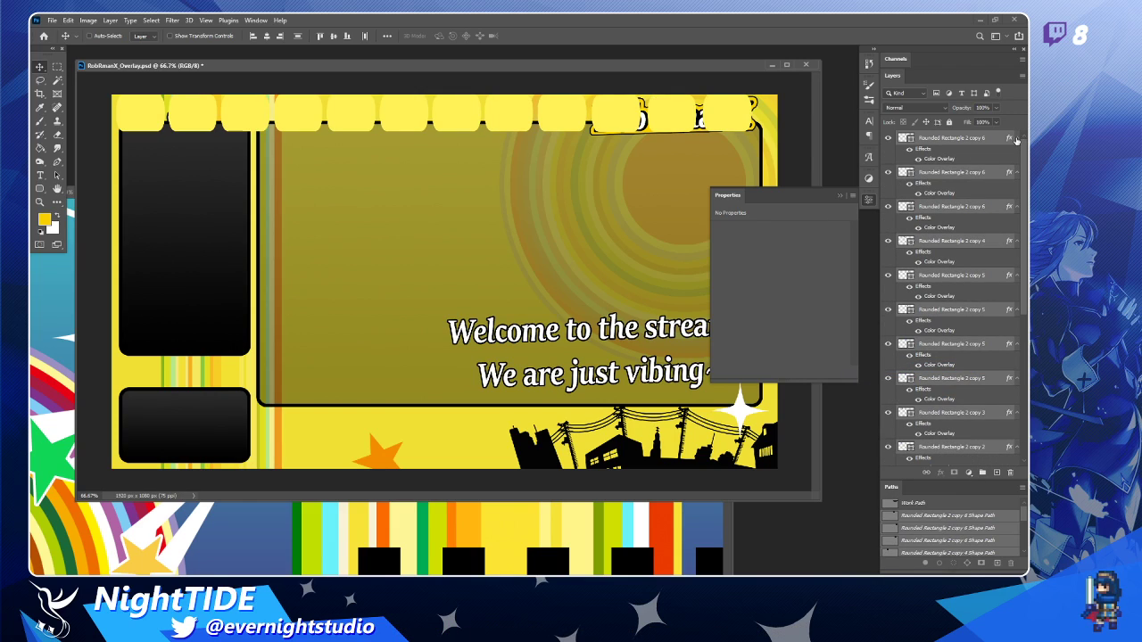
alt+click(1016, 139)
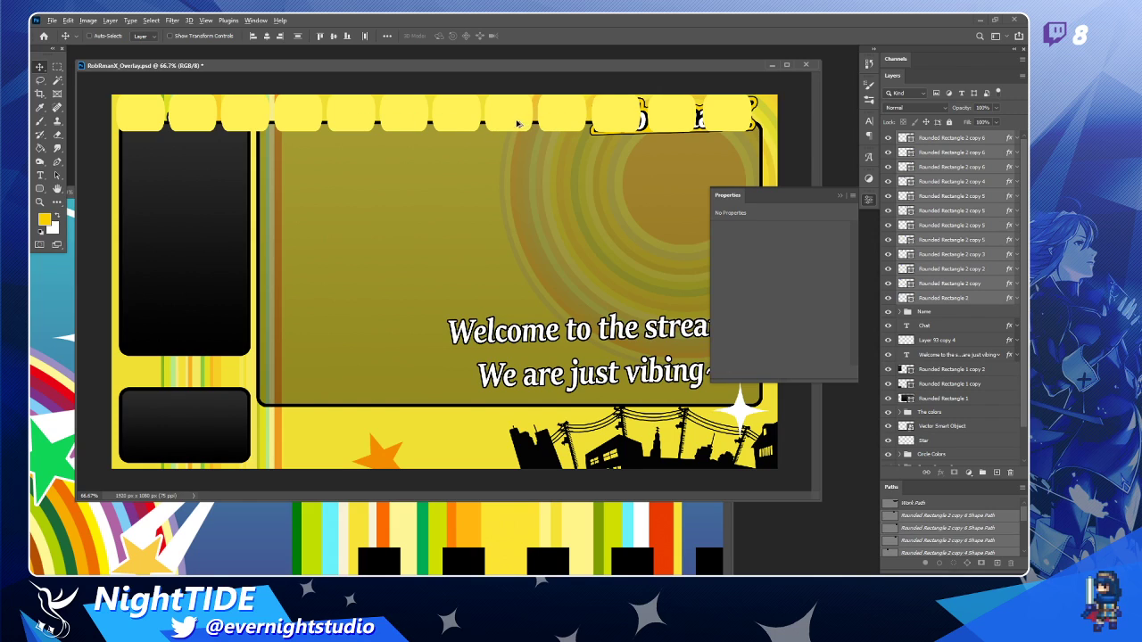
Duplicate the row of twelve yellow rectangles downward seven times with even gaps, forming a grid of eight rows.
drag(518, 121, 516, 205)
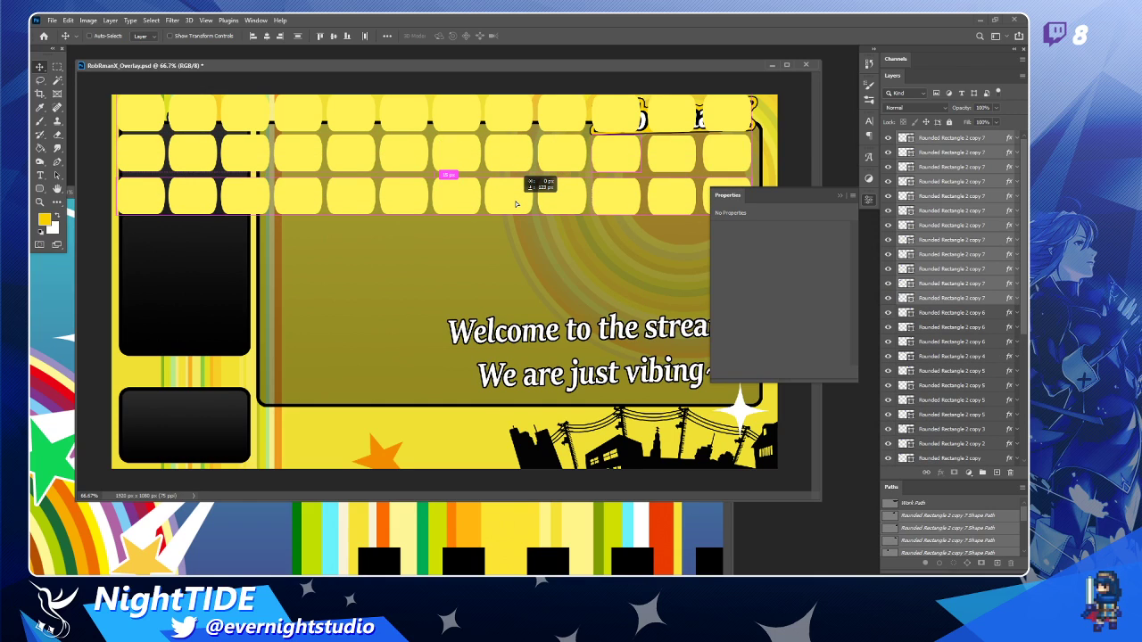
drag(516, 204, 506, 320)
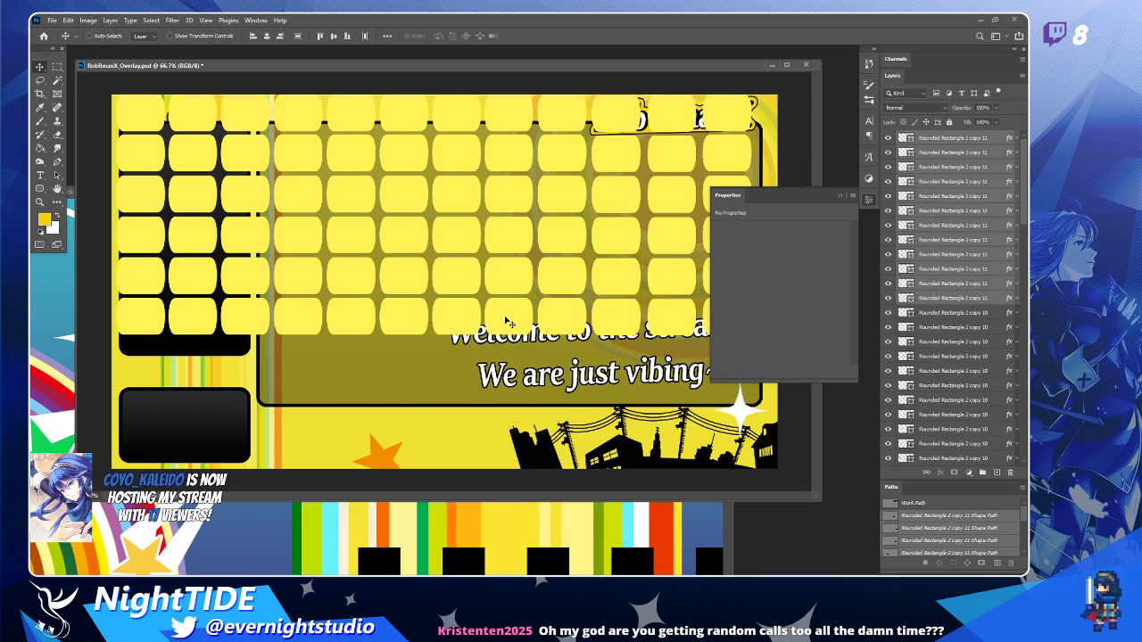
drag(501, 319, 500, 365)
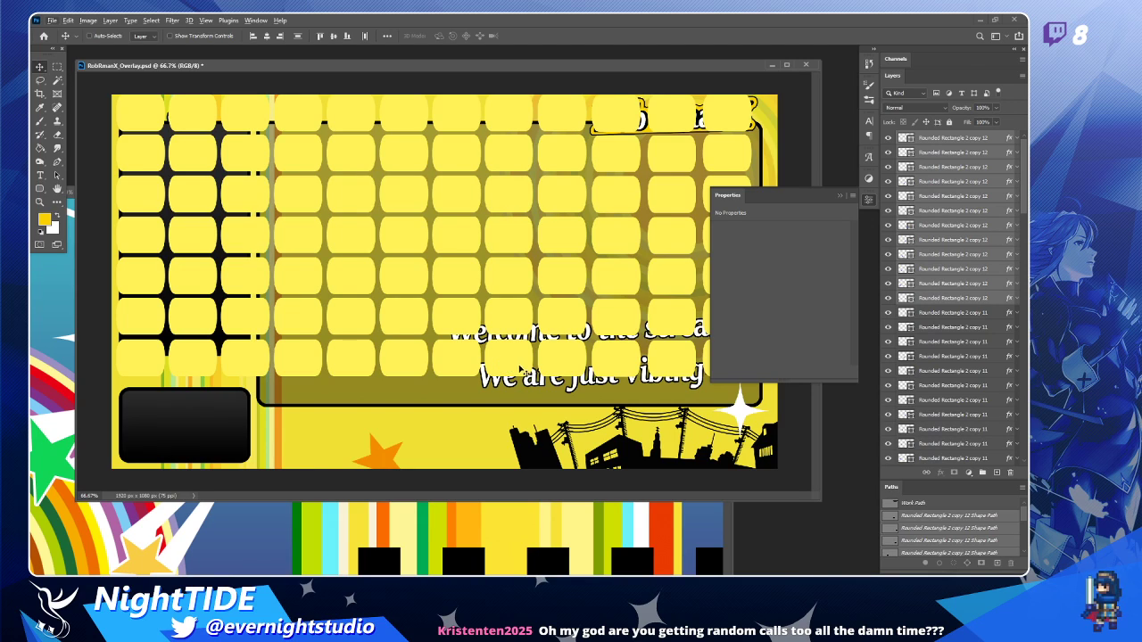
drag(513, 363, 510, 407)
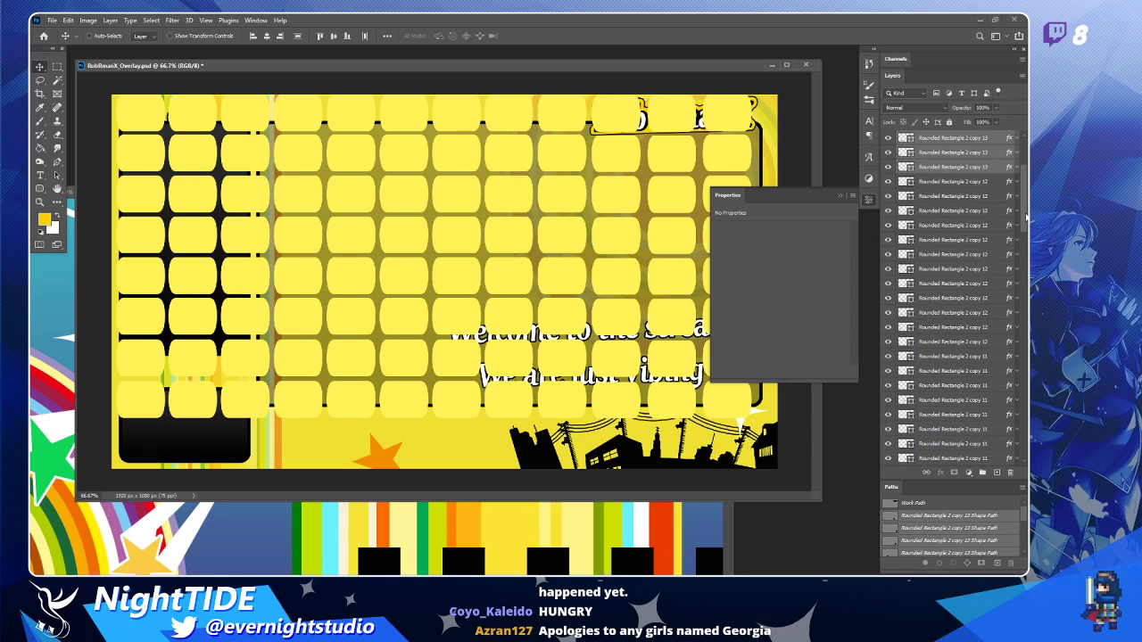
Select all the yellow rounded rectangle layers, from Rounded Rectangle 2 up to the topmost copy, and put them in one group.
scroll(1020, 225, down, 3)
drag(1021, 225, 1023, 444)
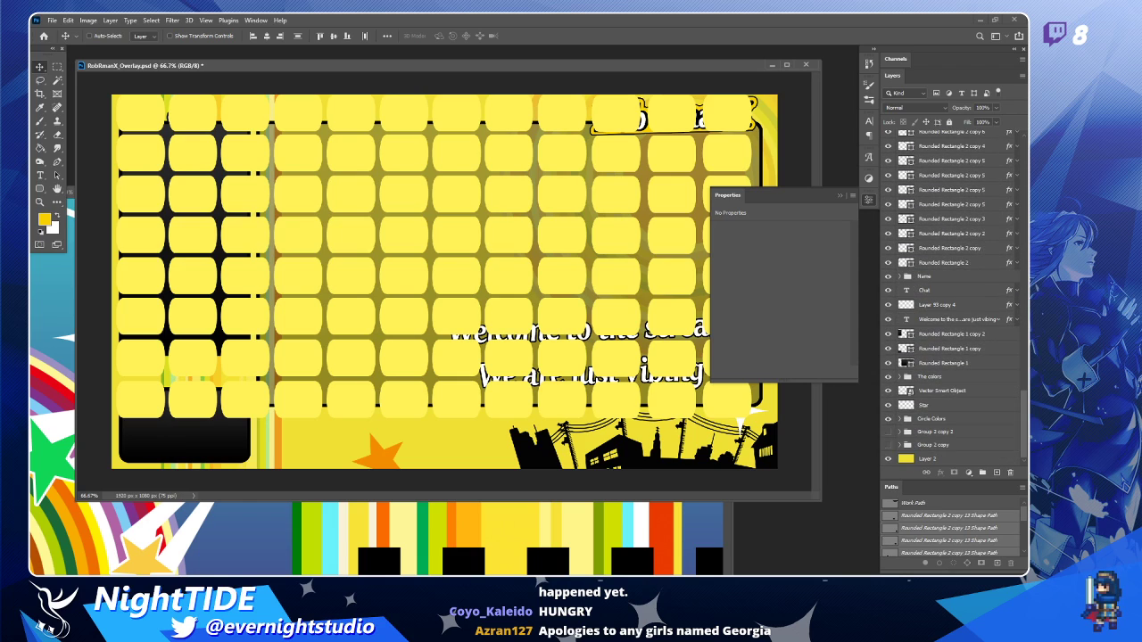
click(949, 264)
scroll(947, 273, up, 5)
scroll(947, 274, up, 10)
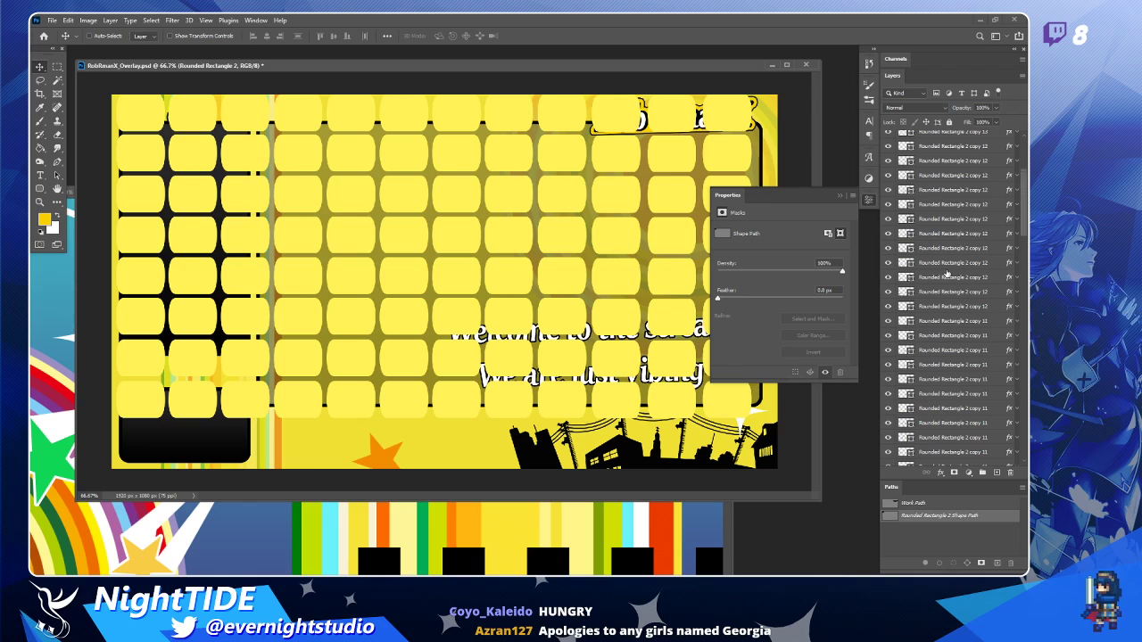
shift+click(930, 145)
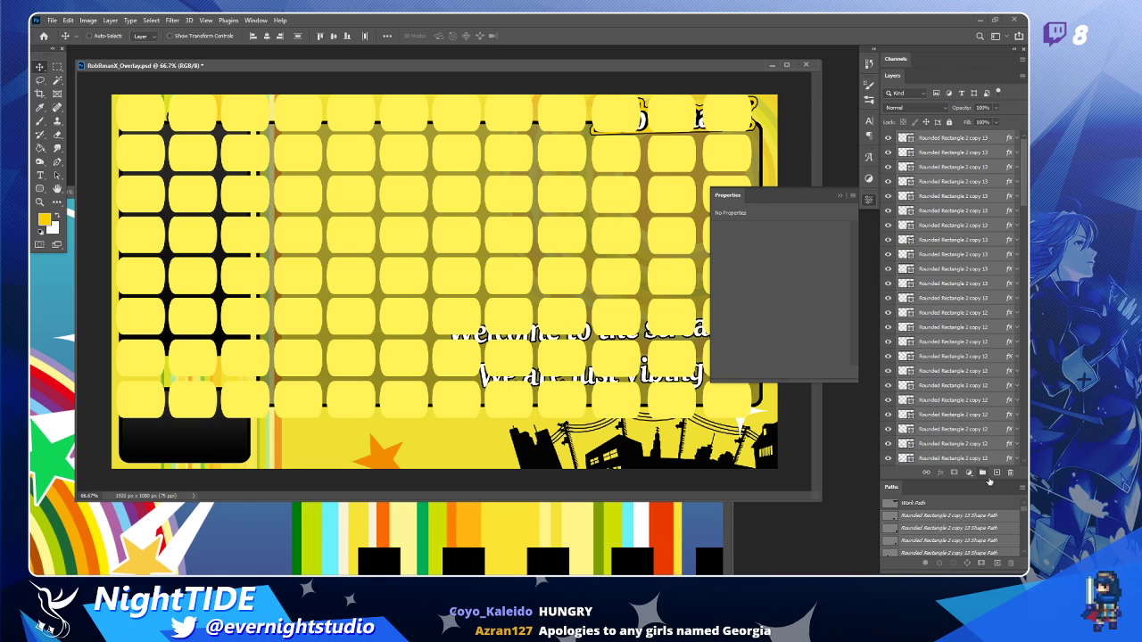
click(983, 473)
Compare the unobstructed overlay with the tile group hidden and shown, leave the group visible, and expand its layer list.
click(888, 137)
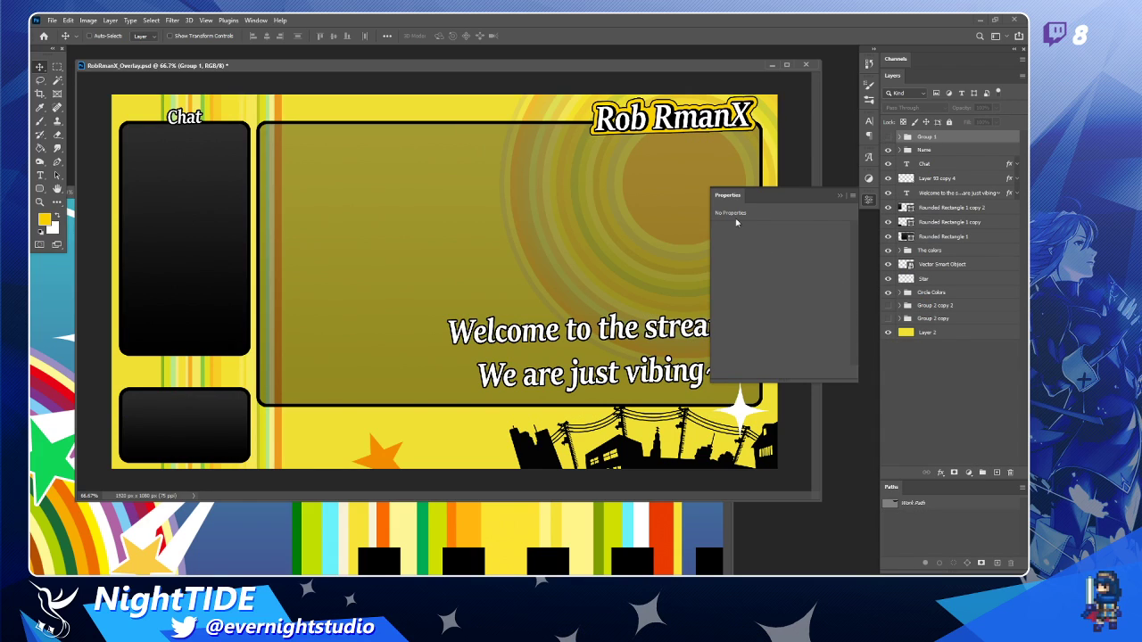
click(871, 200)
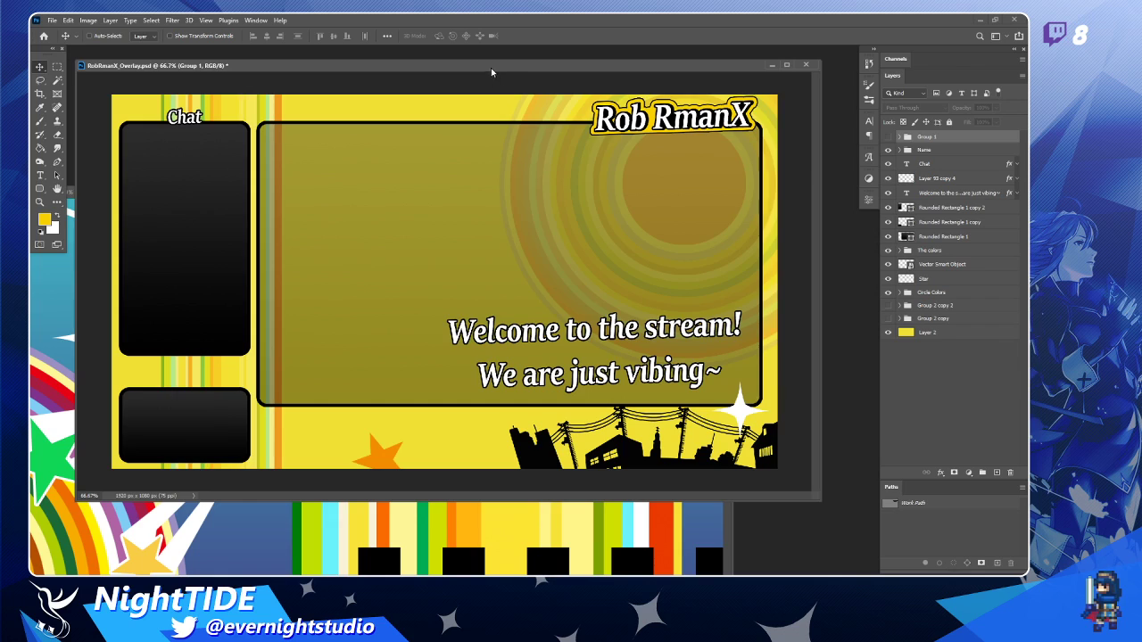
drag(489, 70, 475, 122)
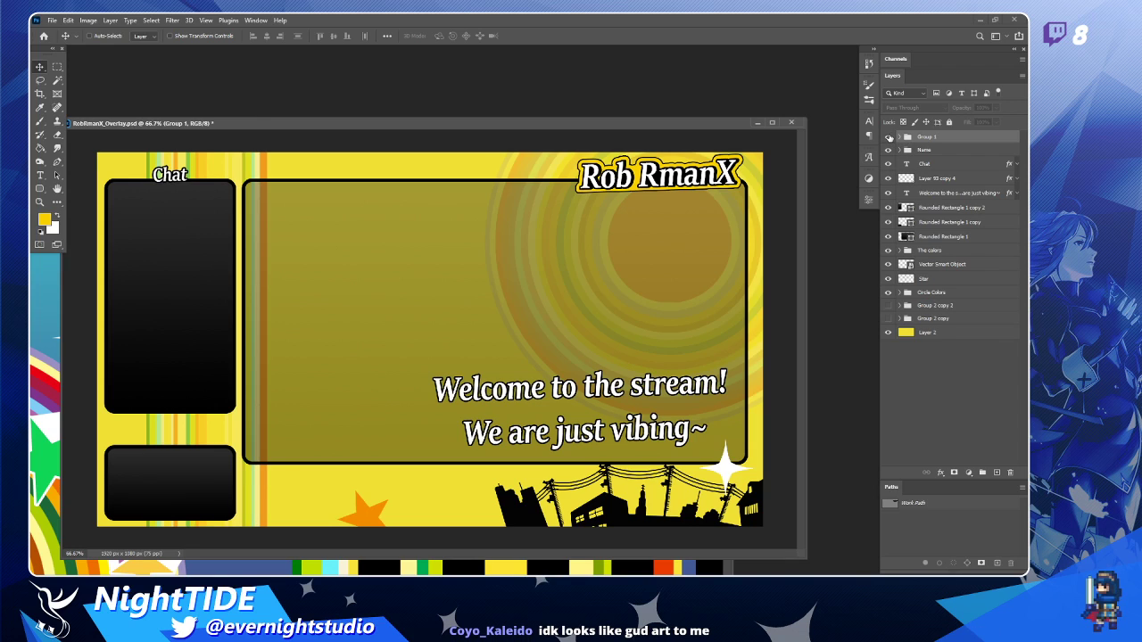
click(888, 136)
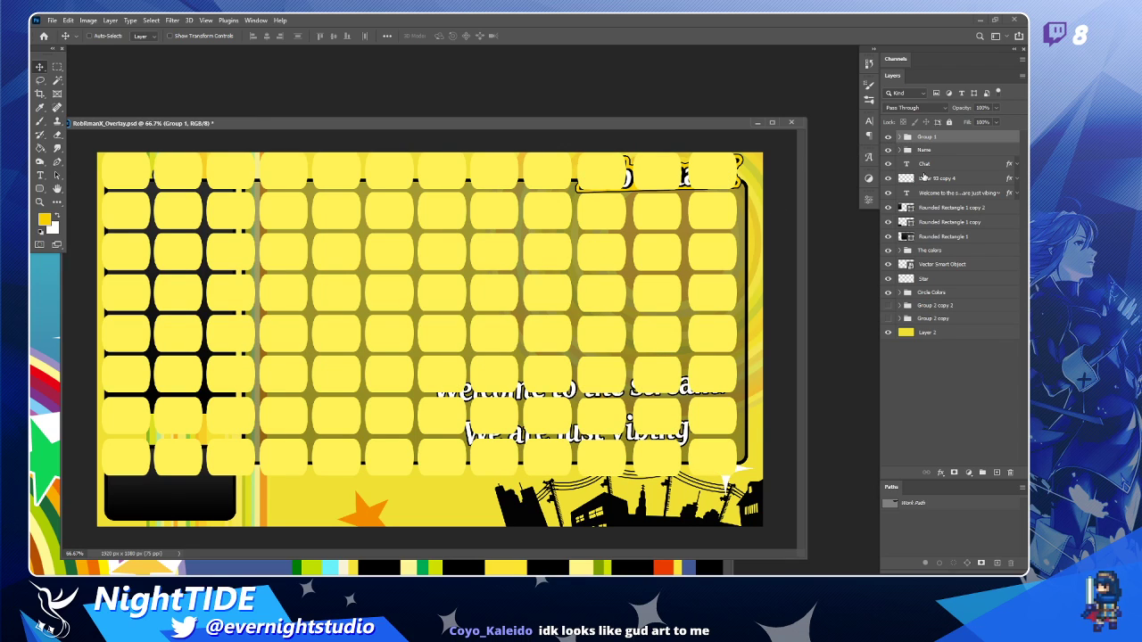
click(889, 137)
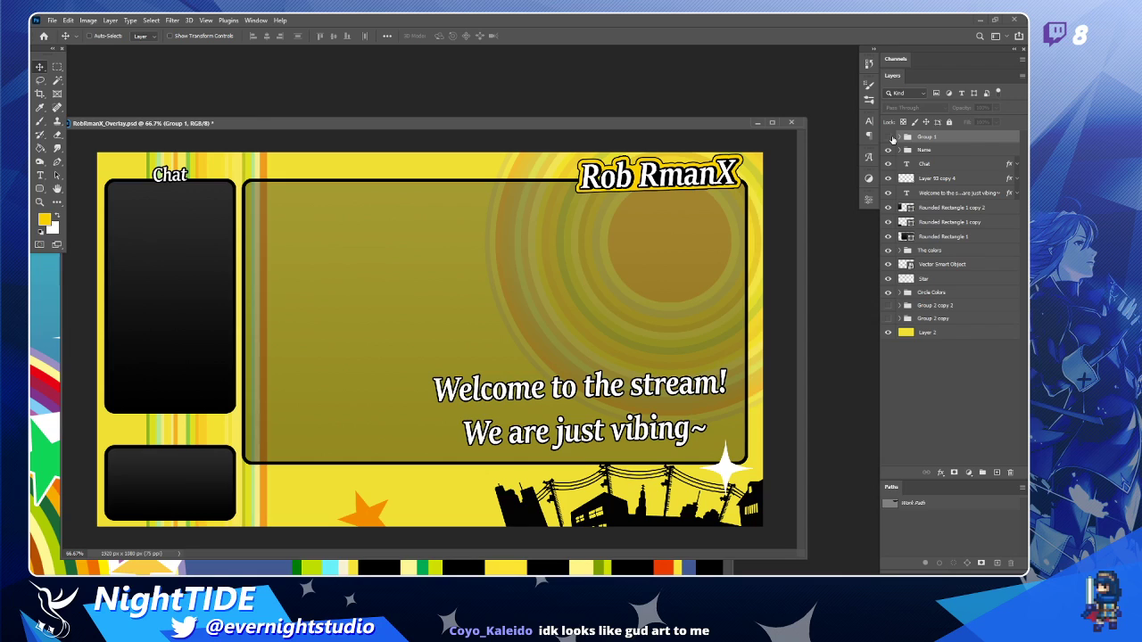
click(888, 136)
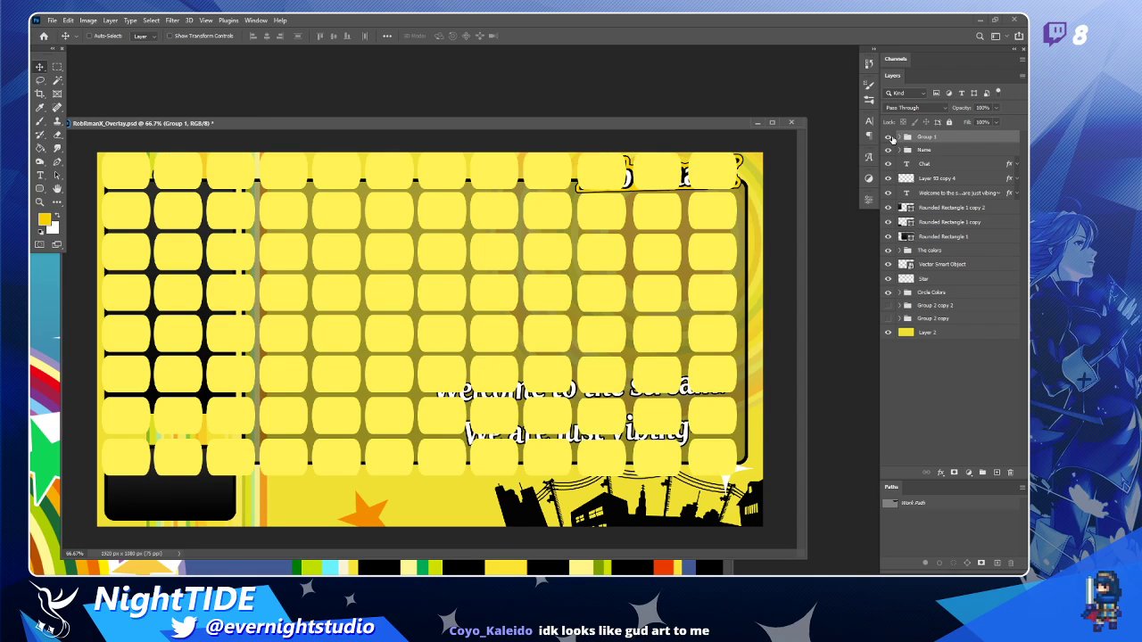
click(900, 136)
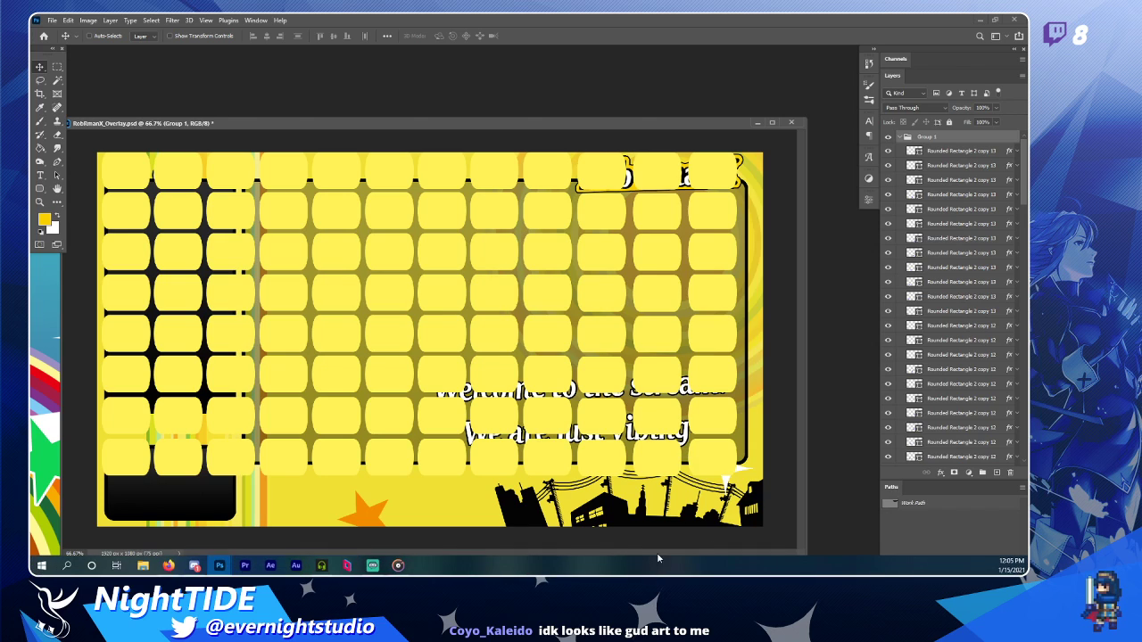
Bring the reference artwork document forward and examine the yellow grid background around the Persona 4 Golden logo up close.
click(628, 566)
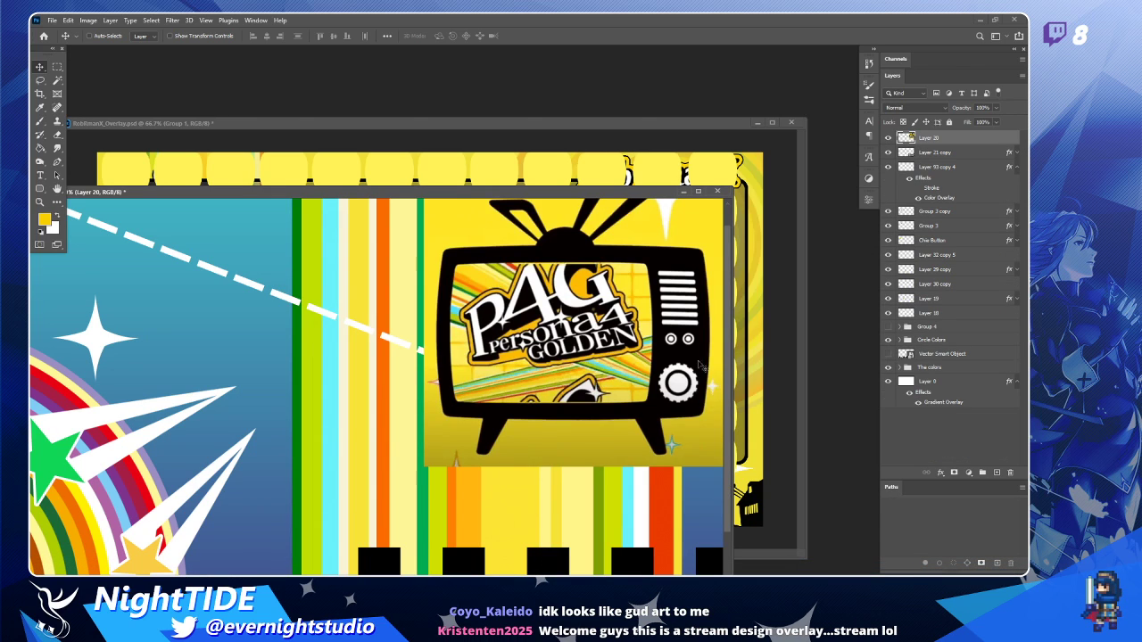
key(z)
click(638, 291)
click(638, 291)
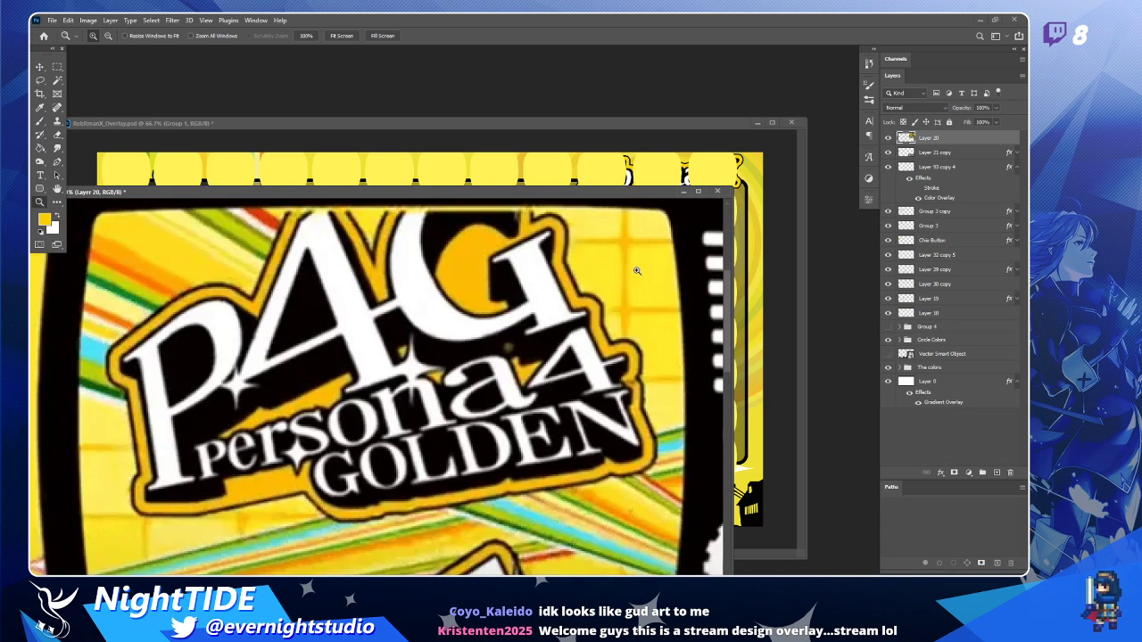
key(m)
drag(641, 251, 683, 323)
key(b)
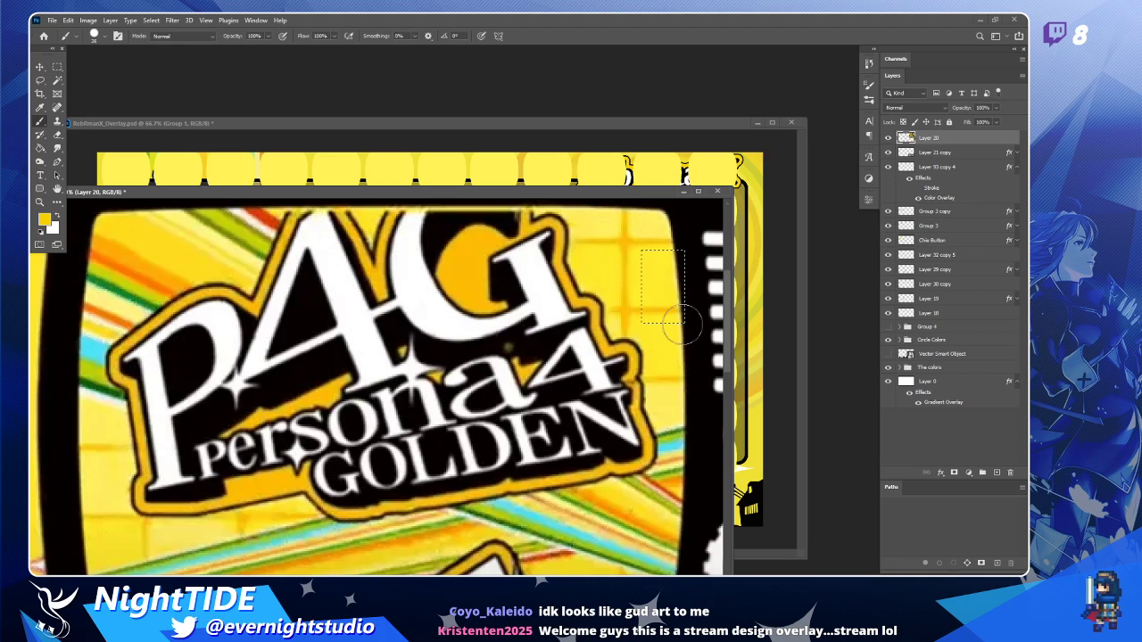
key(ctrl+d)
mouse_move(627, 308)
mouse_down()
mouse_move(671, 240)
mouse_move(692, 320)
mouse_up()
right_click(689, 327)
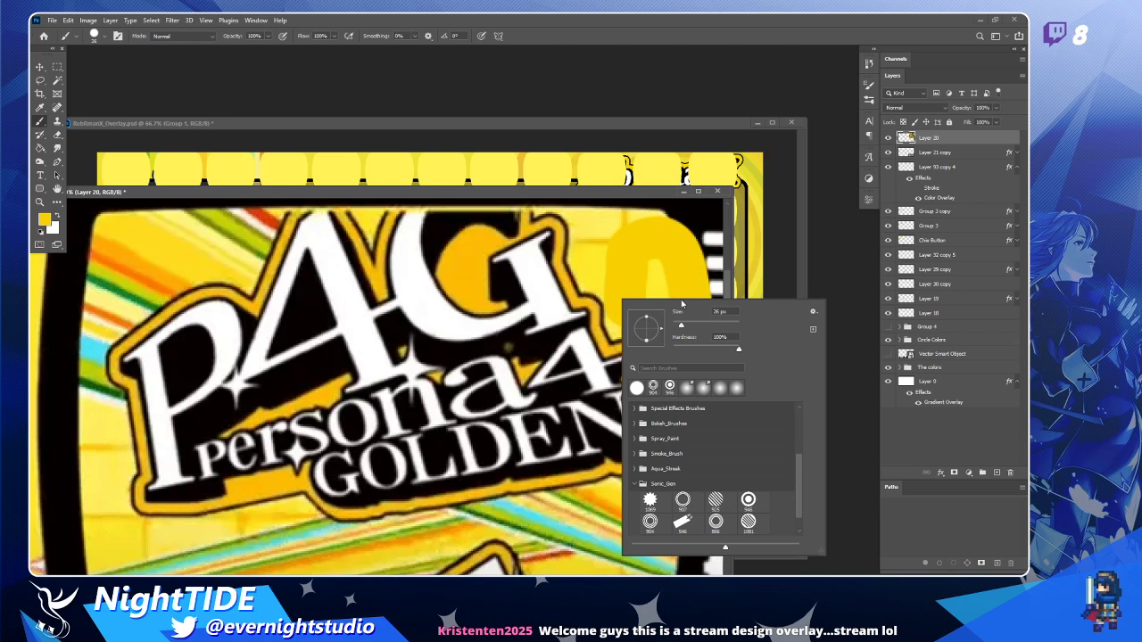
click(524, 302)
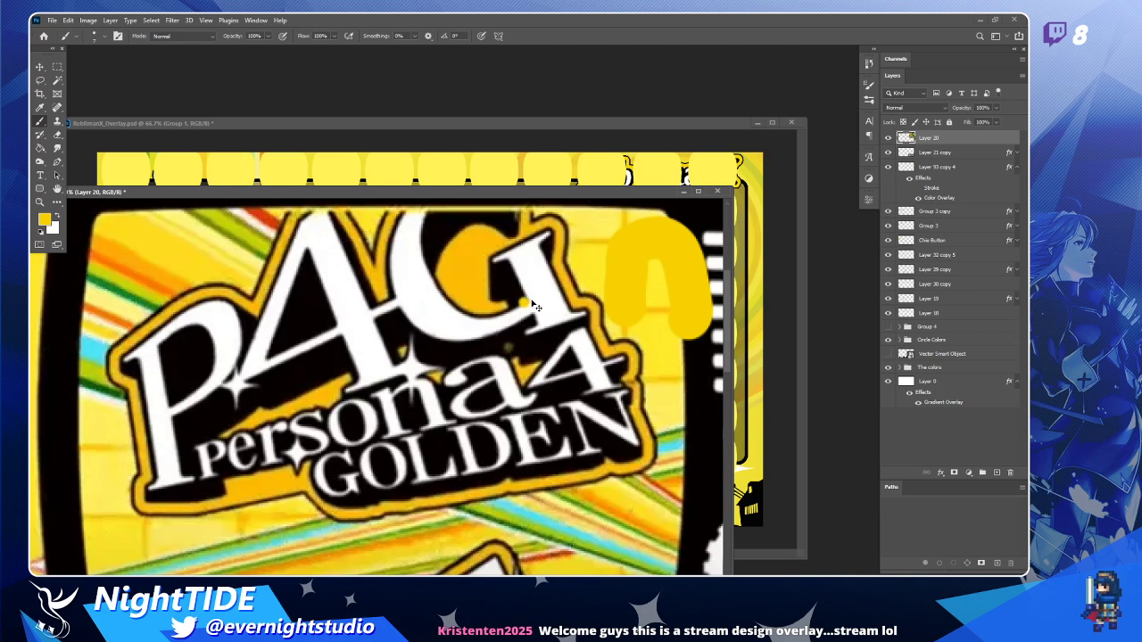
key(ctrl+z)
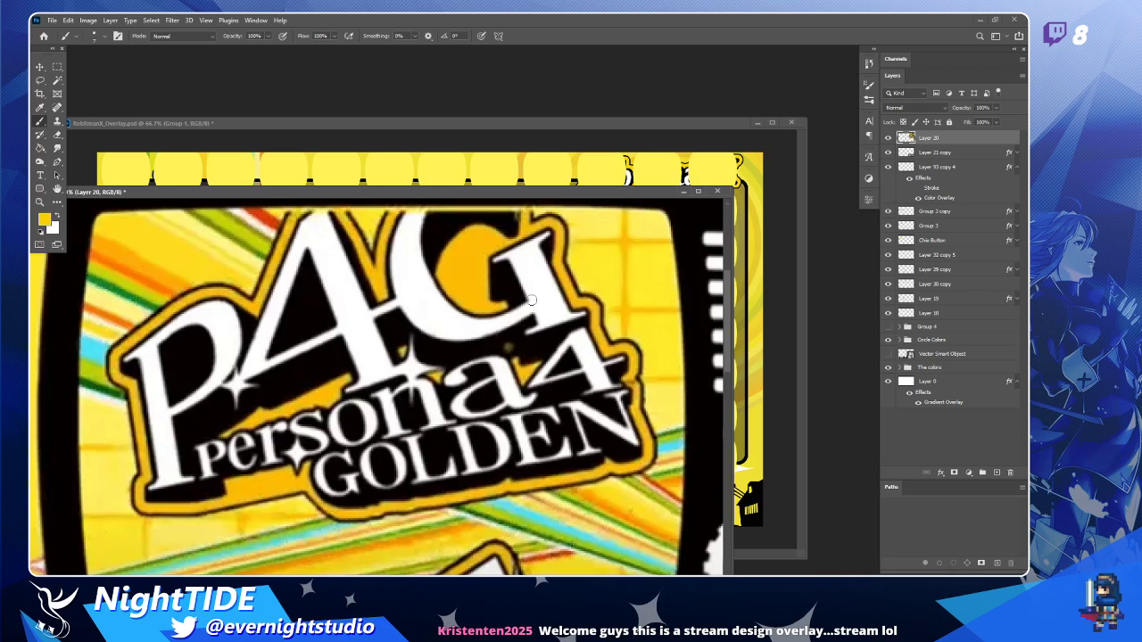
Sample black from the TV frame and brush rough black tile outlines over the yellow background around the Persona 4 Golden logo.
key(i)
click(687, 234)
key(b)
mouse_move(631, 305)
mouse_down()
mouse_move(628, 246)
mouse_move(675, 243)
mouse_move(686, 317)
mouse_move(633, 310)
mouse_move(624, 333)
mouse_move(625, 323)
mouse_move(663, 378)
mouse_move(593, 301)
mouse_move(619, 252)
mouse_up()
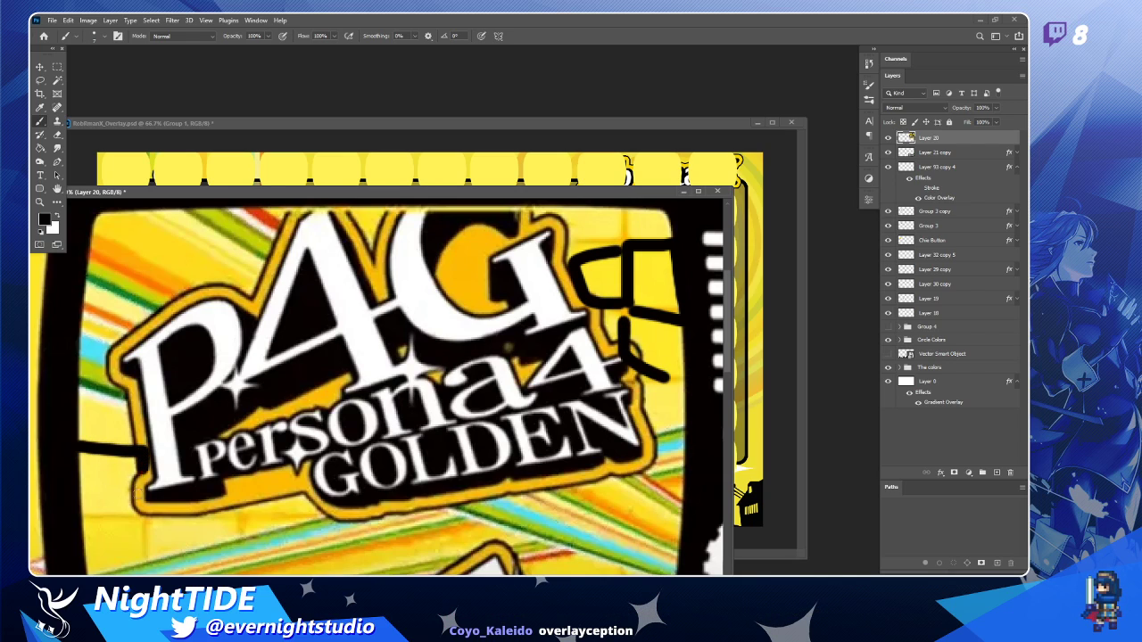
Switch to the stream overlay document, move Group 1 directly above Layer 2, and shift its tile grid down and to the right.
click(421, 130)
click(40, 67)
click(907, 136)
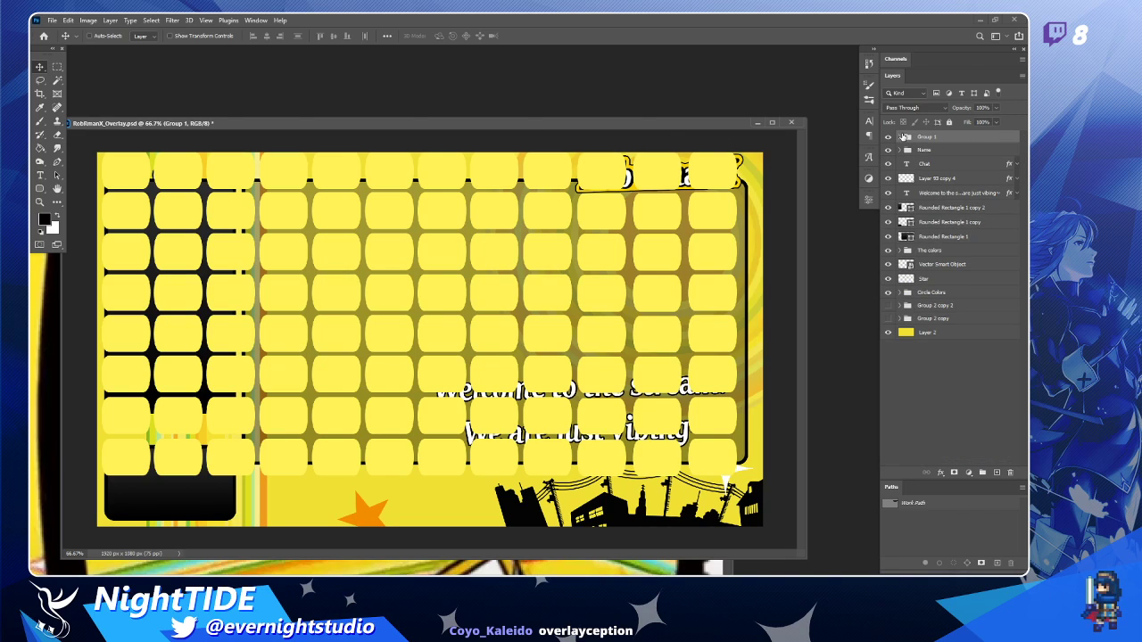
drag(935, 316, 938, 328)
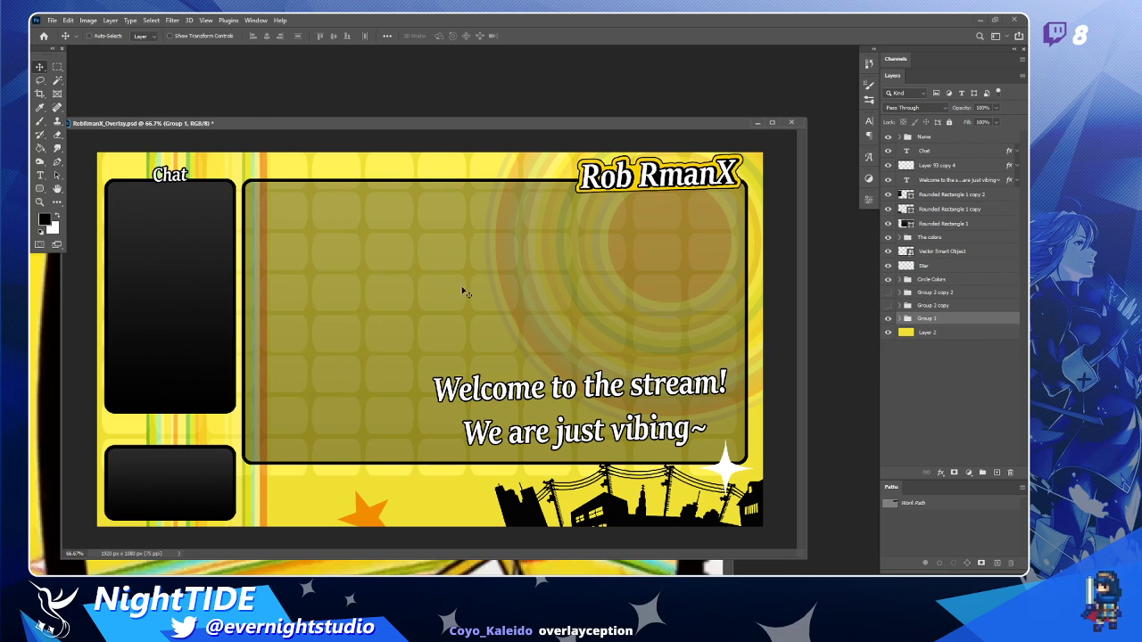
drag(430, 319, 441, 334)
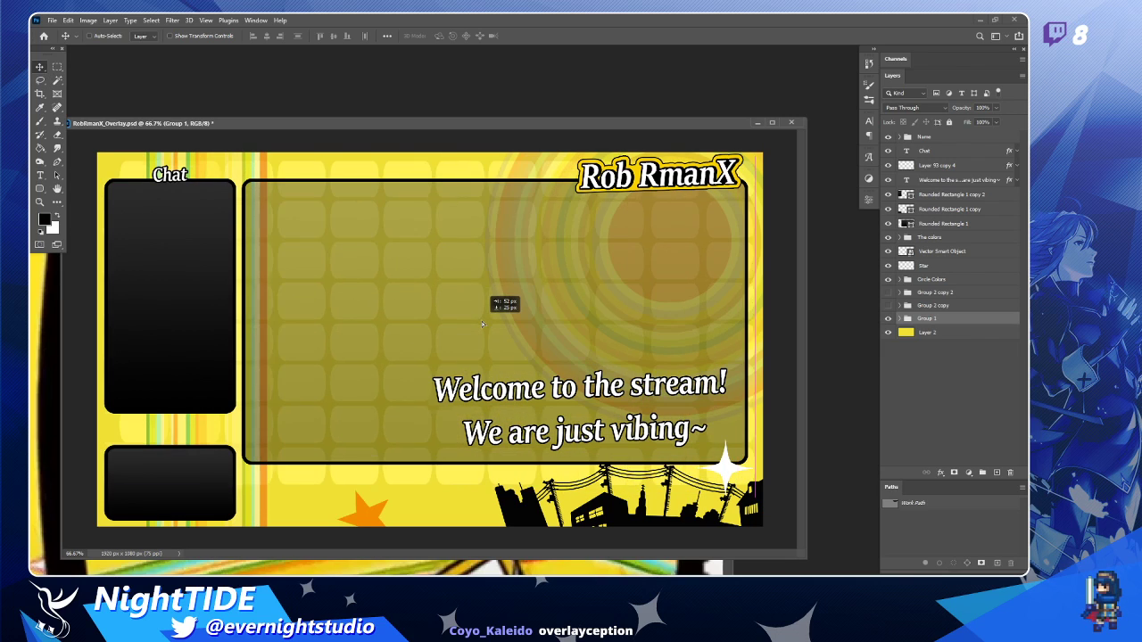
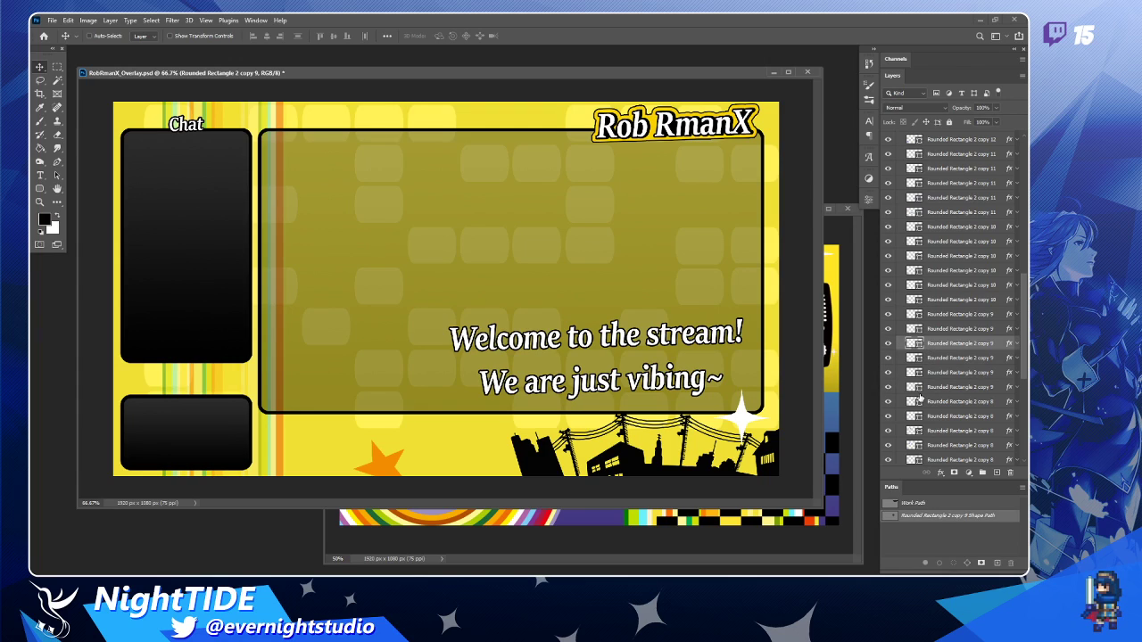
Delete the rounded tile in the grid's top row, just right of the vertical colour stripes.
scroll(920, 397, down, 2)
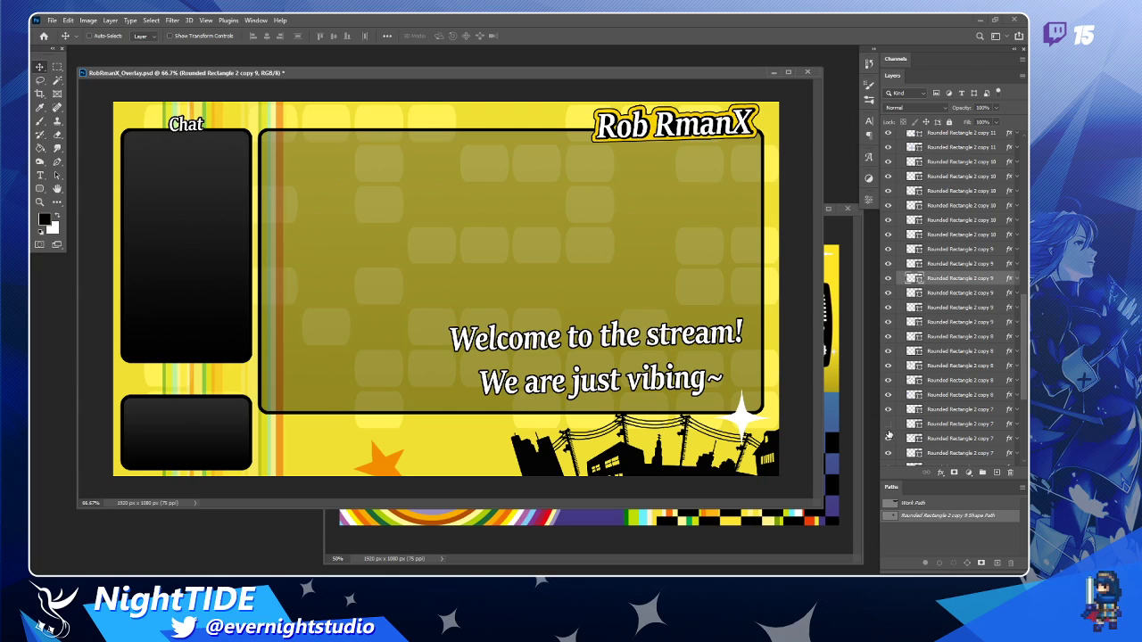
click(889, 439)
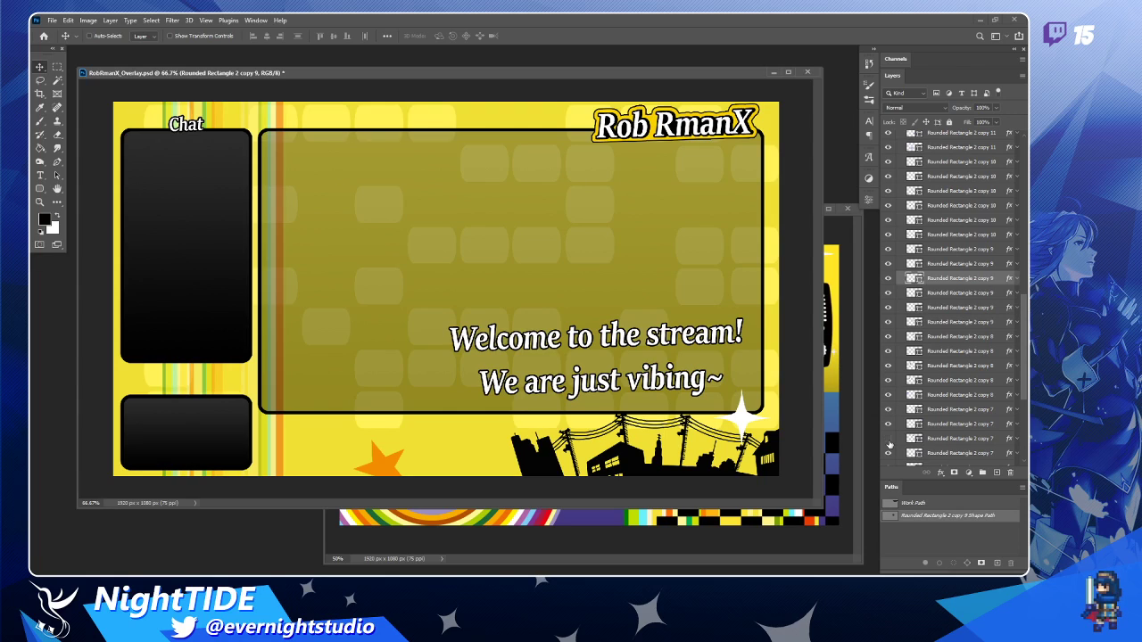
click(889, 439)
scroll(889, 439, down, 5)
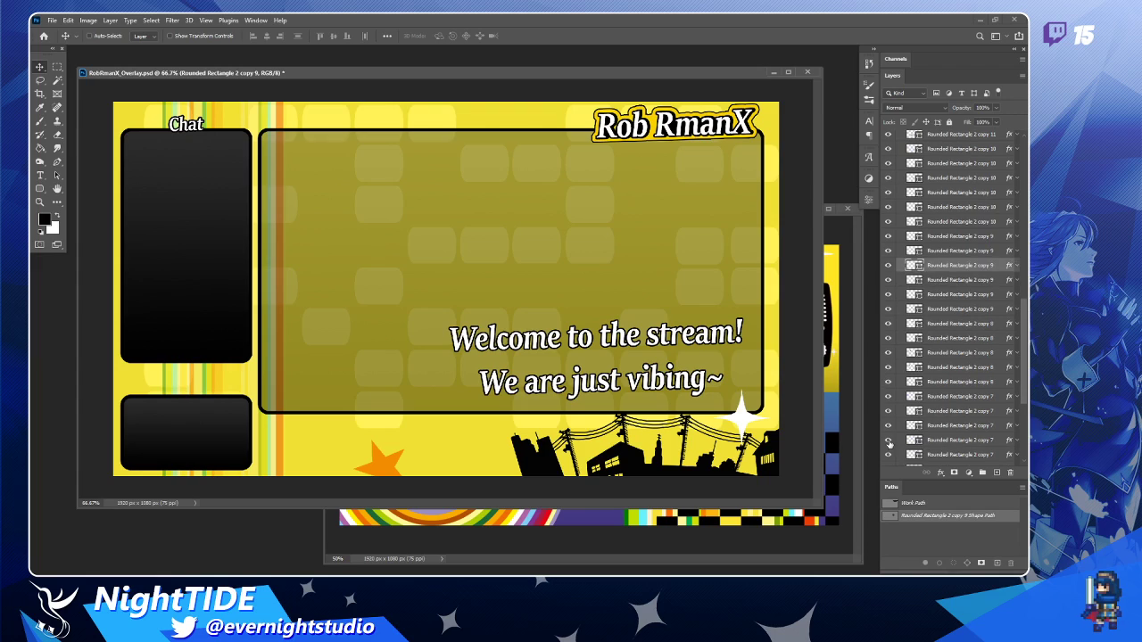
ctrl+click(331, 117)
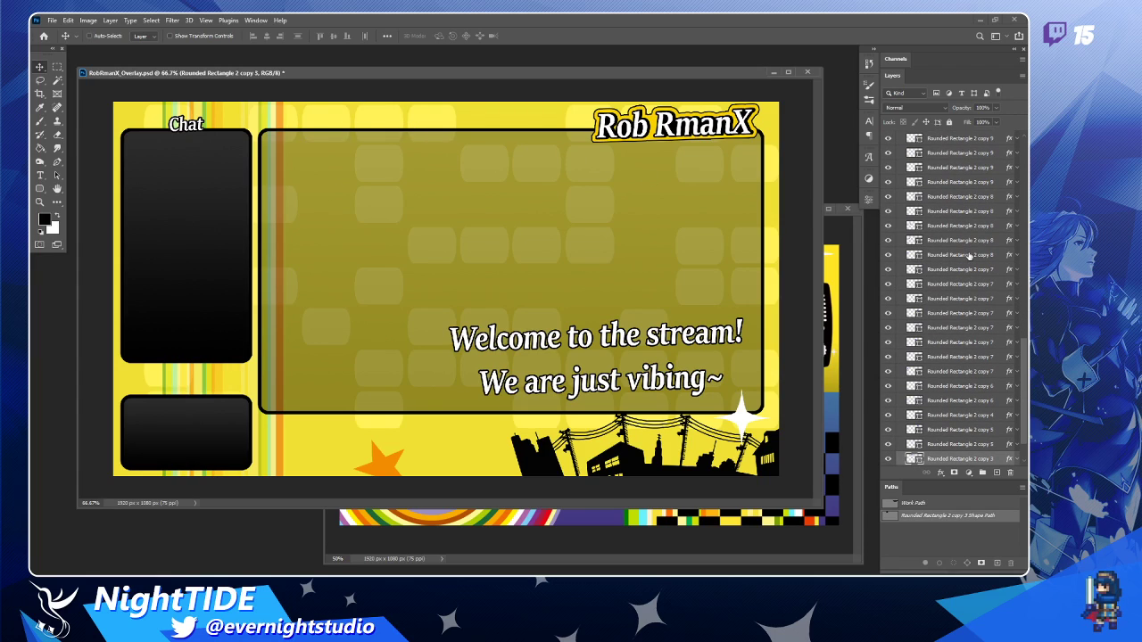
key(Delete)
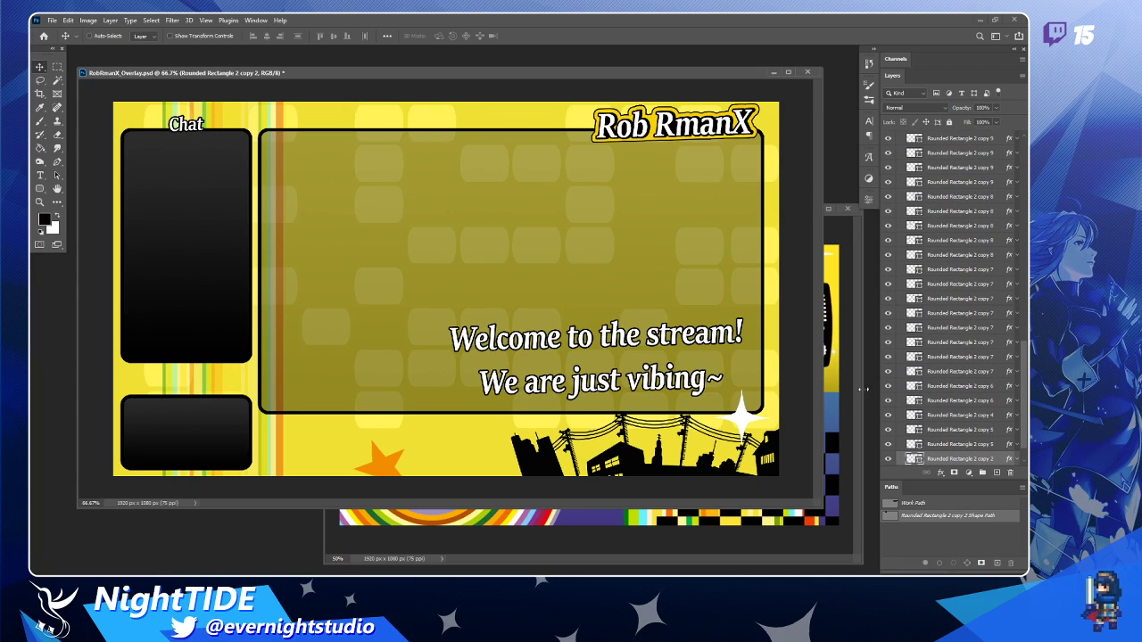
Delete the rounded tile in the grid's second row, just below the start of the name title.
scroll(924, 380, down, 1)
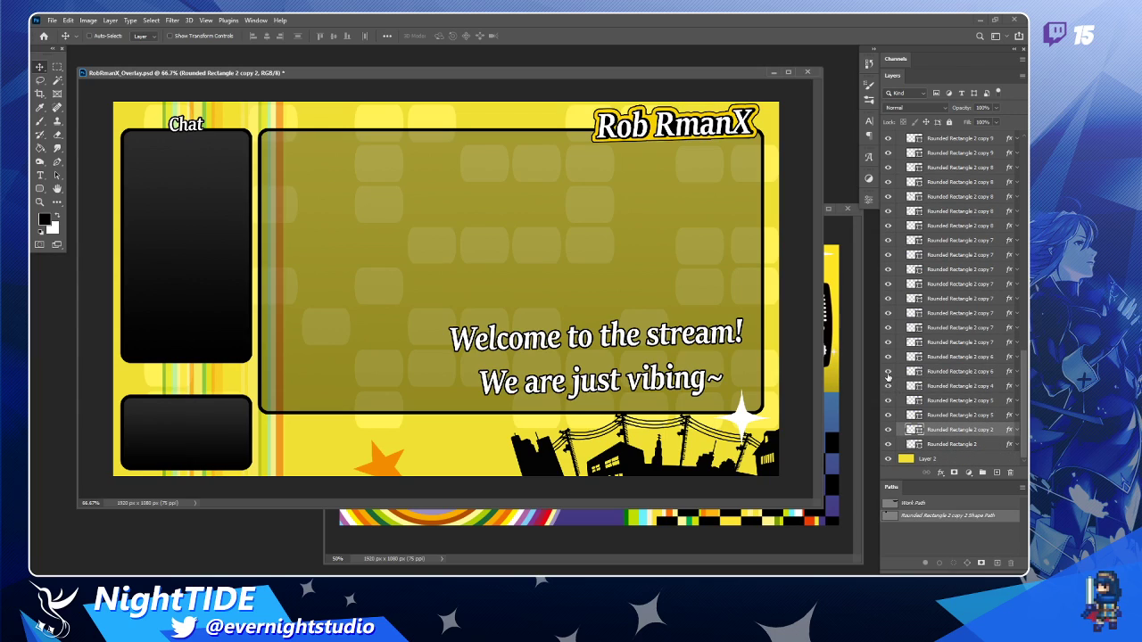
click(886, 285)
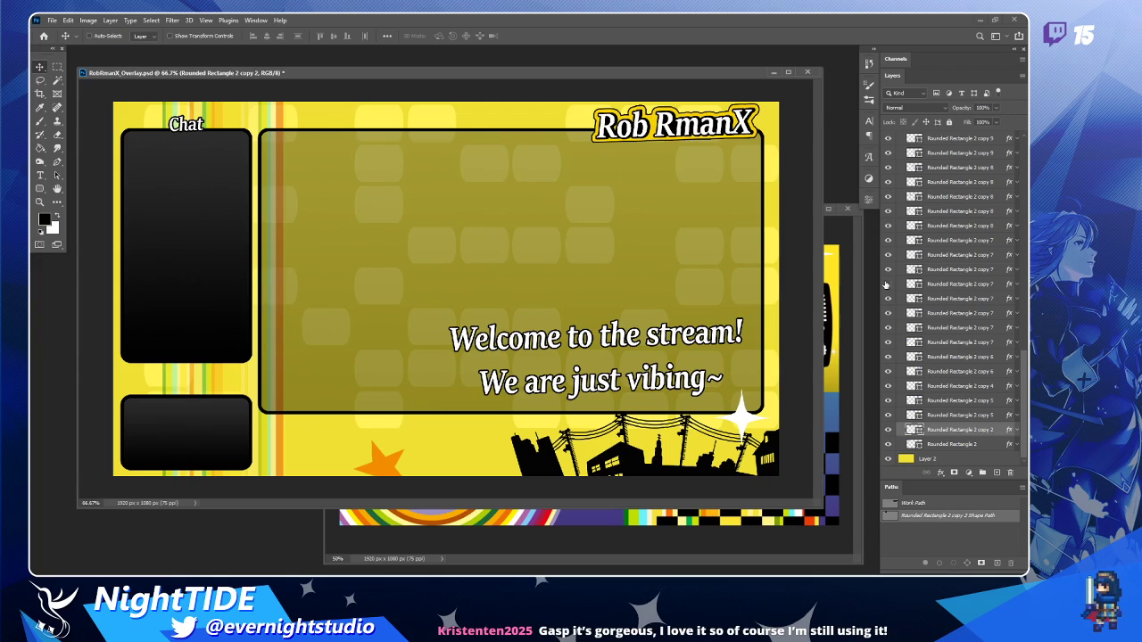
click(886, 285)
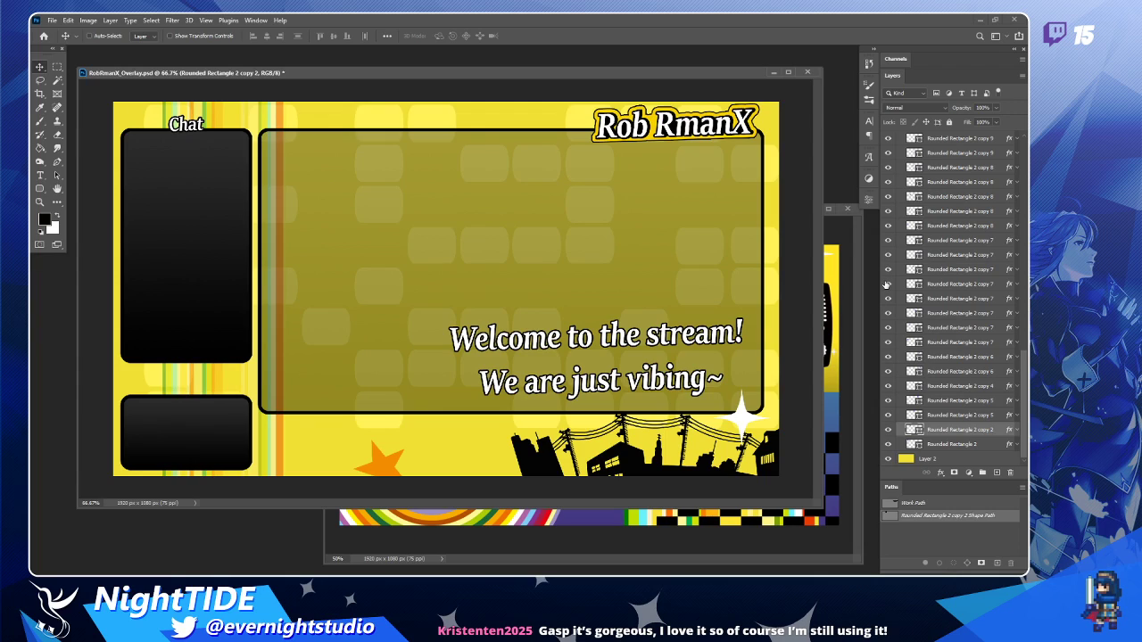
click(936, 297)
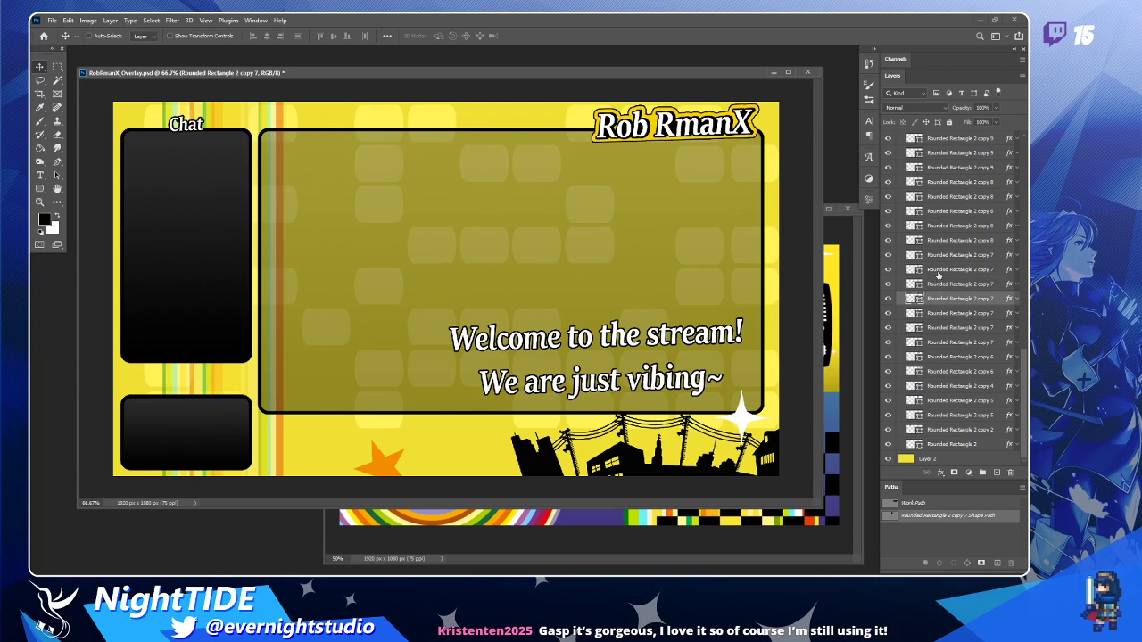
Hide the large translucent panel (Rounded Rectangle 1) and the welcome text layer.
ctrl+click(697, 277)
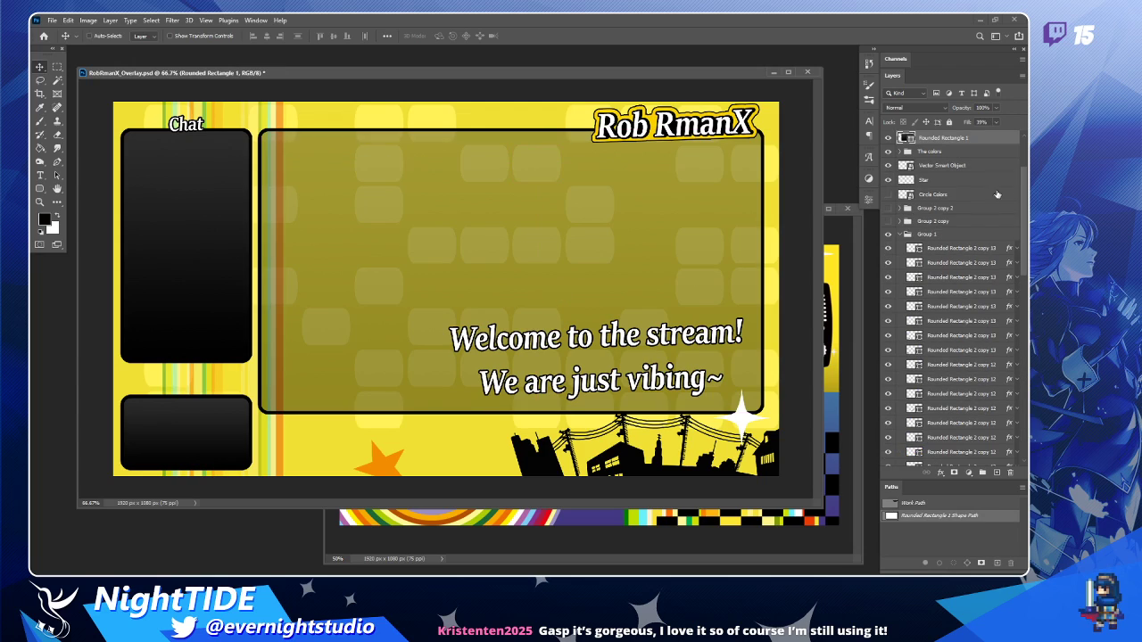
click(887, 138)
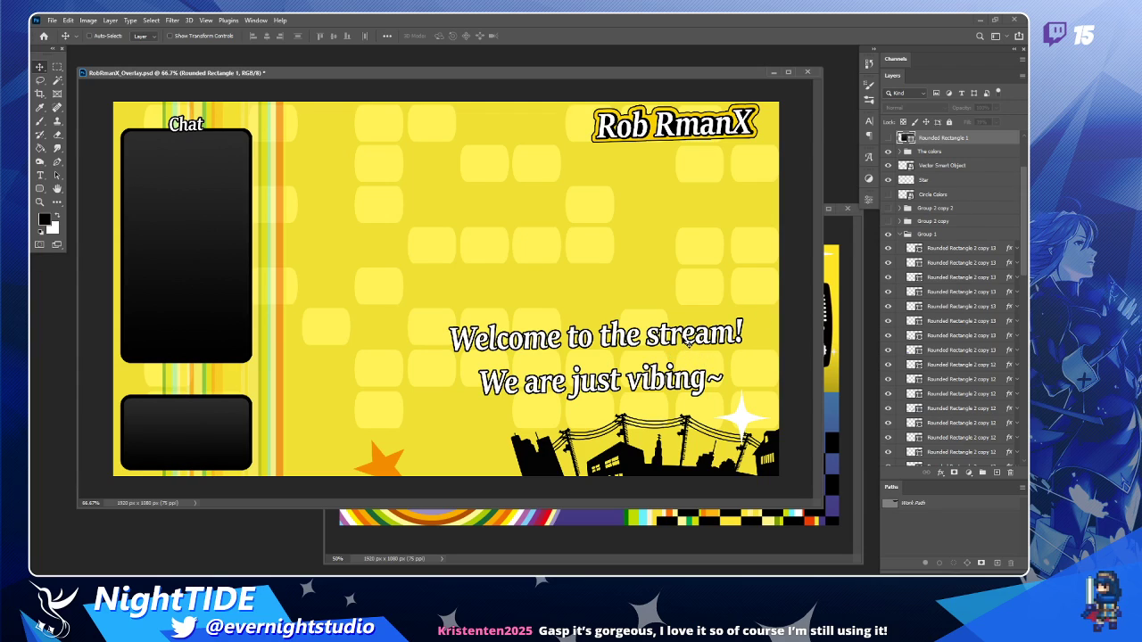
ctrl+click(687, 339)
click(888, 139)
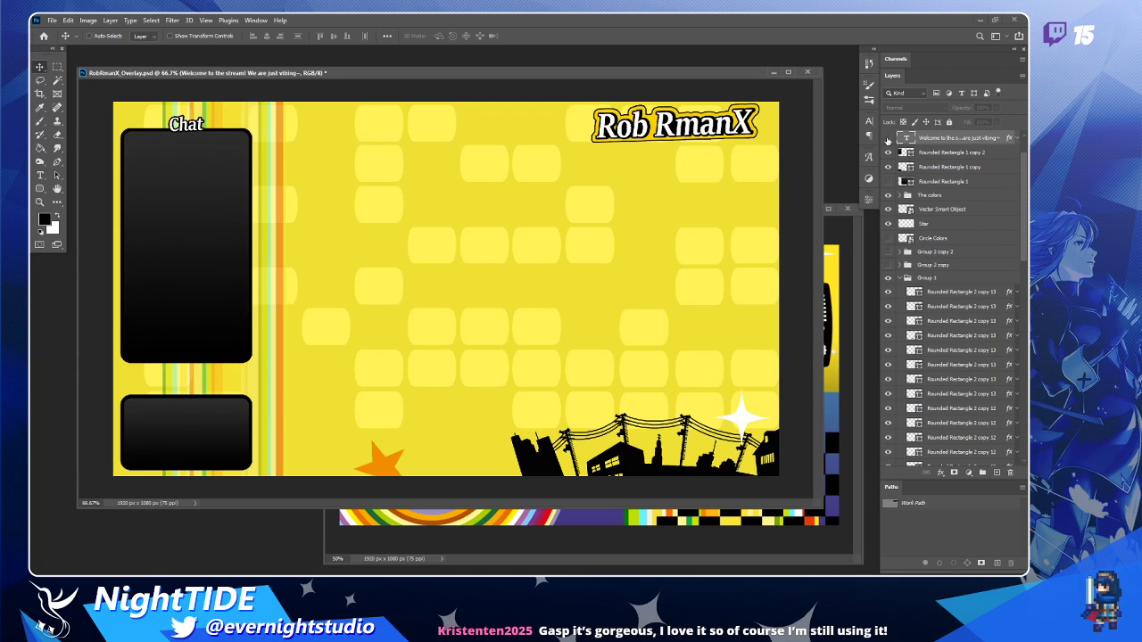
Delete scattered rounded tiles from the lower two rows of the grid to break up the pattern.
ctrl+click(643, 373)
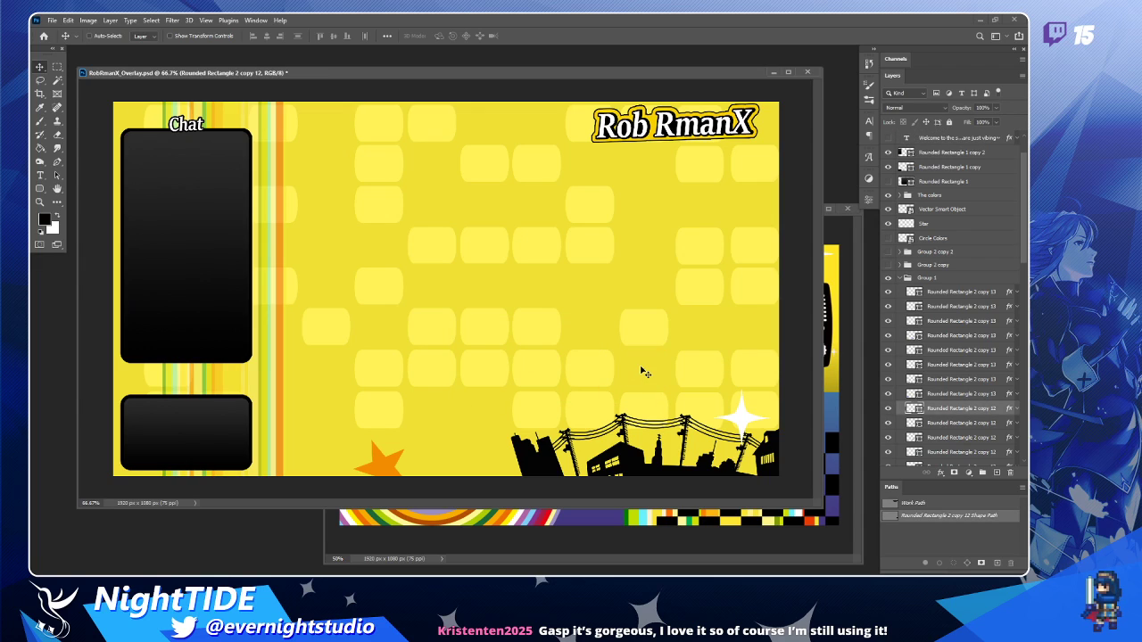
ctrl+click(533, 374)
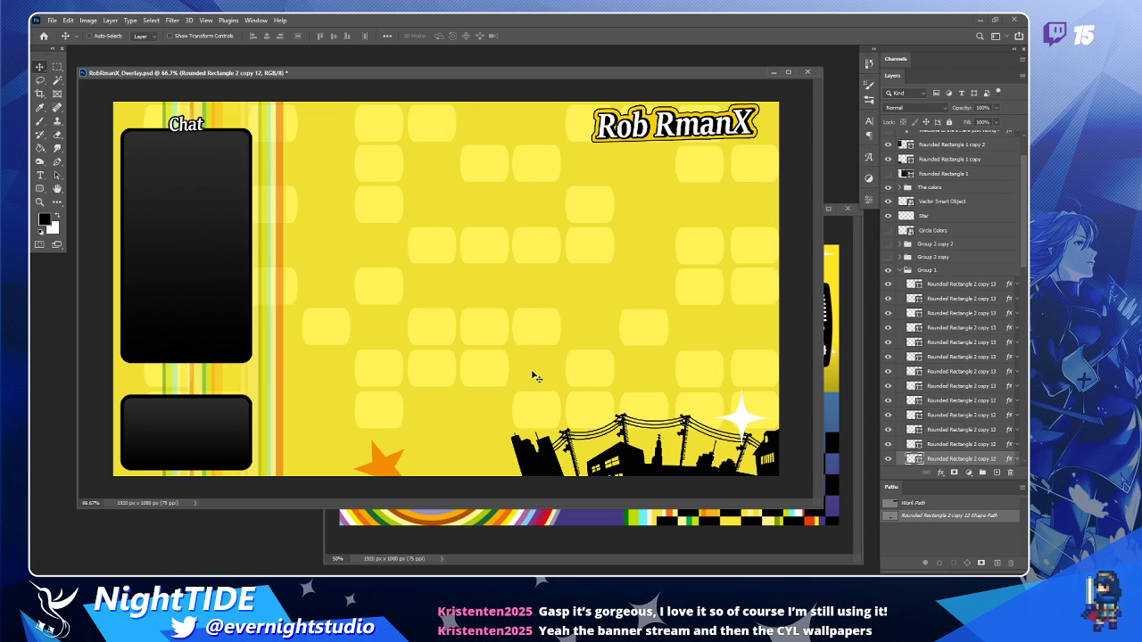
ctrl+click(462, 357)
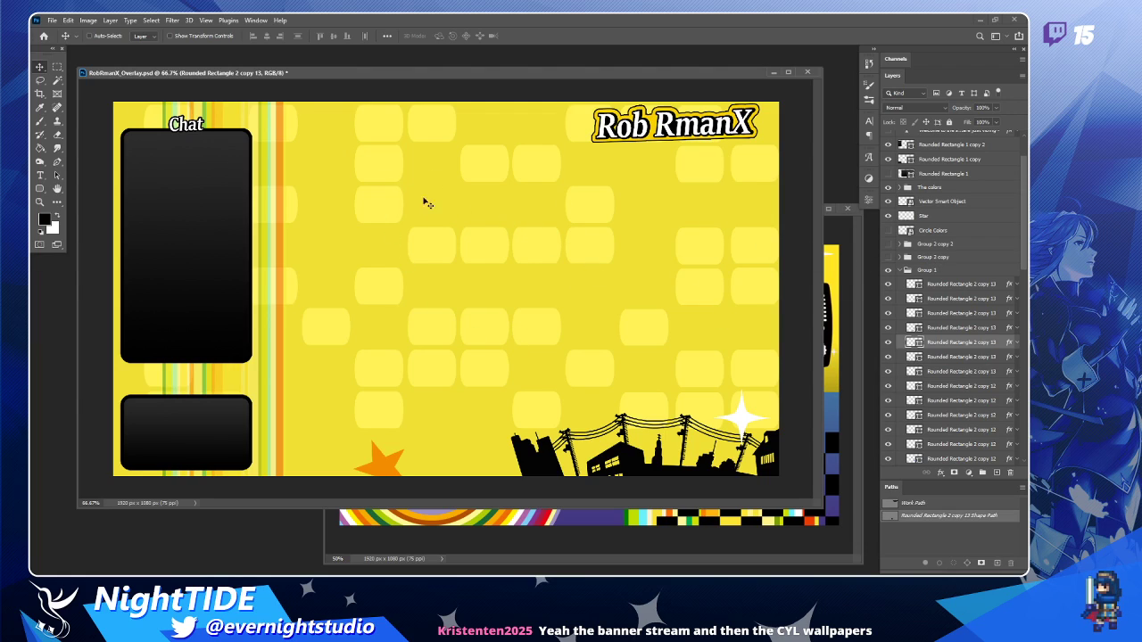
Move seven scattered tile layers to the top of Group 1 and merge them into one shape layer.
ctrl+click(293, 209)
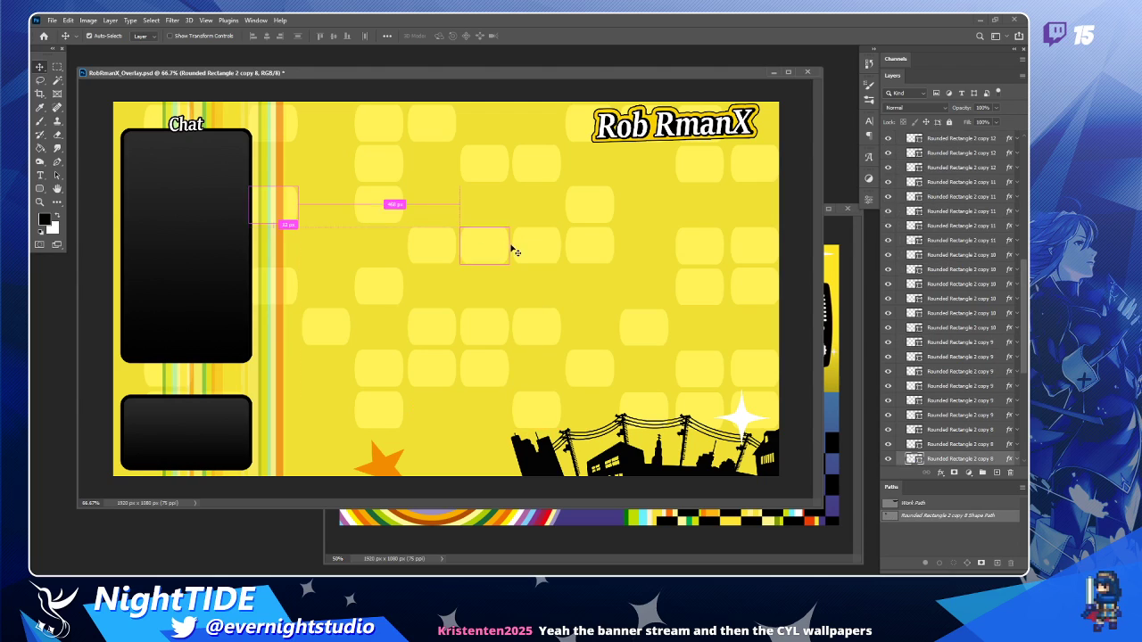
shift+click(436, 385)
shift+click(398, 383)
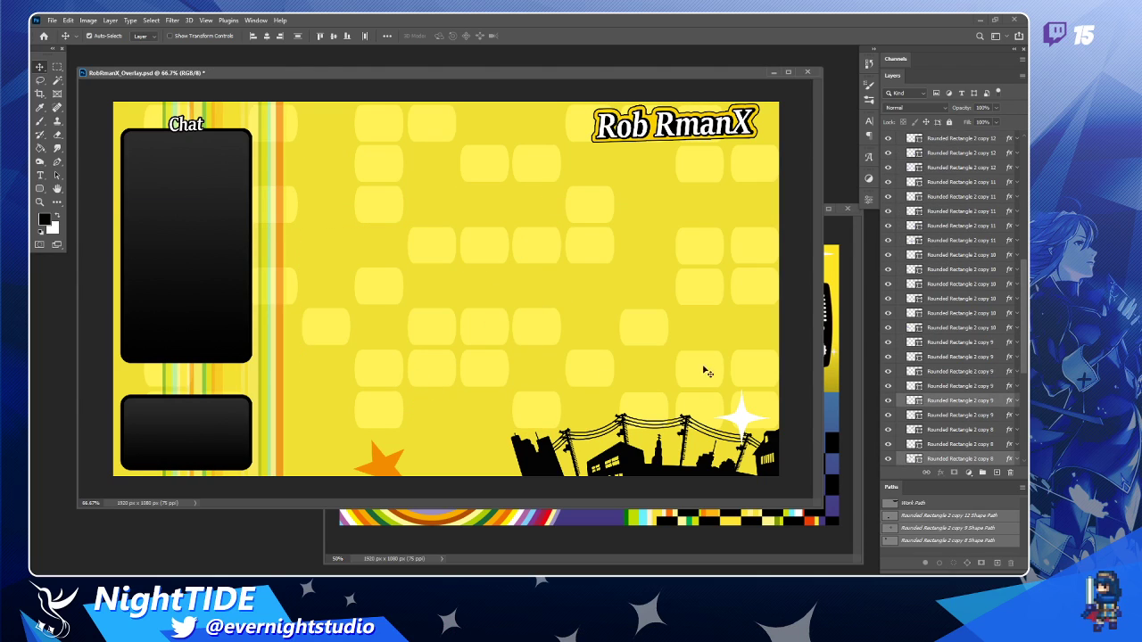
shift+click(740, 296)
shift+click(760, 255)
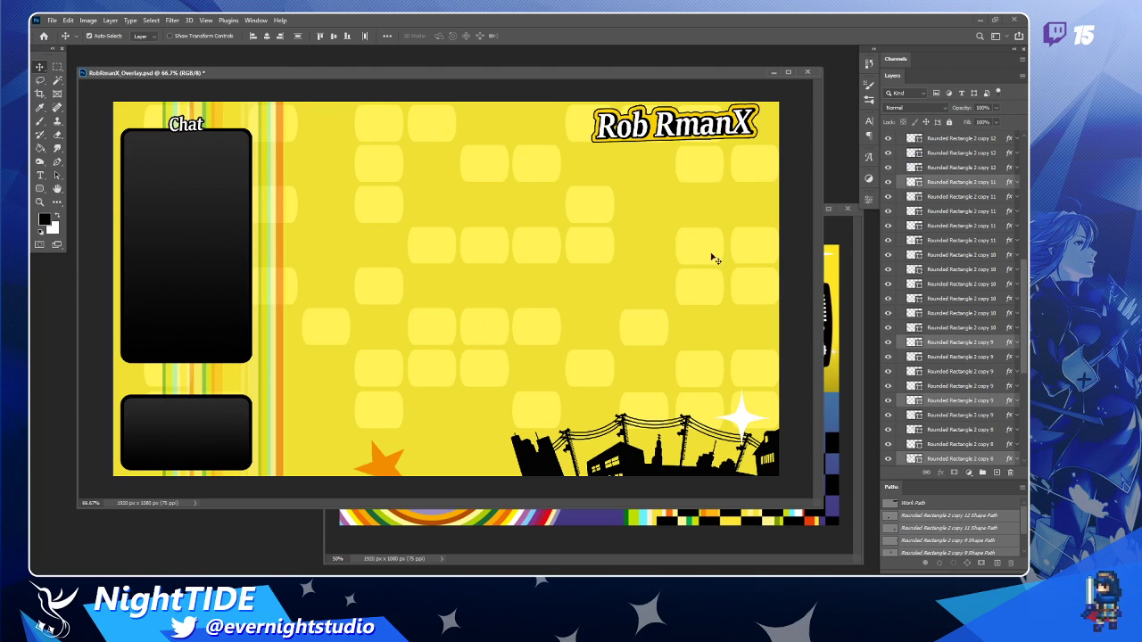
shift+click(713, 407)
scroll(1000, 246, up, 1)
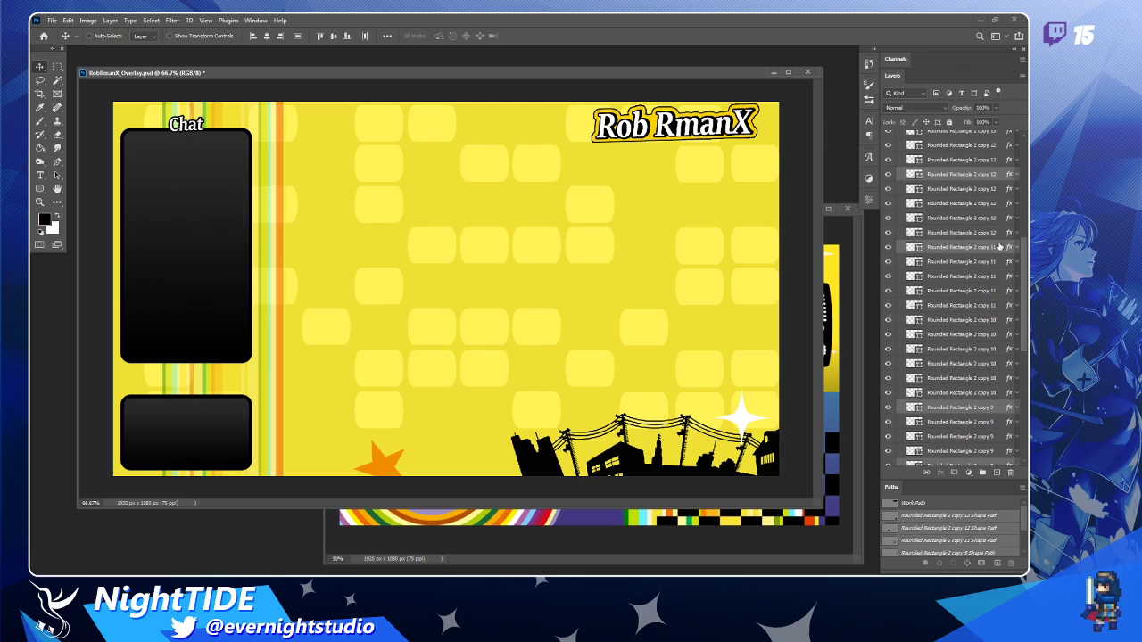
scroll(1001, 246, up, 5)
drag(989, 257, 979, 226)
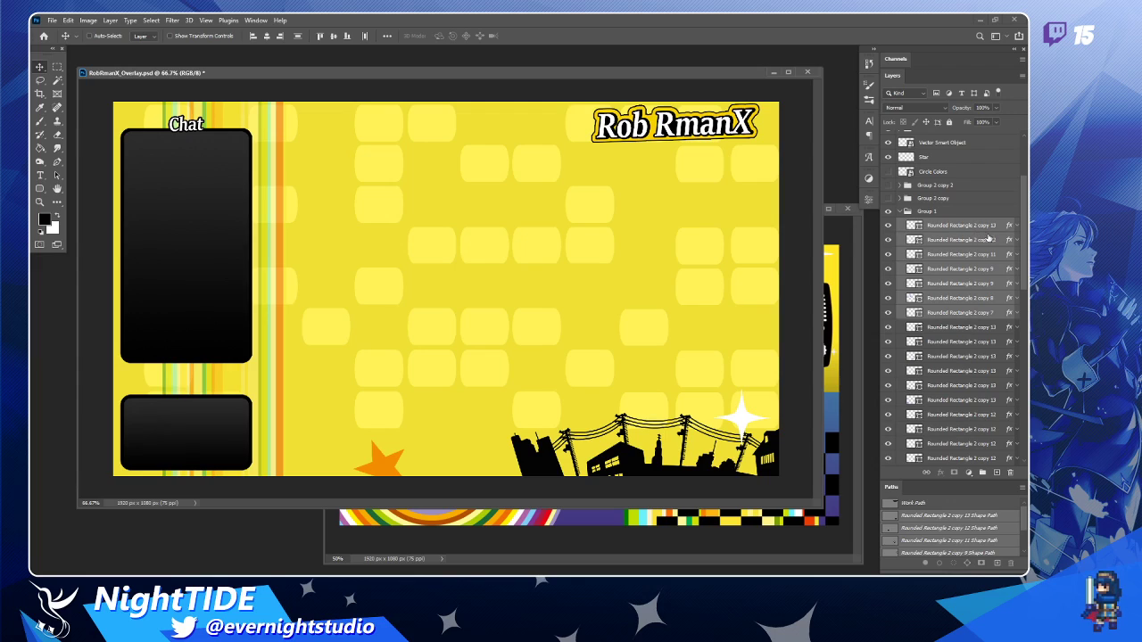
click(999, 231)
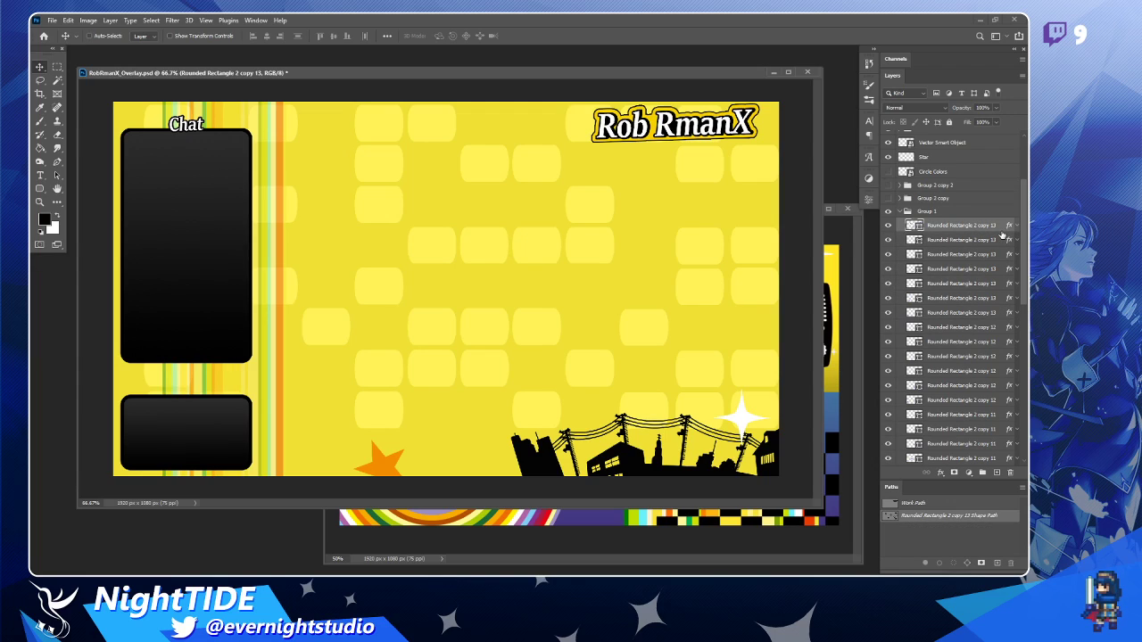
double_click(1002, 226)
click(1007, 227)
double_click(1007, 227)
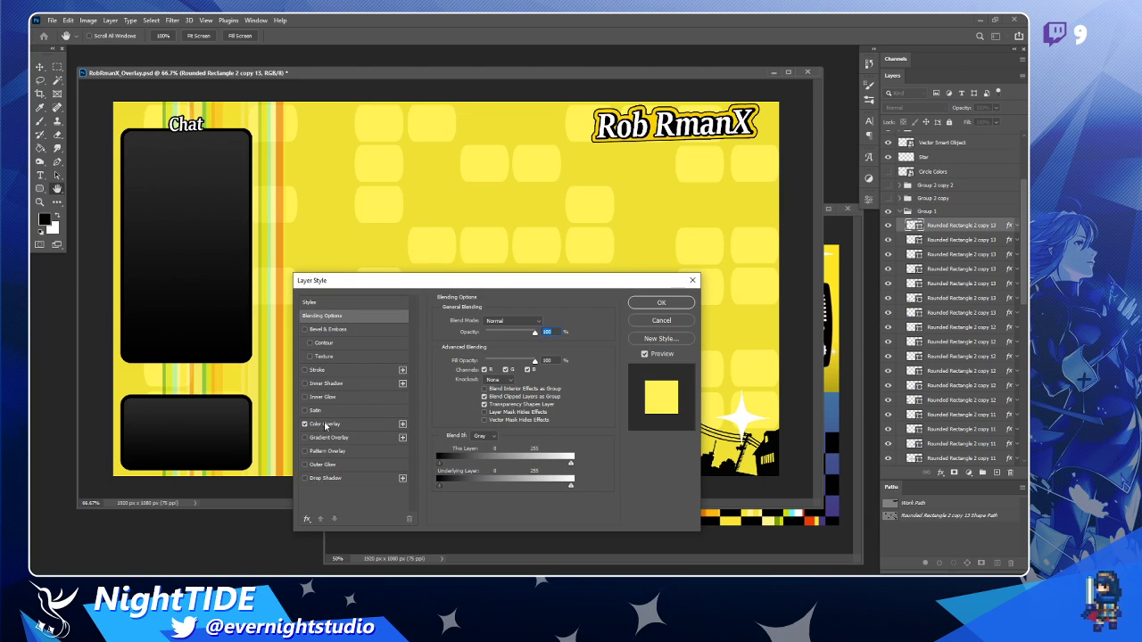
click(659, 321)
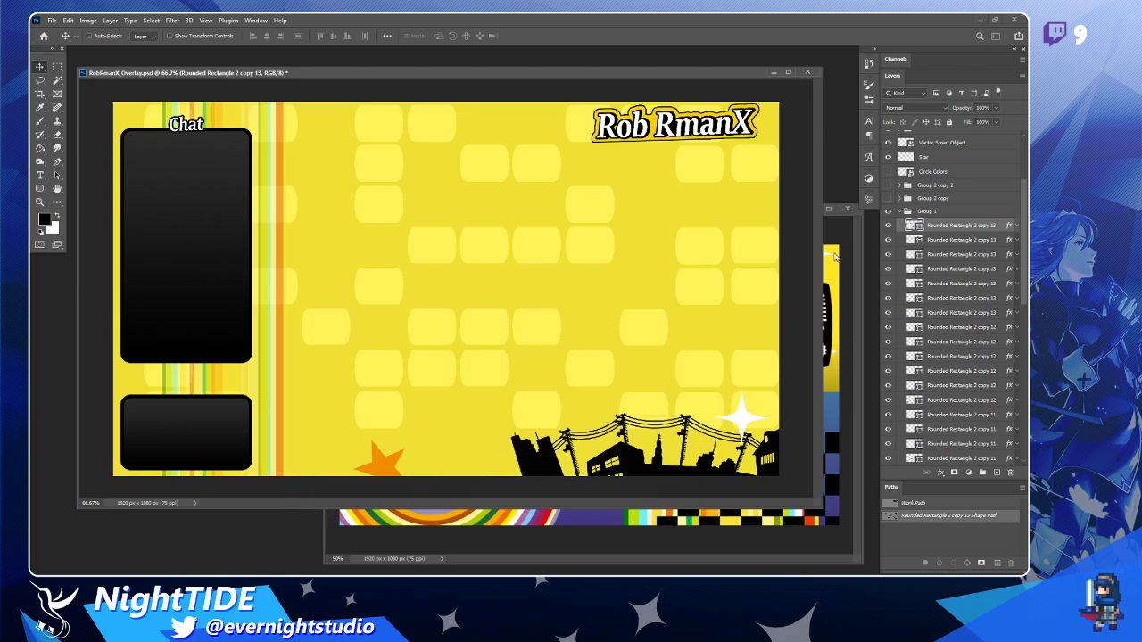
click(868, 198)
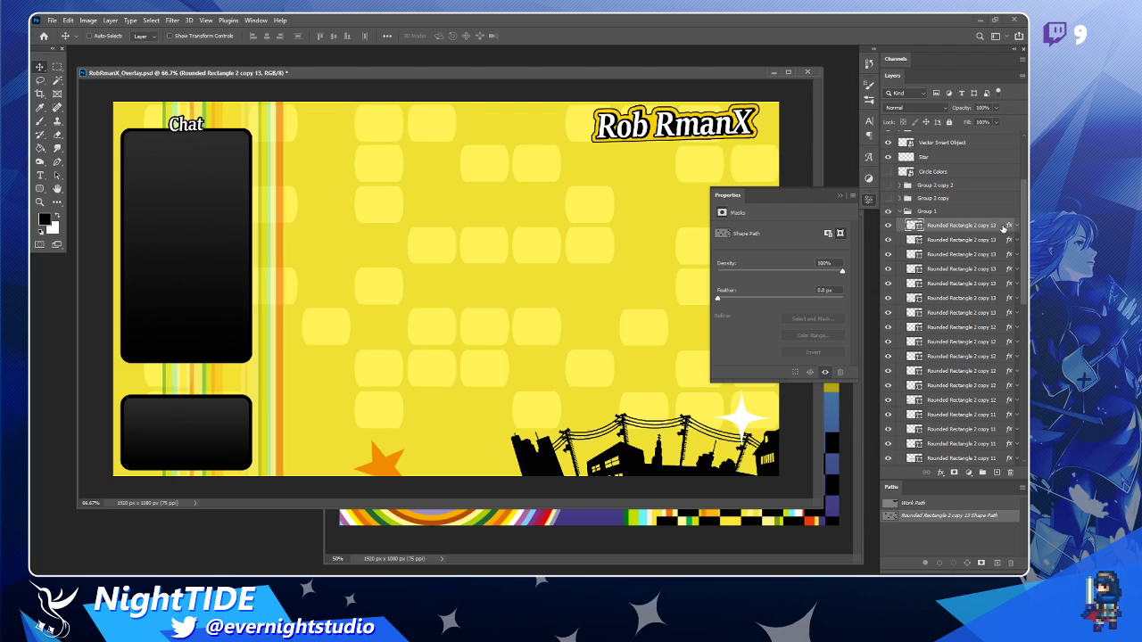
Change the merged tile layer's Color Overlay to the paler yellow fff8a0.
double_click(1000, 228)
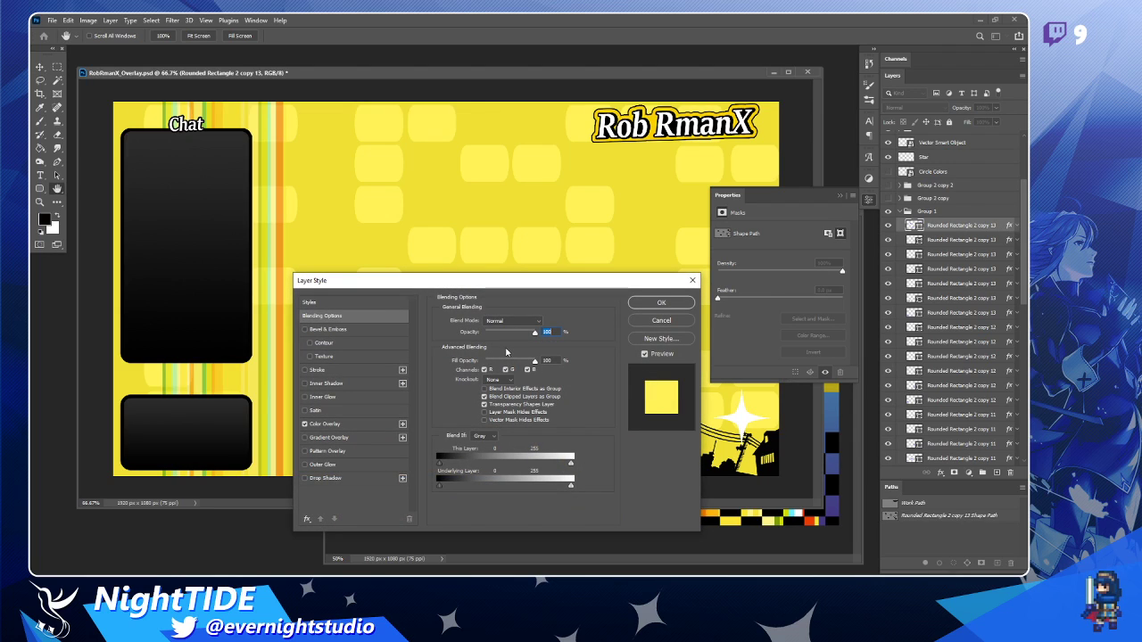
click(326, 424)
drag(488, 287, 675, 296)
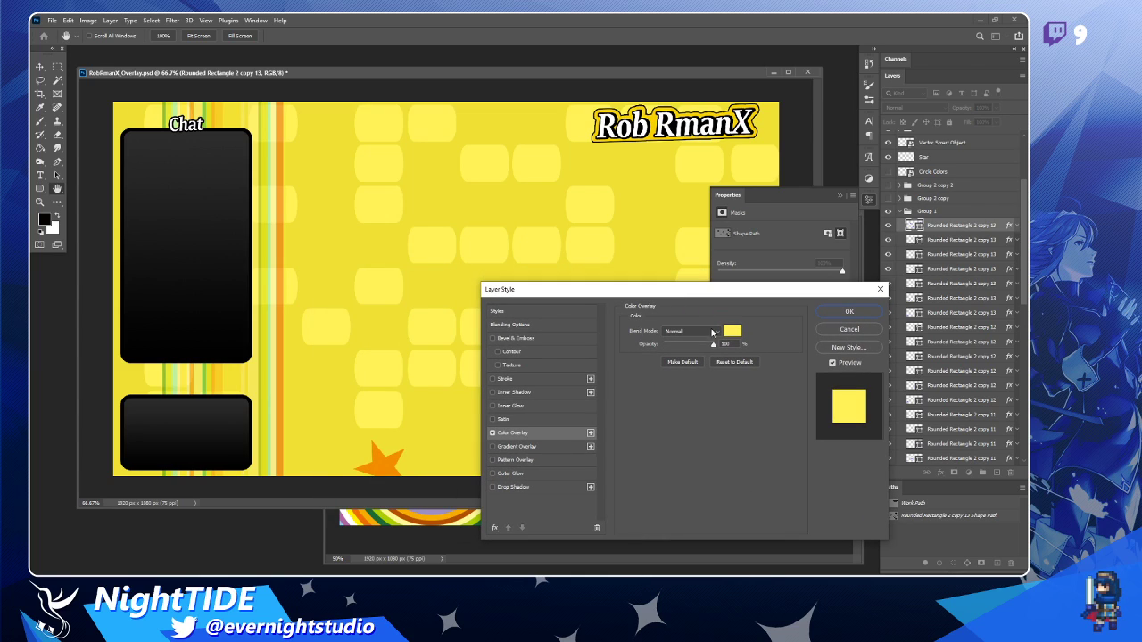
click(732, 331)
drag(765, 258, 745, 255)
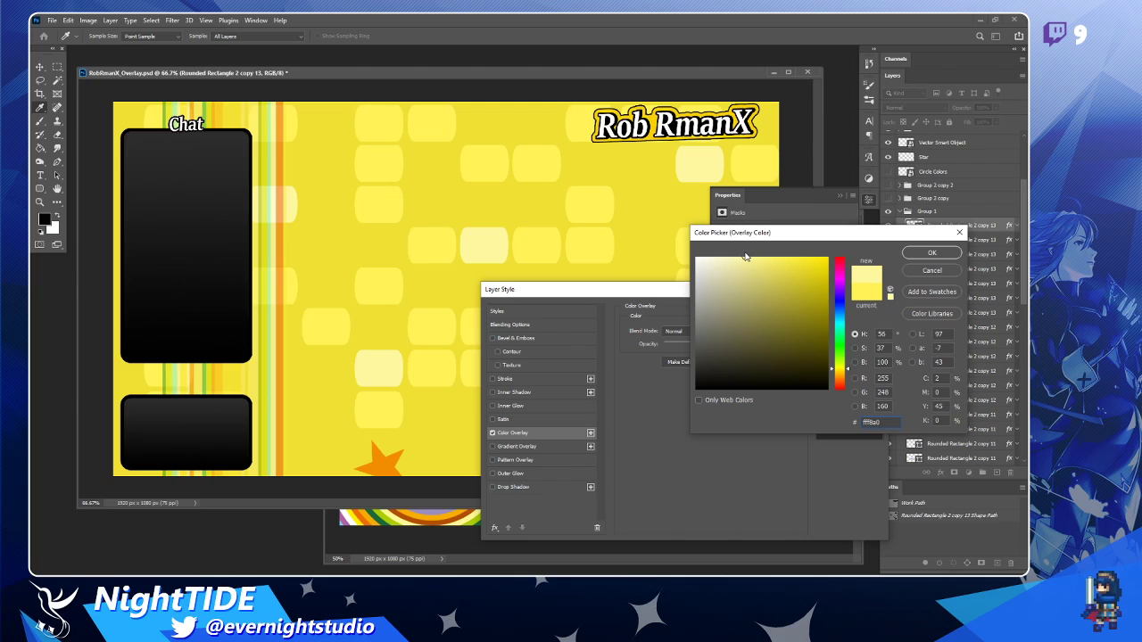
click(931, 254)
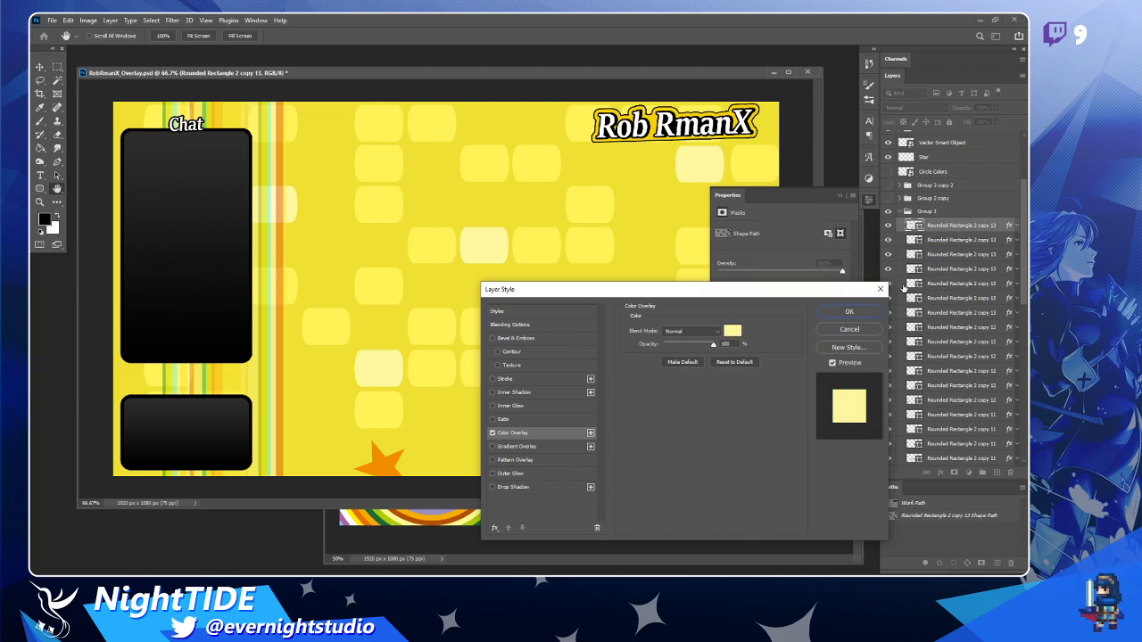
click(848, 312)
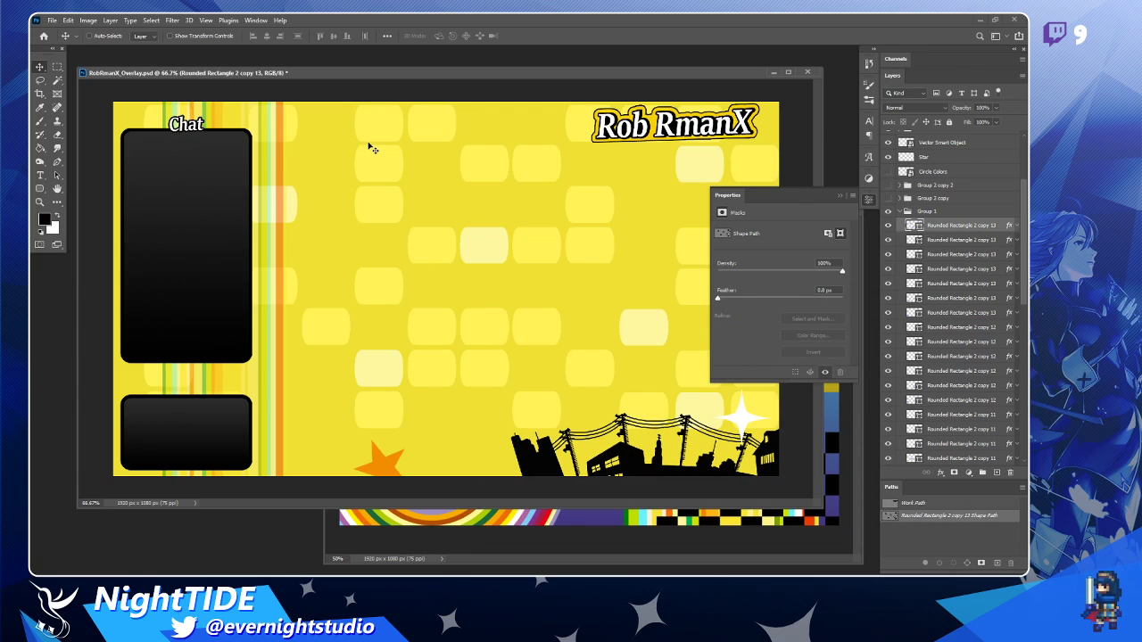
Move the second-row tile right of the chat panel to the top of Group 1 and give it the pale merged tiles' layer style.
ctrl+click(382, 162)
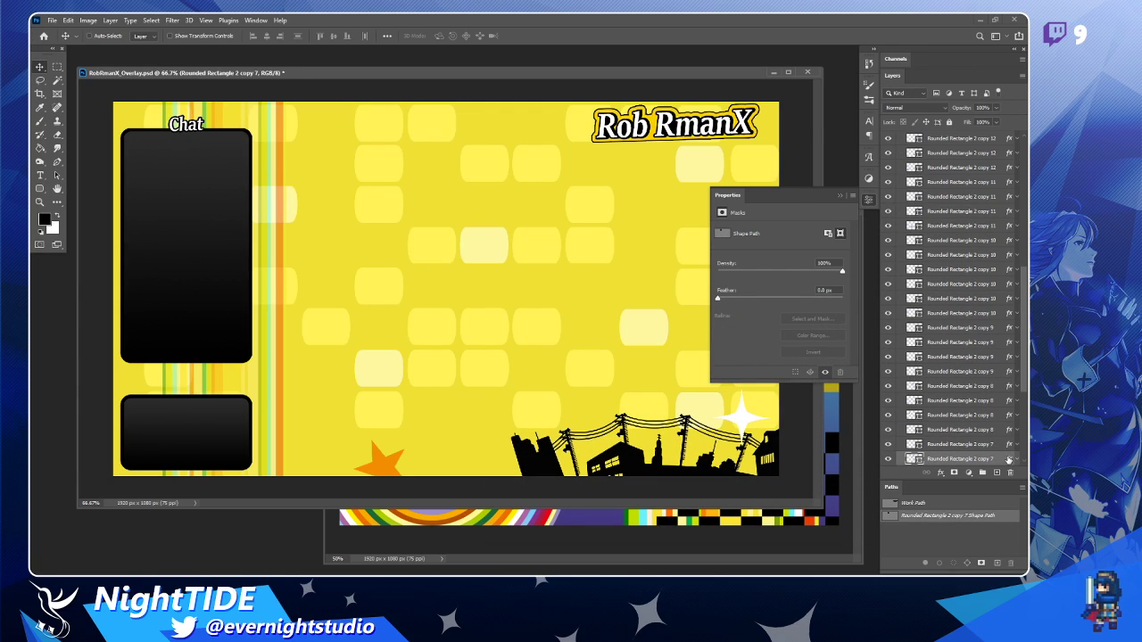
drag(998, 458, 961, 258)
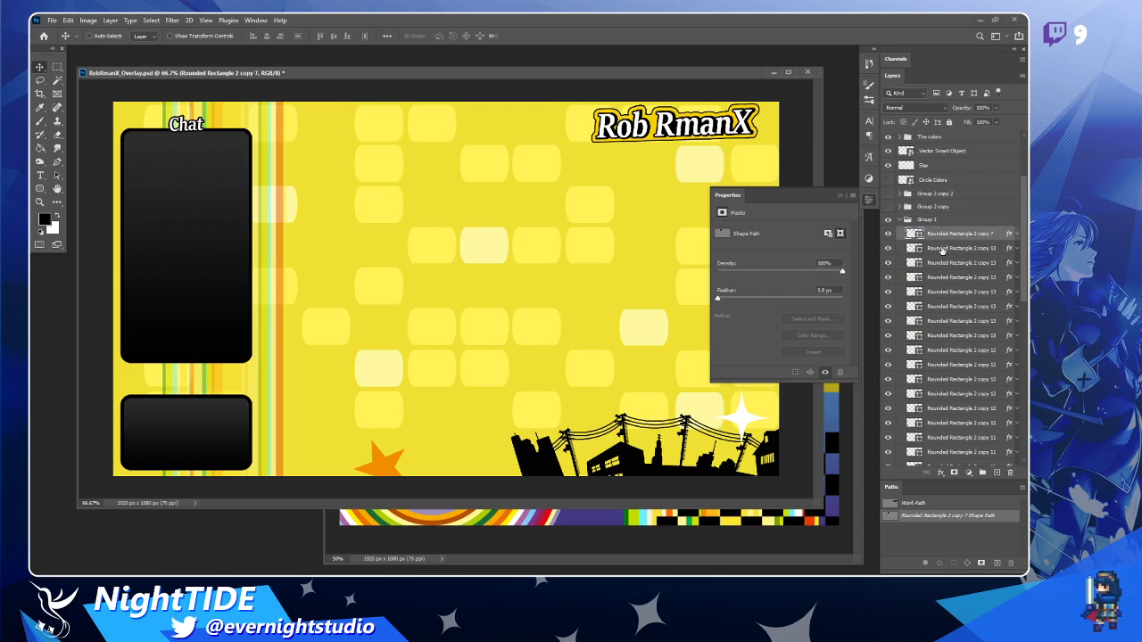
right_click(950, 252)
click(838, 373)
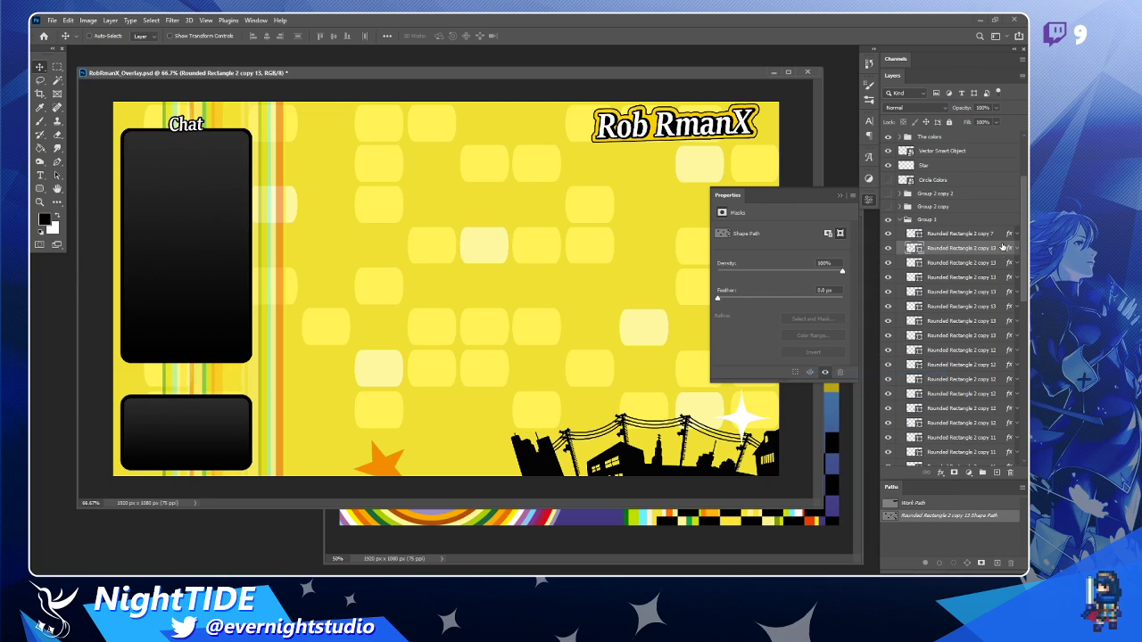
click(998, 234)
right_click(997, 233)
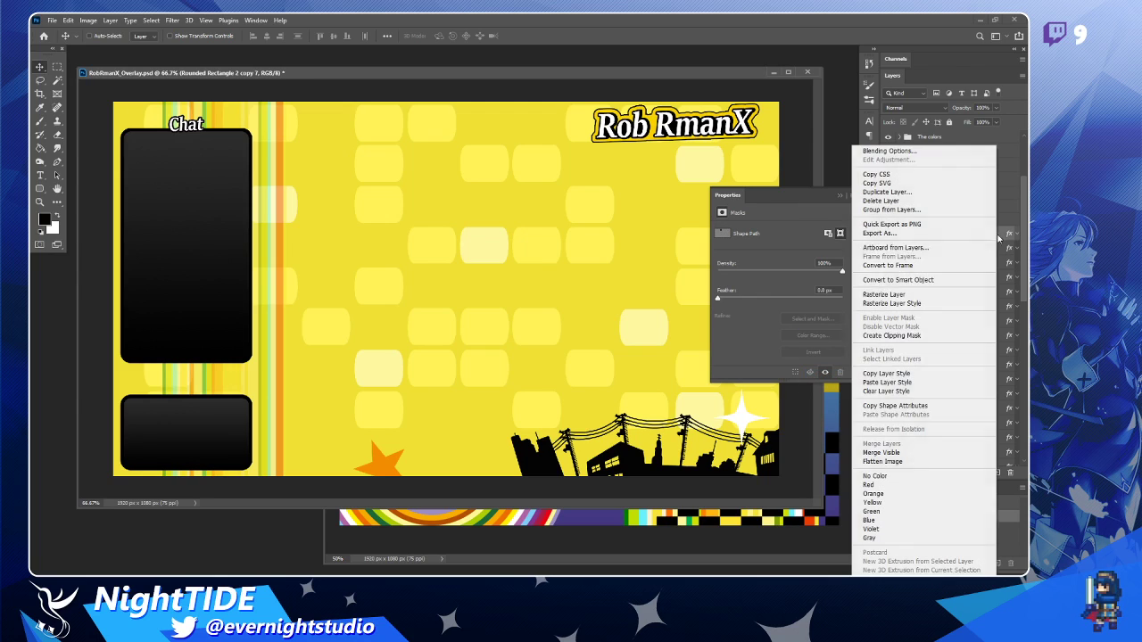
click(908, 381)
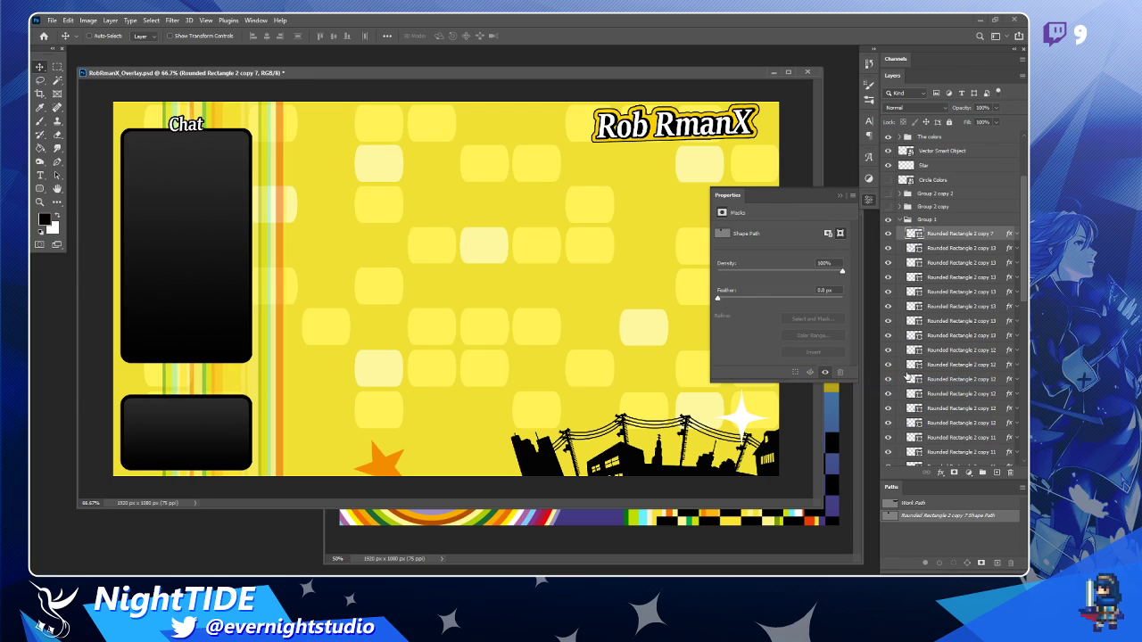
Collapse Group 1 and compare its tile grid with the hidden skewed groups, Group 2 copy and Group 2 copy 2, by toggling their visibility.
click(866, 203)
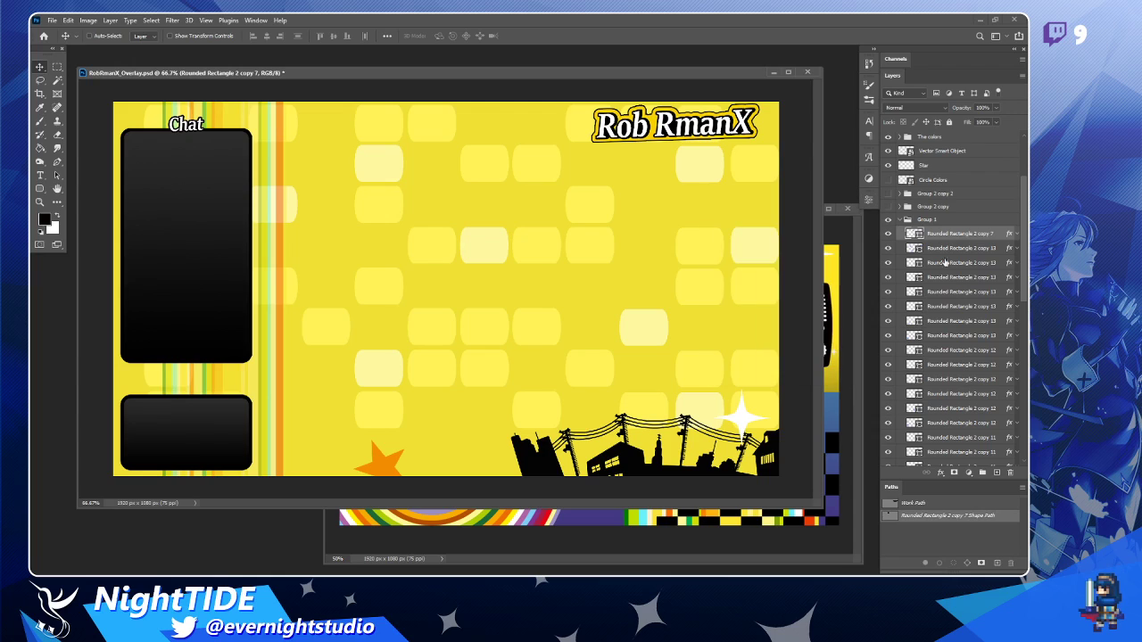
click(903, 220)
click(888, 307)
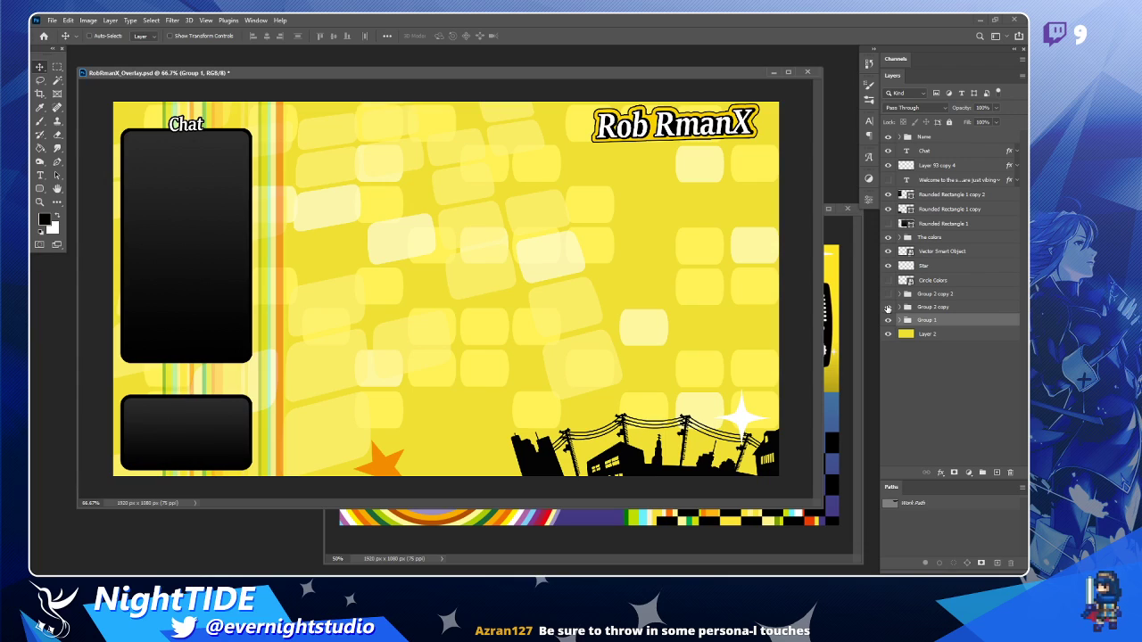
click(888, 307)
click(888, 293)
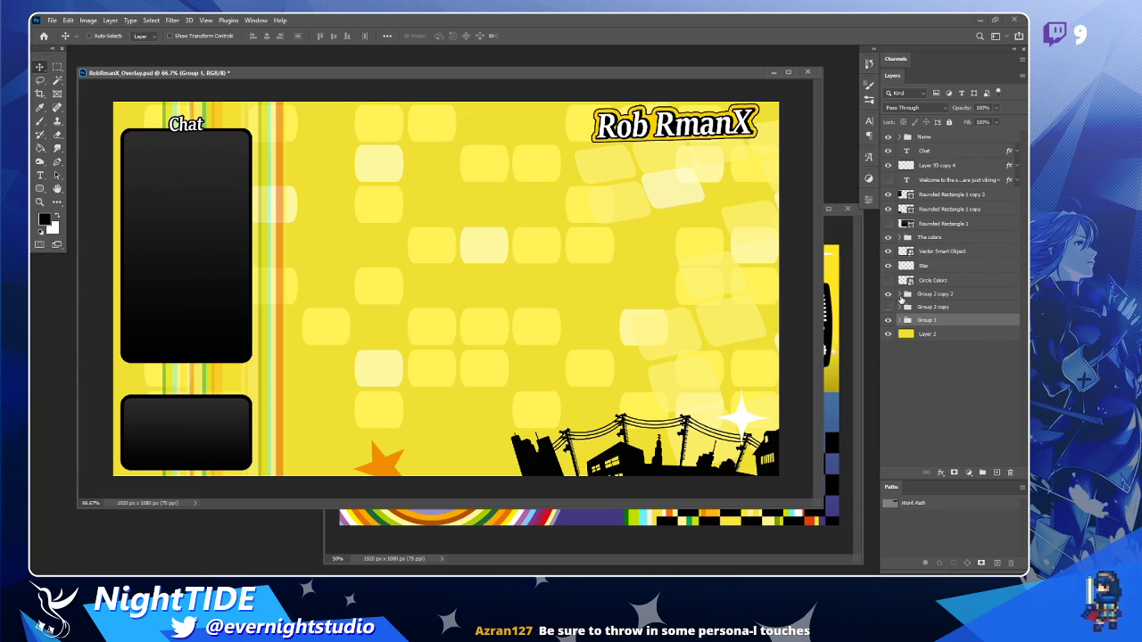
click(887, 296)
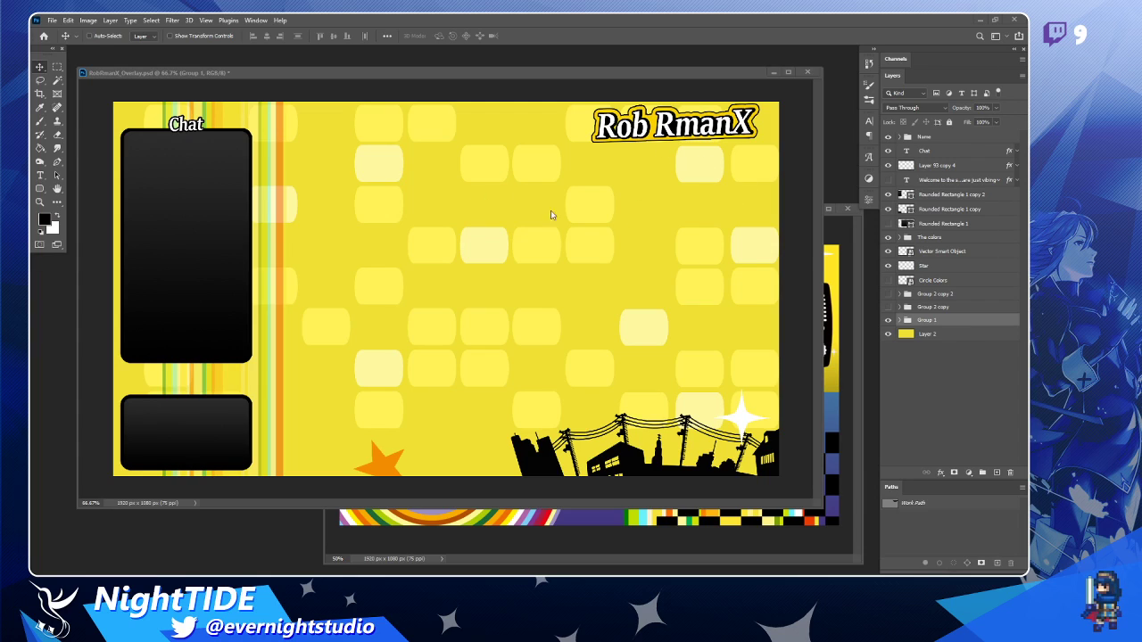
click(887, 320)
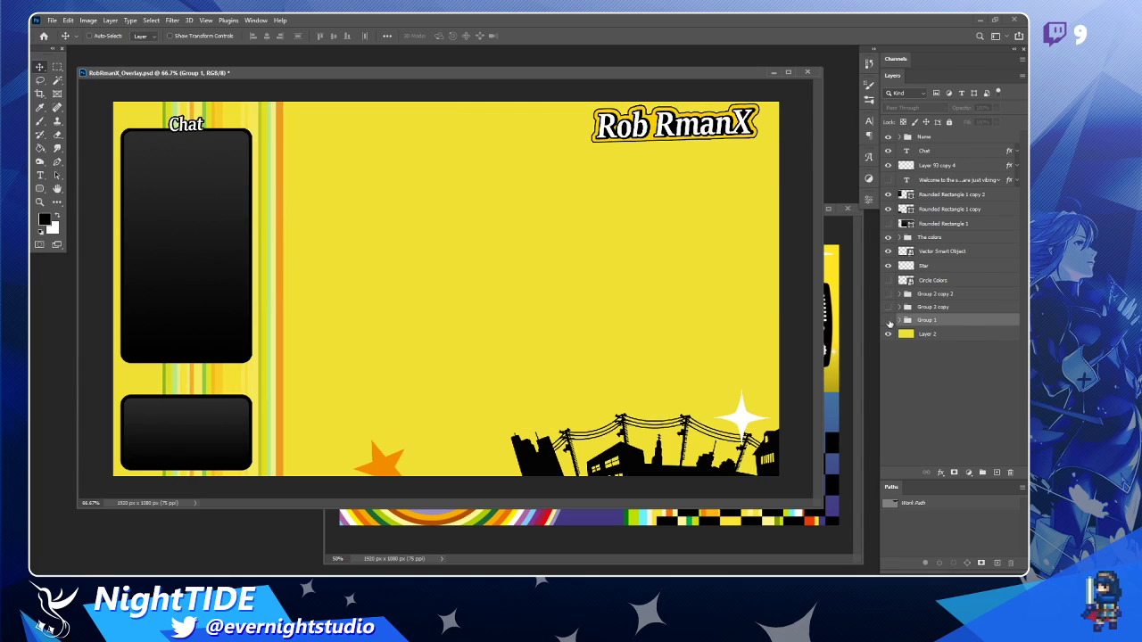
click(887, 320)
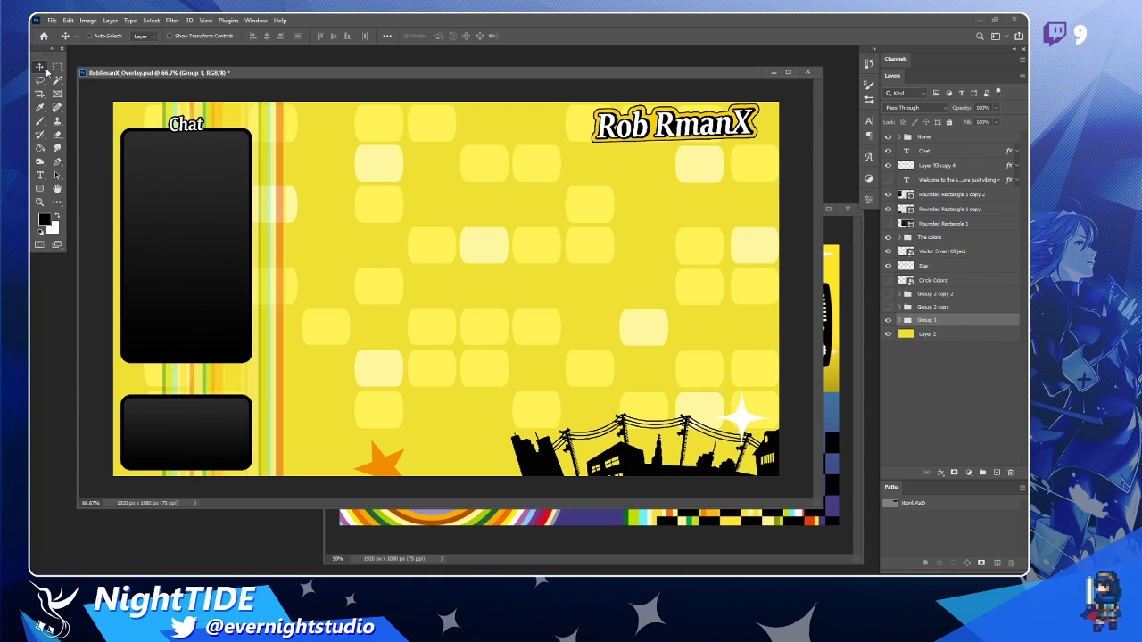
Free-transform Group 1 into a perspective skew, pulling its upper corners inward and its lower-right corner outward.
key(ctrl+t)
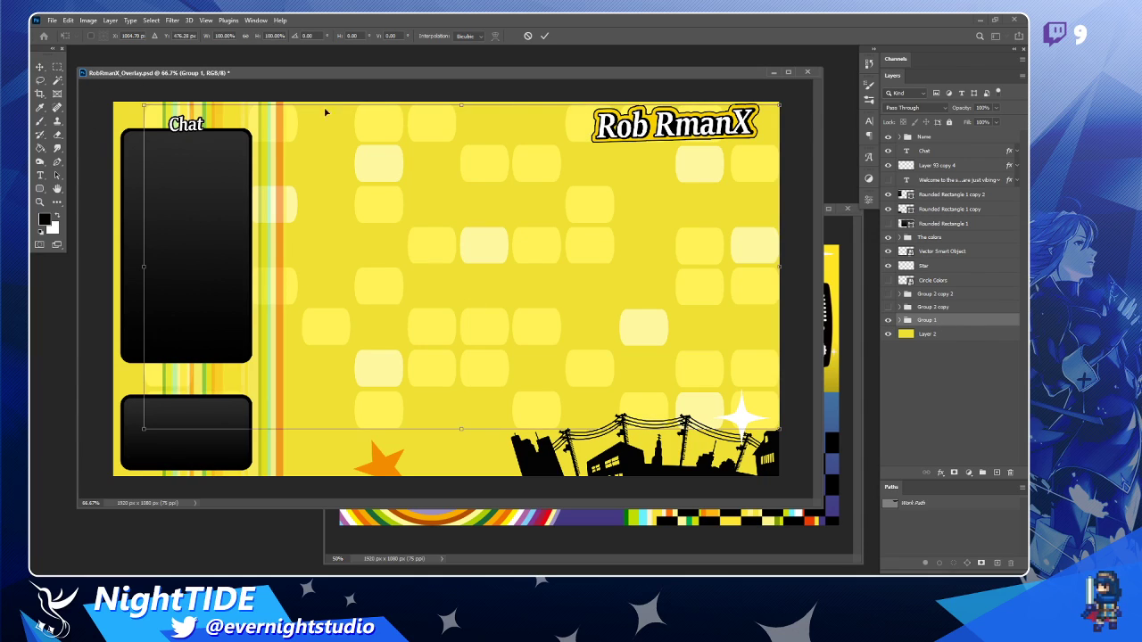
drag(780, 107, 724, 143)
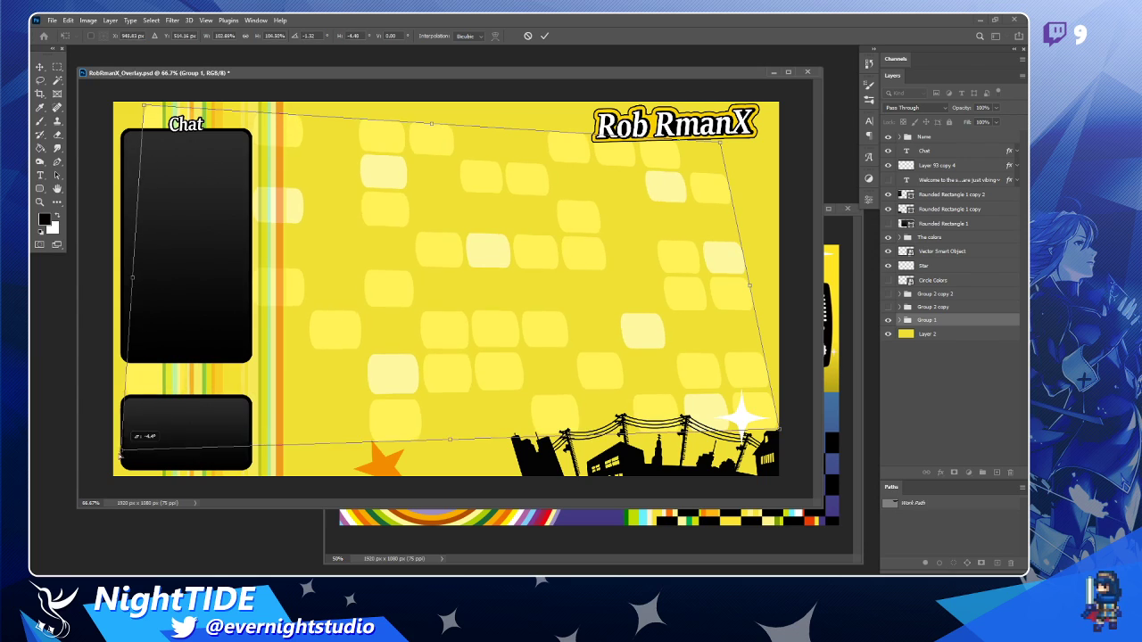
key(ctrl+z)
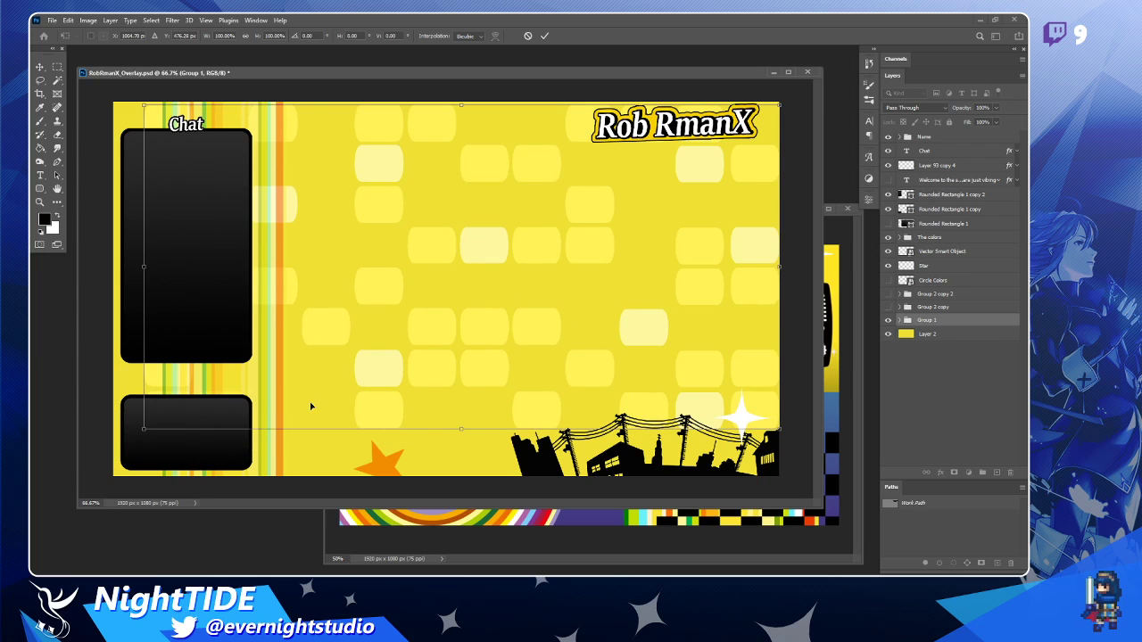
drag(144, 107, 199, 148)
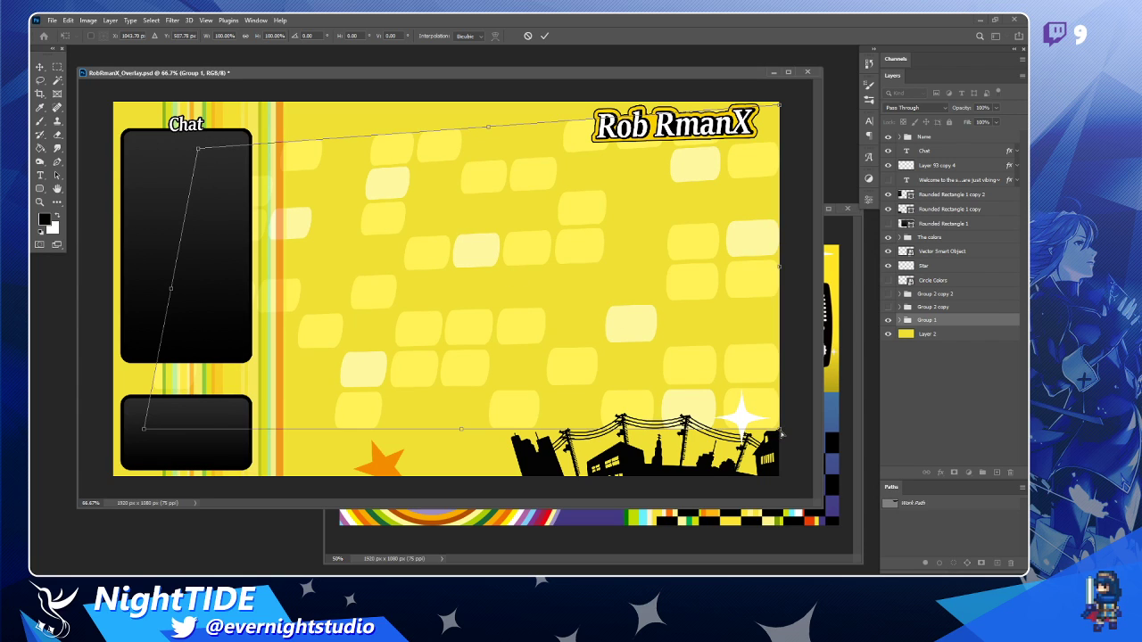
drag(781, 435, 802, 498)
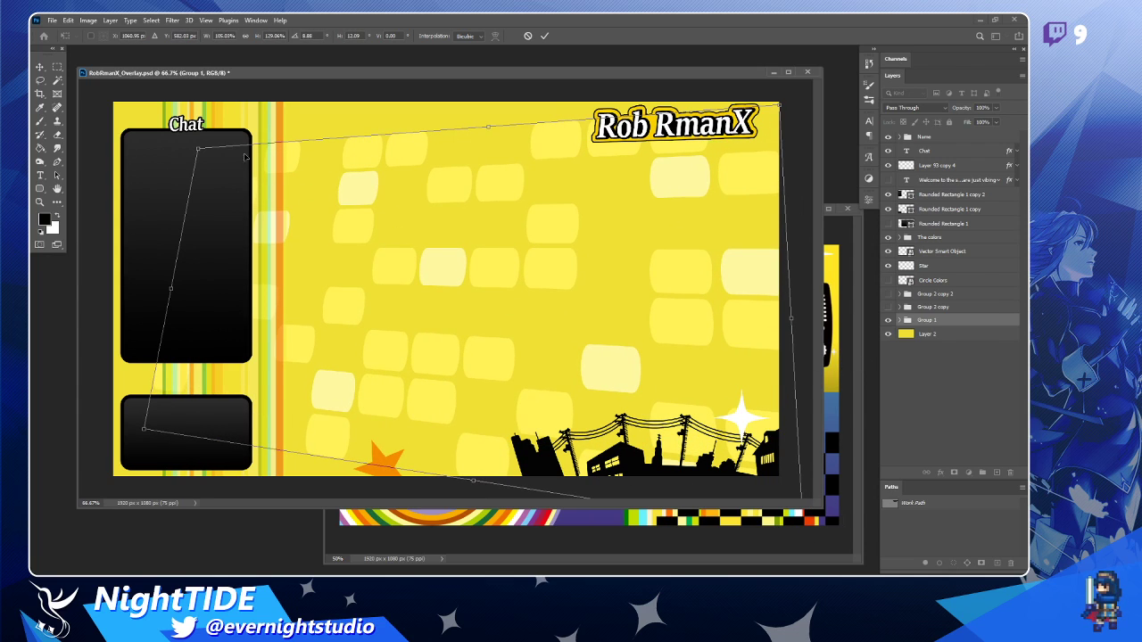
drag(198, 152, 240, 186)
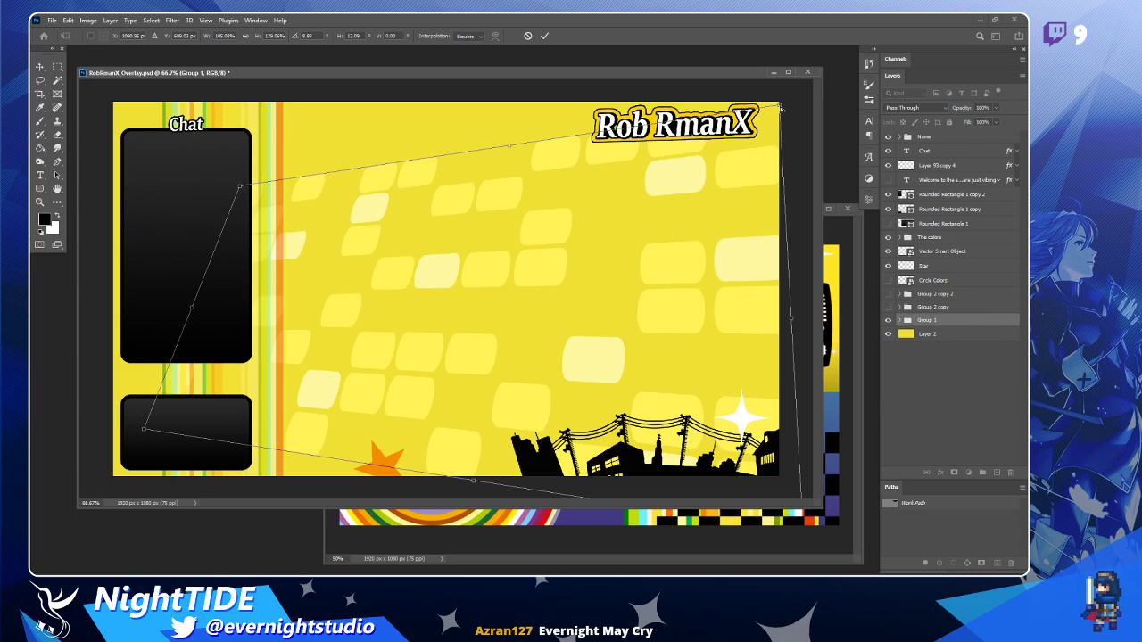
drag(780, 104, 704, 137)
Enlarge the skewed tile group by stretching its right-hand corners outward, and reposition it to fill the canvas.
drag(412, 370, 308, 280)
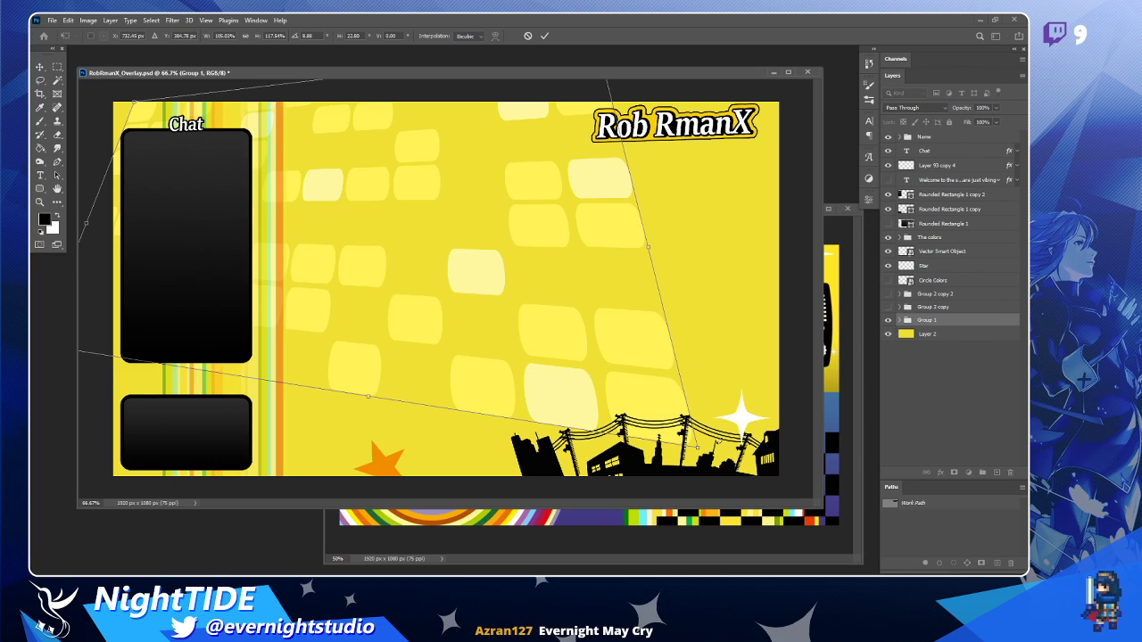
drag(696, 447, 860, 564)
drag(542, 309, 449, 337)
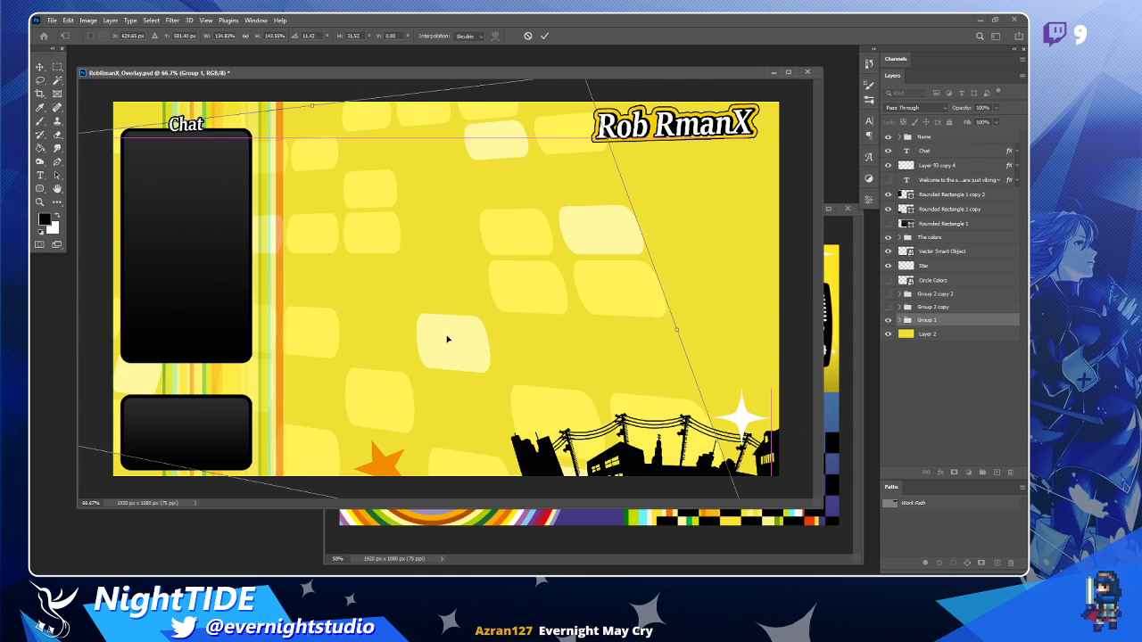
drag(588, 233, 596, 279)
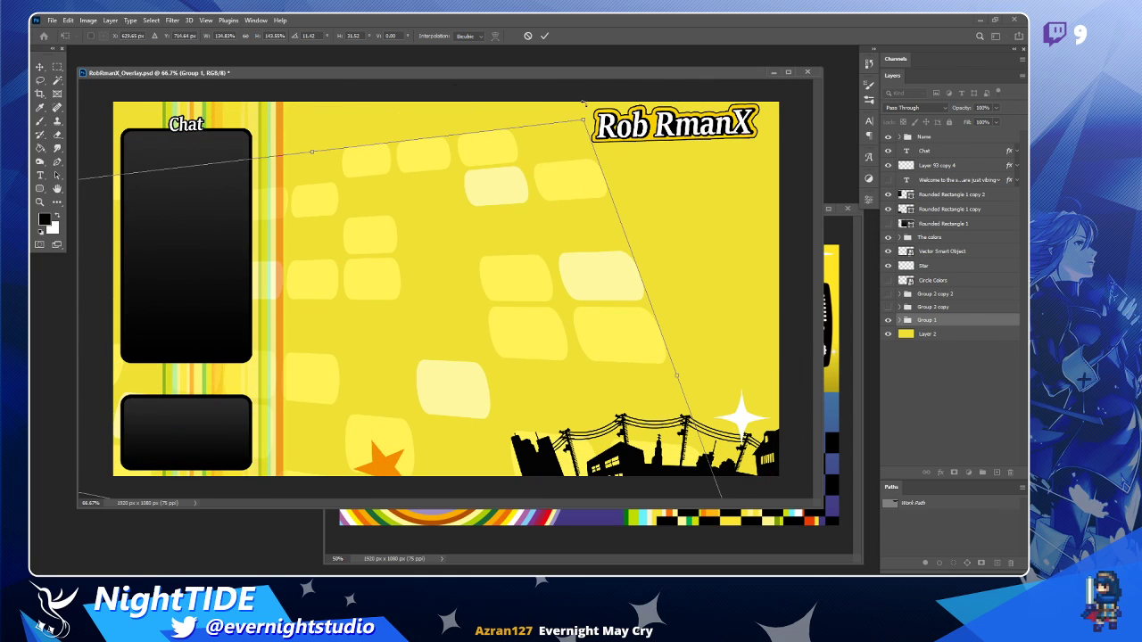
drag(582, 121, 725, 63)
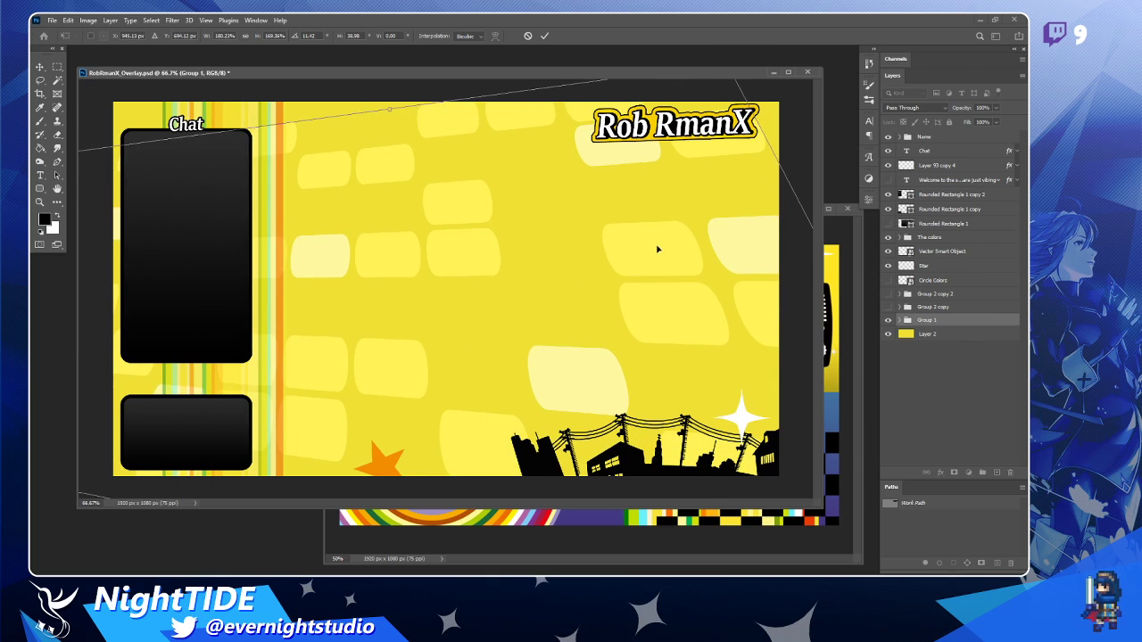
drag(658, 249, 650, 250)
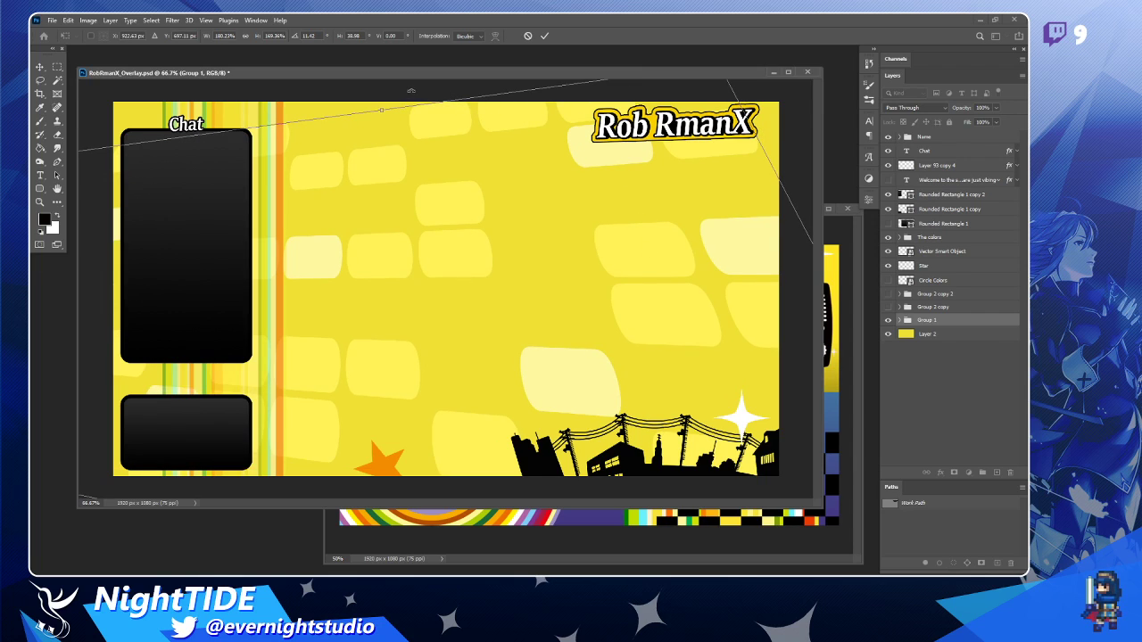
Rotate the tile group clockwise to about 26°, shift it right and down, and pull its upper-left corner inward.
drag(410, 90, 464, 97)
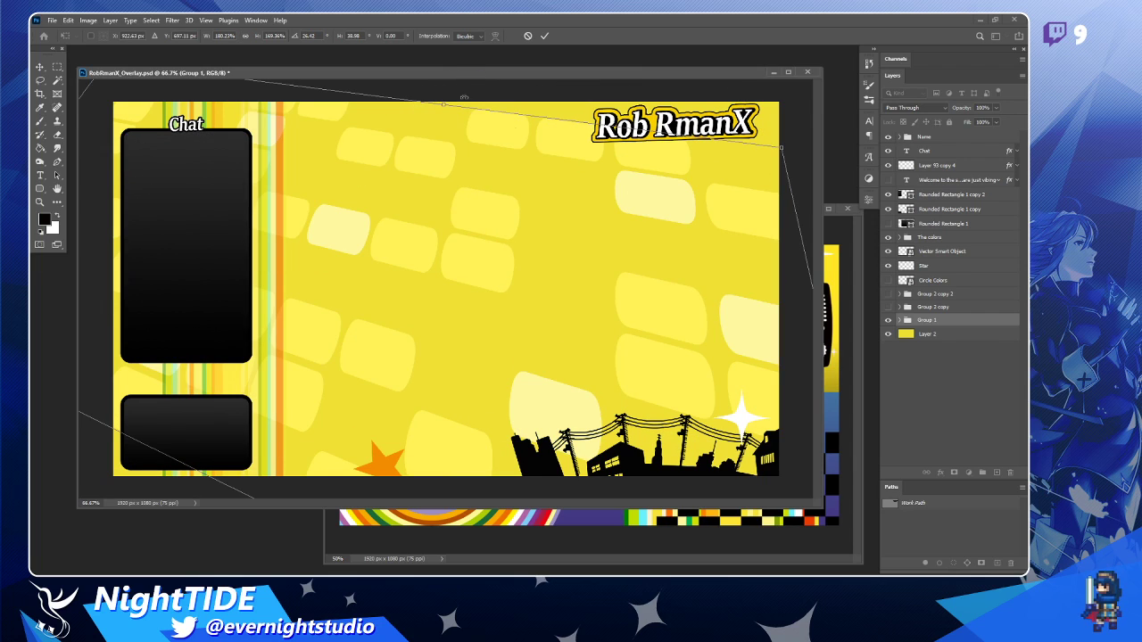
drag(379, 220, 460, 238)
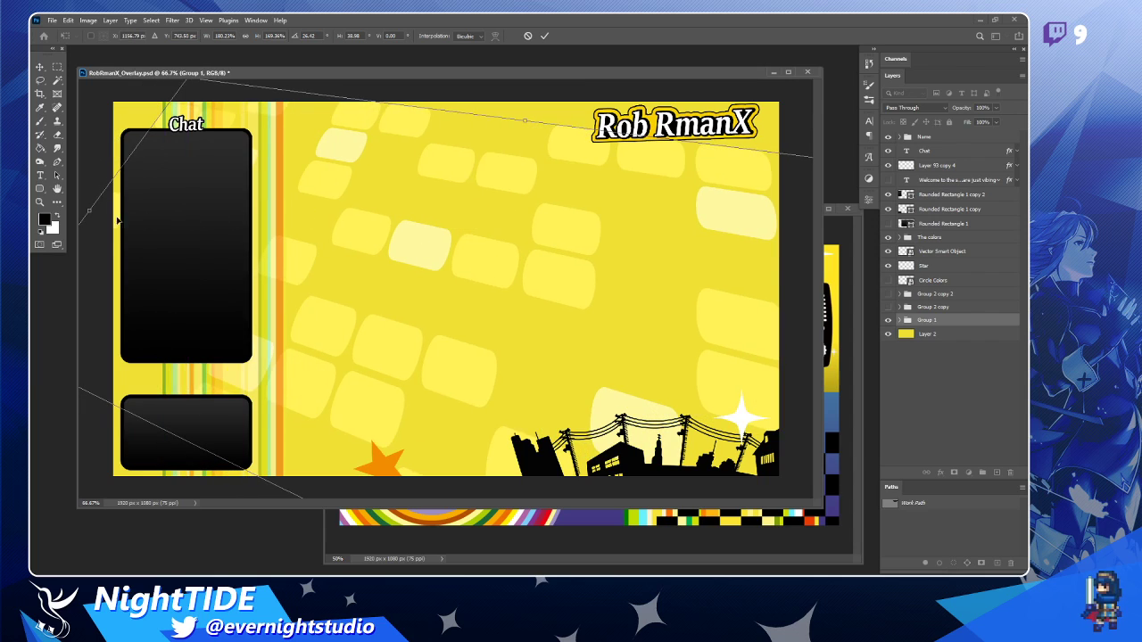
drag(89, 212, 110, 221)
drag(139, 236, 128, 229)
drag(230, 87, 245, 167)
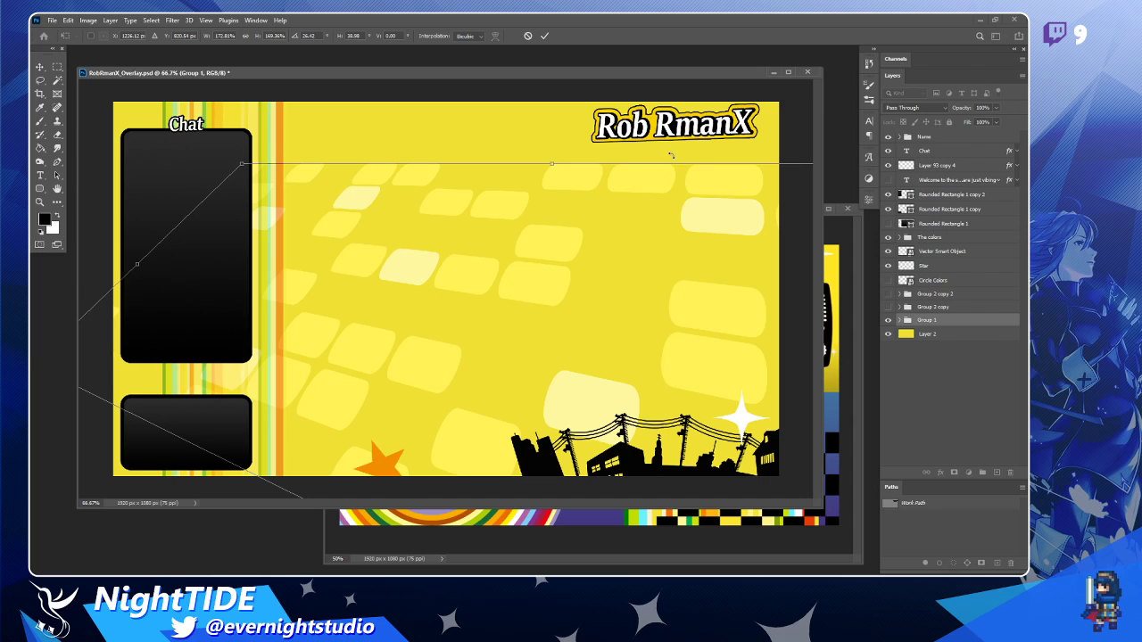
Rotate the tile group counter-clockwise to about 21° and move it up and to the left over the canvas.
drag(671, 156, 653, 140)
drag(714, 298, 638, 240)
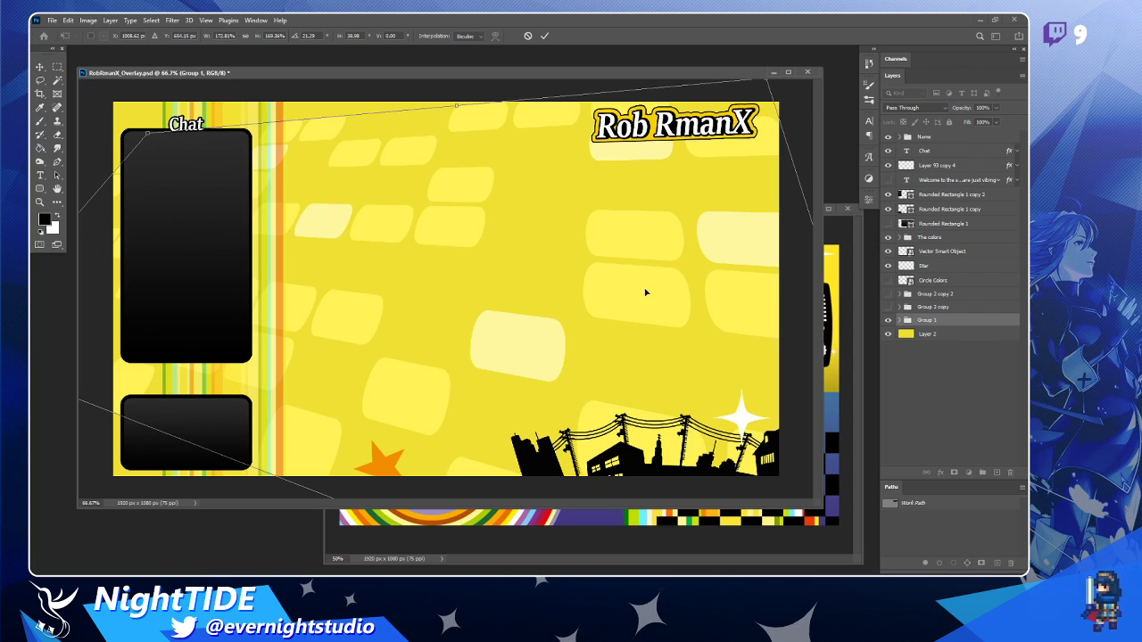
scroll(646, 291, down, 4)
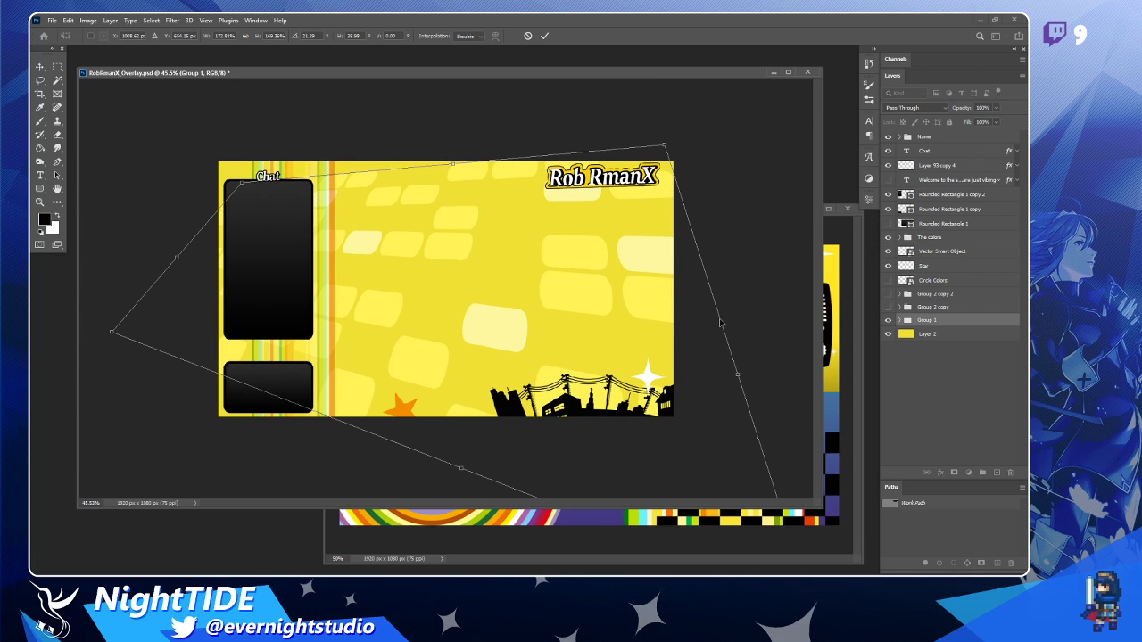
drag(659, 312, 598, 273)
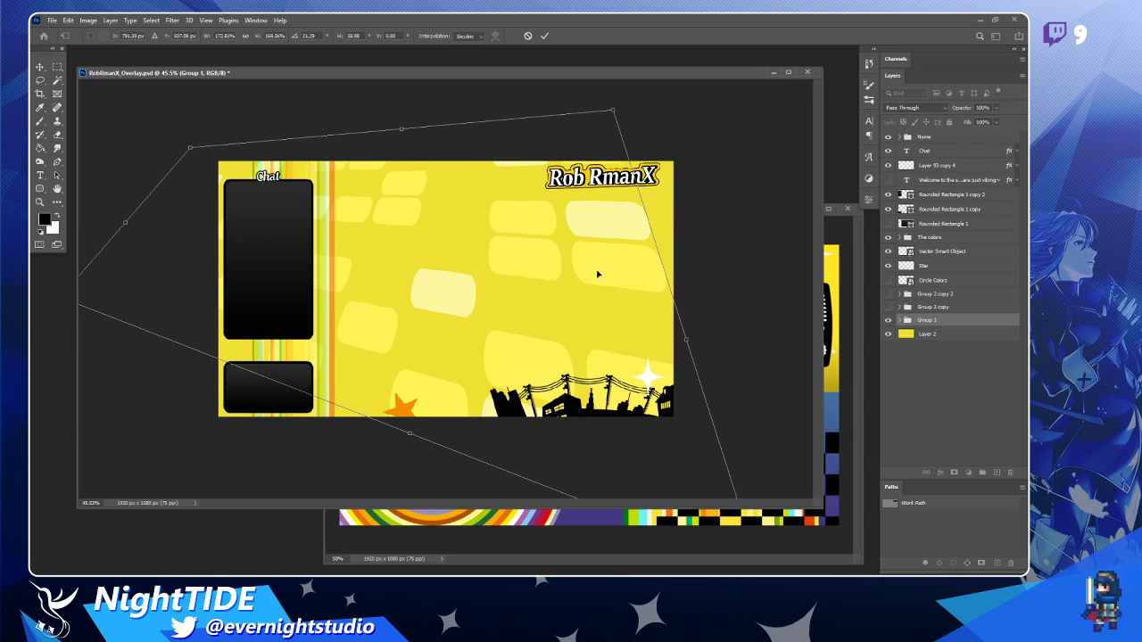
drag(596, 312, 596, 285)
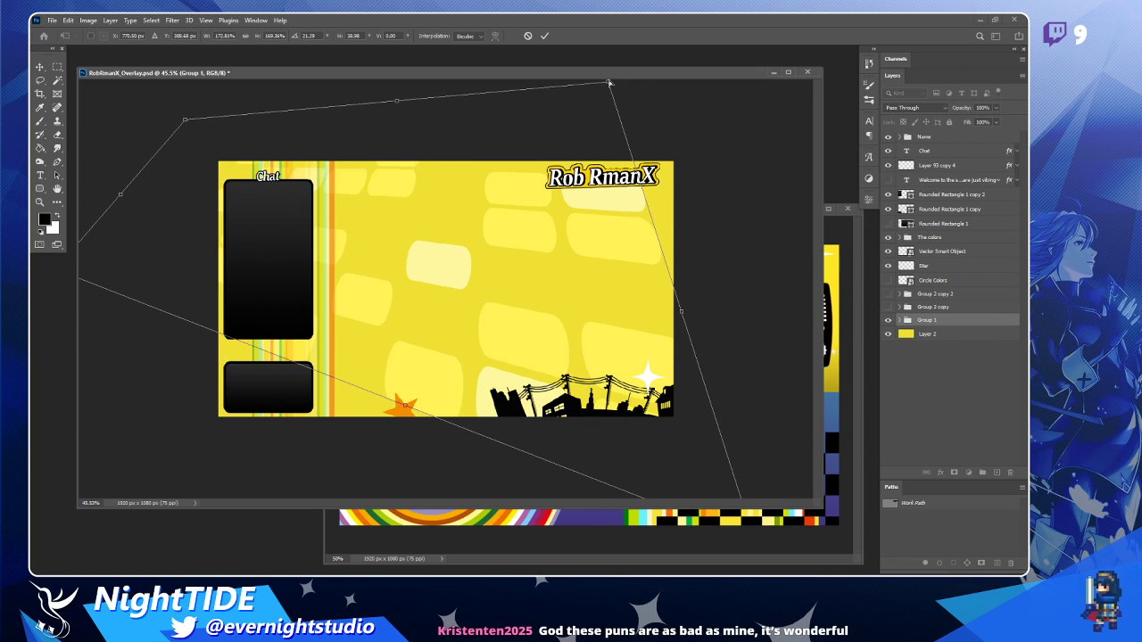
Pull the tile group's lower-right corner inward, move the group back down over the canvas, and apply the transform.
drag(613, 84, 610, 86)
drag(650, 380, 612, 306)
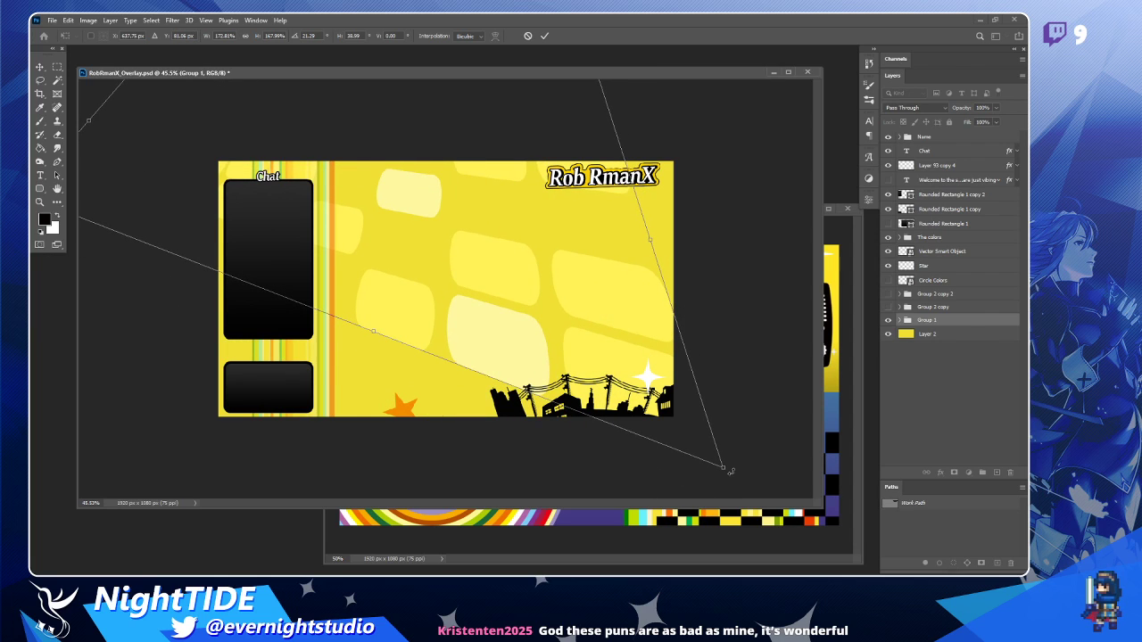
drag(722, 470, 684, 424)
drag(477, 219, 506, 310)
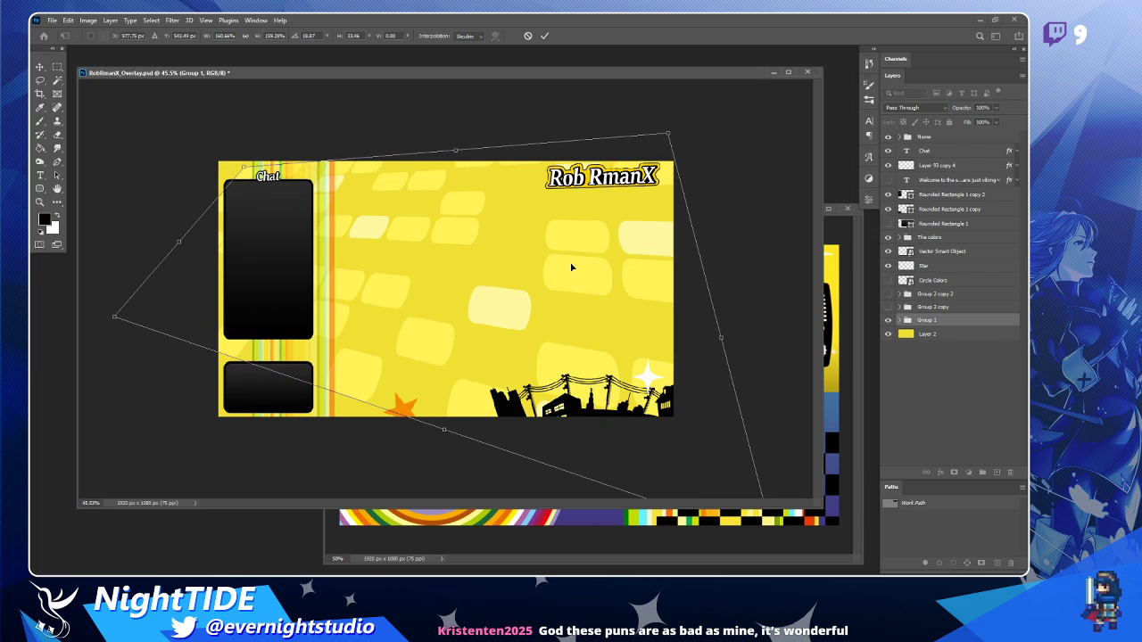
key(Return)
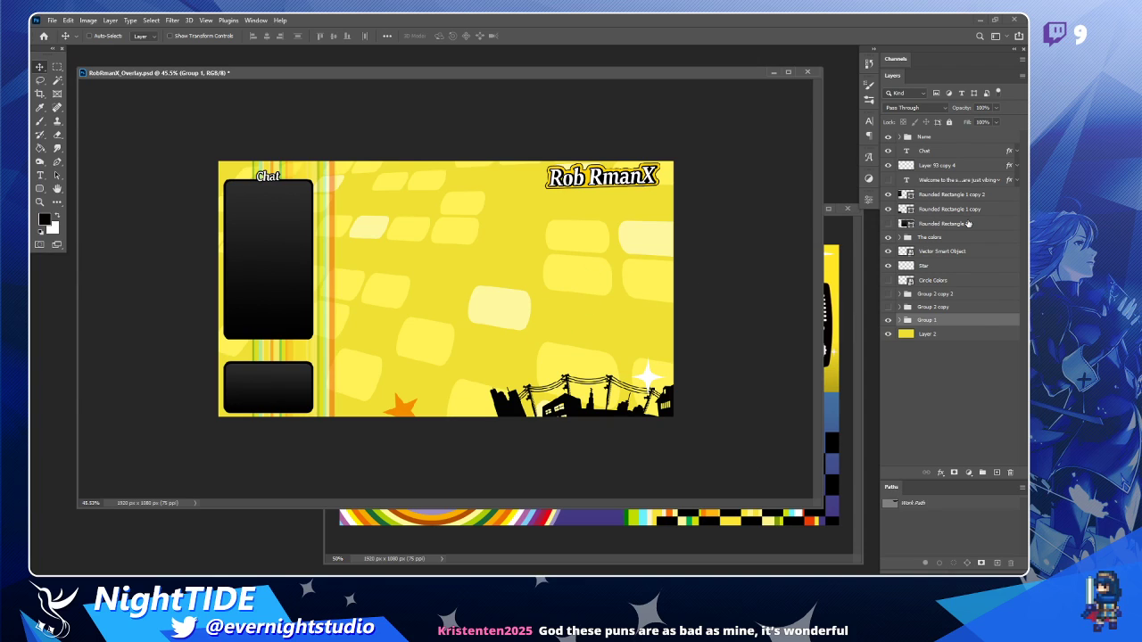
Show the Rounded Rectangle 1 gameplay frame and inspect the overlay with the tile pattern behind it.
click(888, 223)
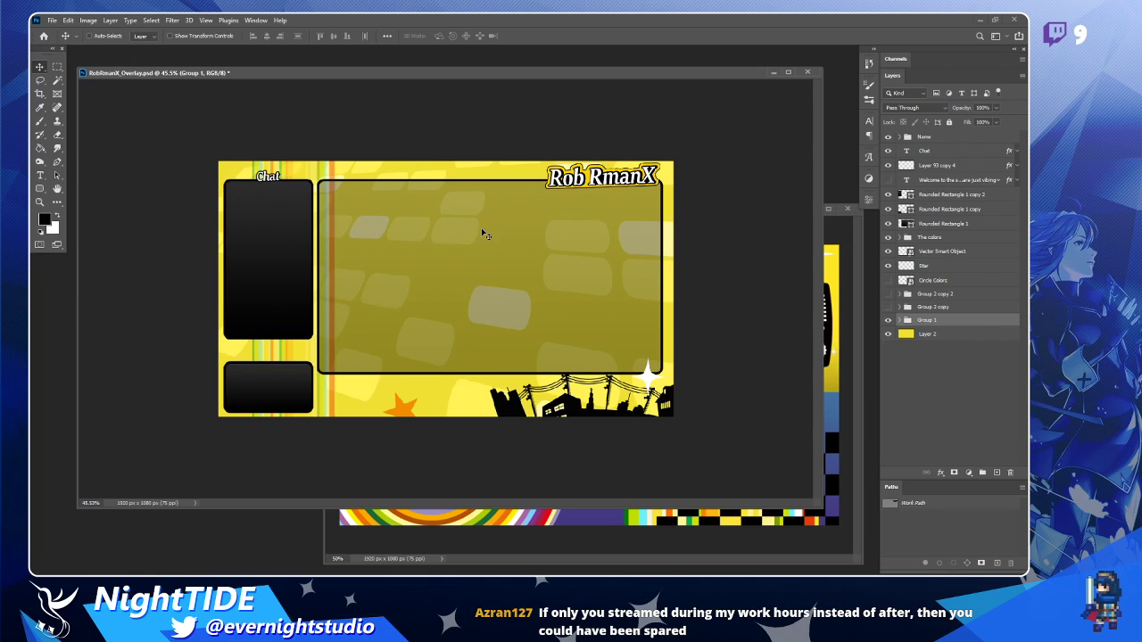
key(z)
click(252, 393)
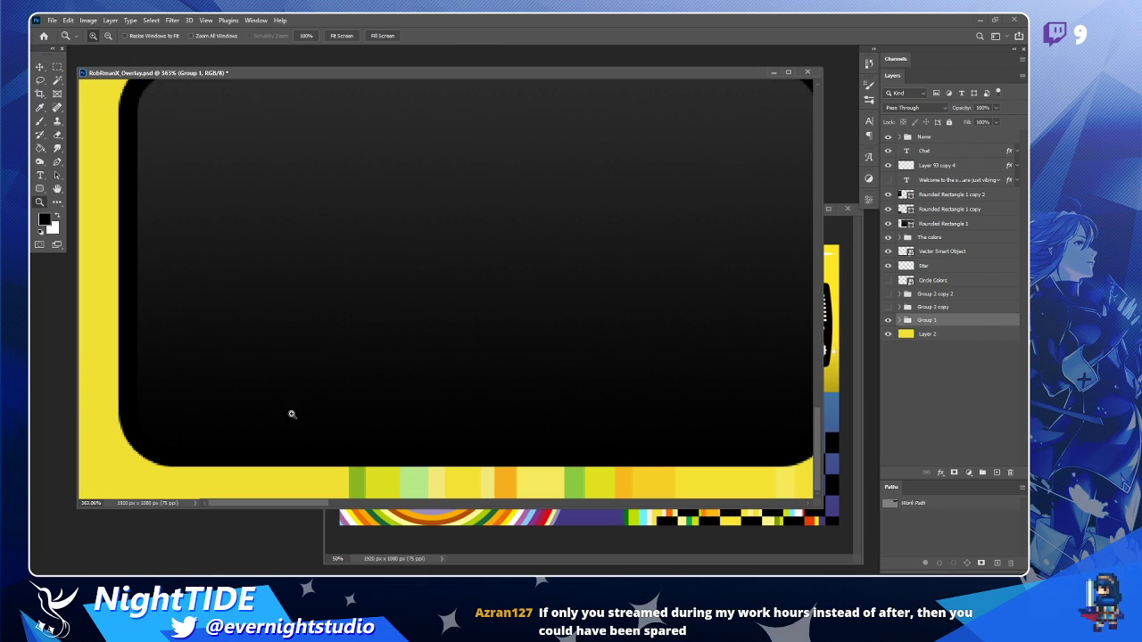
alt+click(411, 342)
alt+click(410, 342)
alt+click(411, 342)
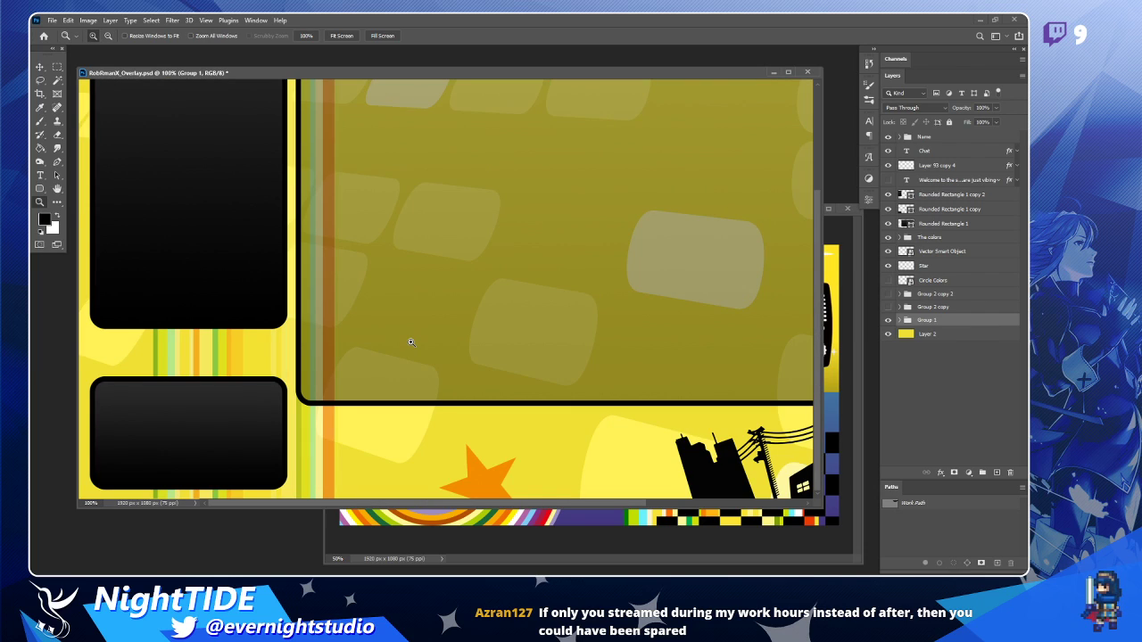
alt+click(533, 279)
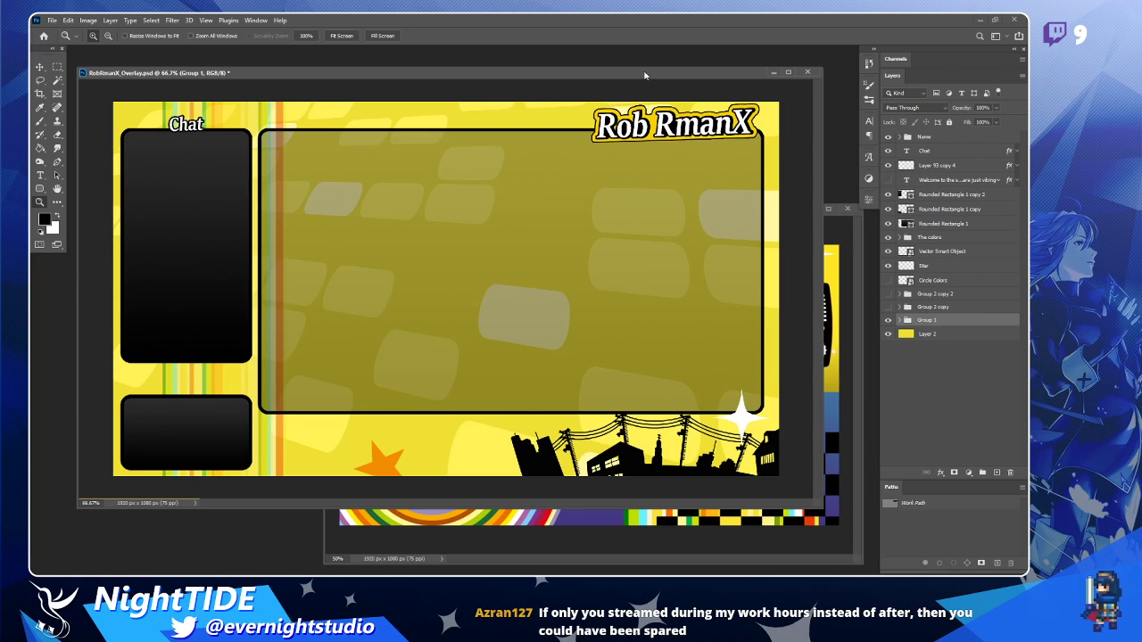
key(v)
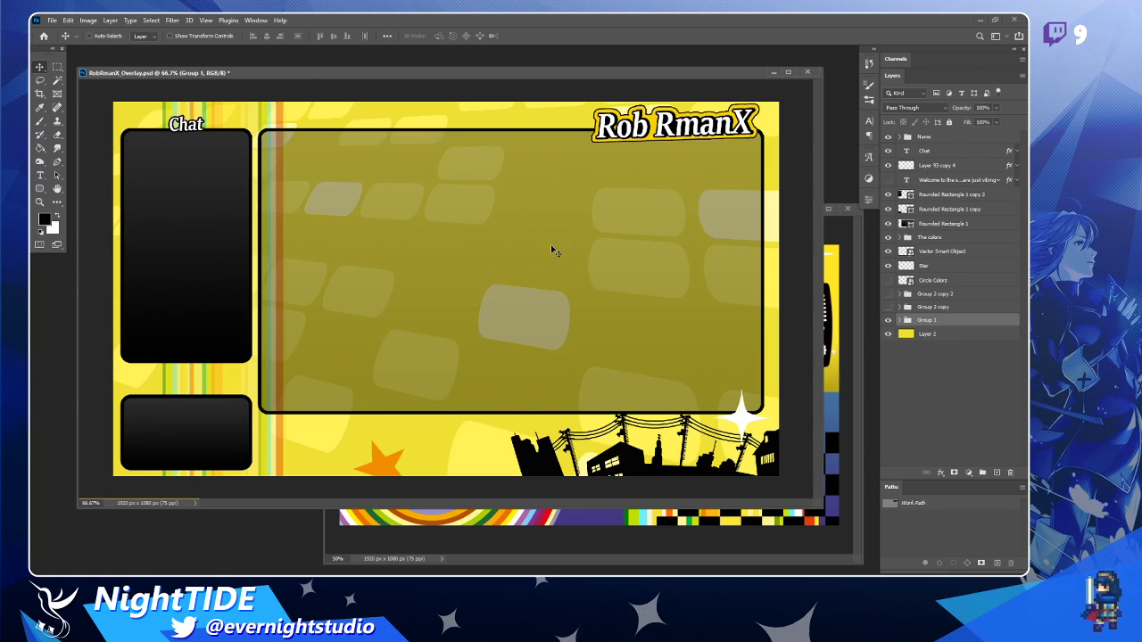
Check Group 1 by toggling its visibility, then free-transform it with its upper corners pulled inward and shift it slightly left.
click(890, 321)
click(889, 321)
key(ctrl+t)
key(ctrl+0)
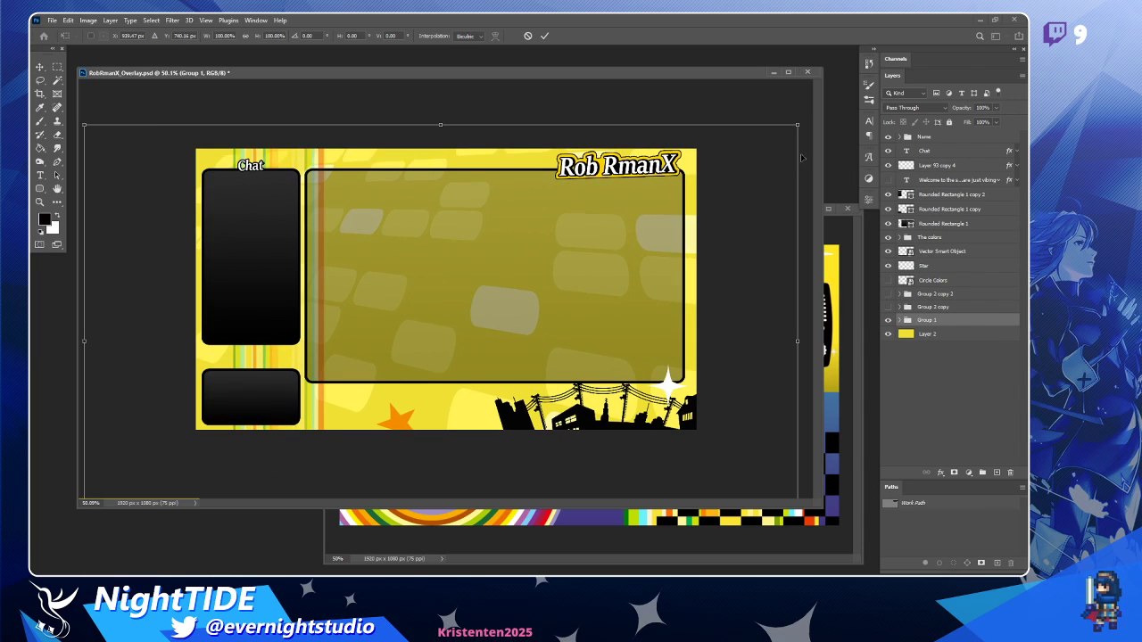
drag(797, 125, 760, 132)
drag(615, 243, 653, 247)
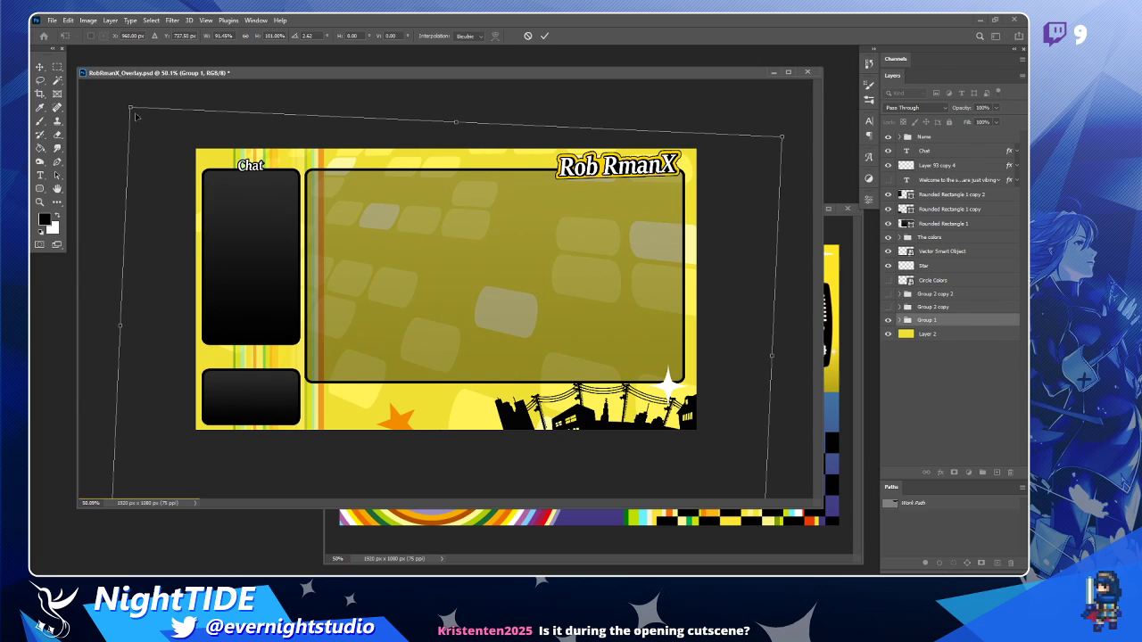
drag(136, 116, 121, 136)
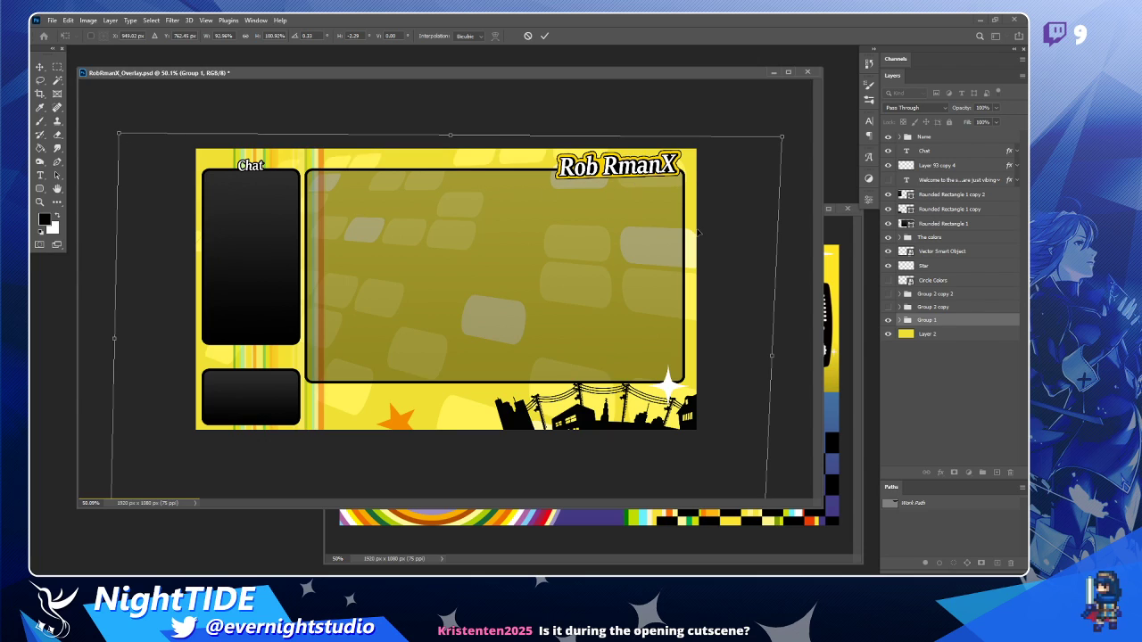
drag(699, 234, 684, 237)
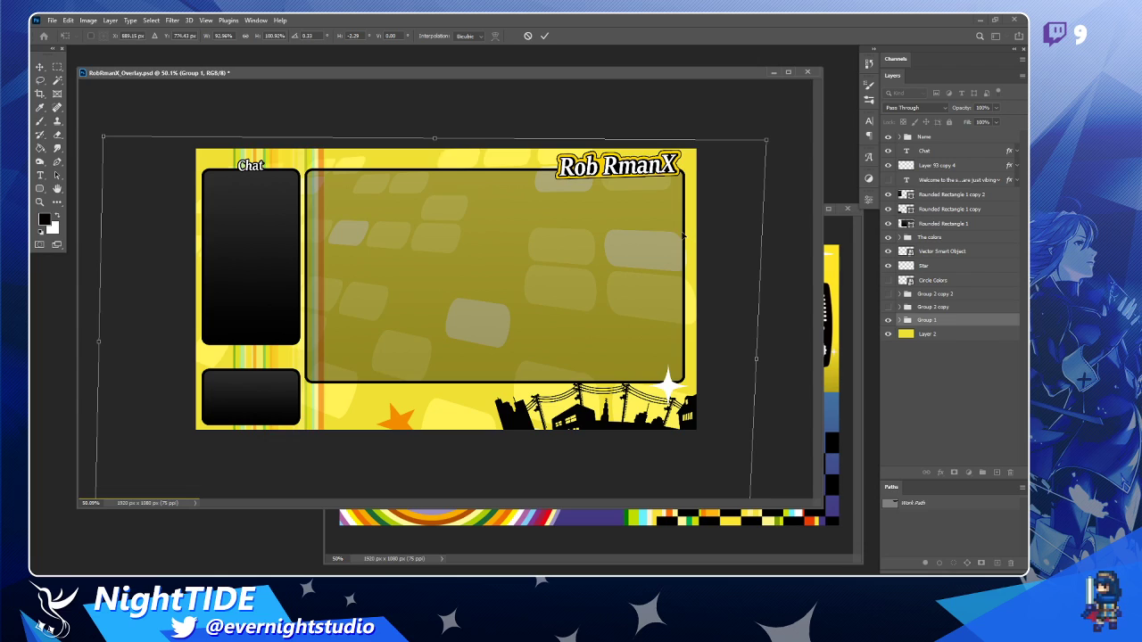
Pull the tile group's right side and lower-right corner inward, enlarge the group slightly, and reposition it over the canvas.
mouse_move(764, 260)
mouse_down()
mouse_move(757, 290)
mouse_move(760, 281)
mouse_up()
drag(719, 455, 710, 398)
drag(748, 451, 725, 428)
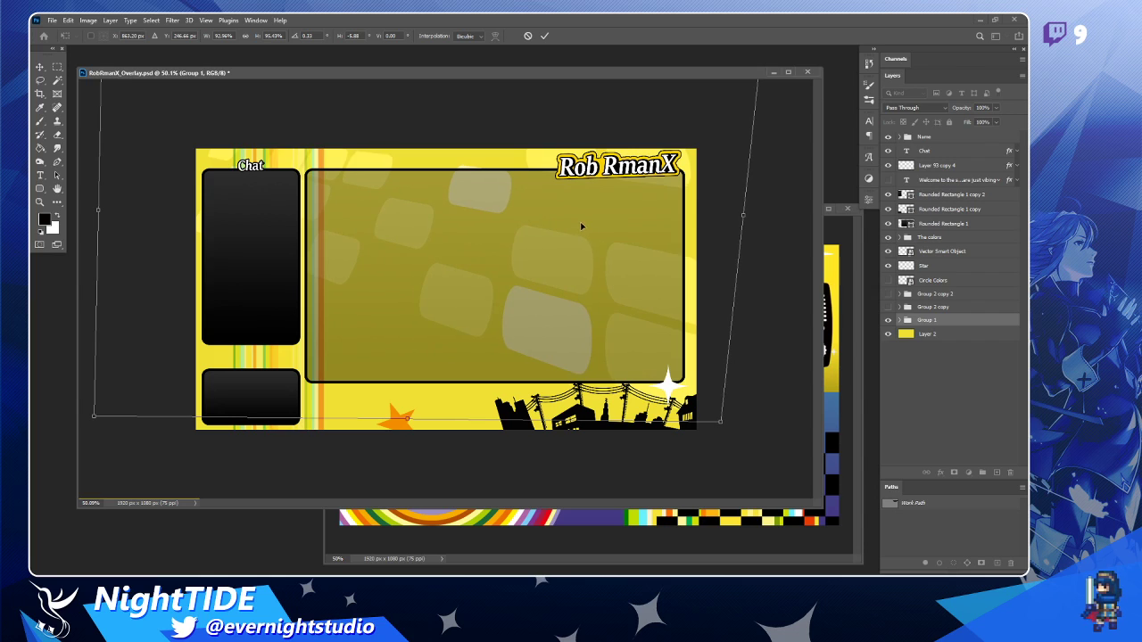
drag(583, 225, 569, 353)
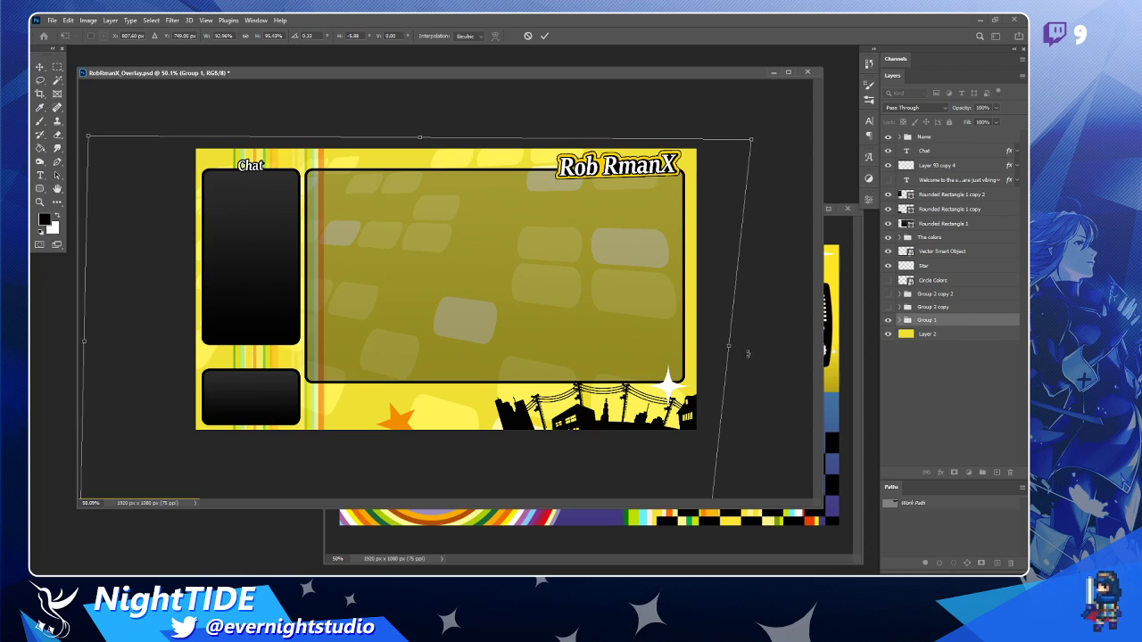
drag(732, 347, 706, 345)
drag(582, 340, 635, 343)
drag(140, 139, 118, 114)
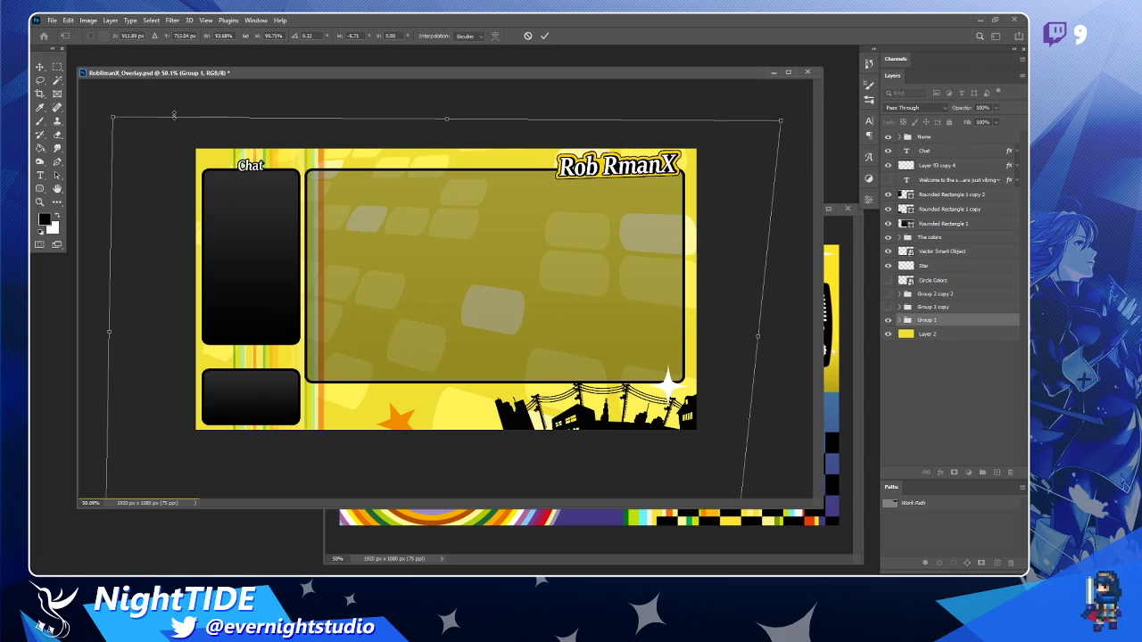
drag(548, 224, 539, 239)
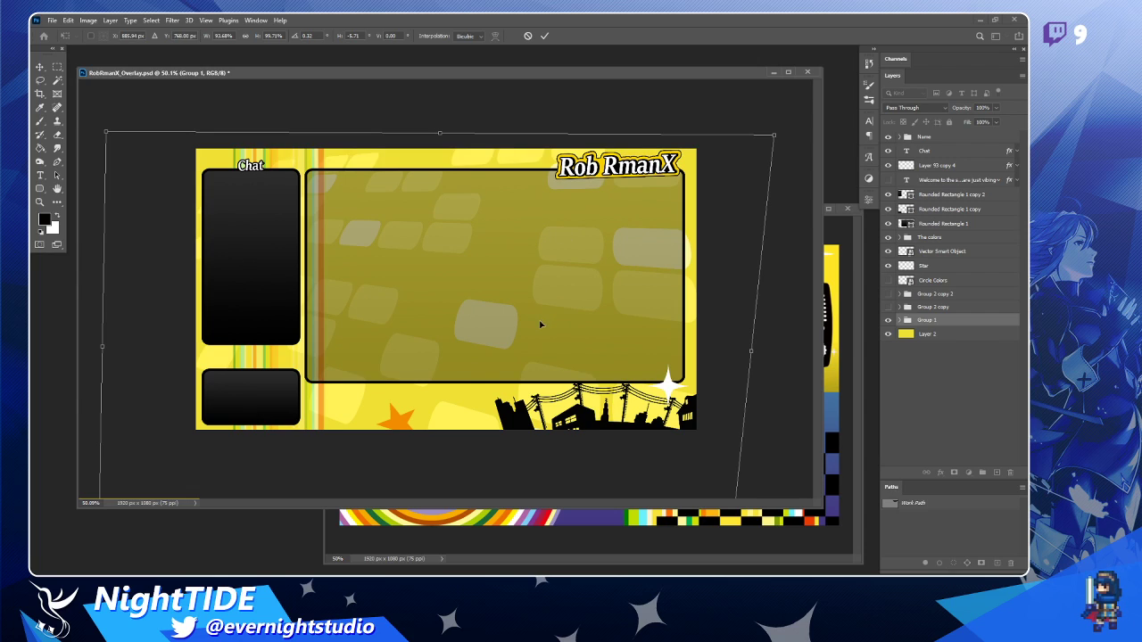
Raise the tile group's lower-right and lower-left corners to adjust the perspective, and apply the transform.
scroll(540, 325, down, 2)
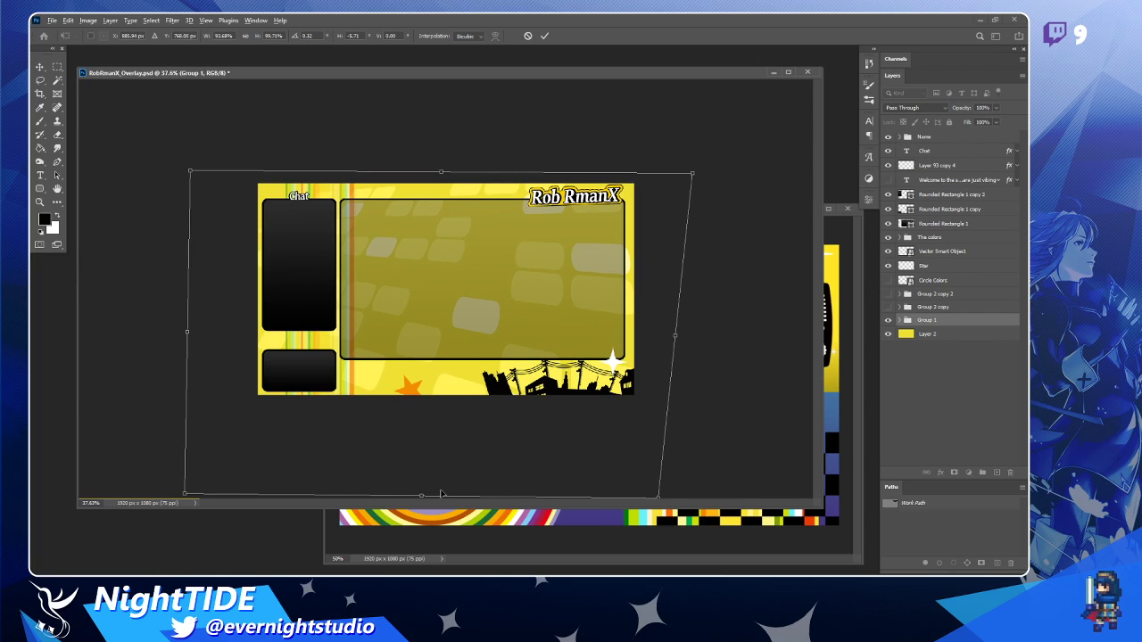
drag(657, 499, 662, 474)
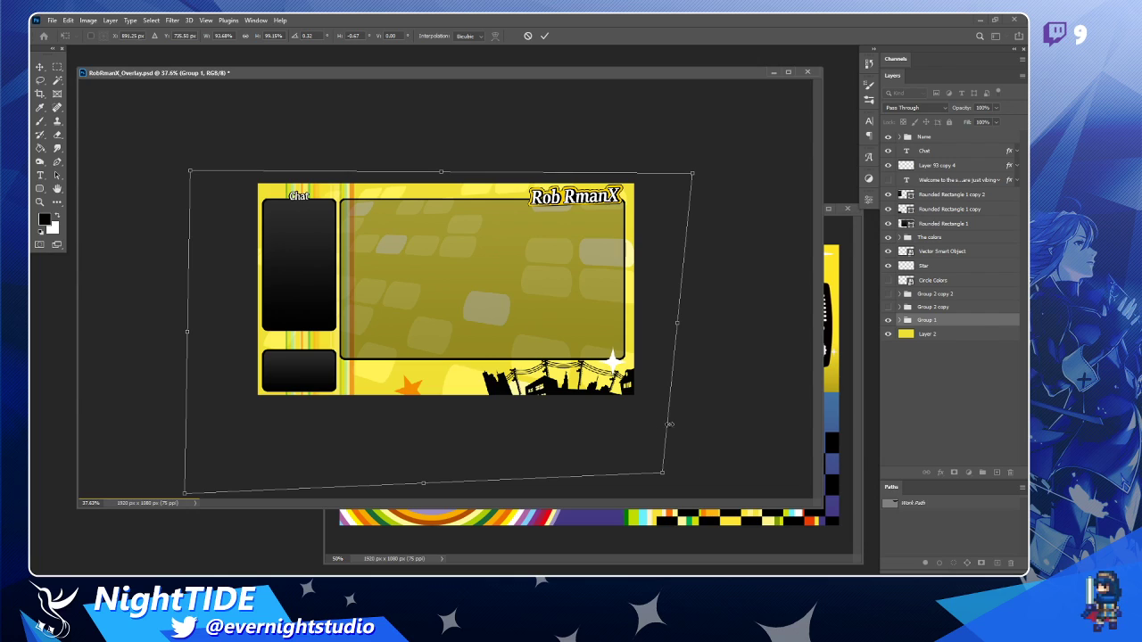
drag(183, 493, 184, 489)
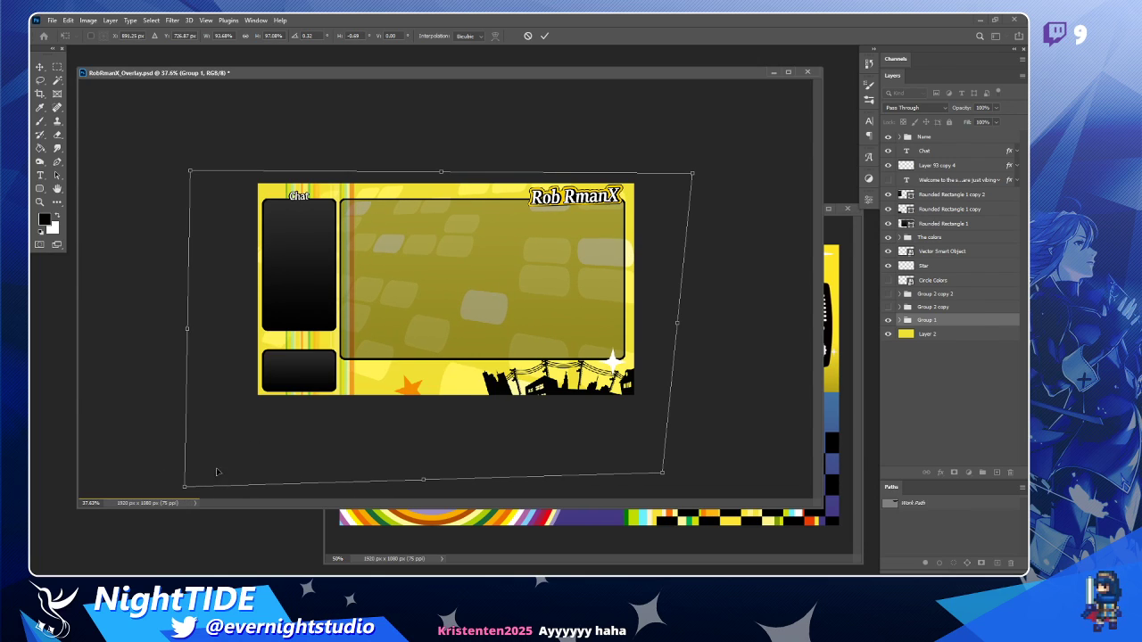
click(38, 68)
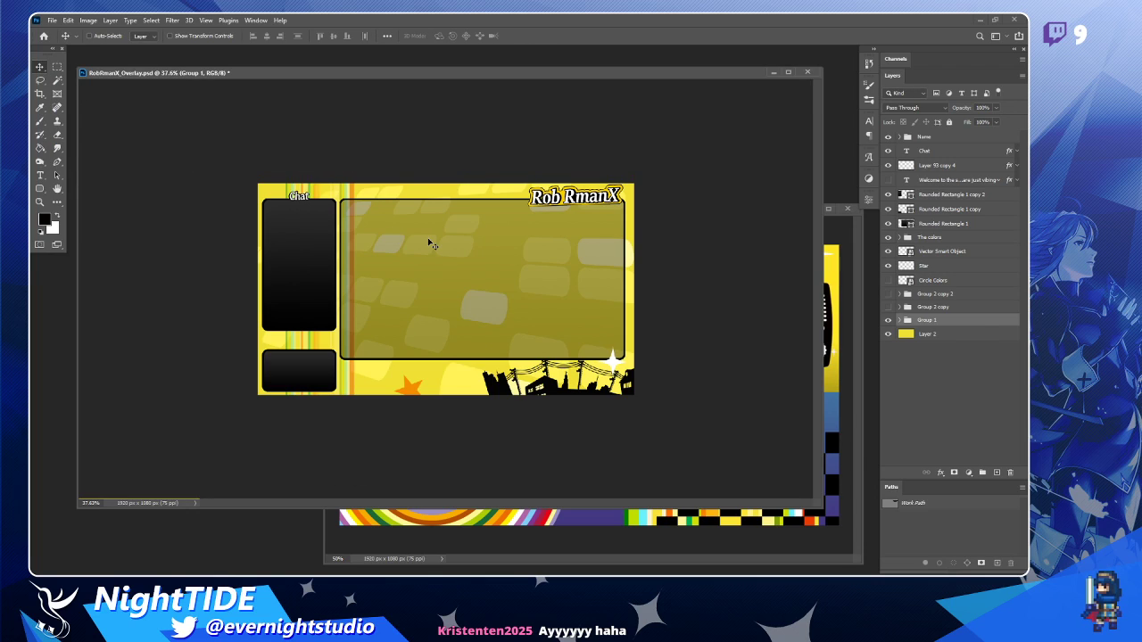
Expand Group 1, identify individual tiles by toggling their layers' visibility, and hide one Rounded Rectangle 2 copy 12 tile.
click(900, 320)
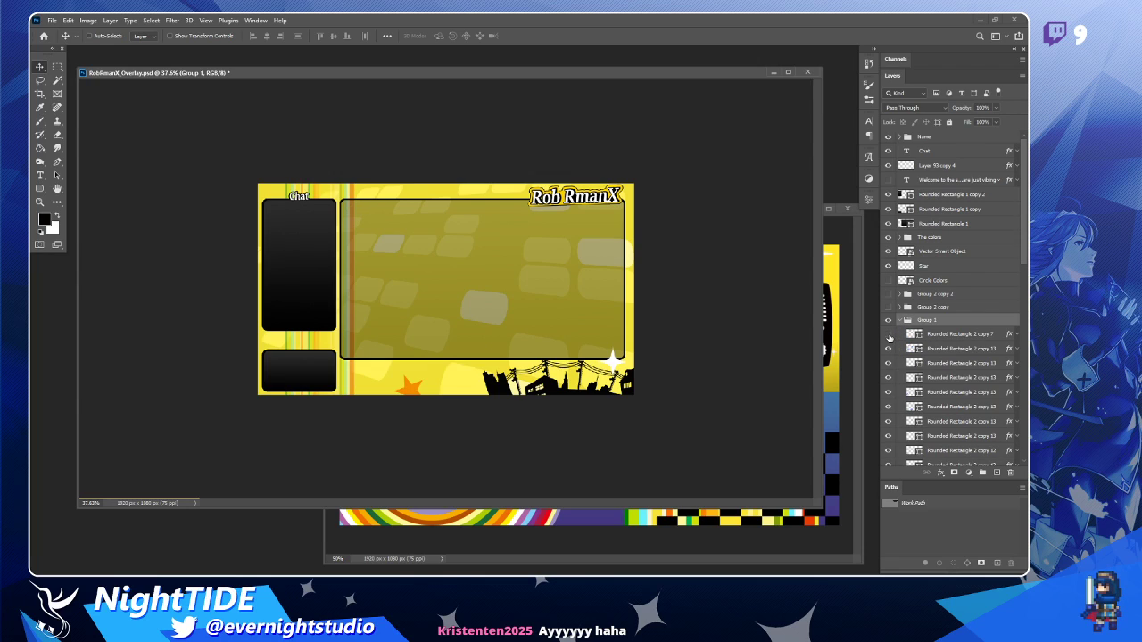
click(892, 348)
click(892, 348)
click(892, 348)
click(892, 348)
scroll(889, 379, down, 2)
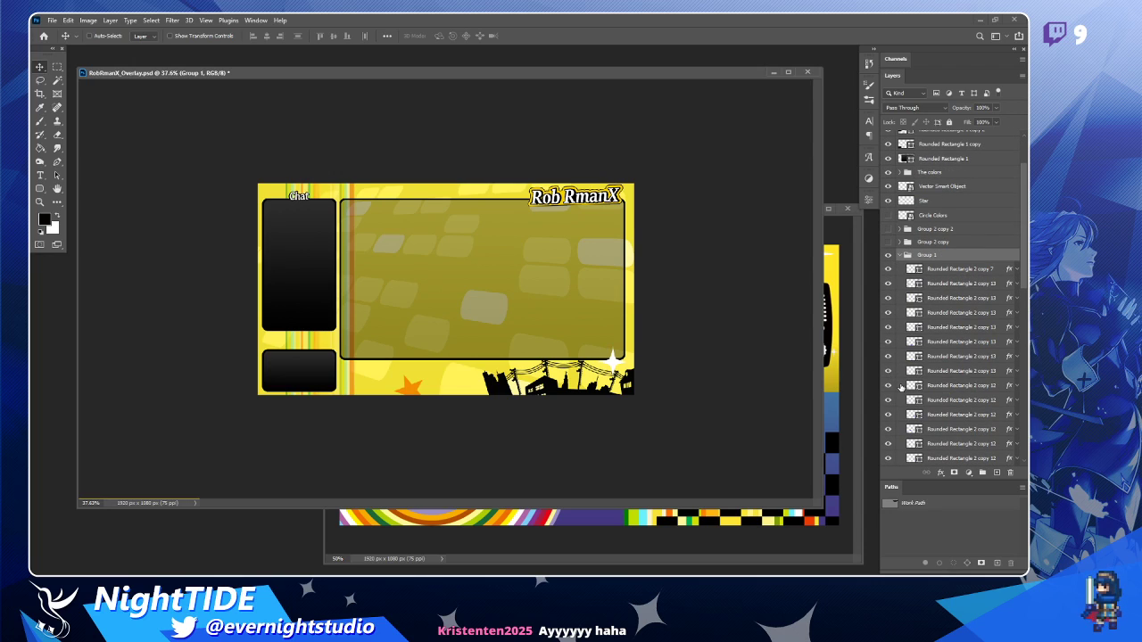
key(z)
click(457, 338)
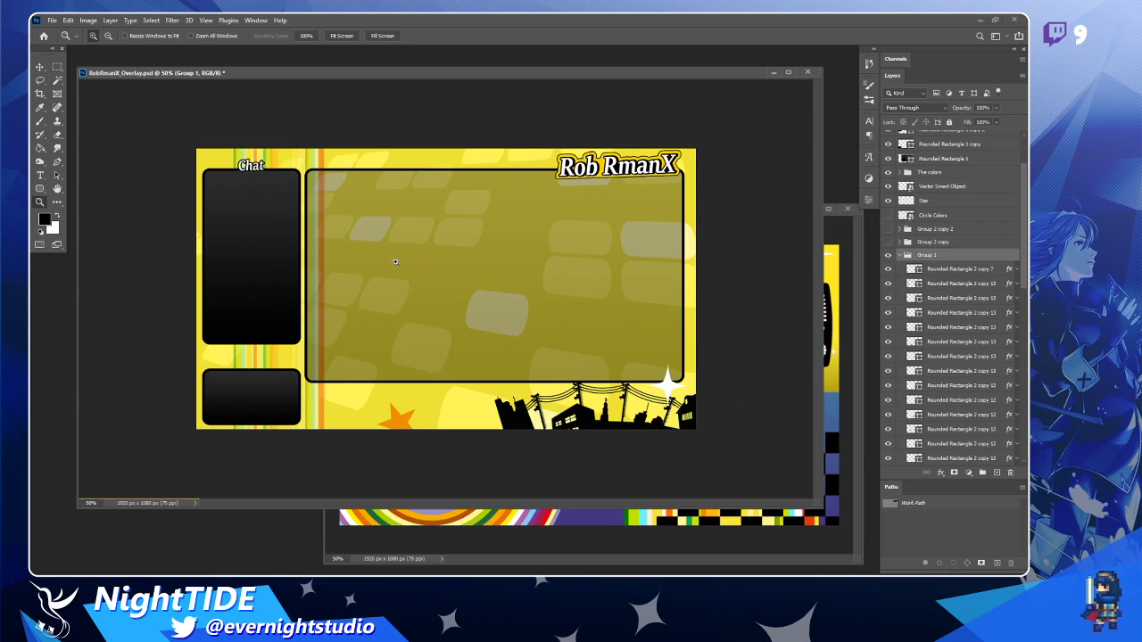
key(v)
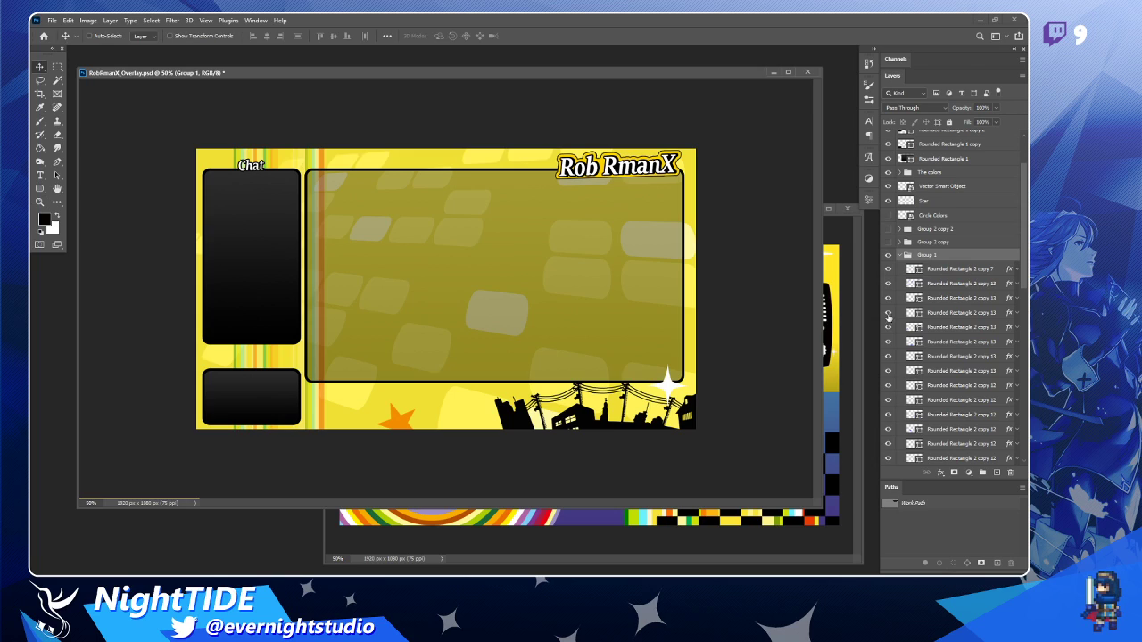
scroll(965, 310, down, 5)
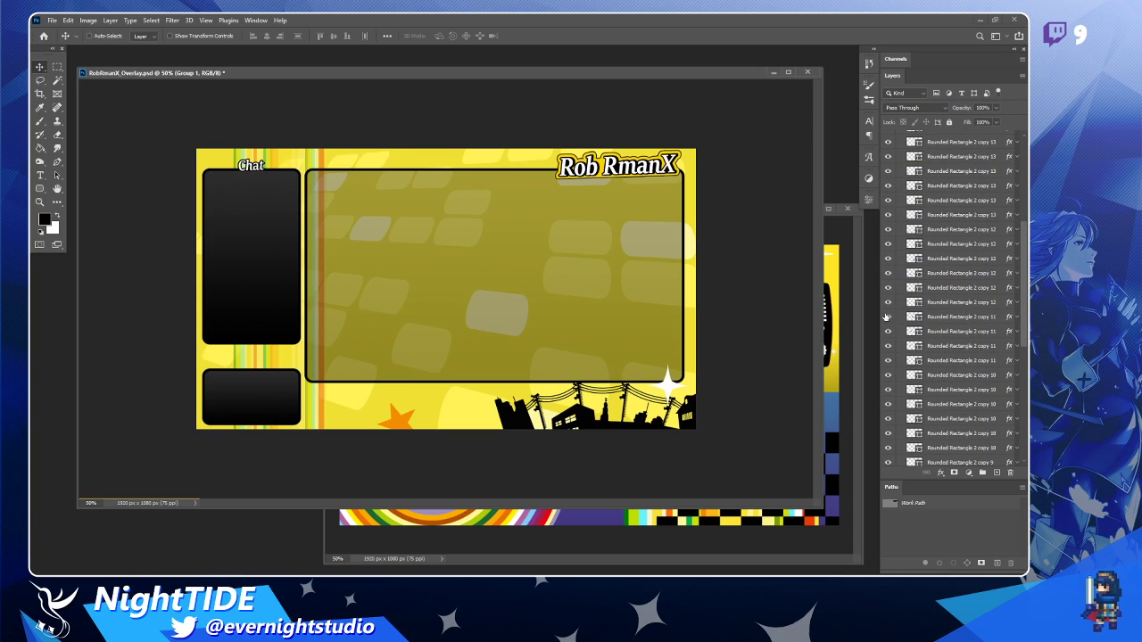
click(889, 317)
click(889, 318)
Duplicate the tile between the two black panels and place the copy below it, behind the lower panel.
ctrl+click(221, 362)
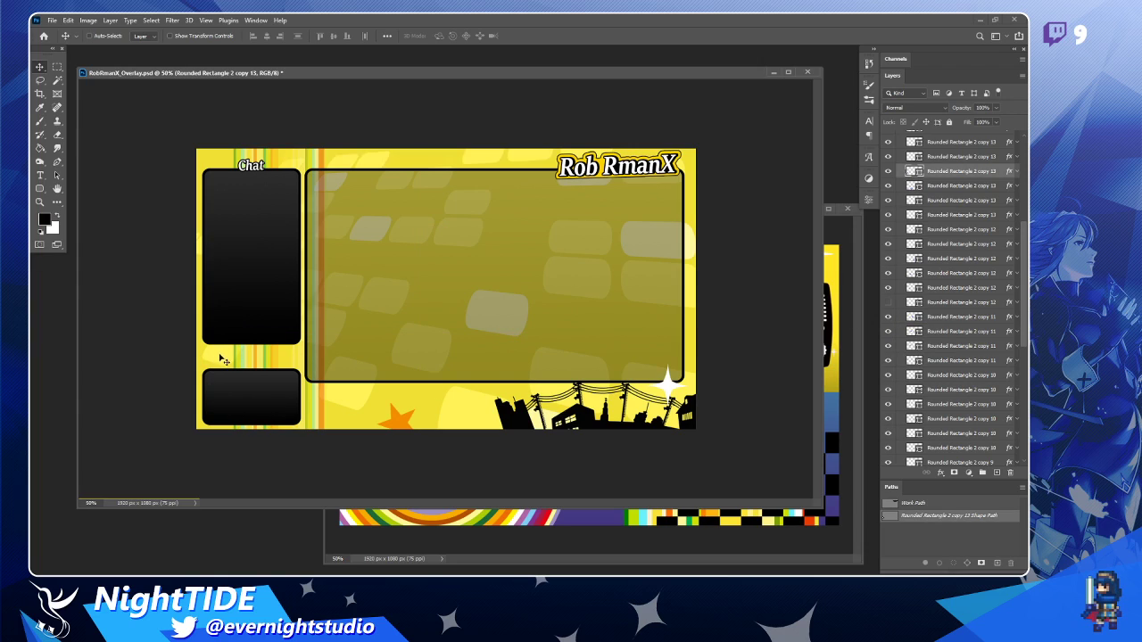
drag(229, 360, 253, 415)
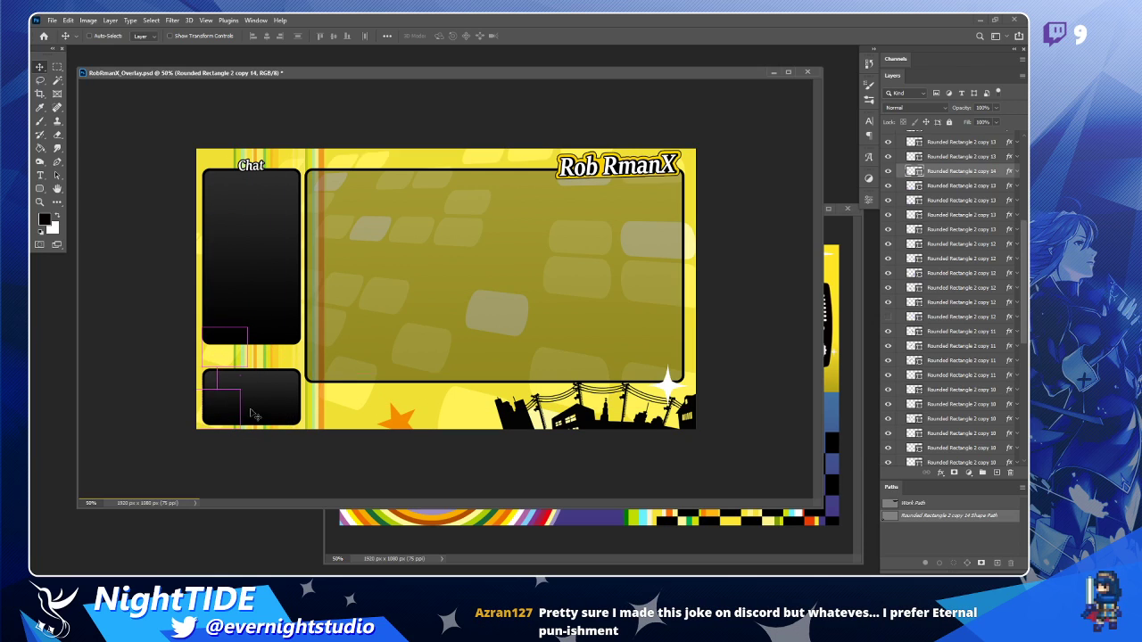
key(ctrl+plus)
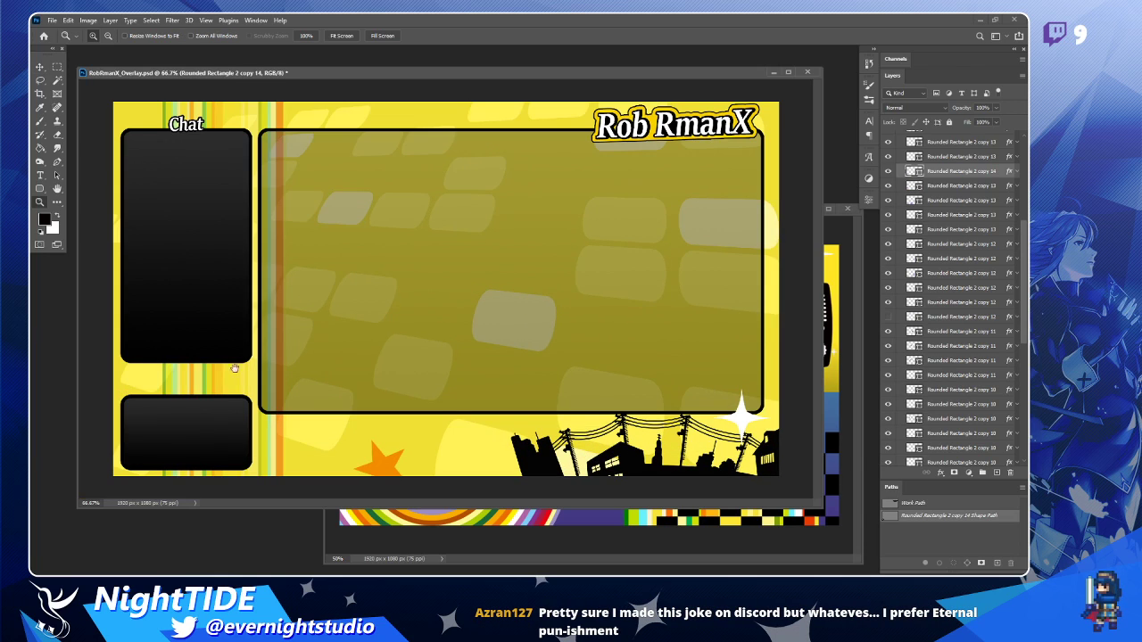
mouse_move(185, 445)
mouse_down()
mouse_move(192, 424)
mouse_move(182, 438)
mouse_up()
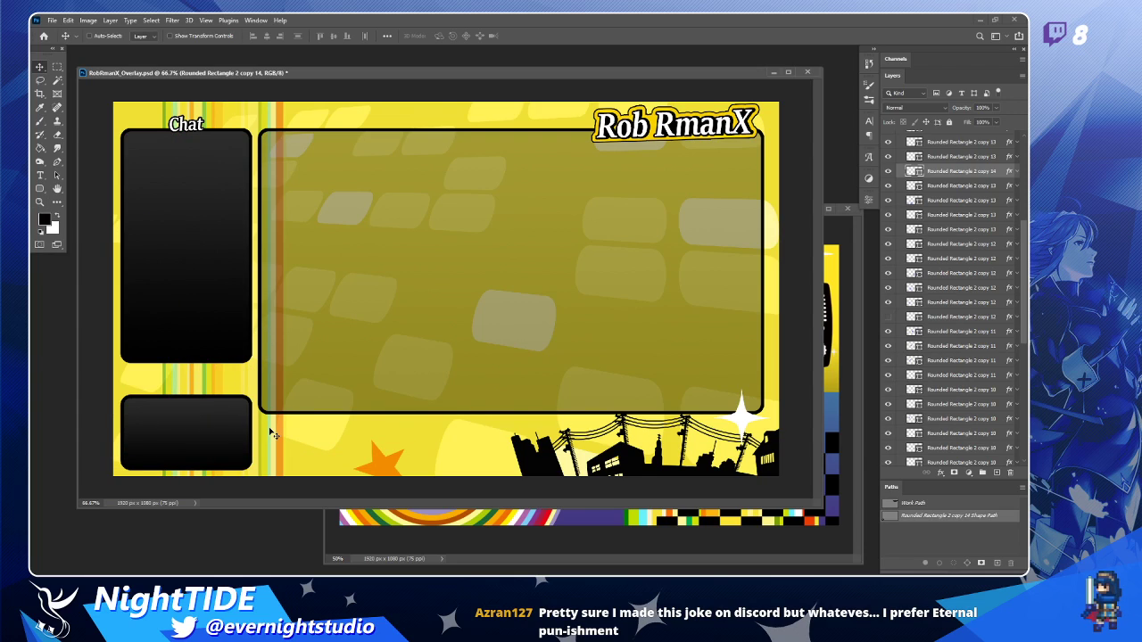
Transform the copied tile behind the lower black panel by pulling its lower-left corner inward, shrinking it slightly, and rotating it about 4° counterclockwise.
key(ctrl+t)
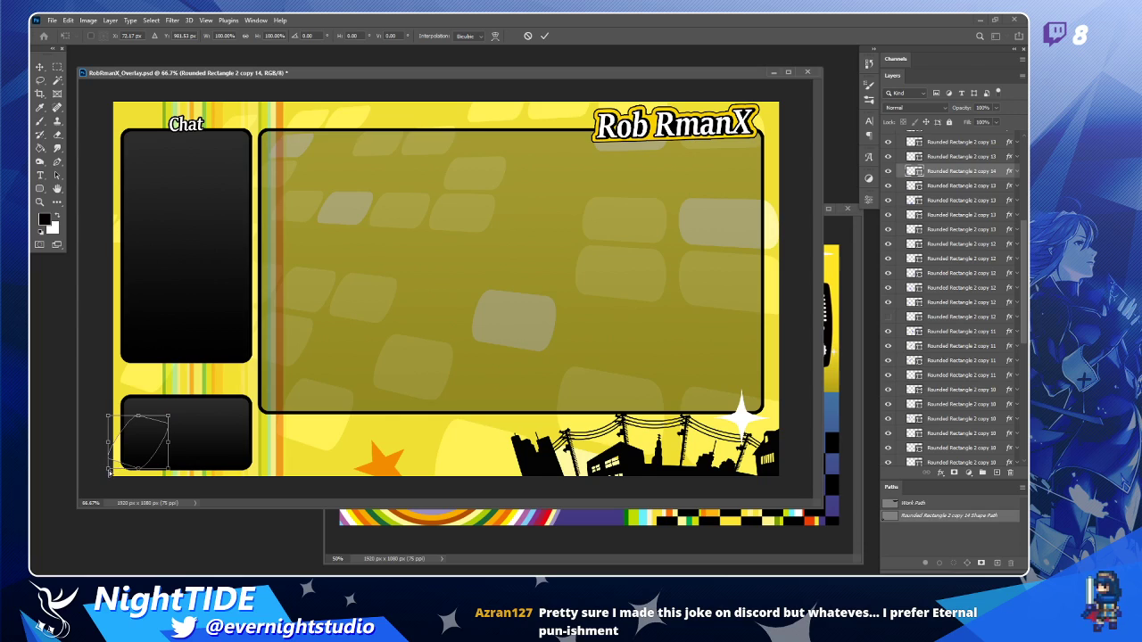
drag(109, 470, 117, 466)
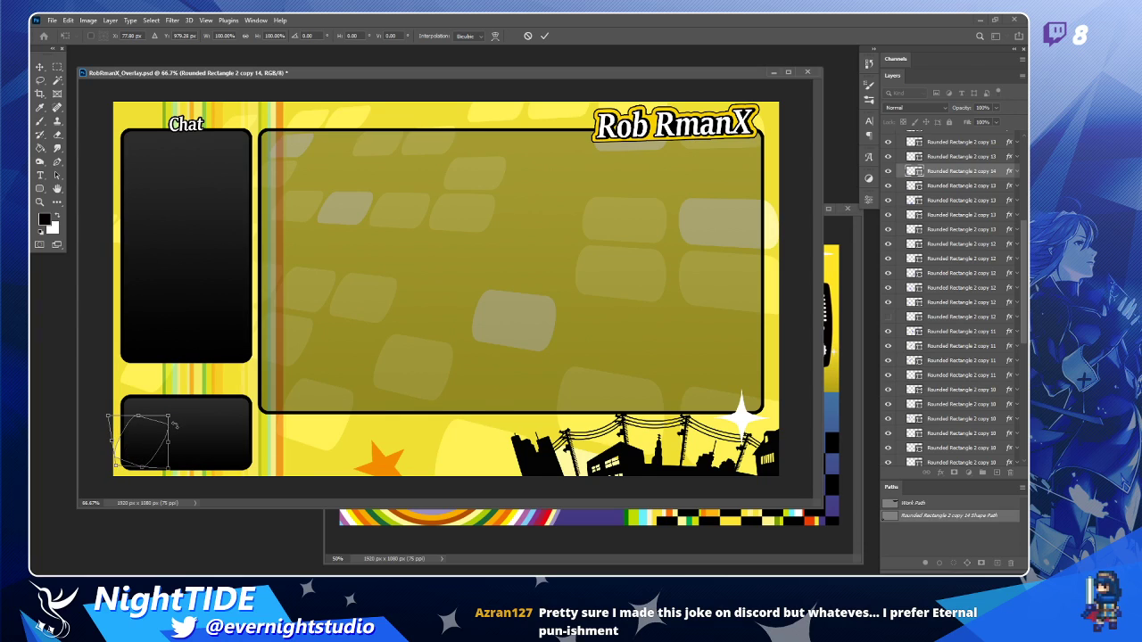
drag(167, 417, 160, 419)
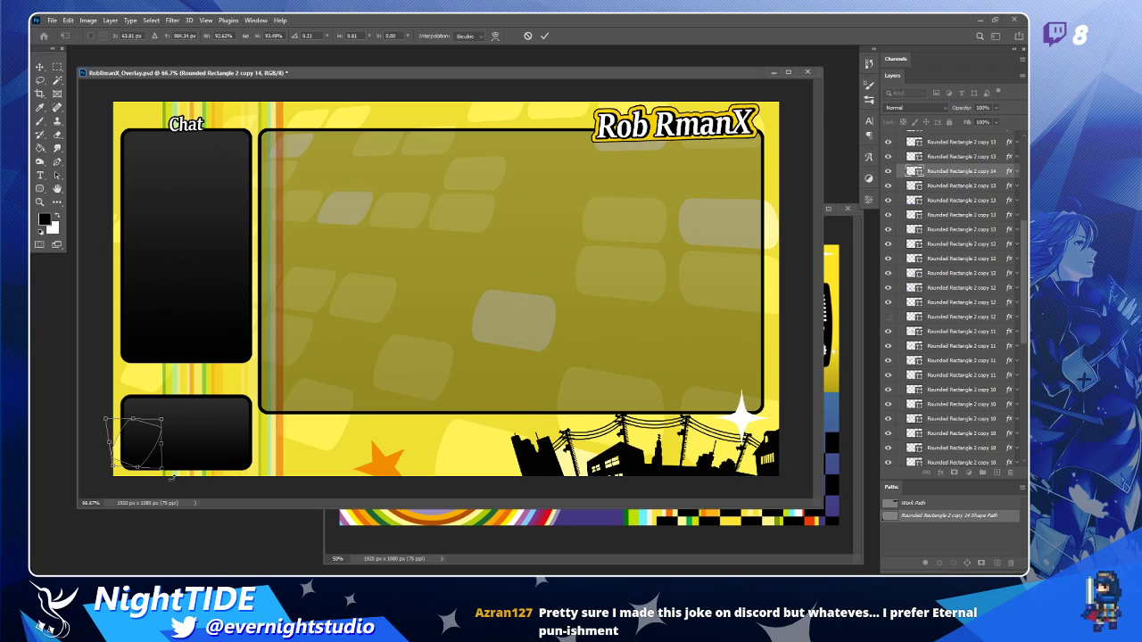
mouse_move(170, 477)
mouse_down()
mouse_move(195, 461)
mouse_move(176, 457)
mouse_up()
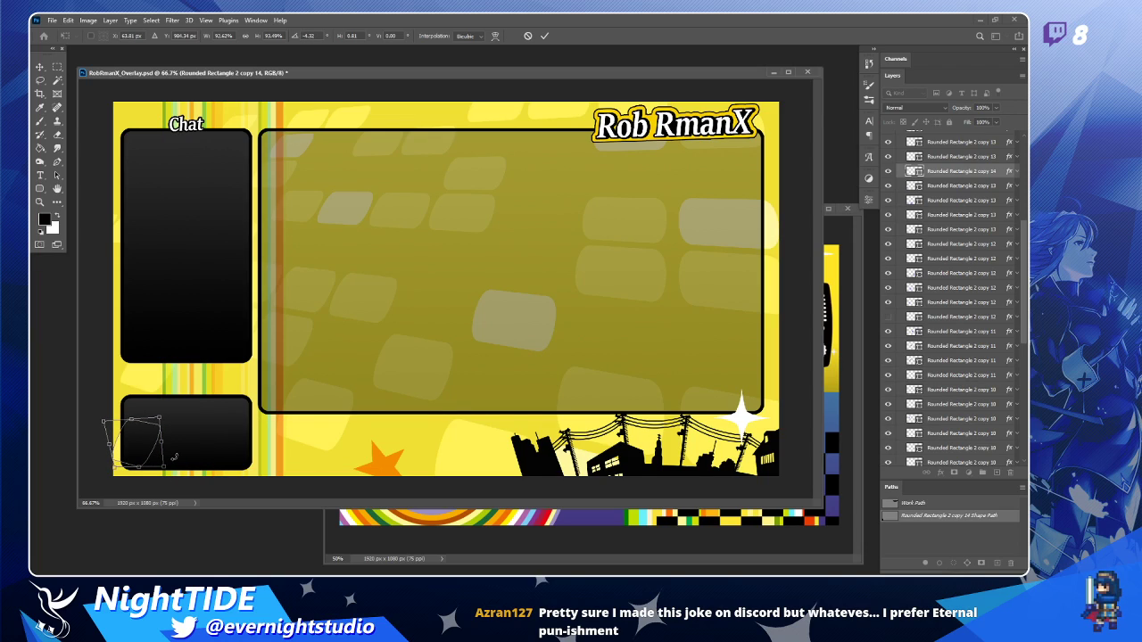
key(Return)
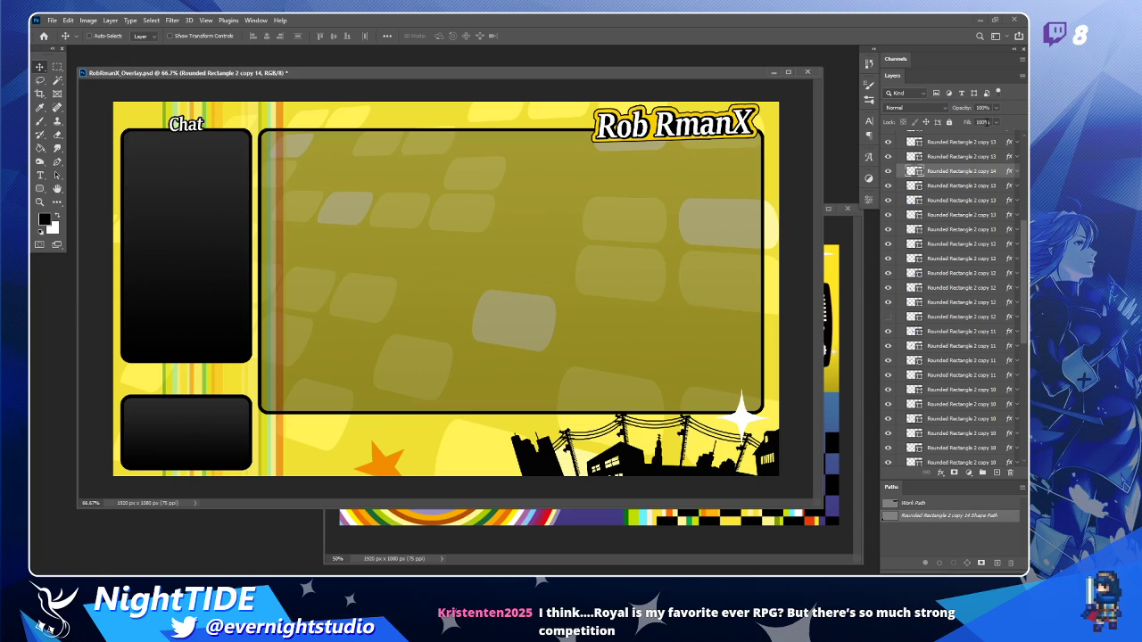
Collapse Group 1 and toggle the yellow Layer 2 background off and on to inspect the tiles.
click(996, 123)
click(775, 388)
scroll(970, 279, down, 3)
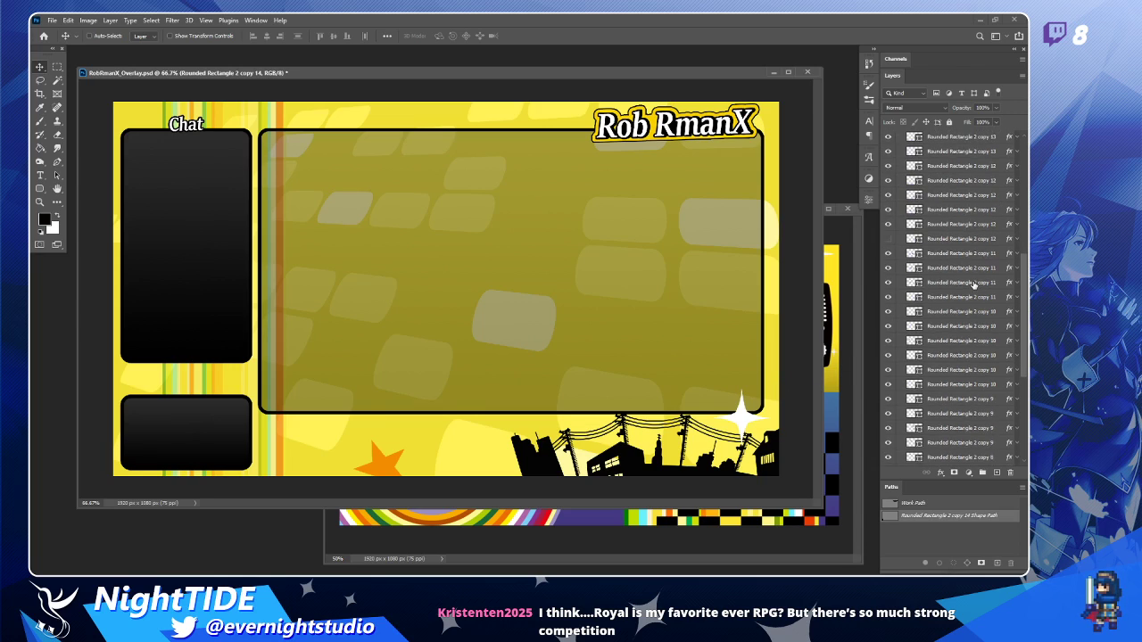
scroll(970, 279, up, 5)
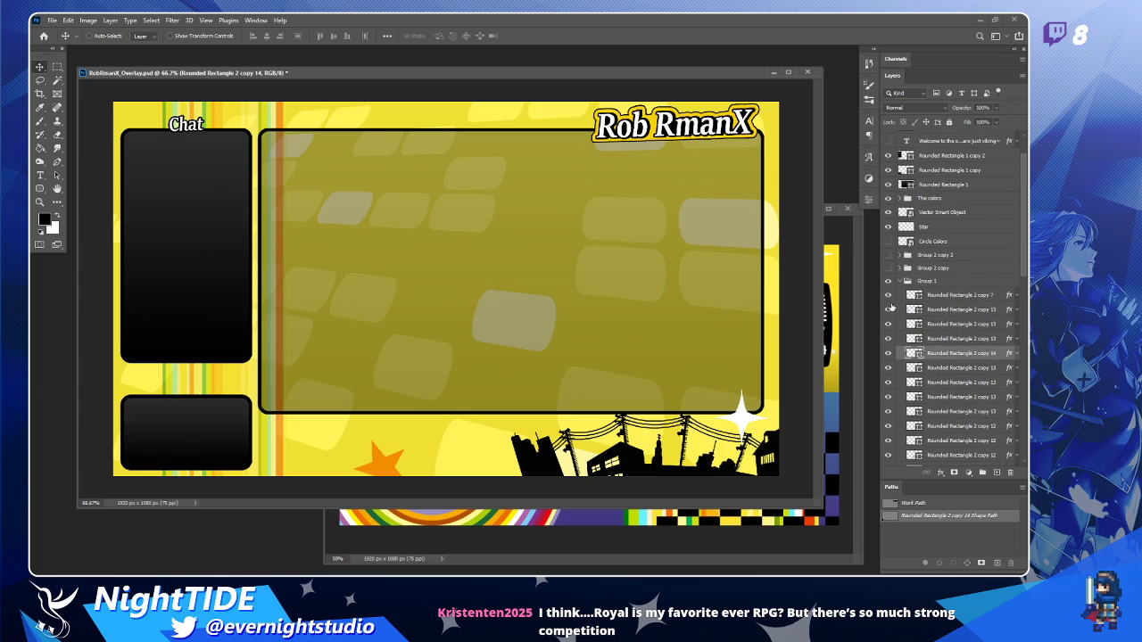
click(900, 282)
click(889, 334)
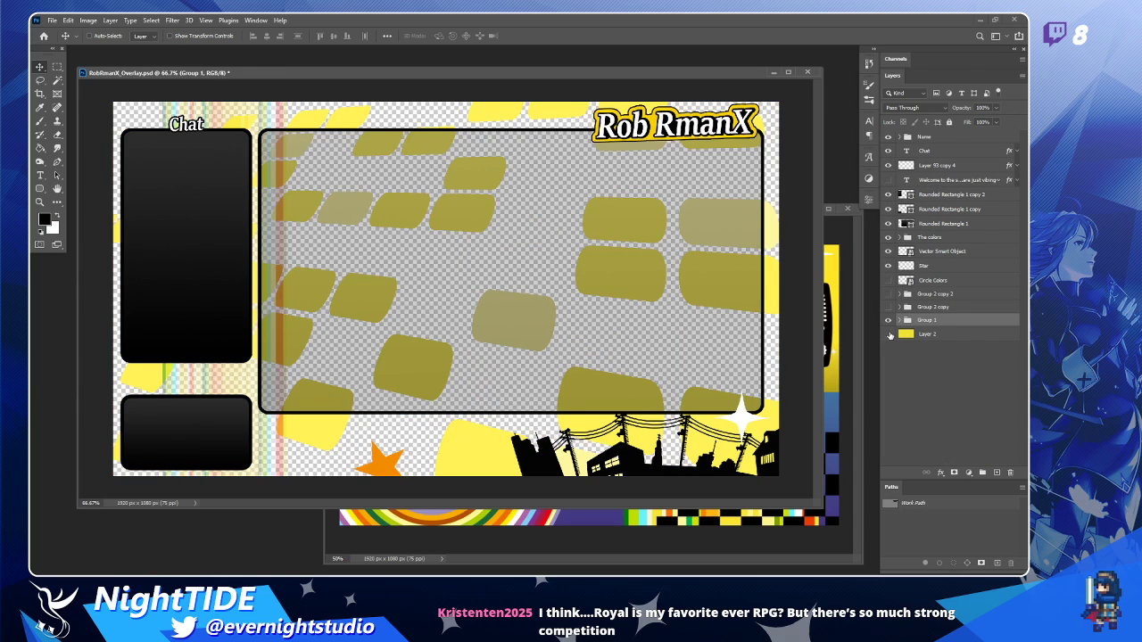
click(889, 335)
Preview and delete the two hidden leftover tile groups, Group 2 copy and Group 2 copy 2.
click(888, 307)
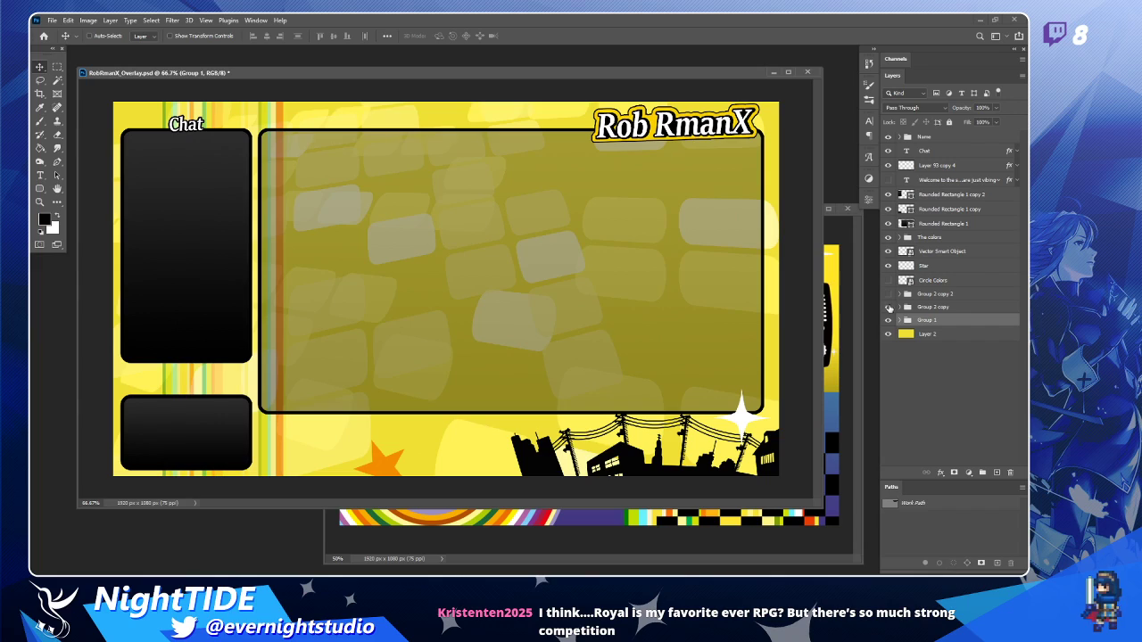
click(923, 307)
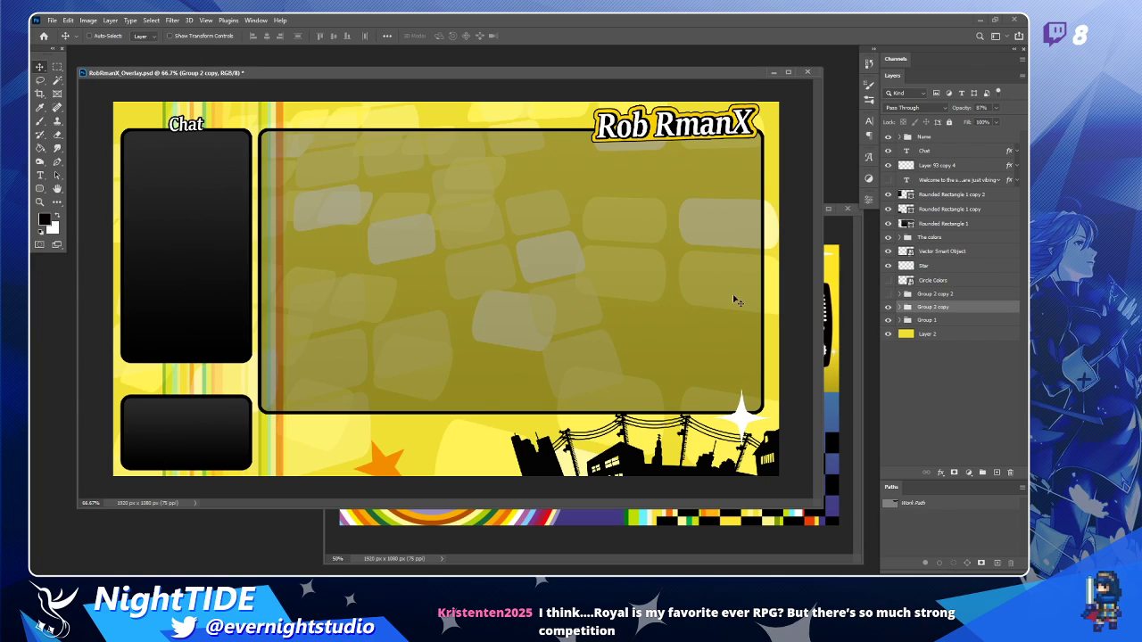
key(Delete)
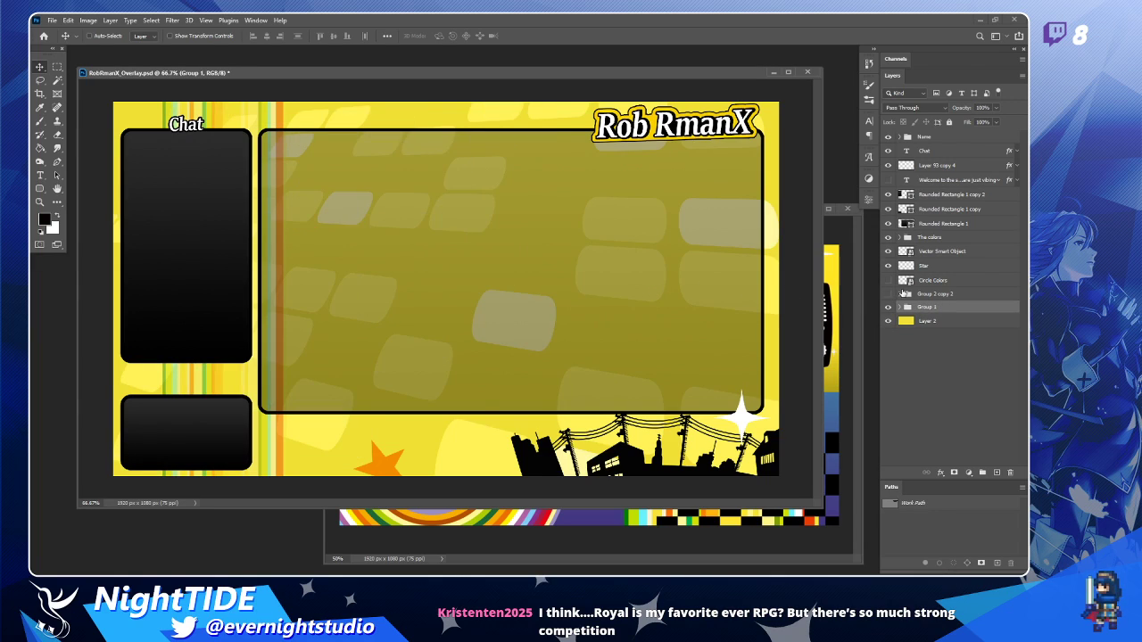
click(910, 294)
click(889, 294)
click(889, 294)
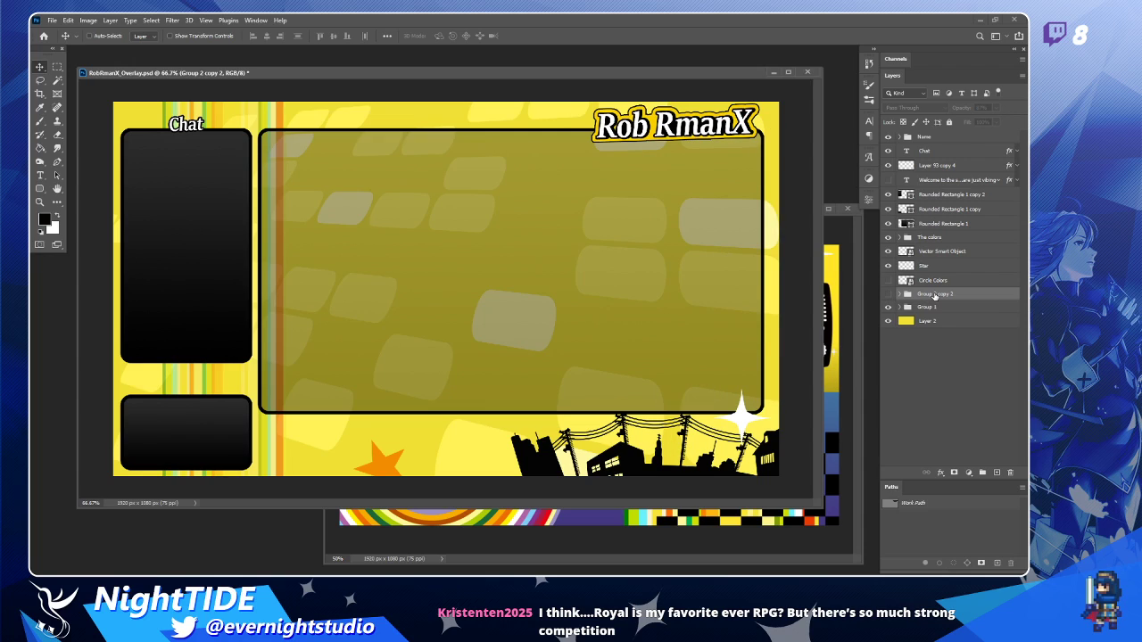
key(Delete)
Make the Circle Colors layer visible and rasterize it.
click(888, 280)
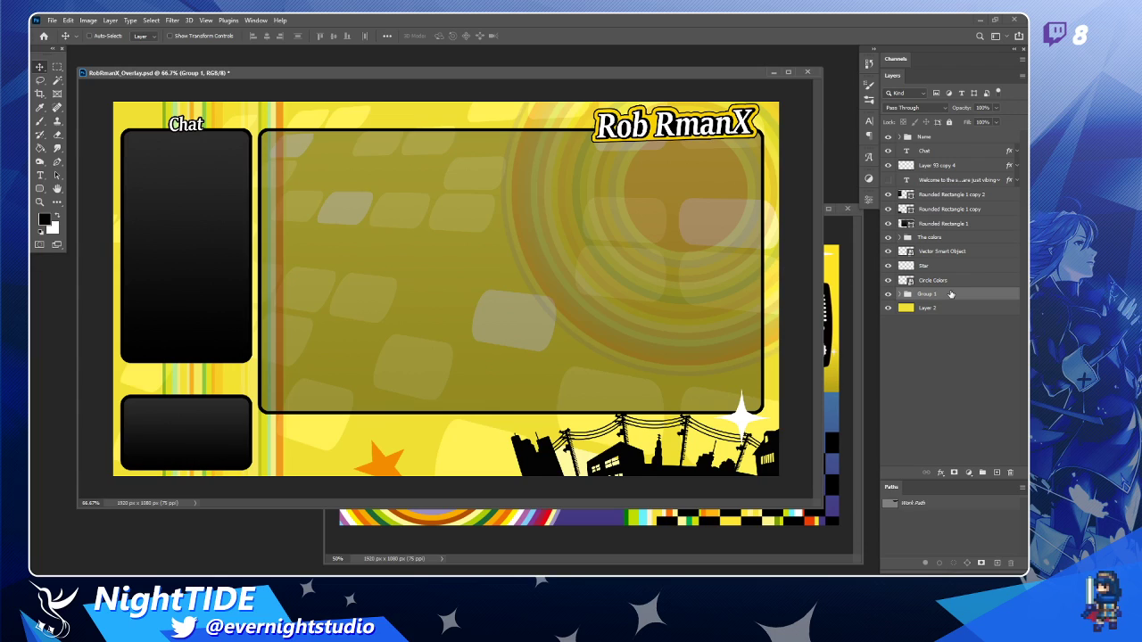
click(888, 281)
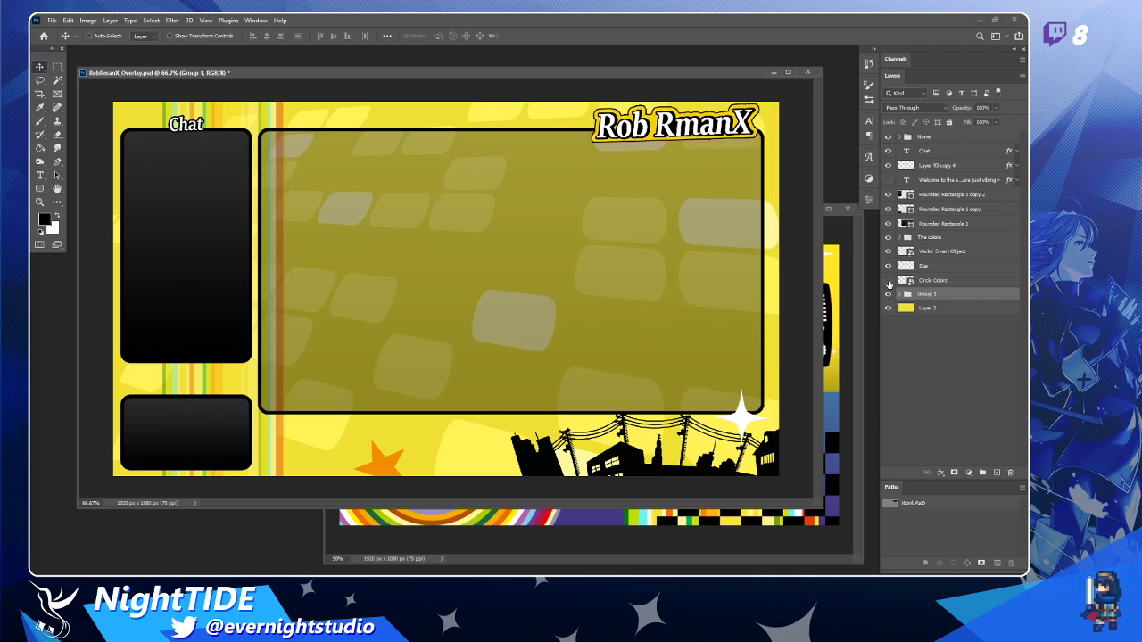
click(888, 282)
right_click(948, 282)
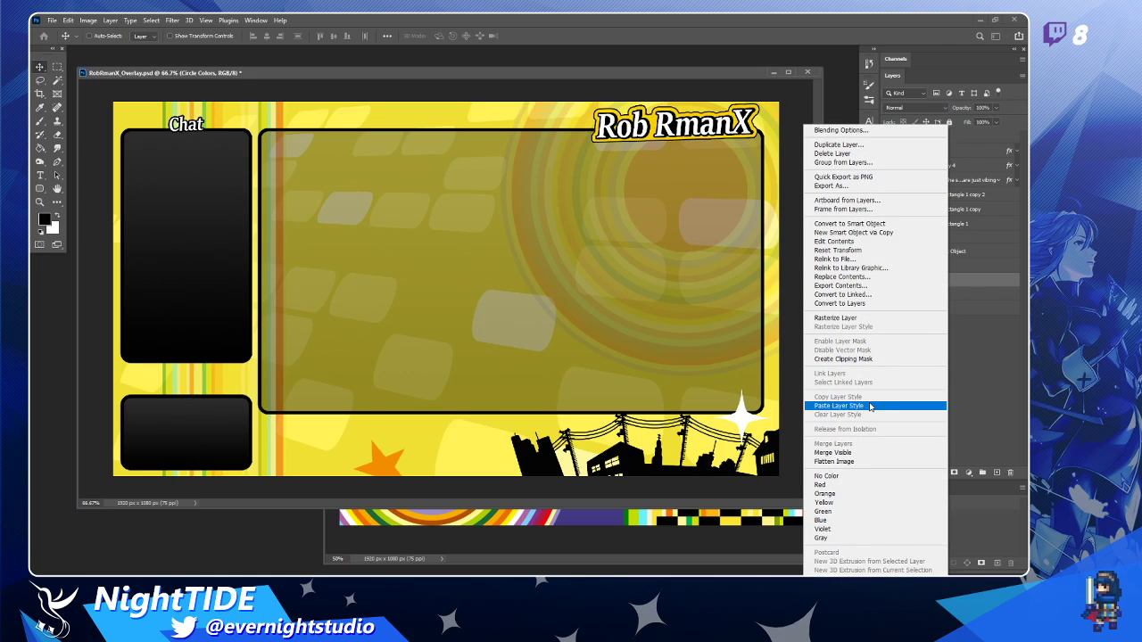
click(864, 319)
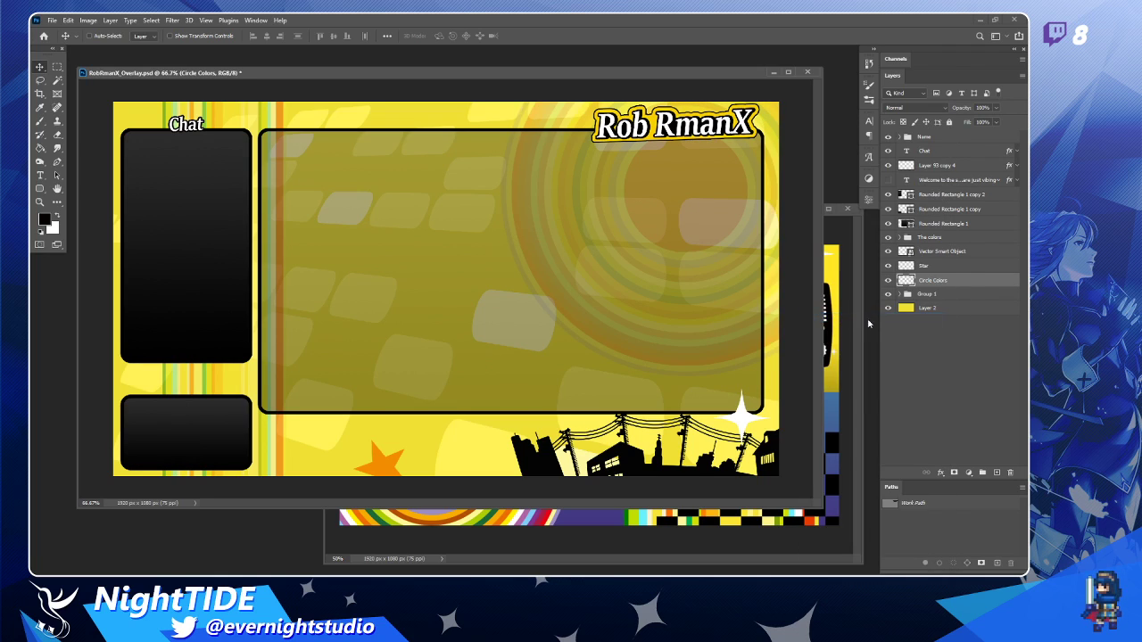
Try merging all the tile layers in Group 1 into one shape layer, and undo the merge.
click(903, 296)
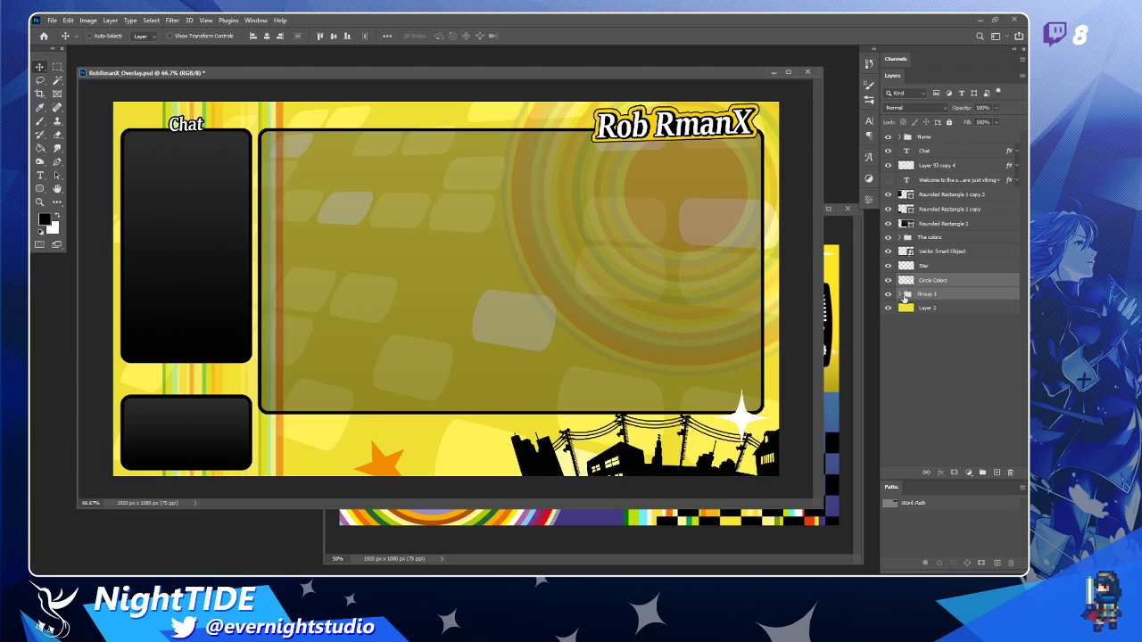
click(898, 295)
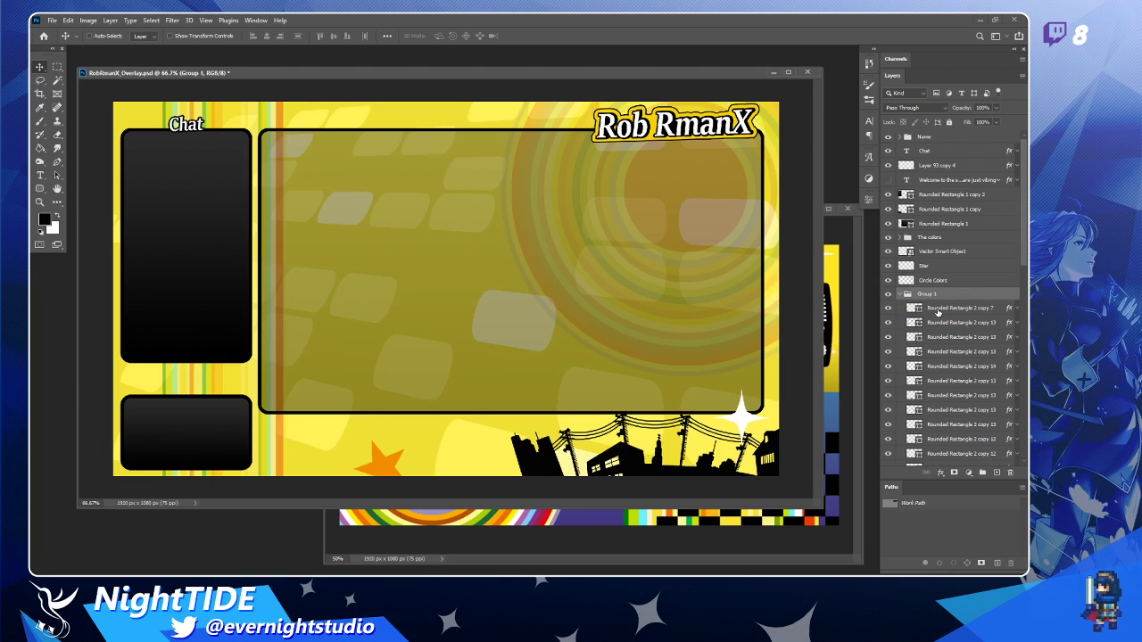
click(938, 310)
scroll(938, 312, down, 10)
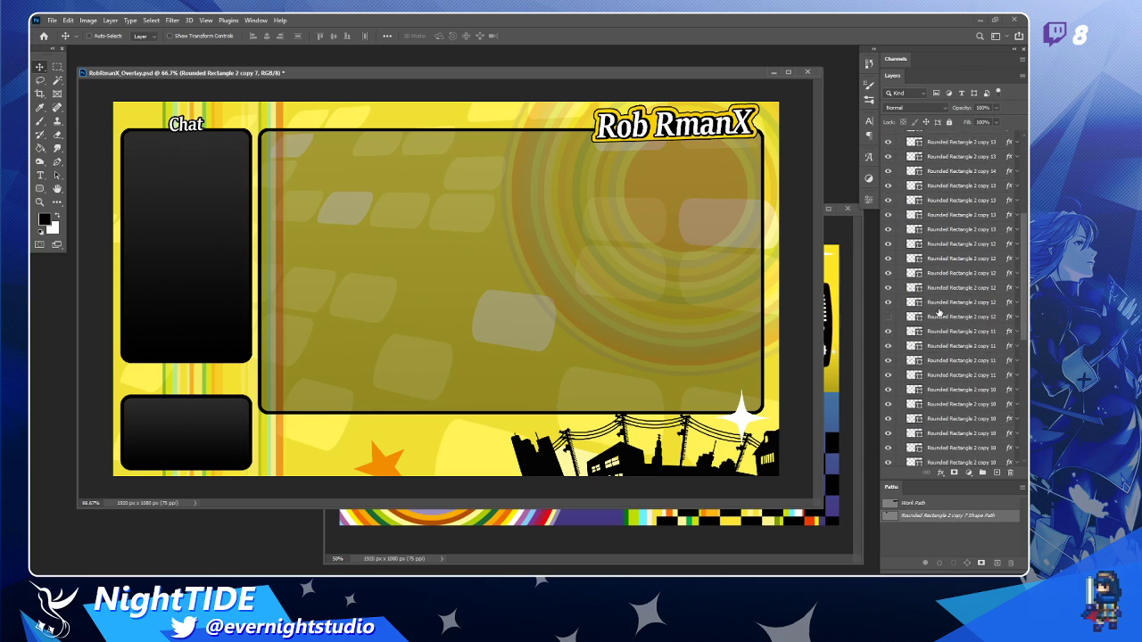
scroll(939, 310, down, 5)
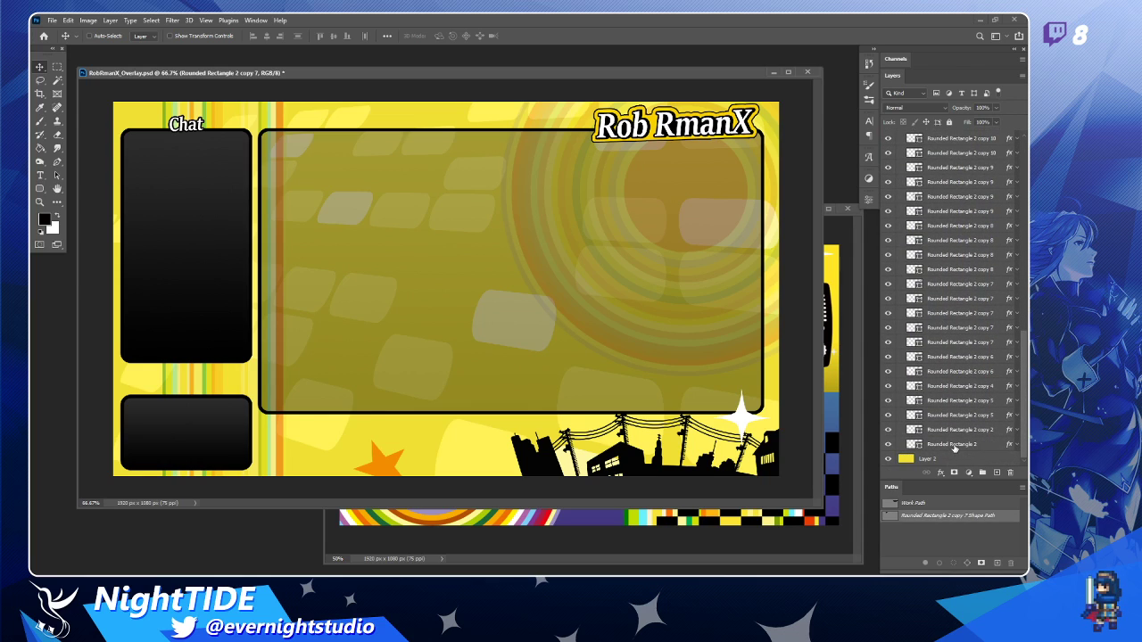
shift+click(953, 443)
scroll(937, 357, up, 10)
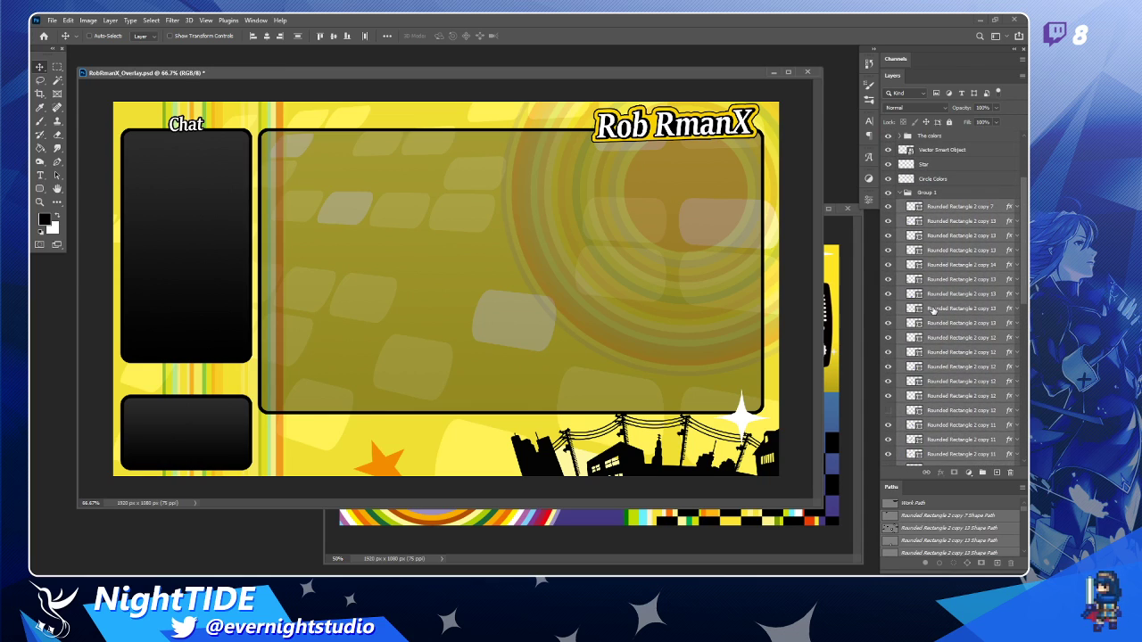
key(ctrl+e)
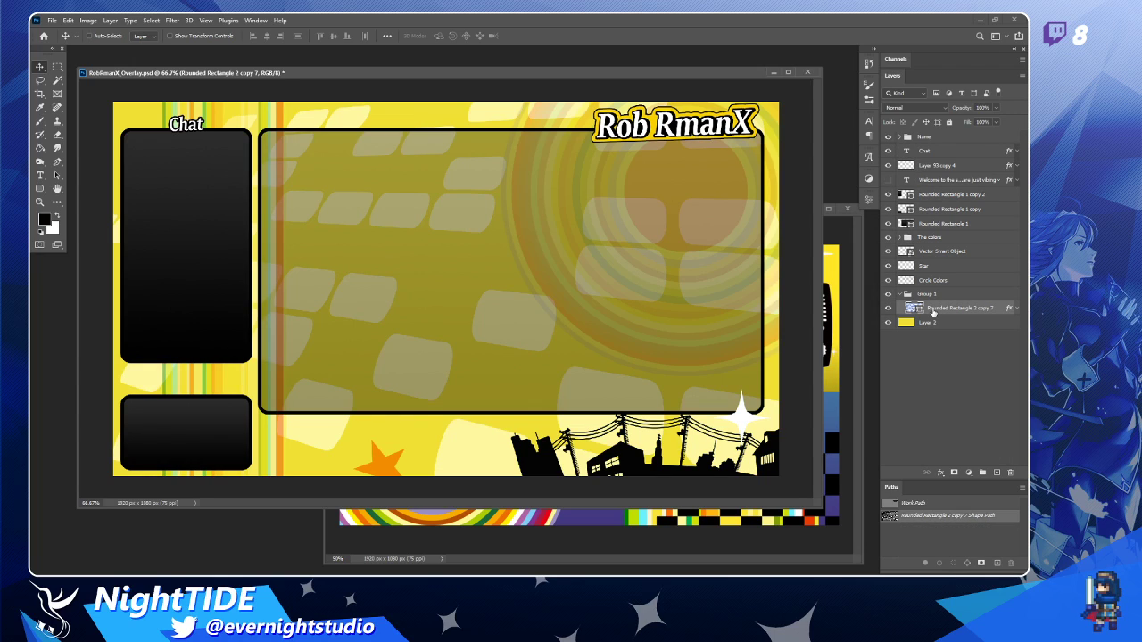
key(ctrl+z)
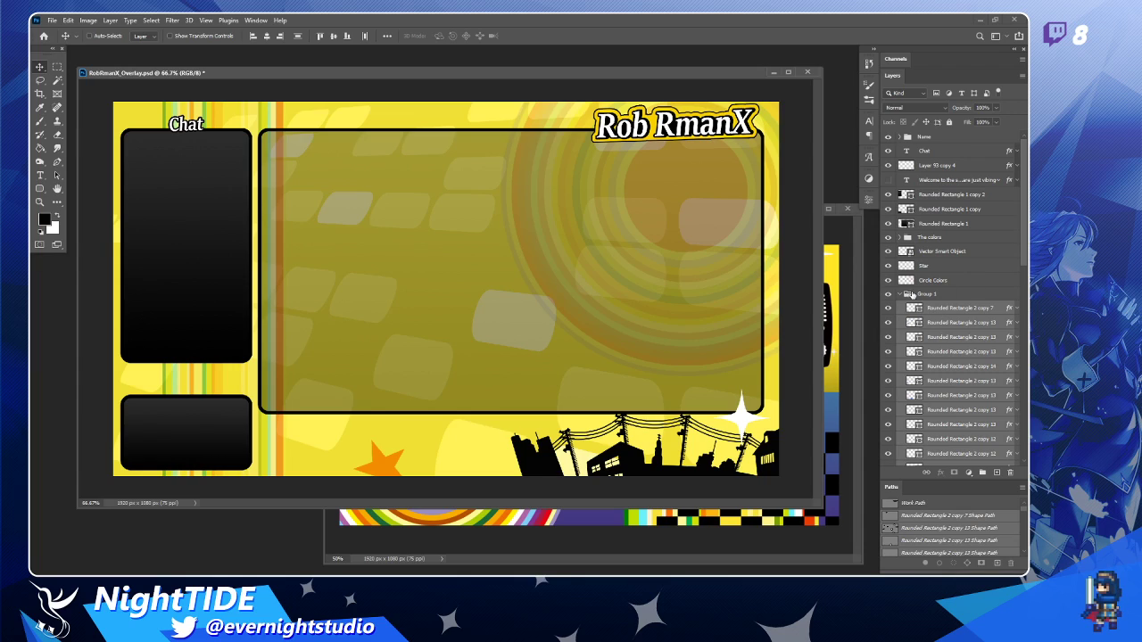
Duplicate all the tile layers in Group 1 and merge the copies into a single shape layer.
click(905, 295)
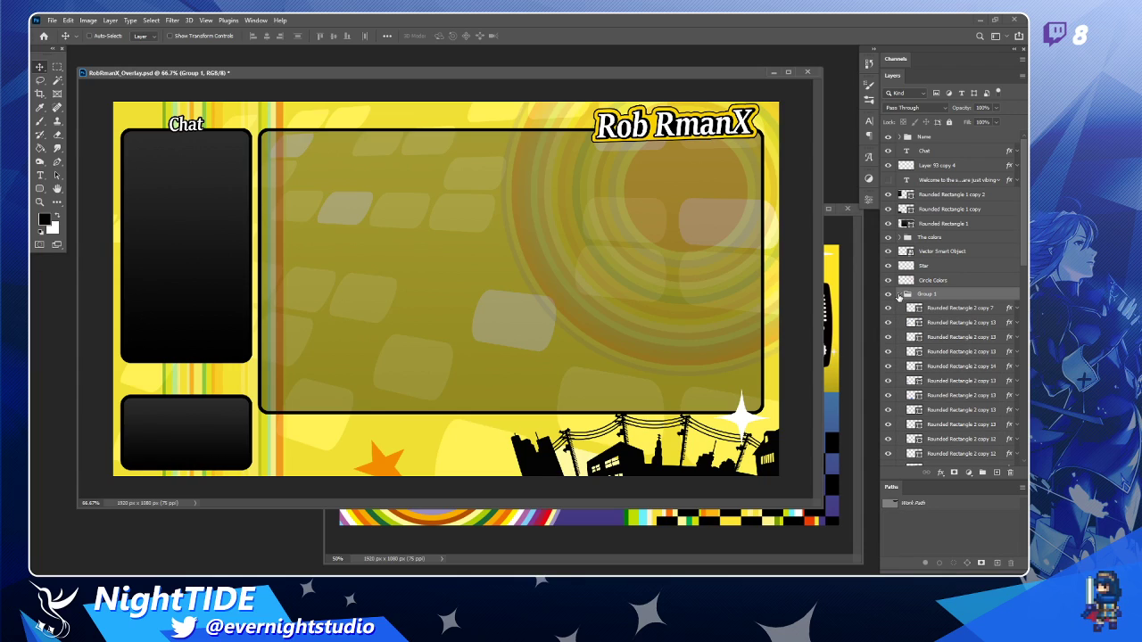
click(899, 296)
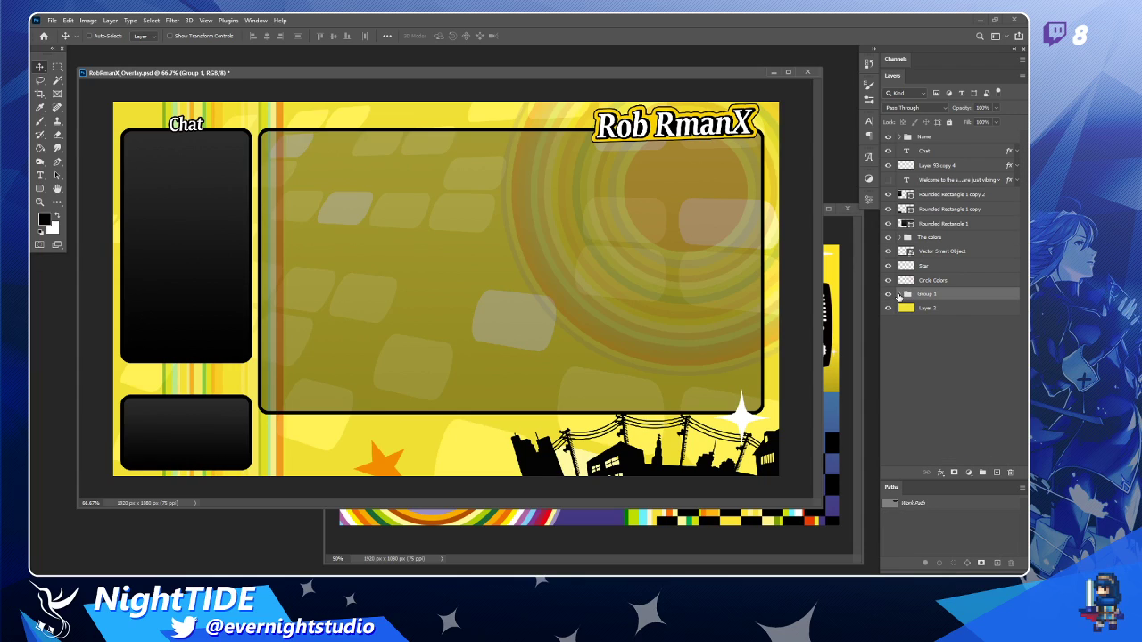
click(899, 295)
click(935, 310)
scroll(937, 323, down, 10)
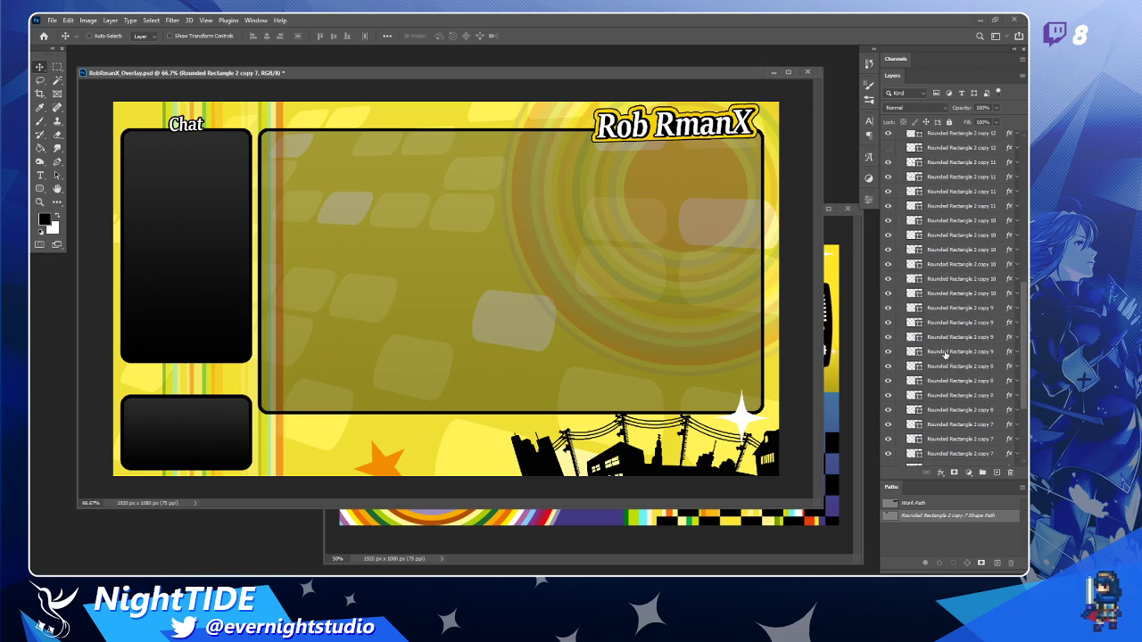
shift+click(947, 445)
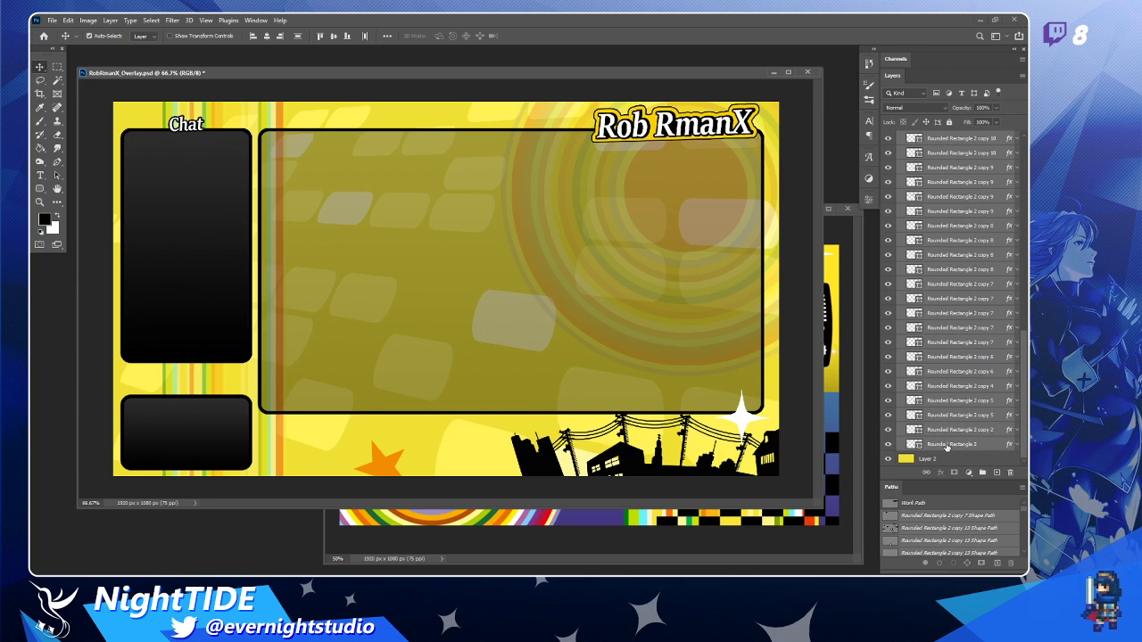
key(ctrl+j)
key(ctrl+e)
scroll(940, 333, up, 3)
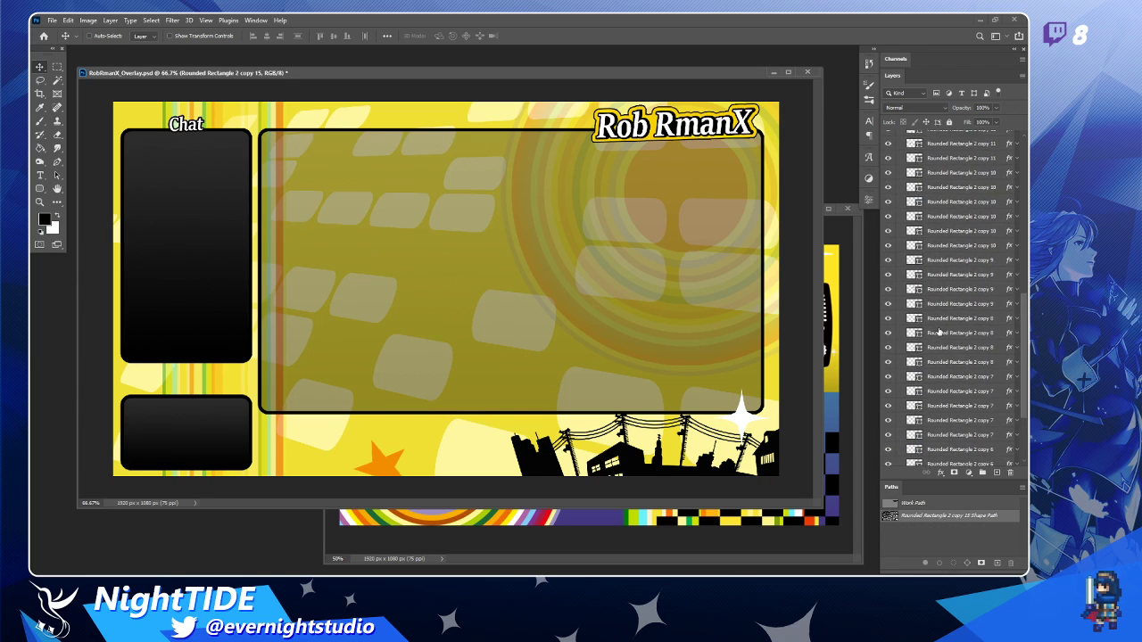
scroll(939, 332, up, 10)
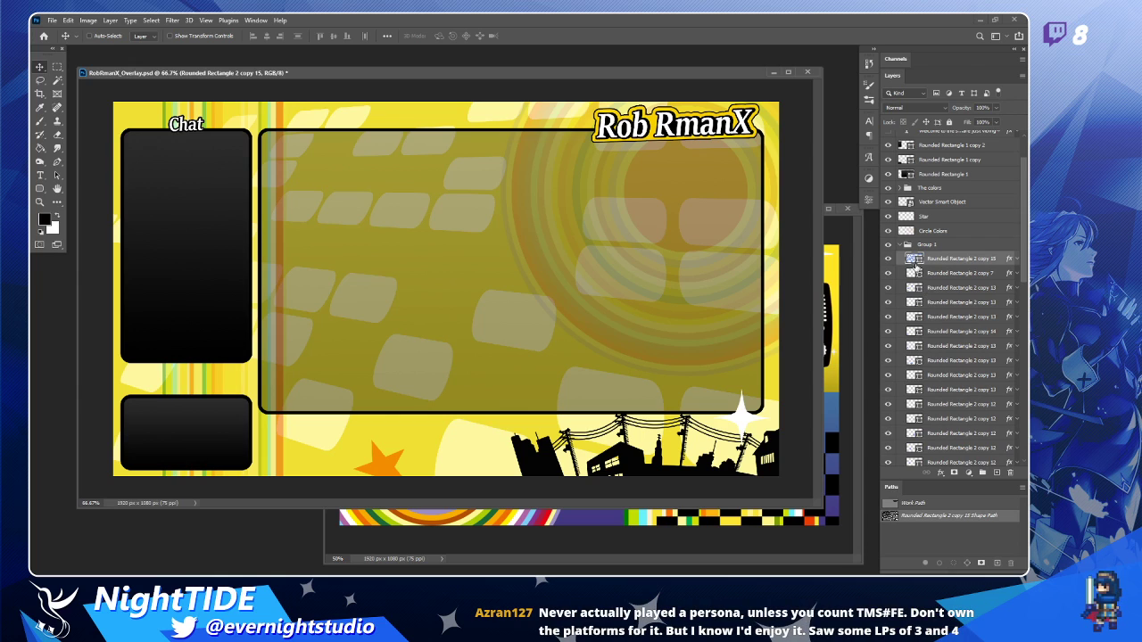
Load the merged tile shape as a selection over the Circle Colors layer, and discard both the selection and the merged layer.
ctrl+click(915, 259)
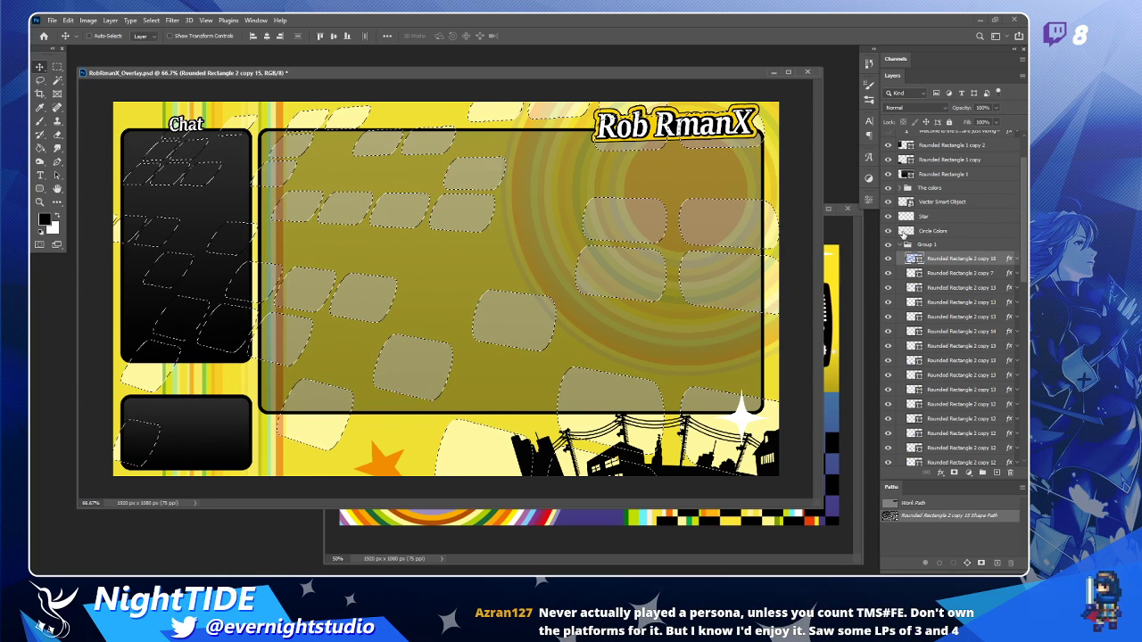
click(936, 233)
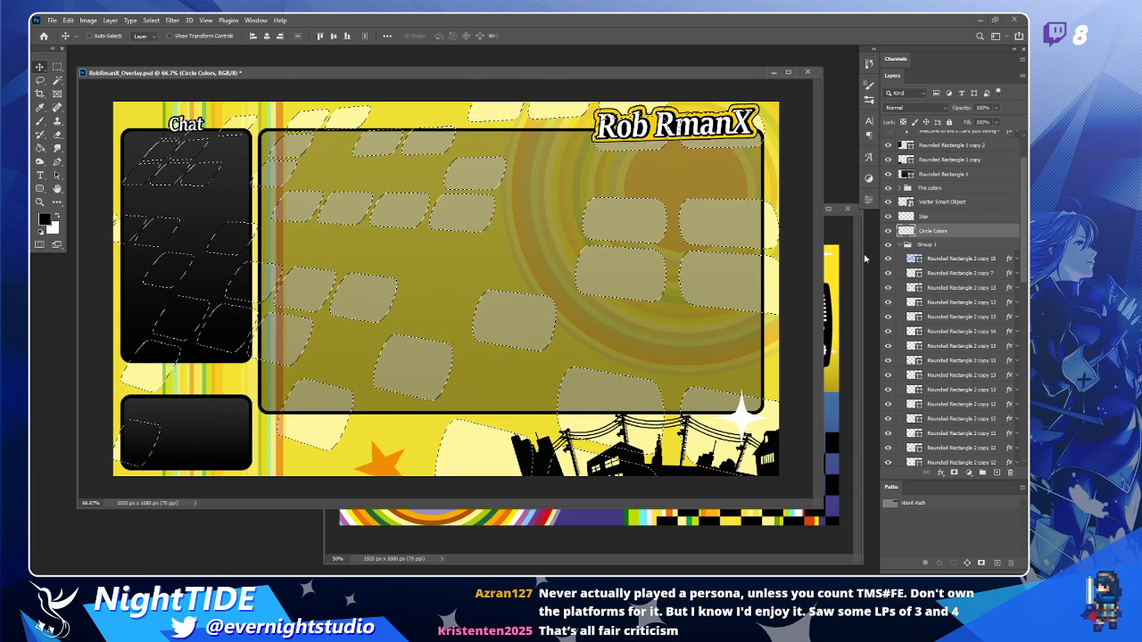
key(ctrl+d)
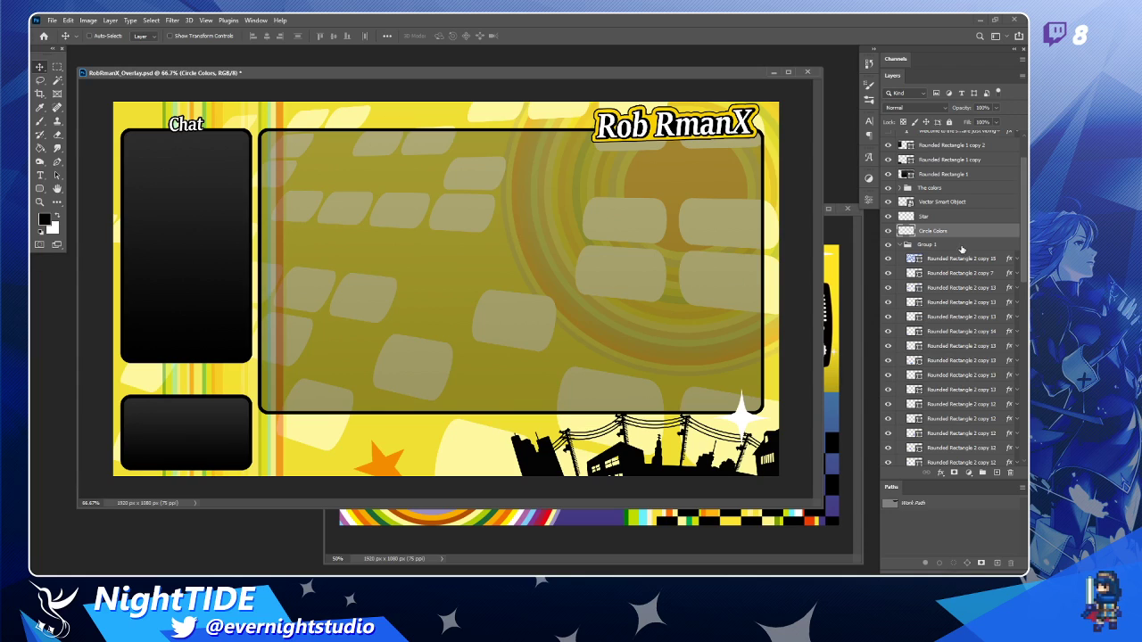
click(936, 260)
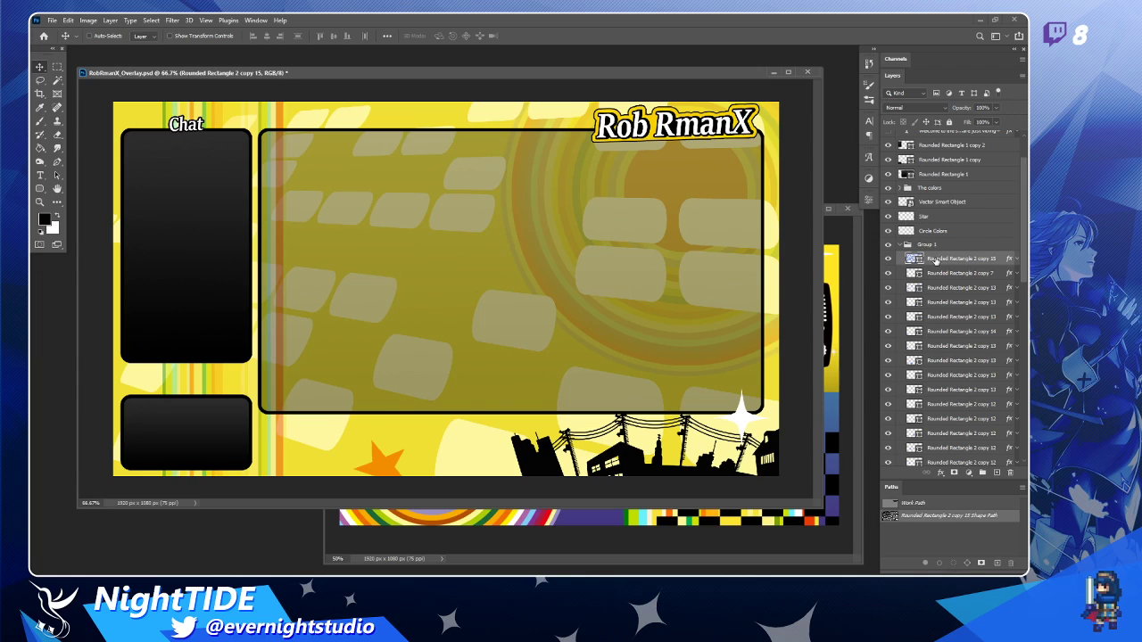
key(Delete)
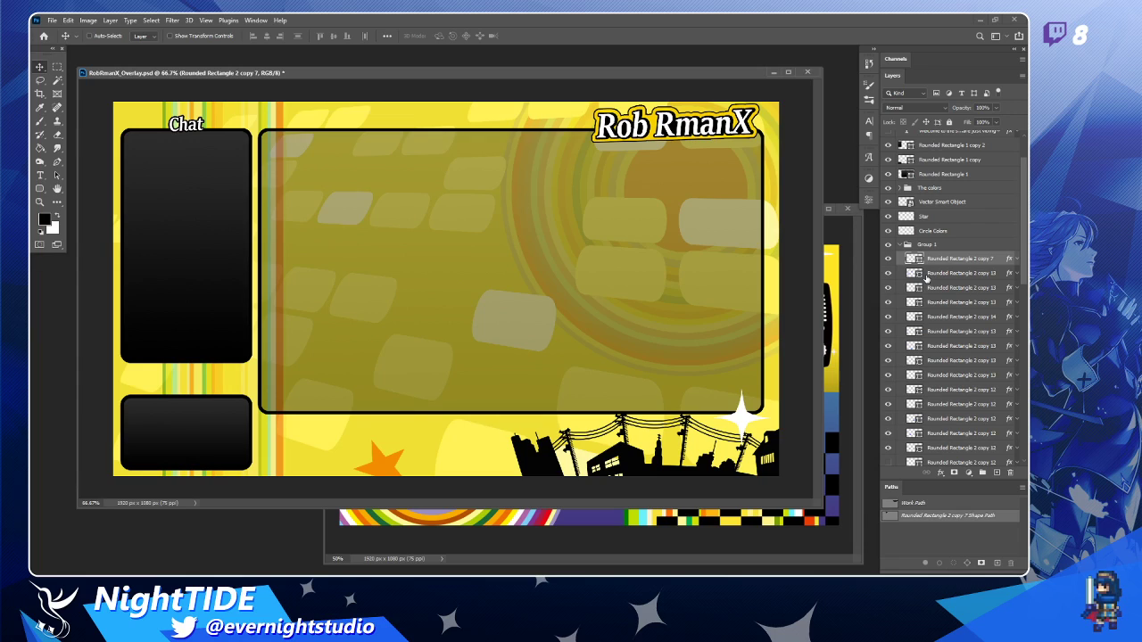
Check the visibility of the top tile layers in Group 1, and undo the removal of the merged tile shape layer.
click(889, 274)
click(889, 274)
click(890, 259)
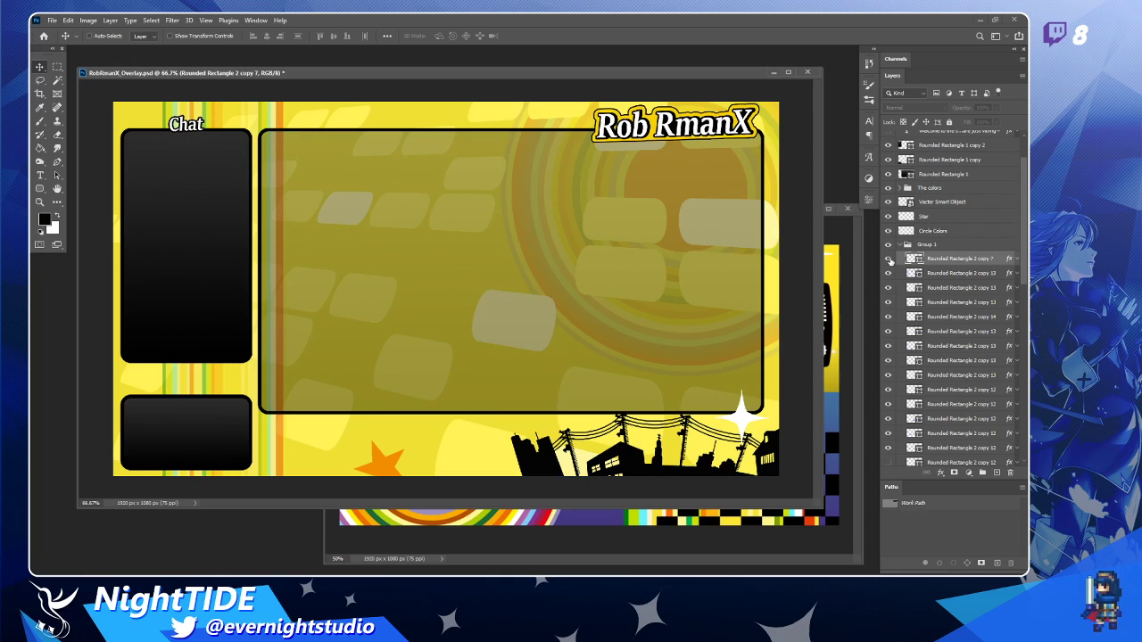
click(890, 260)
click(890, 260)
key(ctrl+z)
key(ctrl+z)
key(ctrl+z)
key(ctrl+z)
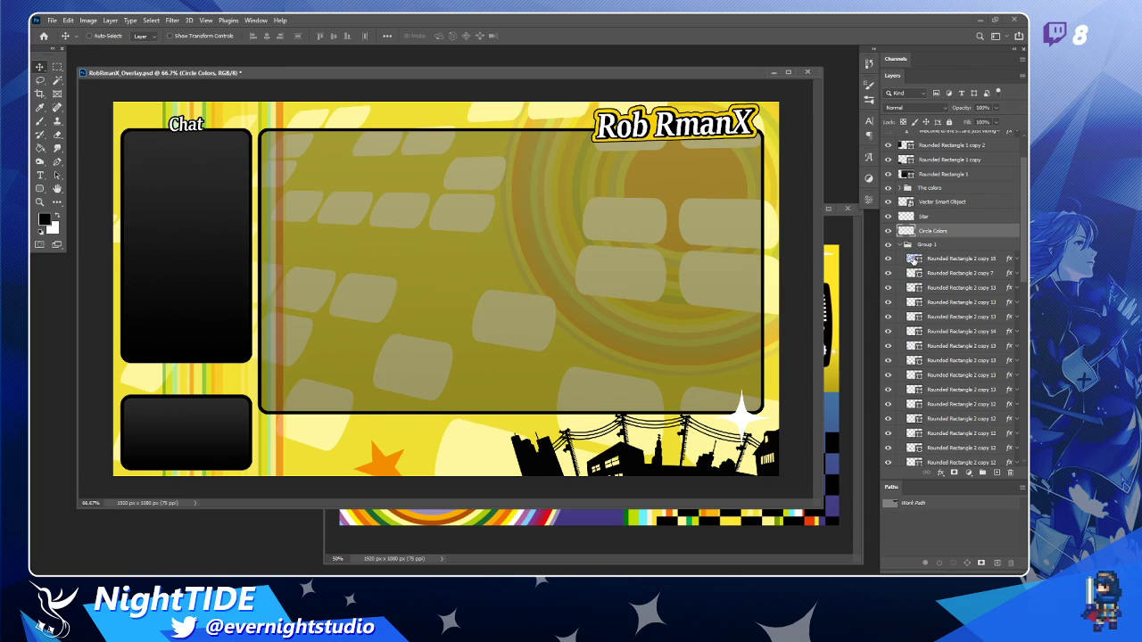
Merge the group named The colors into a single layer.
scroll(915, 251, up, 2)
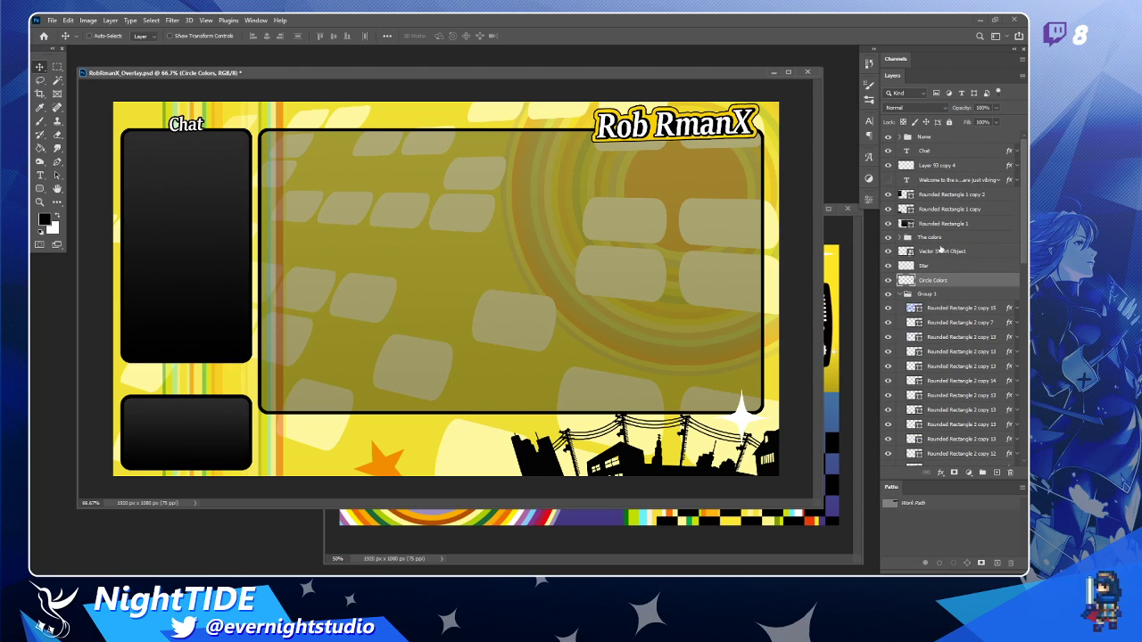
click(929, 239)
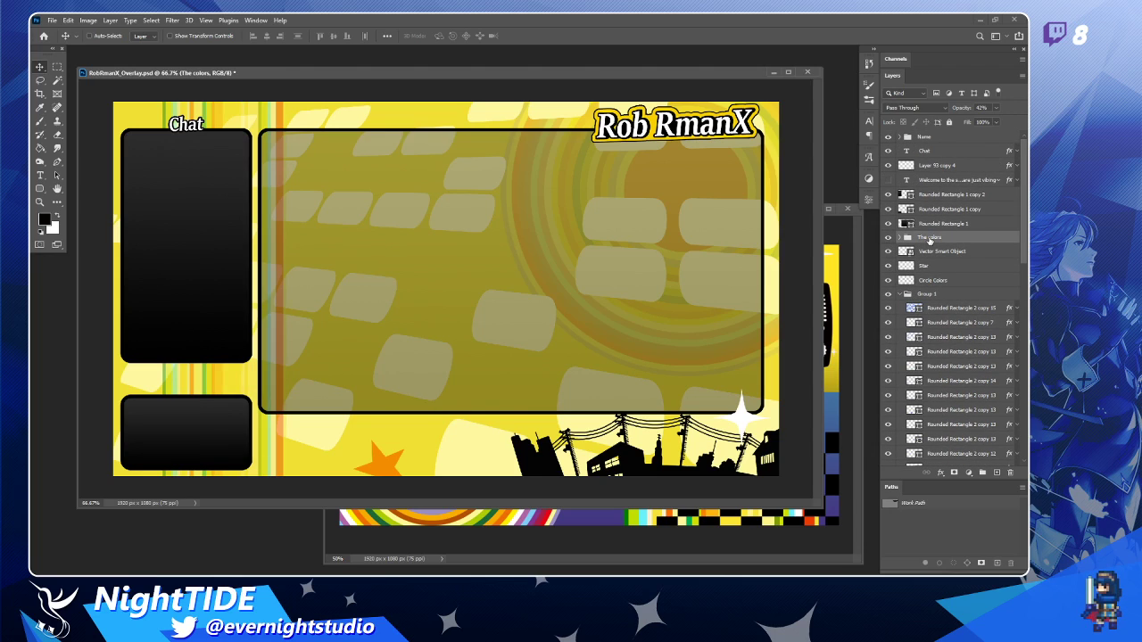
key(ctrl+e)
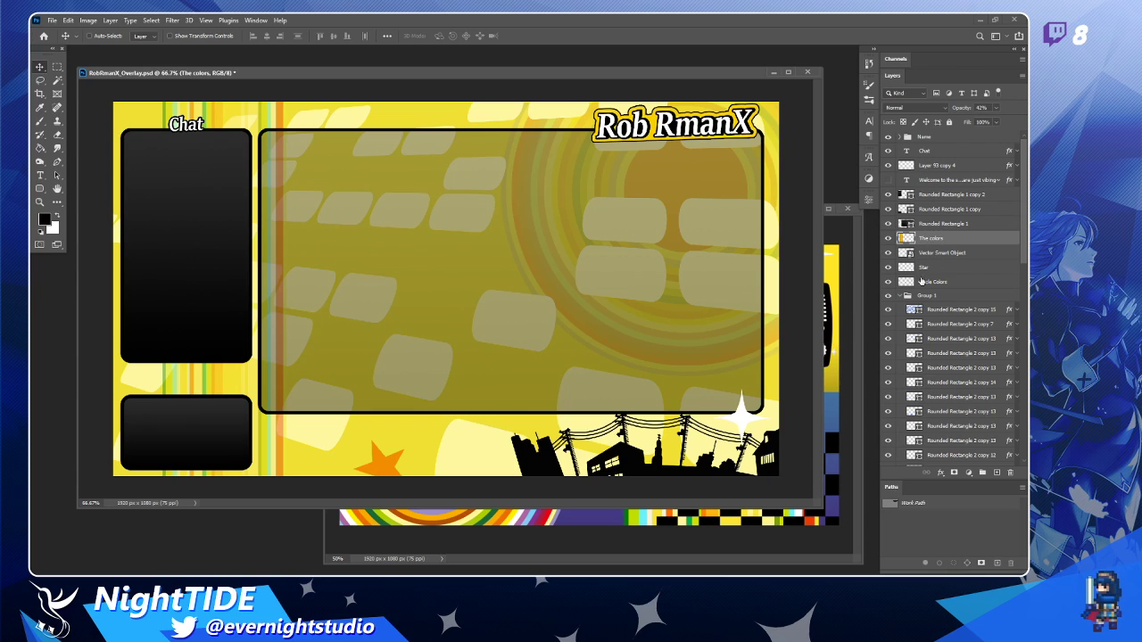
Cut the merged tile shapes out of The colors layer, and delete the merged tile shape layer from Group 1.
ctrl+click(911, 310)
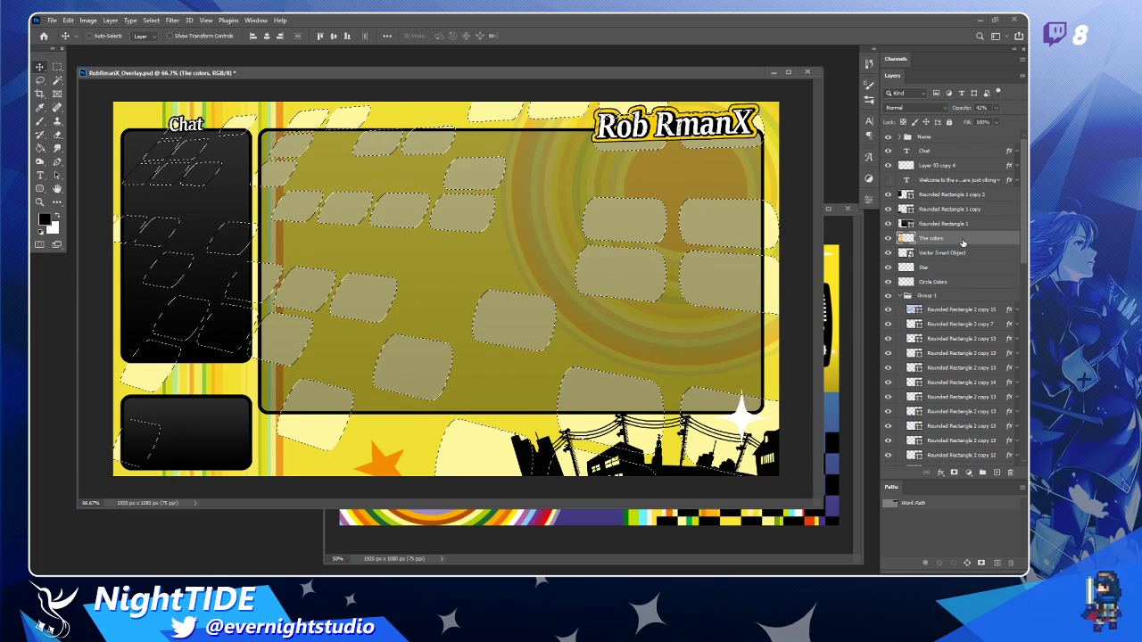
key(Delete)
key(ctrl+d)
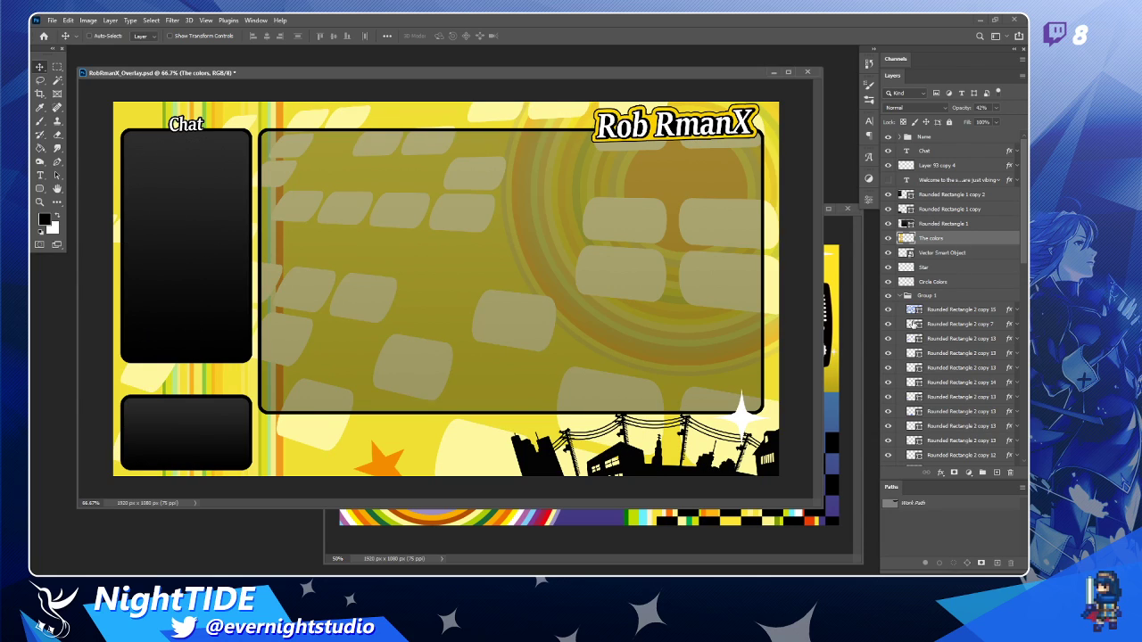
click(925, 309)
key(Delete)
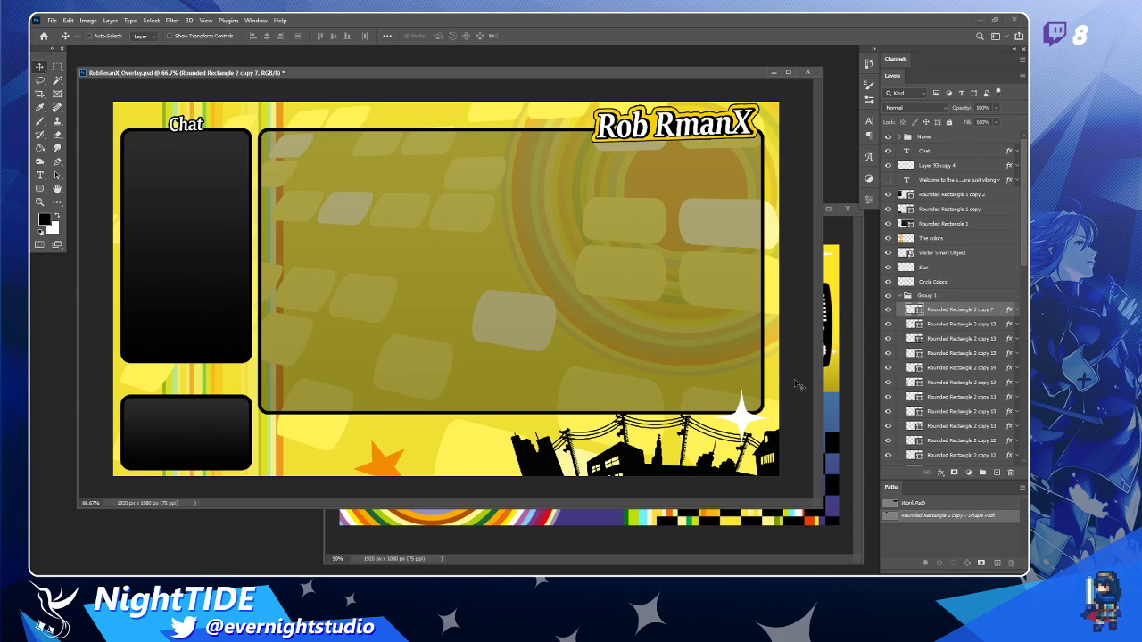
Add a thin dark gray inside stroke to the white four-pointed sparkle on Layer 93 copy 4.
ctrl+click(754, 419)
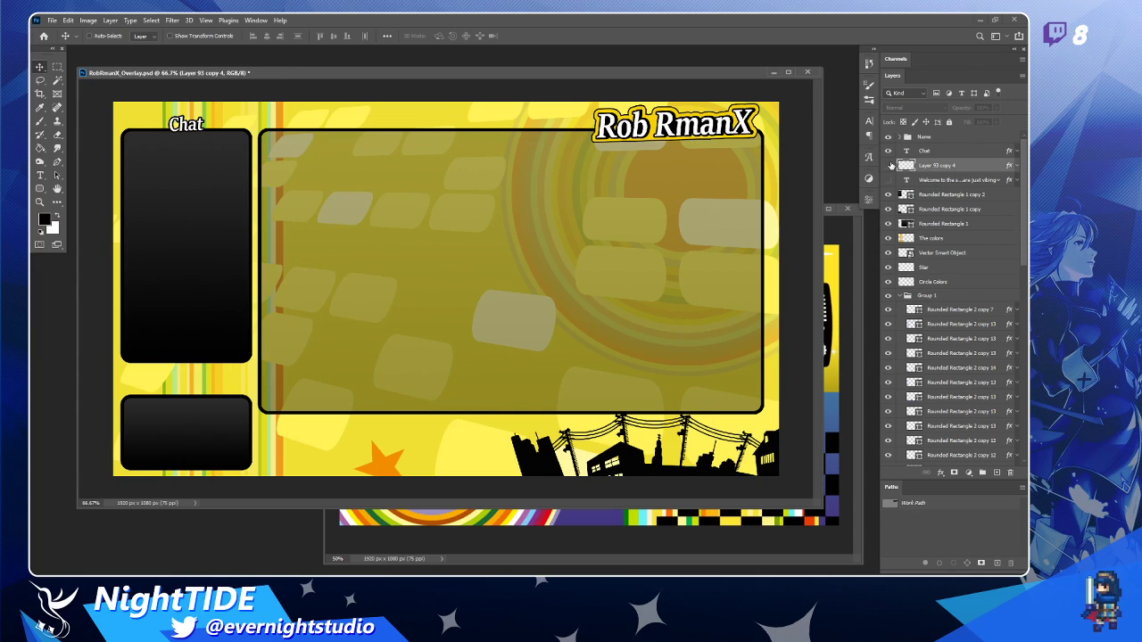
double_click(993, 167)
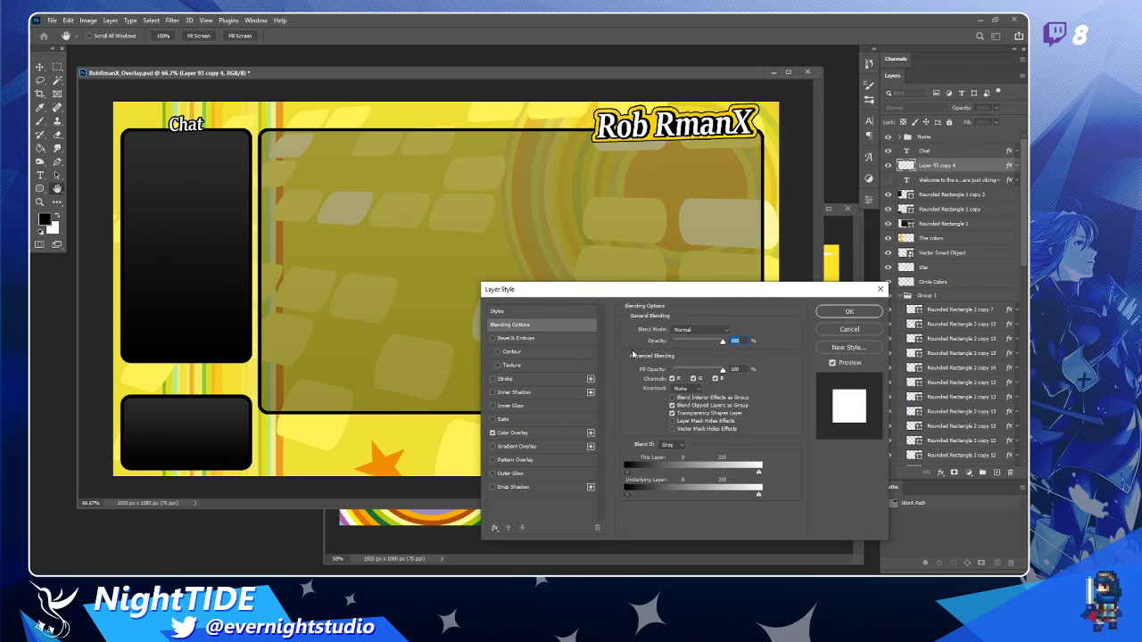
click(510, 434)
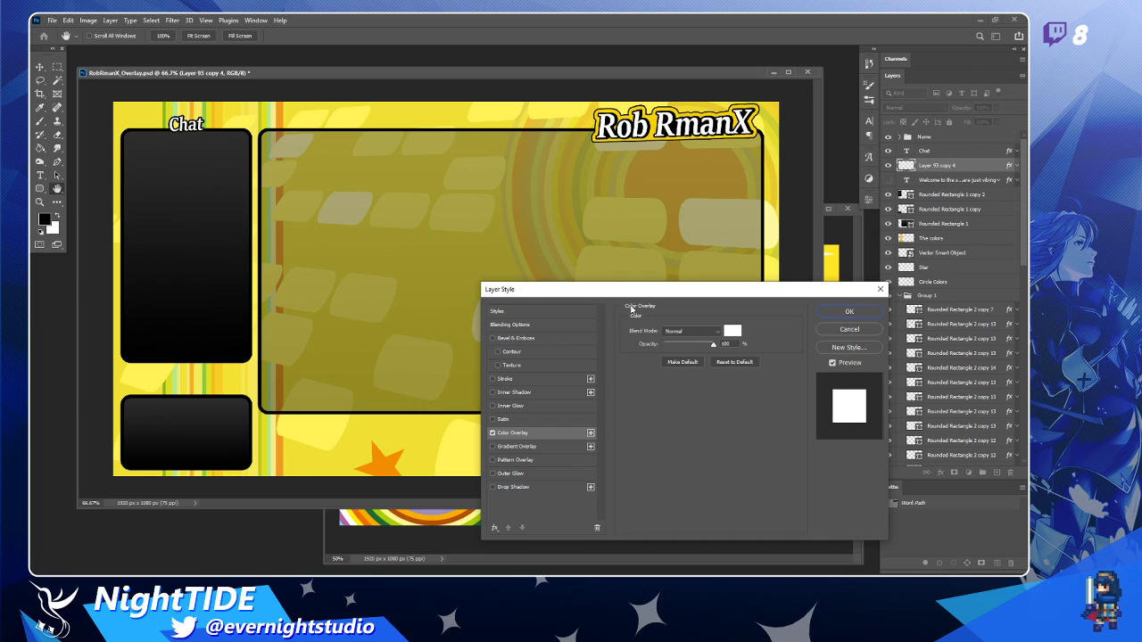
drag(595, 294, 398, 161)
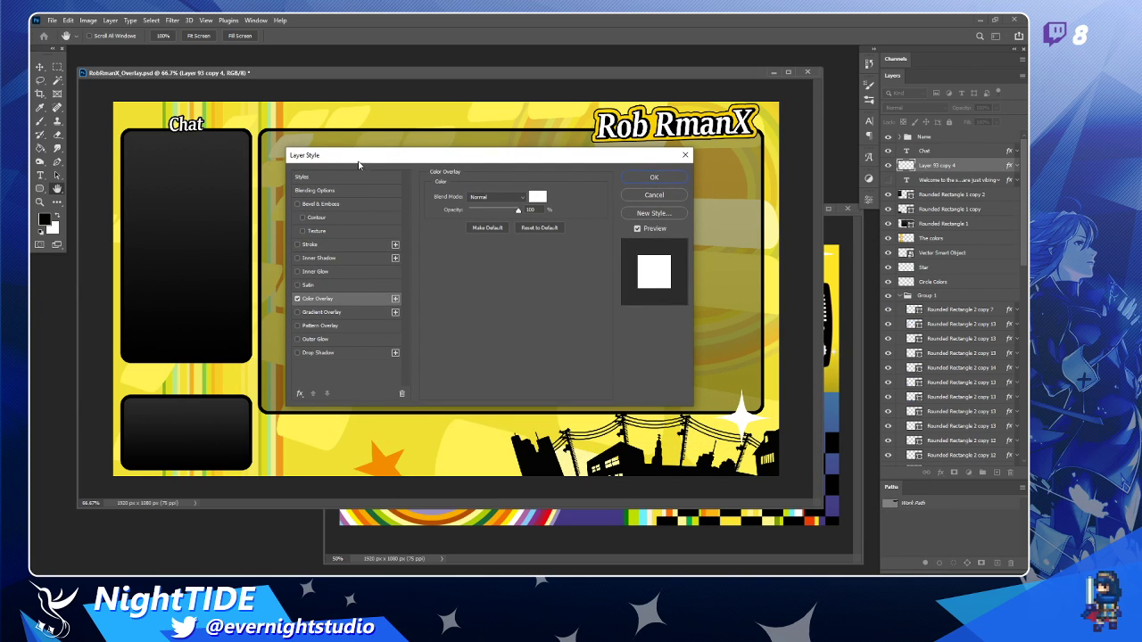
mouse_move(358, 164)
mouse_down()
mouse_move(450, 220)
mouse_move(412, 215)
mouse_up()
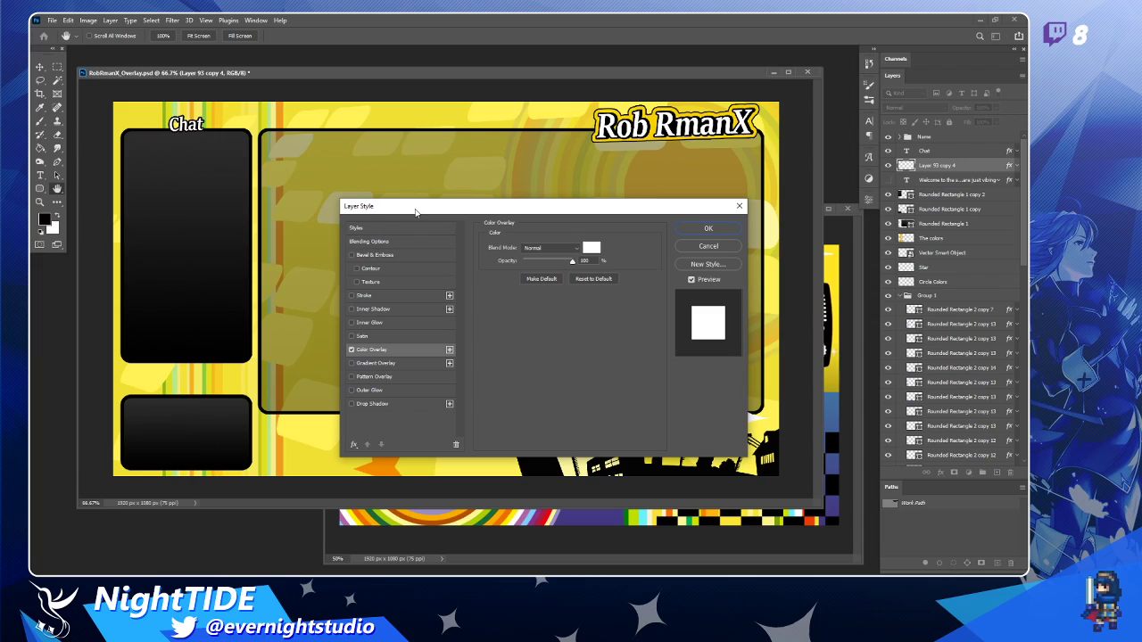
click(366, 296)
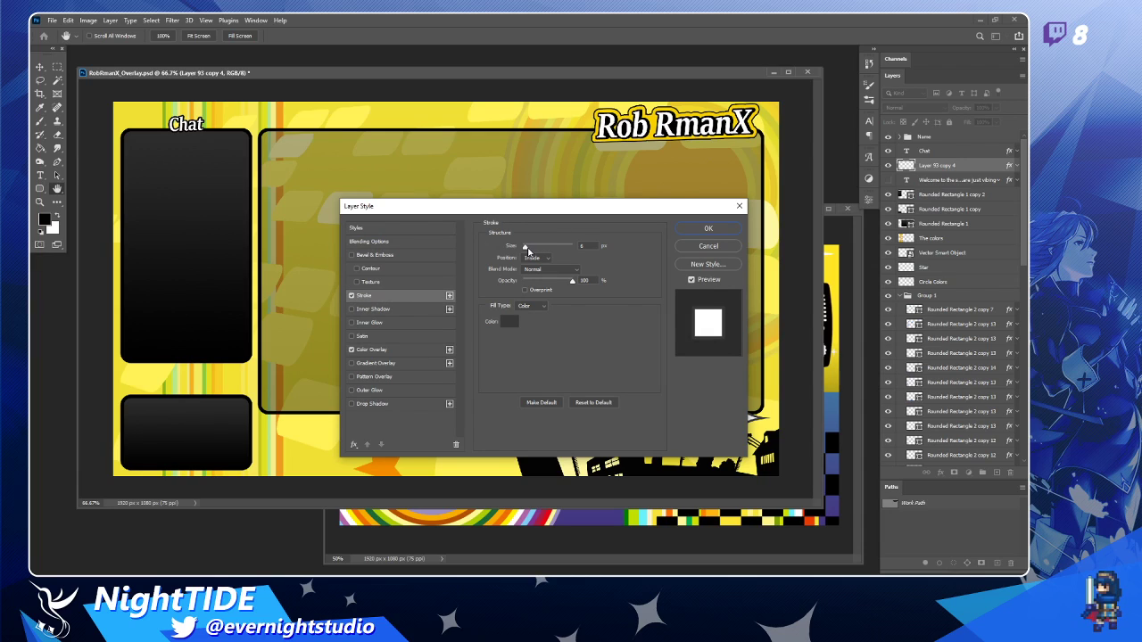
drag(529, 252, 535, 252)
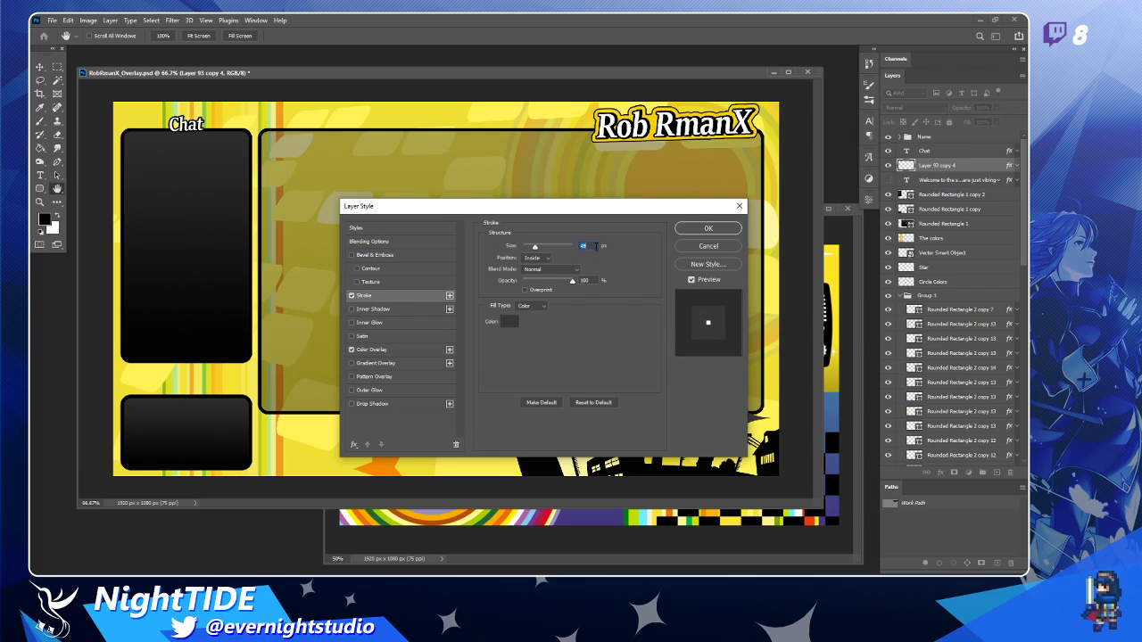
text(0)
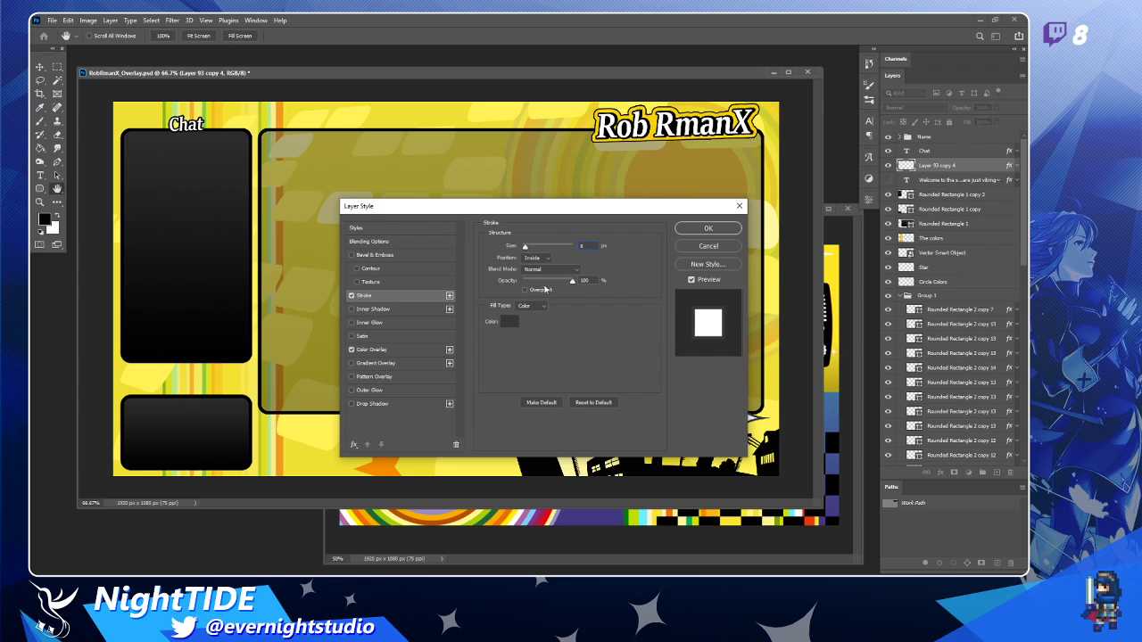
click(693, 230)
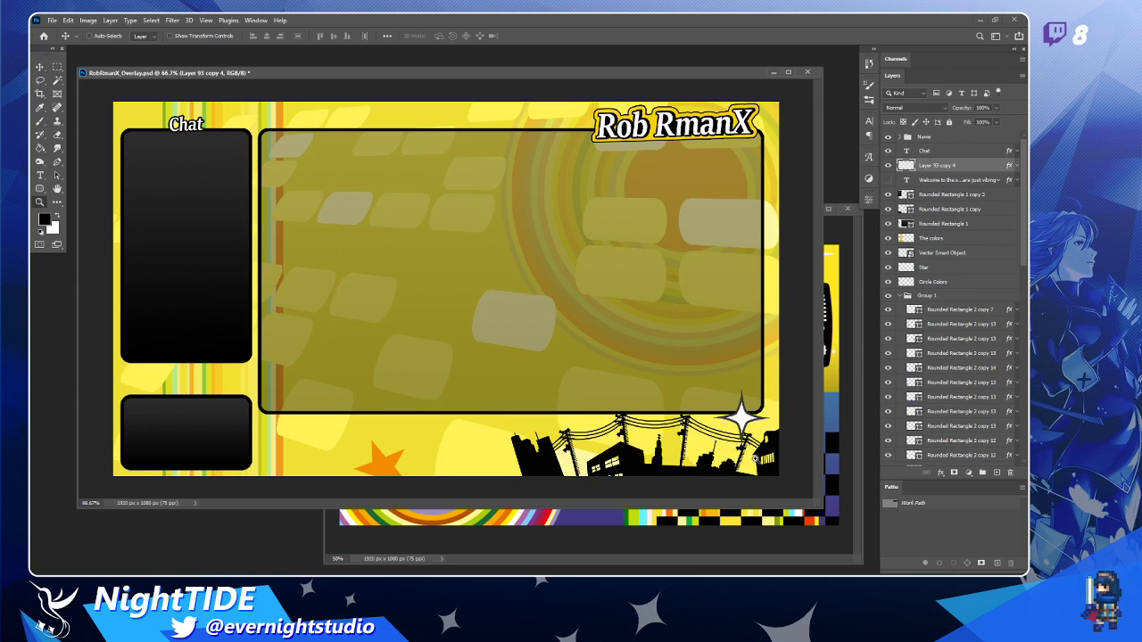
Reposition the outlined sparkle on the gameplay frame's bottom edge, just left of its lower-right corner.
scroll(755, 457, up, 1)
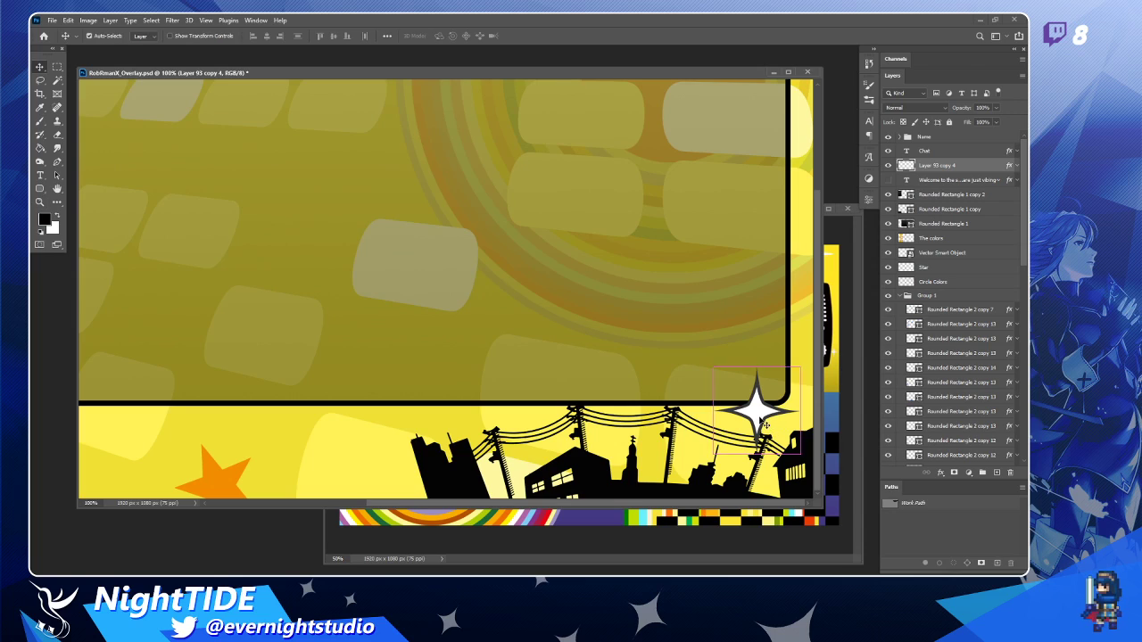
mouse_move(764, 426)
mouse_down()
mouse_move(771, 395)
mouse_move(783, 423)
mouse_up()
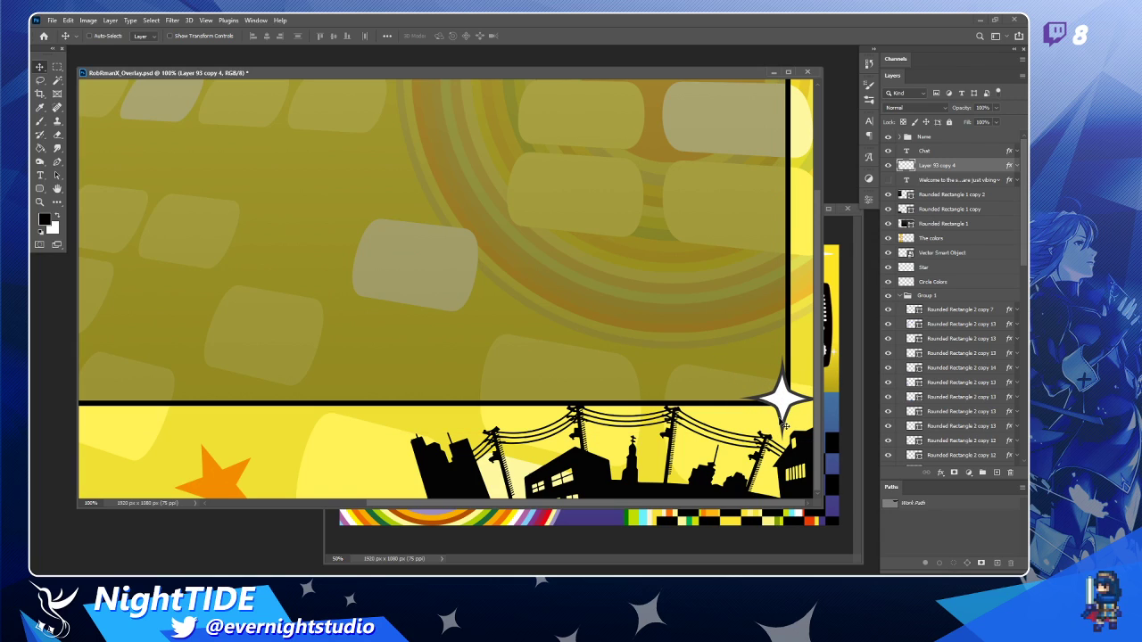
key(z)
alt+click(782, 422)
key(v)
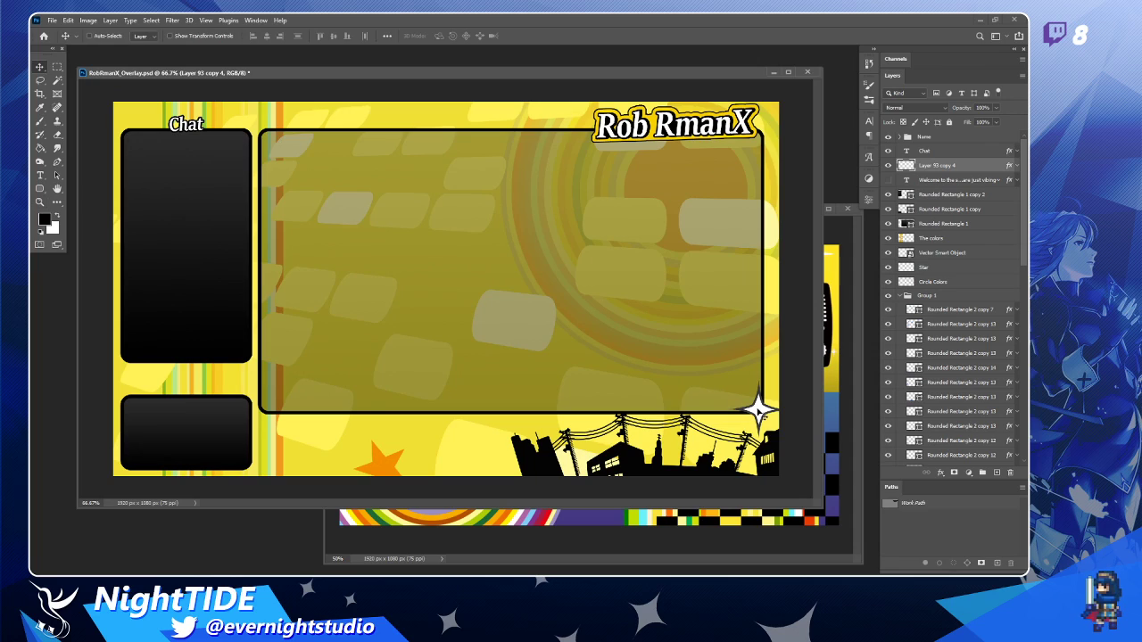
drag(761, 410, 748, 390)
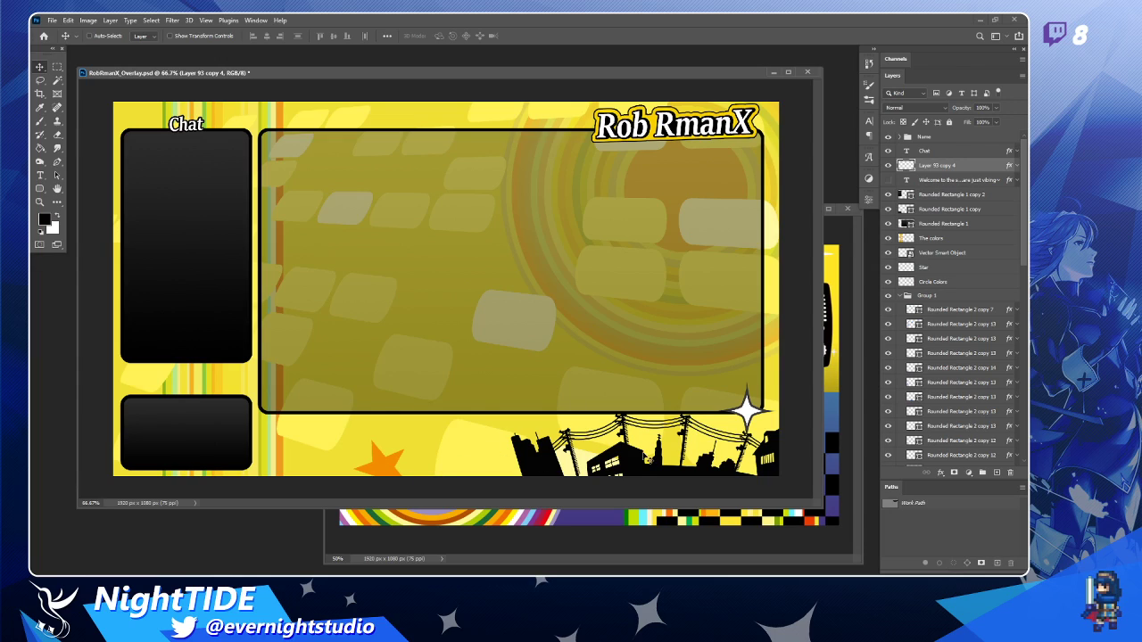
Scale the black city skyline silhouette to about 28.67% and nudge it into place in the canvas's lower-right corner.
key(ctrl)
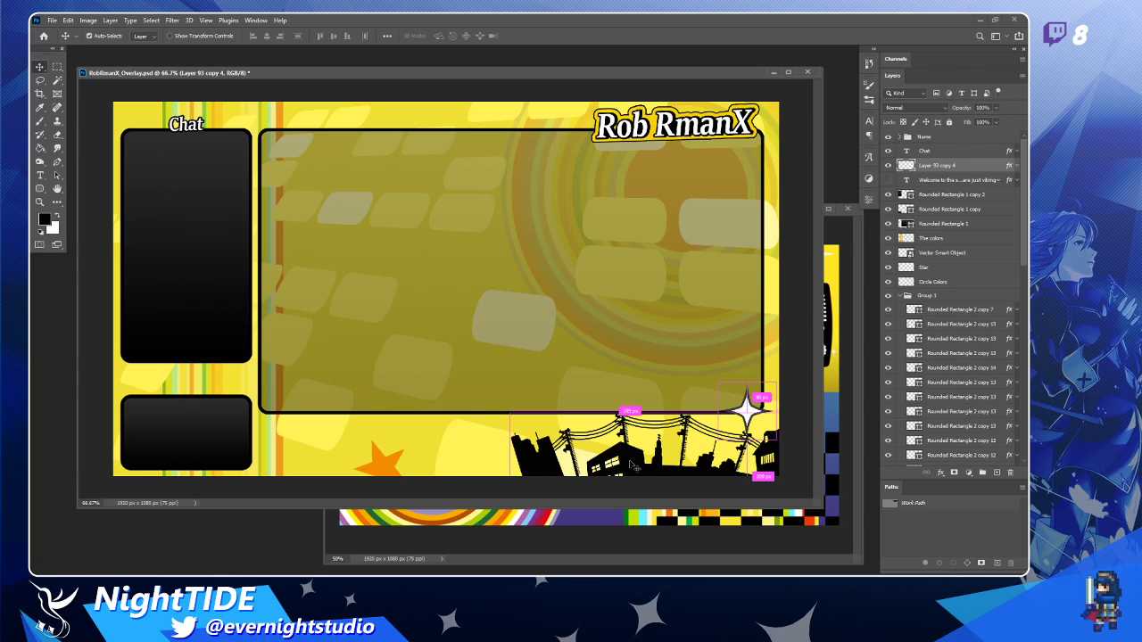
key(ctrl)
mouse_move(633, 462)
mouse_down()
mouse_move(622, 453)
mouse_move(634, 462)
mouse_up()
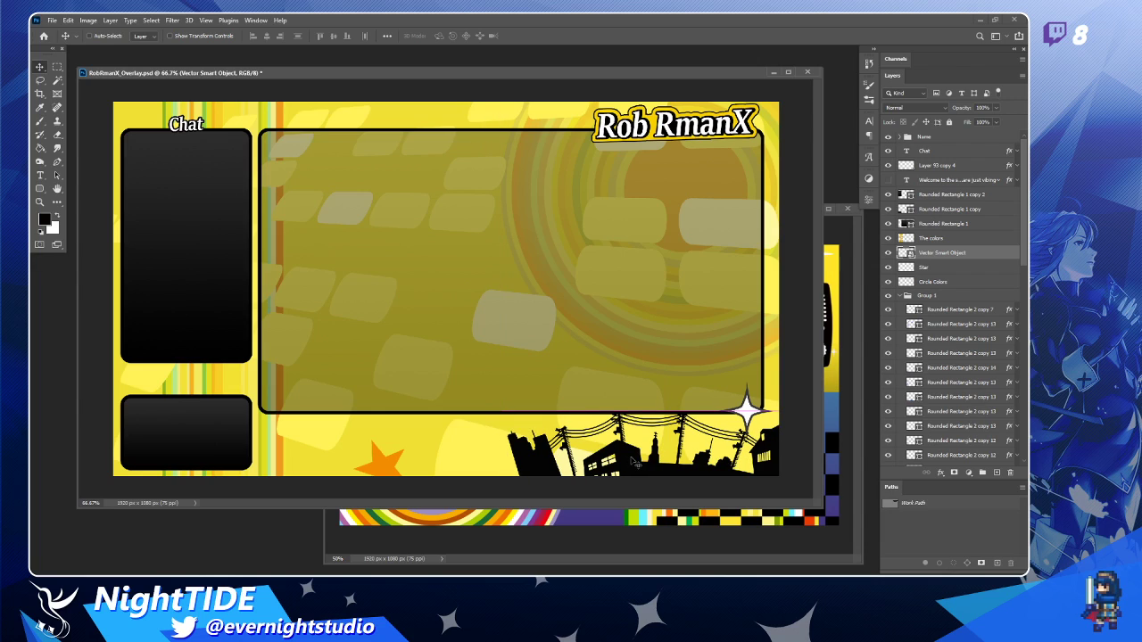
key(ctrl+t)
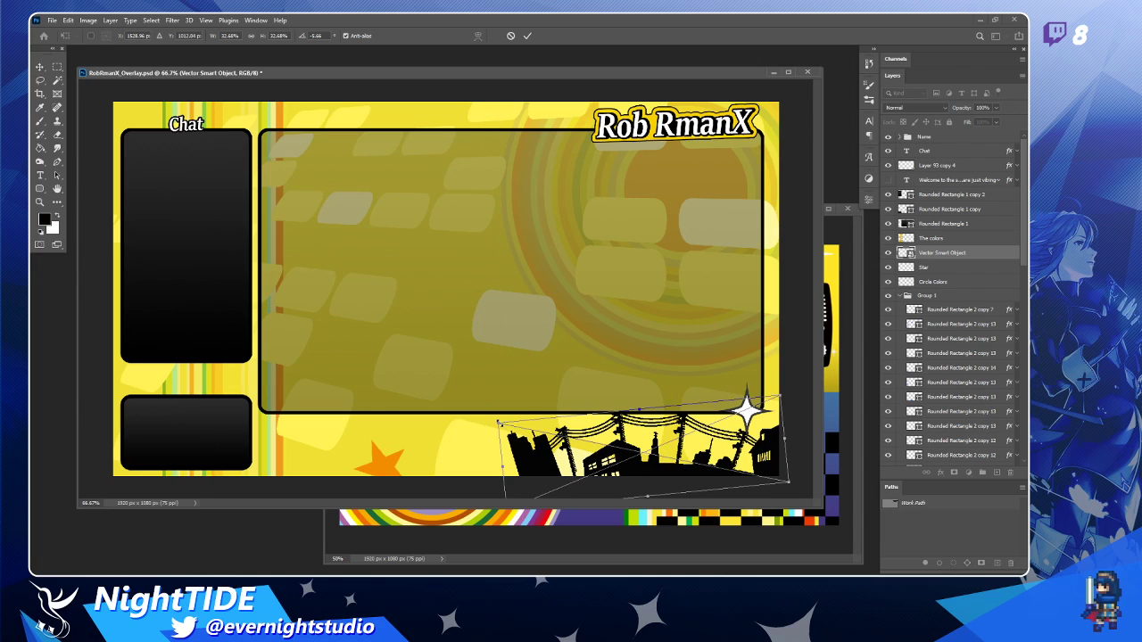
drag(498, 422, 535, 436)
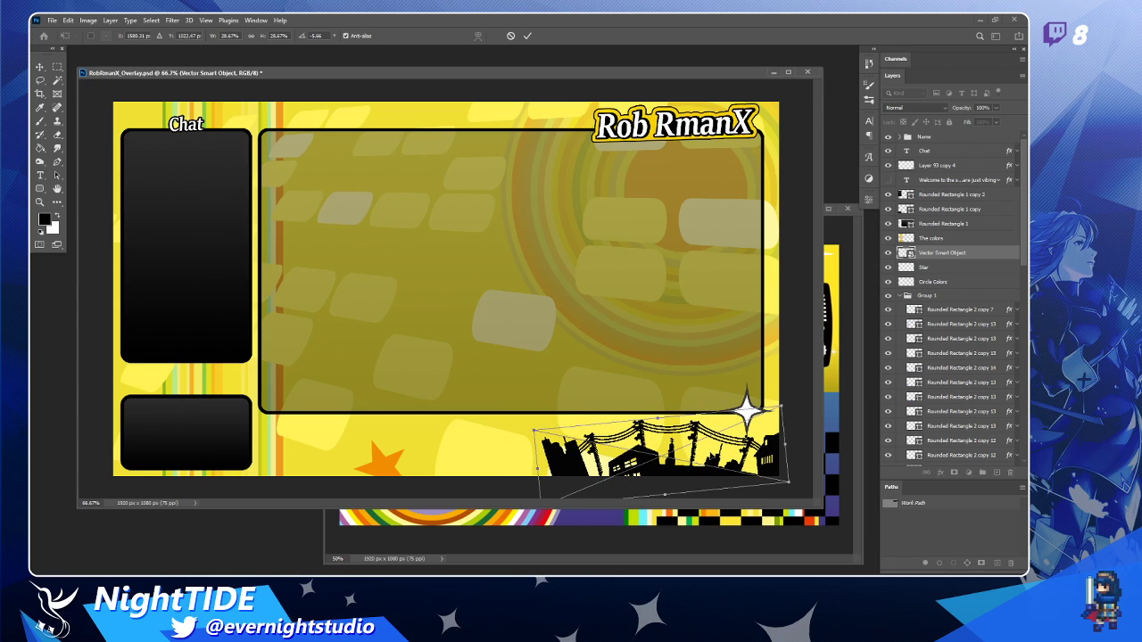
drag(731, 432, 725, 435)
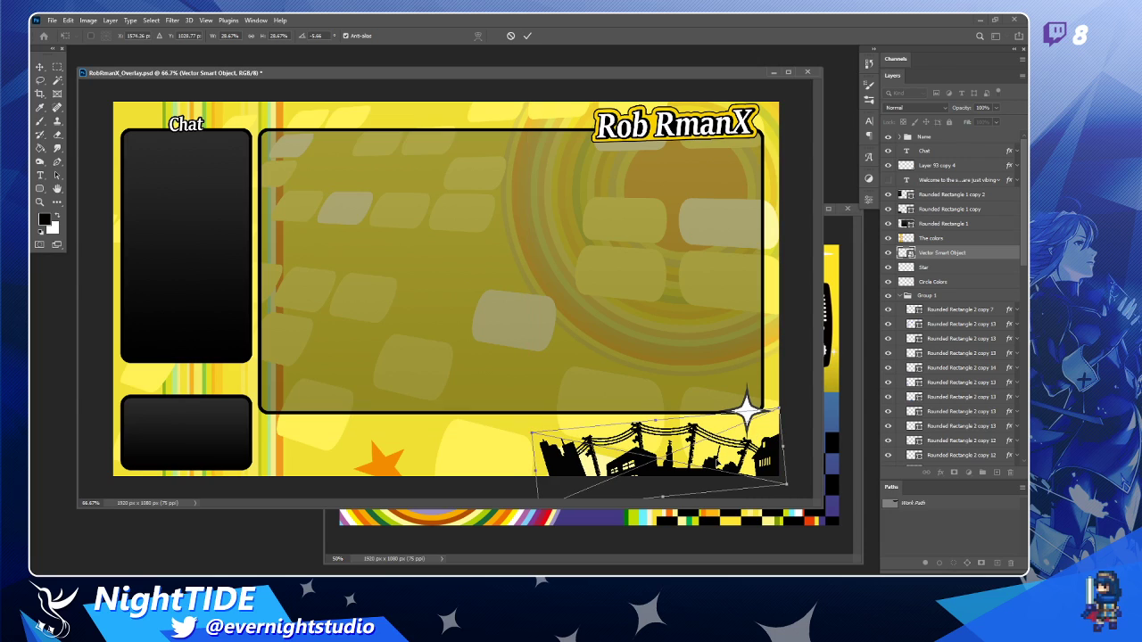
key(Return)
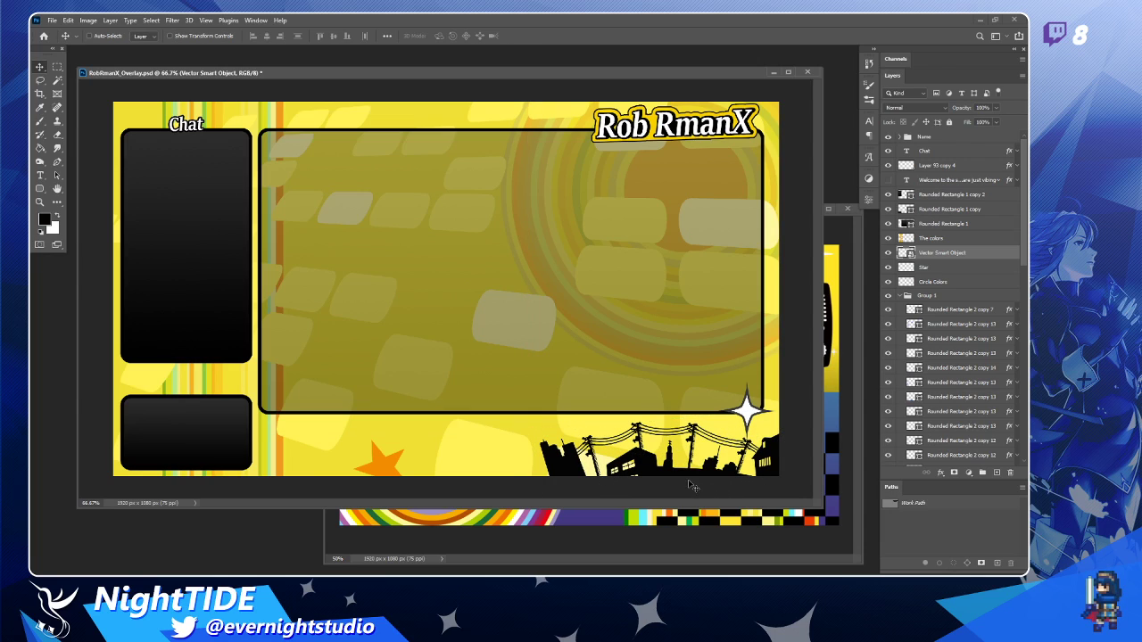
drag(689, 481, 687, 484)
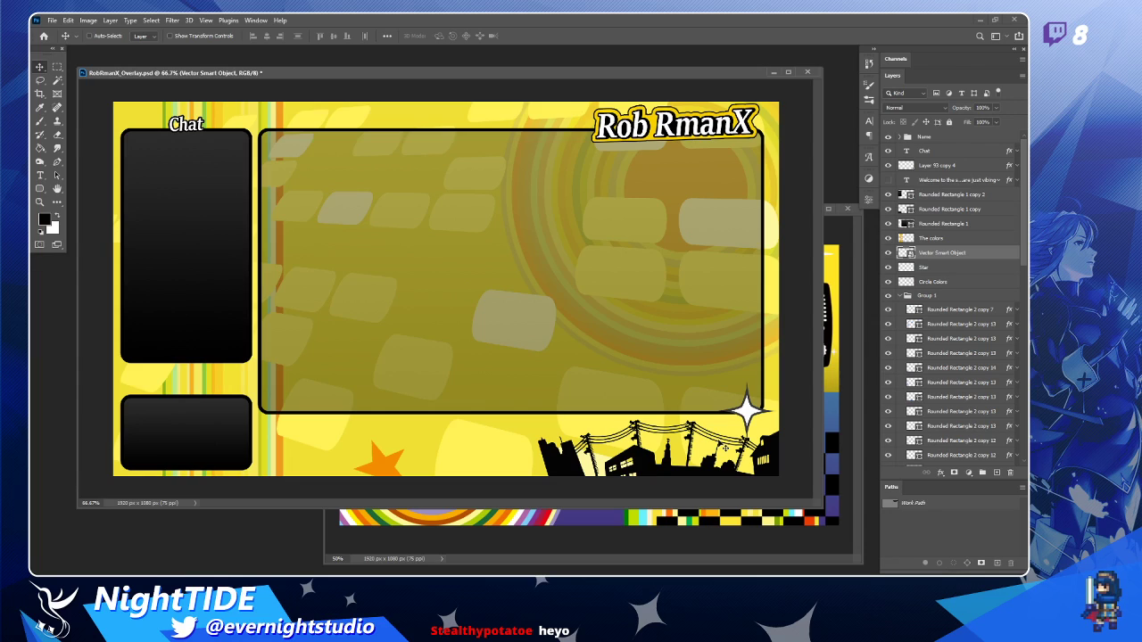
Switch to the Rob_Assets.psd document and open the recent file ChieRender.png.
ctrl+click(751, 420)
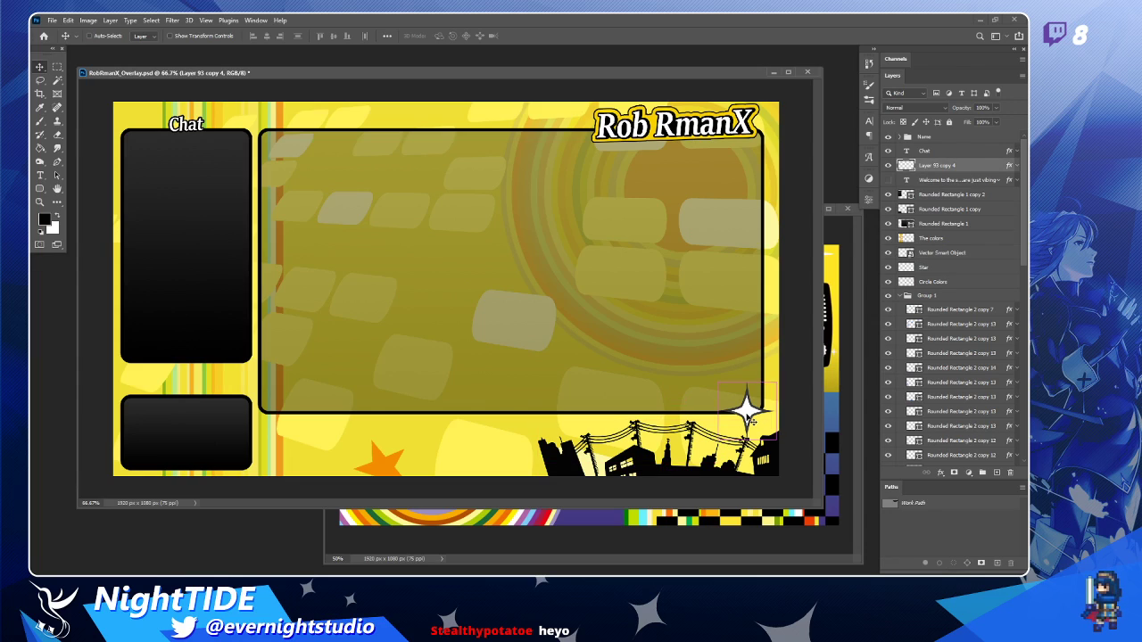
ctrl+click(204, 291)
click(577, 535)
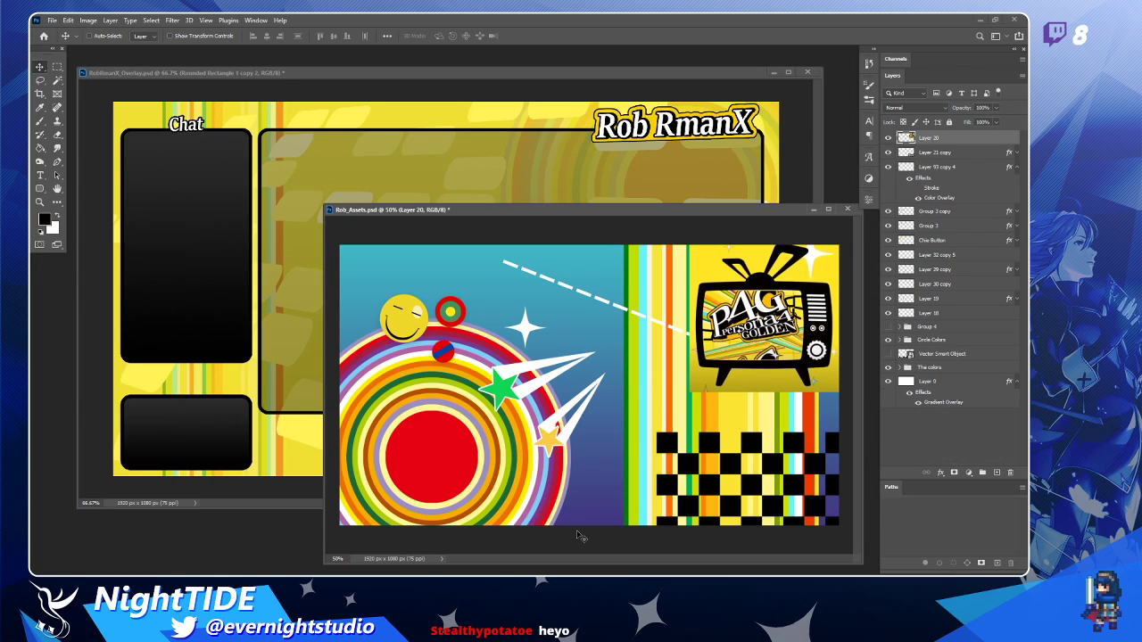
click(52, 20)
mouse_move(111, 82)
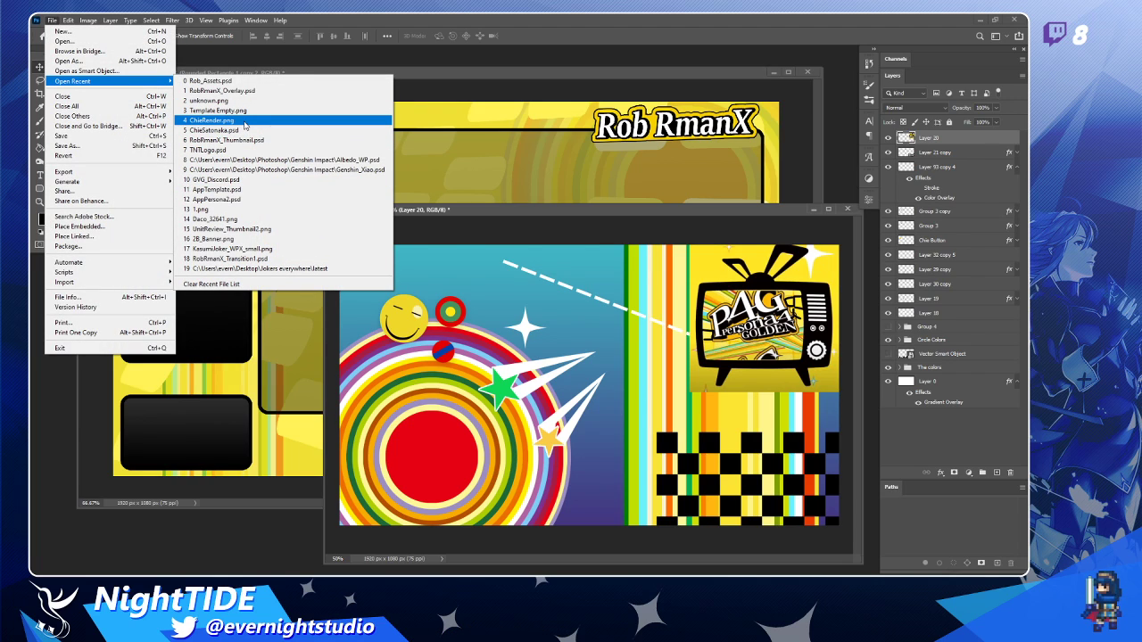
click(244, 124)
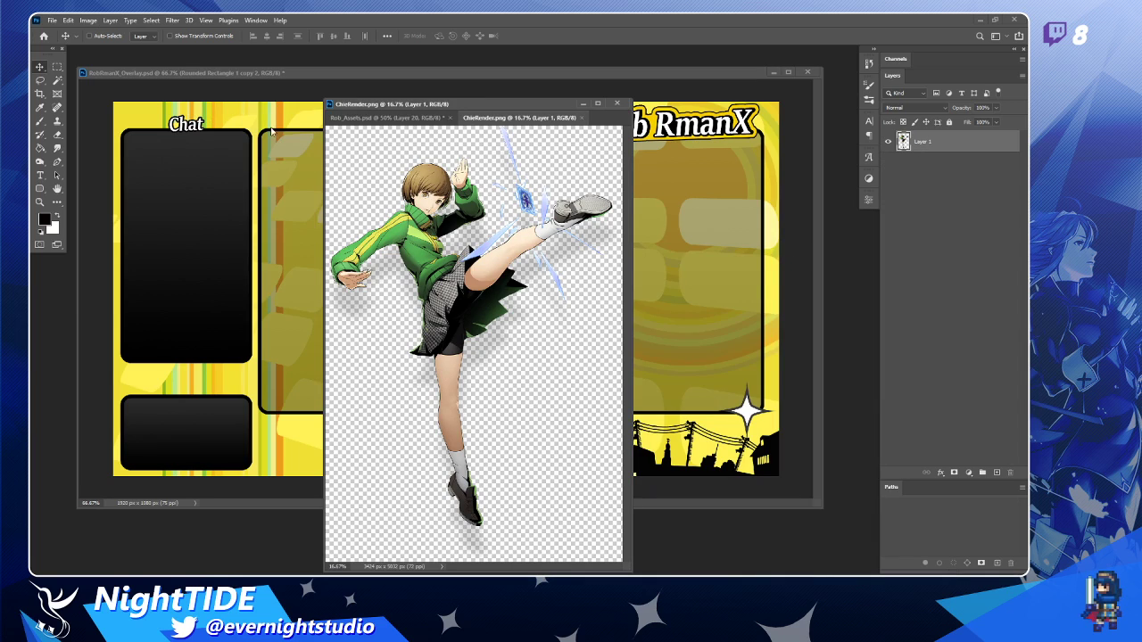
Detach ChieRender.png into its own floating window and widen the Rob_Assets.psd window.
drag(515, 118, 637, 134)
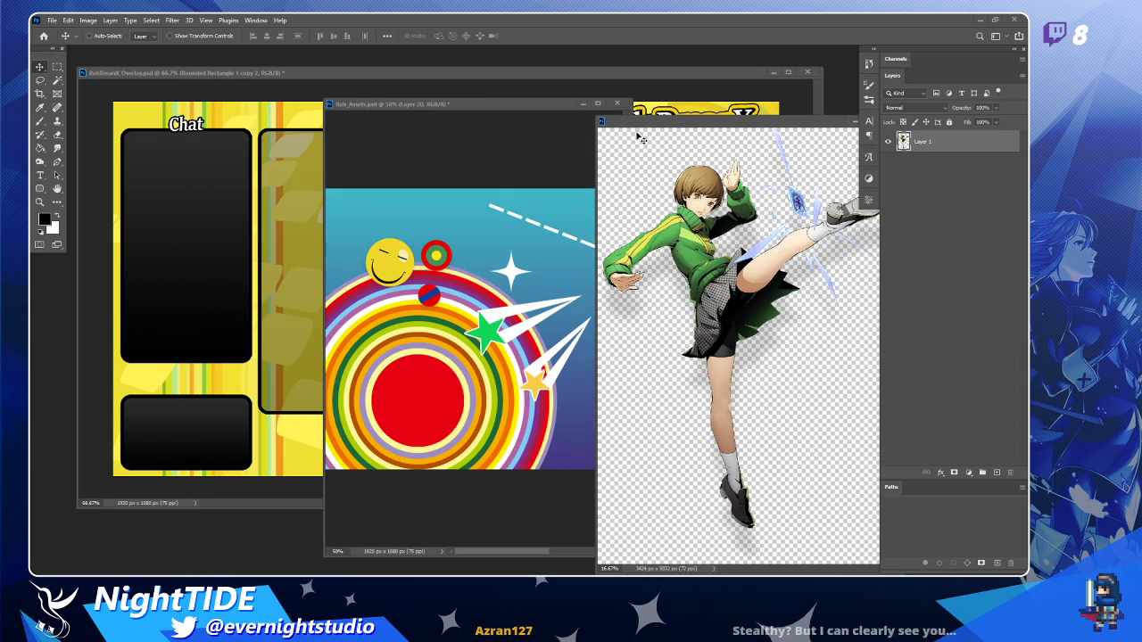
click(471, 128)
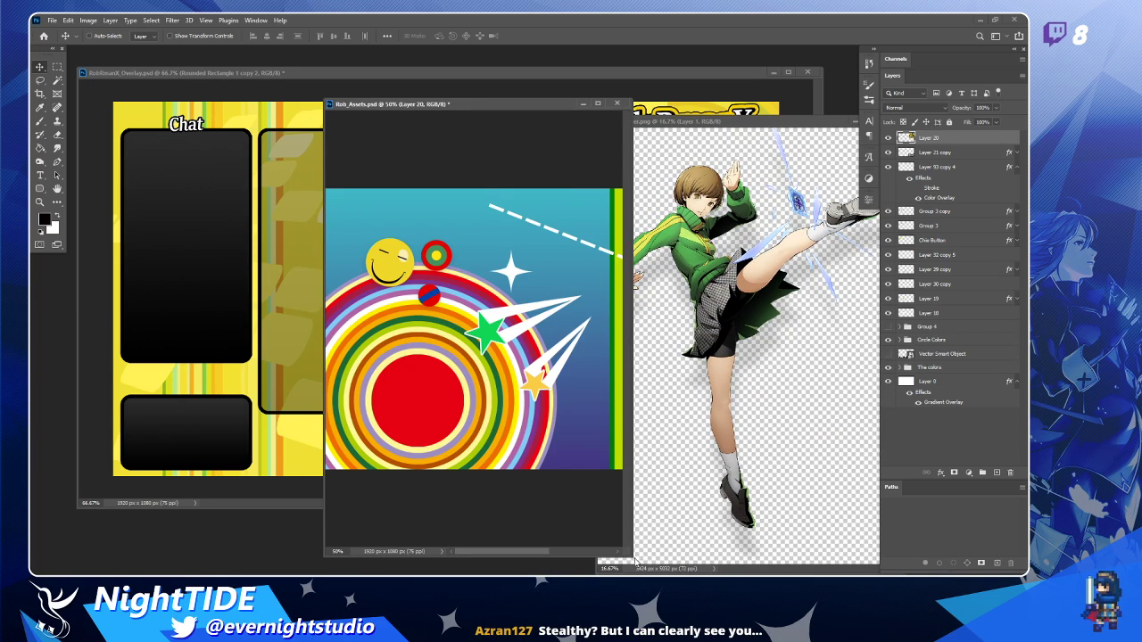
drag(630, 555, 879, 517)
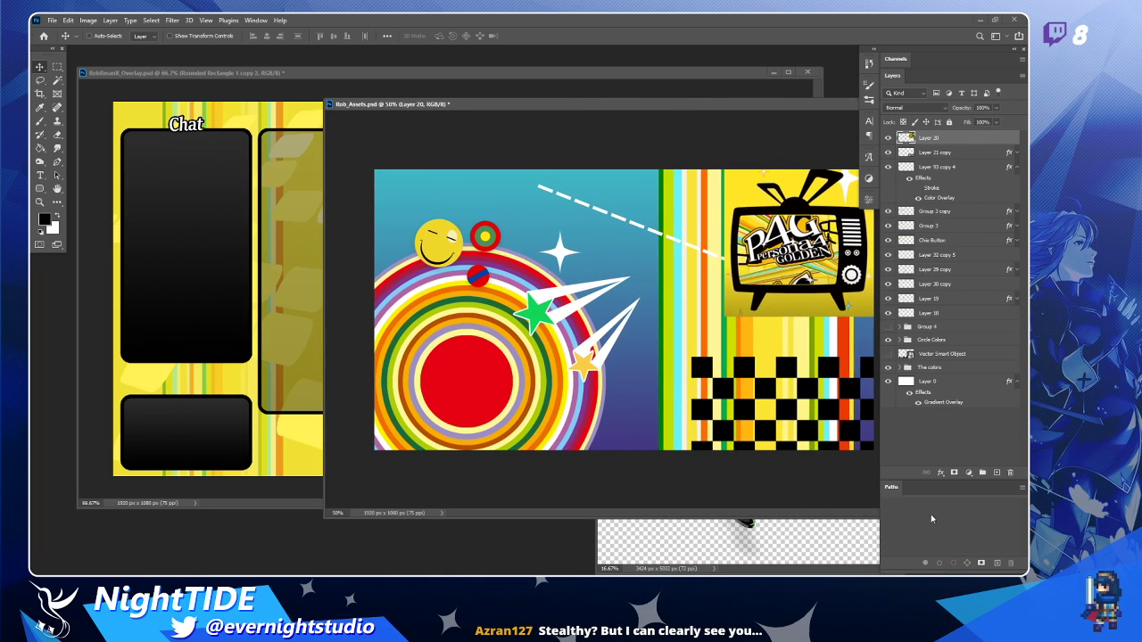
Return to the overlay document and remove the fill from the small rounded frame in the canvas's lower-left corner.
drag(550, 103, 519, 142)
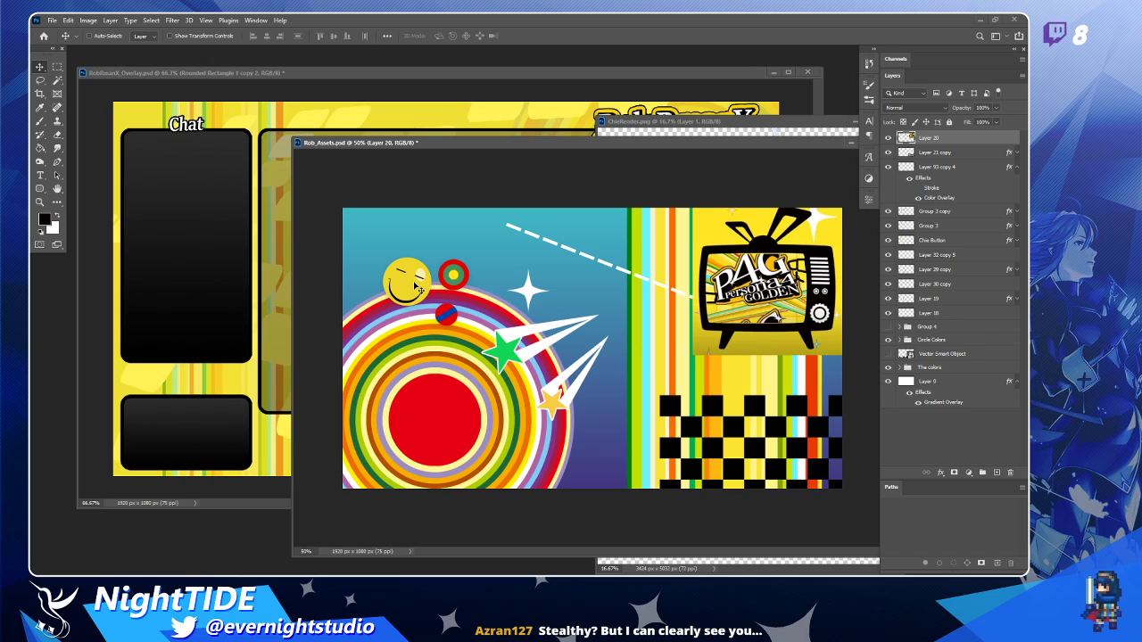
click(375, 123)
ctrl+click(600, 272)
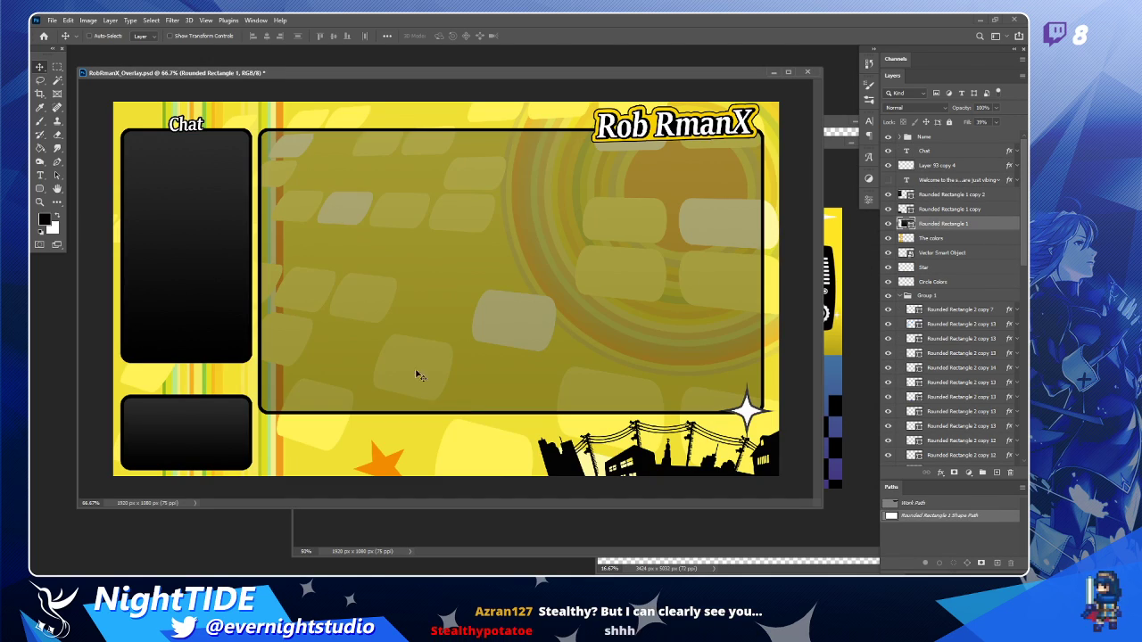
ctrl+click(194, 439)
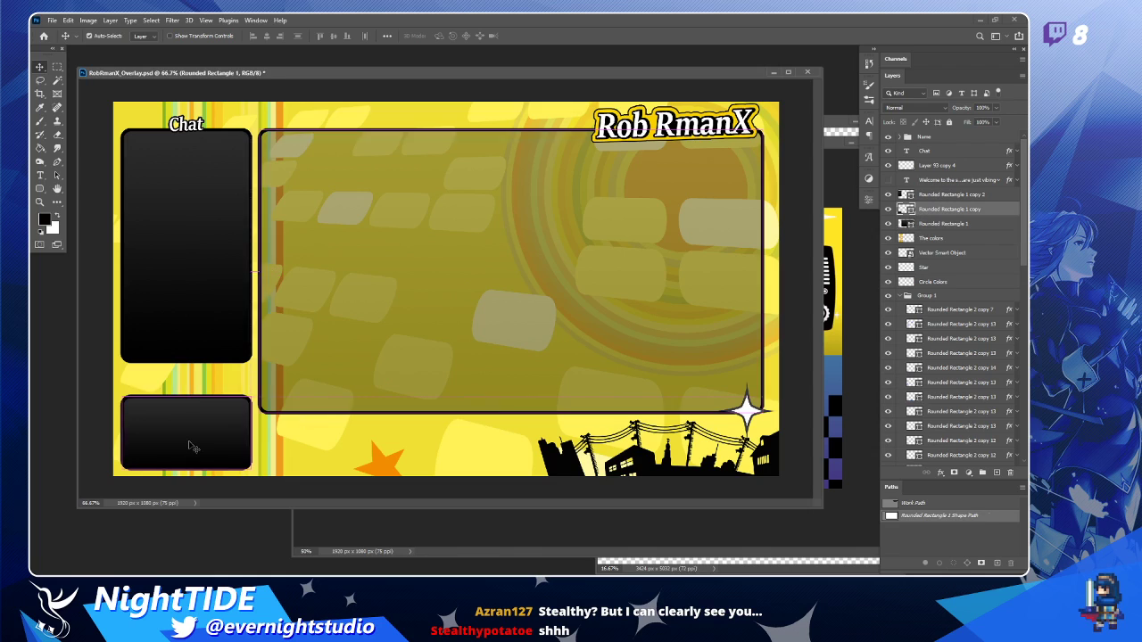
double_click(1006, 215)
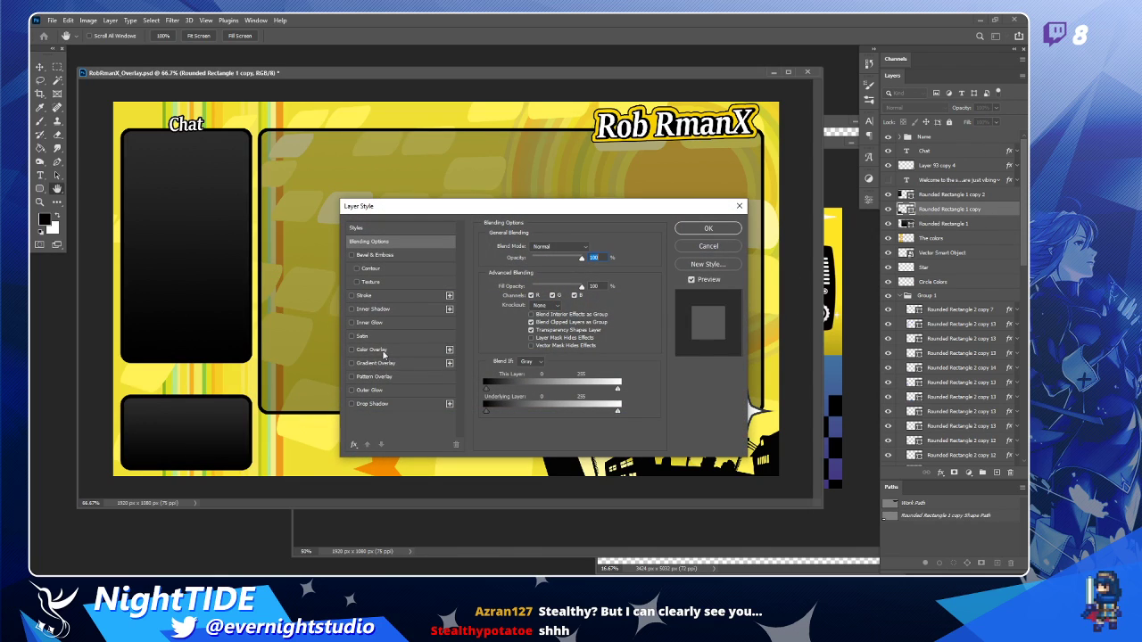
click(735, 250)
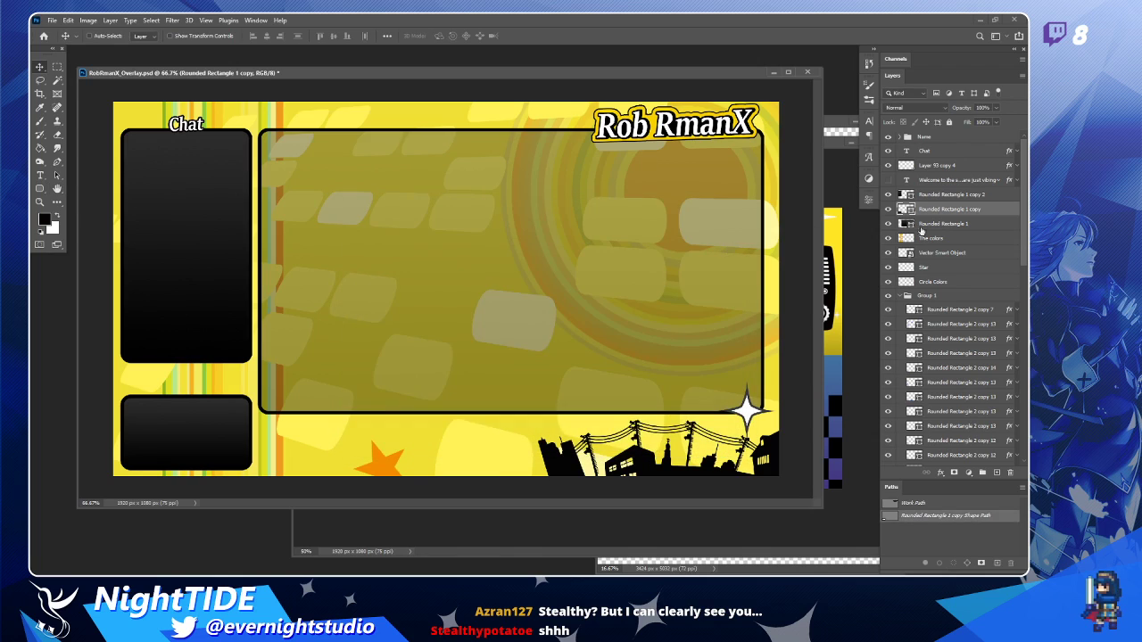
click(870, 200)
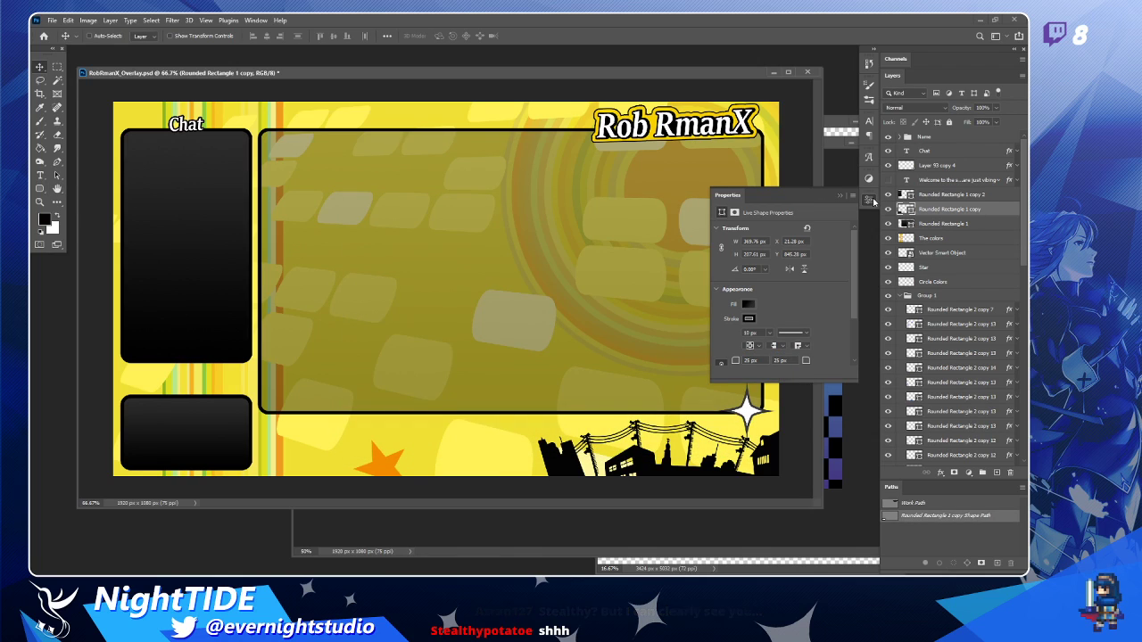
click(749, 305)
click(729, 324)
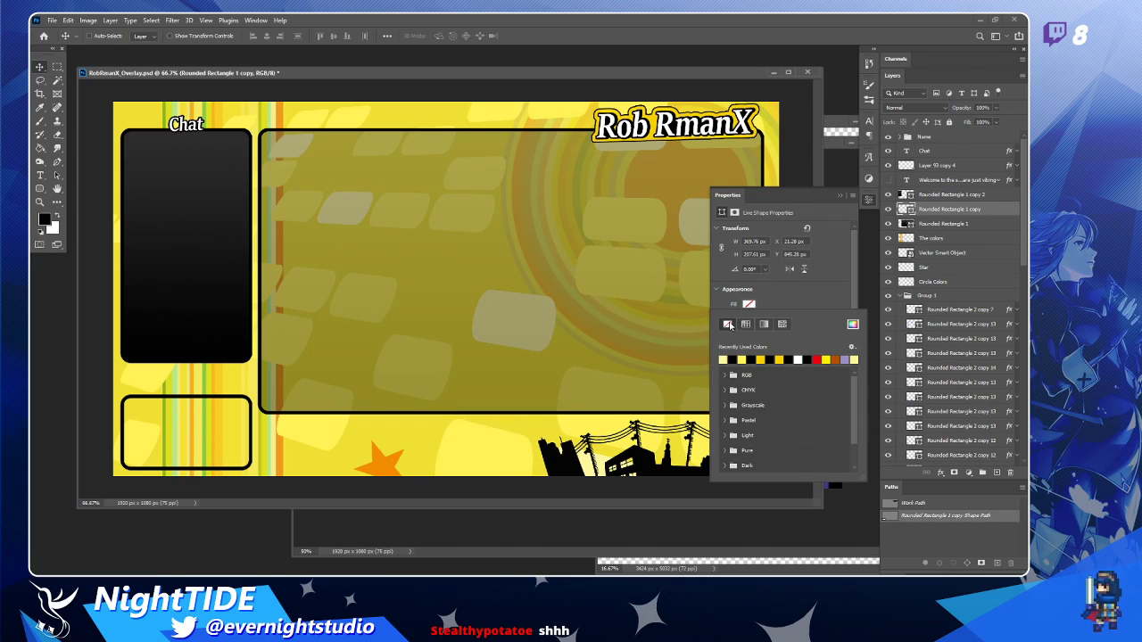
click(990, 211)
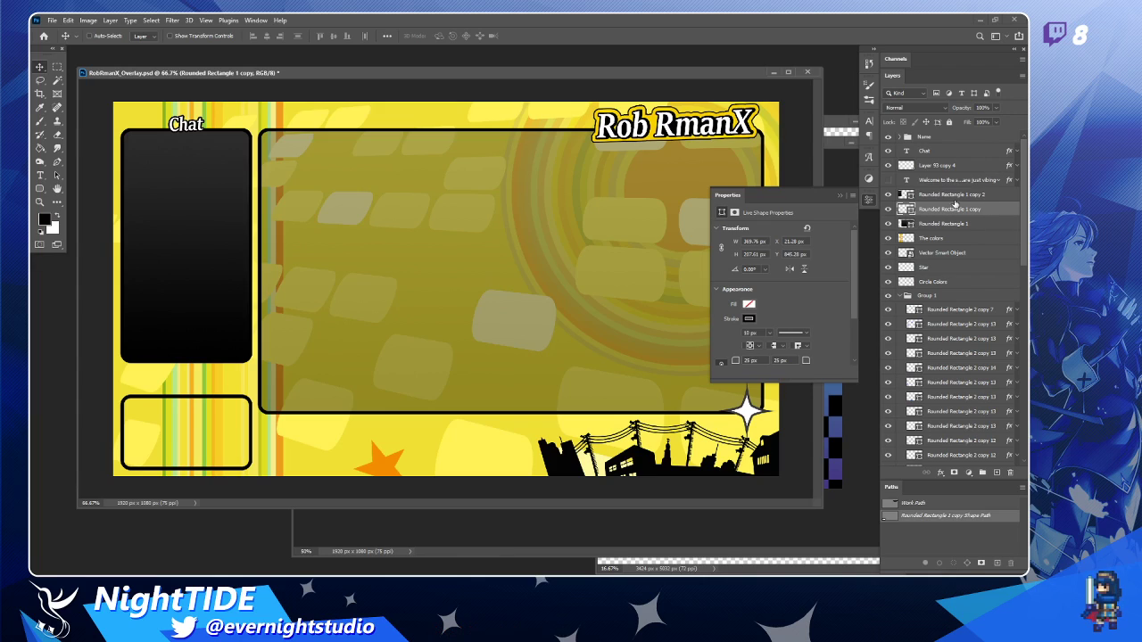
Examine the tall Chat frame's fill and blending settings, and compare the canvas with the frame hidden and shown.
click(955, 197)
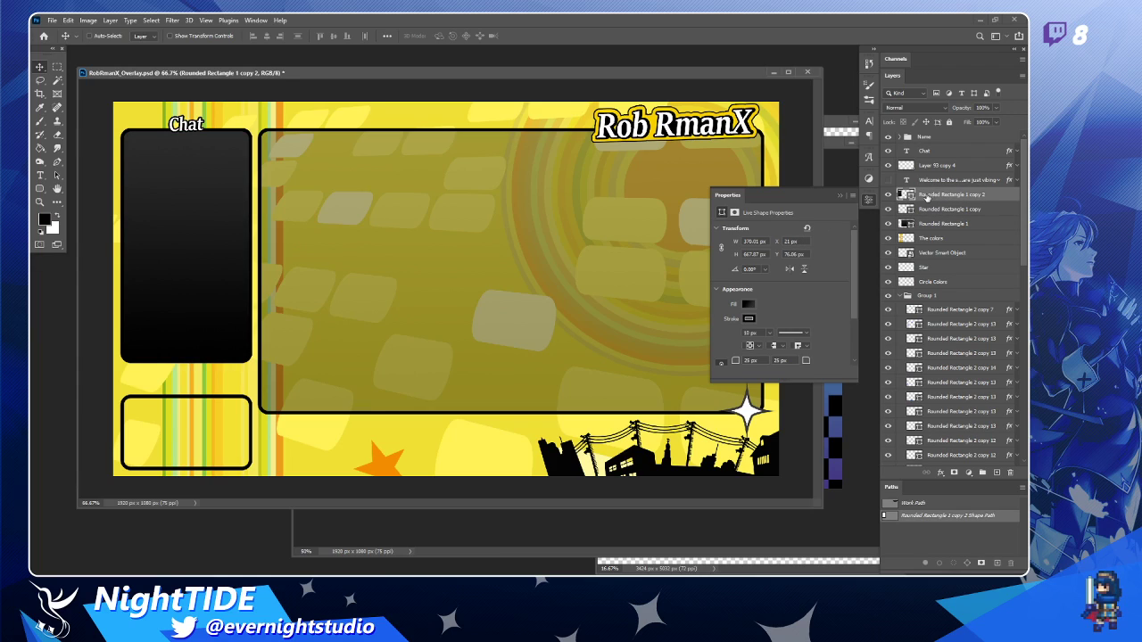
ctrl+click(904, 195)
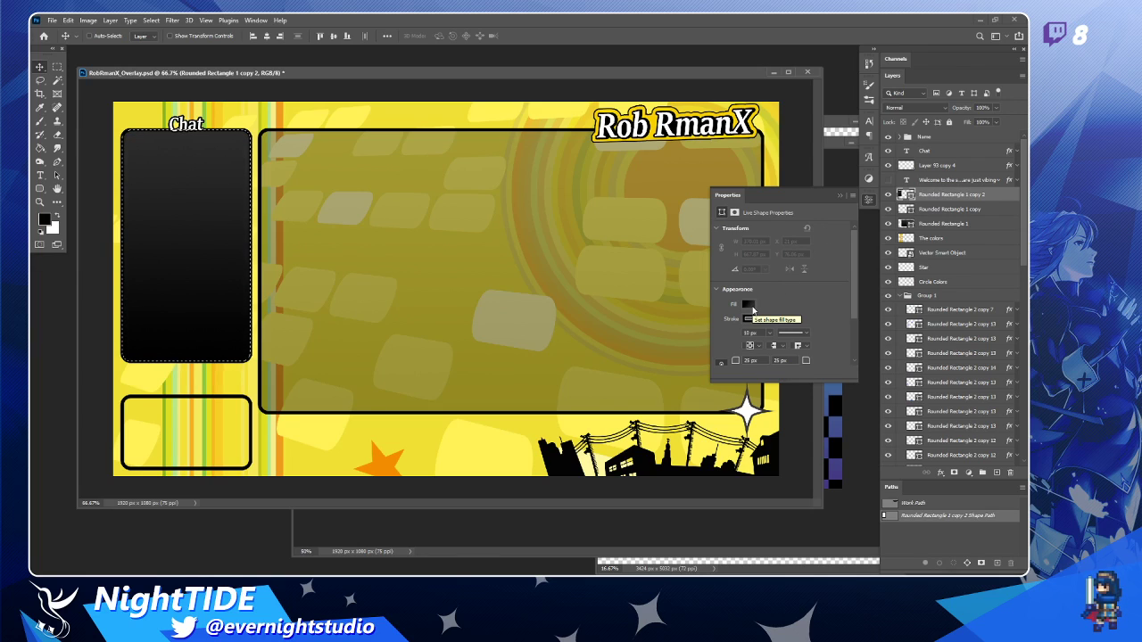
key(ctrl+d)
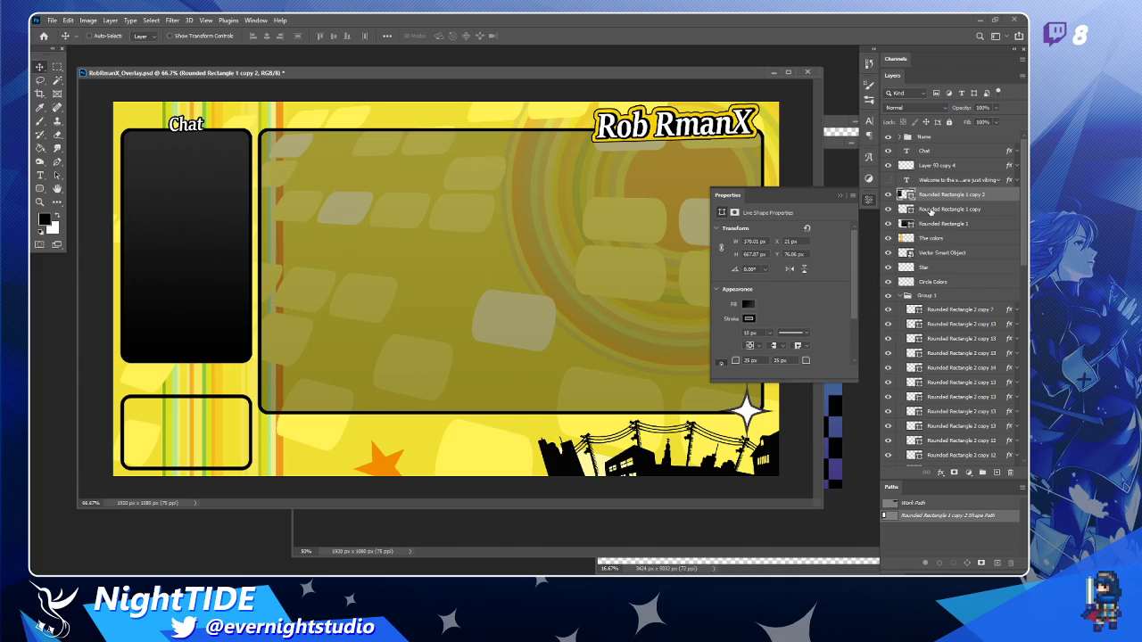
click(749, 305)
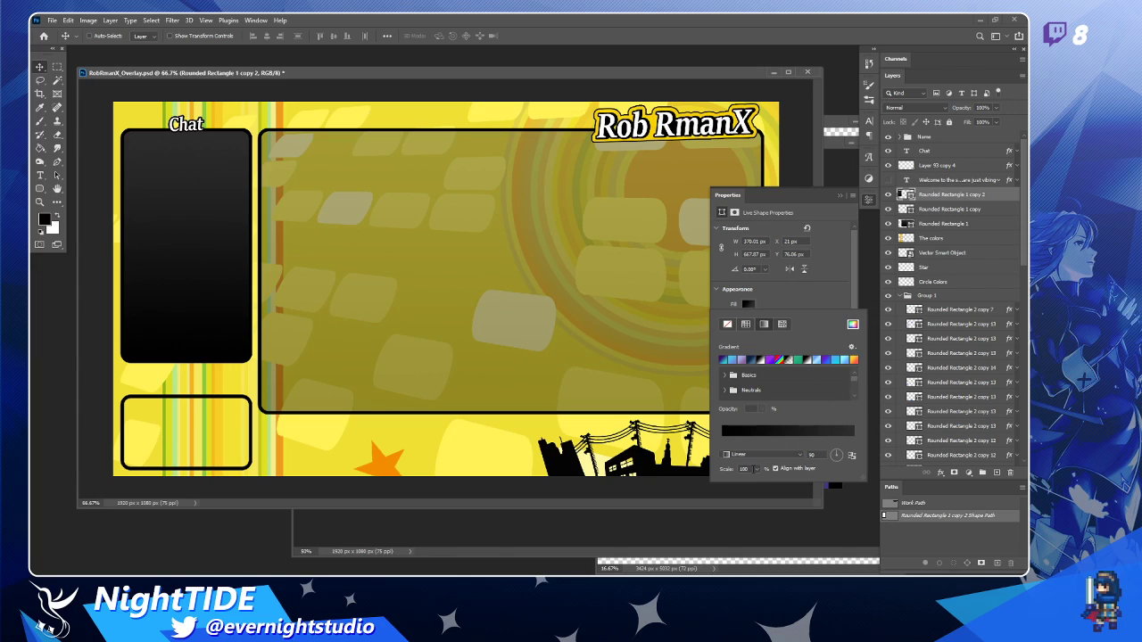
click(819, 299)
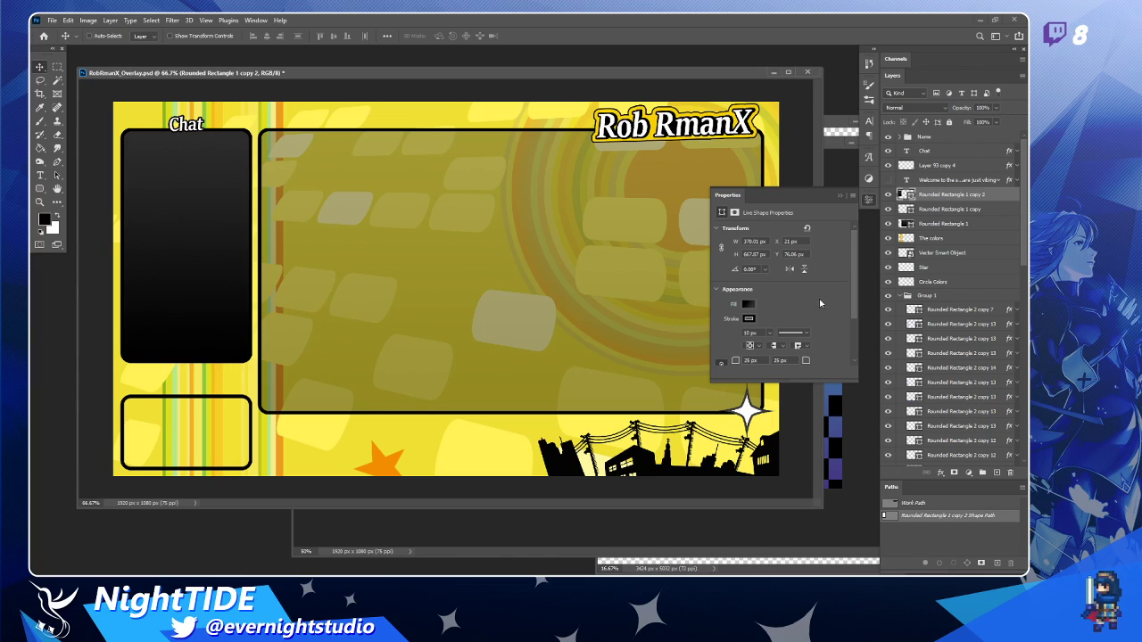
click(888, 194)
click(888, 194)
click(888, 195)
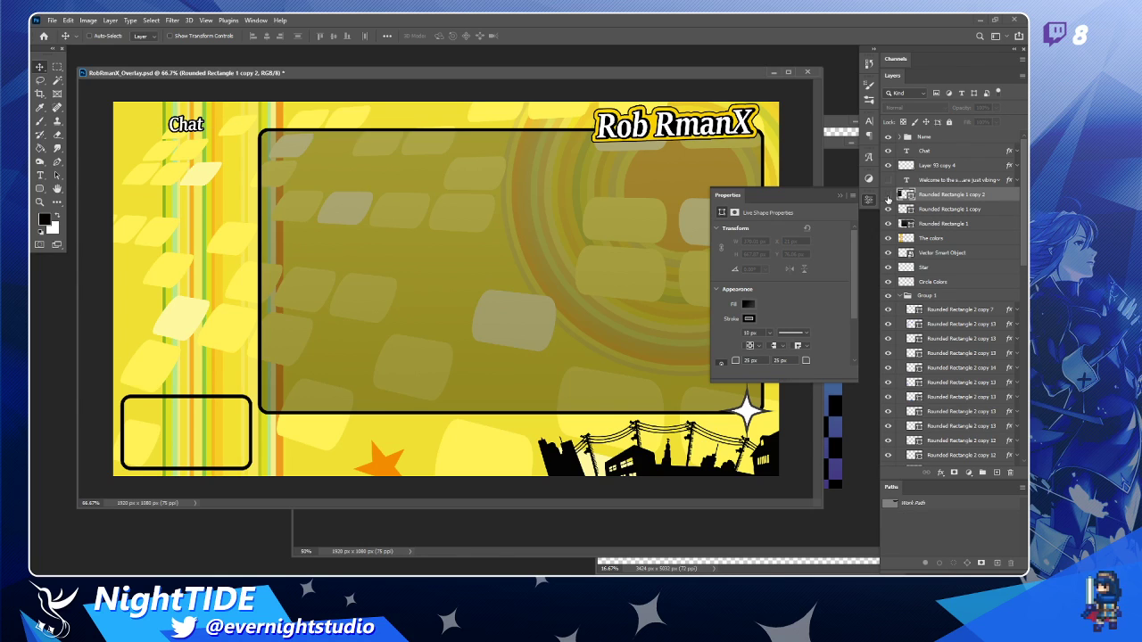
click(888, 195)
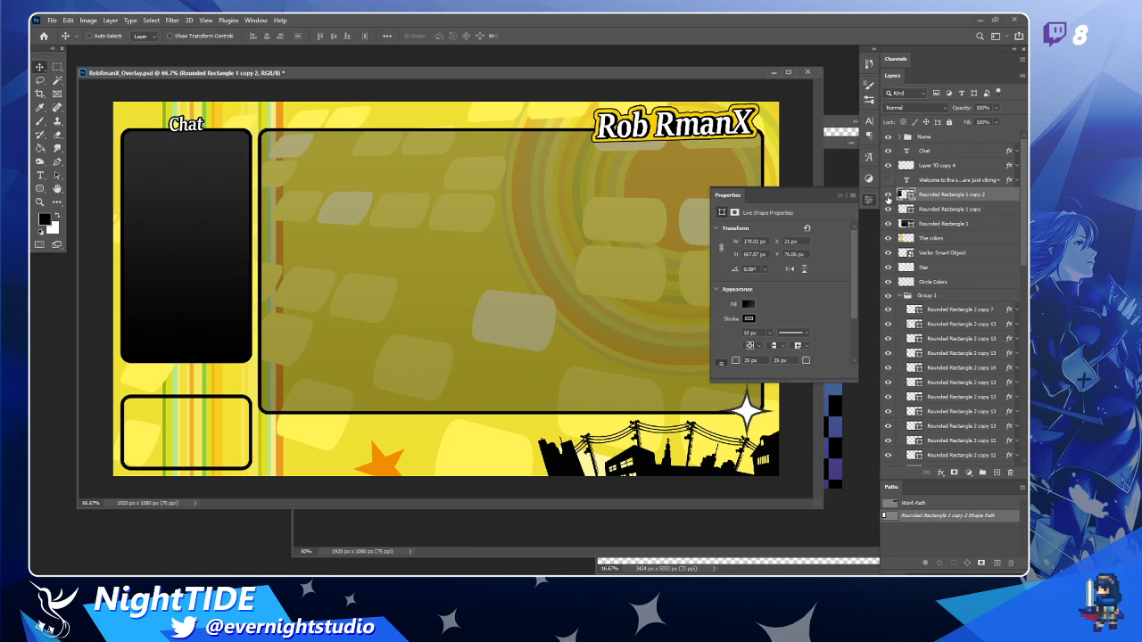
double_click(1008, 198)
click(714, 249)
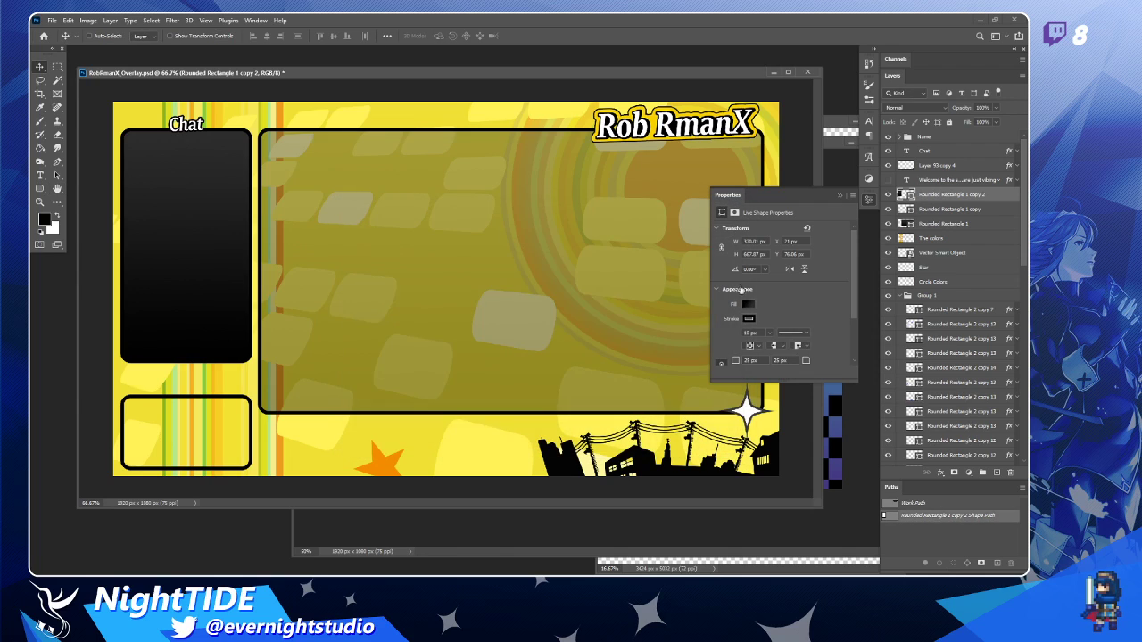
Remove the gradient fill from the tall Chat frame.
click(748, 304)
click(727, 325)
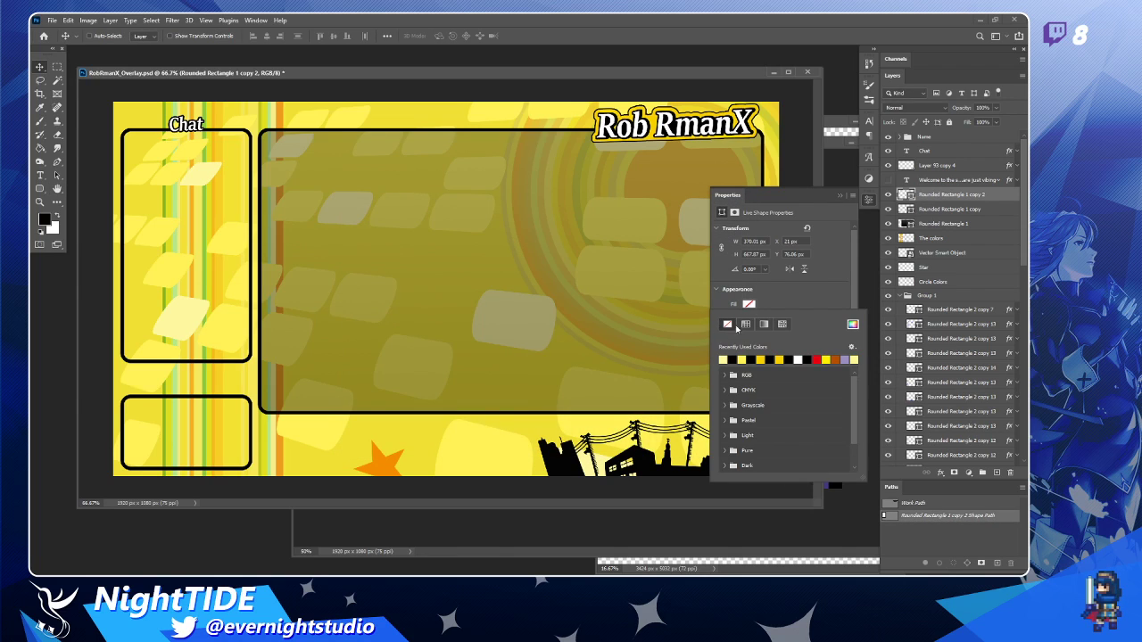
click(834, 269)
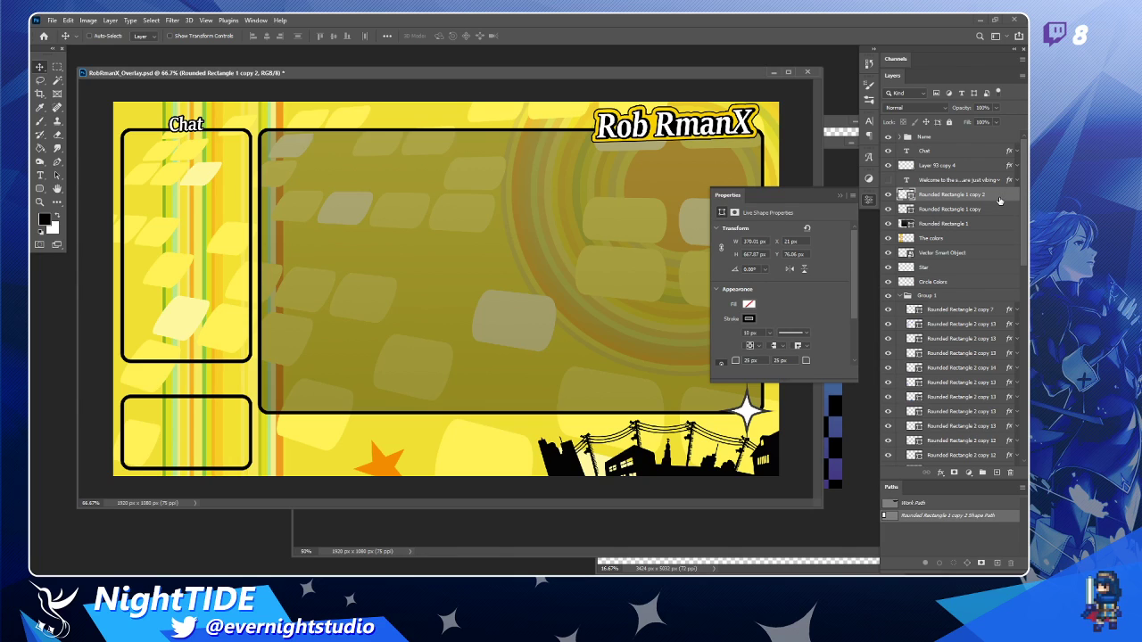
double_click(999, 201)
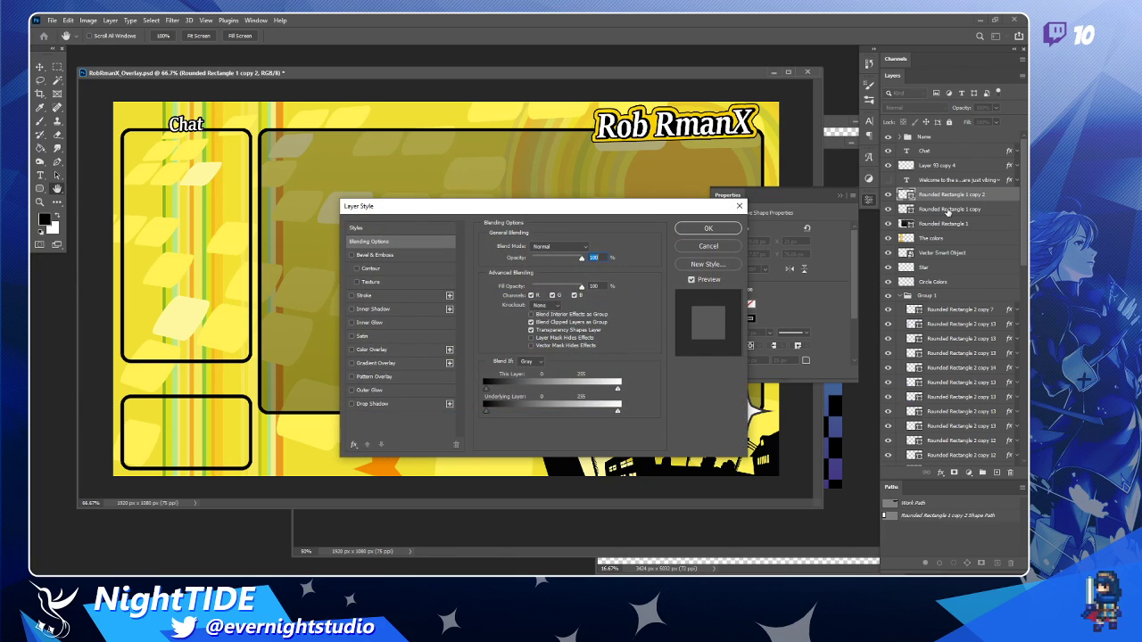
click(370, 350)
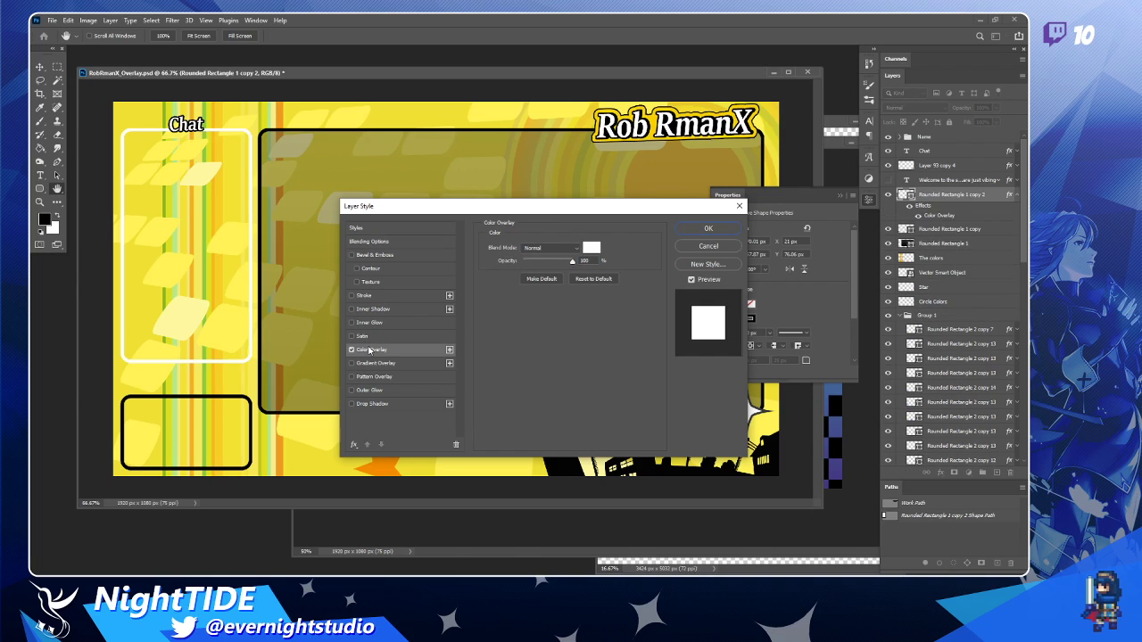
click(351, 350)
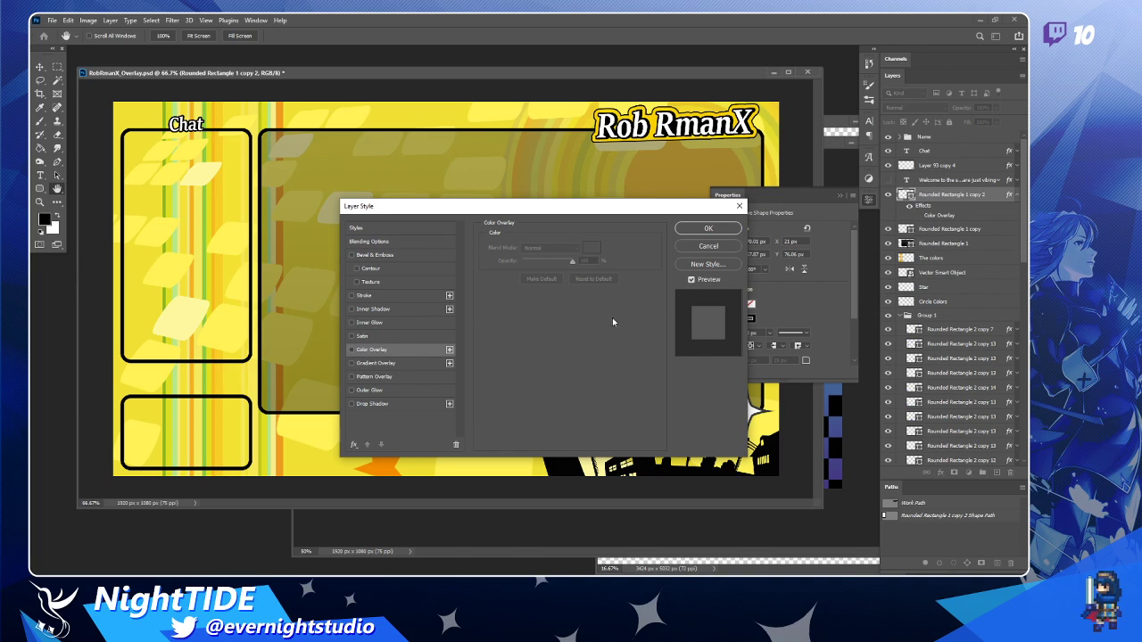
click(709, 248)
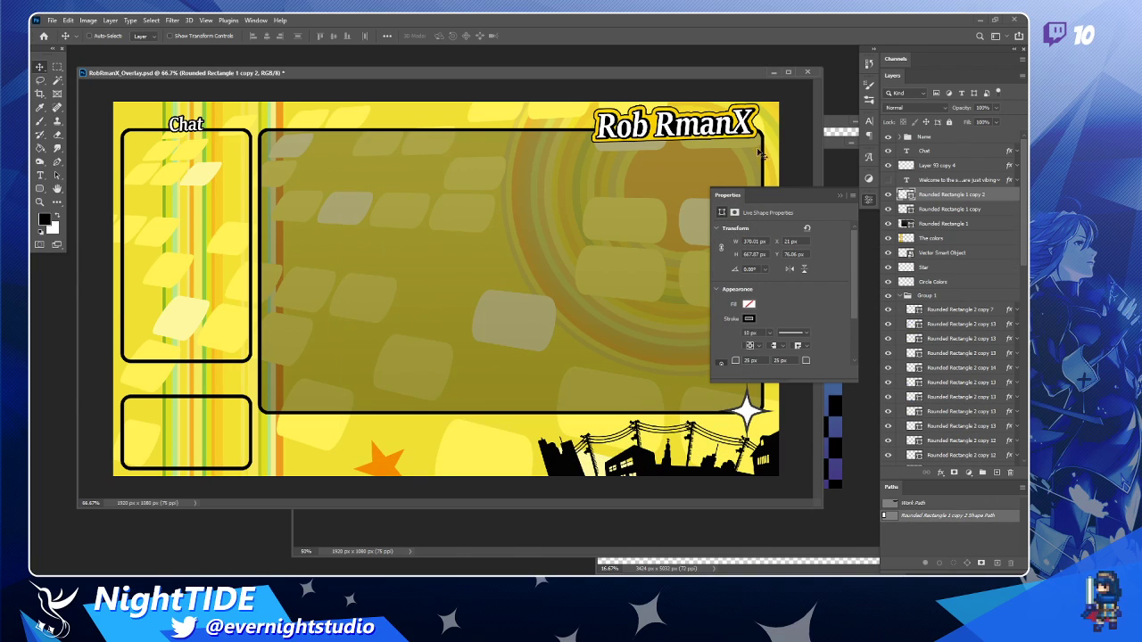
Fill the Chat frame's area with black on a new layer, using the frame's shape as the selection.
ctrl+click(907, 194)
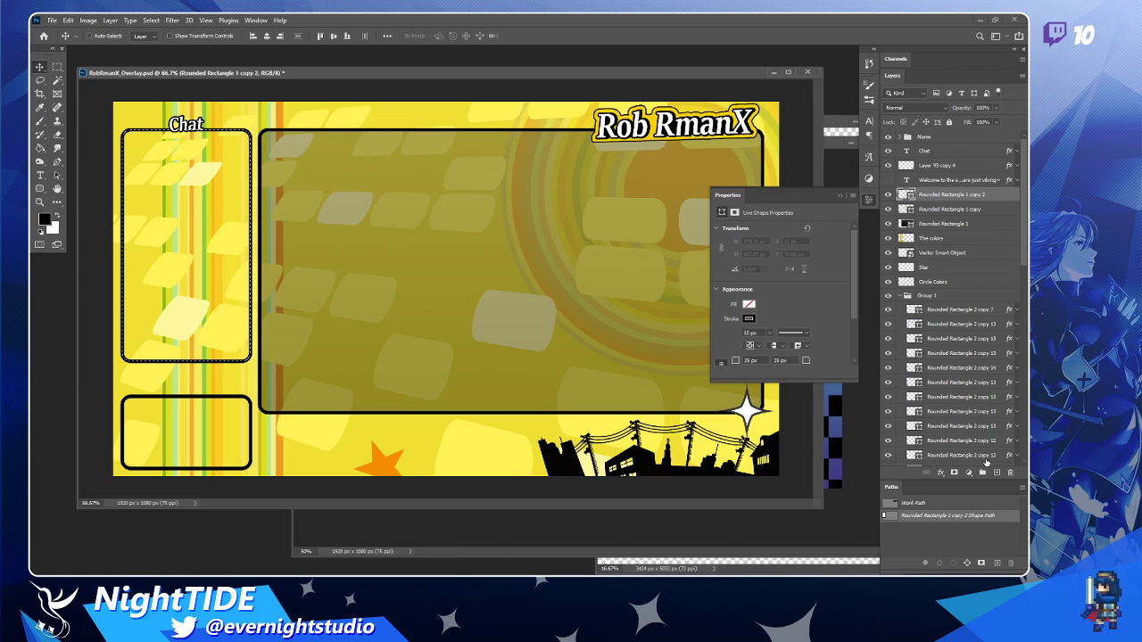
click(997, 473)
key(g)
click(211, 255)
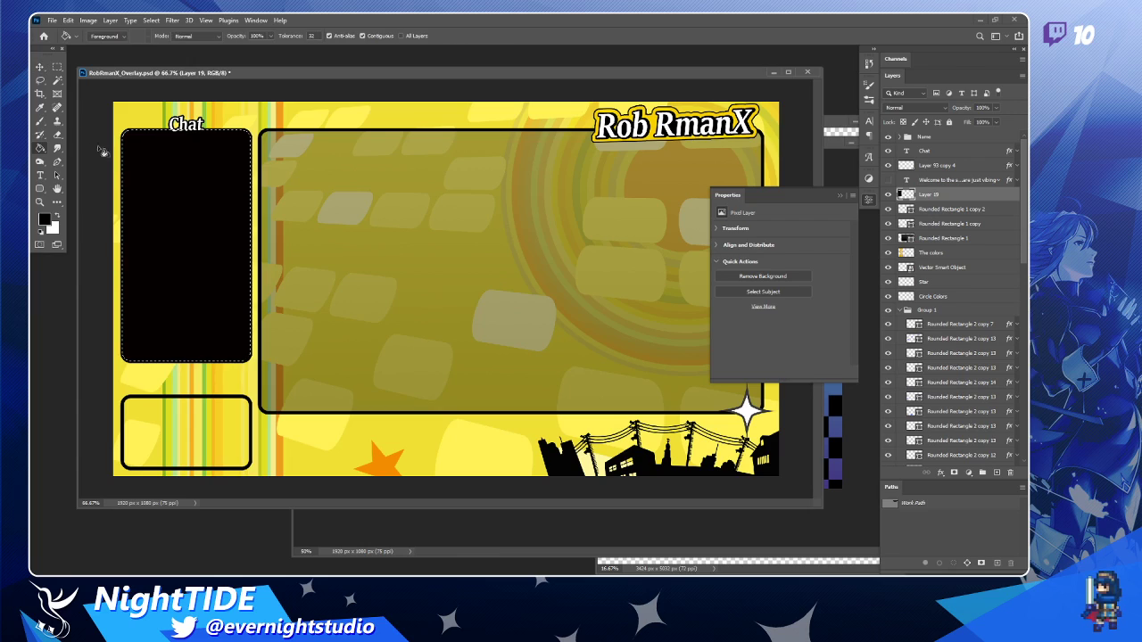
click(40, 70)
key(ctrl+d)
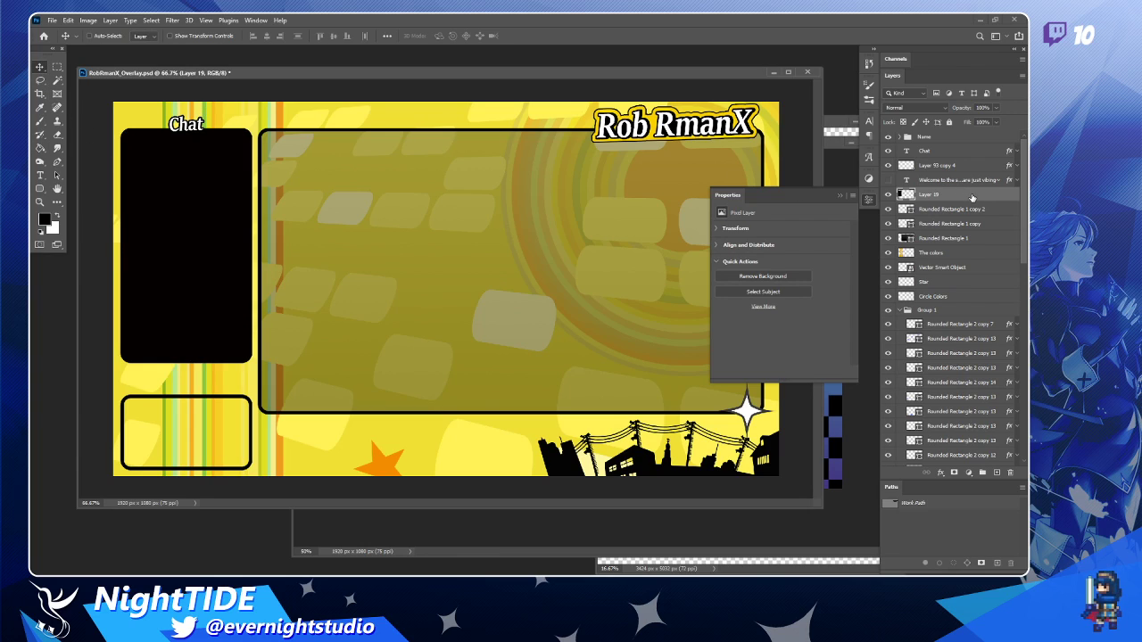
Place the black fill layer beneath the Chat frame's outline layer and reduce its fill to about 45%.
drag(969, 193, 972, 218)
click(997, 108)
drag(998, 113, 969, 123)
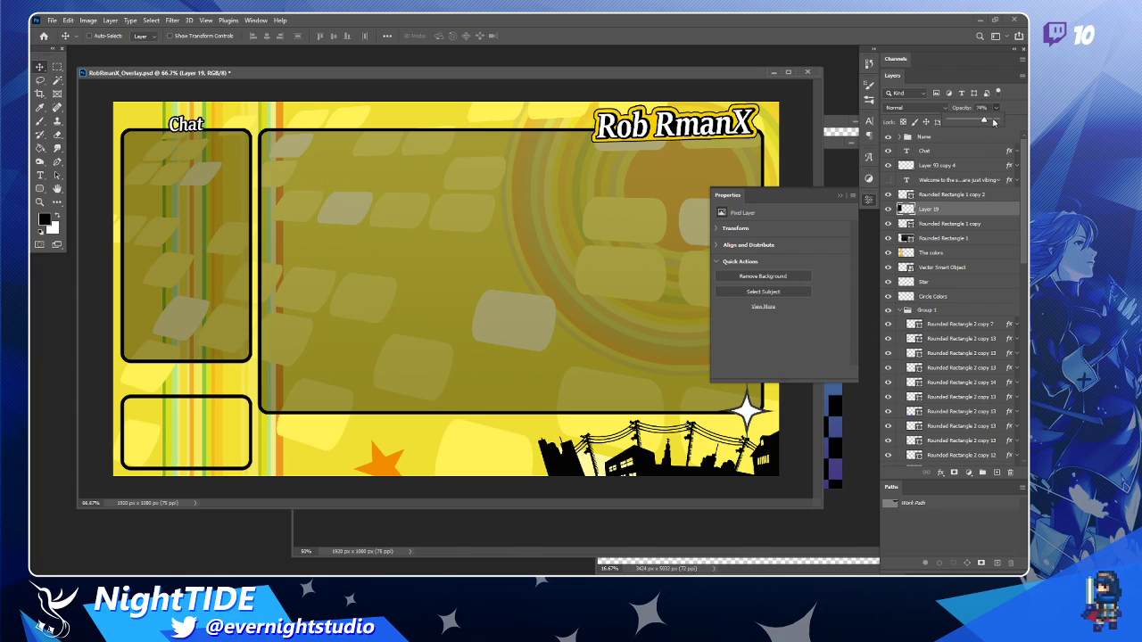
mouse_move(969, 119)
mouse_down()
mouse_move(1012, 114)
mouse_move(971, 135)
mouse_up()
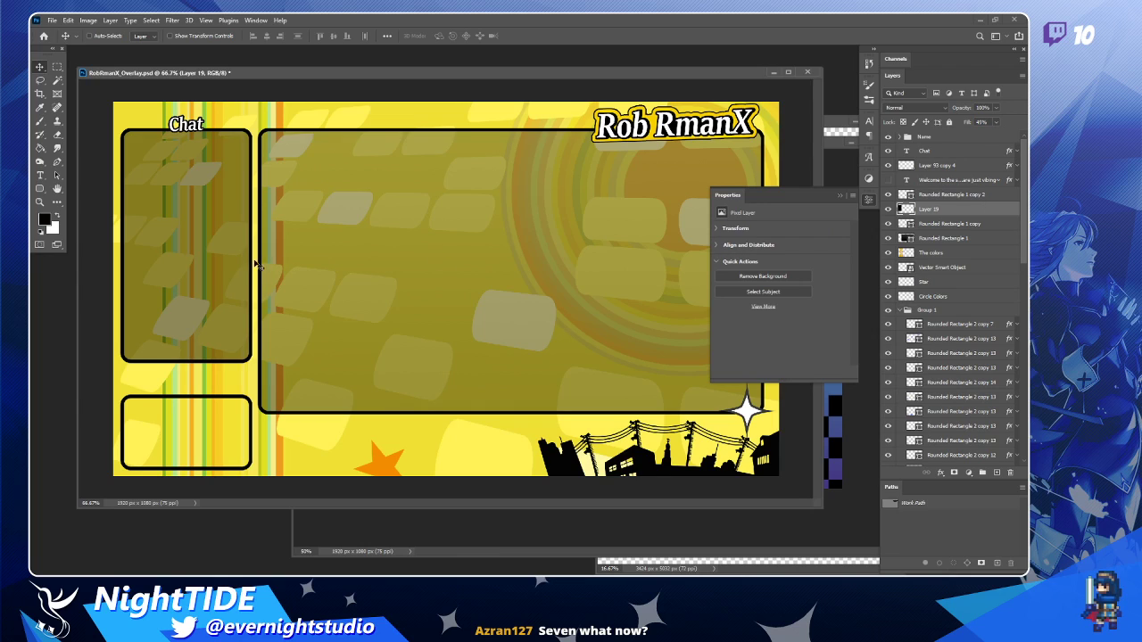
Examine the semi-transparent Chat panel up close and compare it with its outline hidden and shown.
key(z)
click(185, 266)
scroll(187, 241, up, 2)
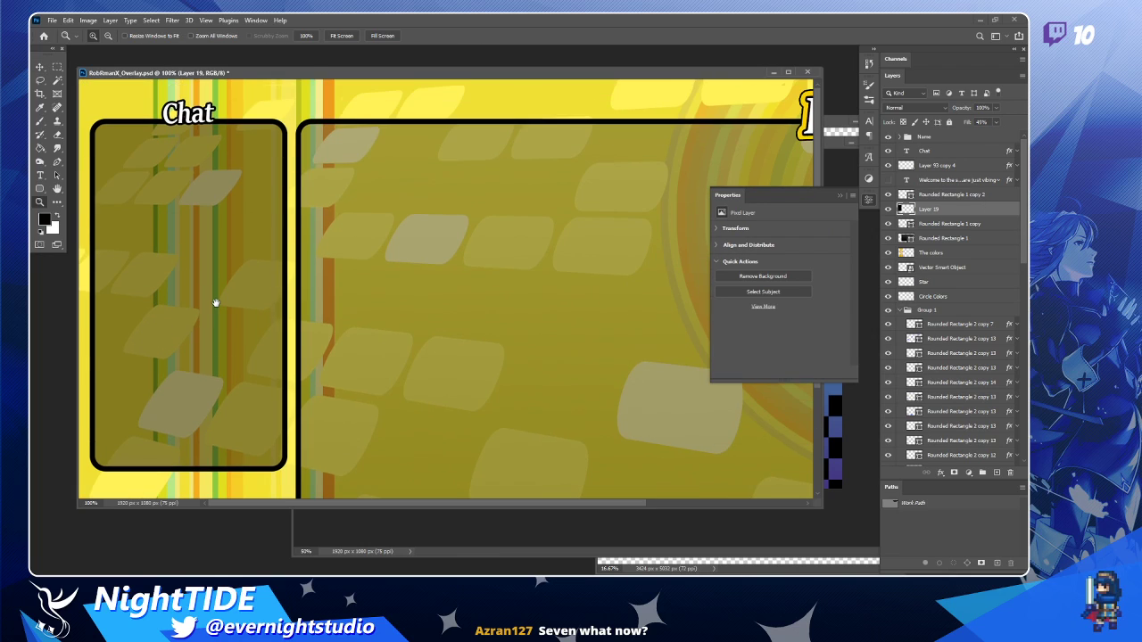
key(v)
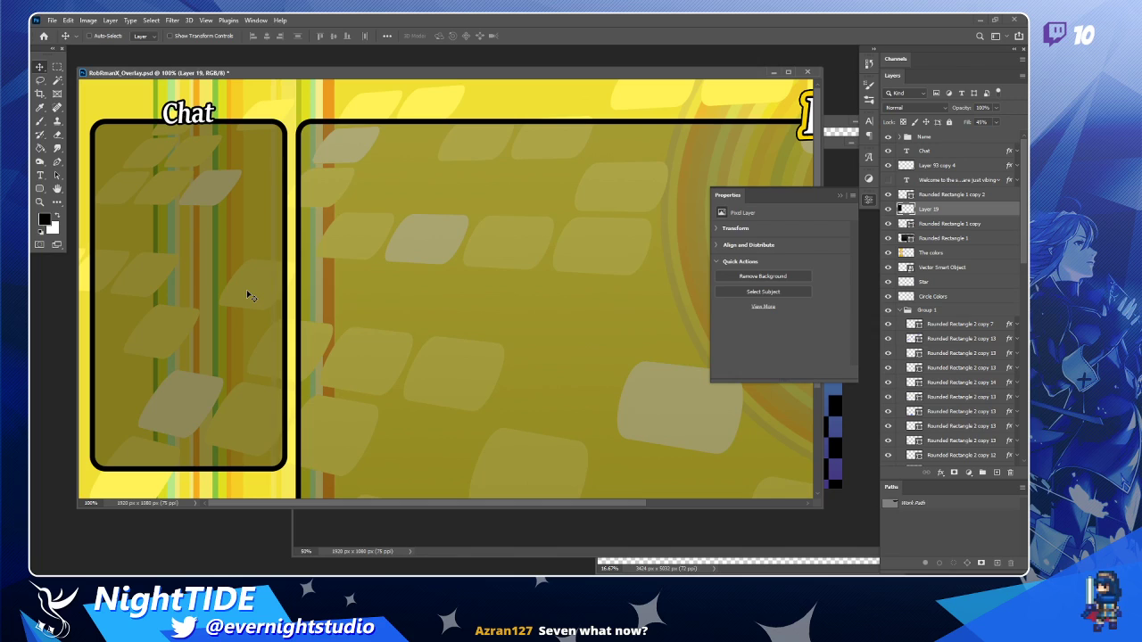
key(z)
alt+click(246, 288)
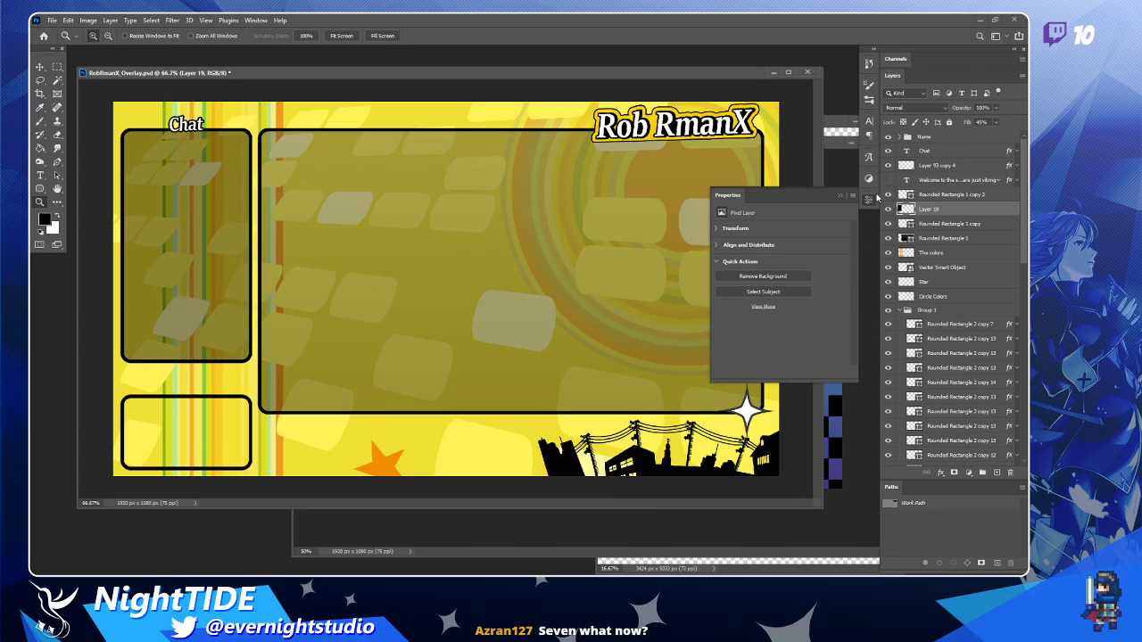
click(888, 195)
click(888, 194)
Move the Rob_Assets.psd window aside and save the overlay document.
click(694, 530)
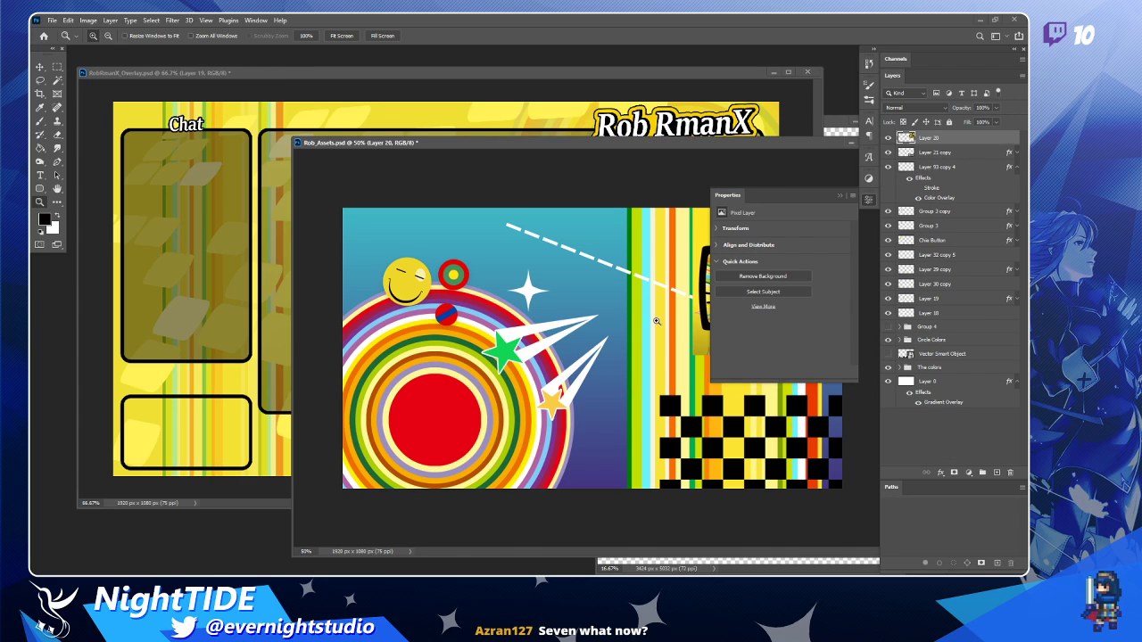
drag(650, 140, 341, 353)
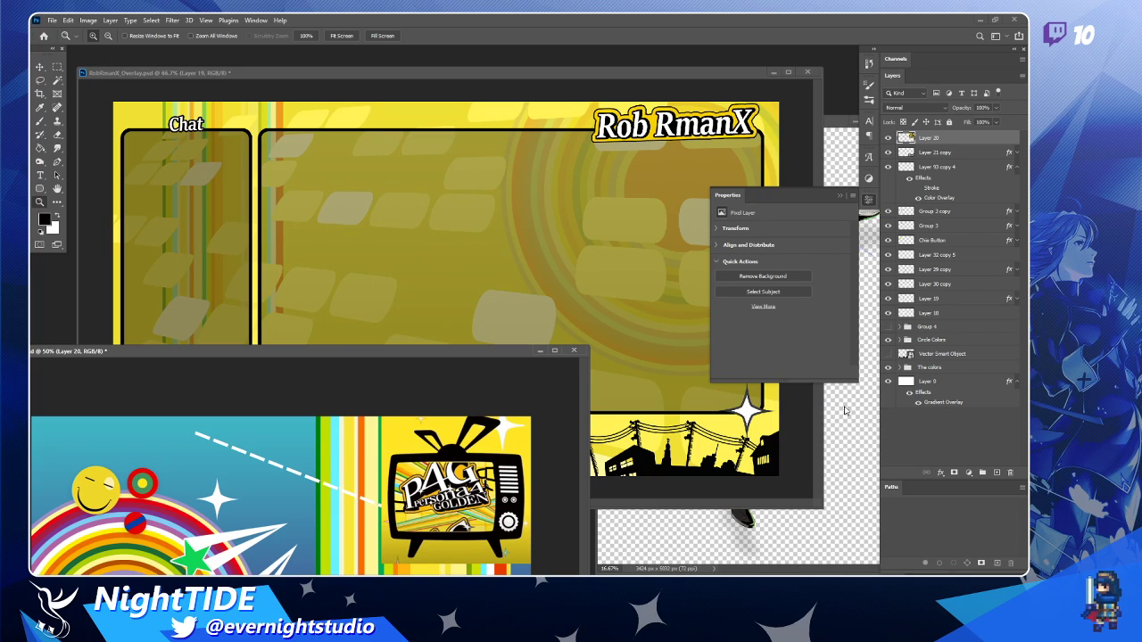
click(218, 75)
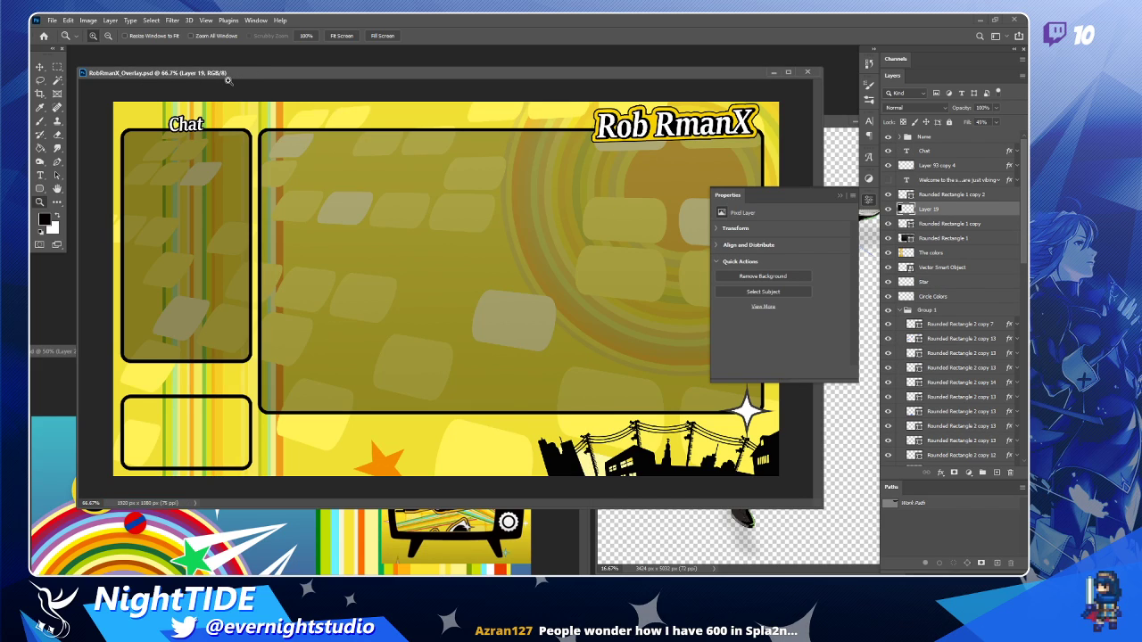
Bring the ChieRender.png window to the front and position it over the overlay document so the whole character shows.
click(860, 424)
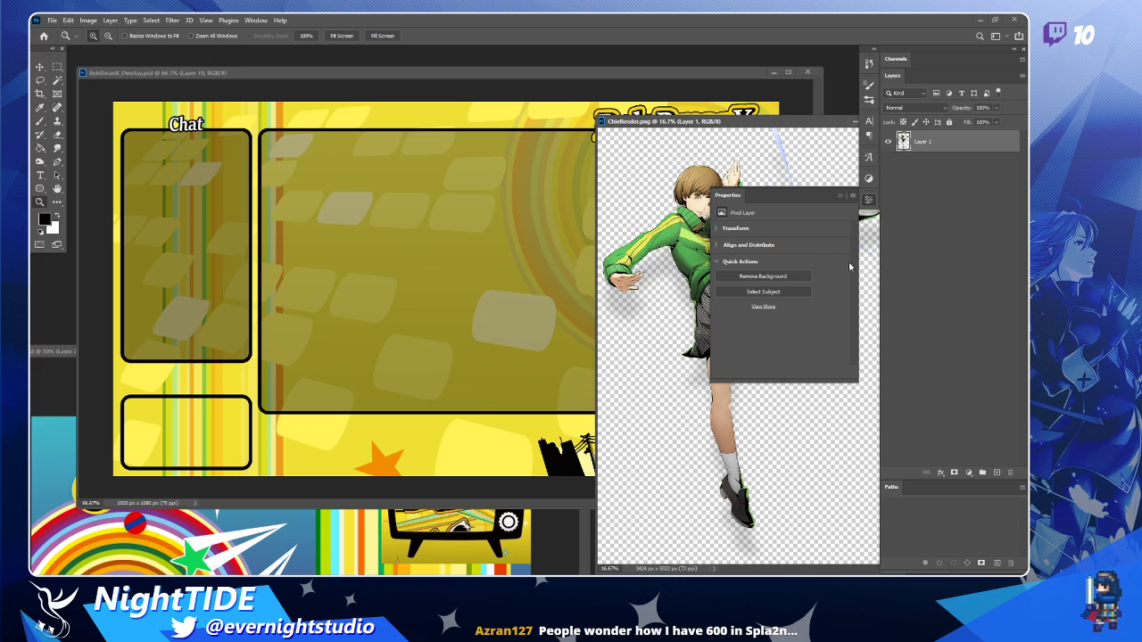
drag(787, 129, 568, 112)
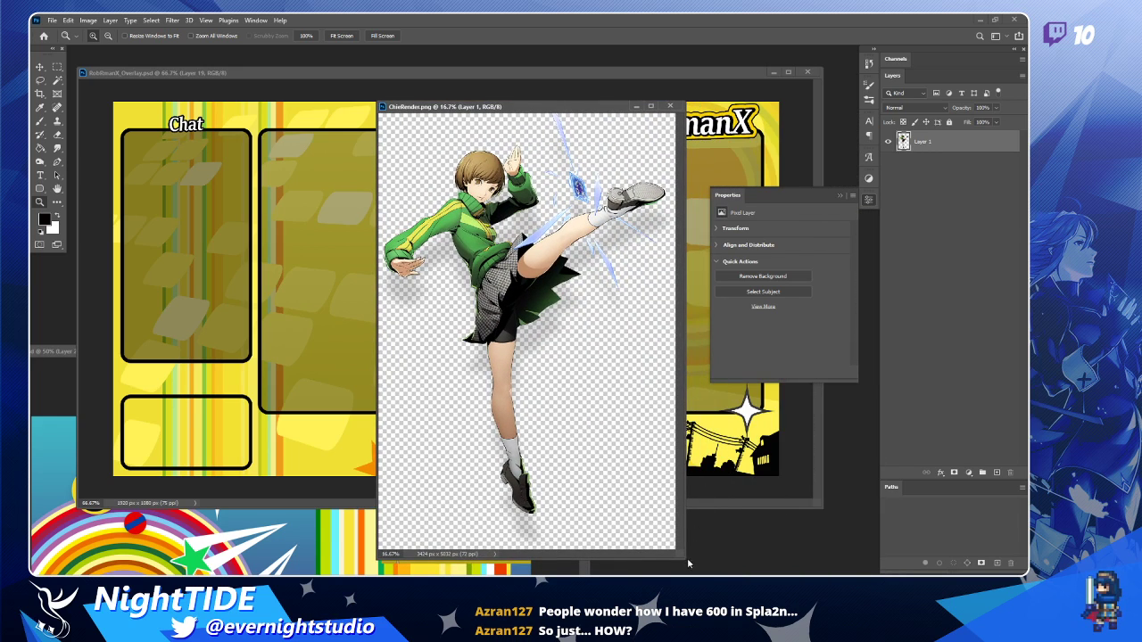
Enlarge the ChieRender.png window and collapse the Properties panel so the whole render is uncovered.
drag(685, 560, 822, 571)
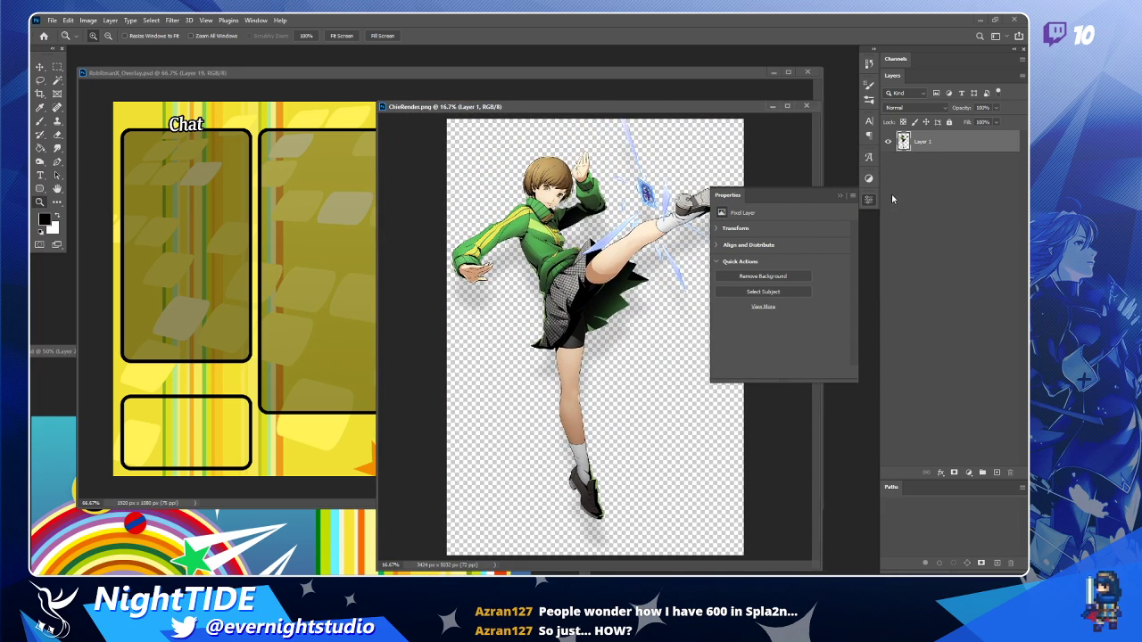
click(870, 203)
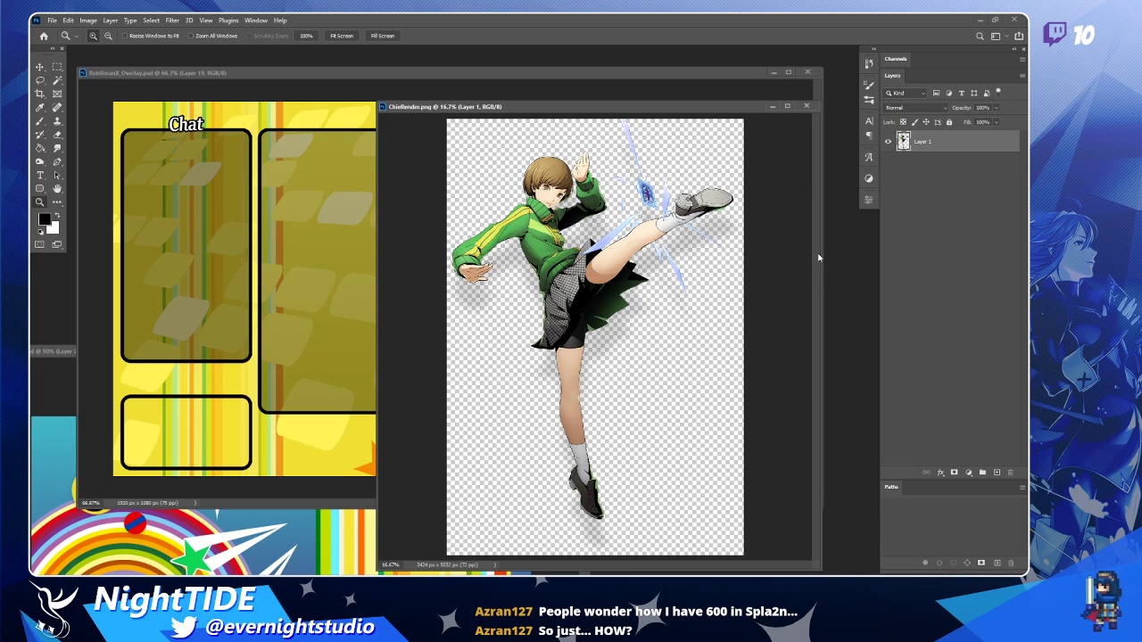
ctrl+click(905, 141)
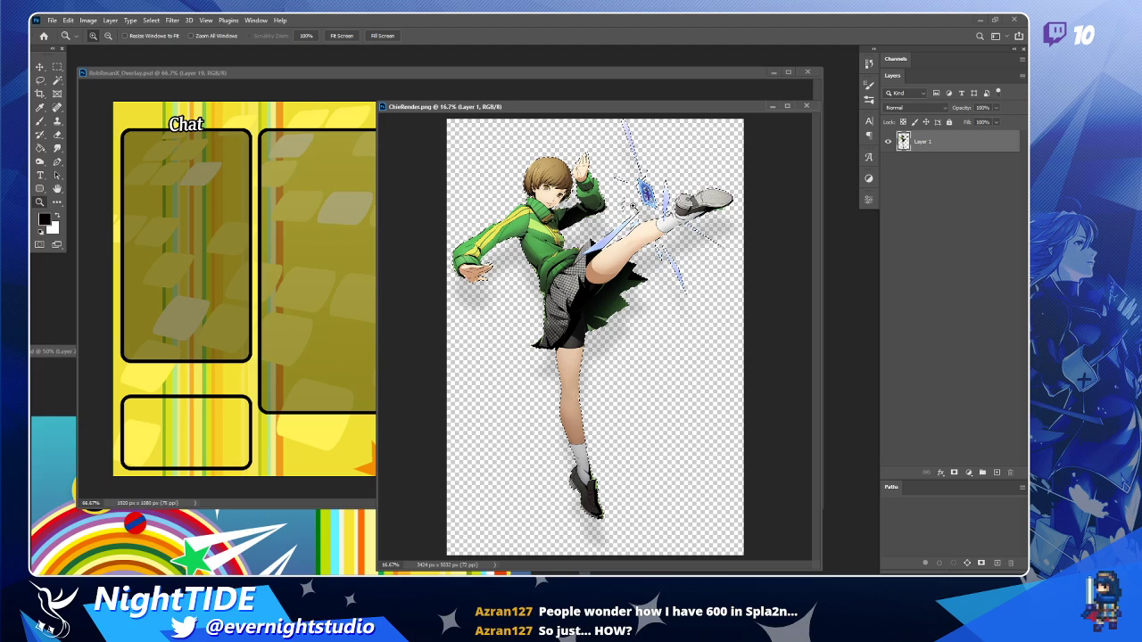
key(ctrl+d)
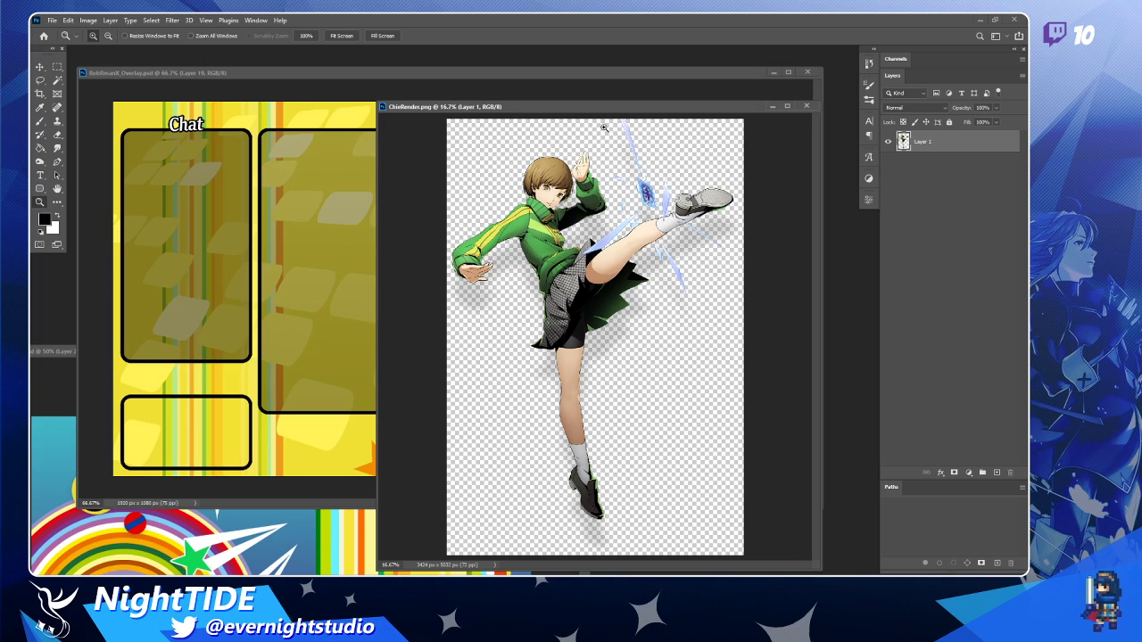
click(308, 38)
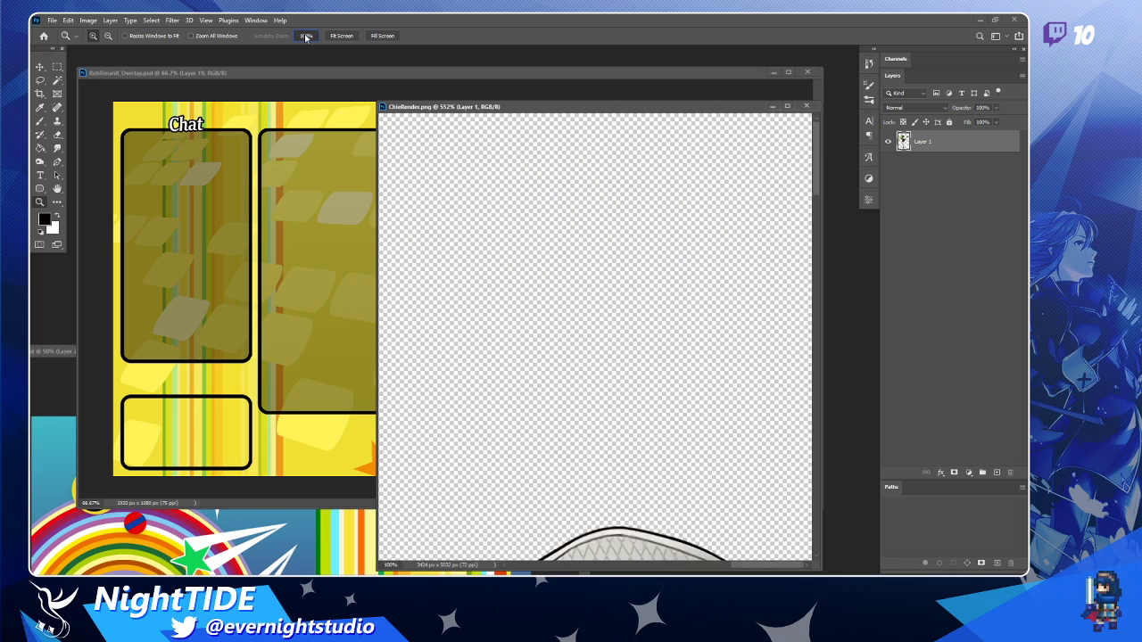
alt+click(524, 291)
alt+click(524, 291)
alt+click(524, 291)
alt+click(524, 291)
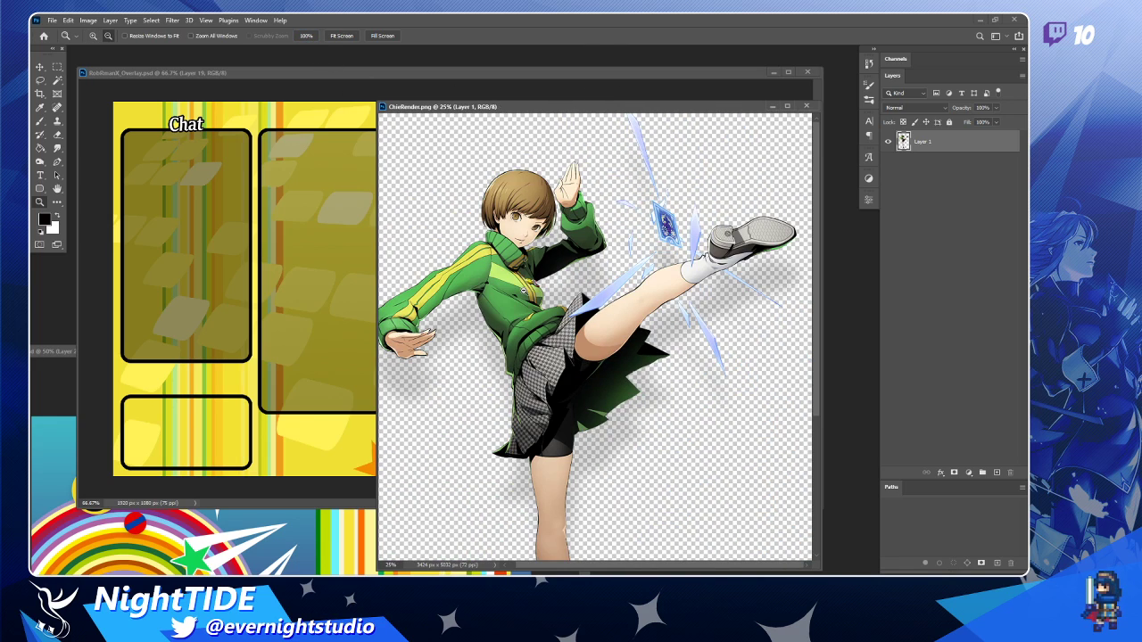
alt+click(524, 291)
key(v)
drag(535, 254, 536, 257)
key(ctrl+z)
Delete the soft shadow around Chie by selecting her outline, inverting the selection and clearing everything outside the figure.
ctrl+click(896, 146)
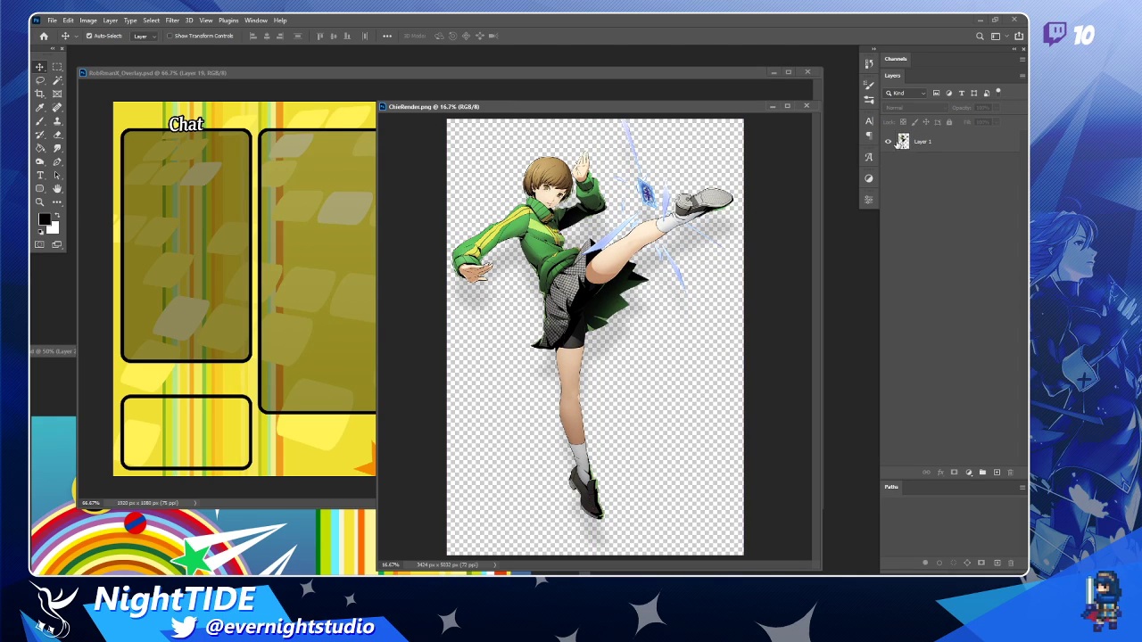
ctrl+click(902, 143)
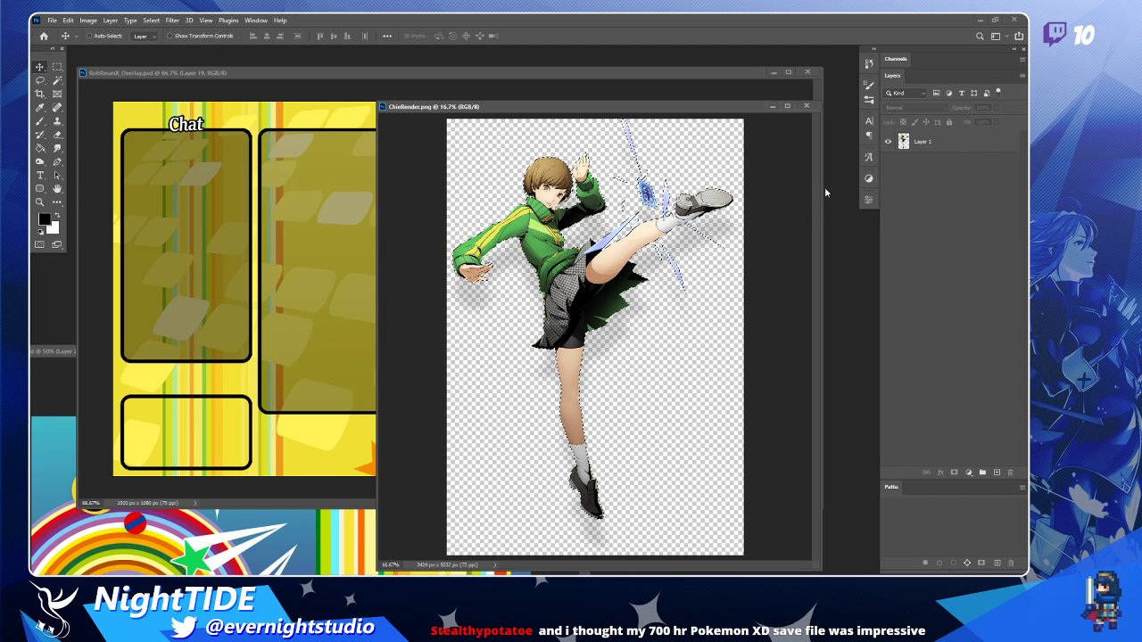
click(970, 149)
key(Delete)
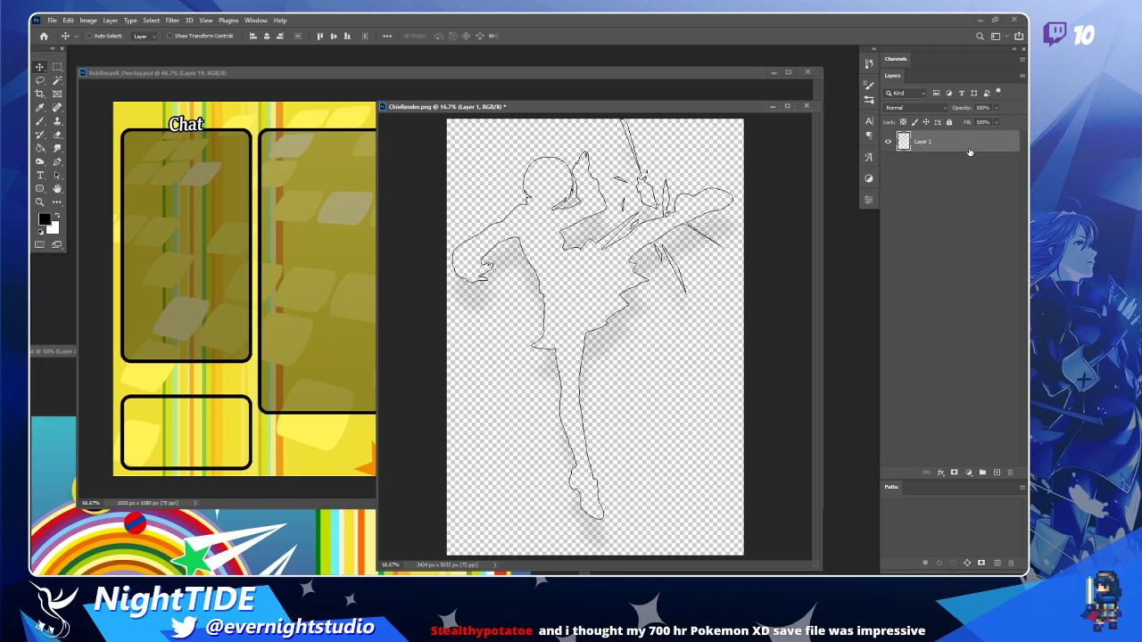
key(ctrl+z)
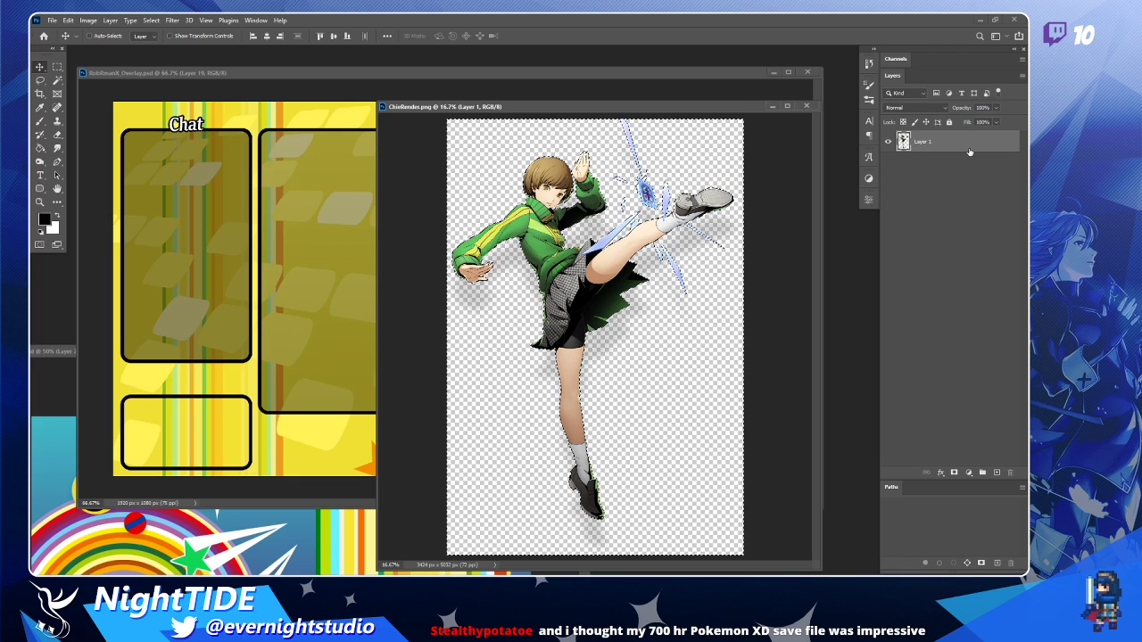
key(Delete)
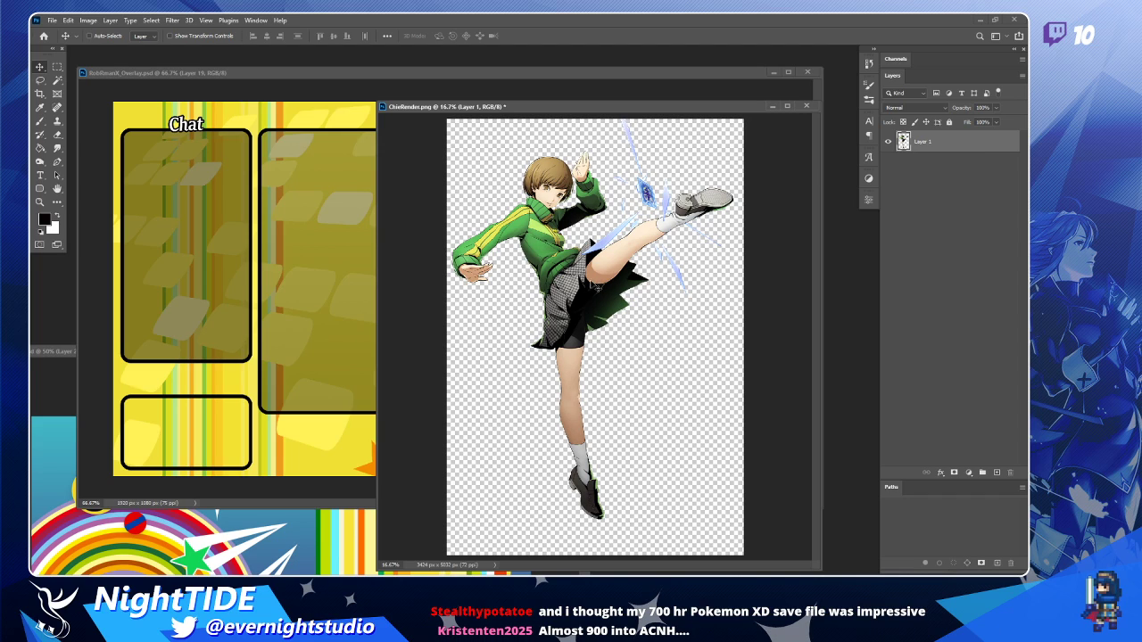
Copy the Chie render into the overlay document, bring her head and torso into the canvas, and check which layers hold her and the Chat fill.
drag(571, 284, 300, 349)
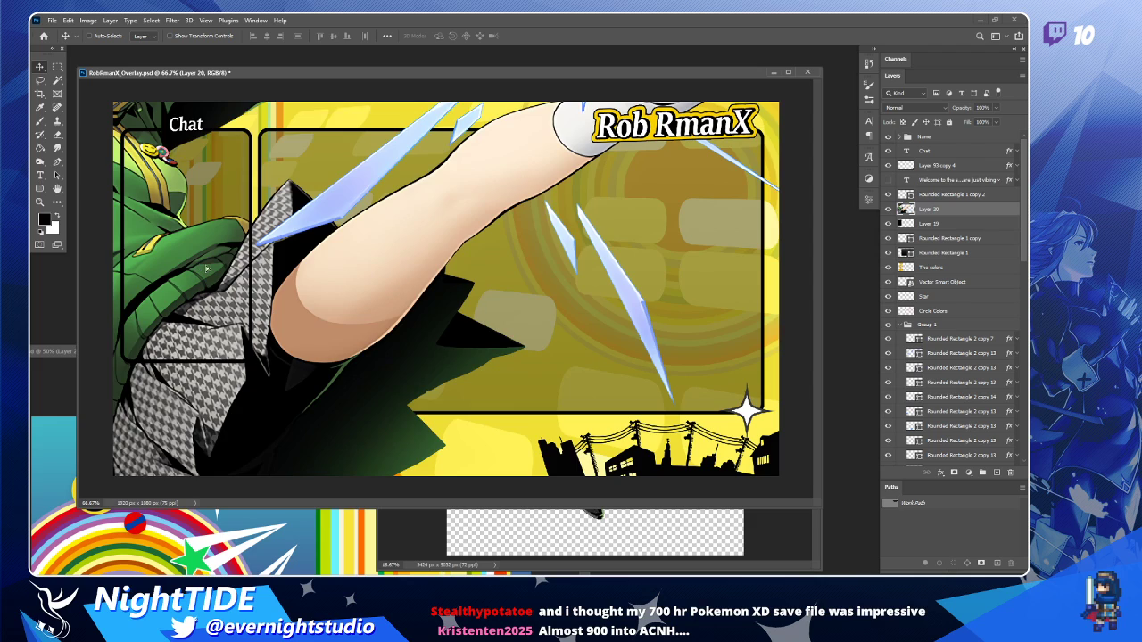
drag(206, 269, 498, 432)
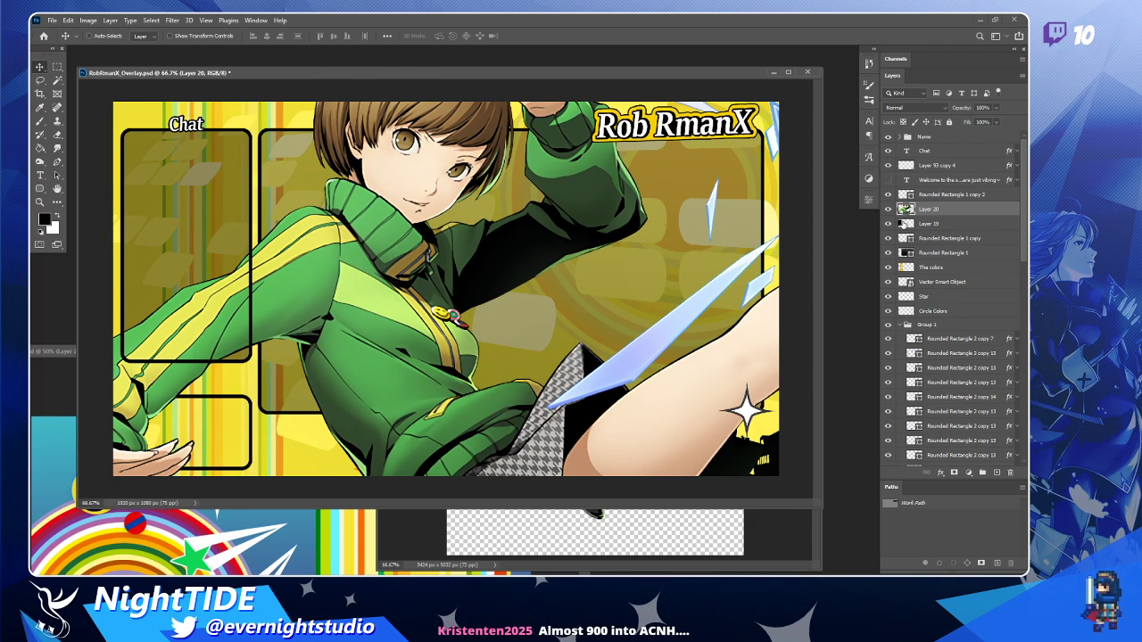
click(888, 209)
click(888, 209)
click(888, 224)
click(888, 224)
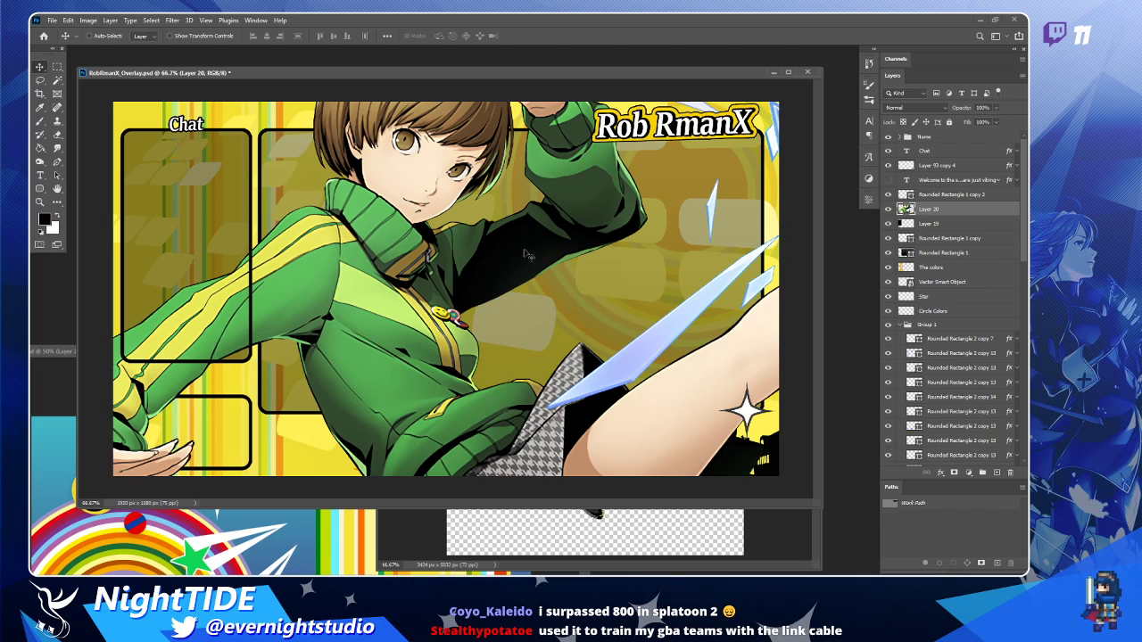
Scale the Chie render to about 61% and position it with her head and torso over the Chat frame.
key(ctrl+t)
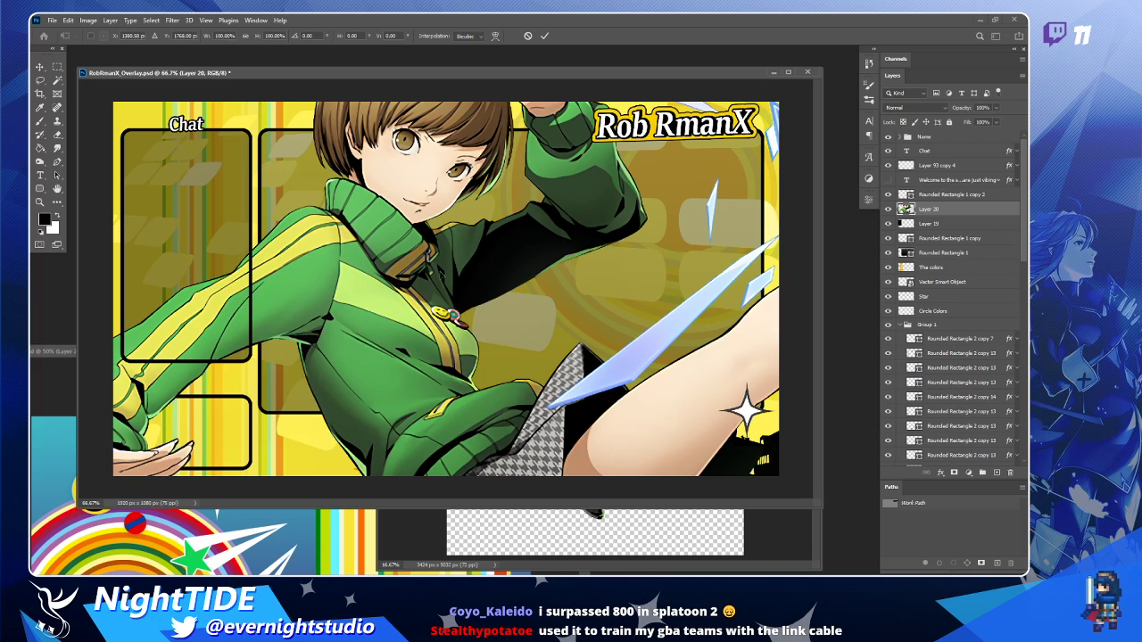
drag(440, 271, 435, 412)
scroll(504, 322, down, 2)
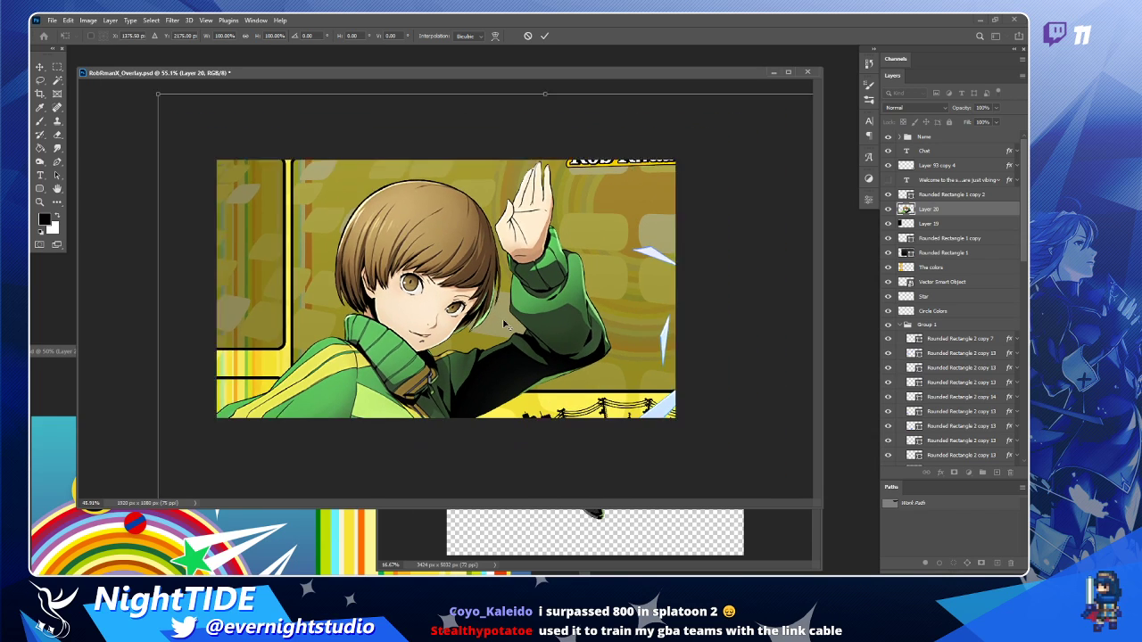
scroll(504, 325, down, 1)
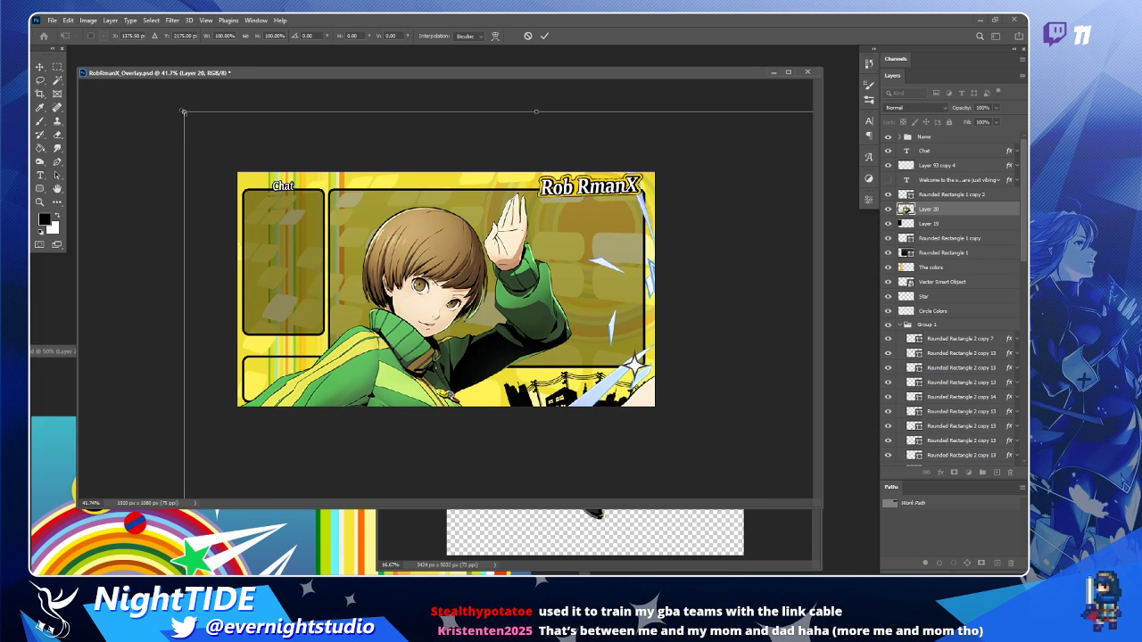
drag(183, 111, 372, 397)
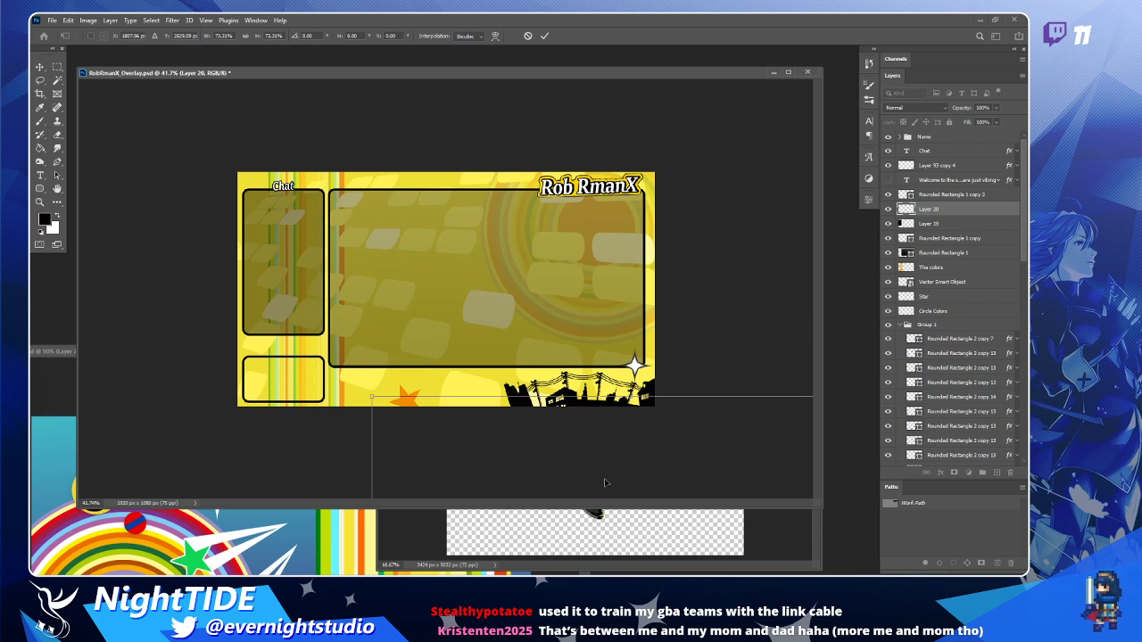
drag(605, 482, 360, 198)
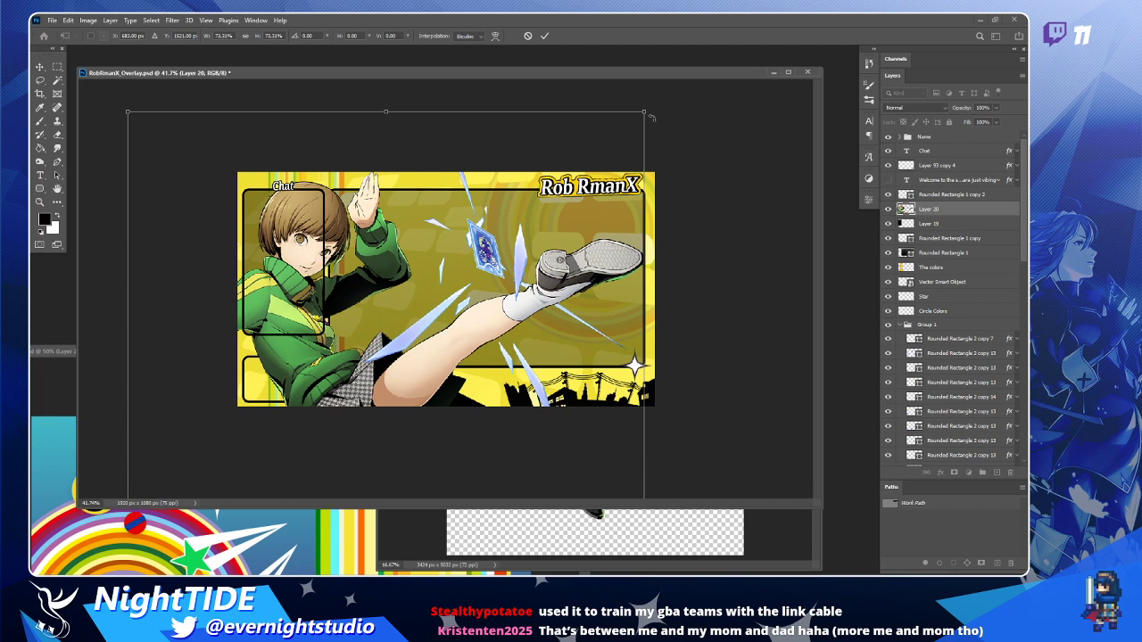
drag(646, 112, 559, 239)
drag(401, 437, 434, 313)
key(Return)
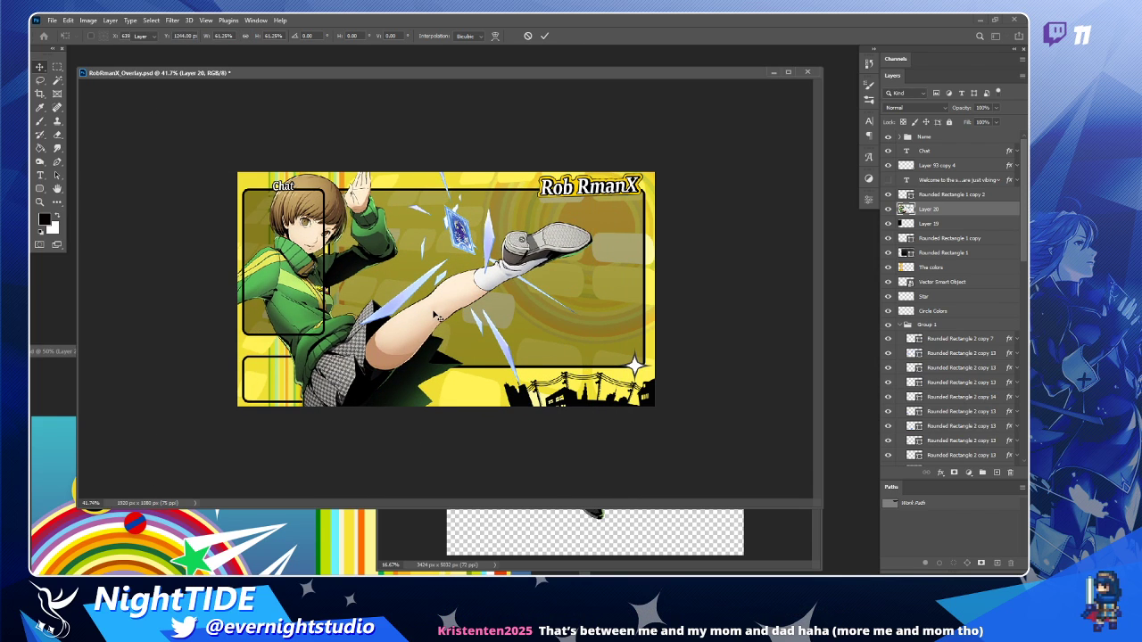
Clip the Chie layer to the black Chat fill layer and shift it to center her face within the Chat frame.
right_click(980, 215)
right_click(984, 212)
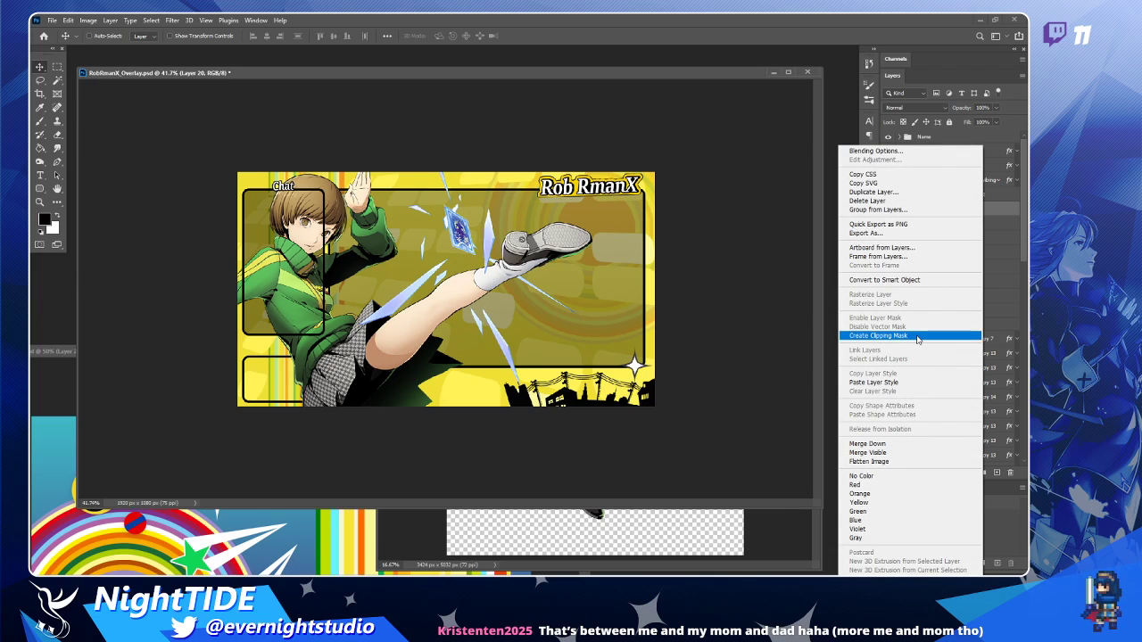
click(917, 337)
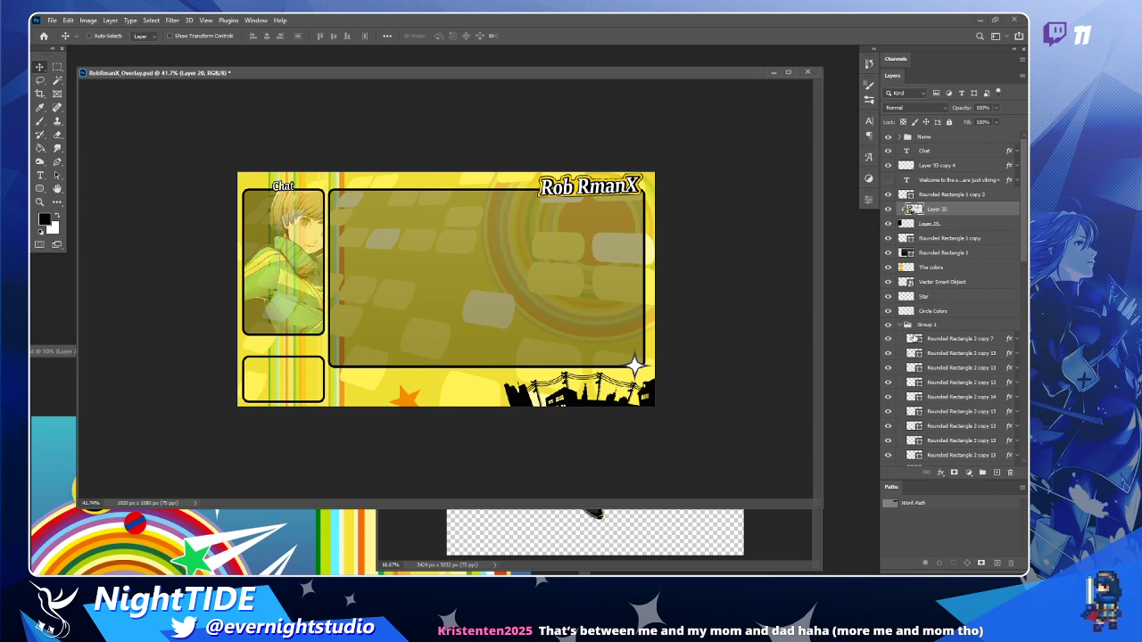
drag(574, 280, 505, 284)
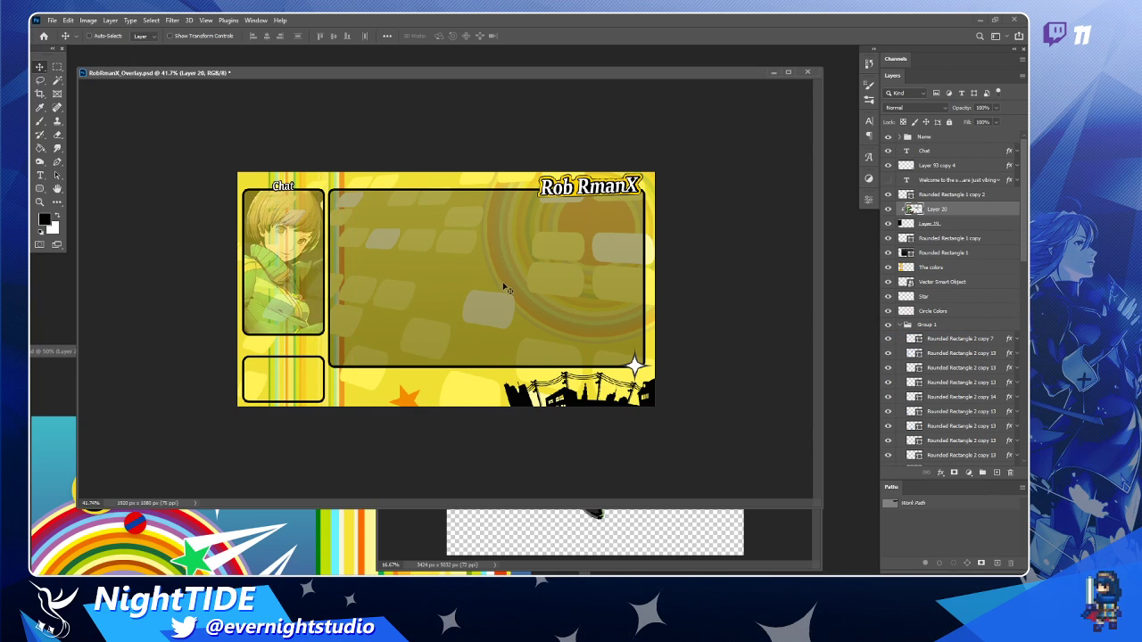
Scale the clipped Chie render down further and reposition it so her head, raised hand and torso fit inside the Chat frame.
key(z)
click(289, 283)
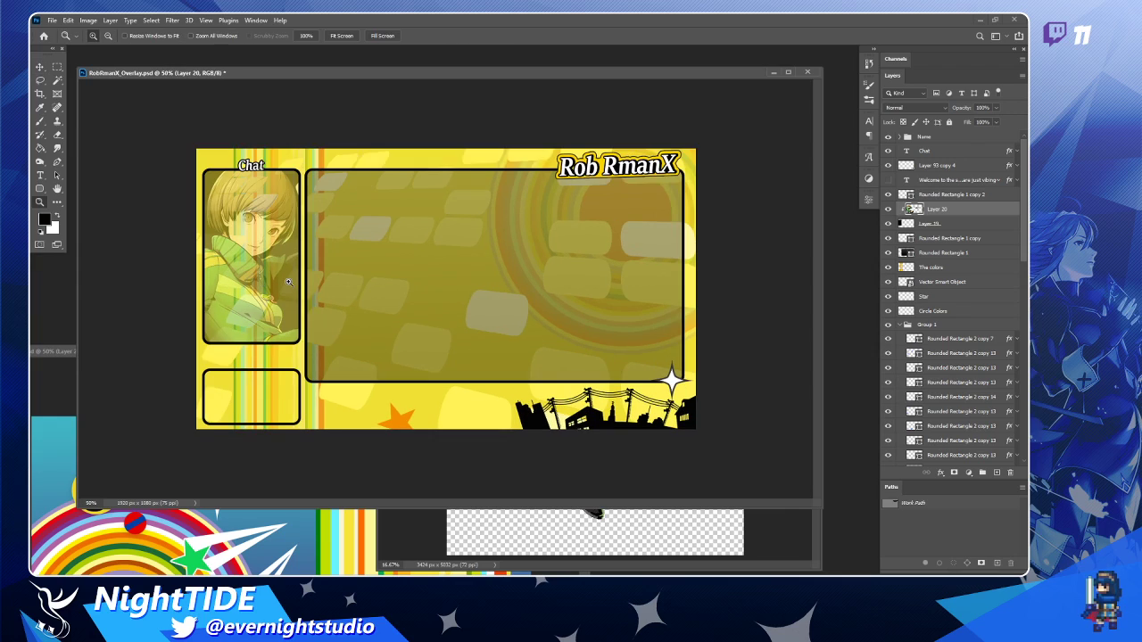
key(v)
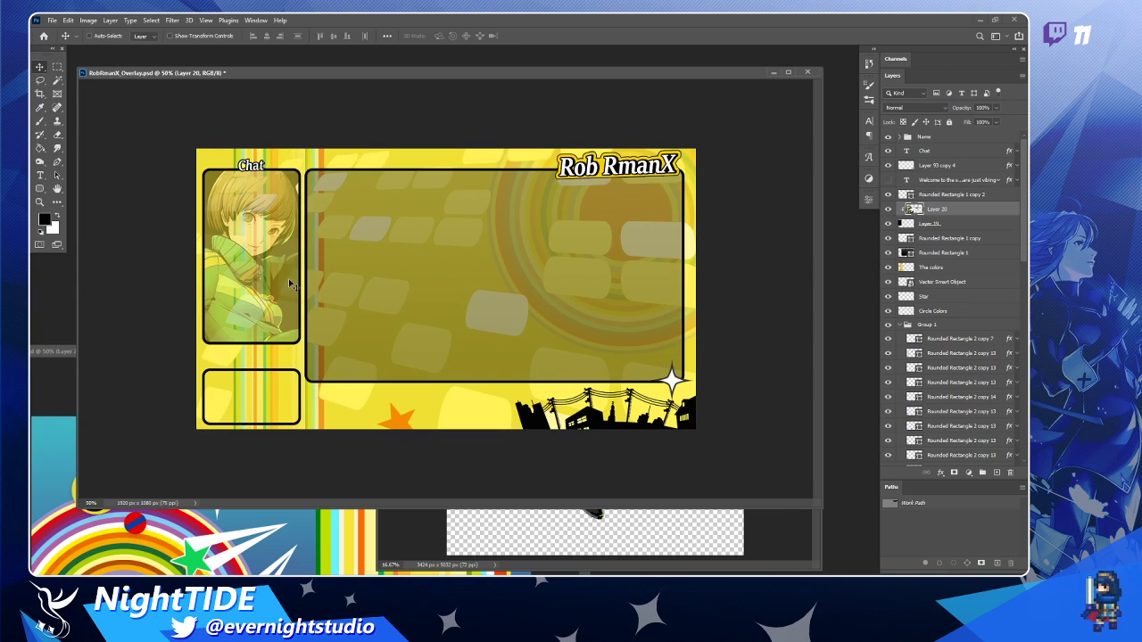
key(ctrl+t)
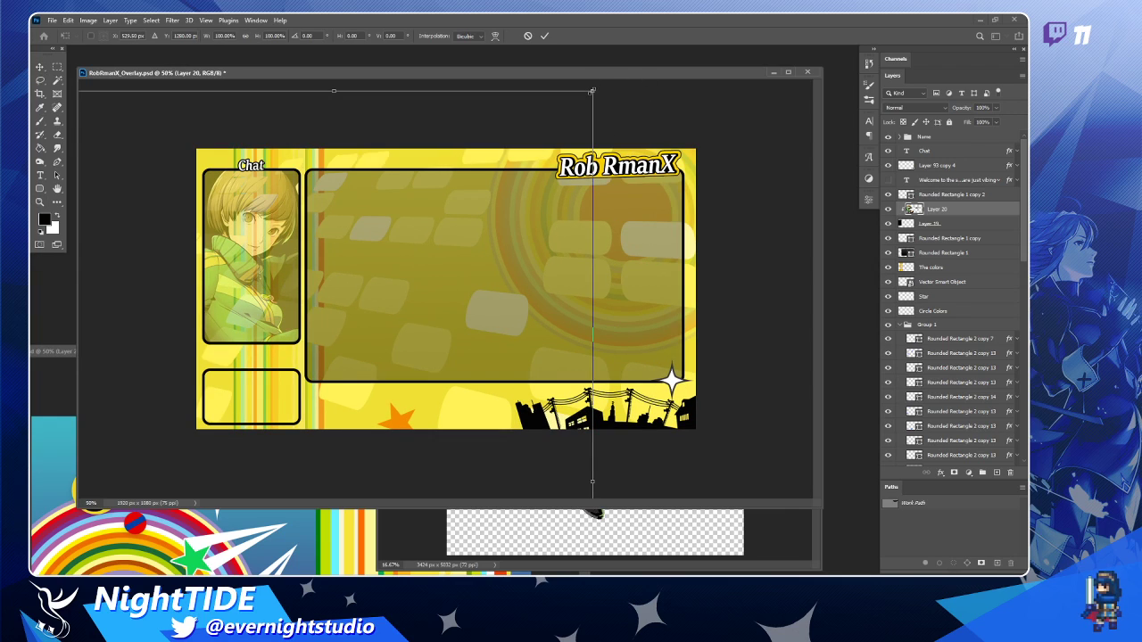
drag(593, 90, 451, 276)
drag(415, 377, 443, 243)
key(Return)
Raise the fill of the black Chat layer beneath Chie to about 97%.
key(z)
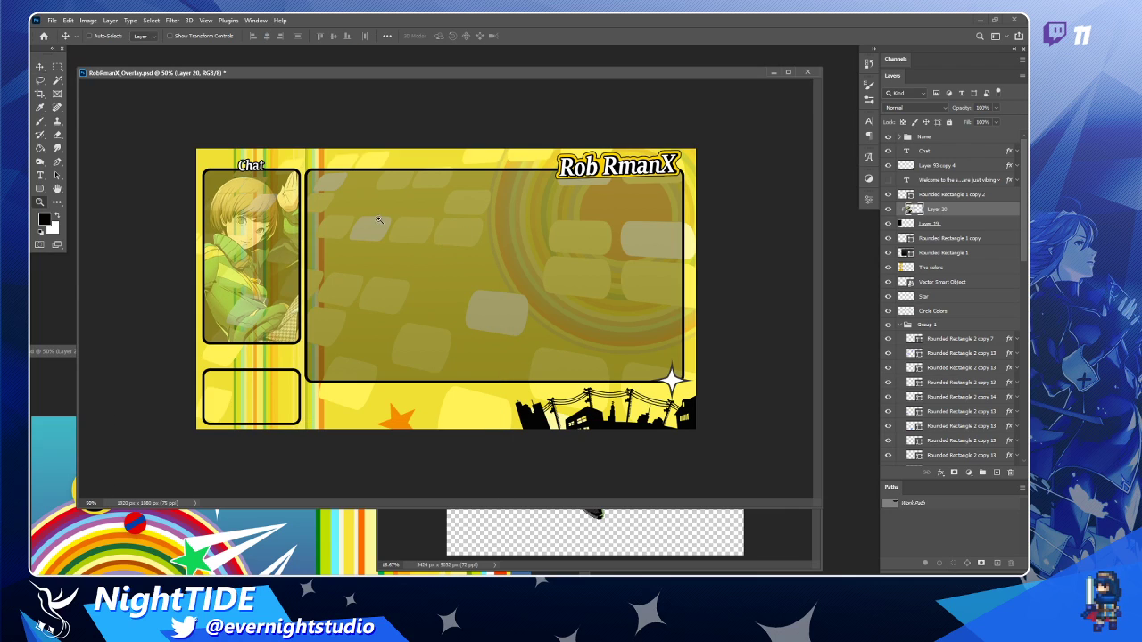
click(443, 238)
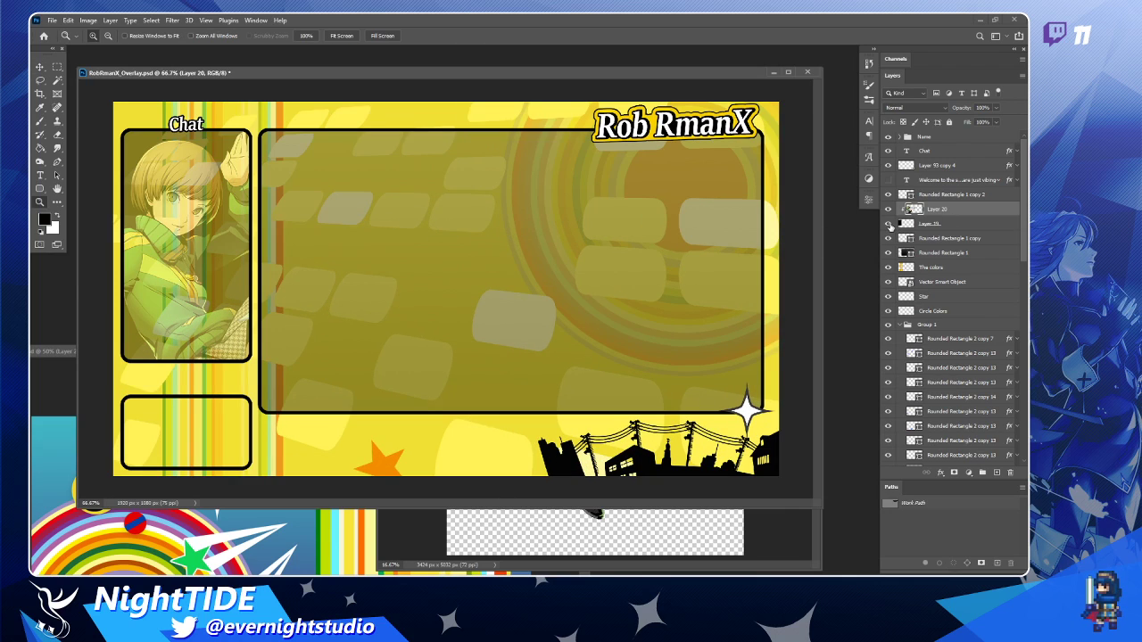
click(888, 224)
click(888, 224)
click(972, 224)
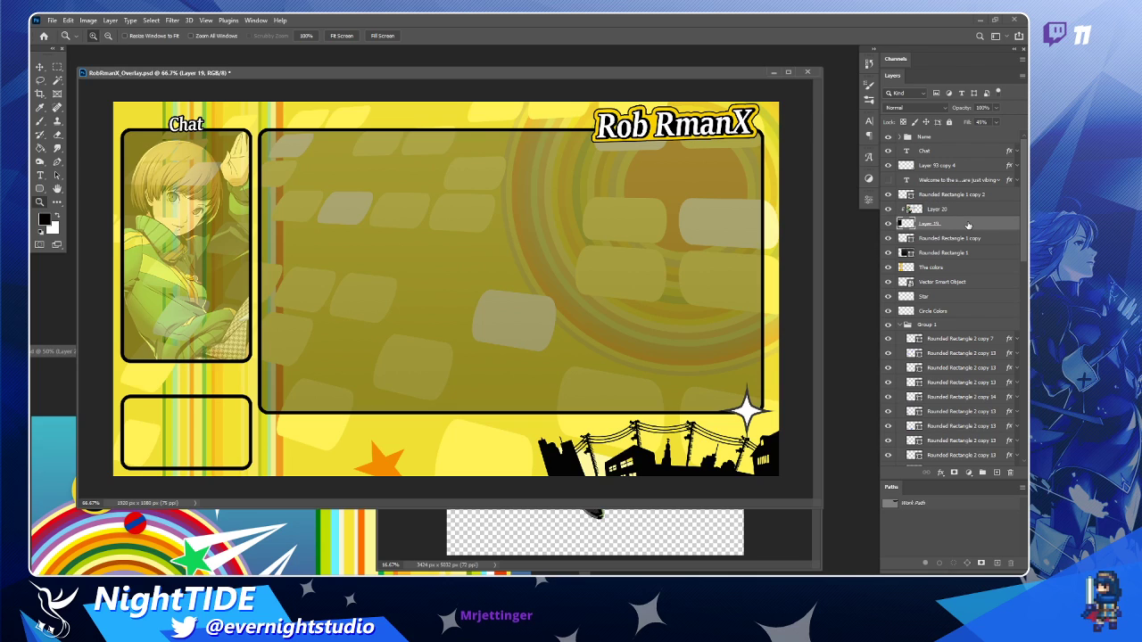
click(156, 221)
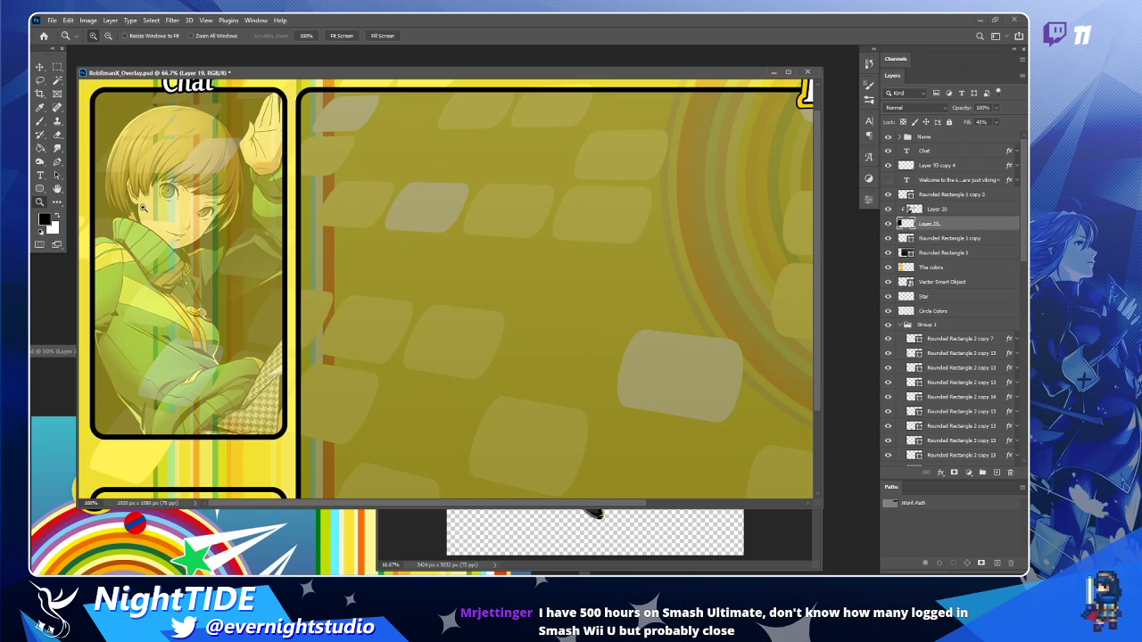
scroll(179, 223, up, 1)
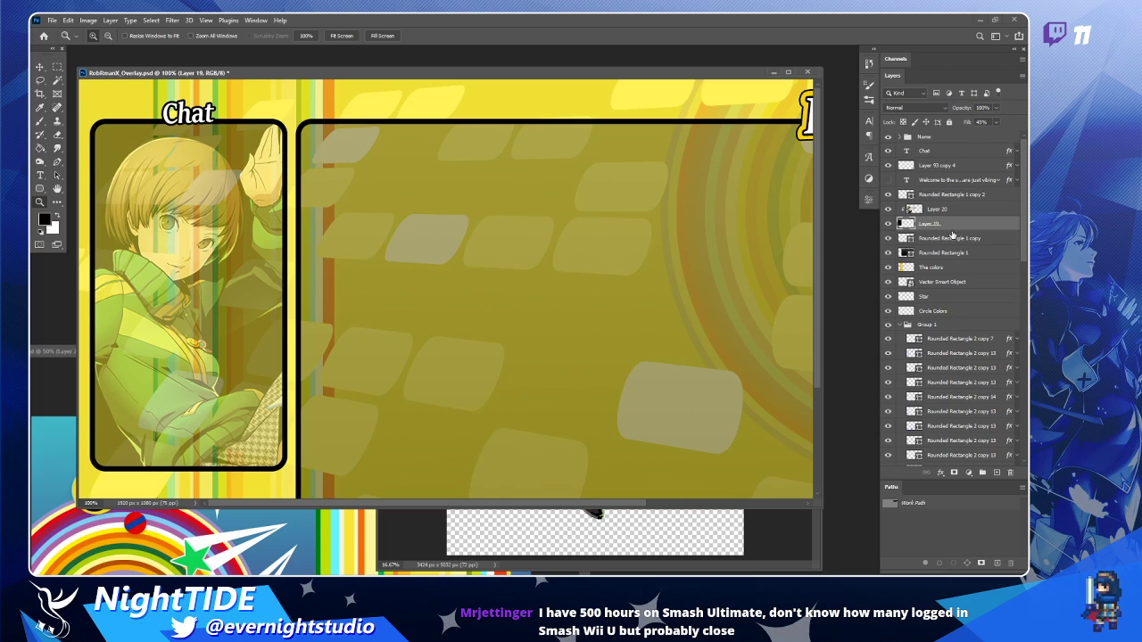
click(998, 122)
drag(995, 136, 1017, 138)
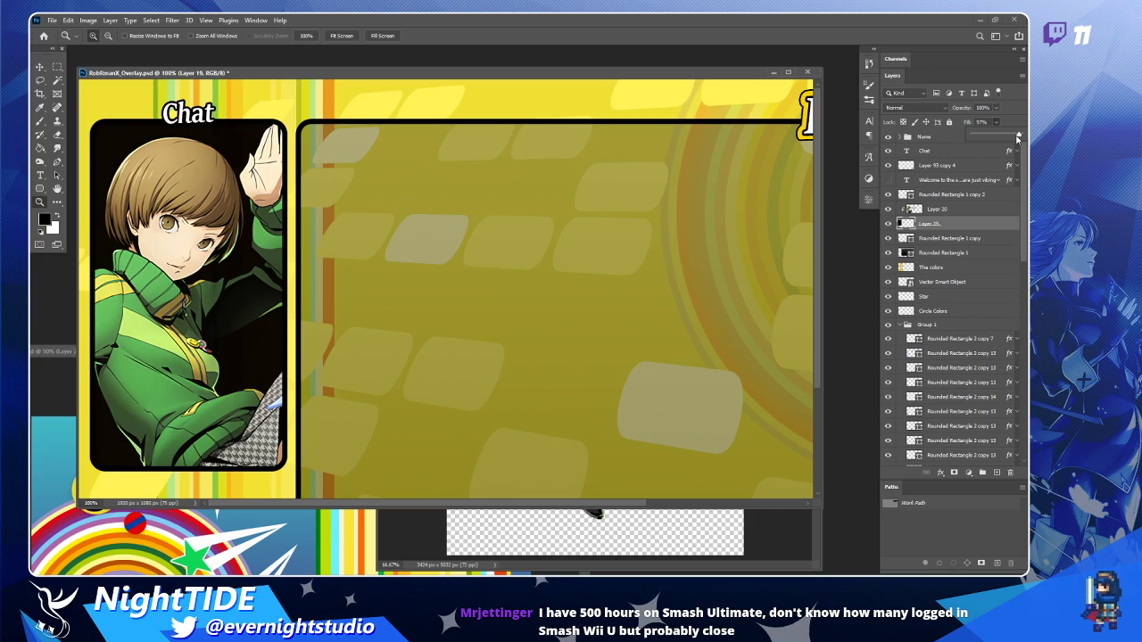
Duplicate the black Chat fill layer, try the copy above the Chie layer, and undo that reordering.
click(973, 229)
key(ctrl+j)
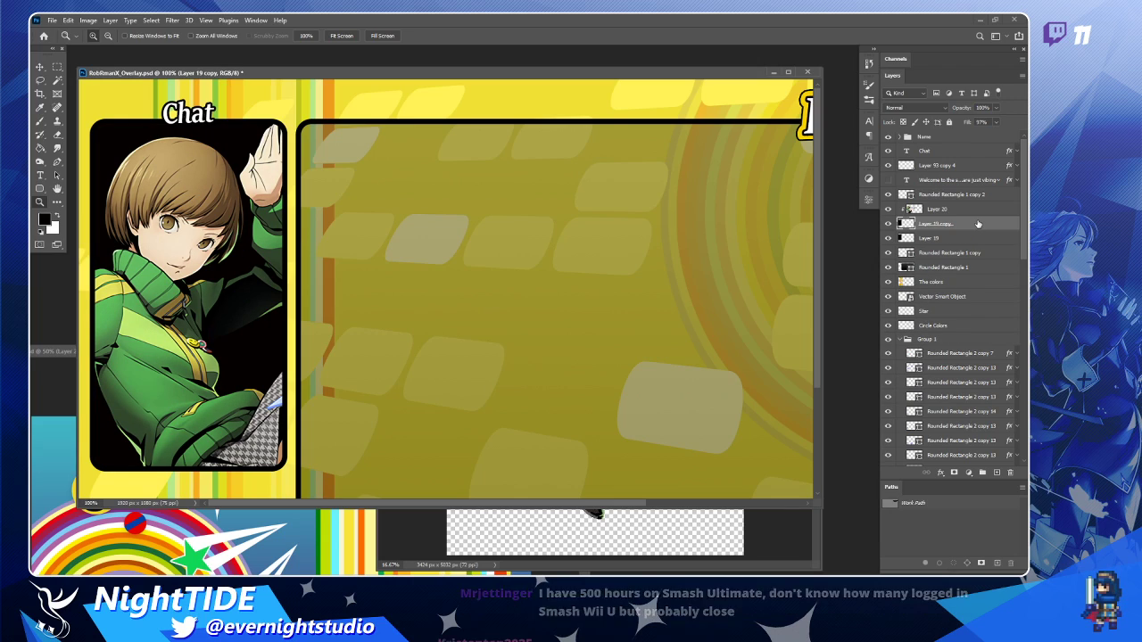
drag(978, 226, 979, 211)
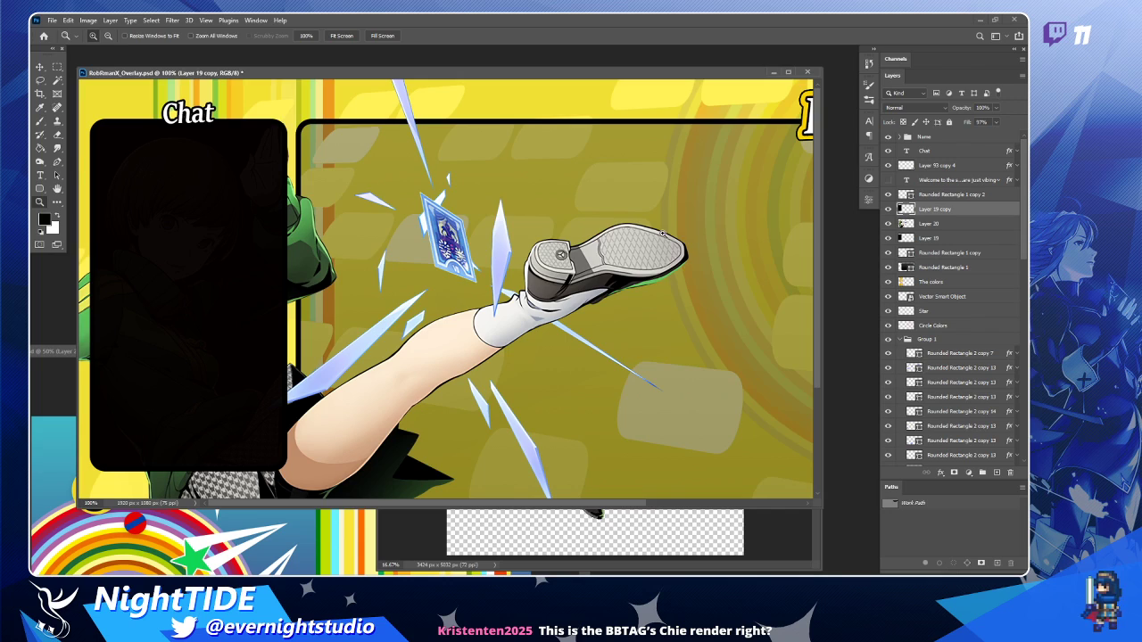
click(662, 232)
key(ctrl+z)
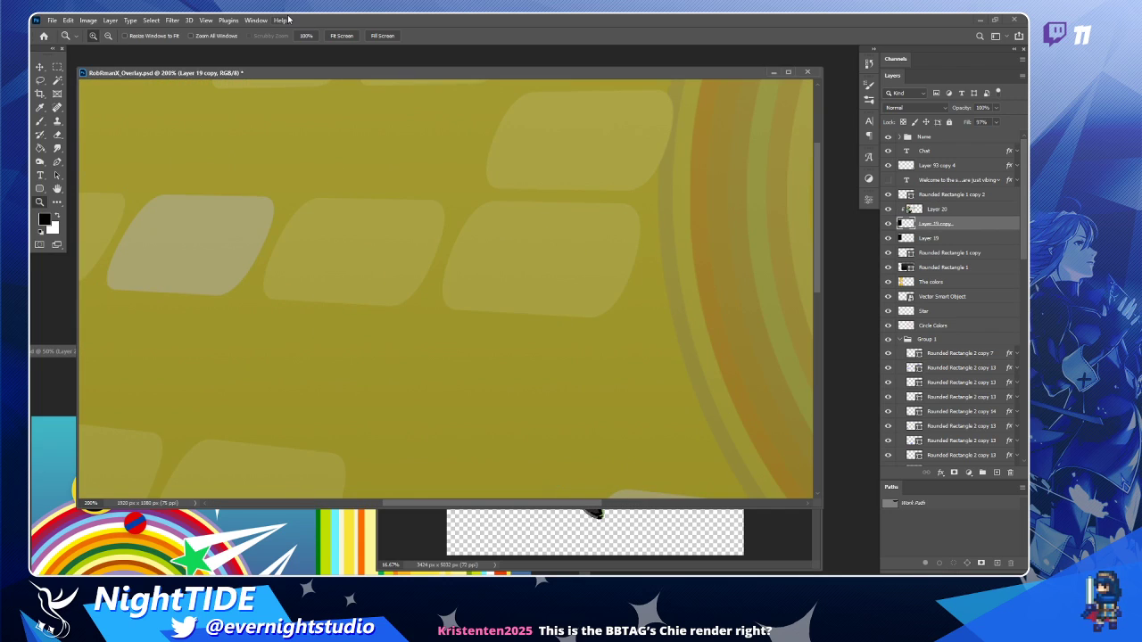
Compare the Chat panel with the duplicated black fill layer beneath Chie hidden and shown.
click(311, 37)
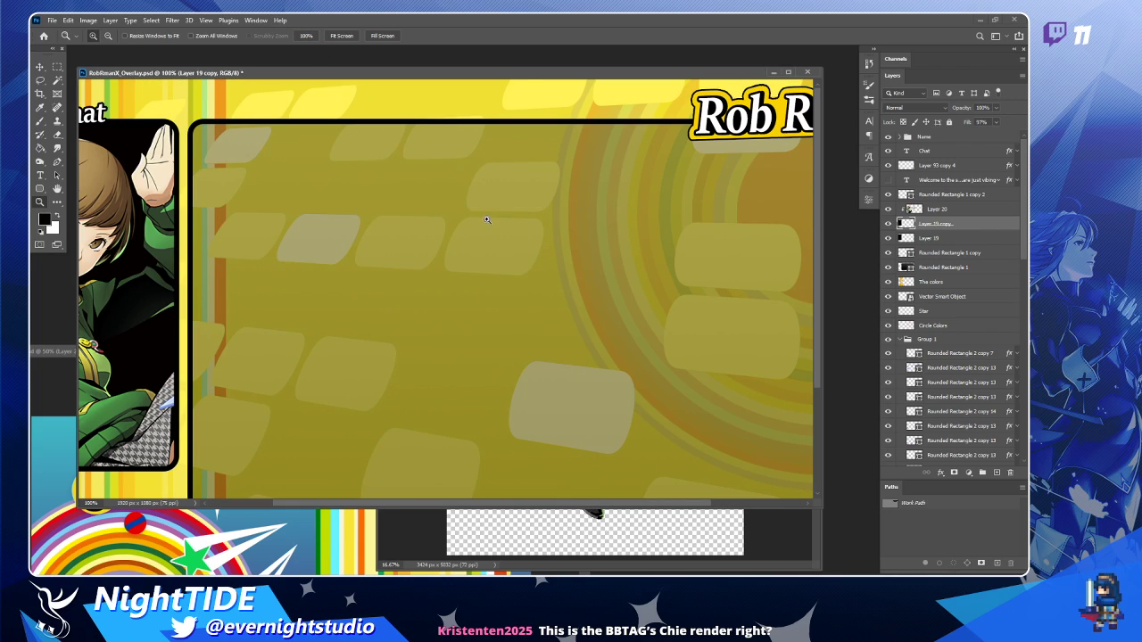
click(887, 224)
click(887, 224)
click(887, 224)
key(v)
drag(242, 258, 477, 257)
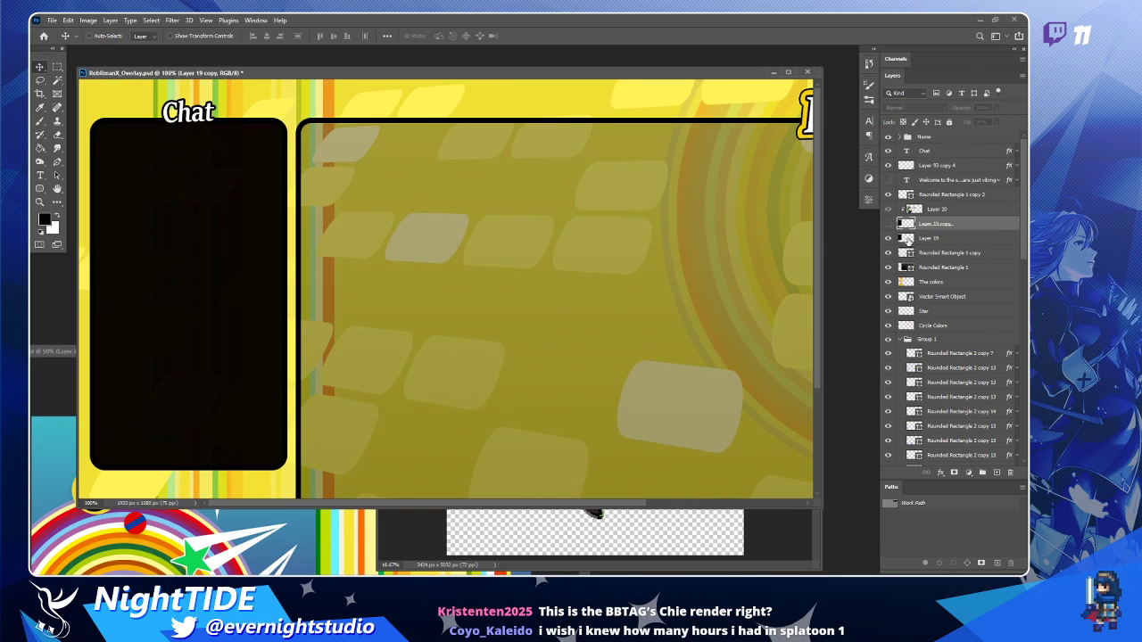
click(888, 224)
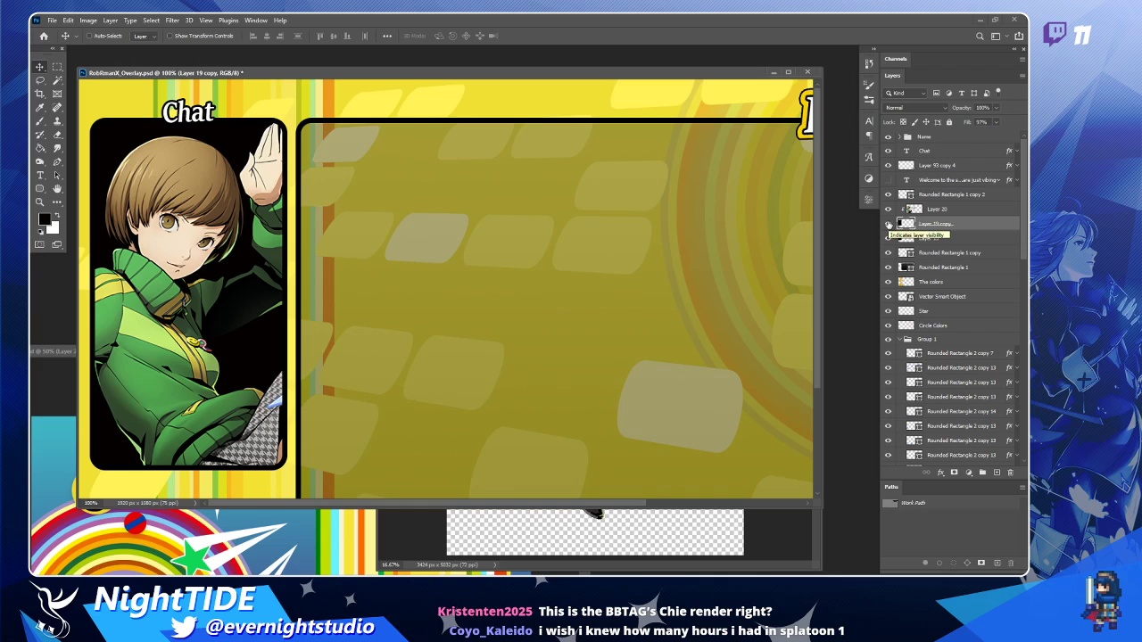
Move the original black Chat fill, Layer 19, directly above the clipped Chie layer and hide it.
drag(958, 227, 947, 199)
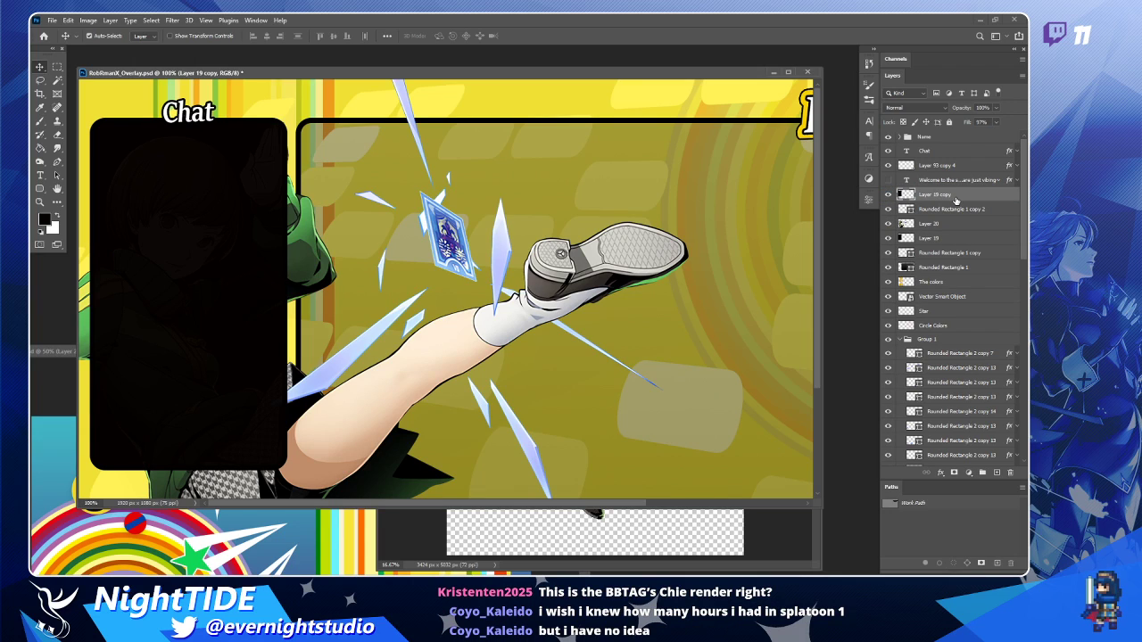
key(ctrl+z)
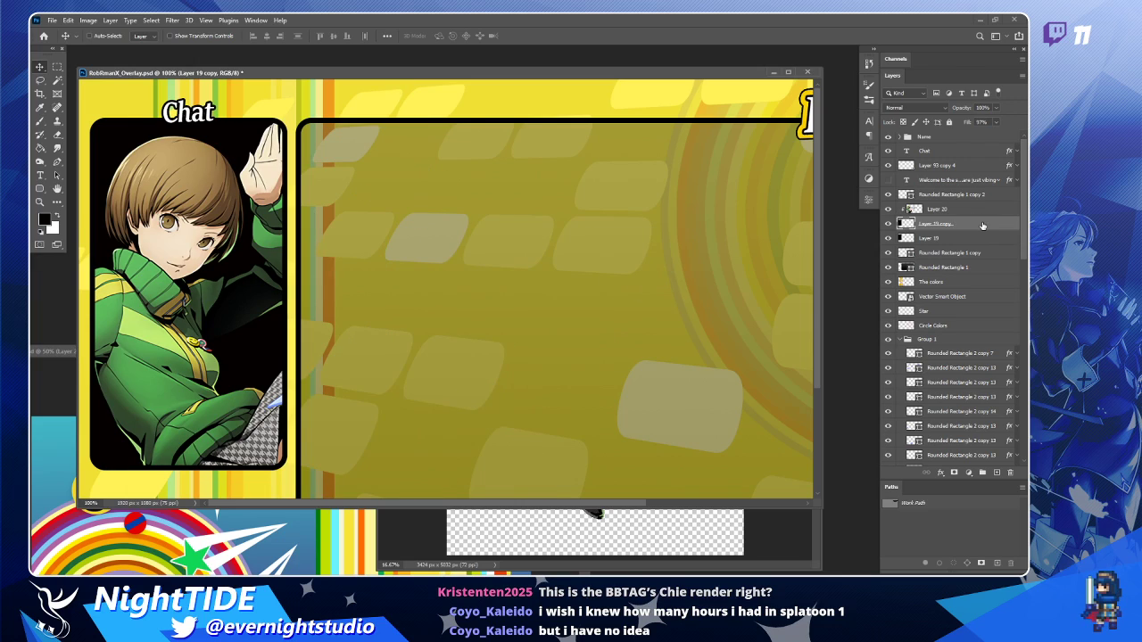
mouse_move(966, 230)
mouse_down()
mouse_move(979, 236)
mouse_move(978, 188)
mouse_move(955, 215)
mouse_up()
click(889, 209)
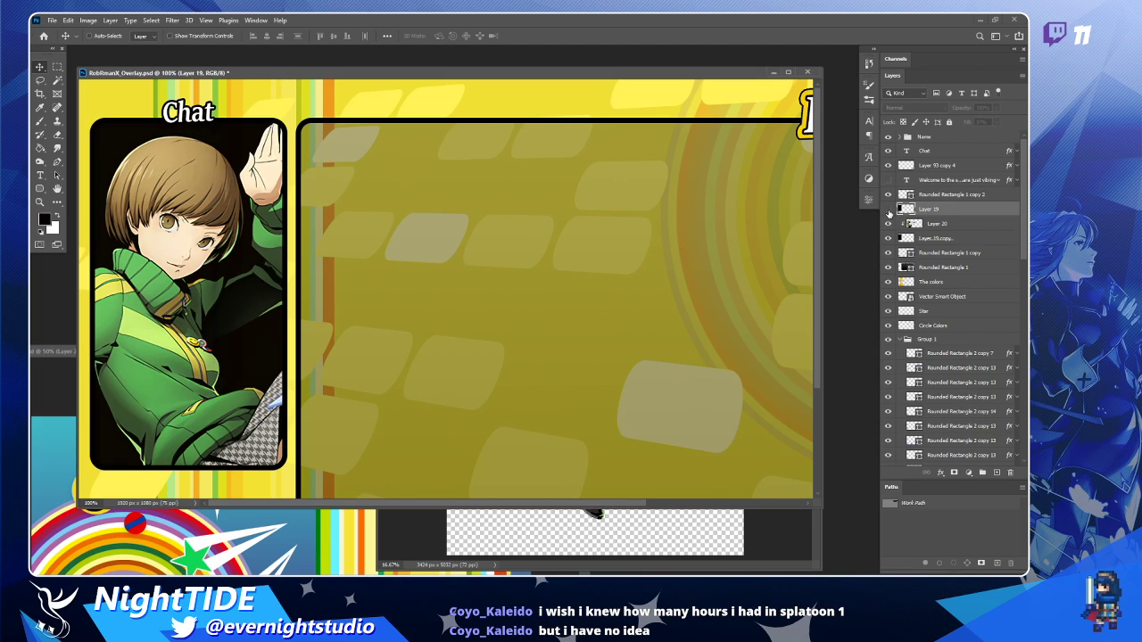
click(888, 238)
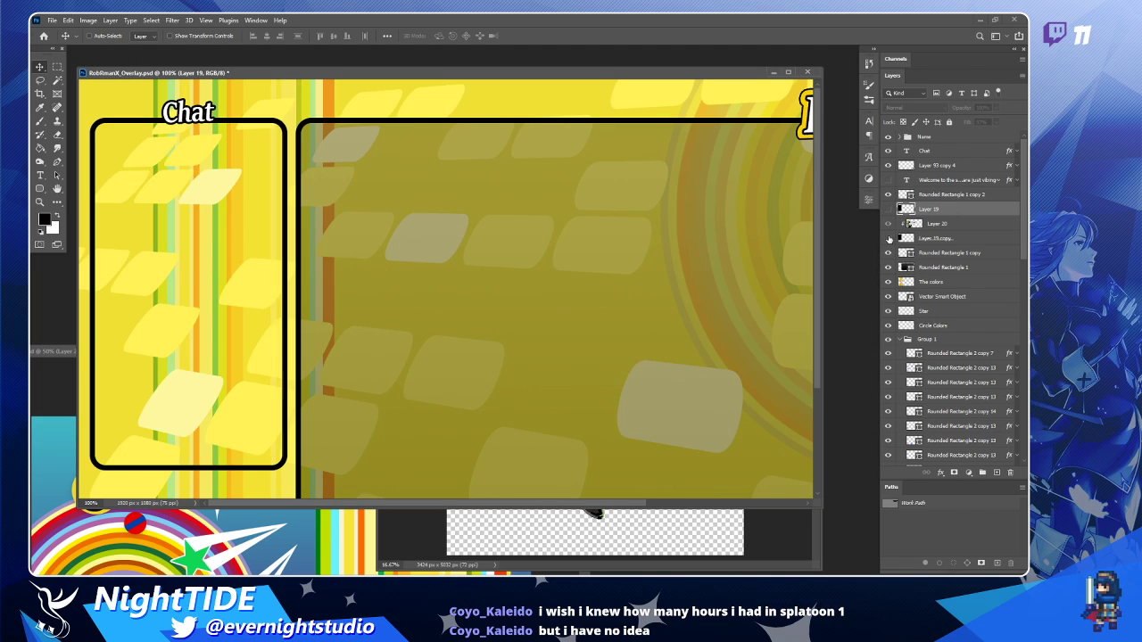
click(889, 235)
click(888, 224)
click(889, 224)
Try shifting the clipped Chie render upward inside the Chat frame and undo the move.
click(955, 224)
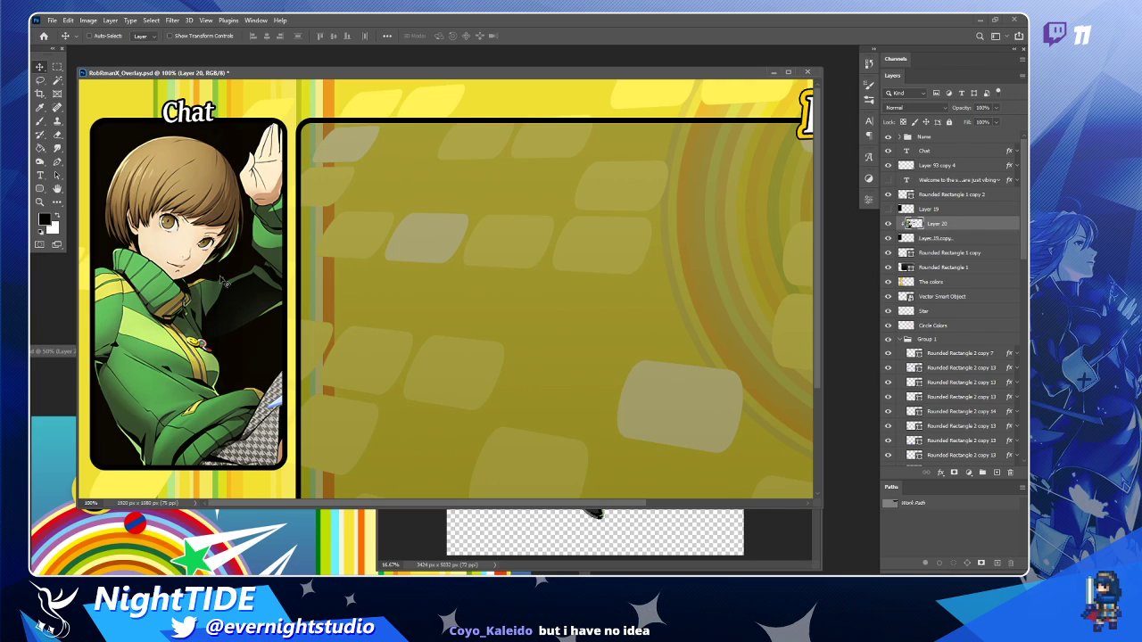
drag(221, 371, 201, 274)
key(ctrl+z)
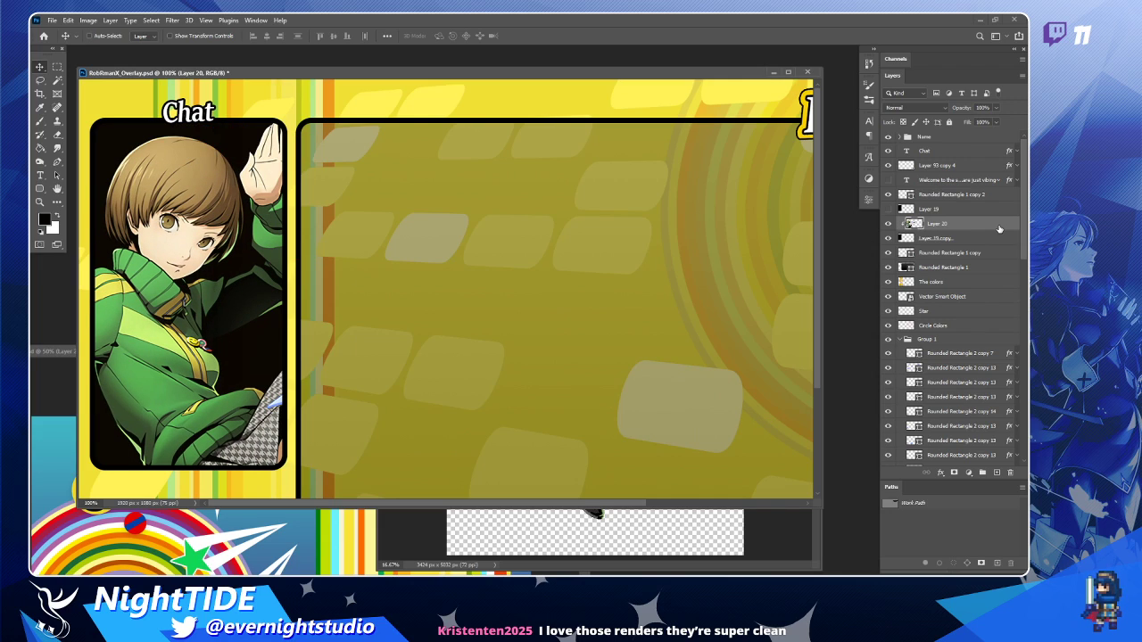
Show the black Layer 19 above Chie and lower its fill to 0%.
click(888, 208)
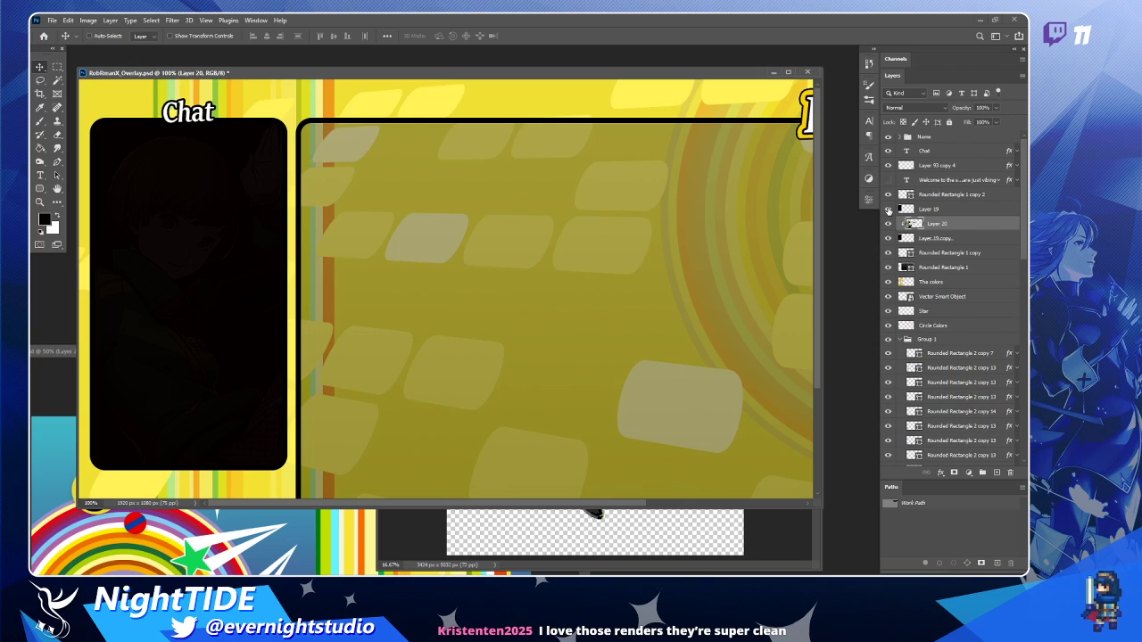
click(980, 211)
drag(998, 124, 940, 139)
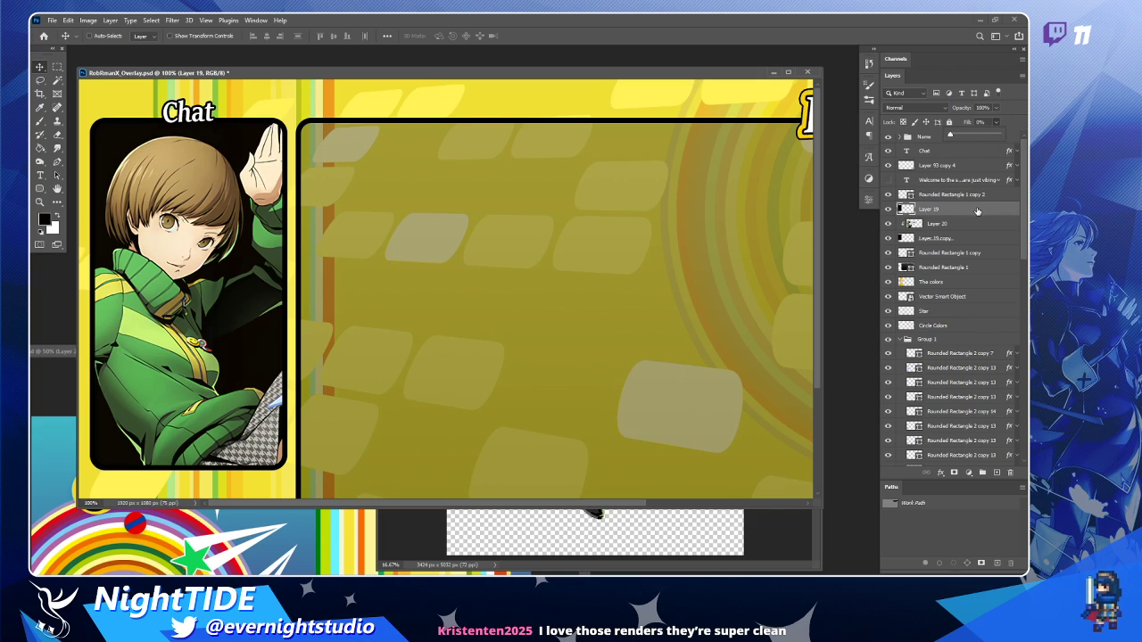
Add a Pattern Overlay to Layer 19 using the black horizontal-line pattern from the techie set.
double_click(977, 210)
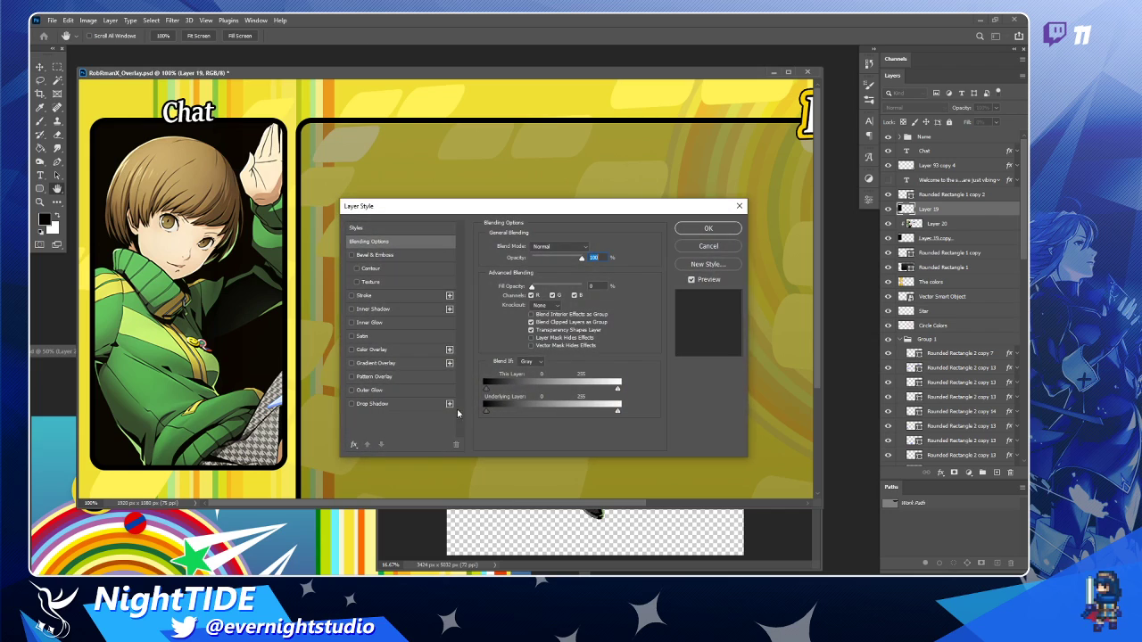
click(353, 378)
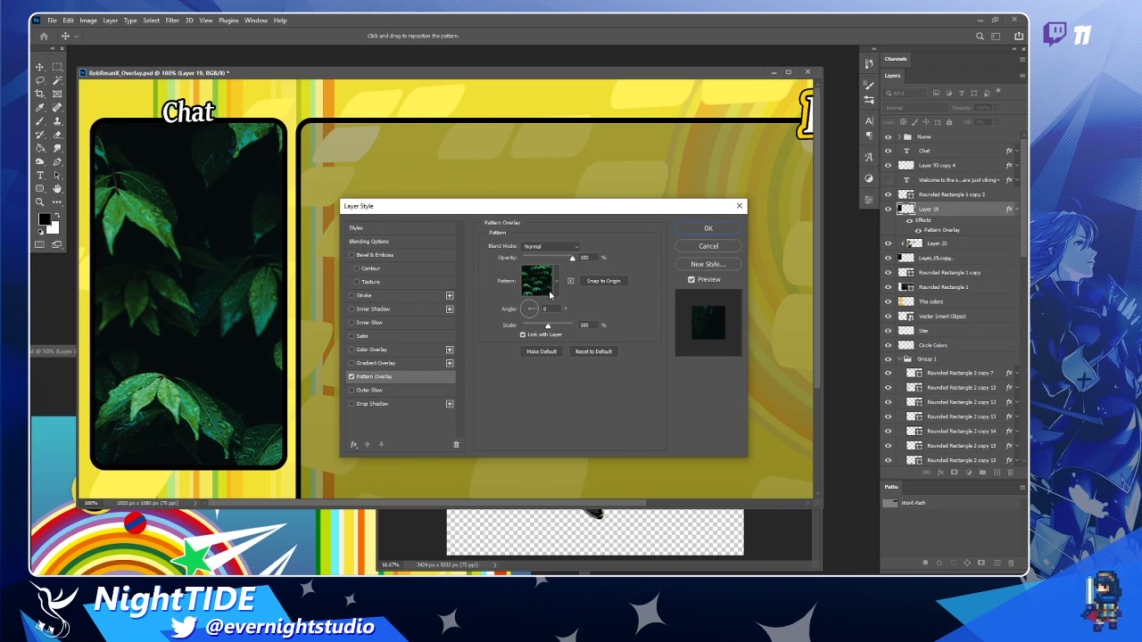
click(554, 287)
click(459, 357)
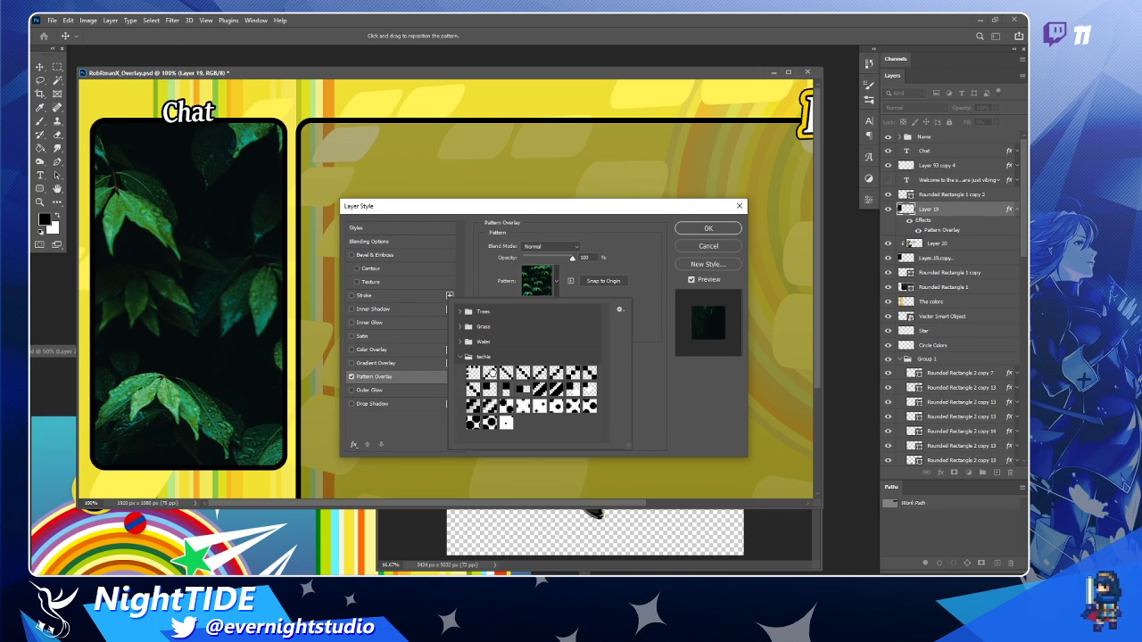
click(489, 373)
click(506, 373)
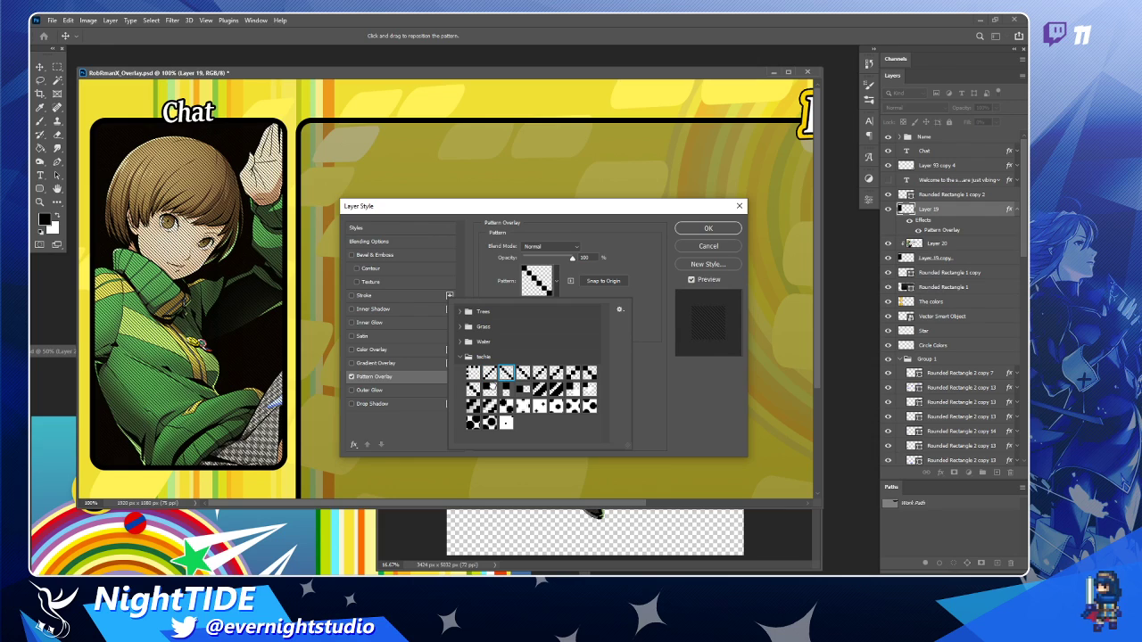
click(491, 390)
click(506, 390)
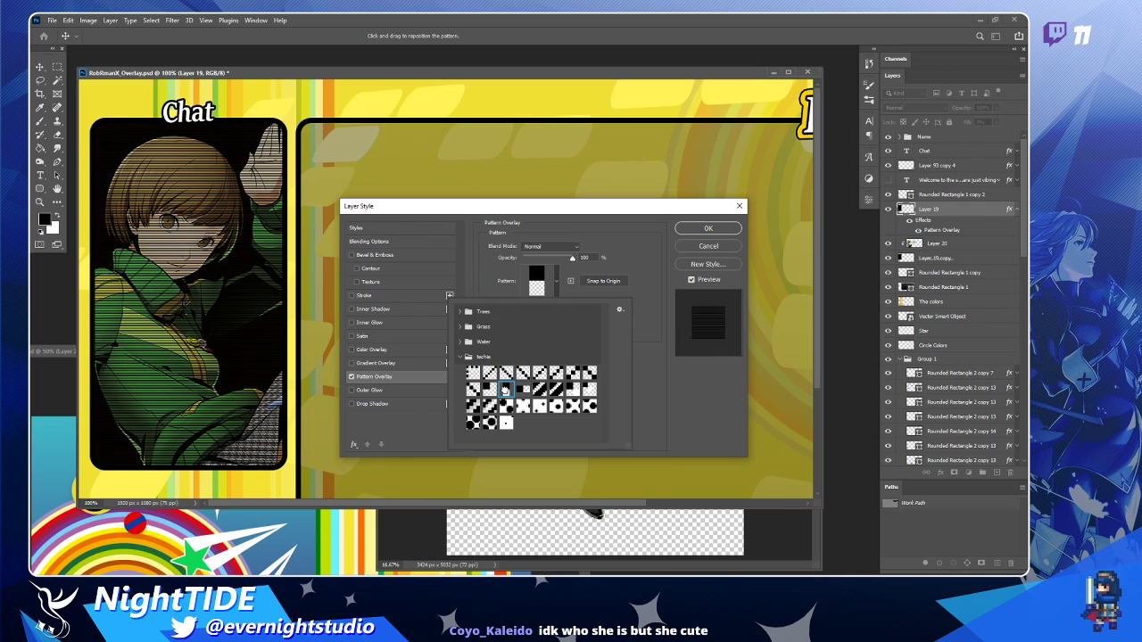
click(649, 382)
key(alt)
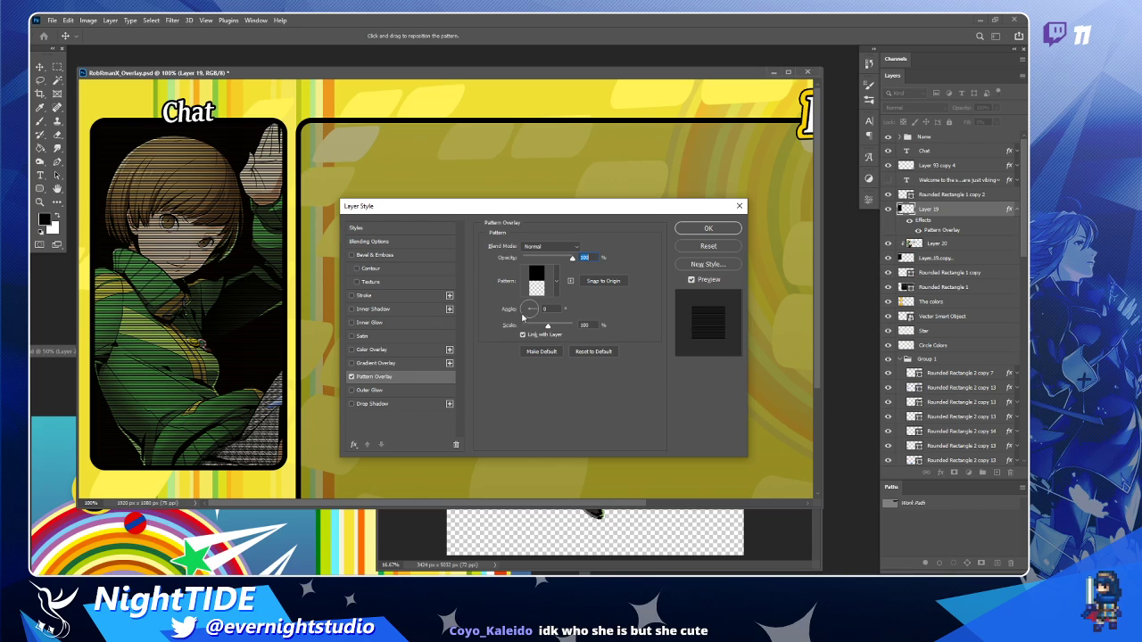
click(708, 228)
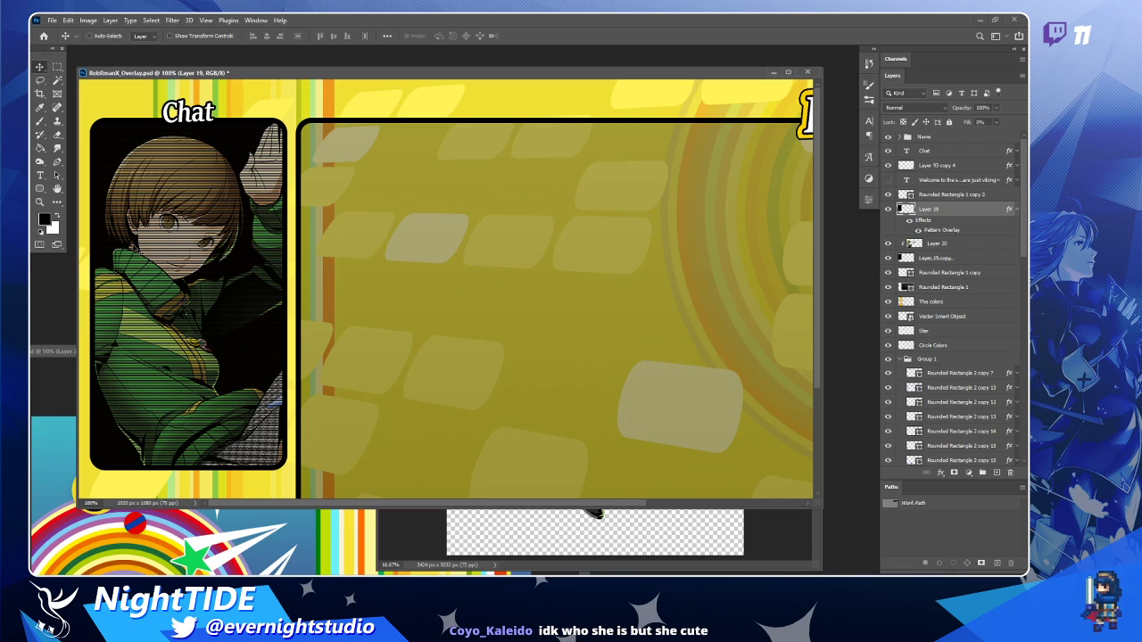
Set the scale of Layer 19's line Pattern Overlay to 200%.
key(x)
ctrl+click(130, 244)
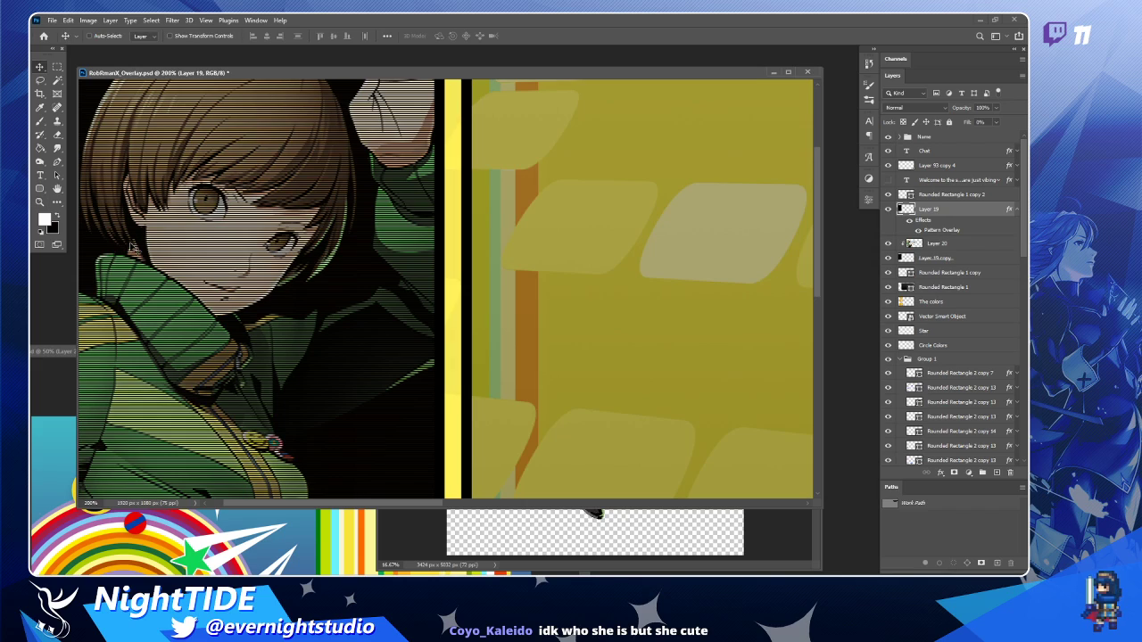
double_click(966, 211)
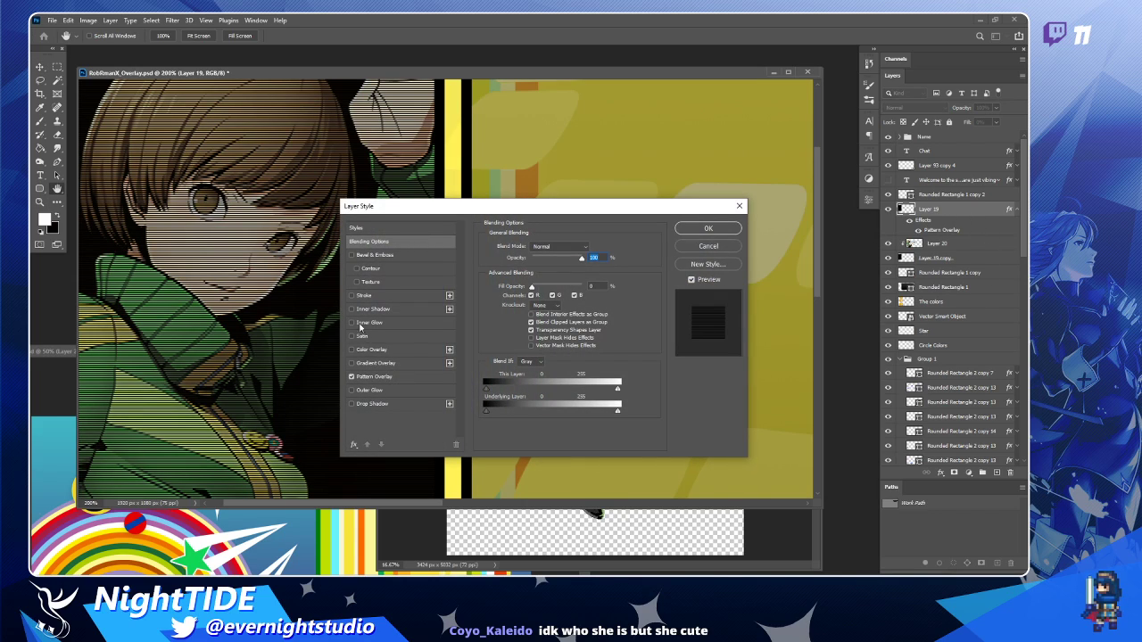
click(379, 377)
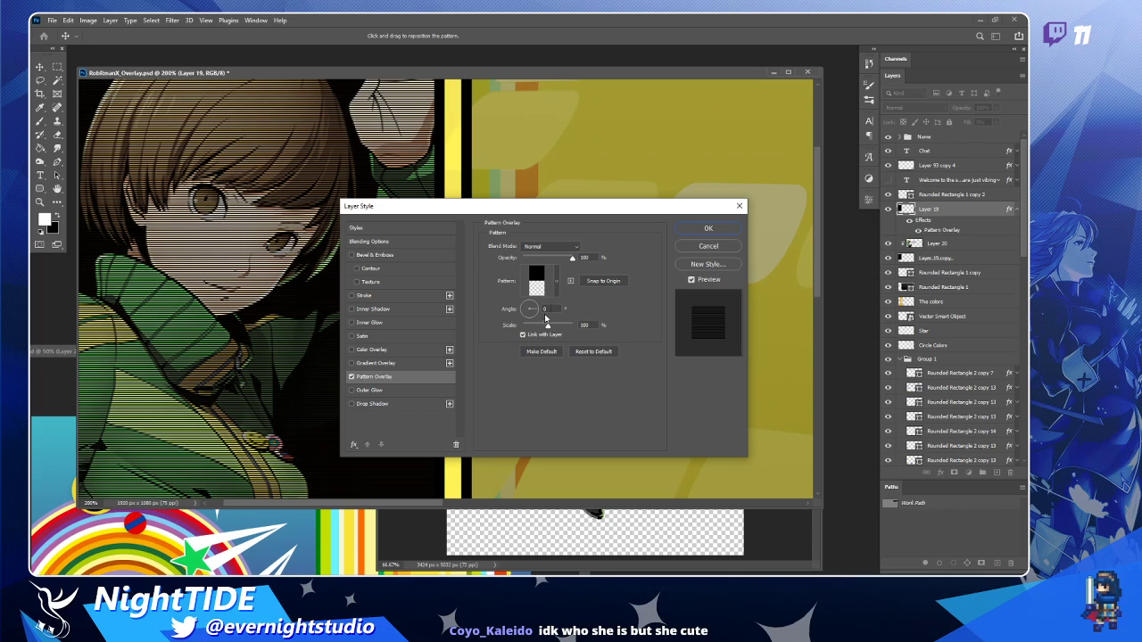
double_click(588, 326)
text(200)
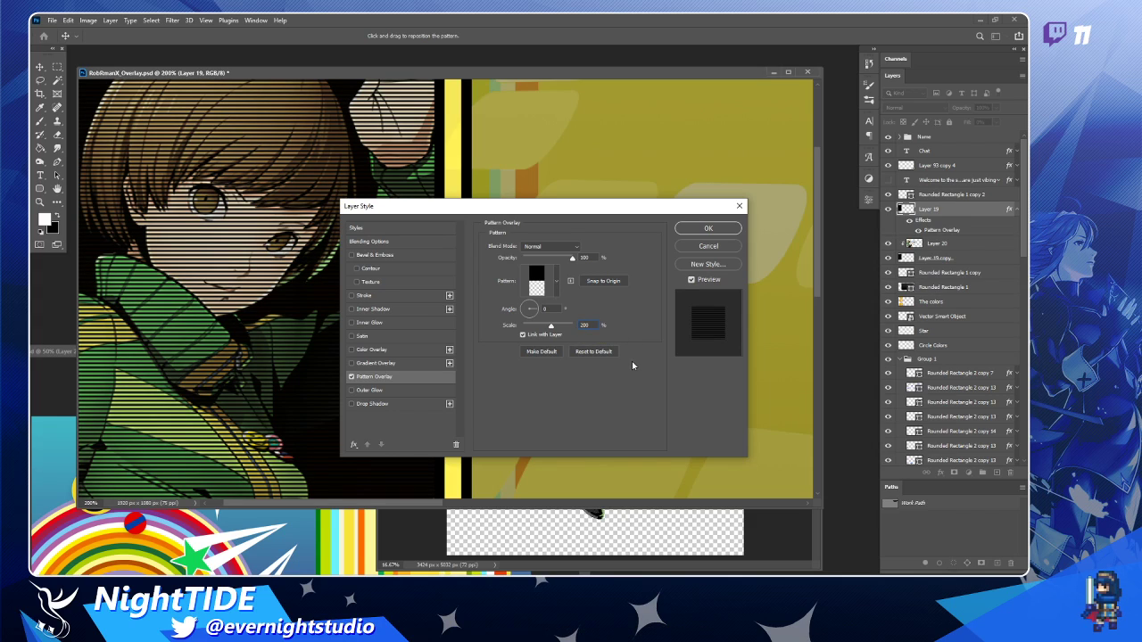
key(ctrl+a)
click(707, 229)
alt+click(263, 244)
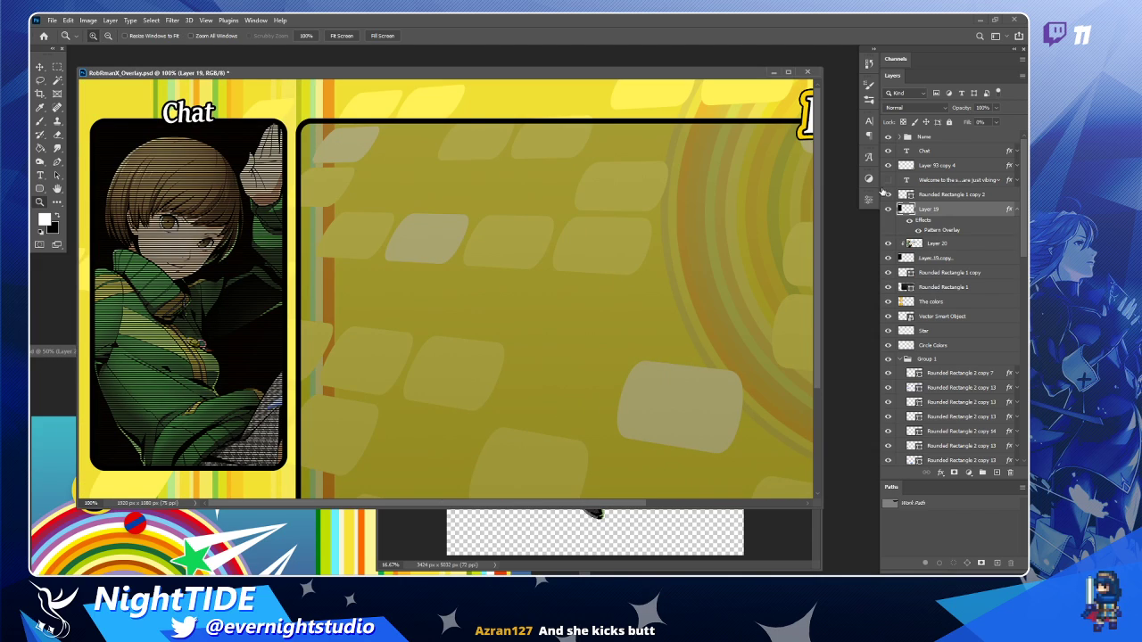
Desaturate the clipped Chie layer with Hue/Saturation, setting its saturation to about -30.
click(888, 244)
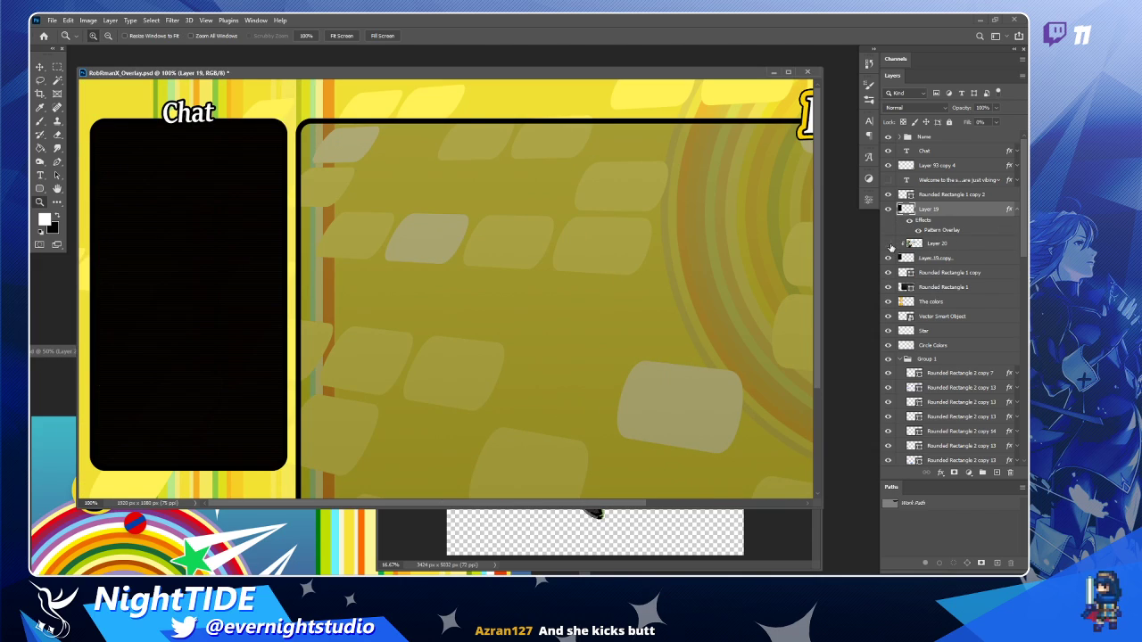
click(889, 243)
click(976, 246)
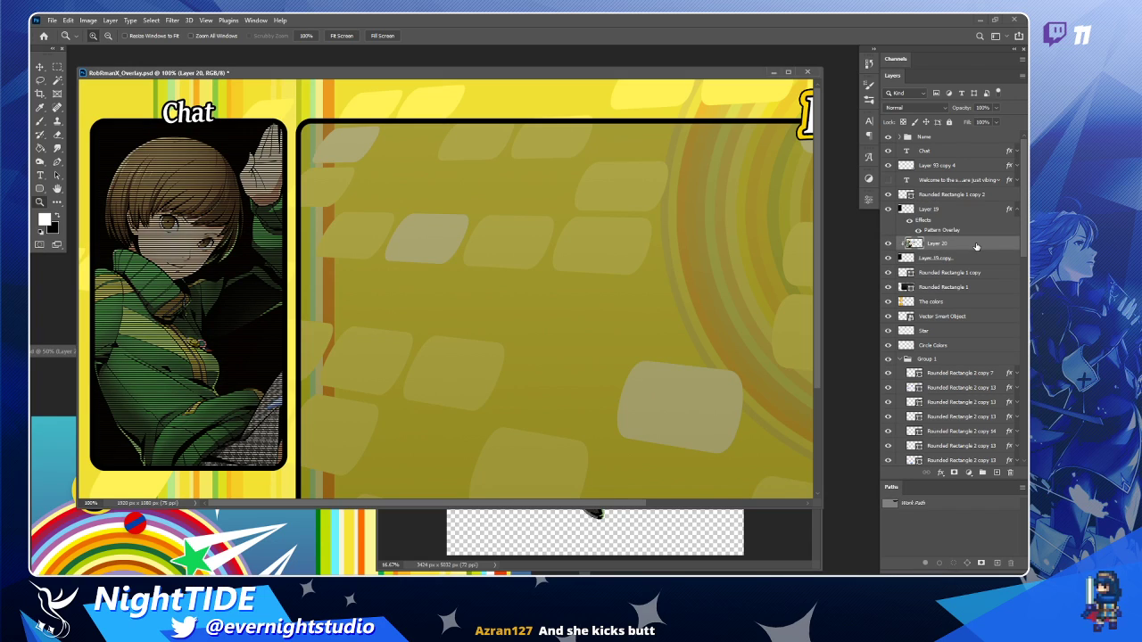
key(ctrl+u)
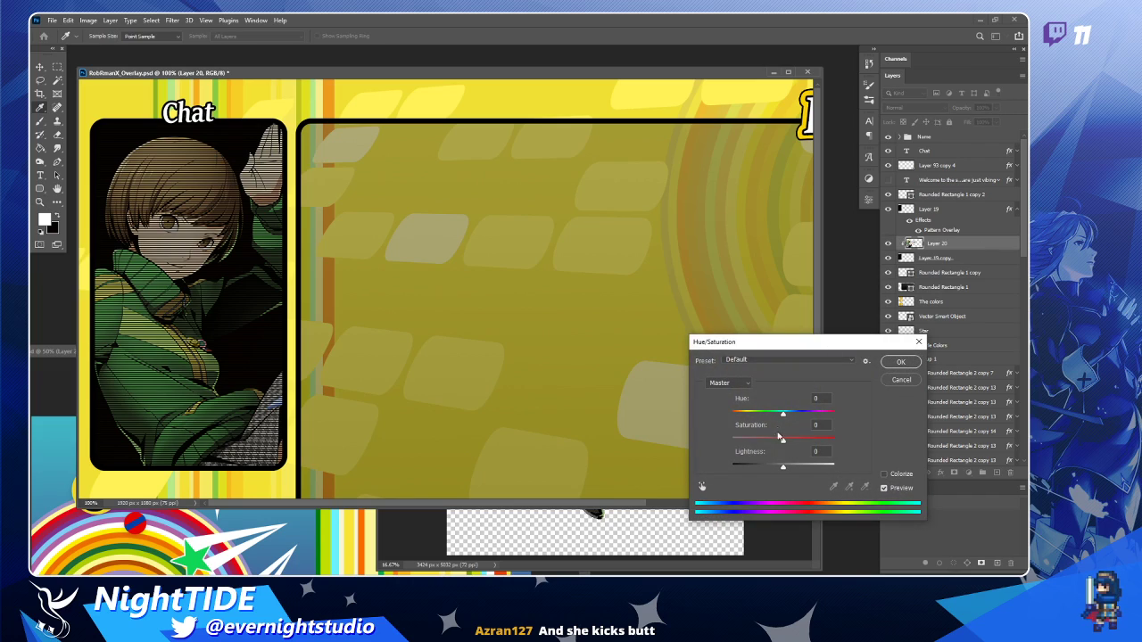
drag(783, 441, 771, 450)
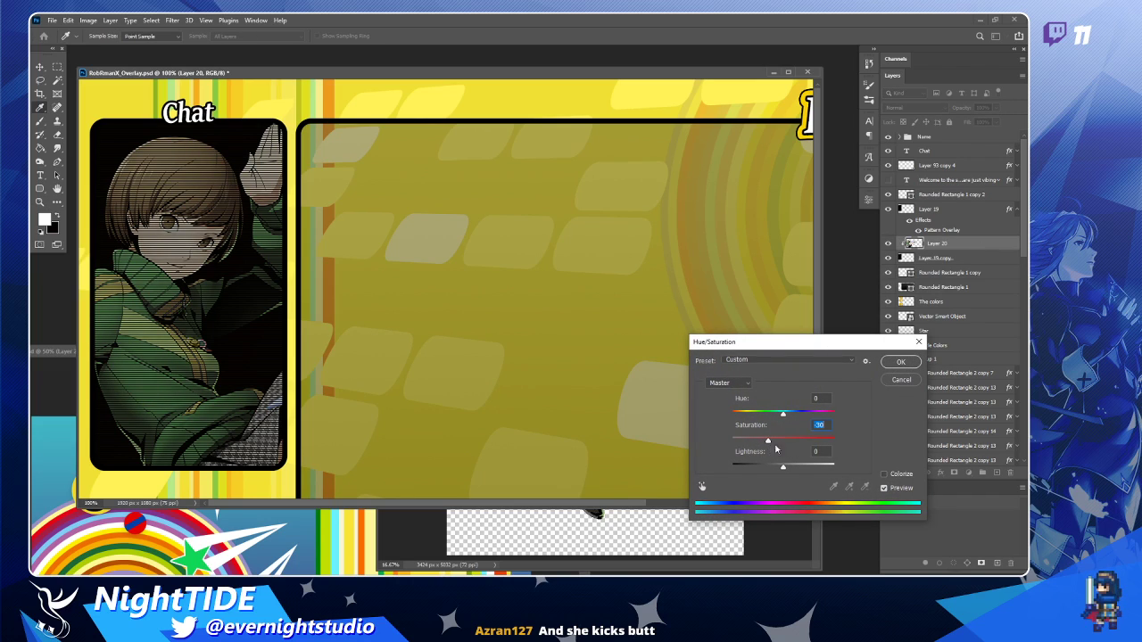
click(884, 490)
click(901, 362)
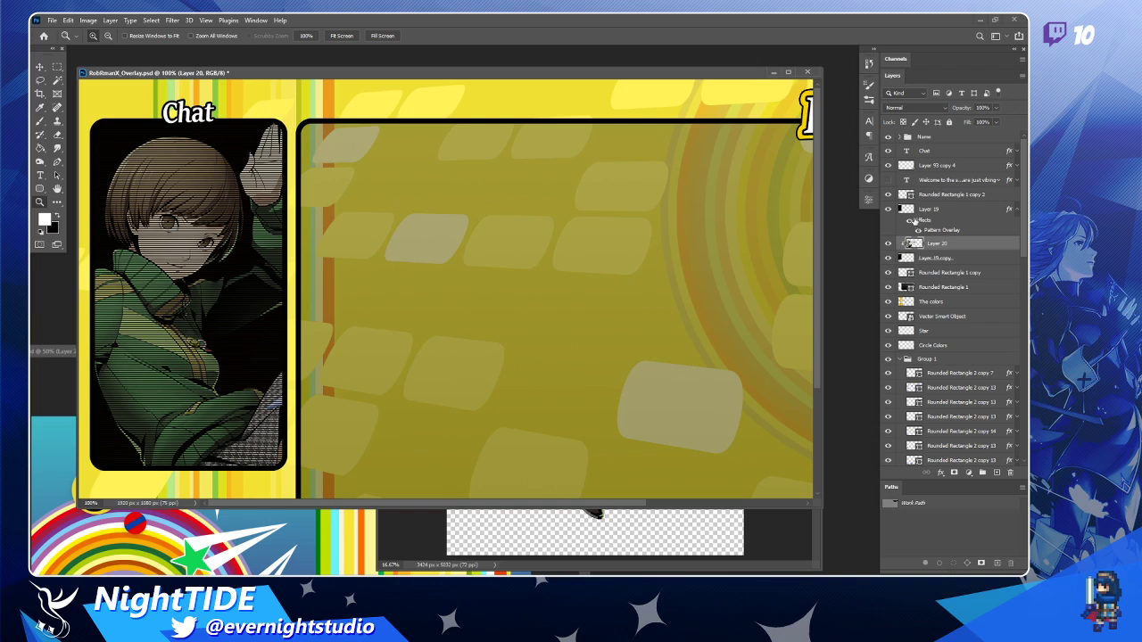
Lower the opacity of the line-pattern Layer 19 to about 59% and of the Chie layer to about 47%.
click(976, 210)
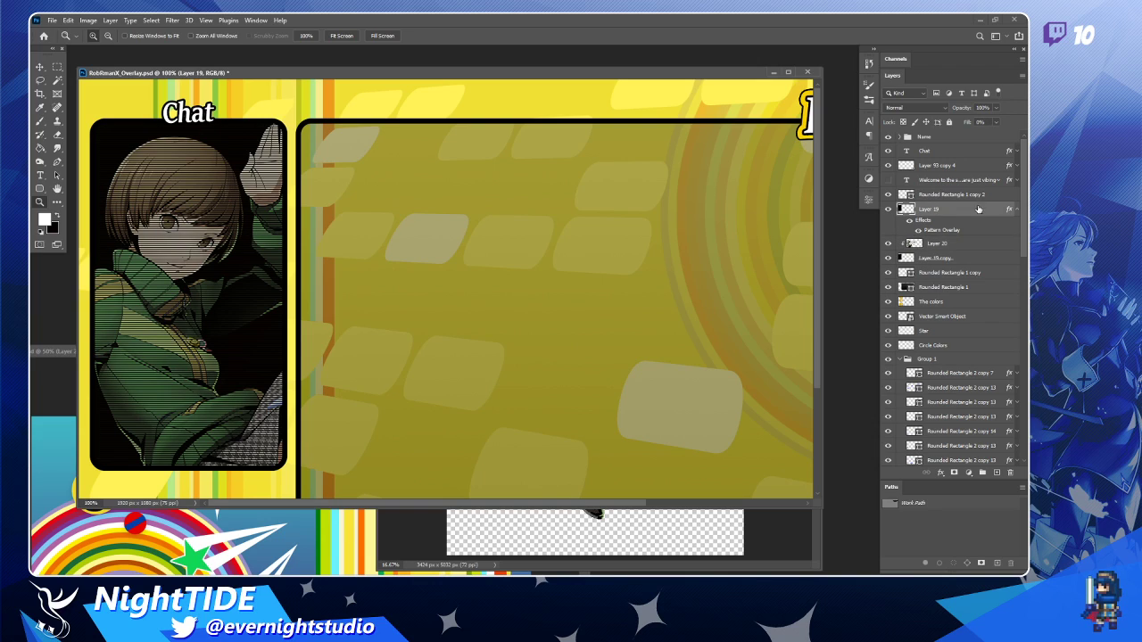
mouse_move(997, 119)
mouse_down()
mouse_move(948, 118)
mouse_move(976, 121)
mouse_up()
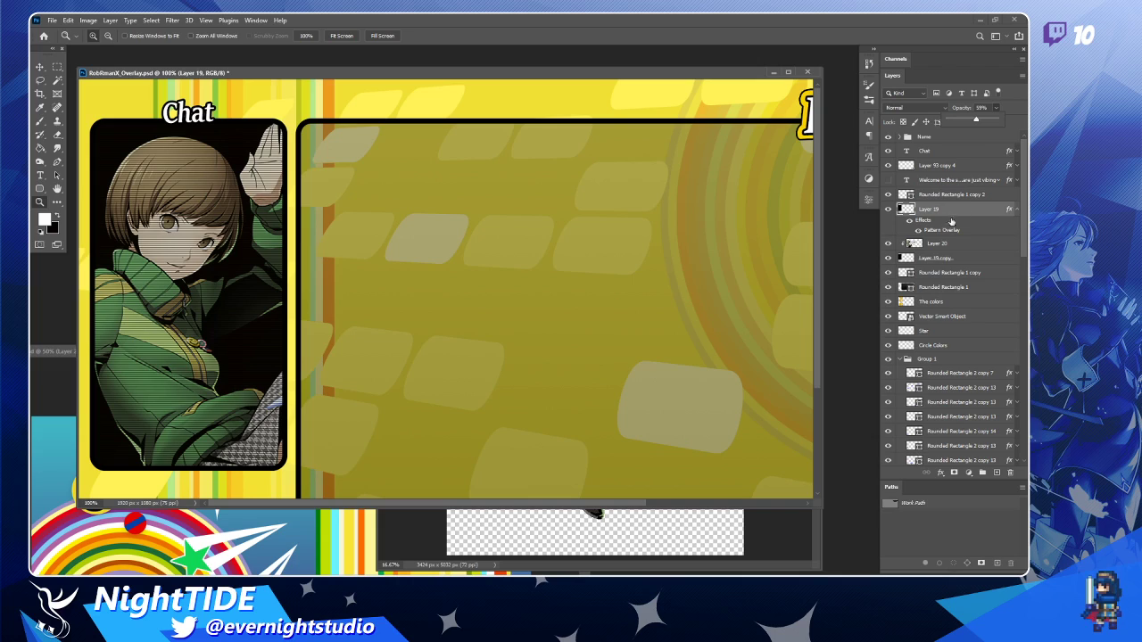
click(946, 245)
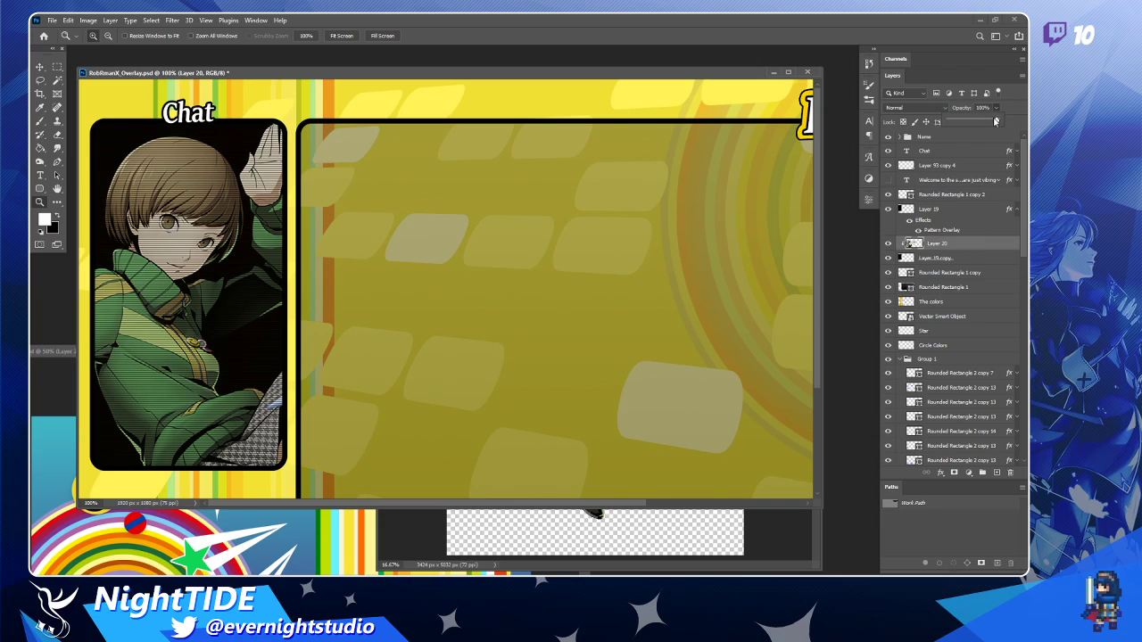
drag(996, 122, 973, 124)
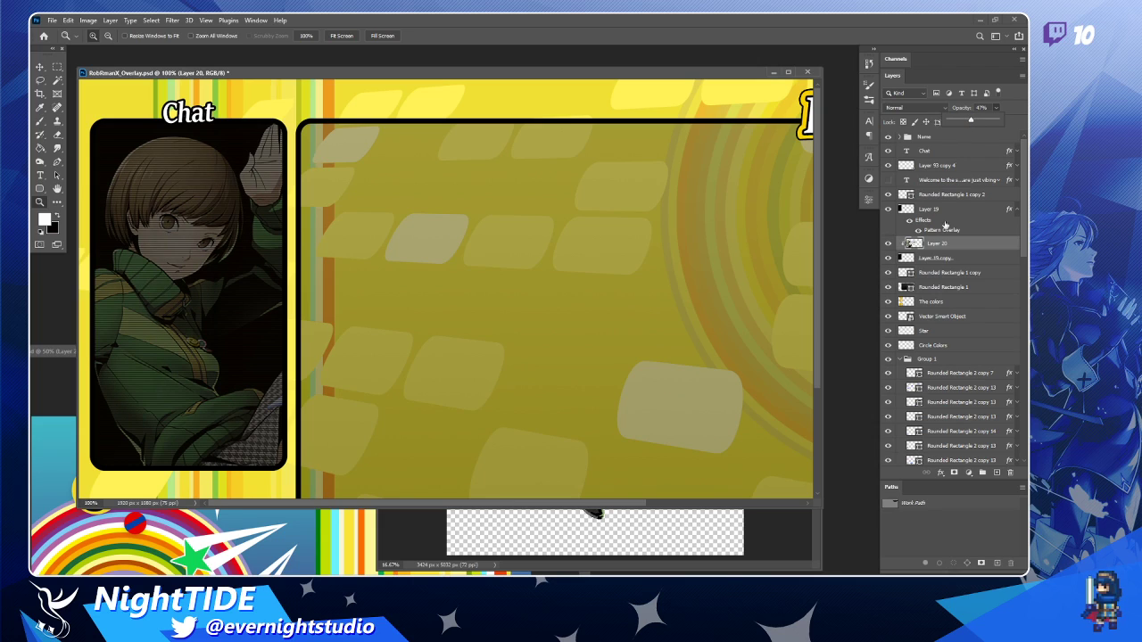
click(887, 258)
click(888, 258)
click(976, 257)
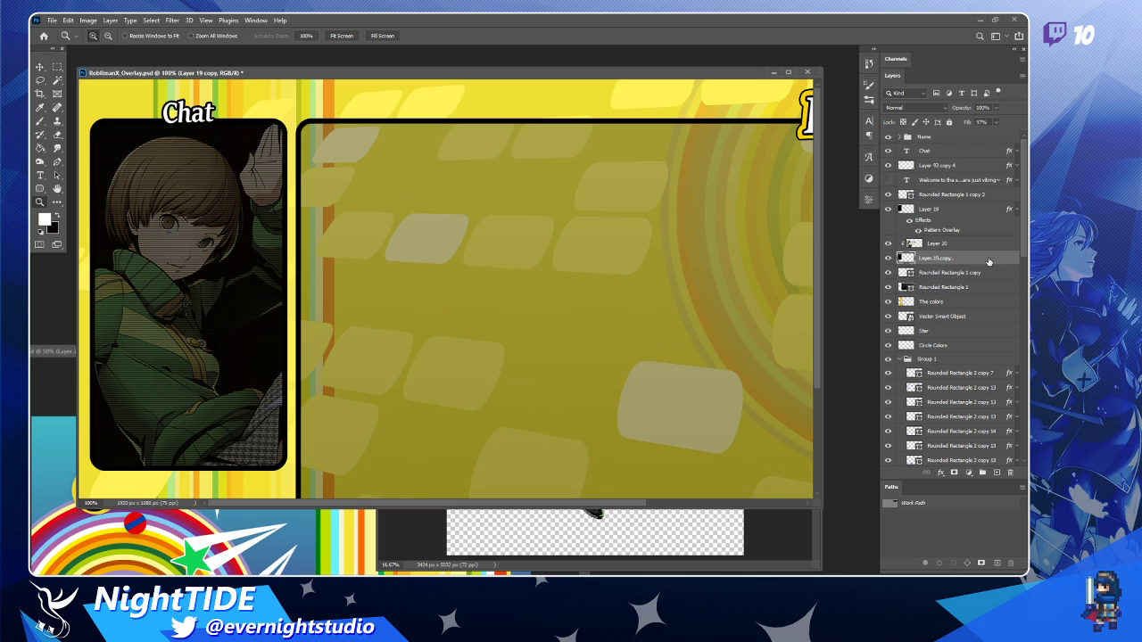
double_click(989, 260)
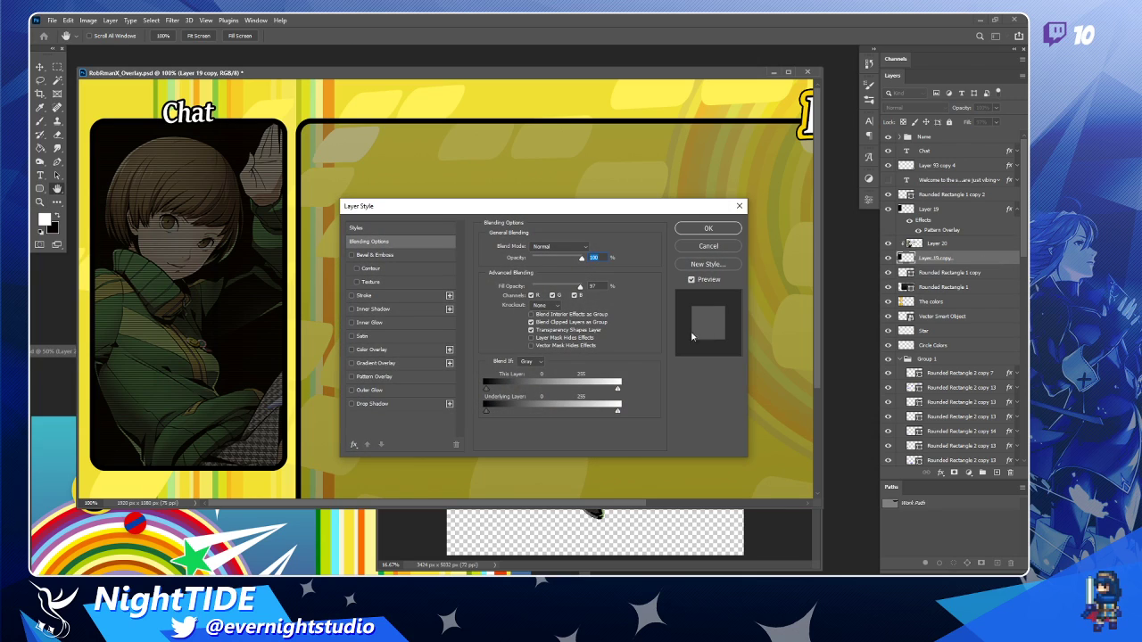
click(351, 364)
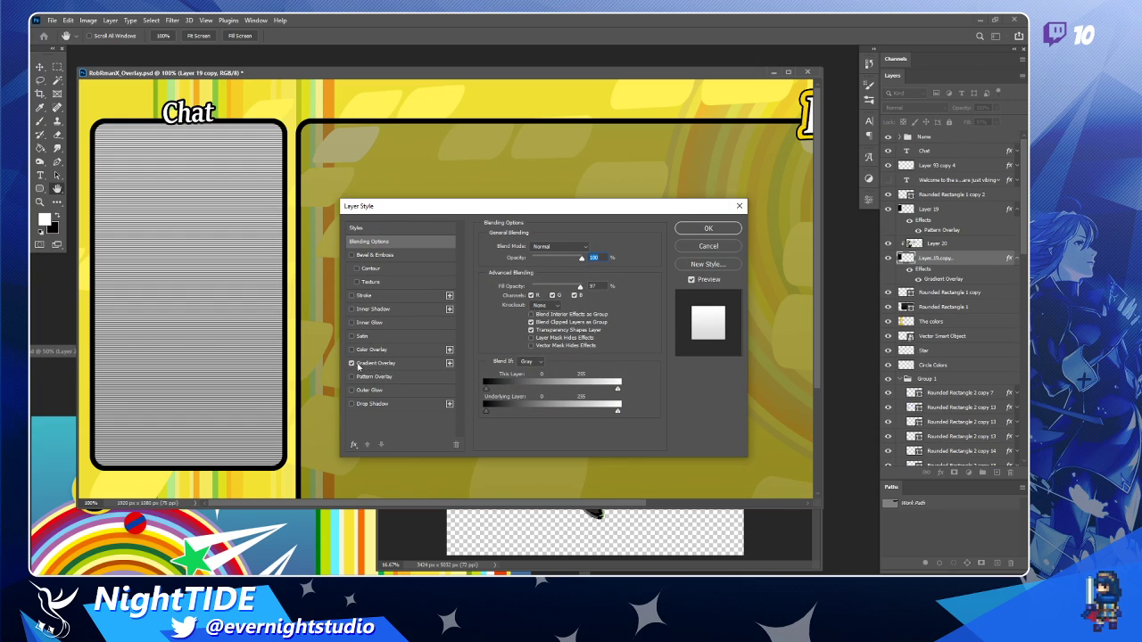
click(376, 363)
click(560, 247)
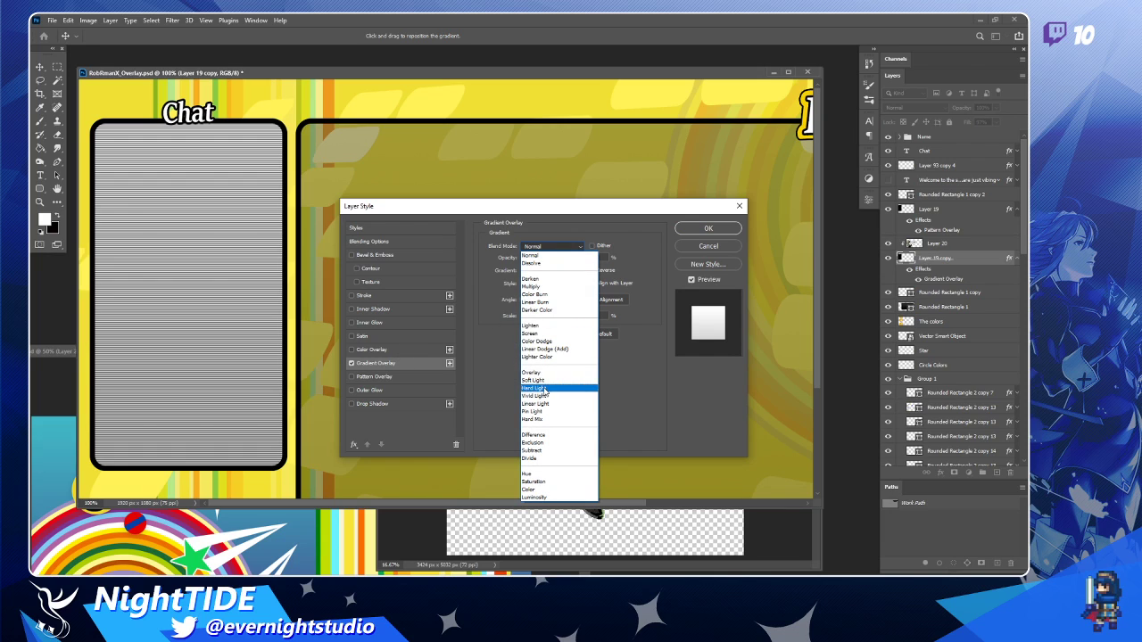
click(545, 381)
click(699, 246)
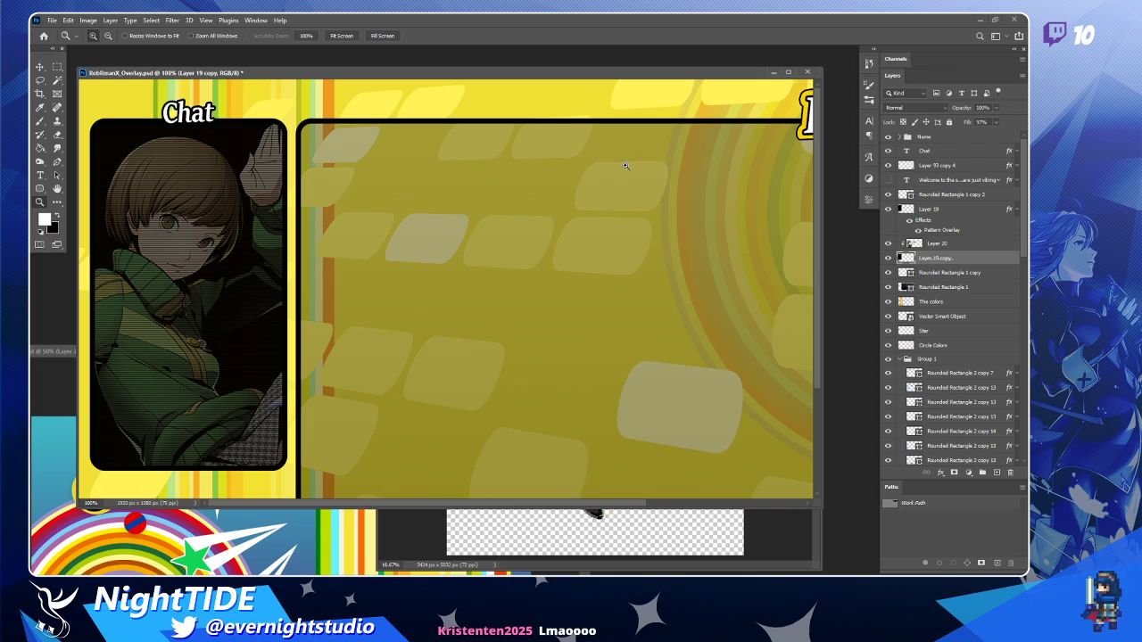
Examine the scanlined Chie artwork in the Chat panel up close and within the whole overlay.
click(261, 196)
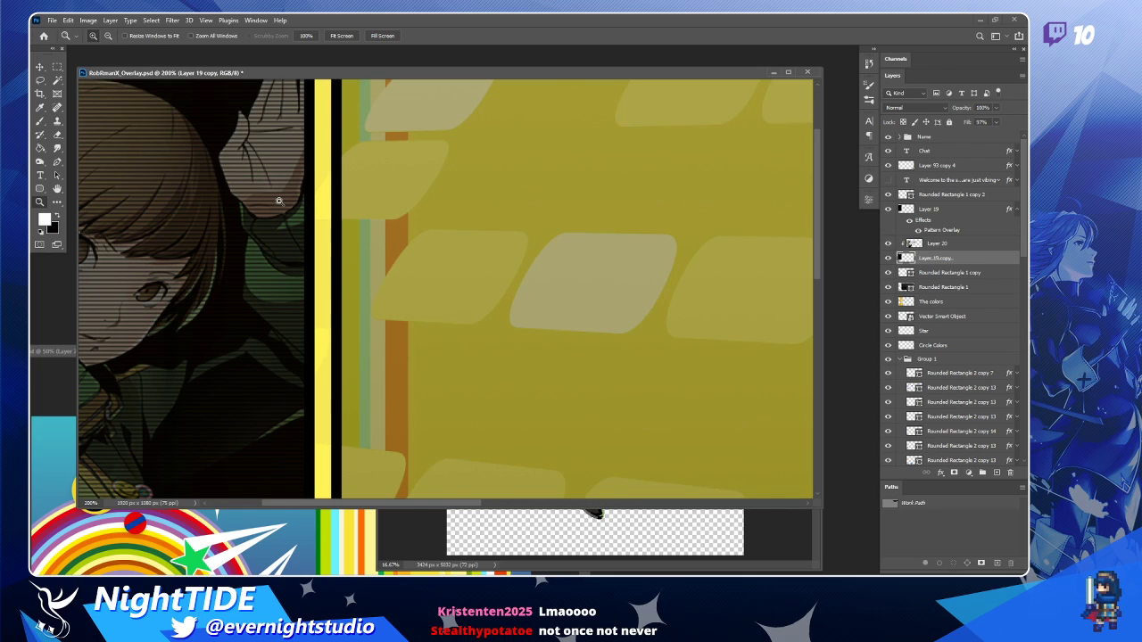
click(278, 201)
click(279, 200)
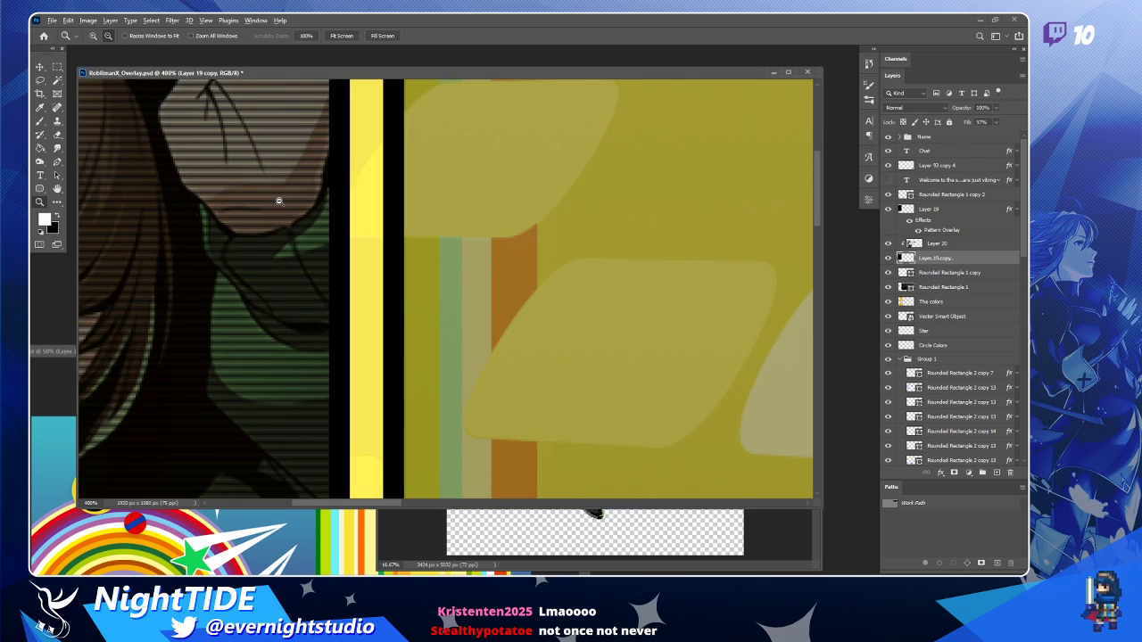
alt+click(278, 201)
alt+click(278, 201)
alt+click(278, 201)
alt+click(279, 201)
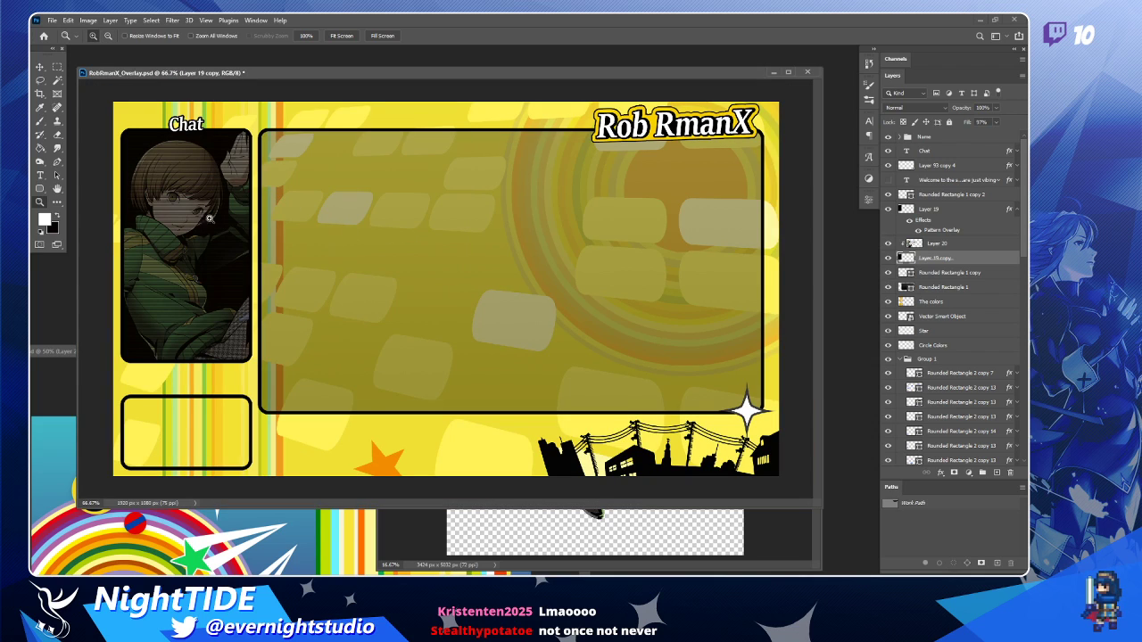
click(180, 220)
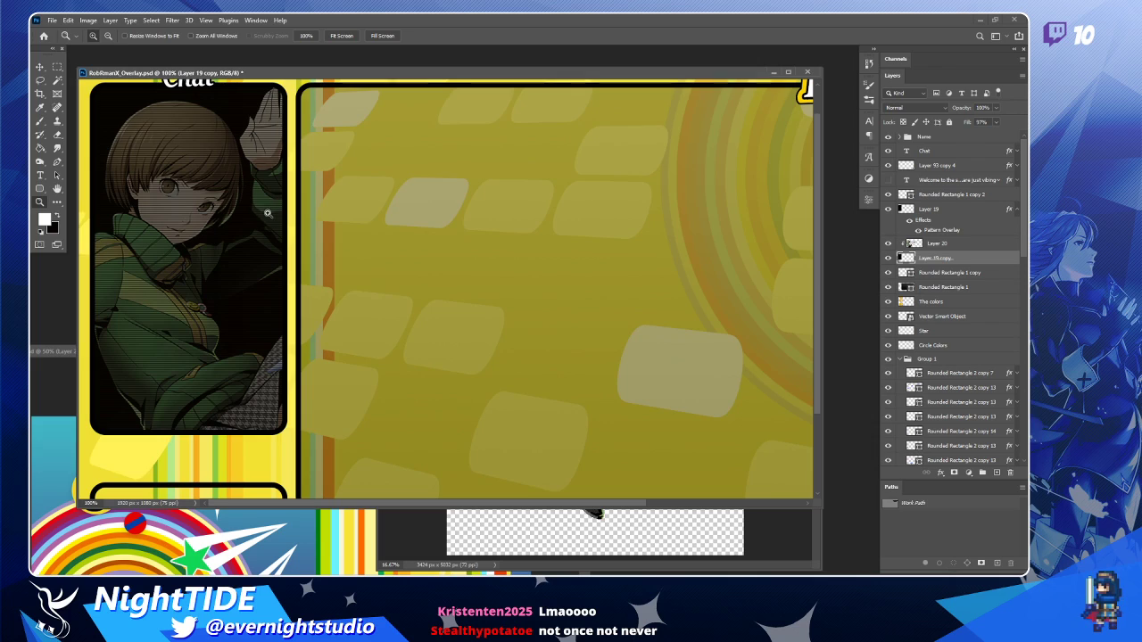
alt+click(228, 243)
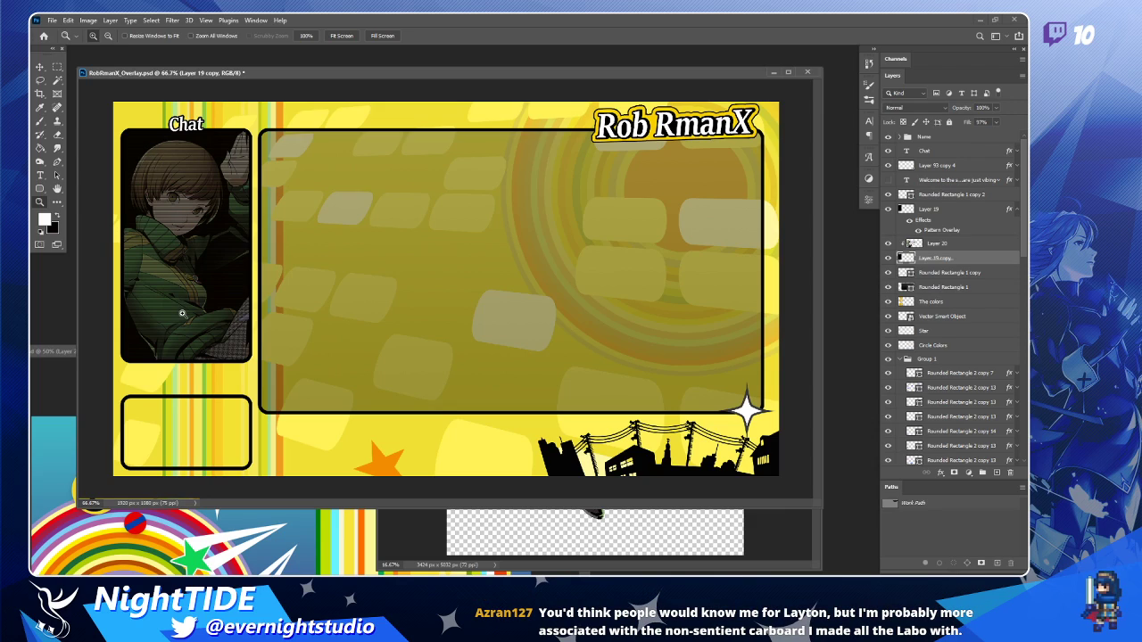
key(v)
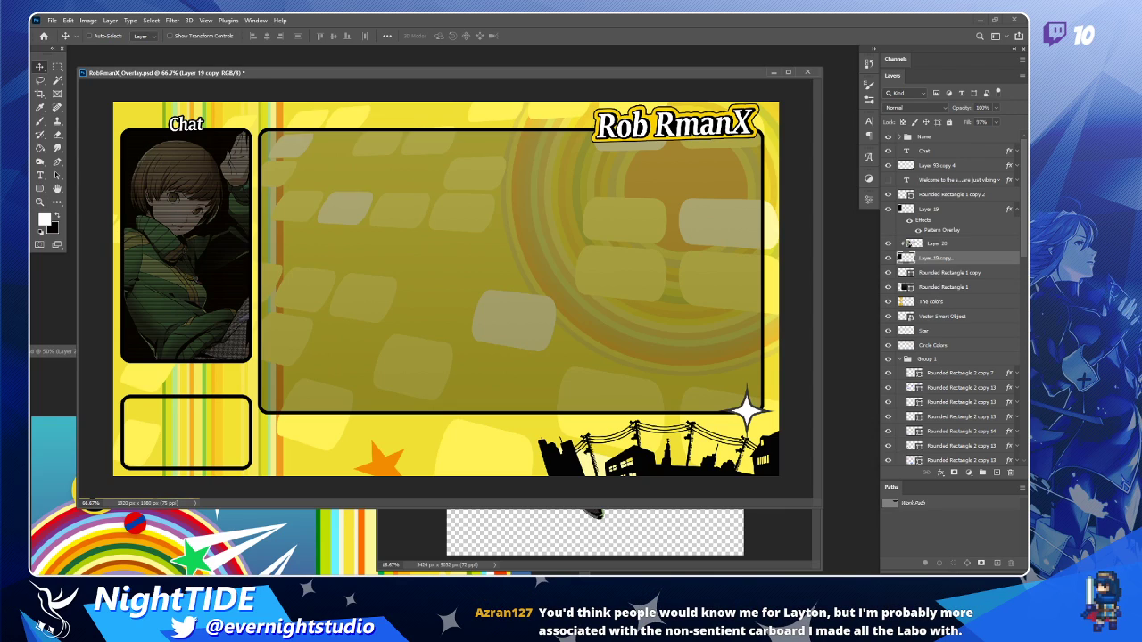
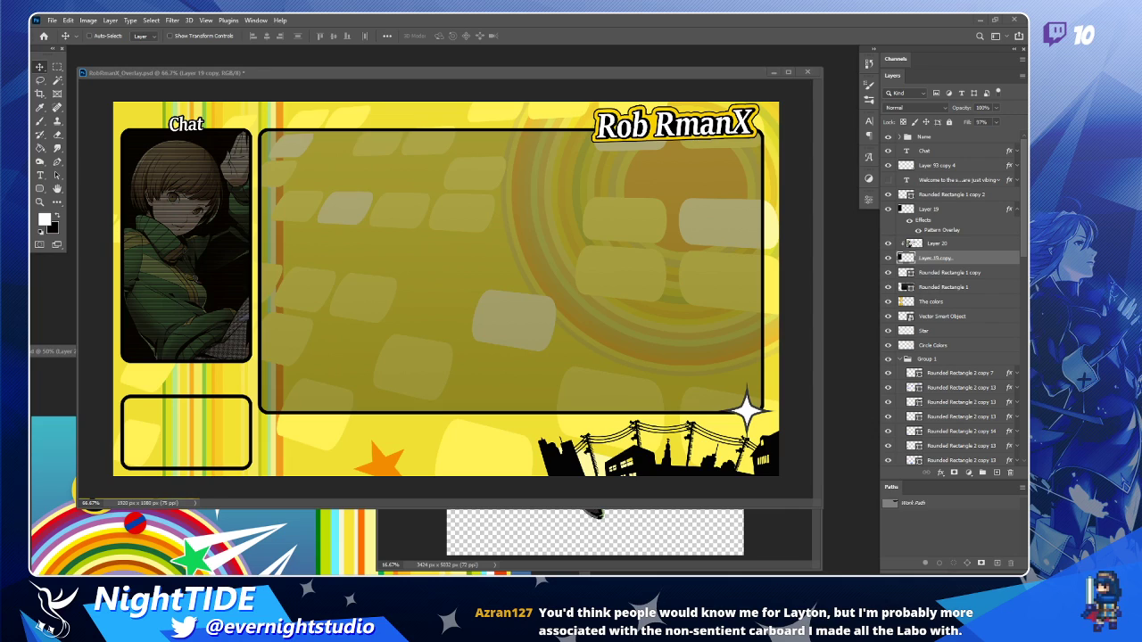
Close the ChieRender.png document and minimize Rob_Assets.psd, leaving only the overlay document in view.
click(669, 546)
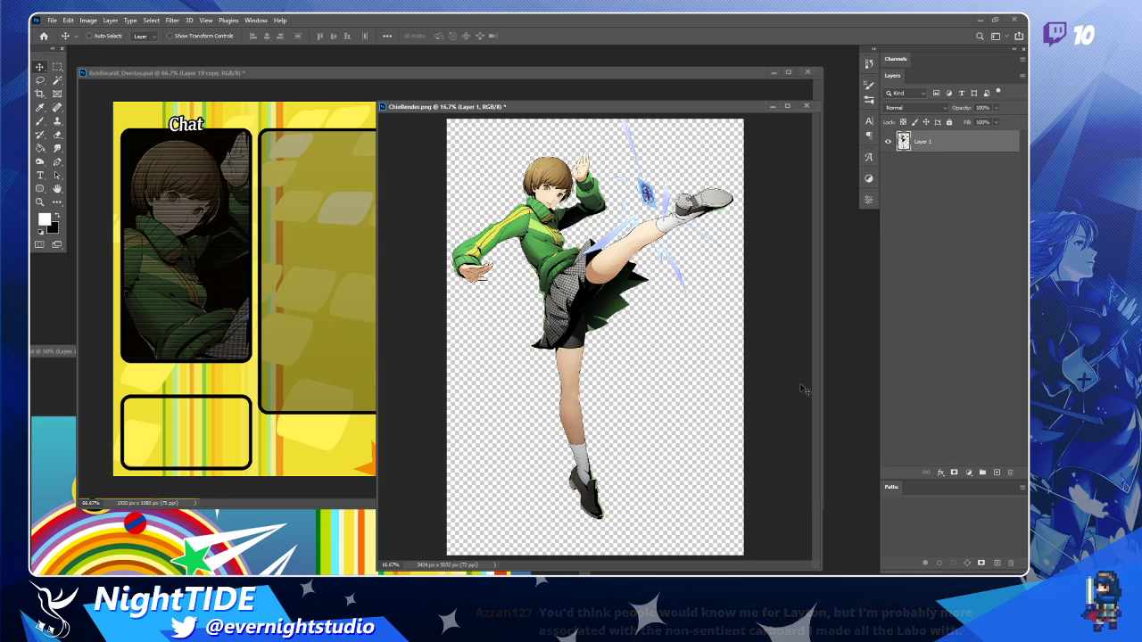
click(806, 106)
click(525, 226)
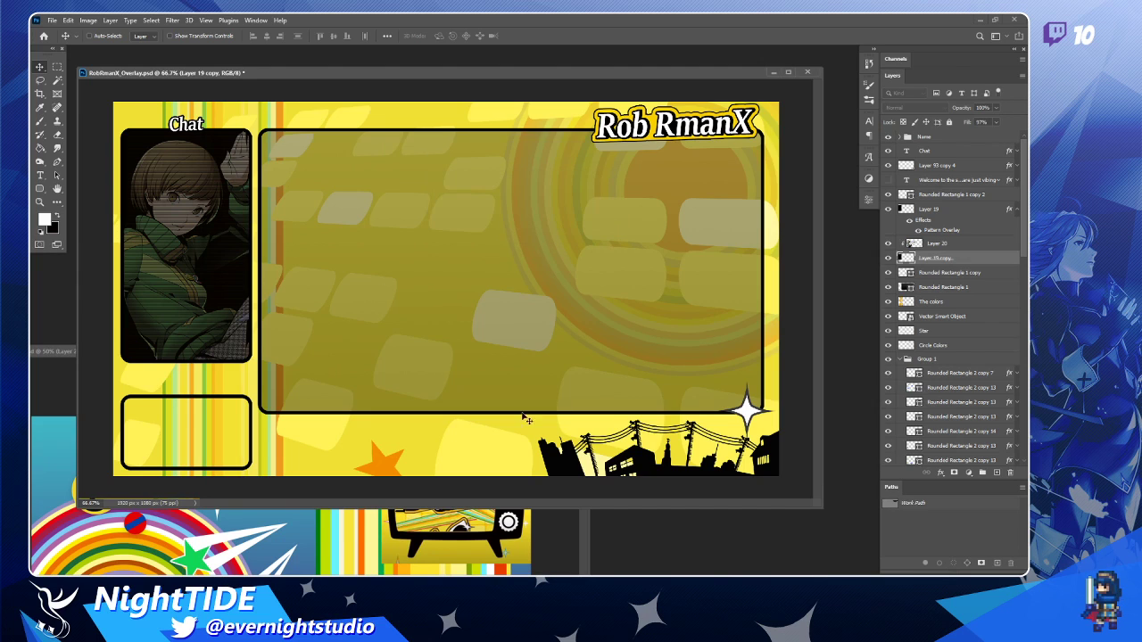
click(525, 533)
drag(470, 353, 609, 237)
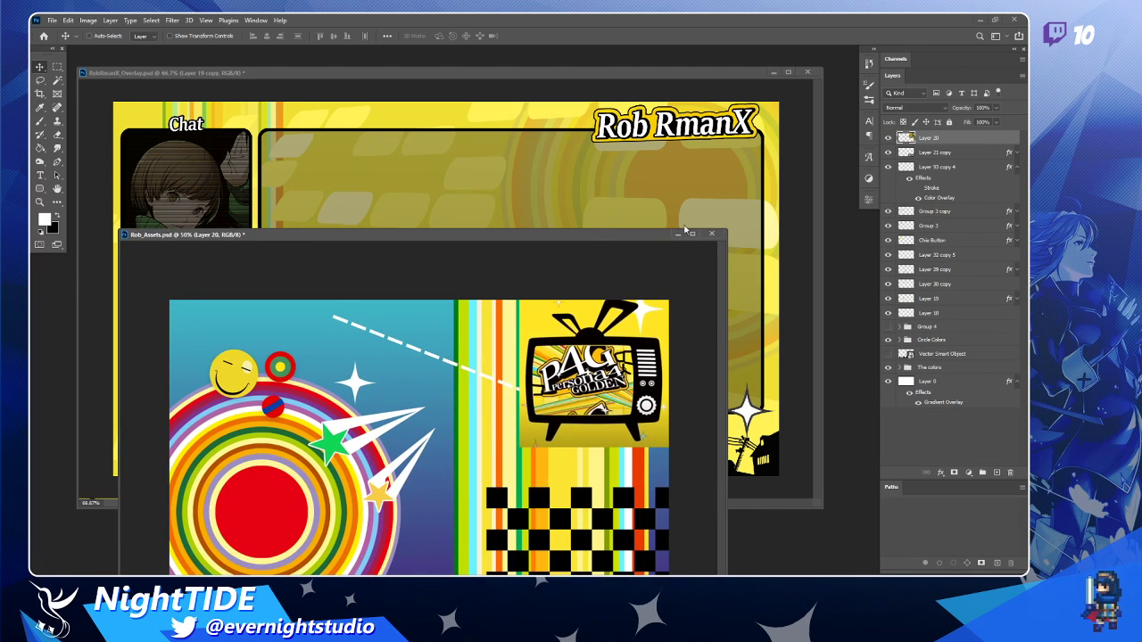
click(678, 232)
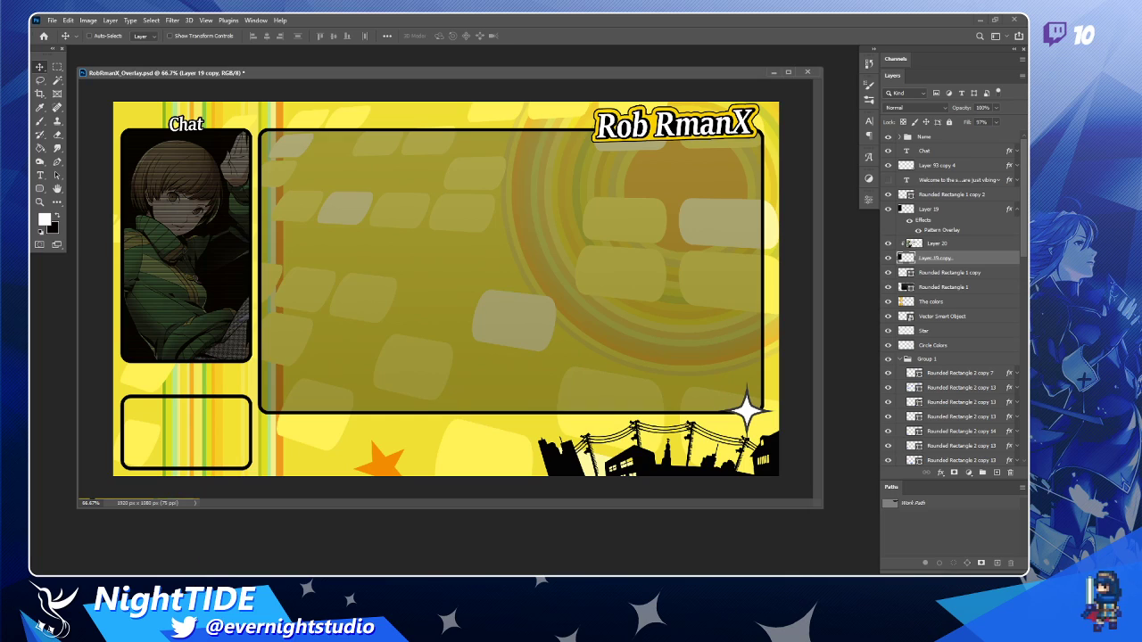
Open the old Stream_Overlay.png and set it up in its own enlarged floating window.
drag(673, 571, 695, 533)
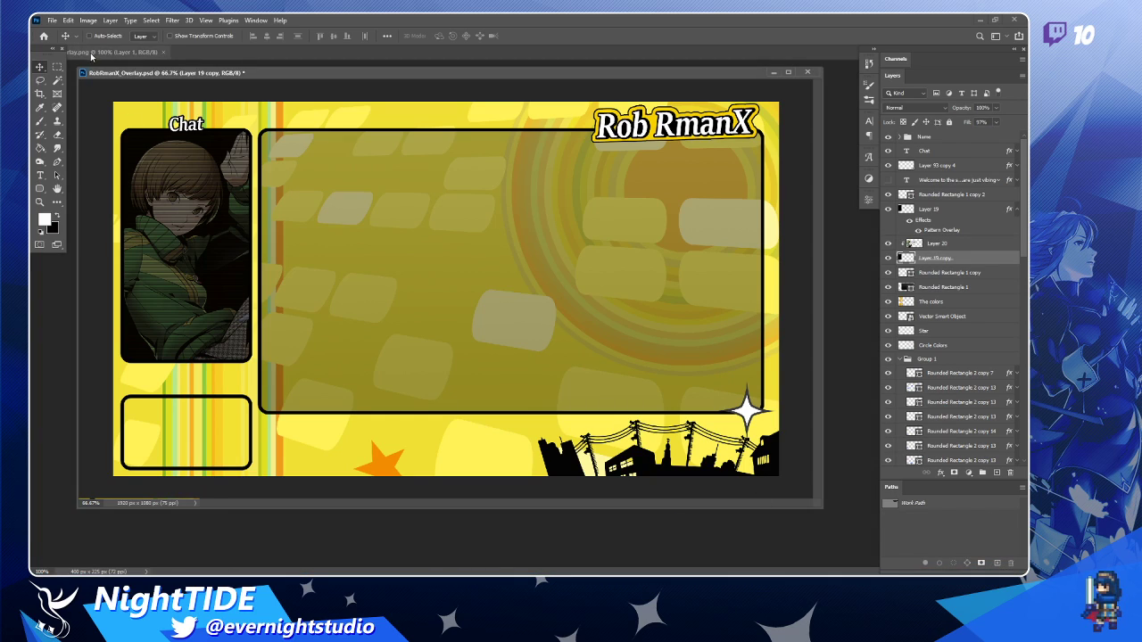
drag(117, 52, 119, 71)
drag(268, 199, 732, 463)
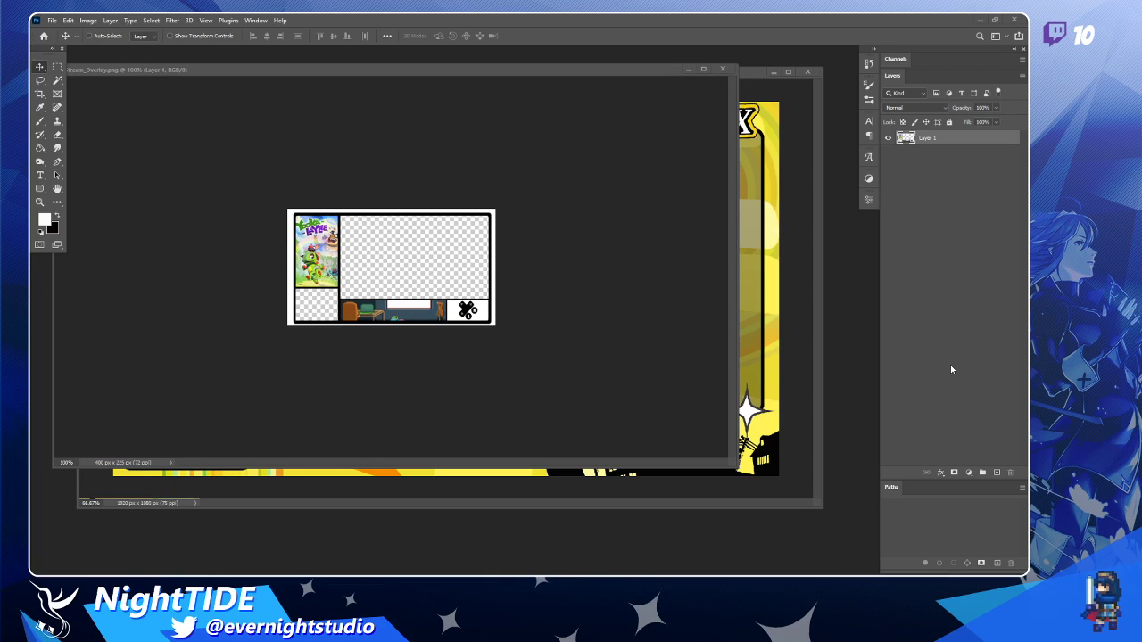
click(798, 361)
key(ctrl+v)
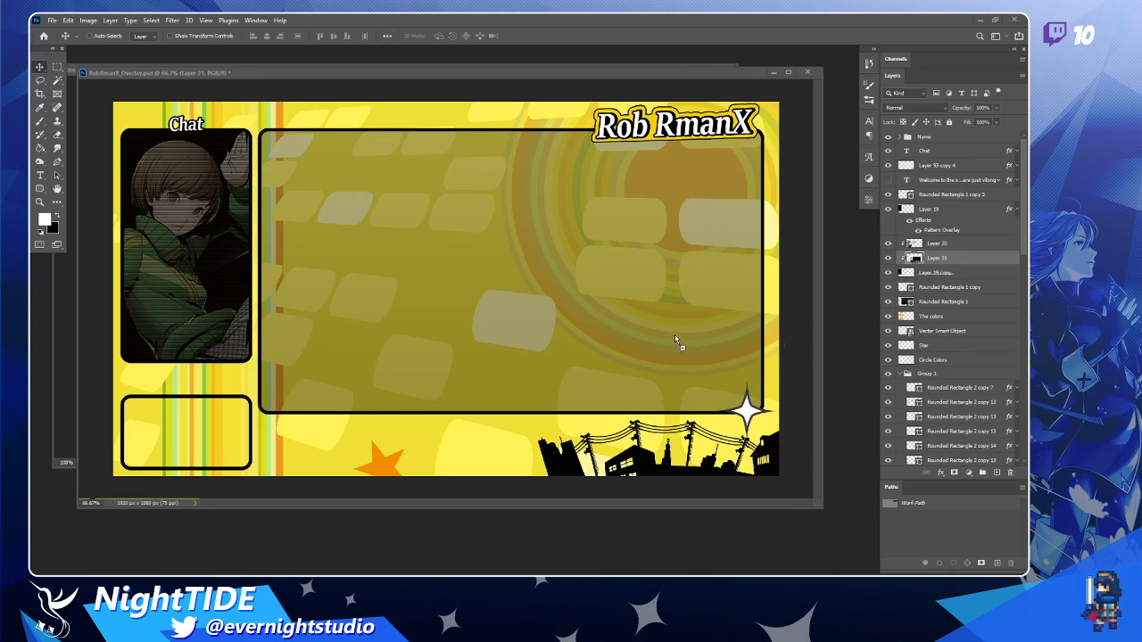
key(ctrl+v)
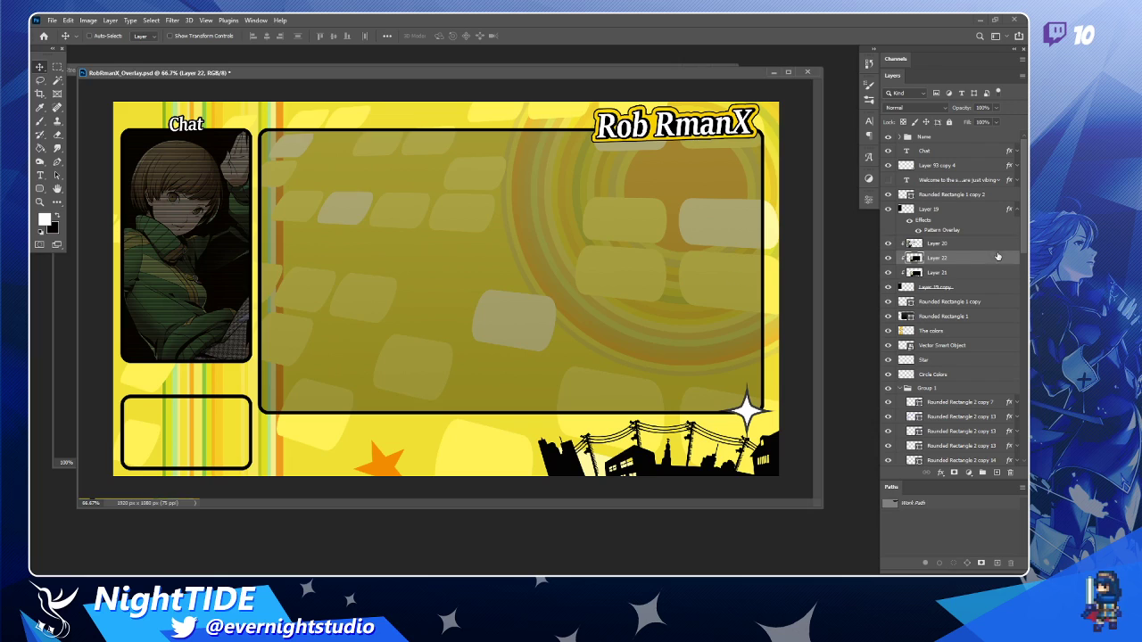
key(Delete)
key(Delete)
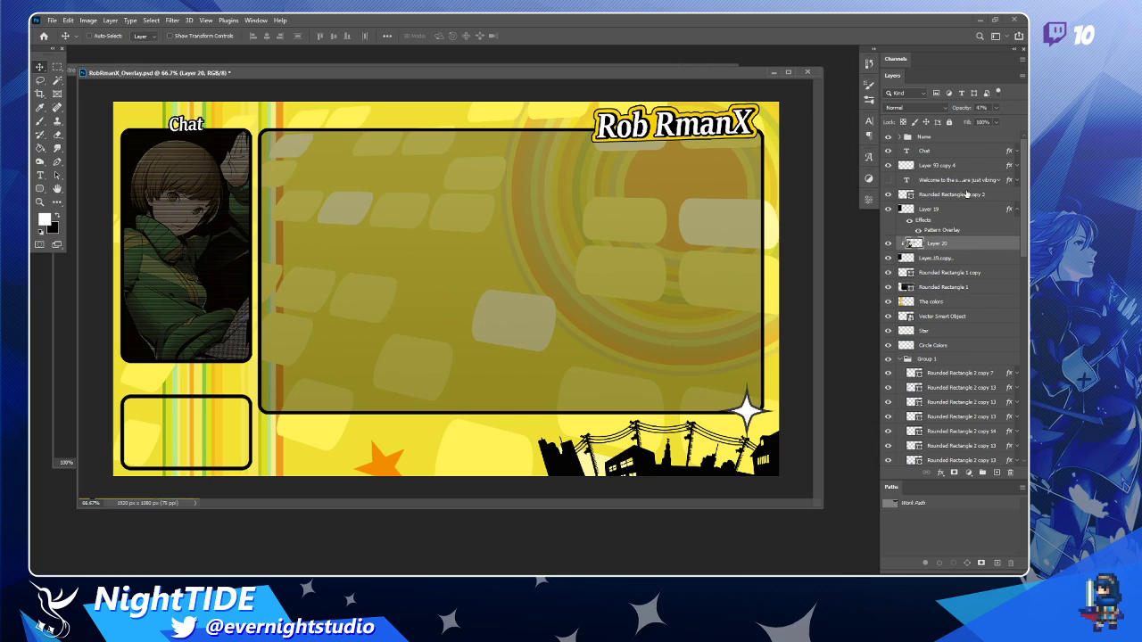
Paste the old stream overlay above all layers of RobRmanX_Overlay.psd and shift it slightly up over the large gameplay panel.
click(948, 139)
key(ctrl+v)
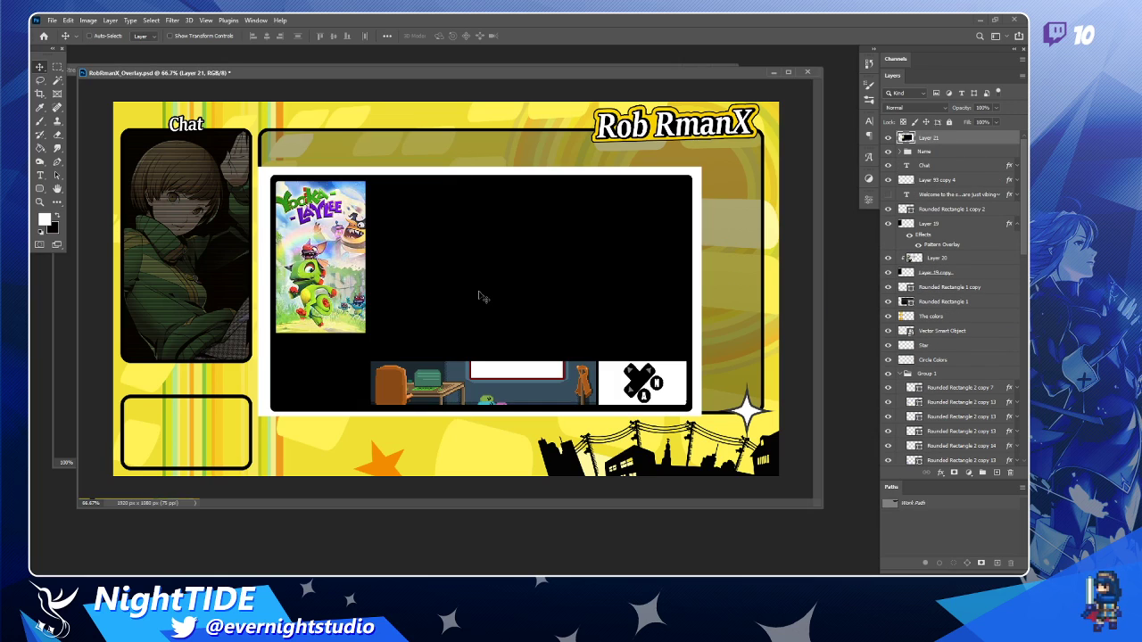
drag(543, 313, 541, 290)
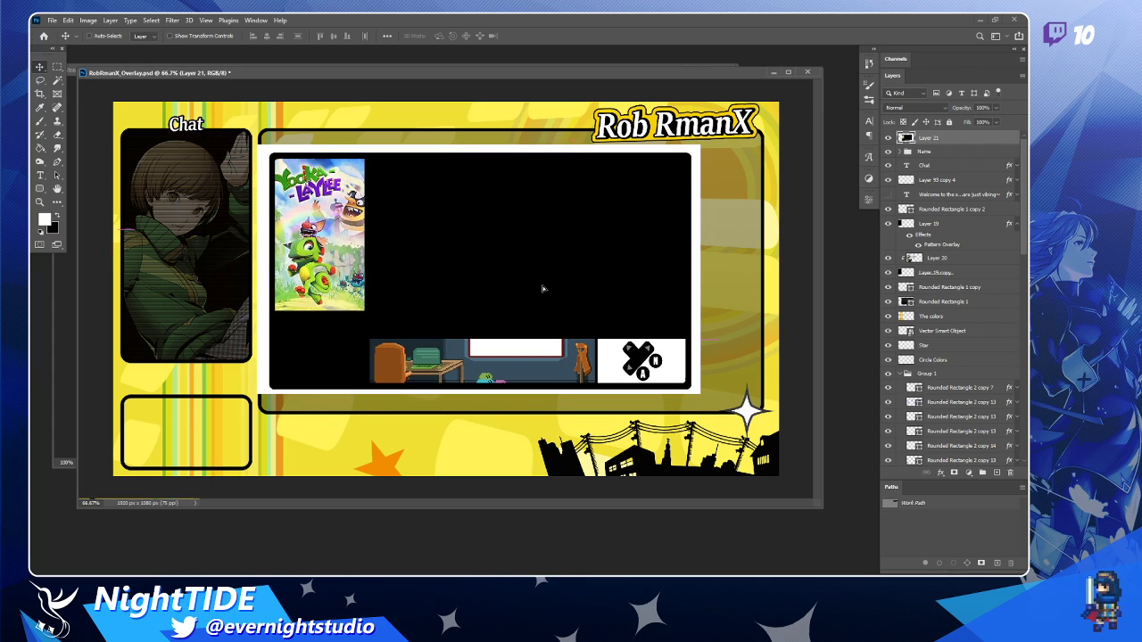
key(z)
click(492, 281)
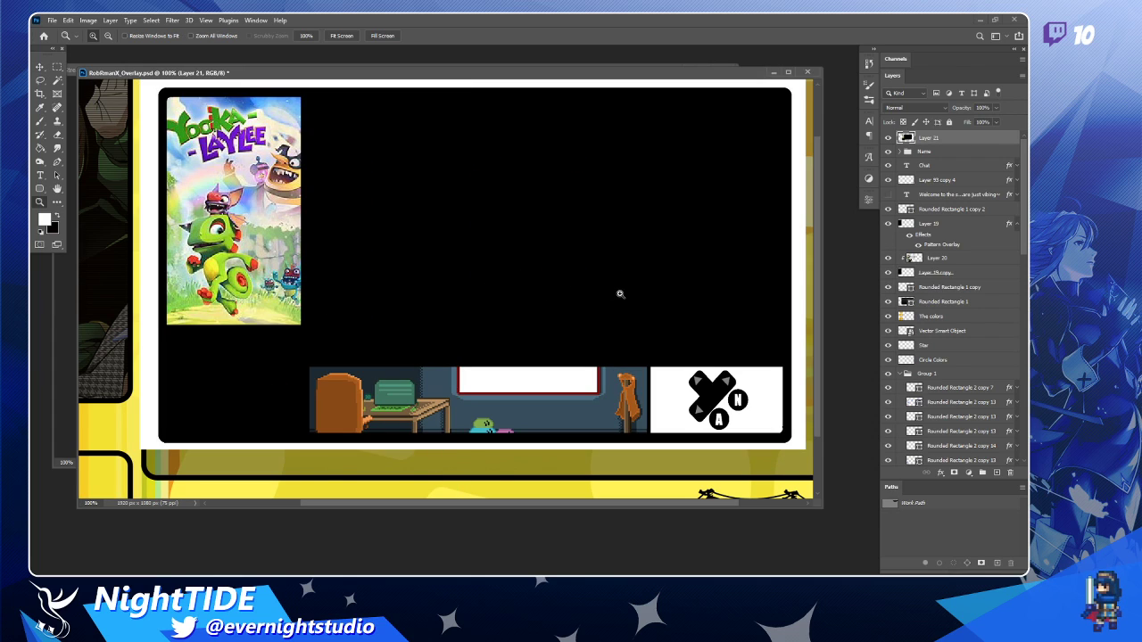
drag(617, 295, 598, 305)
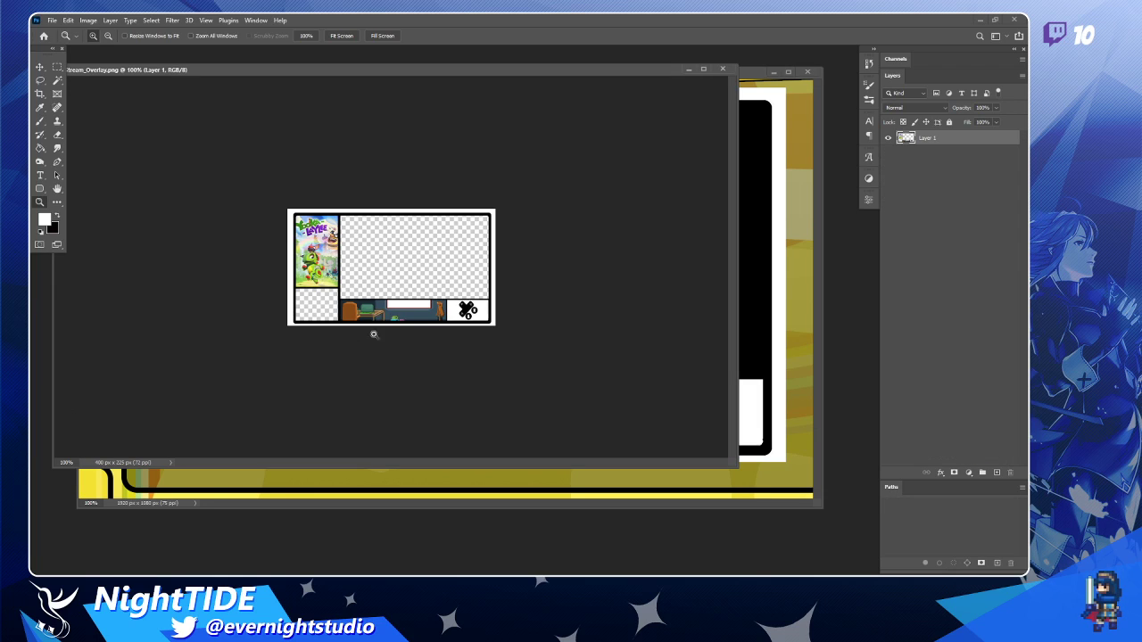
Examine the old Stream_Overlay.png layout at 300% in full-screen view and in a slightly larger window.
click(377, 294)
click(378, 293)
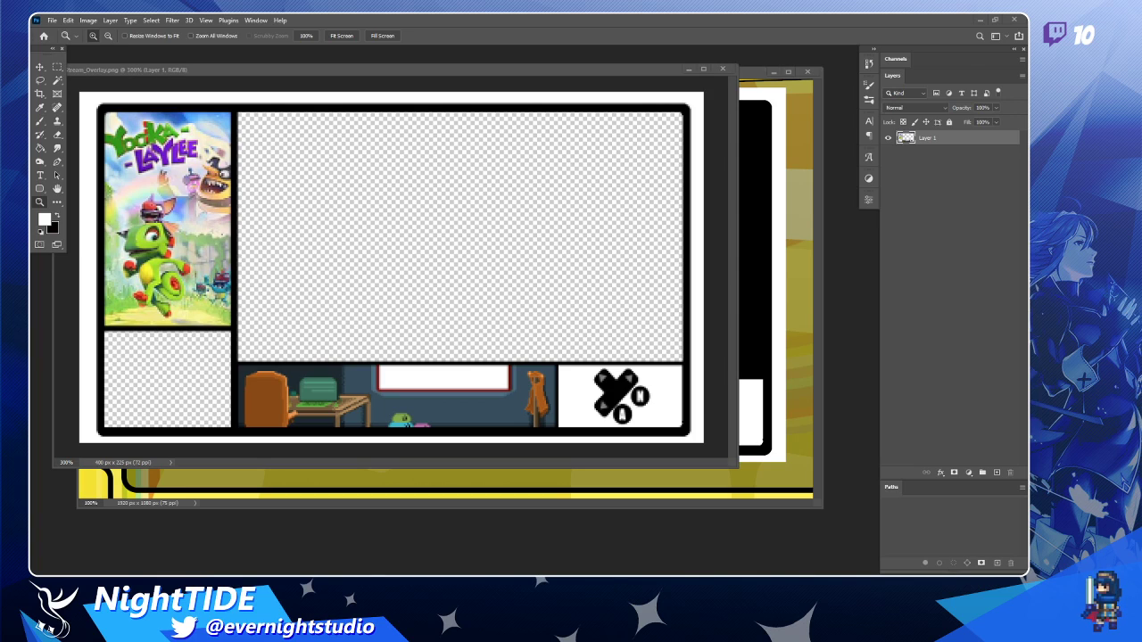
click(795, 510)
key(f)
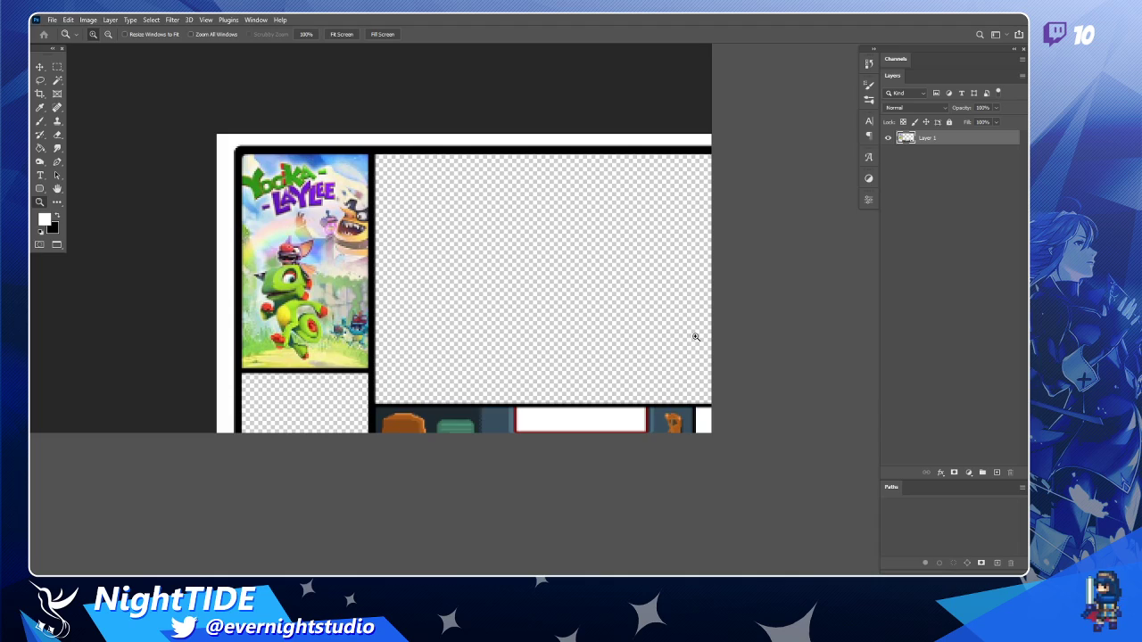
key(f)
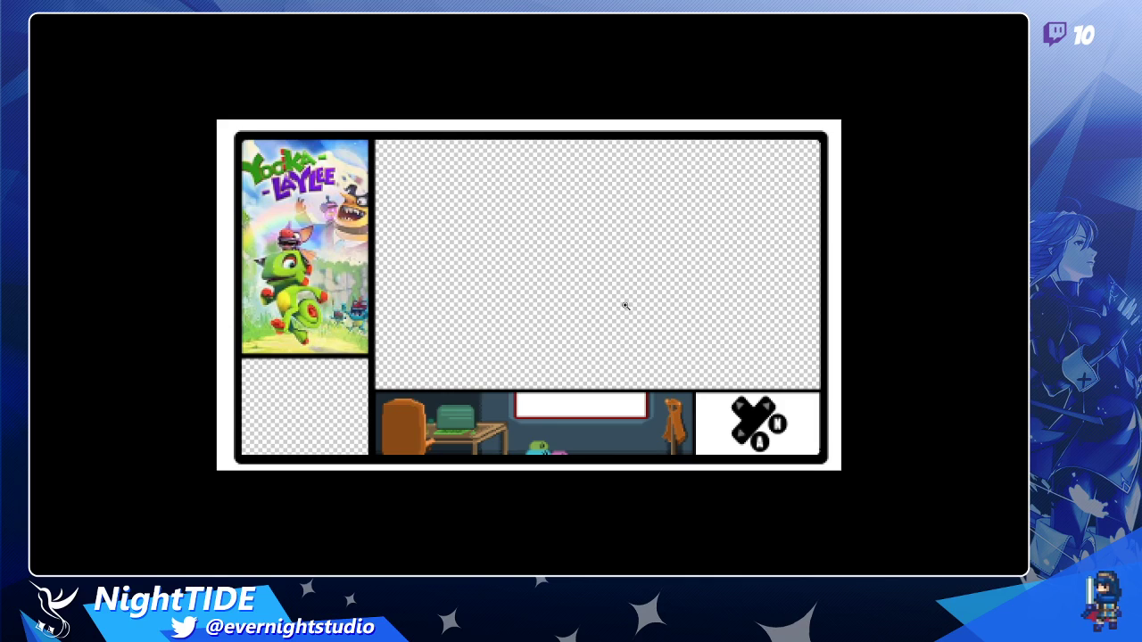
key(f)
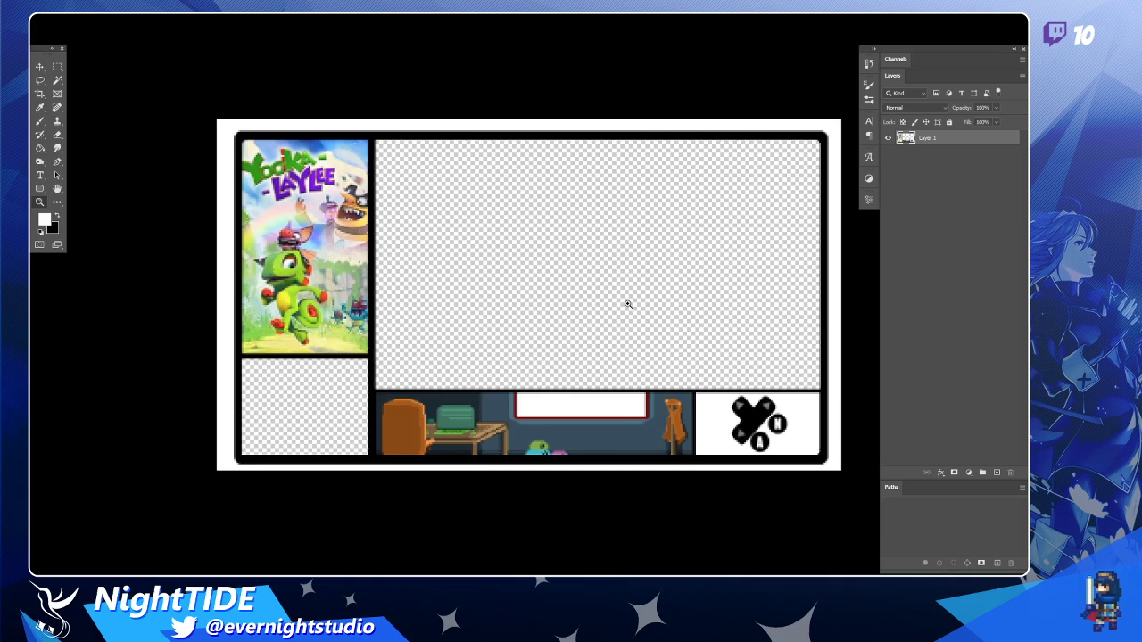
drag(739, 467, 755, 483)
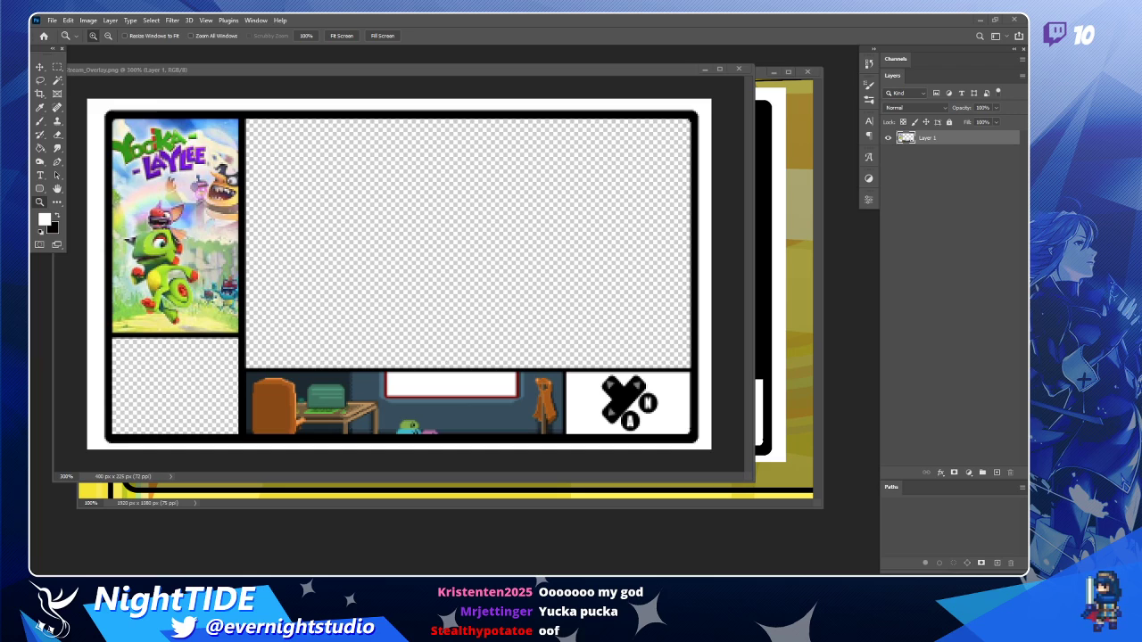
Place the Stream_Overlayyy and Stream_Overlayy images as layers over the old overlay in Stream_Overlay.png, comparing the first with the original.
drag(481, 393, 408, 361)
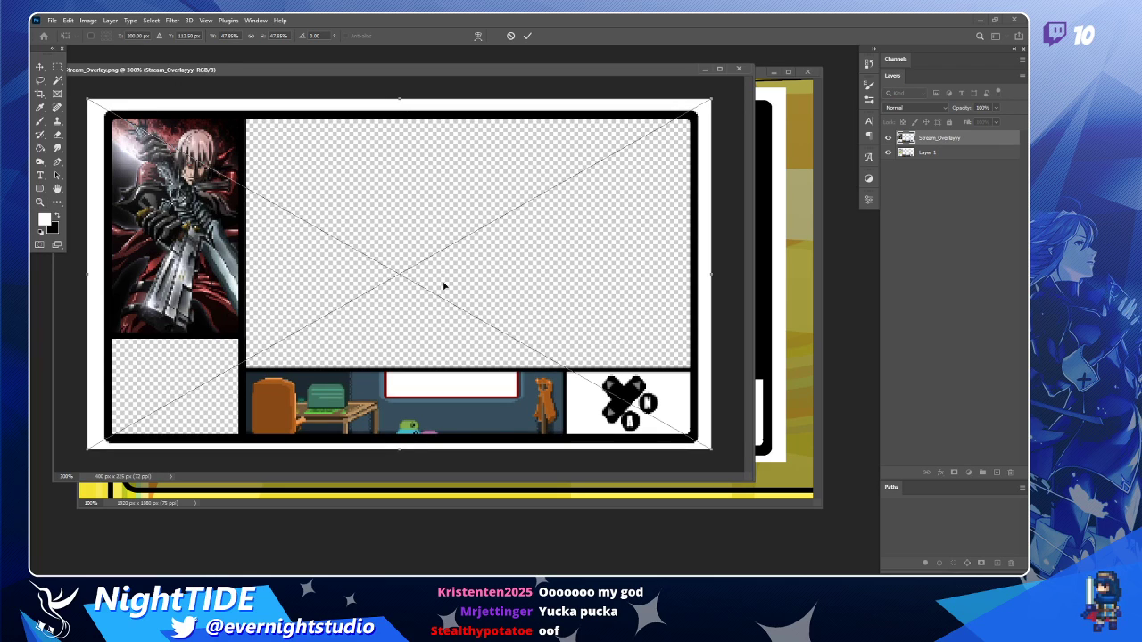
key(Return)
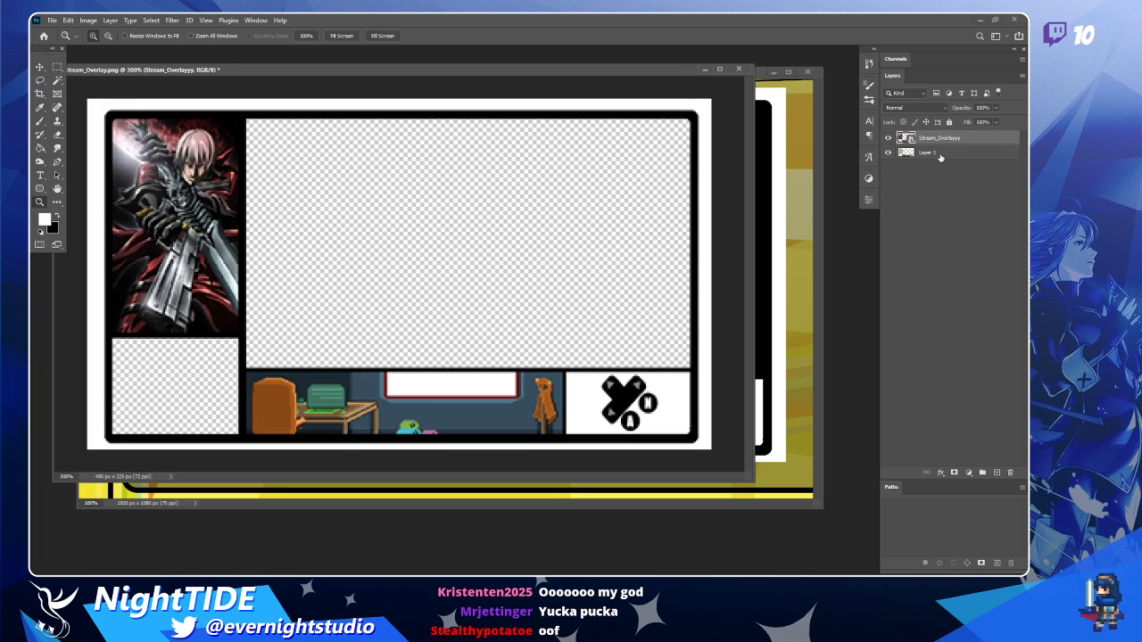
click(888, 138)
click(888, 138)
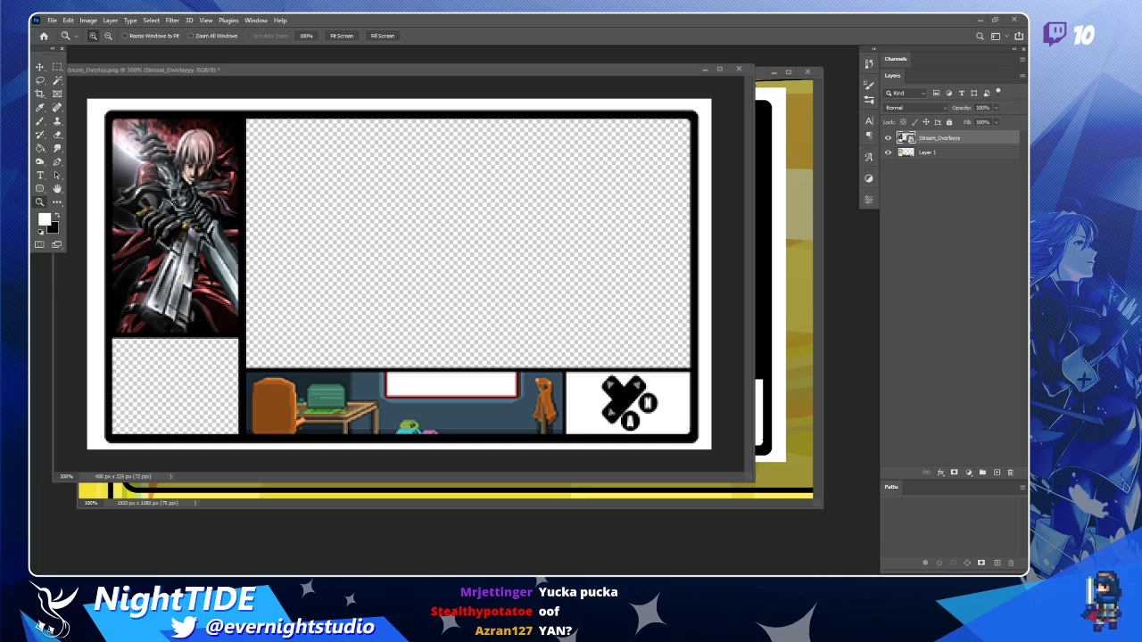
drag(572, 321, 375, 309)
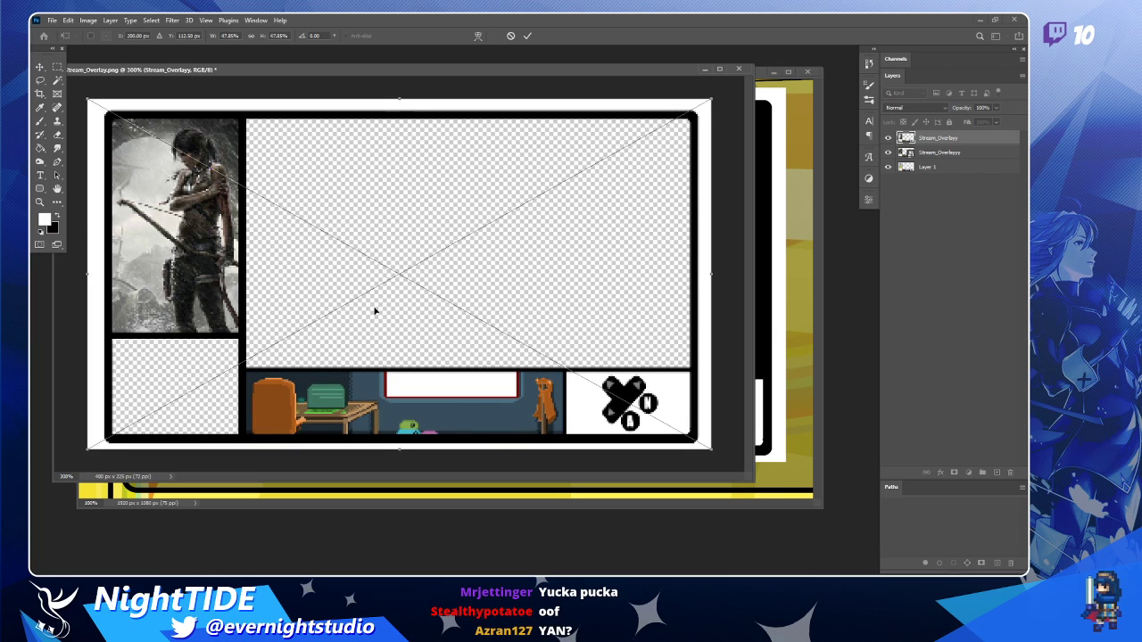
key(Return)
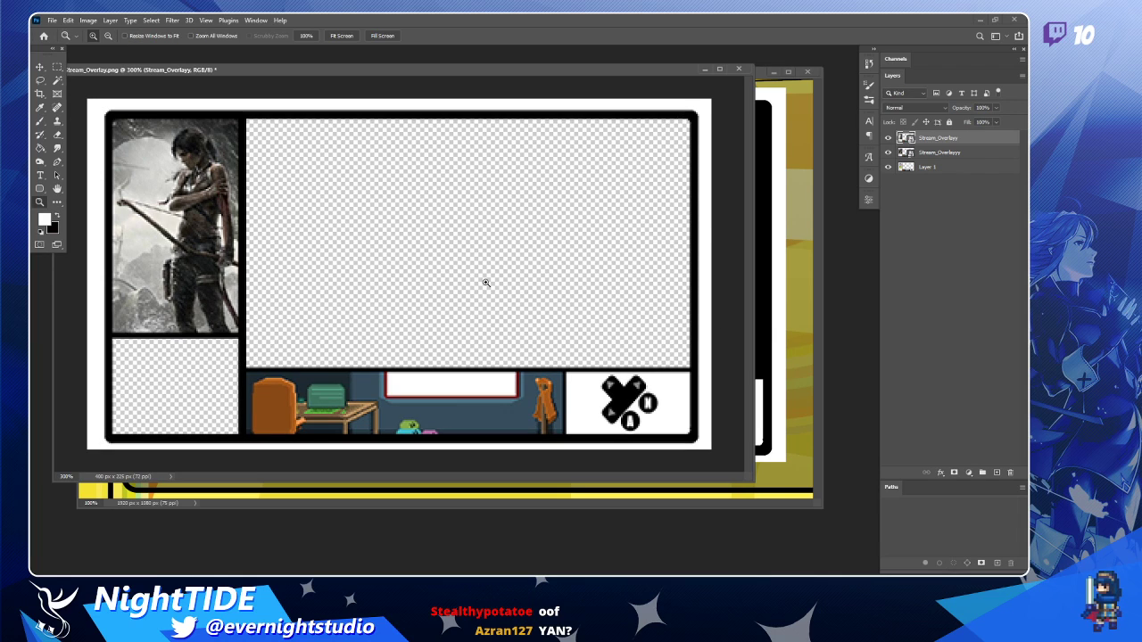
Compare the original old overlay with the Stream_Overlayyy version in a larger window by switching the placed layers' visibility, inspecting the button graphic.
click(888, 138)
click(888, 153)
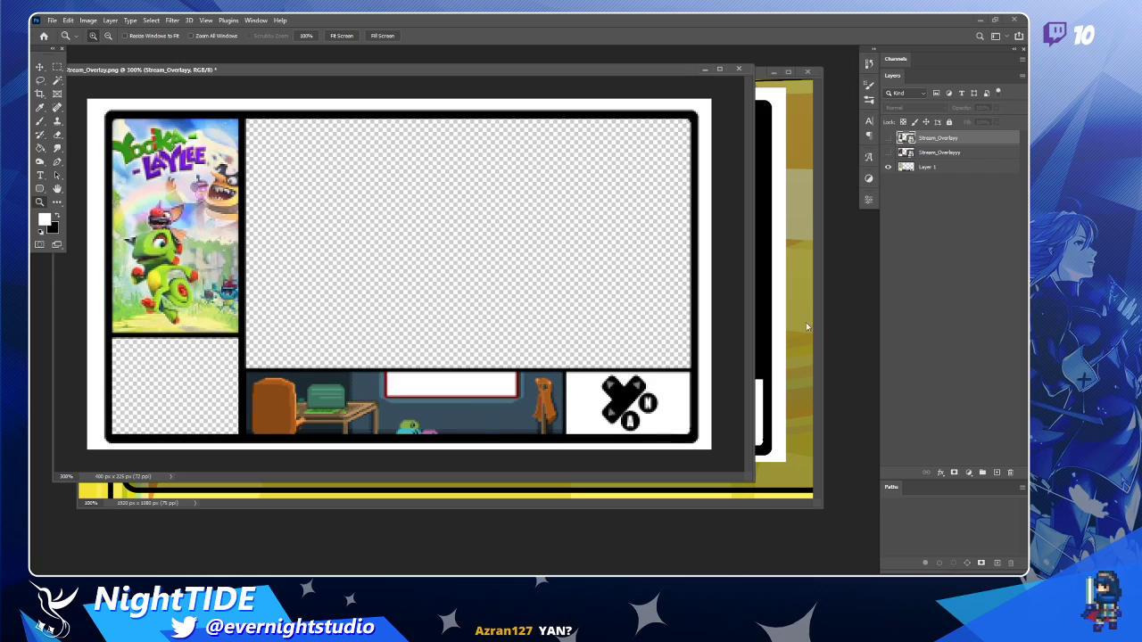
drag(751, 485, 865, 533)
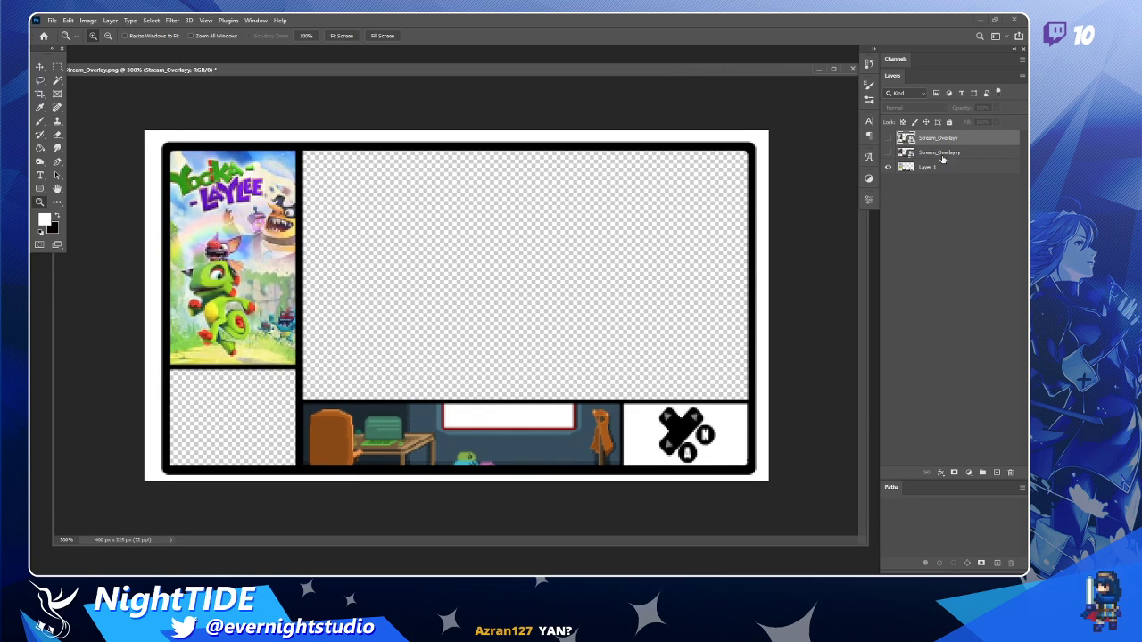
click(888, 152)
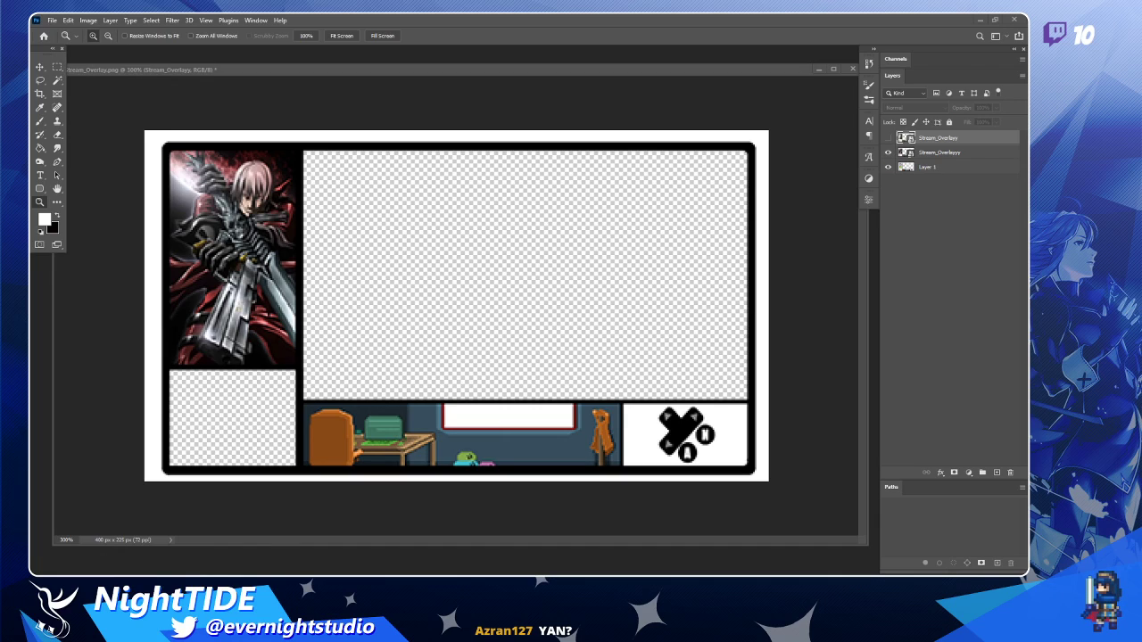
click(710, 437)
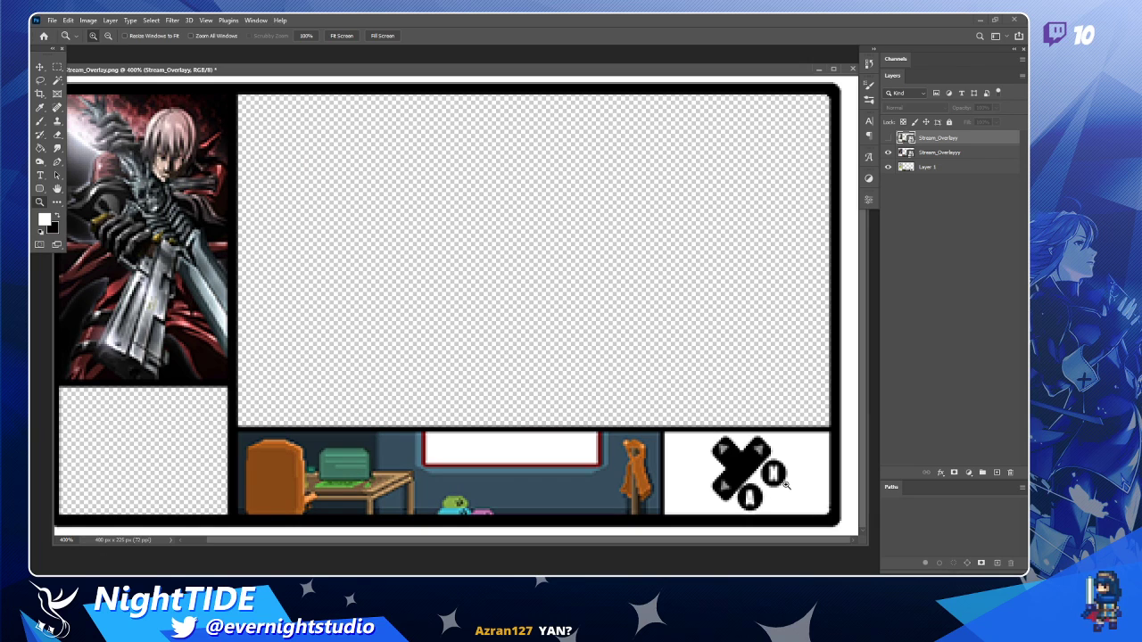
alt+click(492, 346)
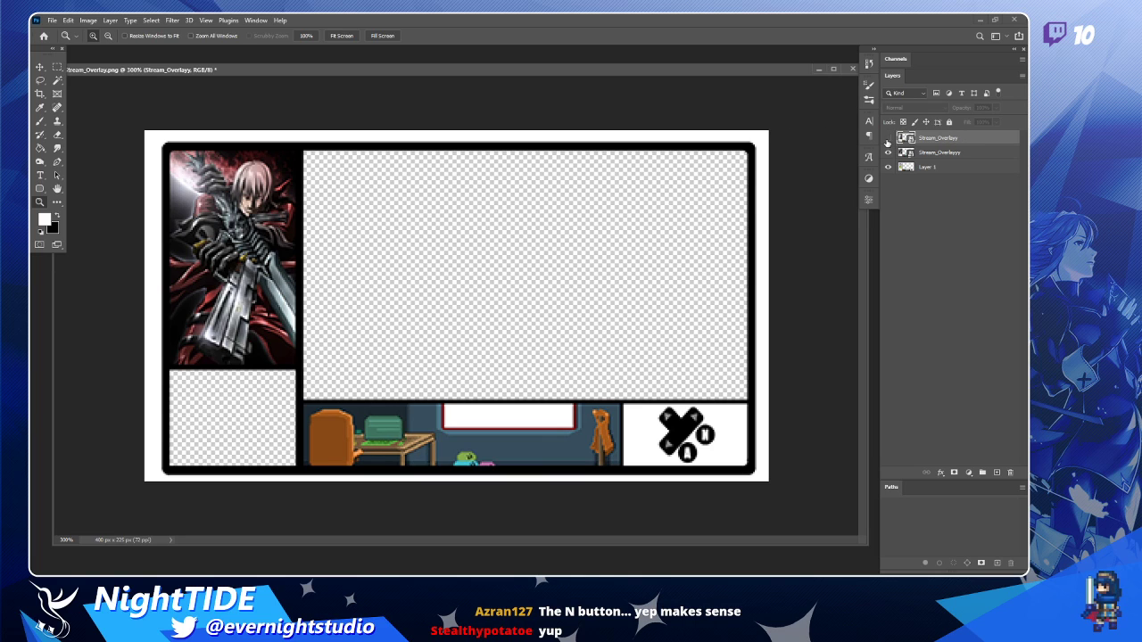
Delete the pasted old overlay layer from RobRmanX_Overlay.psd and show the whole design at 66.7%.
drag(554, 72, 551, 392)
click(510, 195)
key(Delete)
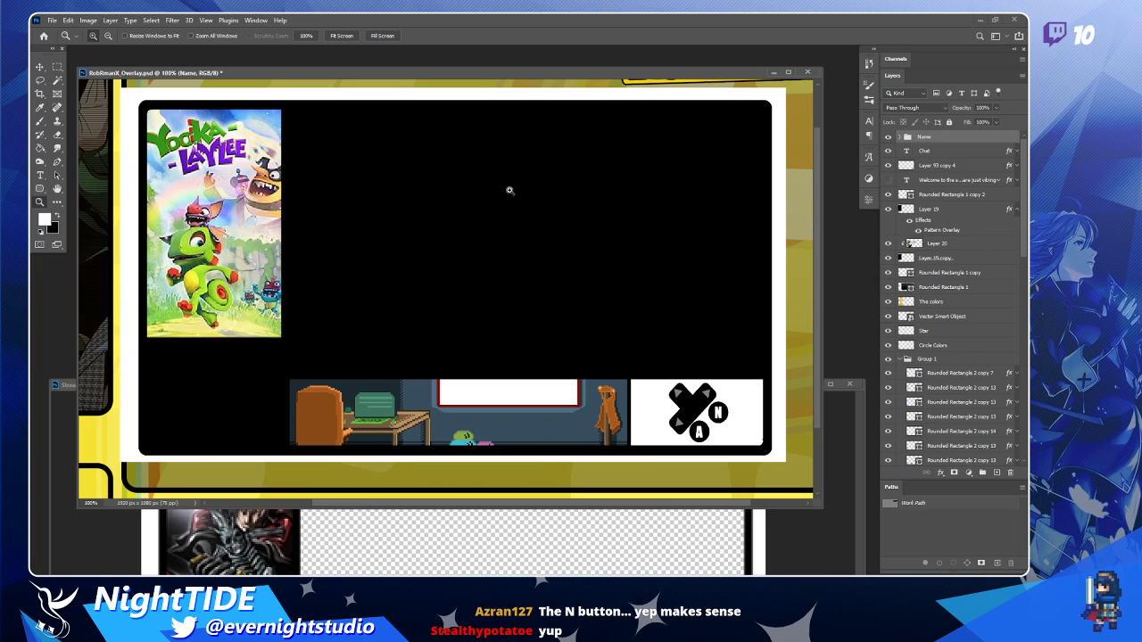
alt+click(509, 190)
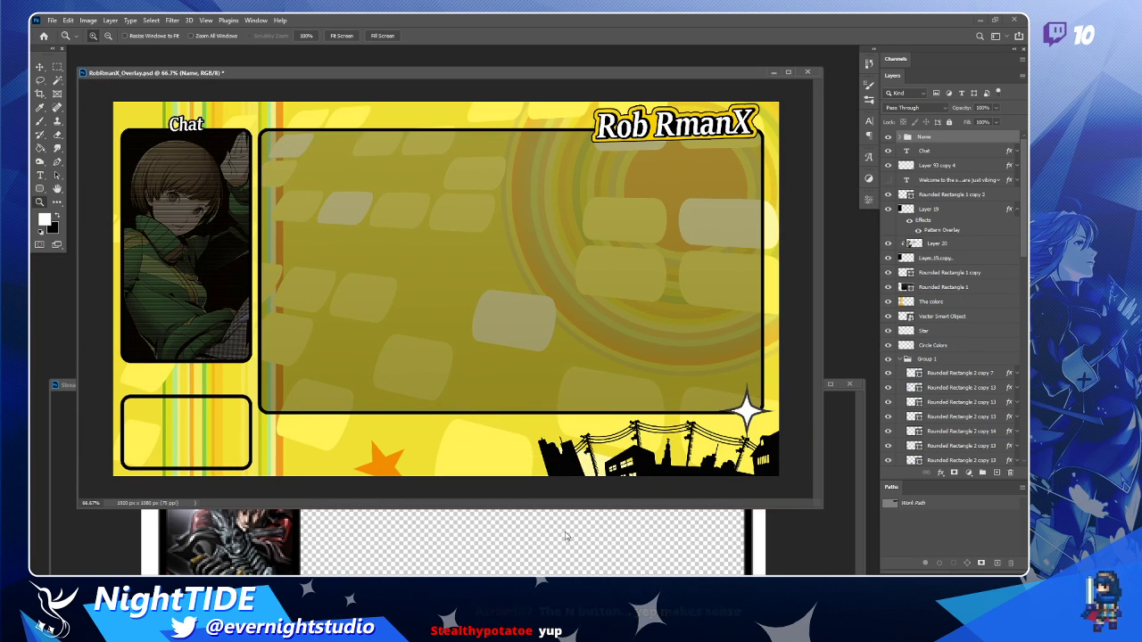
Bring the Stream_Overlay.png window to the front, move it up and minimize it.
click(845, 428)
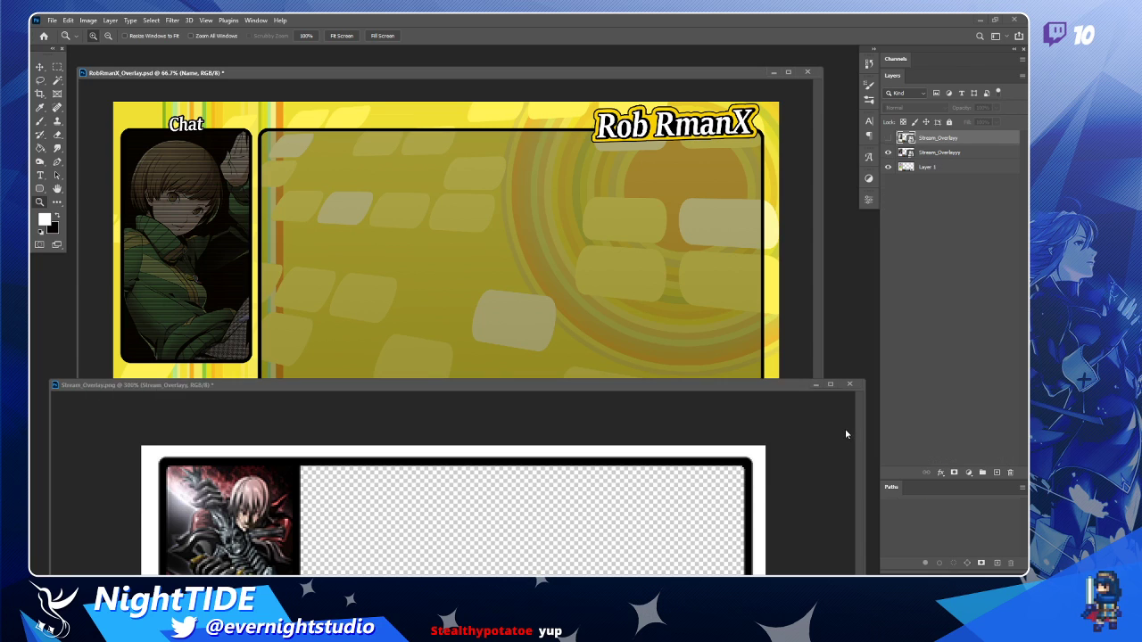
drag(767, 393, 764, 146)
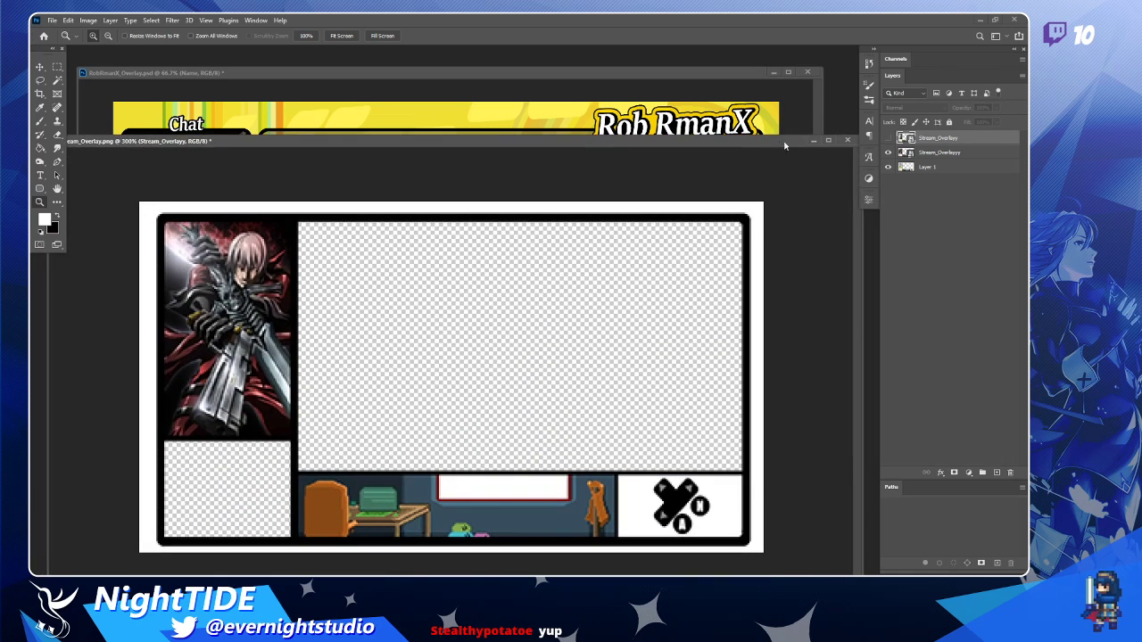
click(813, 141)
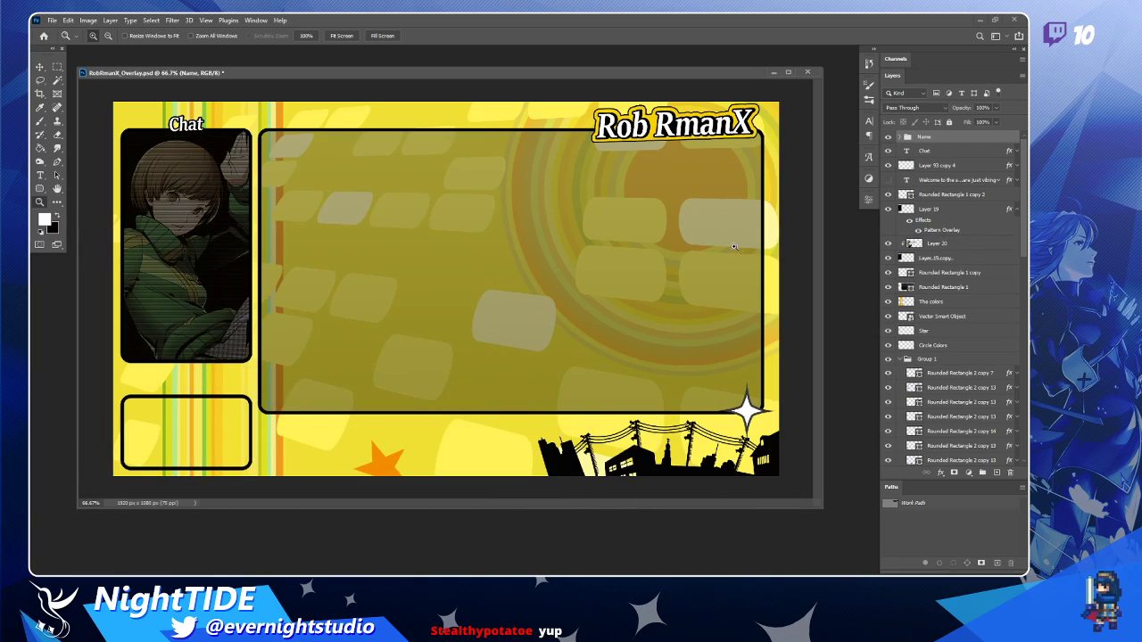
Switch to the Move tool and collapse Group 1 in the layer stack of RobRmanX_Overlay.psd.
click(40, 67)
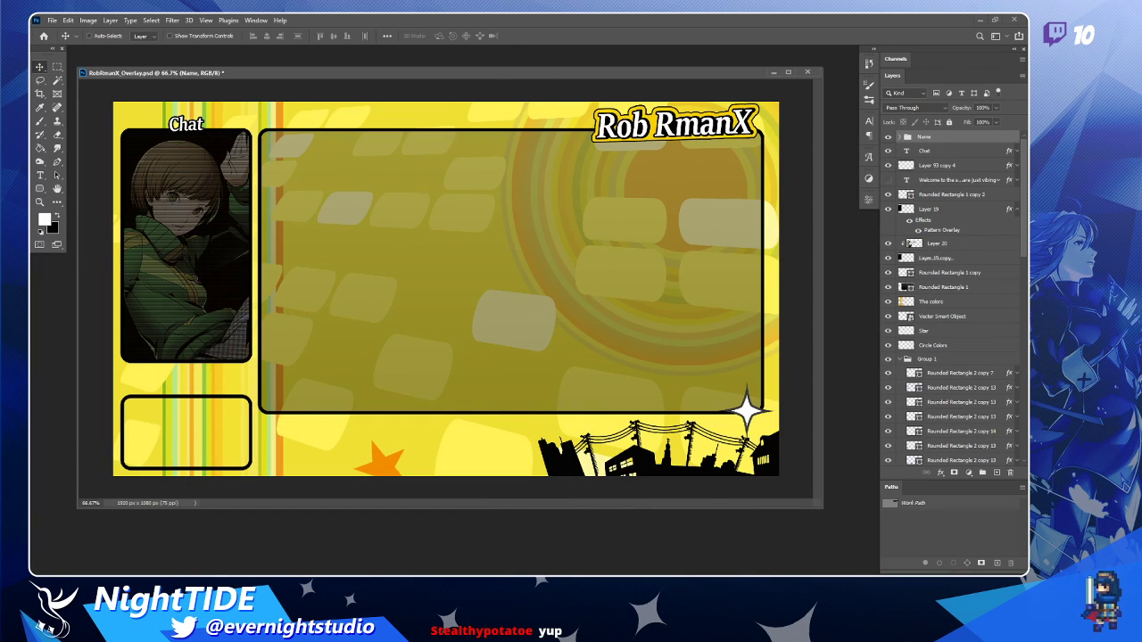
click(903, 361)
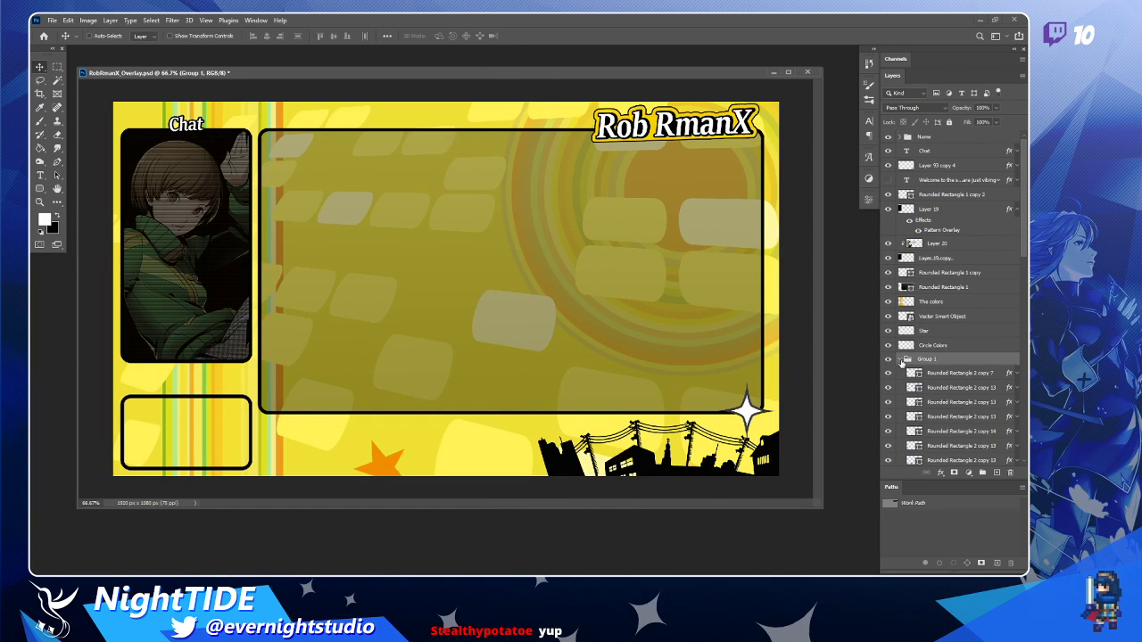
click(901, 359)
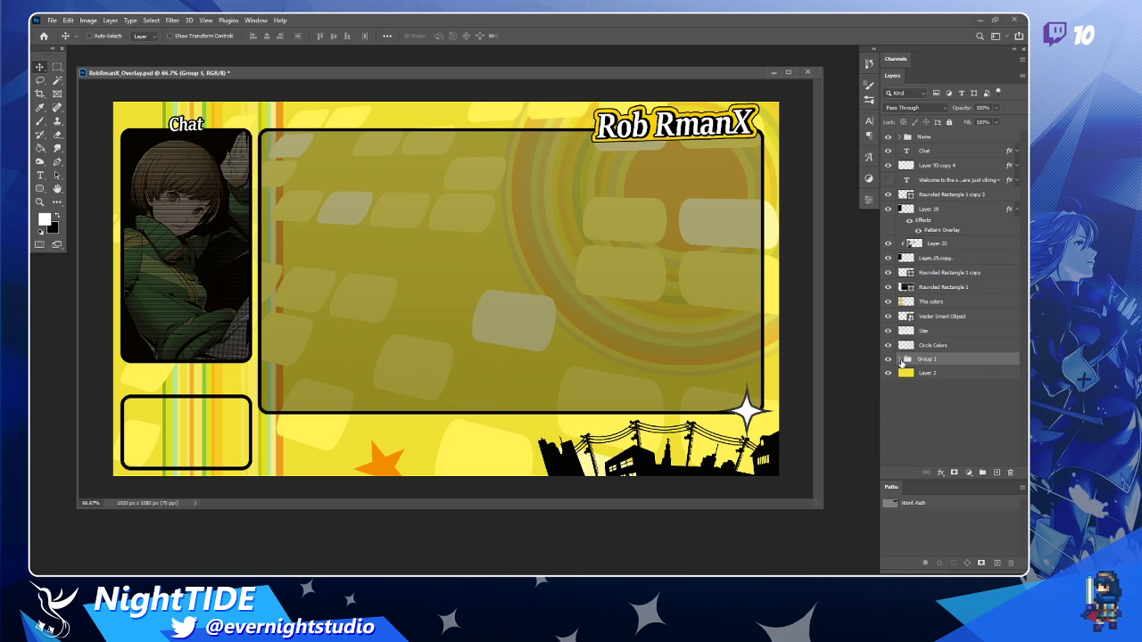
Restore the minimized Stream_Overlay.png window, reduce its view to 66.7% and reposition it over the new overlay's window.
mouse_move(220, 571)
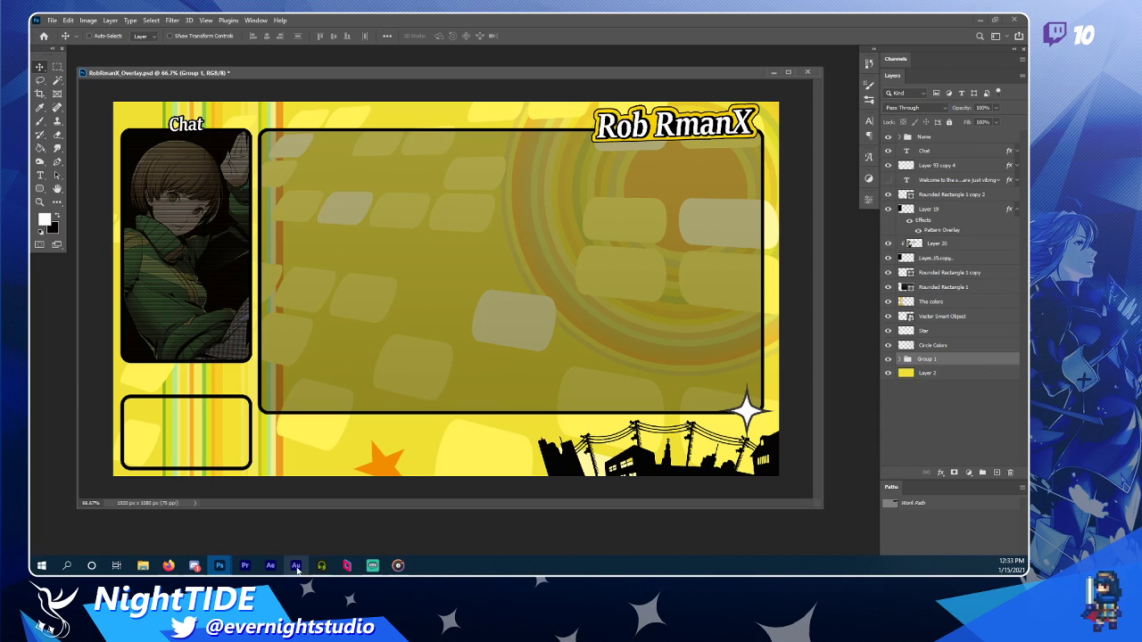
click(218, 534)
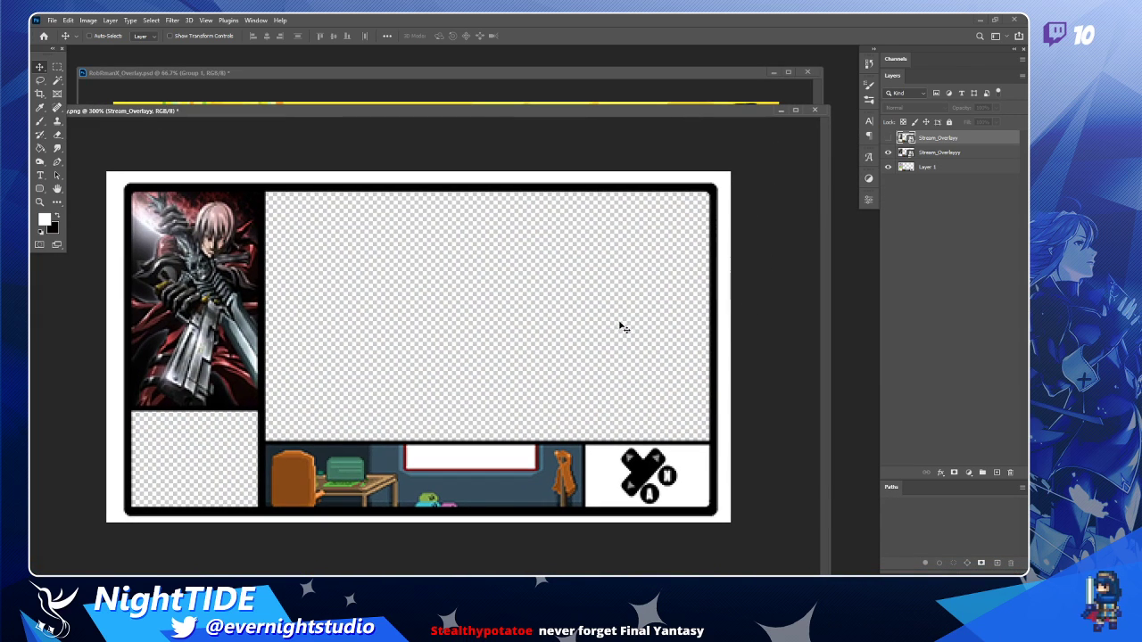
key(z)
click(582, 320)
click(582, 320)
alt+click(582, 320)
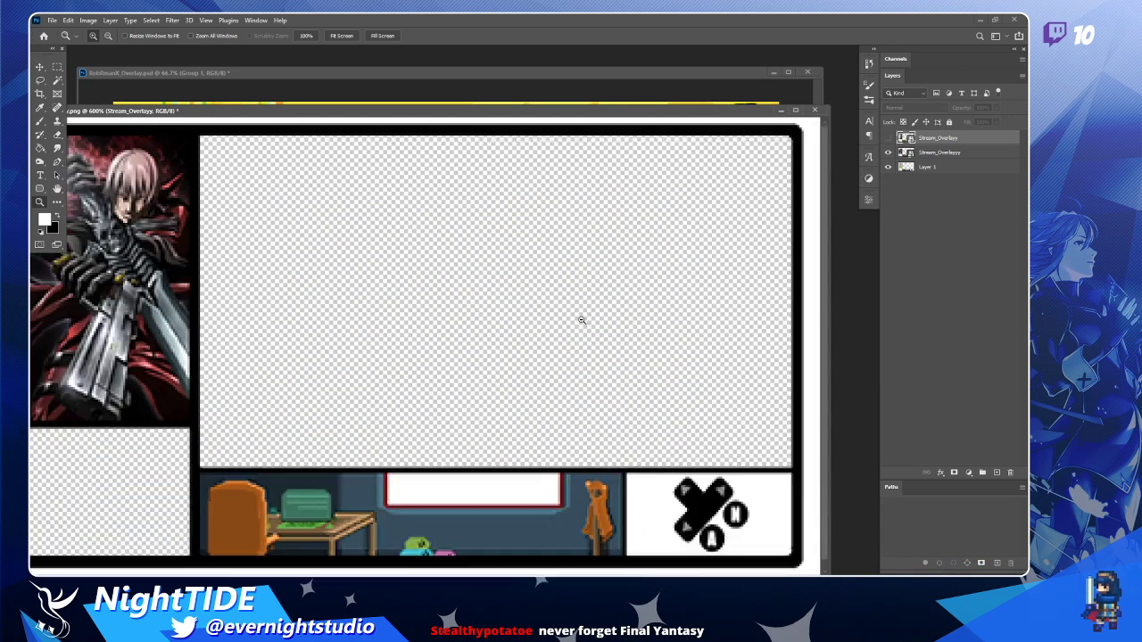
alt+click(582, 321)
alt+click(582, 320)
alt+click(582, 320)
alt+click(581, 320)
alt+click(582, 321)
drag(601, 113, 696, 90)
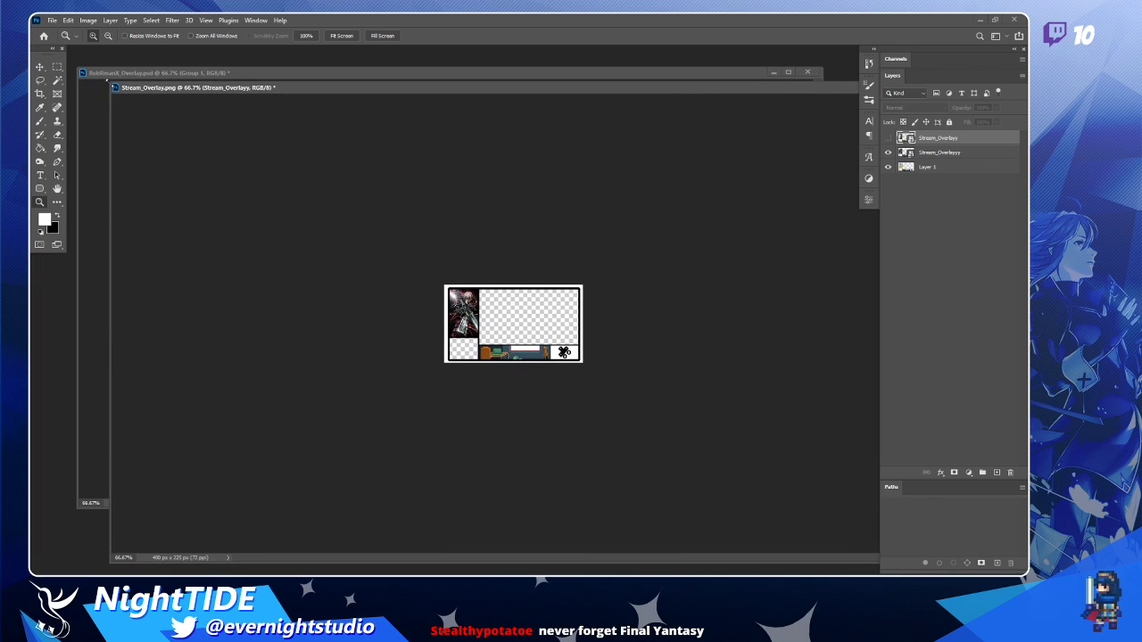
Shrink the Stream_Overlay.png window out of the way and bring Rob_Assets.psd in front of the main overlay document.
drag(107, 80, 65, 489)
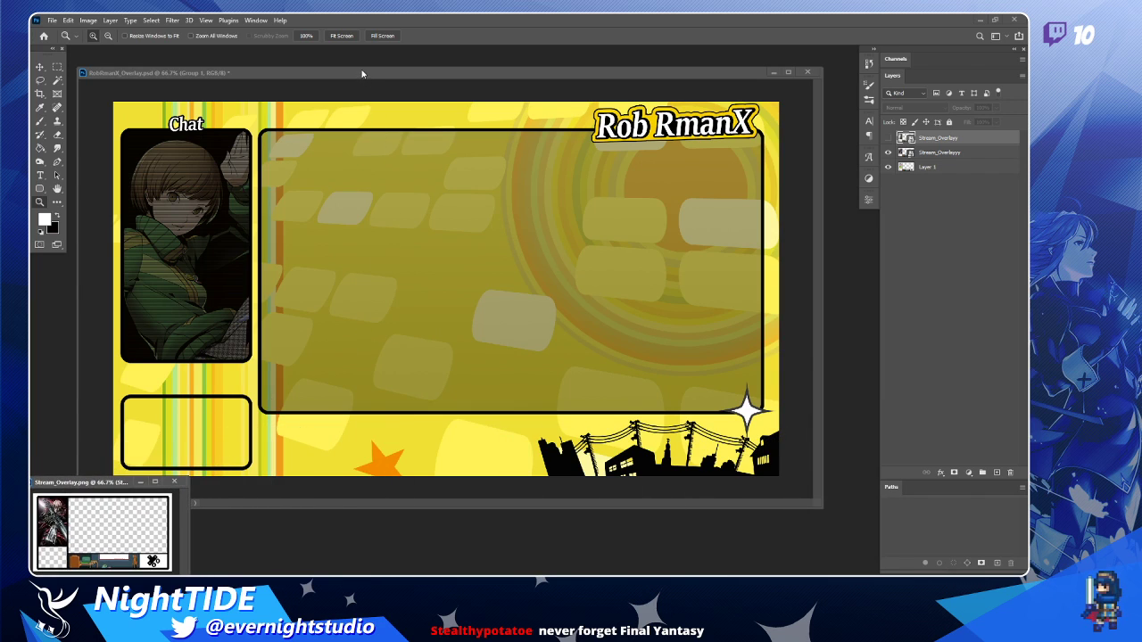
drag(362, 74, 370, 73)
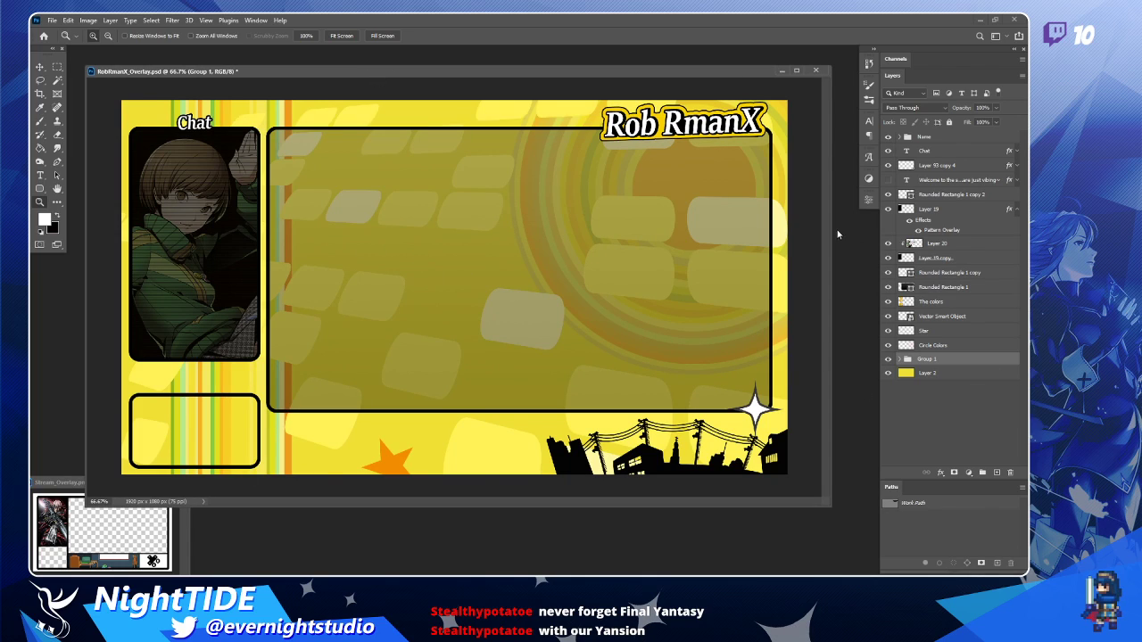
mouse_move(220, 565)
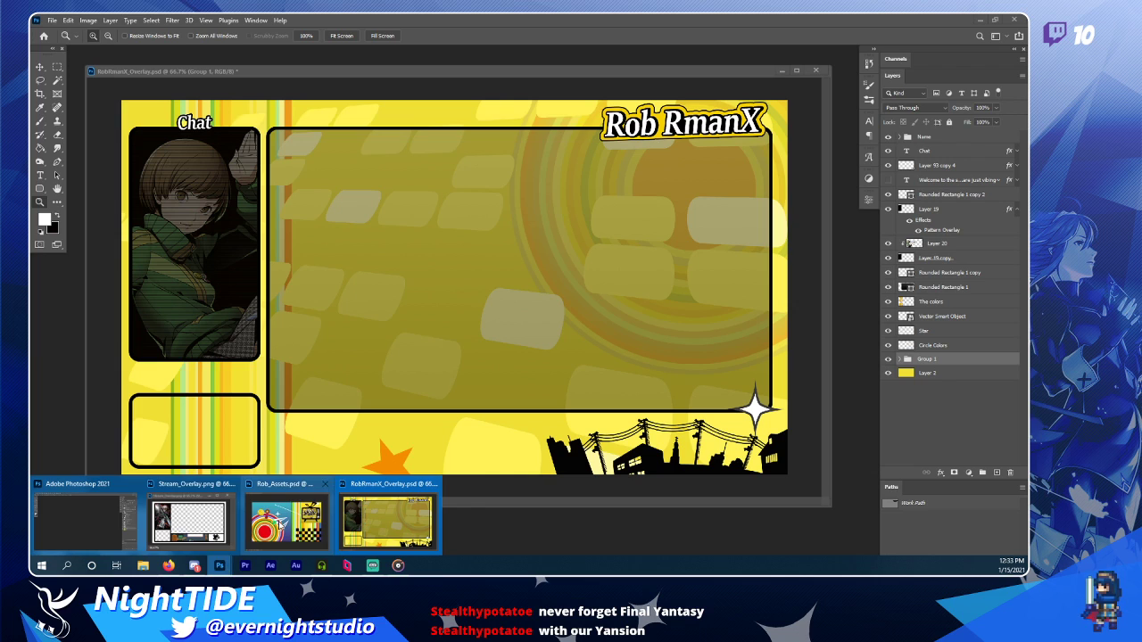
click(280, 526)
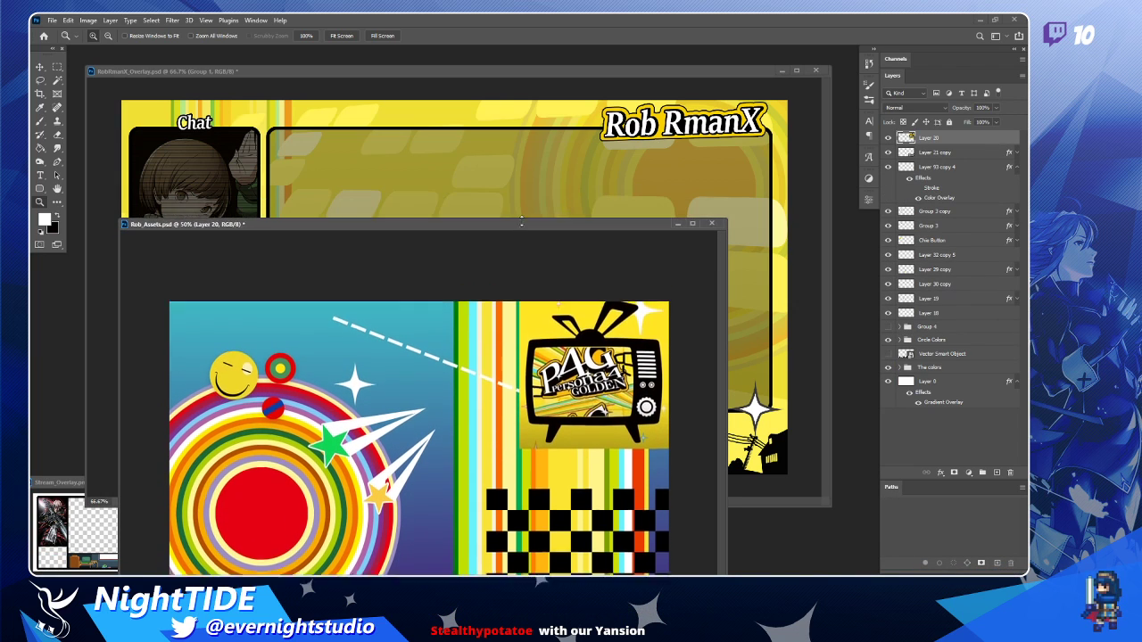
drag(521, 220, 630, 225)
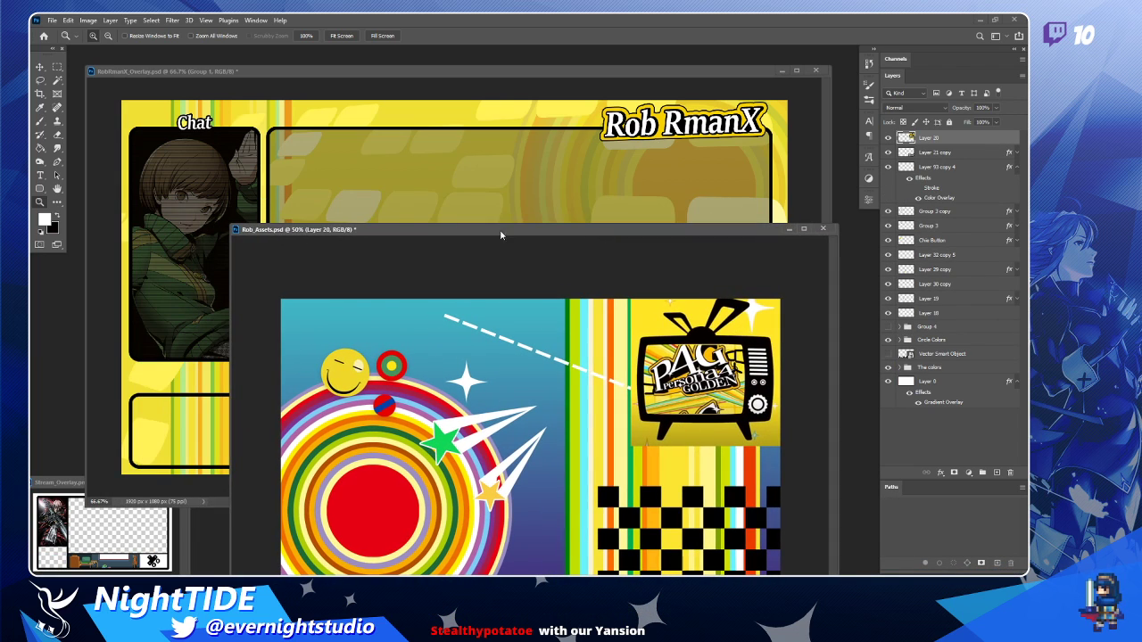
Copy the Group 3 copy, Group 3 and Chie Button layers from Rob_Assets.psd into the overlay, above all other layers.
click(39, 67)
click(346, 380)
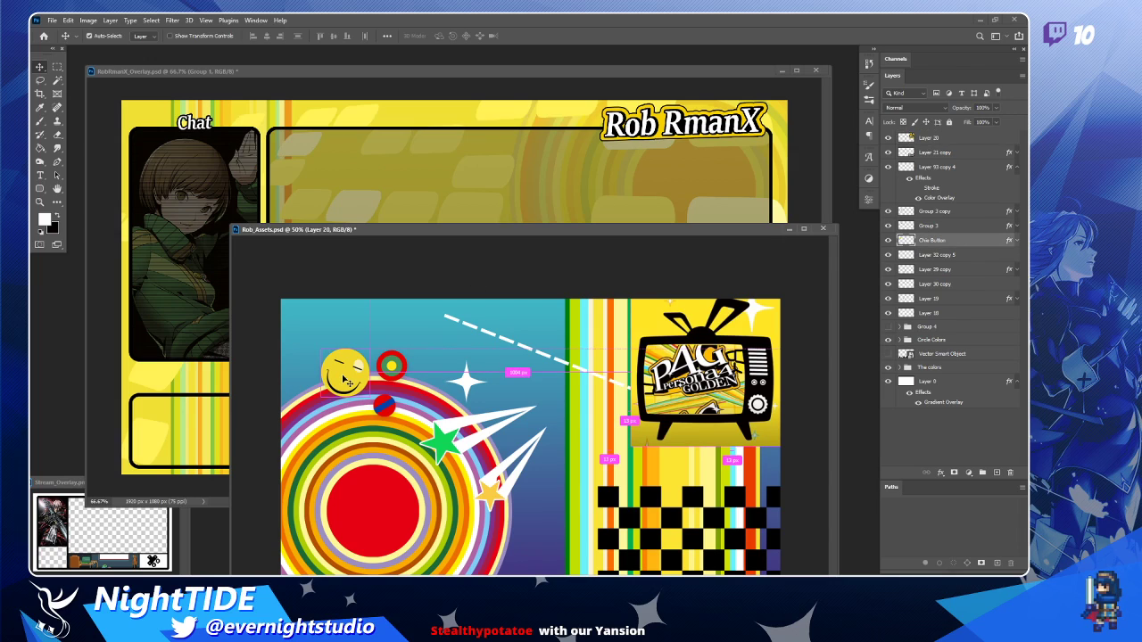
click(888, 240)
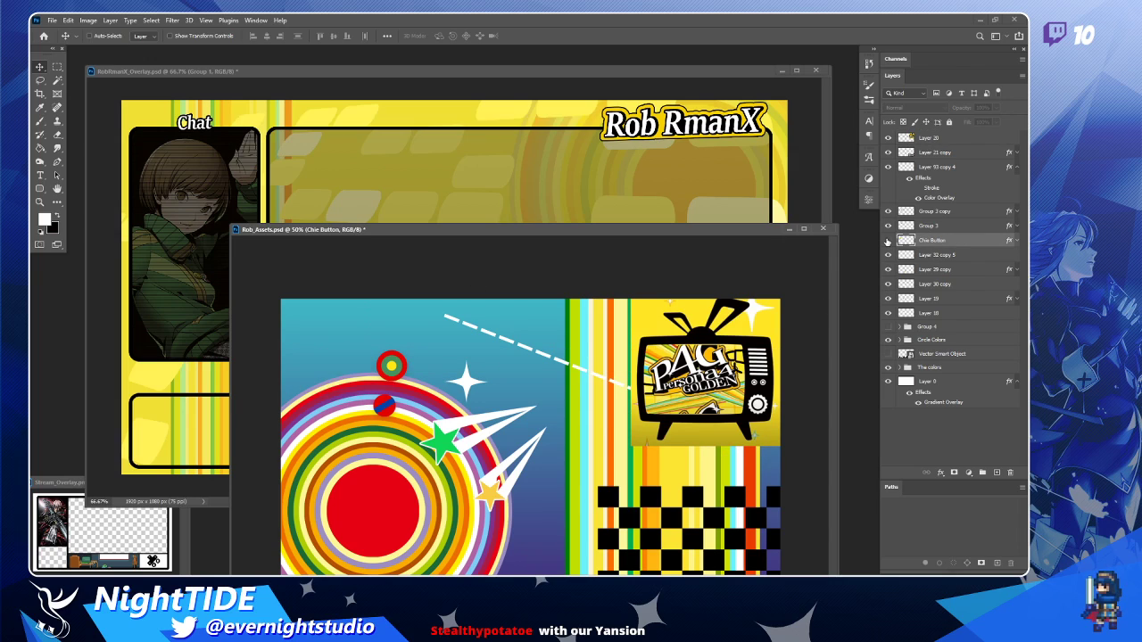
click(888, 240)
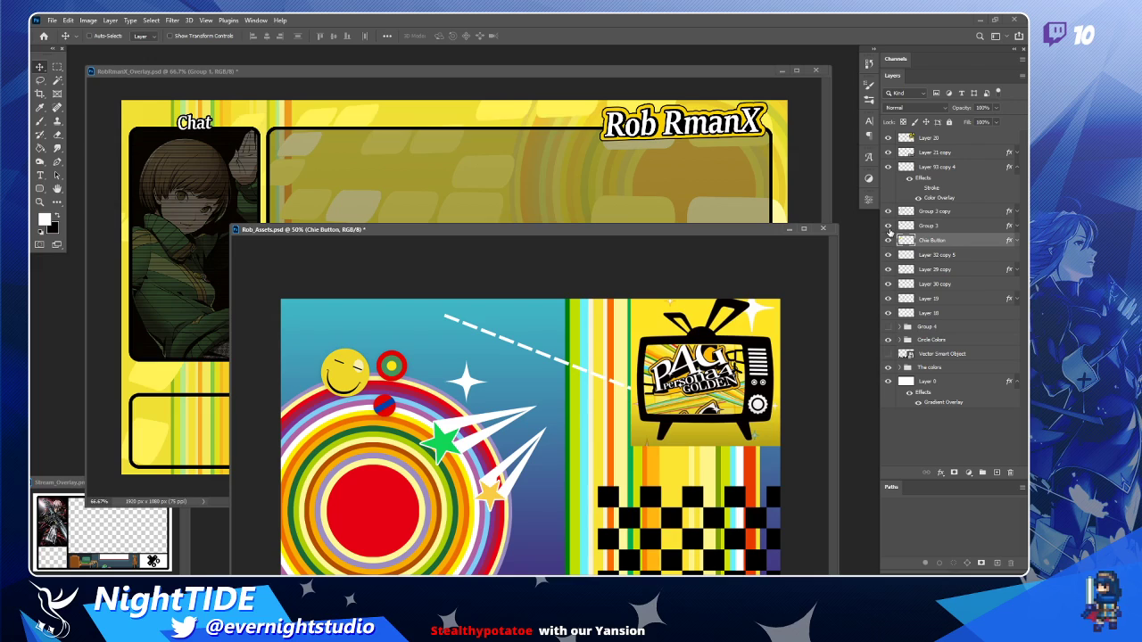
click(888, 227)
click(888, 227)
click(888, 211)
click(888, 212)
click(905, 211)
shift+click(924, 241)
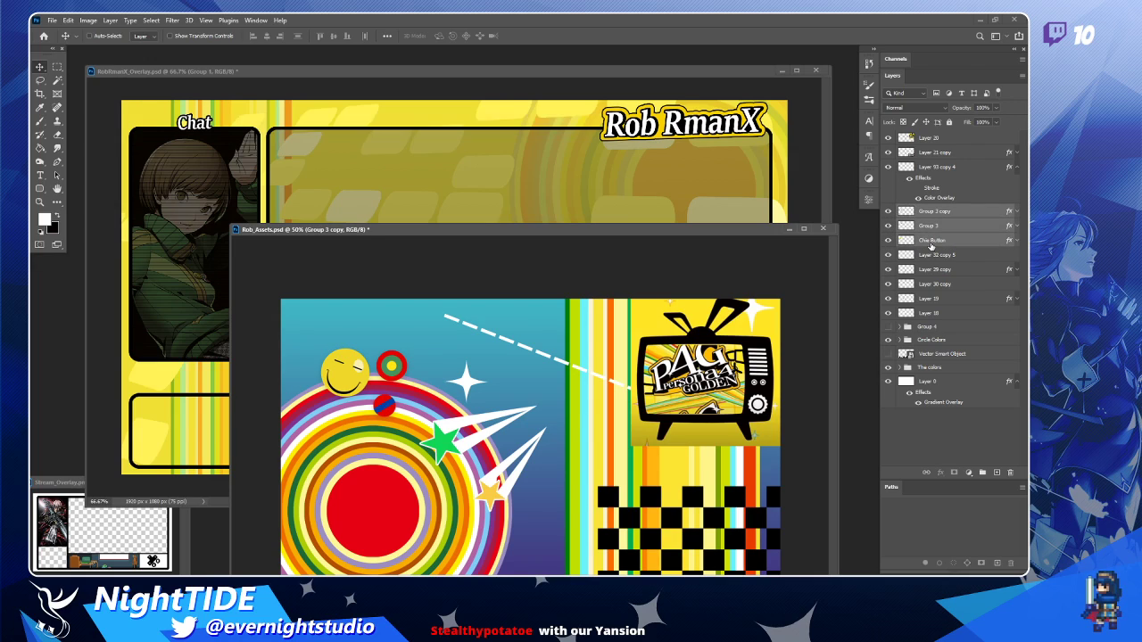
drag(414, 413, 407, 153)
drag(973, 379, 952, 132)
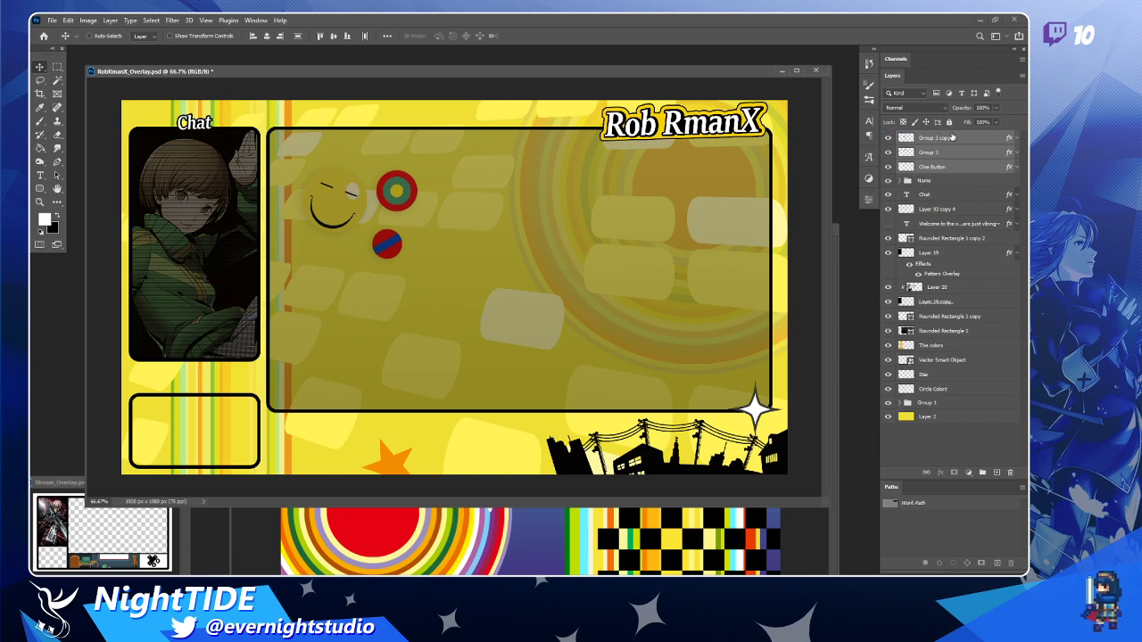
Scale the three buttons to about 75% at the chat panel's lower-right corner and raise Chie Button to the top of the layers.
drag(393, 196, 264, 323)
key(ctrl+t)
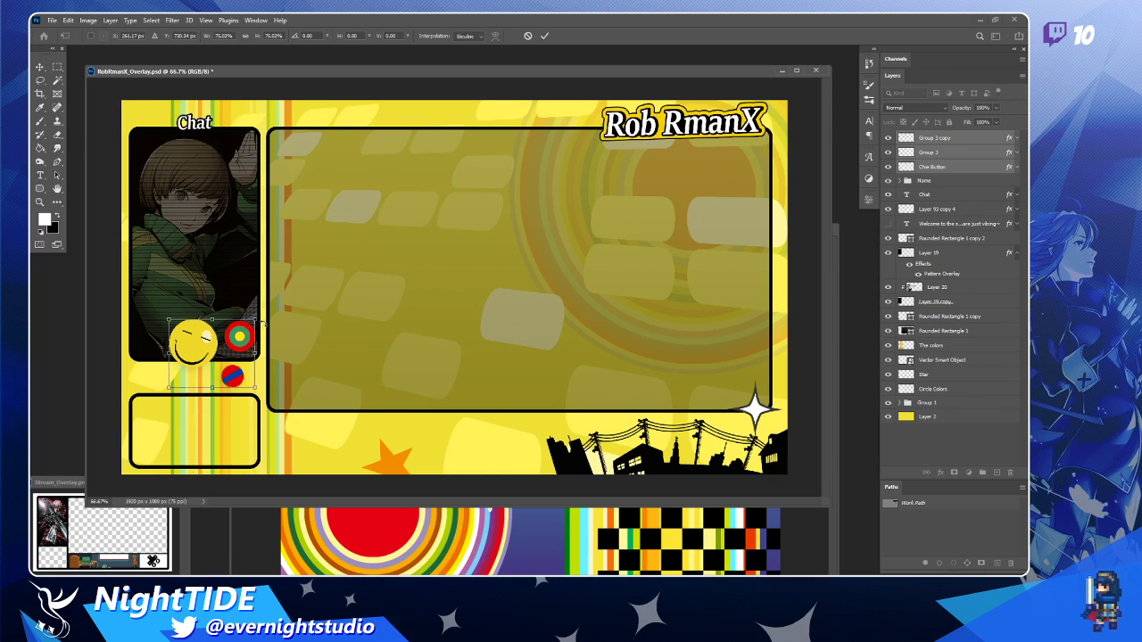
key(Return)
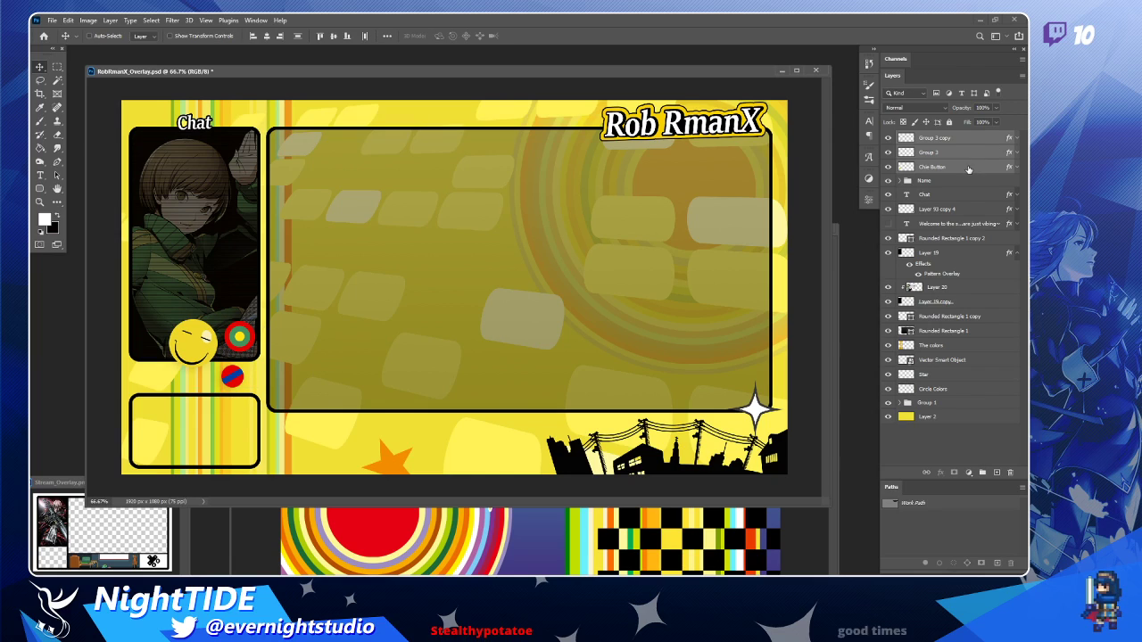
drag(973, 168, 969, 134)
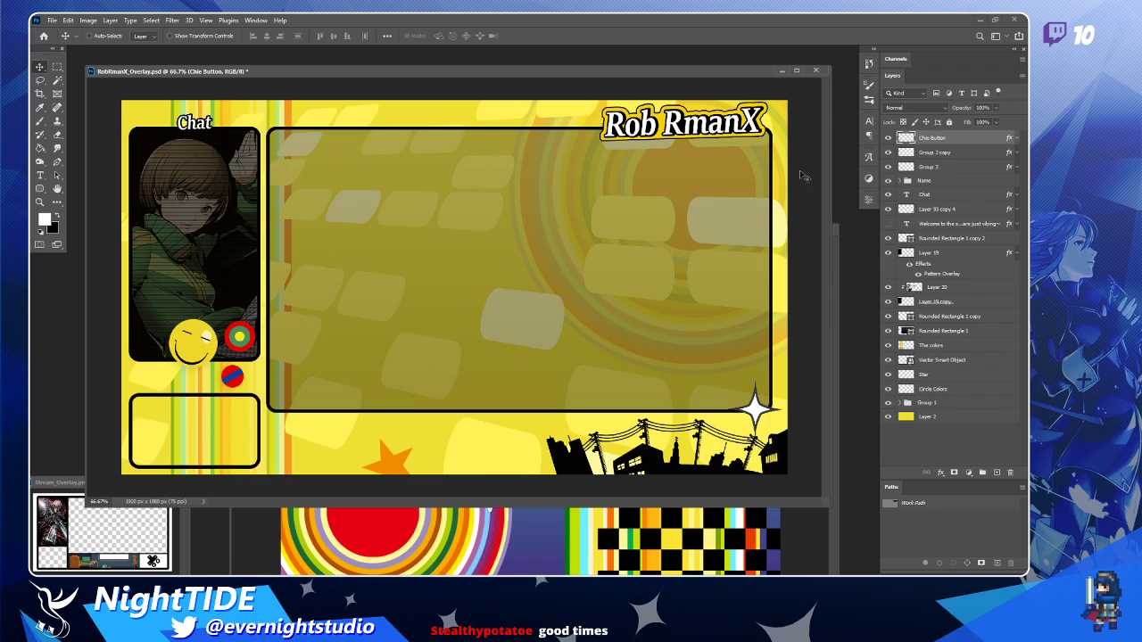
Move the smiley and the two round badges into the yellow strip below the main frame and hide the orange Star layer.
drag(209, 350, 349, 460)
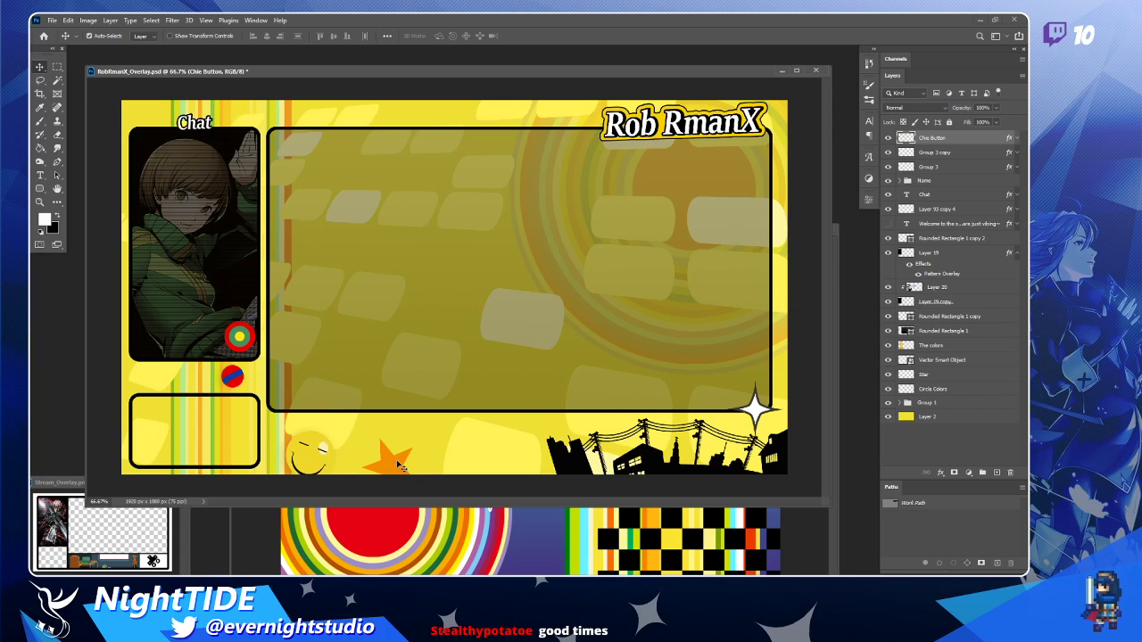
ctrl+click(397, 464)
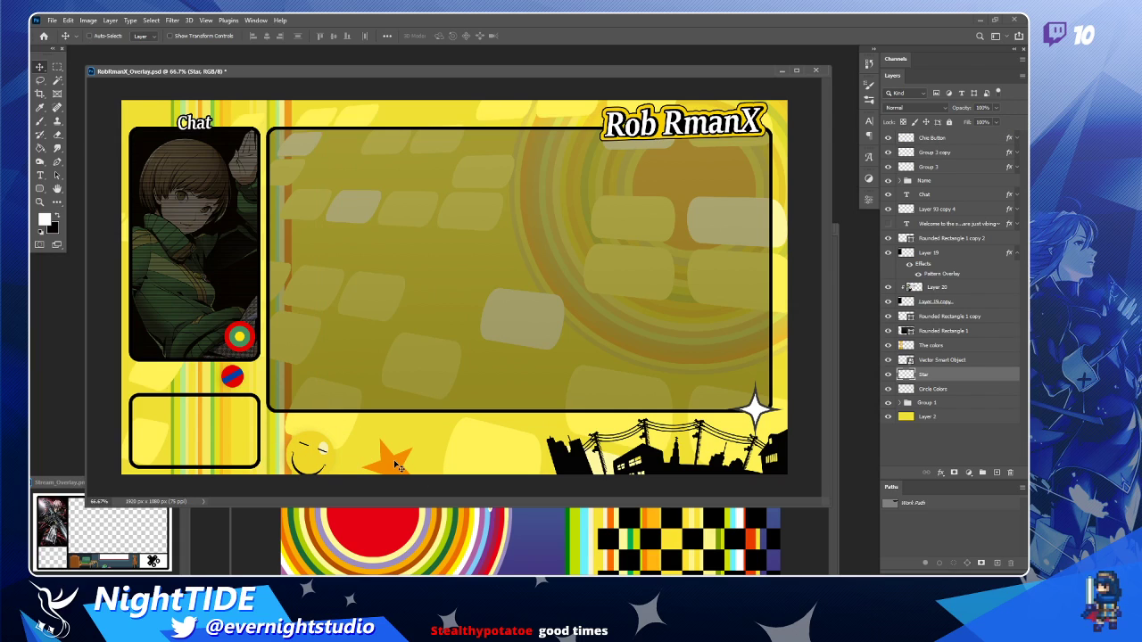
click(888, 374)
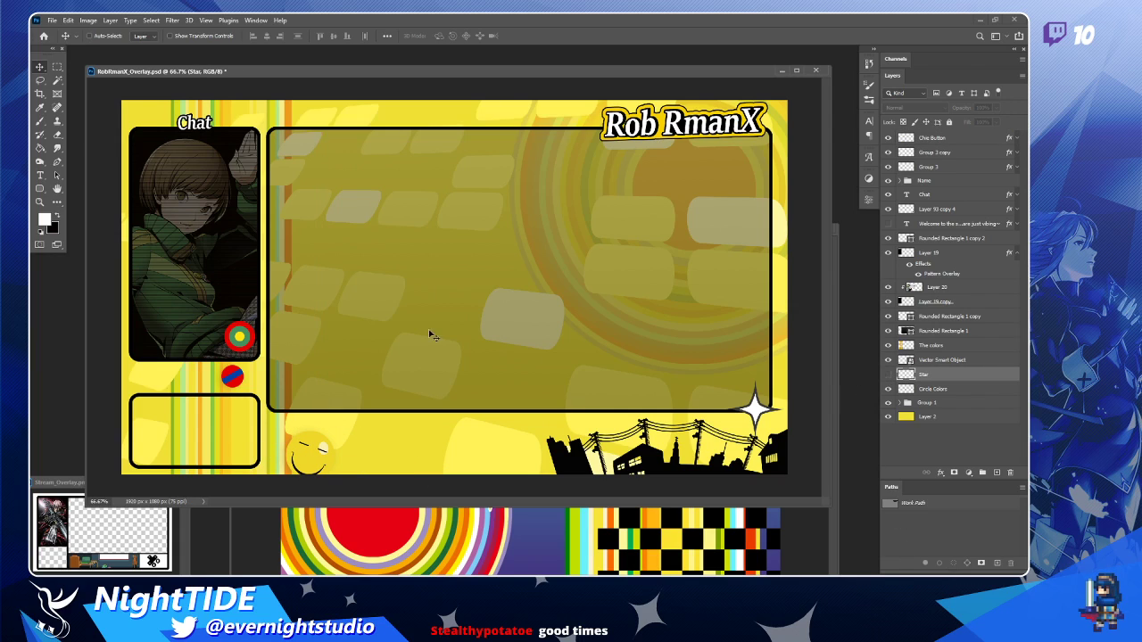
ctrl+click(241, 339)
drag(241, 339, 355, 442)
ctrl+click(232, 376)
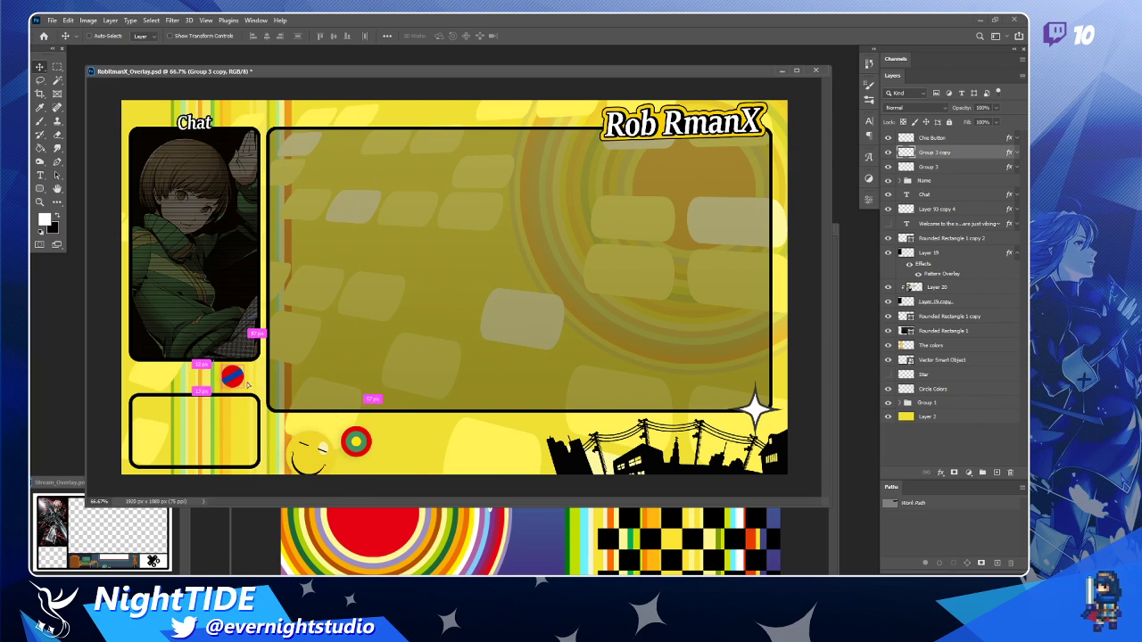
drag(232, 376, 380, 464)
Hide the Group 3 copy and Group 3 badge layers and move the smiley to the main frame's lower-right corner.
drag(889, 157, 888, 140)
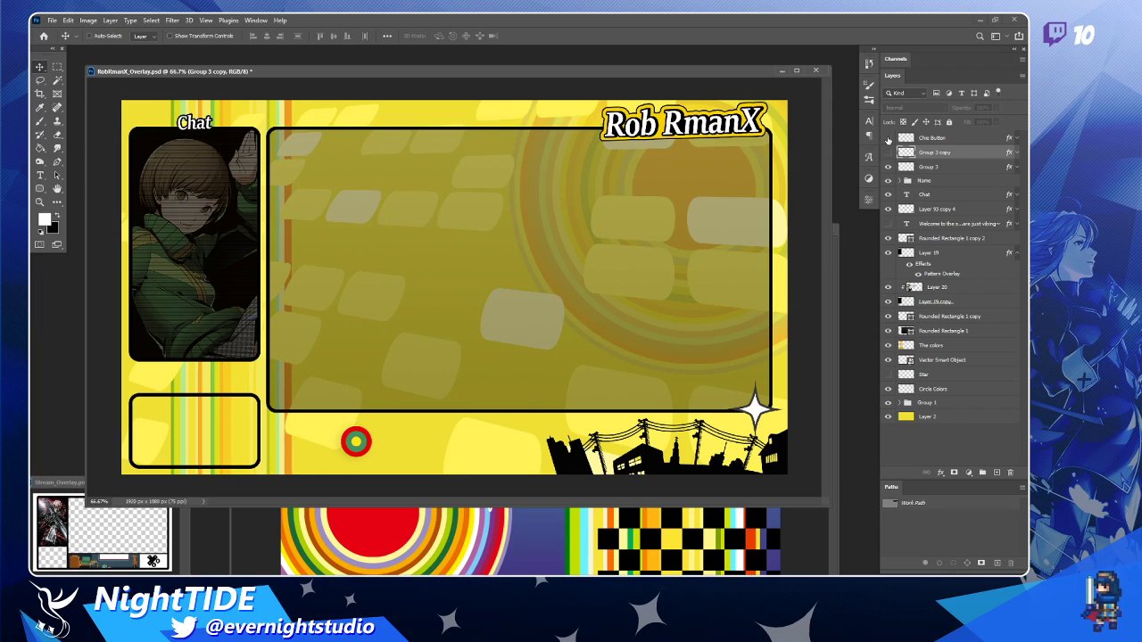
click(888, 138)
click(888, 167)
click(937, 139)
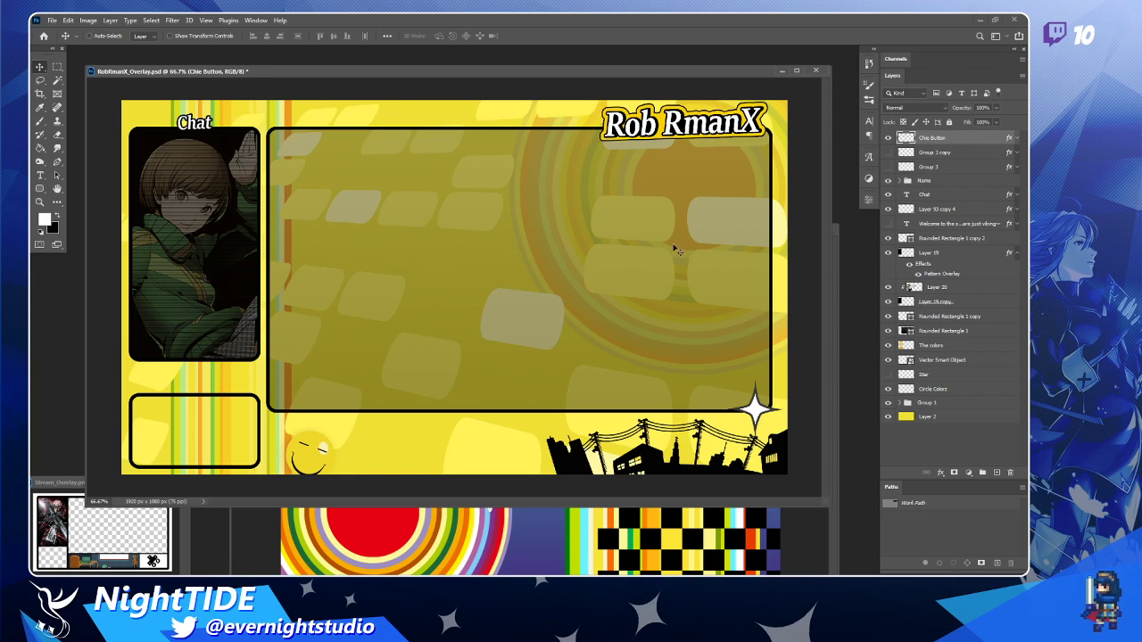
drag(320, 466, 685, 413)
Move the white sparkle to the left of the smiley and place a smaller copy of it just above the smiley.
ctrl+click(757, 393)
drag(668, 468, 793, 357)
key(ctrl+t)
key(Return)
ctrl+click(679, 470)
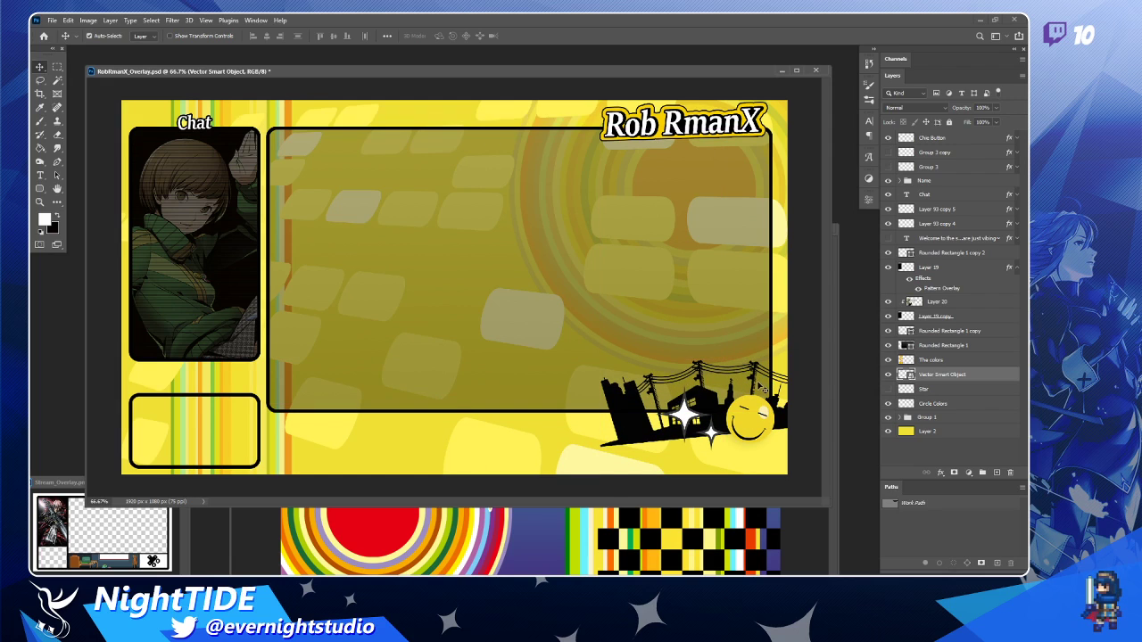
key(ctrl+z)
ctrl+click(713, 436)
drag(713, 437, 765, 385)
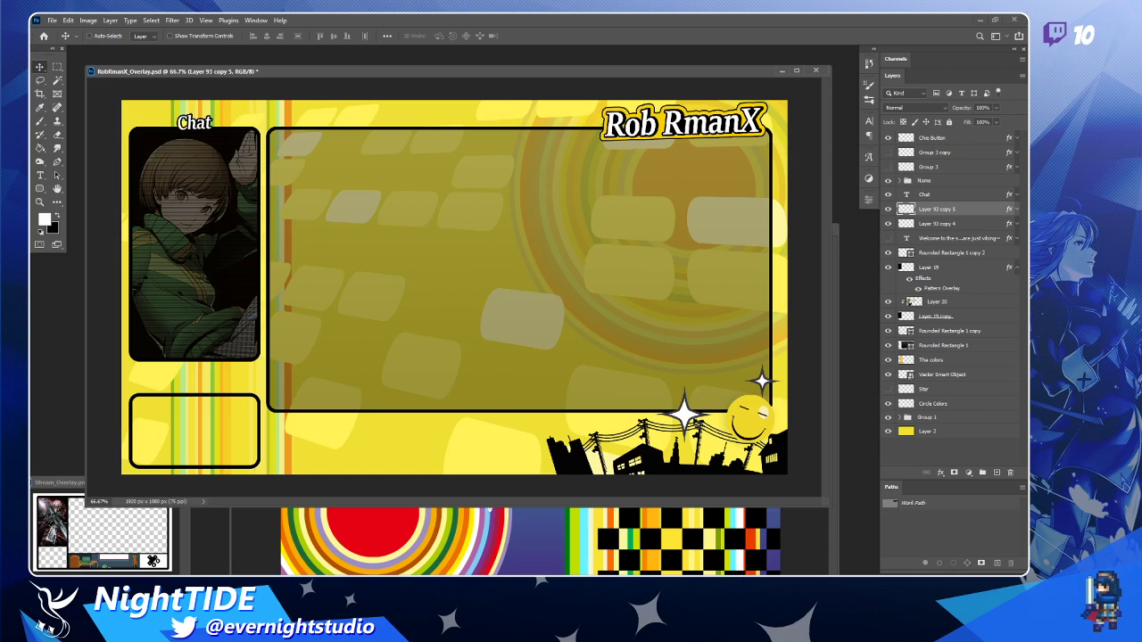
Duplicate the large sparkle twice at the main frame's upper-left corner, scaling the copies to a medium and a small size.
drag(683, 420, 270, 146)
key(ctrl+t)
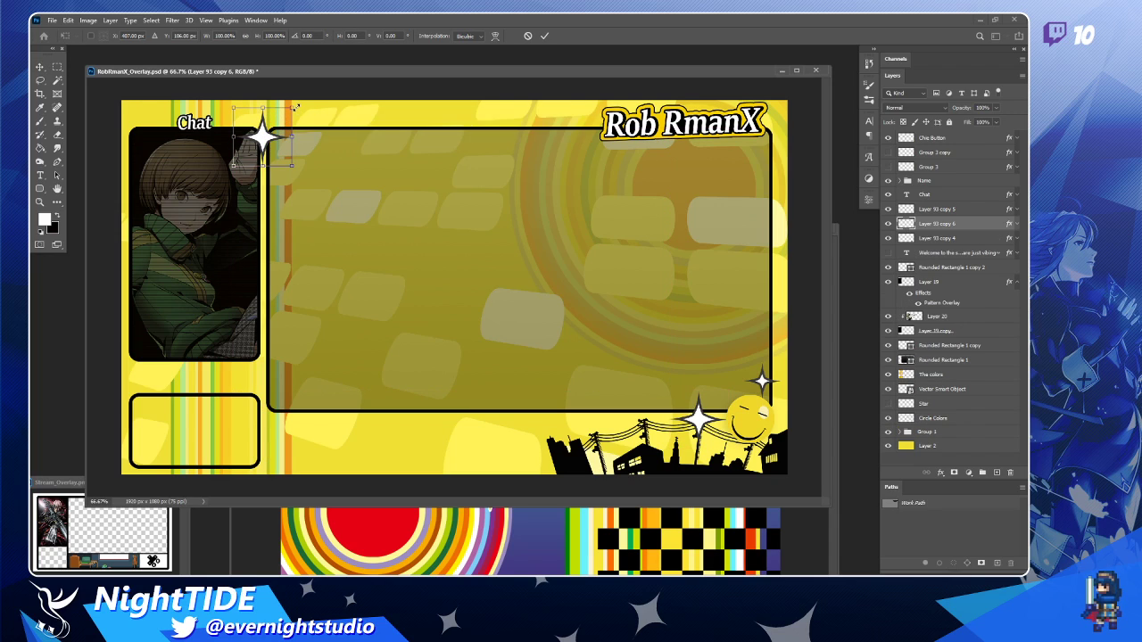
drag(291, 108, 265, 126)
key(Return)
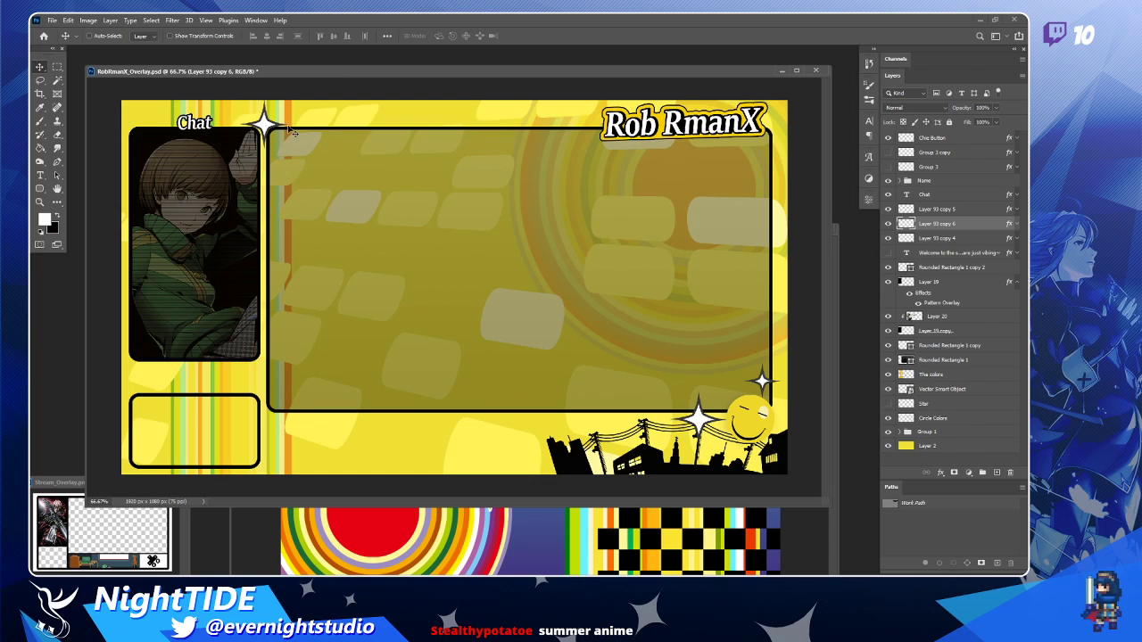
mouse_move(293, 133)
mouse_down()
mouse_move(349, 80)
mouse_move(305, 113)
mouse_up()
key(ctrl+t)
key(Return)
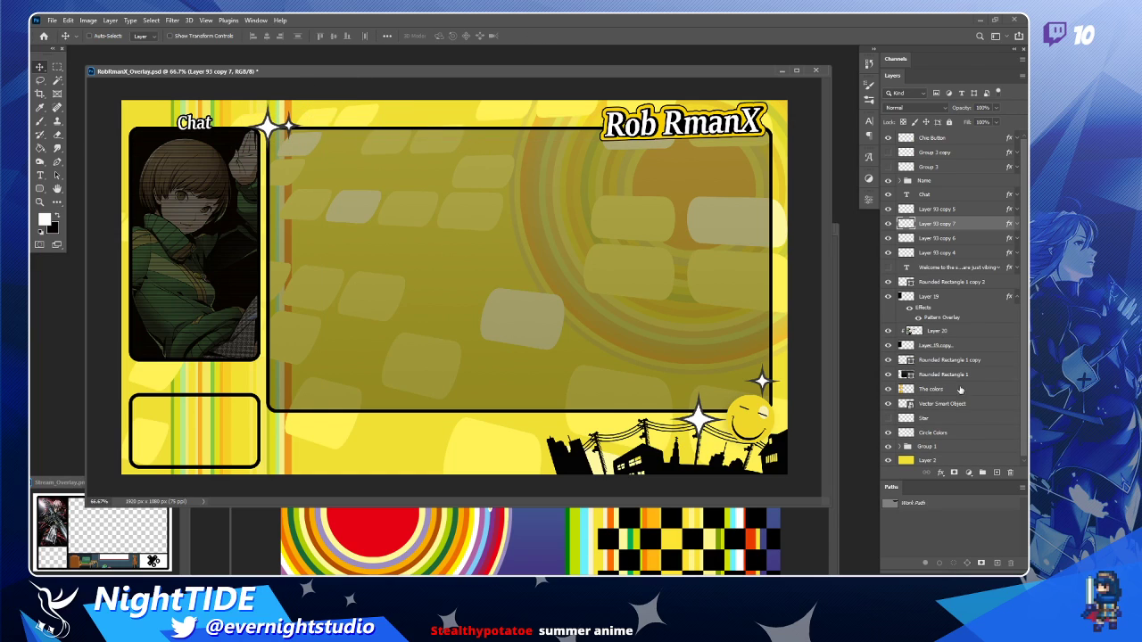
Apply the Stroke layer style settings to the smallest sparkle copy.
double_click(979, 223)
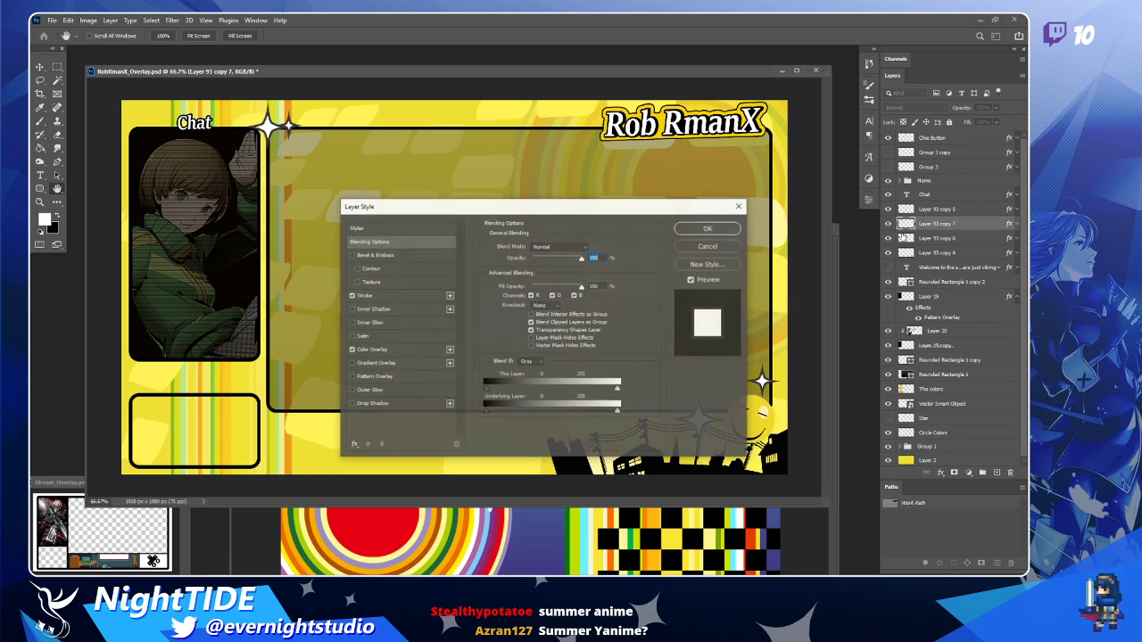
click(375, 296)
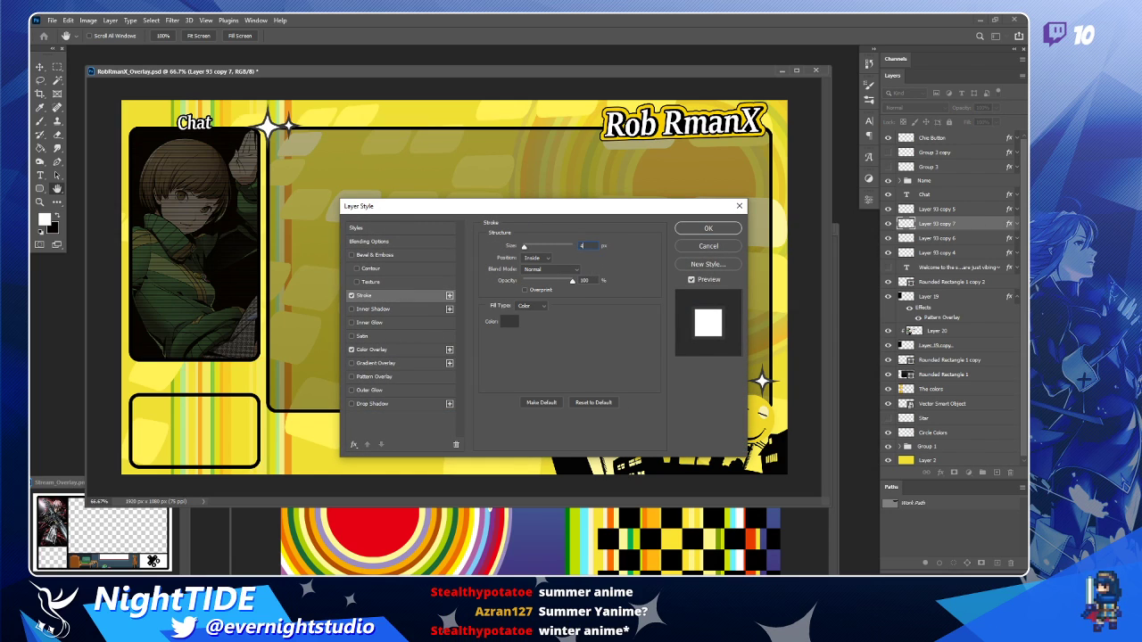
click(718, 234)
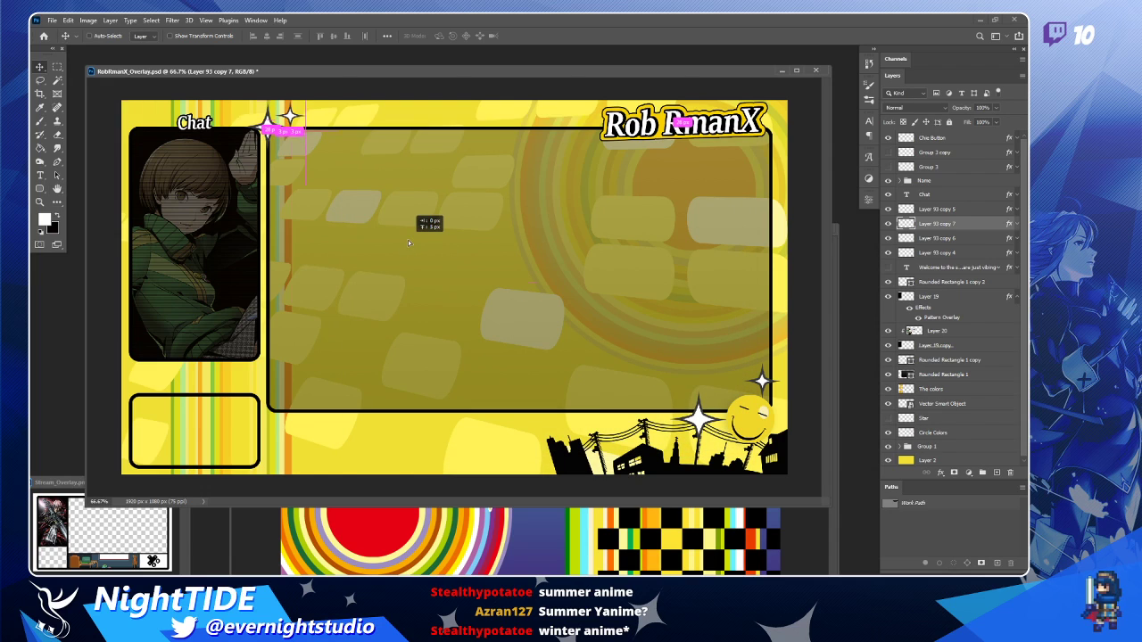
Move the two sparkle copies to either side of the Chat title.
drag(415, 241, 421, 241)
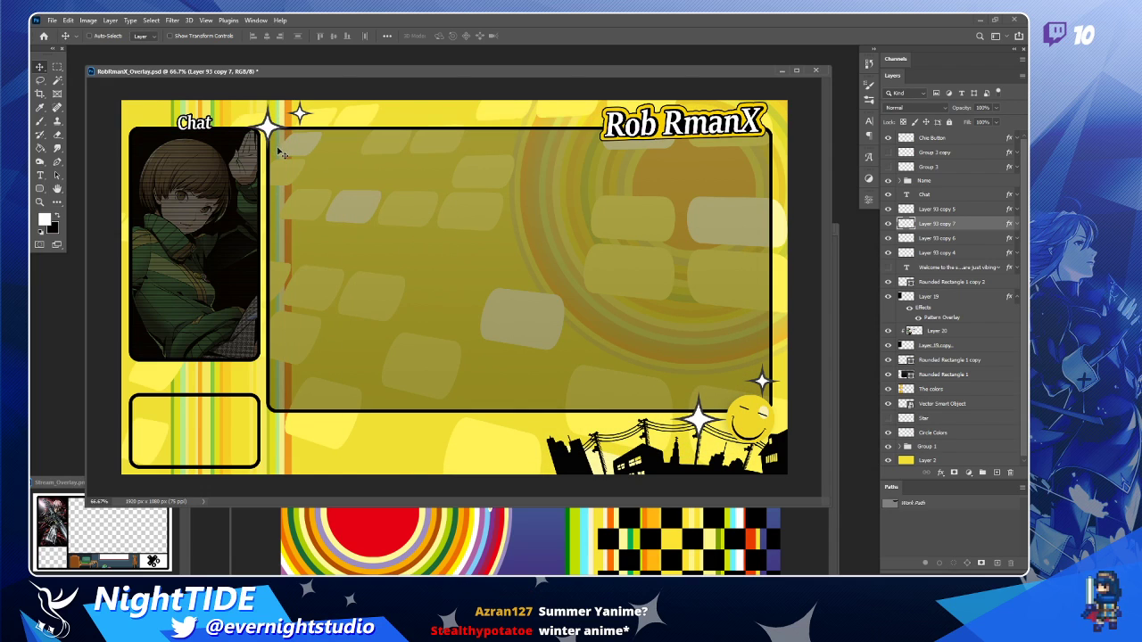
drag(277, 132, 167, 130)
drag(300, 113, 222, 111)
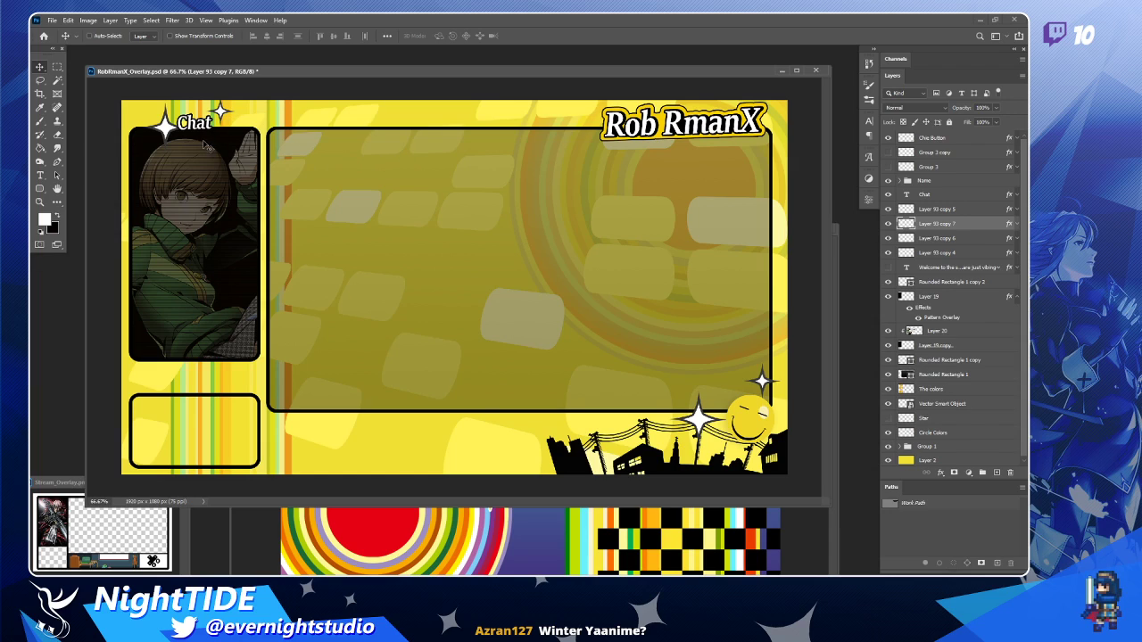
Add two scaled-down copies of the lower sparkle, one on each side of the name title above the main frame.
ctrl+click(708, 428)
drag(708, 428, 585, 137)
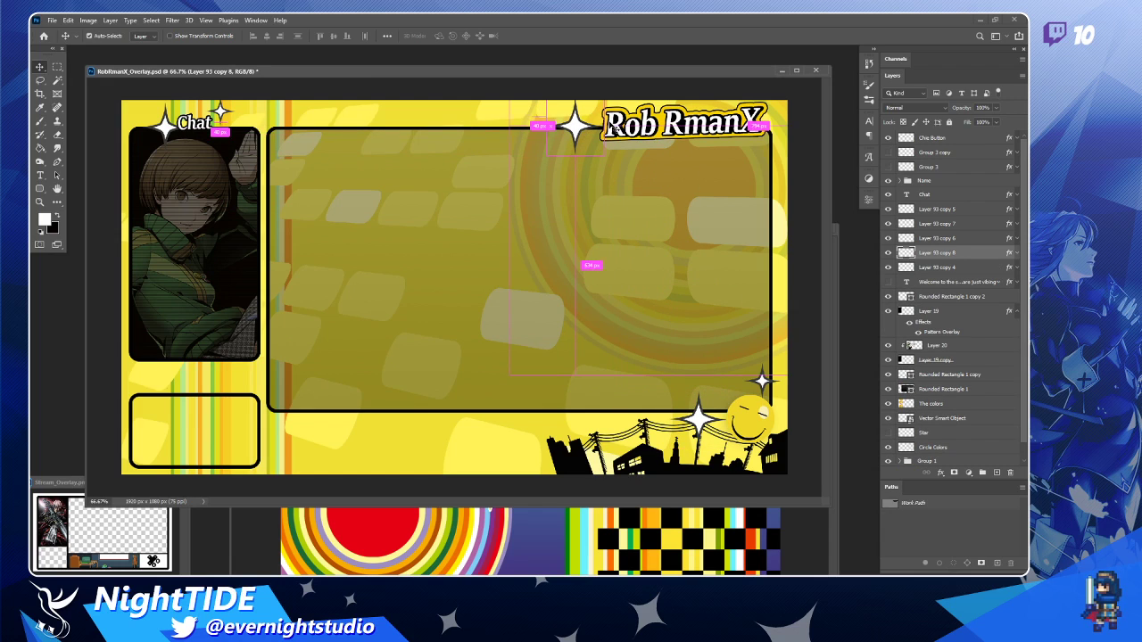
key(ctrl+t)
drag(610, 94, 593, 118)
key(Return)
drag(571, 203, 583, 189)
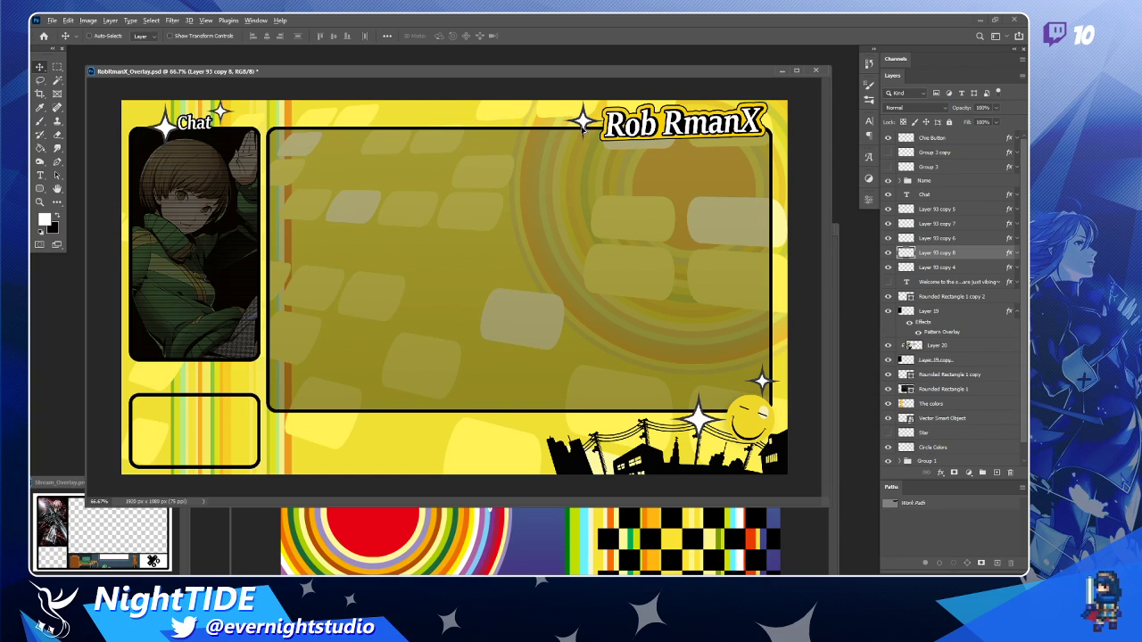
drag(583, 127, 778, 123)
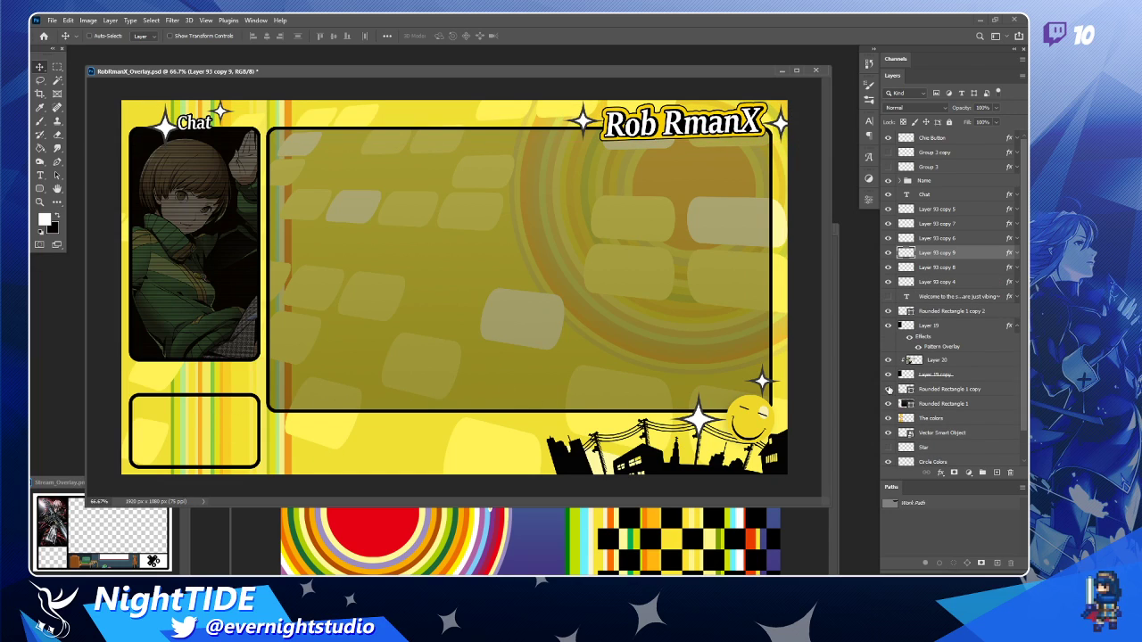
Copy the Persona 4 Golden TV graphic from Rob_Assets.psd onto the overlay's small lower-left frame, layered just above Group 1.
click(537, 542)
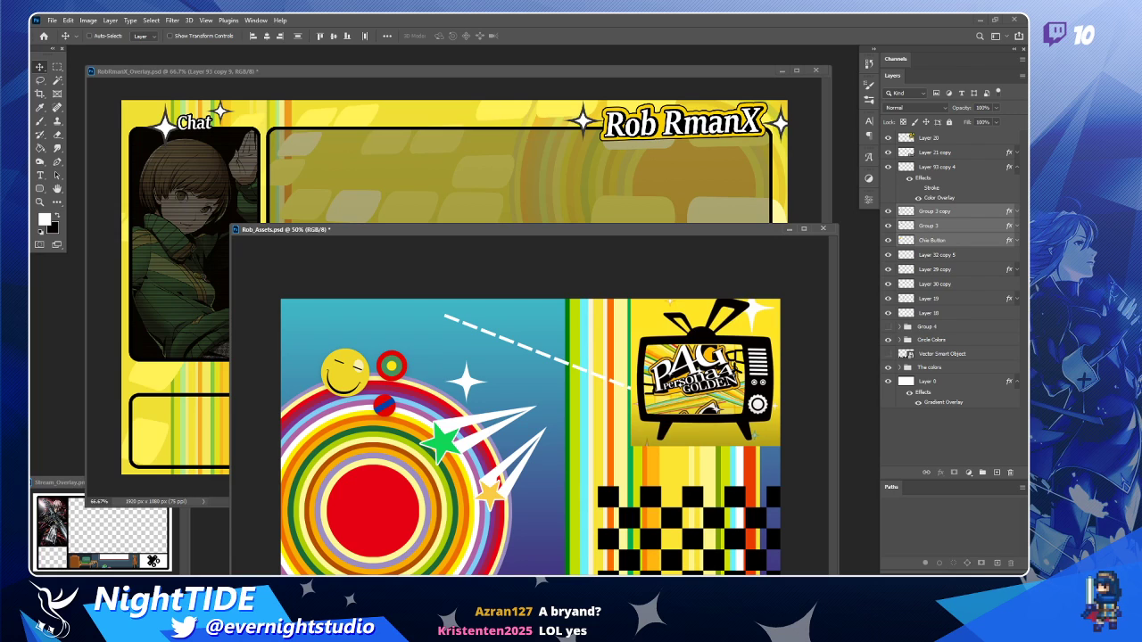
drag(748, 359, 234, 510)
drag(959, 257, 972, 439)
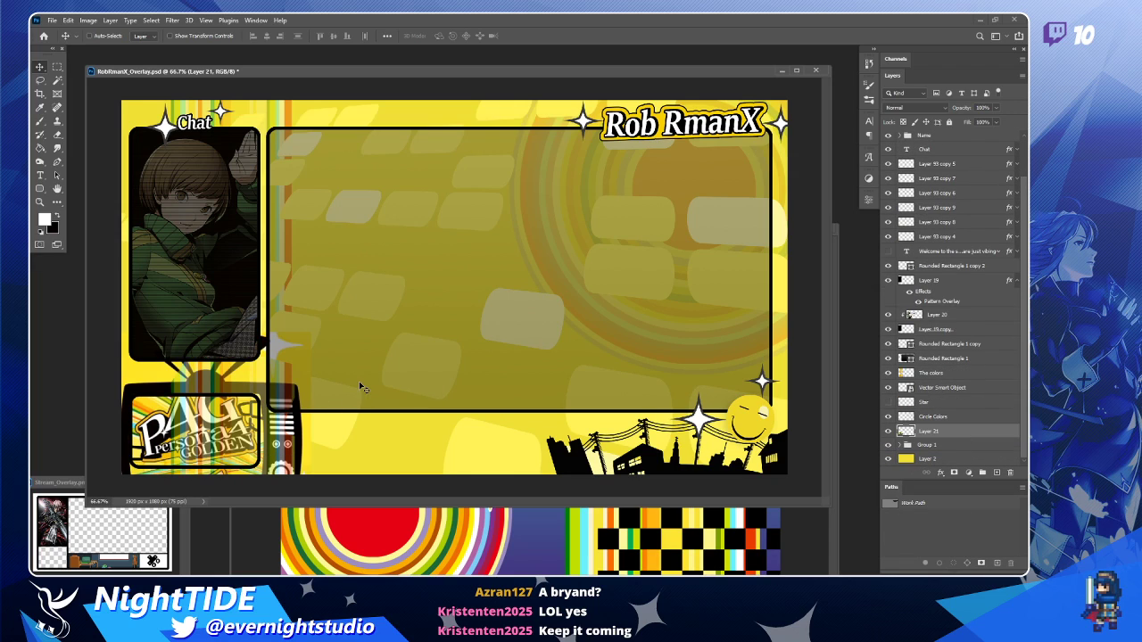
Scale the TV graphic to about 91% width and 75% height and position it around the overlay's small lower-left frame.
key(ctrl+t)
drag(301, 383, 277, 367)
drag(253, 420, 300, 351)
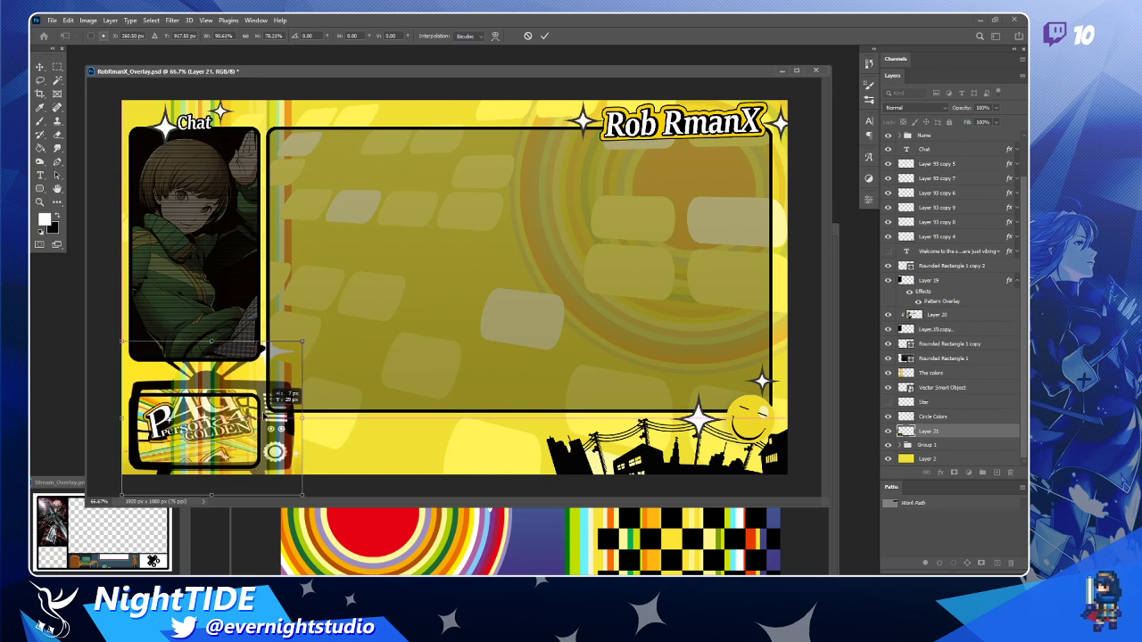
drag(262, 426, 259, 397)
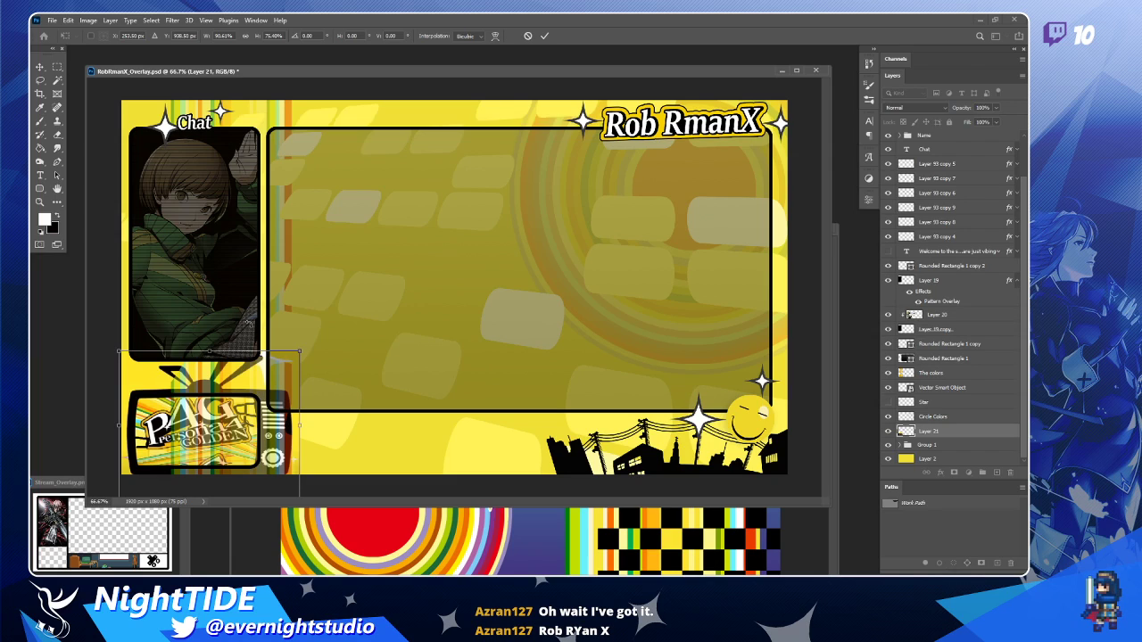
key(Return)
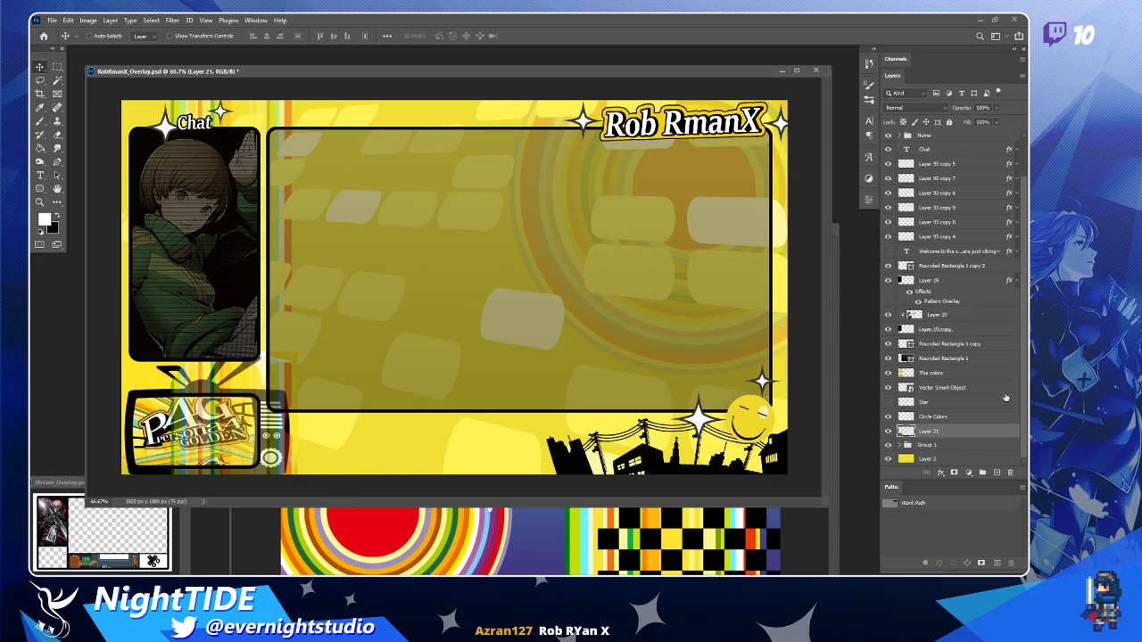
Move the TV graphic's layer directly above The colors layer and check which layer above it draws the small frame.
drag(960, 444, 962, 376)
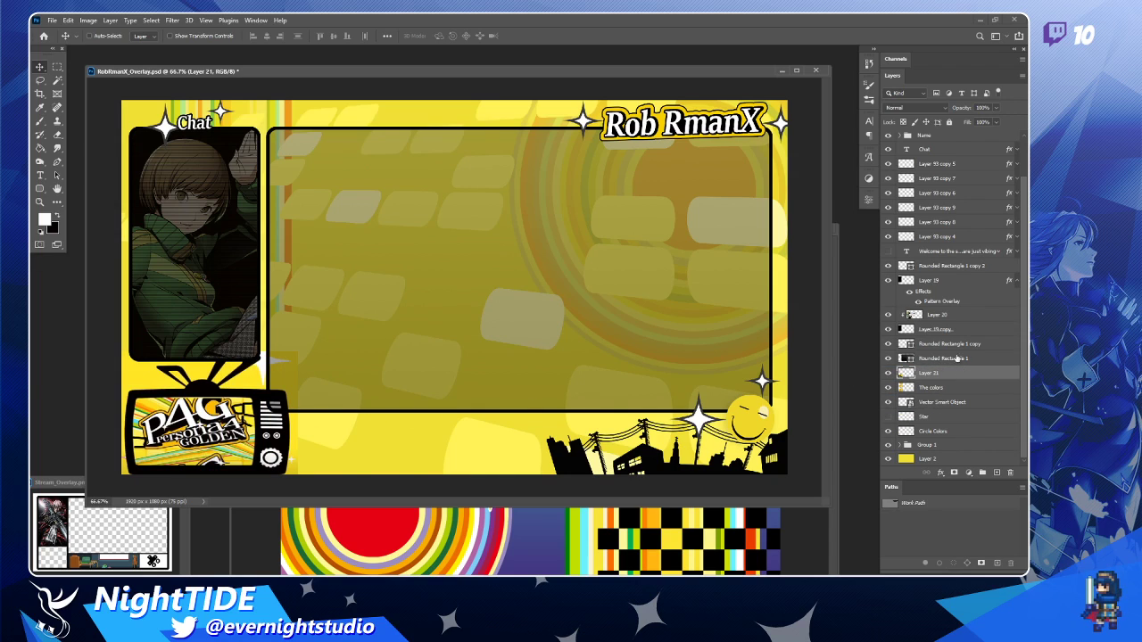
click(888, 330)
click(889, 329)
click(889, 345)
click(889, 345)
Apply a white Color Overlay at 100% opacity to the Rounded Rectangle 1 copy layer, the frame around the TV screen.
click(39, 202)
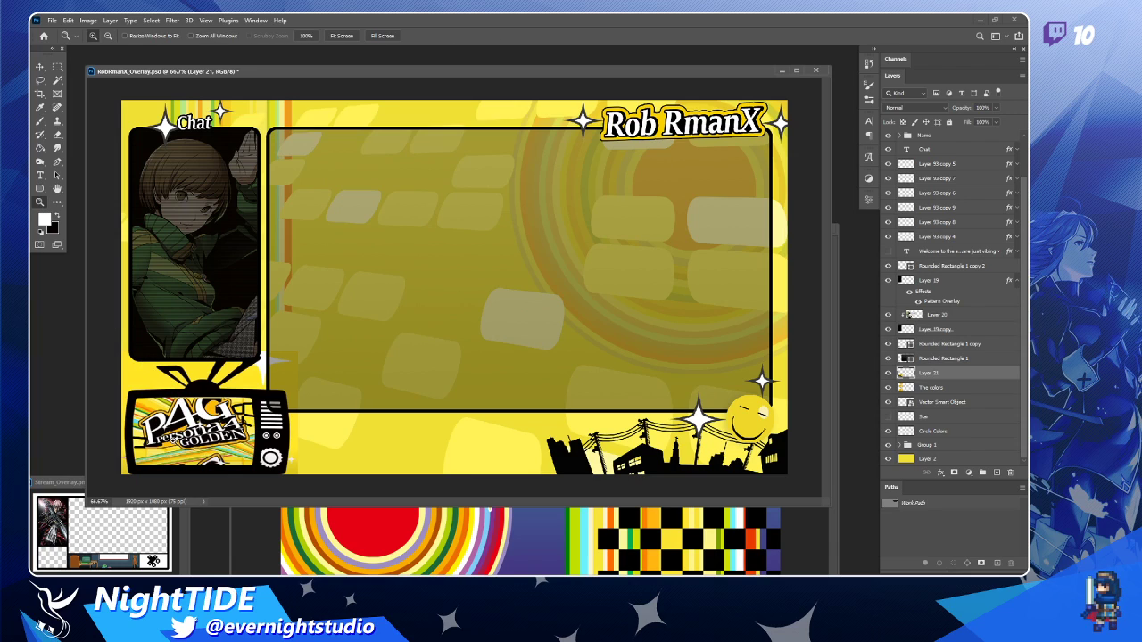
click(191, 433)
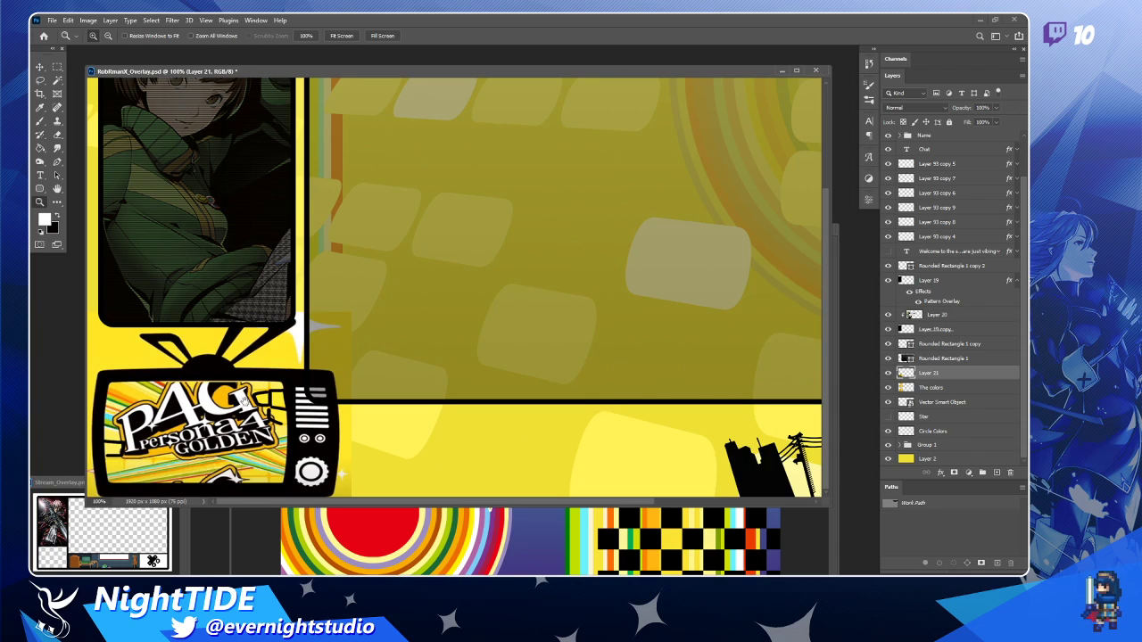
click(40, 67)
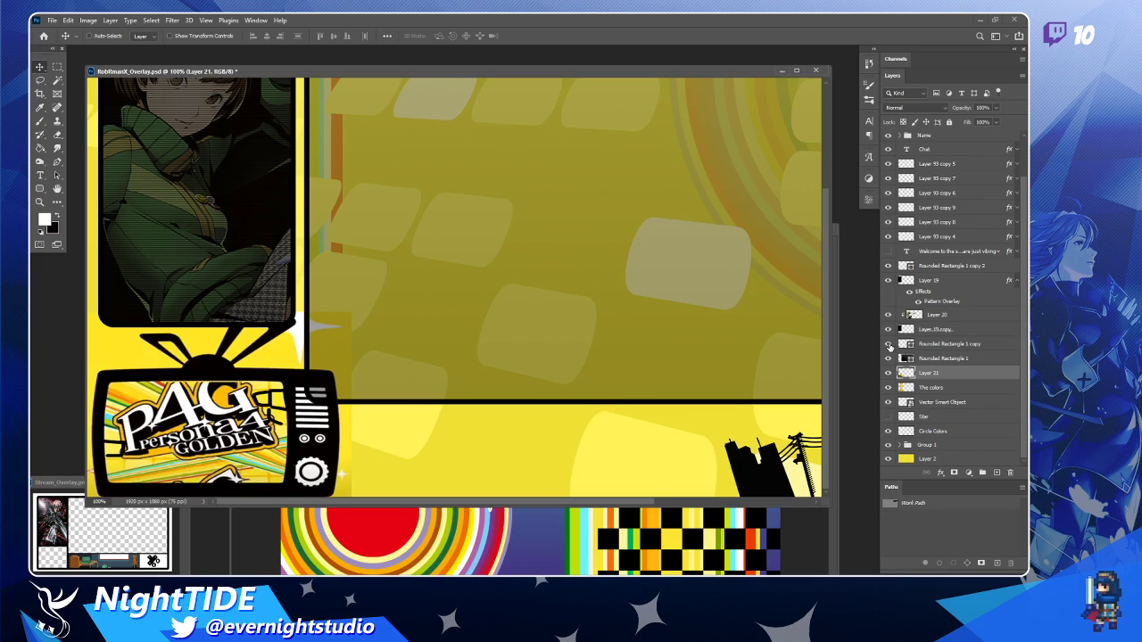
click(999, 347)
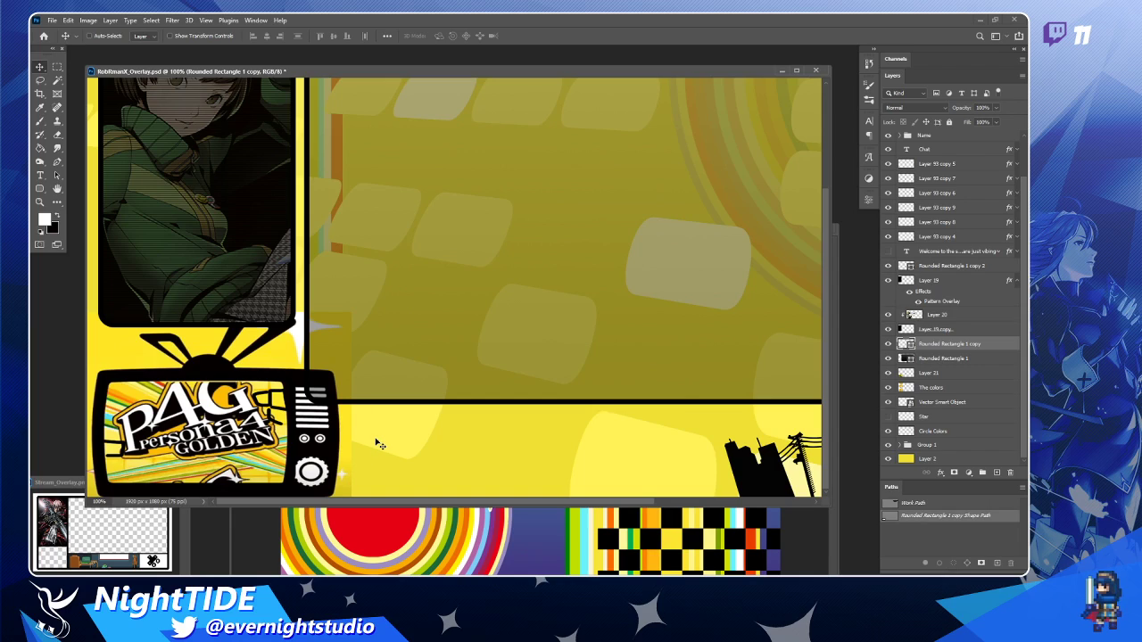
key(z)
alt+click(434, 338)
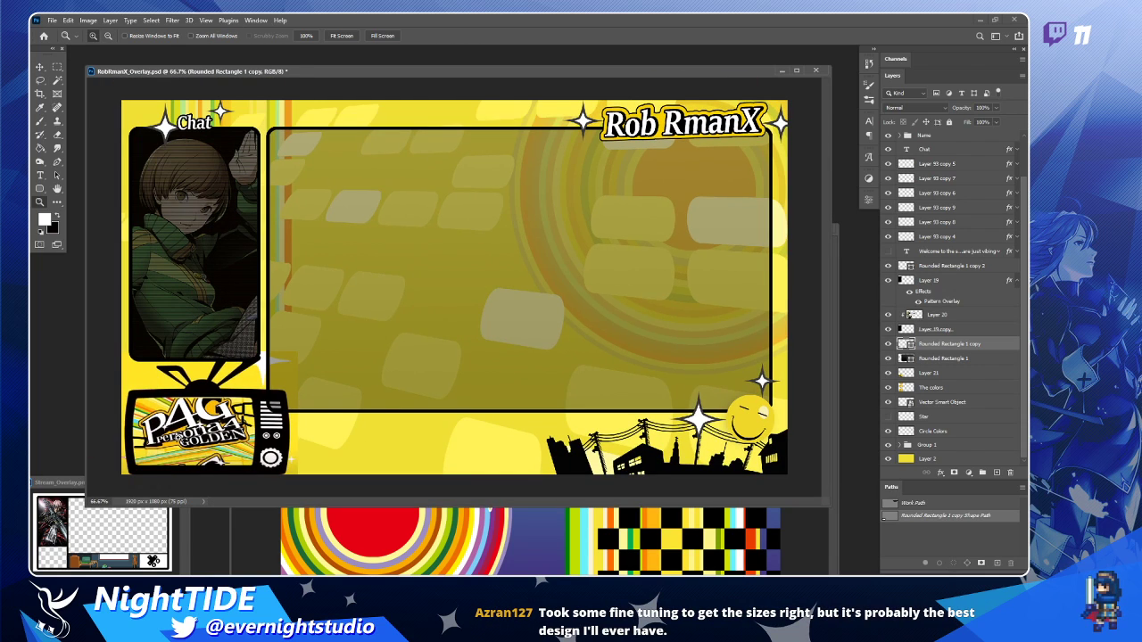
click(188, 434)
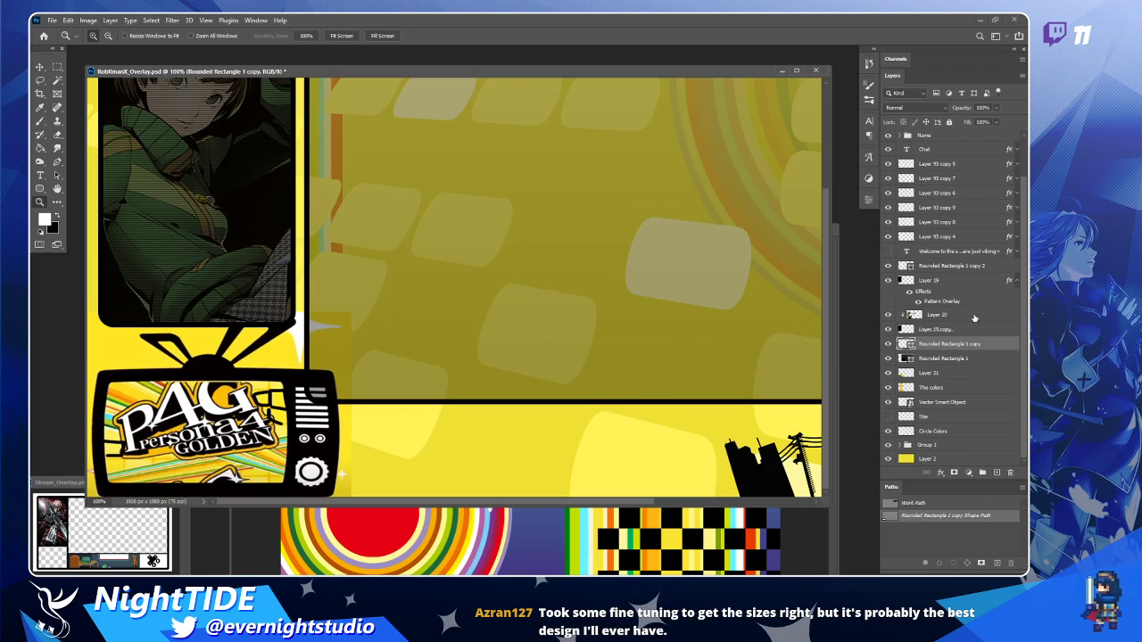
click(889, 345)
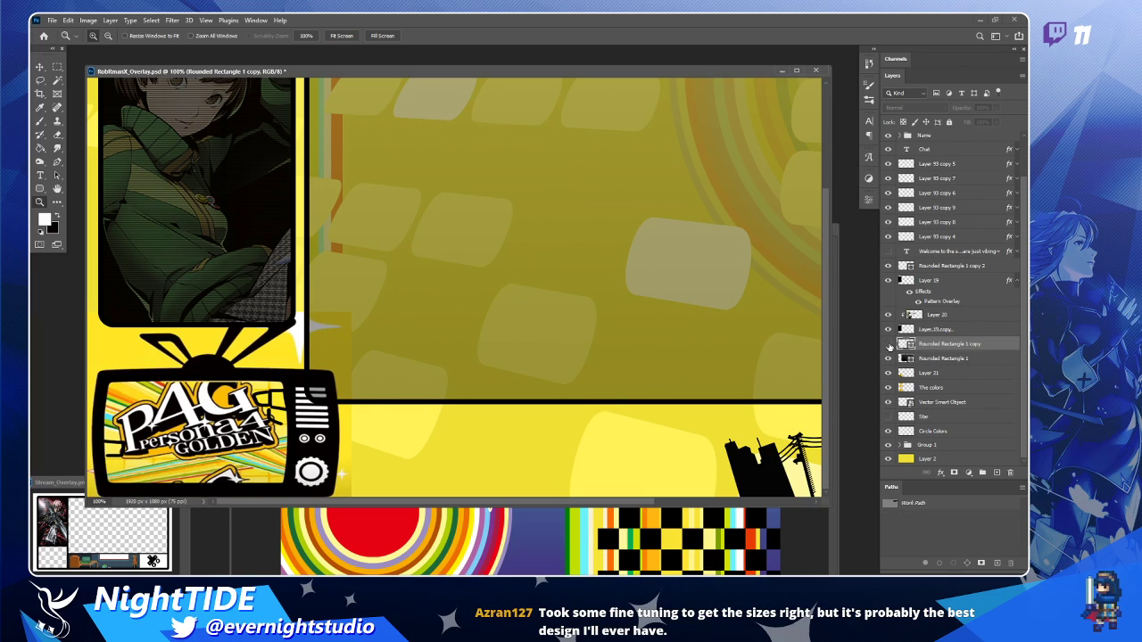
click(889, 344)
double_click(989, 345)
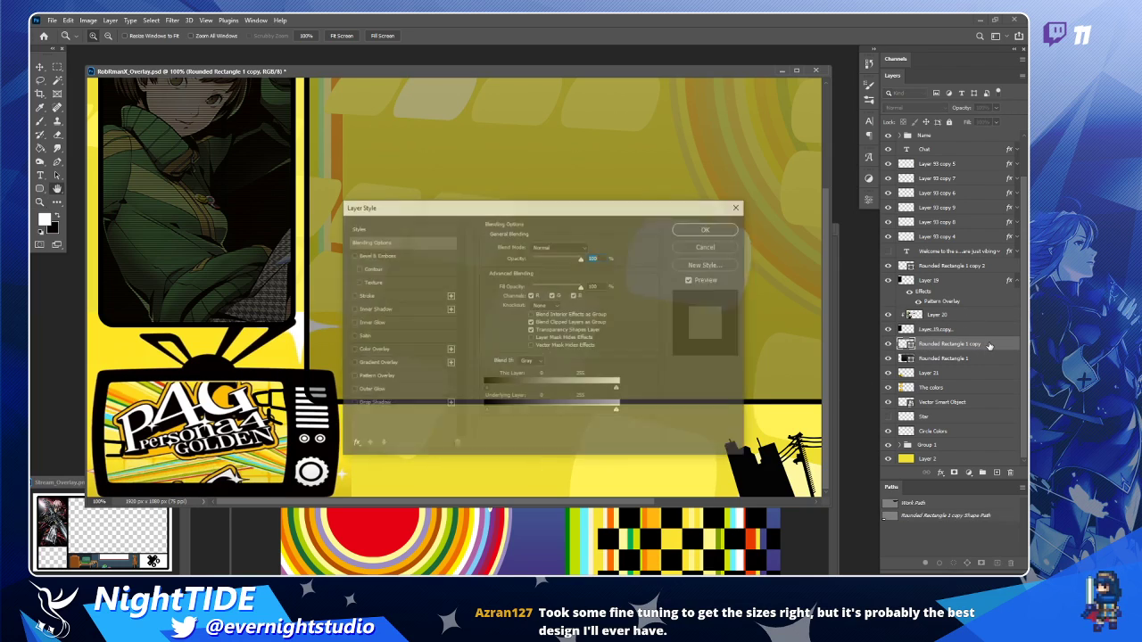
click(352, 350)
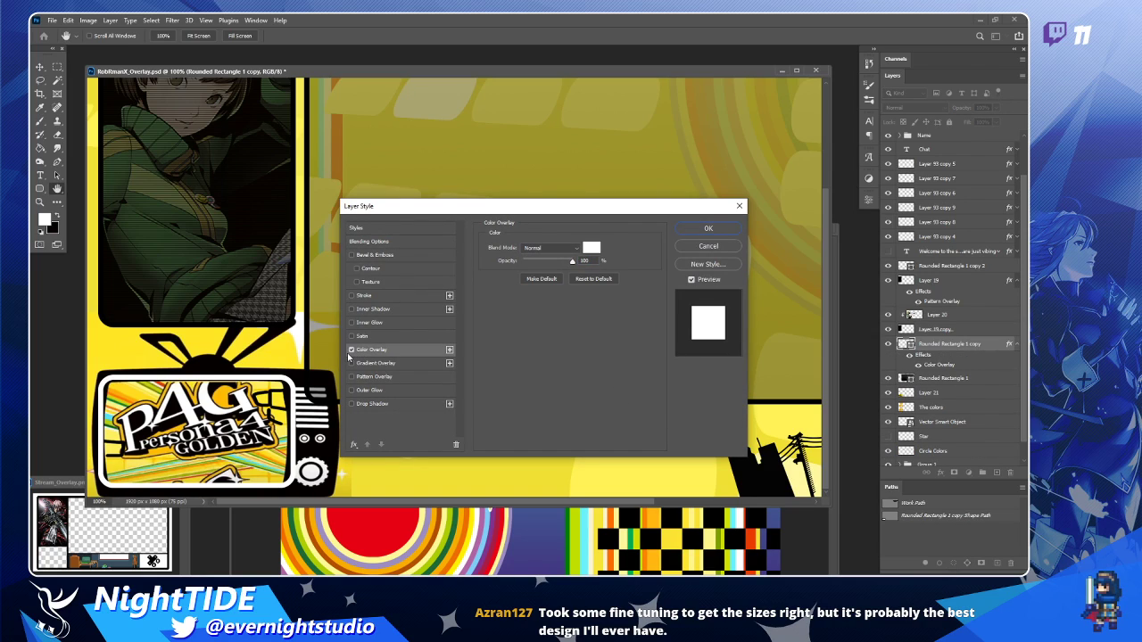
click(716, 229)
Enlarge the TV graphic proportionally to about 102% and nudge it so its casing surrounds the white frame.
key(z)
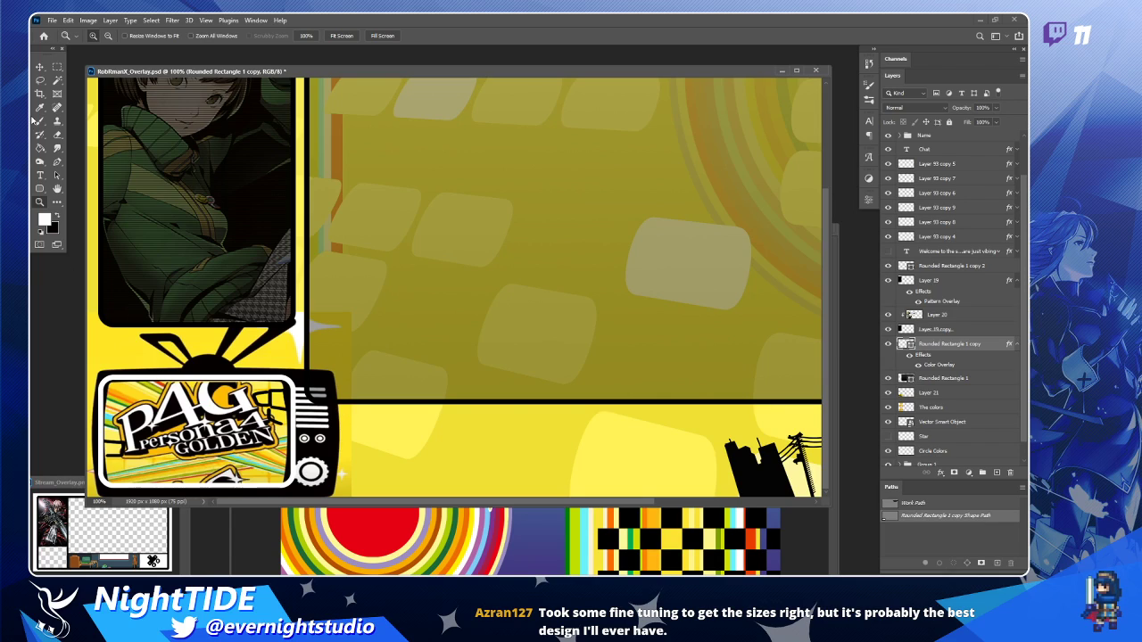
click(39, 68)
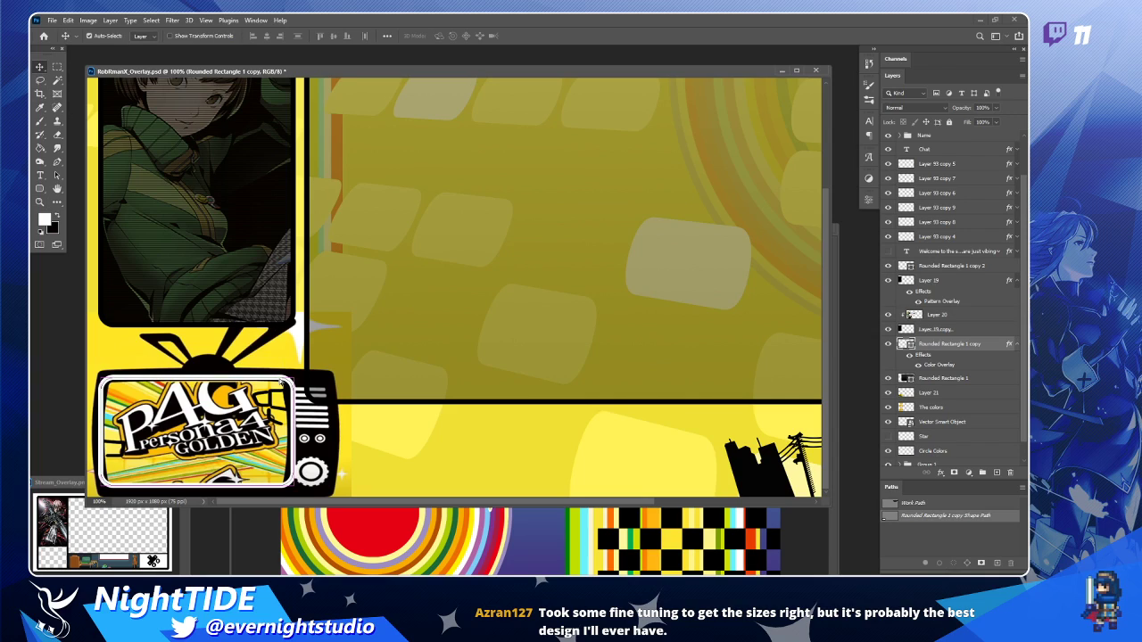
key(ctrl)
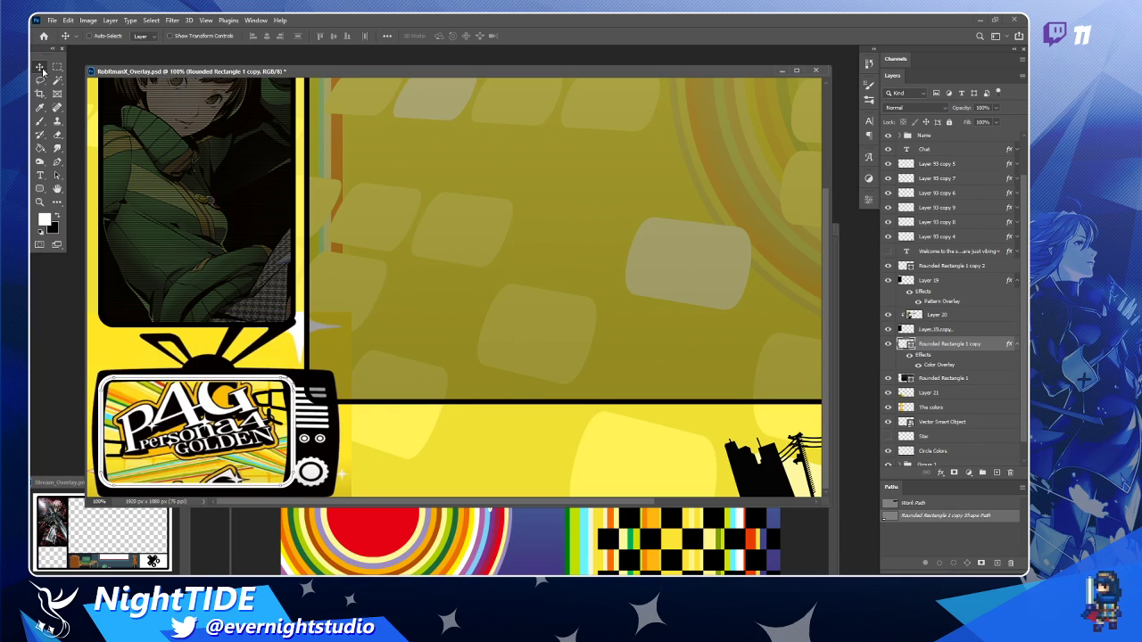
ctrl+click(342, 430)
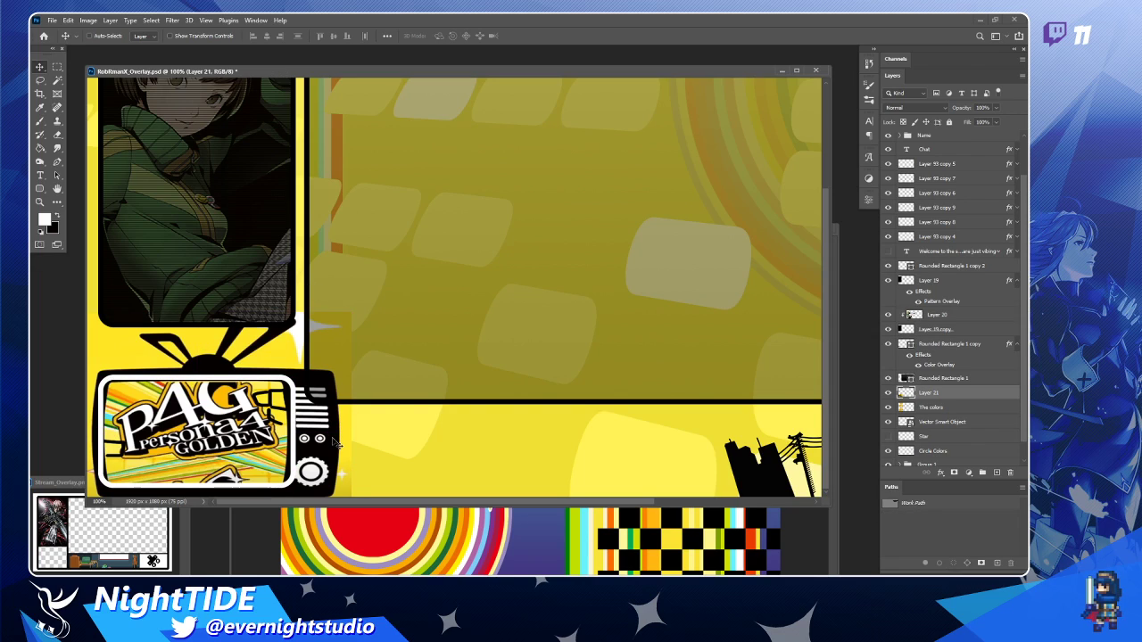
key(ctrl+t)
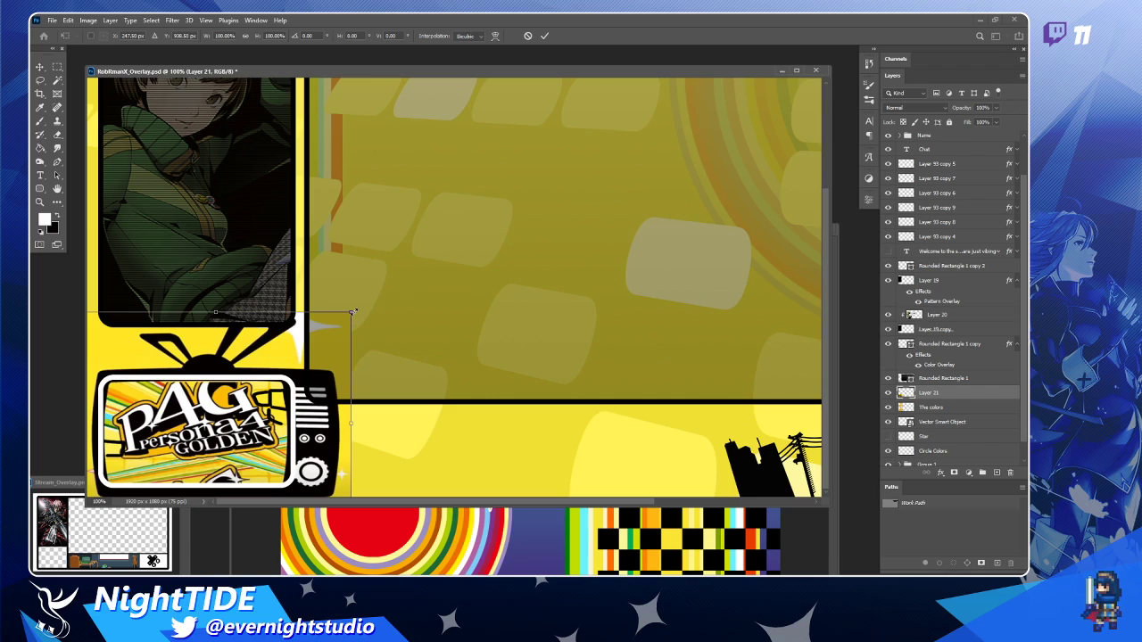
drag(353, 313, 358, 305)
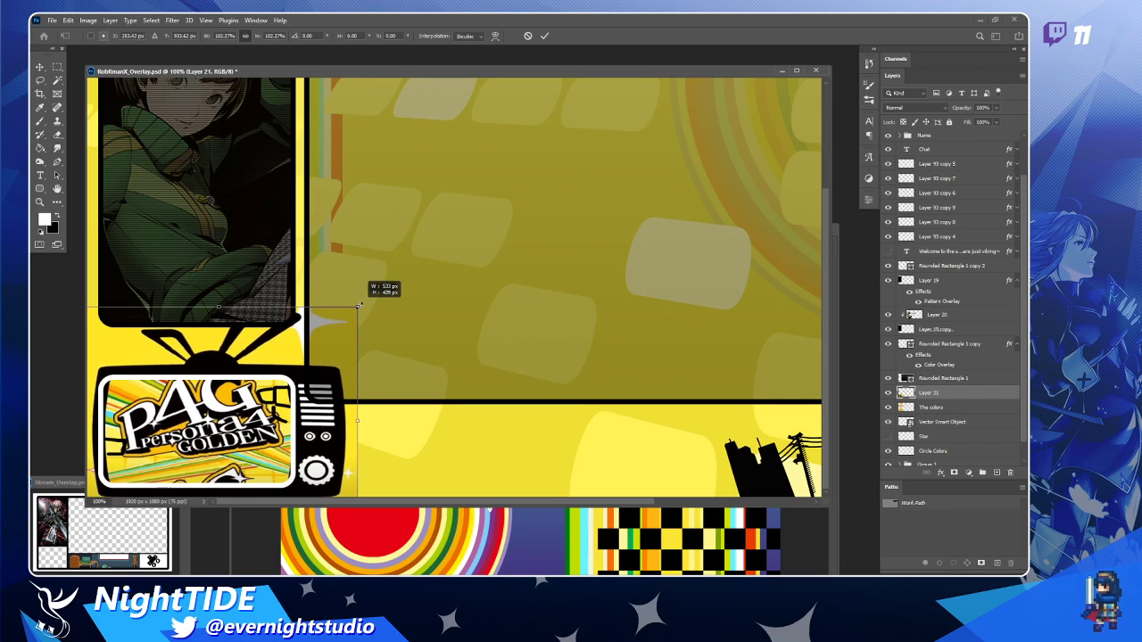
drag(358, 305, 358, 305)
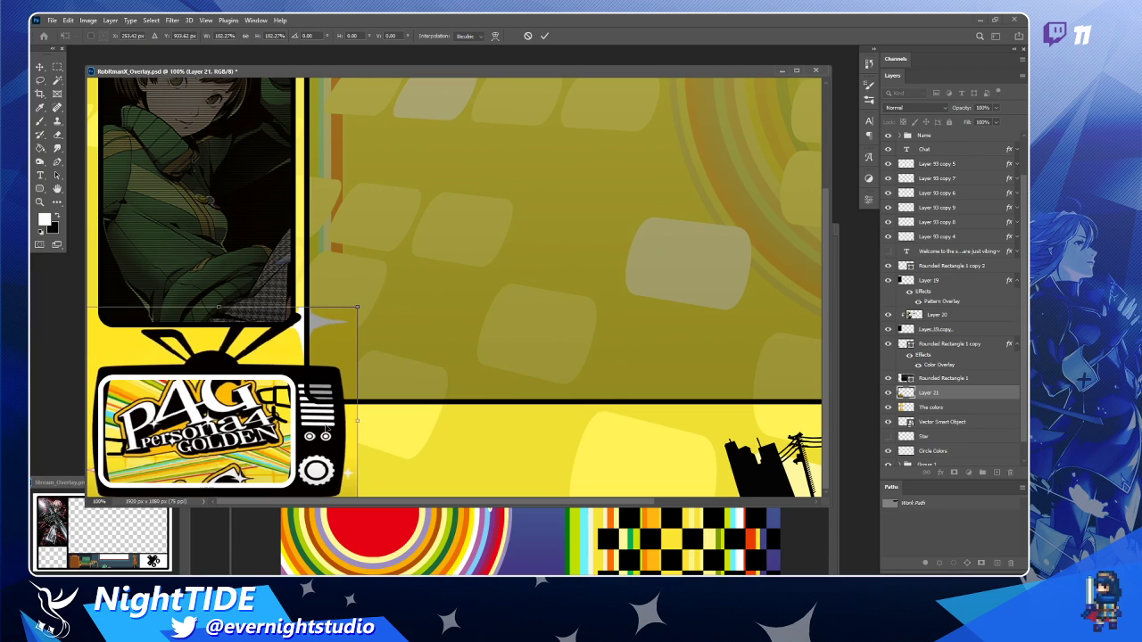
drag(327, 429, 327, 426)
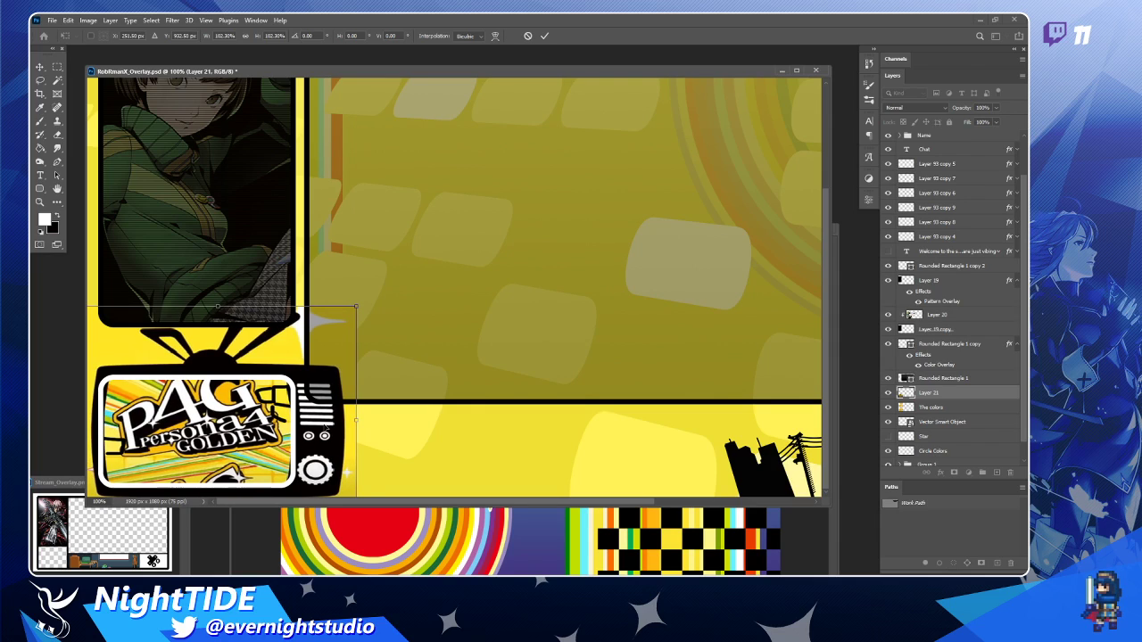
key(Left)
key(Down)
key(Down)
key(Down)
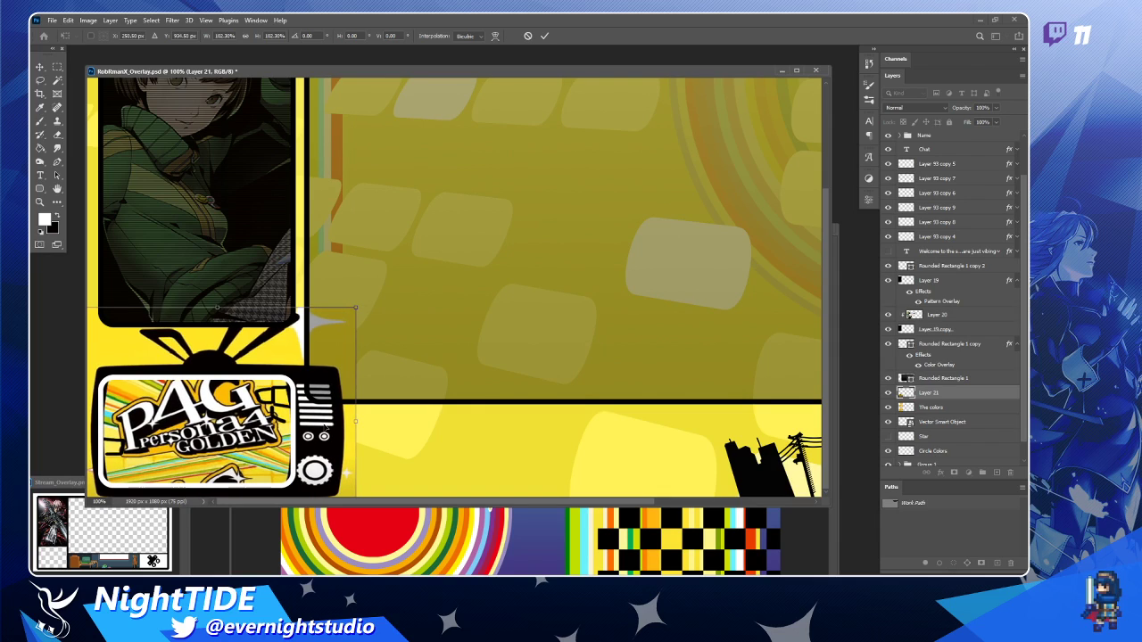
key(Return)
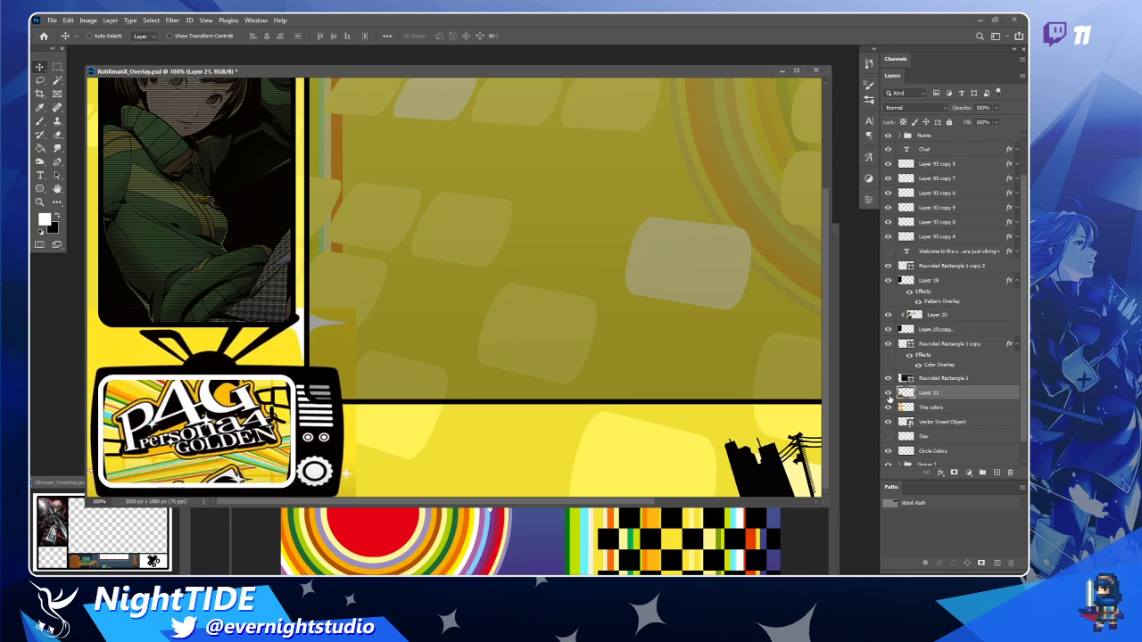
Hide the Rounded Rectangle 1 copy layer and draw a white rounded rectangle about 341 × 203 px over the TV screen.
click(888, 344)
key(z)
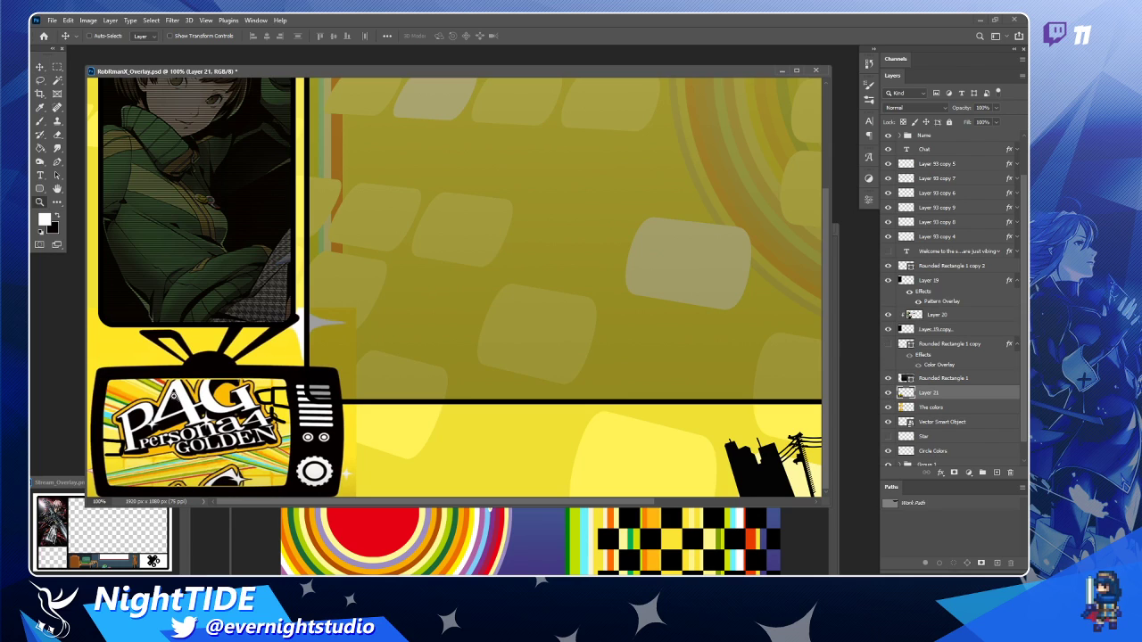
click(140, 431)
drag(208, 437, 325, 336)
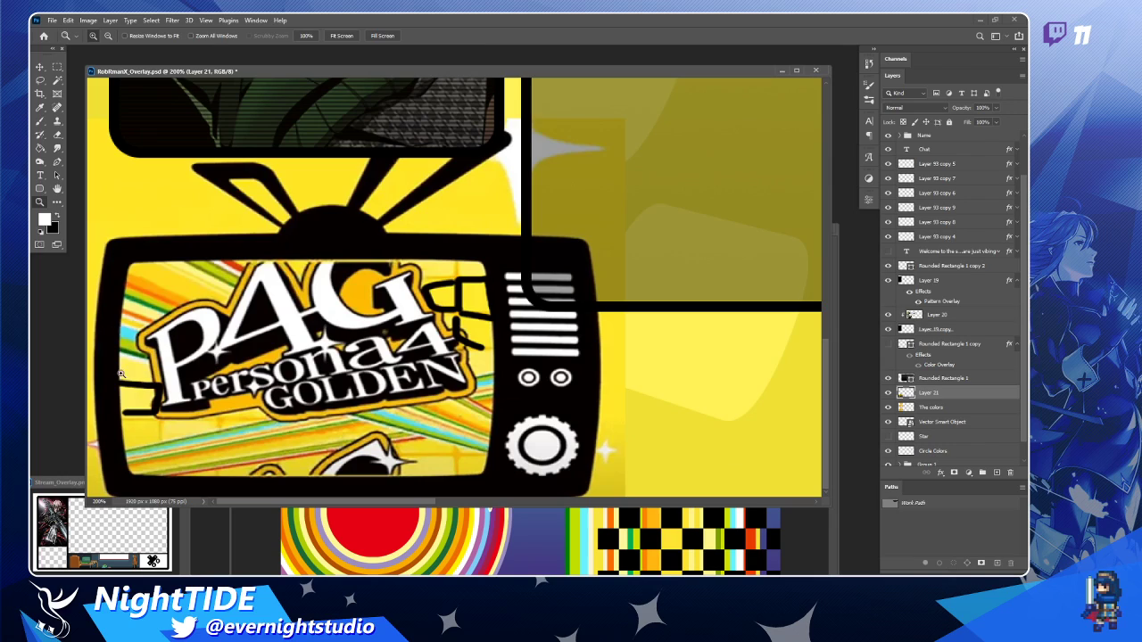
key(p)
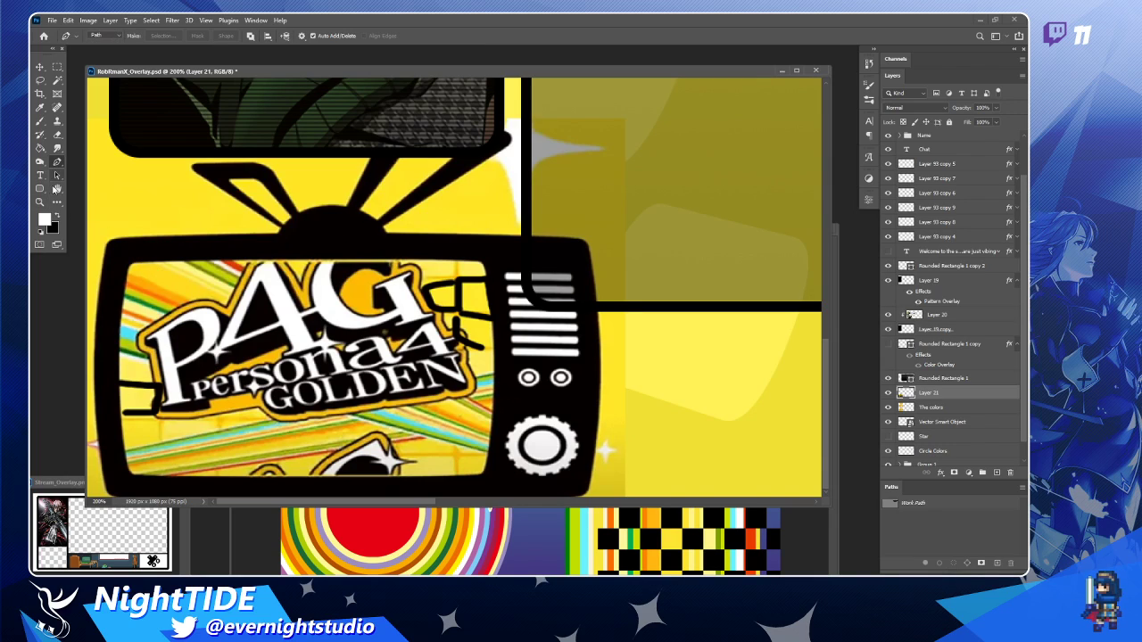
click(39, 189)
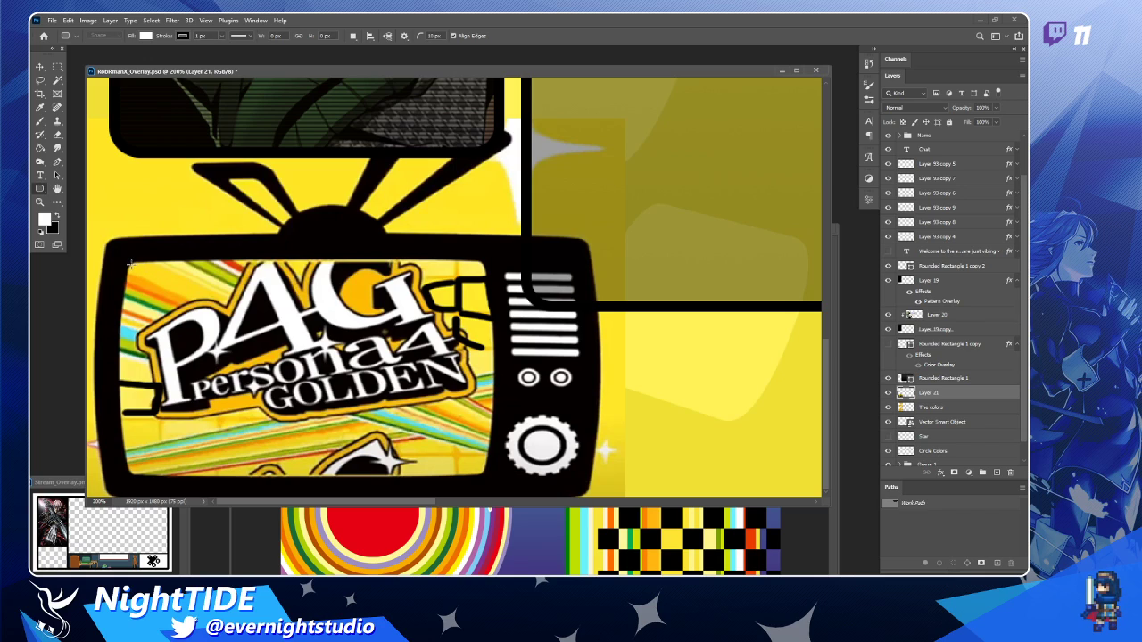
drag(129, 264, 486, 475)
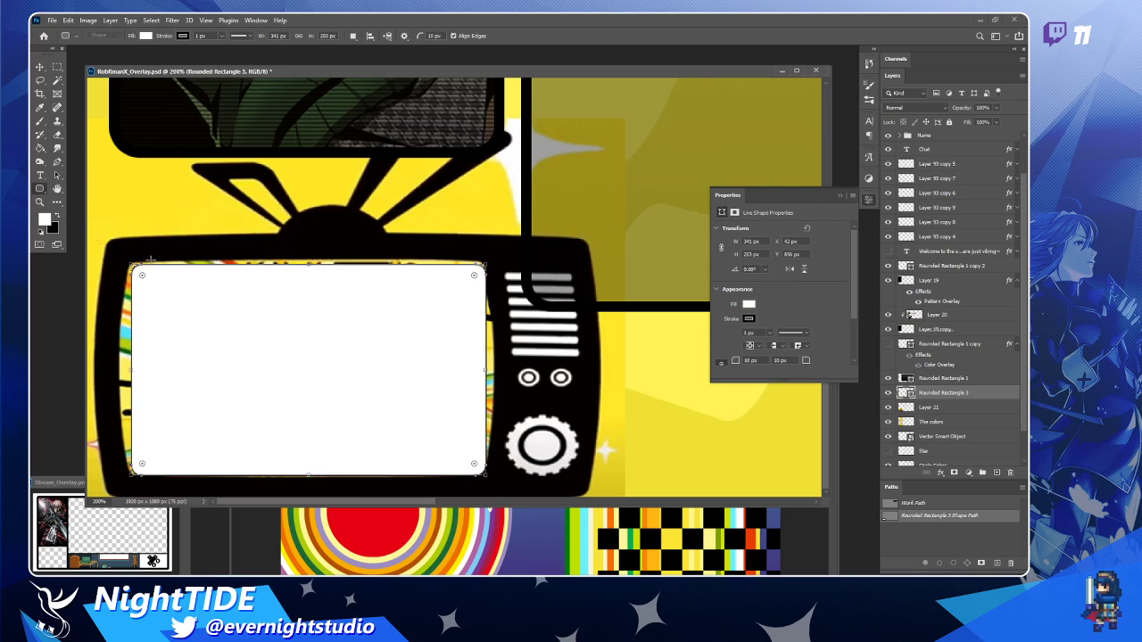
Enlarge the white rounded rectangle to about 352 × 210 px and reposition it to fill the TV screen opening.
click(39, 67)
drag(316, 347, 311, 339)
key(ctrl+t)
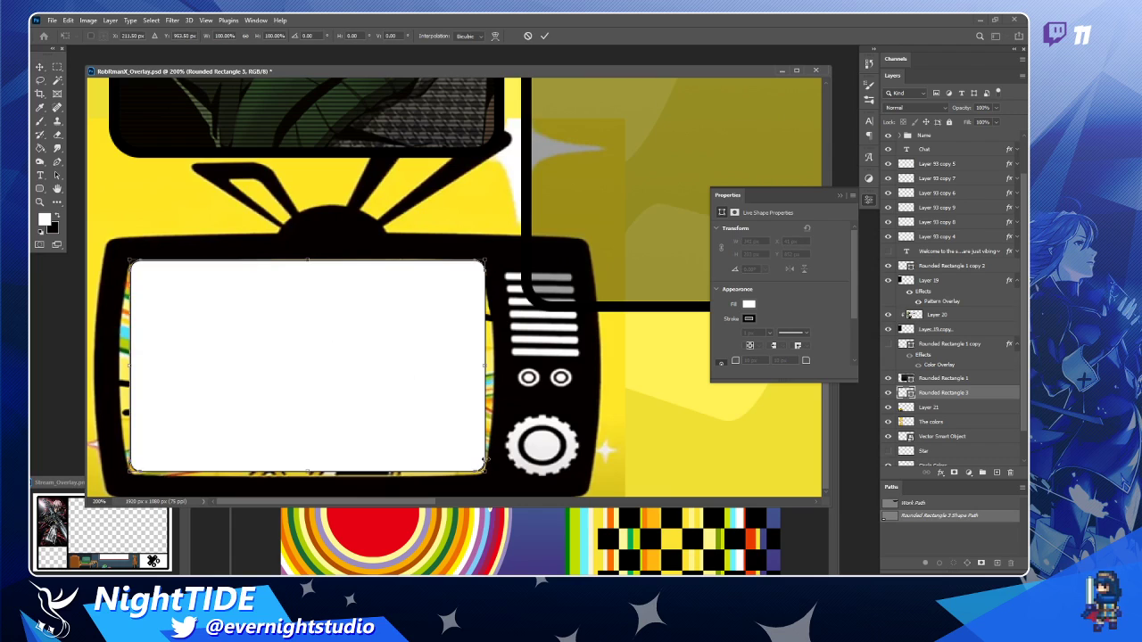
drag(484, 473, 489, 478)
key(Return)
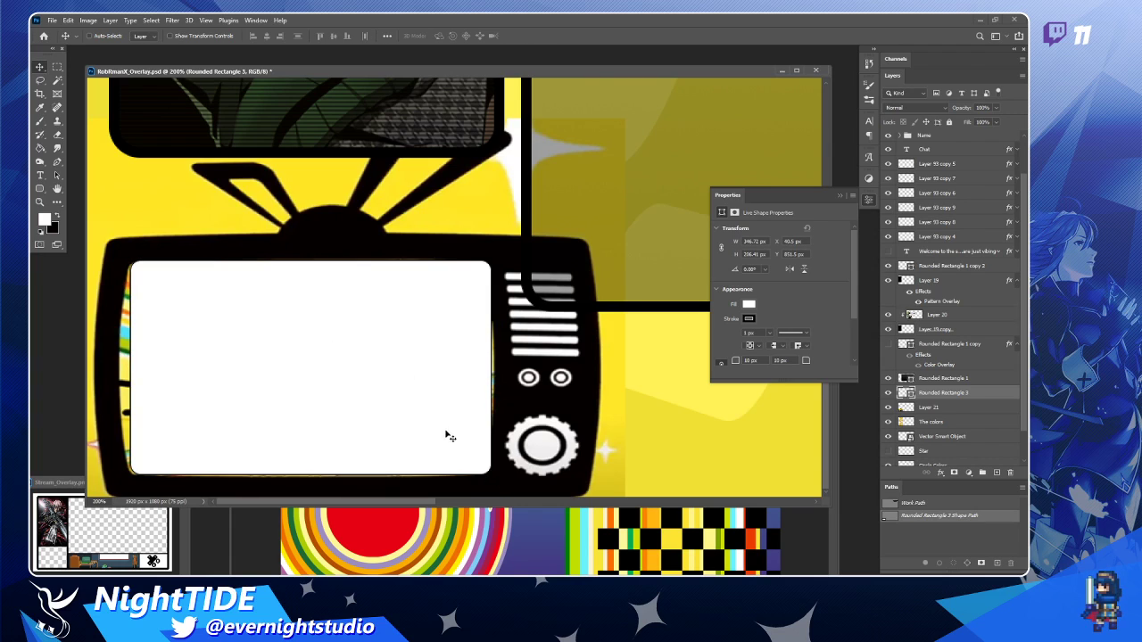
drag(446, 434, 441, 432)
key(Down)
key(Down)
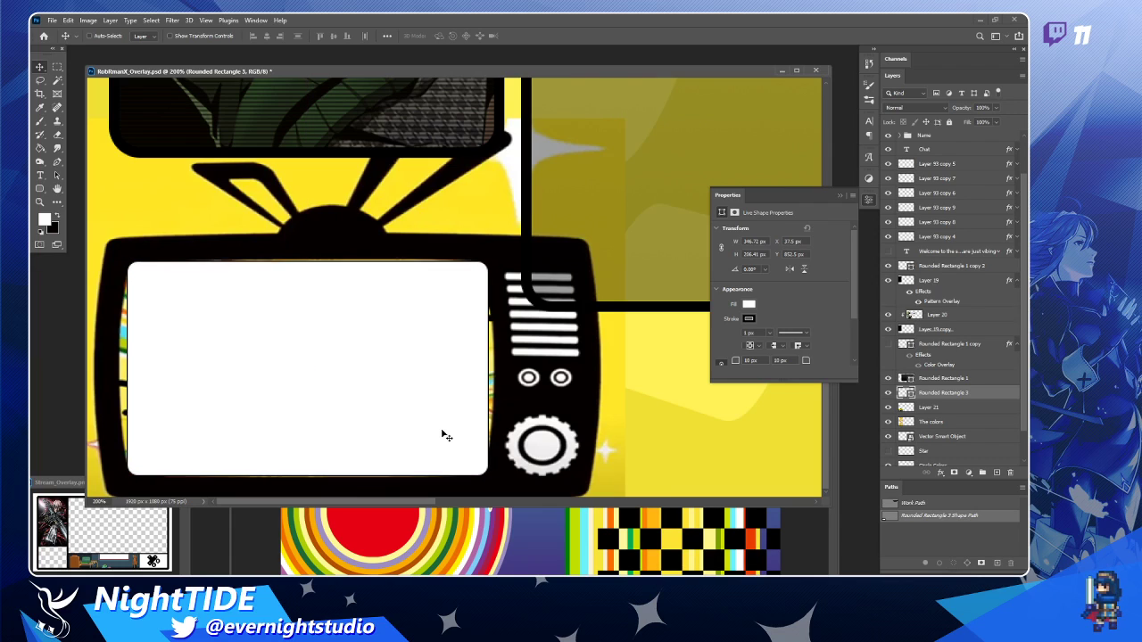
key(ctrl+t)
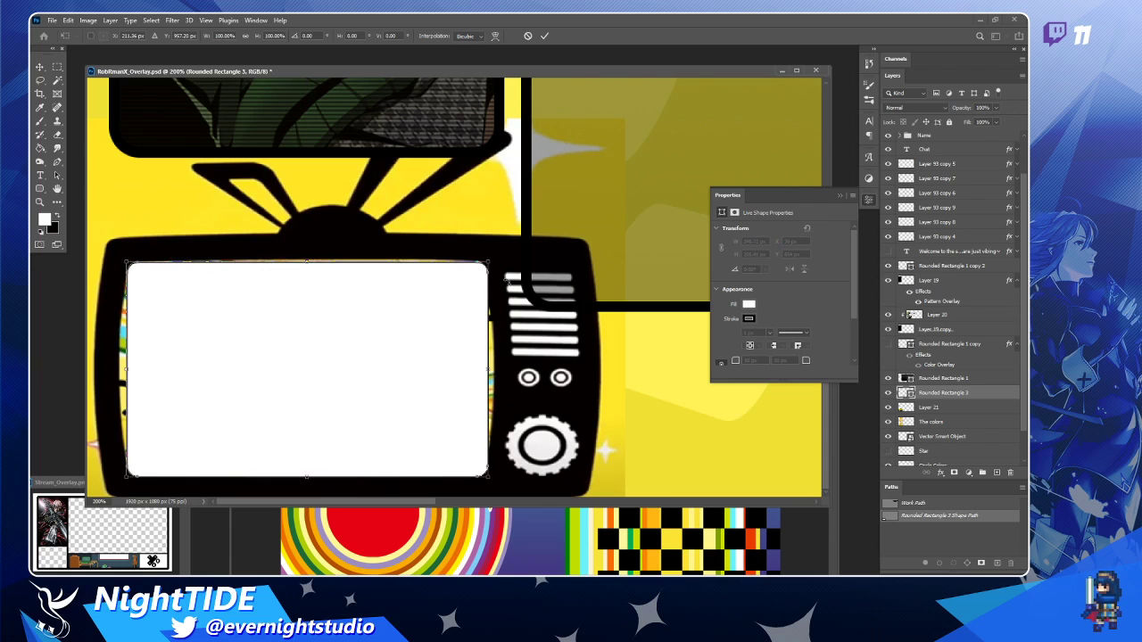
drag(490, 260, 494, 261)
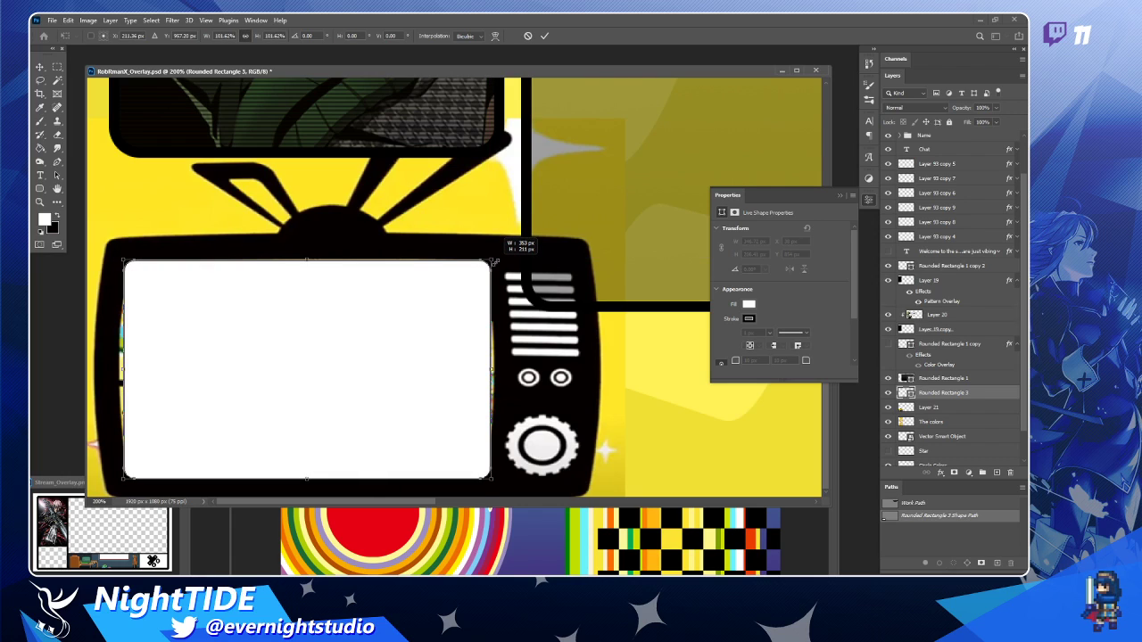
key(Return)
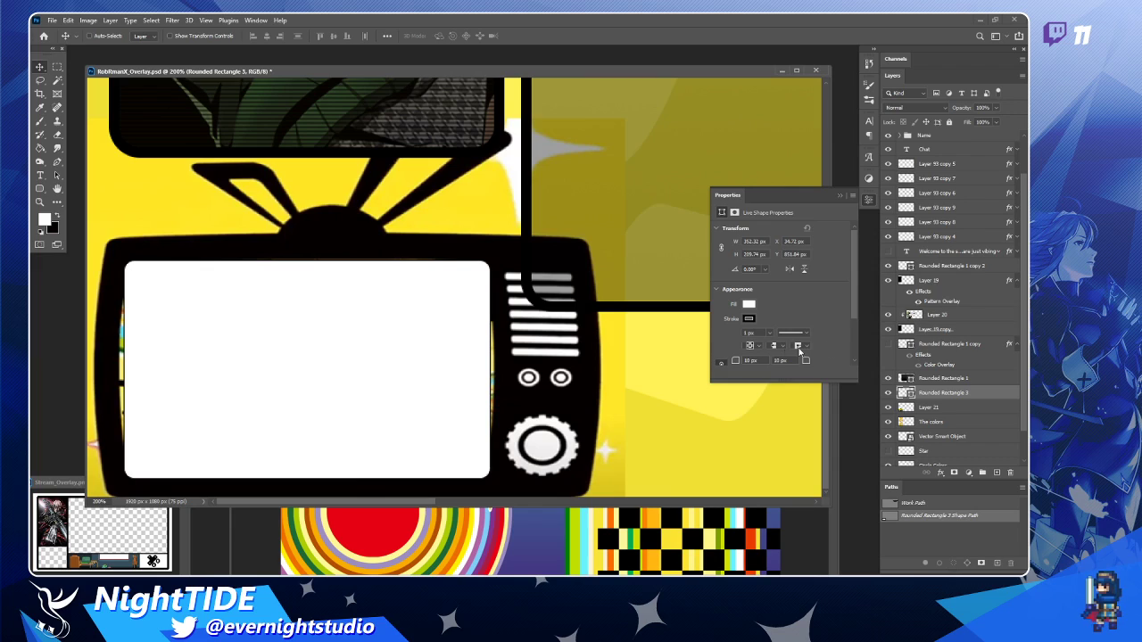
Increase the white rectangle's corner radius to 17 px and ready the Pen tool on its outline.
drag(735, 362, 734, 363)
key(p)
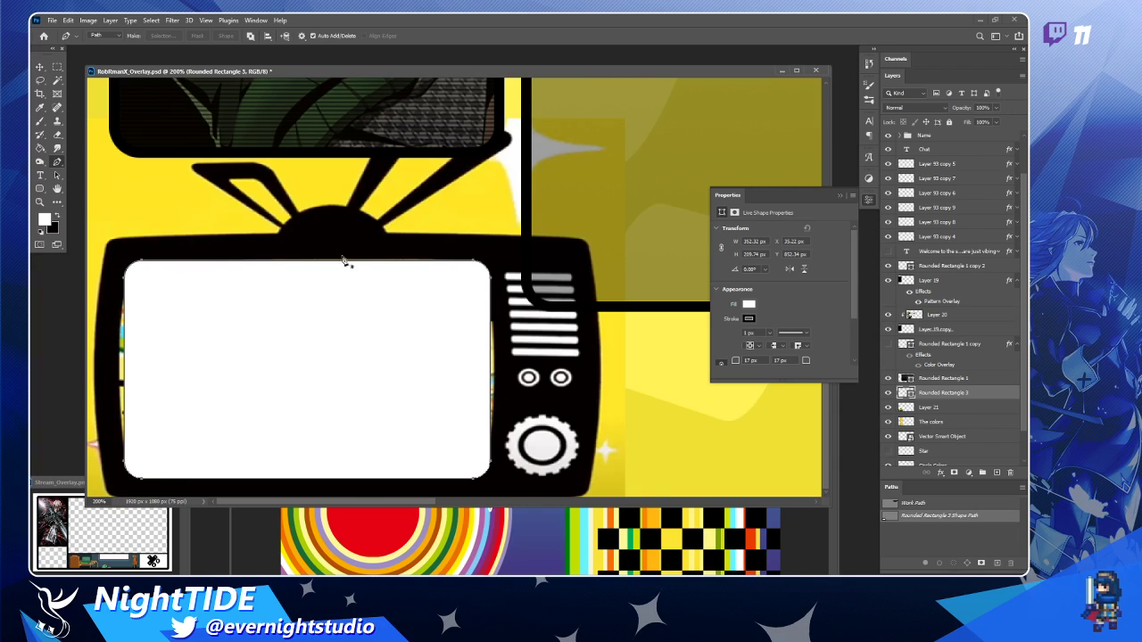
Add anchor points midway along the white screen shape's left and right edges and pull them outward to match the TV opening.
click(490, 364)
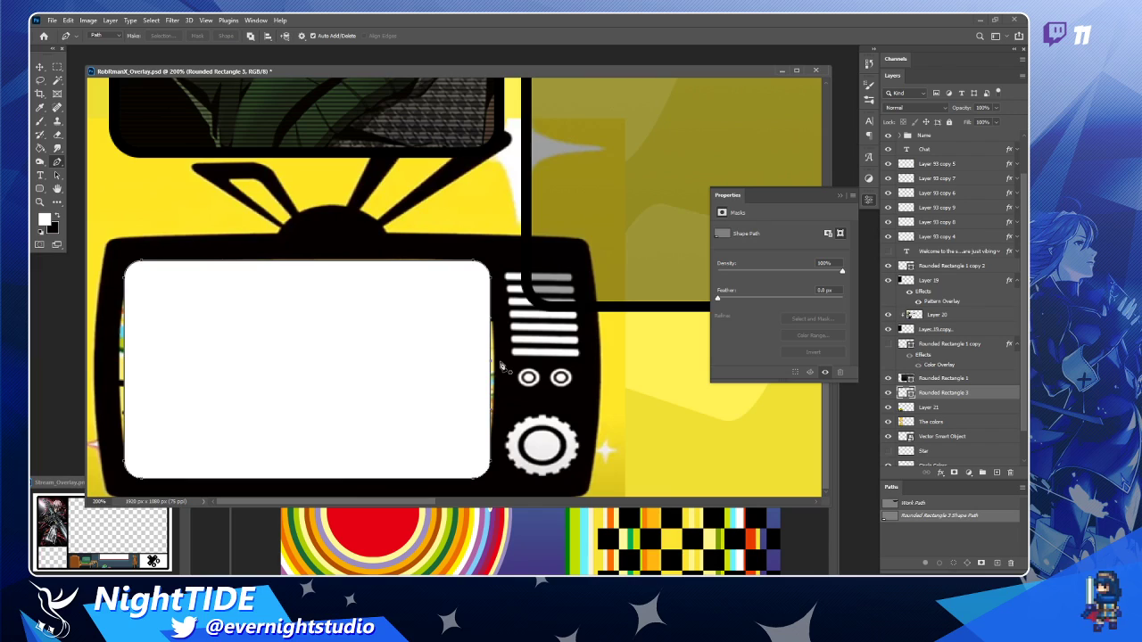
drag(491, 365, 499, 365)
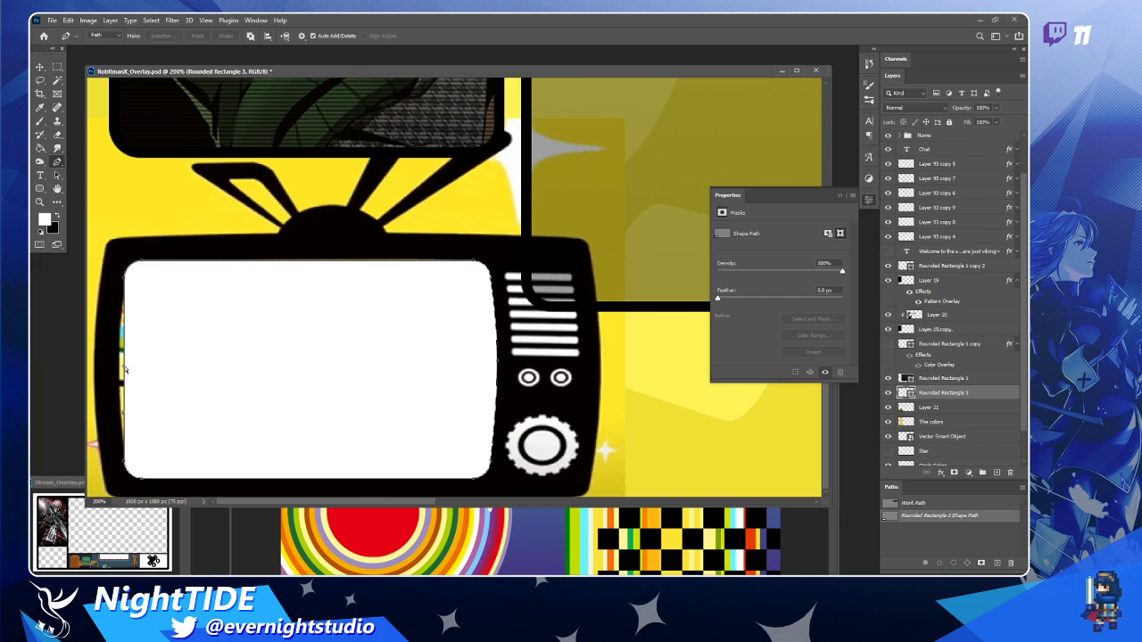
drag(125, 368, 117, 368)
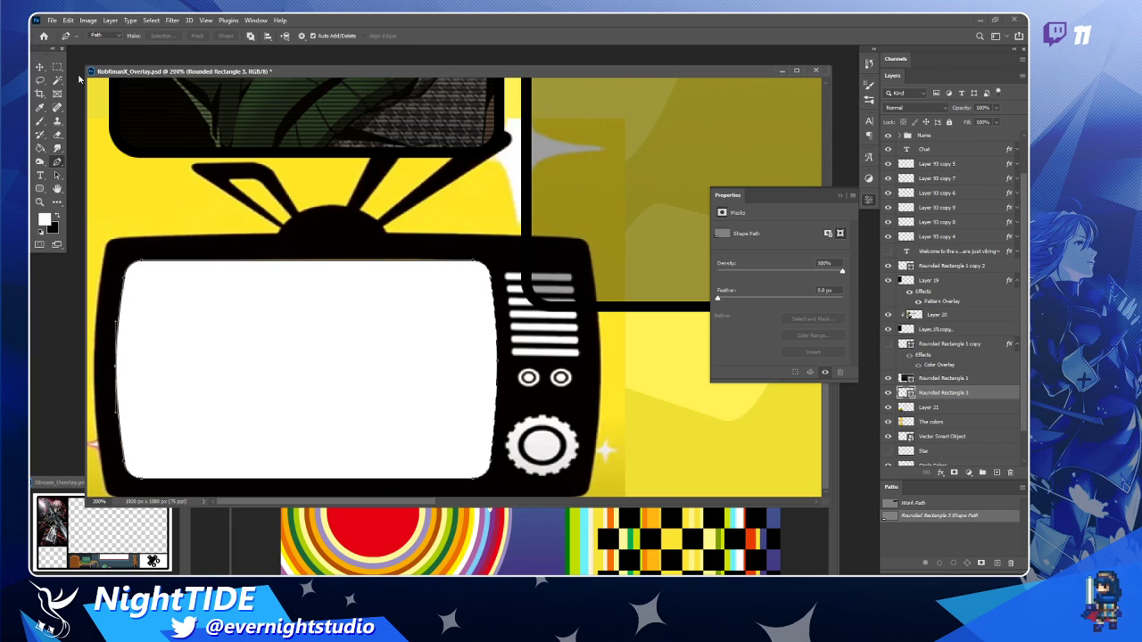
click(40, 68)
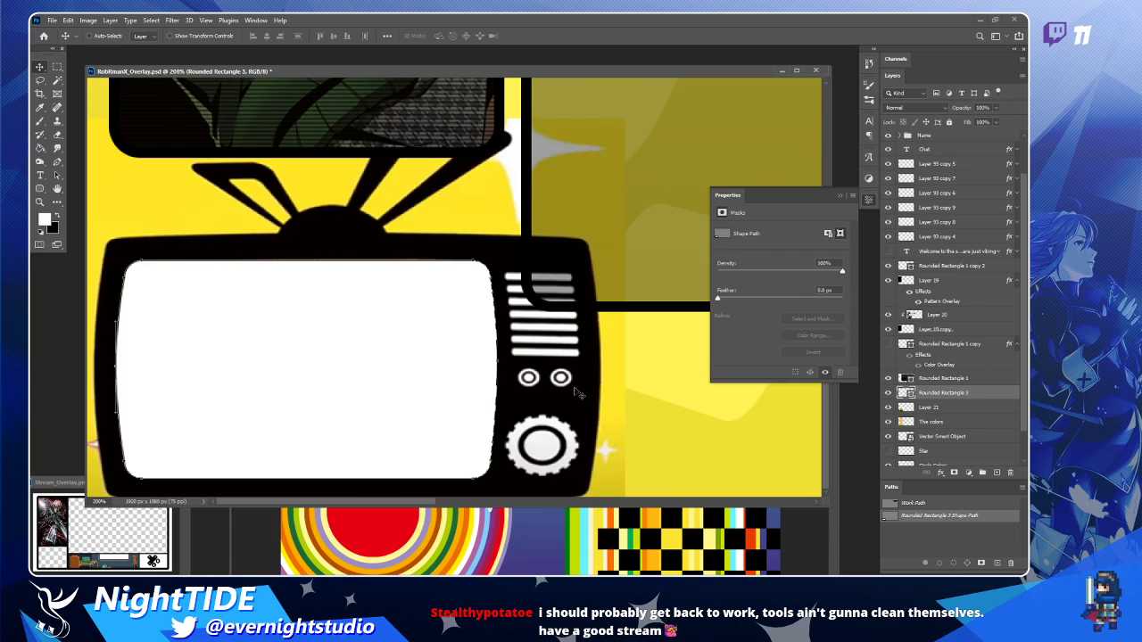
Create a layer group above Layer 21 and move the Rounded Rectangle 3 layer into it.
click(973, 407)
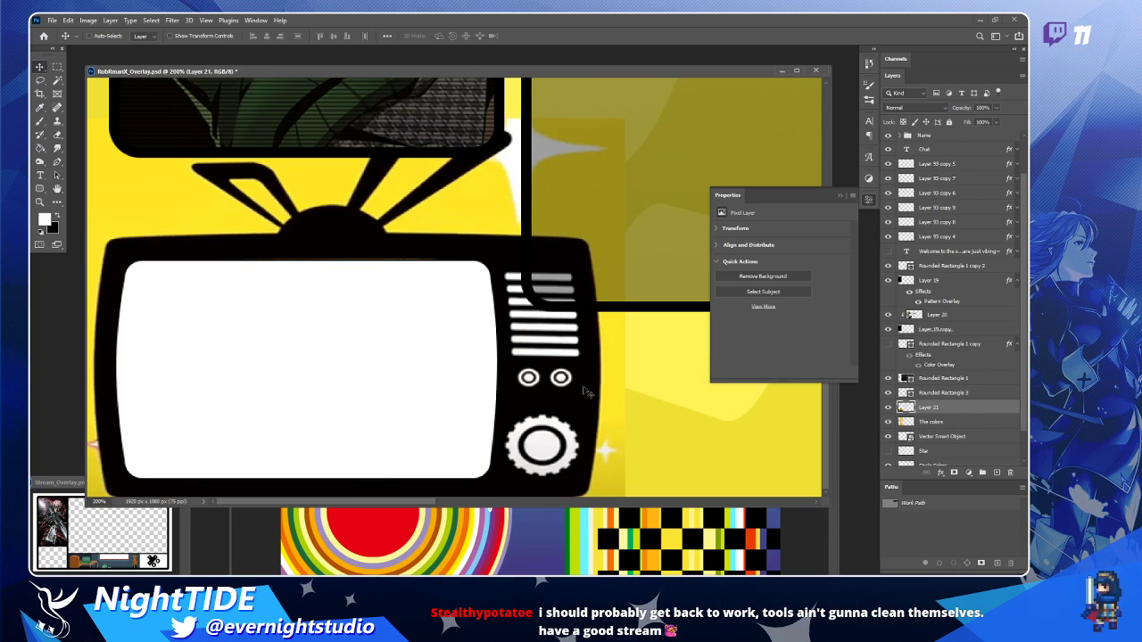
click(888, 409)
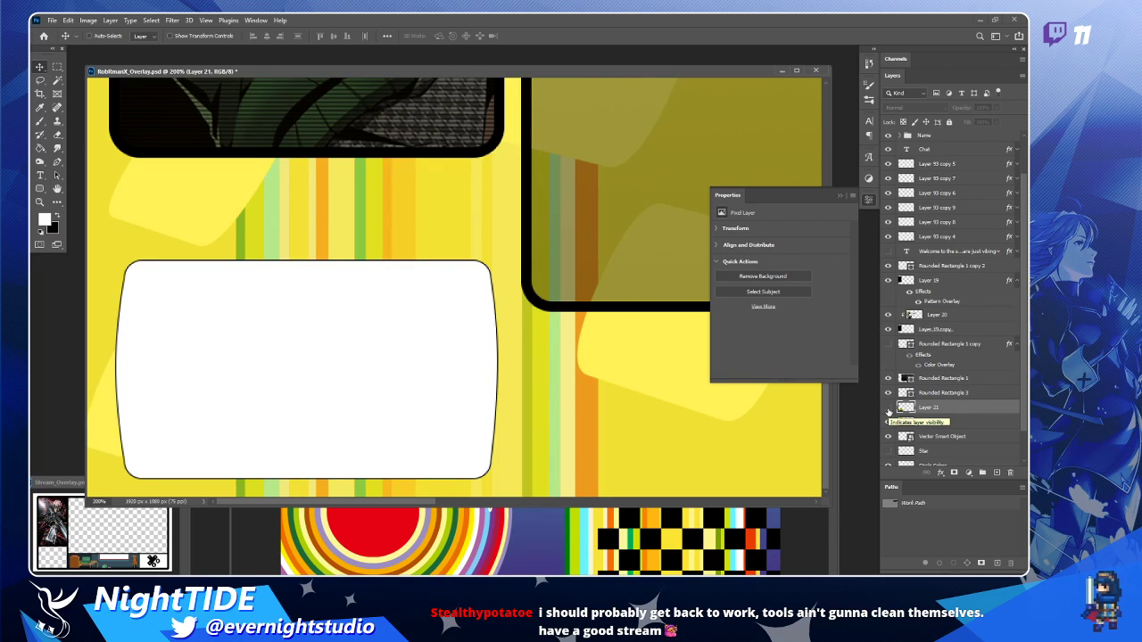
click(889, 409)
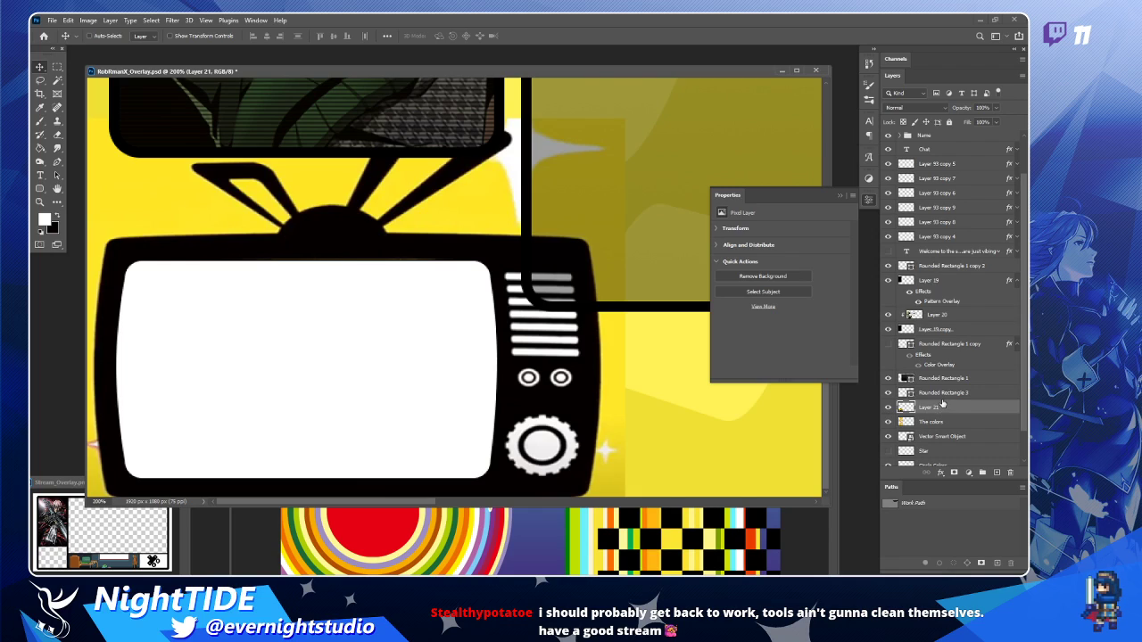
click(887, 407)
click(888, 407)
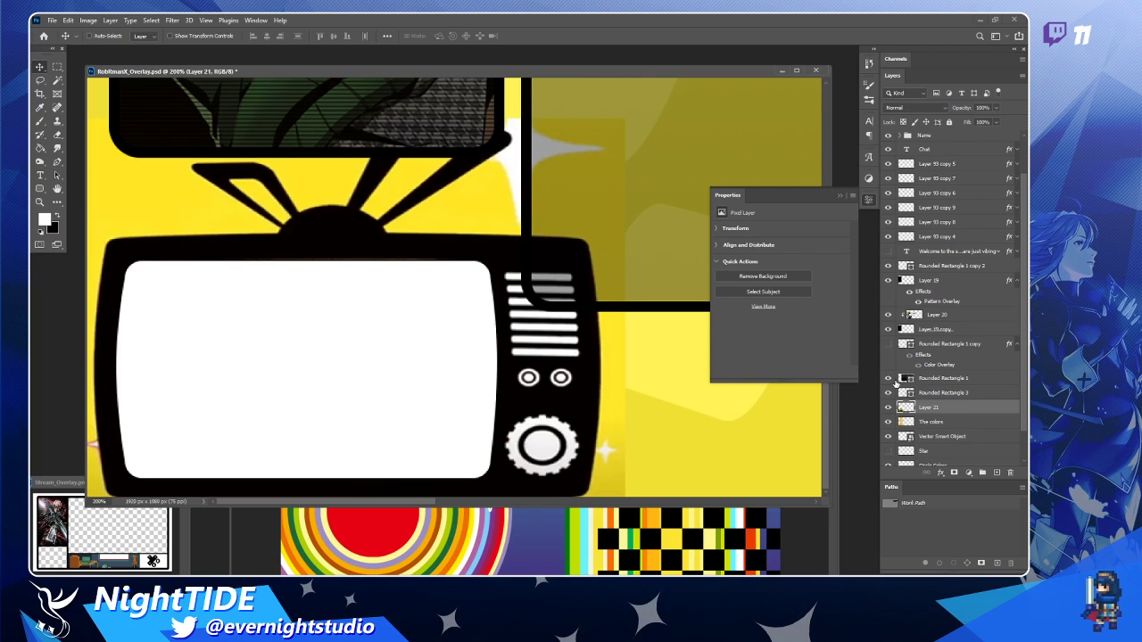
click(982, 473)
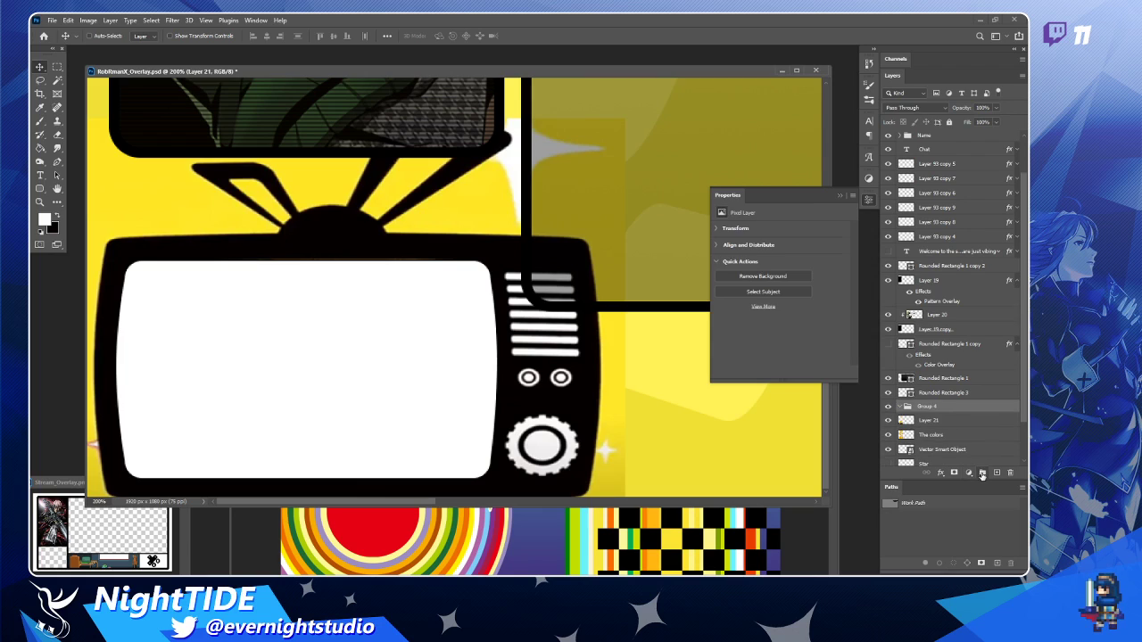
click(889, 408)
click(889, 408)
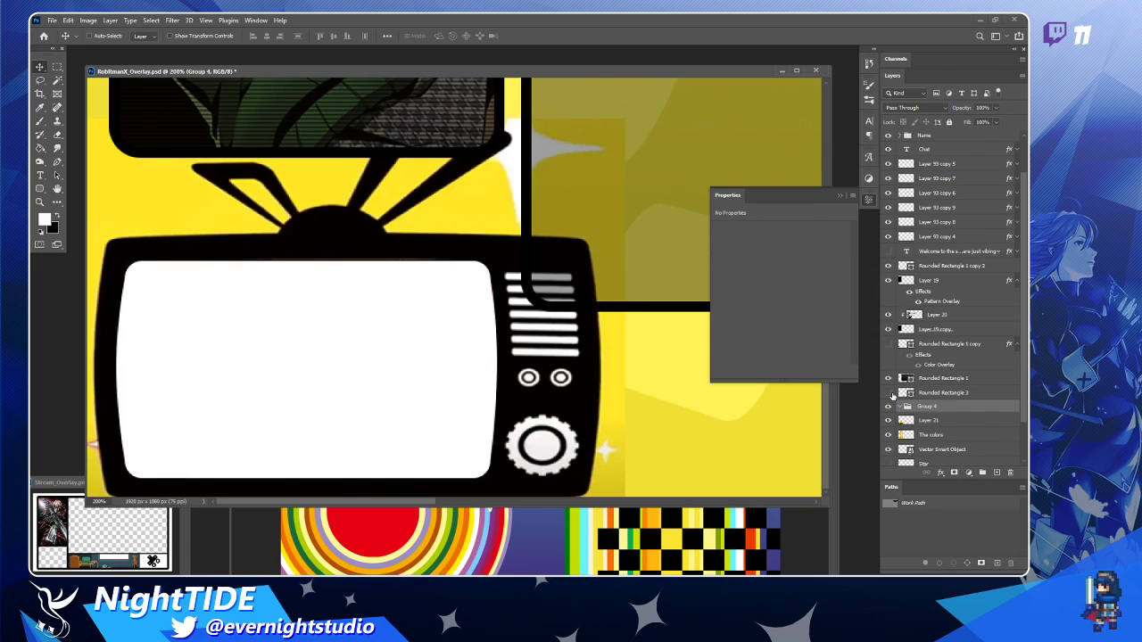
click(899, 406)
click(922, 406)
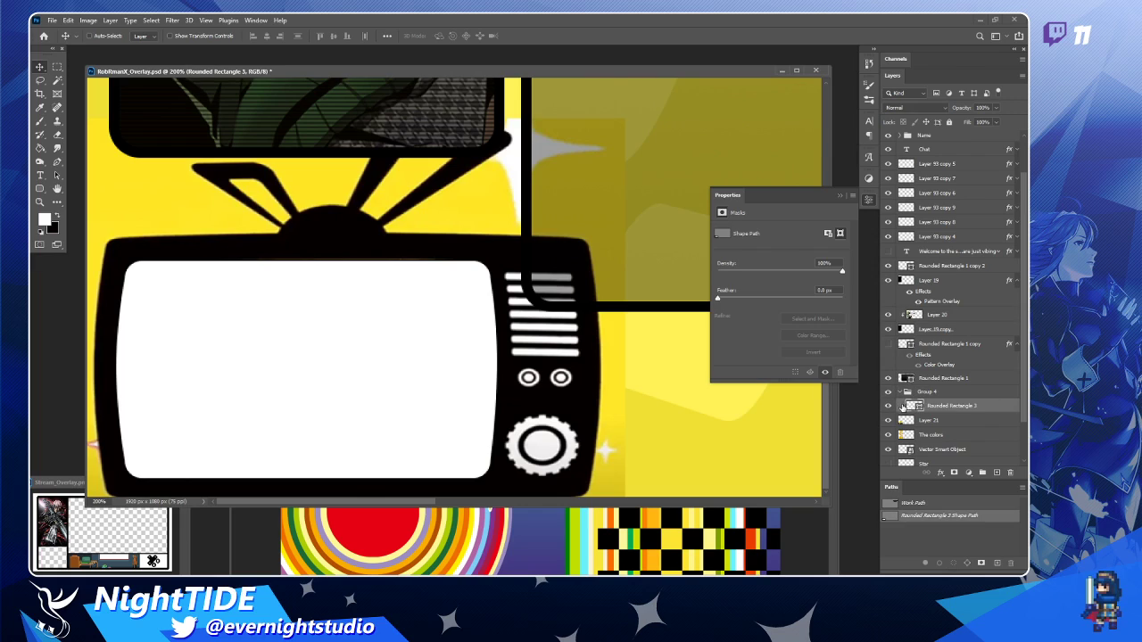
click(947, 421)
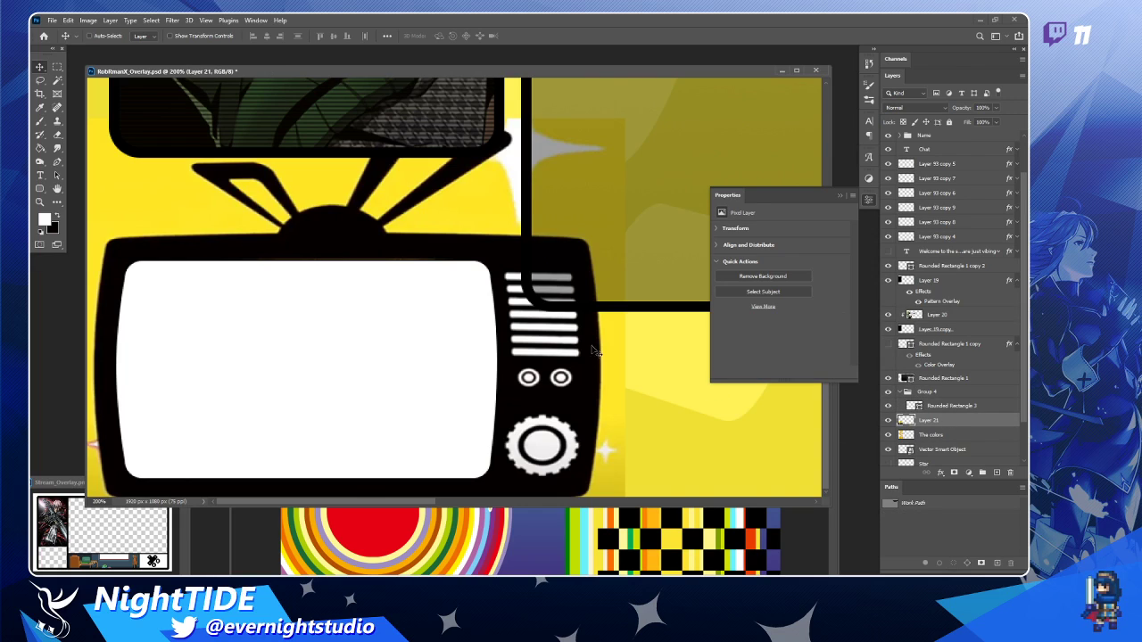
click(56, 162)
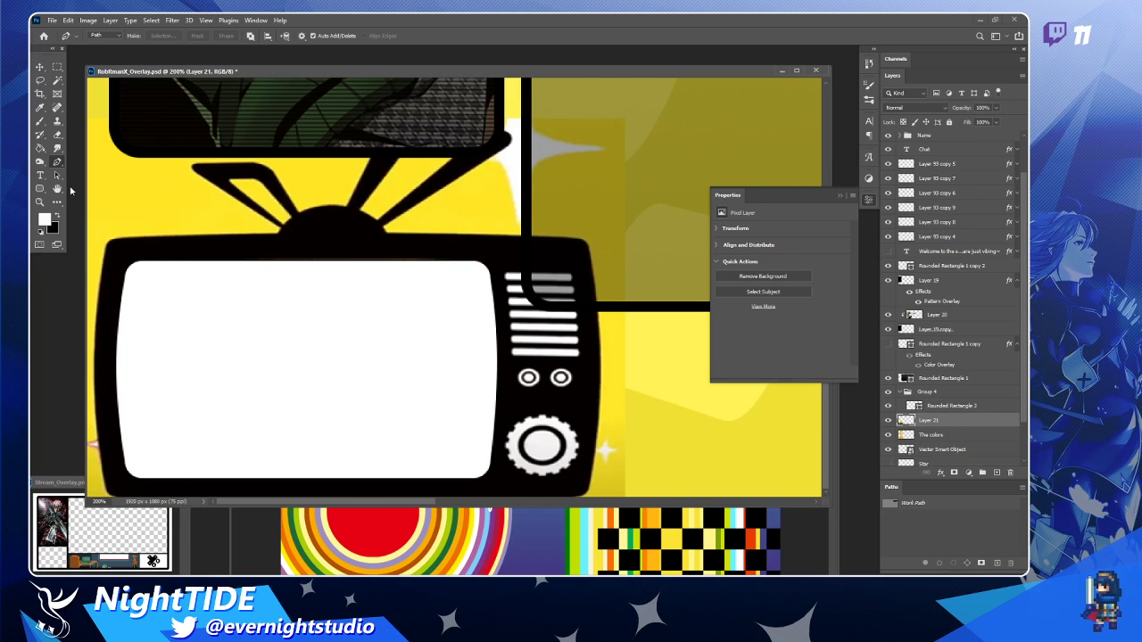
click(129, 238)
mouse_move(576, 242)
mouse_down()
mouse_move(613, 257)
mouse_move(680, 253)
mouse_up()
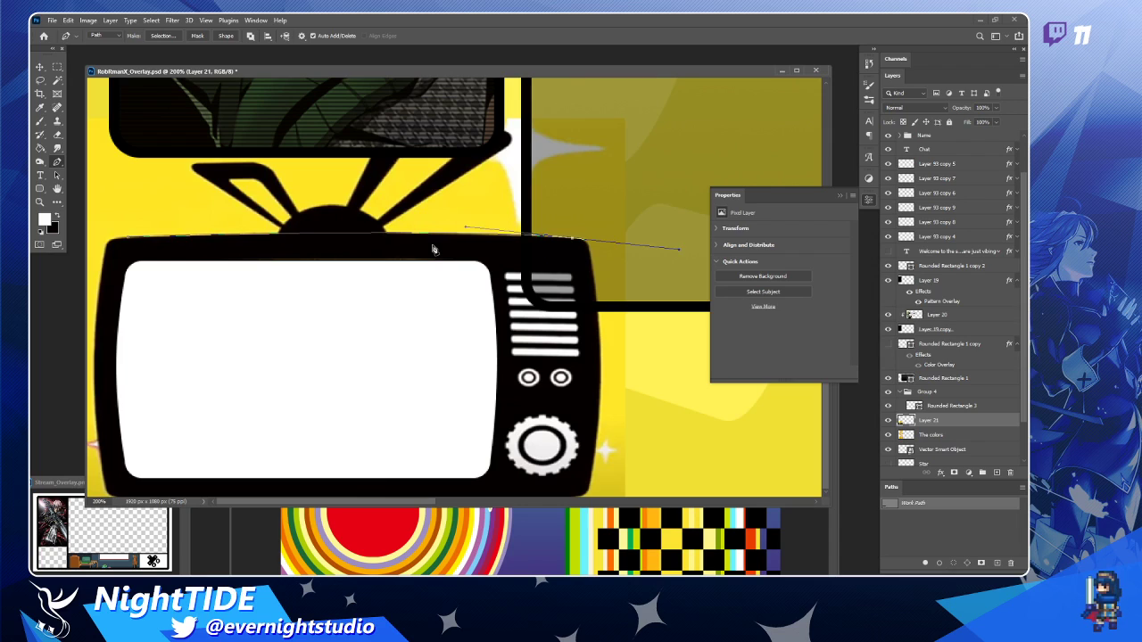
key(ctrl+z)
click(39, 67)
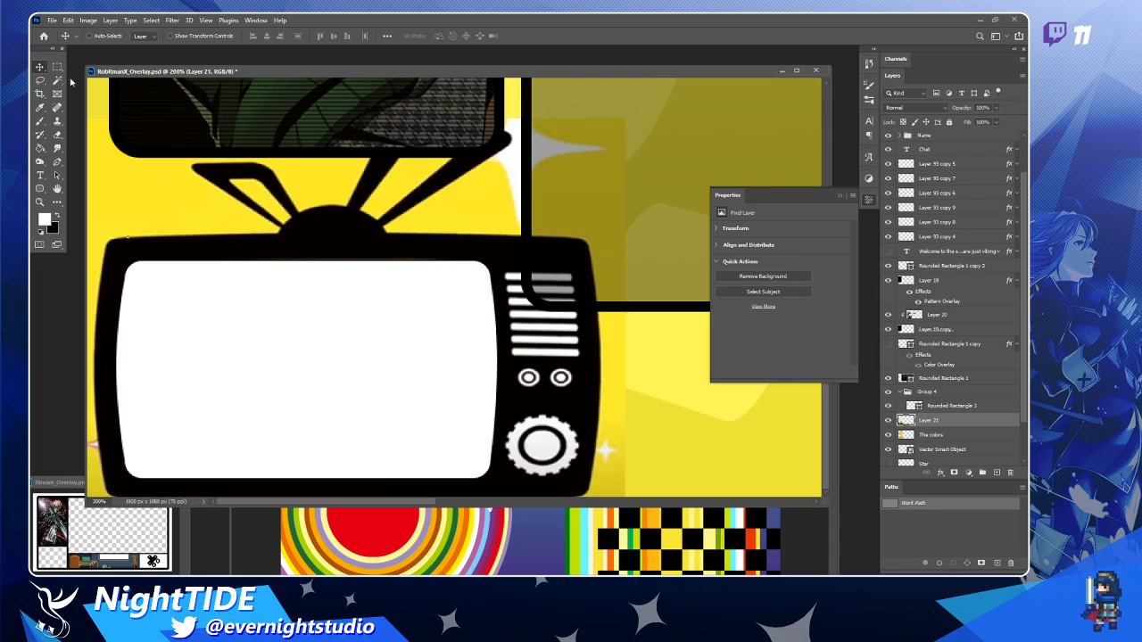
Duplicate Rounded Rectangle 3 and scale the copy to about 130% width and 119% height to cover the TV casing.
click(889, 420)
click(889, 420)
click(889, 406)
click(889, 406)
click(955, 407)
key(ctrl+j)
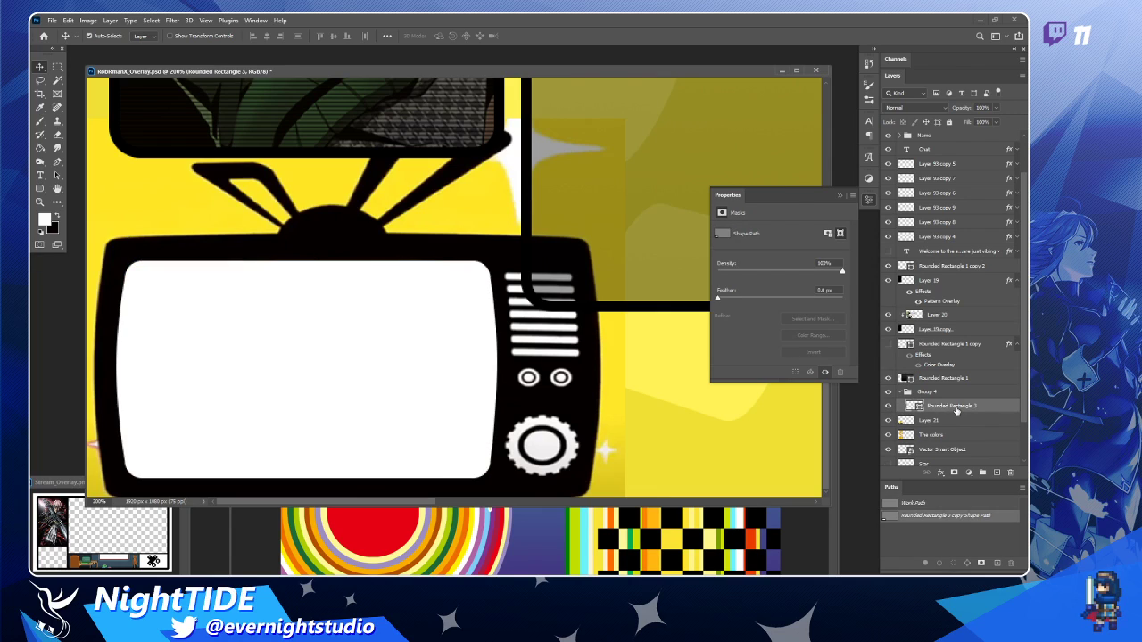
key(ctrl+t)
drag(408, 372, 383, 349)
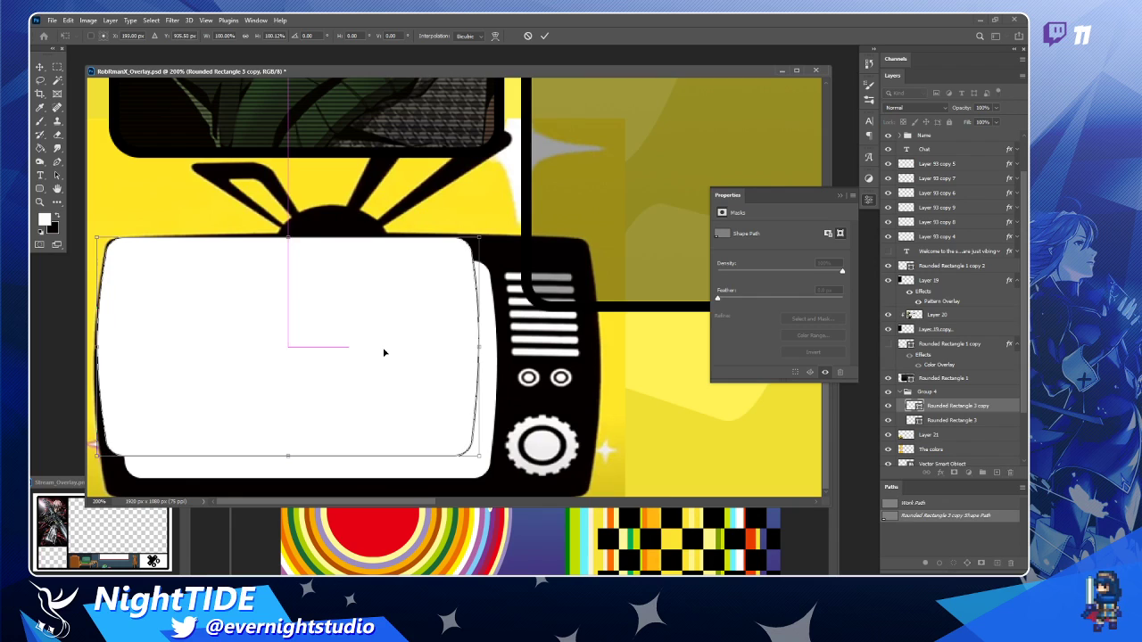
drag(481, 457, 597, 495)
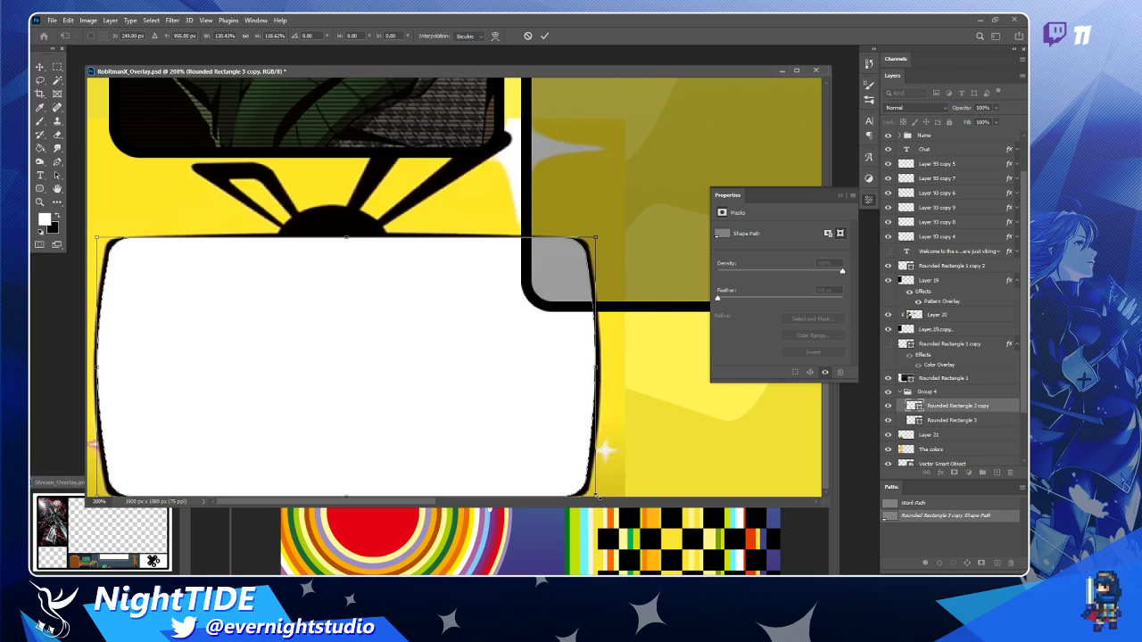
key(Return)
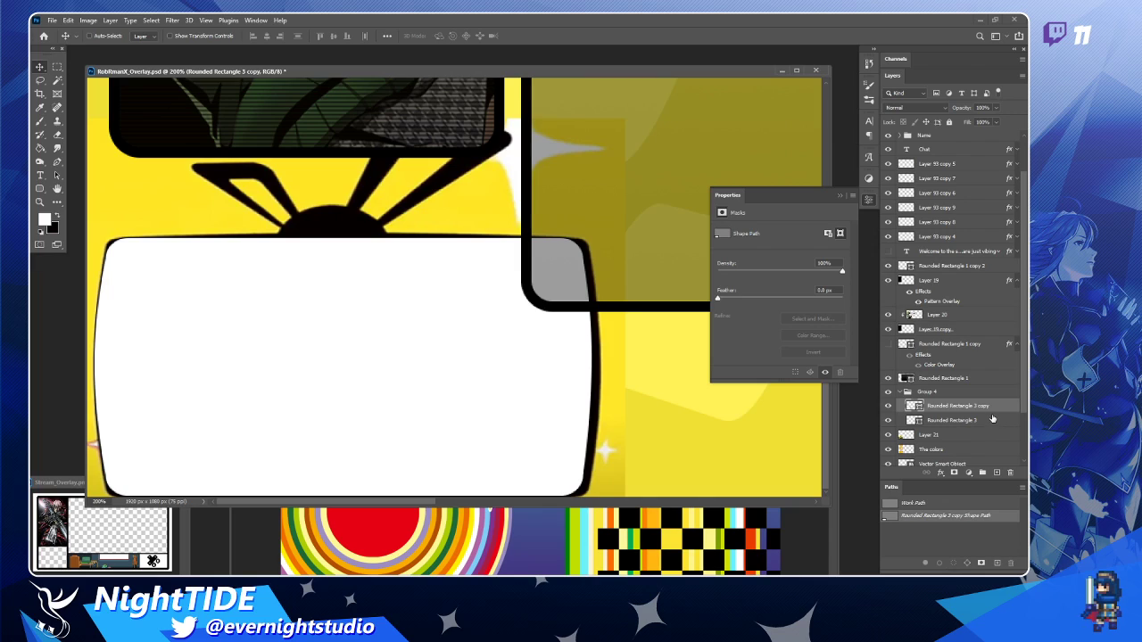
Move the enlarged copy beneath Rounded Rectangle 3 and give it a black (000000) Color Overlay.
drag(991, 407, 998, 425)
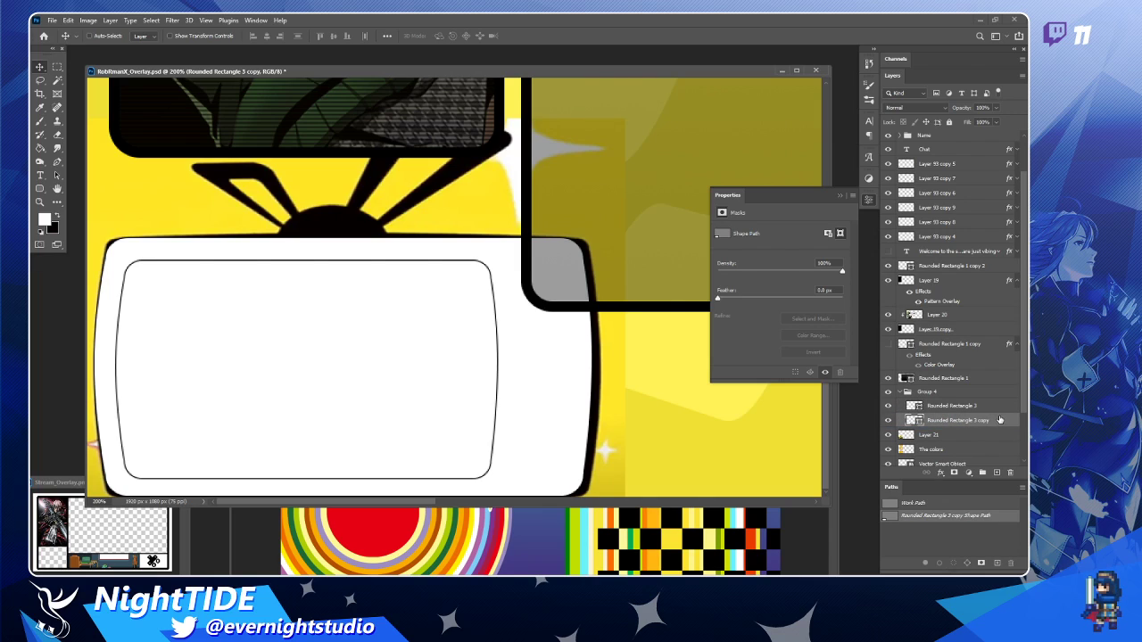
click(869, 200)
click(869, 200)
double_click(1005, 423)
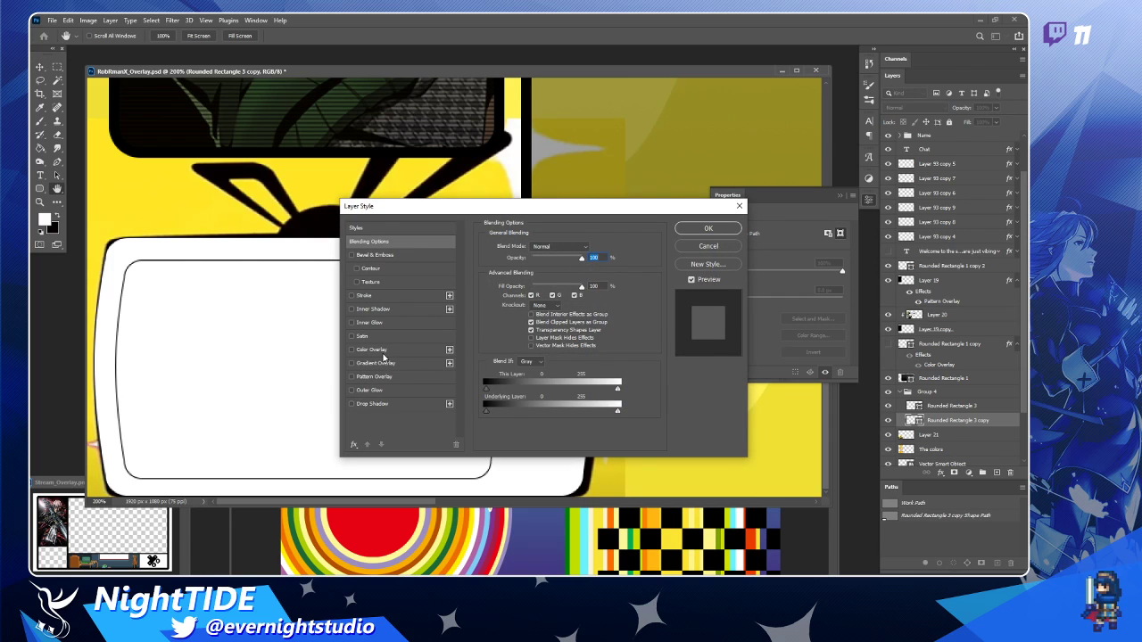
click(373, 349)
click(598, 248)
drag(758, 362, 858, 423)
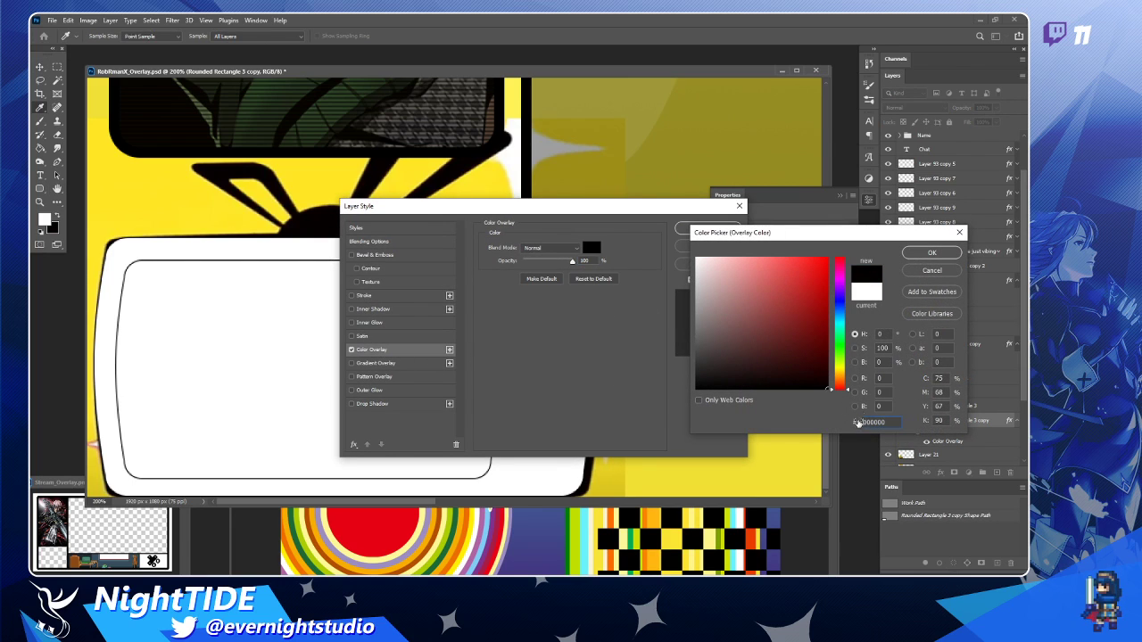
click(930, 252)
click(730, 232)
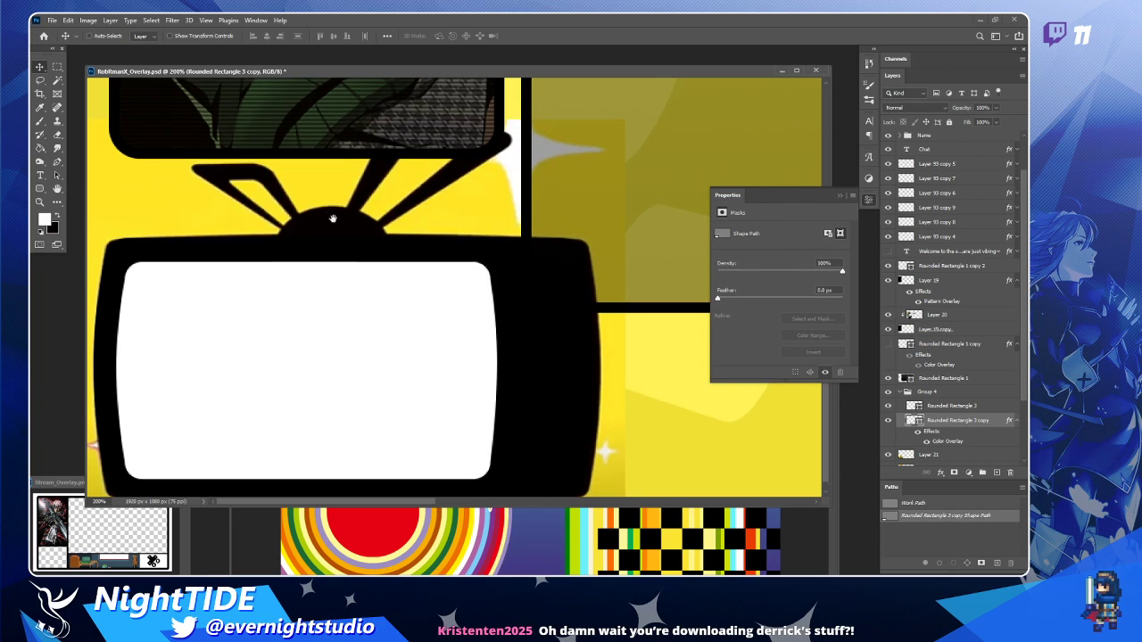
scroll(342, 269, up, 2)
key(p)
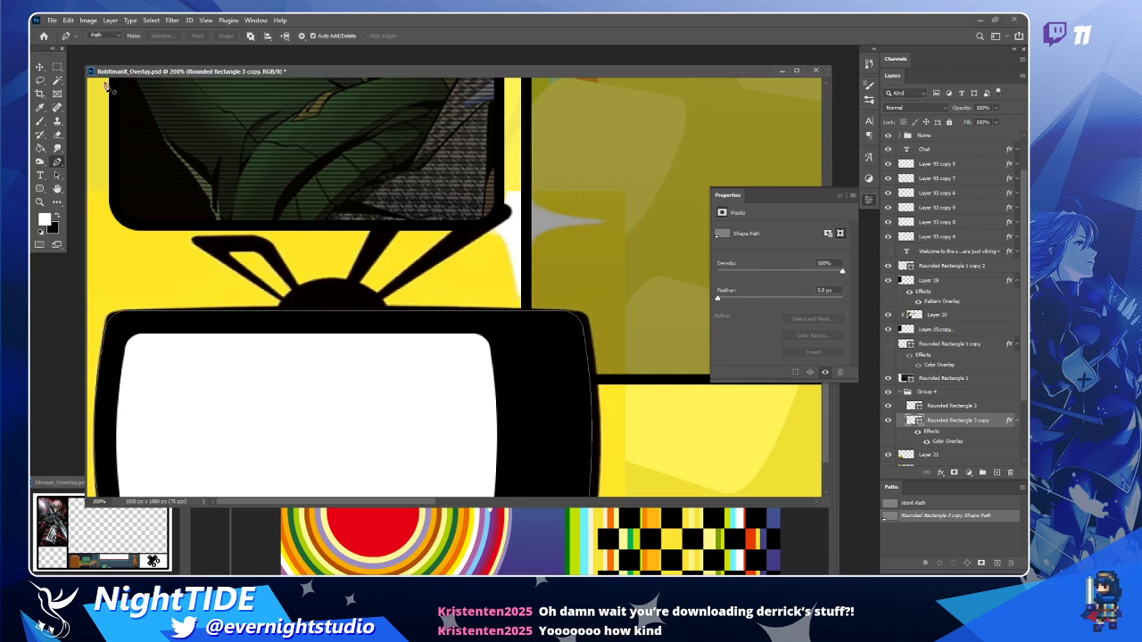
key(v)
scroll(332, 303, down, 3)
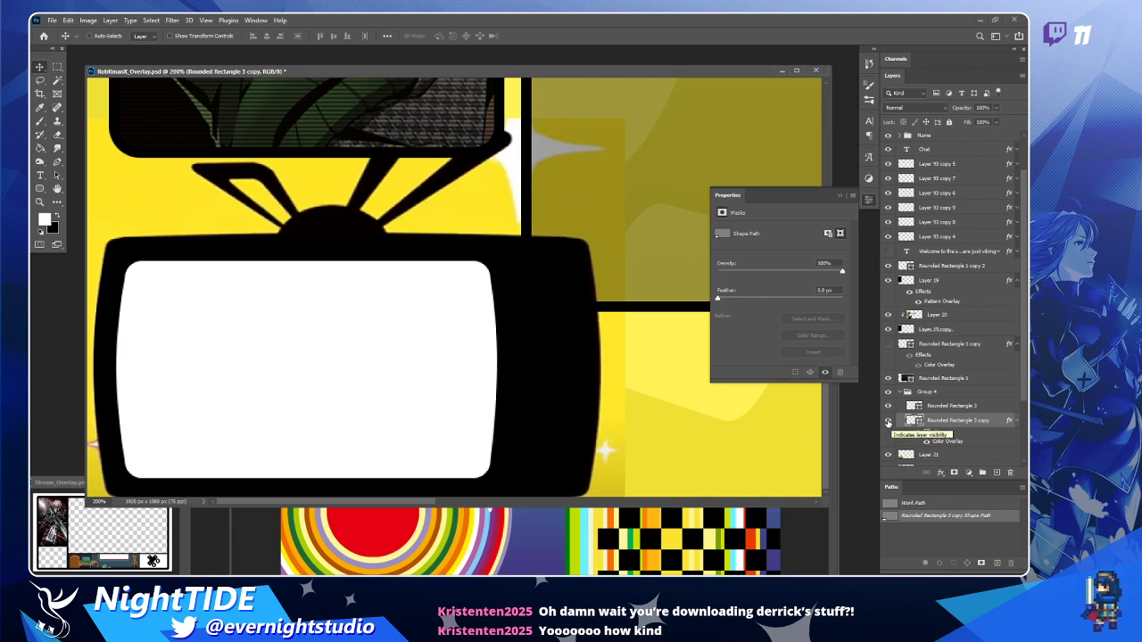
click(888, 421)
click(888, 421)
Reduce Layer 21's opacity to 62% so the TV graphic serves as a faint tracing reference.
click(942, 455)
click(996, 107)
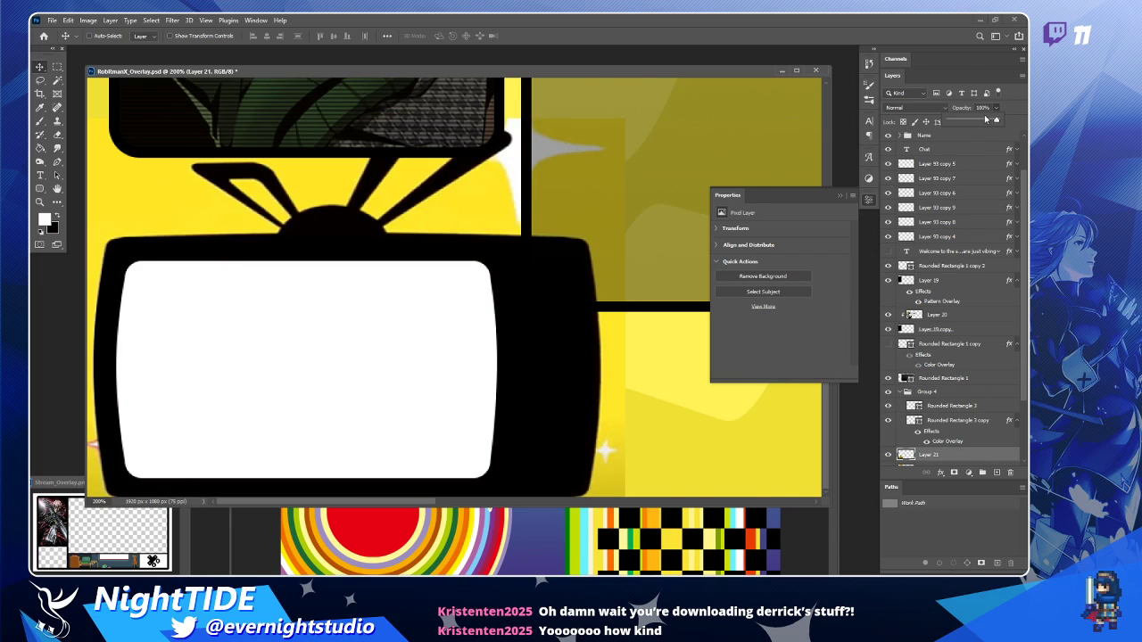
click(979, 121)
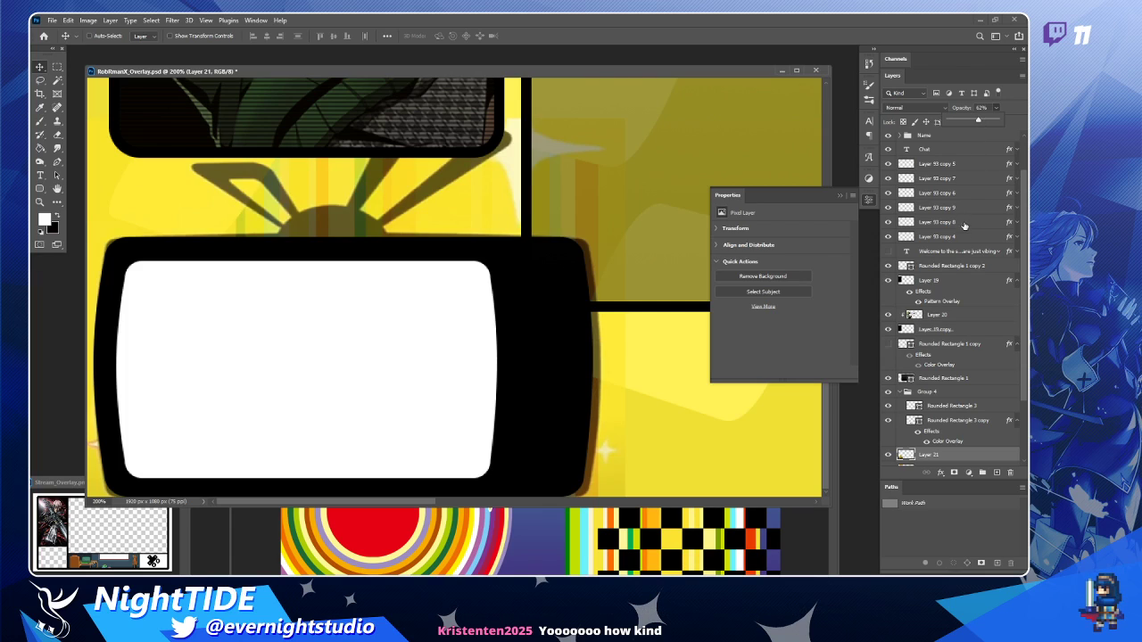
Stretch the black Rounded Rectangle 3 copy to about 102% width so its right edge meets the reference TV casing.
click(889, 422)
click(889, 421)
click(889, 421)
click(972, 419)
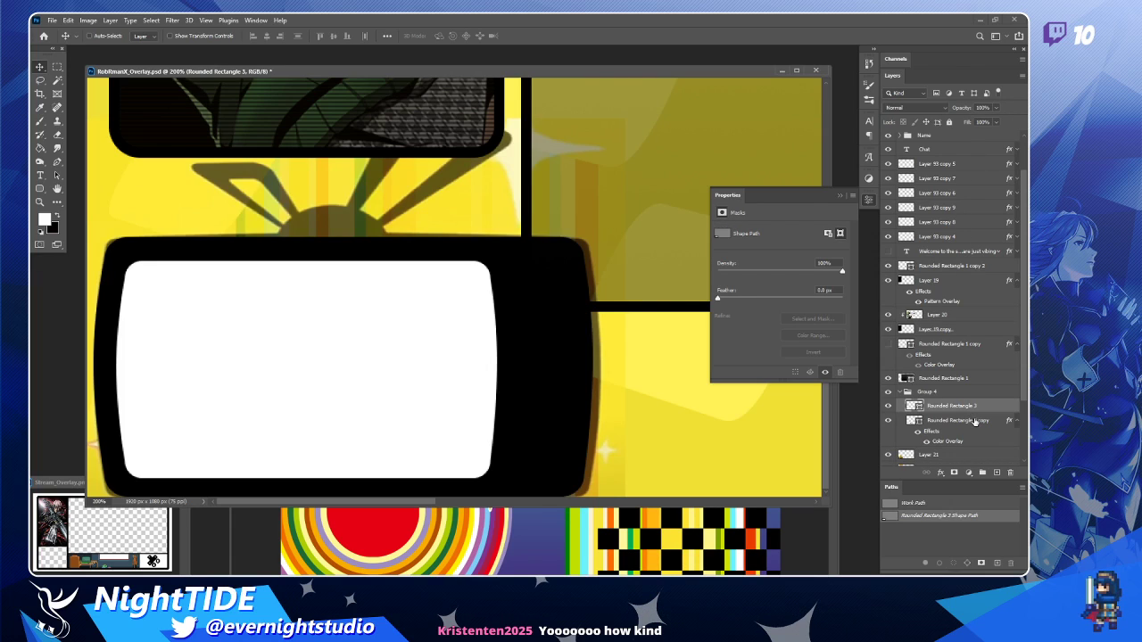
key(ctrl+t)
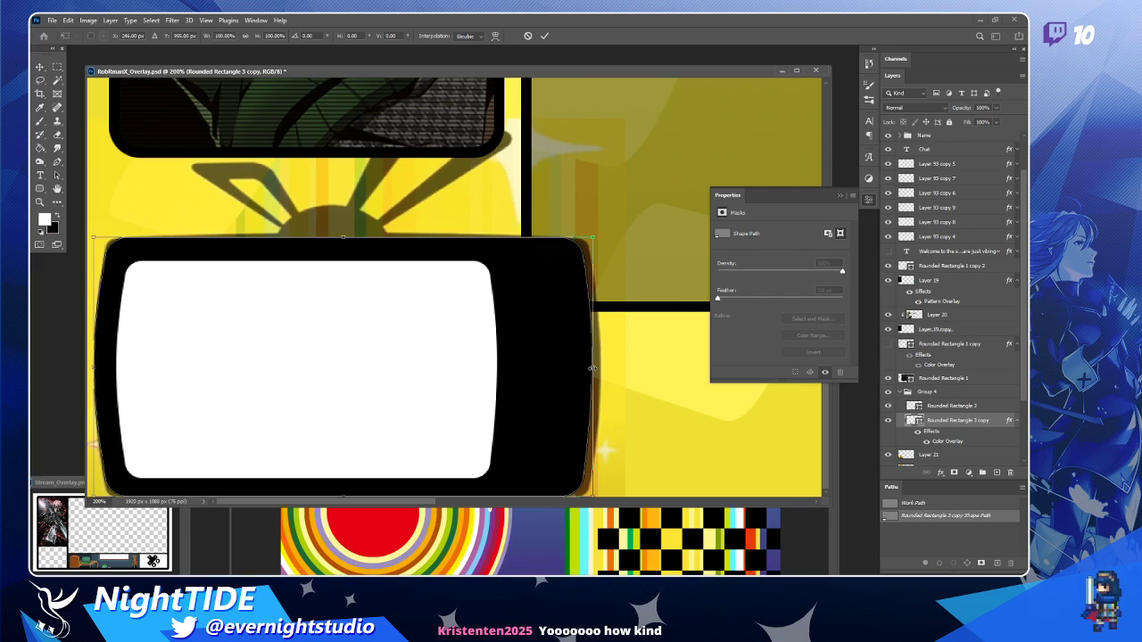
drag(592, 368, 601, 366)
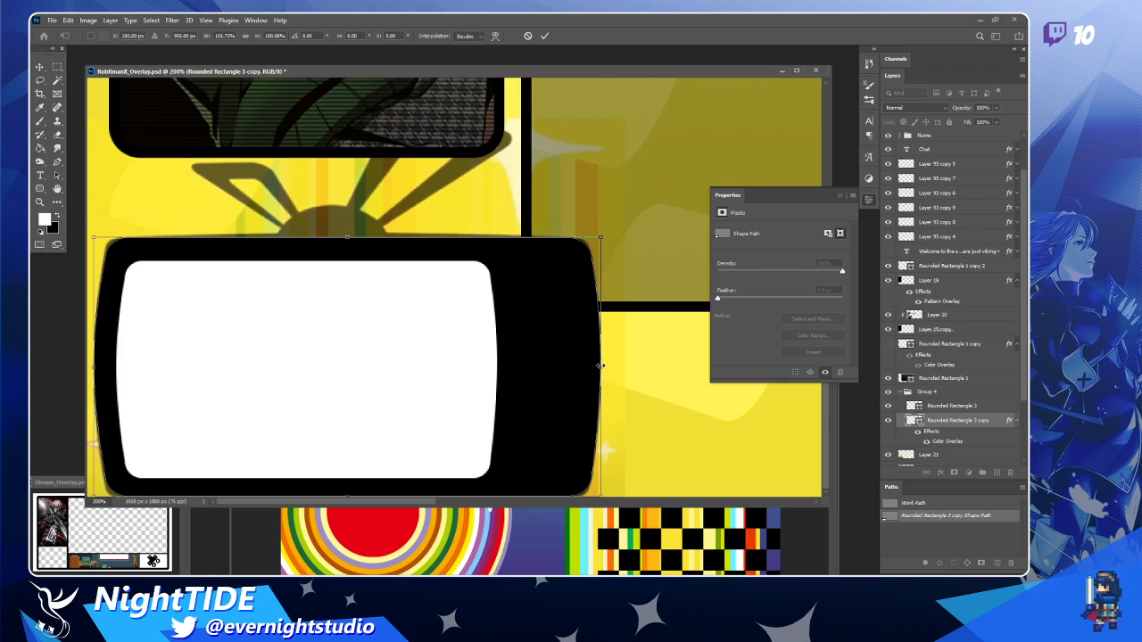
key(Return)
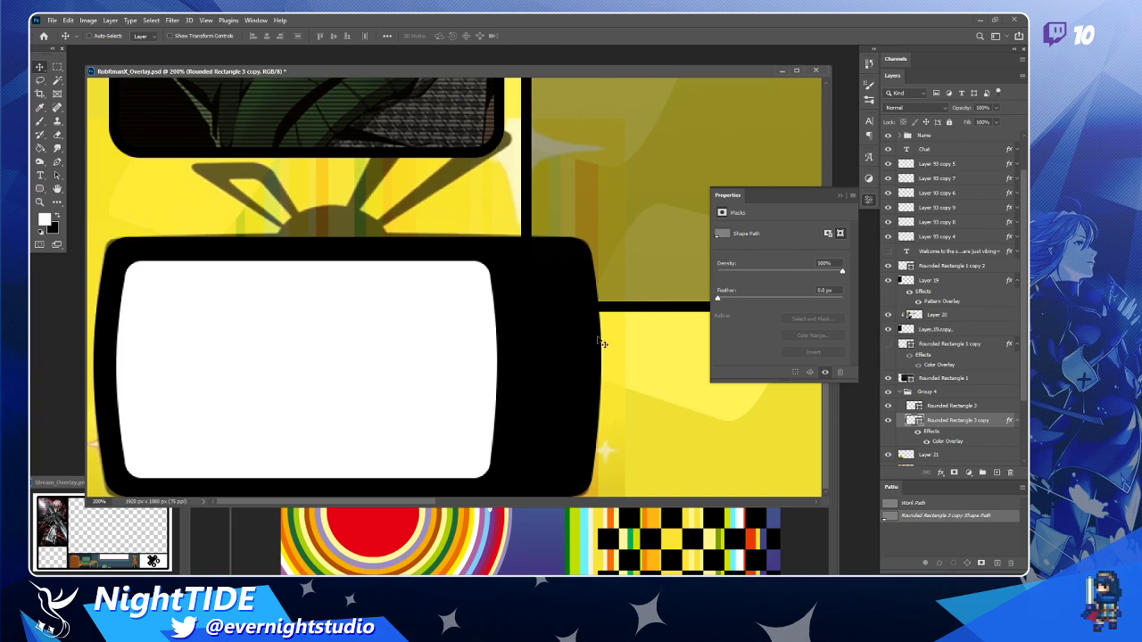
Add an anchor point midway along the black casing's top edge with the Pen tool and raise it slightly into a curve.
key(p)
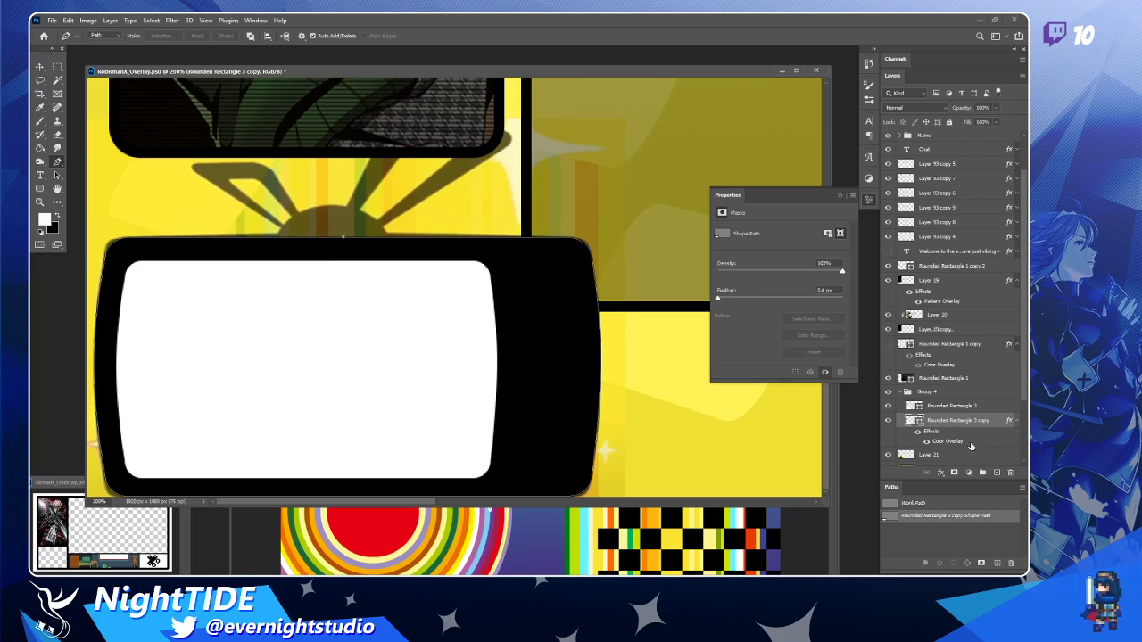
click(954, 409)
click(960, 422)
click(343, 231)
drag(341, 240, 341, 234)
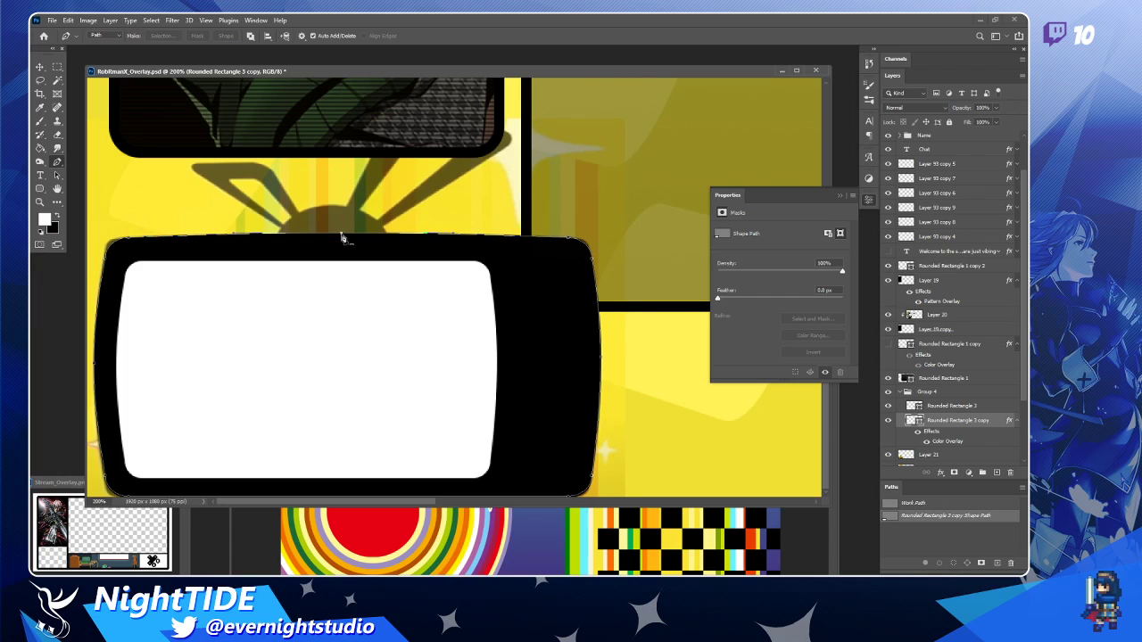
click(39, 67)
Draw a white ellipse about 97 px wide on a new layer over the reference antenna base at the casing's top edge.
key(p)
scroll(272, 231, up, 1)
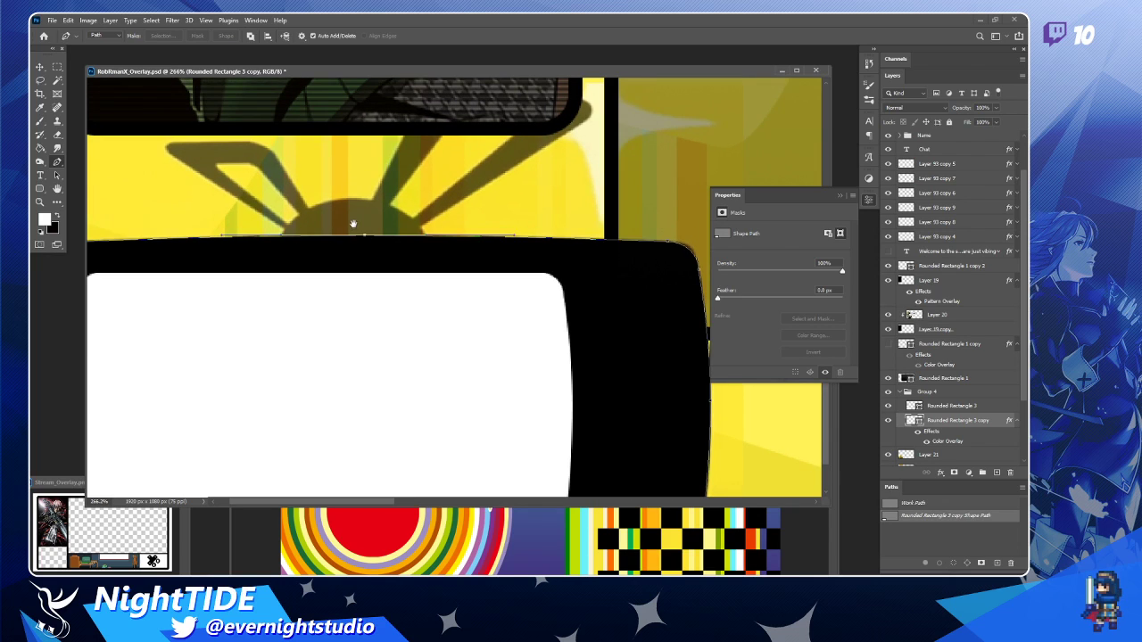
scroll(357, 222, up, 1)
click(976, 409)
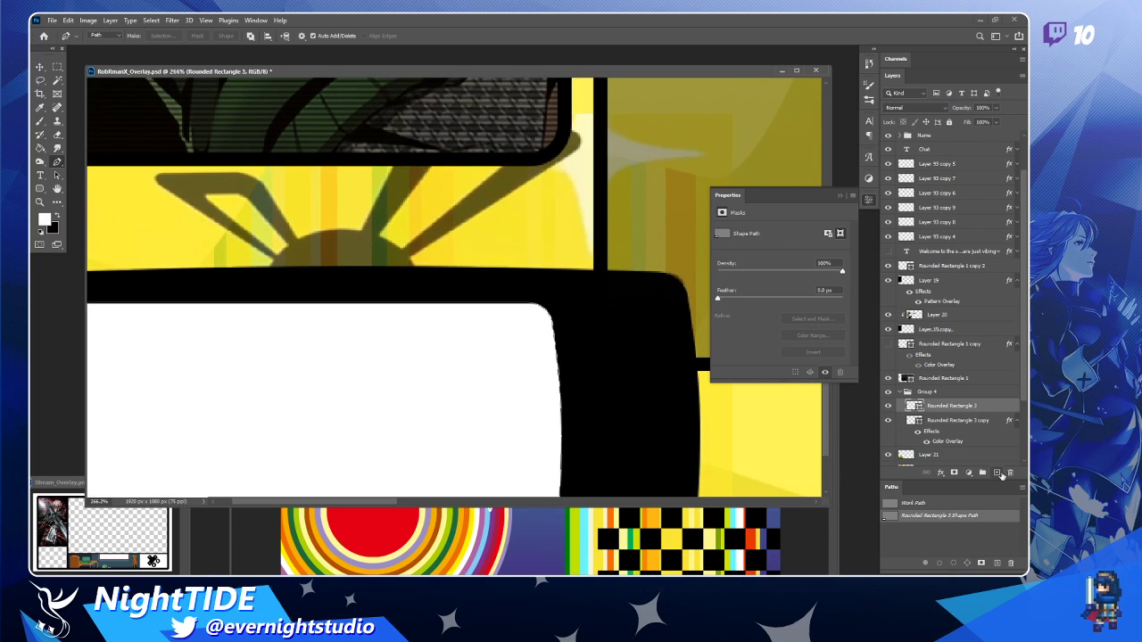
click(997, 472)
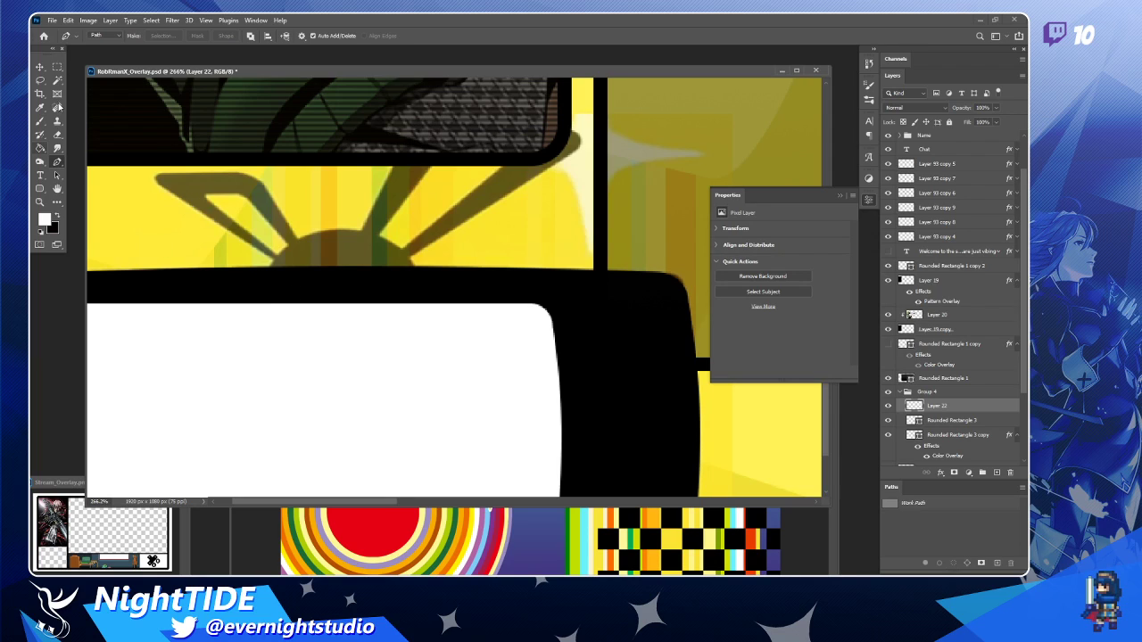
drag(40, 188, 89, 208)
drag(349, 265, 417, 307)
Move the ellipse beneath Rounded Rectangle 3 copy, align it with the reference antenna base, and widen it to about 101 px.
click(39, 68)
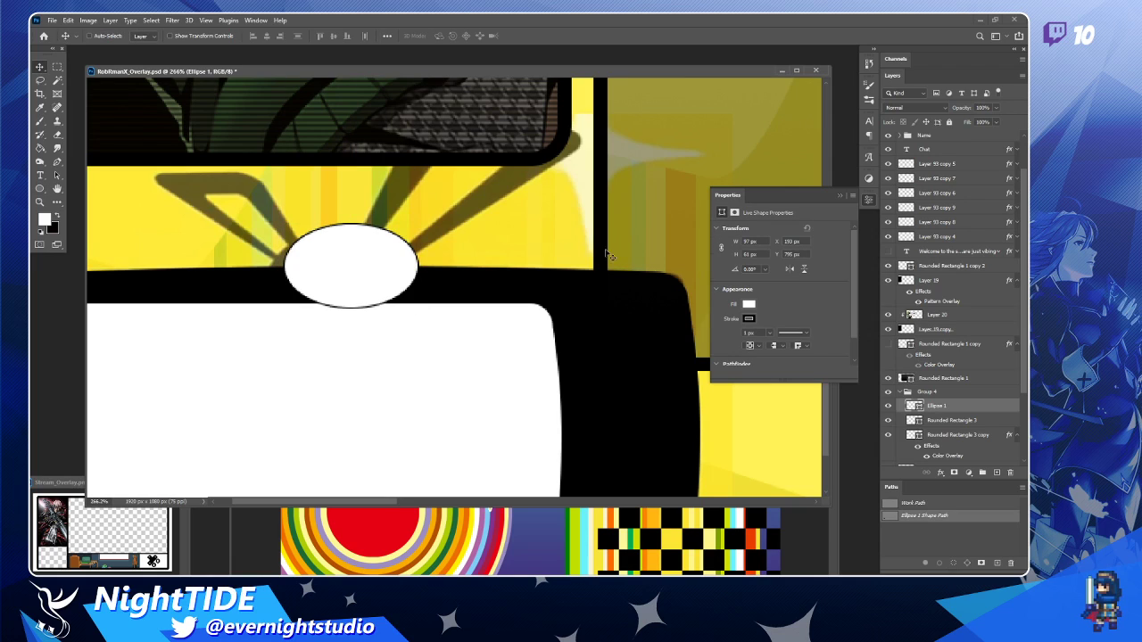
drag(981, 407, 978, 455)
drag(356, 272, 352, 275)
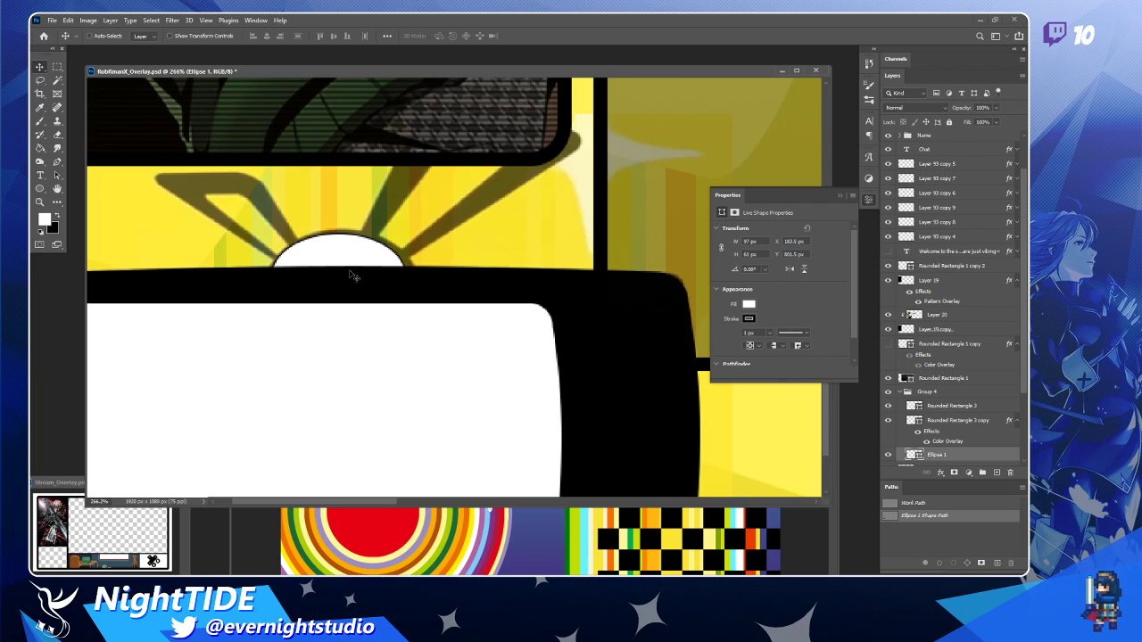
key(ctrl+t)
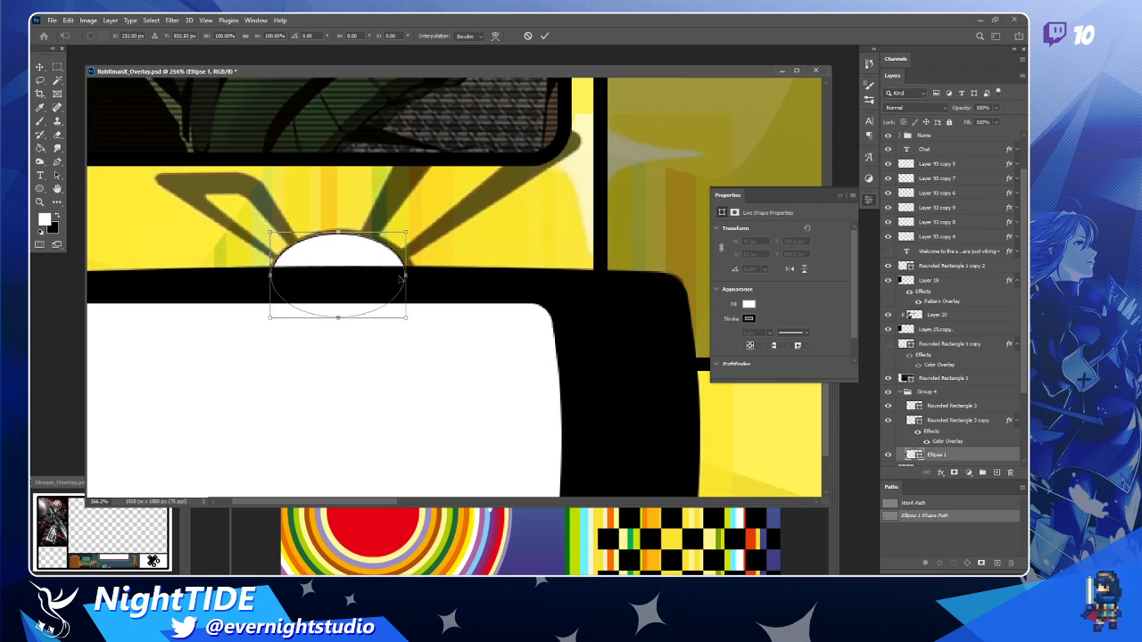
drag(408, 275, 415, 276)
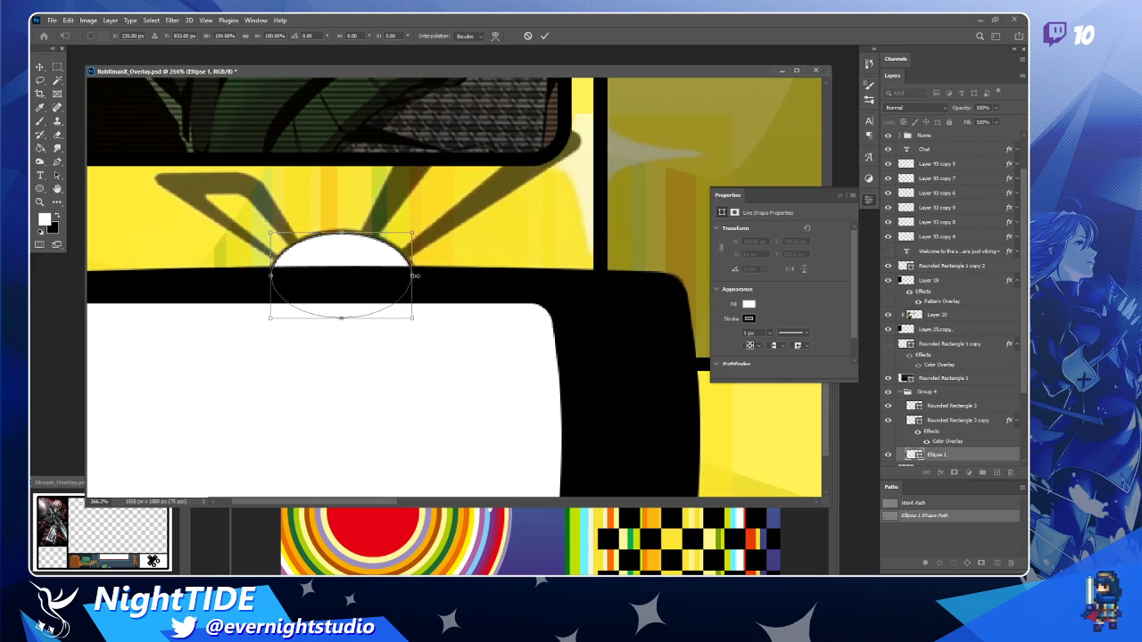
key(Return)
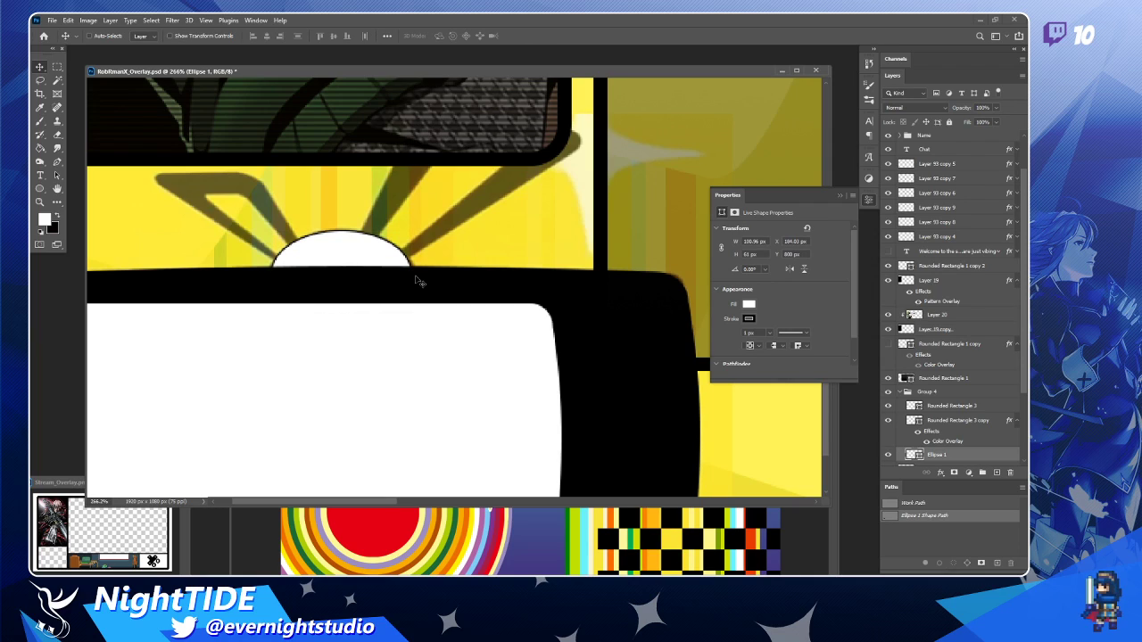
Give Ellipse 1 a black Color Overlay at 100% opacity.
click(1015, 421)
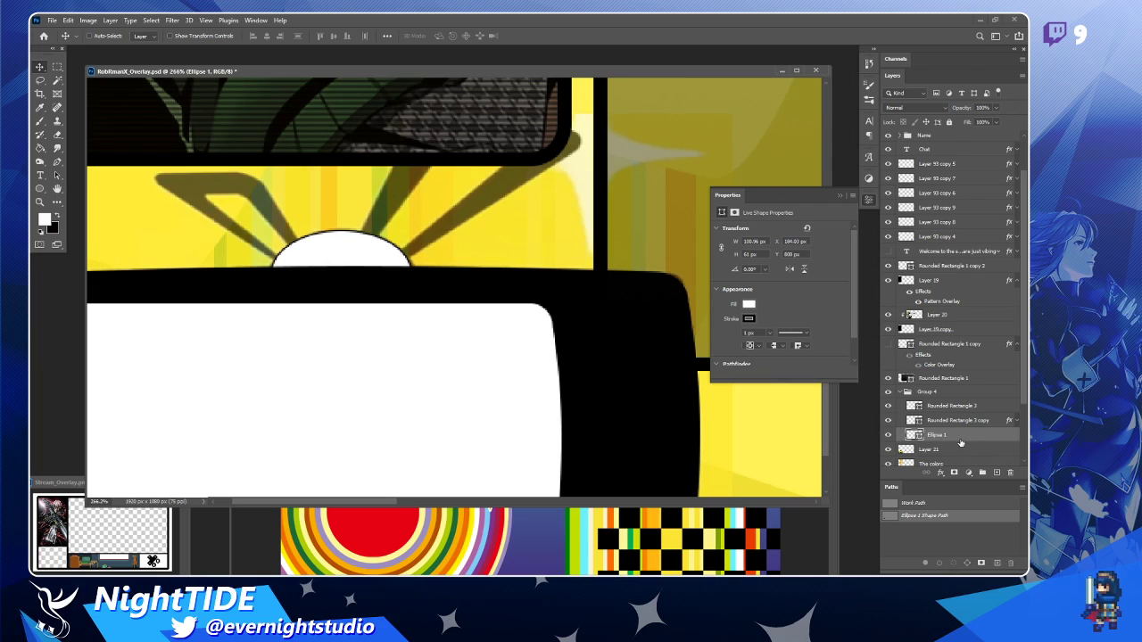
click(888, 434)
click(888, 435)
double_click(966, 439)
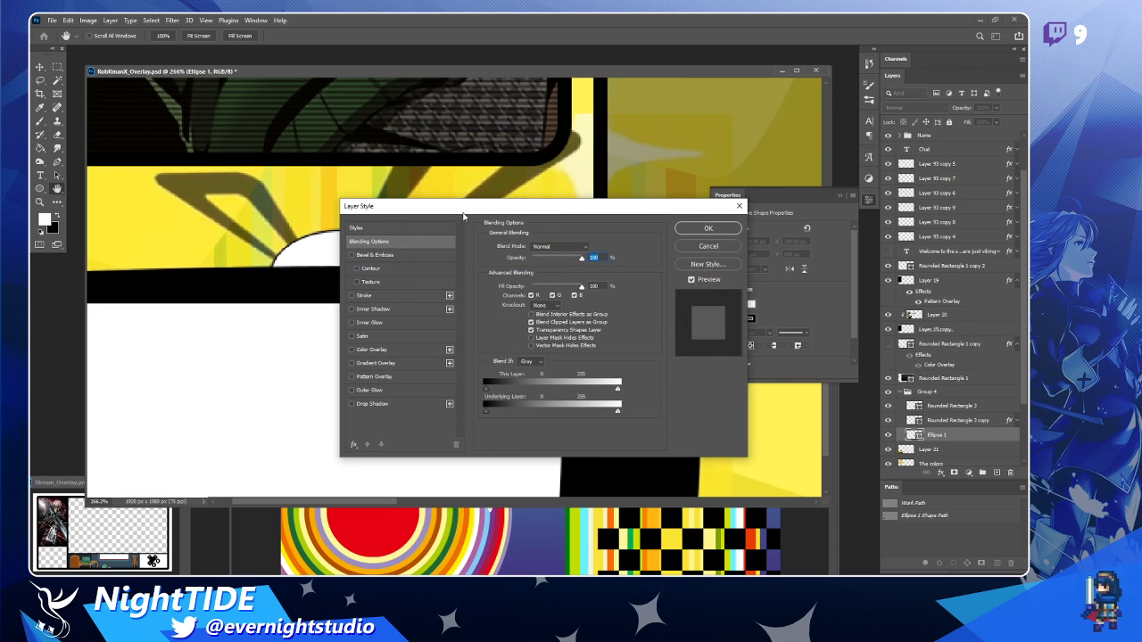
drag(463, 212, 683, 186)
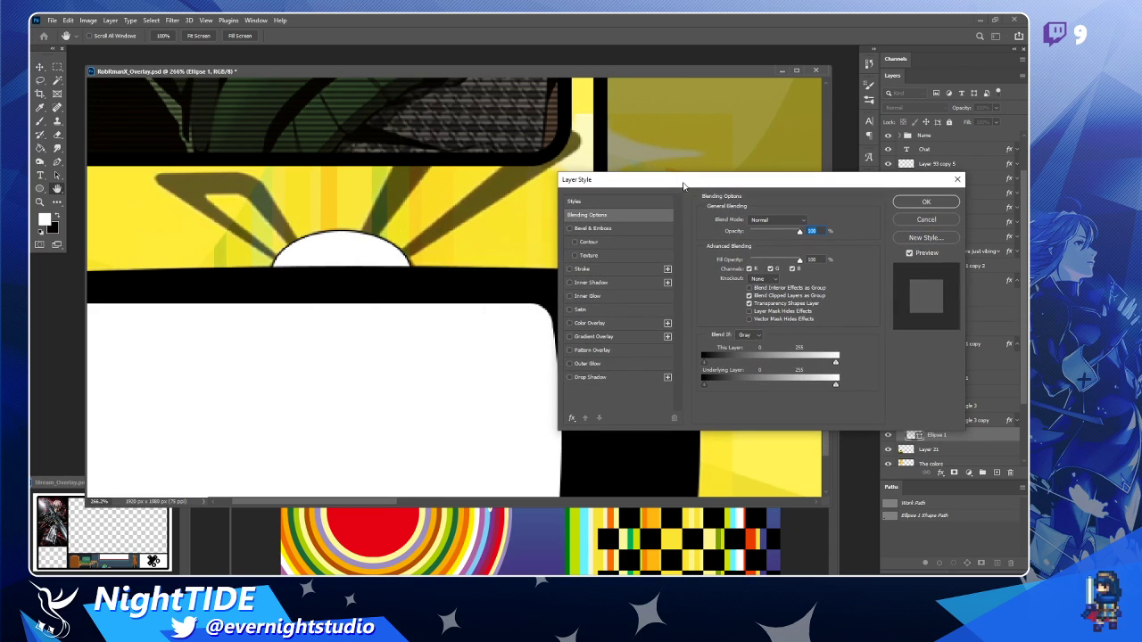
click(569, 323)
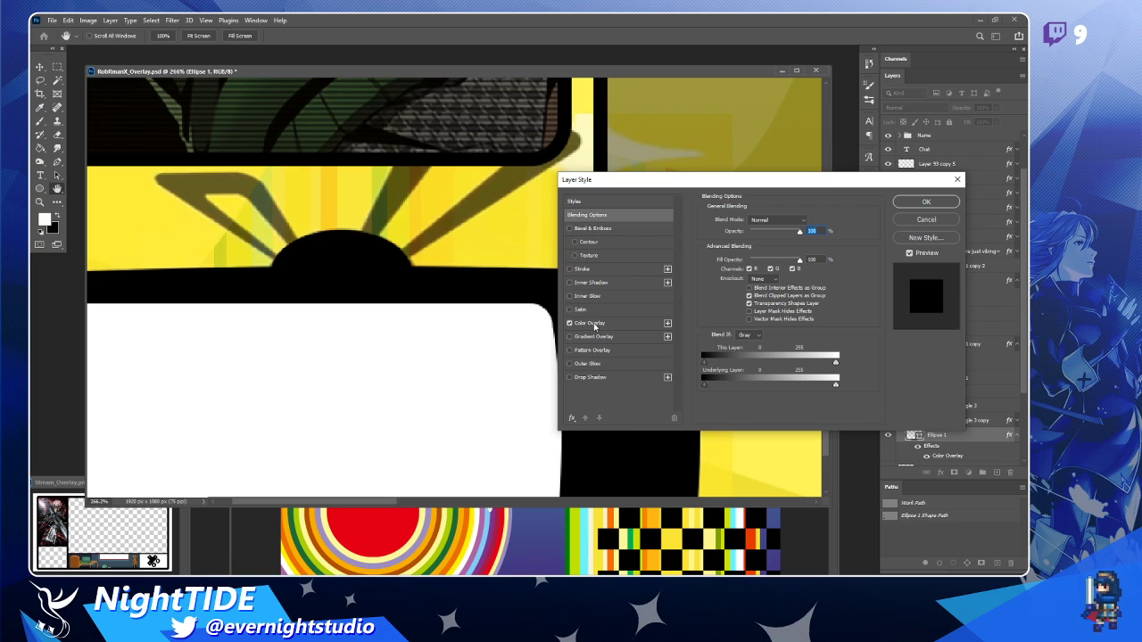
click(595, 325)
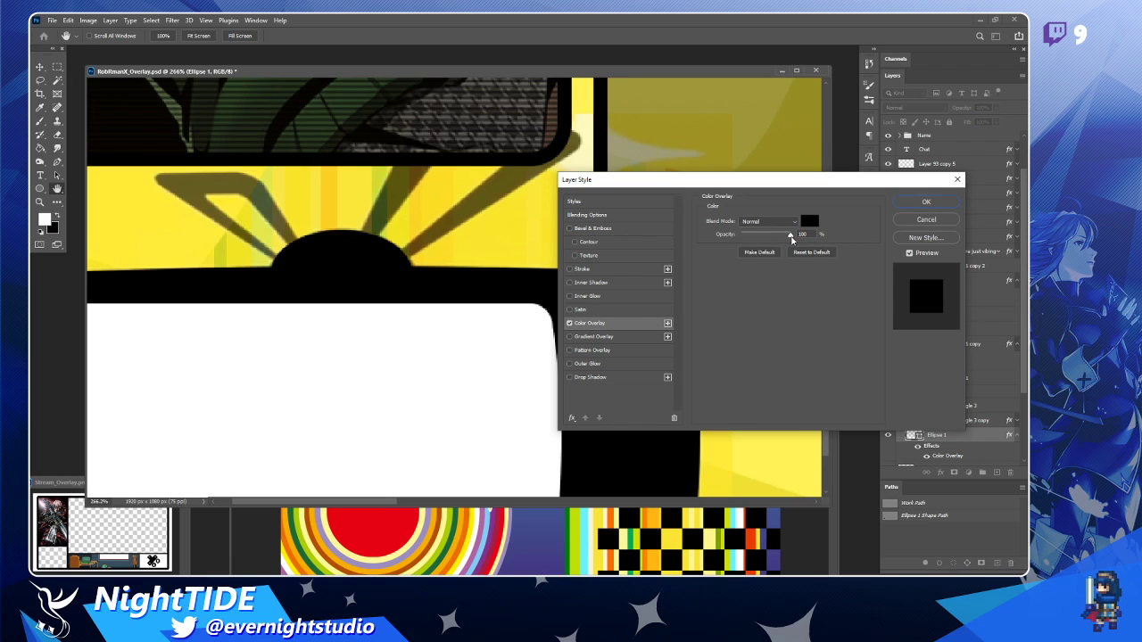
click(945, 203)
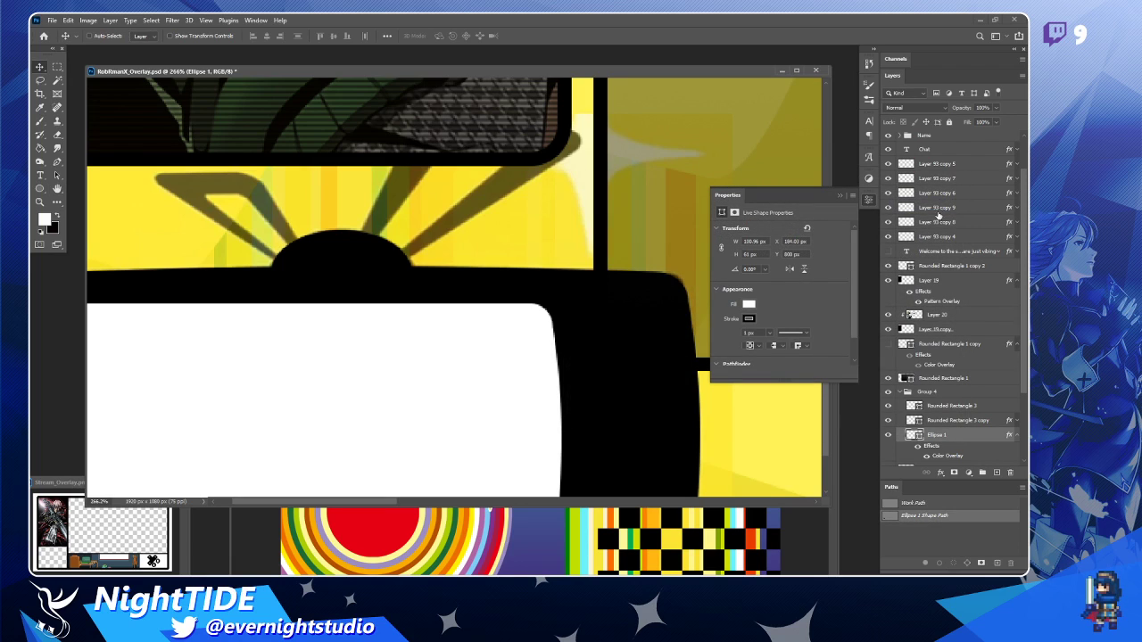
Add a new layer above Ellipse 1 and trace the reference's left antenna loop, including its inner cutout, with the Pen tool.
click(1016, 436)
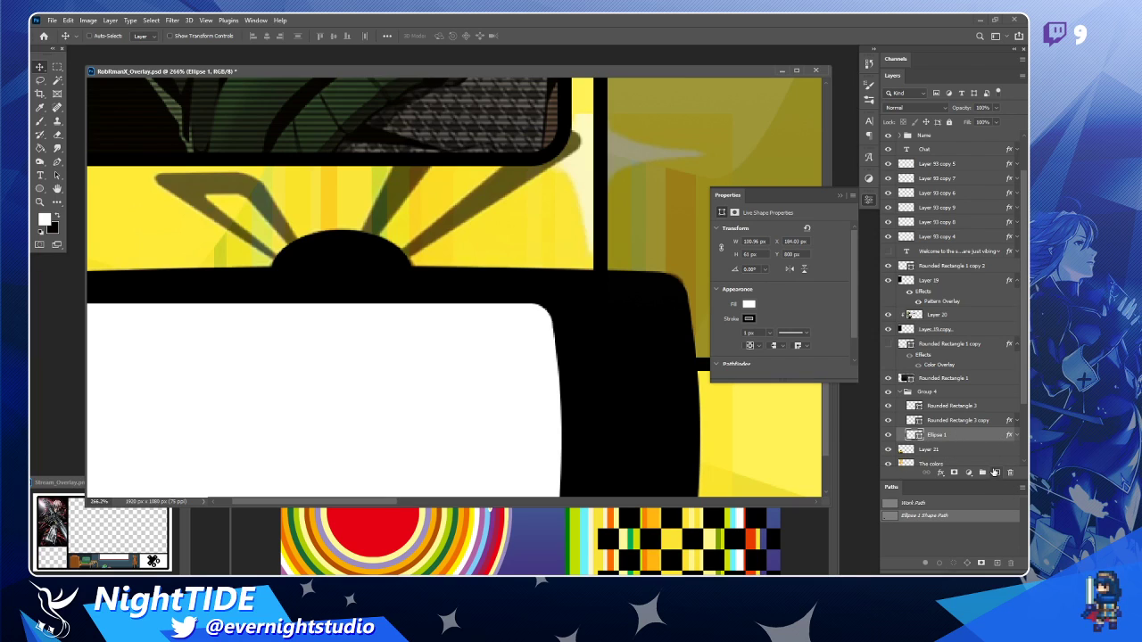
click(997, 472)
key(p)
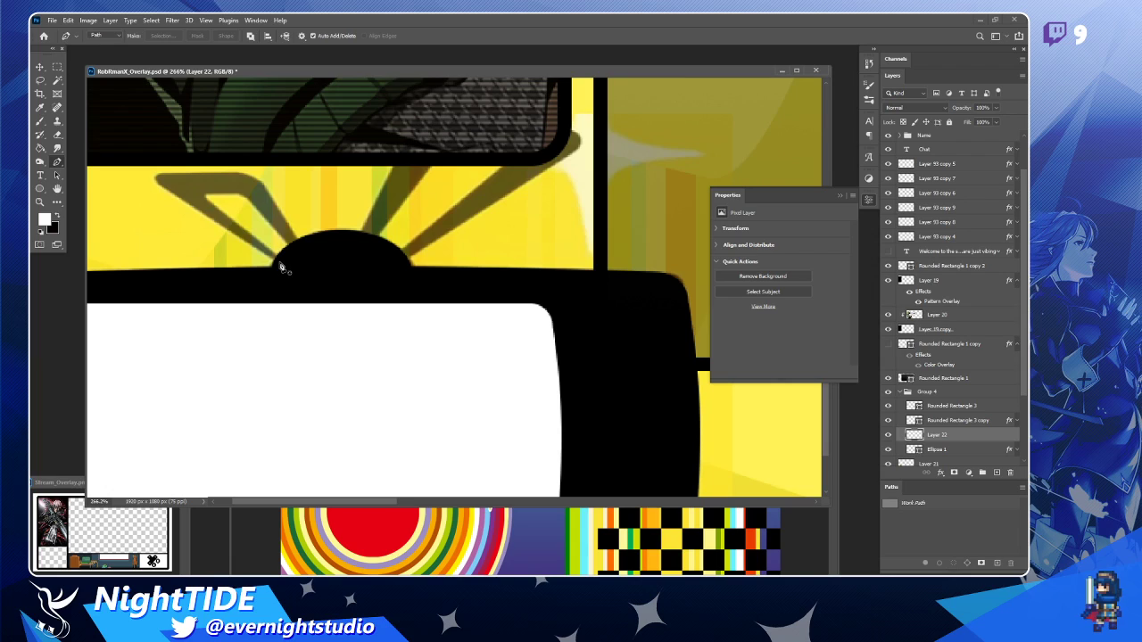
click(278, 263)
click(173, 197)
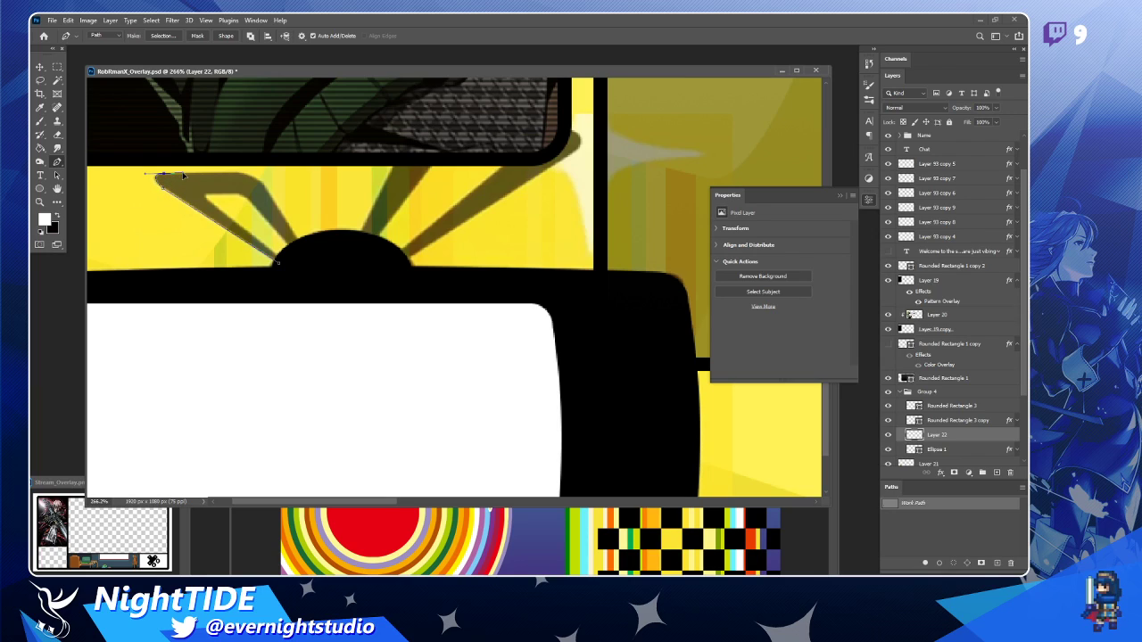
click(237, 174)
click(271, 196)
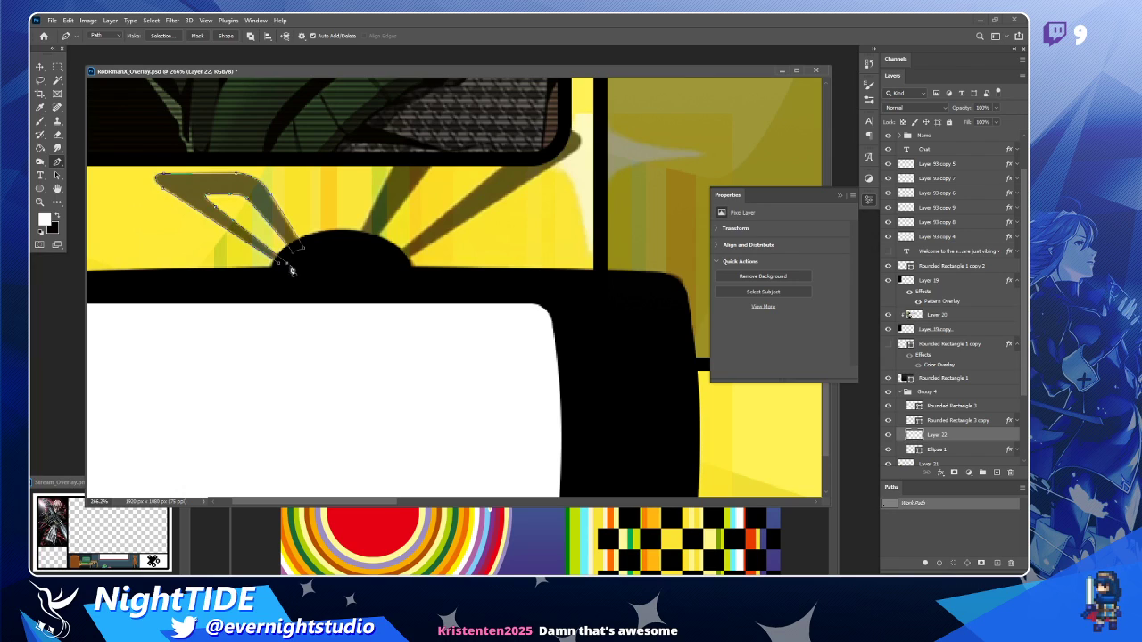
Continue the path around the reference's right antenna and its inner opening, closing it at the start point behind the antenna base.
click(344, 249)
drag(344, 247, 353, 245)
drag(519, 116, 574, 135)
key(ctrl+z)
click(578, 148)
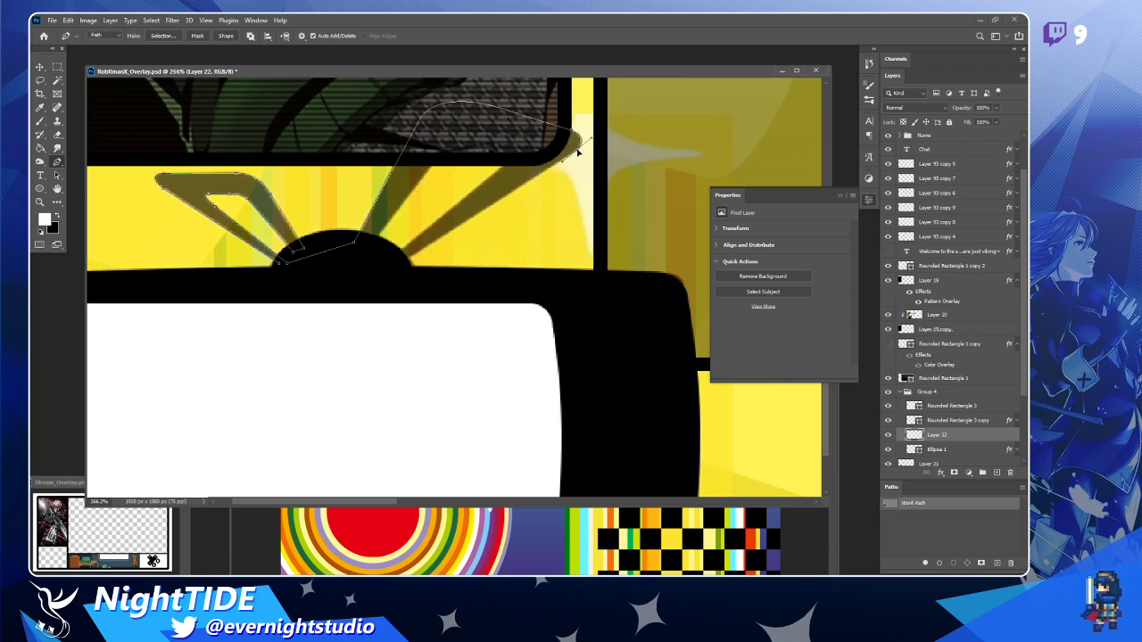
click(393, 255)
click(403, 252)
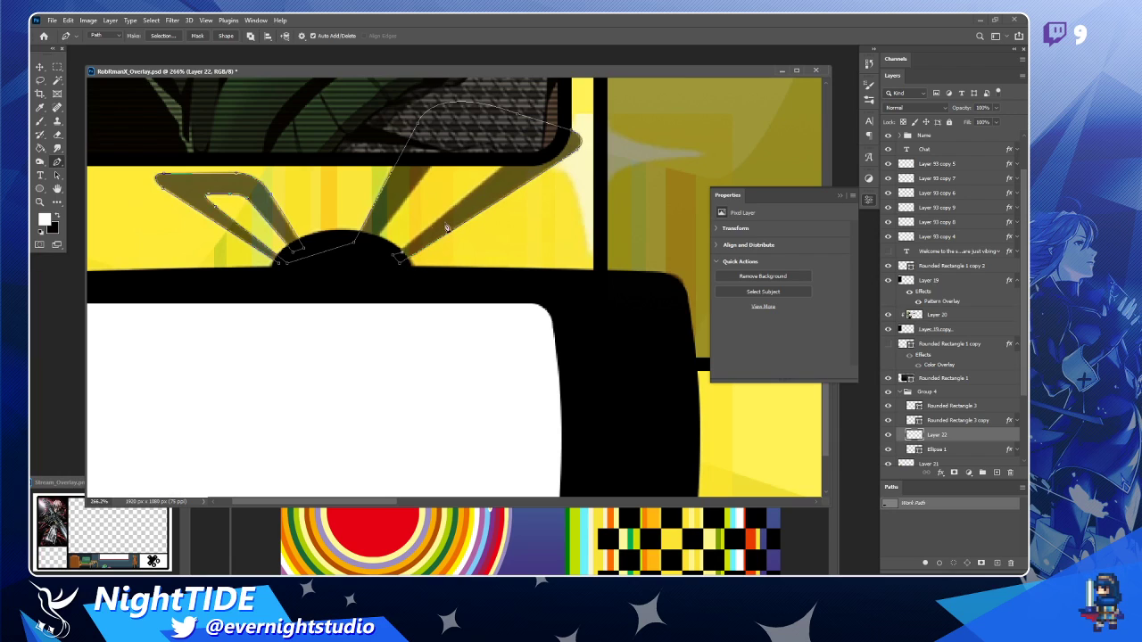
click(522, 152)
click(398, 256)
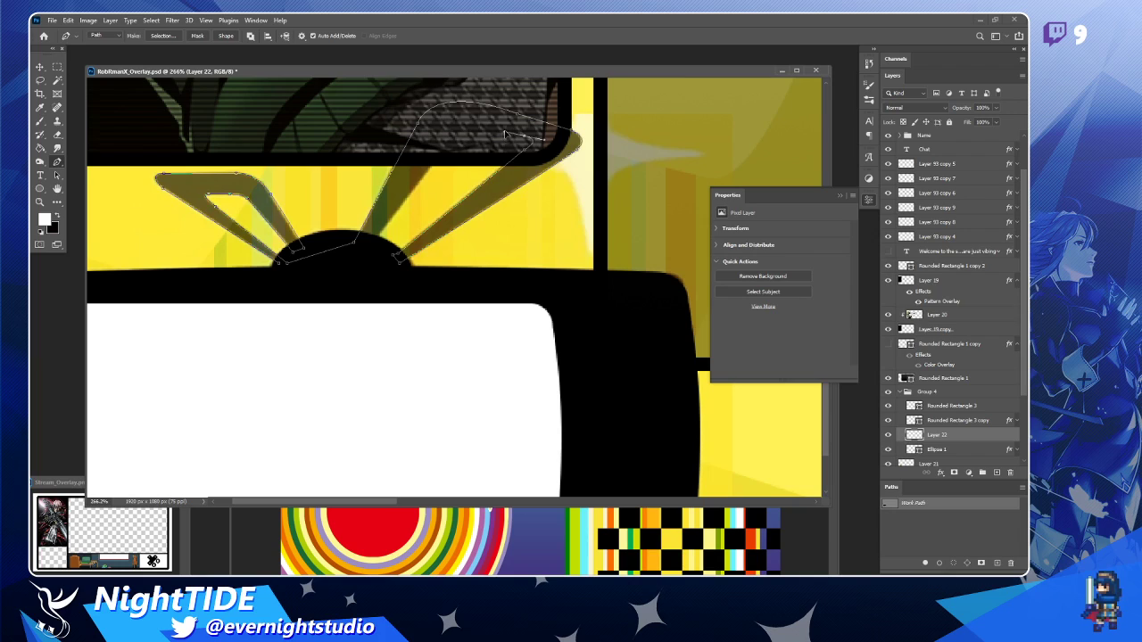
click(463, 119)
click(310, 279)
click(281, 266)
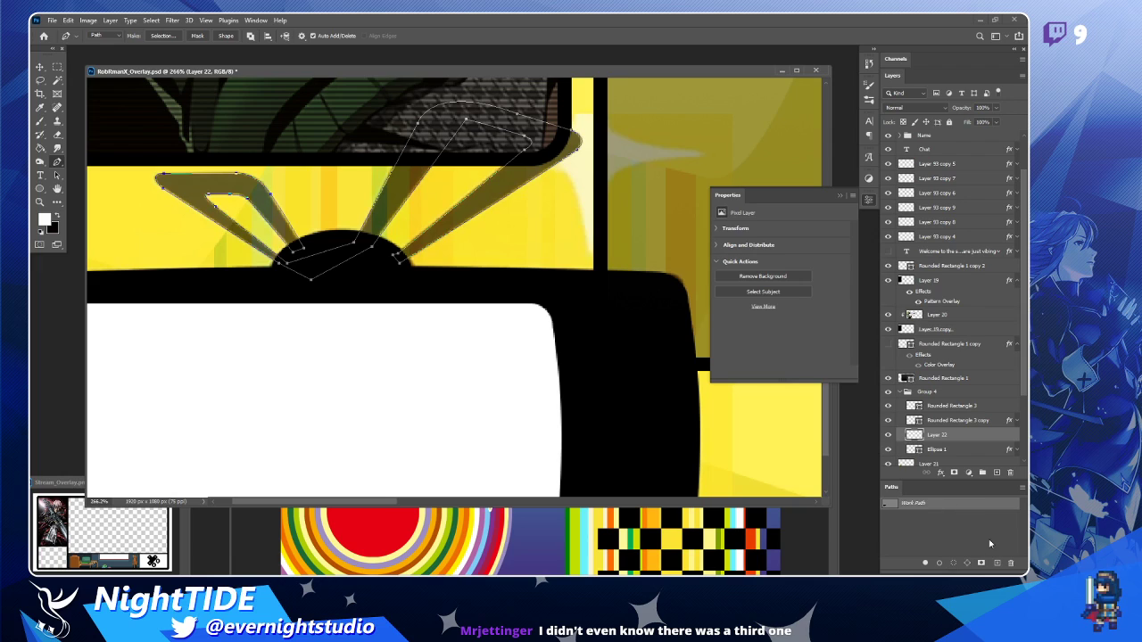
Load the antenna path as a selection, fill it with black on Layer 22, and deselect.
click(889, 436)
click(889, 436)
ctrl+click(892, 504)
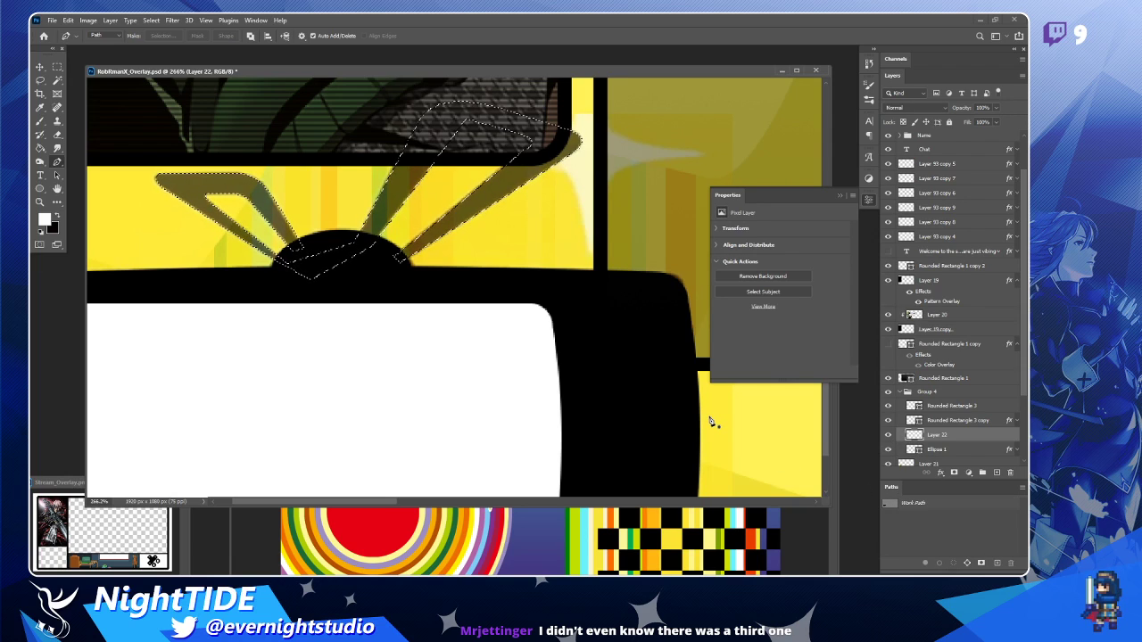
key(g)
click(520, 126)
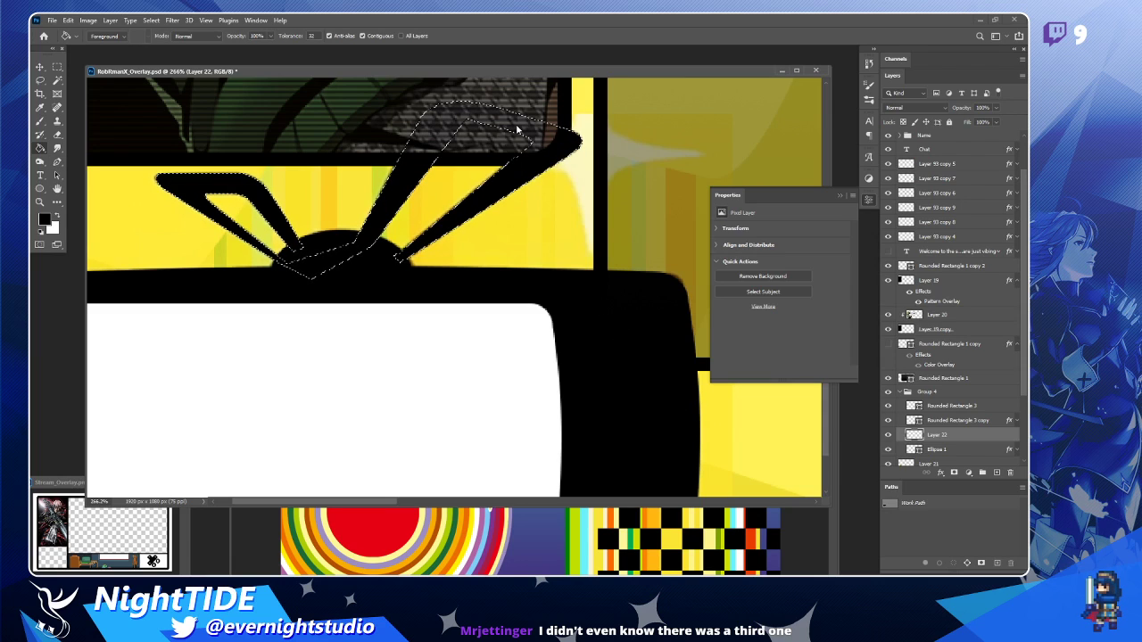
key(ctrl+d)
Collapse the effects lists of the Pattern Overlay layer and Rounded Rectangle 1 copy.
key(z)
key(ctrl+1)
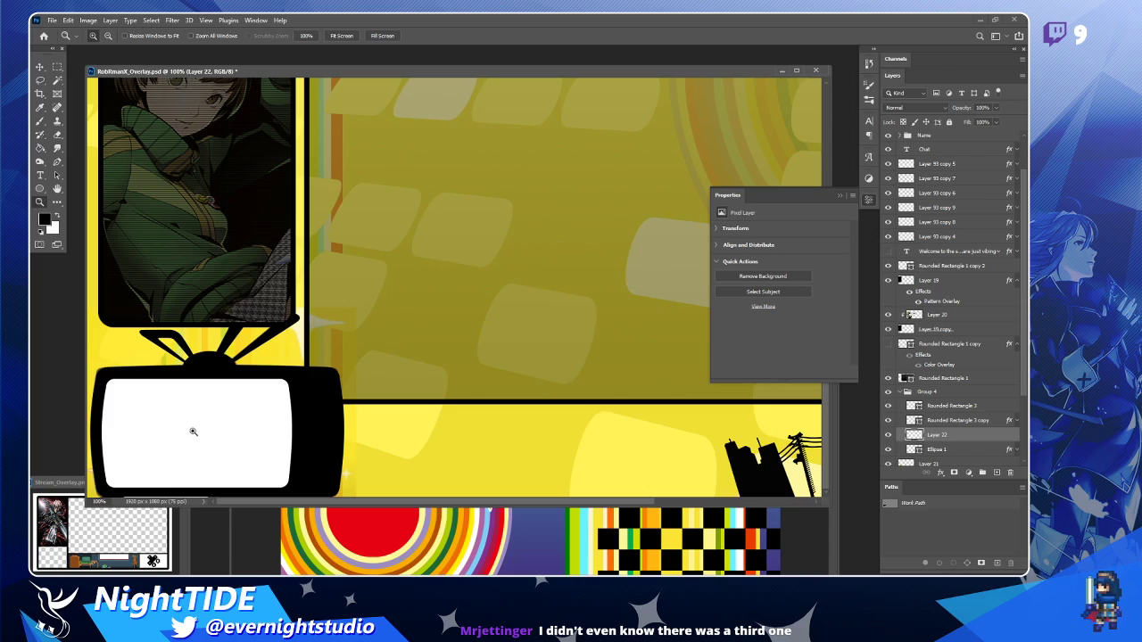
click(175, 435)
drag(175, 435, 300, 311)
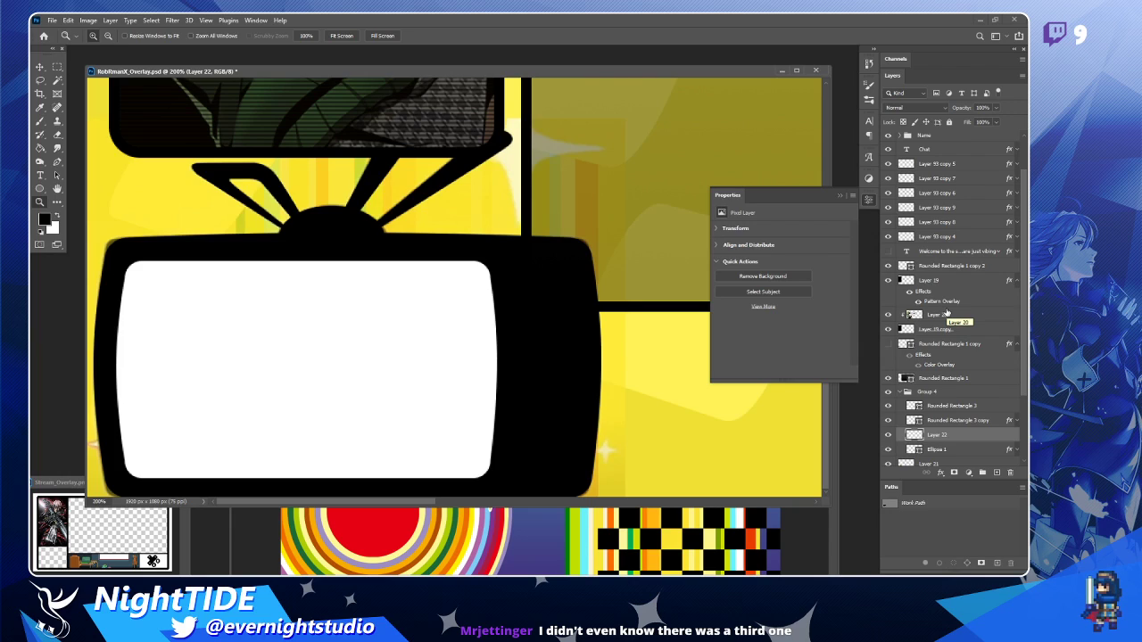
click(1018, 280)
click(1017, 325)
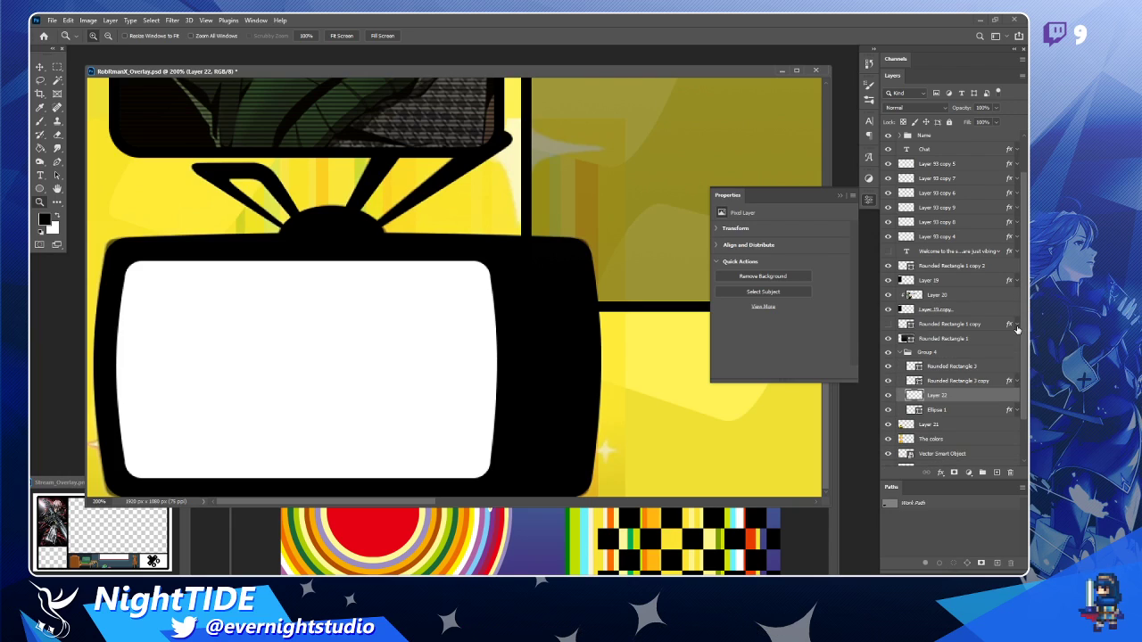
Examine the antenna, ellipse, casing and screen layers by temporarily hiding and restoring them against the tracing reference.
click(889, 325)
click(889, 396)
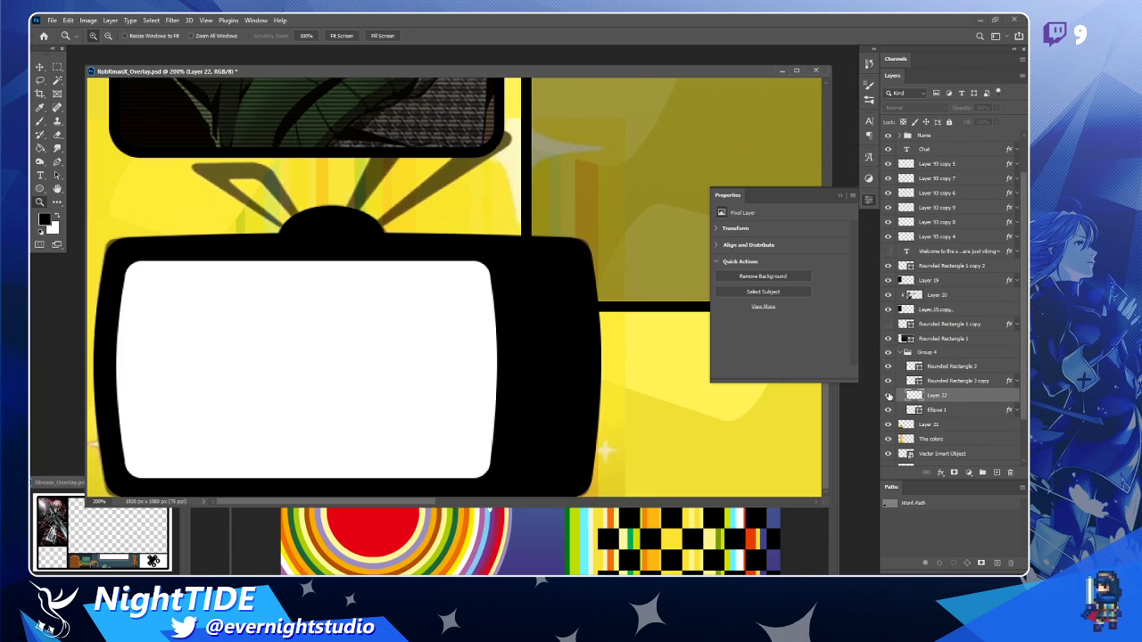
click(889, 395)
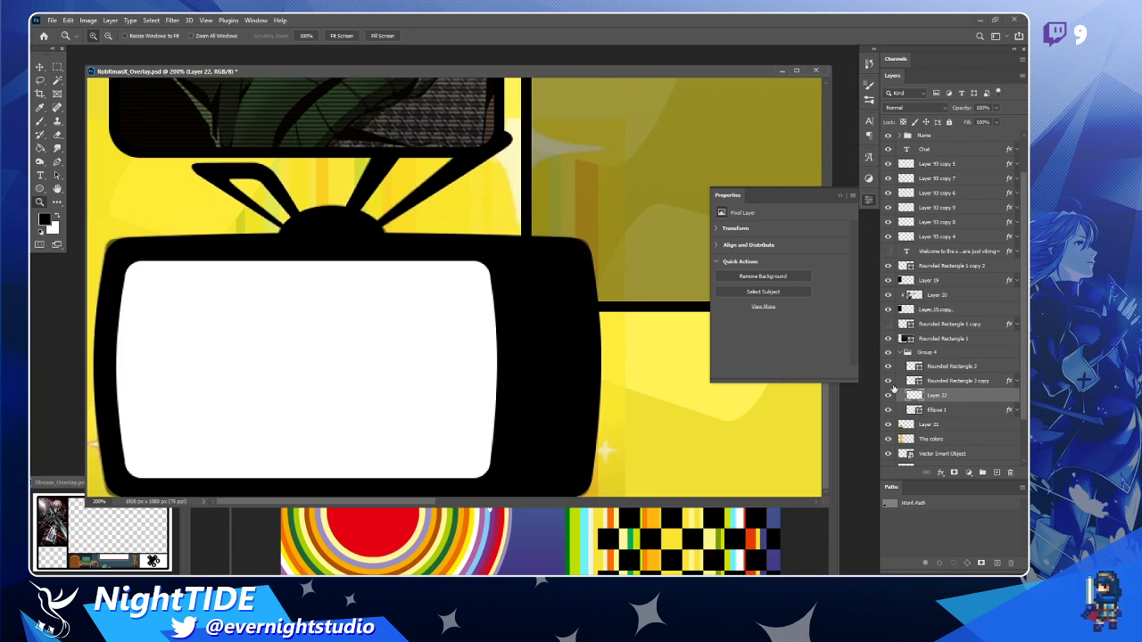
click(890, 413)
click(890, 412)
key(v)
ctrl+click(565, 372)
click(889, 382)
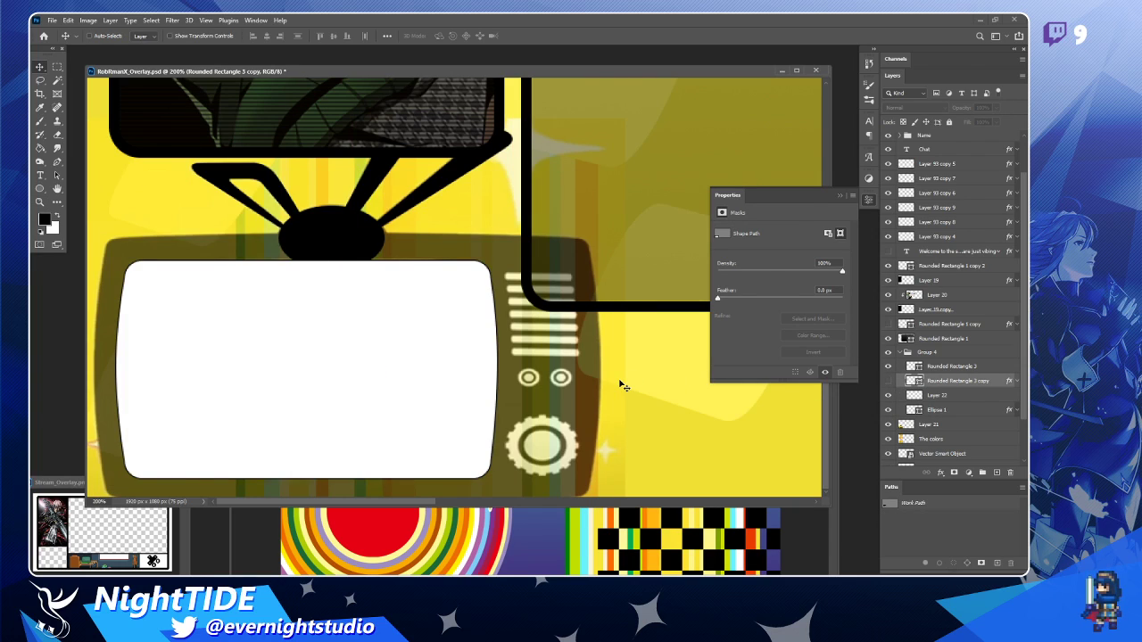
ctrl+click(481, 370)
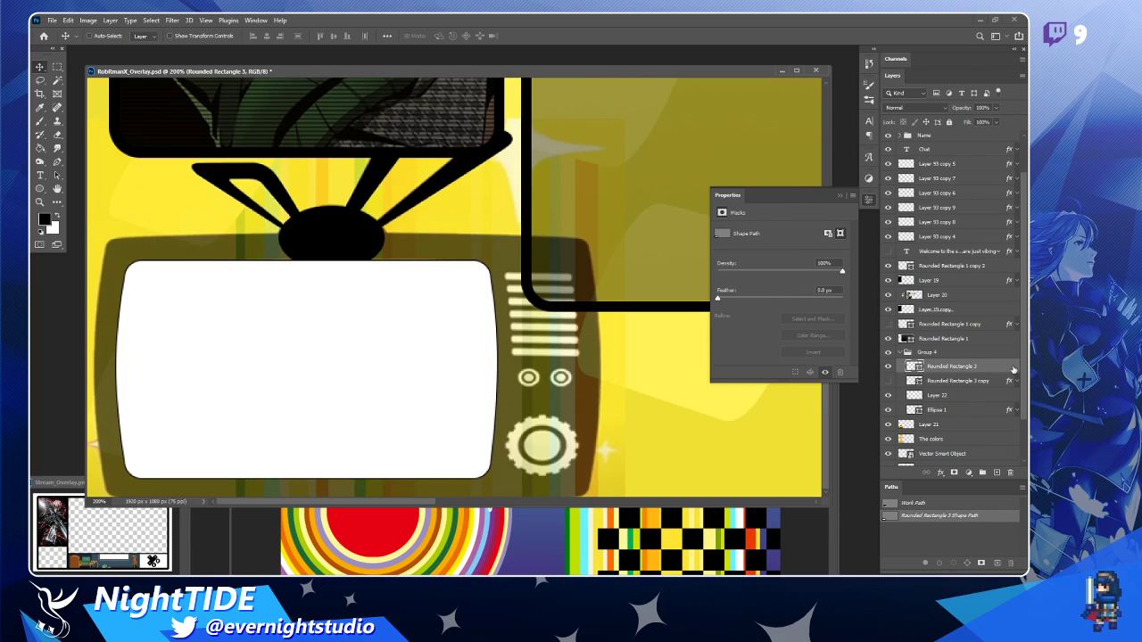
click(889, 367)
click(889, 367)
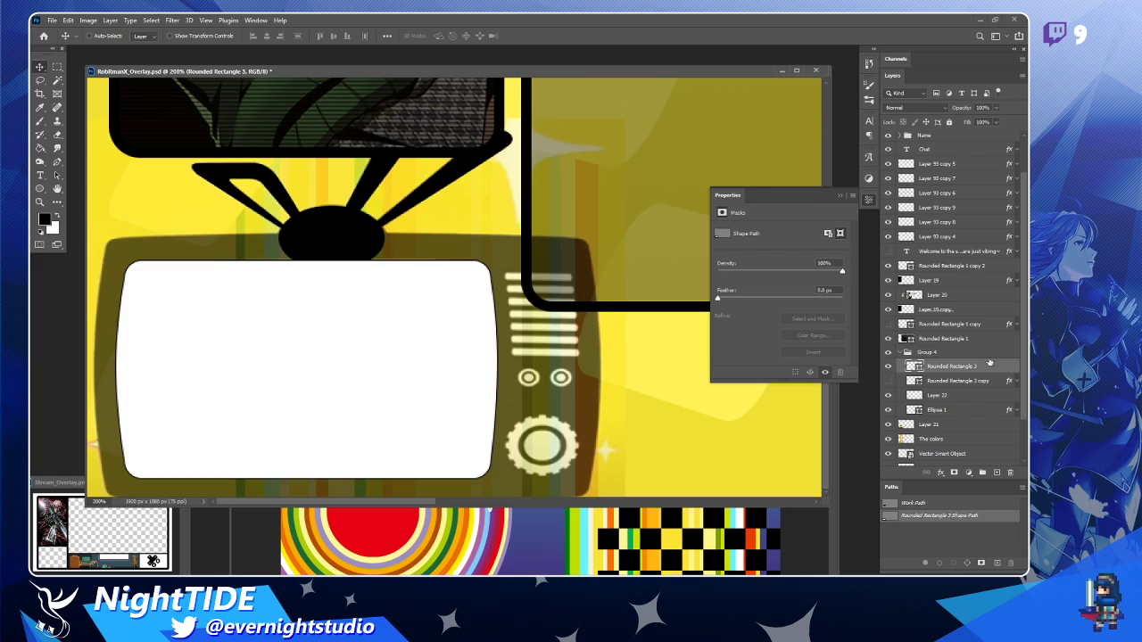
click(868, 198)
click(868, 198)
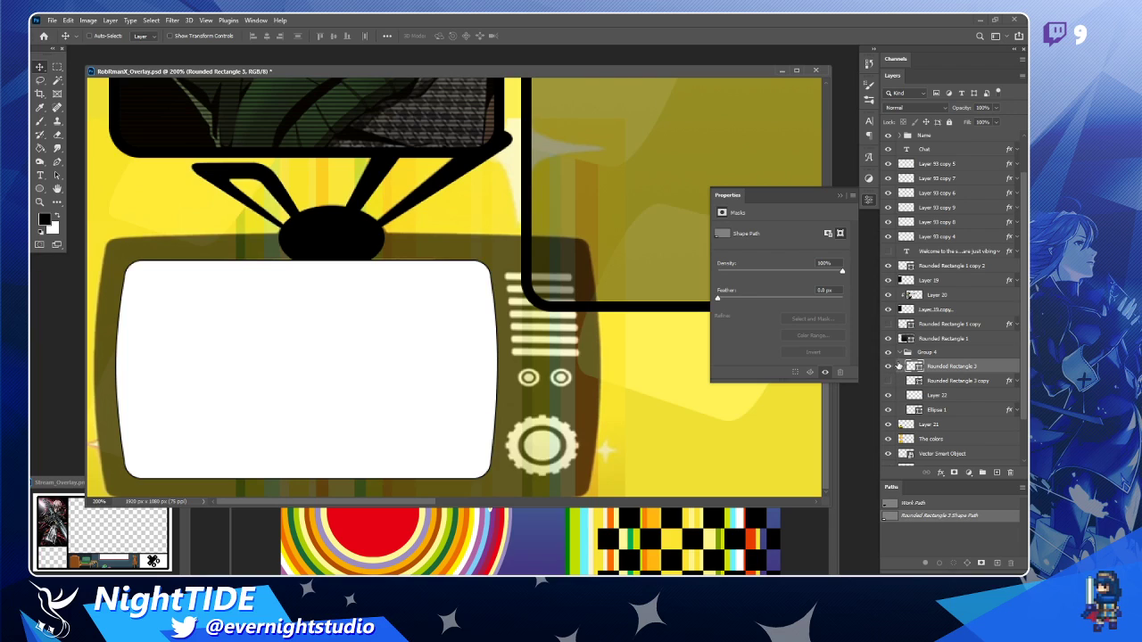
click(888, 381)
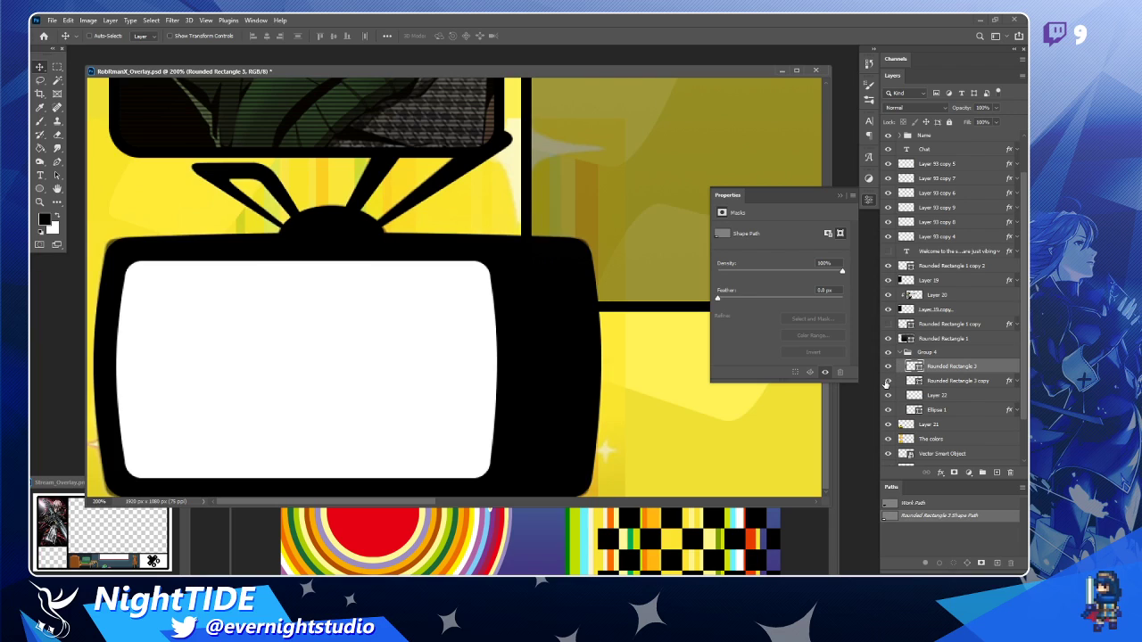
scroll(379, 305, down, 5)
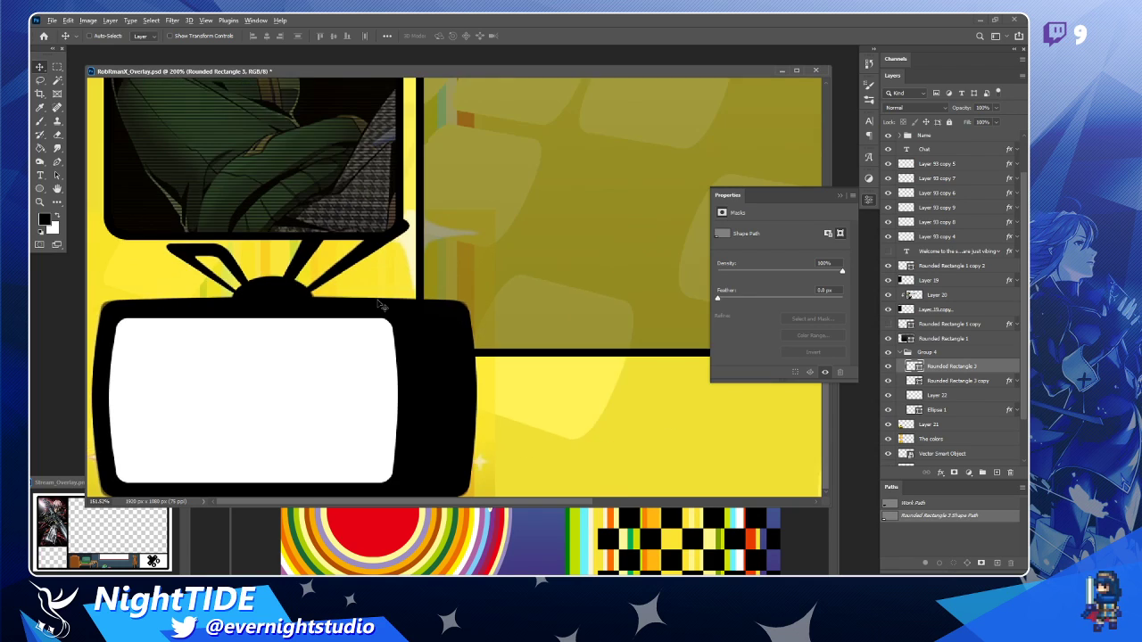
Show the hidden welcome text layer and place a duplicate of it further left on the canvas.
scroll(956, 256, up, 1)
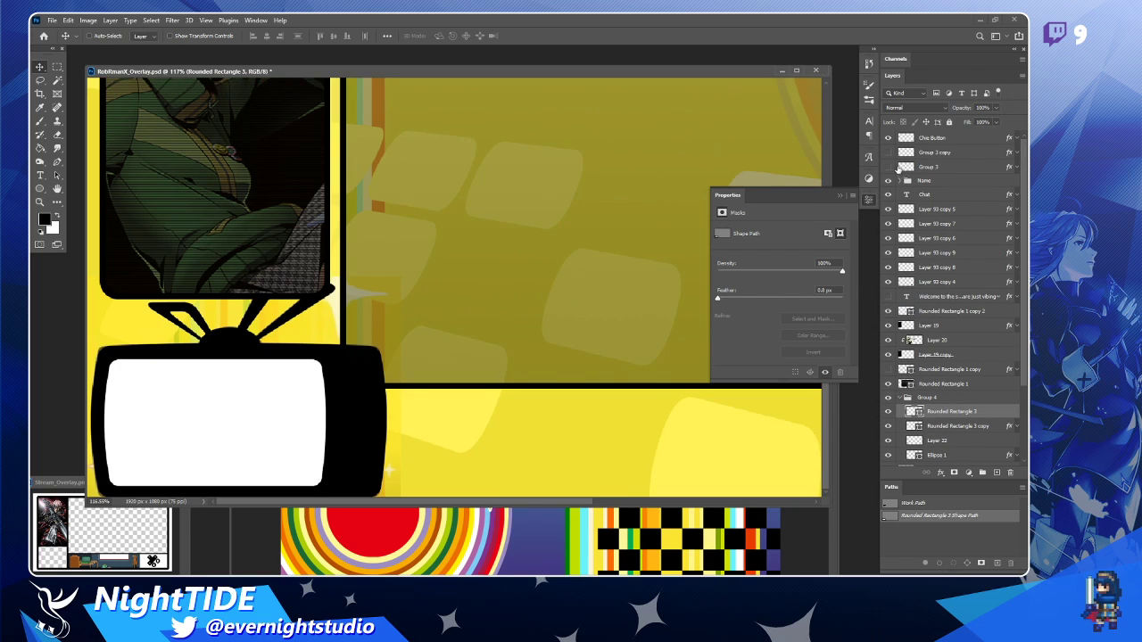
click(890, 299)
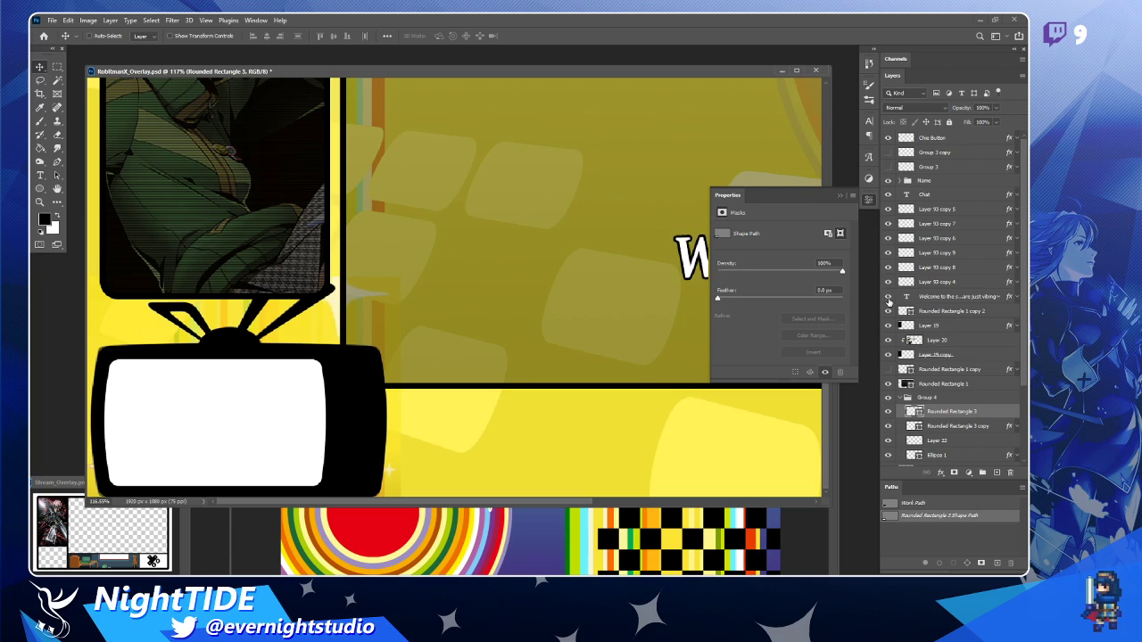
drag(705, 260, 383, 252)
key(ctrl+z)
ctrl+click(694, 259)
Replace the duplicated text with the streamer's first name followed by "'s face goes here".
key(t)
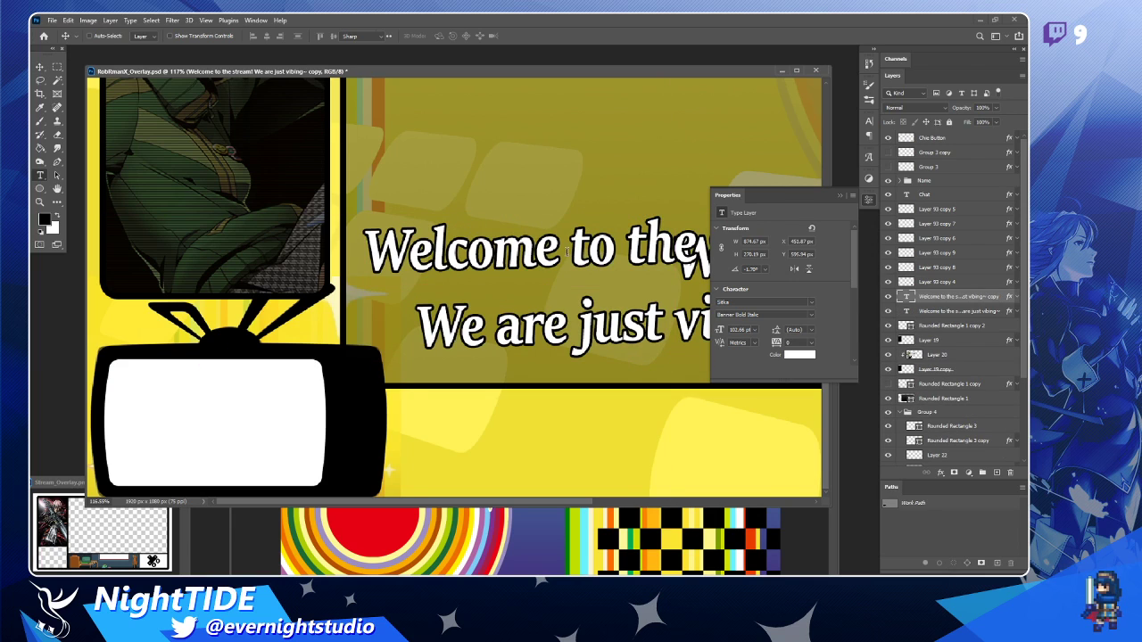
triple_click(540, 250)
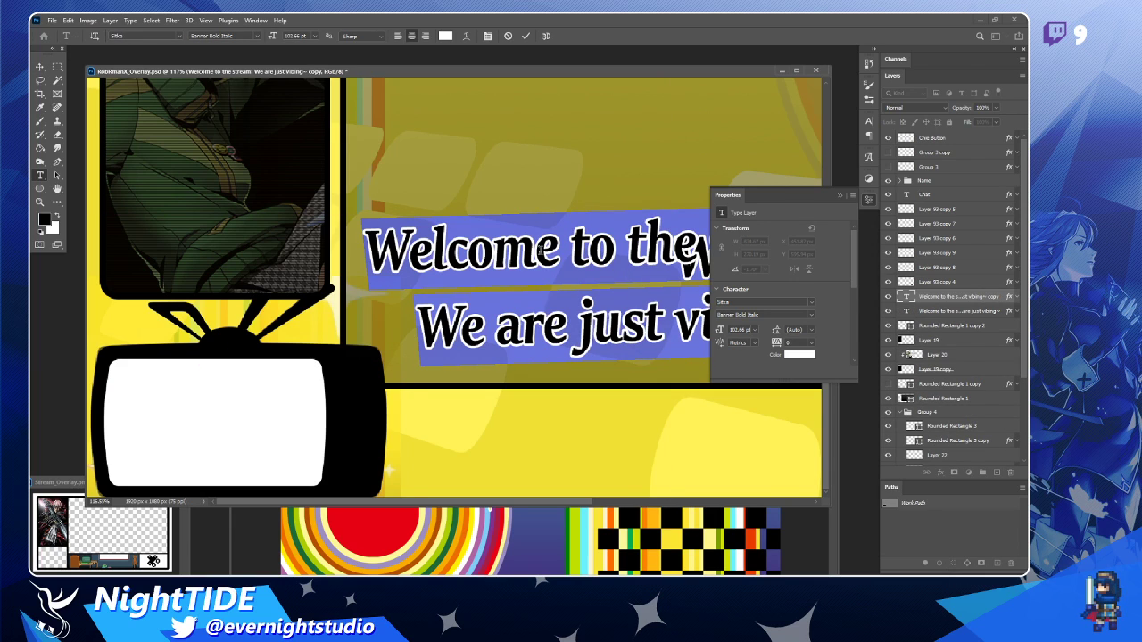
text(Rob's face/)
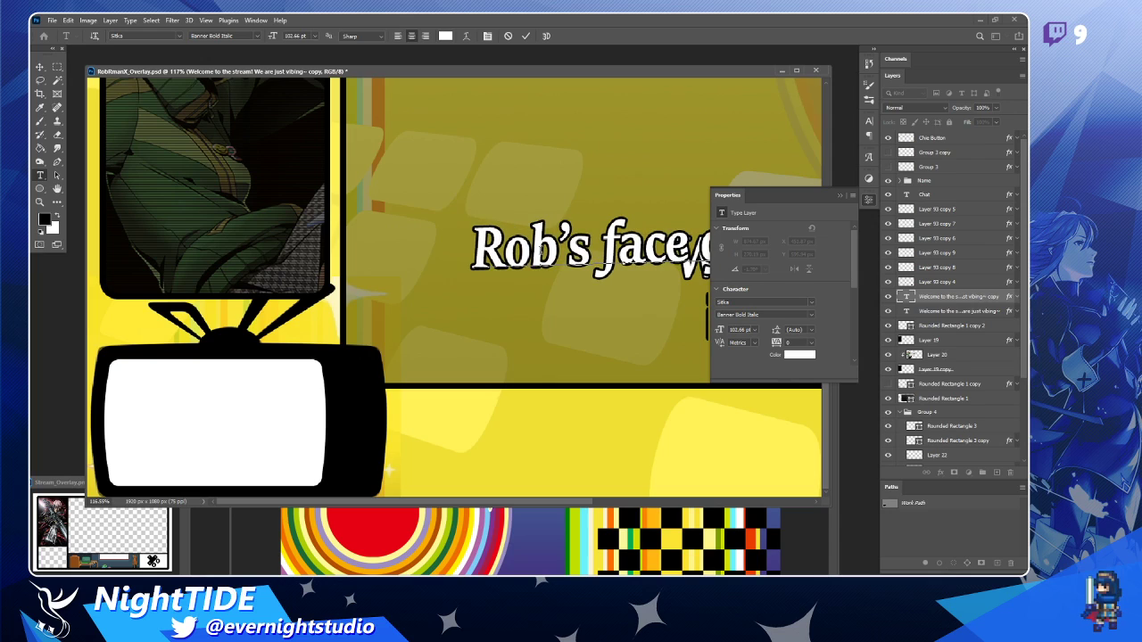
key(BackSpace)
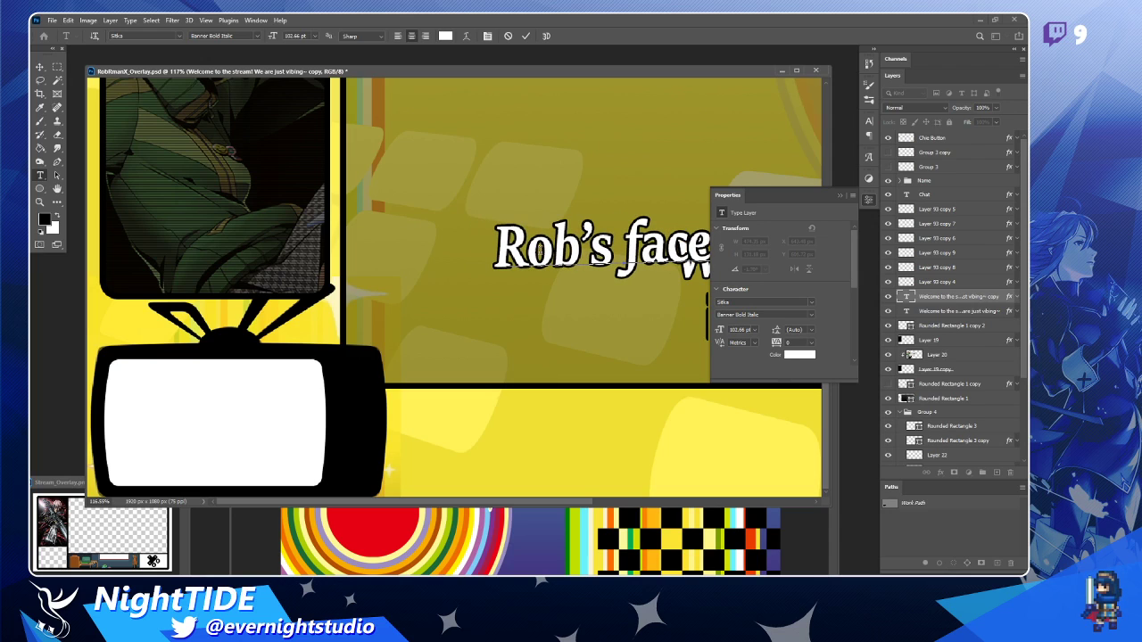
click(869, 202)
text(goes here)
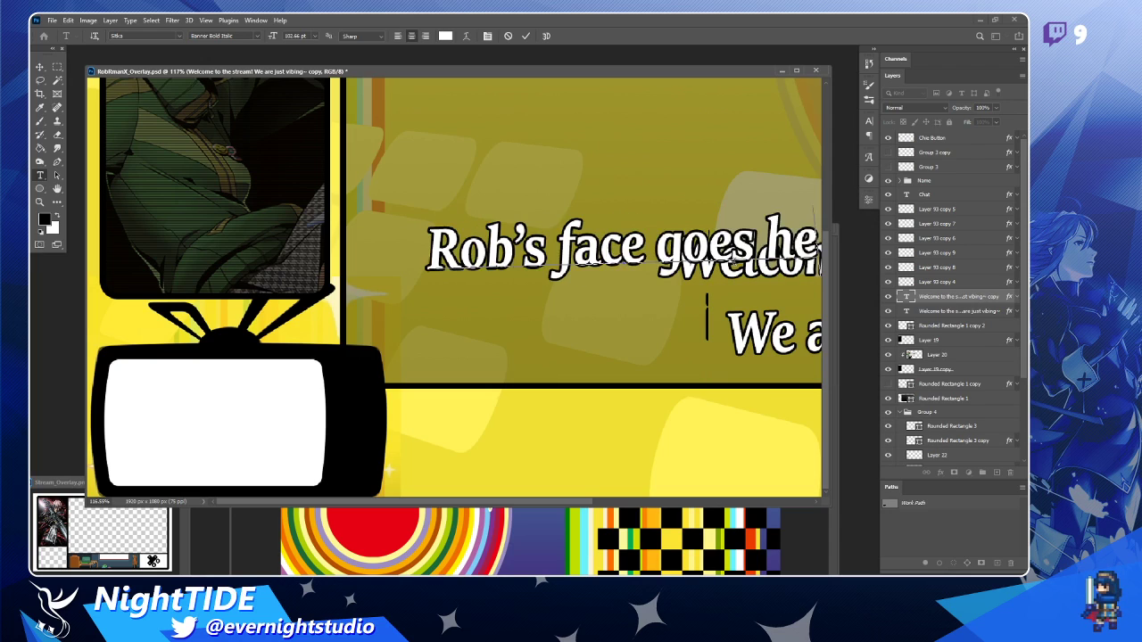
click(39, 68)
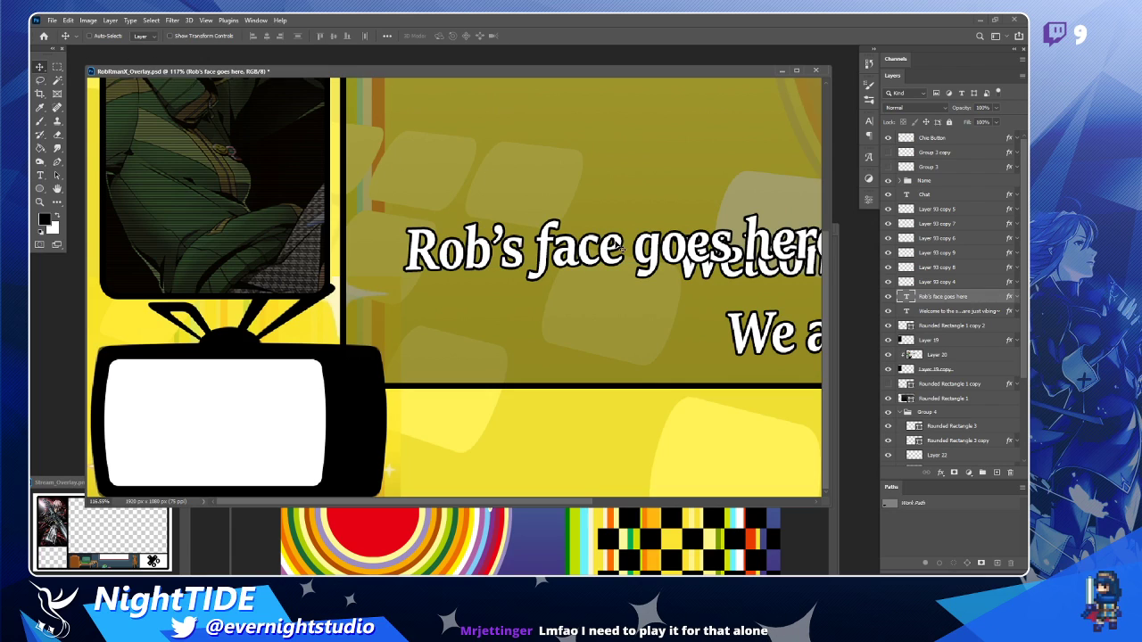
Scale the face placeholder text down to about 34% and position it on the TV's white screen, slightly below the middle.
key(ctrl+t)
drag(394, 203, 692, 260)
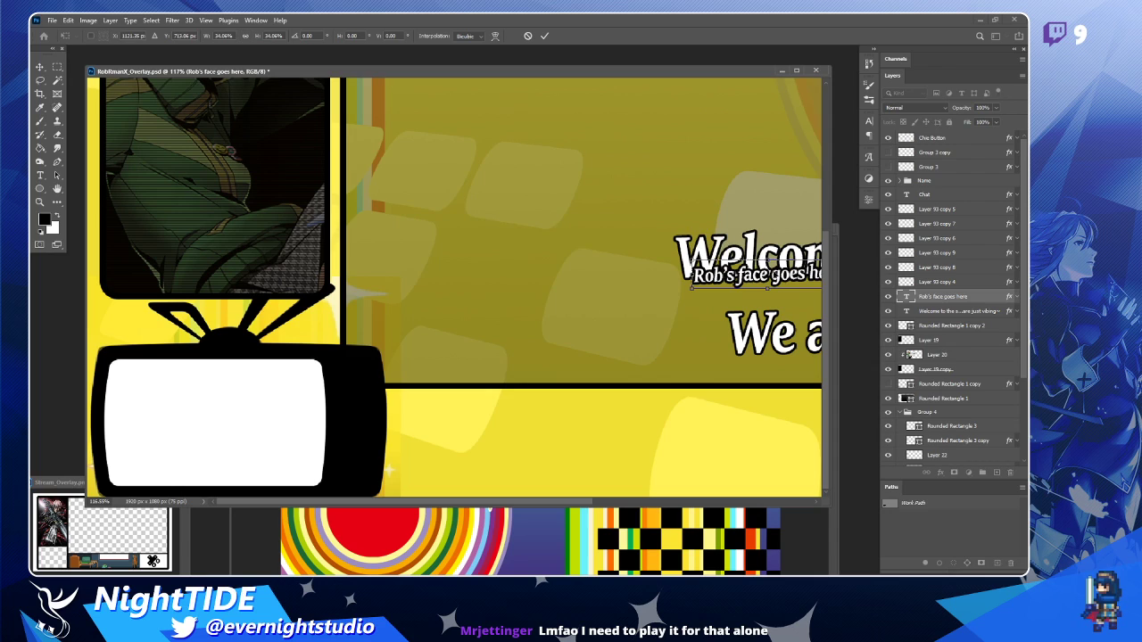
drag(775, 274, 506, 283)
key(Return)
key(z)
click(258, 455)
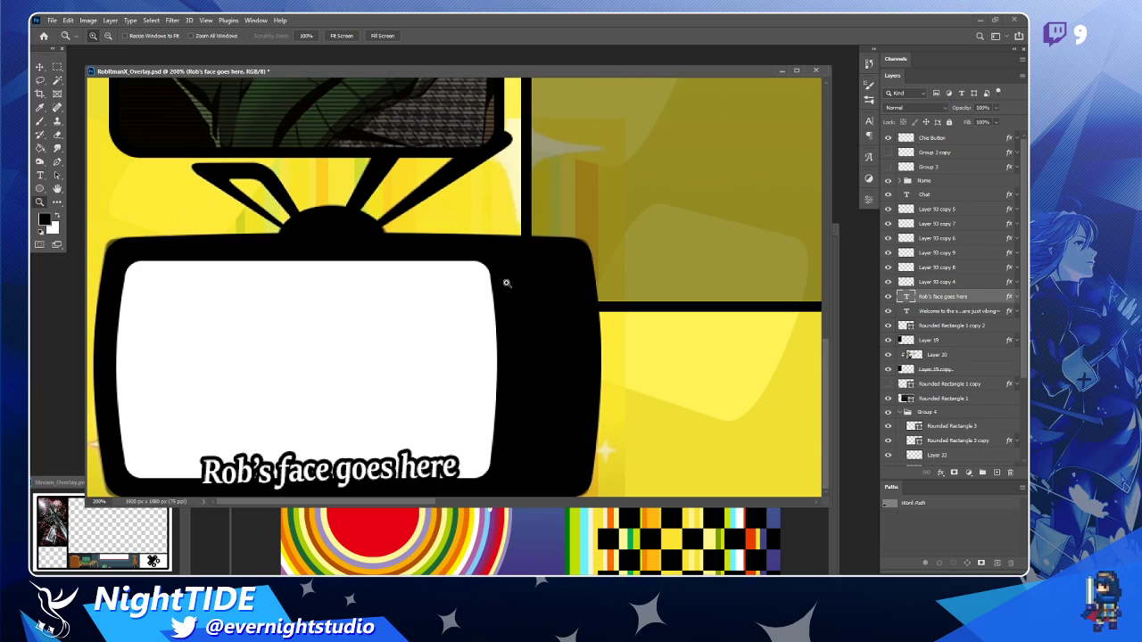
click(39, 70)
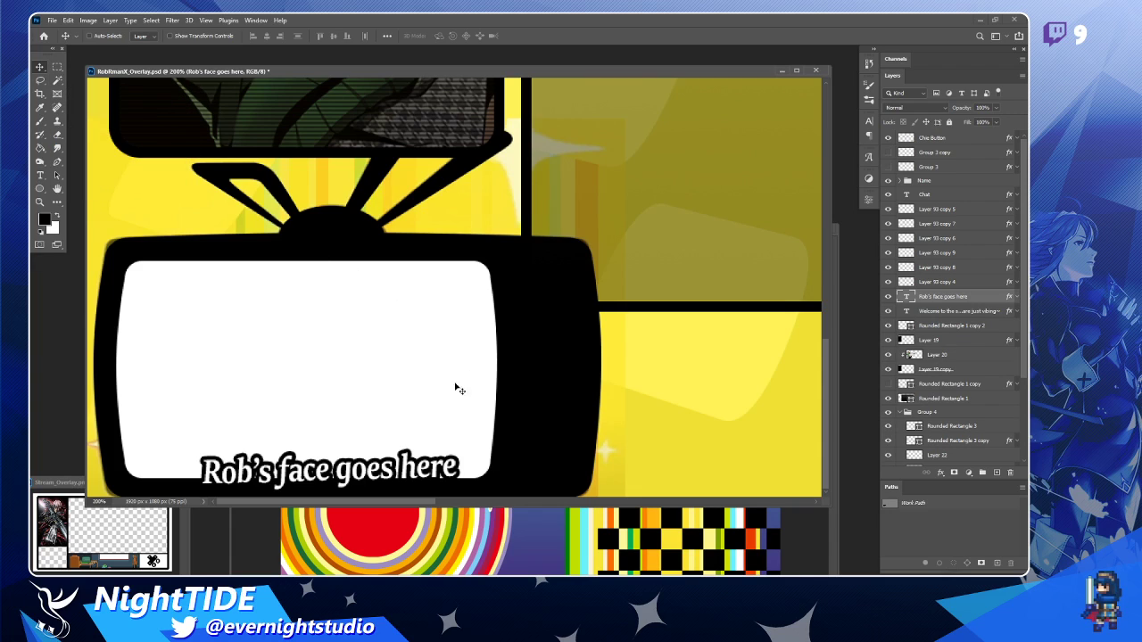
drag(395, 464, 375, 398)
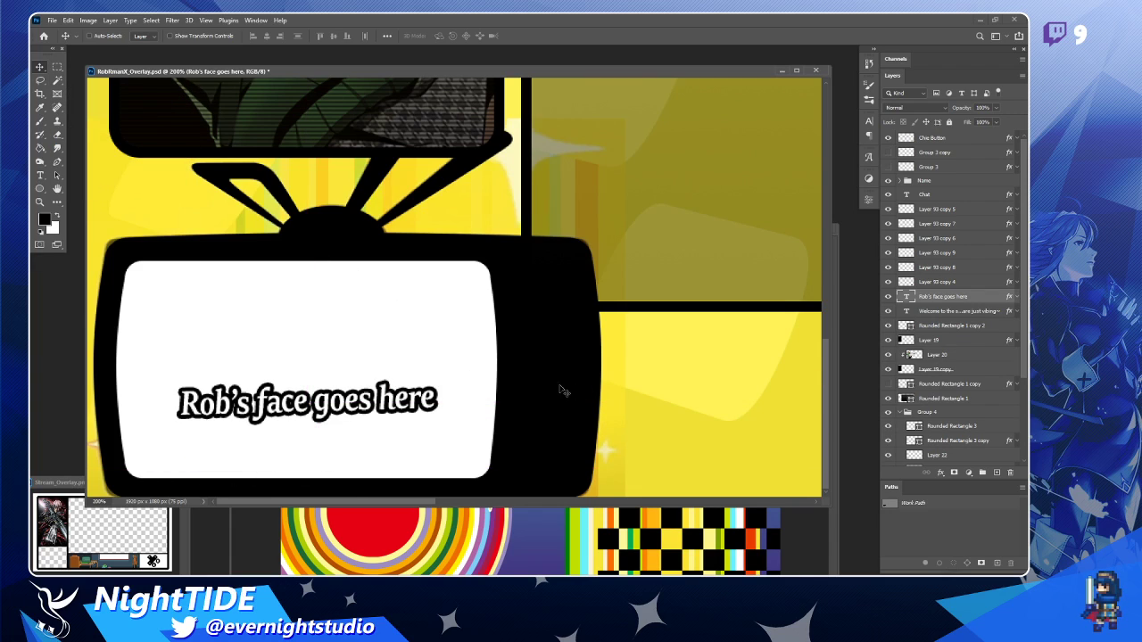
Examine the layers directly below and above Layer 20 by temporarily hiding and restoring them.
scroll(902, 429, down, 3)
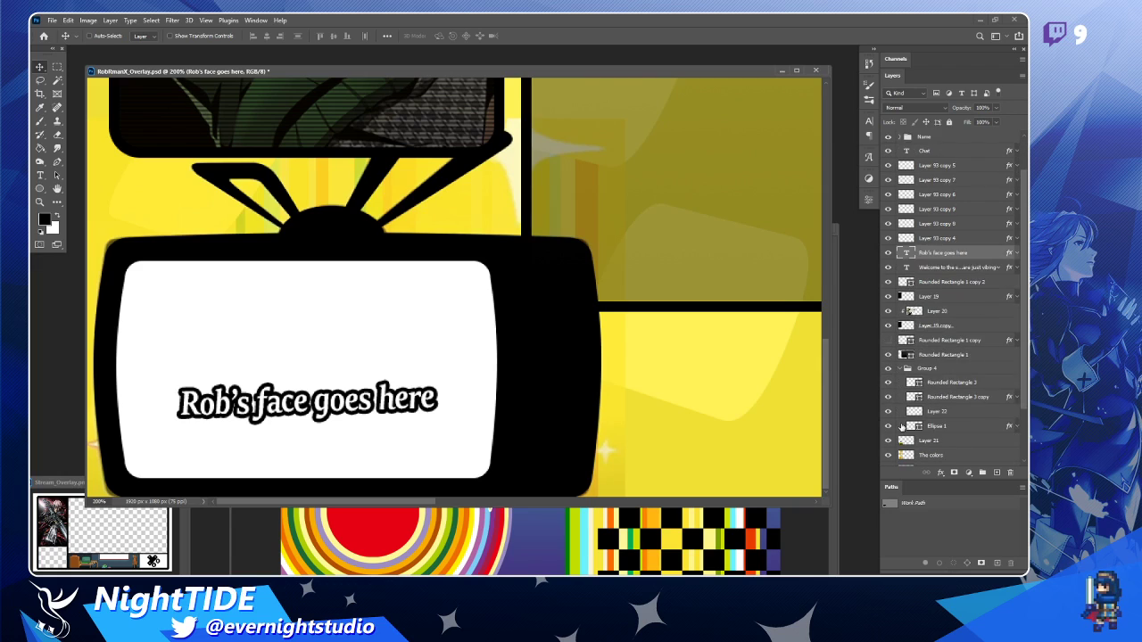
click(889, 327)
click(890, 328)
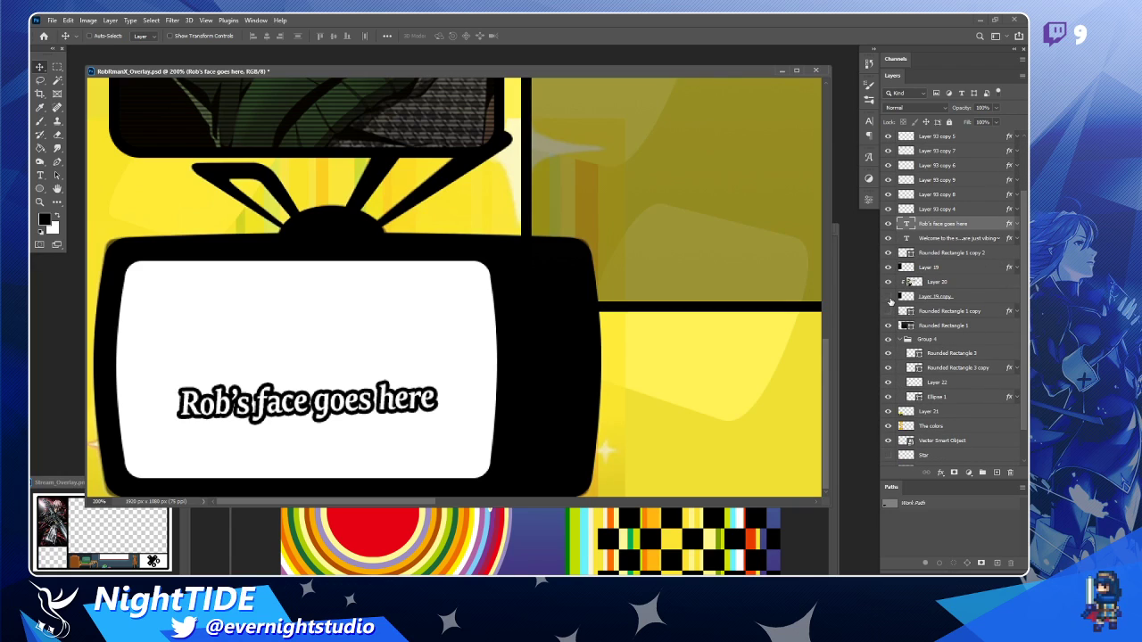
click(890, 298)
click(890, 298)
click(888, 269)
click(888, 268)
Lower the opacity of the black TV casing, Rounded Rectangle 3 copy, to about 70%.
ctrl+click(559, 395)
click(996, 108)
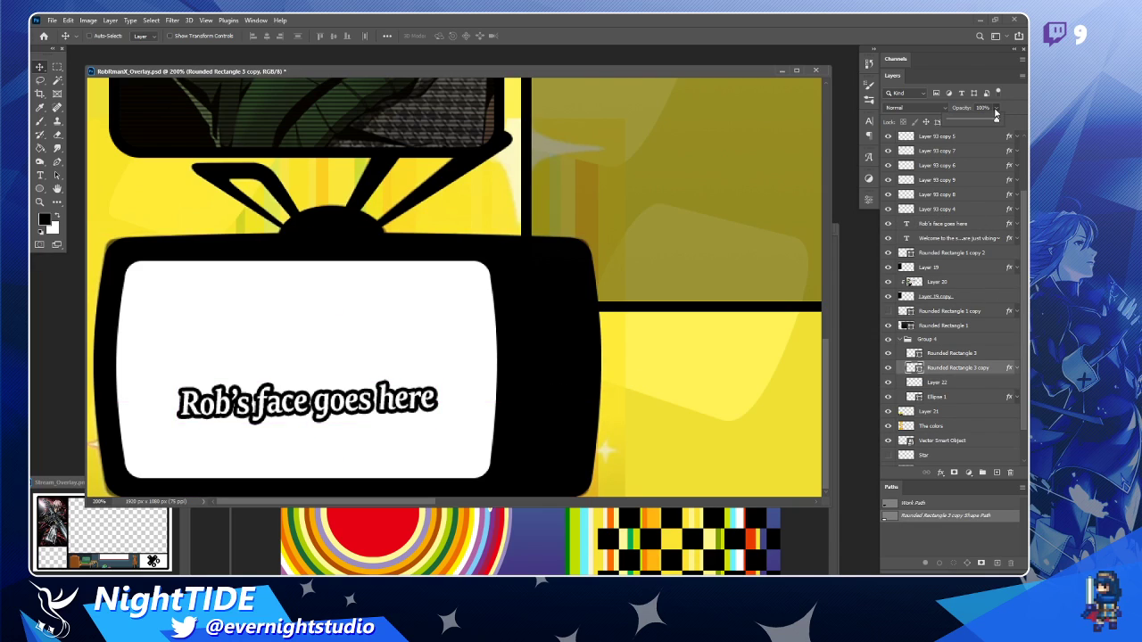
drag(978, 119, 965, 119)
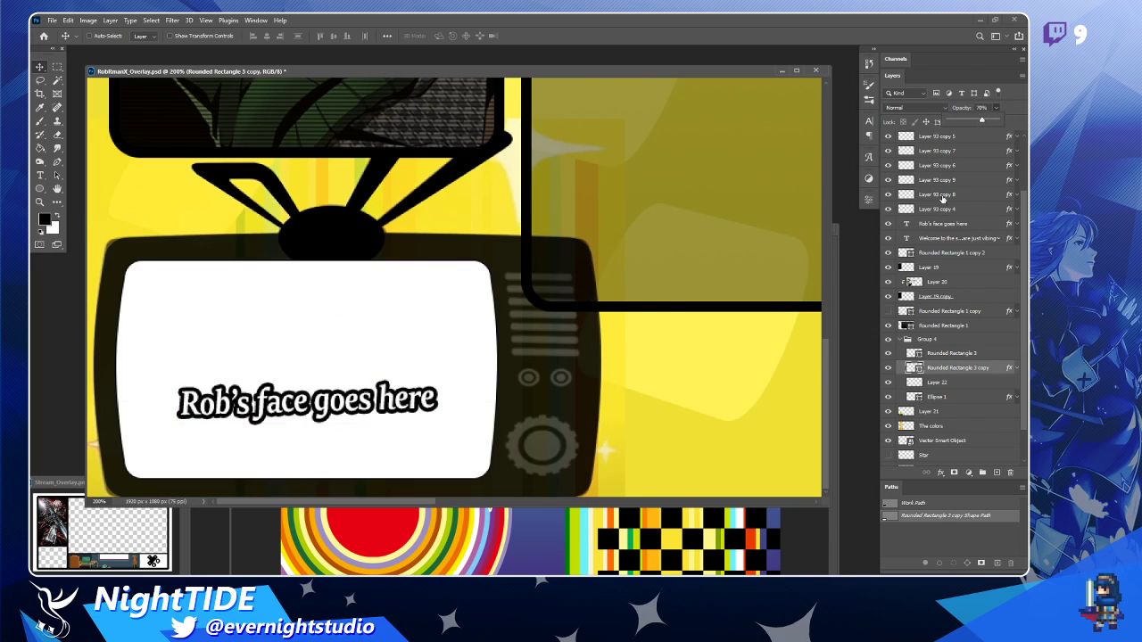
Rename Group 4, which holds the TV layers, to TV UI.
double_click(928, 339)
text(TV)
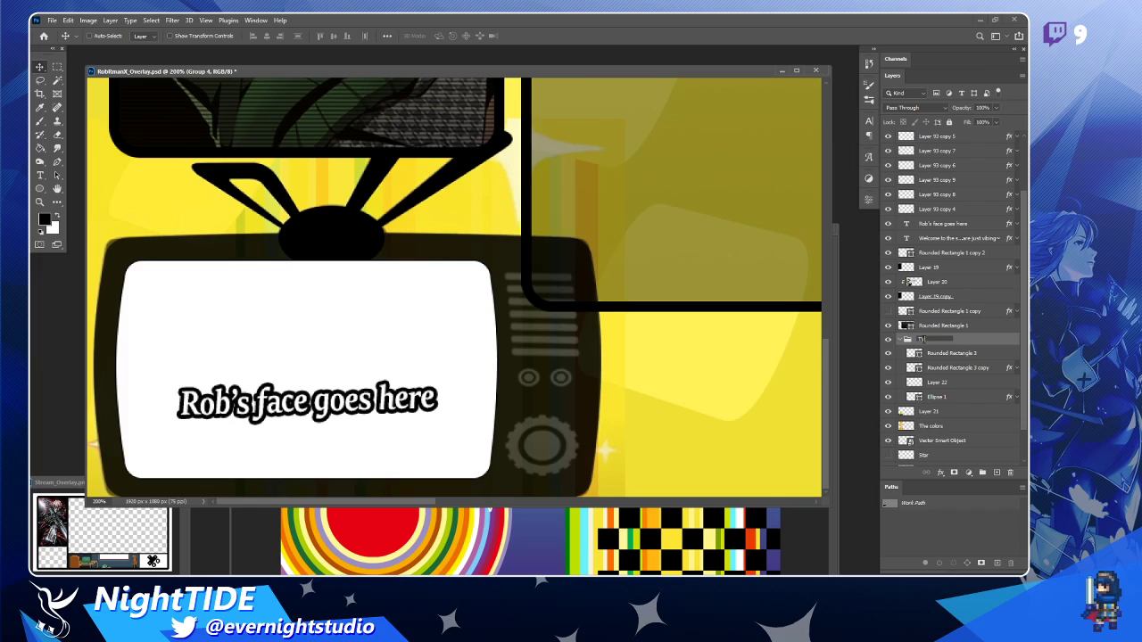
text( UI)
key(Return)
Draw a white rounded rectangle about 72 by 5 px near the casing's top grille line and remove its stroke.
drag(40, 188, 87, 198)
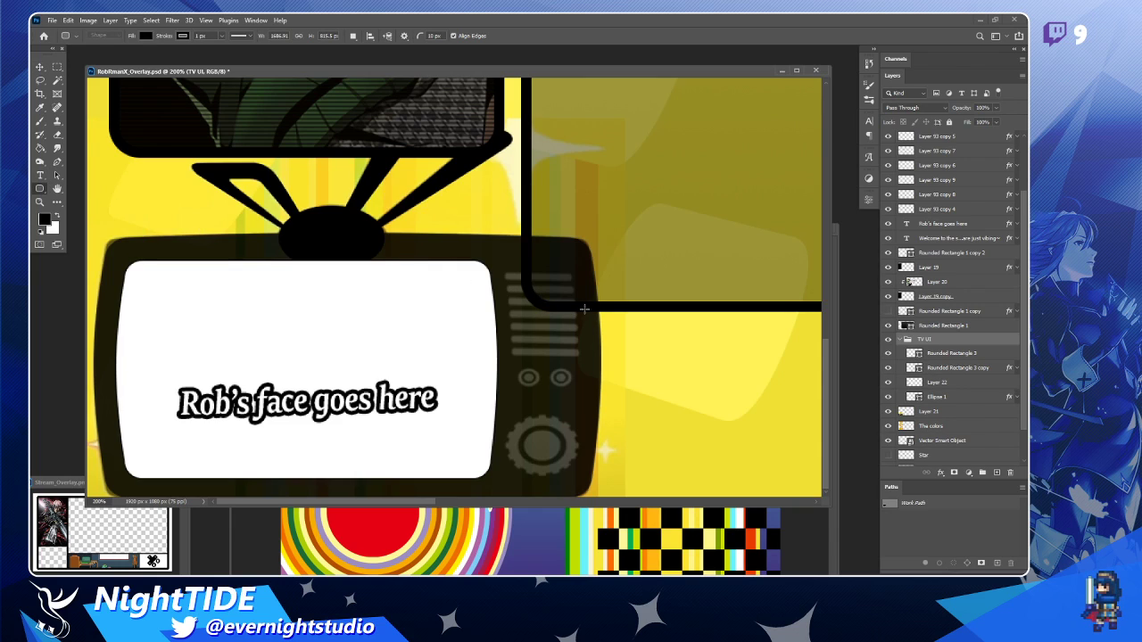
scroll(606, 308, up, 5)
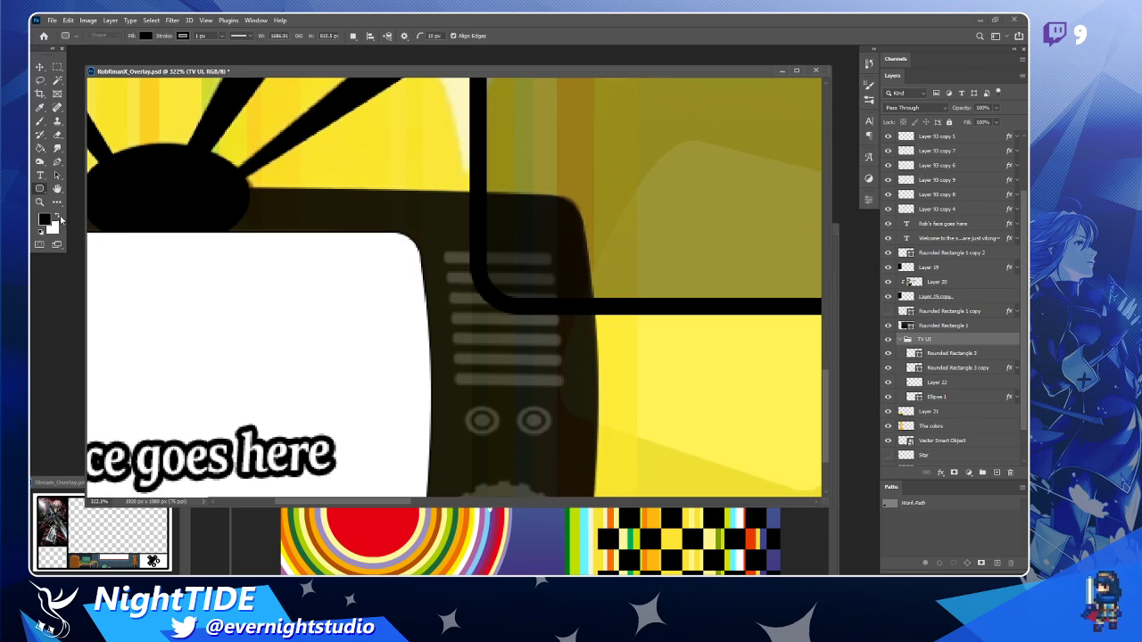
click(59, 218)
drag(443, 254, 504, 255)
key(v)
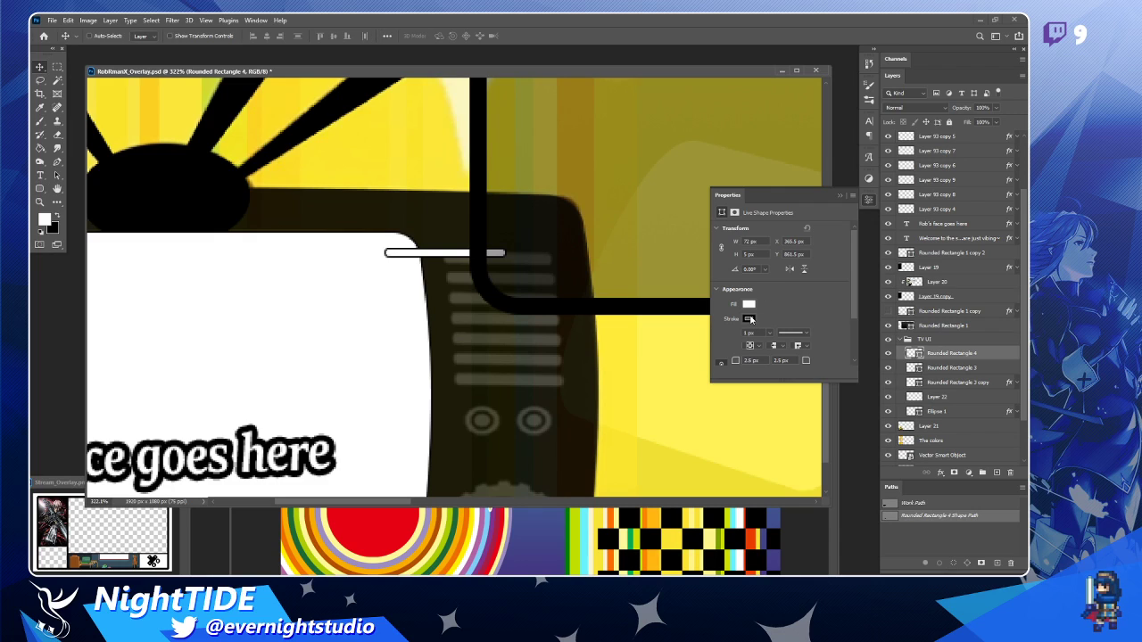
click(749, 319)
click(727, 339)
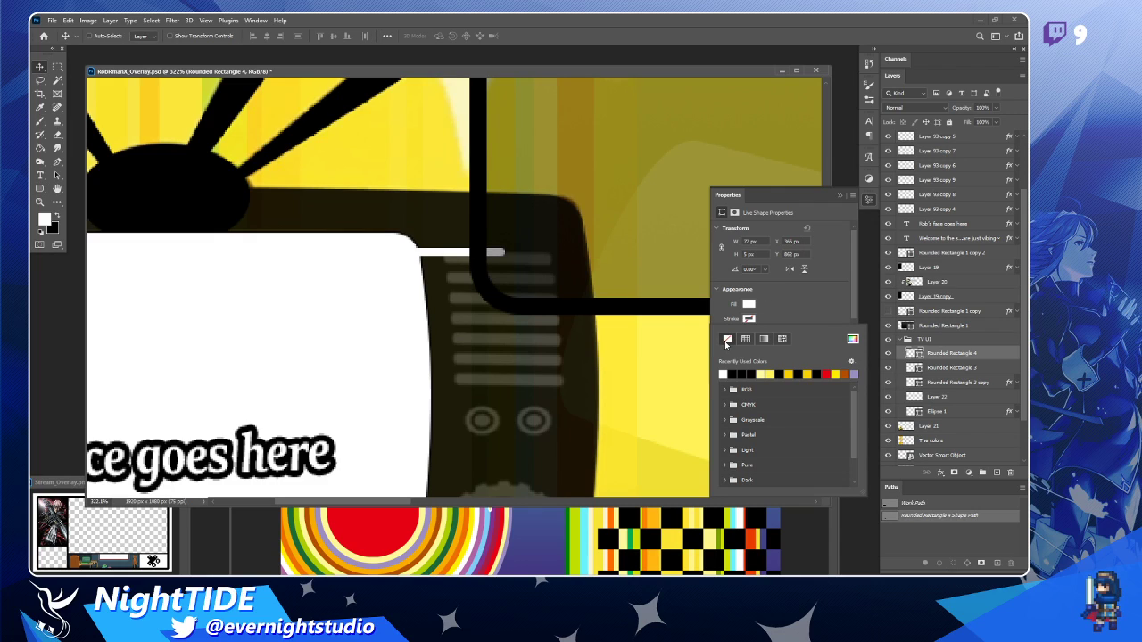
click(515, 255)
Move the white bar onto the reference's top grille line and scale it to about 89%.
mouse_move(437, 252)
mouse_down()
mouse_move(564, 255)
mouse_move(546, 257)
mouse_up()
key(ctrl+t)
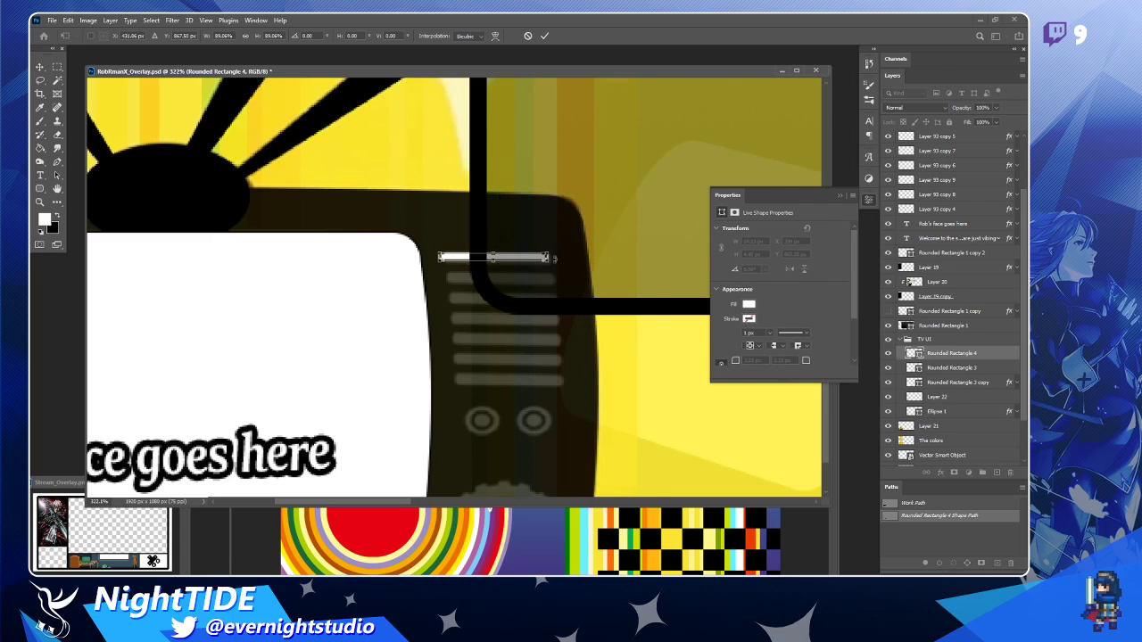
key(Return)
key(Right)
key(Right)
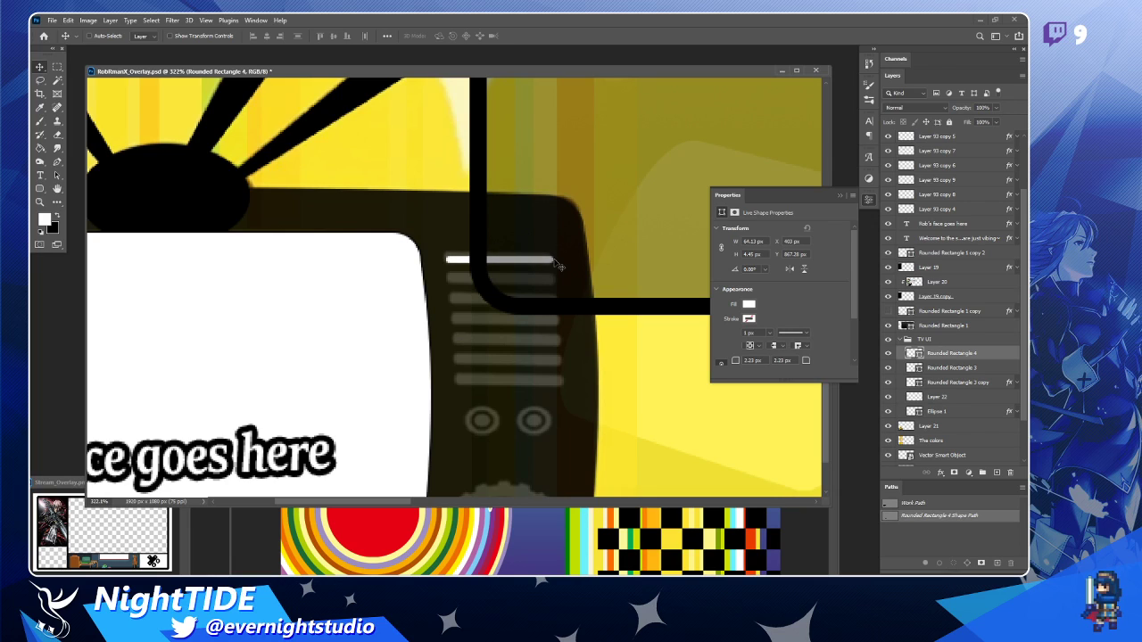
Stretch the white bar to about 6 px tall so it covers the reference's top grille line.
key(ctrl+t)
scroll(485, 244, up, 3)
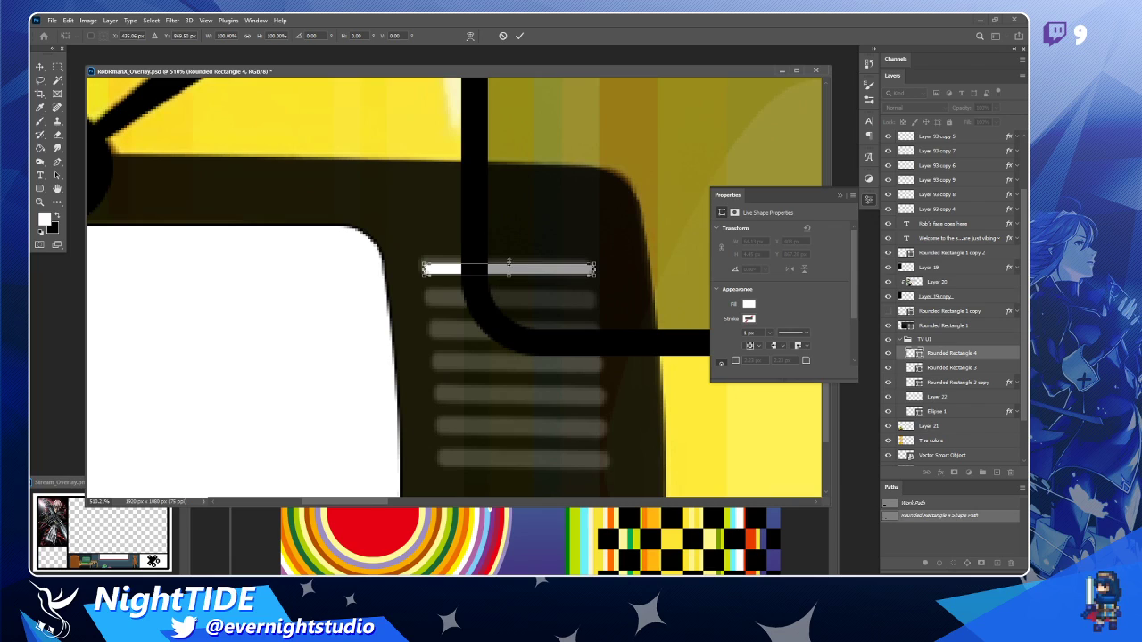
drag(508, 263, 510, 259)
key(Return)
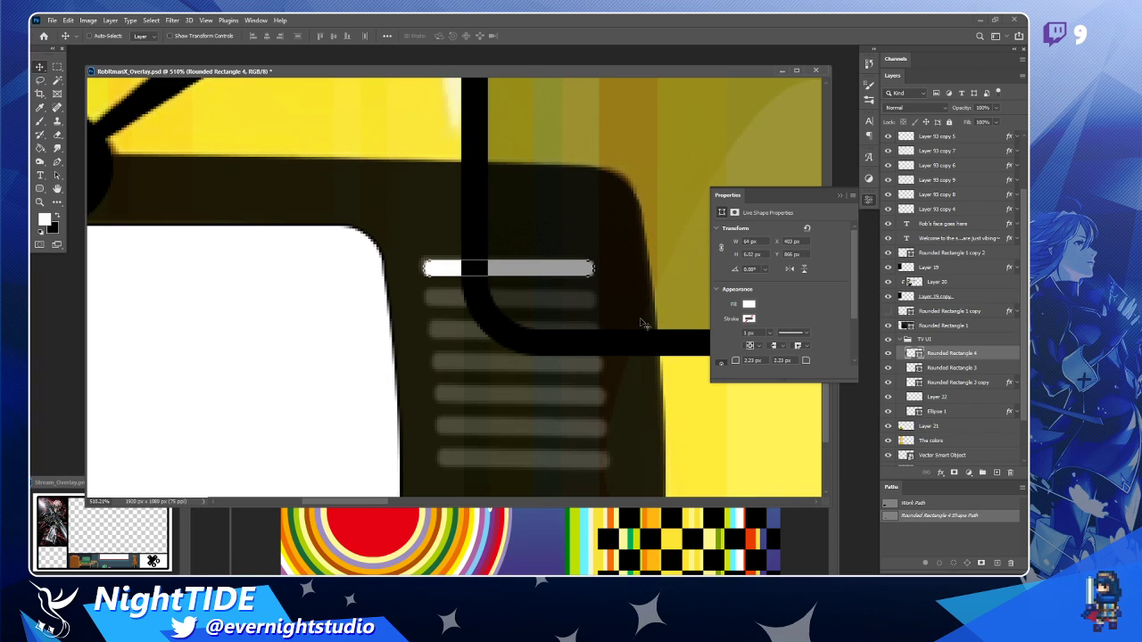
Duplicate the white bar down the grille to cover the reference's second through sixth lines.
drag(542, 268, 548, 302)
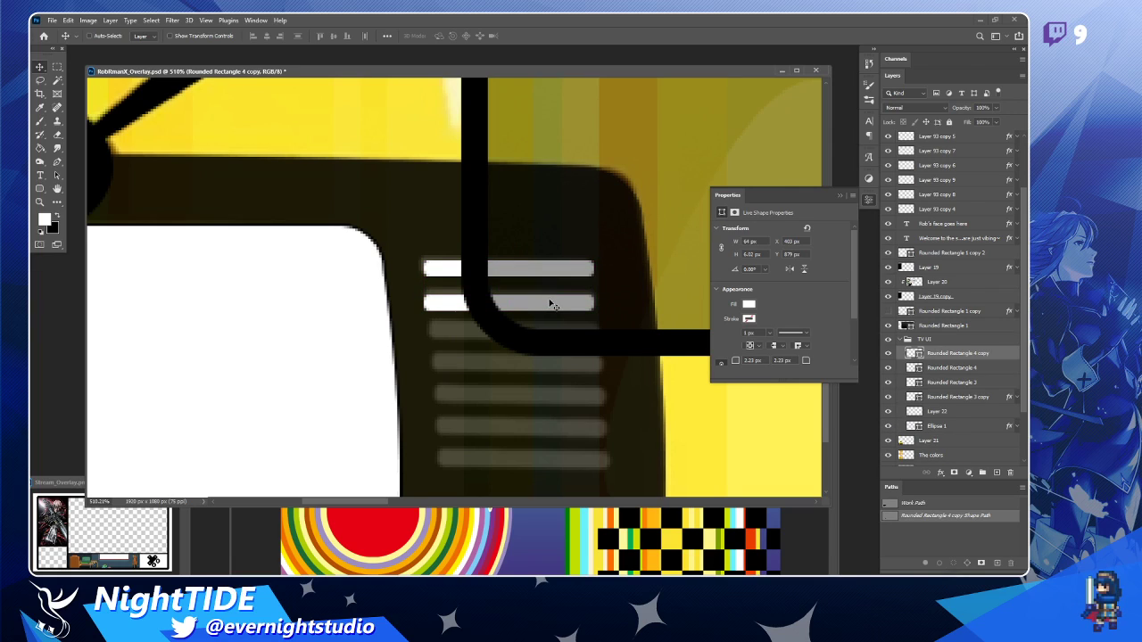
key(Up)
key(Down)
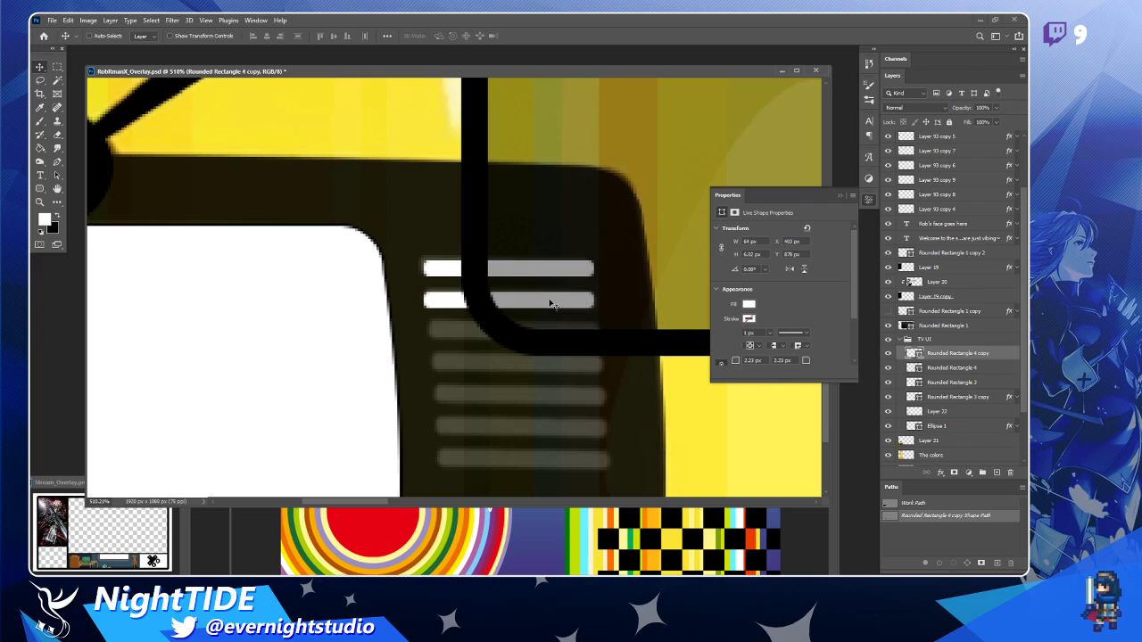
drag(452, 301, 452, 333)
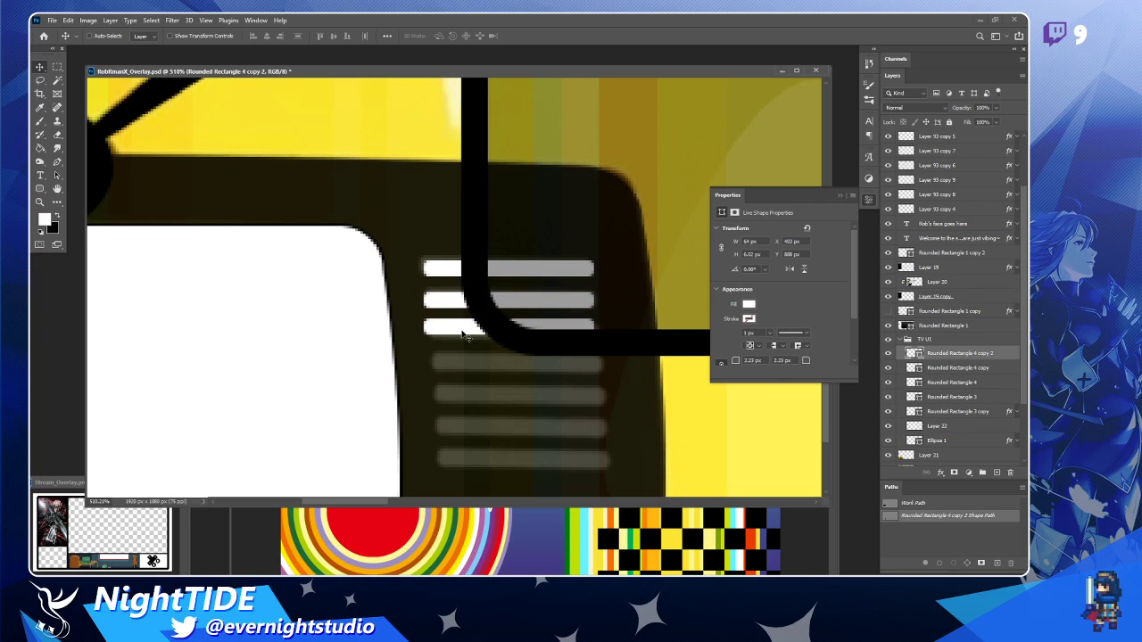
key(Down)
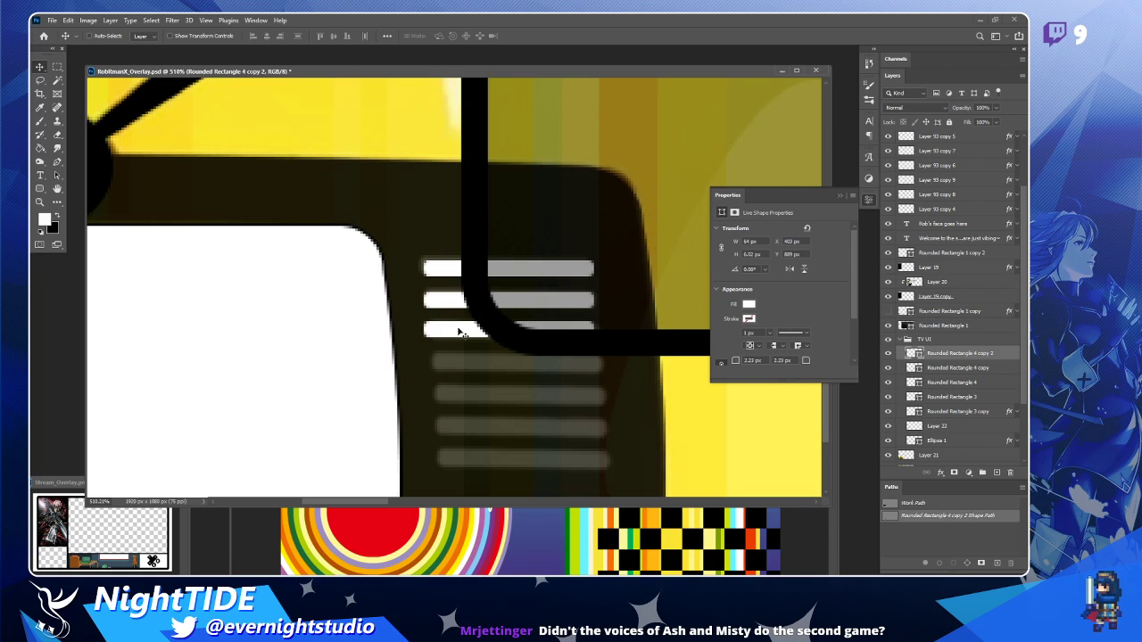
shift+click(965, 383)
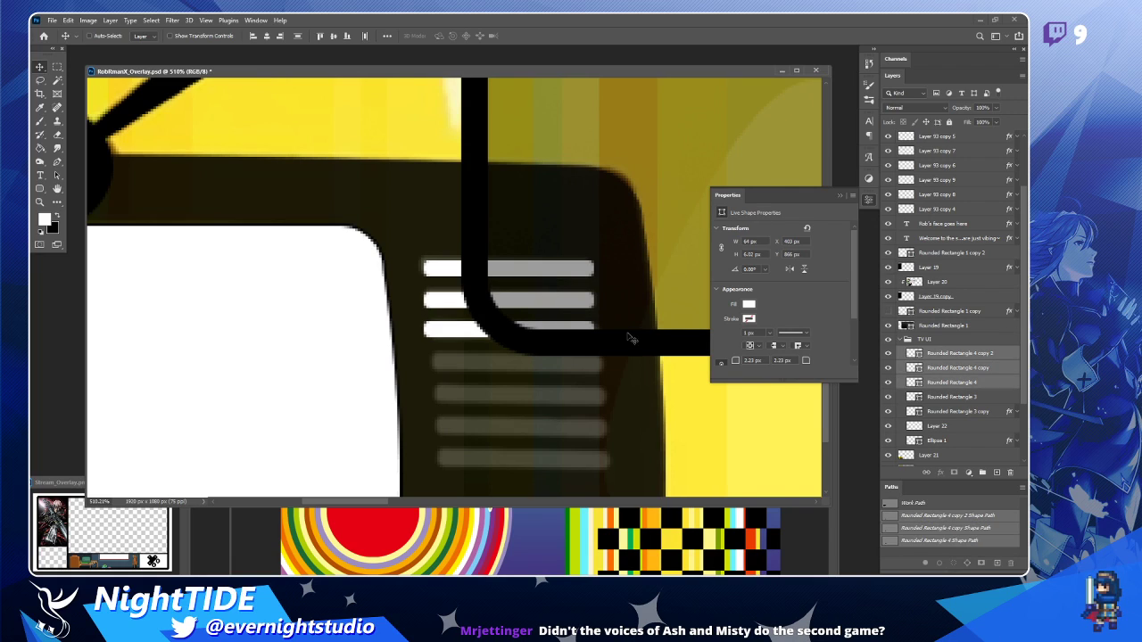
drag(557, 304, 516, 358)
Shift the second, third, fifth and sixth bars slightly right to follow the reference's slant, and copy the sixth bar onto the seventh line.
ctrl+click(442, 330)
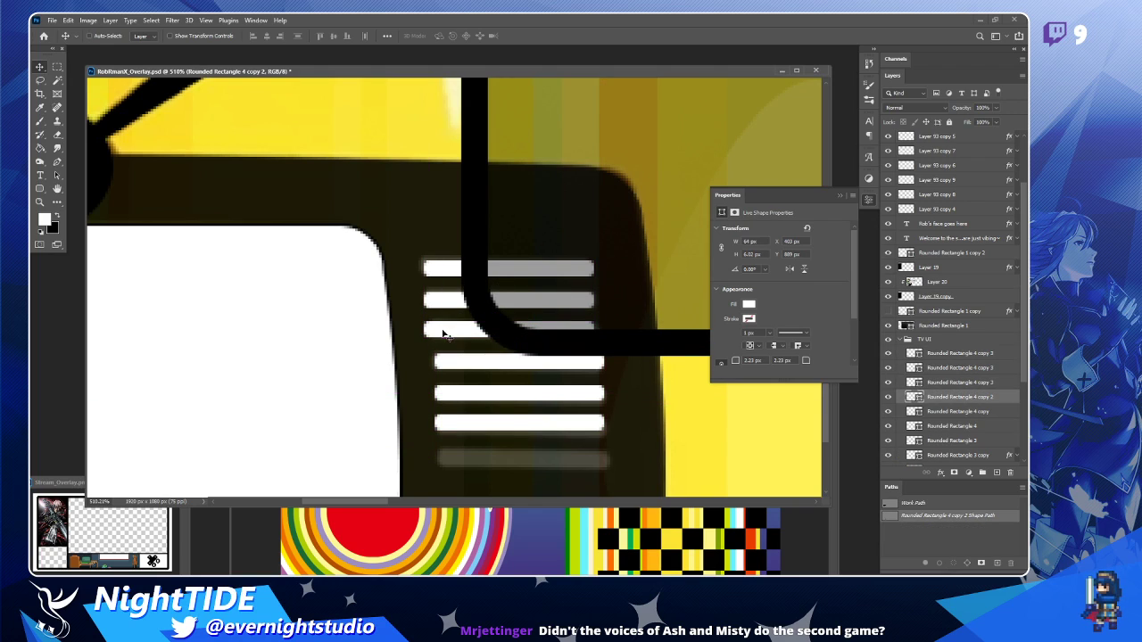
drag(442, 329, 450, 329)
ctrl+click(438, 304)
key(Right)
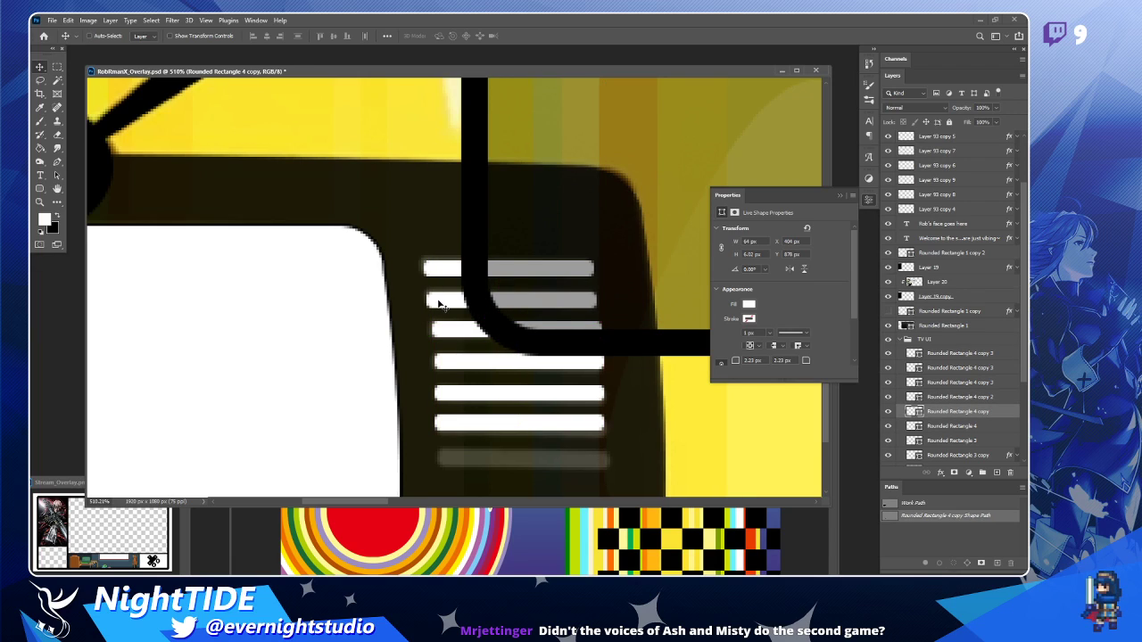
ctrl+click(509, 398)
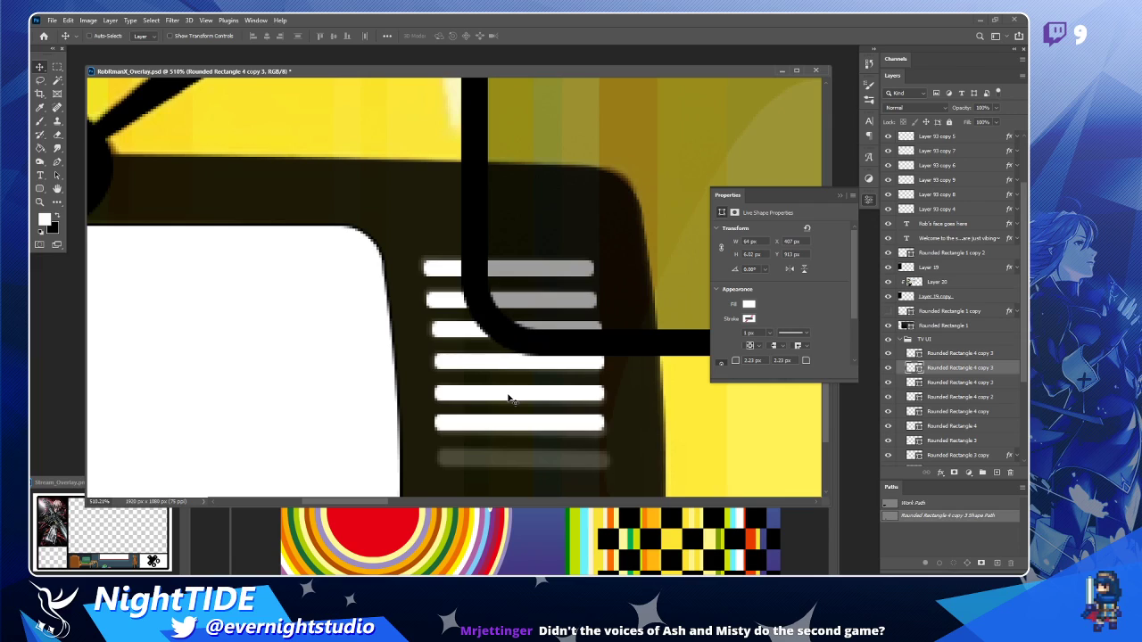
key(Right)
ctrl+click(501, 426)
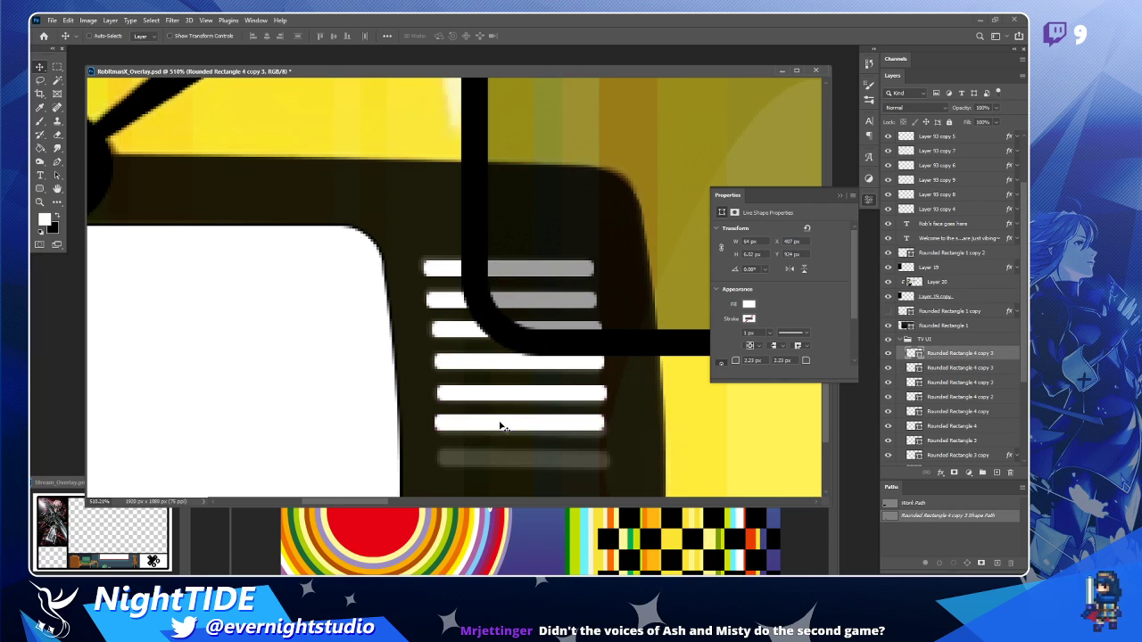
key(Right)
drag(538, 428, 538, 457)
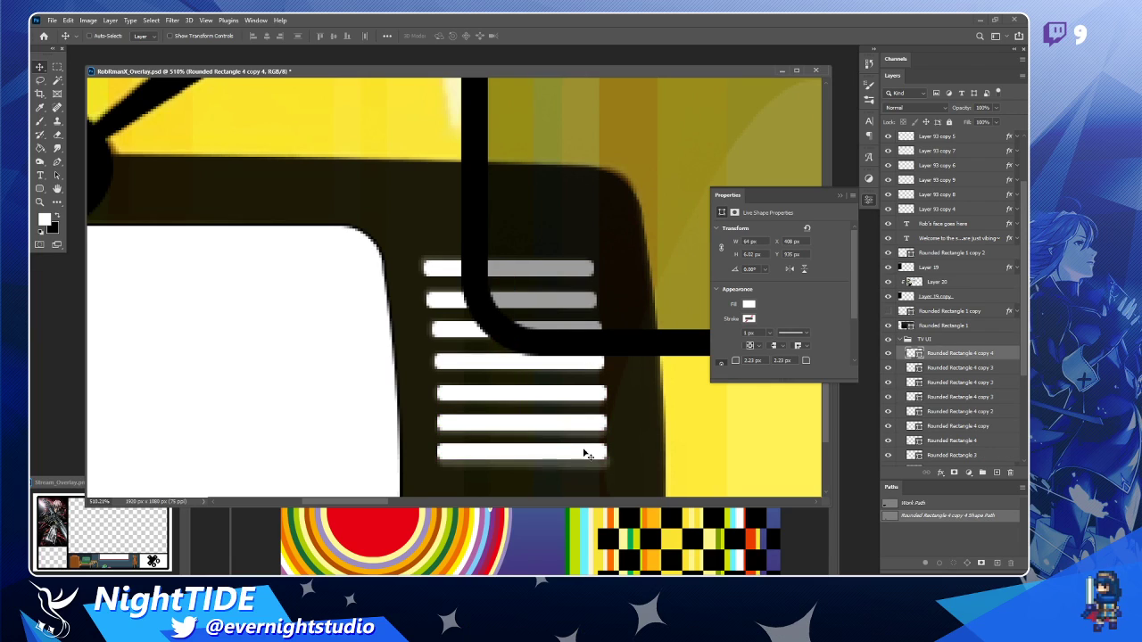
Select a circle around the reference's left knob below the grille and fill it with white on a new layer.
key(Down)
key(Up)
scroll(612, 365, down, 3)
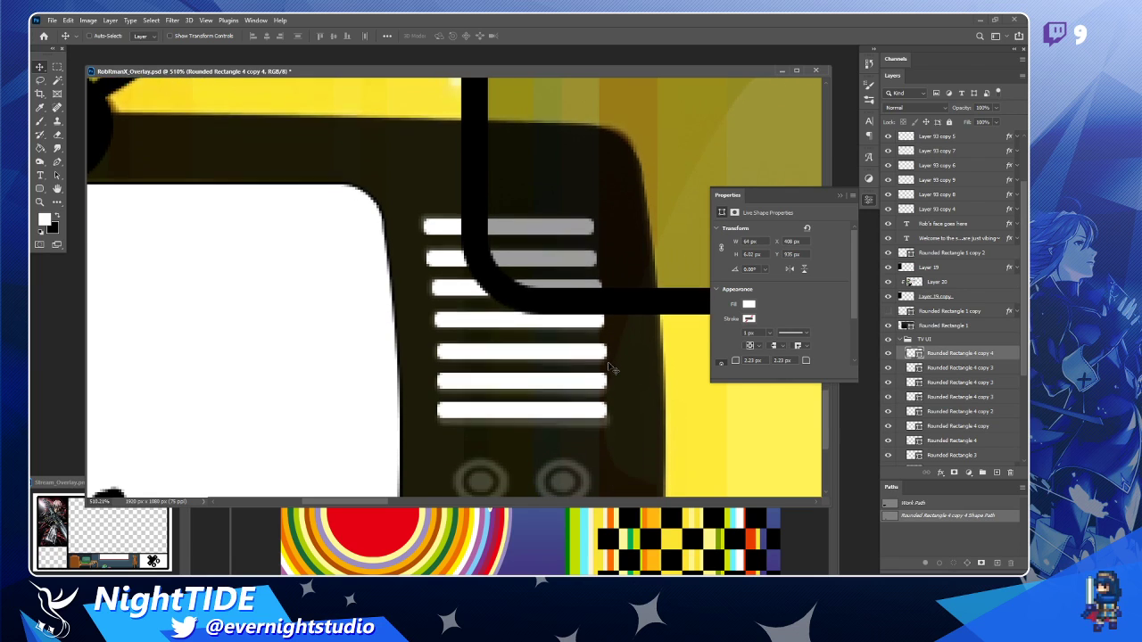
scroll(576, 419, down, 3)
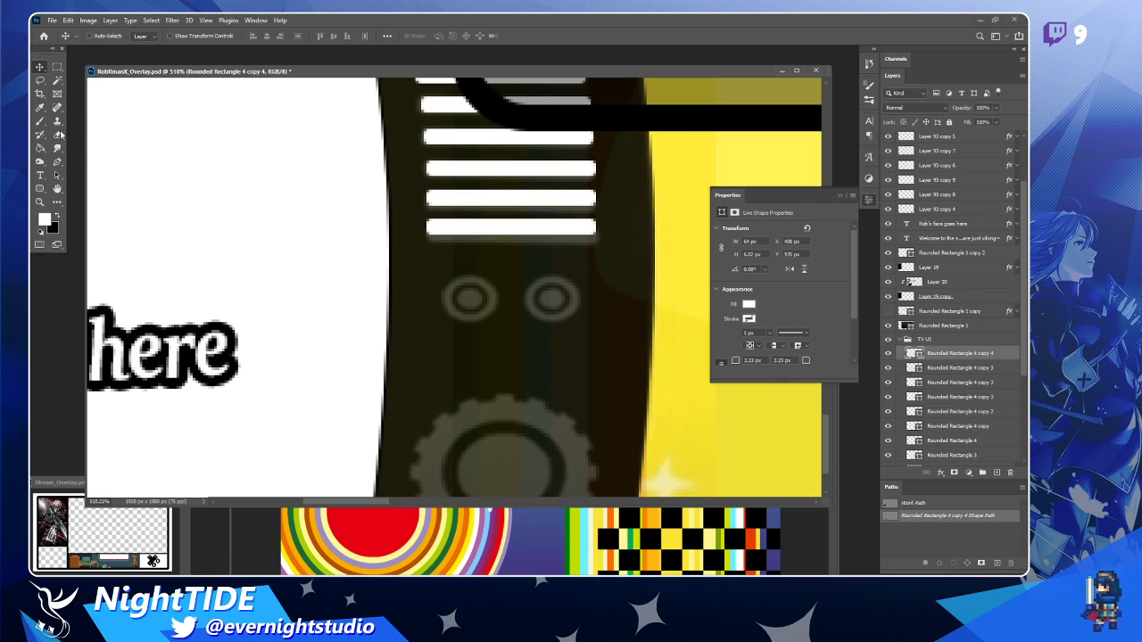
click(56, 68)
click(110, 77)
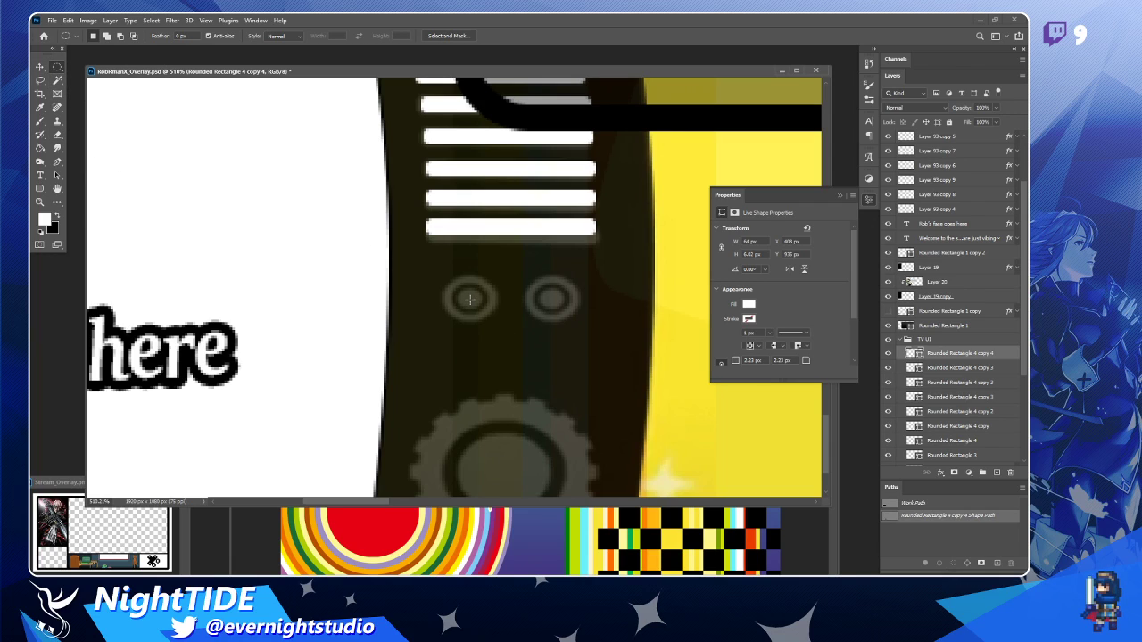
drag(469, 299, 505, 327)
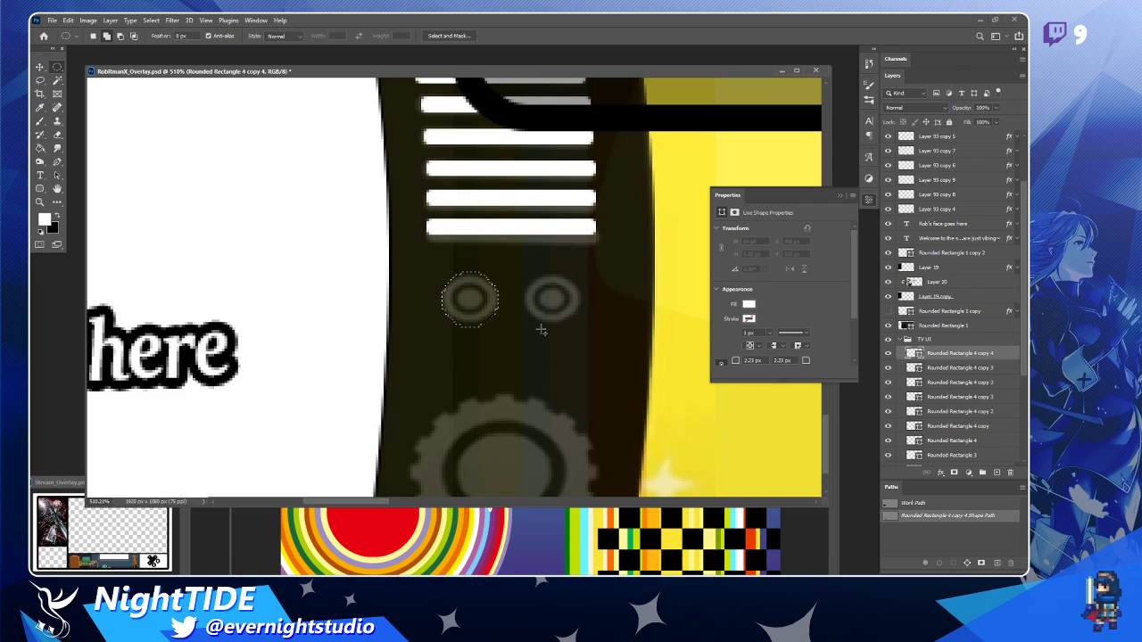
click(997, 473)
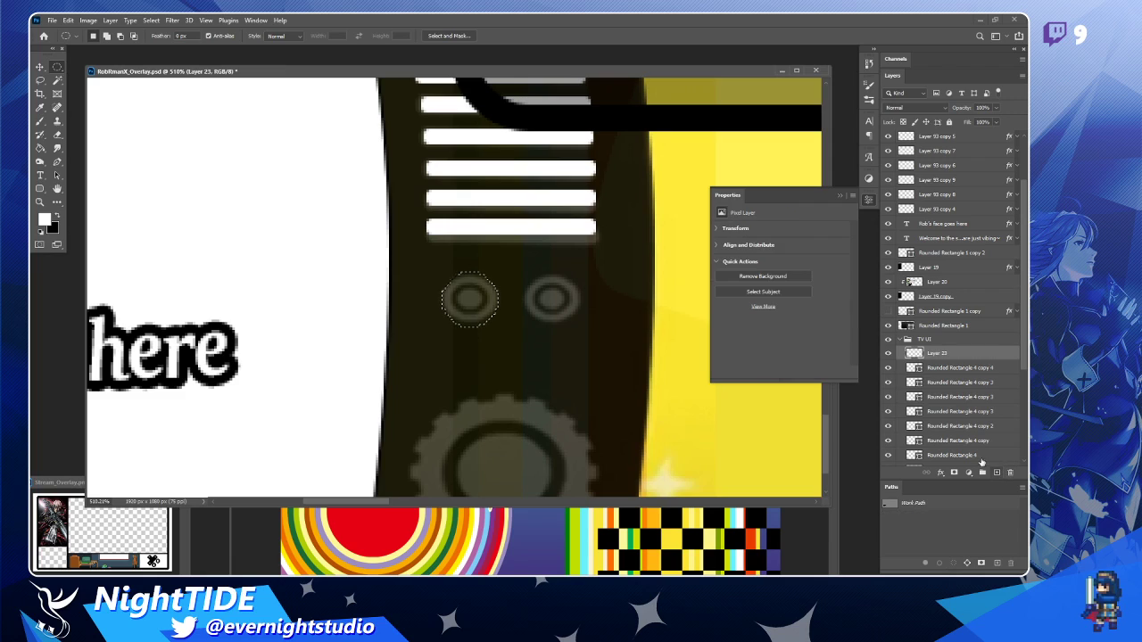
key(g)
click(467, 307)
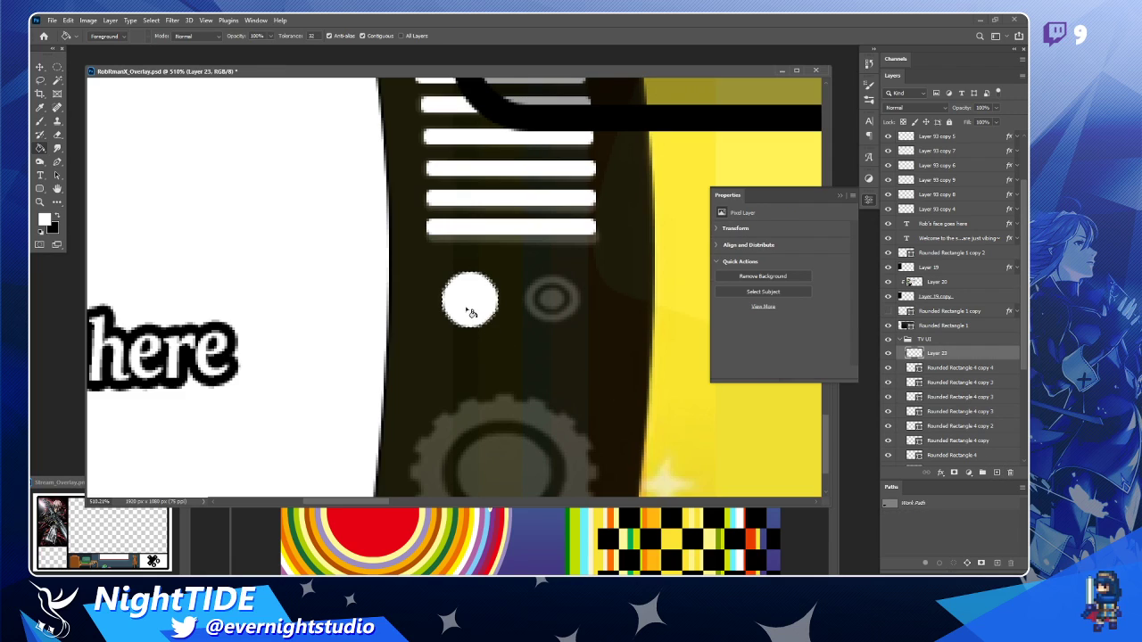
click(39, 68)
key(ctrl+d)
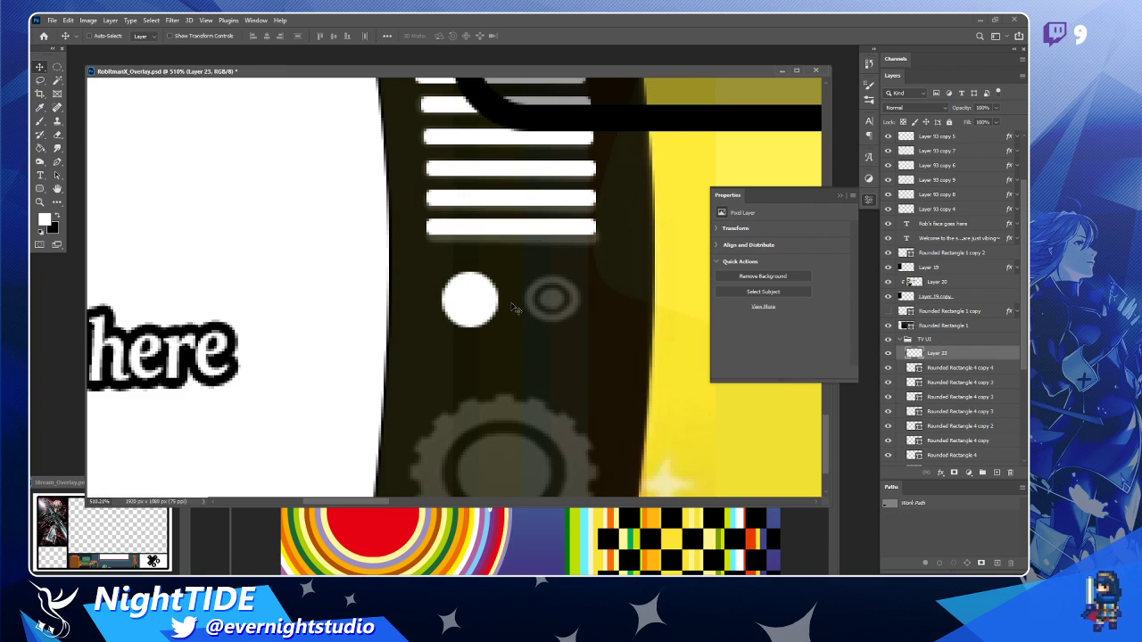
drag(473, 309, 544, 316)
key(ctrl+t)
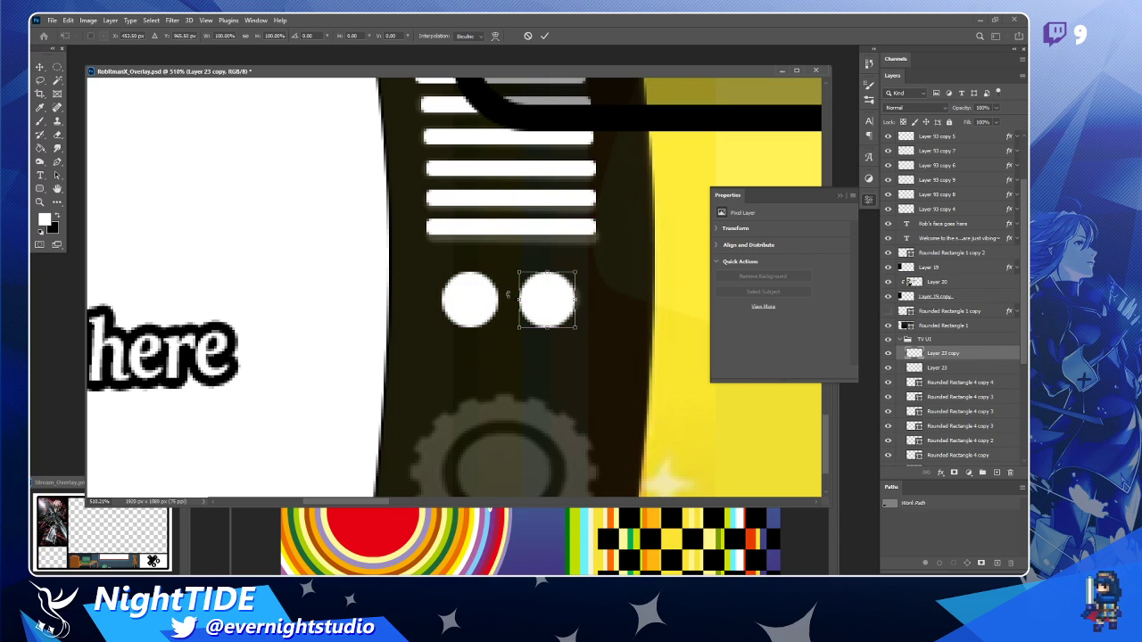
key(Escape)
key(ctrl+z)
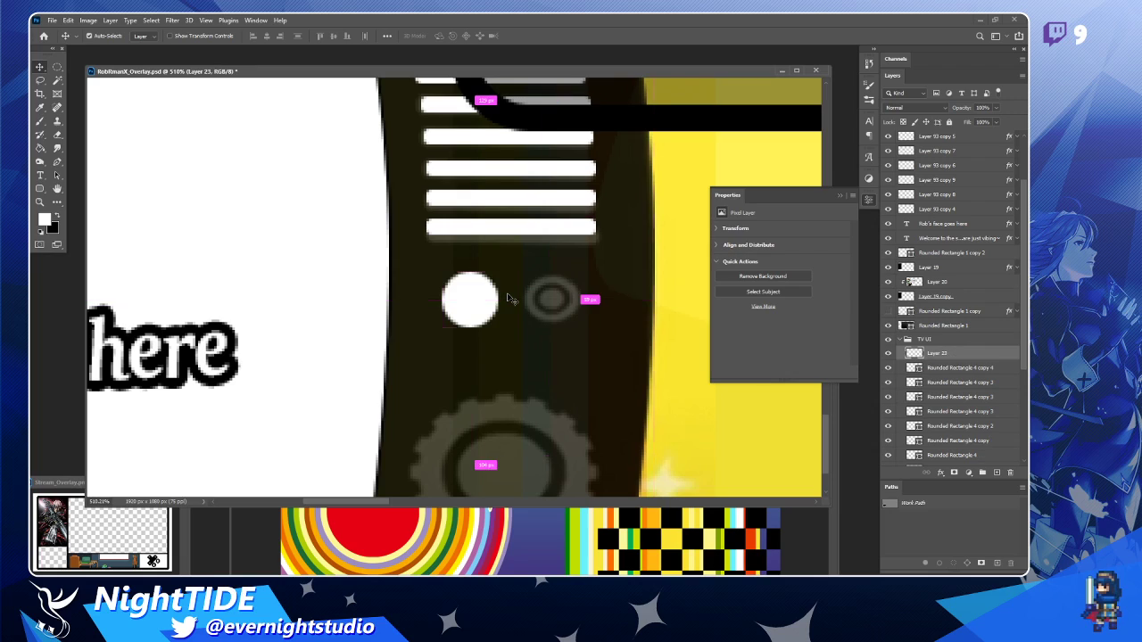
key(ctrl+t)
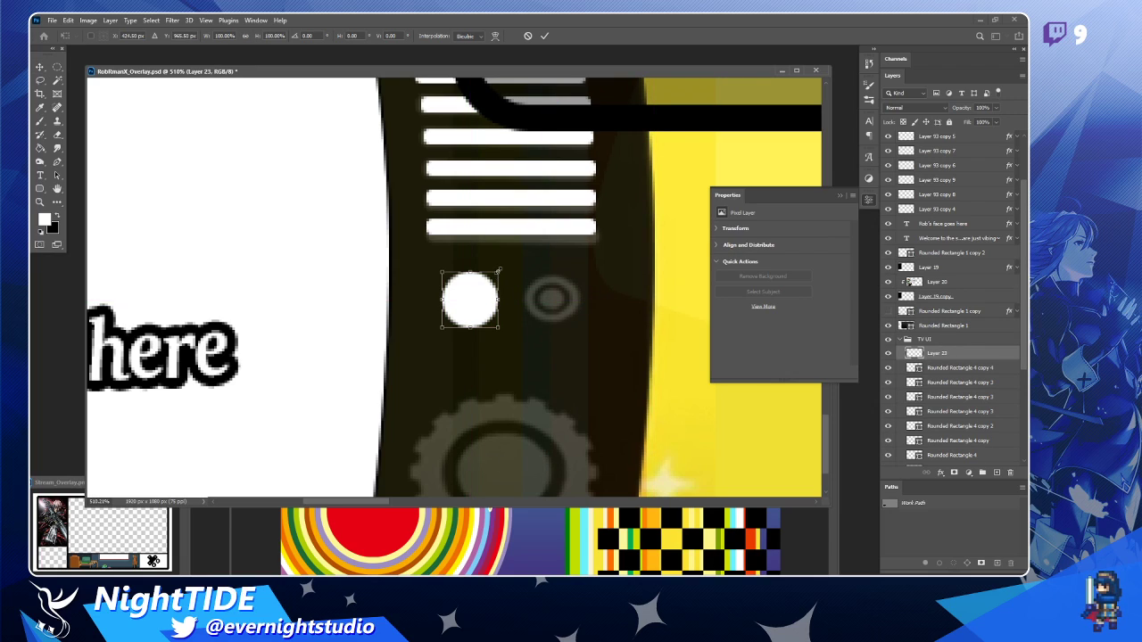
drag(498, 270, 492, 280)
key(ctrl+z)
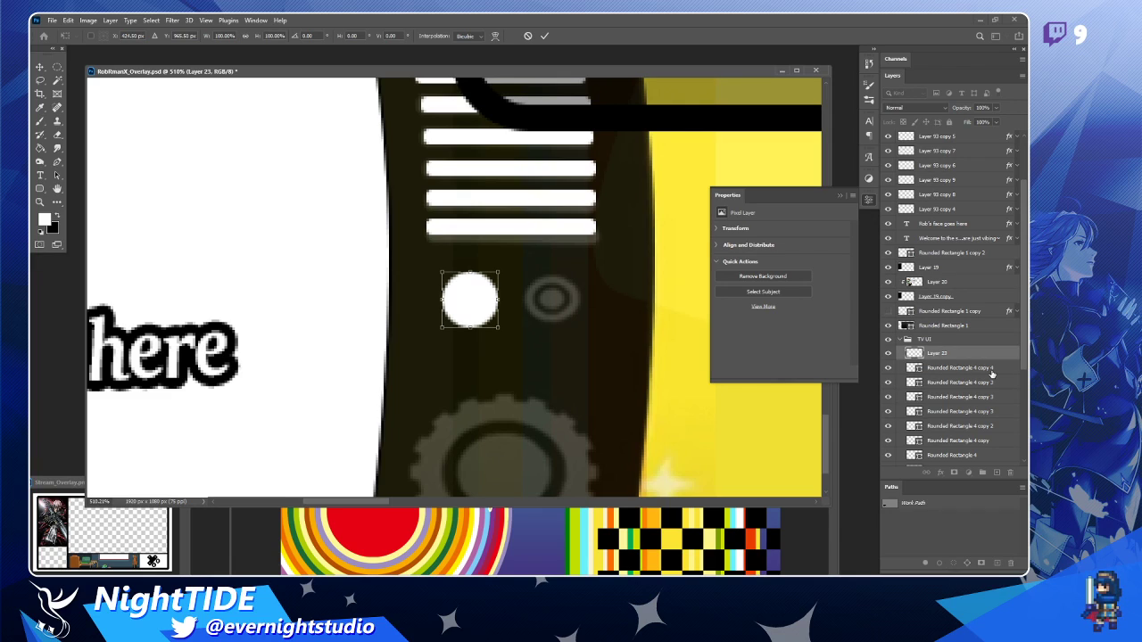
key(Return)
Duplicate the white knob circle in place and shrink the copy about its centre to match the inside of the reference's outer ring.
click(888, 354)
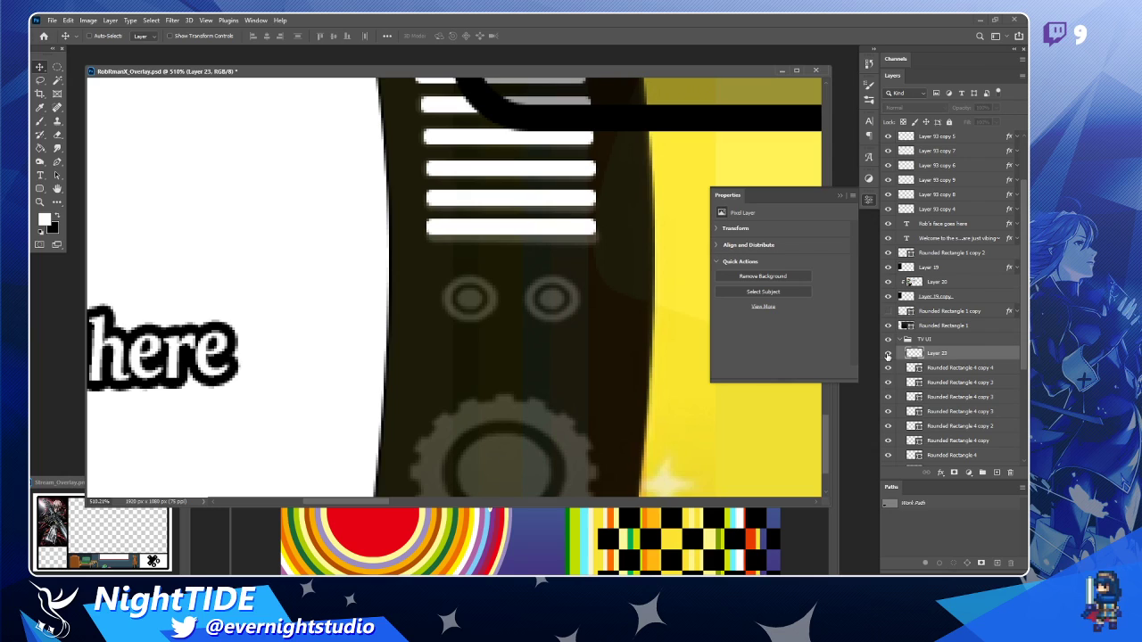
click(888, 353)
key(ctrl+j)
key(ctrl+t)
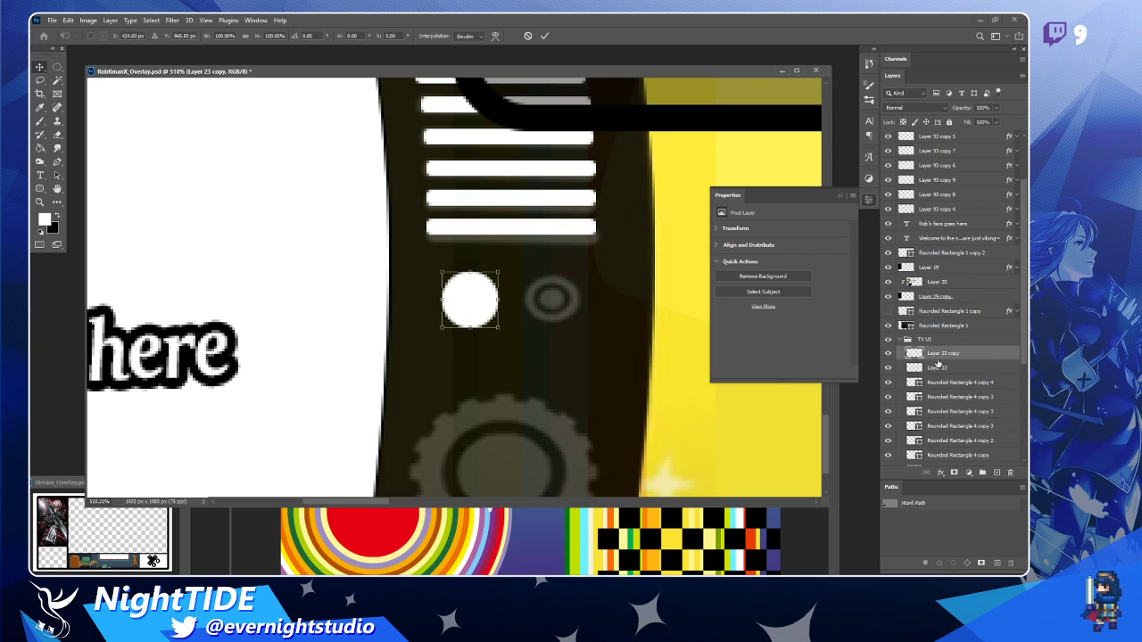
drag(500, 272, 488, 284)
key(Return)
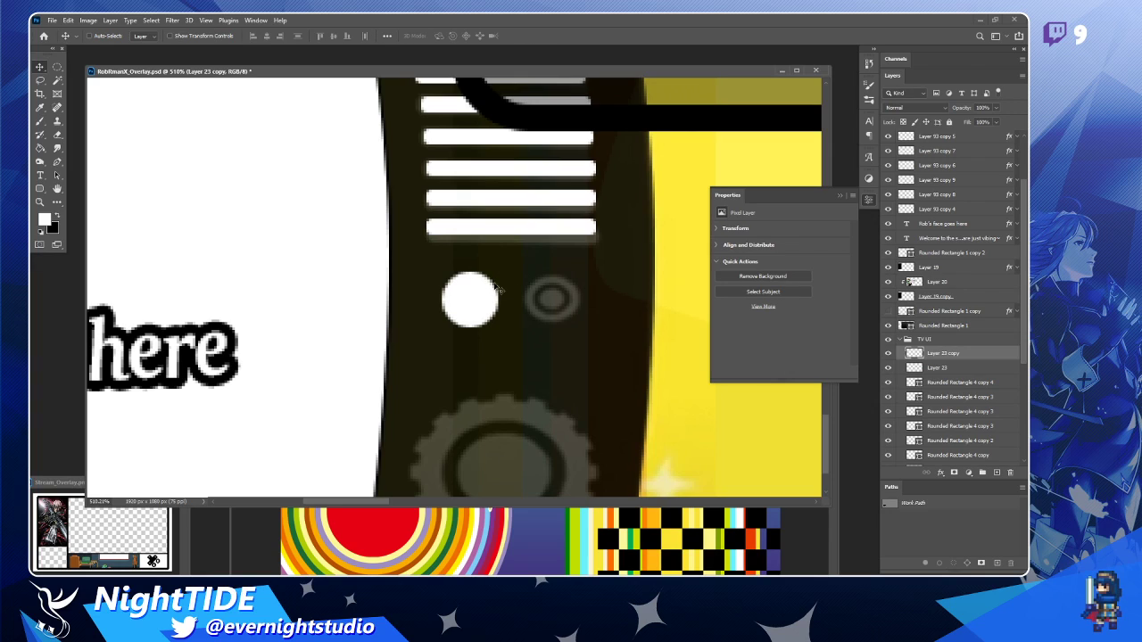
Cut the smaller circle's outline out of the larger white circle on Layer 23 to leave a ring.
ctrl+click(918, 356)
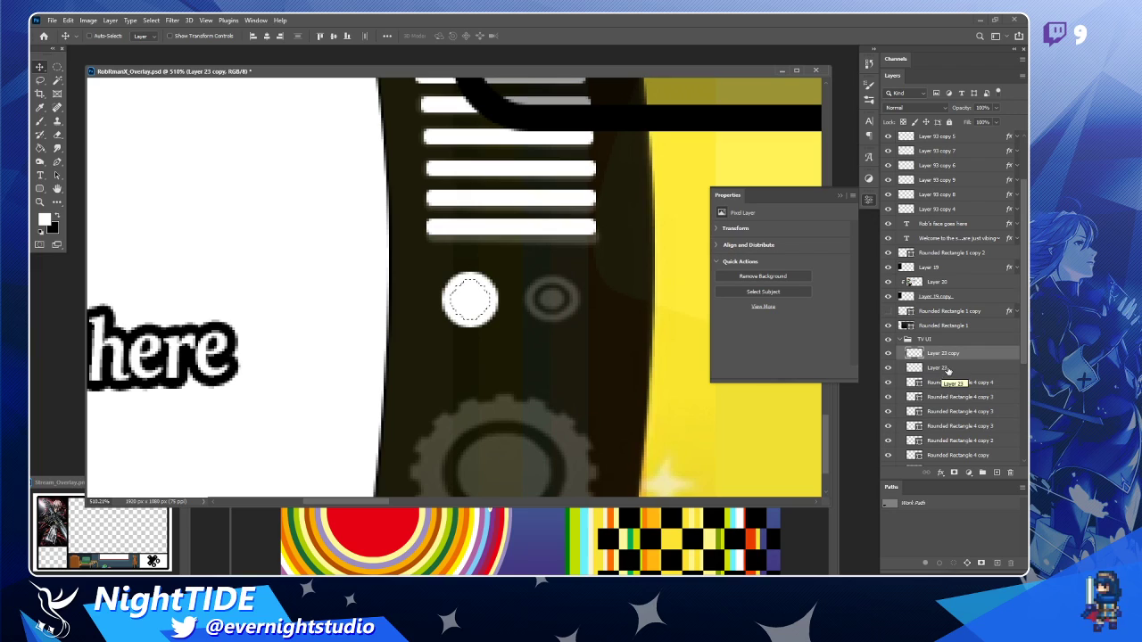
click(948, 370)
key(ctrl+d)
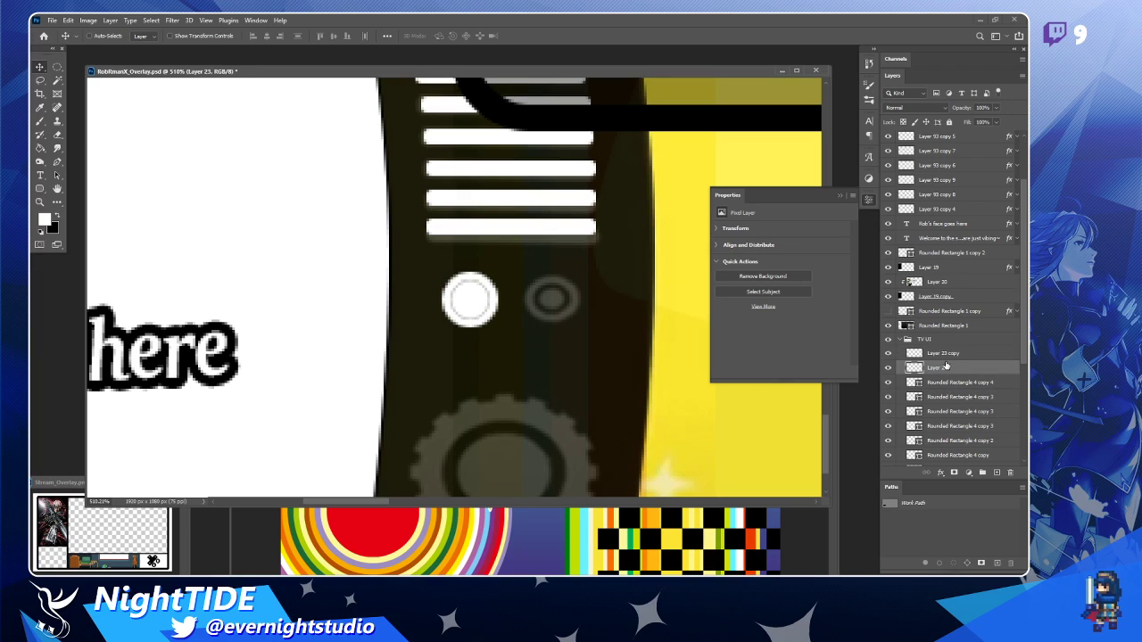
Scale the inner white circle to about 75% around its centre so a dark gap separates it from the ring.
click(945, 357)
key(ctrl+t)
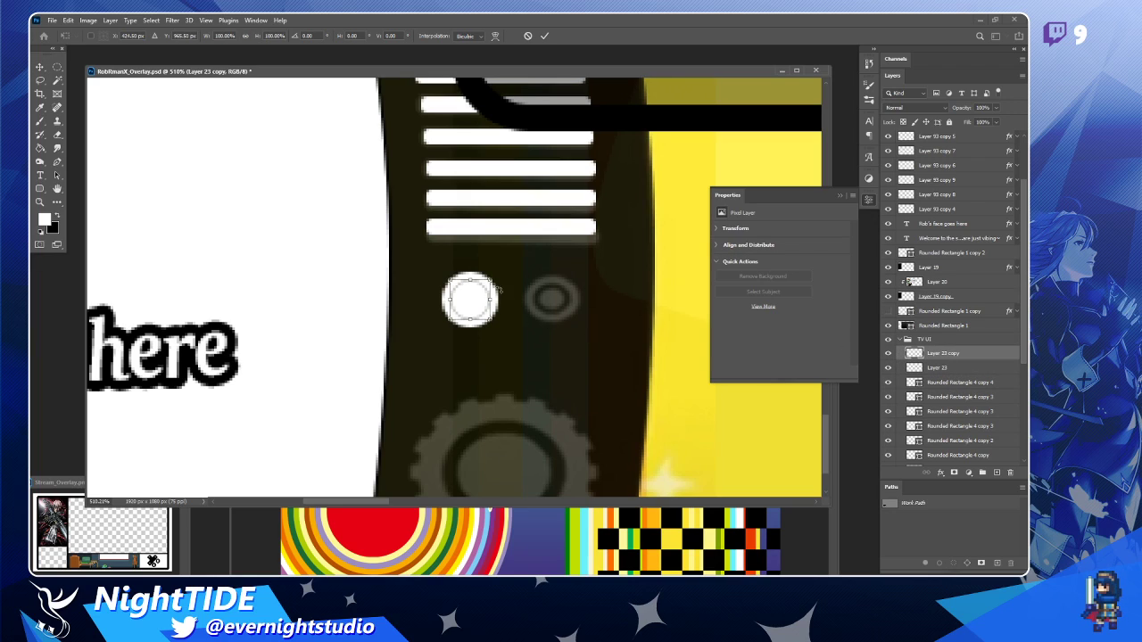
drag(493, 279, 488, 283)
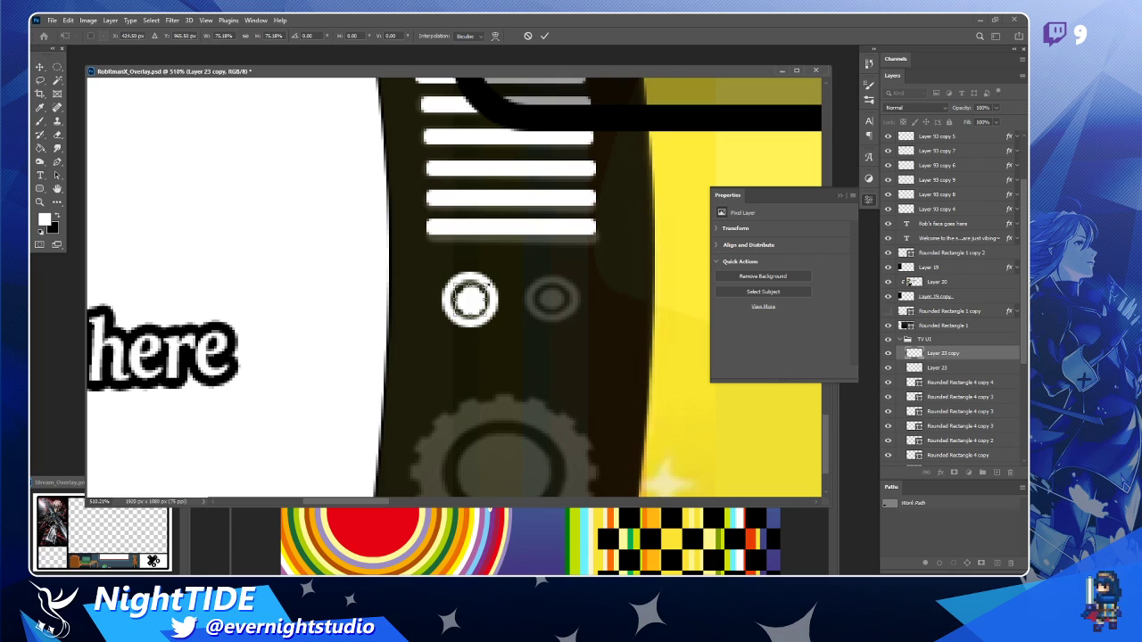
key(Return)
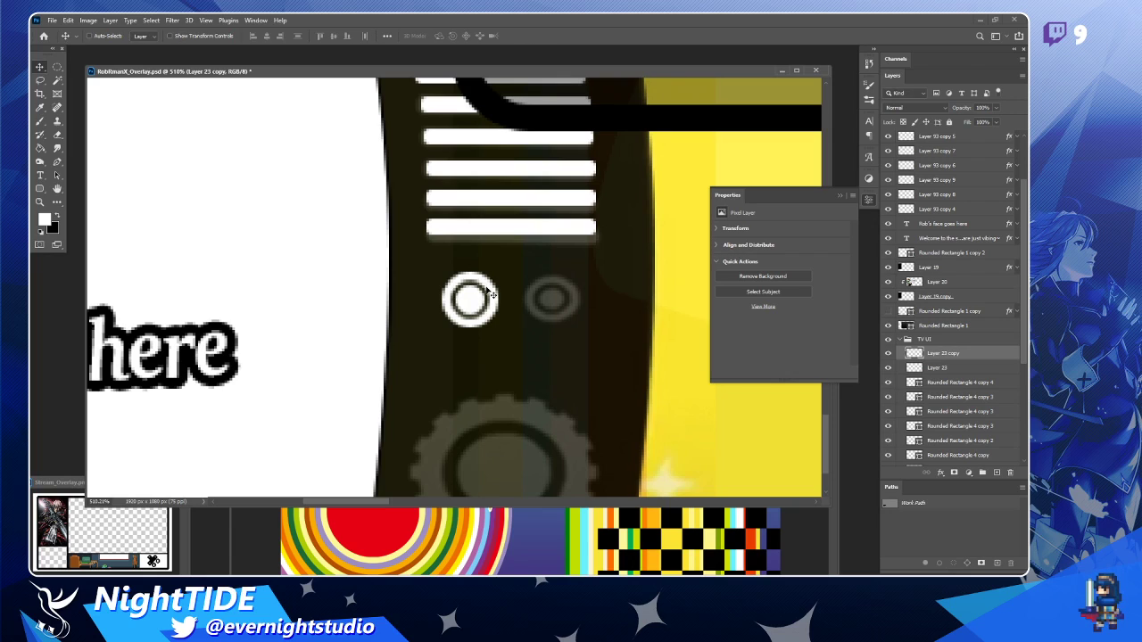
Duplicate the ring and inner circle together onto the reference's right knob.
shift+click(943, 369)
drag(483, 314, 608, 315)
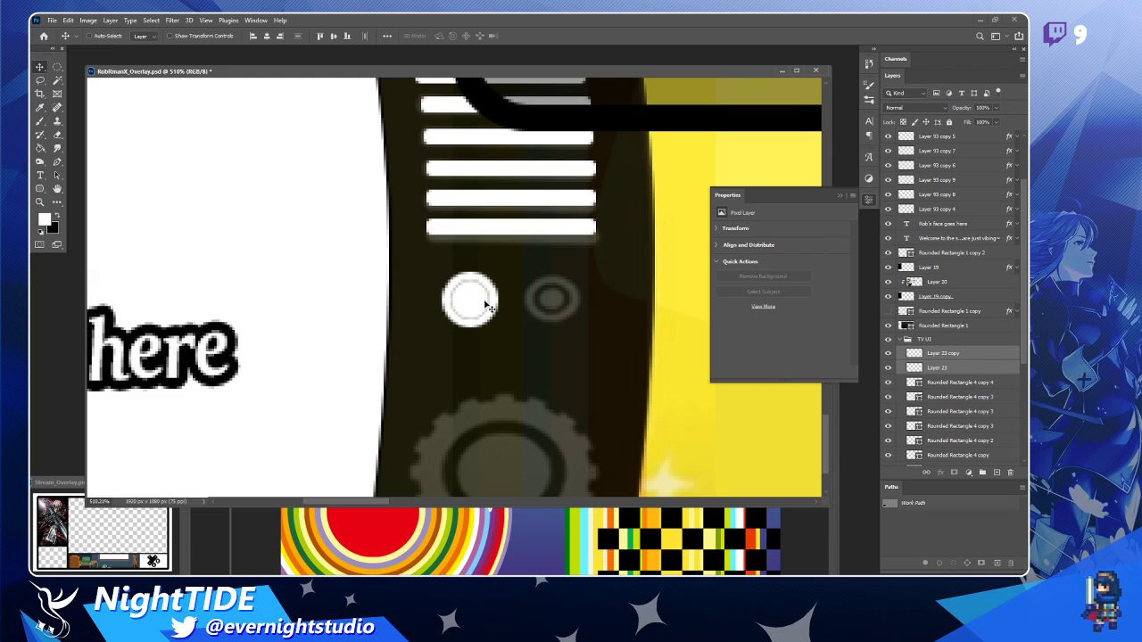
key(ctrl+shift+z)
drag(474, 302, 551, 305)
Draw a white ellipse shape about 36 × 36 px over the centre of the reference's large toothed dial.
scroll(545, 268, down, 2)
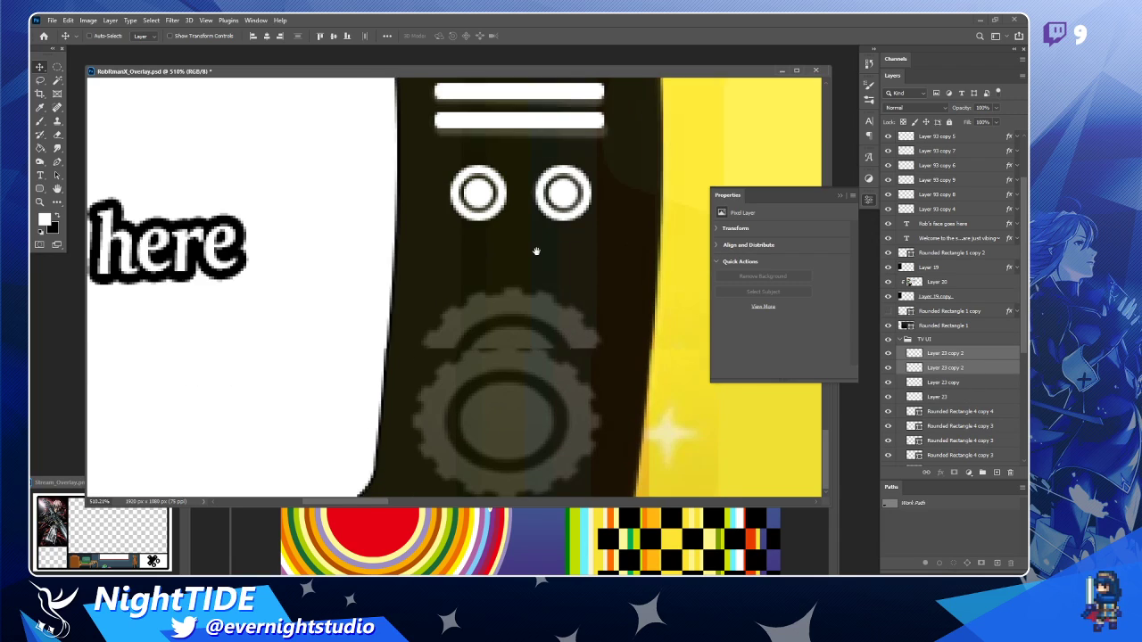
scroll(540, 241, left, 1)
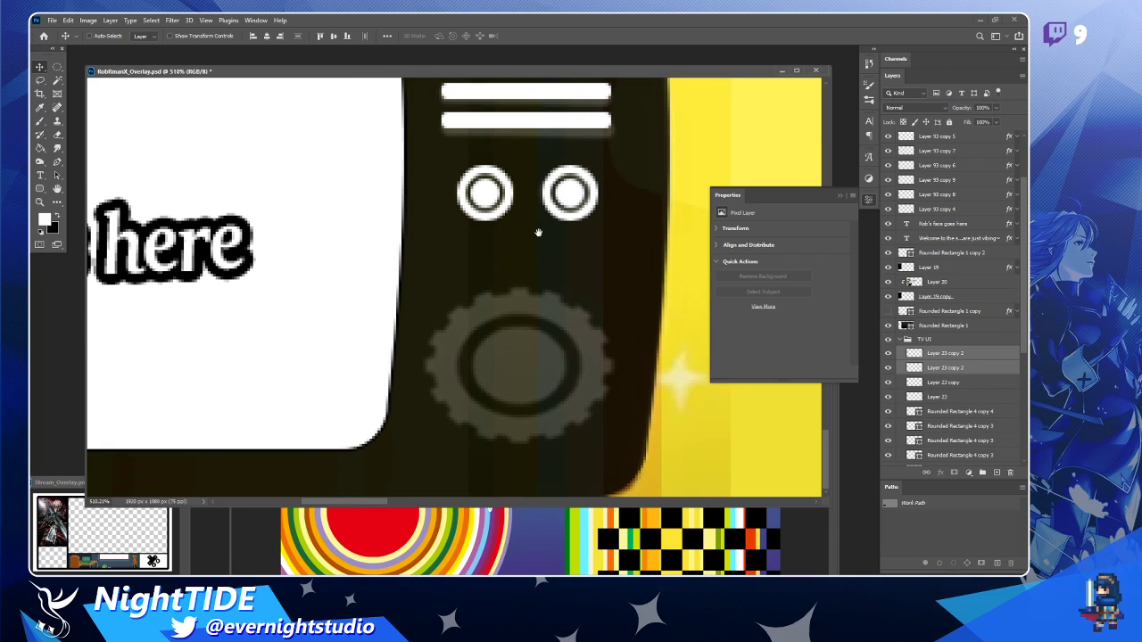
right_click(42, 191)
click(85, 206)
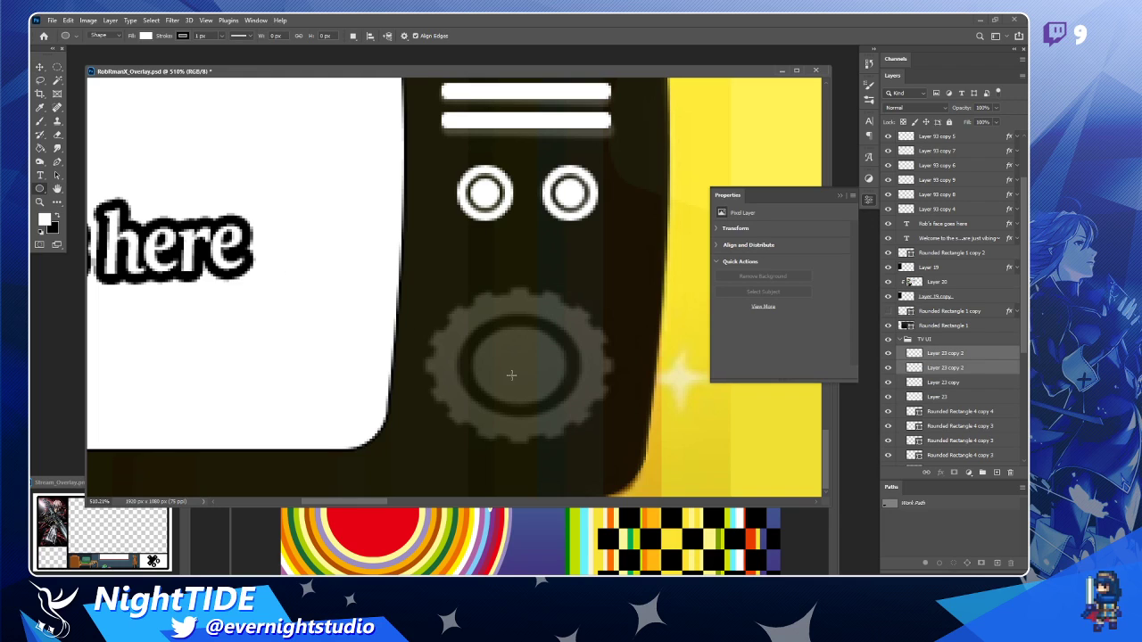
drag(521, 366, 575, 413)
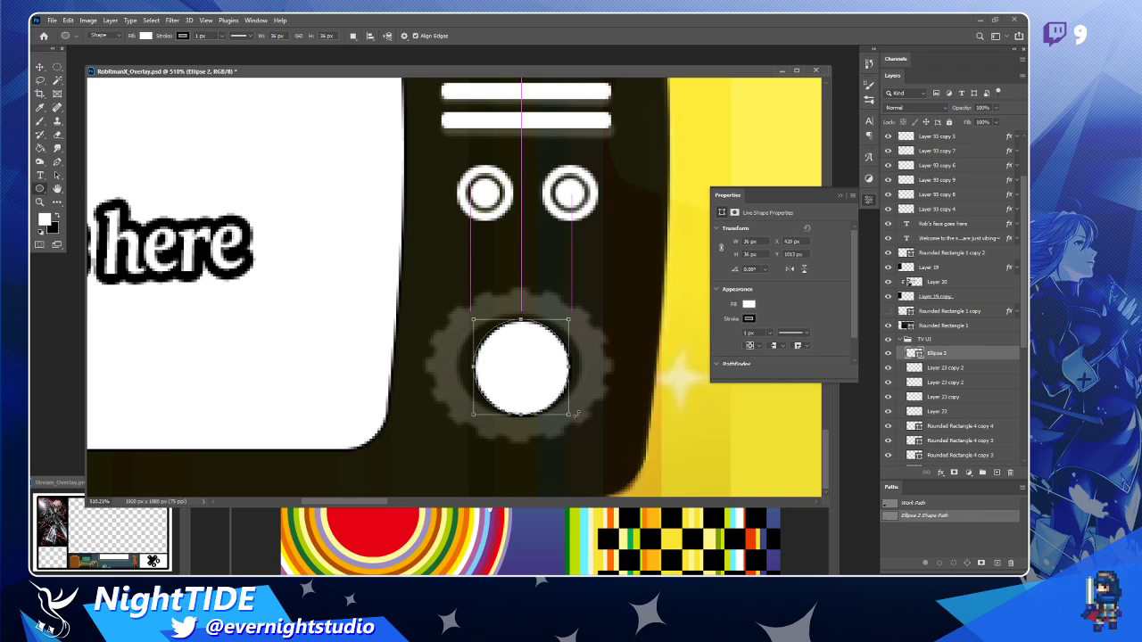
Remove the stroke from the dial's white circle and adjust its position over the dial's centre.
click(39, 67)
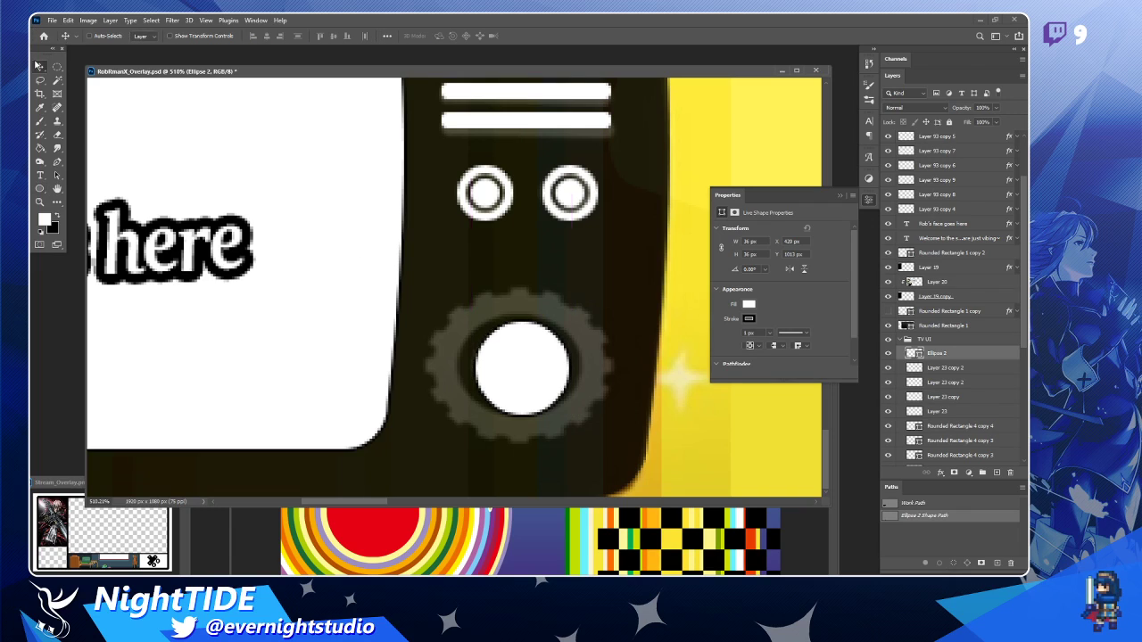
click(749, 318)
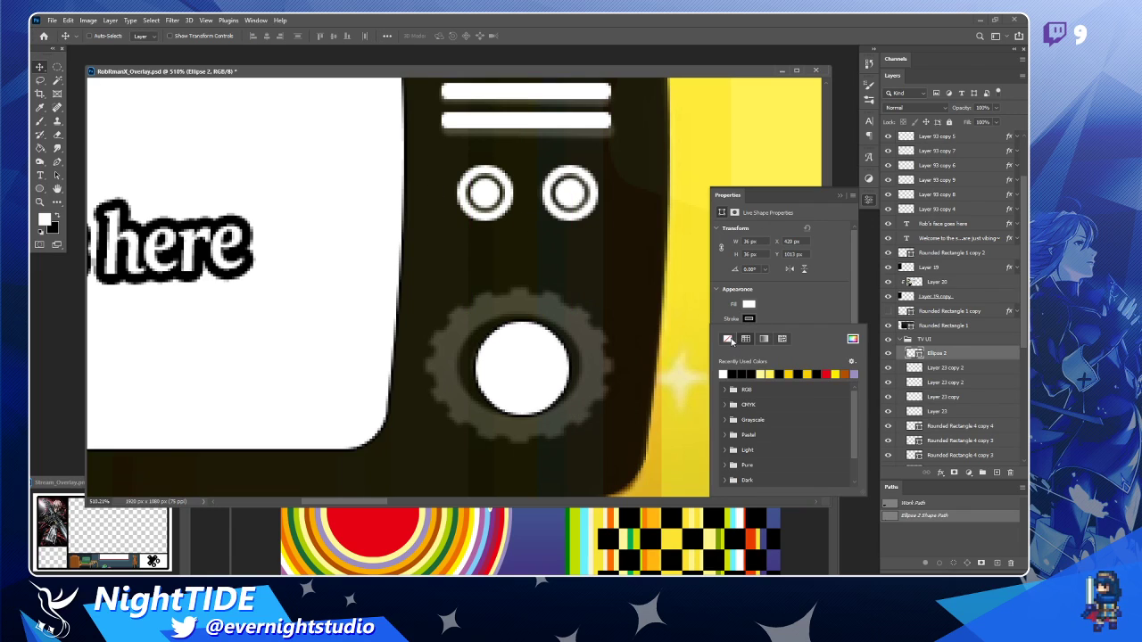
click(728, 339)
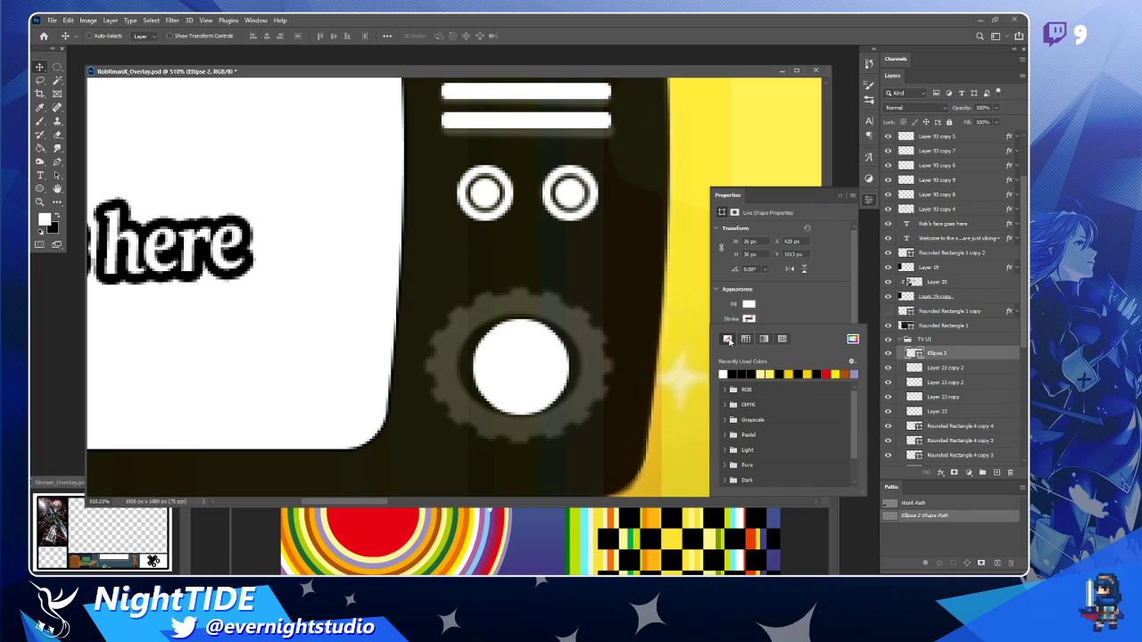
click(867, 201)
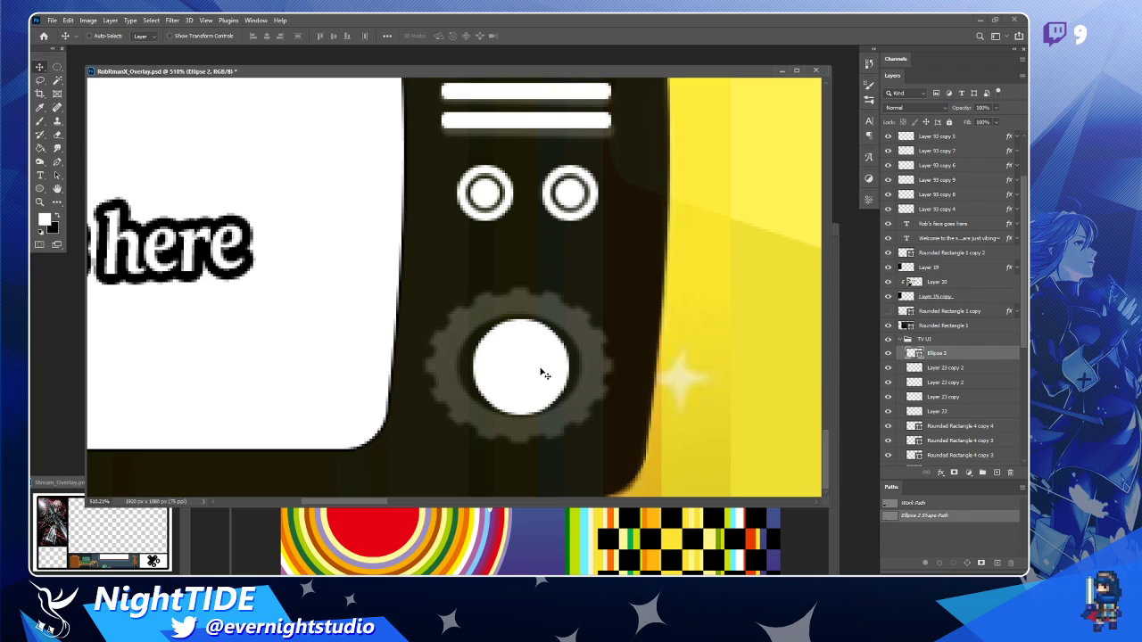
drag(541, 369, 542, 368)
Hide the TV reference on Layer 21 and collapse the TV UI layer group.
key(z)
alt+click(477, 298)
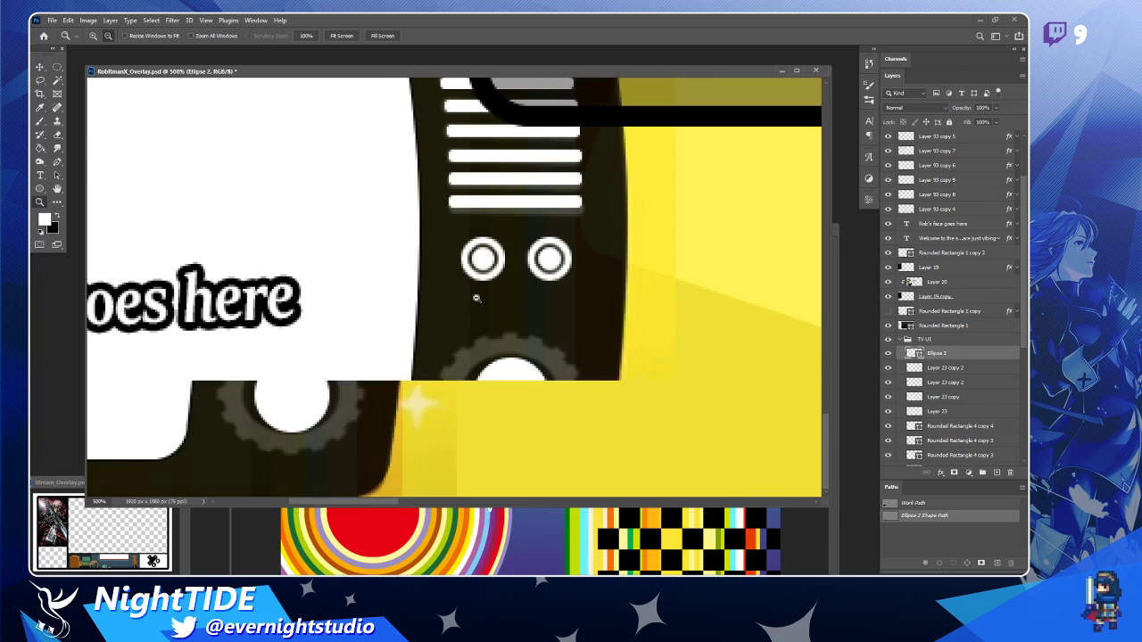
alt+click(477, 299)
alt+click(477, 298)
alt+click(476, 298)
scroll(942, 373, down, 5)
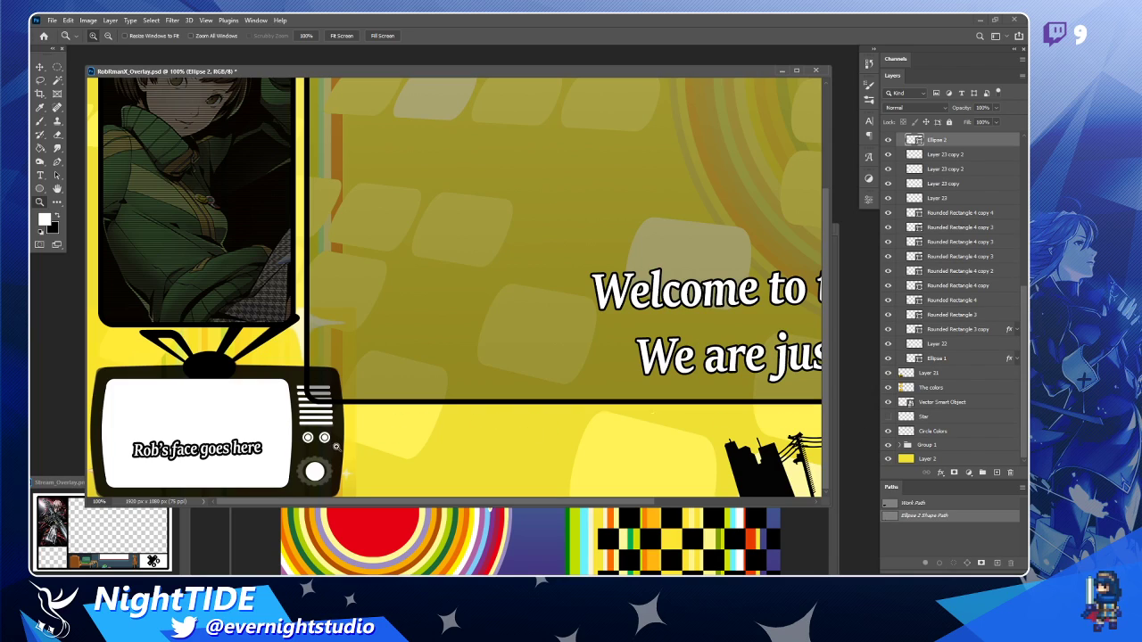
key(v)
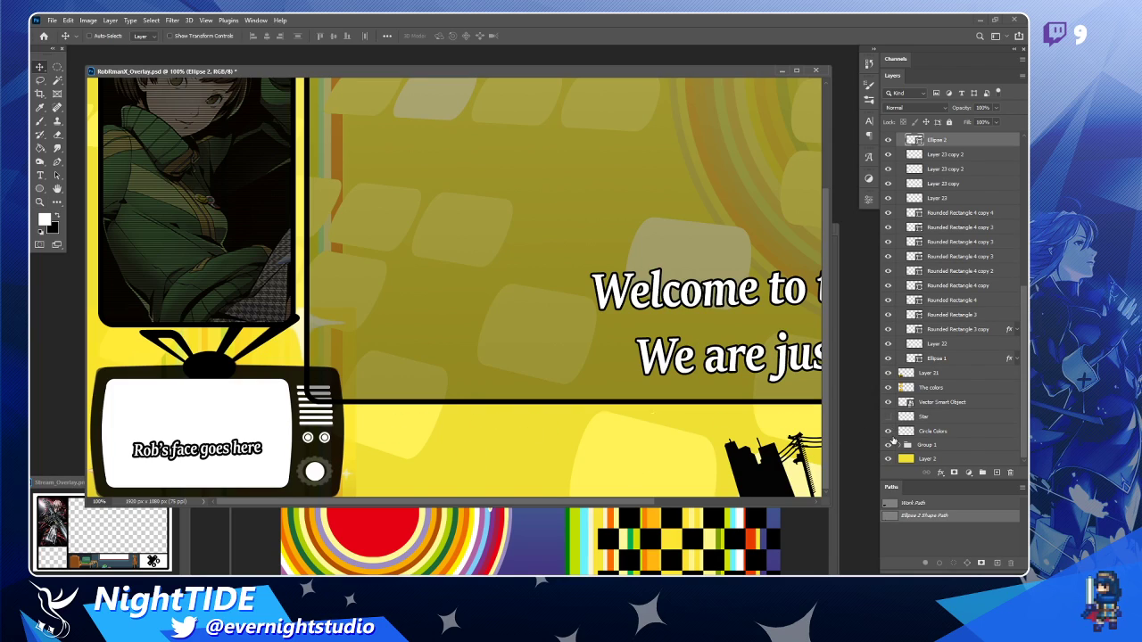
click(889, 373)
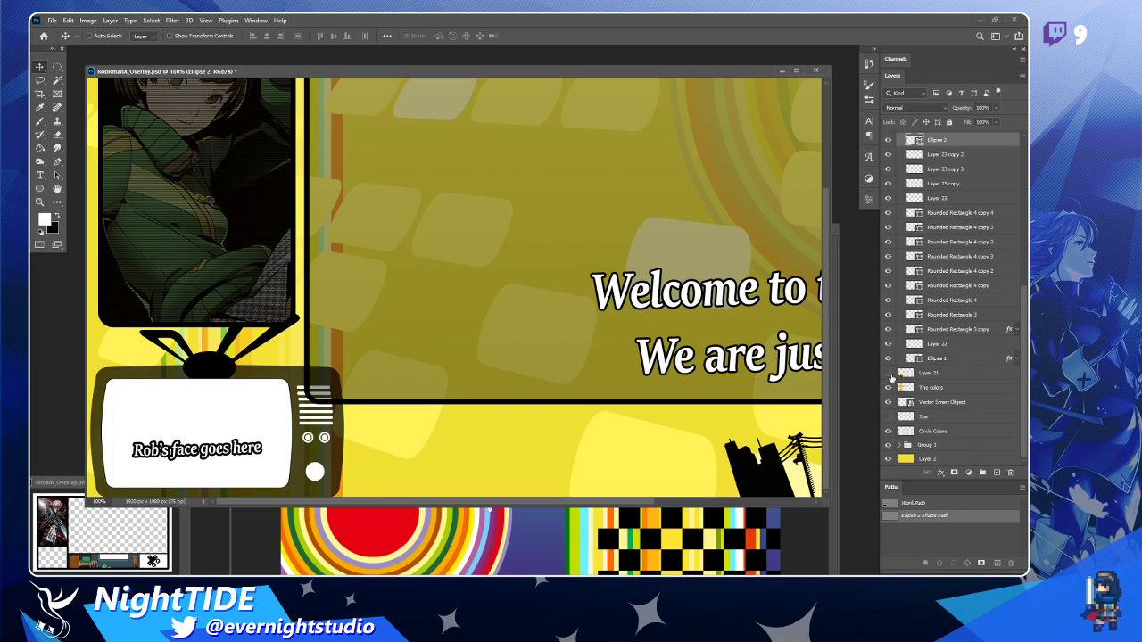
click(948, 373)
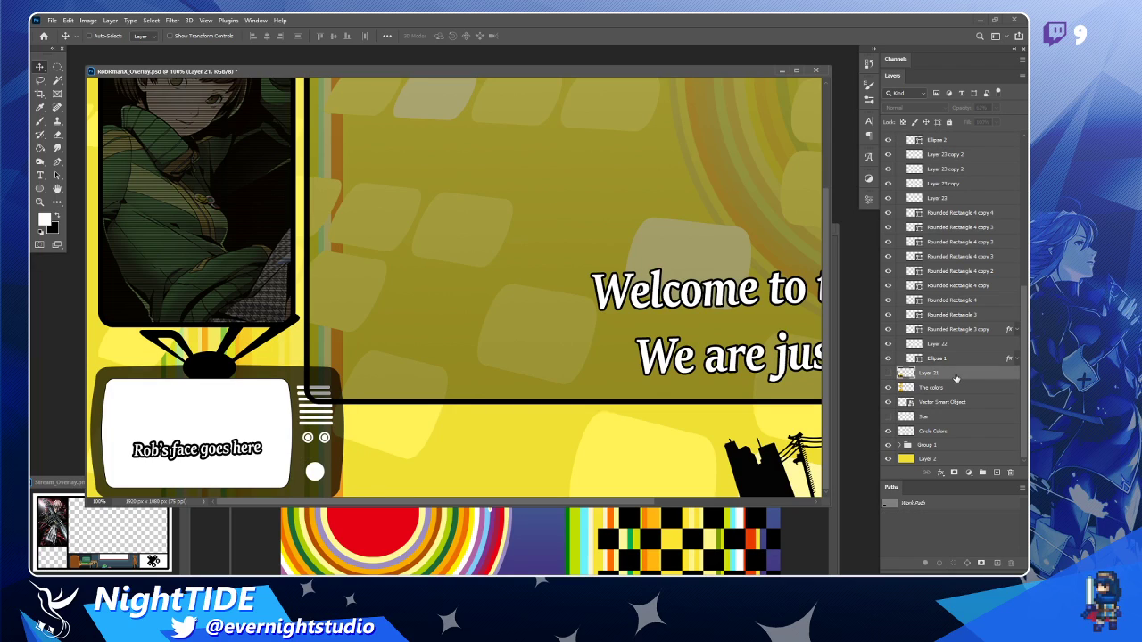
scroll(919, 358, up, 2)
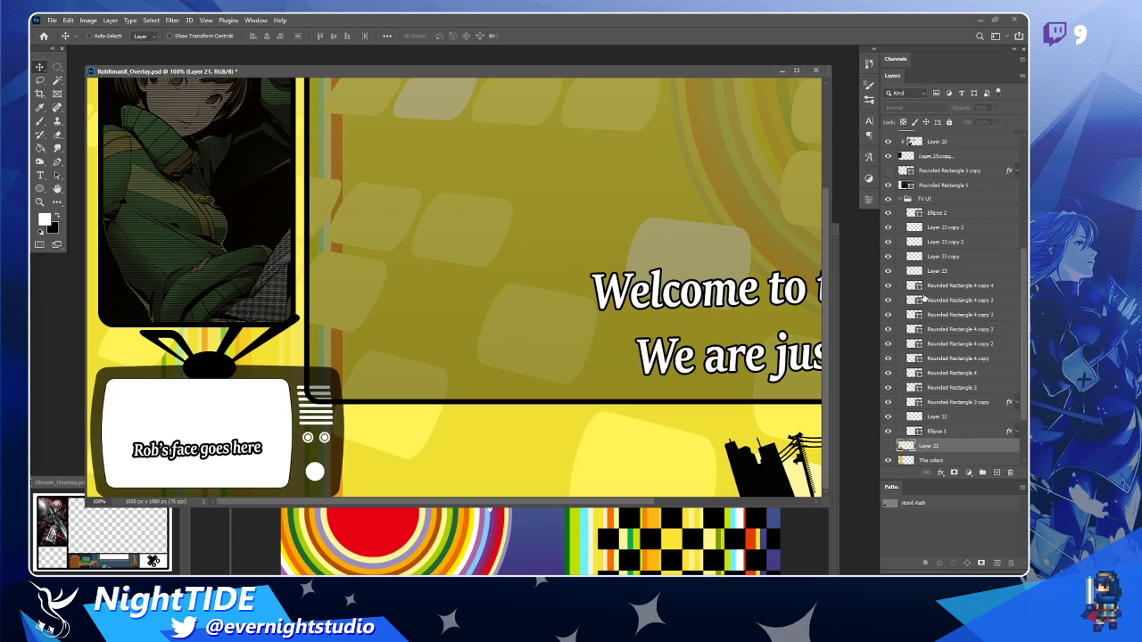
click(904, 198)
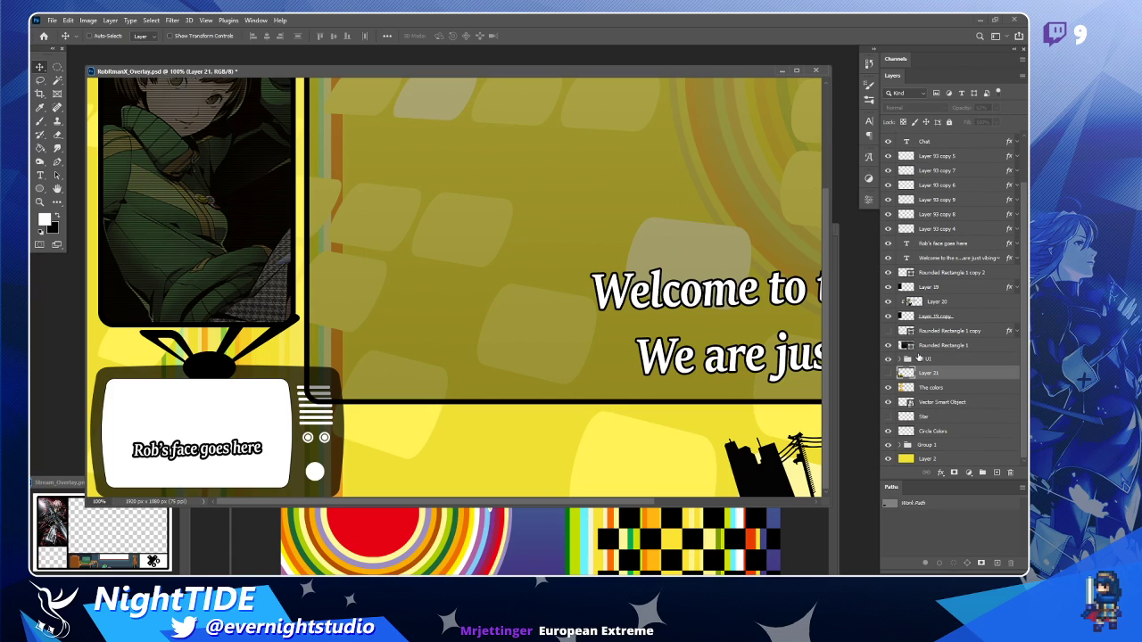
Check what Rounded Rectangle 1, the chat portrait's base layer, Rounded Rectangle 1 copy and Vector Smart Object contain by toggling their visibility.
click(941, 346)
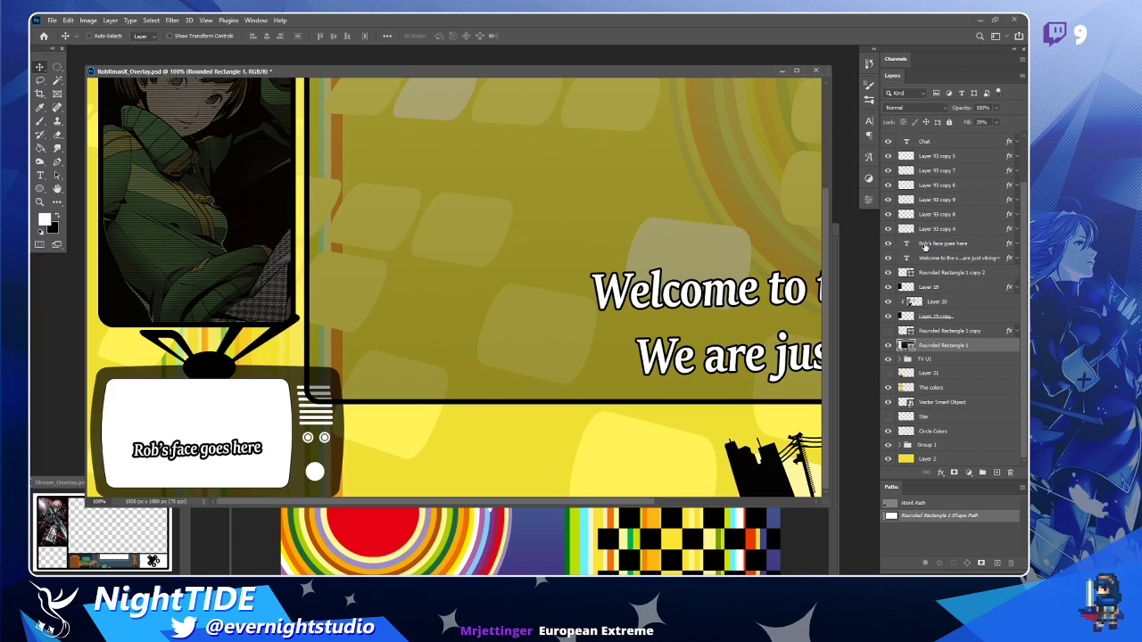
click(888, 346)
click(888, 345)
click(888, 317)
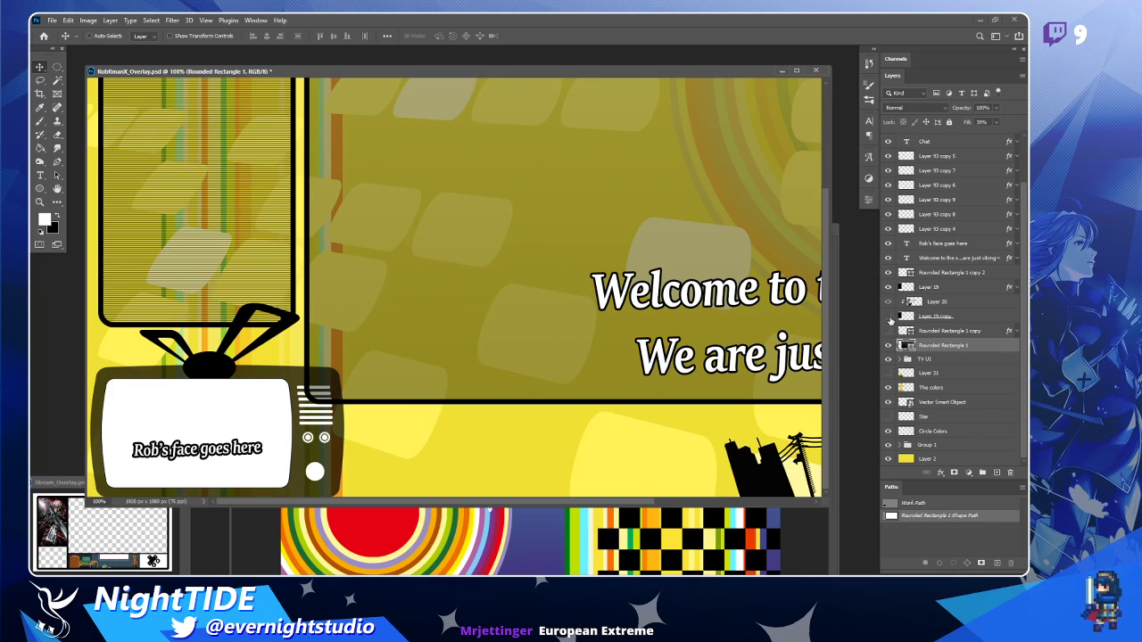
click(888, 317)
click(888, 332)
click(888, 331)
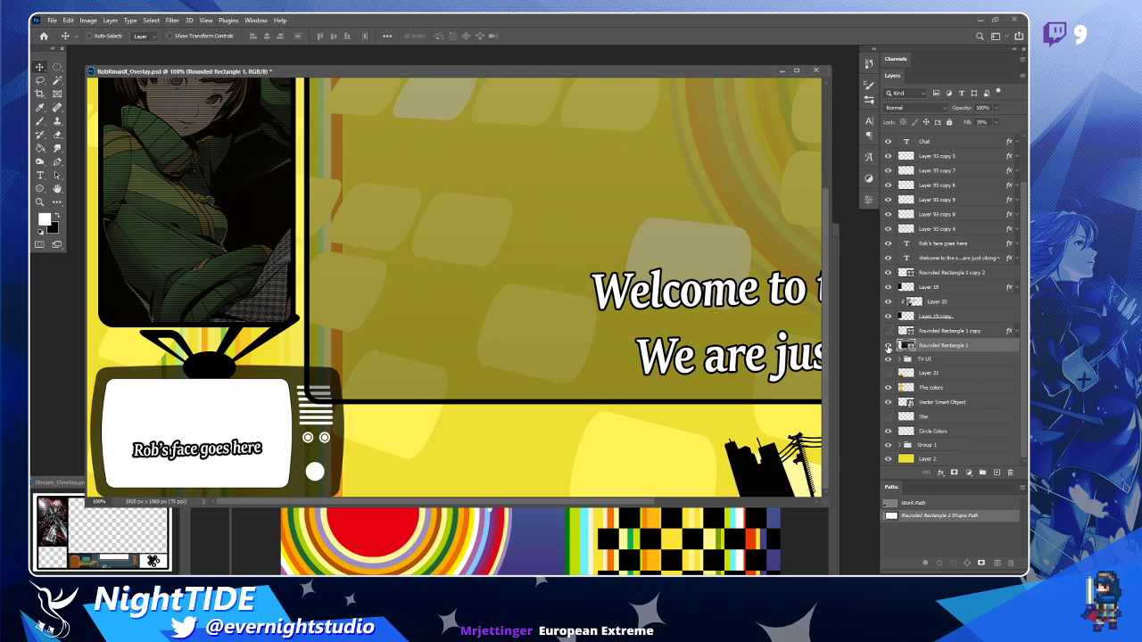
click(941, 402)
click(888, 403)
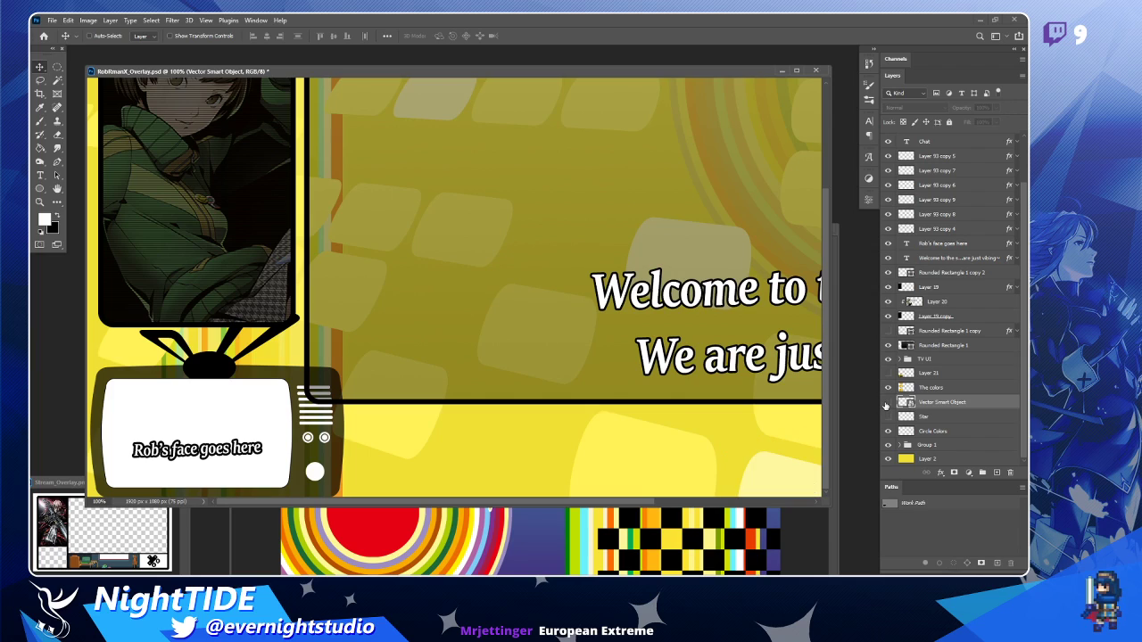
click(888, 402)
Set the opacity of the TV body, Rounded Rectangle 3 copy, to 100%.
ctrl+click(335, 464)
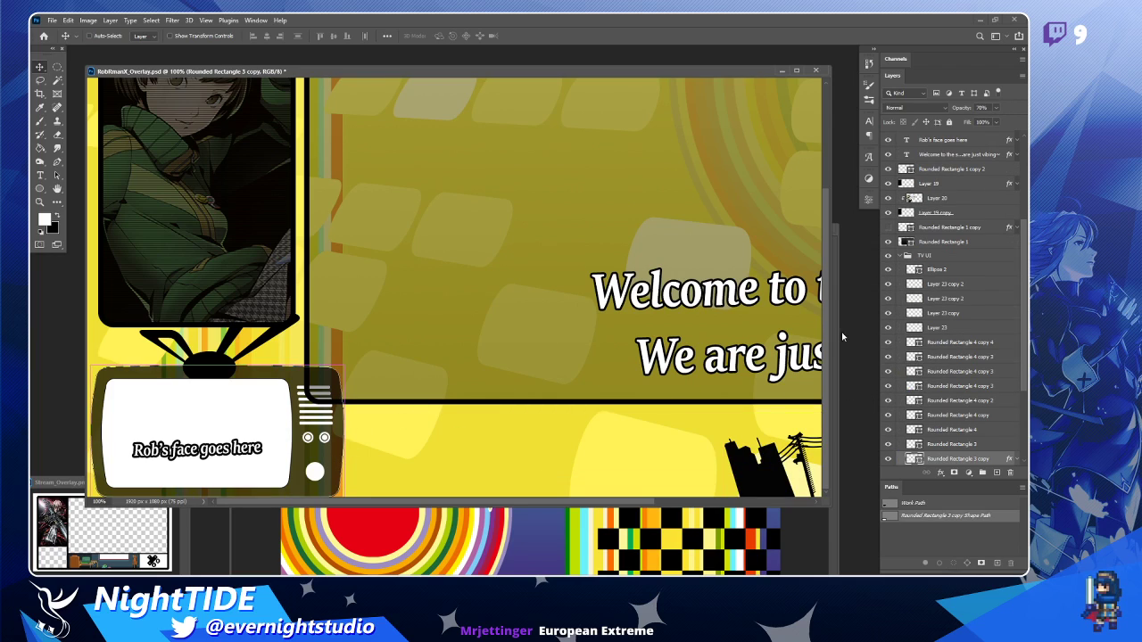
click(995, 110)
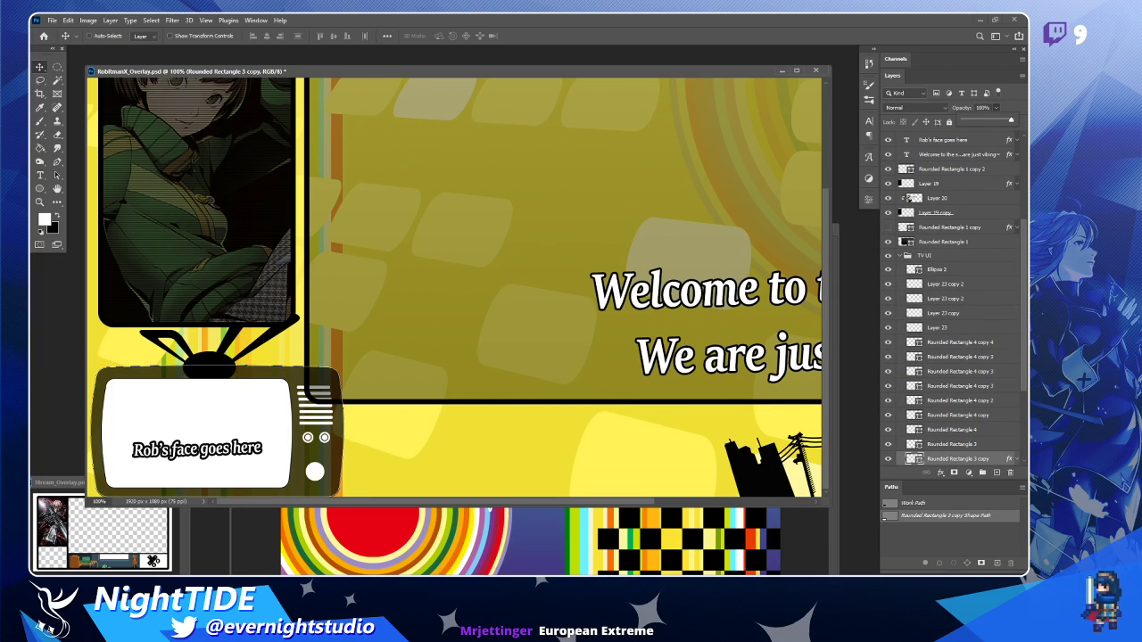
click(498, 375)
Delete the "Welcome to the stream! We are just vibing~" text layer from the overlay.
key(z)
alt+click(441, 358)
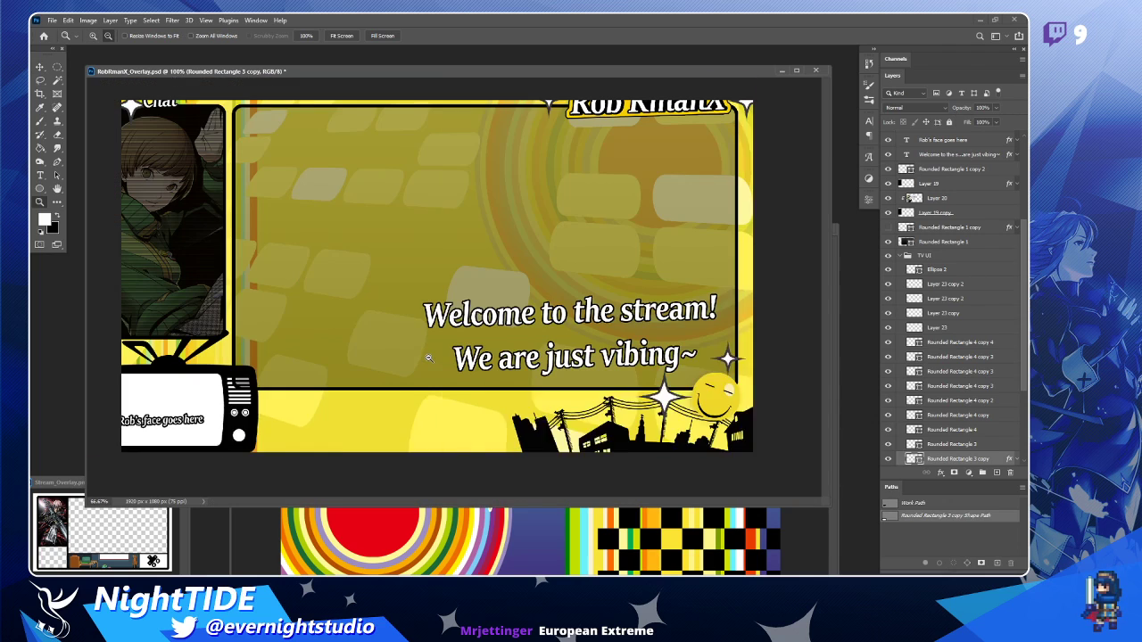
key(v)
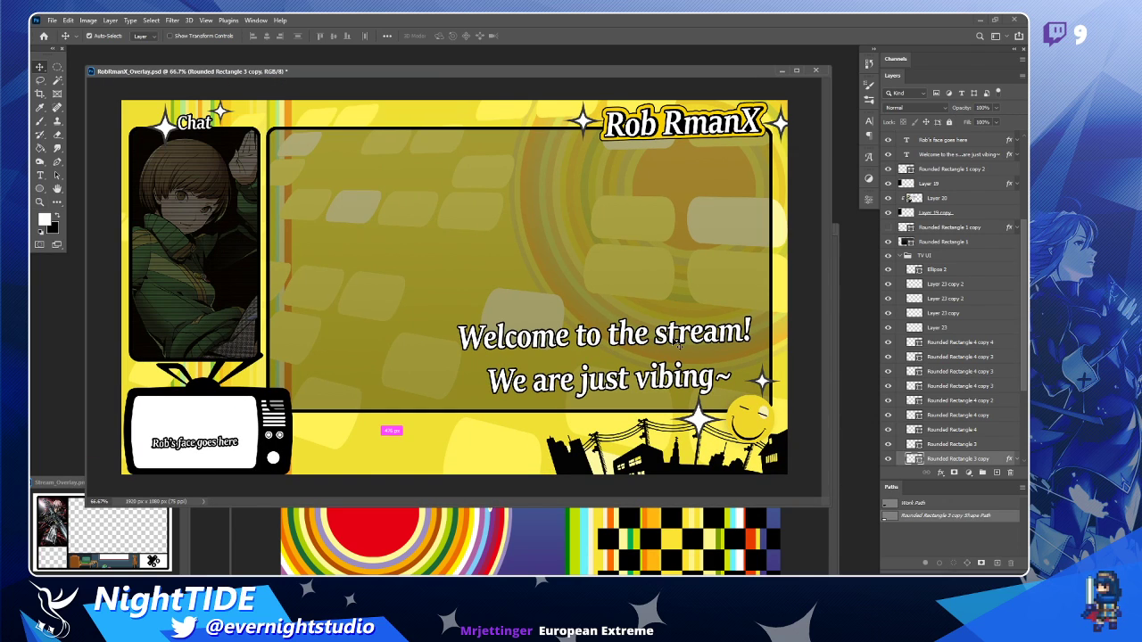
ctrl+double_click(676, 340)
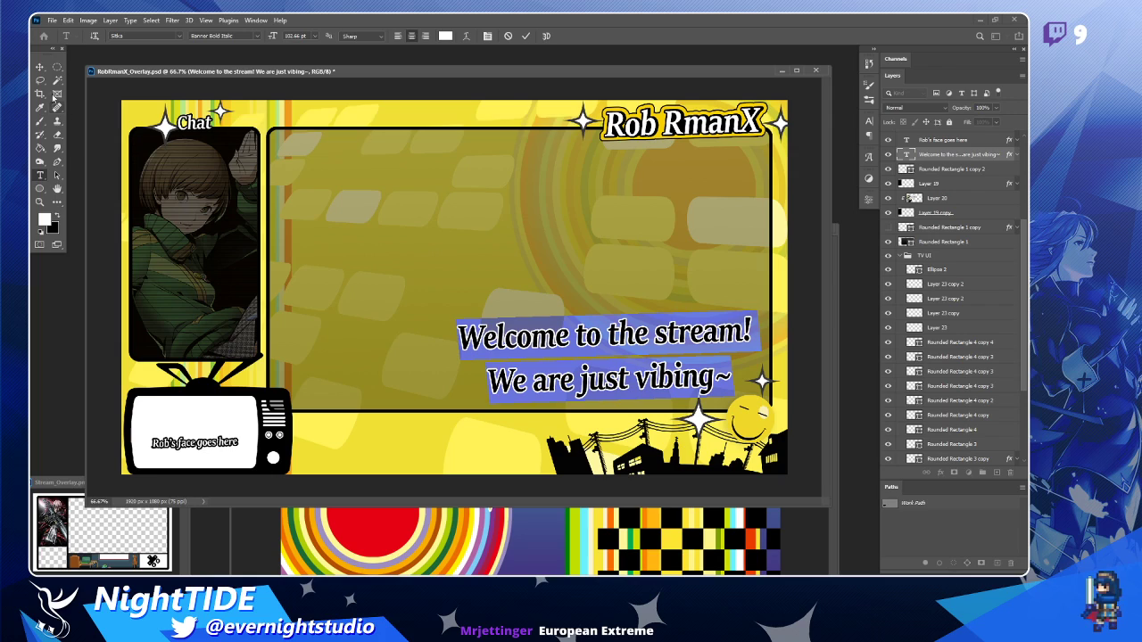
click(39, 67)
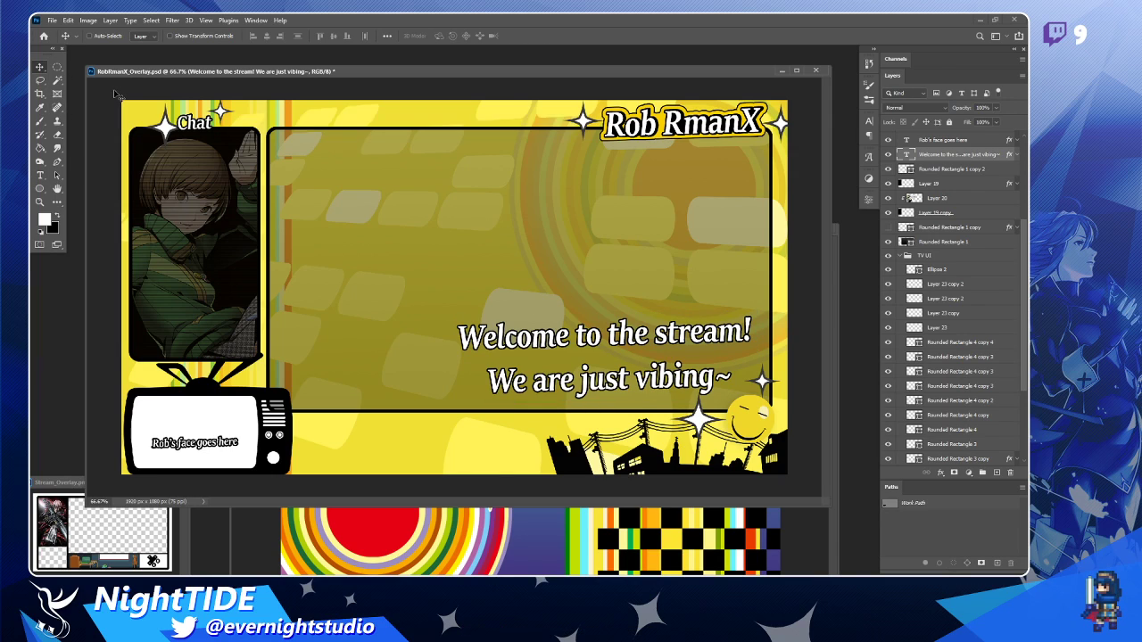
key(Delete)
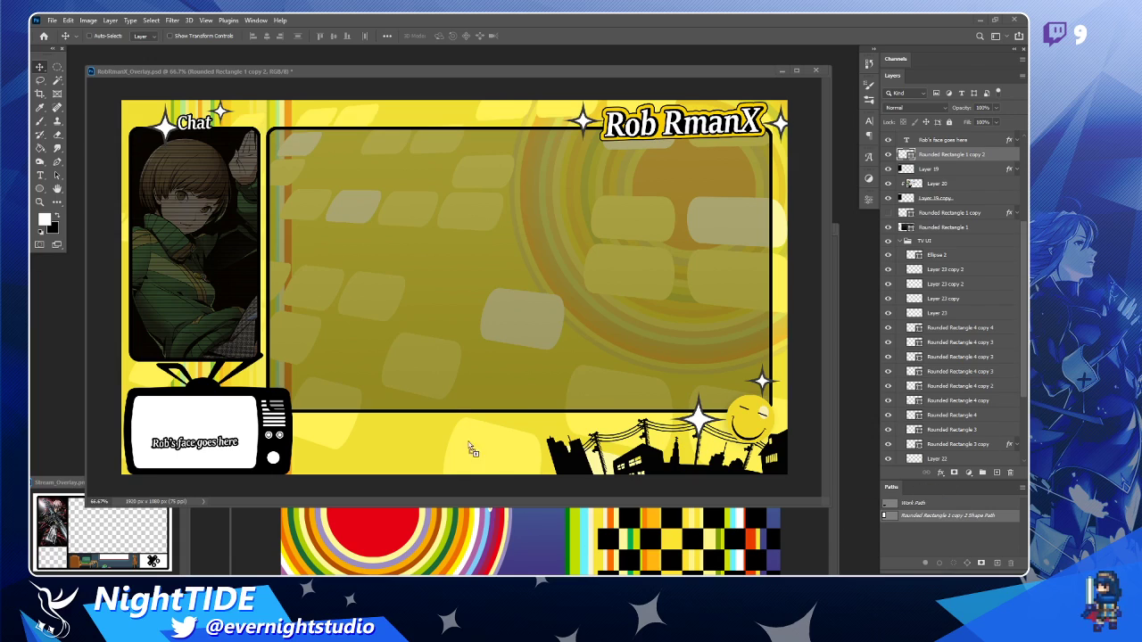
Place the 01 character artwork in the overlay and move its layer to the top of the layer stack.
key(ctrl+t)
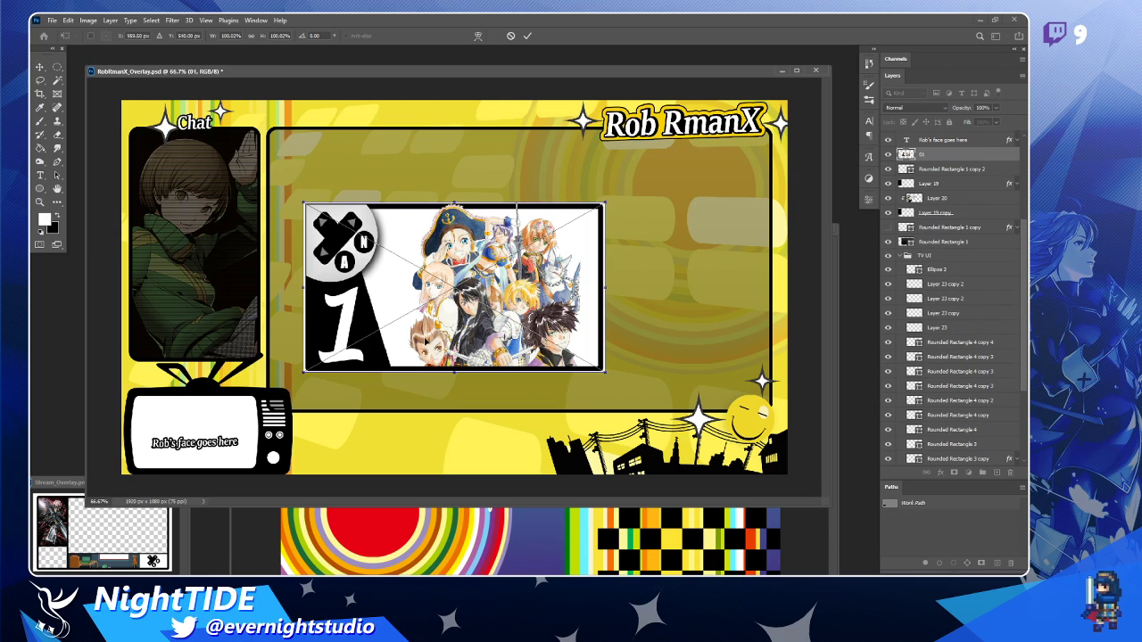
key(Return)
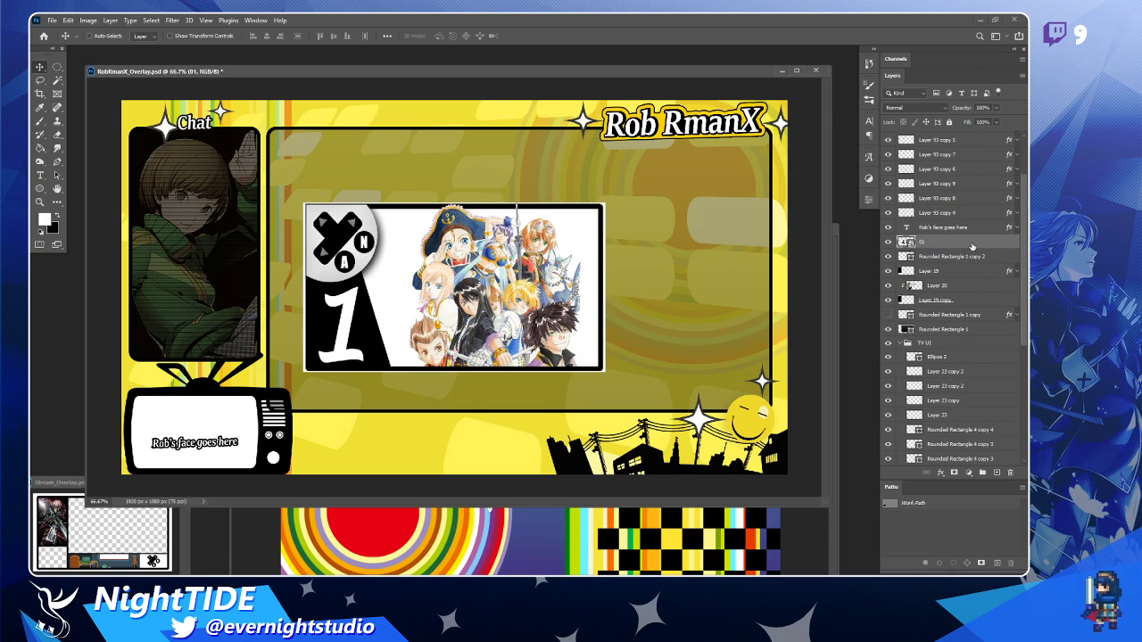
scroll(976, 134, up, 4)
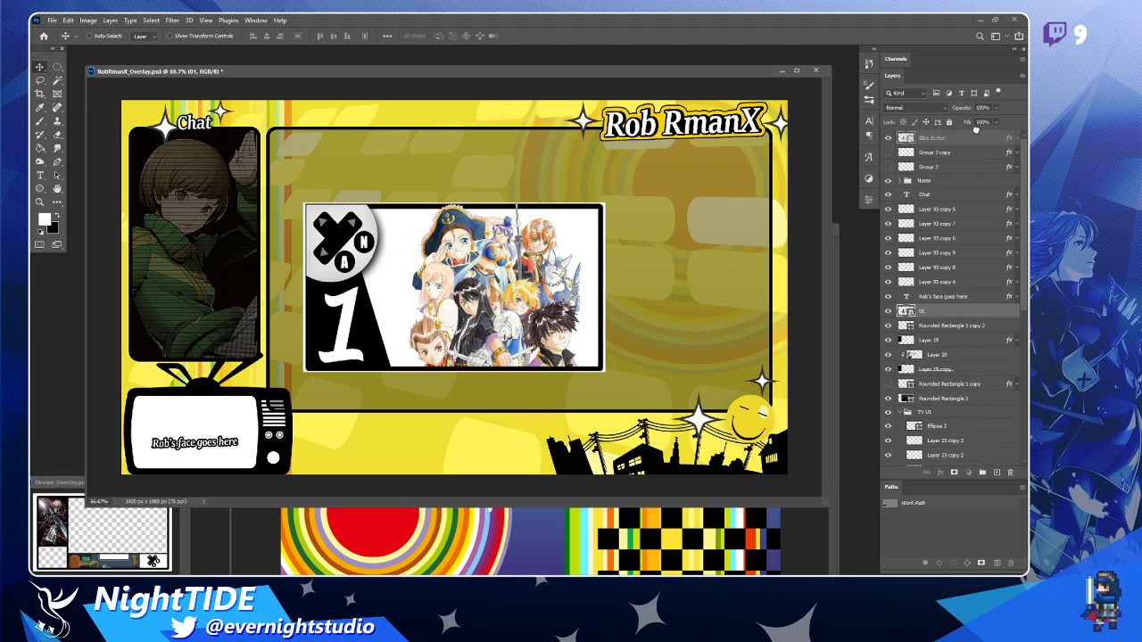
scroll(973, 133, up, 1)
drag(971, 136, 971, 136)
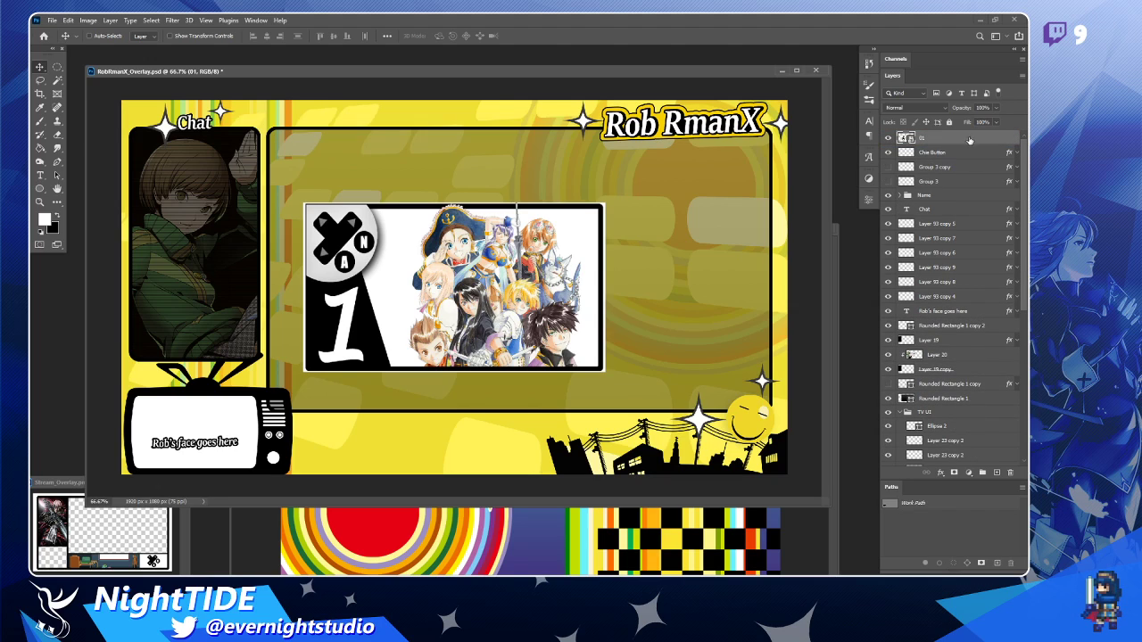
Enlarge the 01 artwork proportionally so it covers most of the overlay's main area.
key(ctrl+t)
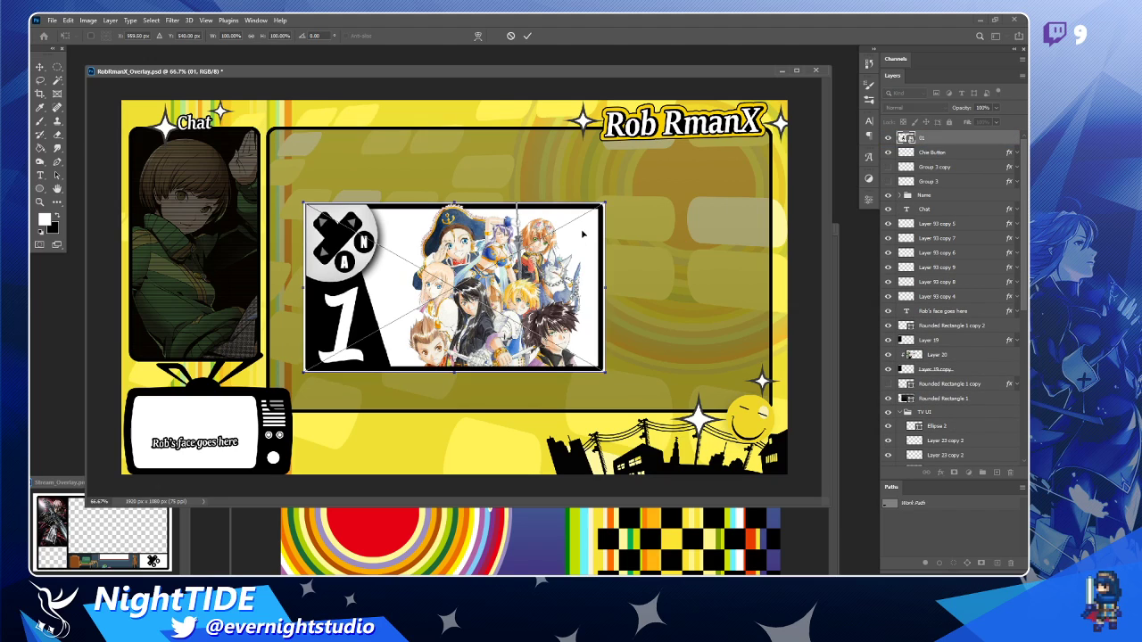
drag(605, 204, 749, 161)
key(Return)
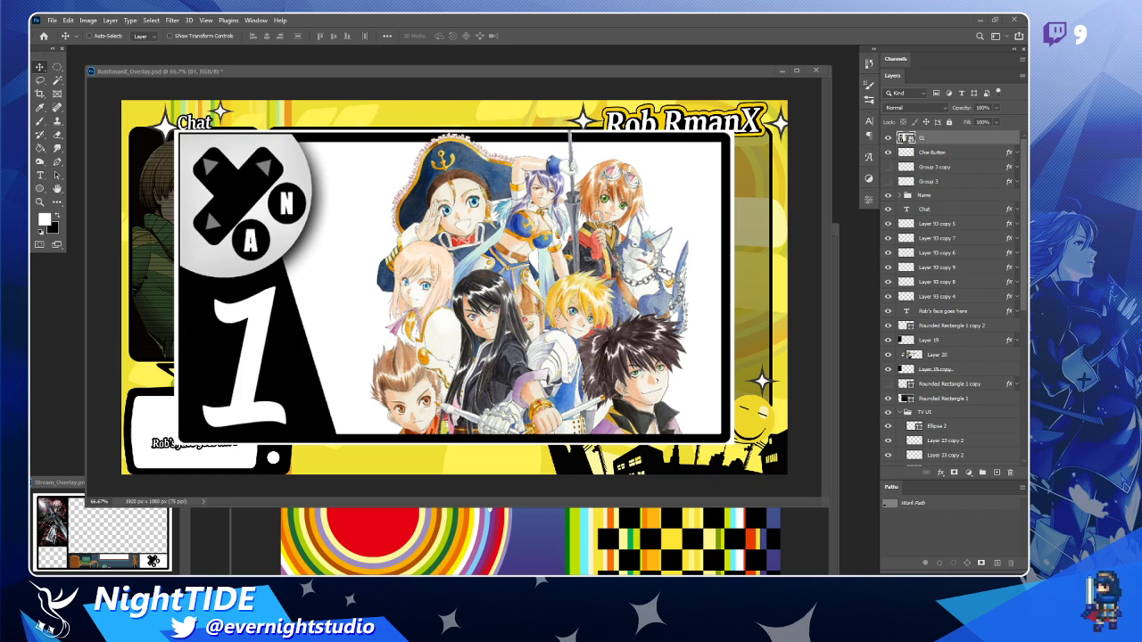
Paste the Gravity Rush artwork, scale it to about 91.42% and position it over the 01 artwork.
click(709, 320)
key(ctrl+v)
drag(629, 341, 528, 306)
key(ctrl+t)
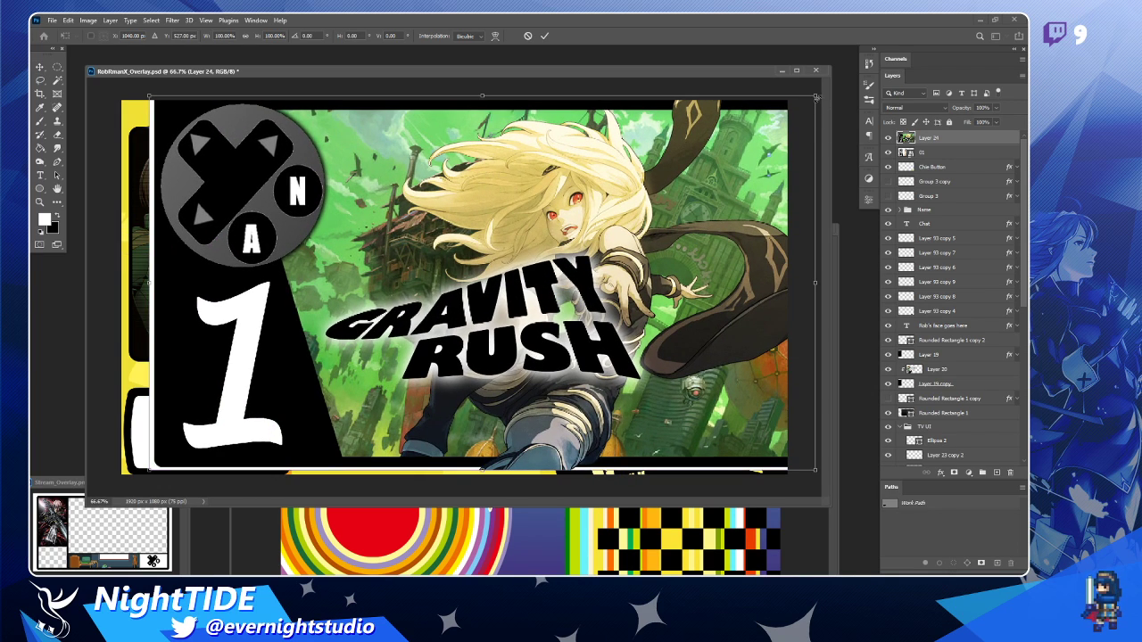
drag(815, 97, 761, 133)
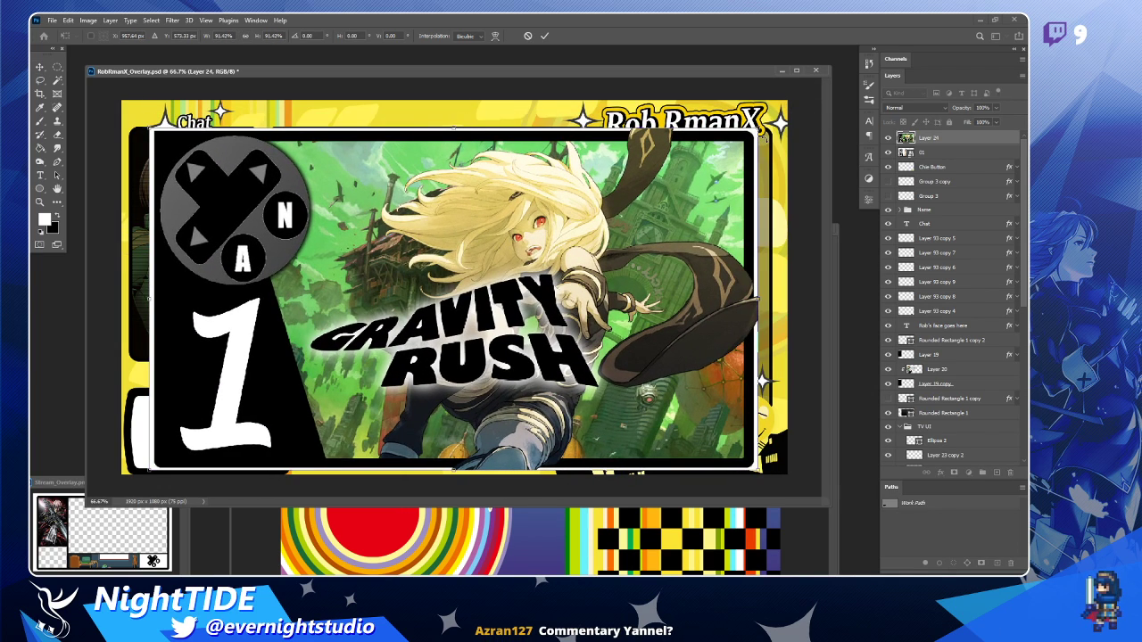
key(Return)
drag(632, 282, 638, 274)
Compare the two pasted artworks, hide both Layer 24 and the 01 layer, and save the overlay.
click(888, 139)
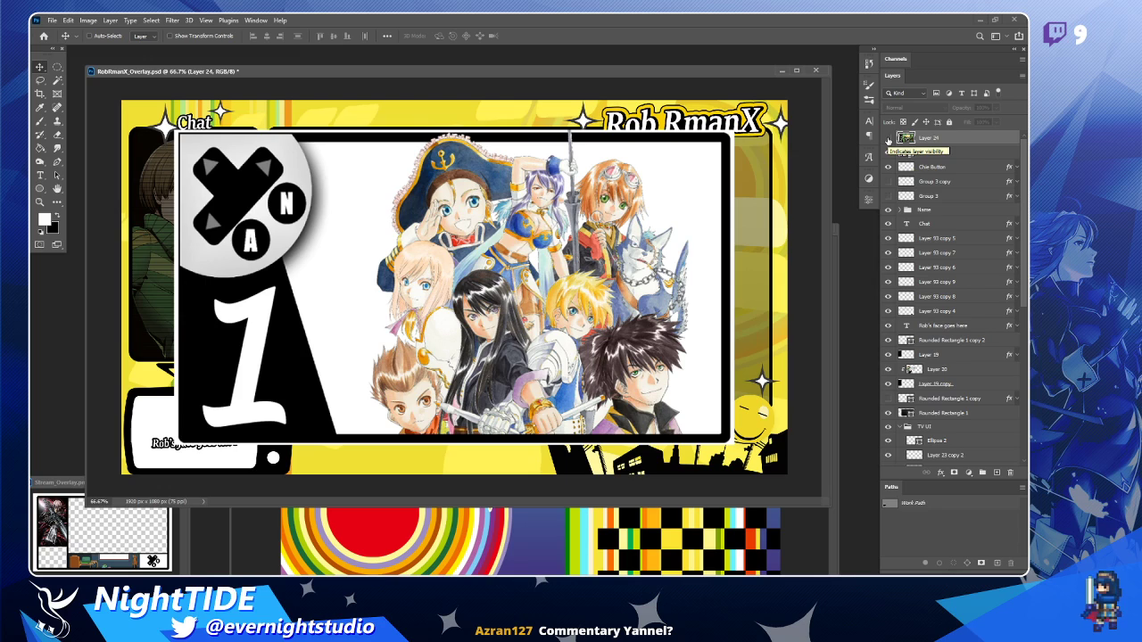
click(888, 139)
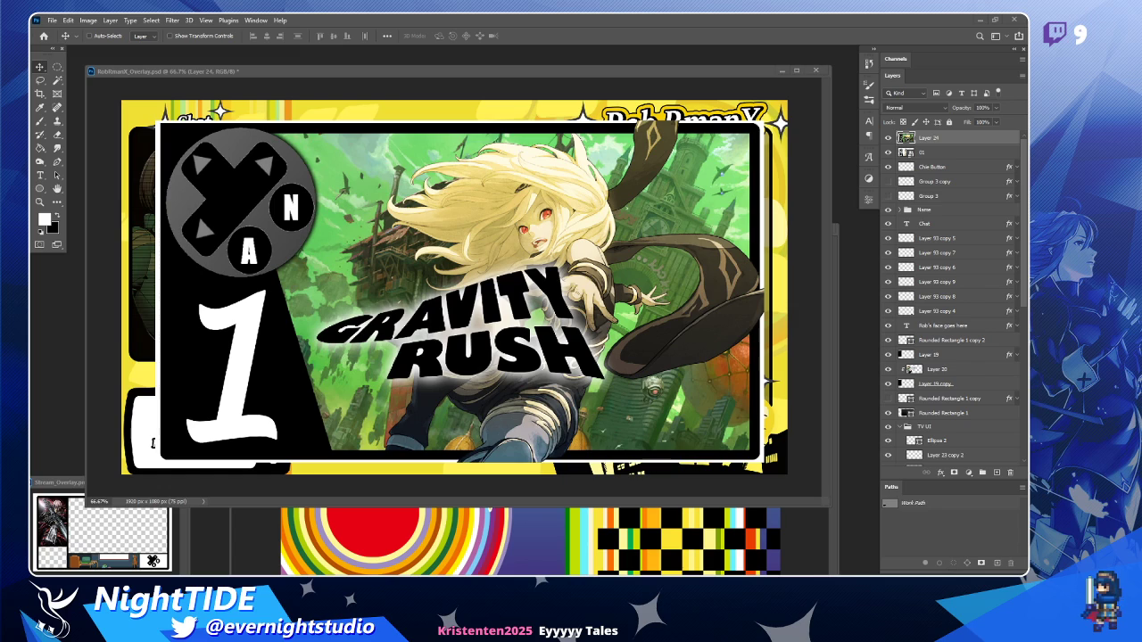
click(889, 139)
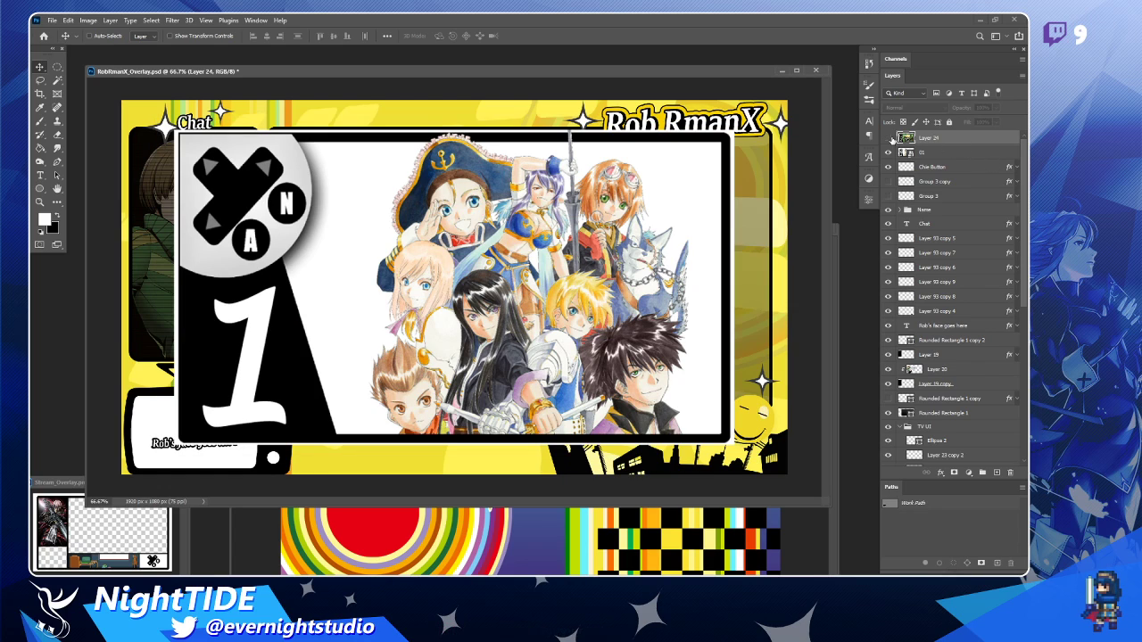
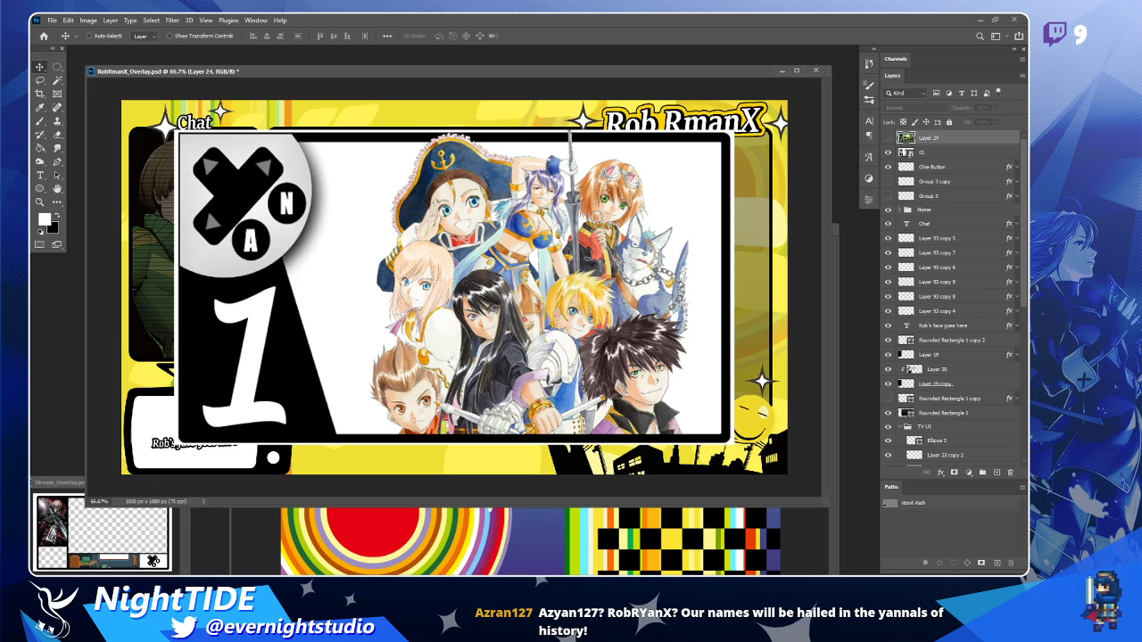
click(888, 153)
click(972, 156)
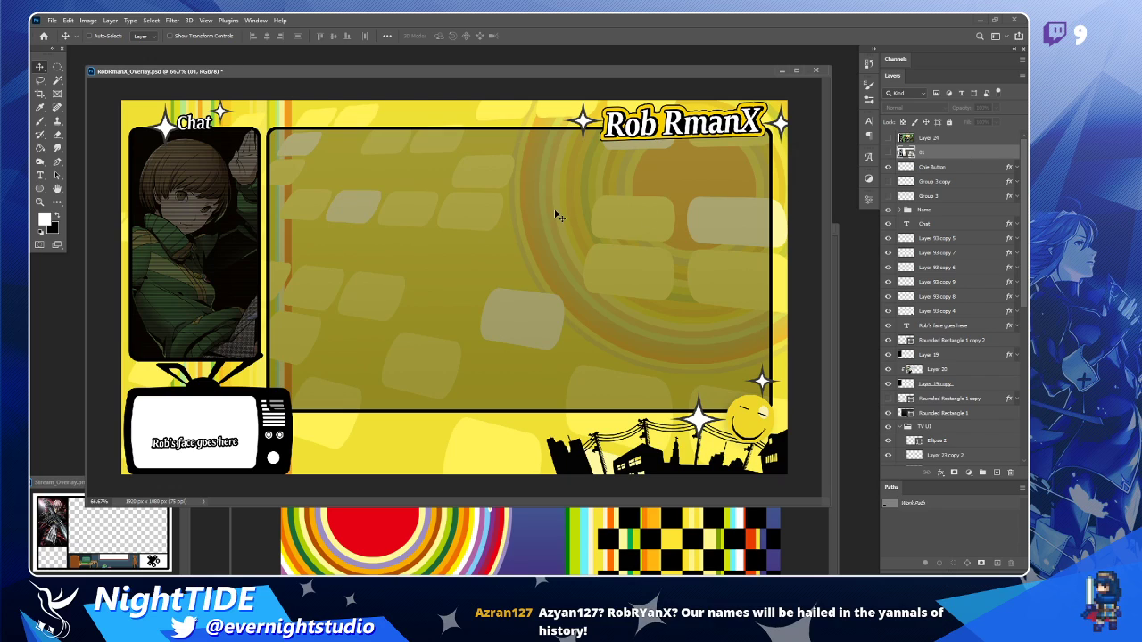
key(ctrl+s)
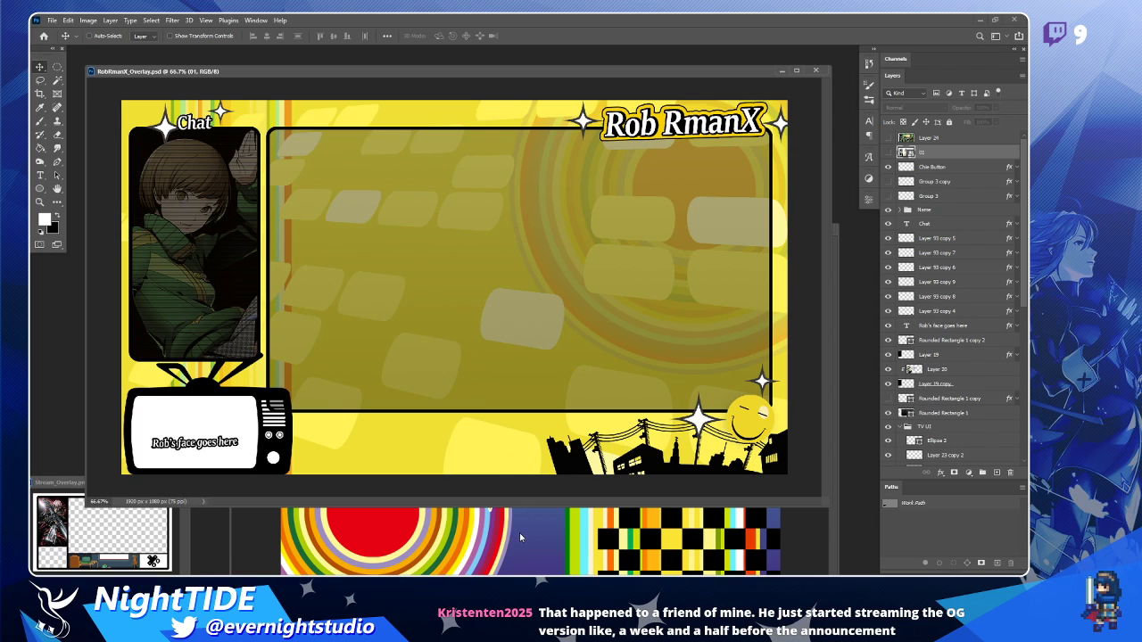
Glance at the Rob_Assets document, return to the overlay and nudge the city silhouette slightly right and down.
click(483, 541)
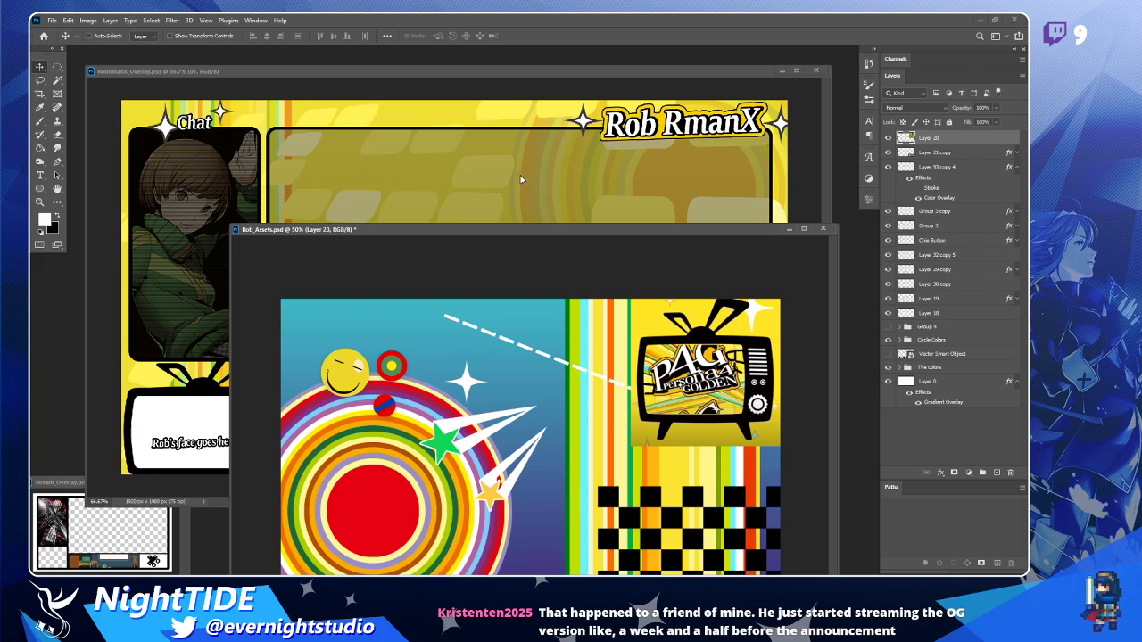
click(468, 103)
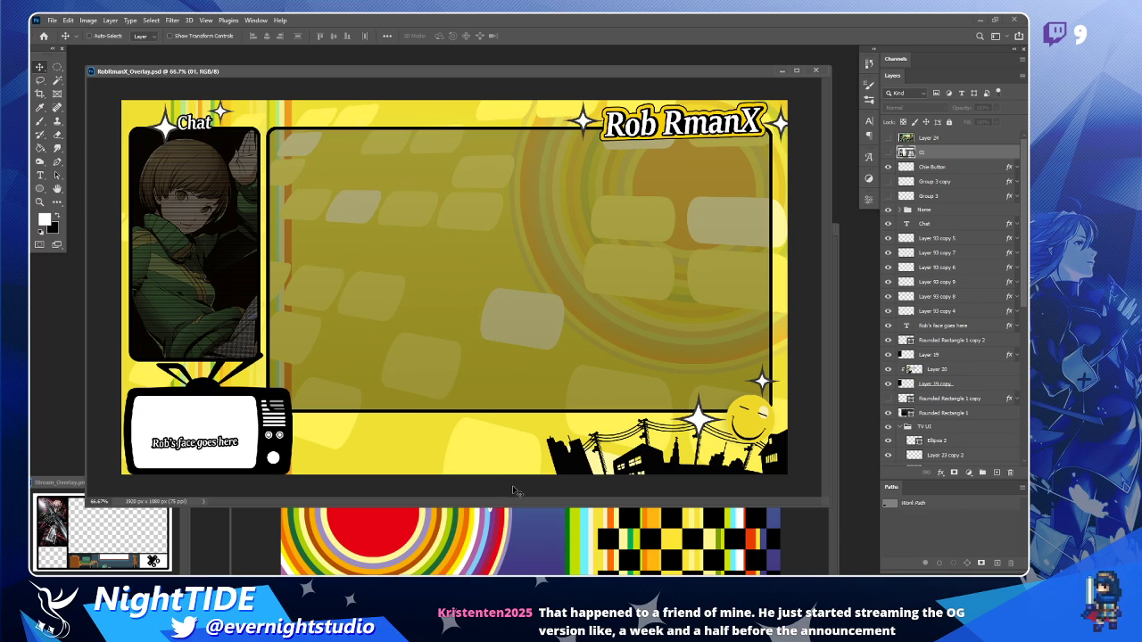
ctrl+click(765, 450)
mouse_move(765, 451)
mouse_down()
mouse_move(654, 450)
mouse_move(776, 451)
mouse_move(629, 451)
mouse_move(535, 428)
mouse_move(797, 432)
mouse_move(782, 456)
mouse_up()
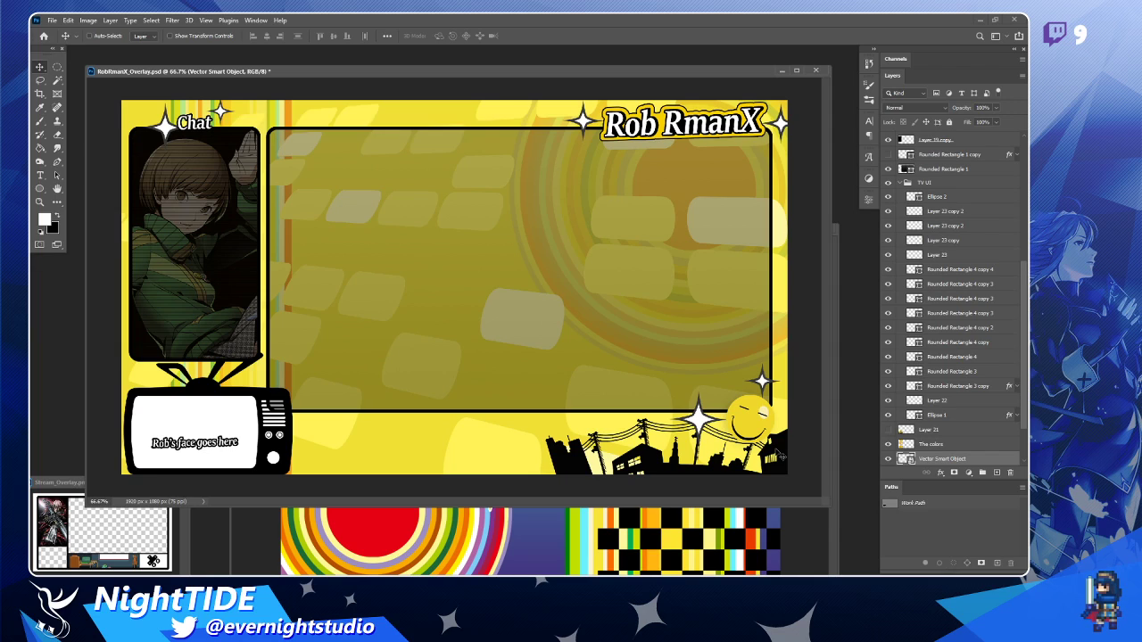
Nudge the small star above the smiley slightly upward and save the overlay.
click(763, 383)
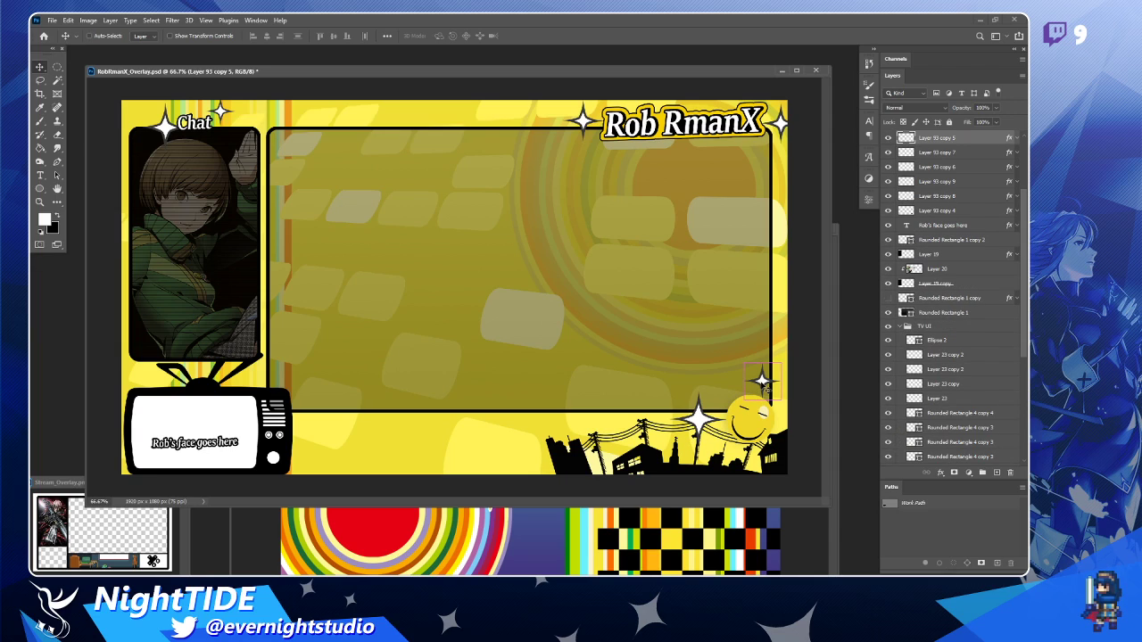
drag(765, 388, 767, 380)
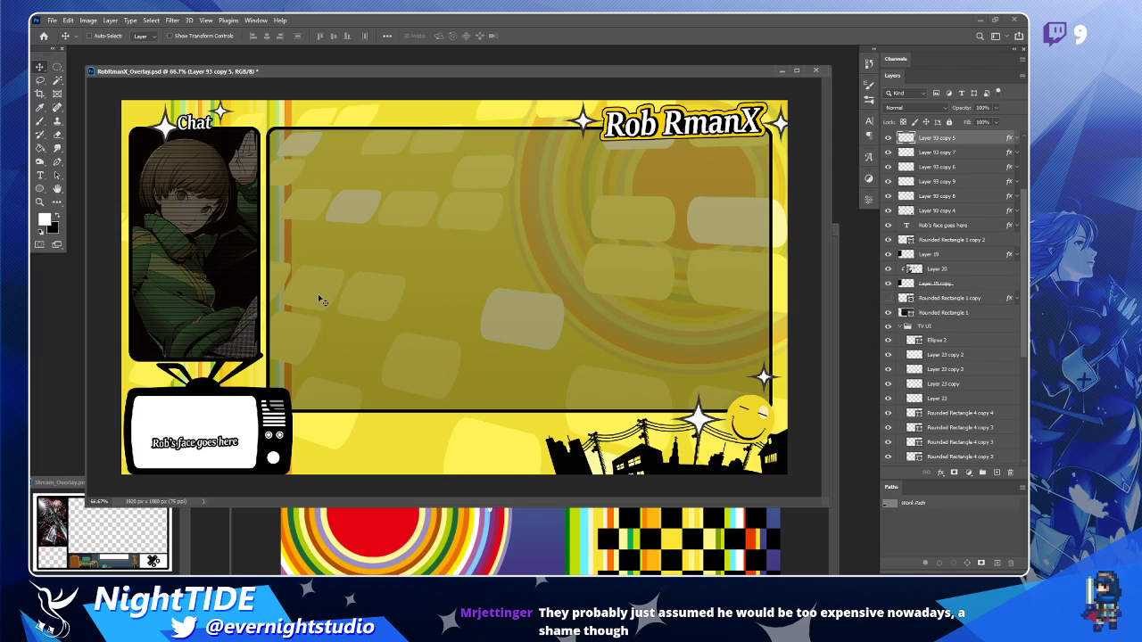
key(ctrl)
key(ctrl+s)
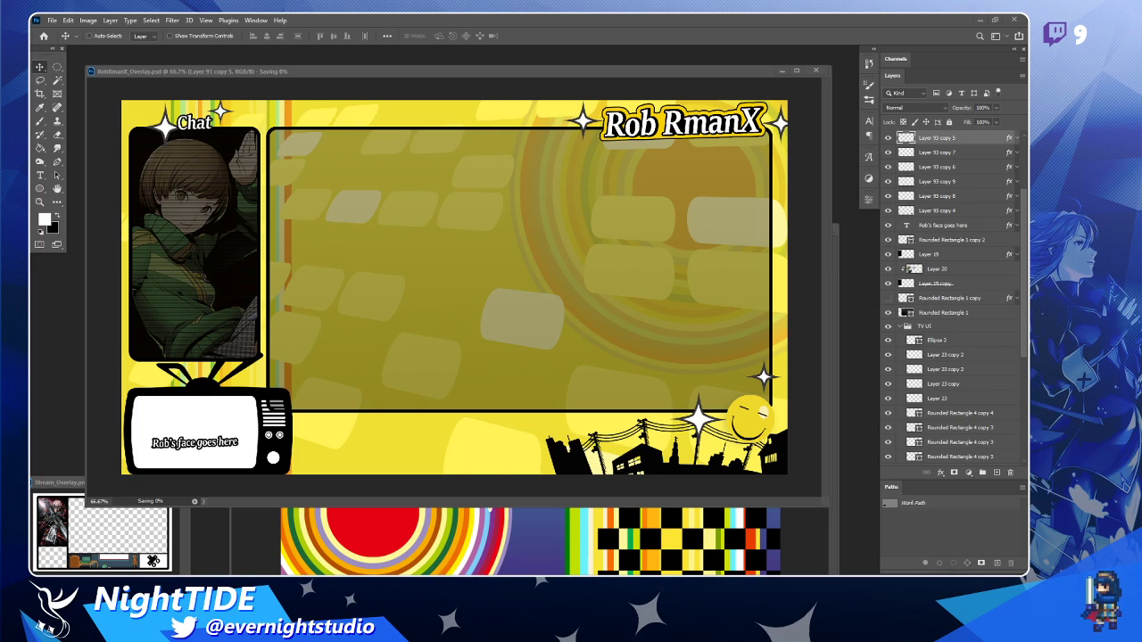
Zoom the recovered Stream_Overlay image to 200% and undock its document into a floating window.
key(super+d)
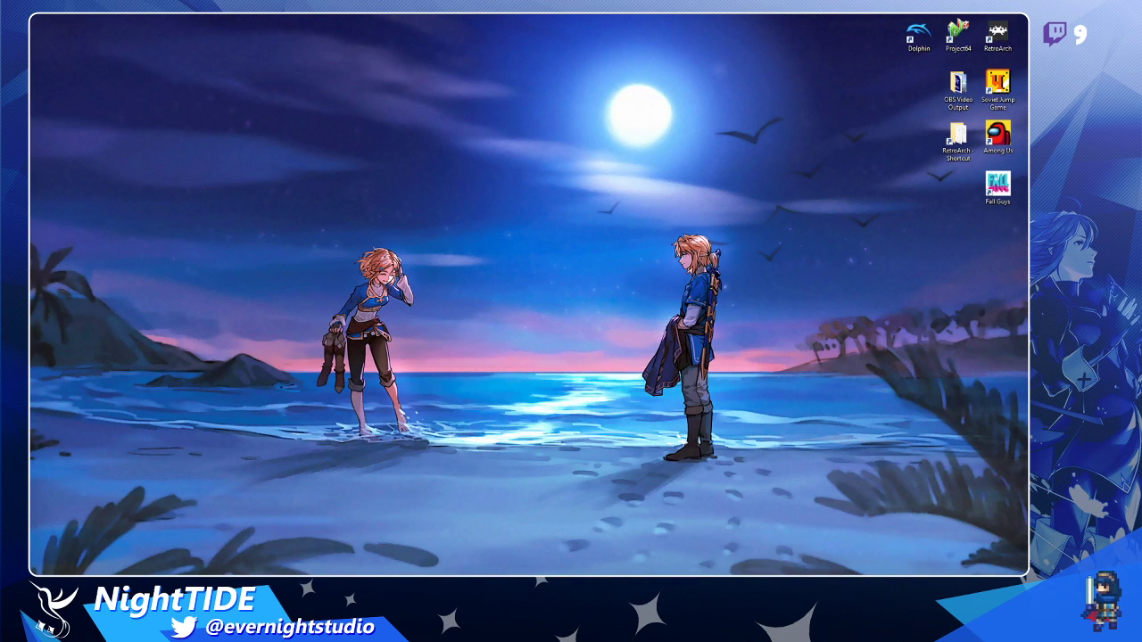
mouse_move(195, 572)
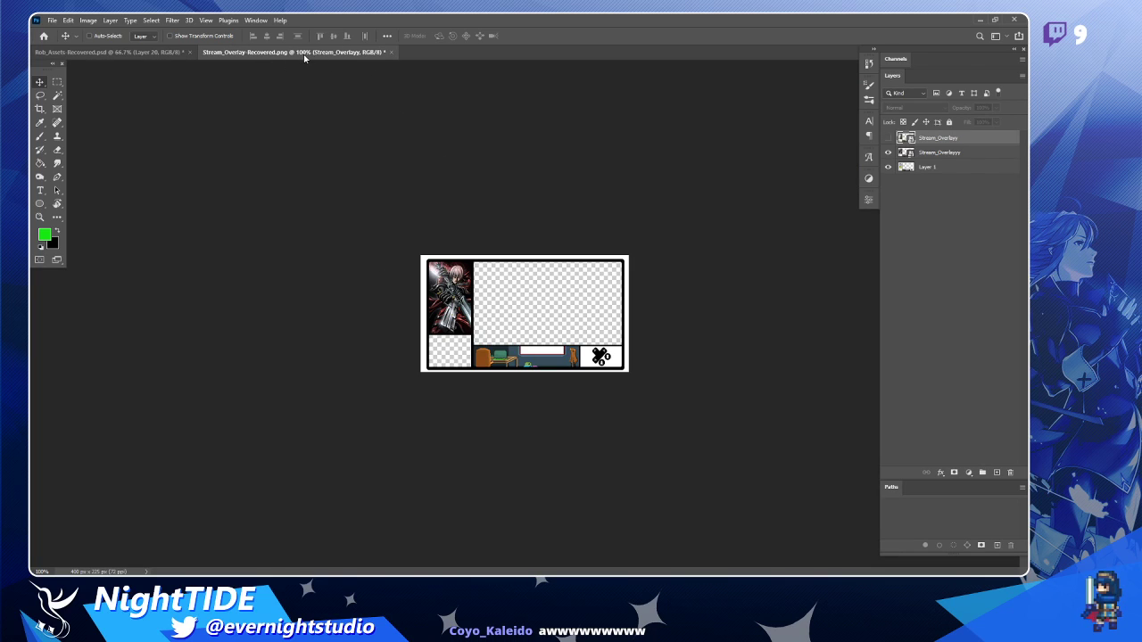
key(z)
click(505, 307)
click(39, 81)
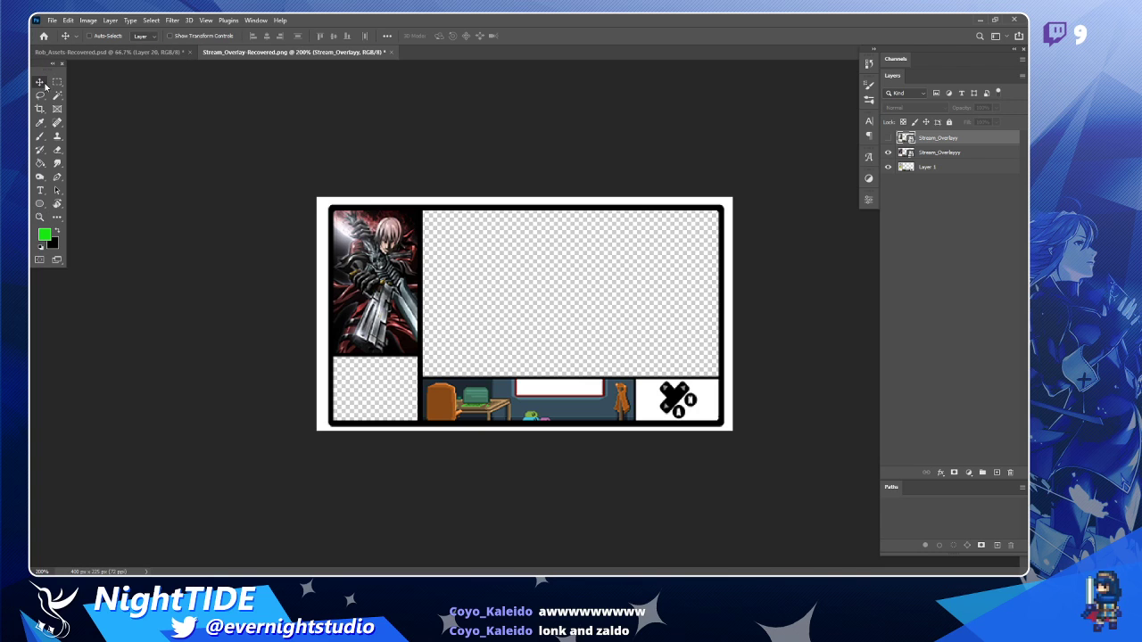
drag(327, 54, 320, 97)
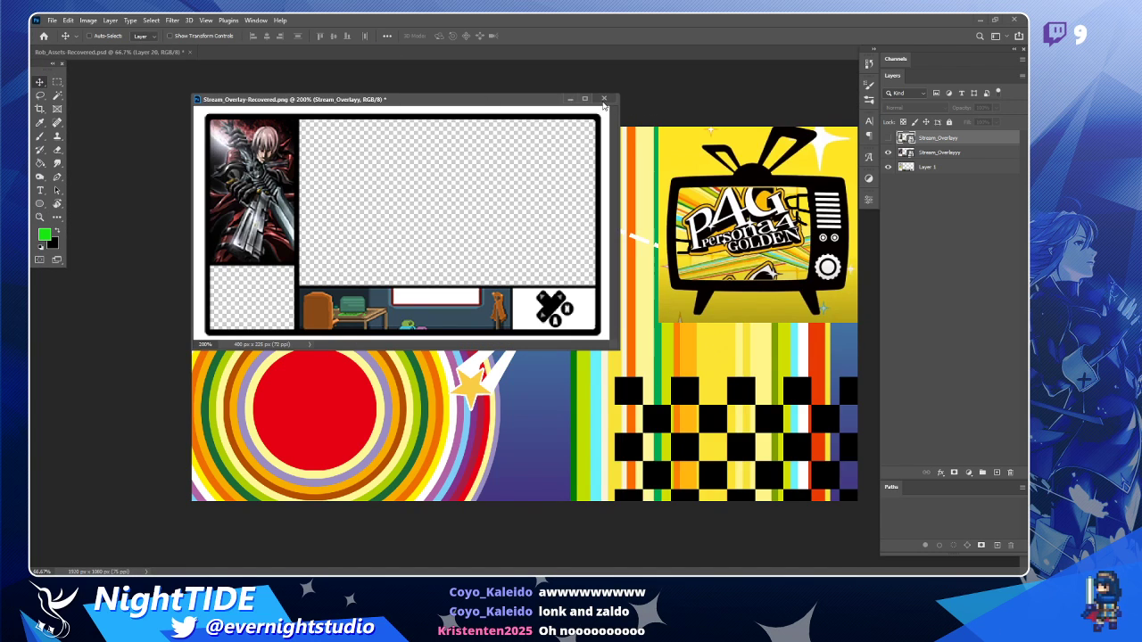
Close the recovered Stream_Overlay image and undock the Rob_Assets-Recovered document into a floating window.
click(604, 98)
click(525, 226)
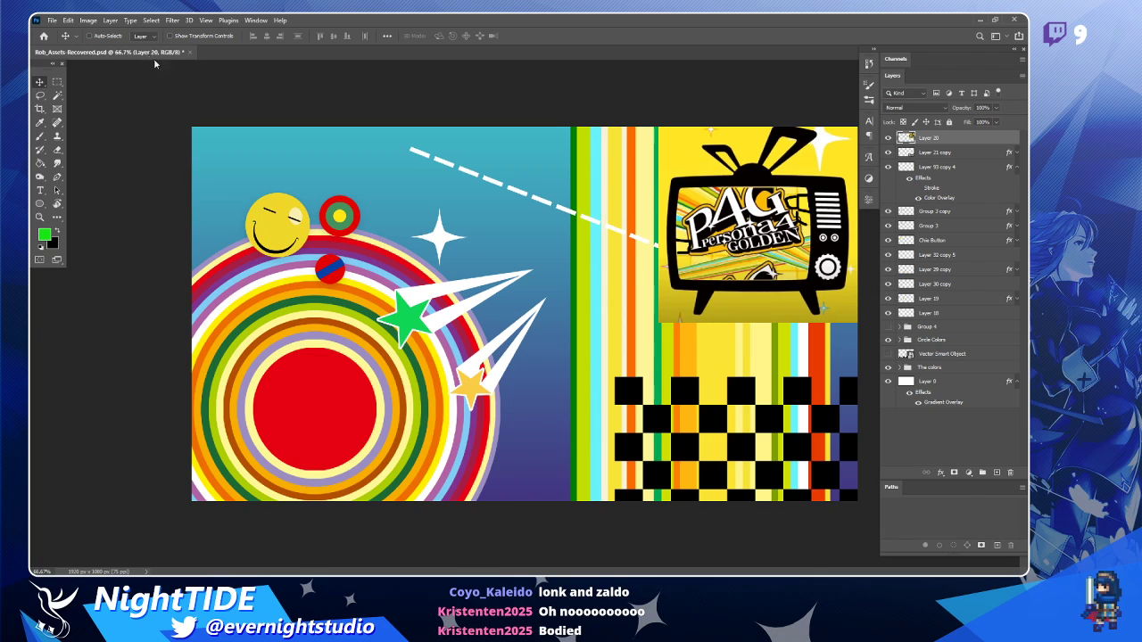
drag(154, 58, 233, 184)
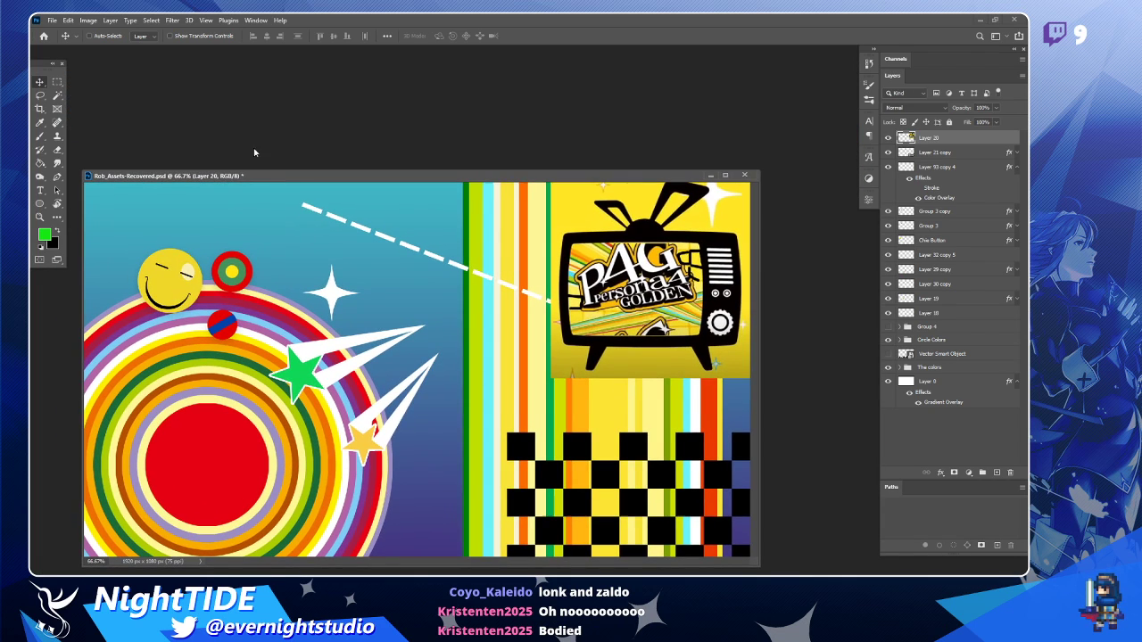
Reopen the recent file RobRmanX_Overlay.psd and place it in its own floating window above the Rob_Assets-Recovered window.
click(52, 20)
mouse_move(112, 82)
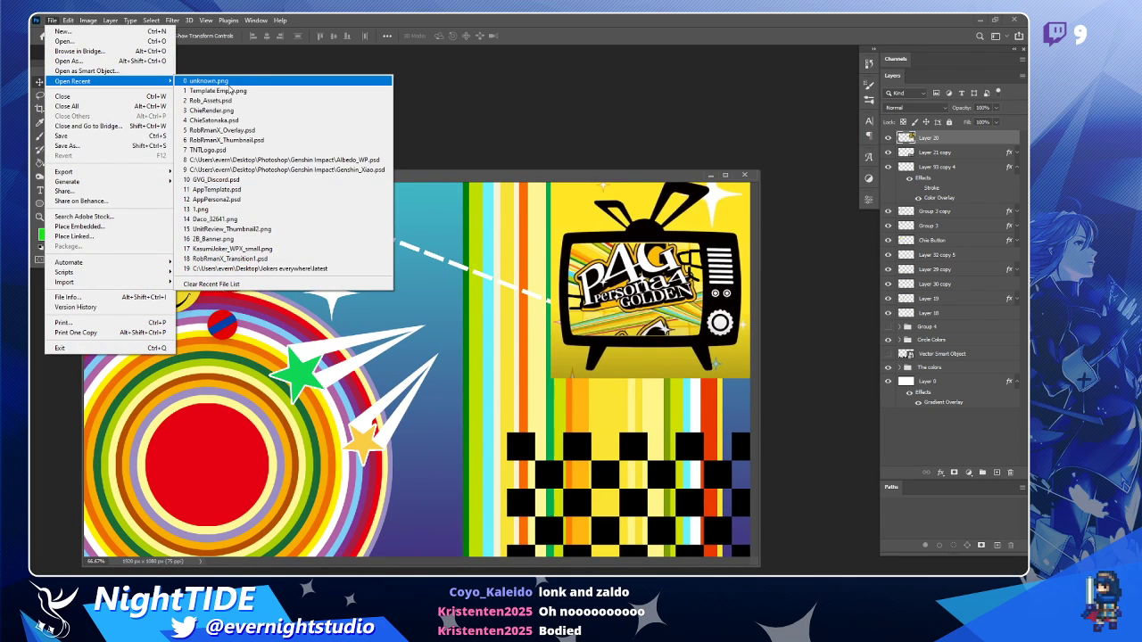
click(275, 136)
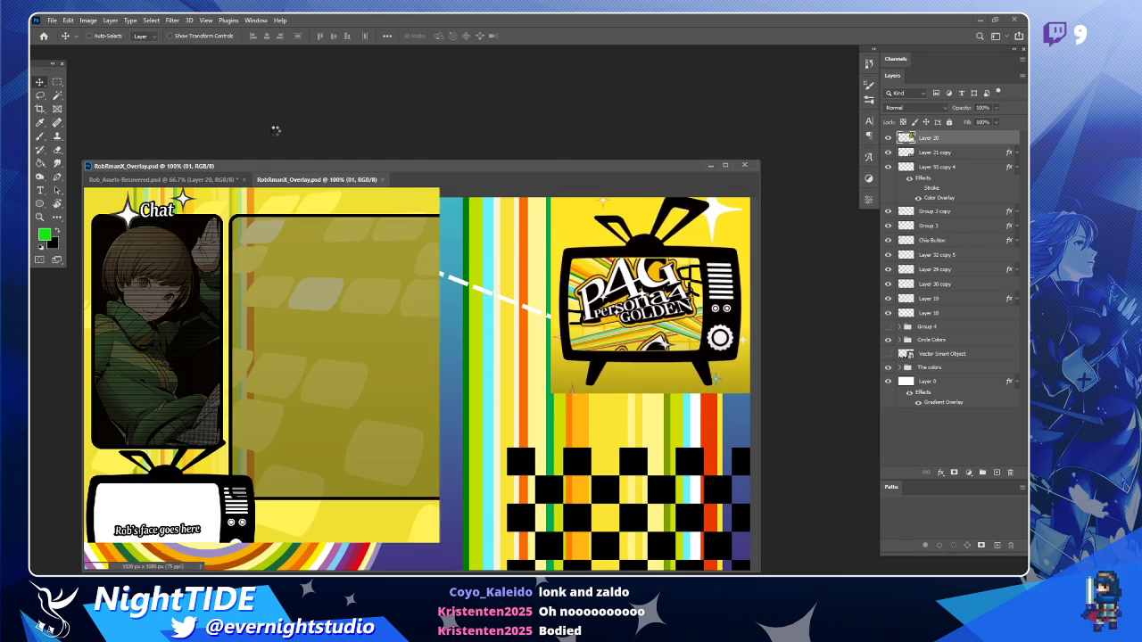
drag(331, 180, 380, 129)
drag(475, 120, 340, 116)
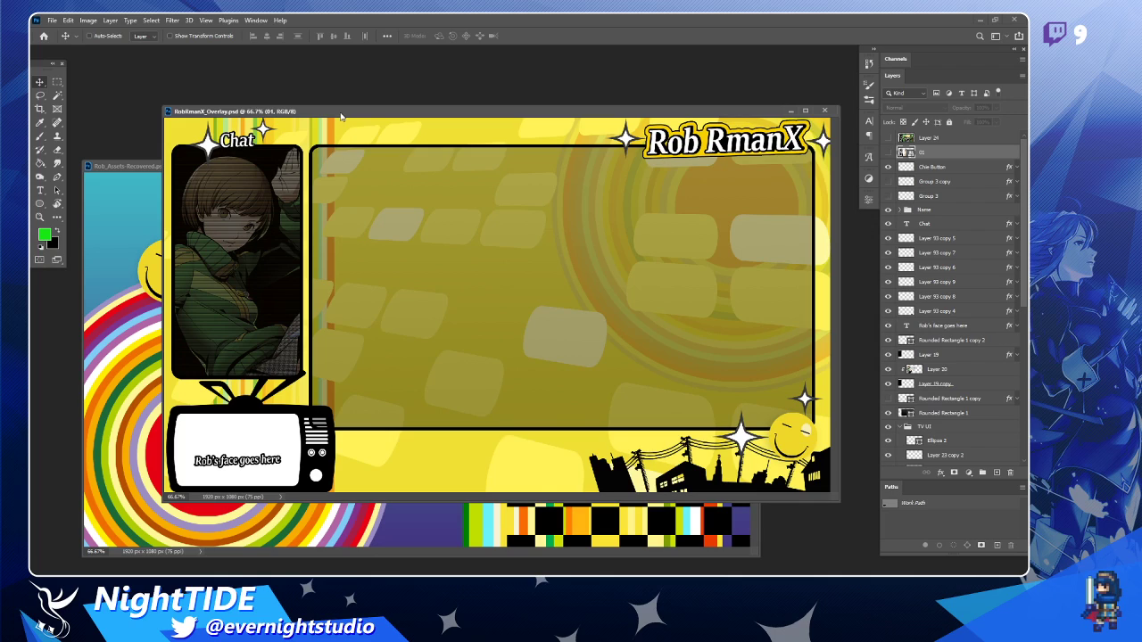
drag(359, 115, 332, 93)
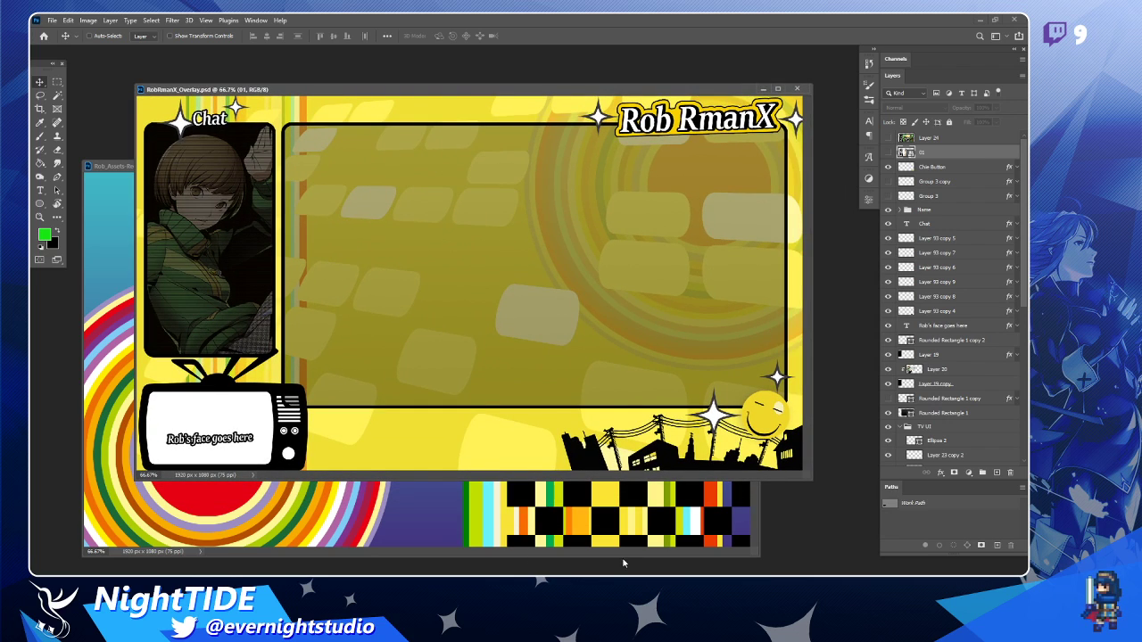
Shift the Rob_Assets-Recovered window slightly left, compare it with the overlay and bring it back to the front.
click(113, 171)
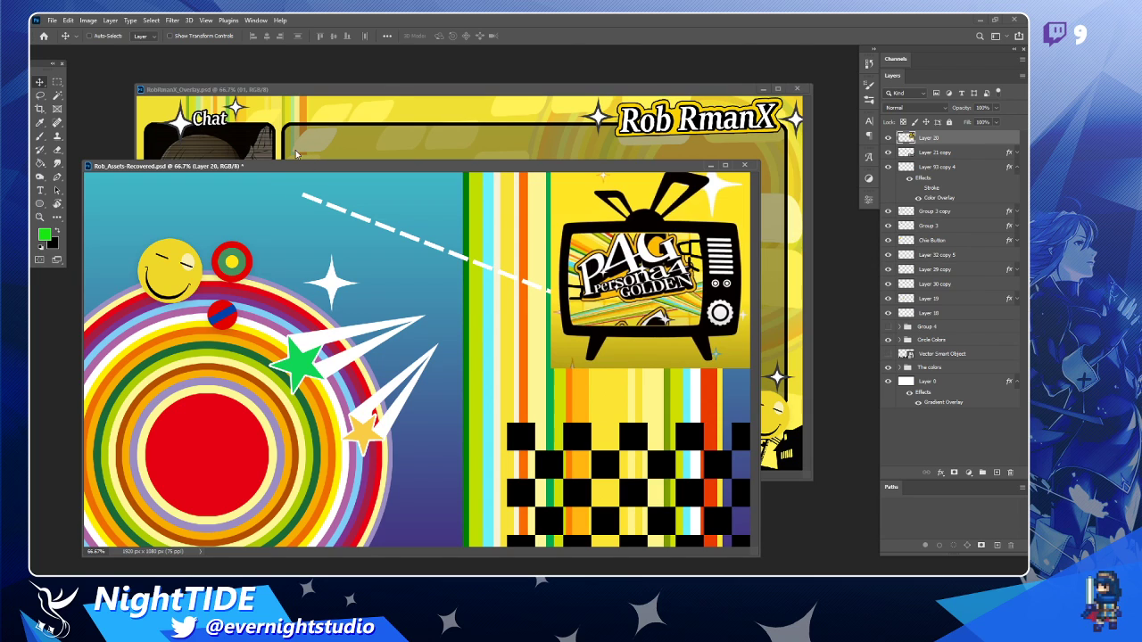
drag(431, 169, 419, 173)
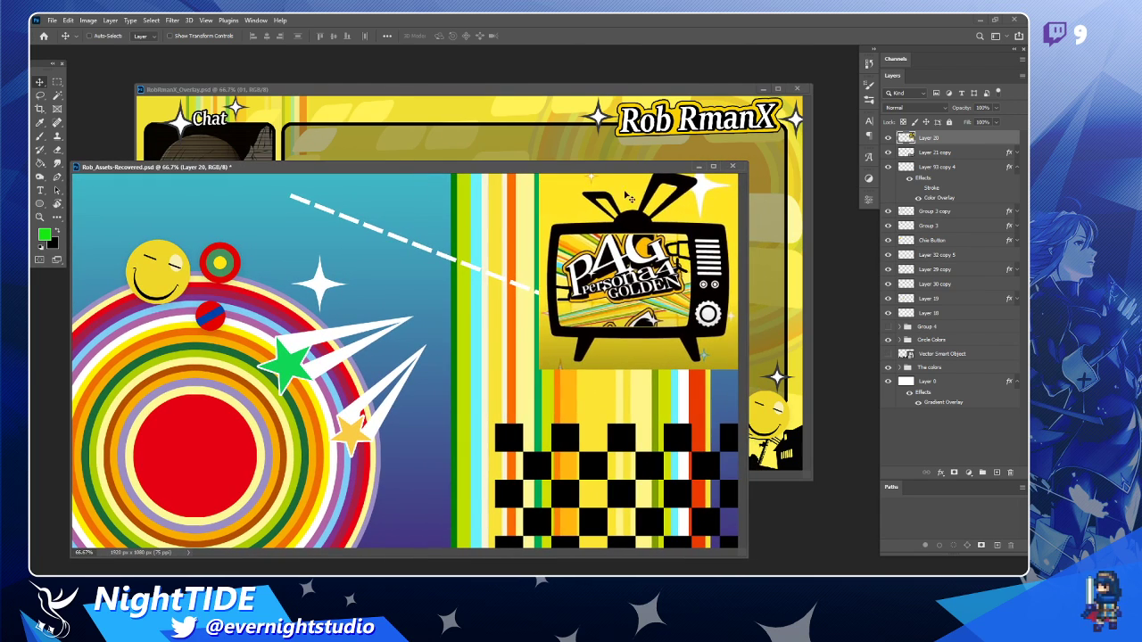
click(563, 113)
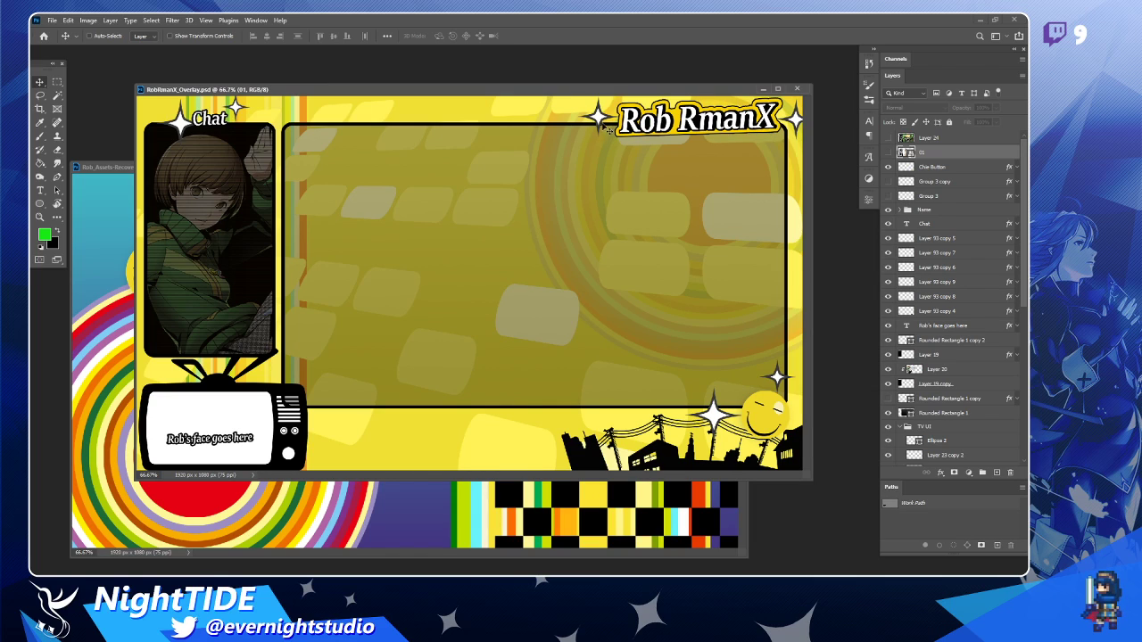
click(424, 514)
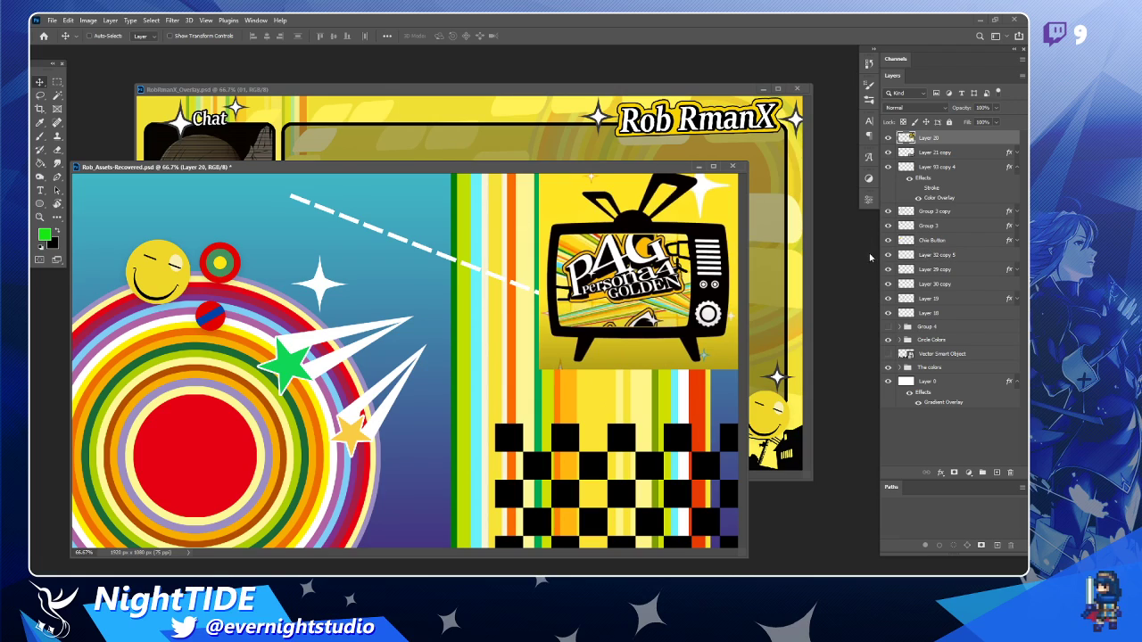
Select the whole The colors group in Rob_Assets-Recovered and move its stripes left, clear of most of the TV artwork.
ctrl+click(515, 250)
scroll(889, 366, down, 3)
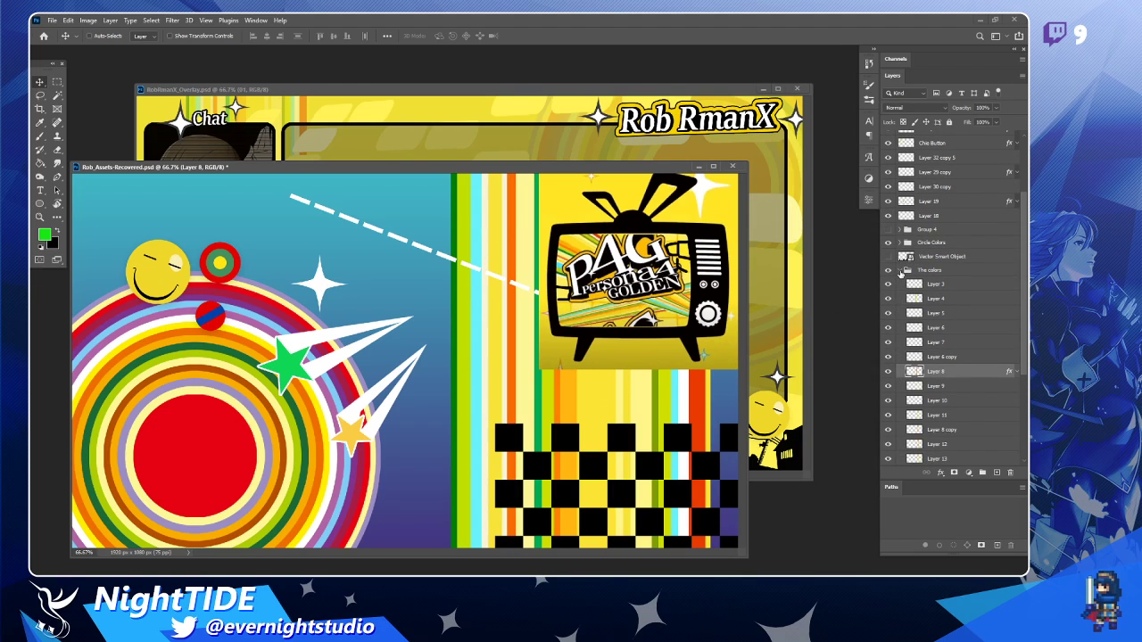
click(908, 271)
click(944, 369)
drag(540, 230, 355, 271)
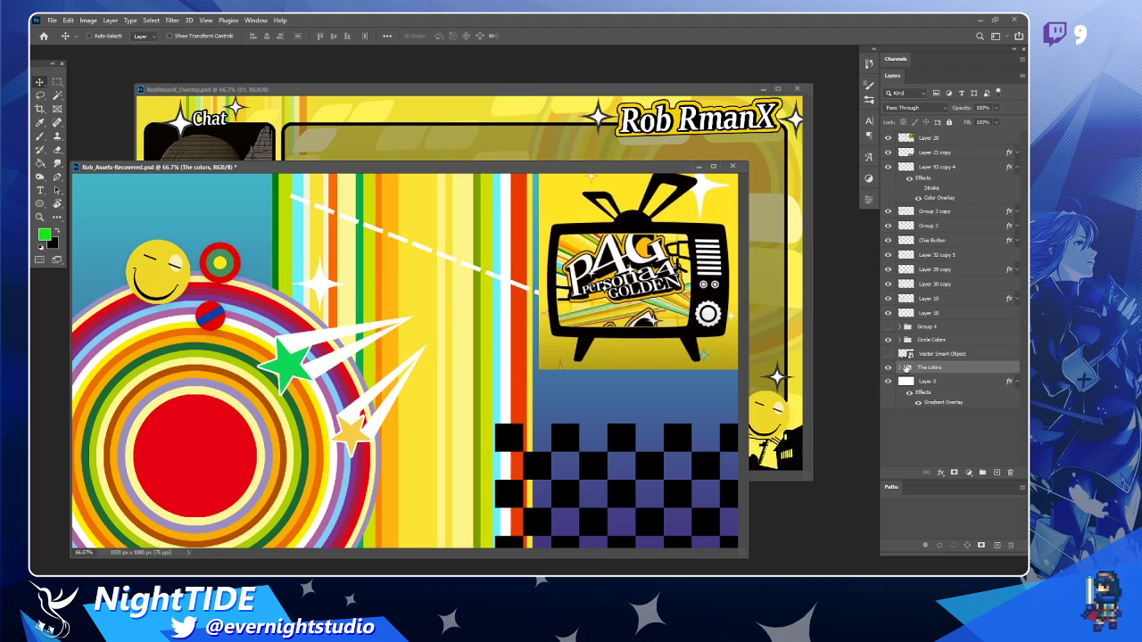
click(899, 369)
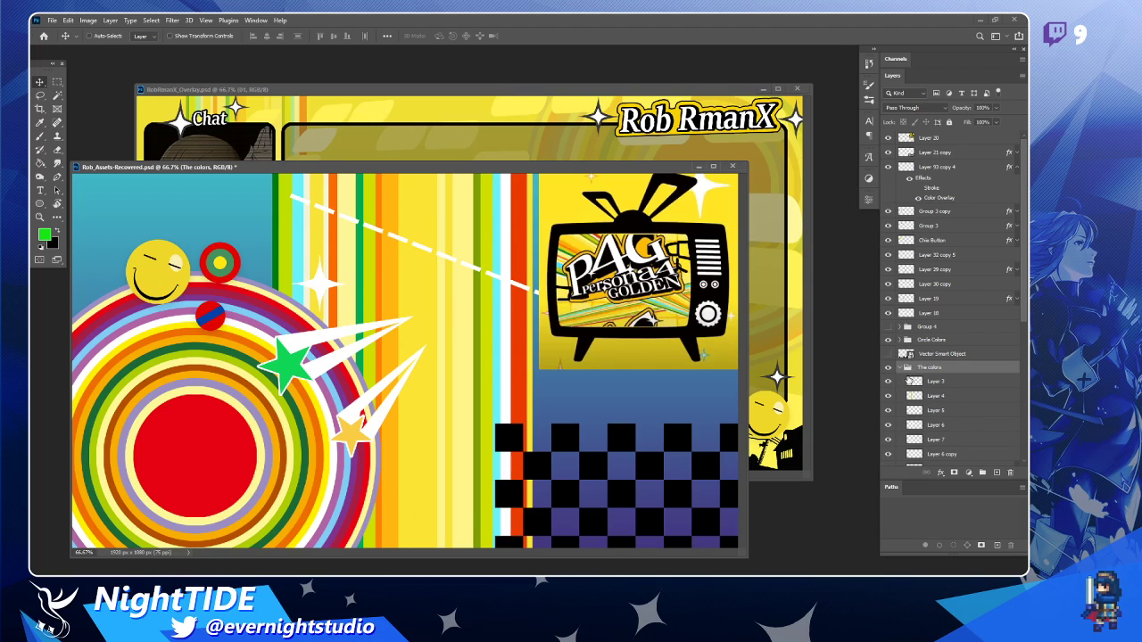
click(900, 368)
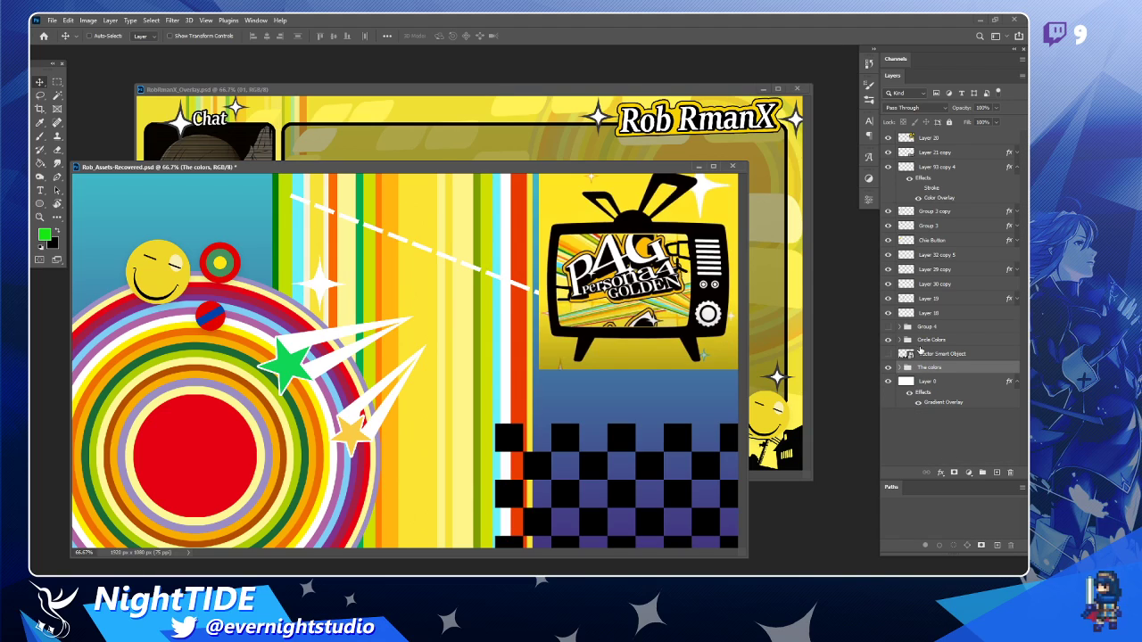
drag(421, 327, 499, 308)
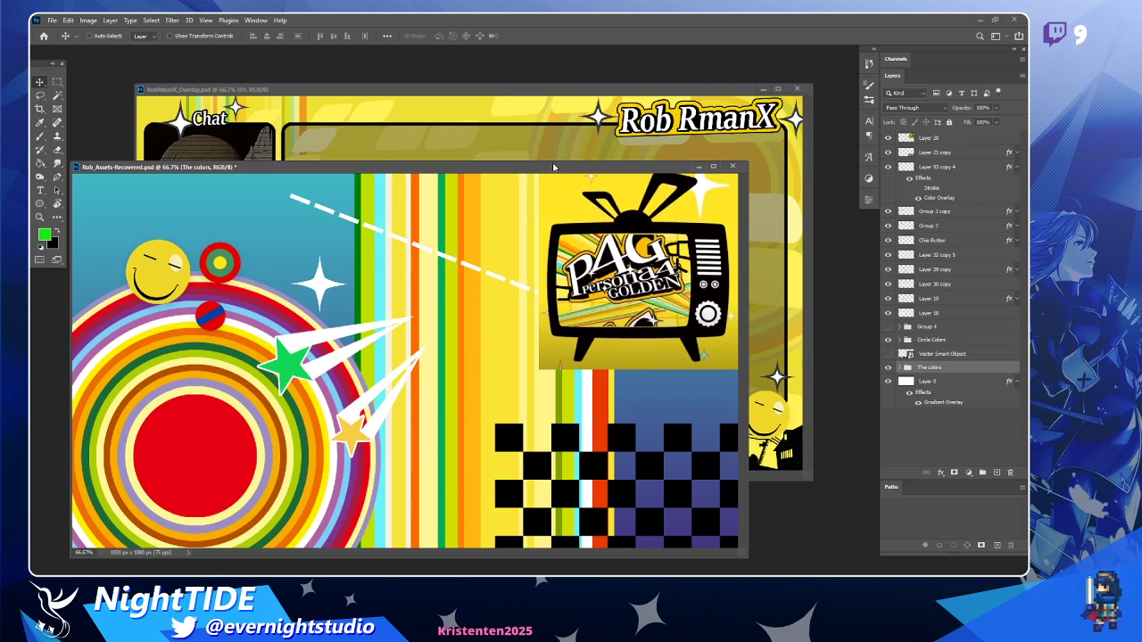
Copy The colors group into the RobRmanX_Overlay document and place it directly above Rounded Rectangle 1 in the layer order.
drag(554, 167, 477, 312)
drag(415, 435, 555, 217)
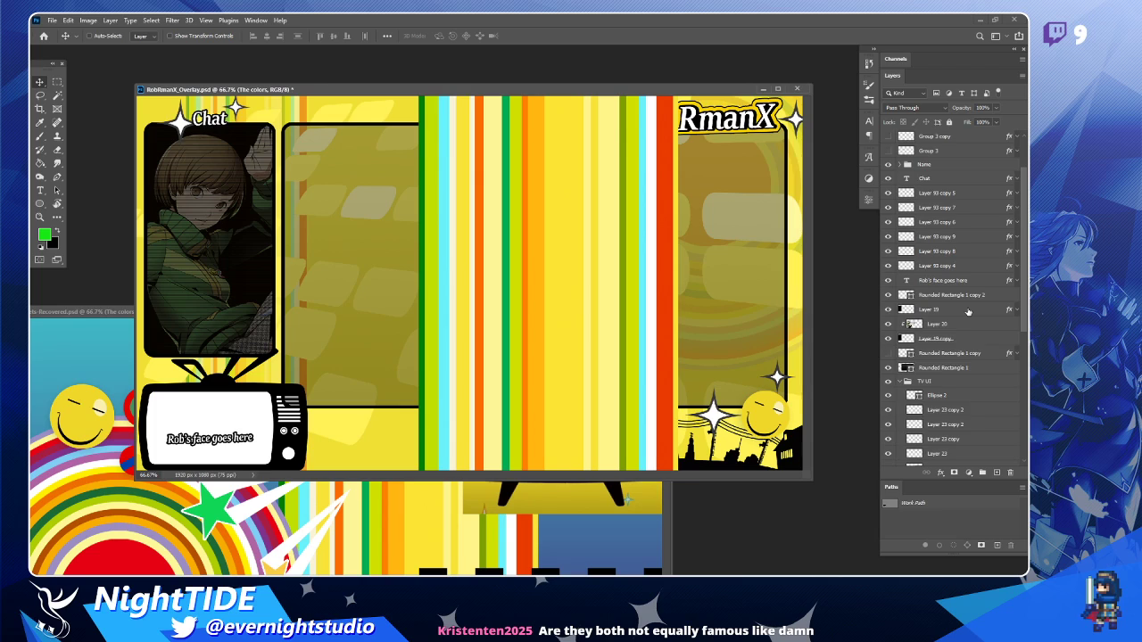
drag(942, 154, 943, 321)
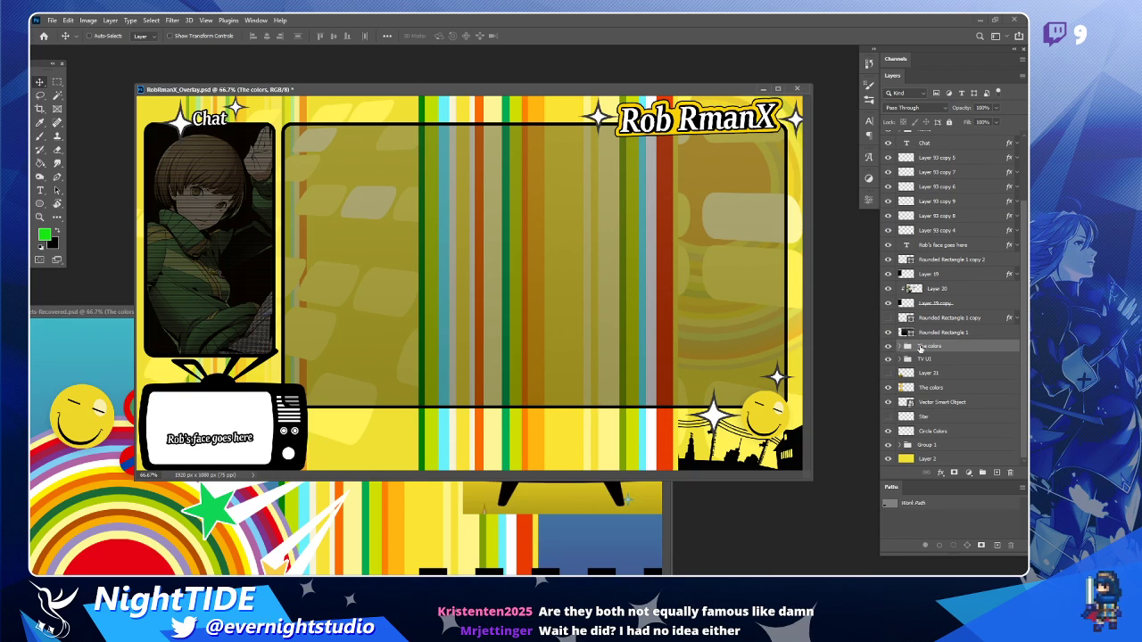
drag(958, 347, 958, 331)
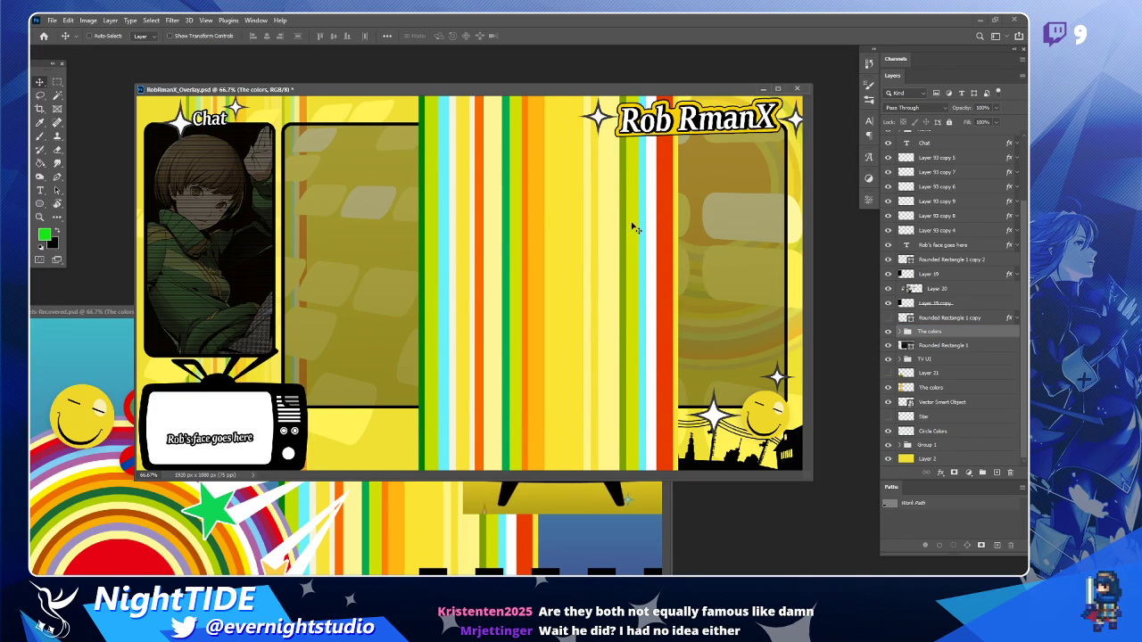
Scale the copied stripes to about 24%, rotate them 75° and position them behind the Rob RmanX title.
key(ctrl)
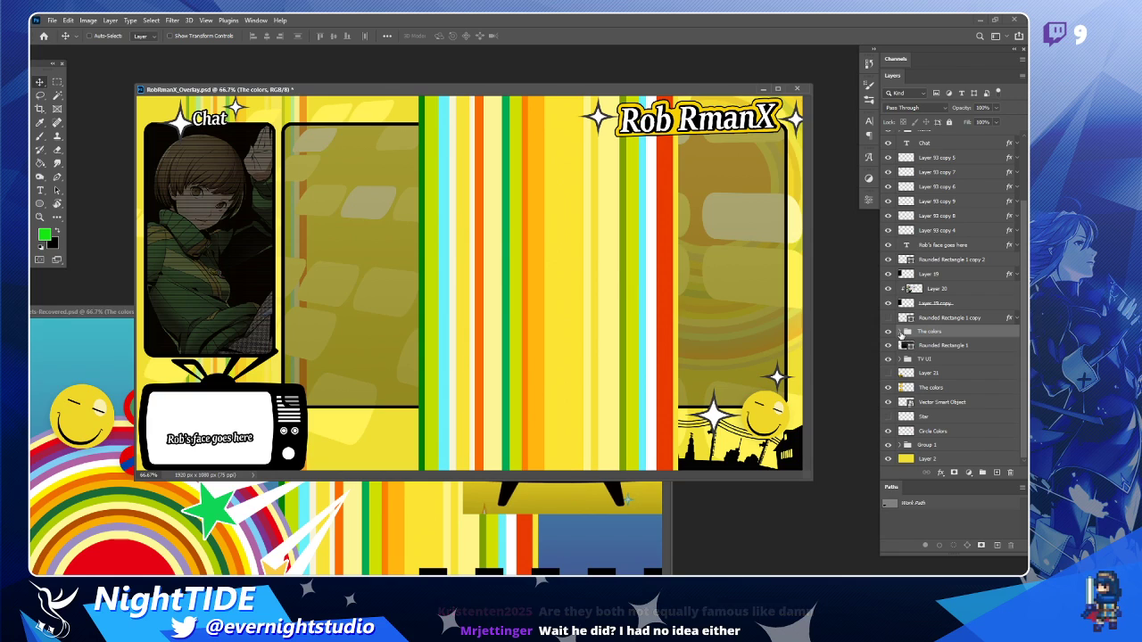
drag(589, 309, 593, 307)
key(ctrl+t)
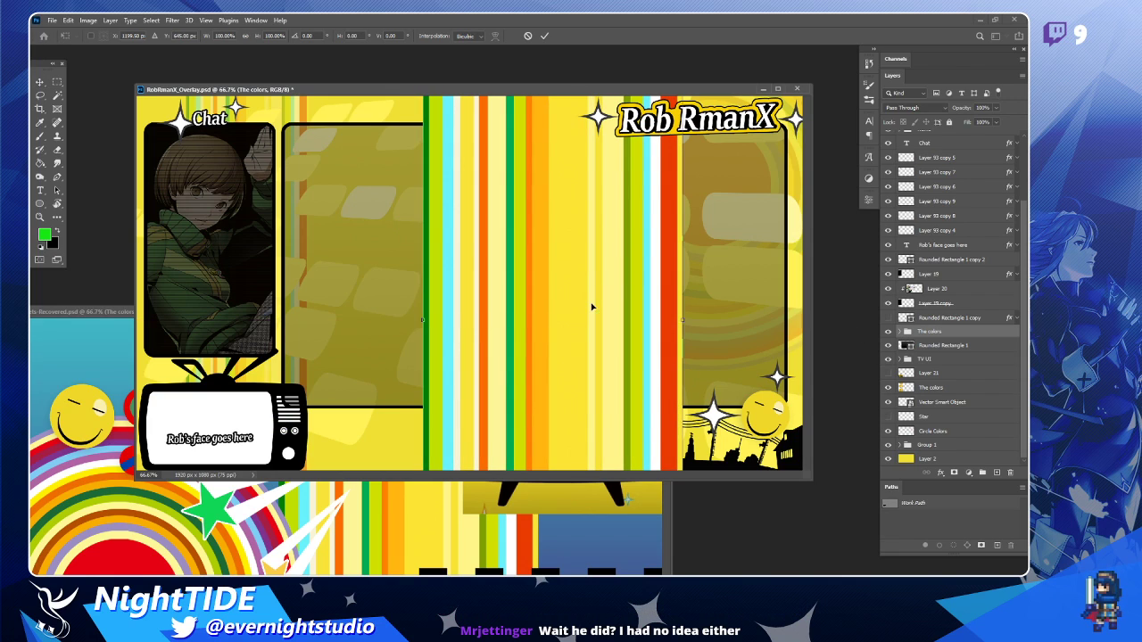
scroll(619, 271, down, 6)
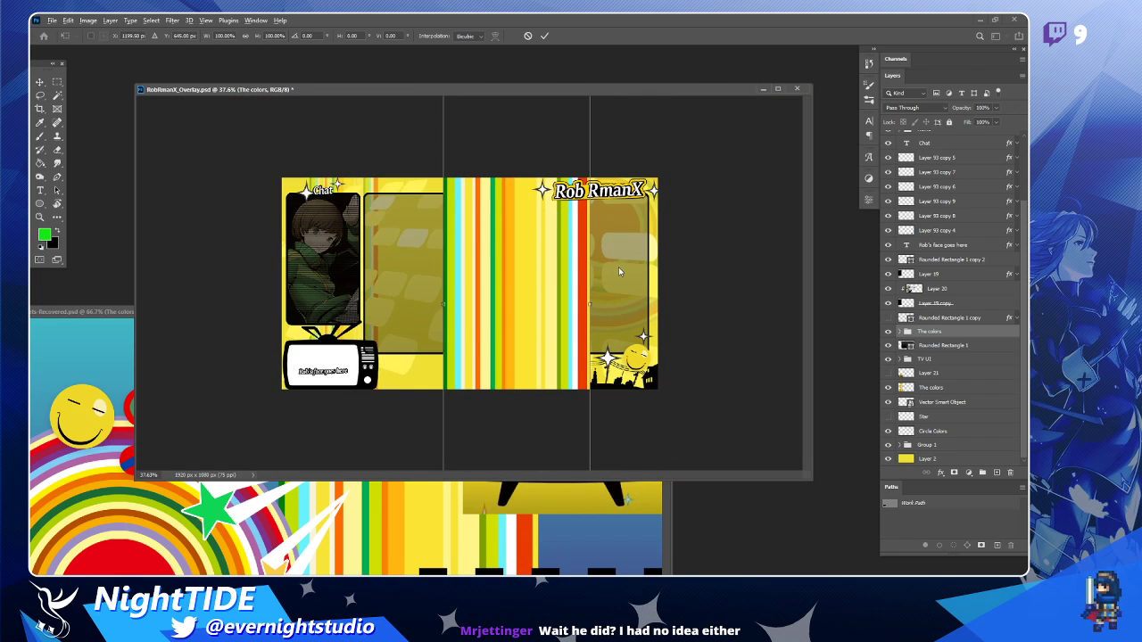
drag(553, 171, 715, 159)
drag(710, 115, 650, 162)
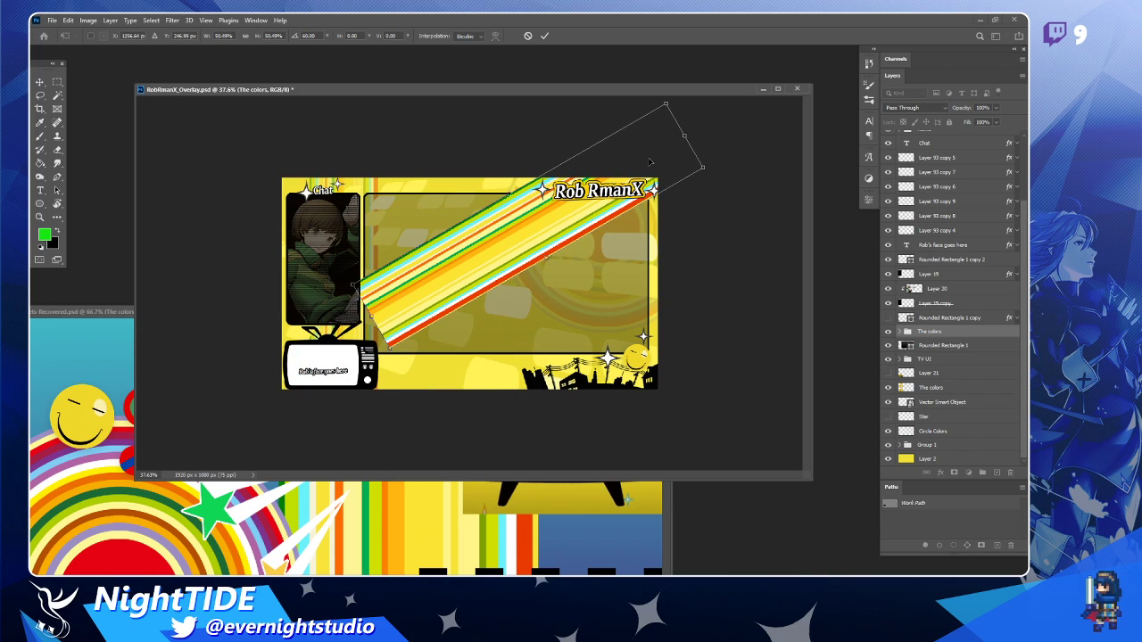
drag(394, 359, 547, 225)
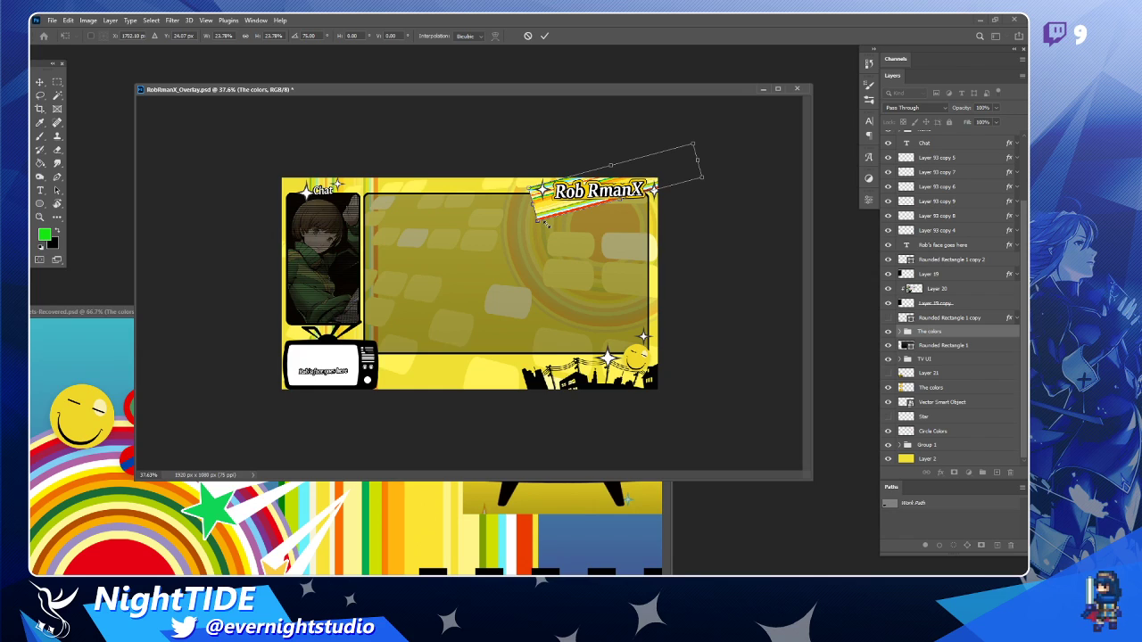
key(Return)
Transform the stripes again, skewing, rotating and shrinking them so they tuck behind the right part of the Rob RmanX title.
key(z)
click(608, 166)
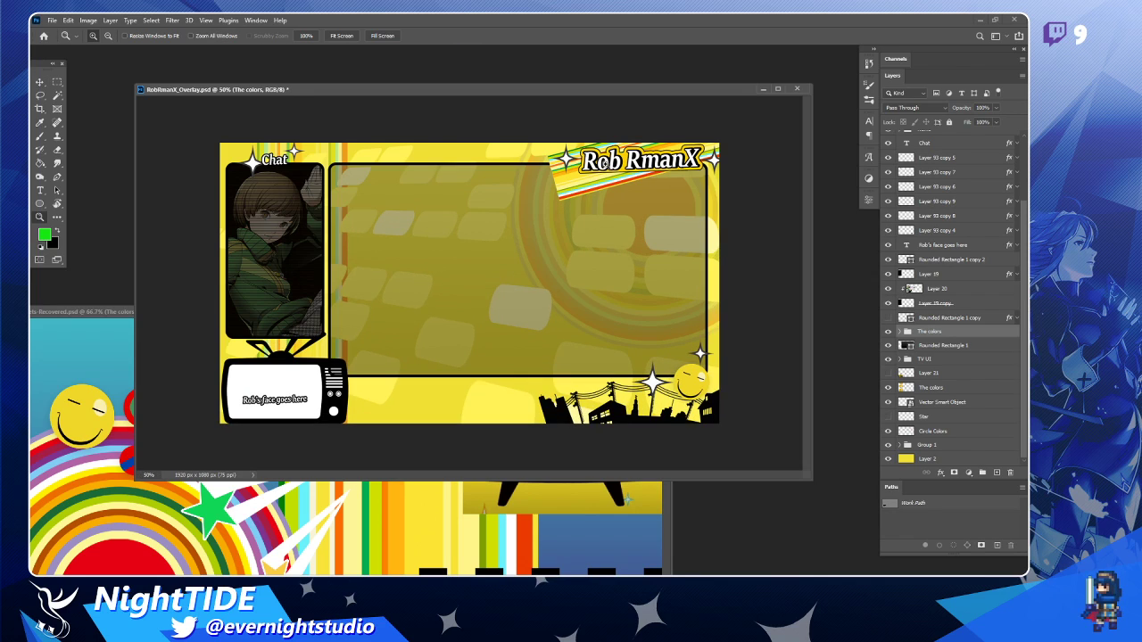
click(650, 163)
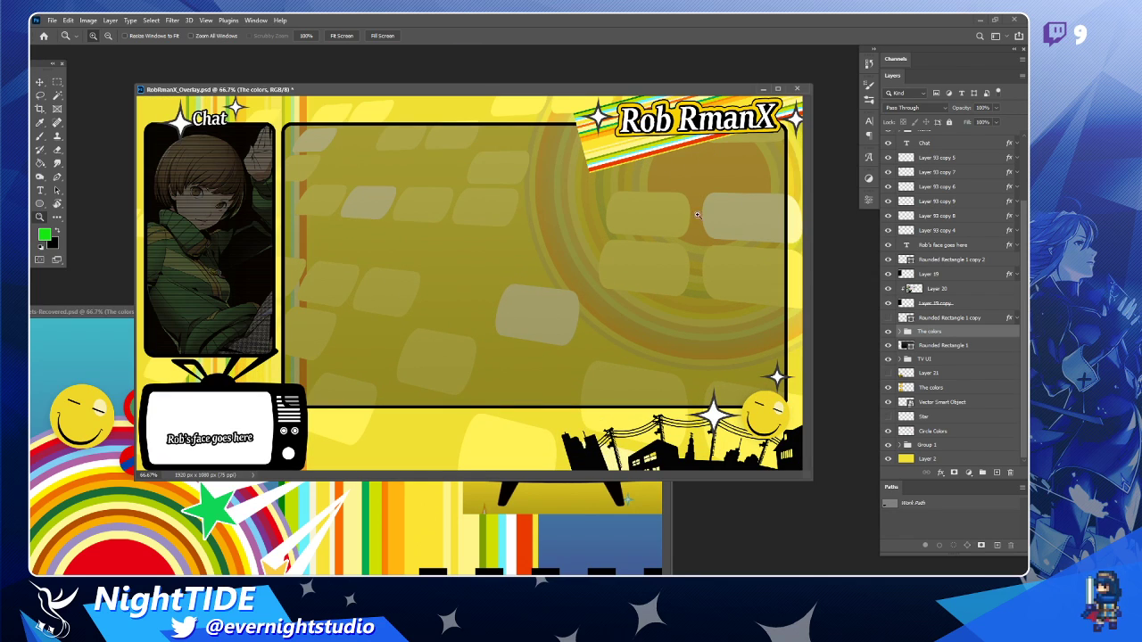
click(39, 81)
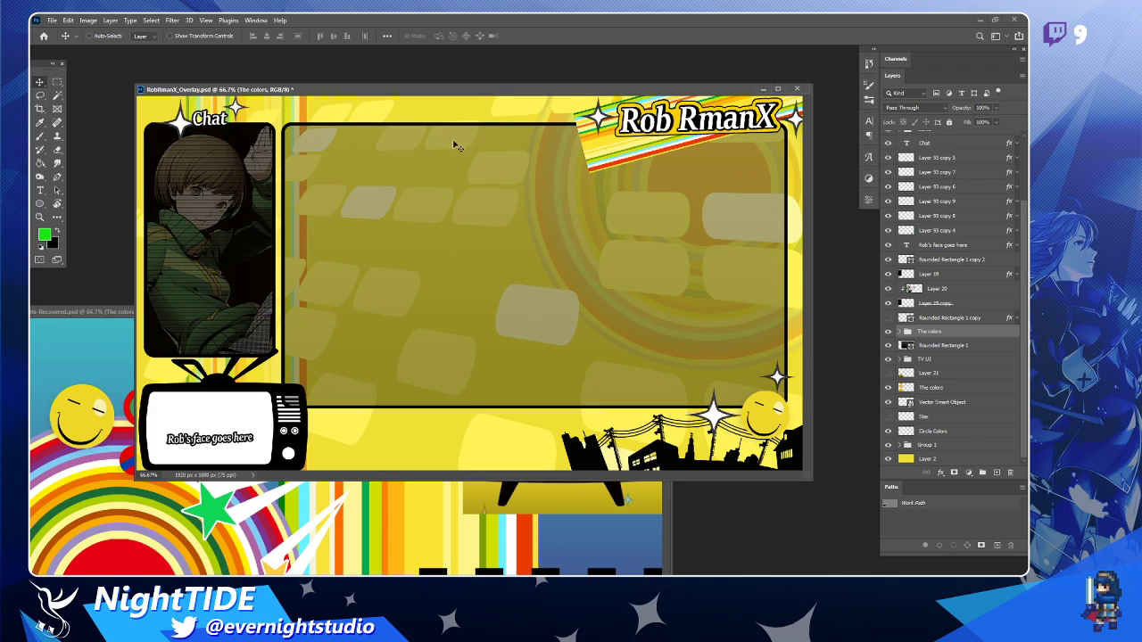
key(ctrl+t)
drag(573, 180, 678, 136)
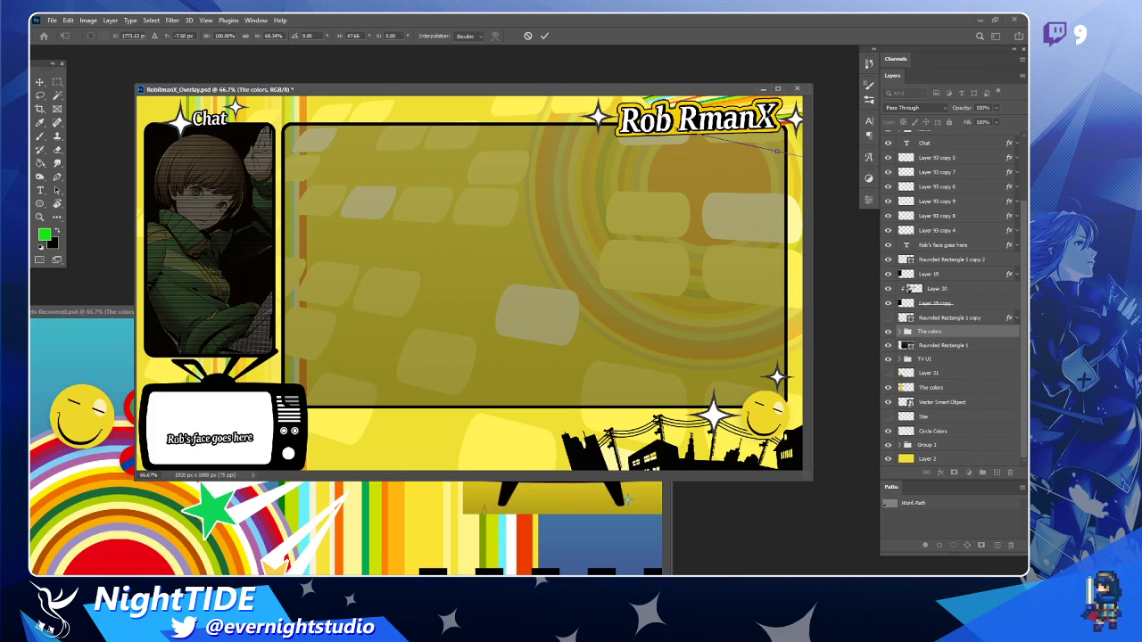
drag(771, 112, 743, 129)
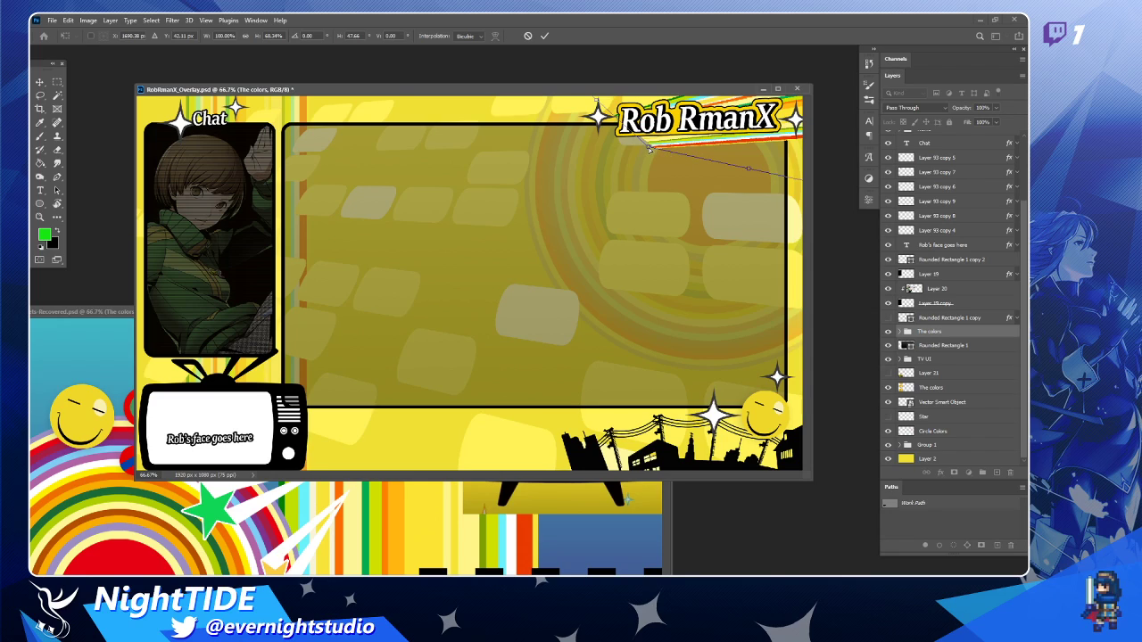
drag(650, 149, 701, 195)
drag(564, 119, 602, 156)
mouse_move(731, 190)
mouse_down()
mouse_move(729, 95)
mouse_move(707, 129)
mouse_move(720, 123)
mouse_move(746, 197)
mouse_up()
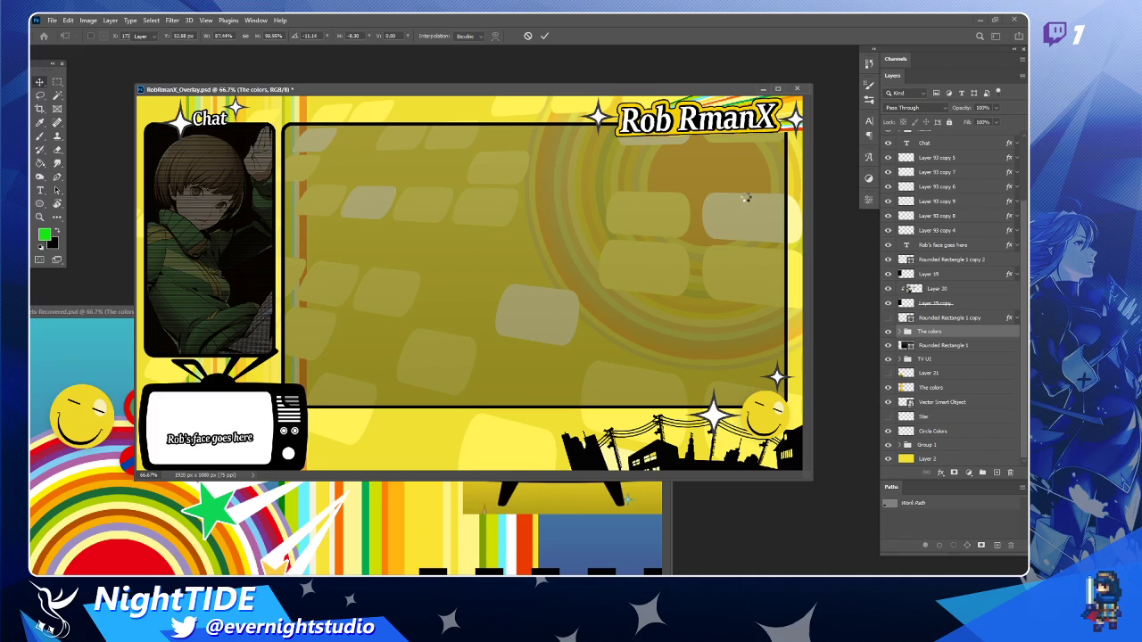
key(Return)
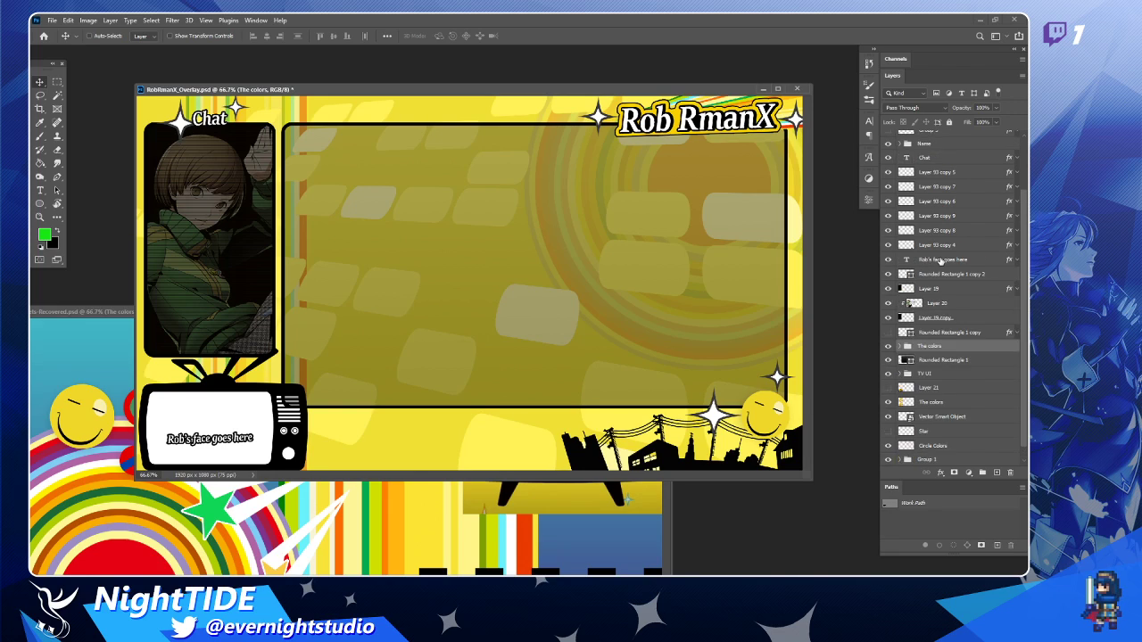
Move the copied The colors group up the layer order to sit directly below the Name group.
scroll(941, 264, up, 3)
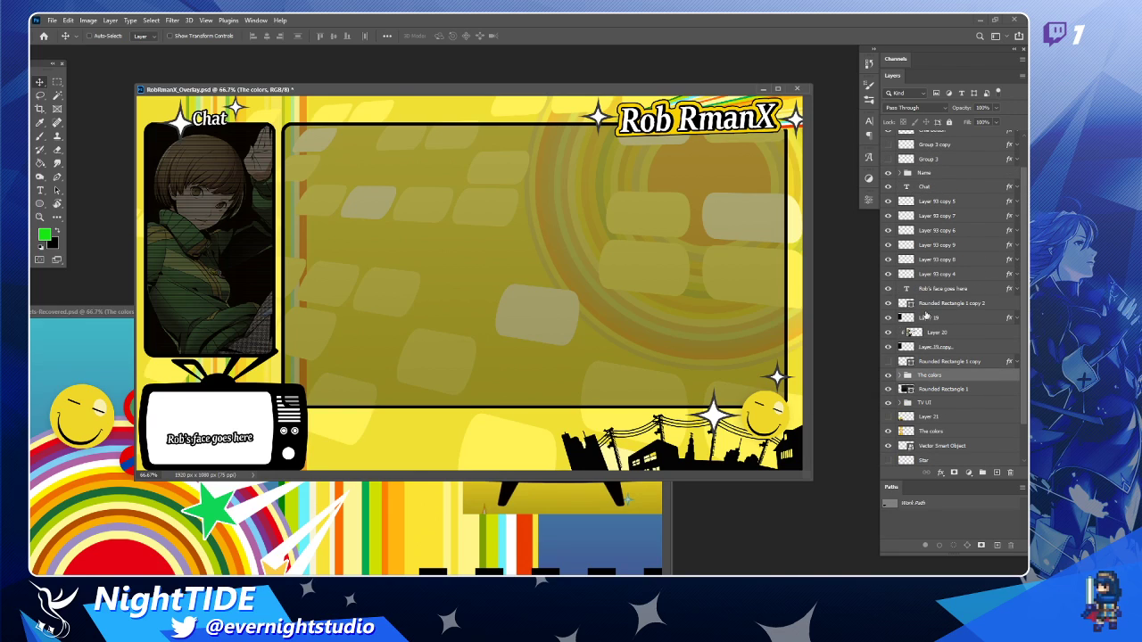
click(889, 290)
click(889, 289)
drag(974, 382, 965, 223)
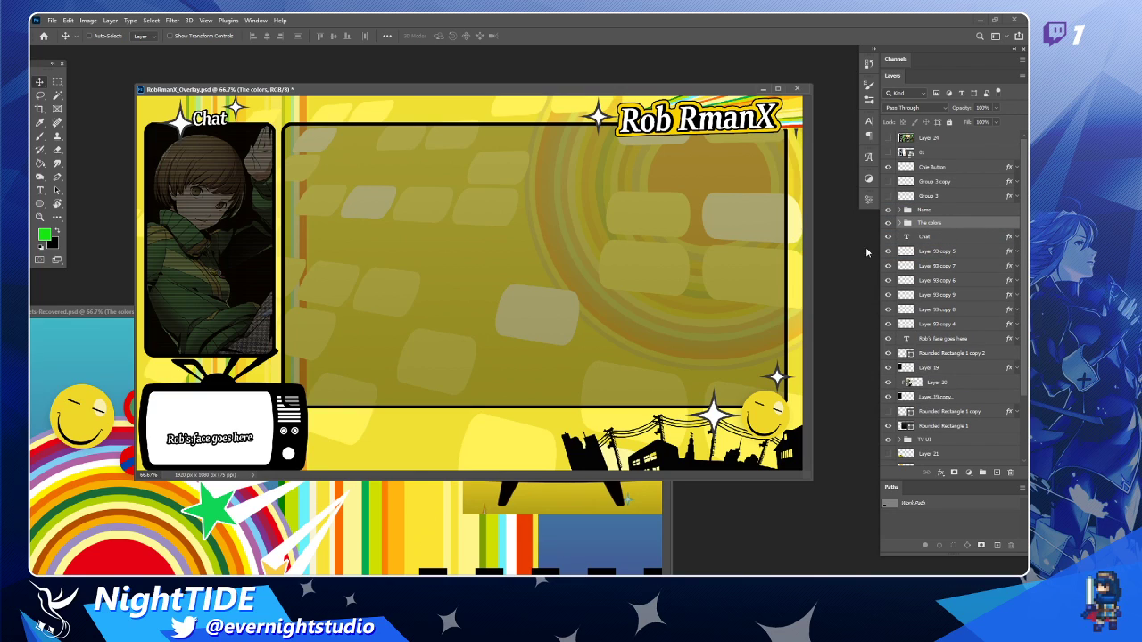
Bring Layer 93 copy 9, the star beside the title, to the top of the layer order and delete Layer 24 and the 01 layer.
click(981, 296)
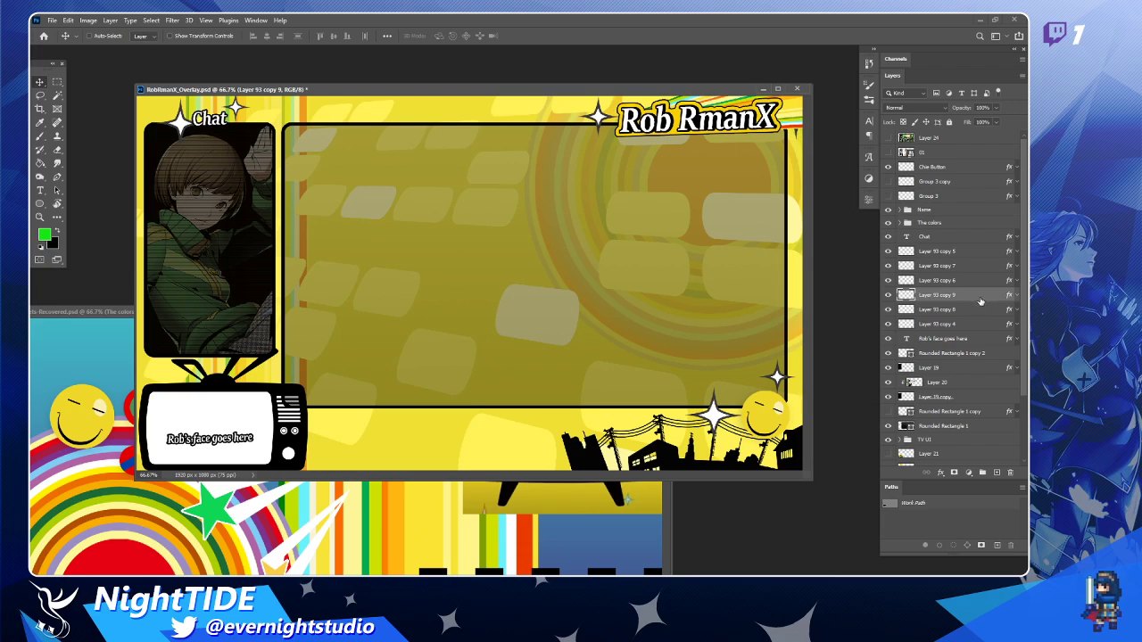
drag(981, 301, 968, 138)
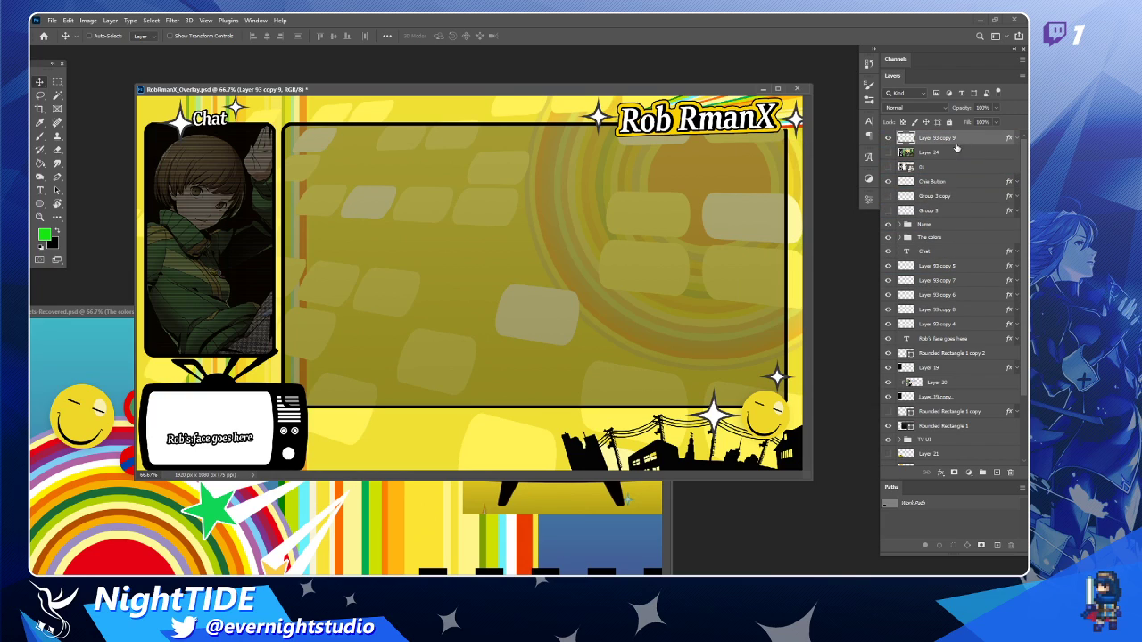
click(929, 153)
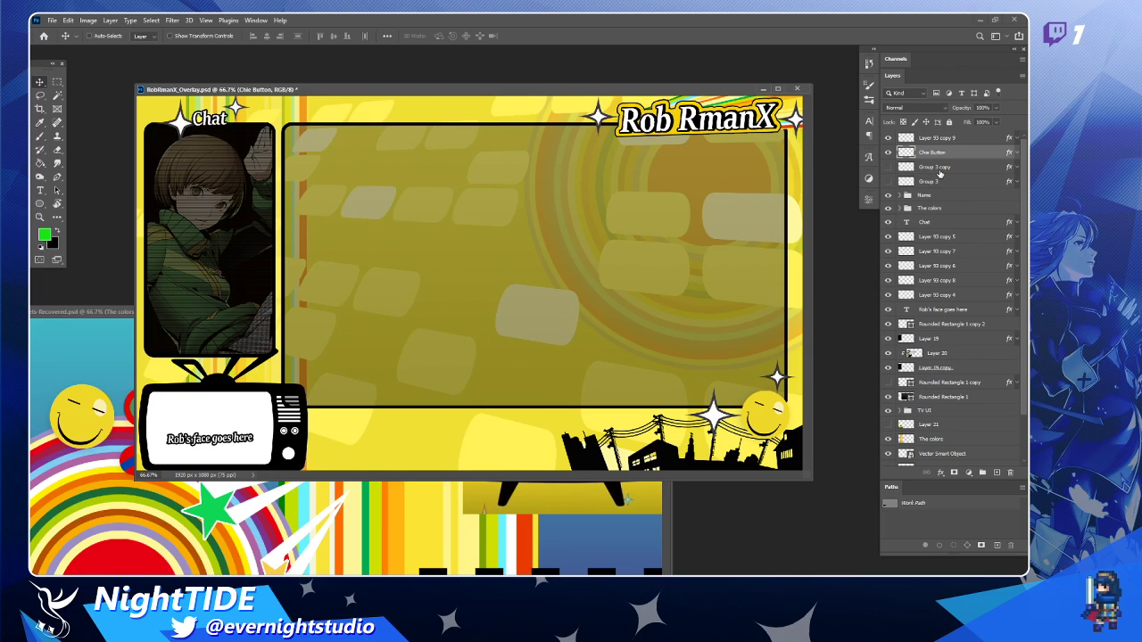
Hide the Stroke effect on the two stars beside the Rob RmanX title, Layer 93 copy 9 and Layer 93 copy 8.
drag(801, 129, 799, 123)
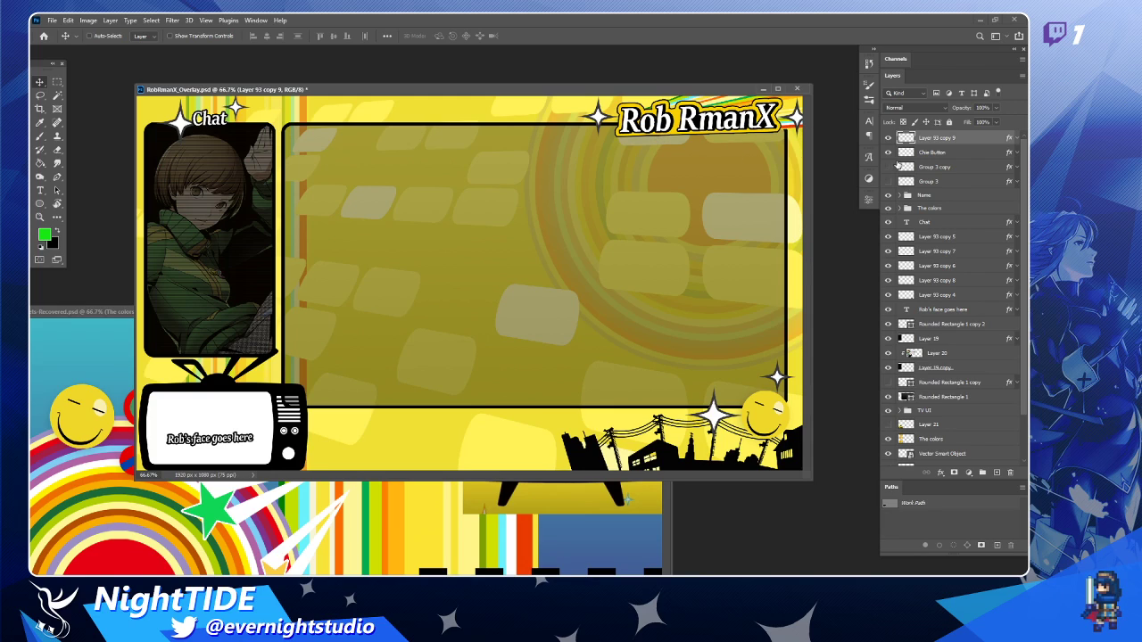
click(1018, 139)
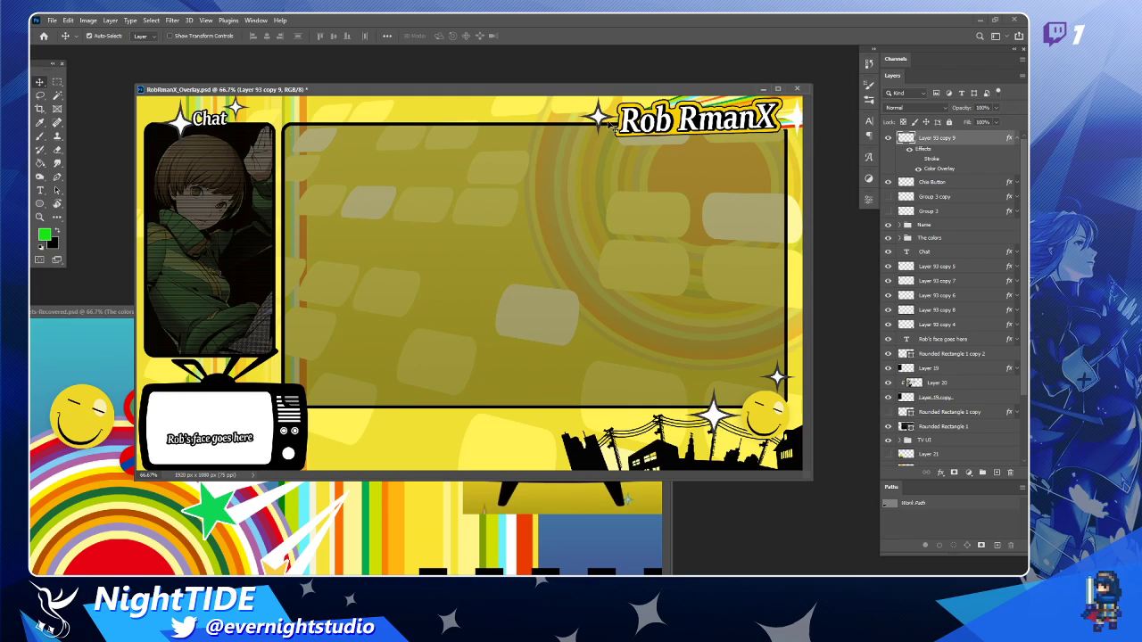
click(1007, 310)
click(1018, 311)
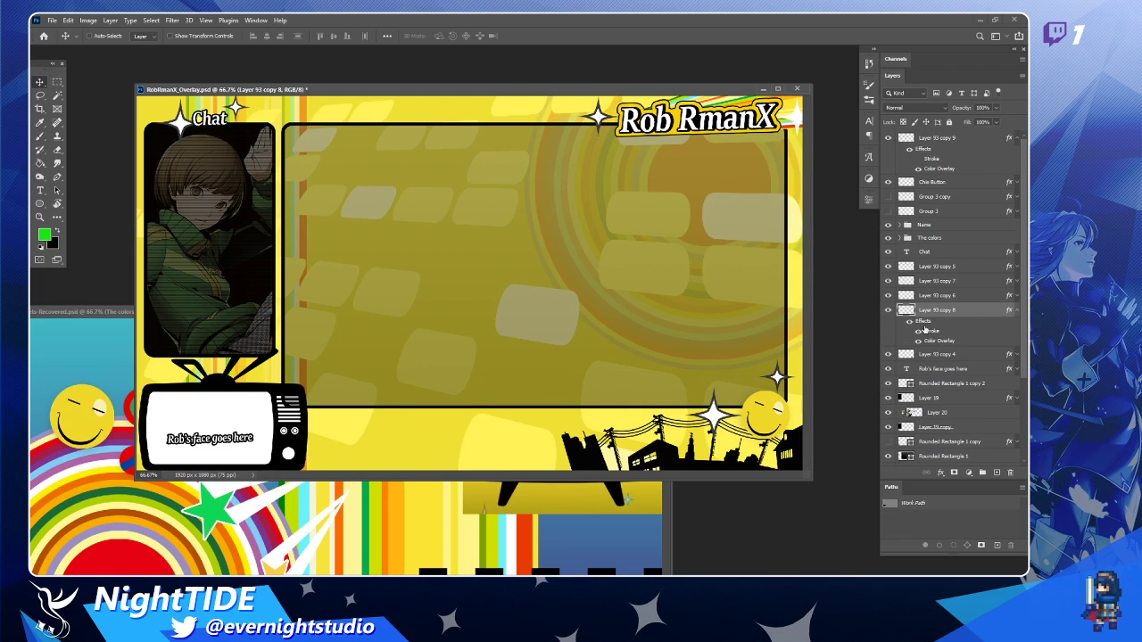
click(919, 331)
Move Layer 93 copy 8 directly below Layer 93 copy 9 and shift its star closer to the start of the Rob RmanX title.
drag(970, 313, 968, 175)
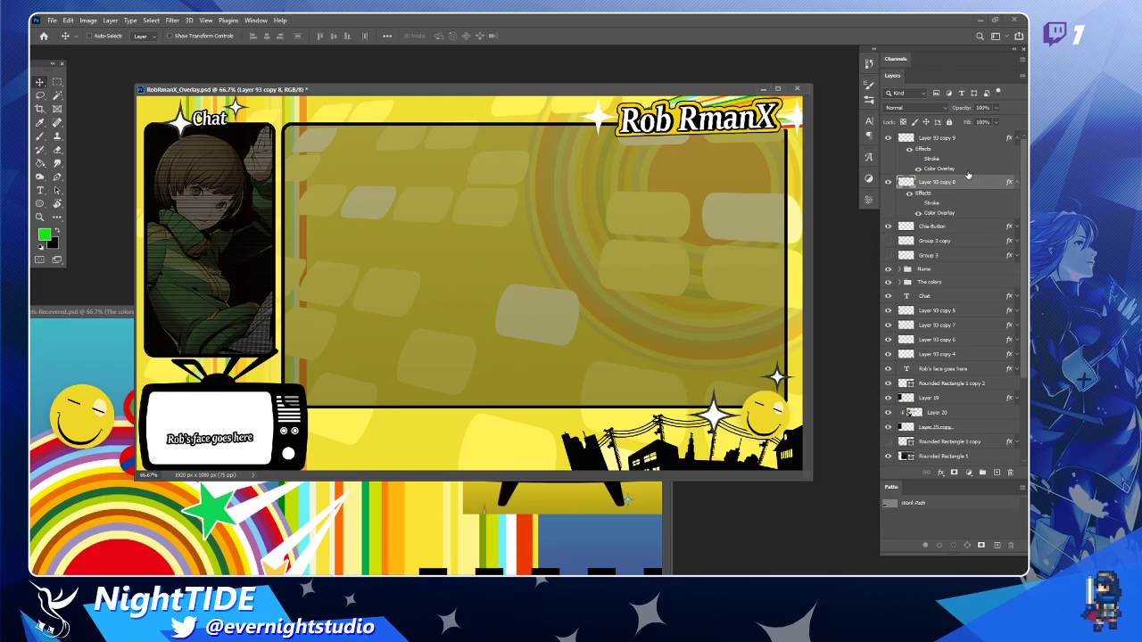
click(1017, 138)
click(1018, 153)
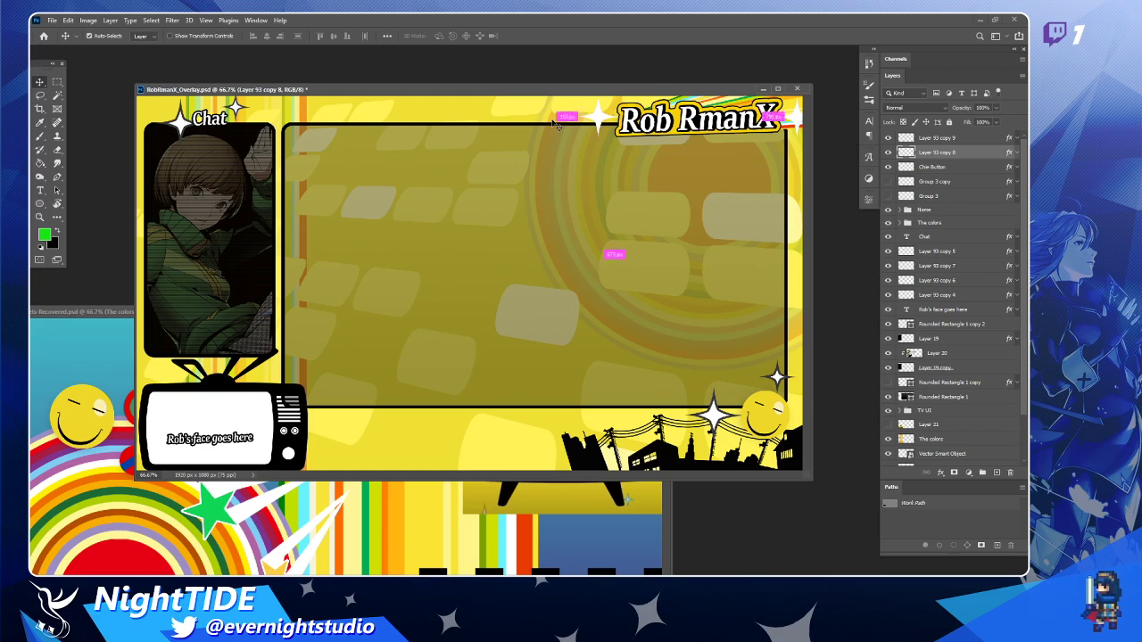
key(ctrl+t)
drag(577, 139, 583, 135)
key(Return)
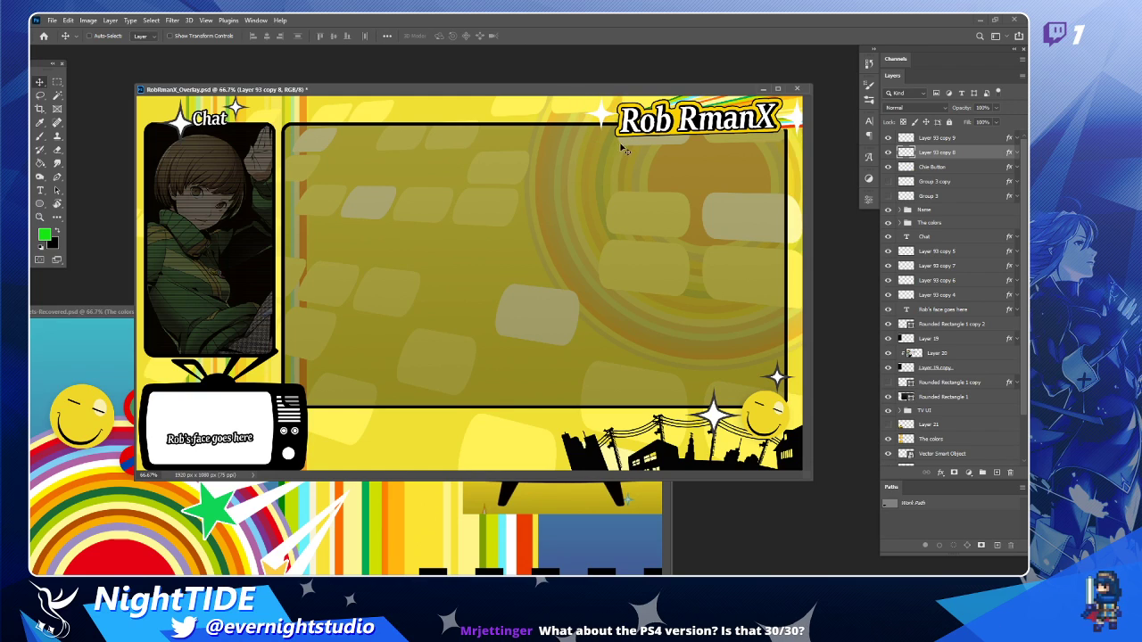
Shrink the star at the end of the Rob RmanX title and move it up toward the canvas corner.
key(z)
click(644, 122)
key(space)
drag(706, 175, 588, 308)
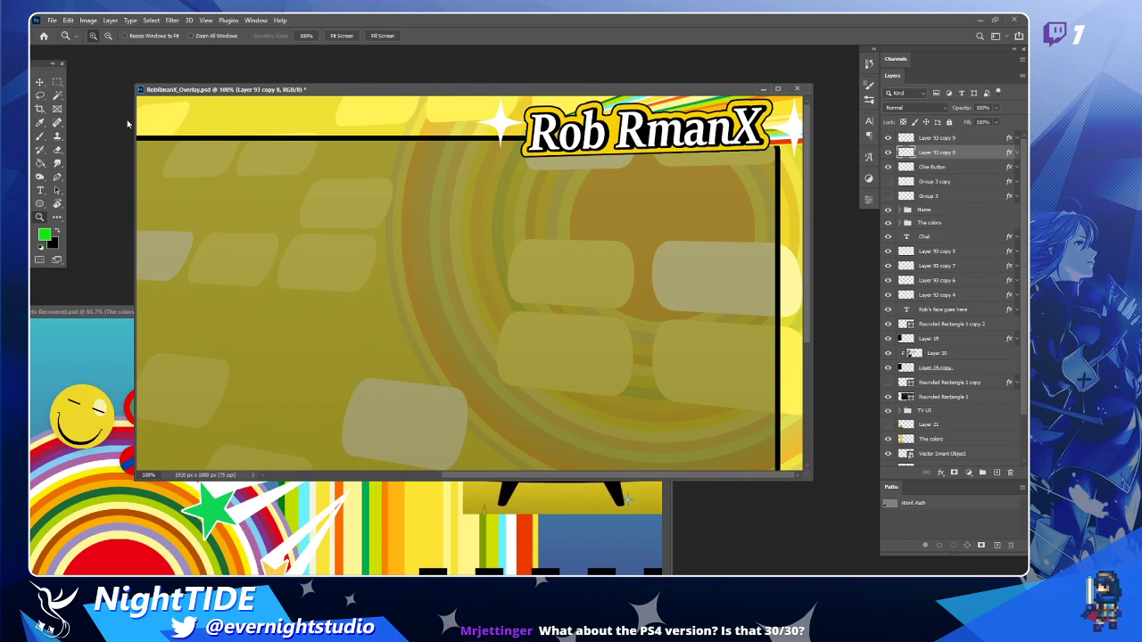
click(40, 82)
drag(799, 136, 782, 116)
key(ctrl+t)
key(Return)
key(ctrl+t)
key(Return)
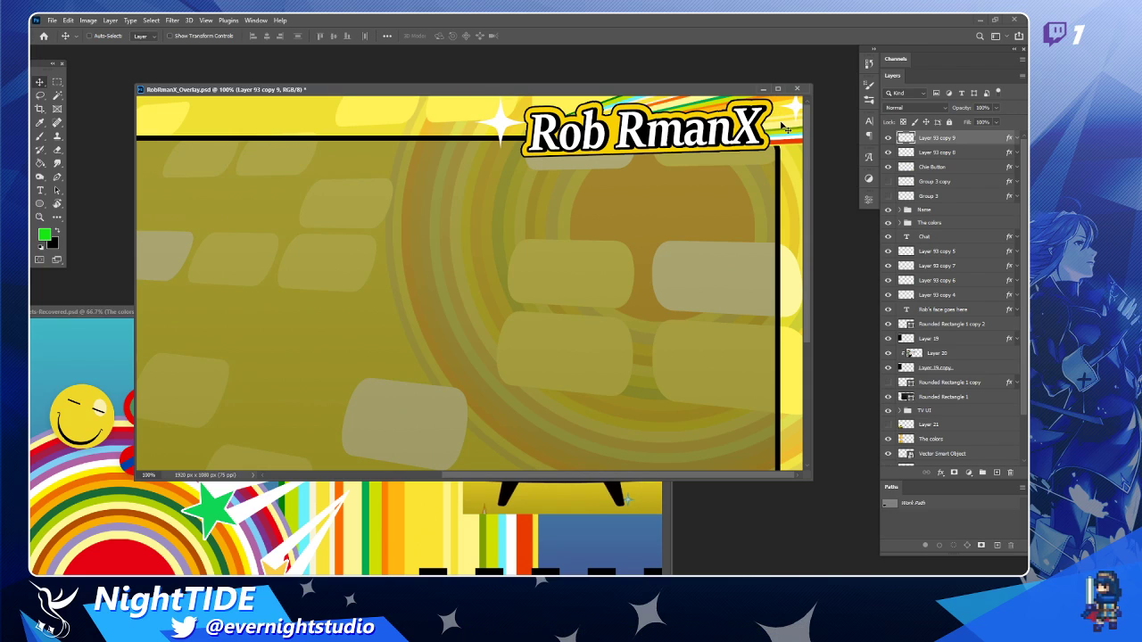
Shrink the star before the Rob RmanX title and add a smaller duplicate just below and to the left of it.
ctrl+click(496, 130)
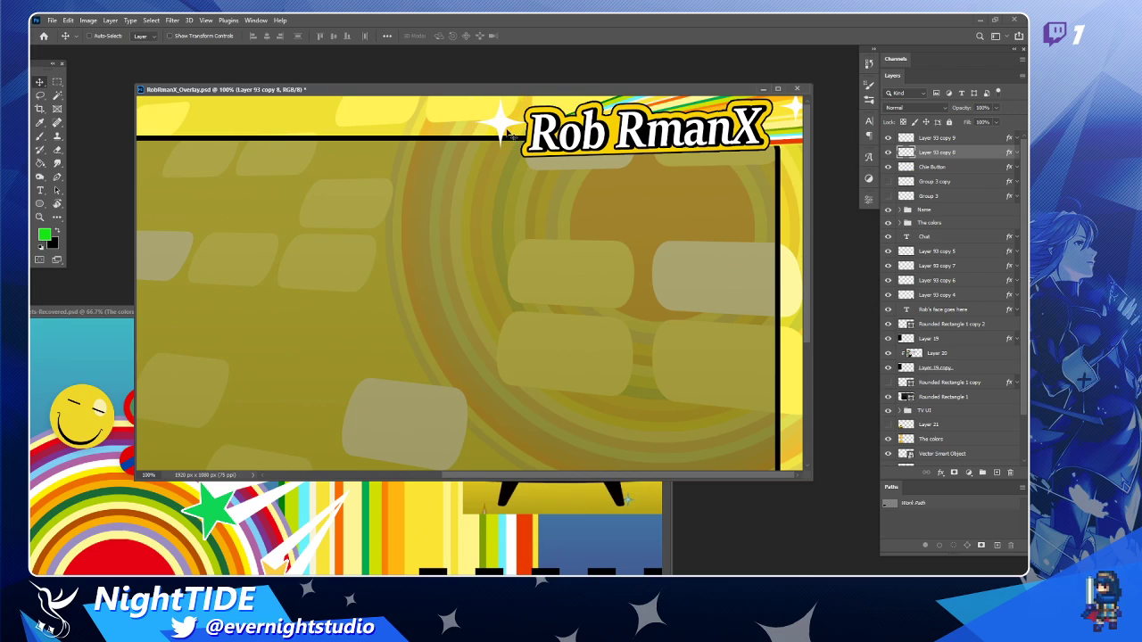
key(ctrl+t)
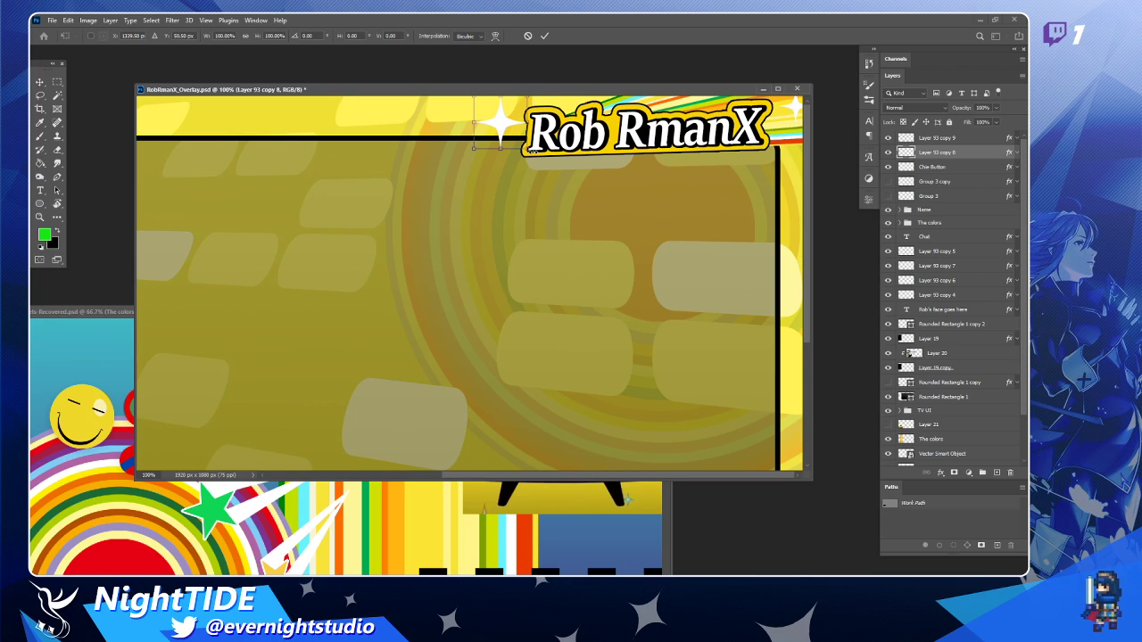
drag(531, 149, 478, 127)
key(Return)
key(ctrl+t)
key(Return)
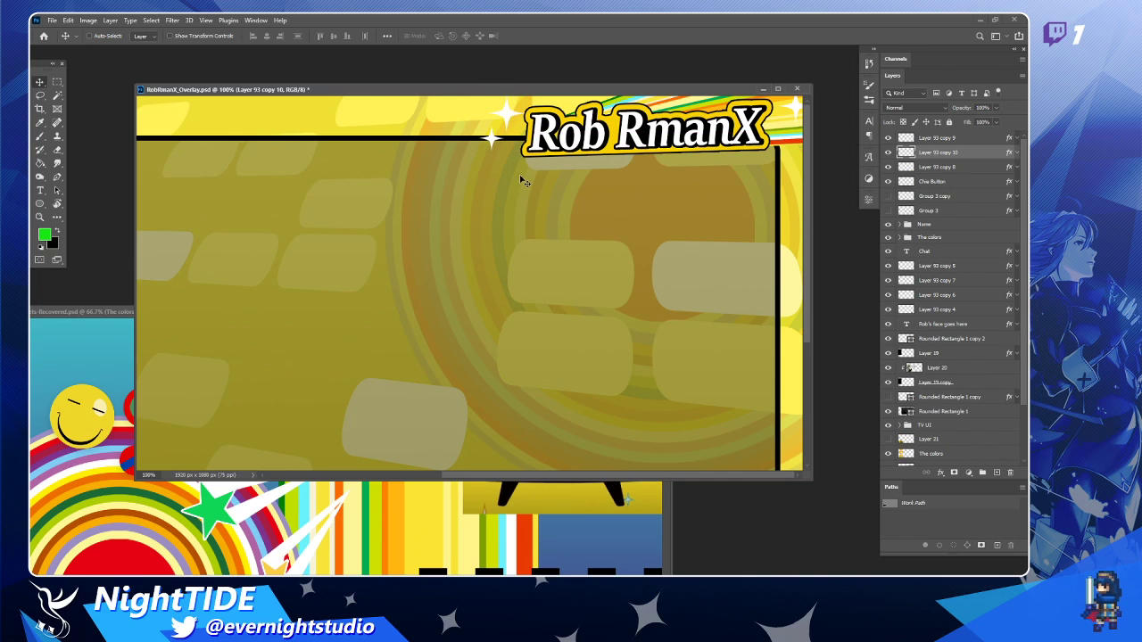
Move the two stars before the Rob RmanX title slightly upward, keeping them as a close diagonal pair.
drag(521, 178, 513, 169)
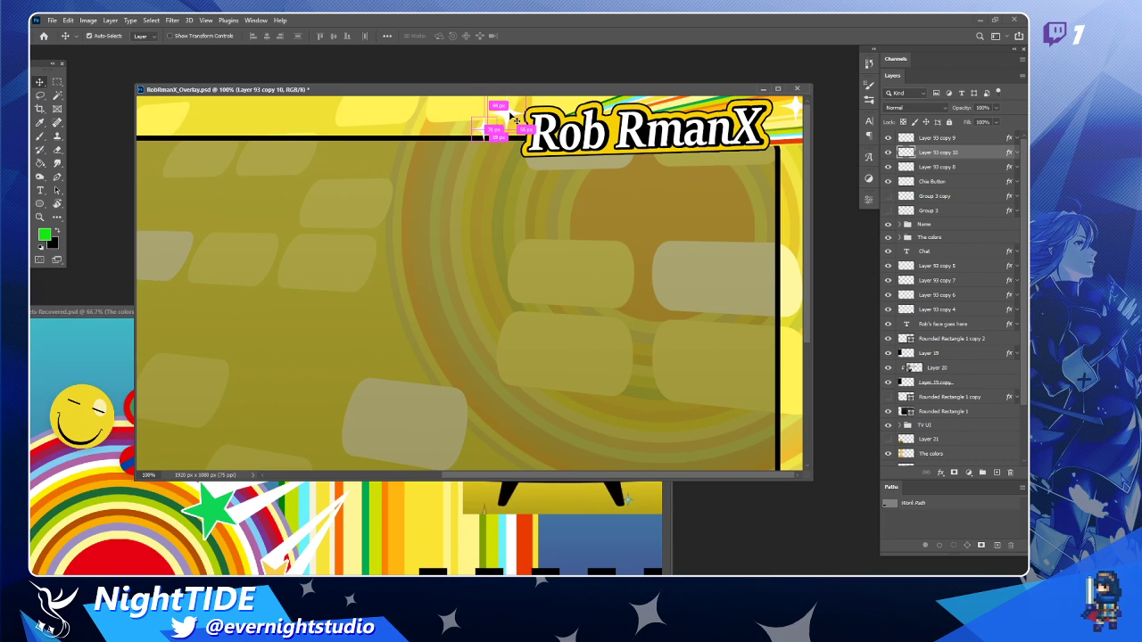
ctrl+click(509, 115)
drag(512, 113, 491, 129)
ctrl+click(485, 127)
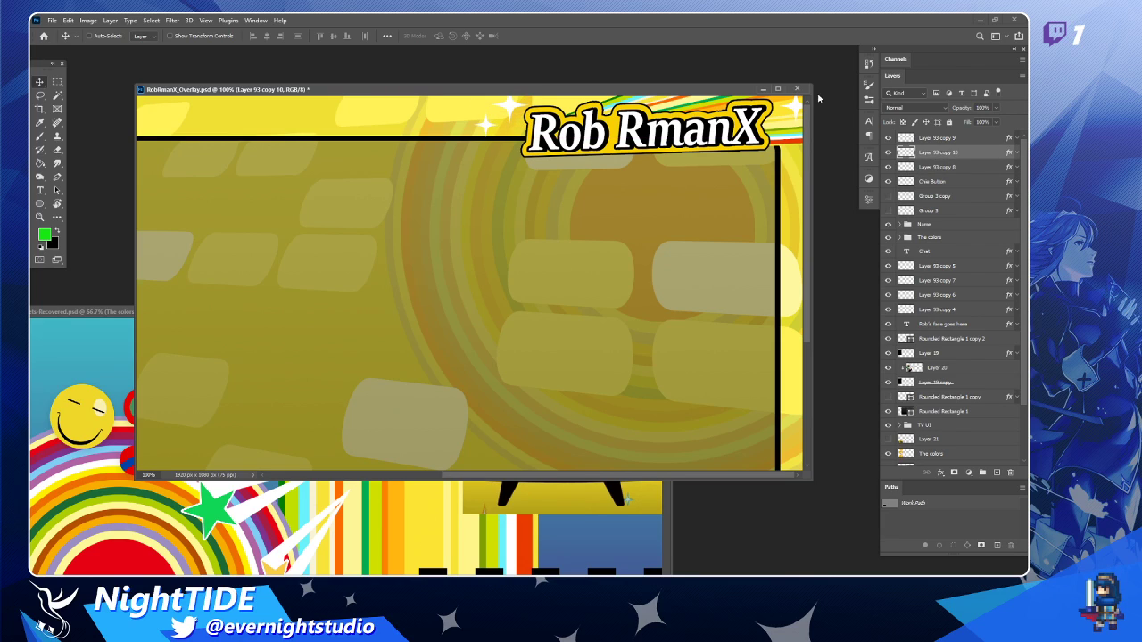
Duplicate Layer 93 copy 9, shrink the copy and place it below and left of the original star at the title's end.
ctrl+click(788, 128)
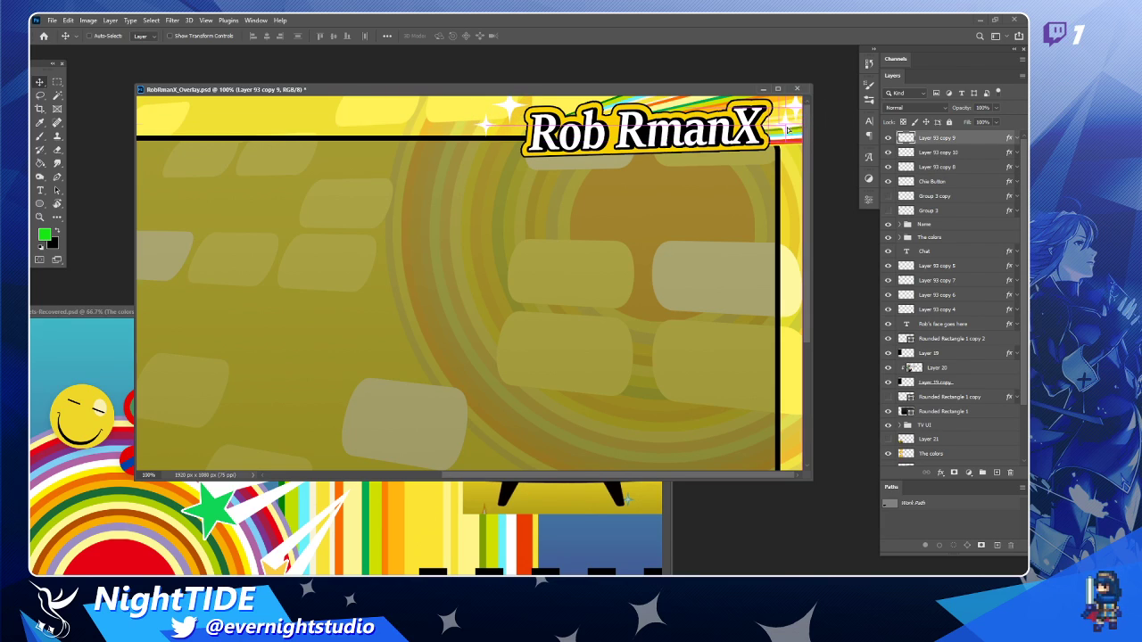
key(ctrl+j)
key(ctrl+t)
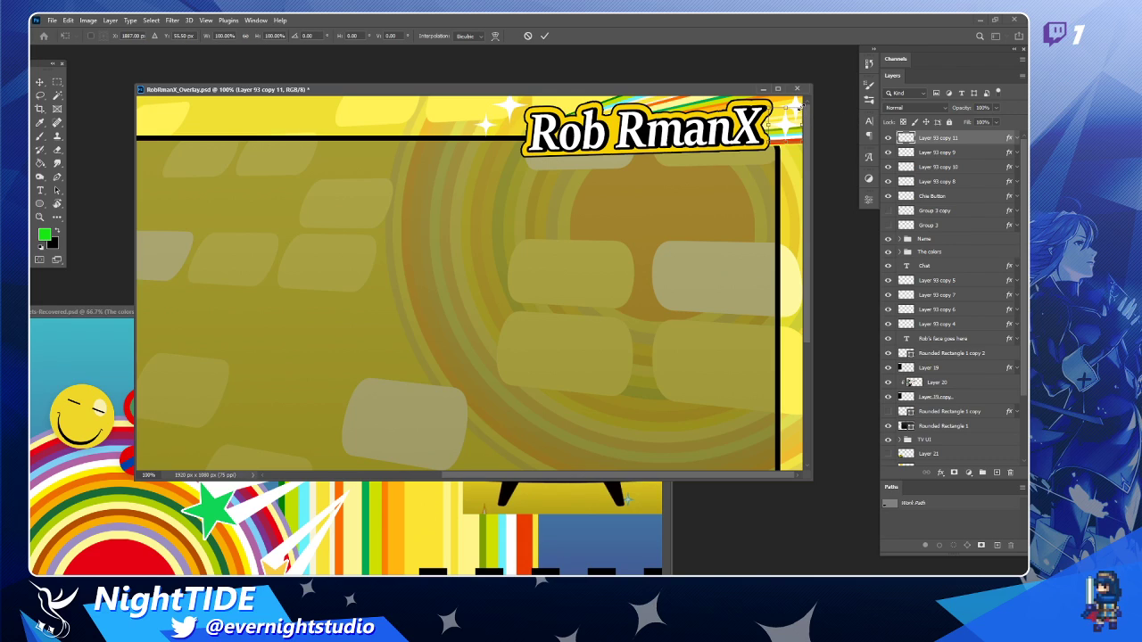
drag(797, 105, 783, 124)
key(Return)
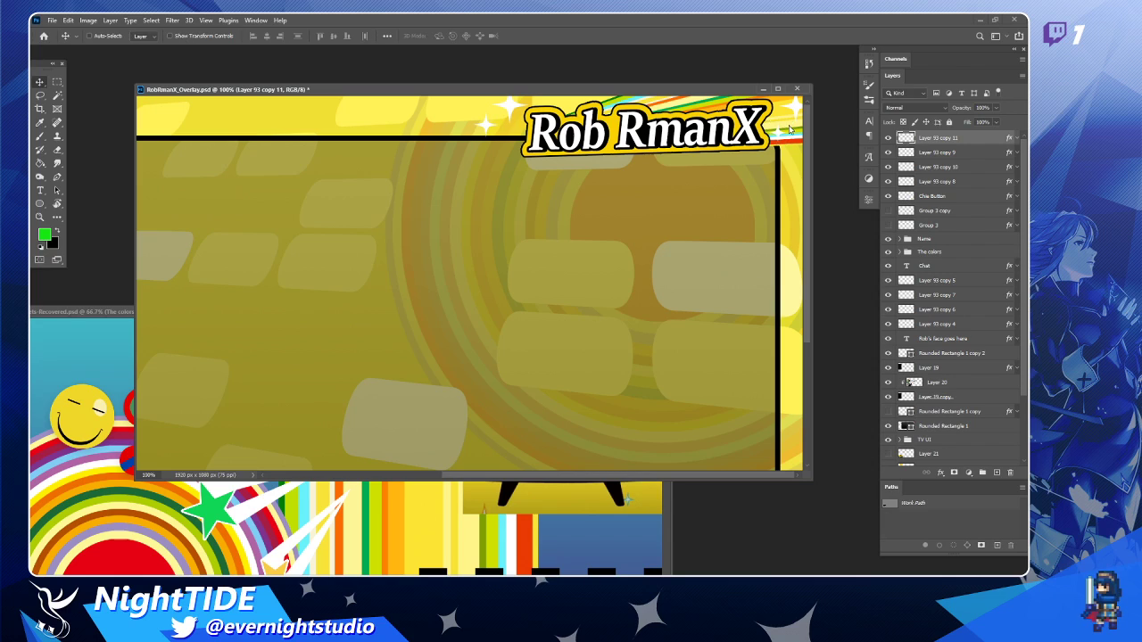
mouse_move(750, 232)
mouse_down()
mouse_move(755, 255)
mouse_move(760, 223)
mouse_up()
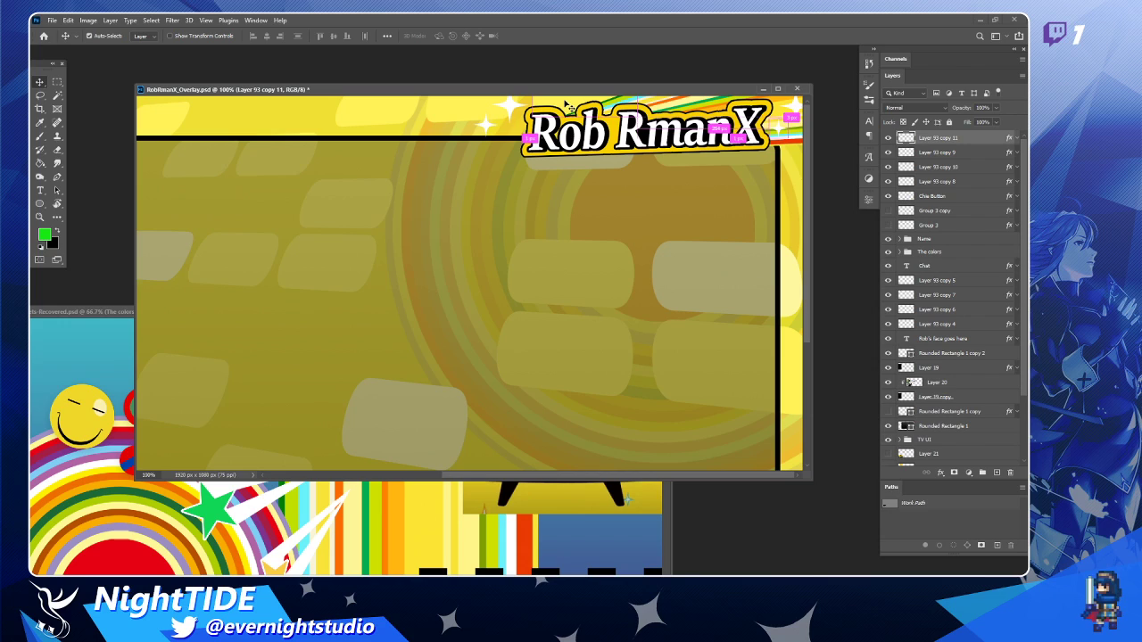
ctrl+click(570, 105)
drag(570, 104, 451, 217)
key(ctrl+z)
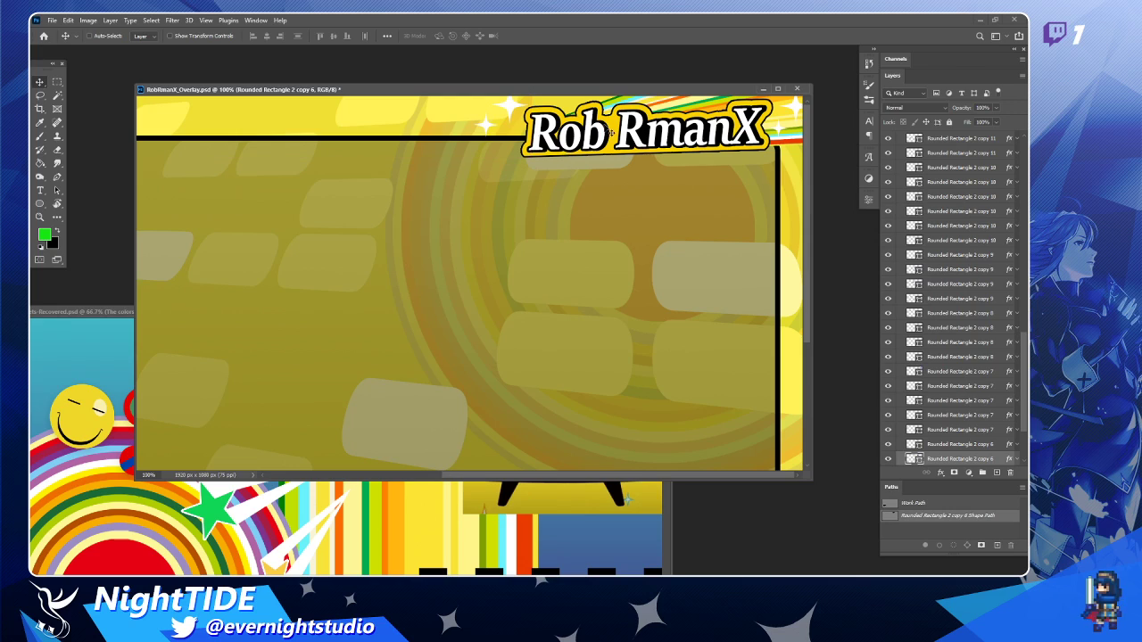
ctrl+click(564, 107)
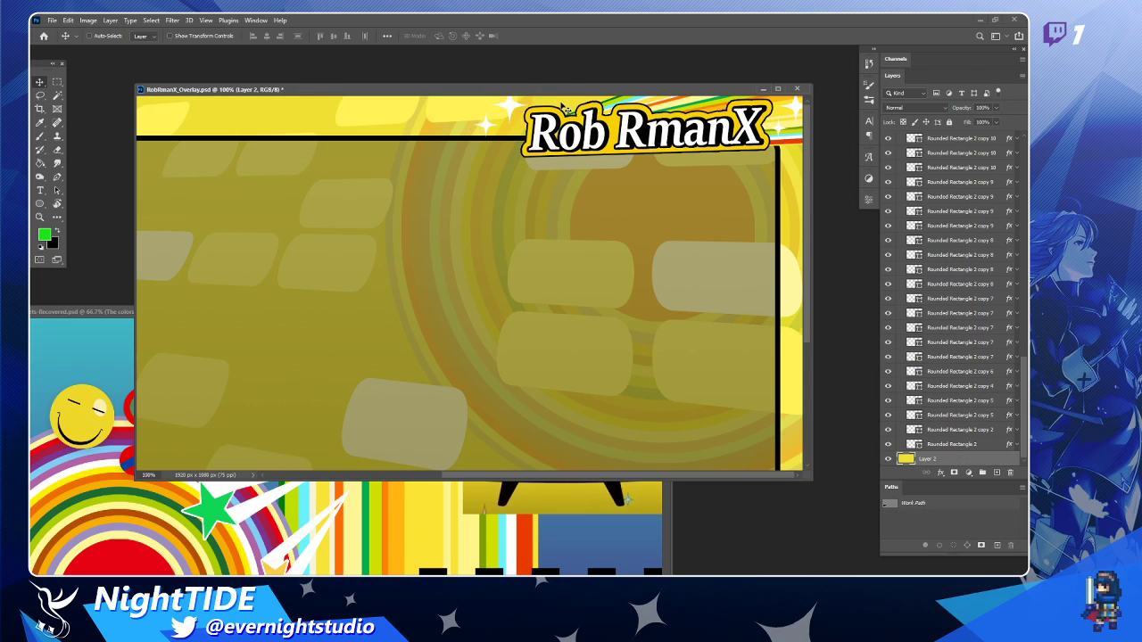
drag(570, 106, 689, 139)
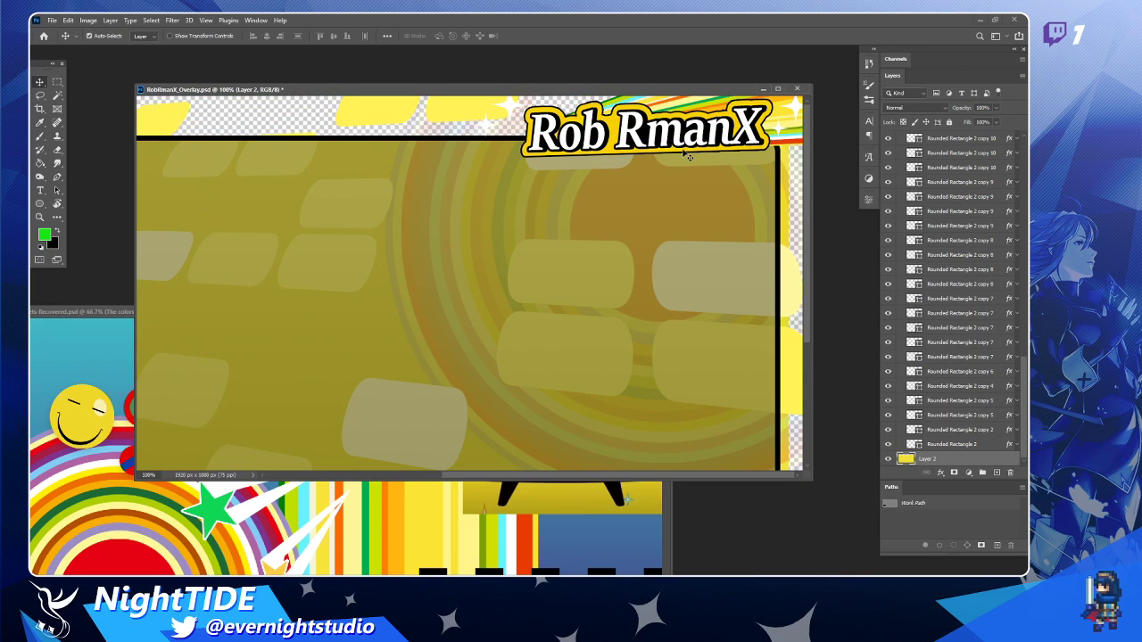
key(ctrl+z)
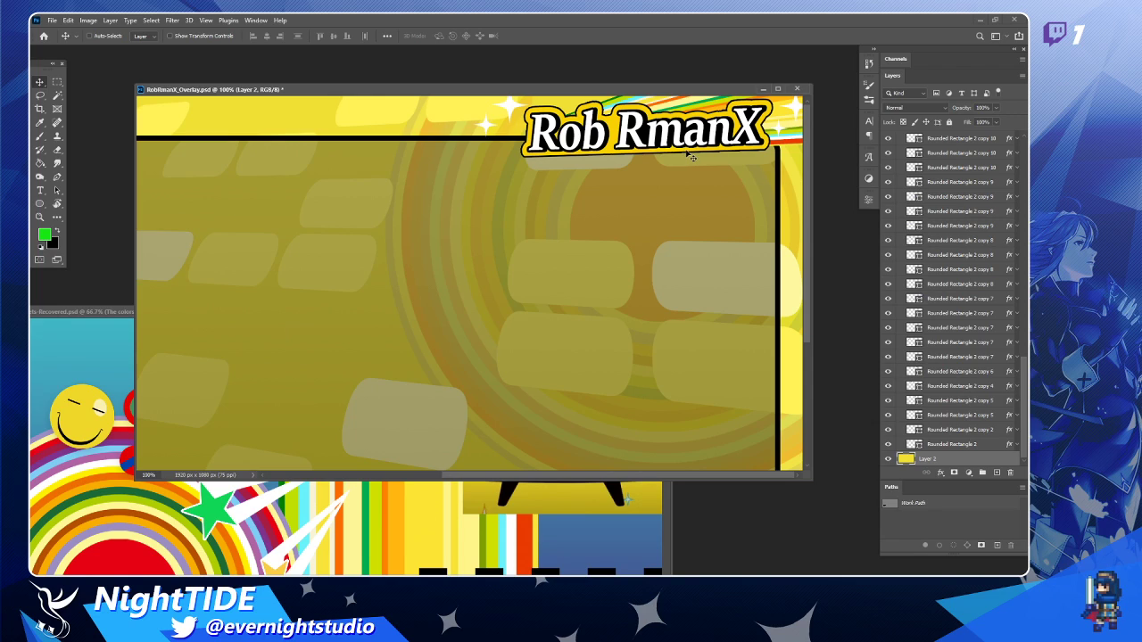
ctrl+click(690, 156)
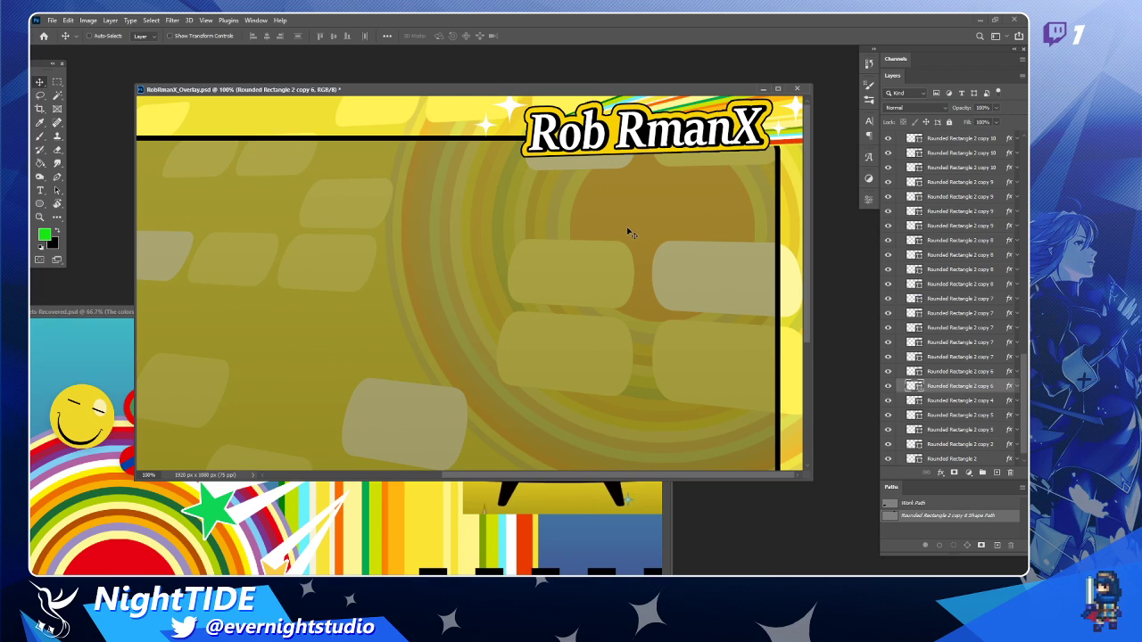
Enlarge and reposition the overlay's document window so the whole canvas fits, and save the document.
key(z)
alt+click(570, 212)
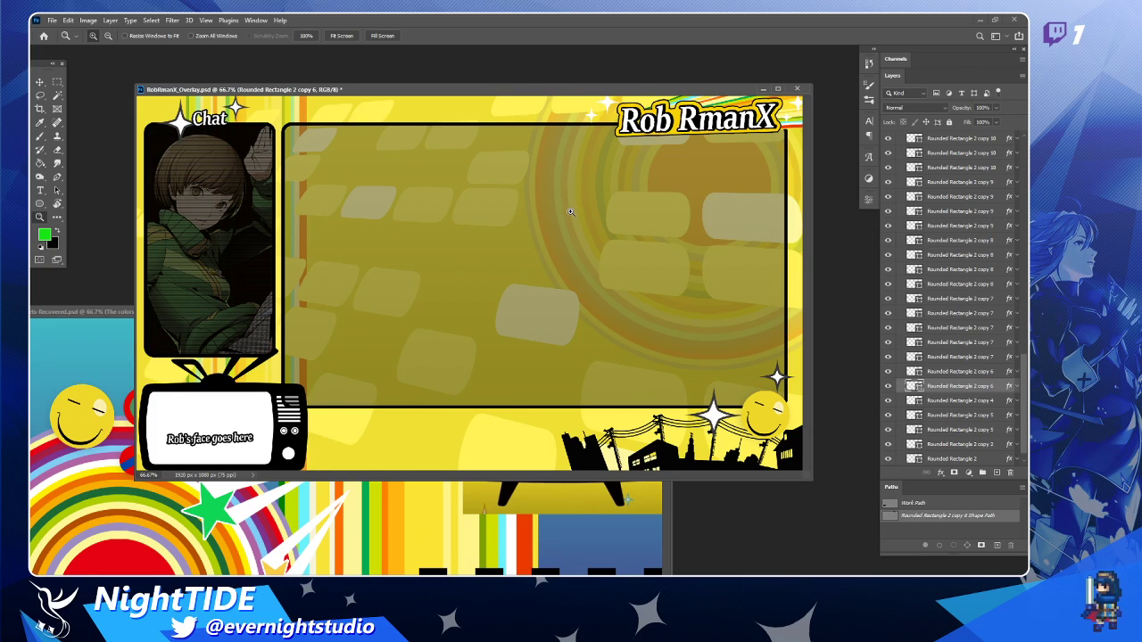
click(39, 82)
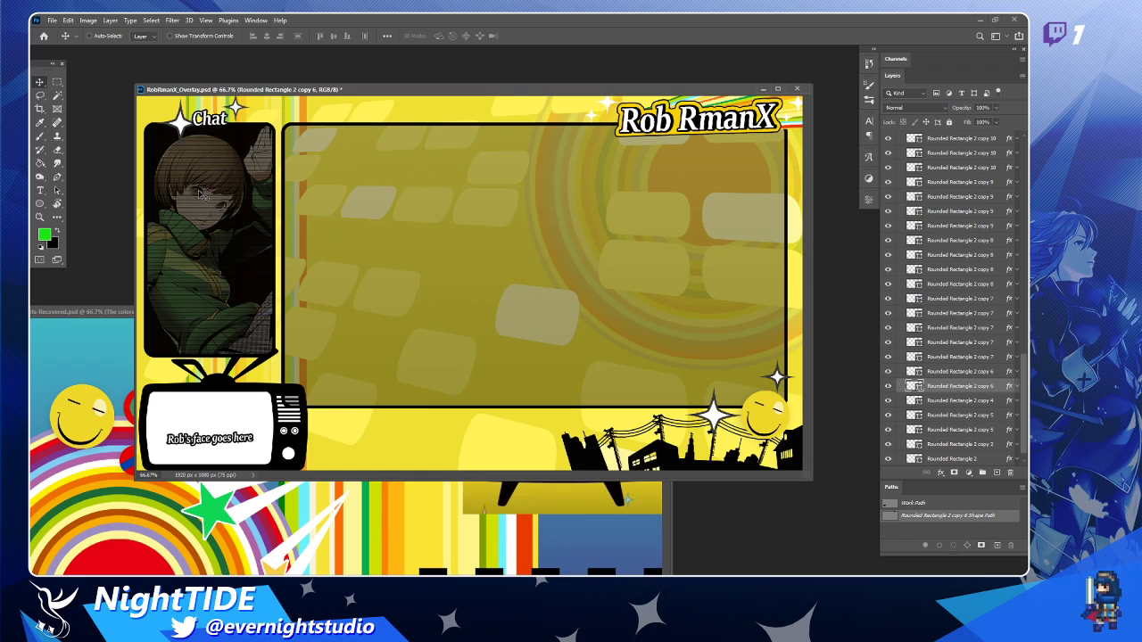
drag(811, 479, 878, 539)
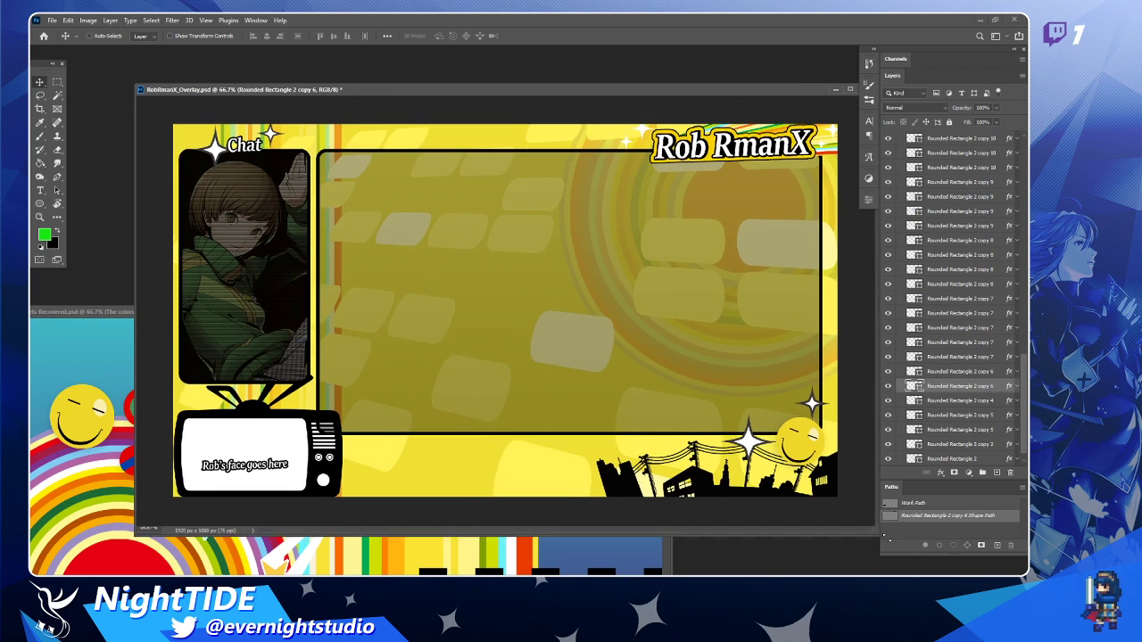
drag(393, 101, 321, 78)
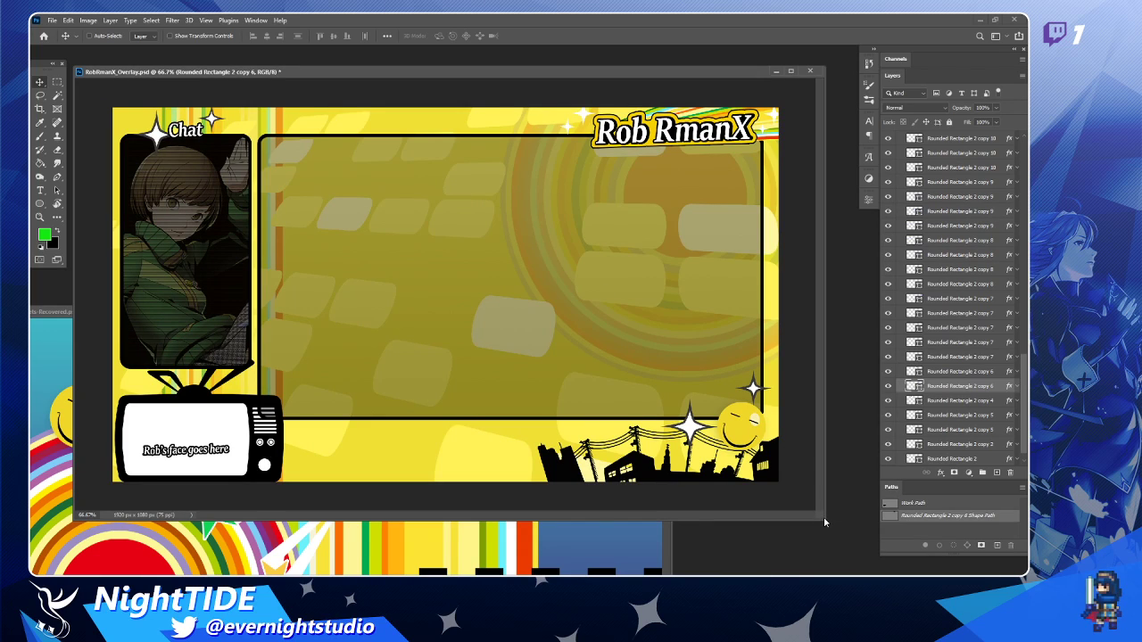
drag(824, 517, 862, 549)
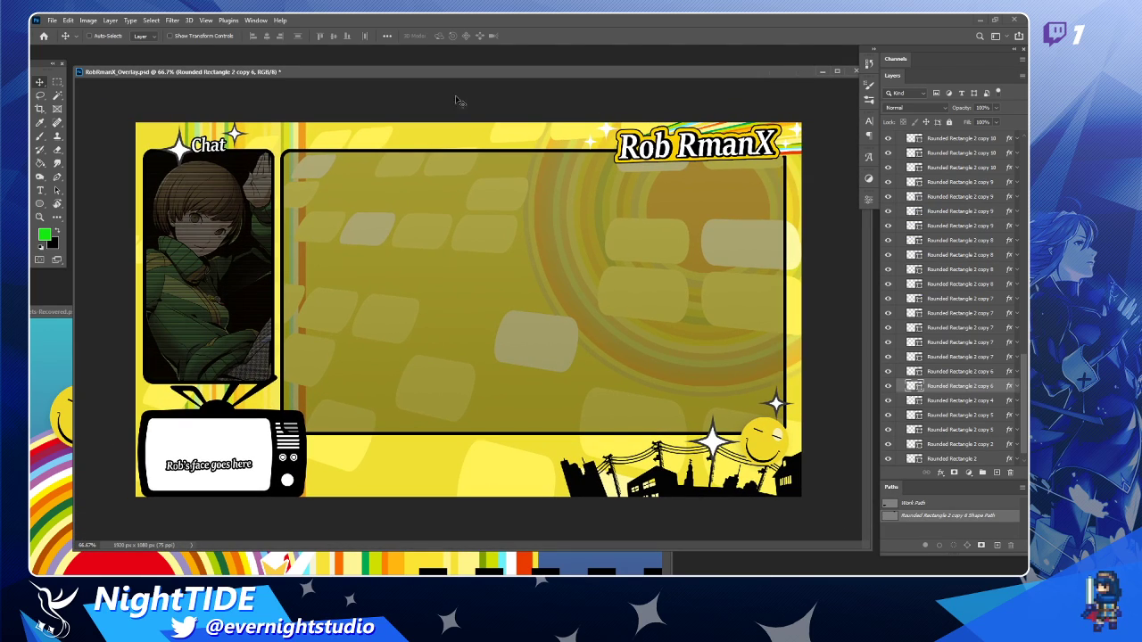
drag(431, 75, 416, 64)
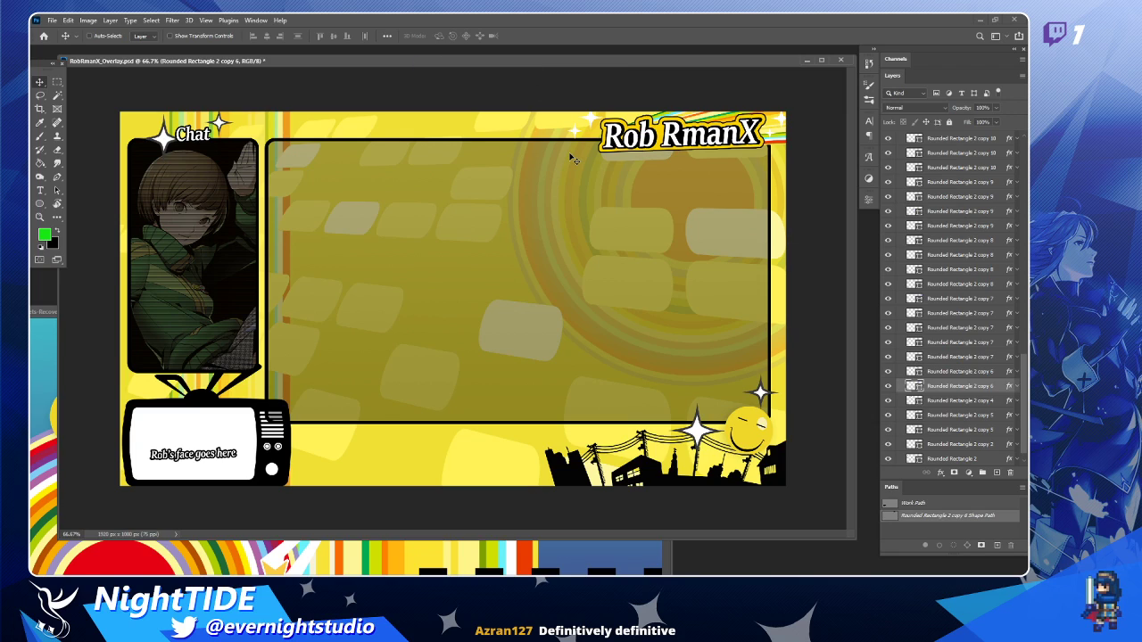
key(ctrl)
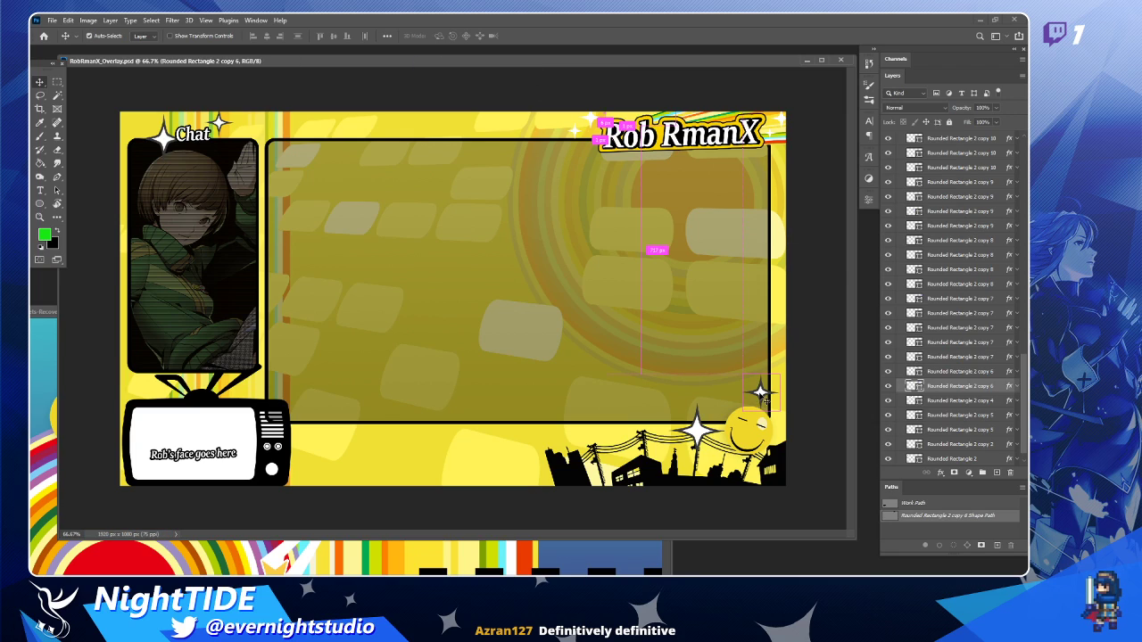
Hide the Stroke effect on the two stars beside the winking smiley, Layer 93 copy 5 and Layer 93 copy 4.
ctrl+click(764, 400)
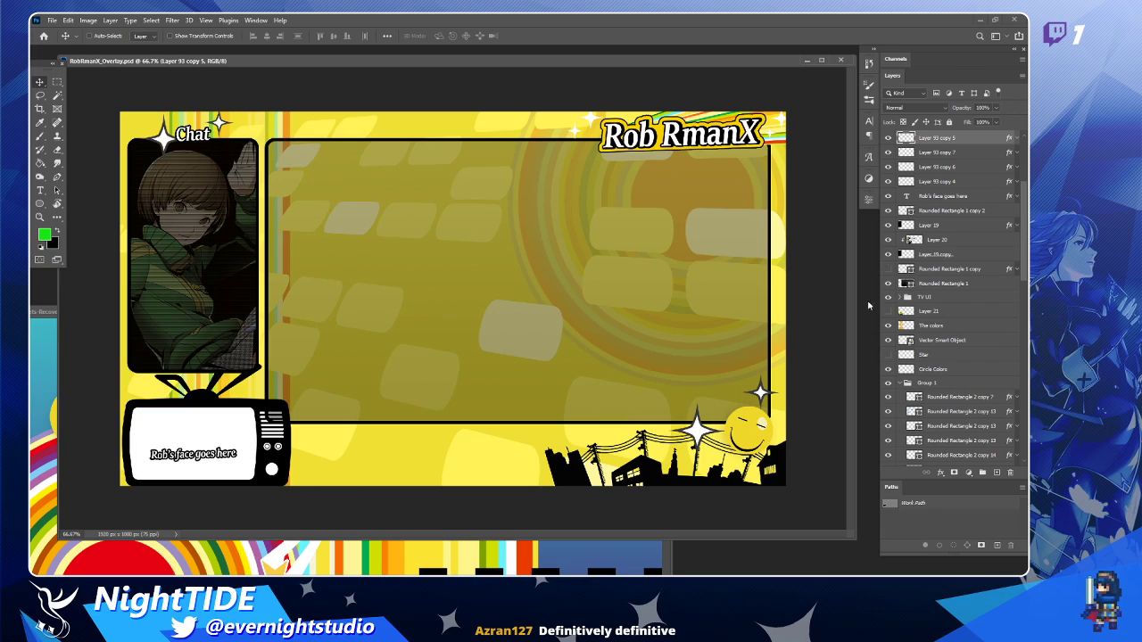
click(1018, 138)
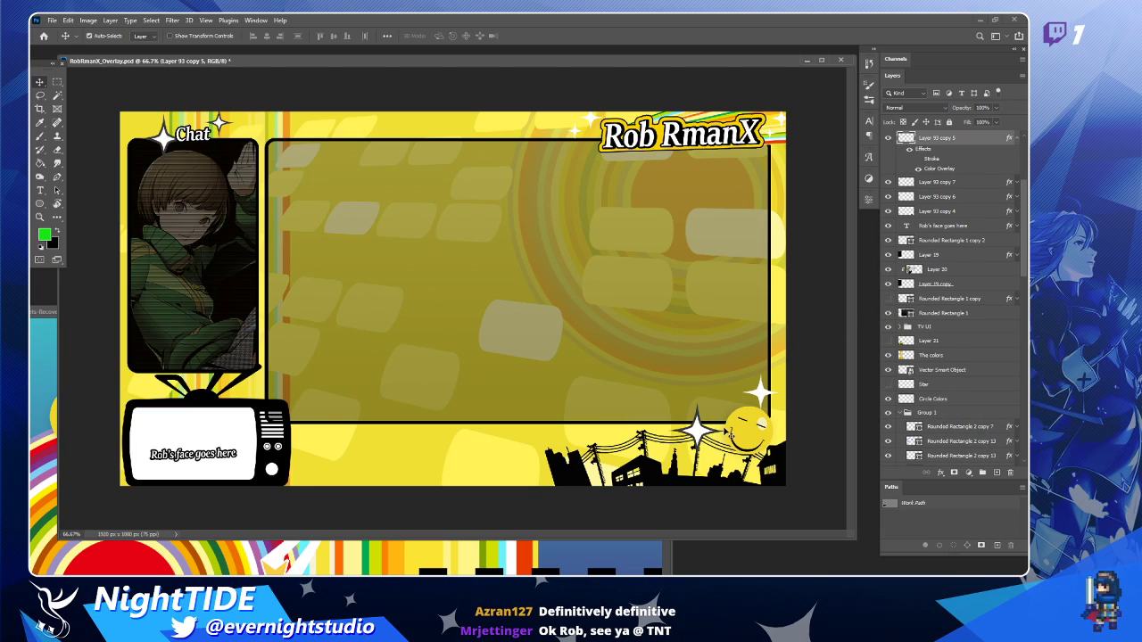
click(981, 212)
click(1016, 211)
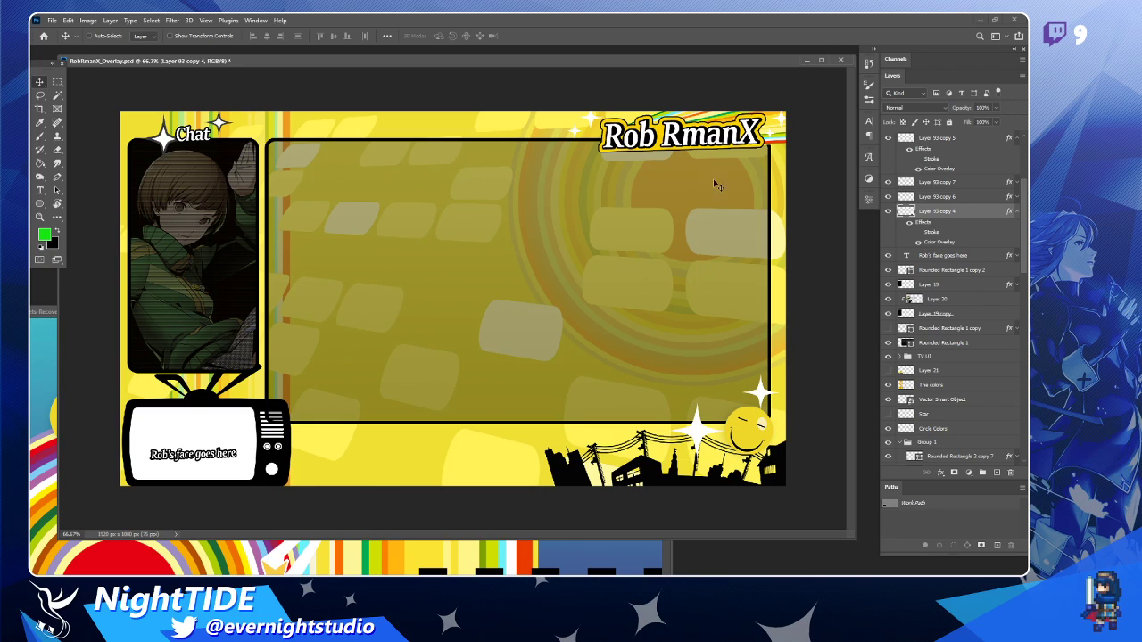
click(1017, 212)
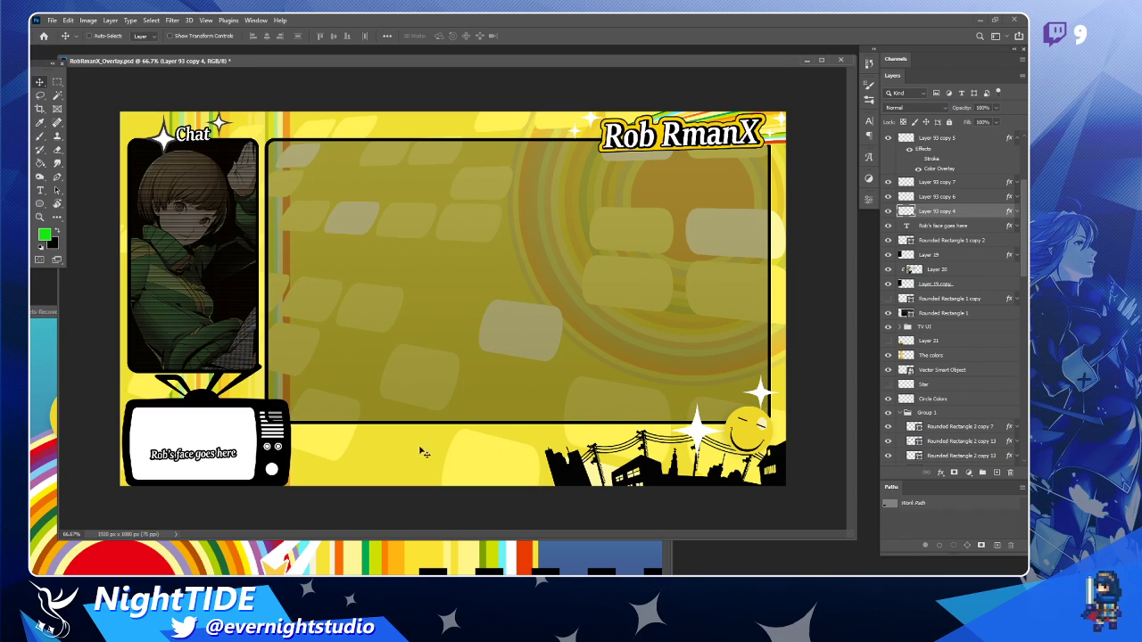
key(m)
drag(336, 442, 705, 465)
key(ctrl+d)
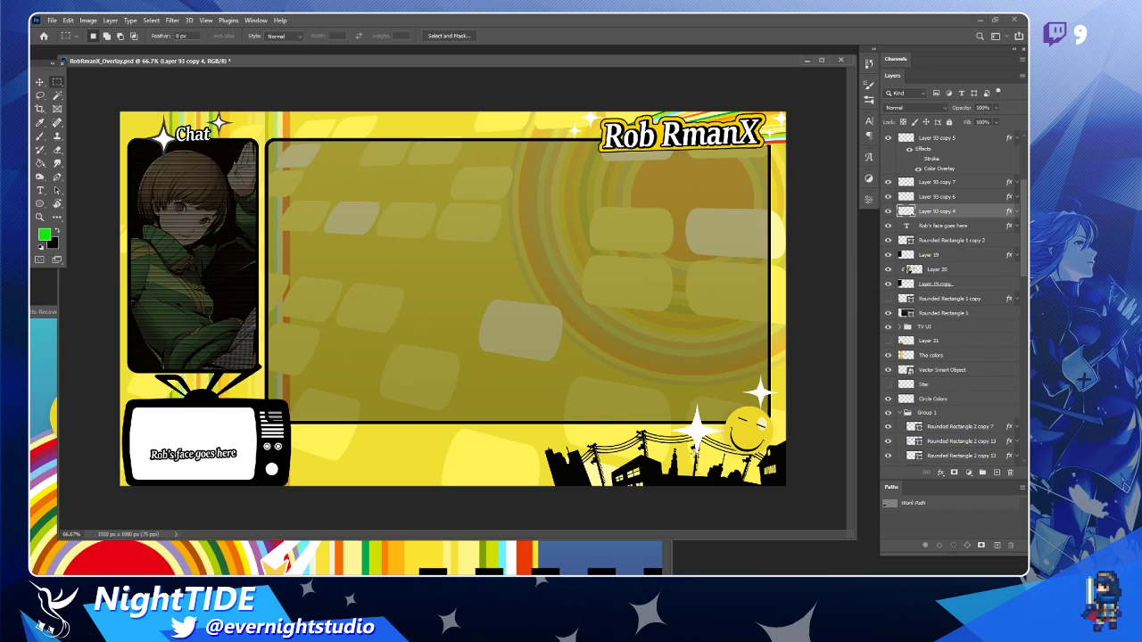
key(v)
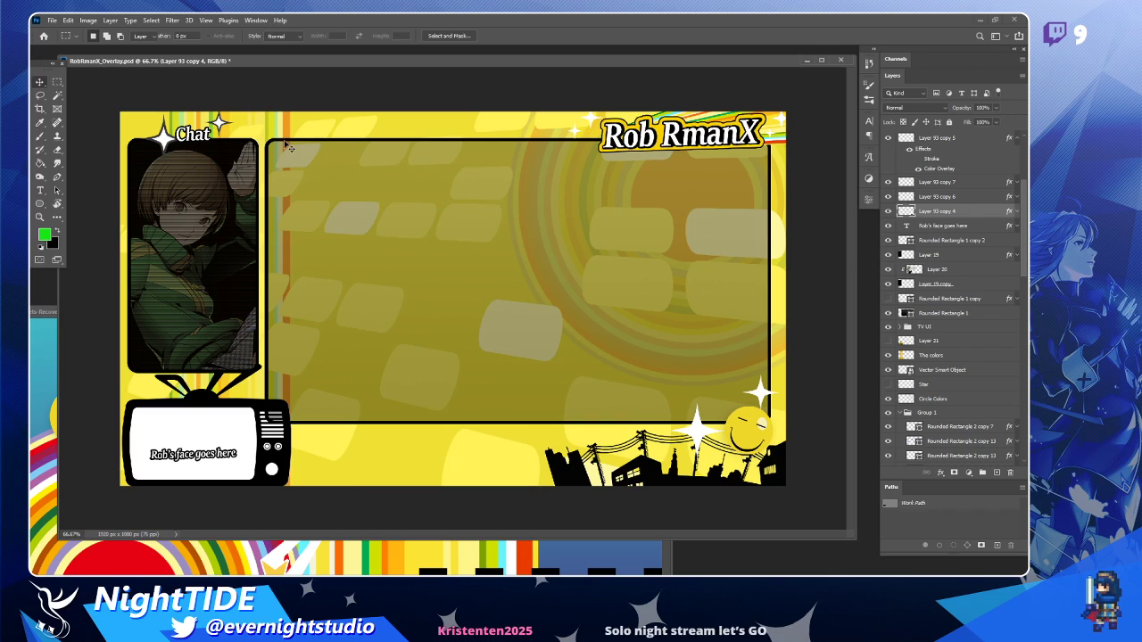
Make the large star before the Chat title slightly smaller and shift it a little to the left, then check the title area up close.
click(168, 142)
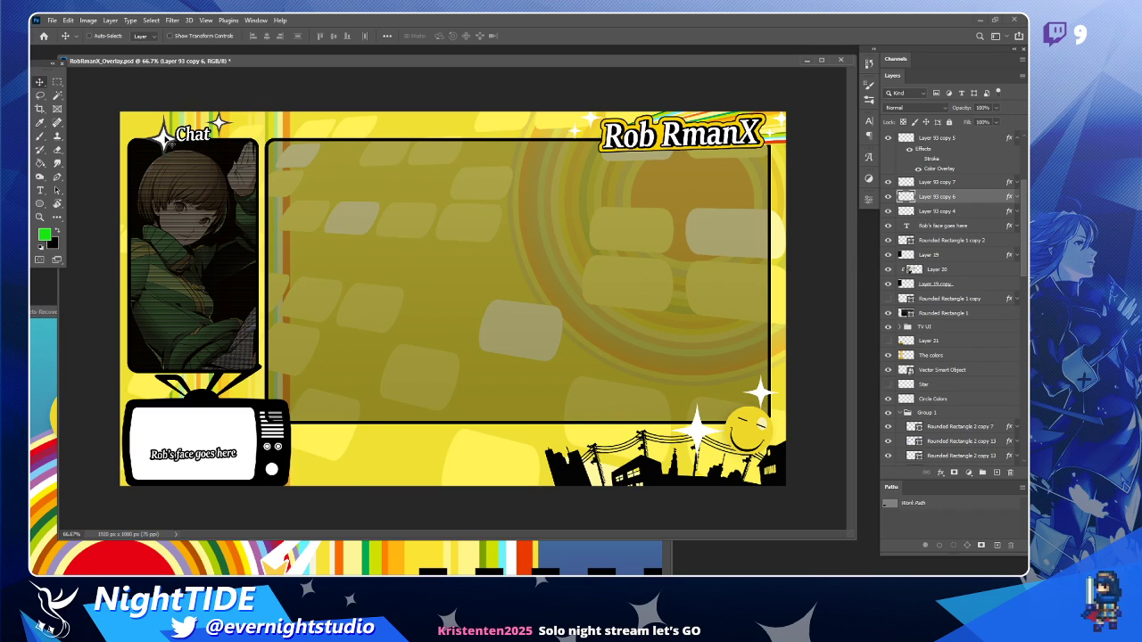
key(ctrl+t)
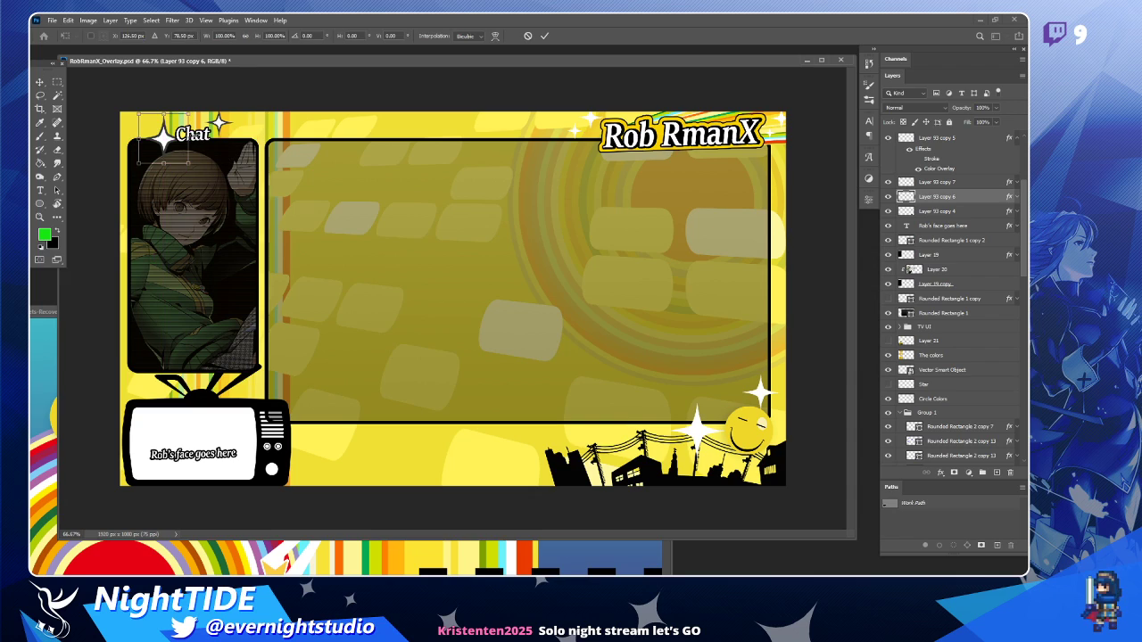
key(Return)
key(z)
click(201, 131)
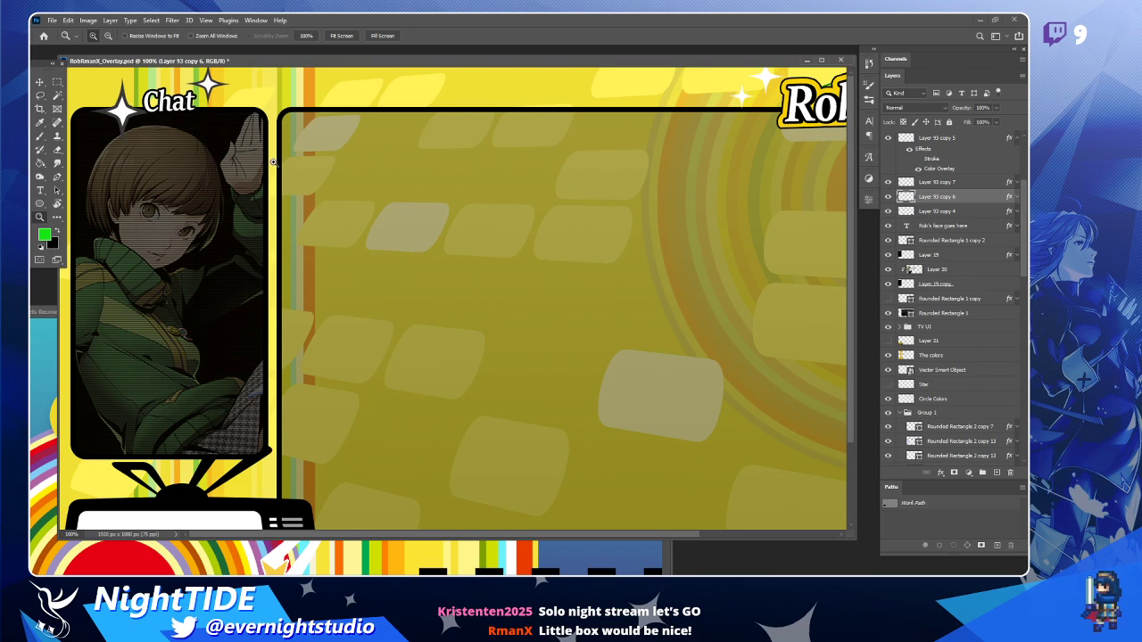
alt+click(331, 168)
Activate the Rounded Rectangle tool in Shape mode for drawing a box on the overlay.
click(39, 82)
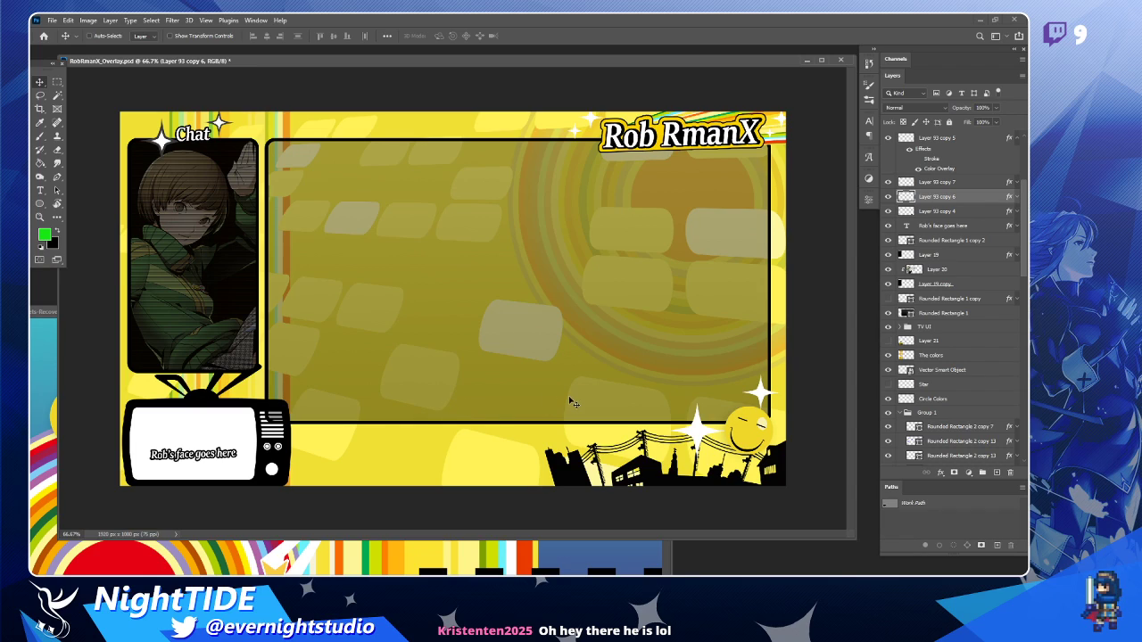
click(57, 81)
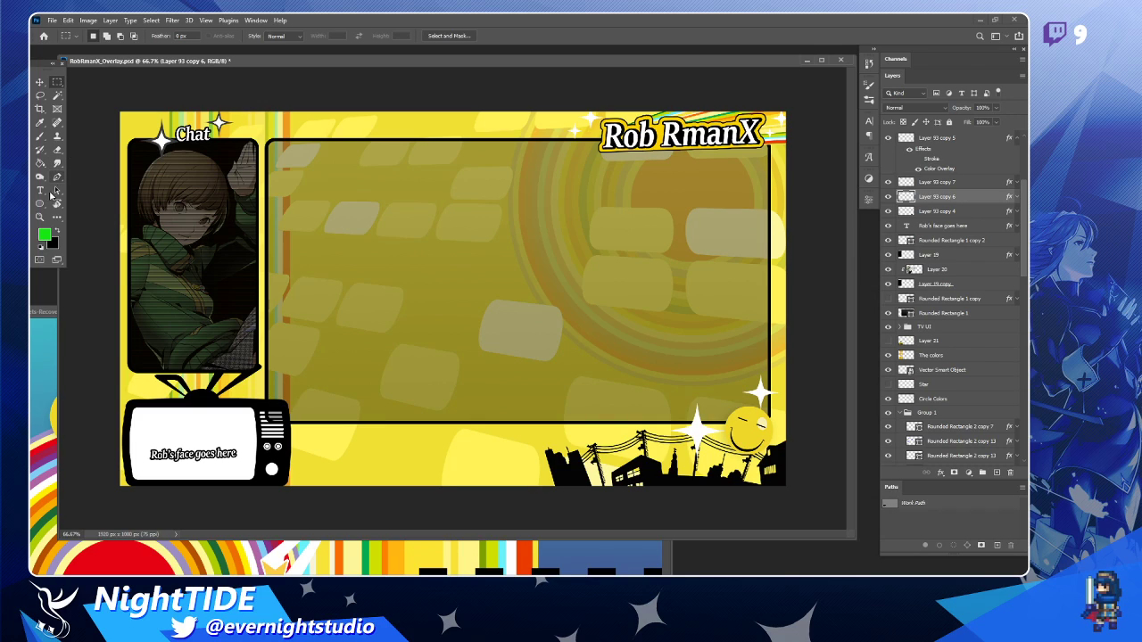
click(39, 204)
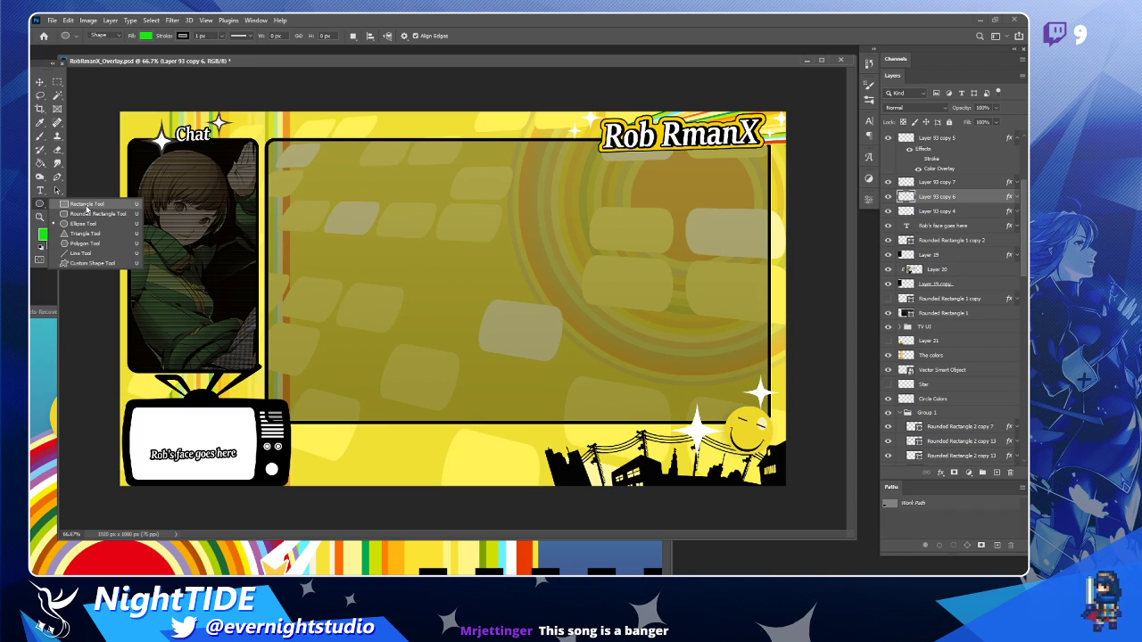
click(87, 206)
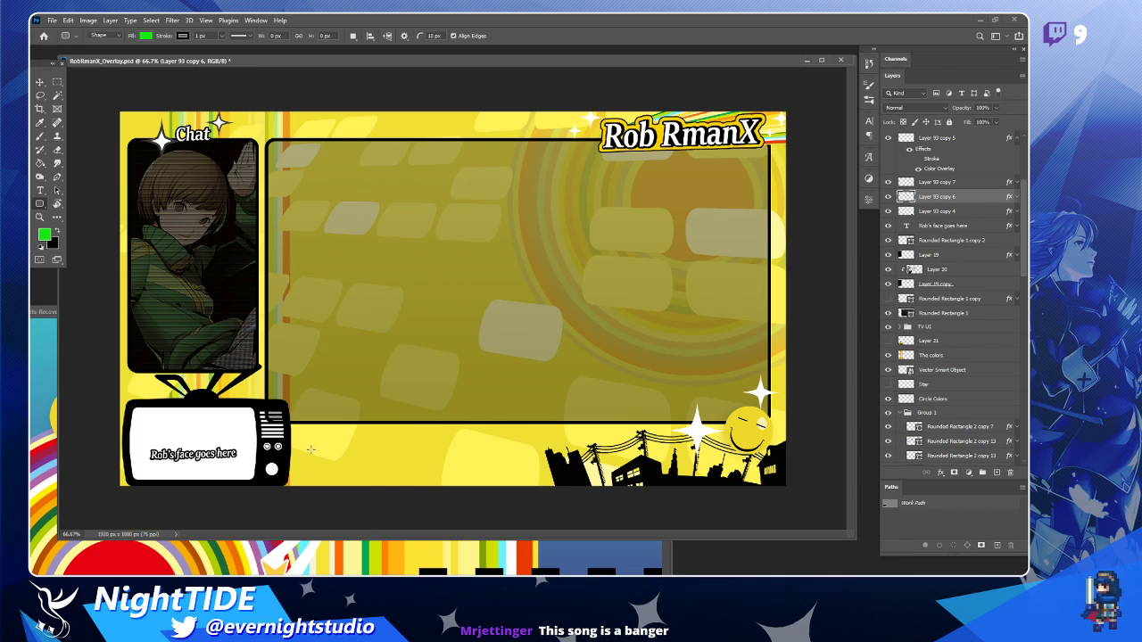
Draw a rounded rectangle about 1050 px wide and 70 px tall below the large gameplay frame and fill it with golden yellow.
drag(306, 439, 677, 466)
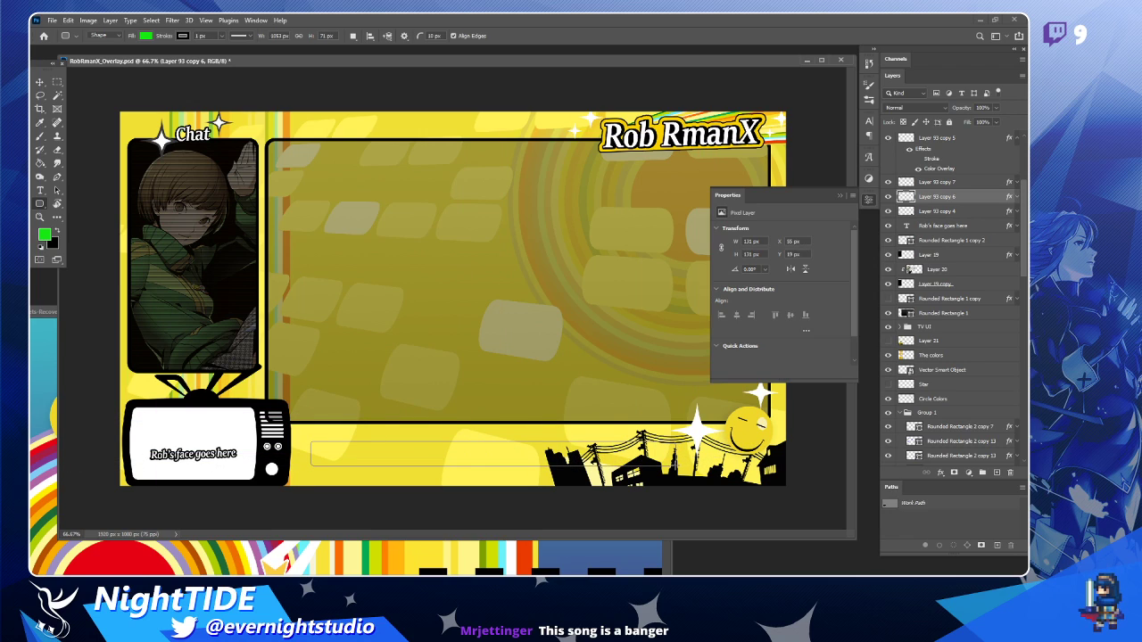
click(39, 82)
click(748, 307)
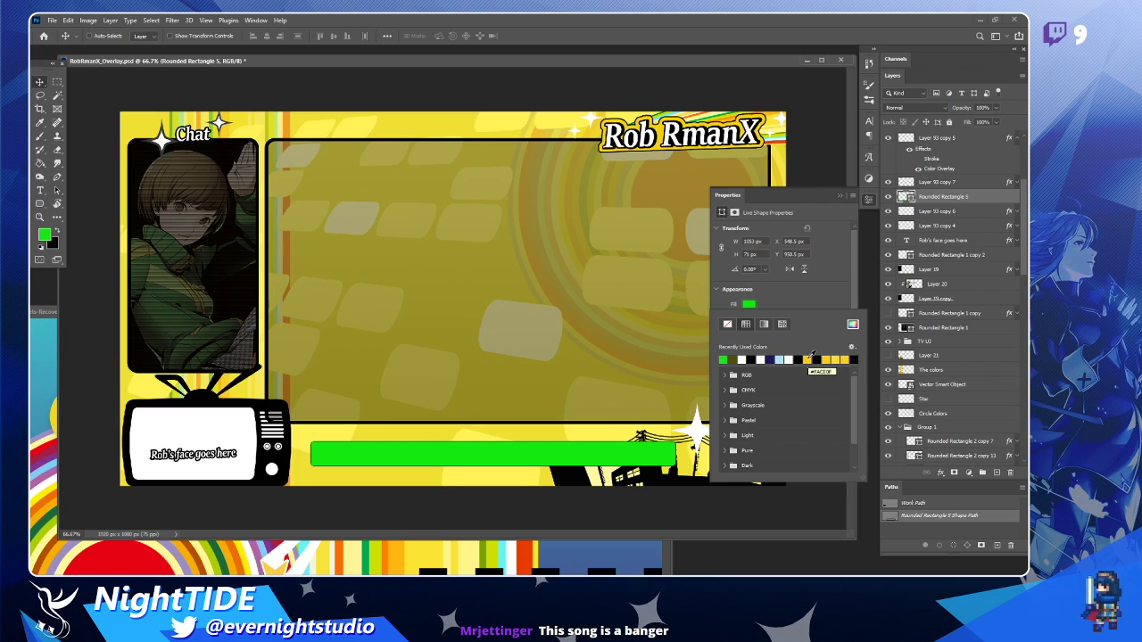
click(808, 358)
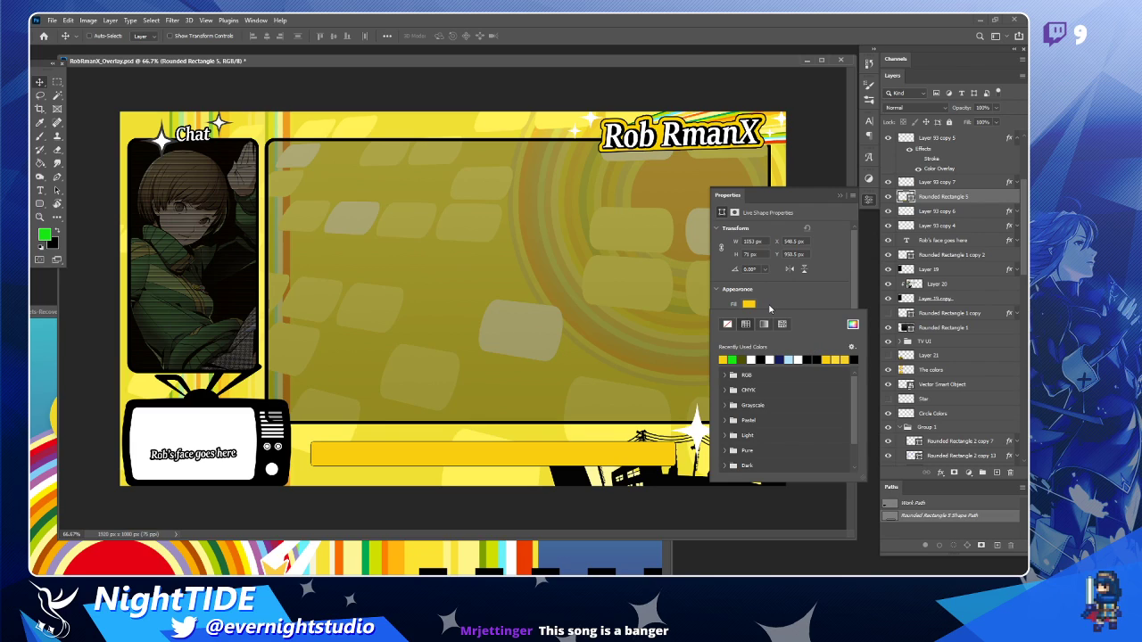
click(870, 202)
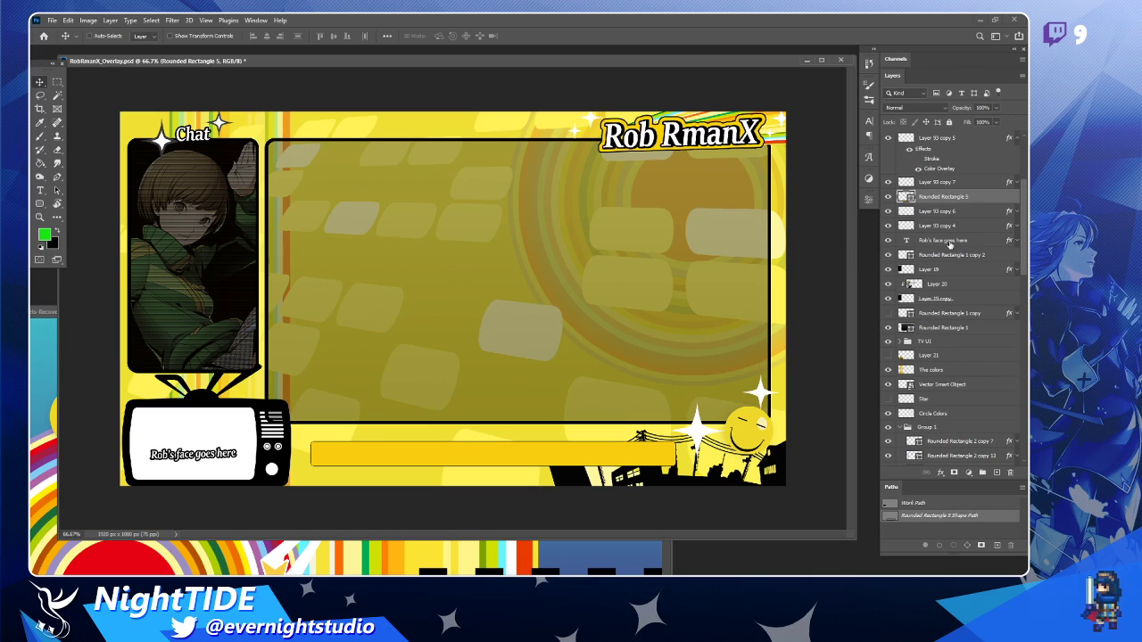
Remove the outline stroke from the yellow rounded bar.
click(869, 199)
click(750, 319)
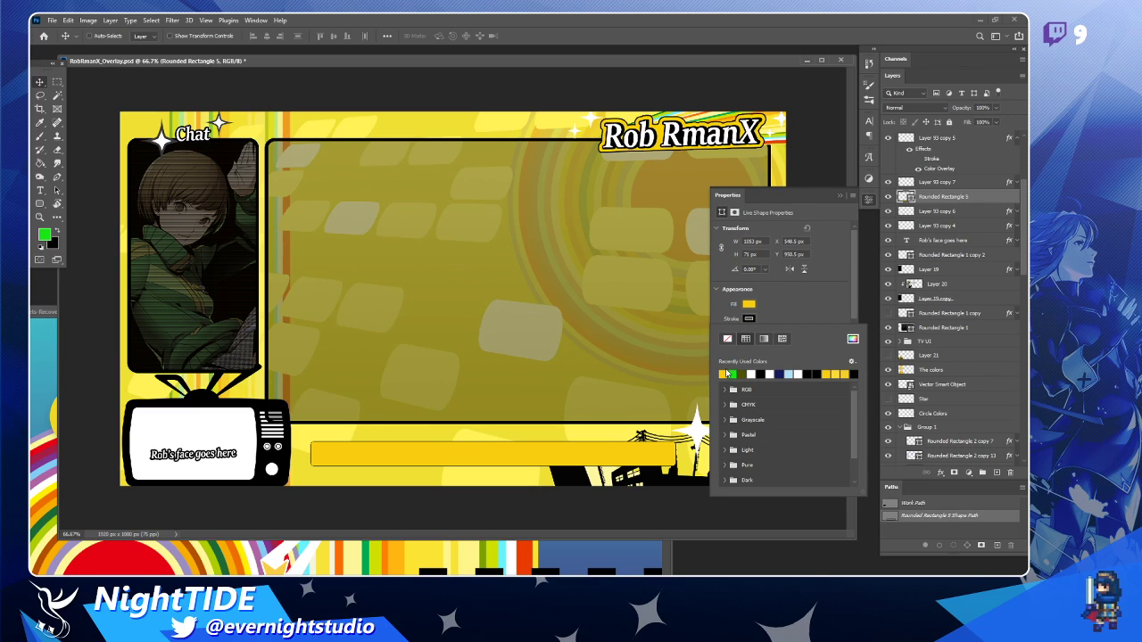
click(747, 322)
click(746, 322)
click(729, 340)
click(45, 85)
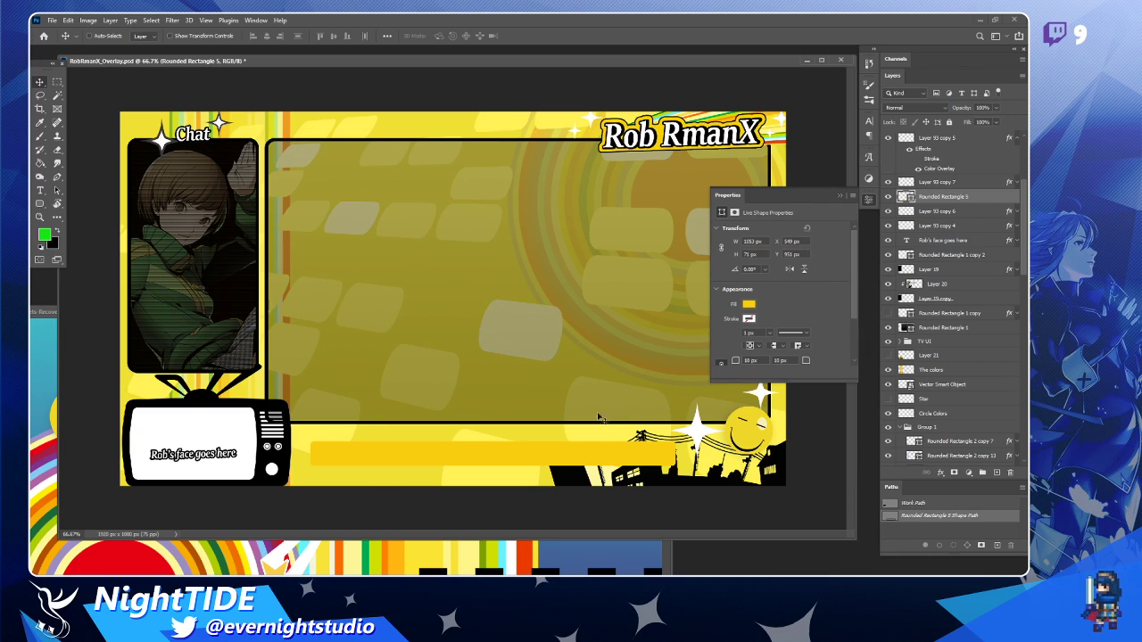
Duplicate the yellow bar with a slight offset and place the copy directly beneath the original in the layer order.
drag(533, 460, 531, 461)
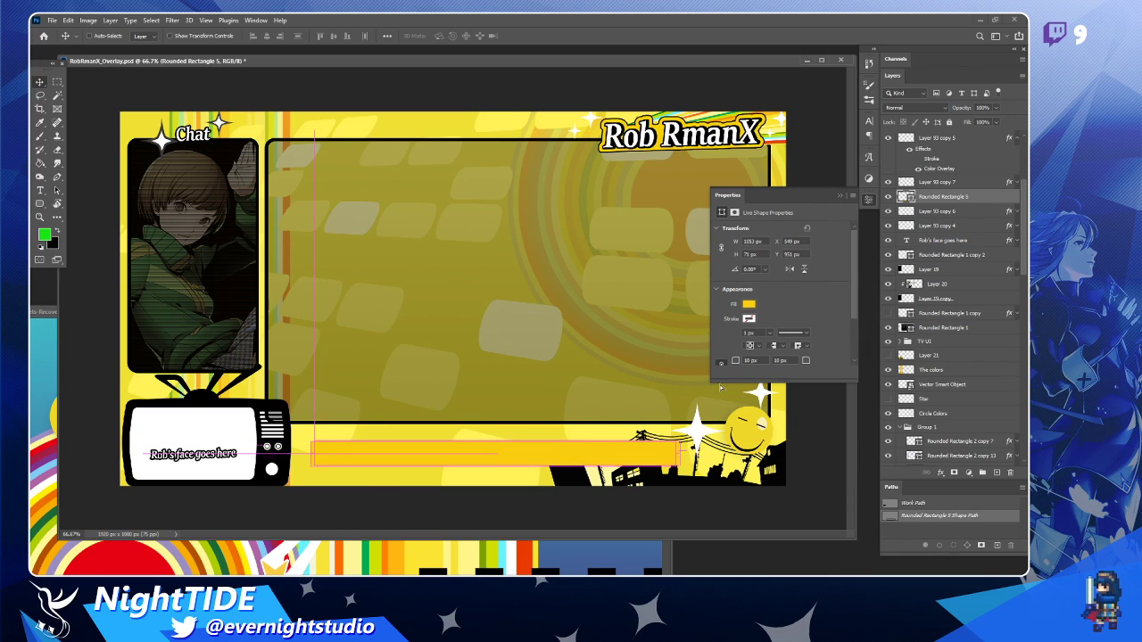
drag(950, 197, 948, 216)
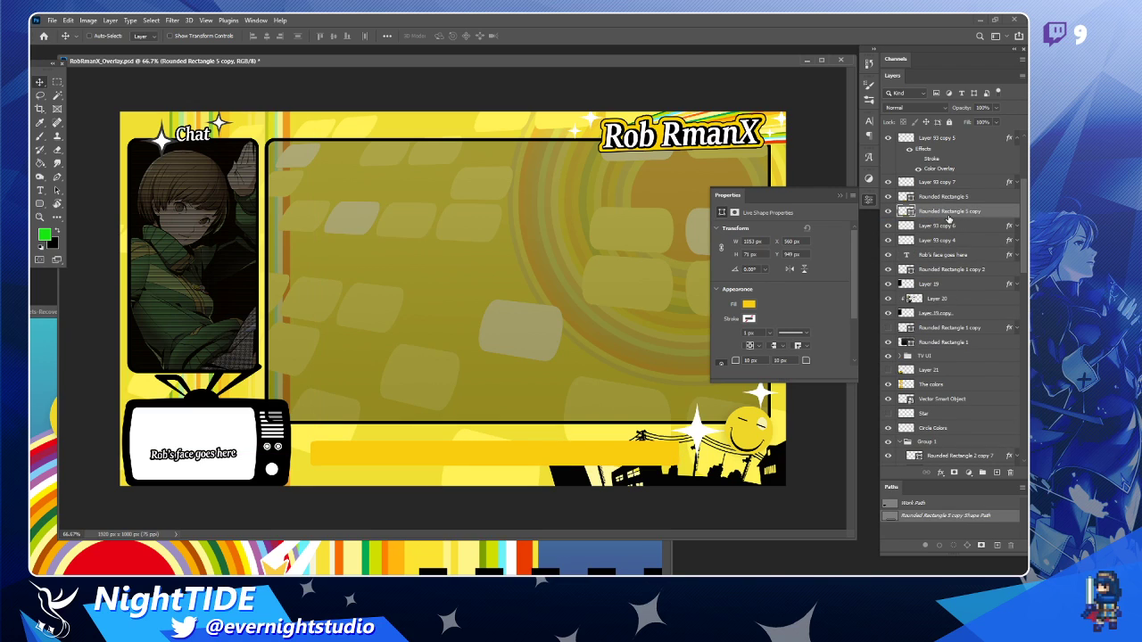
double_click(997, 212)
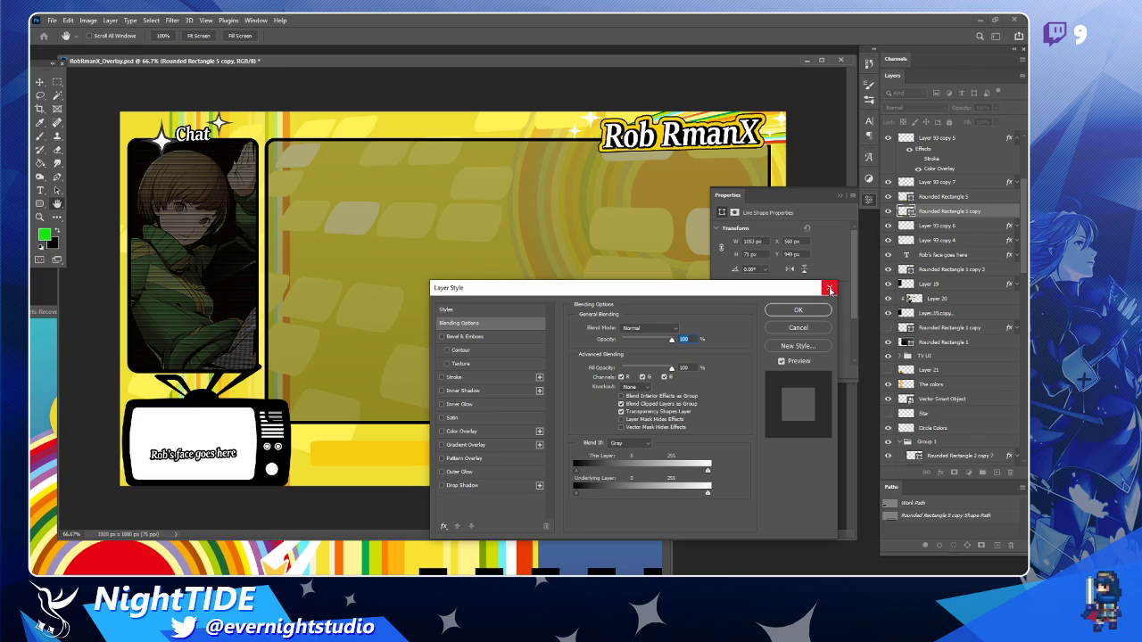
click(830, 289)
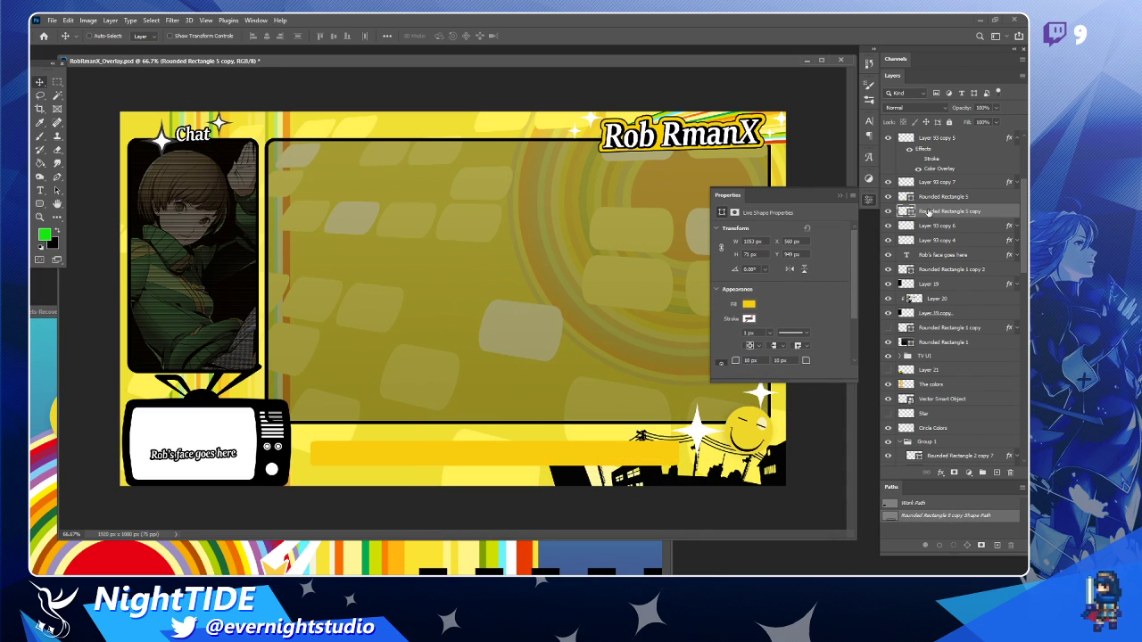
Add a black outside stroke layer effect to the original yellow bar.
double_click(981, 198)
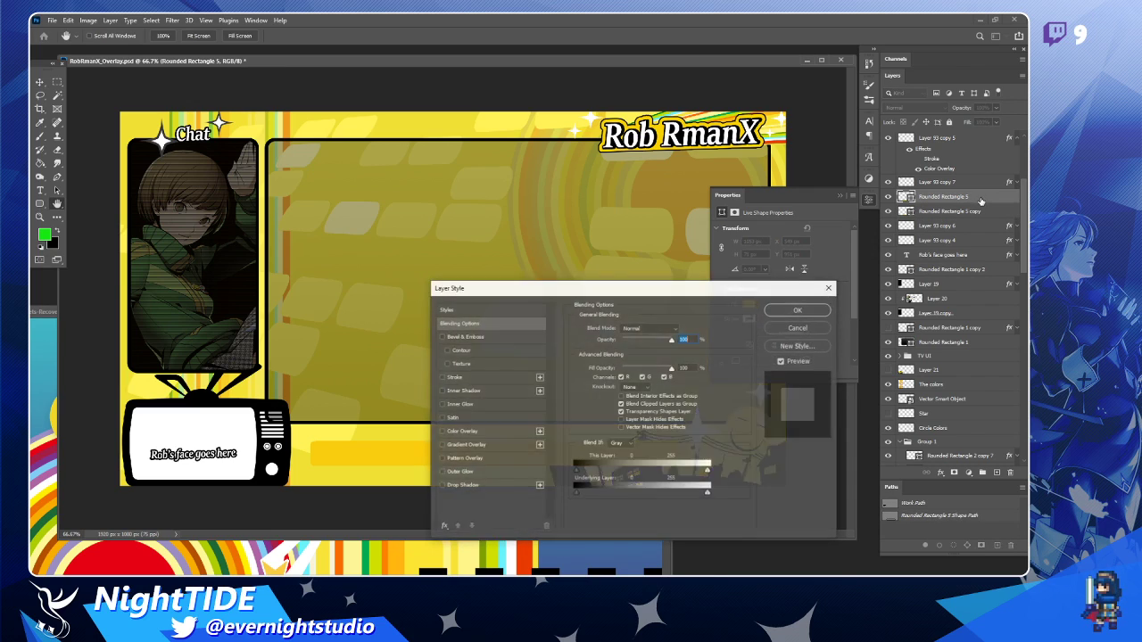
click(454, 377)
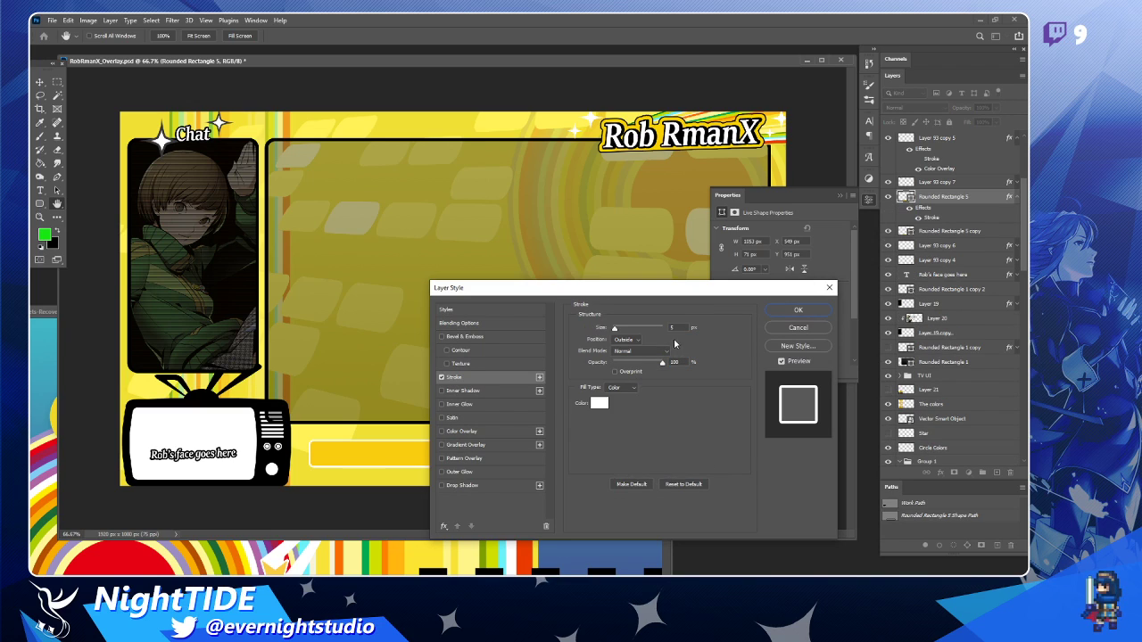
click(599, 403)
click(828, 388)
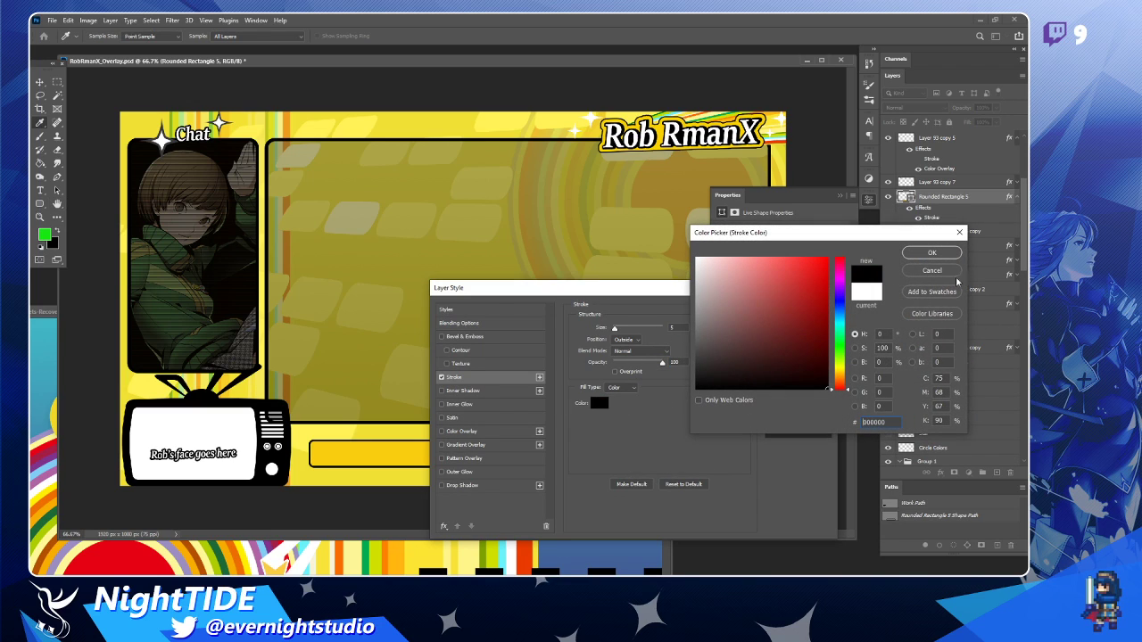
click(932, 254)
click(663, 328)
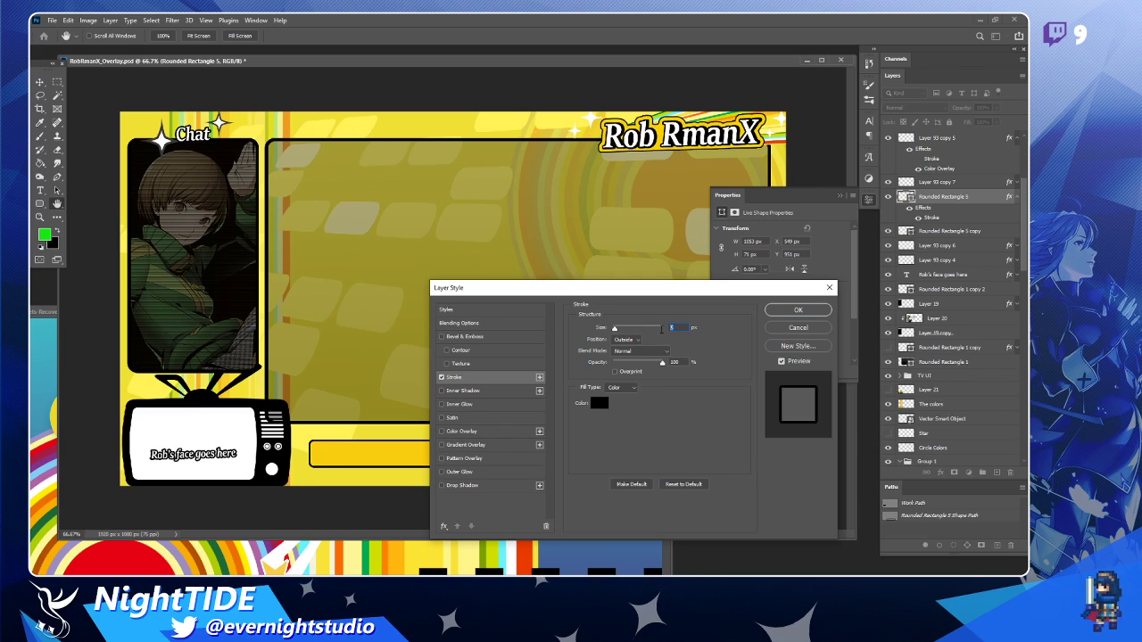
click(811, 312)
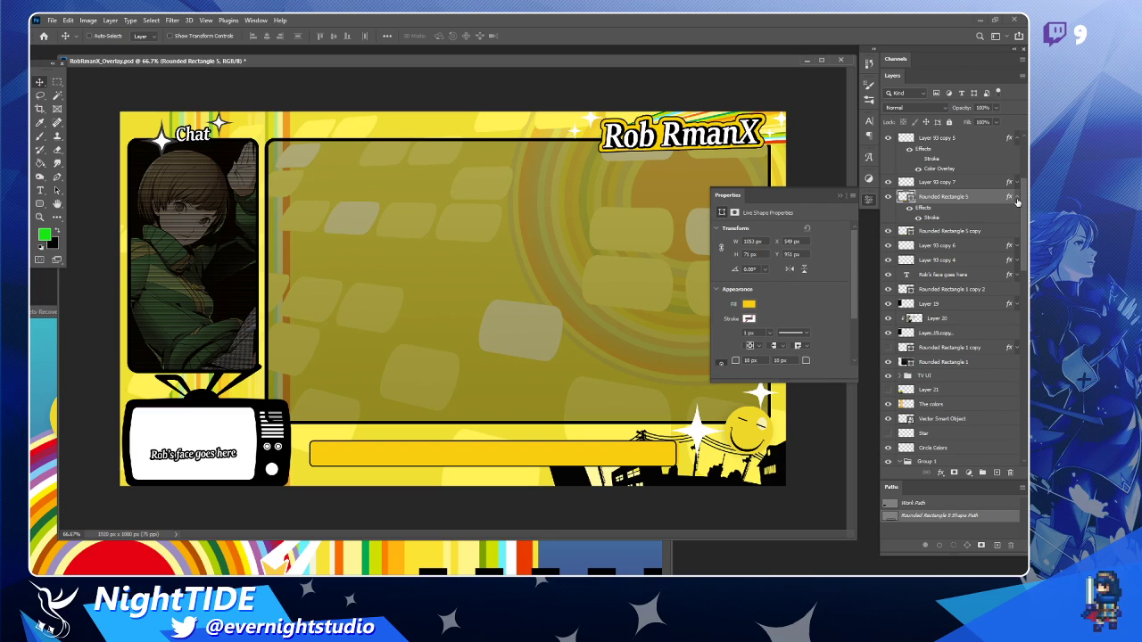
Apply a black color overlay at full opacity with Normal blending to the duplicate bar beneath the original.
click(889, 196)
click(889, 197)
click(995, 233)
double_click(995, 233)
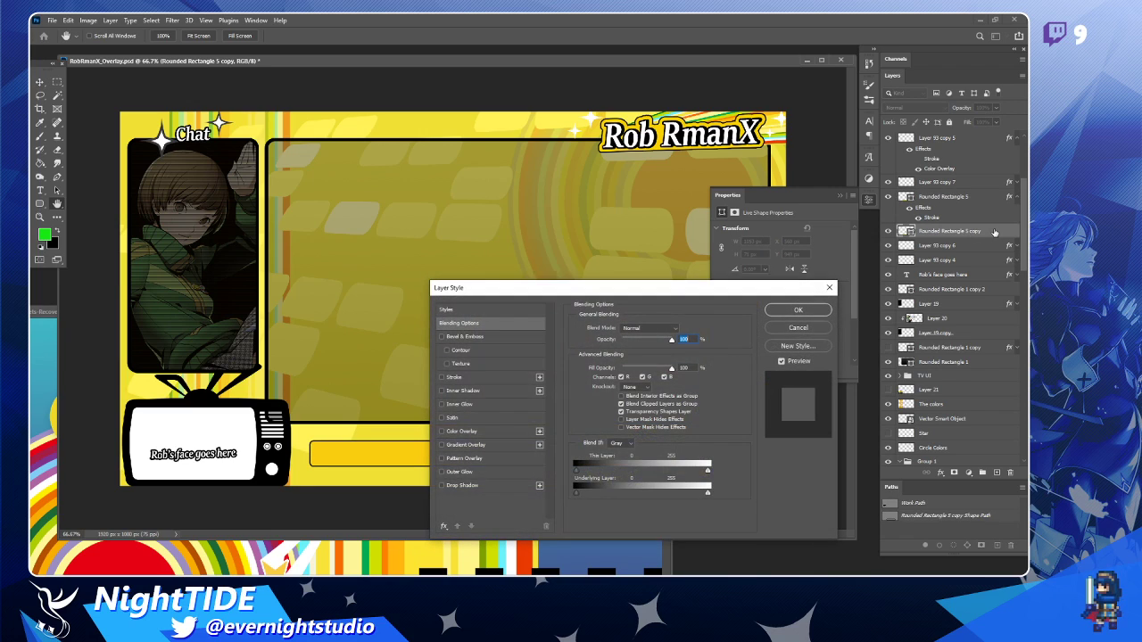
click(461, 431)
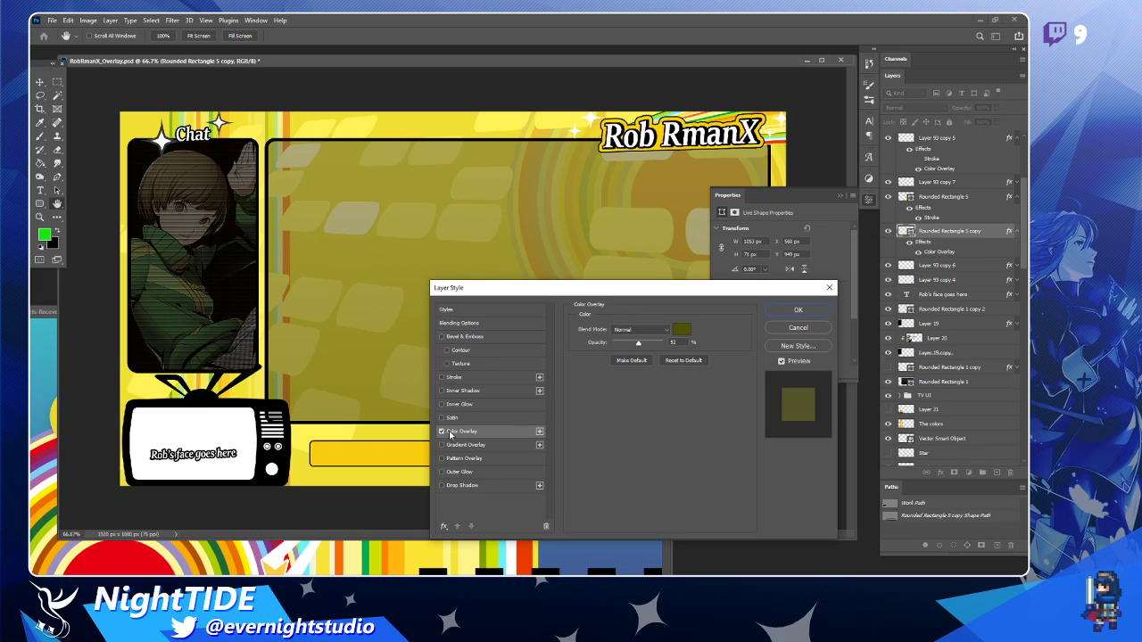
drag(614, 287, 752, 144)
click(821, 188)
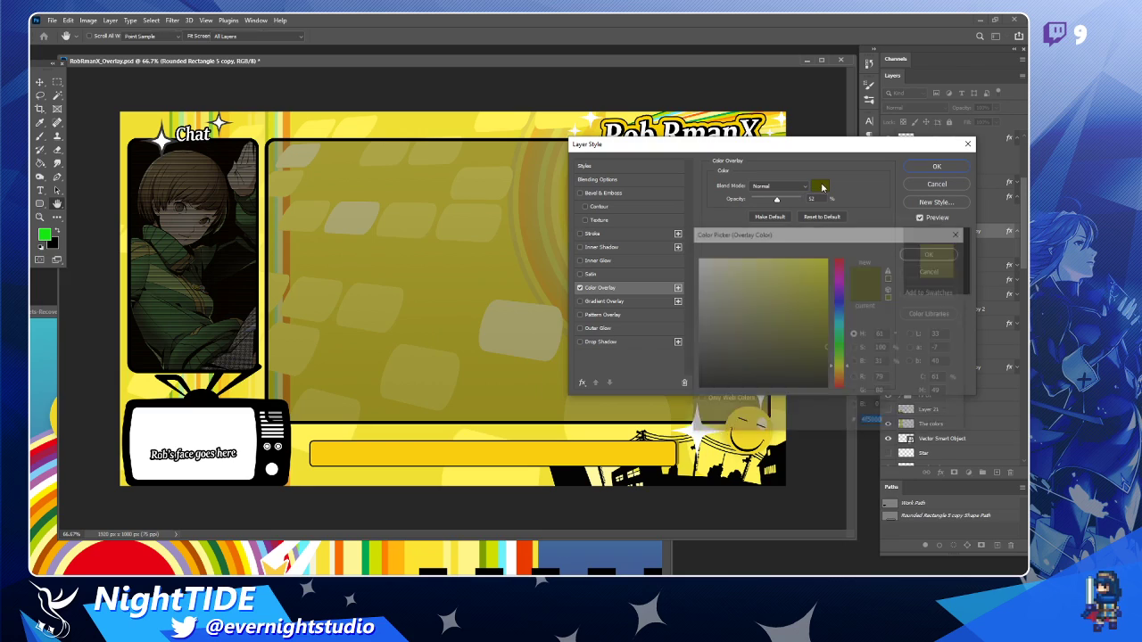
drag(827, 284, 831, 393)
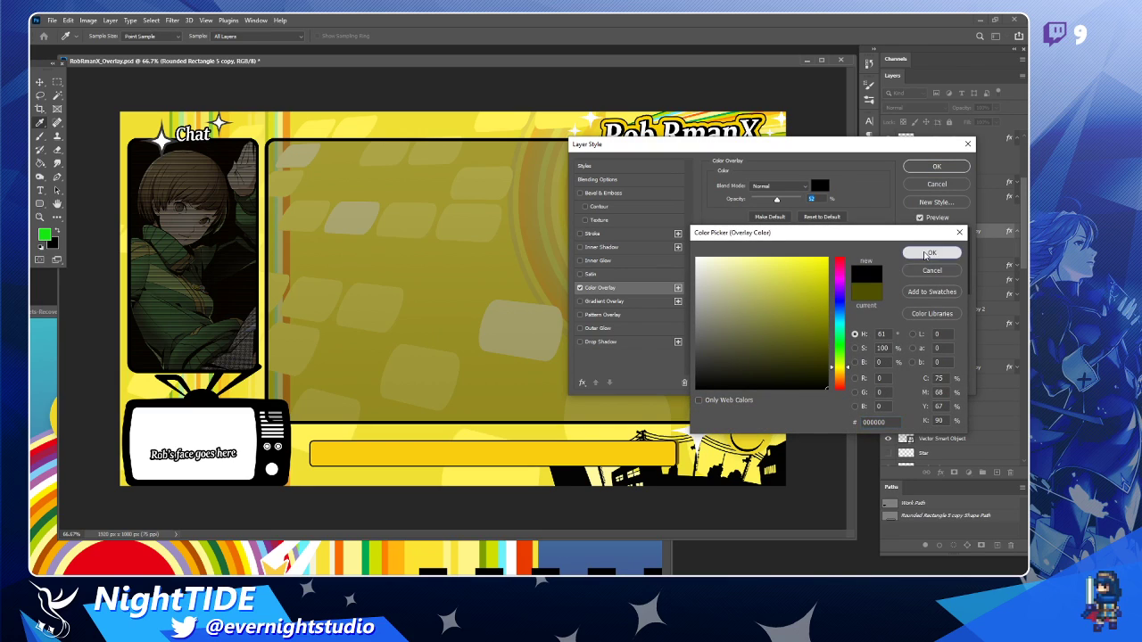
click(930, 253)
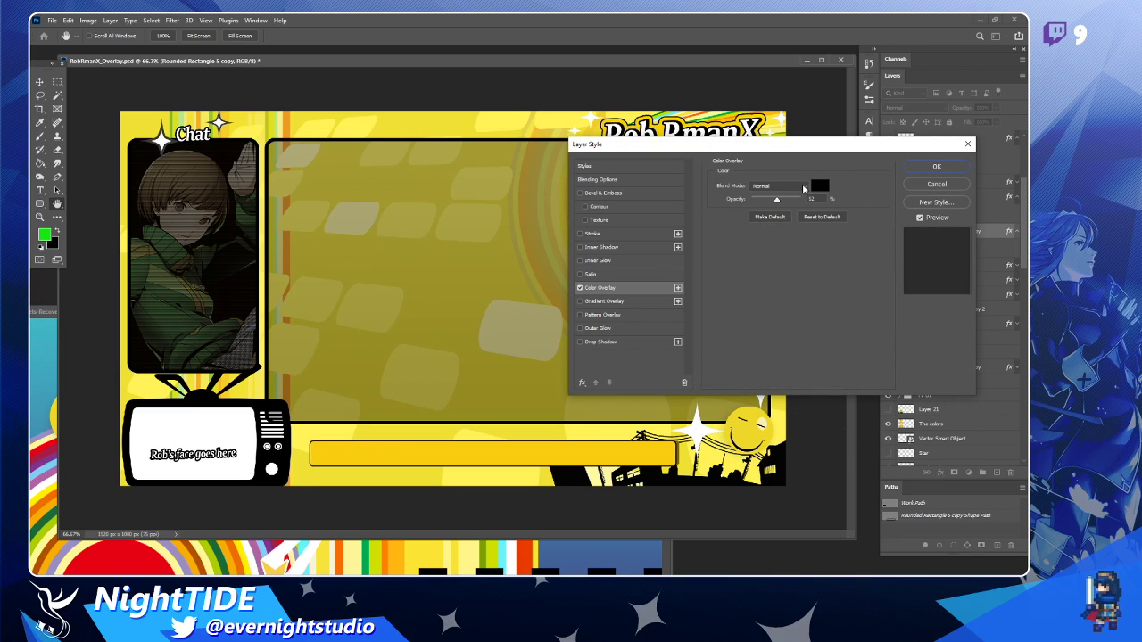
drag(776, 200, 845, 200)
click(932, 167)
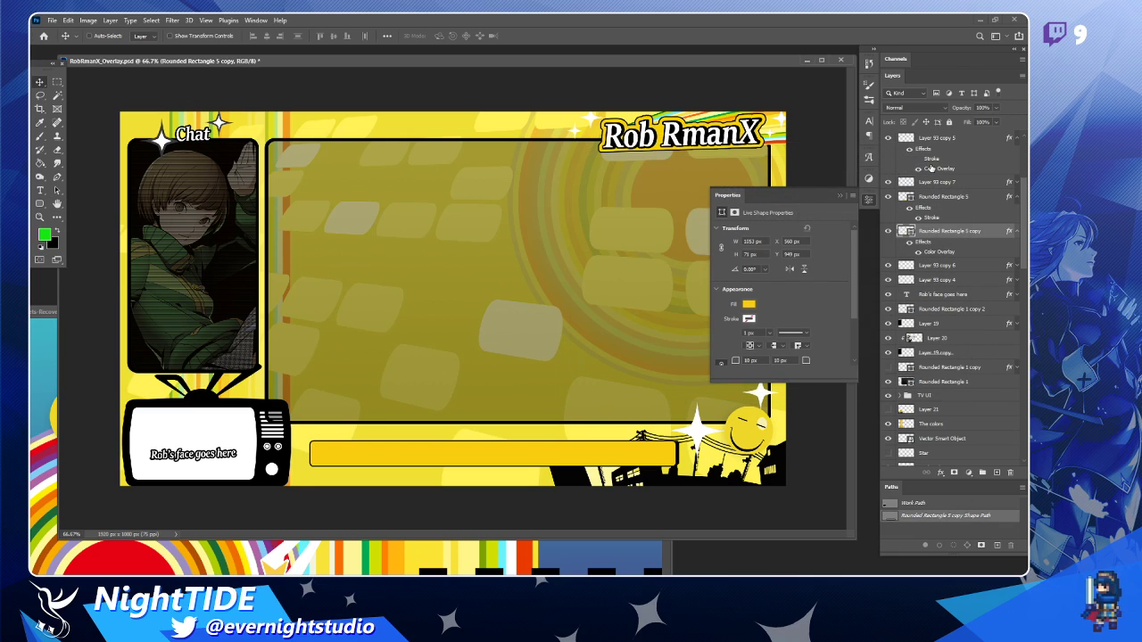
Nudge the black duplicate to X 556 px, Y 956 px as an offset shadow for the yellow bar.
key(Down)
key(Down)
key(Down)
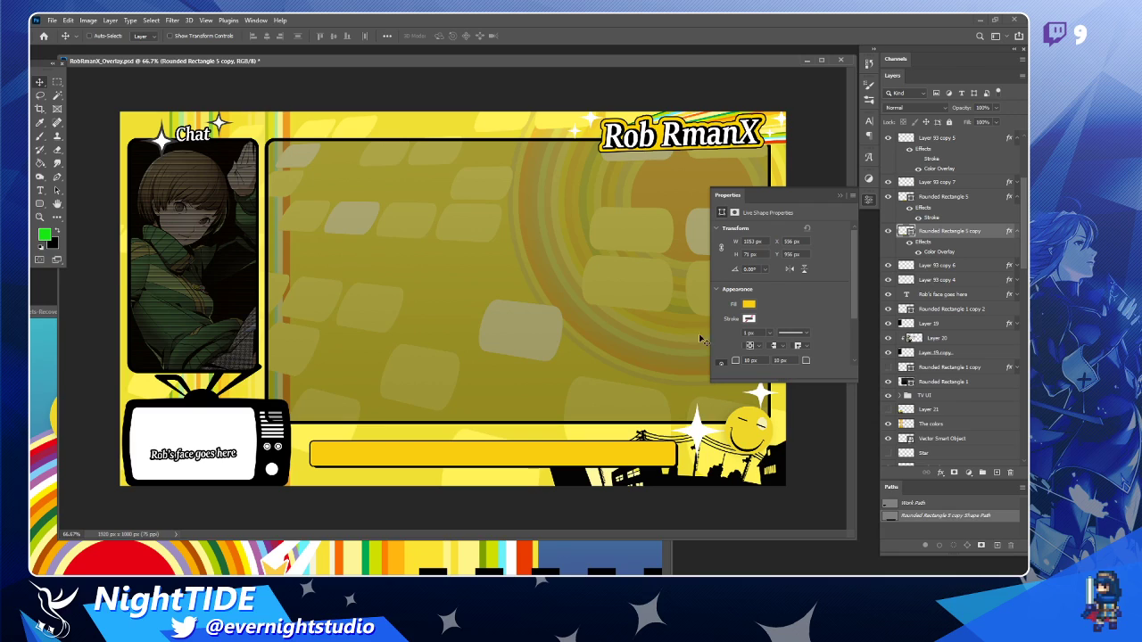
Stretch the yellow bar and its black shadow copy together upward to a combined height of 92 px.
click(968, 204)
shift+click(975, 232)
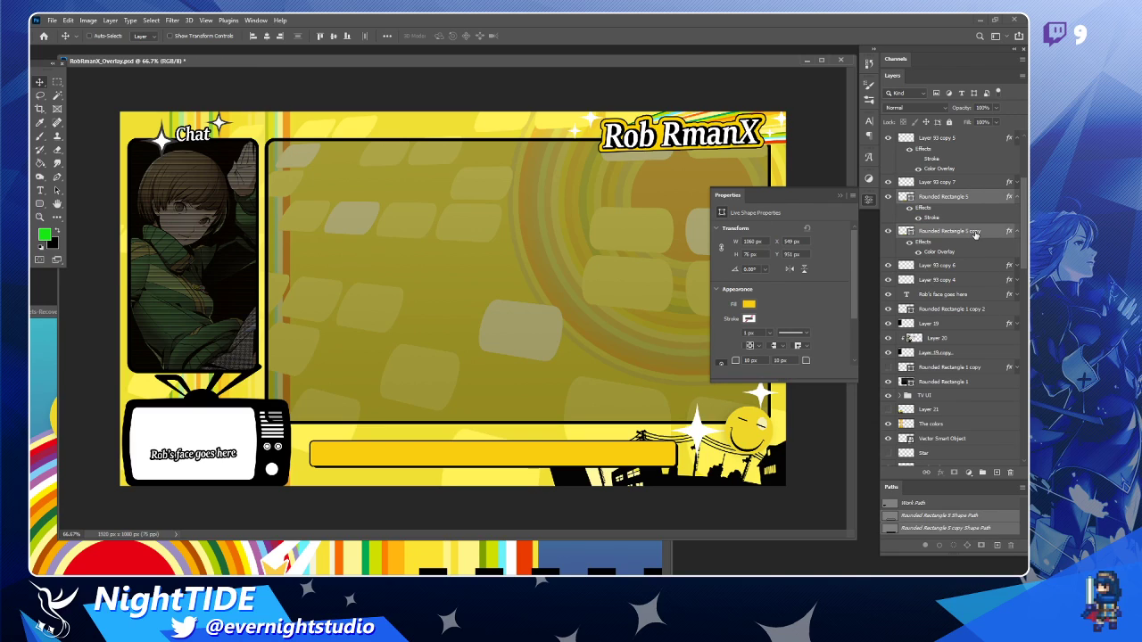
key(ctrl+t)
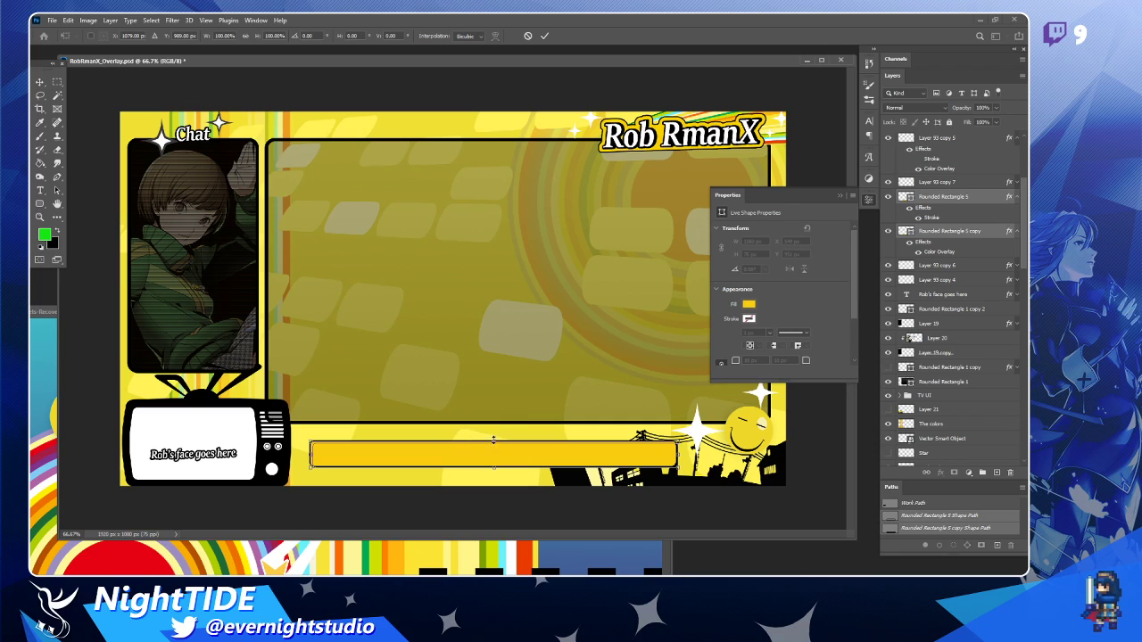
drag(493, 439, 494, 436)
key(Return)
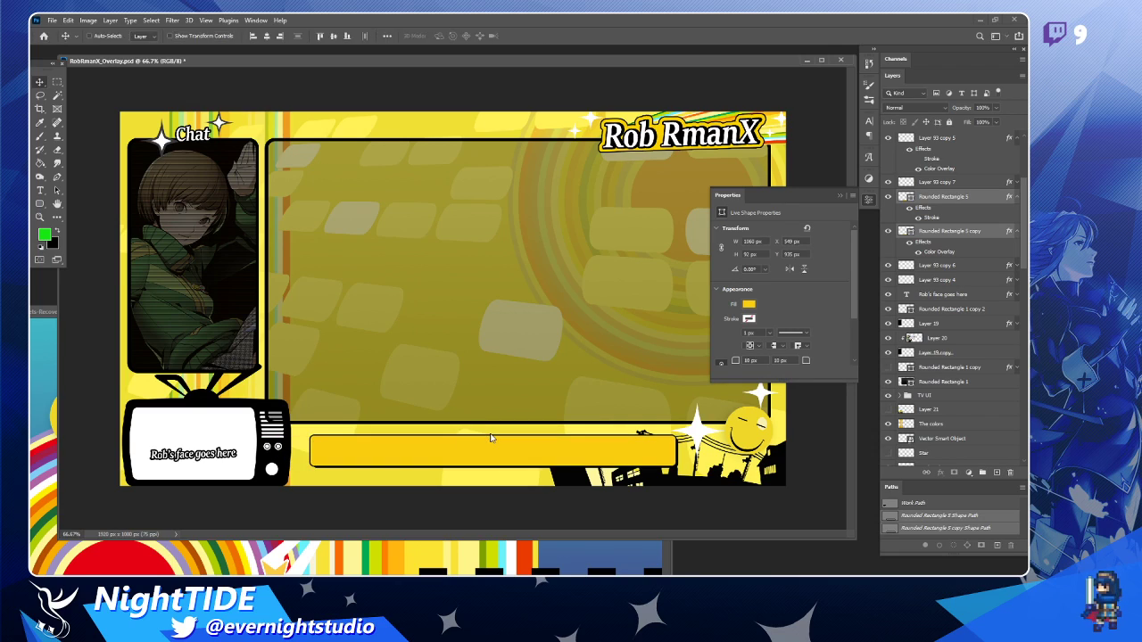
Nudge the yellow bar and its shadow together to X 552 px, Y 944 px.
key(Down)
key(Down)
key(Down)
key(Down)
key(Down)
key(Down)
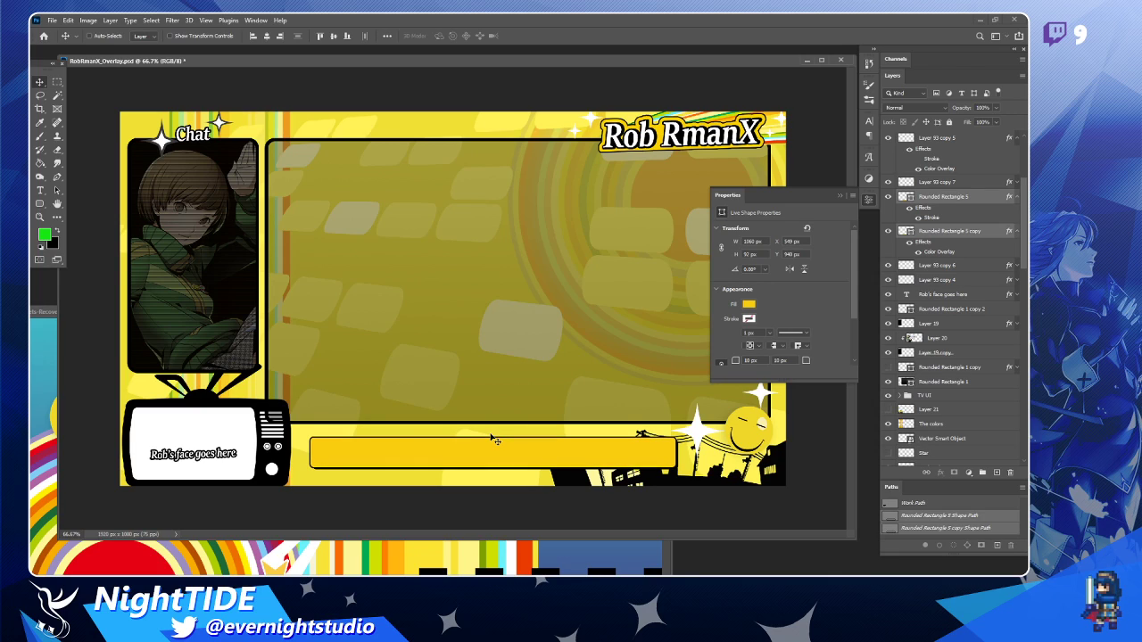
key(shift+Left)
key(Right)
key(Right)
key(Right)
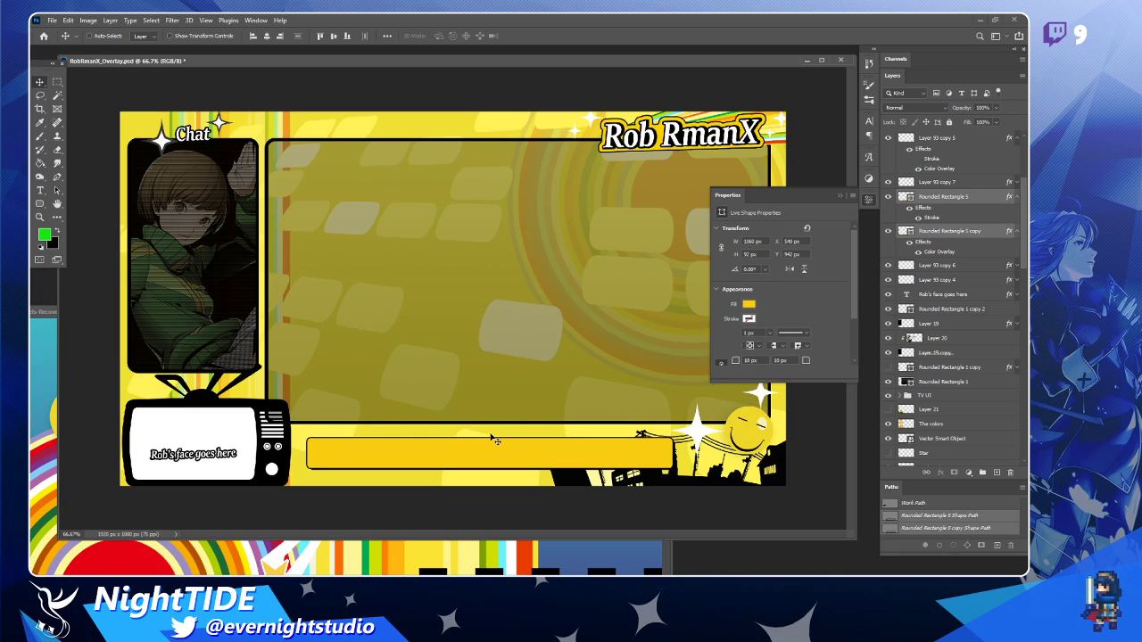
key(Down)
key(Down)
key(Down)
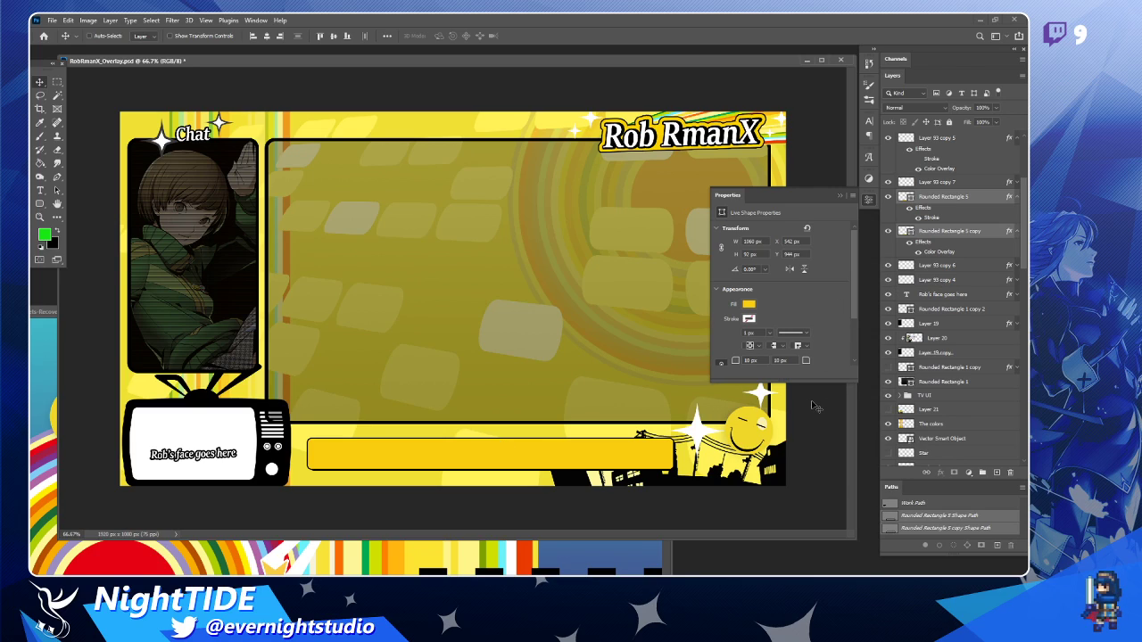
key(shift+Right)
Duplicate the "Chat" heading slightly to its right and place the copy beneath the original text layer.
key(z)
drag(244, 170, 157, 86)
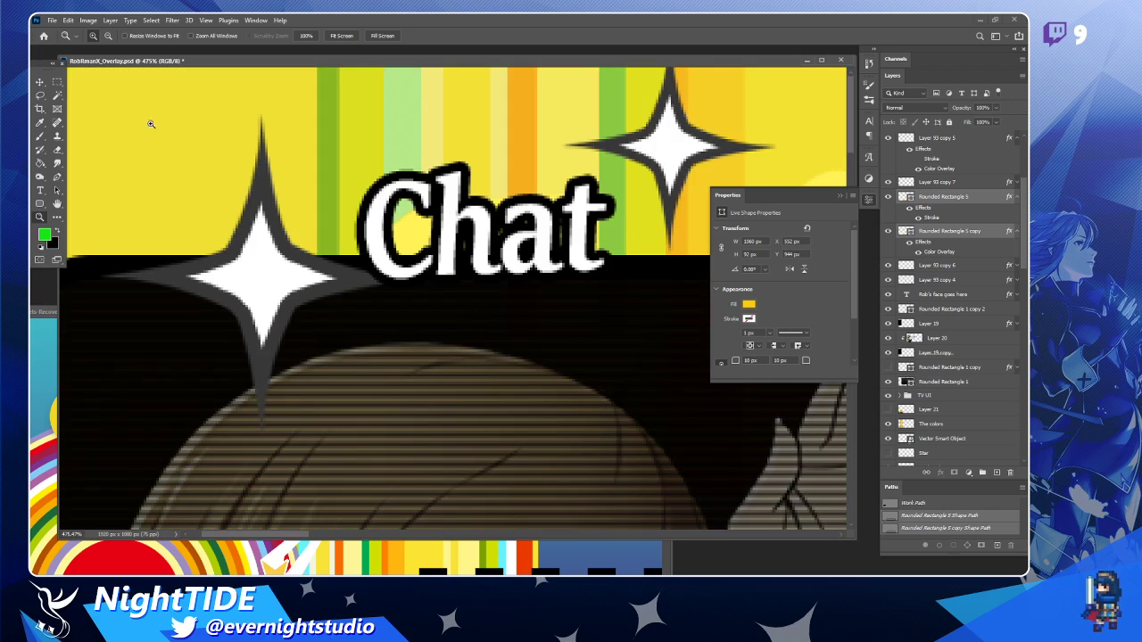
click(39, 82)
click(480, 229)
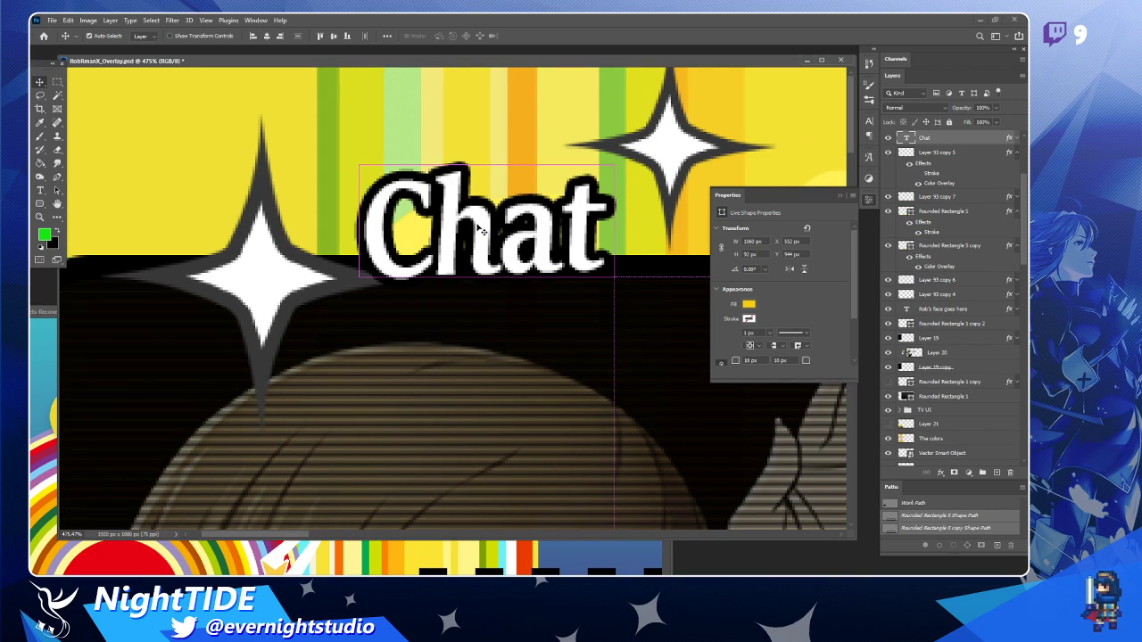
alt+drag(480, 230, 497, 229)
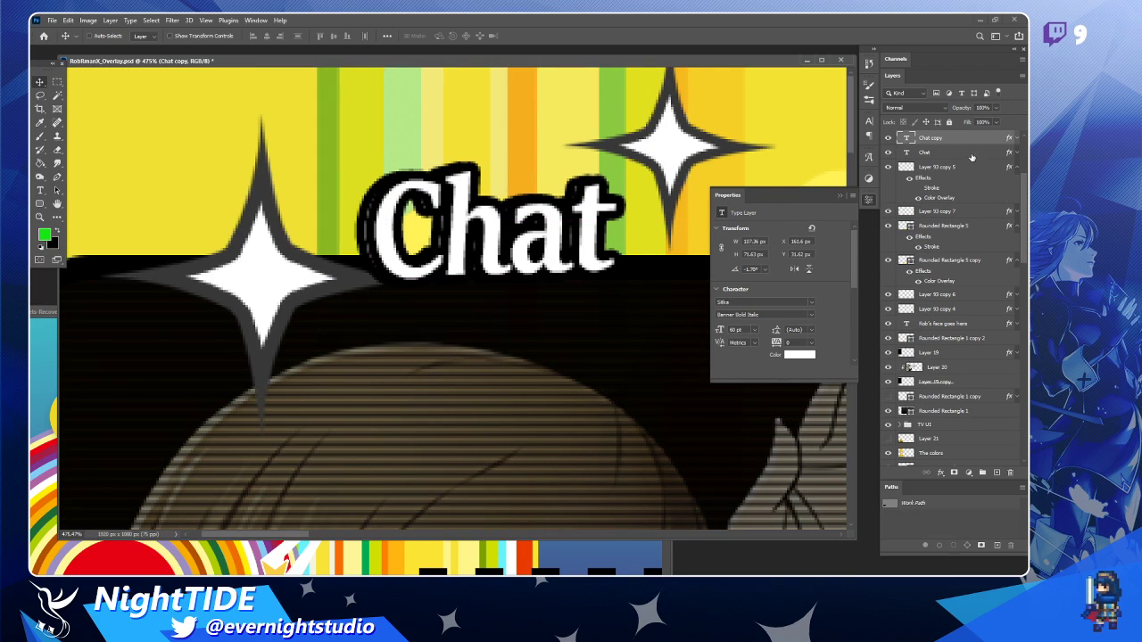
drag(964, 143, 964, 163)
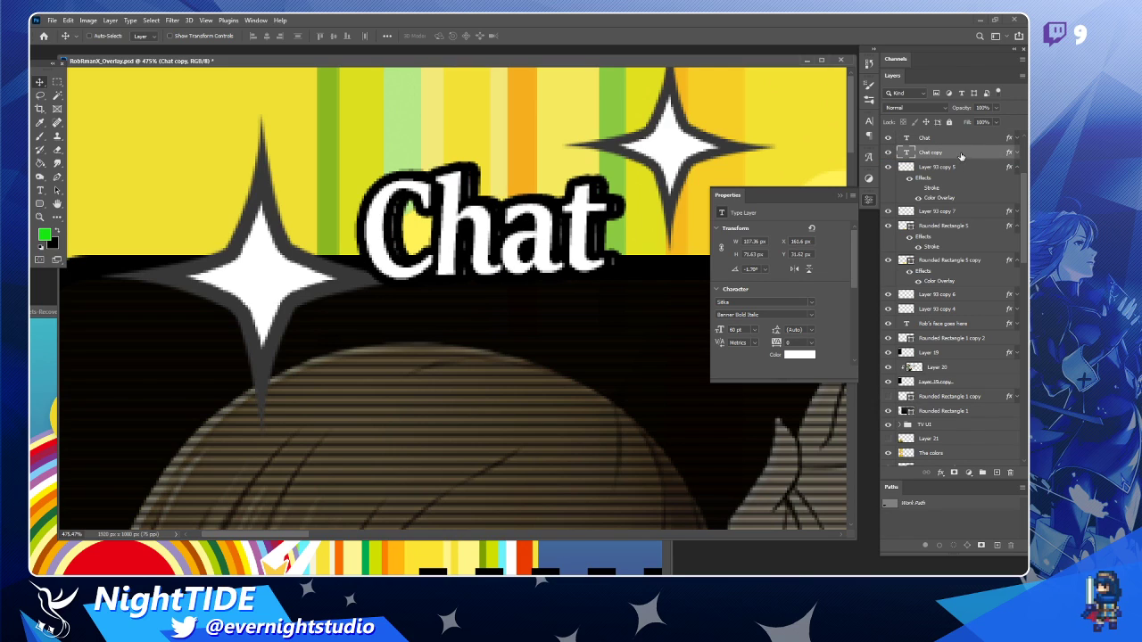
Add a black Color Overlay in Normal blend mode to the Chat copy layer.
double_click(987, 157)
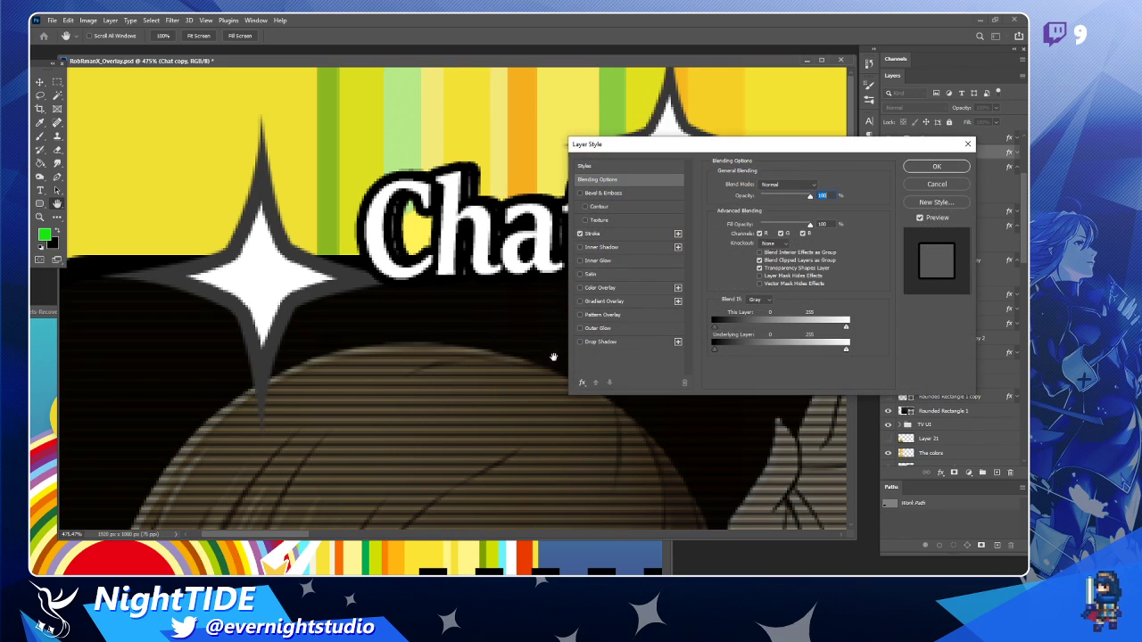
click(600, 288)
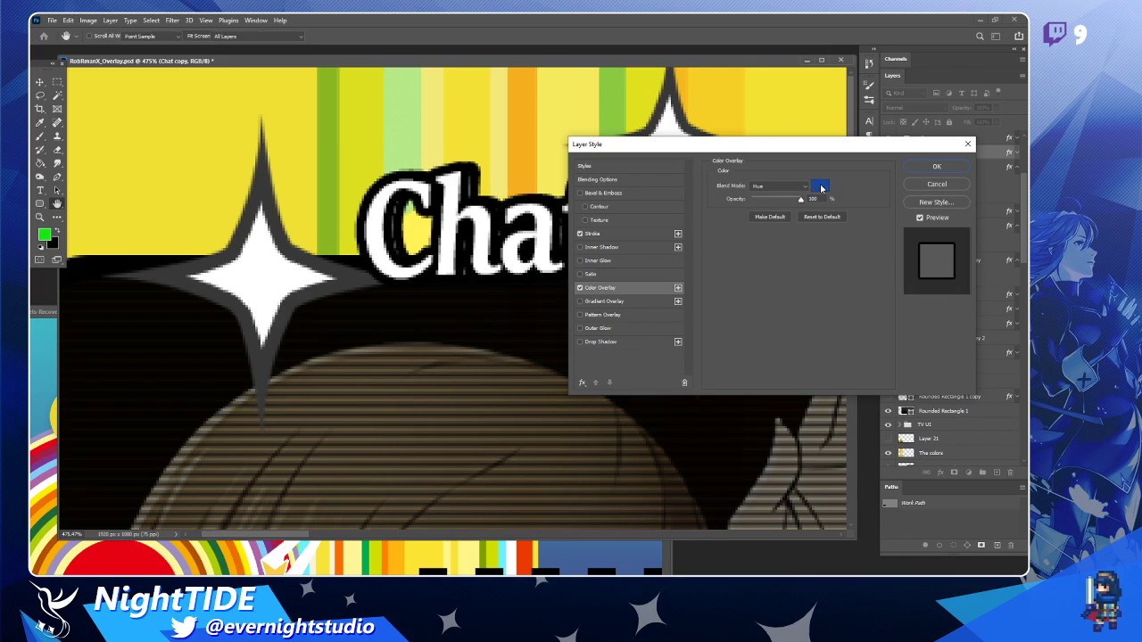
click(820, 186)
drag(787, 301, 846, 415)
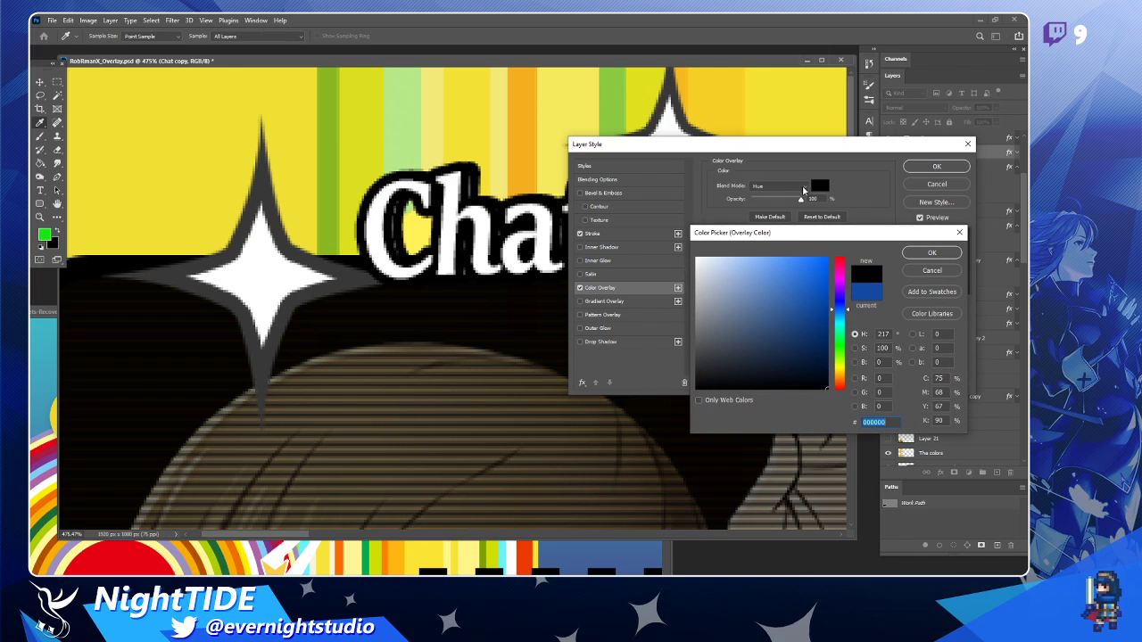
key(Return)
click(807, 187)
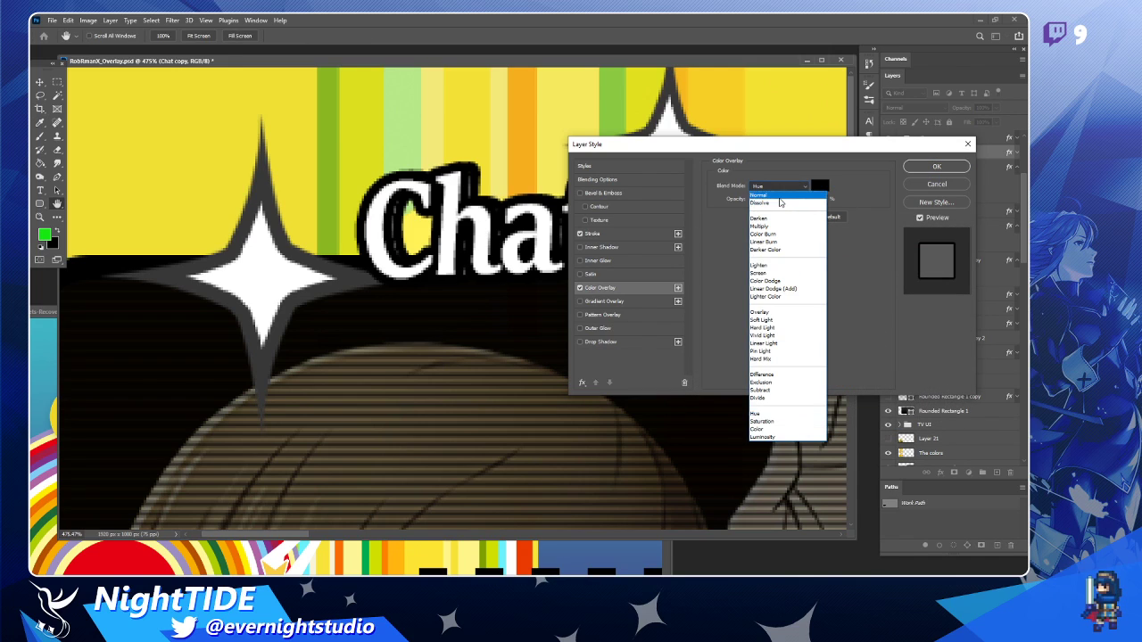
click(767, 193)
click(937, 168)
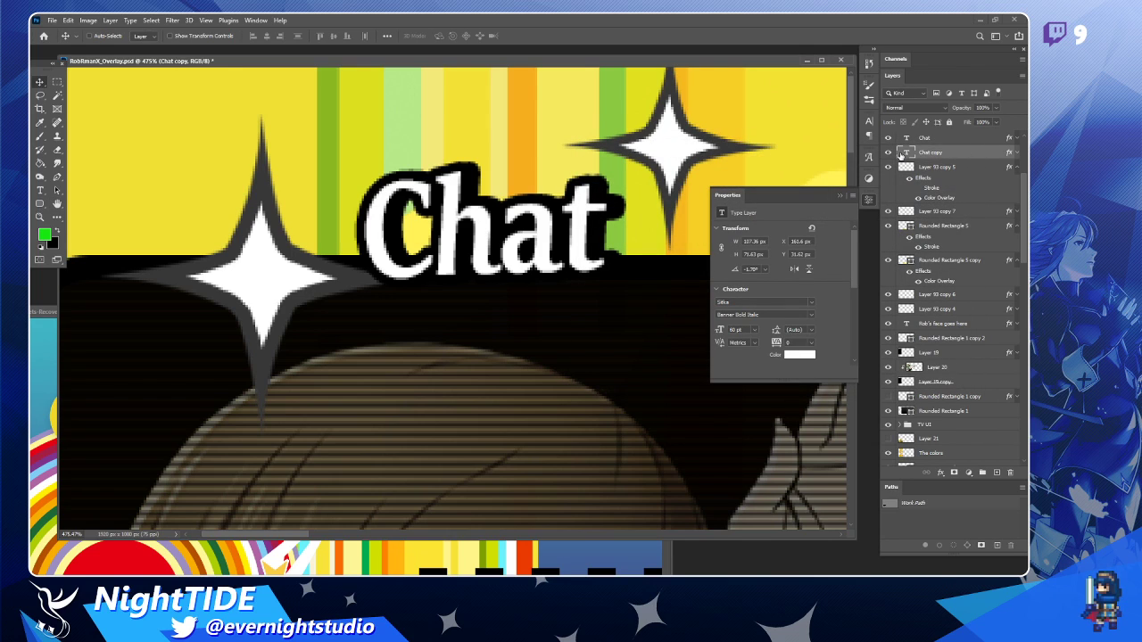
Check the Stroke settings in the layer style of the original Chat text.
double_click(949, 140)
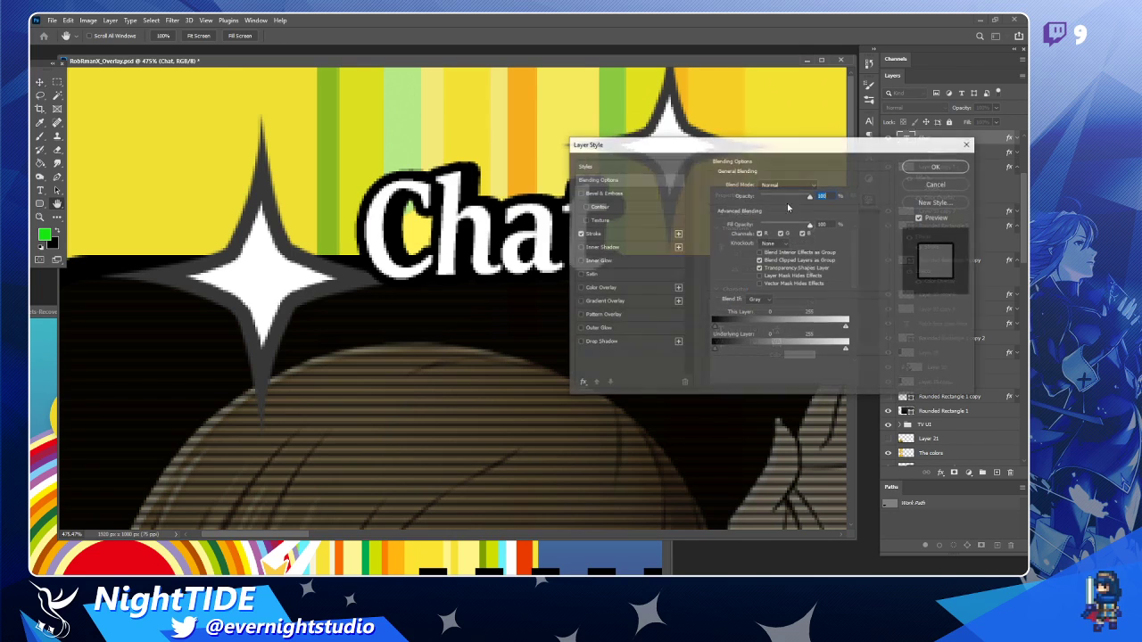
click(580, 233)
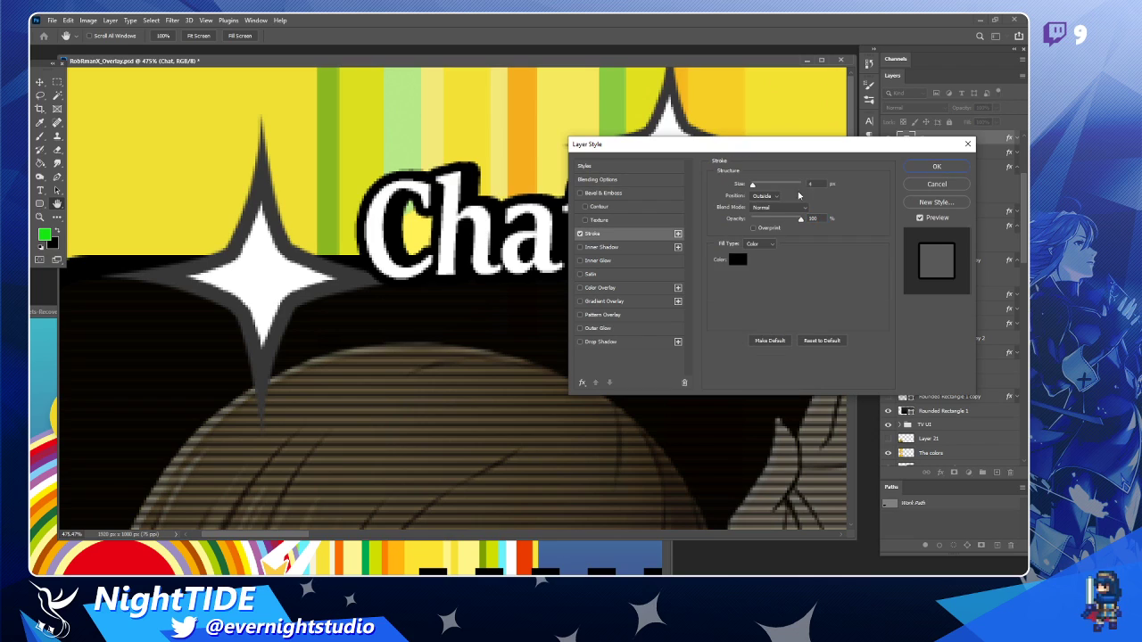
click(932, 166)
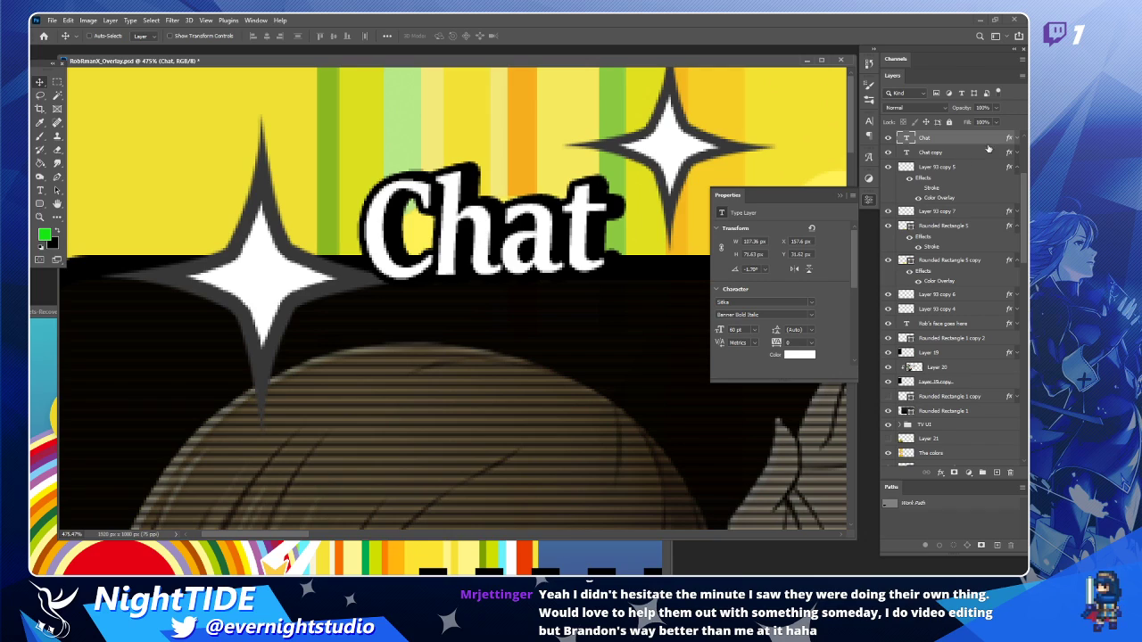
Collapse the effects lists of Layer 93 copy 5, Rounded Rectangle 5 and Rounded Rectangle 5 copy.
click(1018, 168)
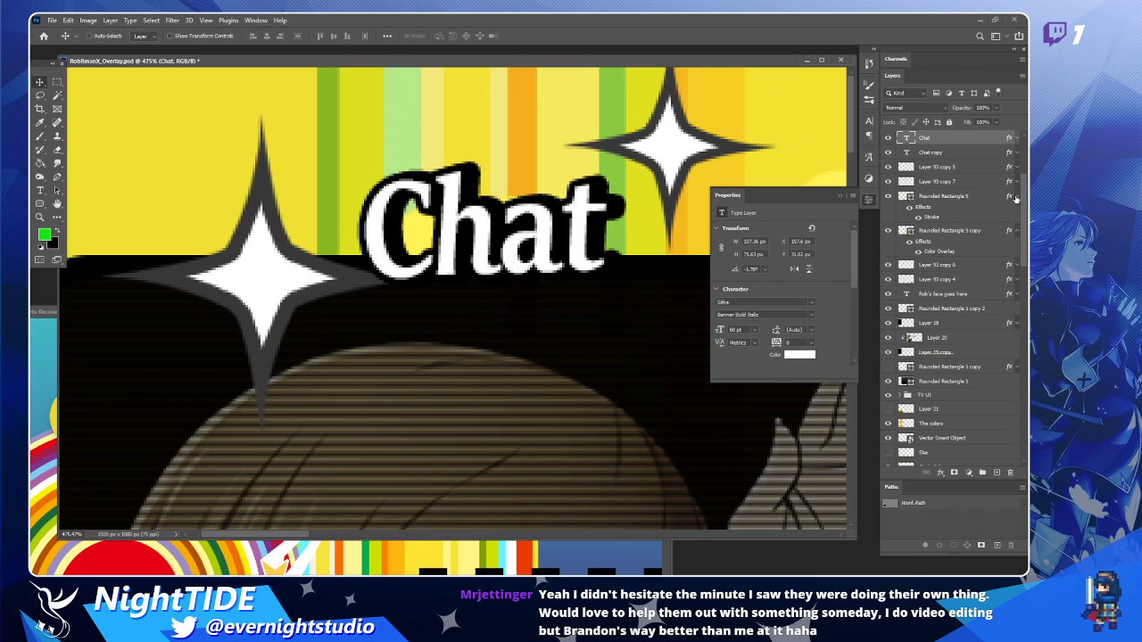
click(1013, 197)
click(1014, 213)
click(1015, 212)
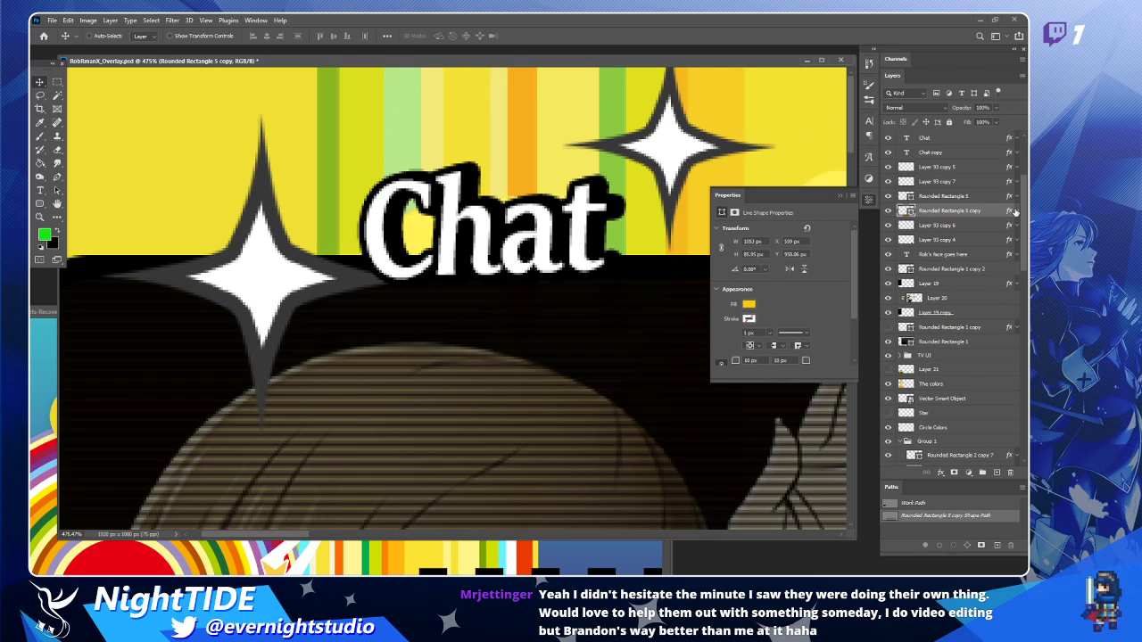
click(888, 153)
click(888, 153)
shift+click(948, 139)
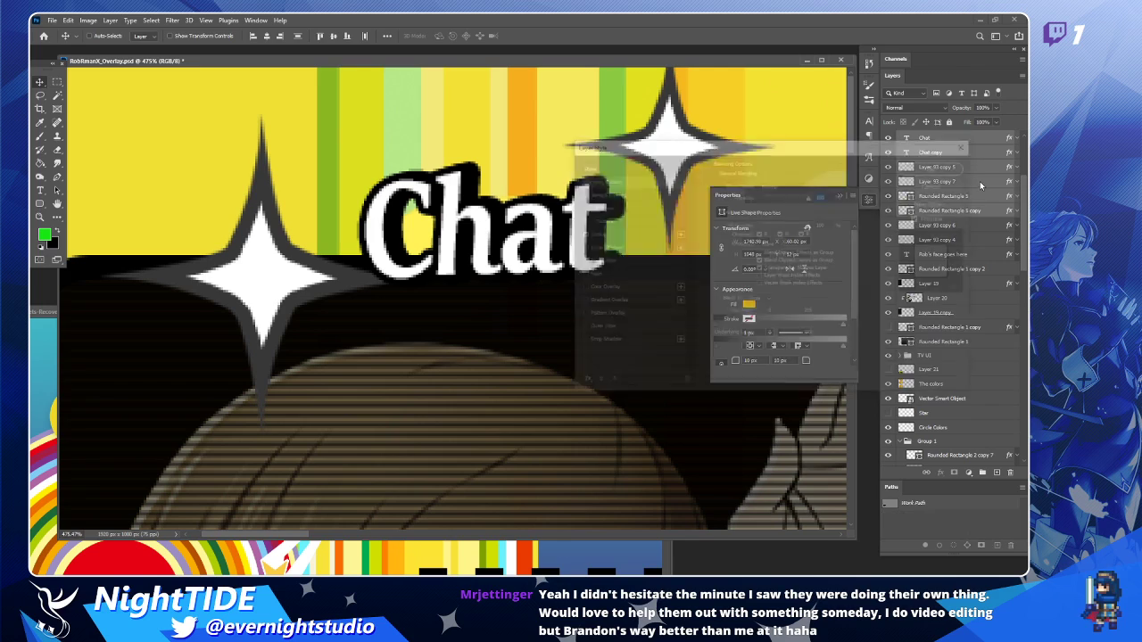
double_click(979, 181)
click(973, 147)
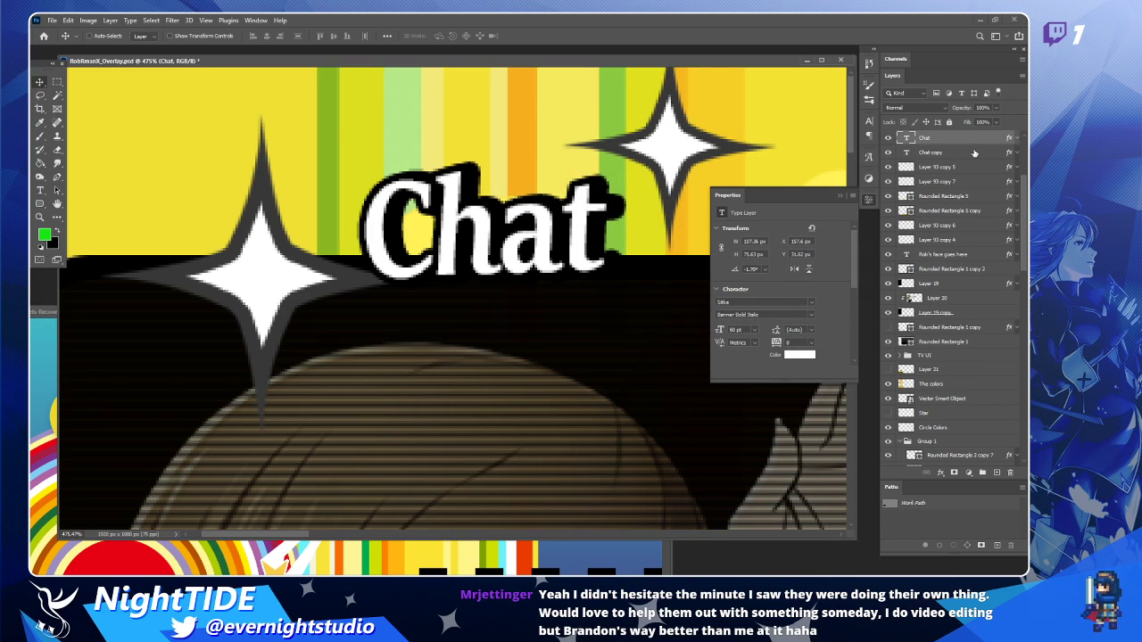
Duplicate the Chat and Chat copy layers, merge the duplicates into one layer and place it beneath Chat copy.
click(974, 152)
key(ctrl+j)
key(ctrl+j)
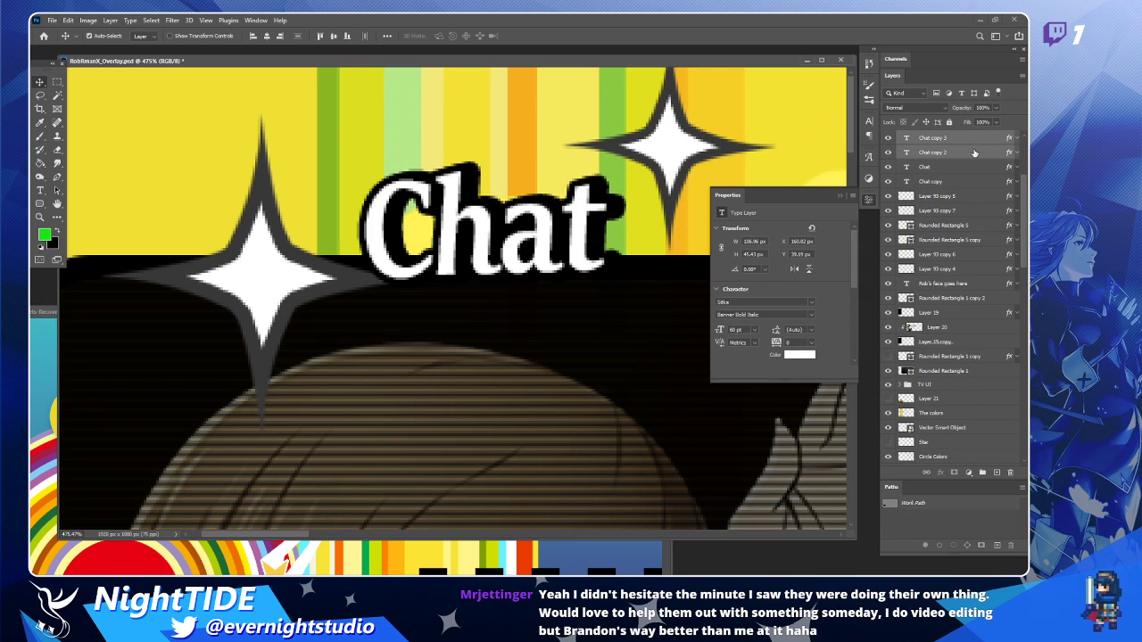
key(ctrl+e)
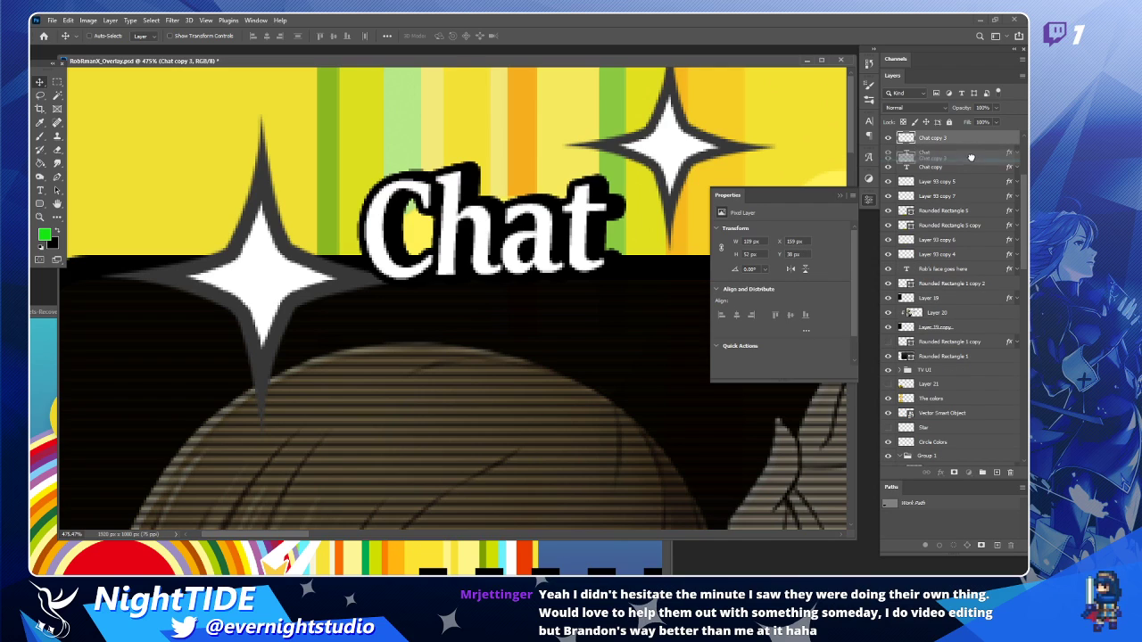
drag(971, 140, 981, 169)
double_click(981, 169)
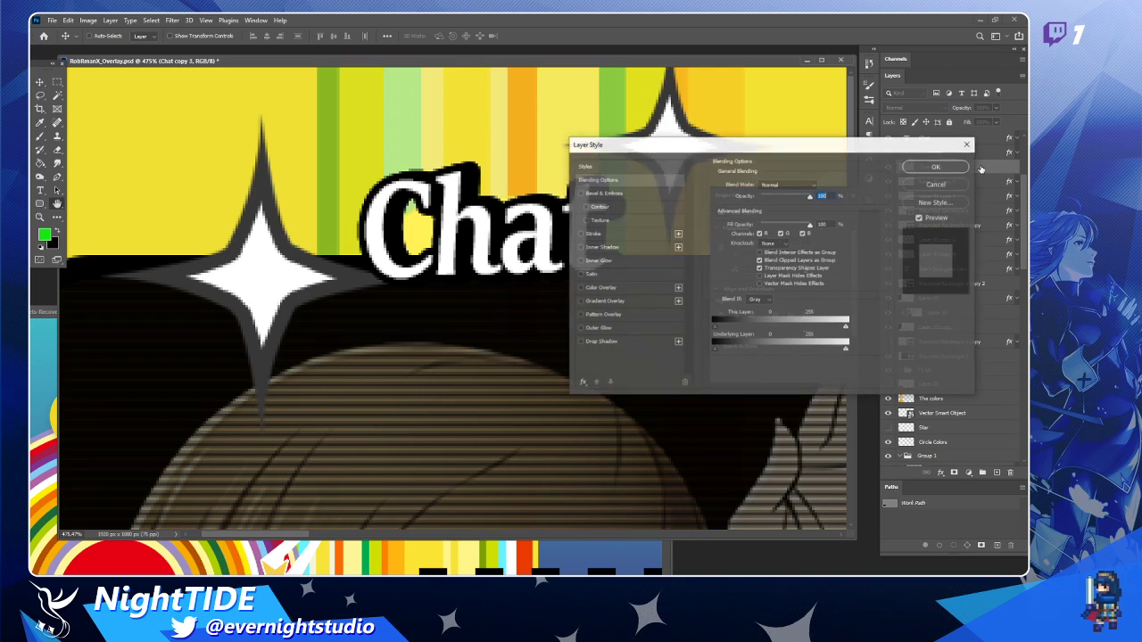
click(601, 288)
click(792, 189)
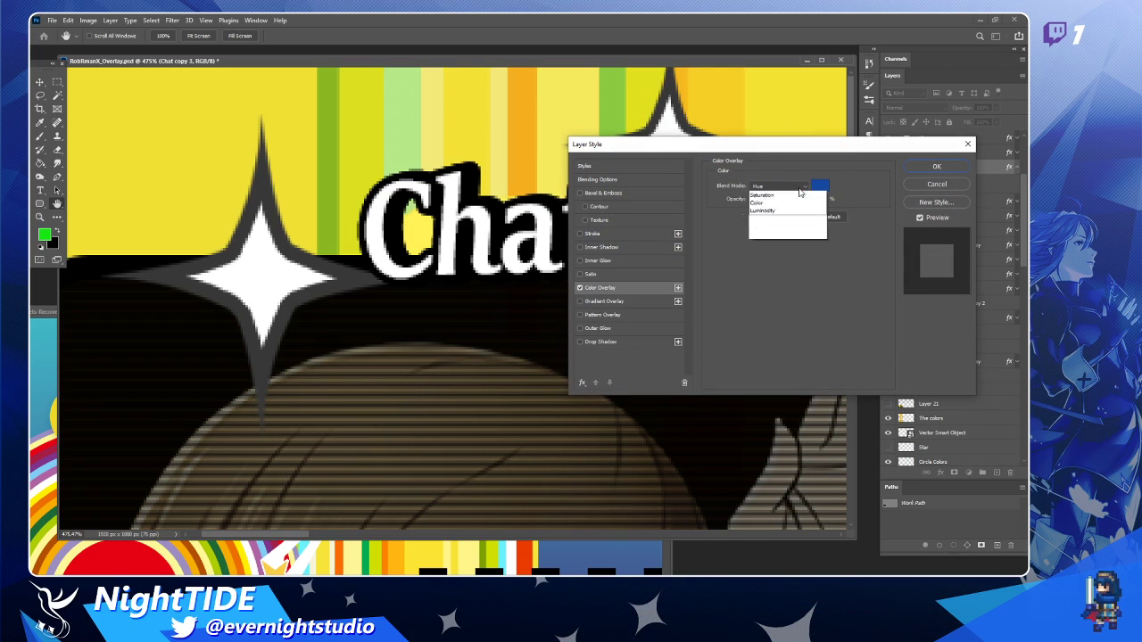
click(786, 194)
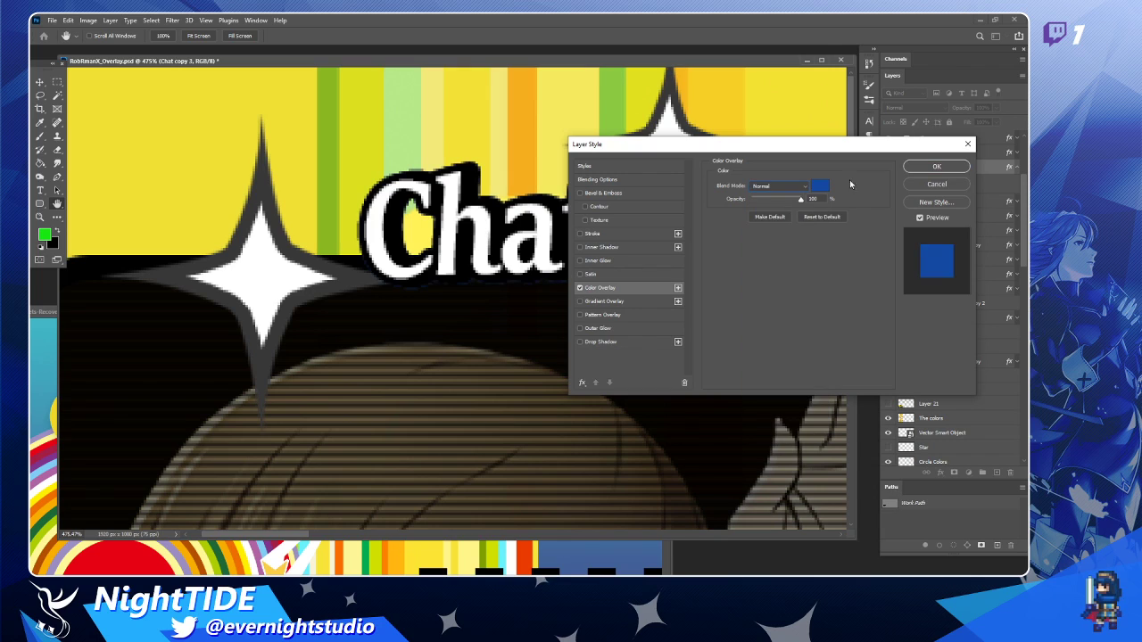
click(929, 185)
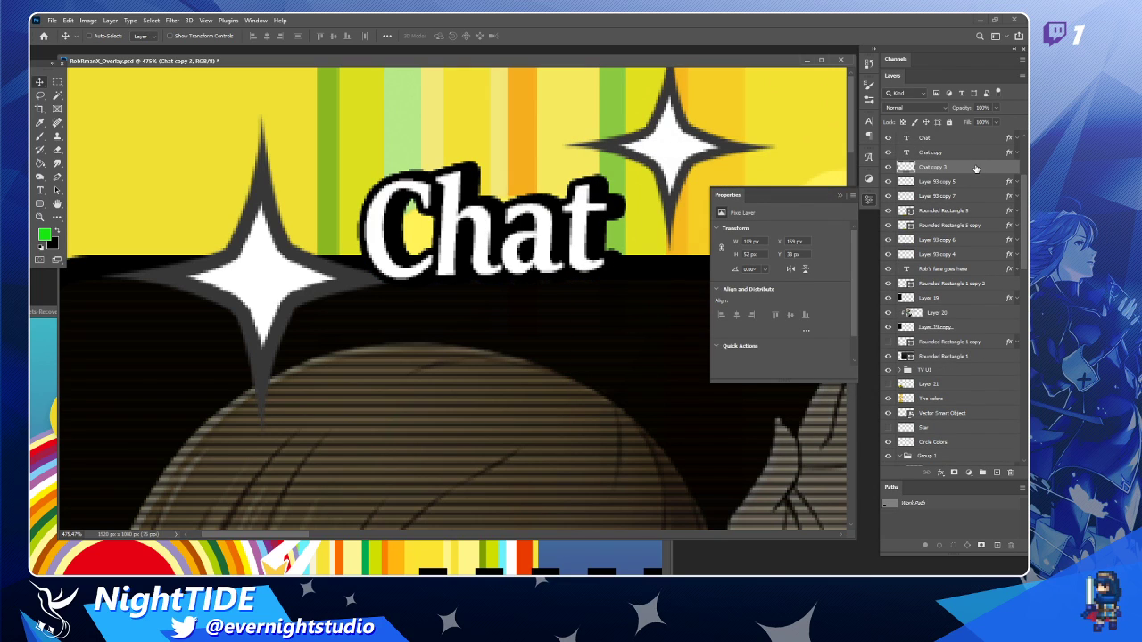
Add an outside Stroke to the merged Chat copy, coloured yellow f7d100 sampled from the Rob Rman logo's outline.
double_click(975, 168)
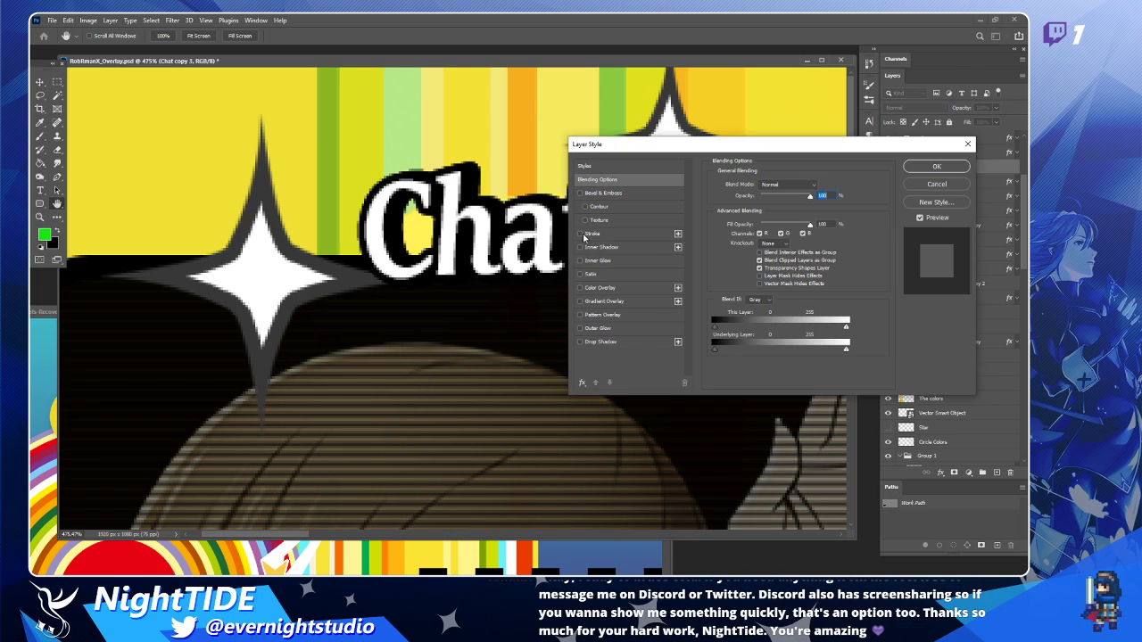
click(582, 235)
click(593, 234)
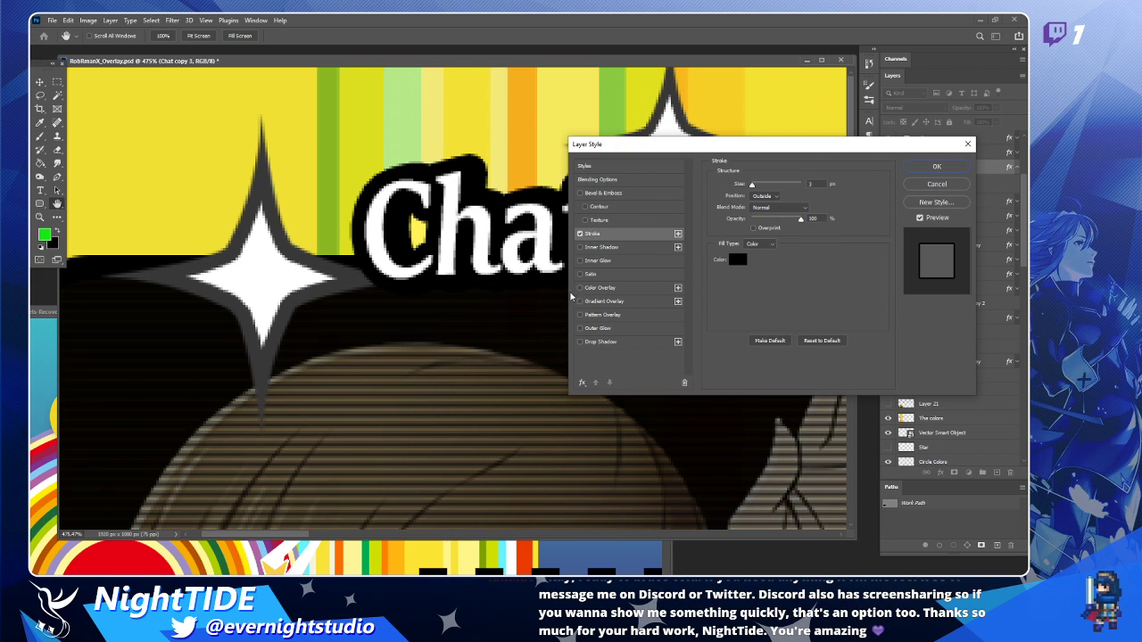
scroll(493, 336, down, 6)
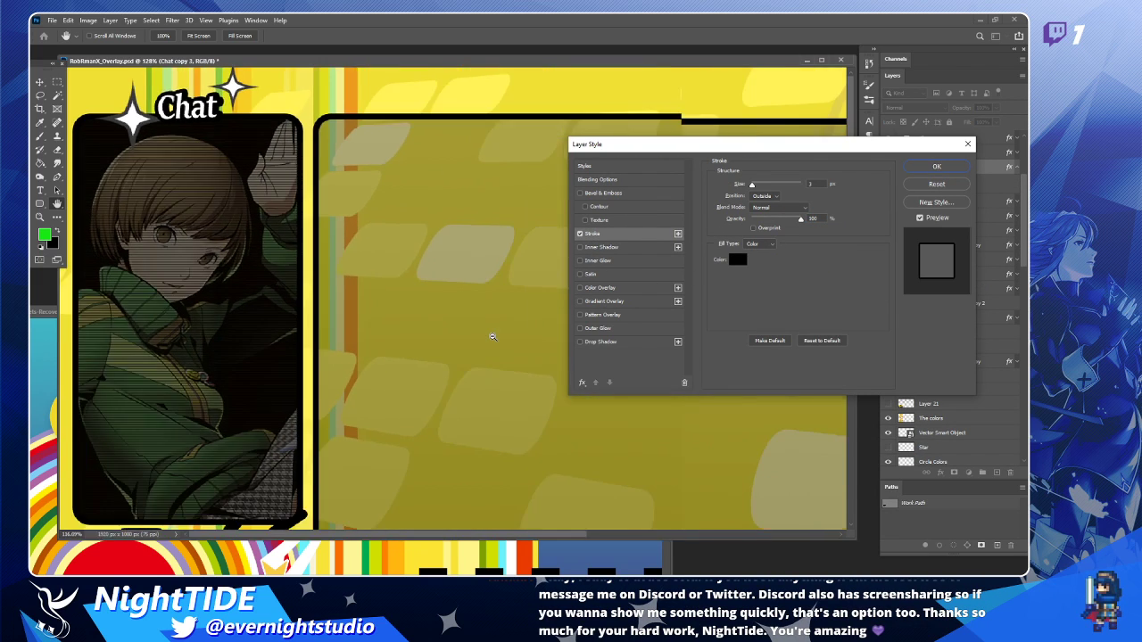
scroll(492, 336, down, 2)
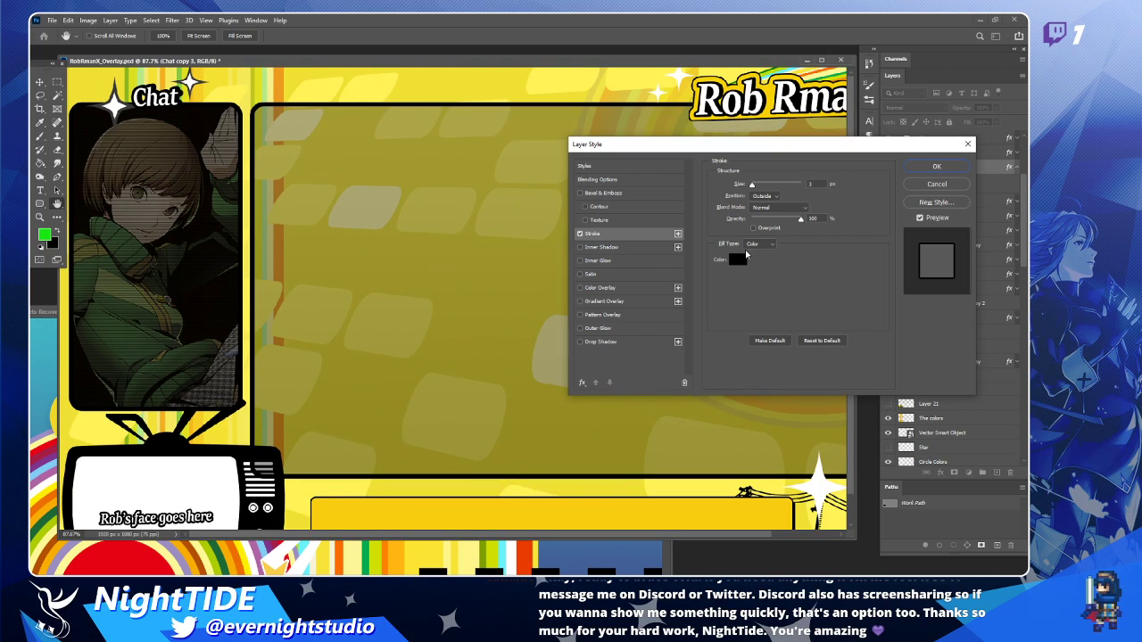
click(742, 257)
click(771, 97)
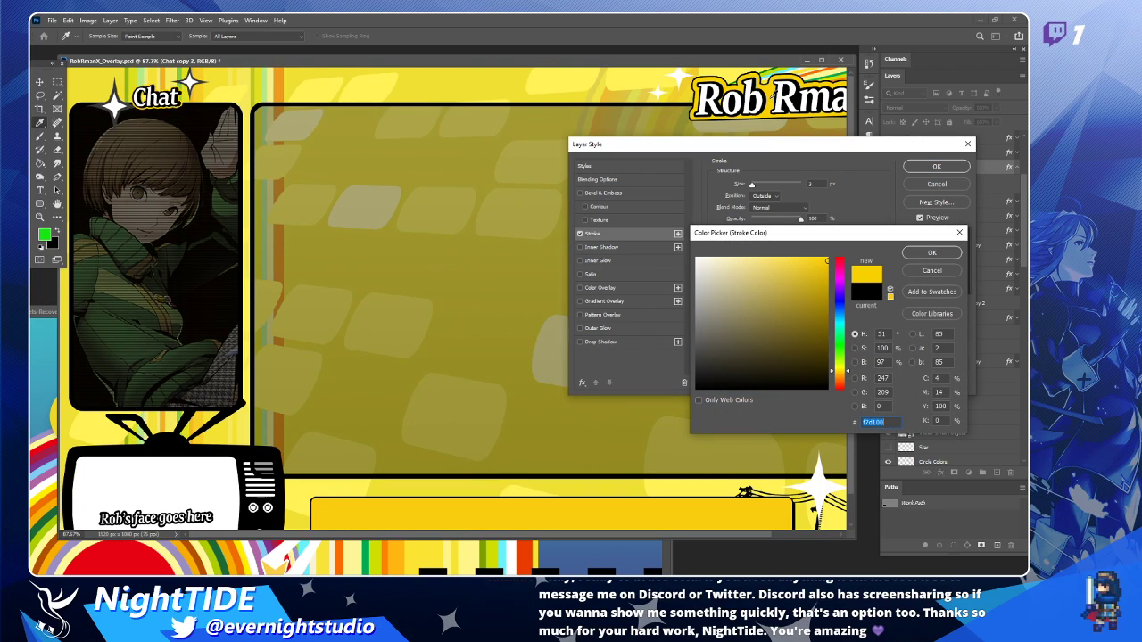
click(928, 252)
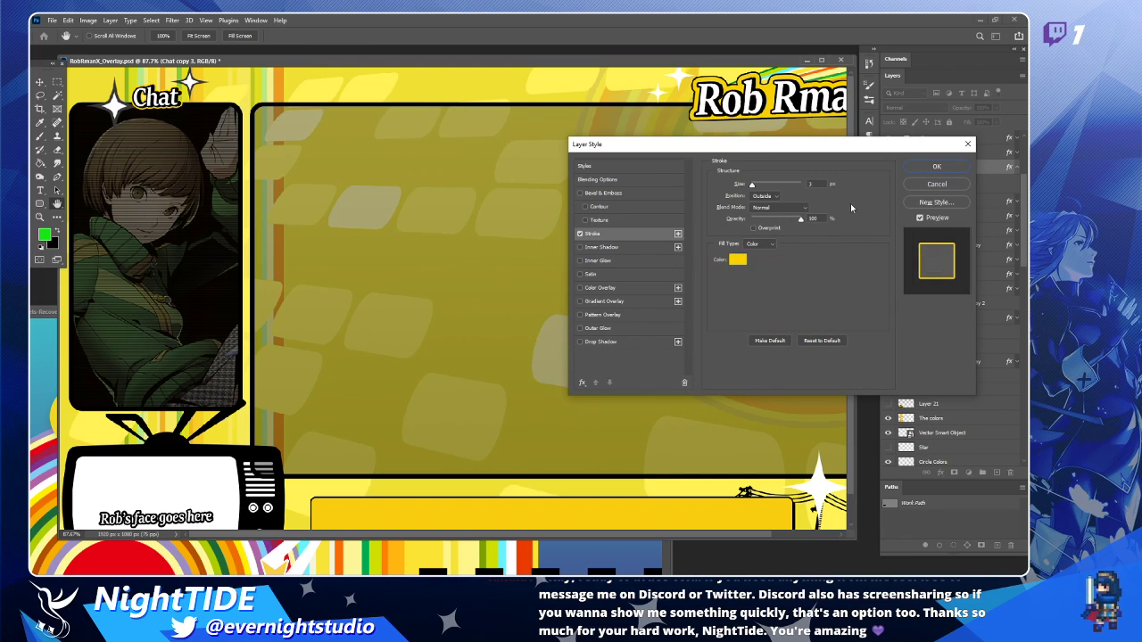
Thicken the merged Chat copy's yellow stroke to about 6 px and apply the layer style.
drag(751, 184, 754, 185)
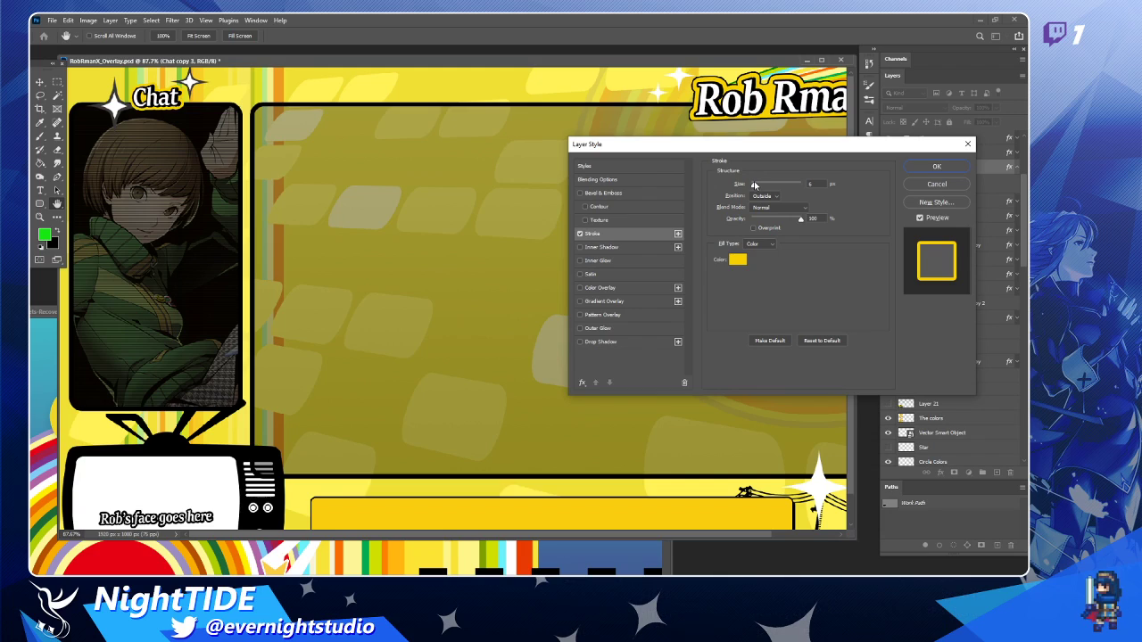
drag(755, 186, 754, 185)
drag(754, 186, 755, 186)
click(937, 167)
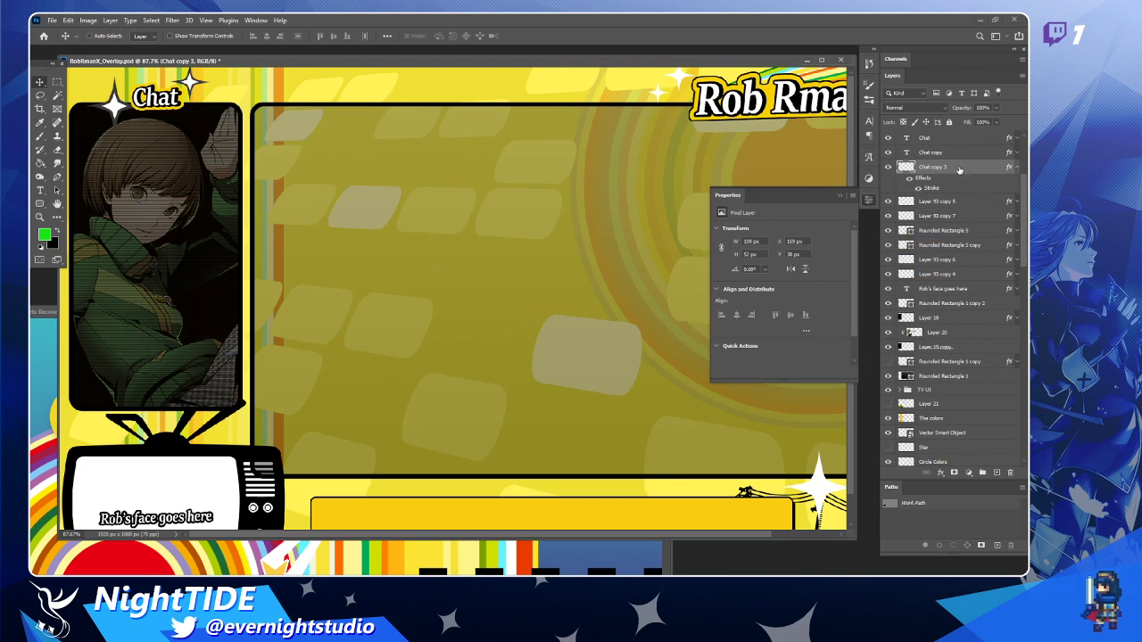
right_click(976, 175)
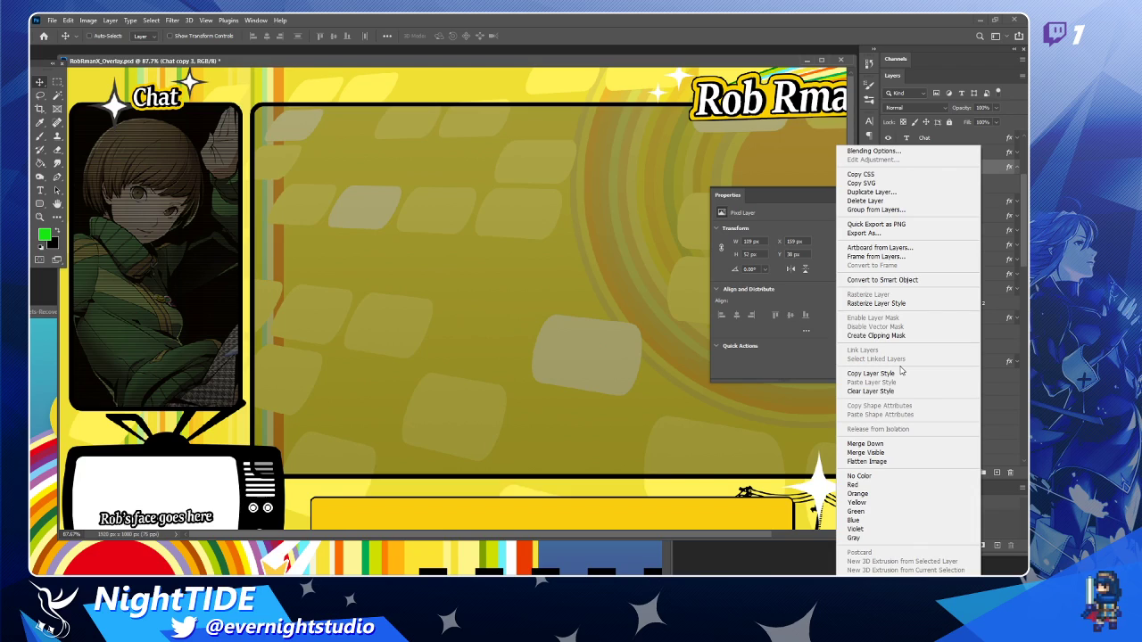
click(995, 396)
Rasterize the layer style of Layer 93 copy 10.
scroll(1016, 168, up, 3)
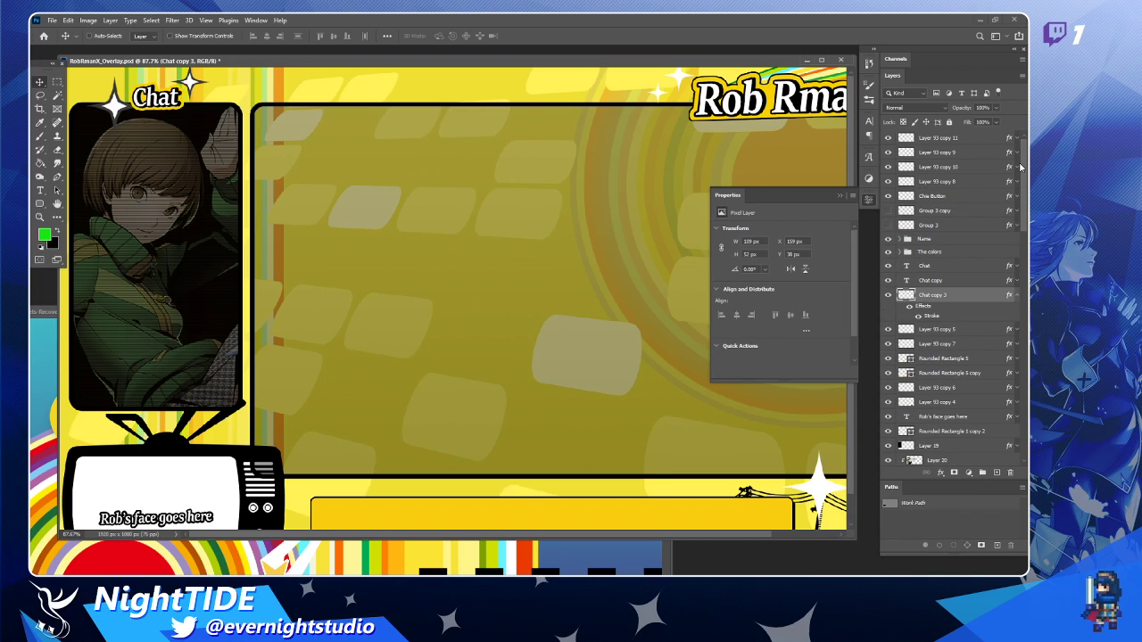
click(937, 167)
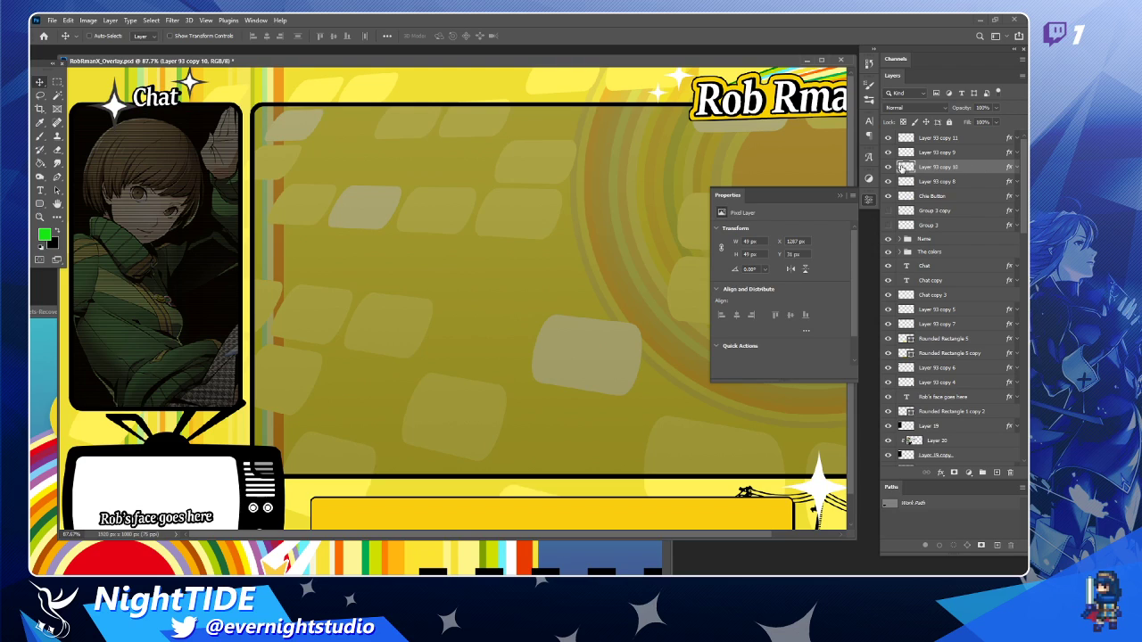
key(ctrl+z)
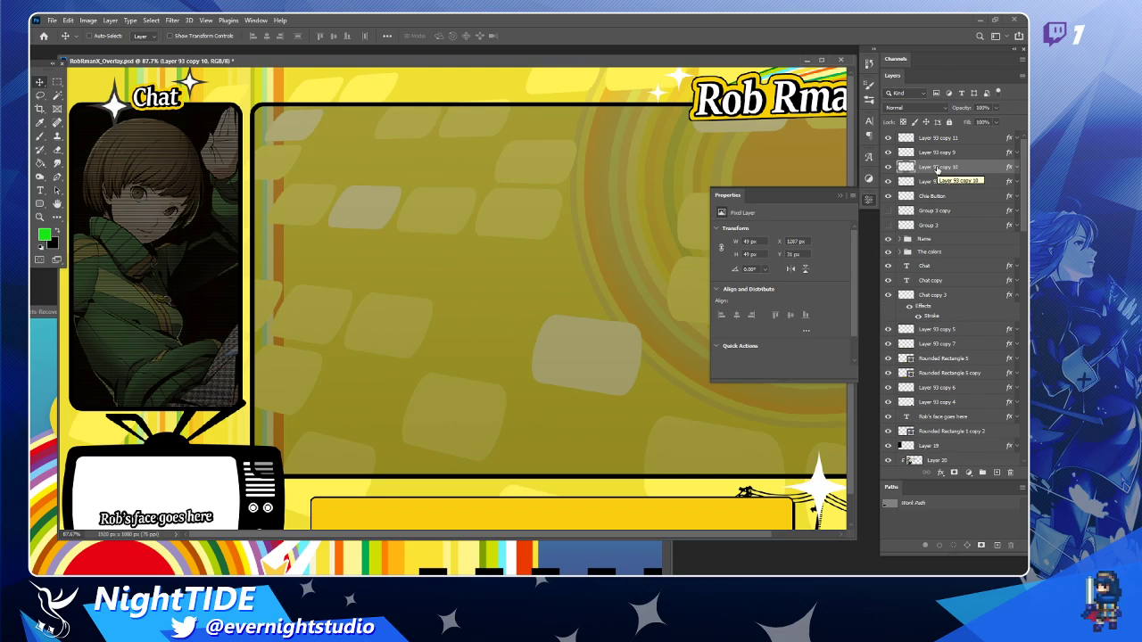
right_click(969, 167)
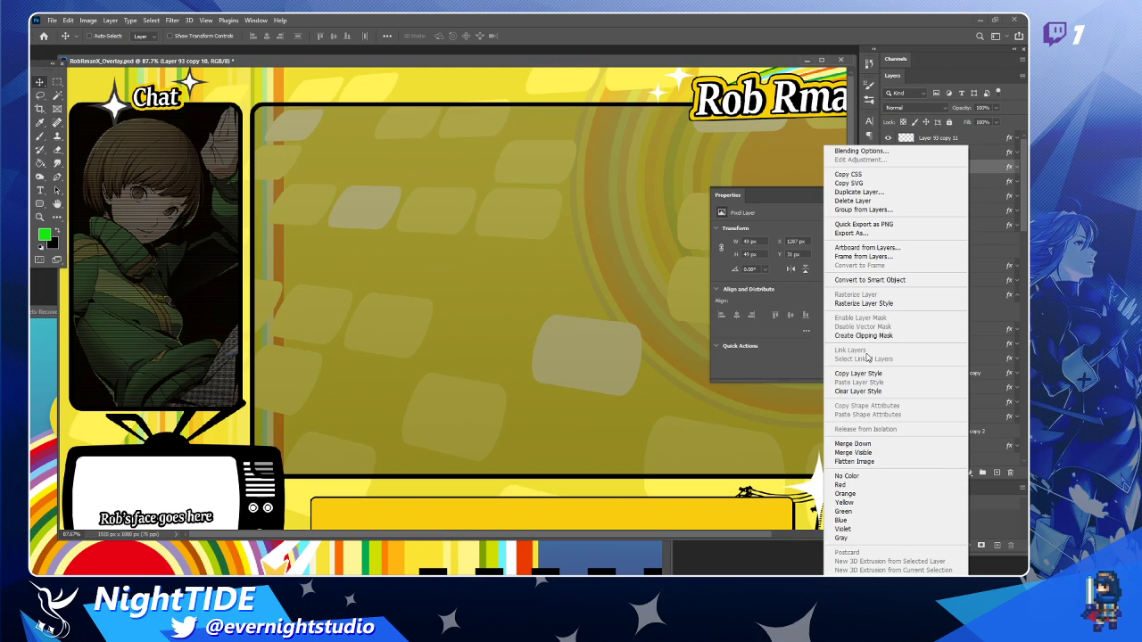
click(881, 305)
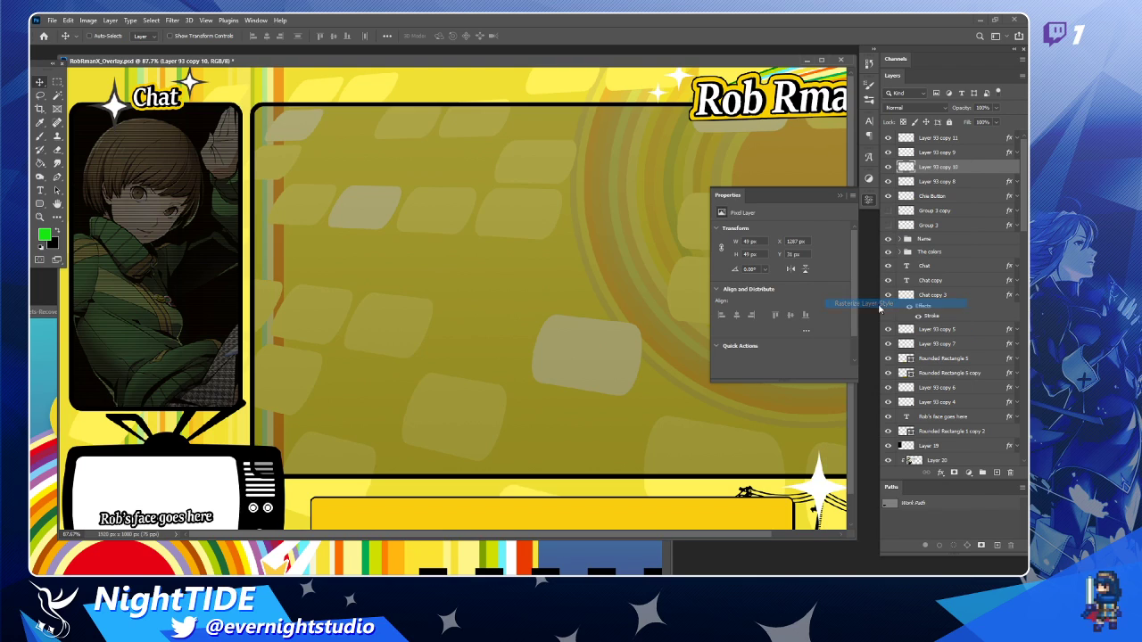
Draw a closed four-point pen path about 115 px wide and 20 px high just below the Chat heading and load it as a selection.
key(z)
drag(228, 144, 84, 71)
key(p)
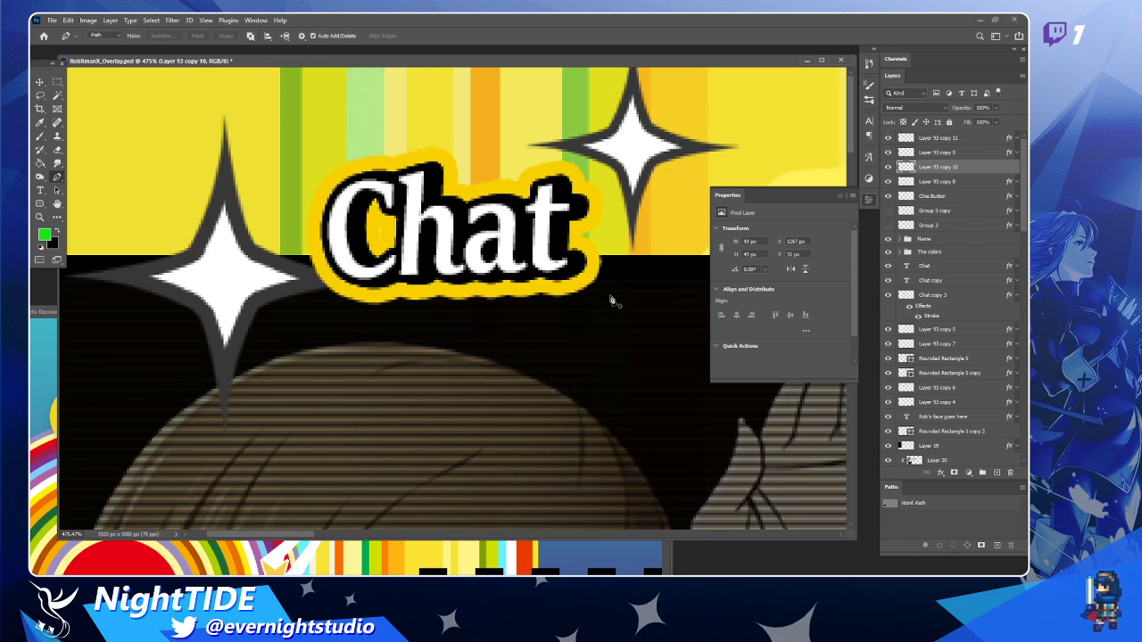
click(613, 287)
click(327, 304)
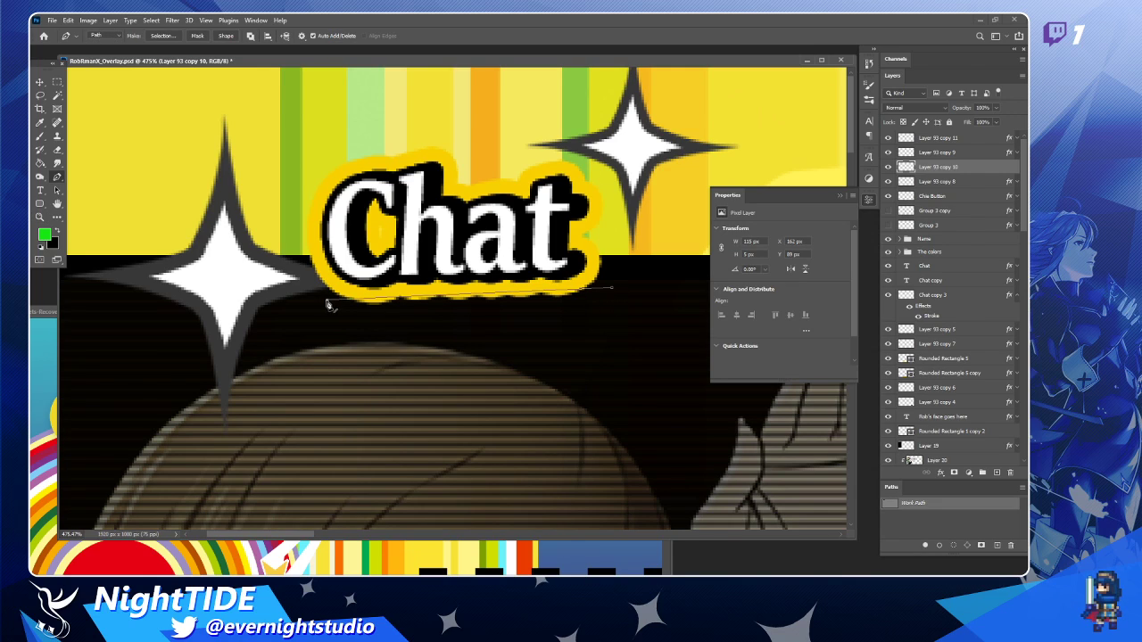
click(404, 330)
click(534, 335)
click(613, 289)
ctrl+click(891, 506)
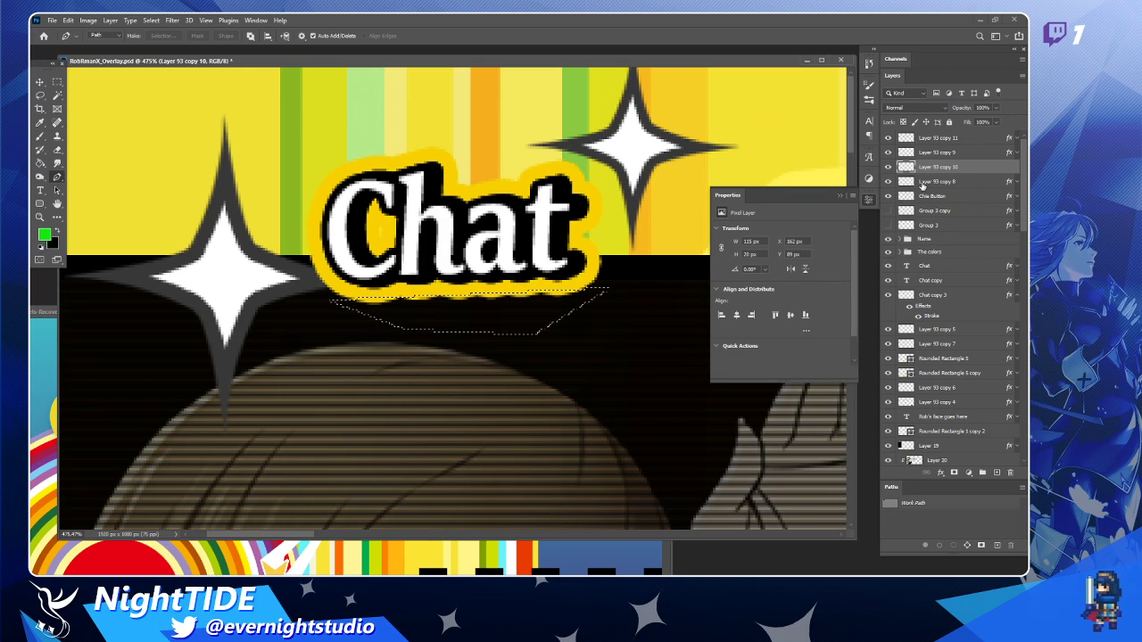
Toggle the visibility of Layer 93 copy 10 to check which artwork it holds, and clear the selection.
click(888, 167)
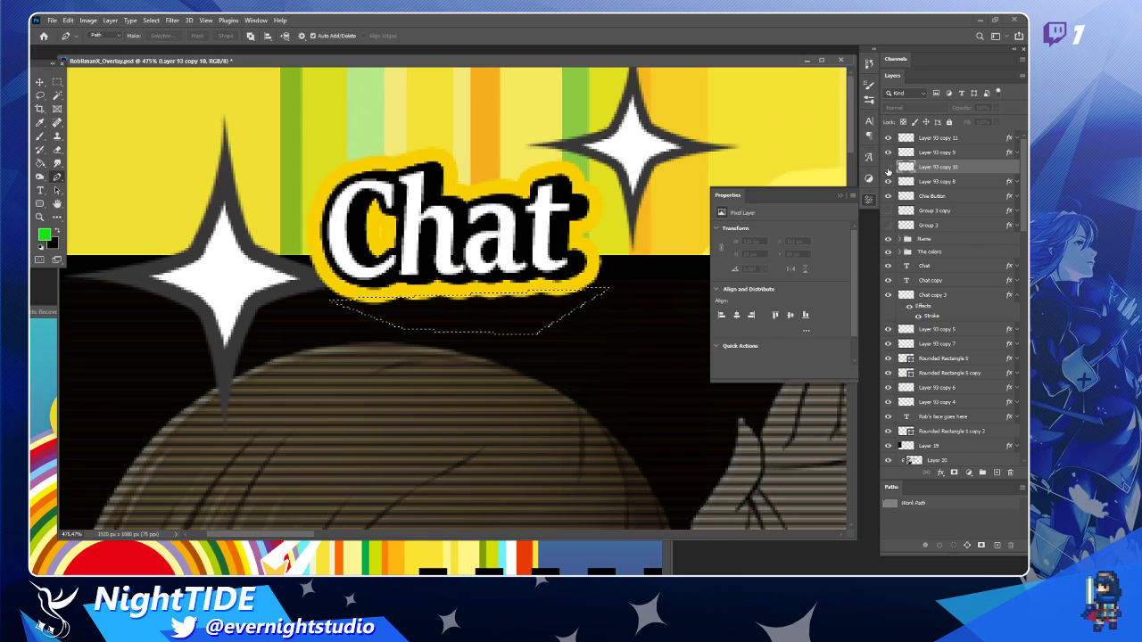
click(888, 167)
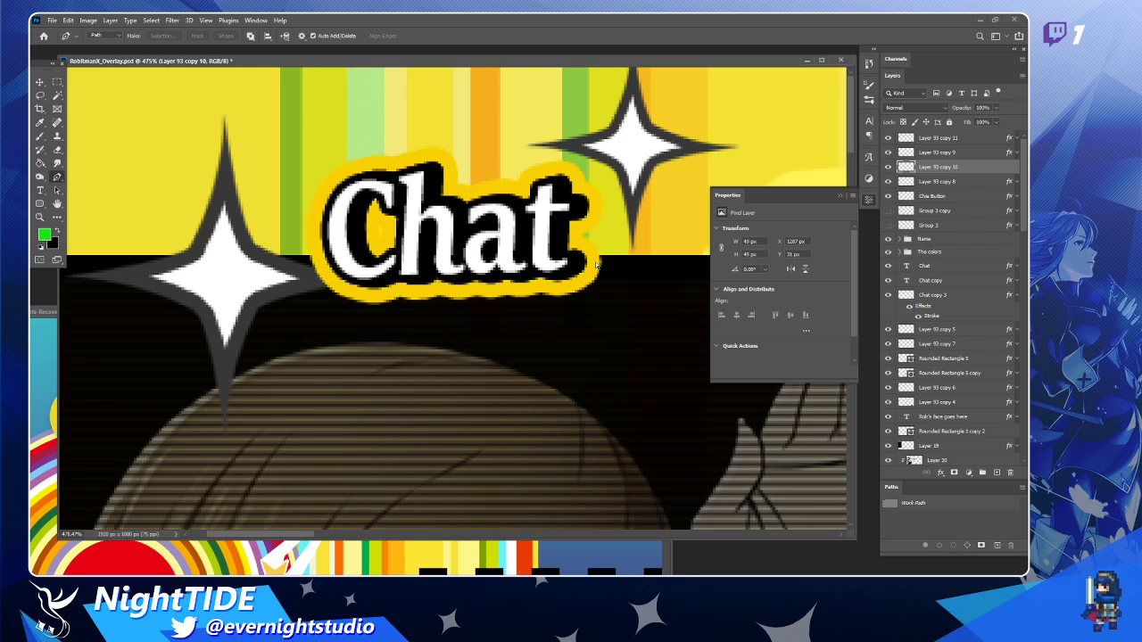
click(888, 167)
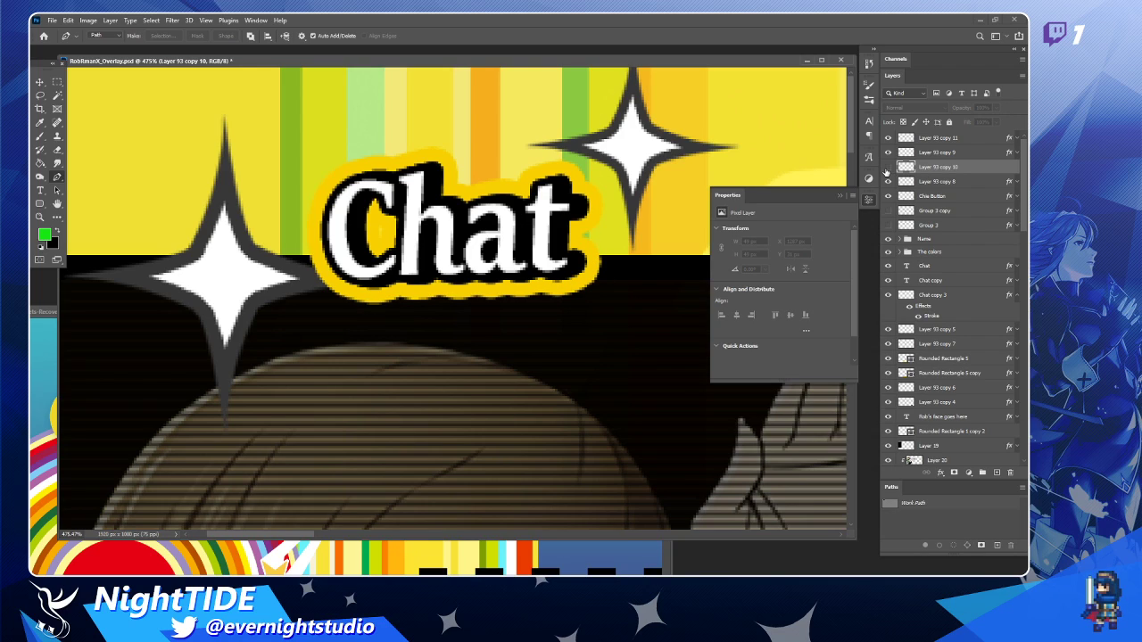
click(888, 167)
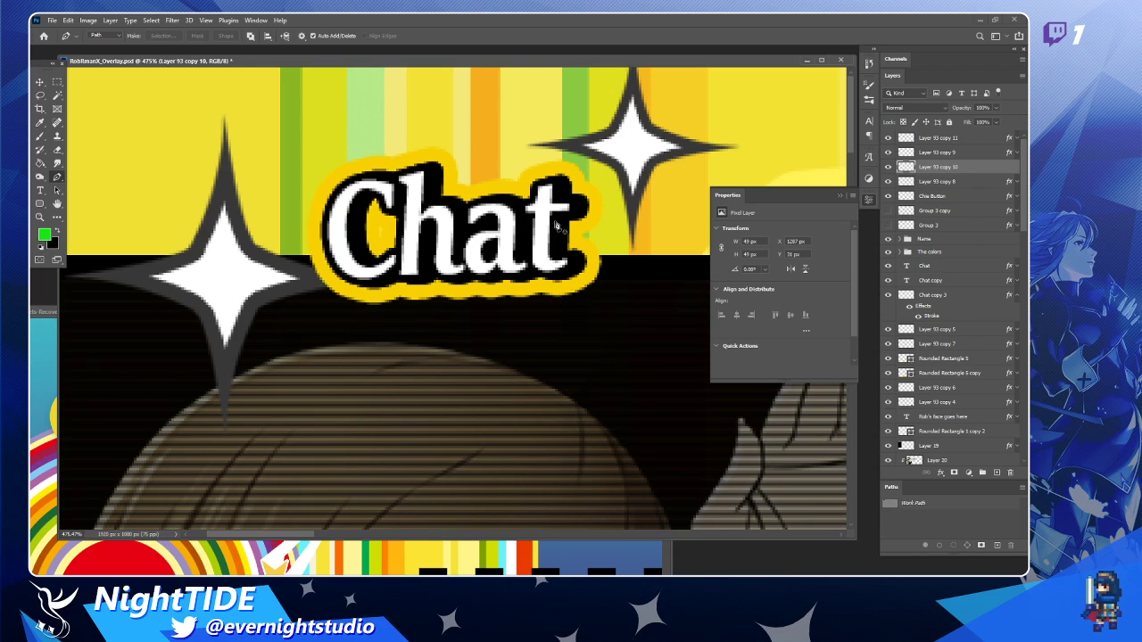
key(v)
click(596, 266)
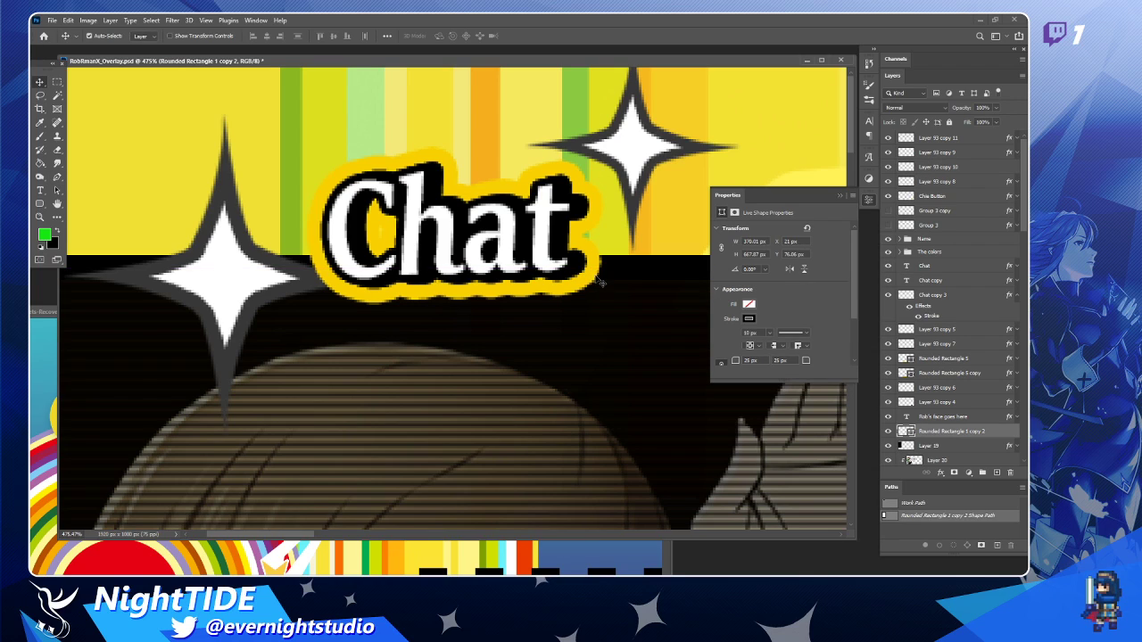
drag(596, 236, 625, 227)
key(ctrl+z)
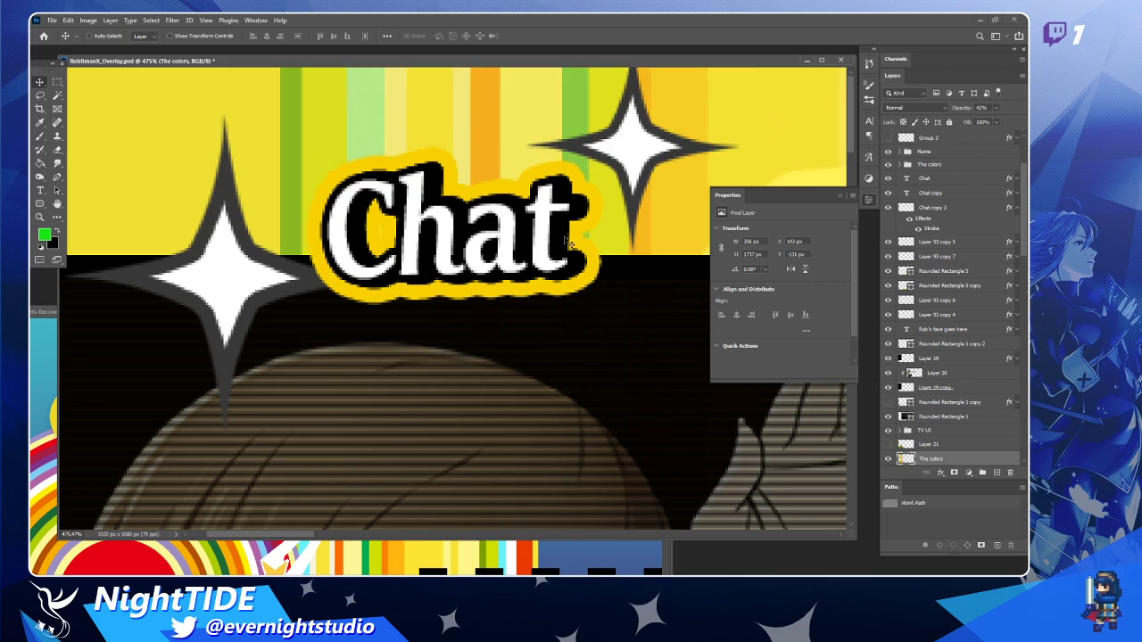
Move the Chat, Chat copy and Chat copy 3 layers together to the top of the layer stack.
key(ctrl)
ctrl+click(554, 245)
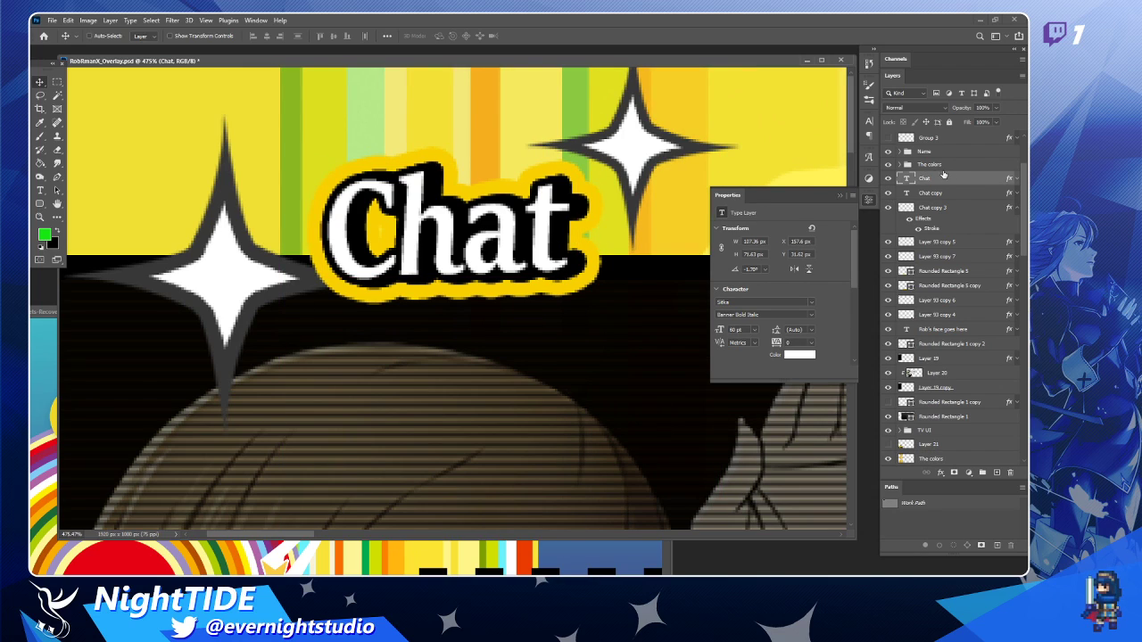
shift+click(944, 210)
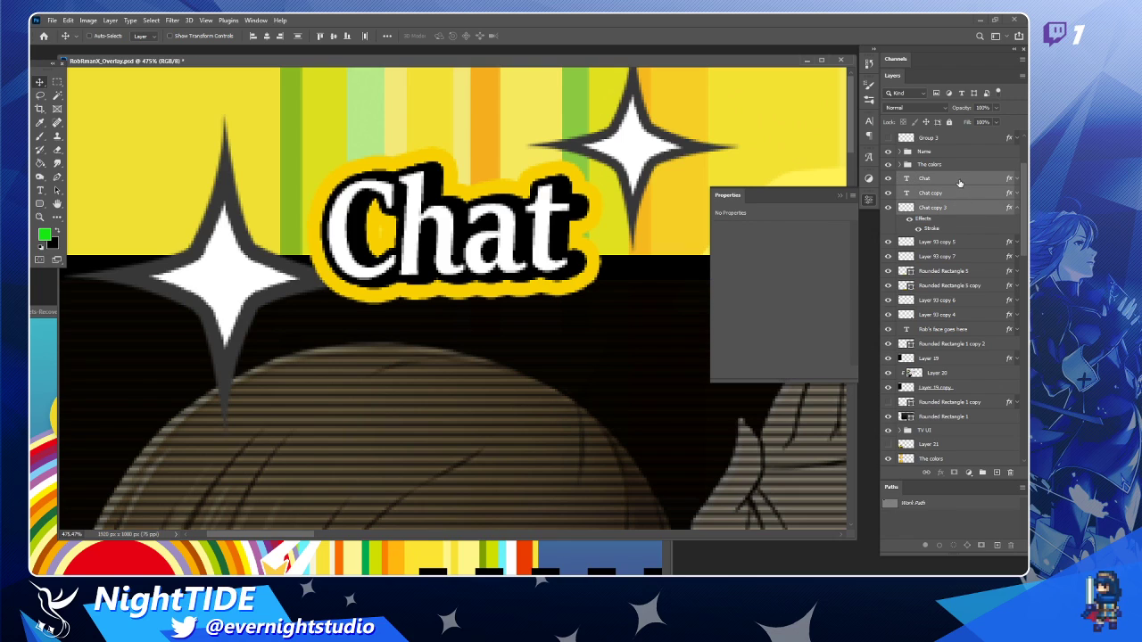
drag(960, 186, 954, 140)
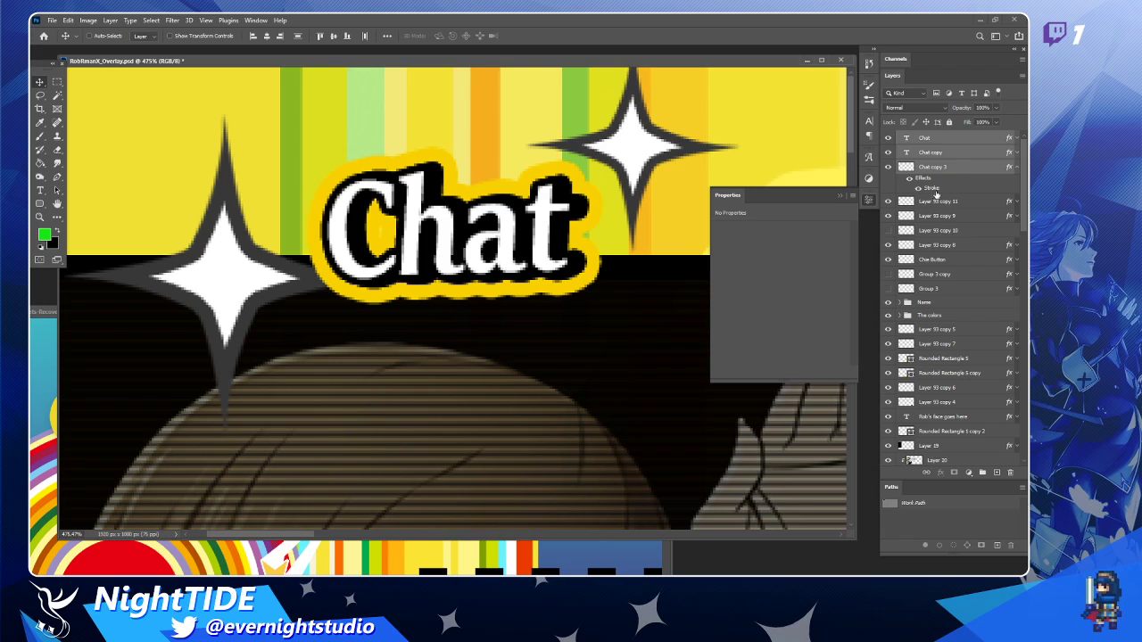
Rasterize the layer style of Chat copy 3.
click(937, 169)
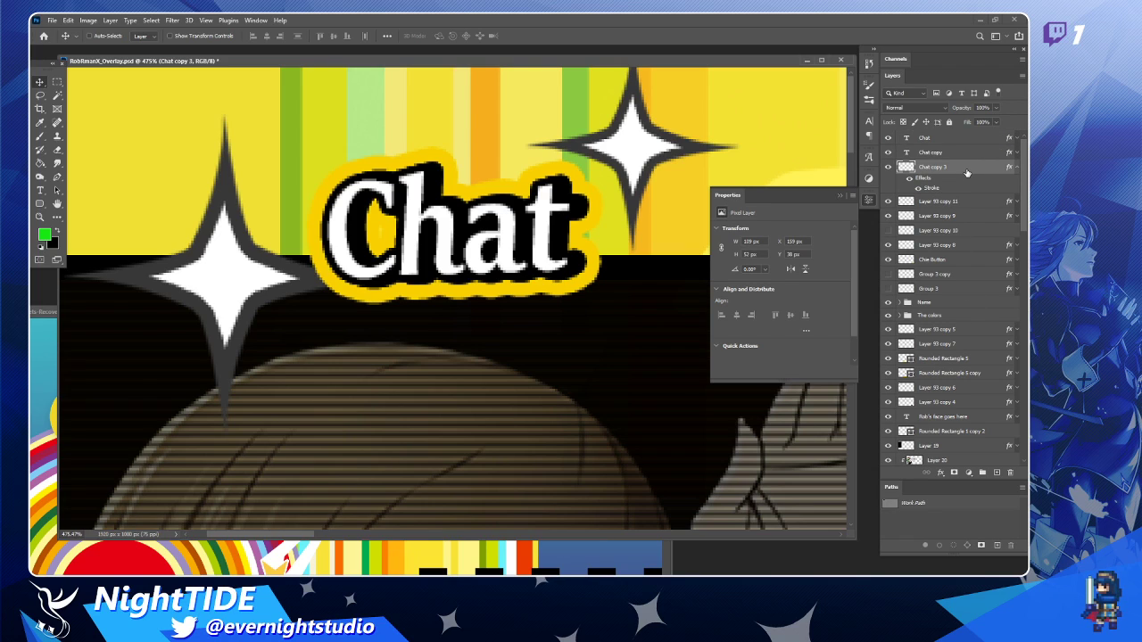
right_click(968, 170)
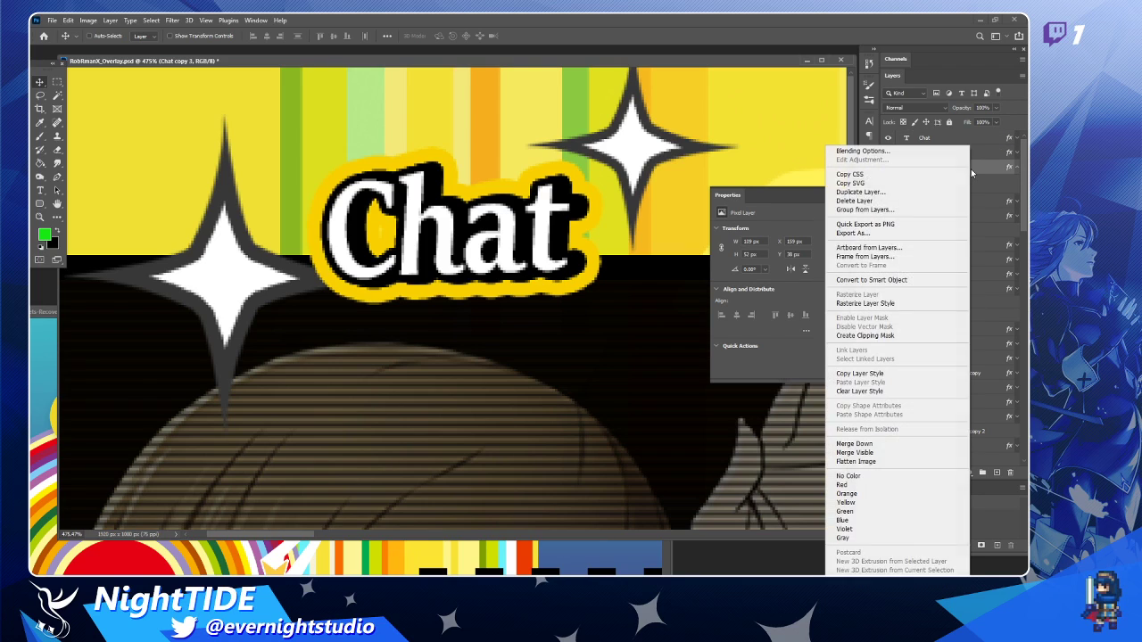
click(904, 304)
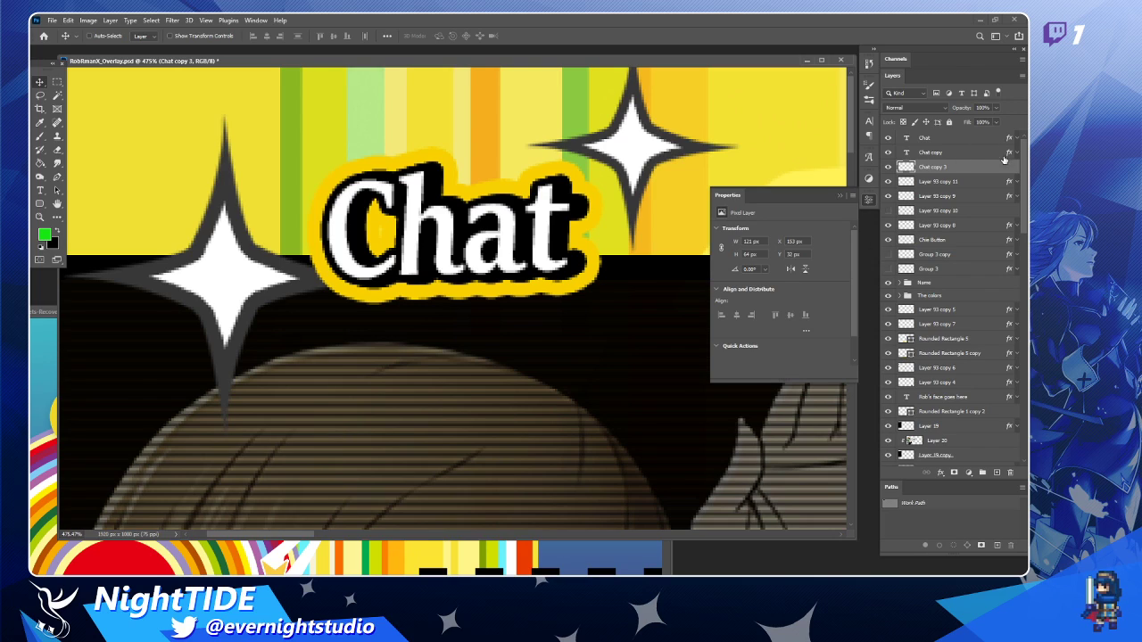
click(888, 167)
click(888, 166)
right_click(966, 166)
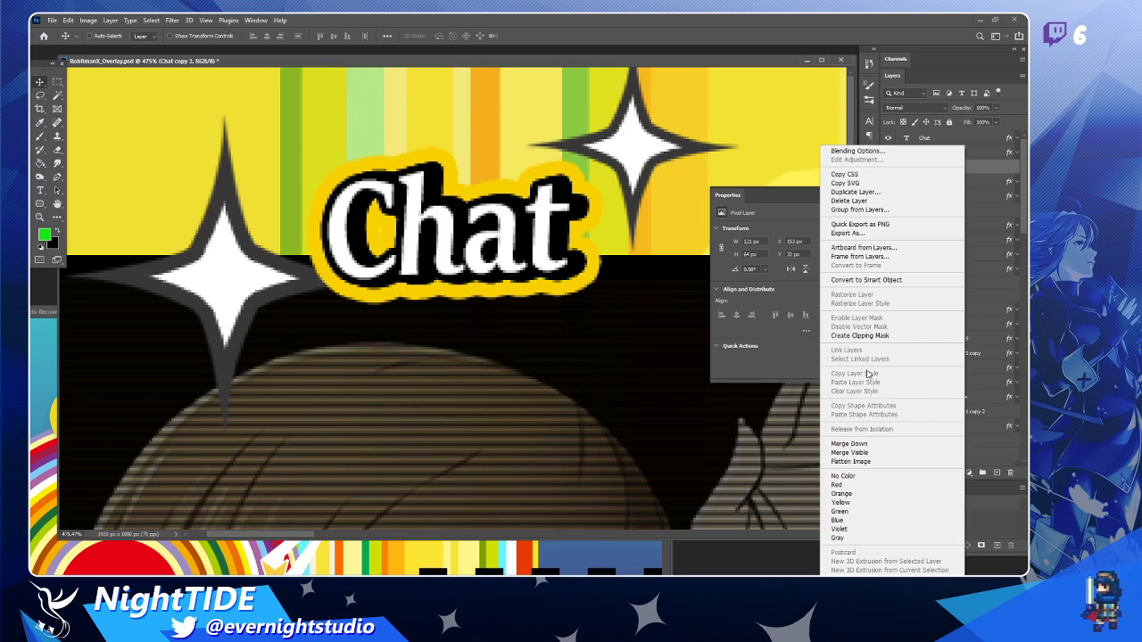
click(988, 175)
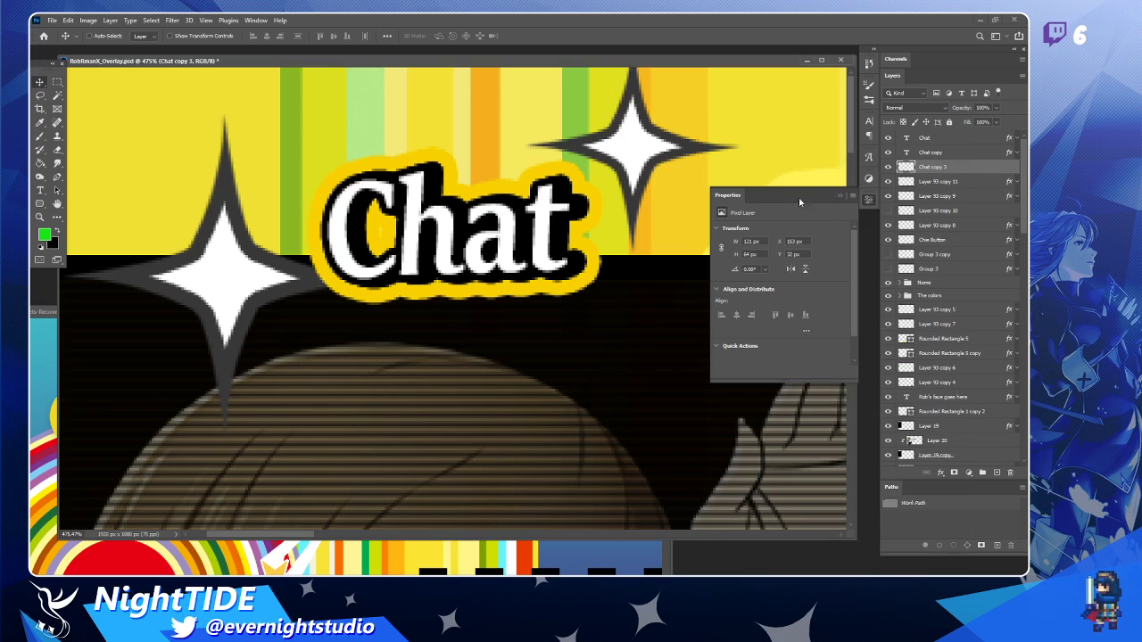
Straighten the lower edge of Chat copy 3's yellow outline by deleting a five-point pen-path selection about 116 px wide and 18 px high.
key(p)
click(606, 286)
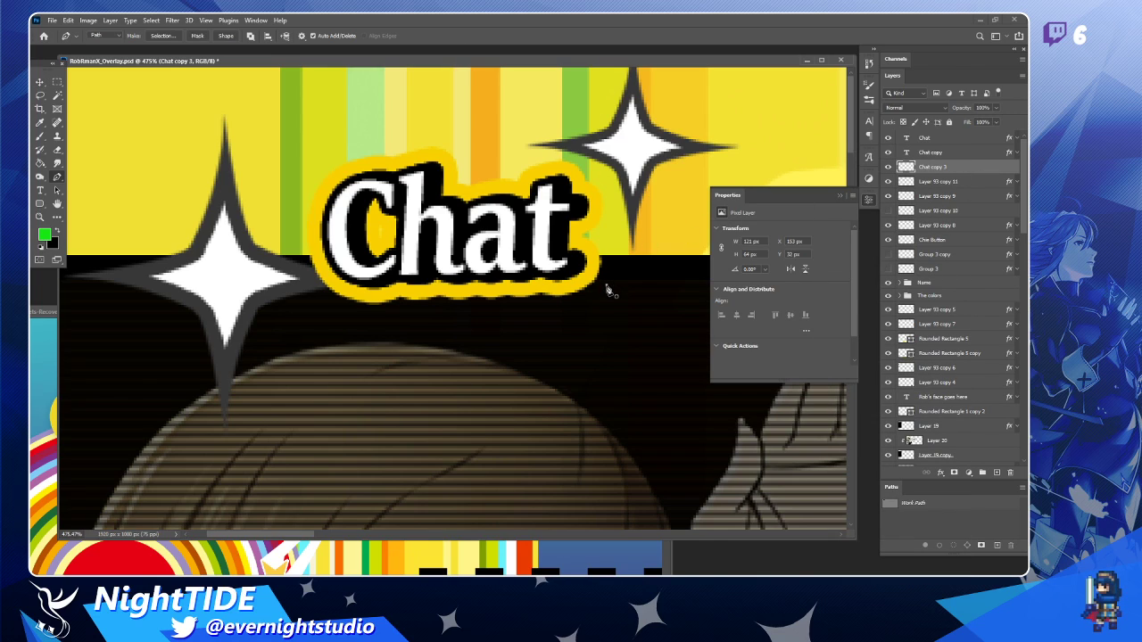
click(325, 303)
drag(607, 285, 607, 288)
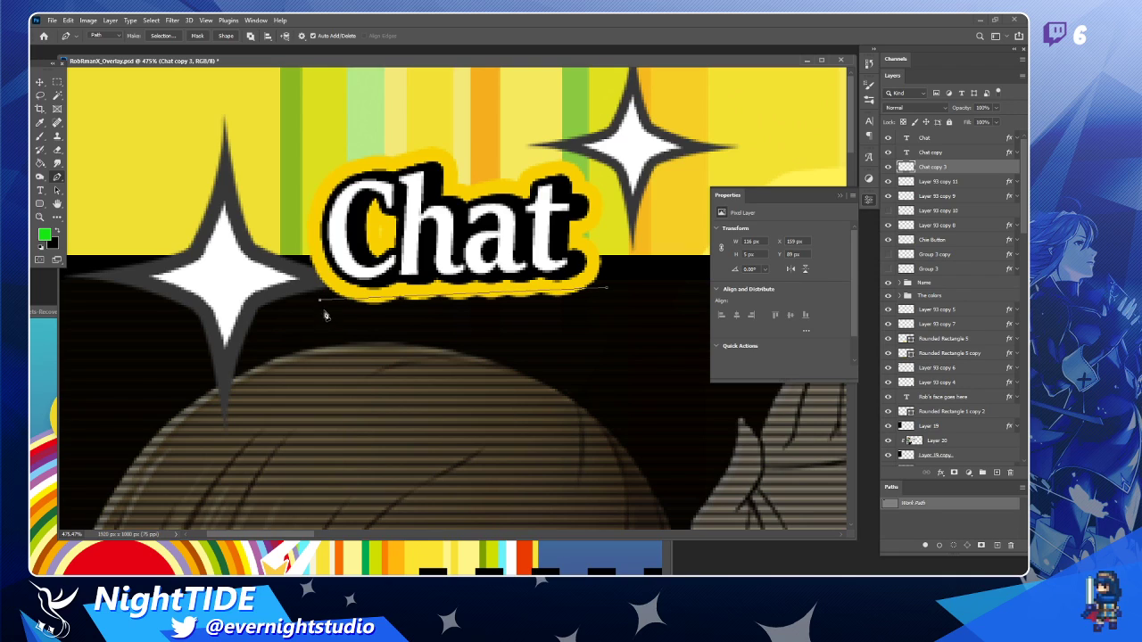
click(337, 322)
click(507, 332)
click(568, 318)
click(607, 287)
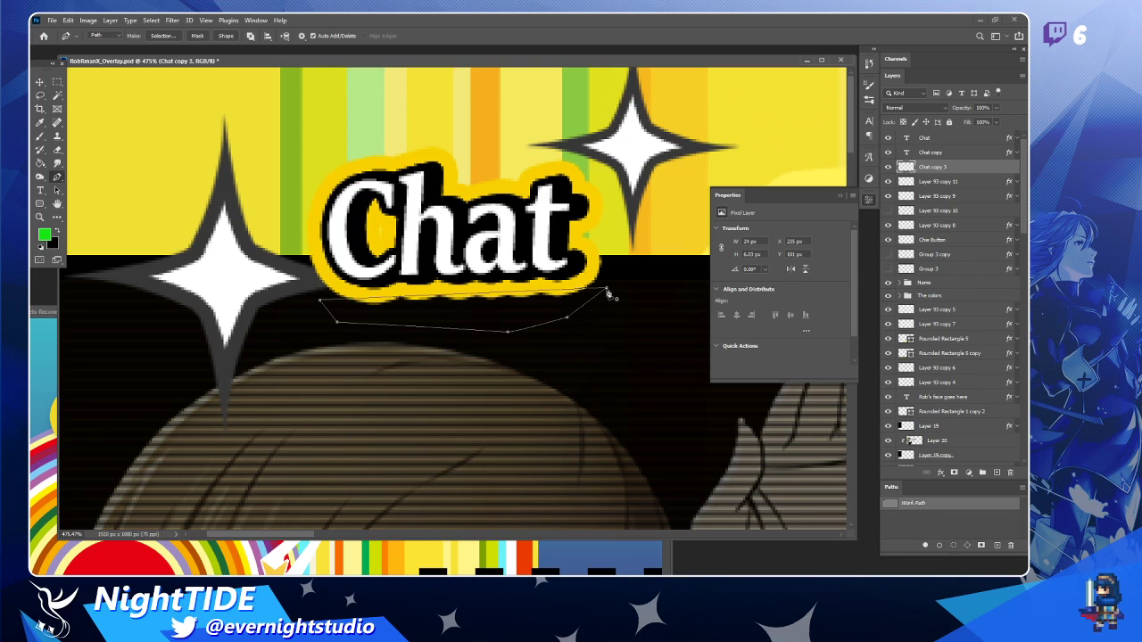
ctrl+click(897, 508)
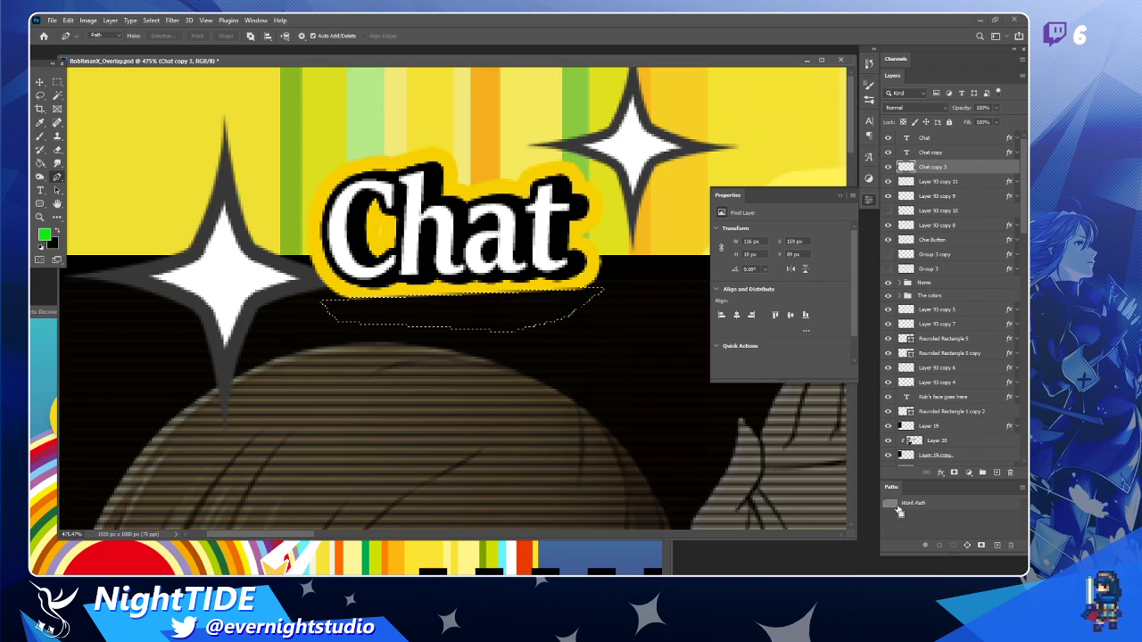
key(ctrl+d)
Add an outside Stroke to Chat copy 3 and set its colour to black 000000.
click(978, 158)
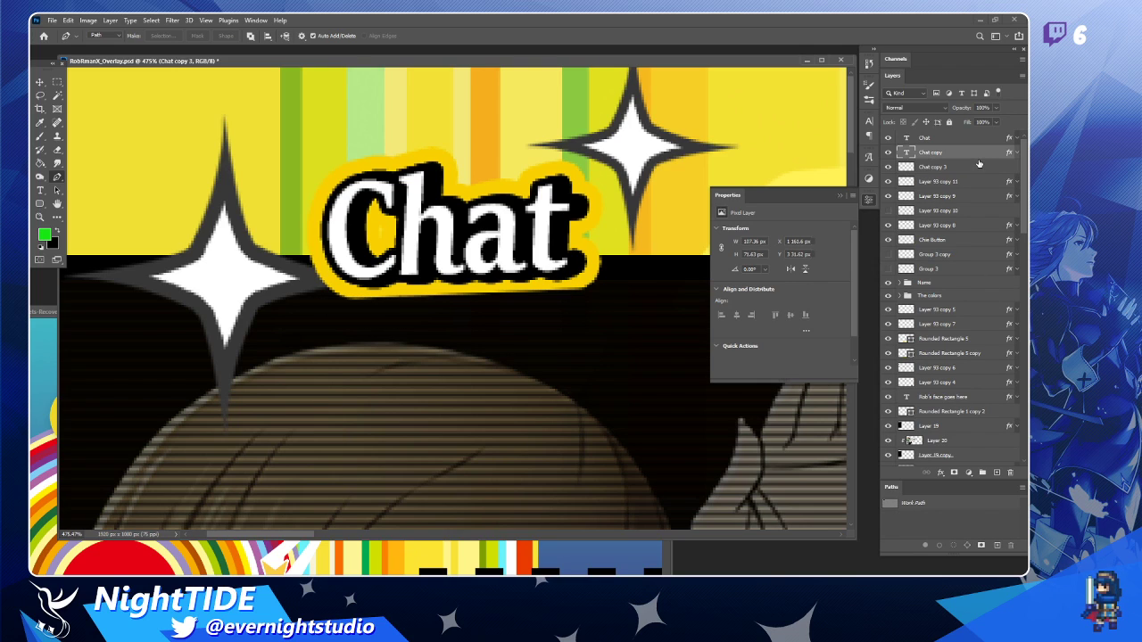
double_click(976, 167)
key(Escape)
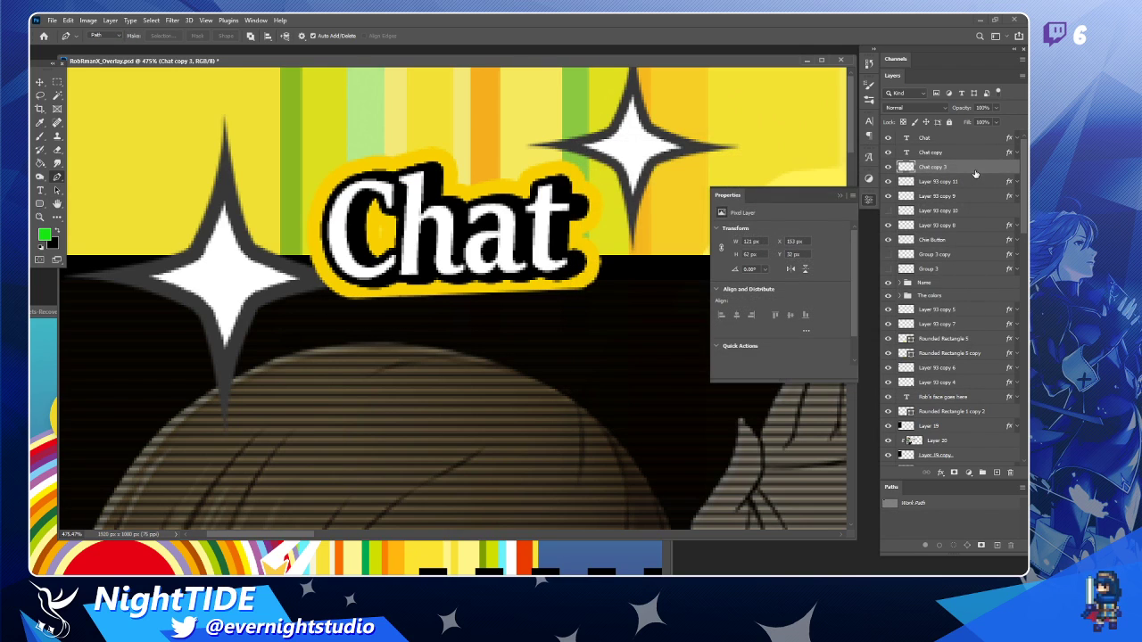
double_click(976, 169)
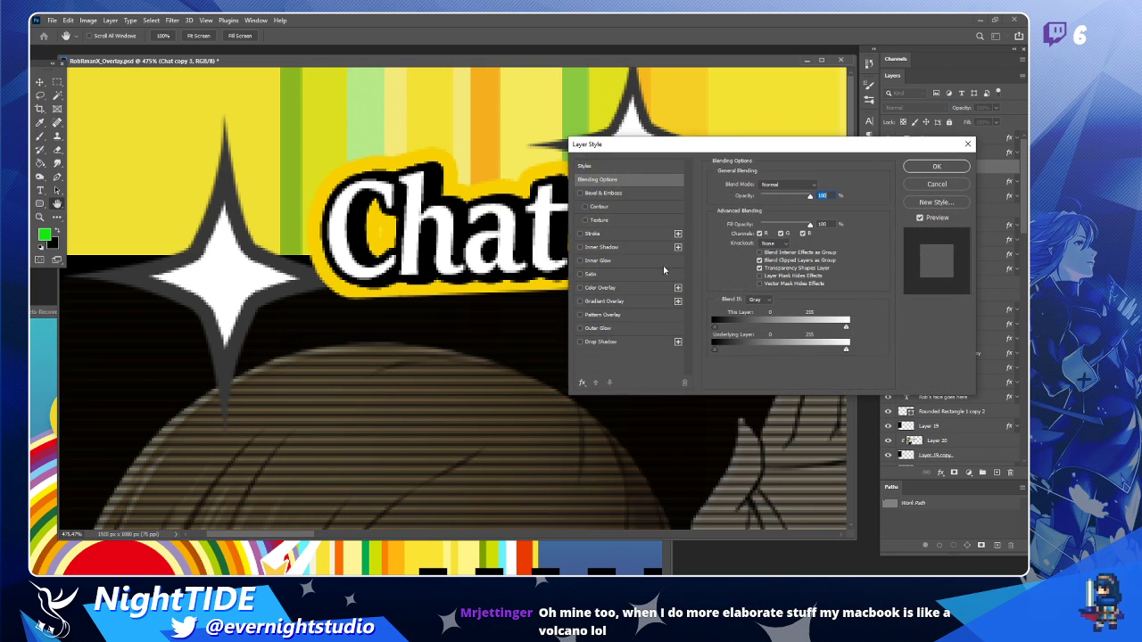
click(592, 234)
click(737, 260)
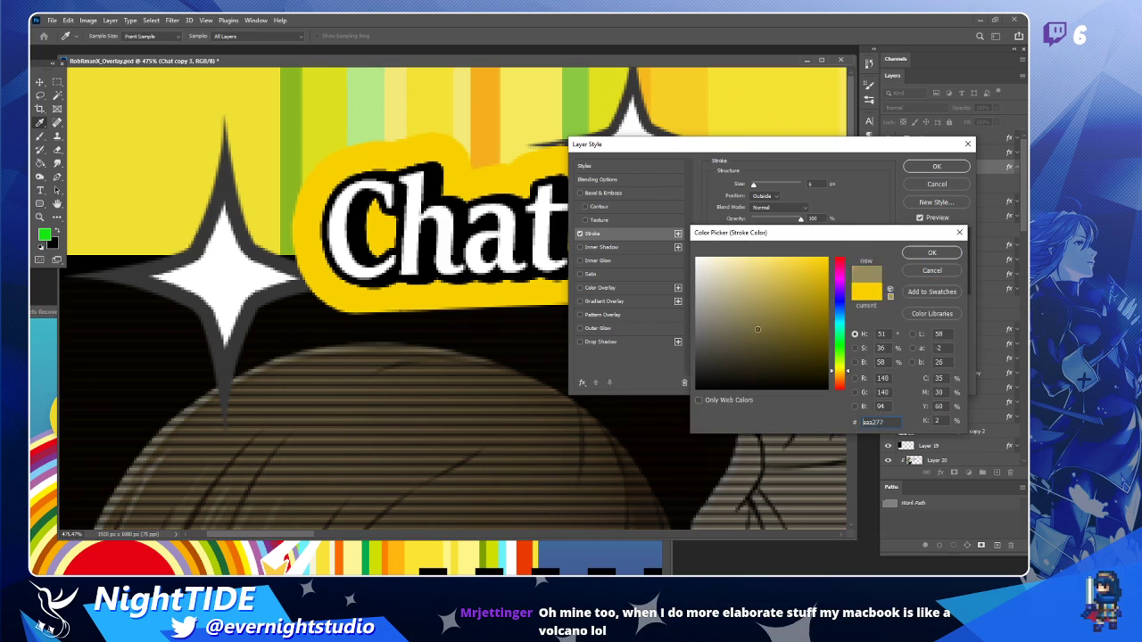
text(000000)
click(932, 253)
Set Chat copy 3's black stroke size to 2 px, apply the layer style and compare the heading with the layer hidden.
drag(754, 185, 751, 189)
double_click(822, 186)
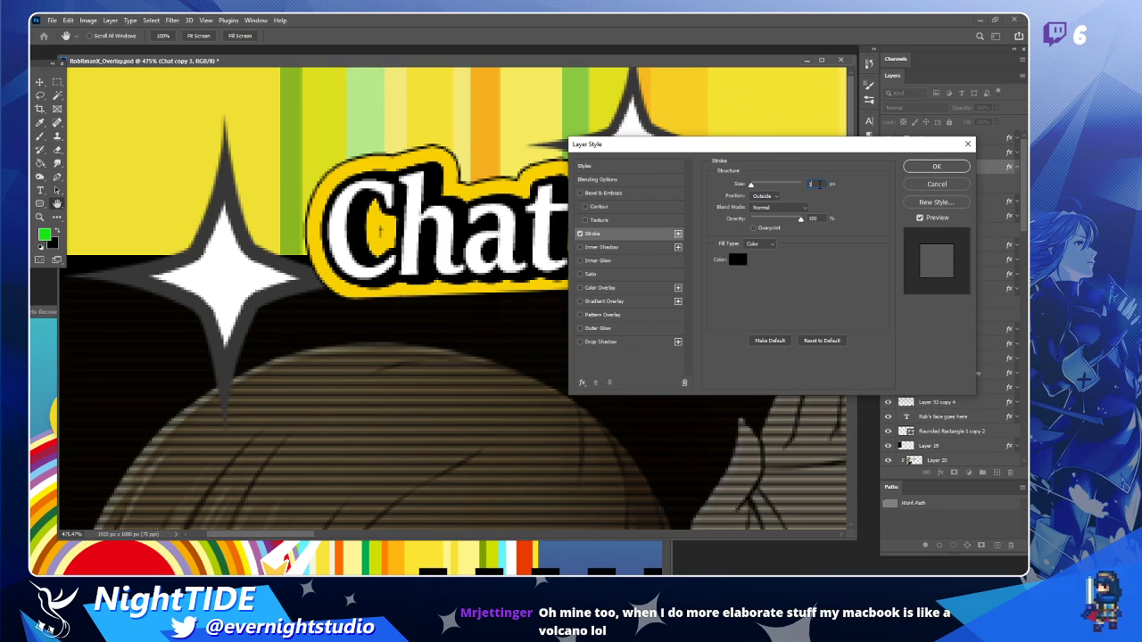
text(2)
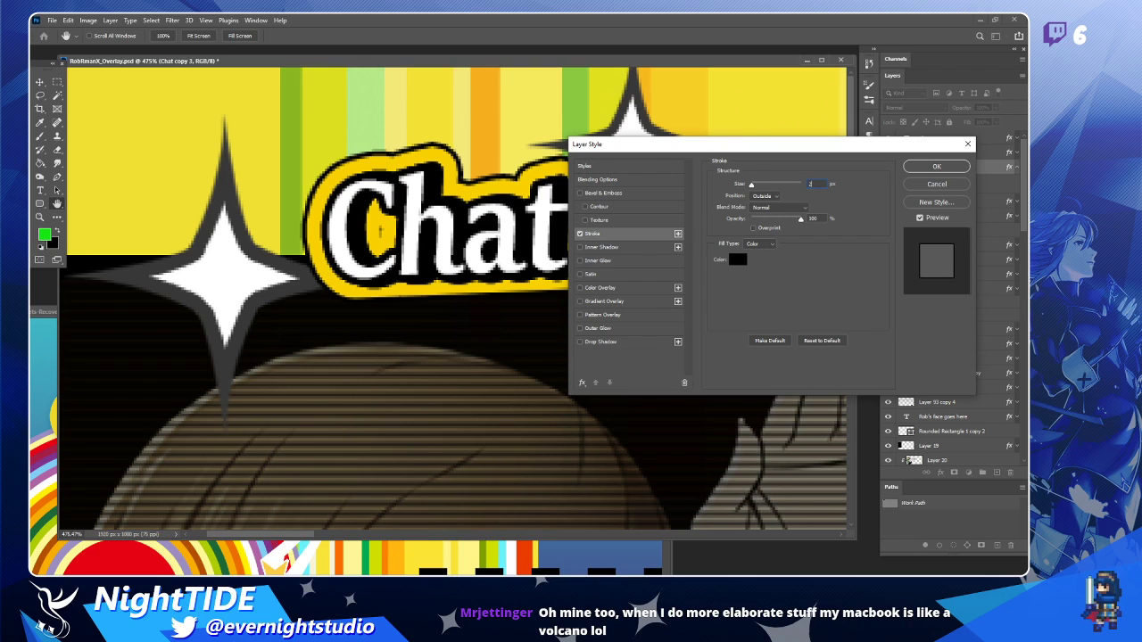
click(937, 166)
click(888, 167)
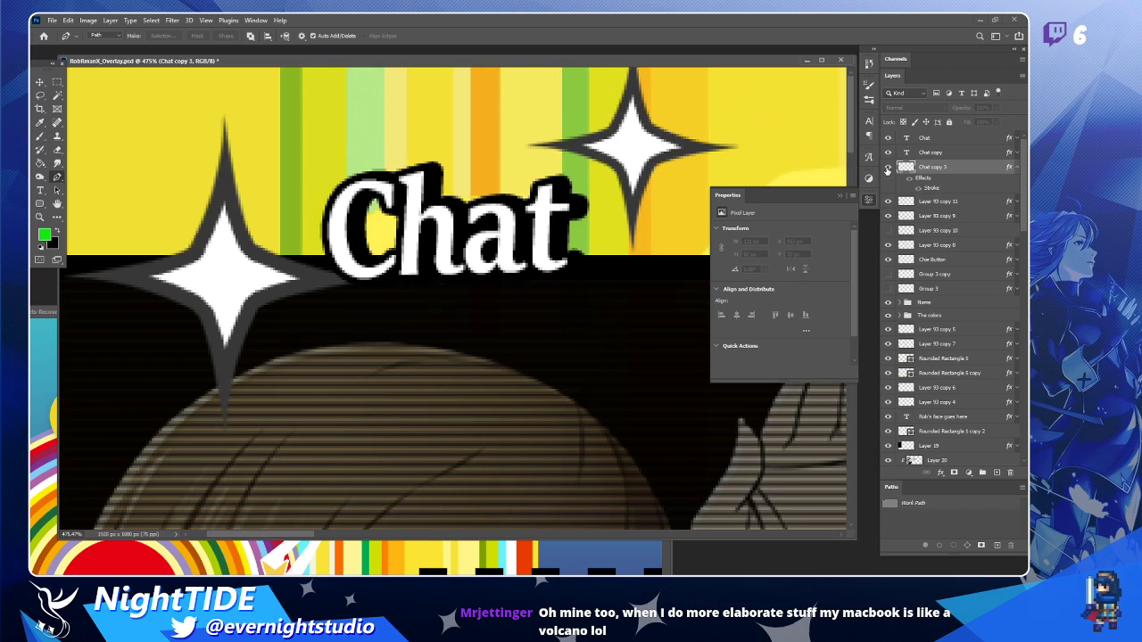
click(888, 168)
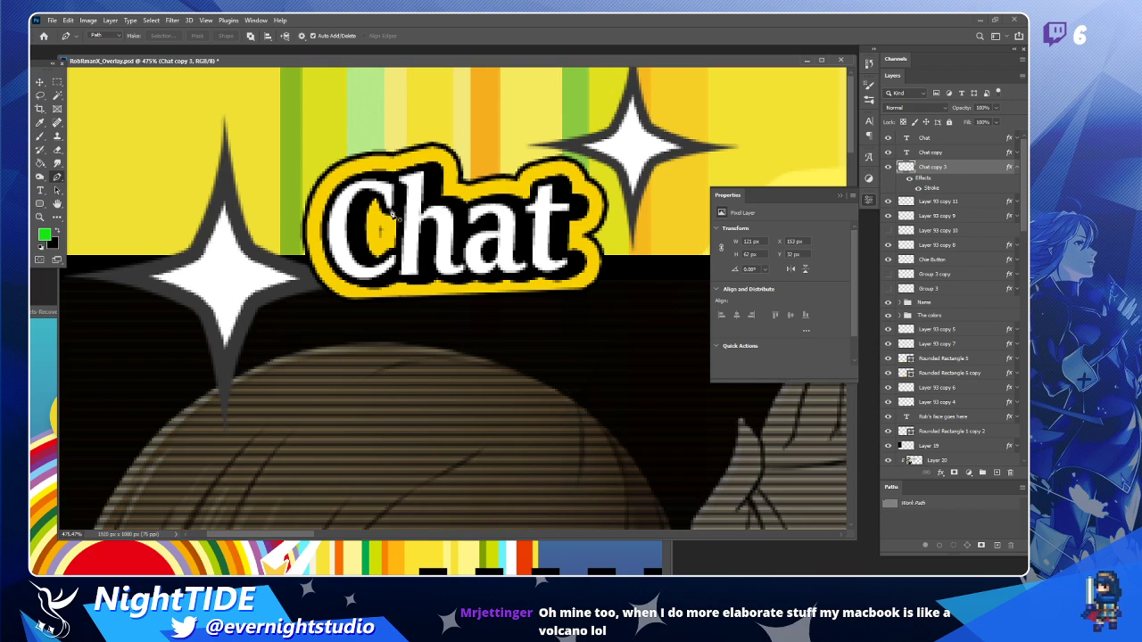
key(b)
right_click(389, 230)
click(453, 260)
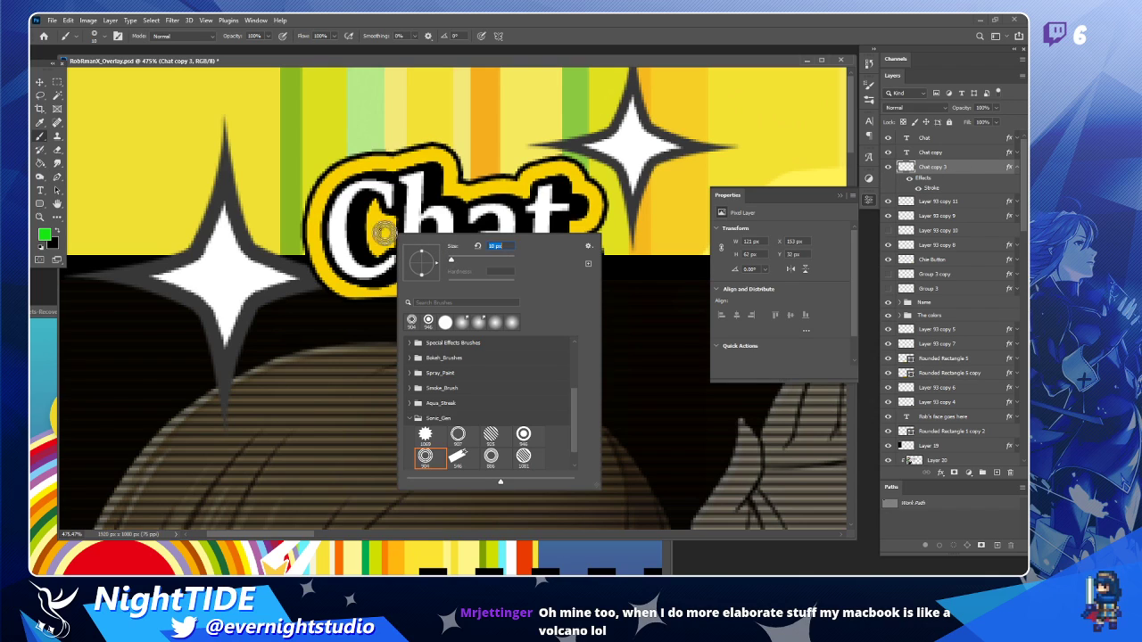
click(381, 232)
key(ctrl+z)
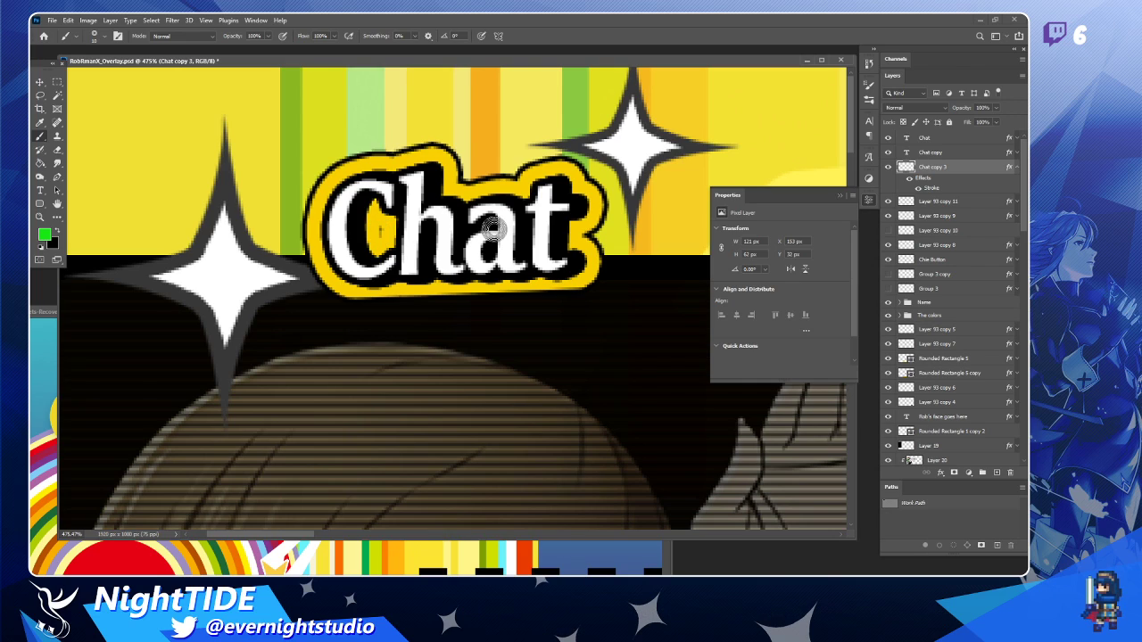
Paint over the black speck inside the letter C with a hard round brush in yellow sampled from the heading's outline.
key(i)
click(319, 219)
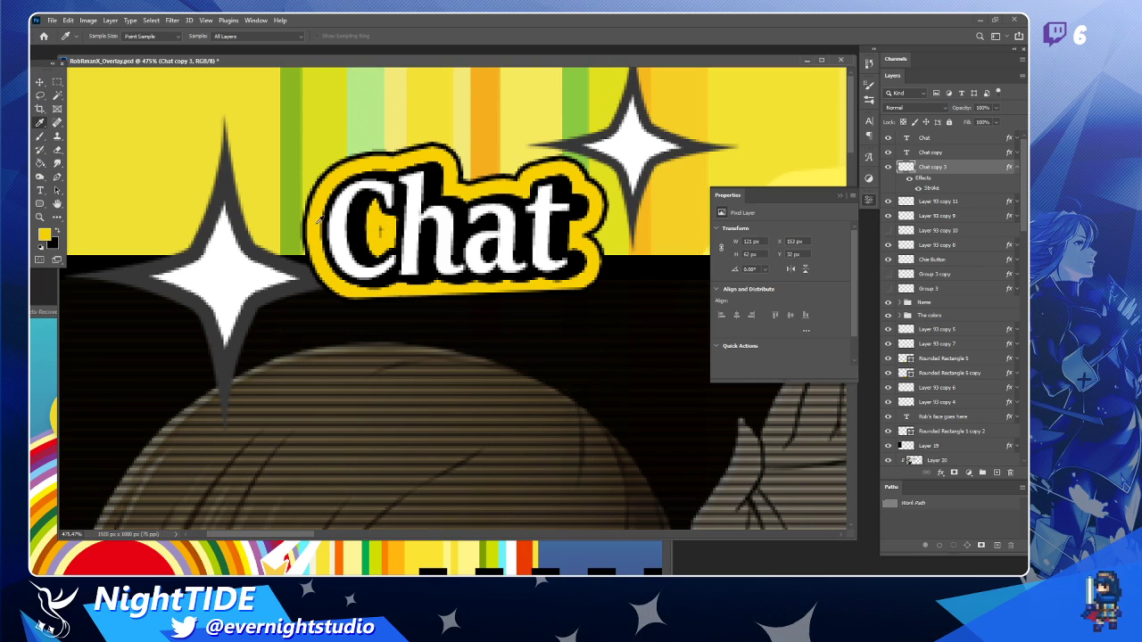
key(b)
right_click(433, 224)
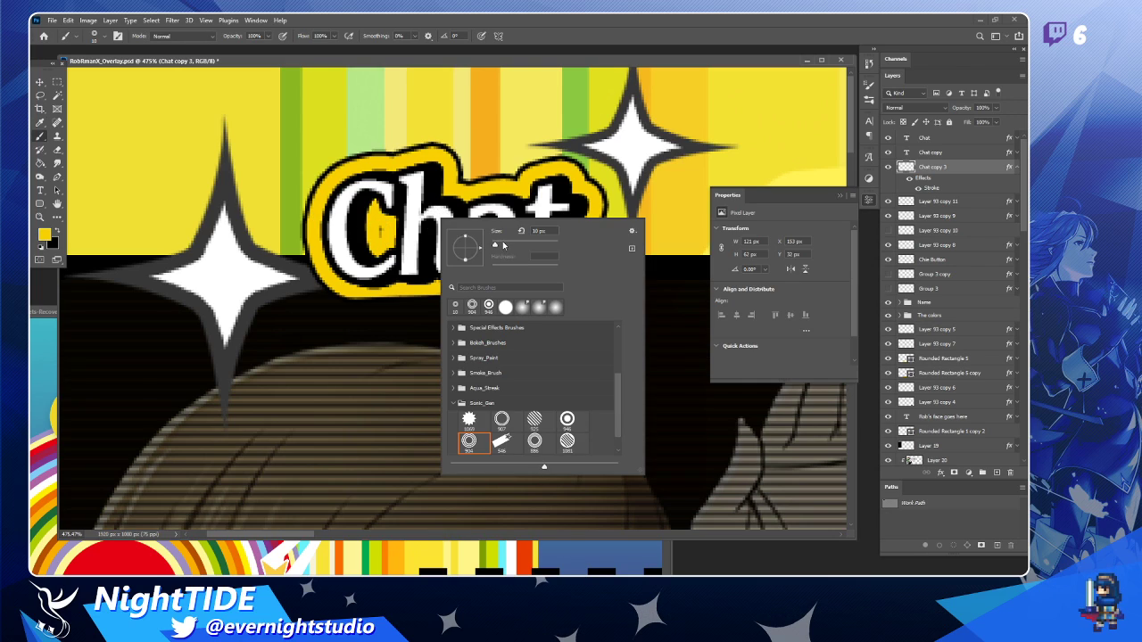
click(505, 308)
click(382, 234)
click(378, 231)
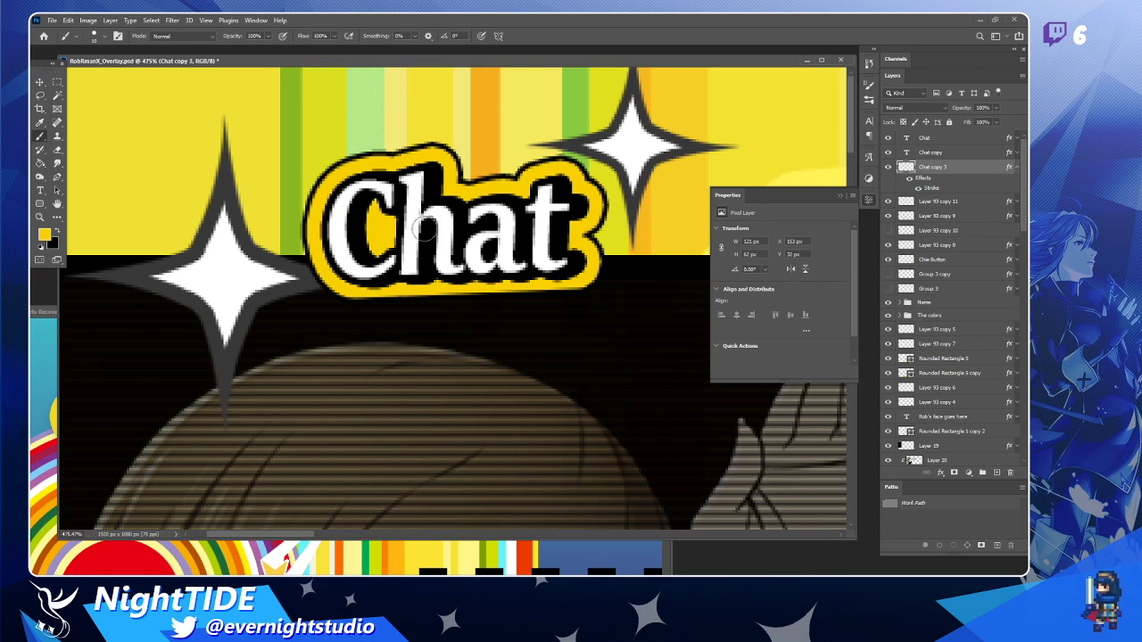
Examine the Chat heading within the whole overlay at 66.7% zoom, with the layer properties collapsed.
key(z)
alt+click(494, 216)
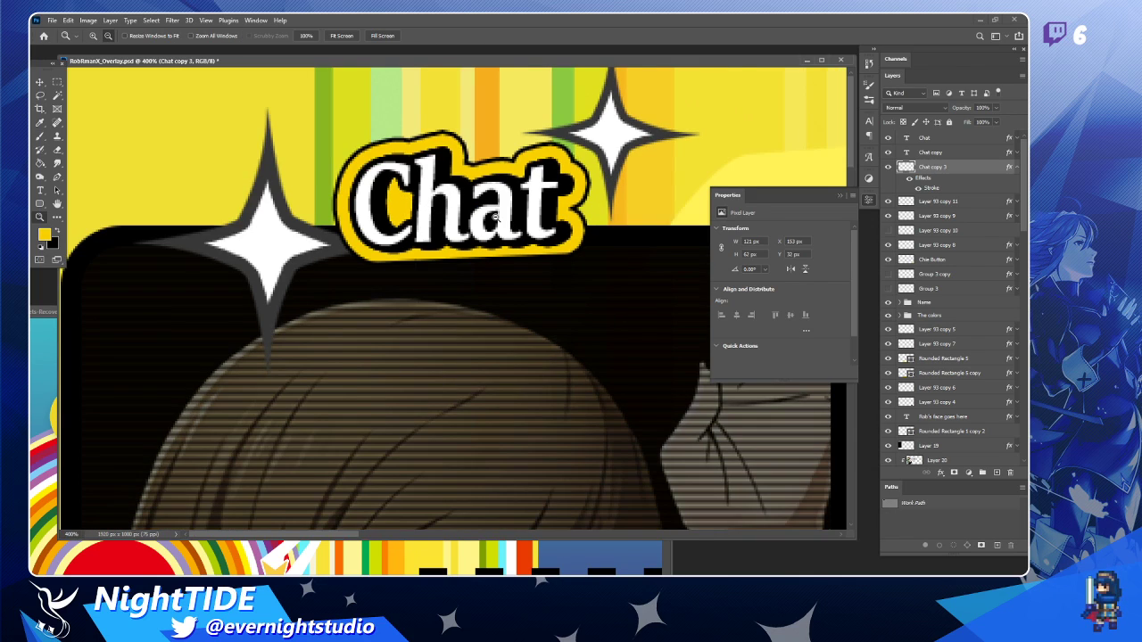
alt+click(494, 216)
alt+click(494, 215)
alt+click(495, 217)
alt+click(495, 217)
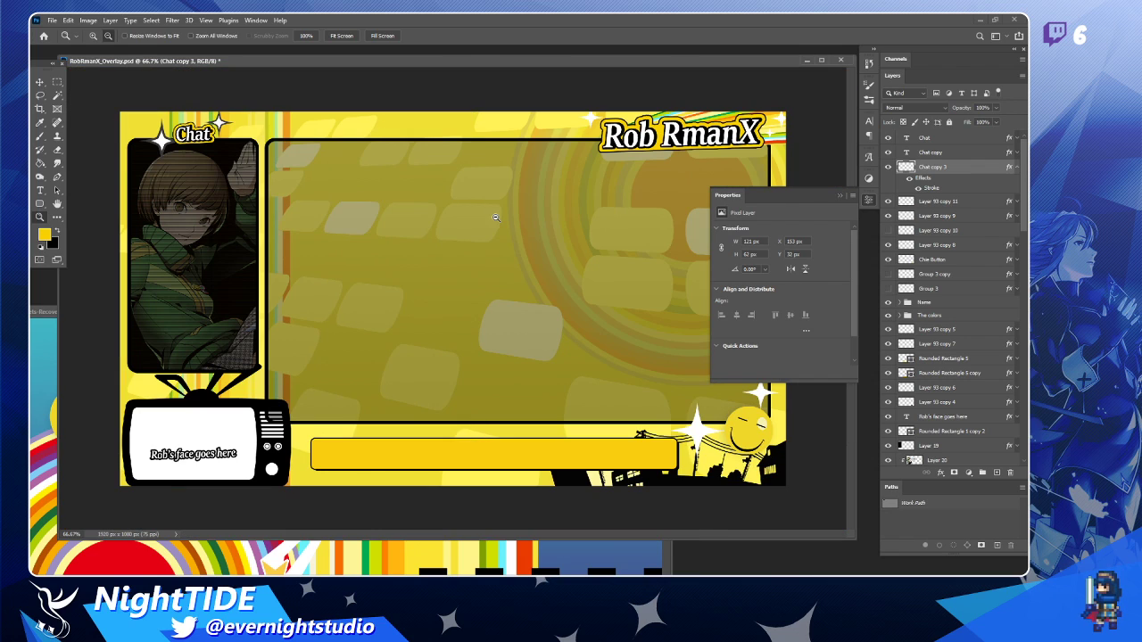
click(868, 200)
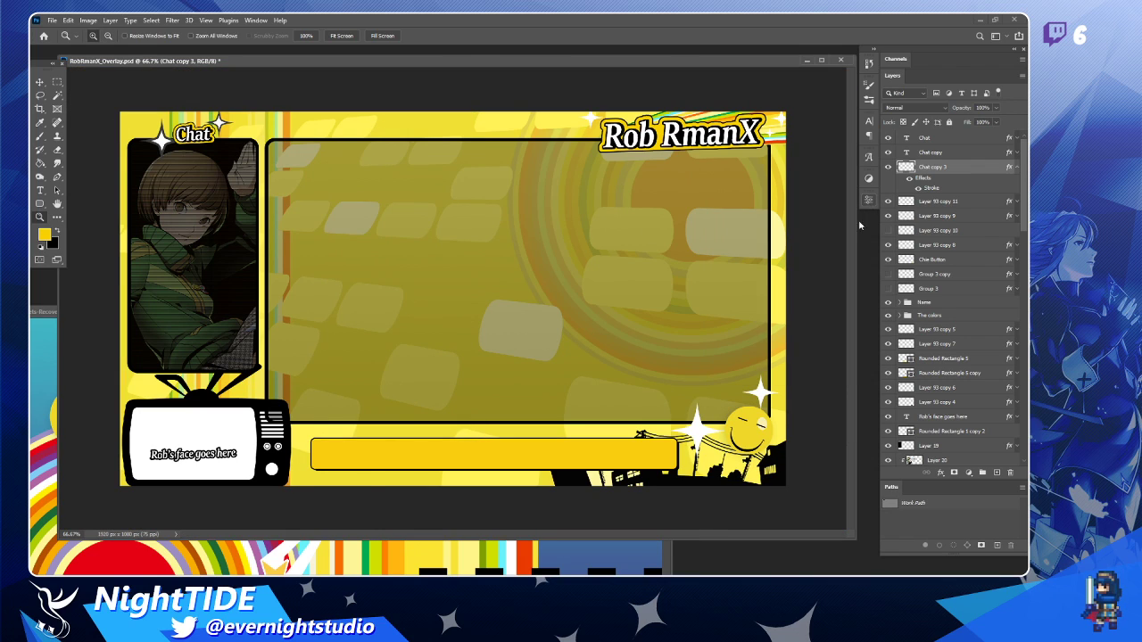
key(v)
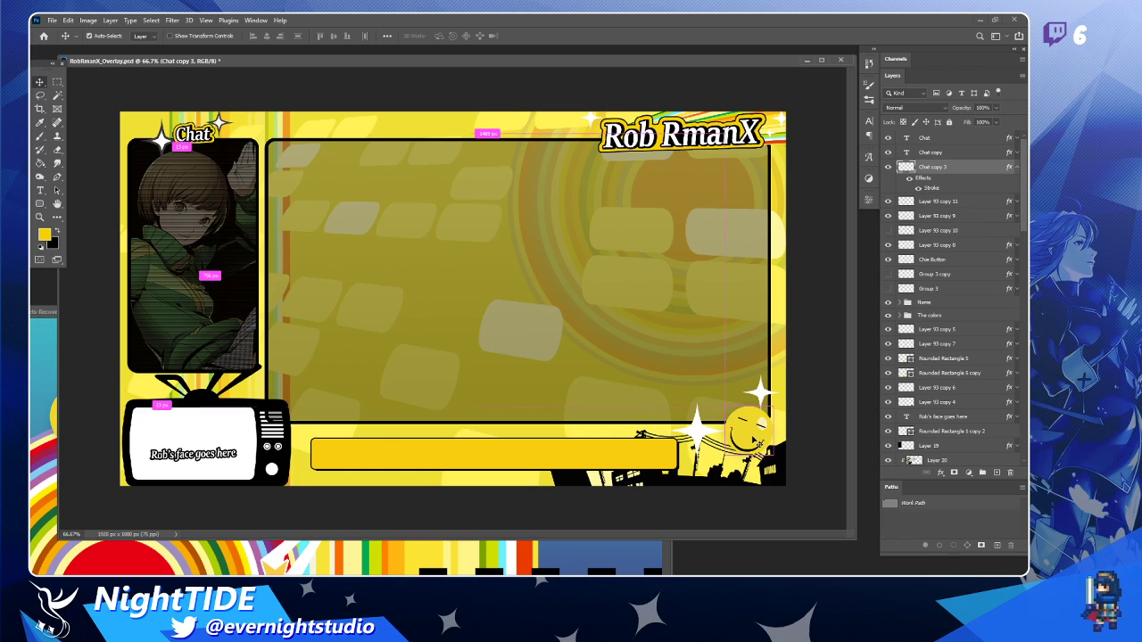
ctrl+click(756, 440)
mouse_move(750, 442)
mouse_down()
mouse_move(744, 430)
mouse_move(760, 444)
mouse_up()
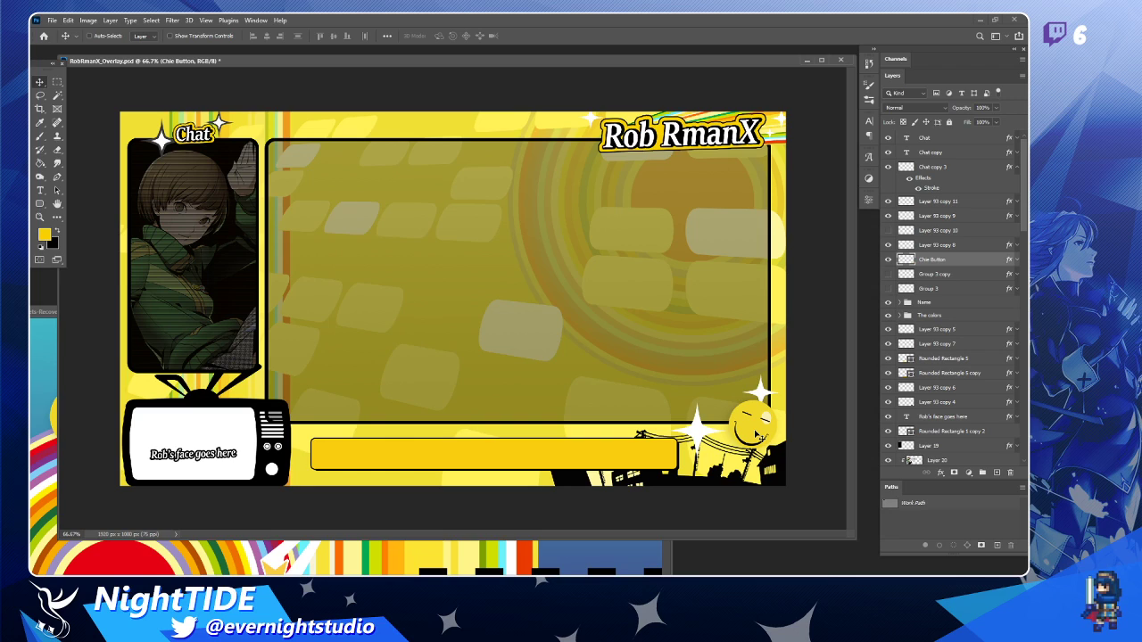
drag(756, 434, 746, 437)
ctrl+click(207, 427)
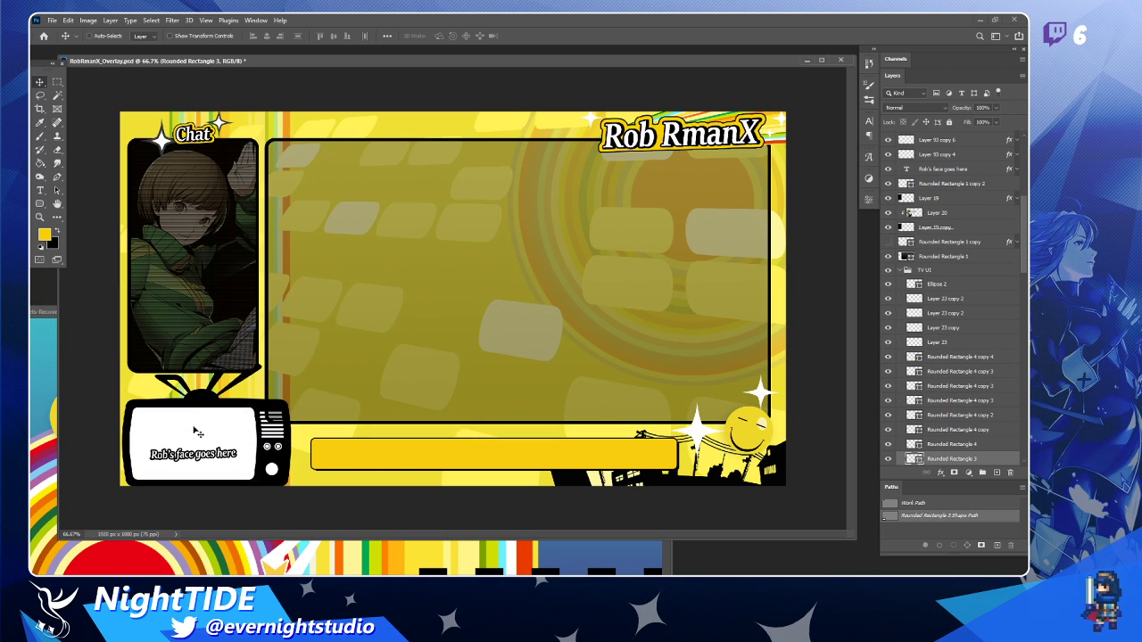
drag(210, 426, 218, 354)
key(ctrl+z)
Compare the overlay with Rounded Rectangle 1 and Layer 19 copy each hidden and shown again.
click(889, 256)
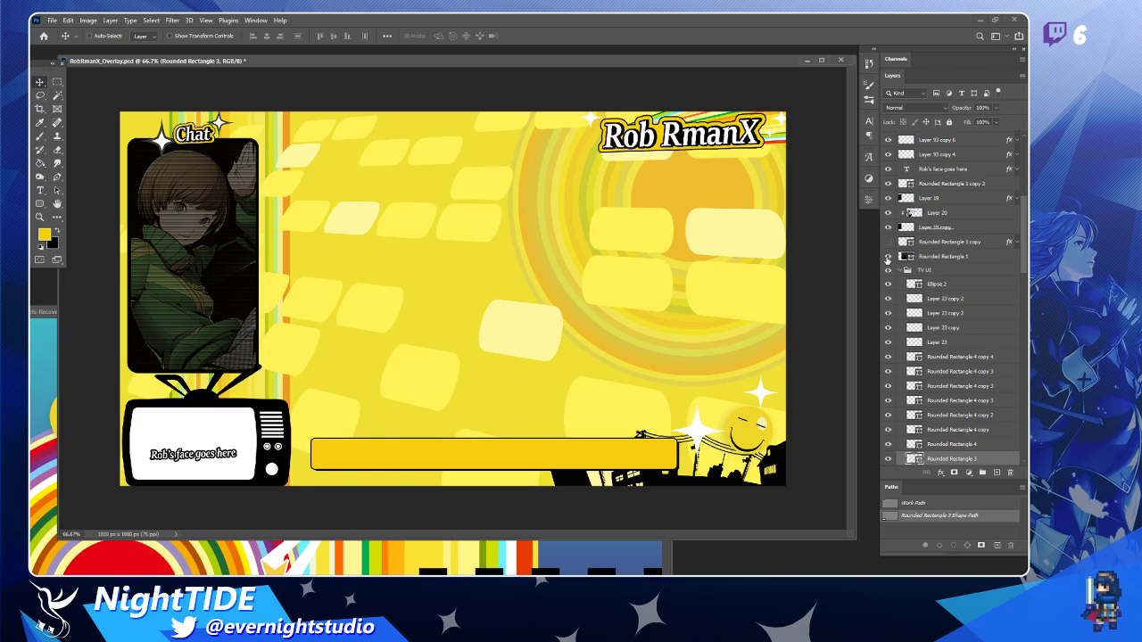
click(888, 256)
click(897, 199)
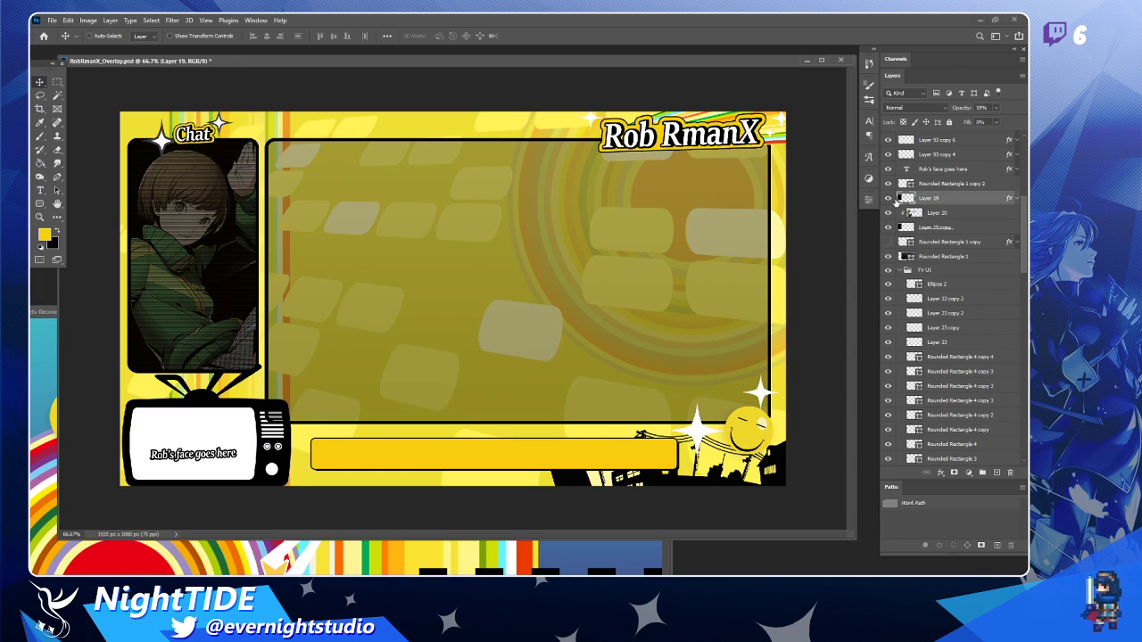
click(890, 229)
click(890, 229)
Unclip Layer 20 above Layer 19, copy the part inside the chat frame to a new layer, and delete Layer 20.
ctrl+click(915, 215)
drag(916, 215, 952, 205)
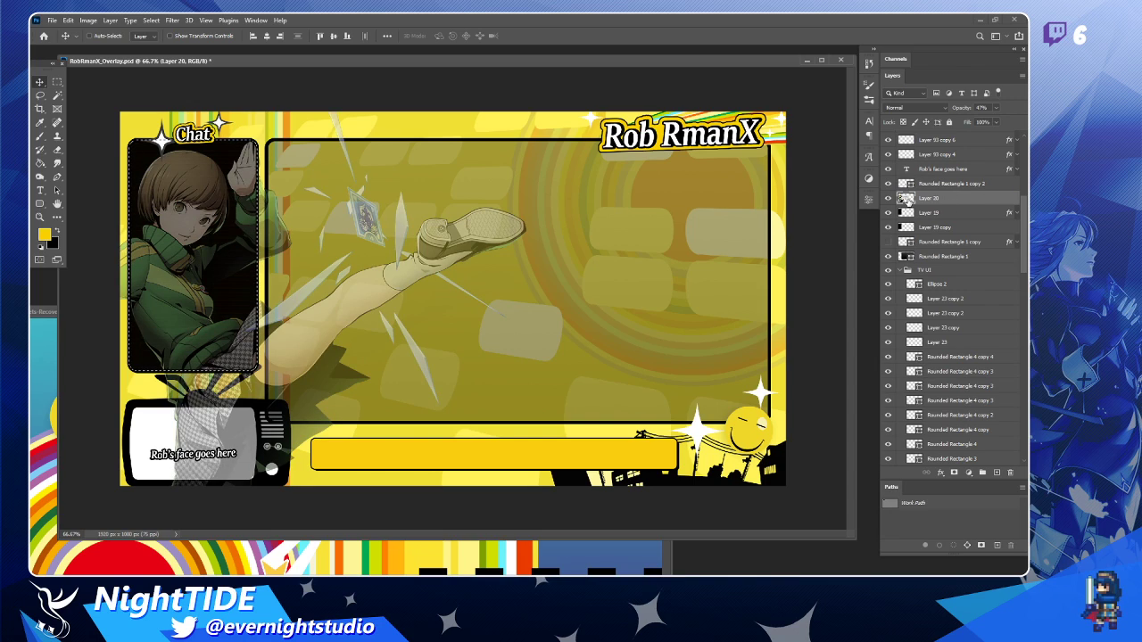
key(ctrl+j)
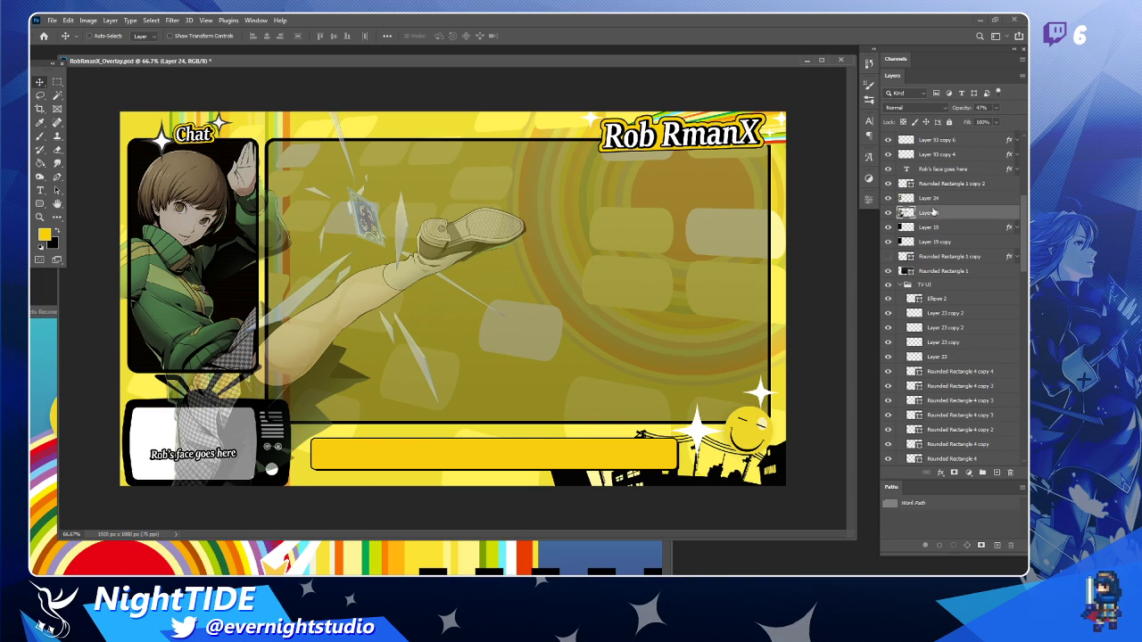
key(Delete)
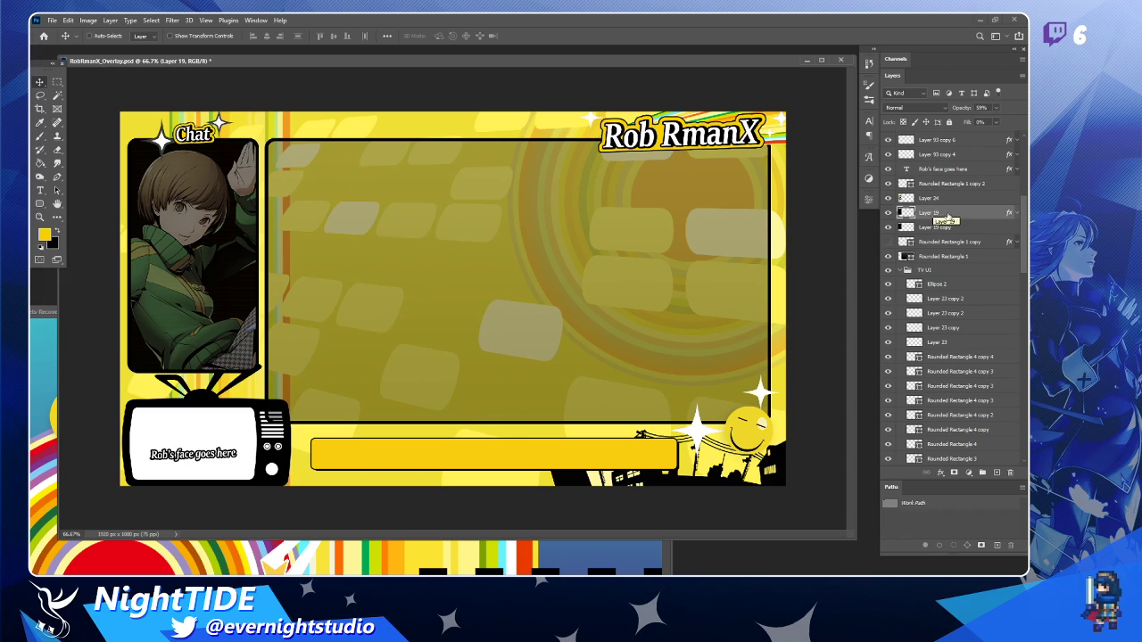
Check the chat panel with Layer 19 copy hidden and try Layer 19 beneath Layer 19 copy.
click(888, 228)
click(887, 227)
drag(963, 218, 887, 236)
Compare the overlay with Rounded Rectangle 1 copy shown and with Rounded Rectangle 1 hidden.
click(888, 242)
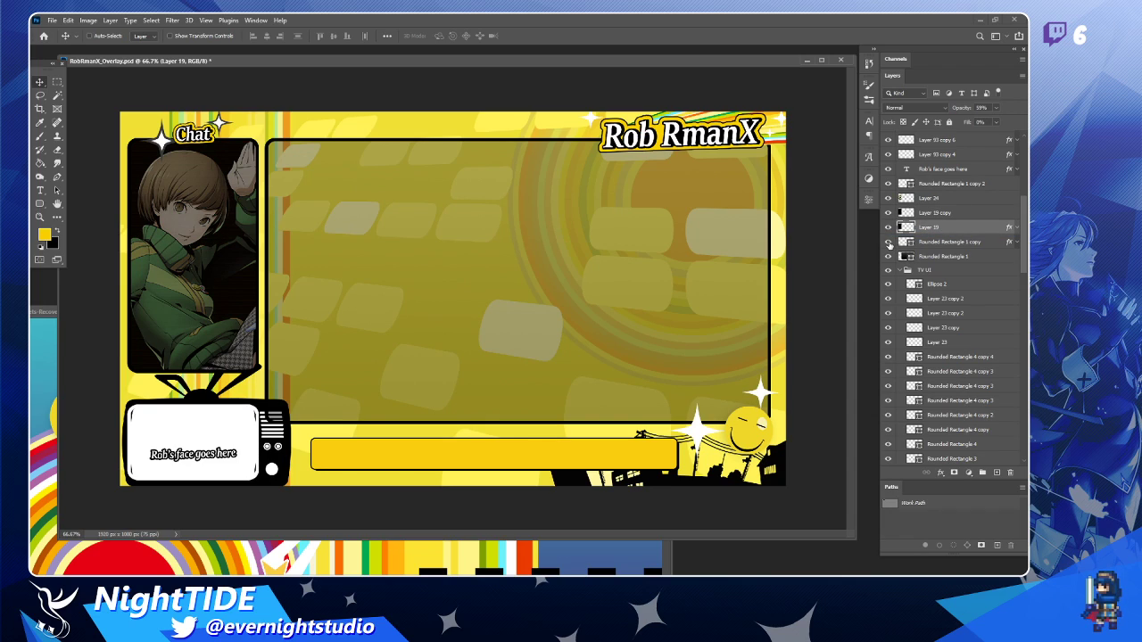
click(889, 241)
click(954, 257)
click(887, 257)
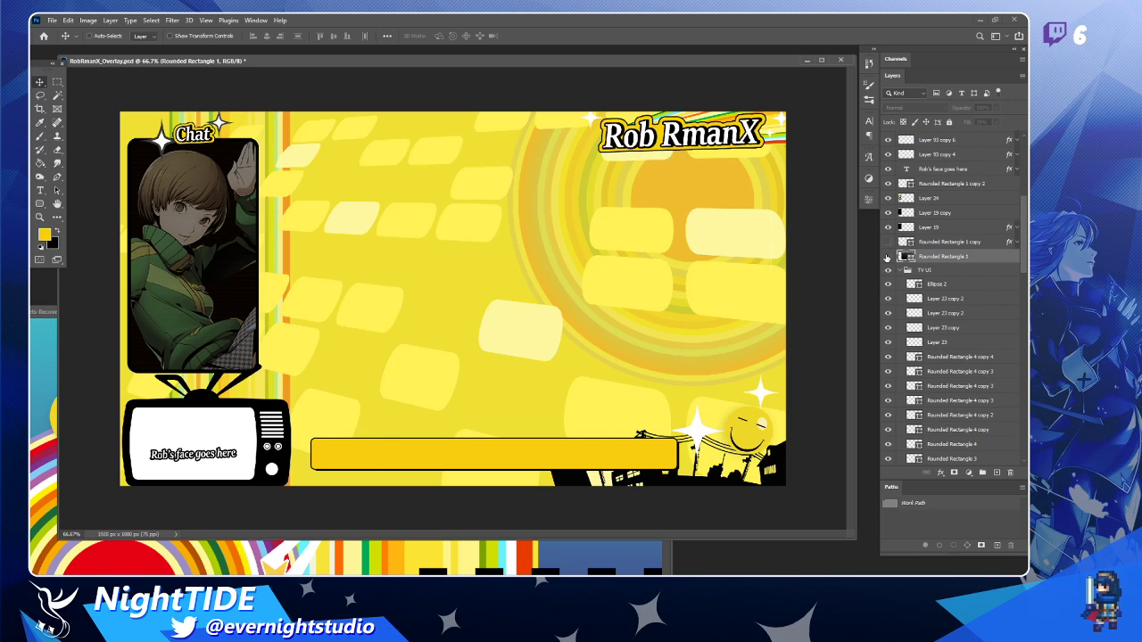
click(887, 257)
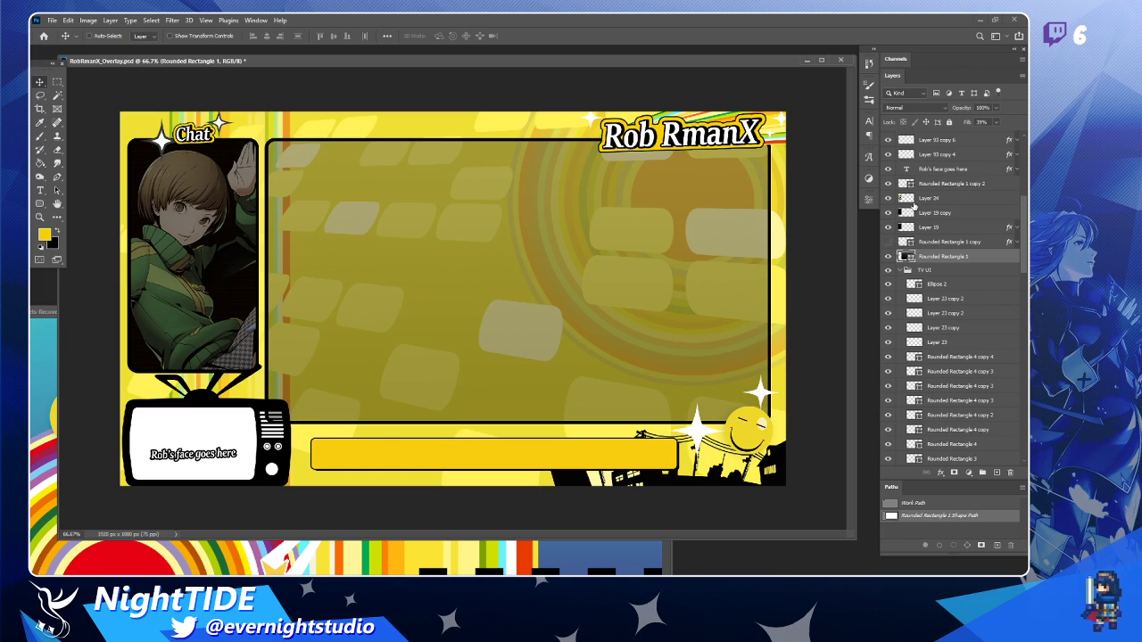
drag(932, 207, 932, 215)
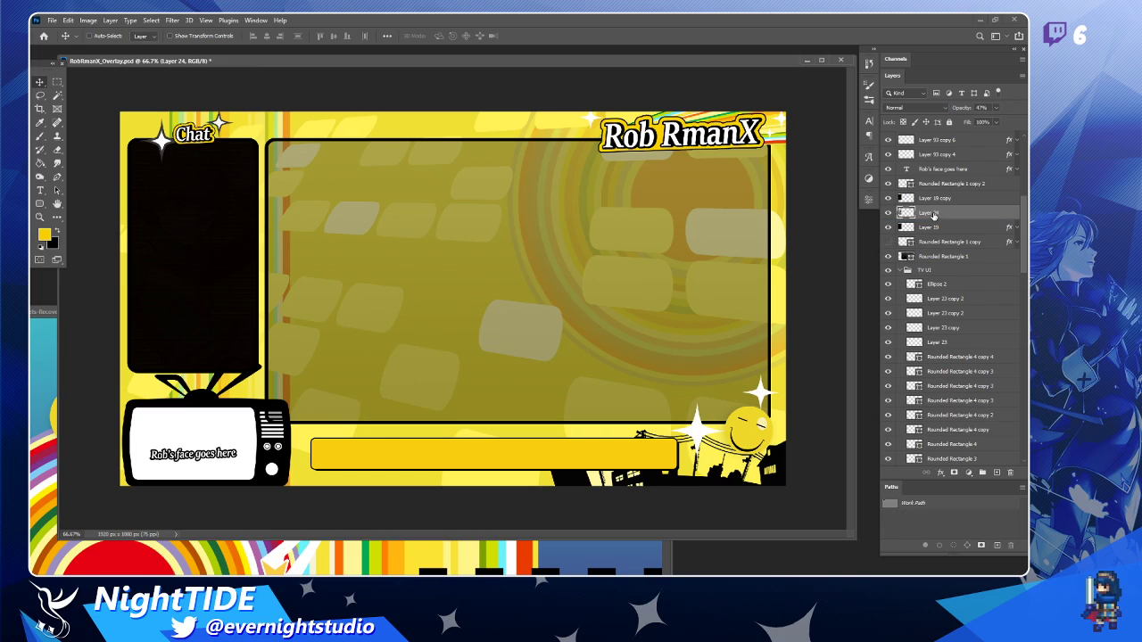
click(943, 200)
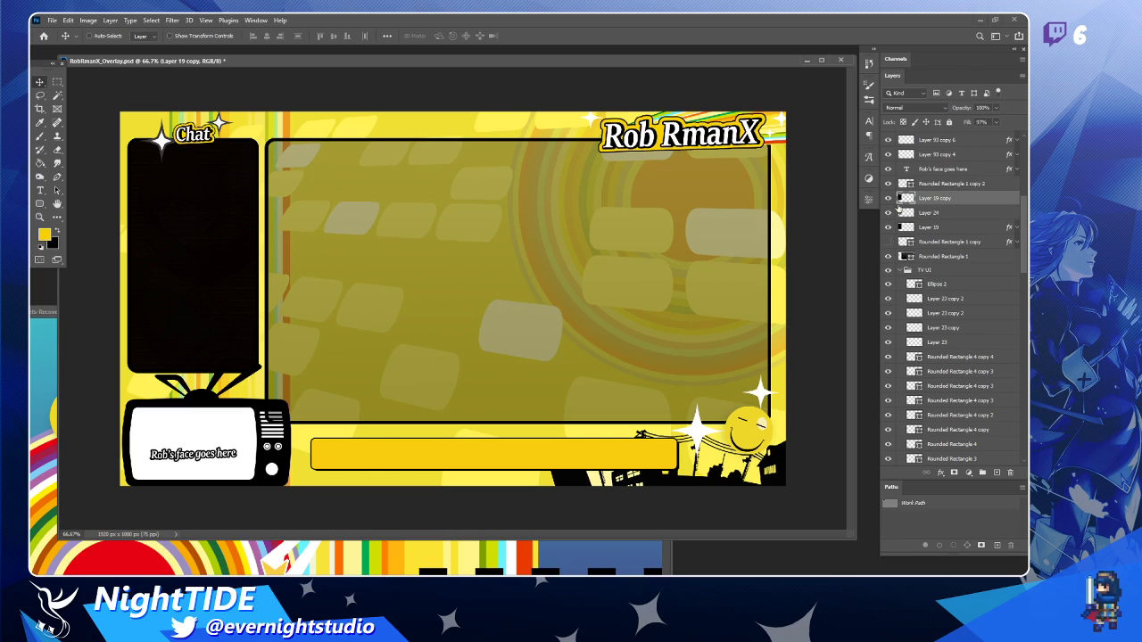
drag(949, 215, 950, 194)
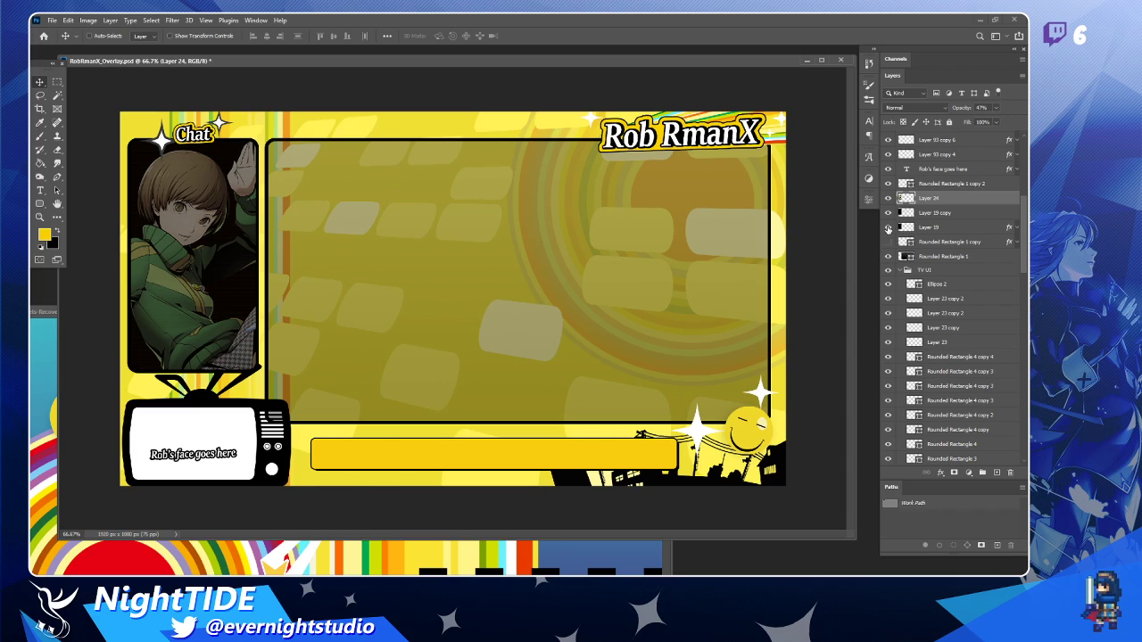
Move Layer 19 above Layer 24 and compare the chat panel with Layer 19 copy hidden.
drag(946, 227, 948, 197)
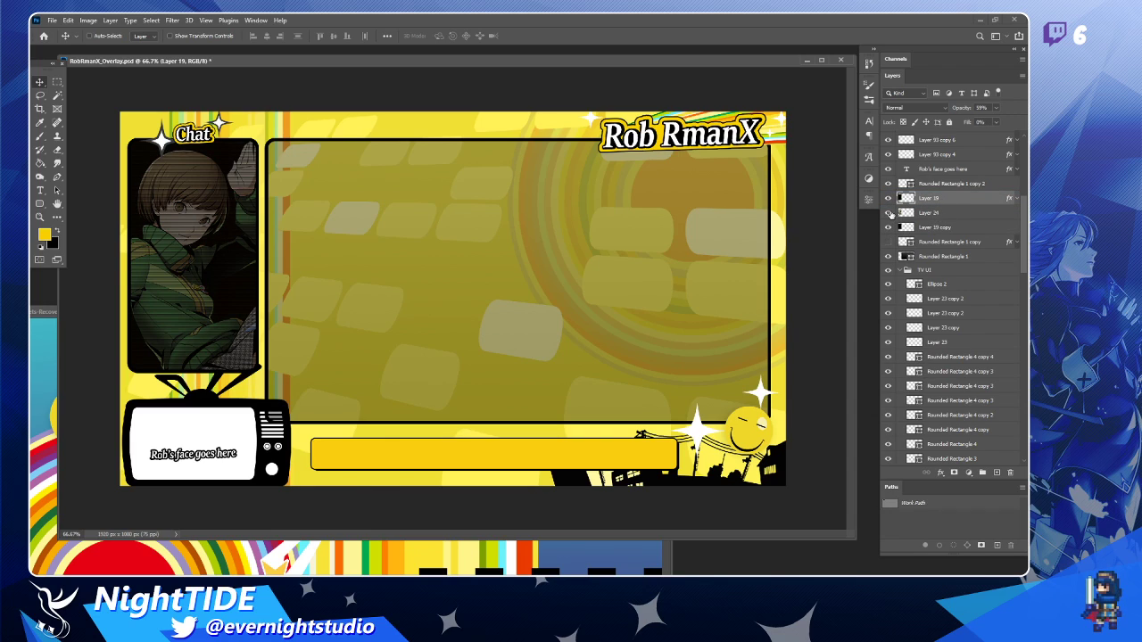
click(948, 228)
click(888, 227)
click(888, 228)
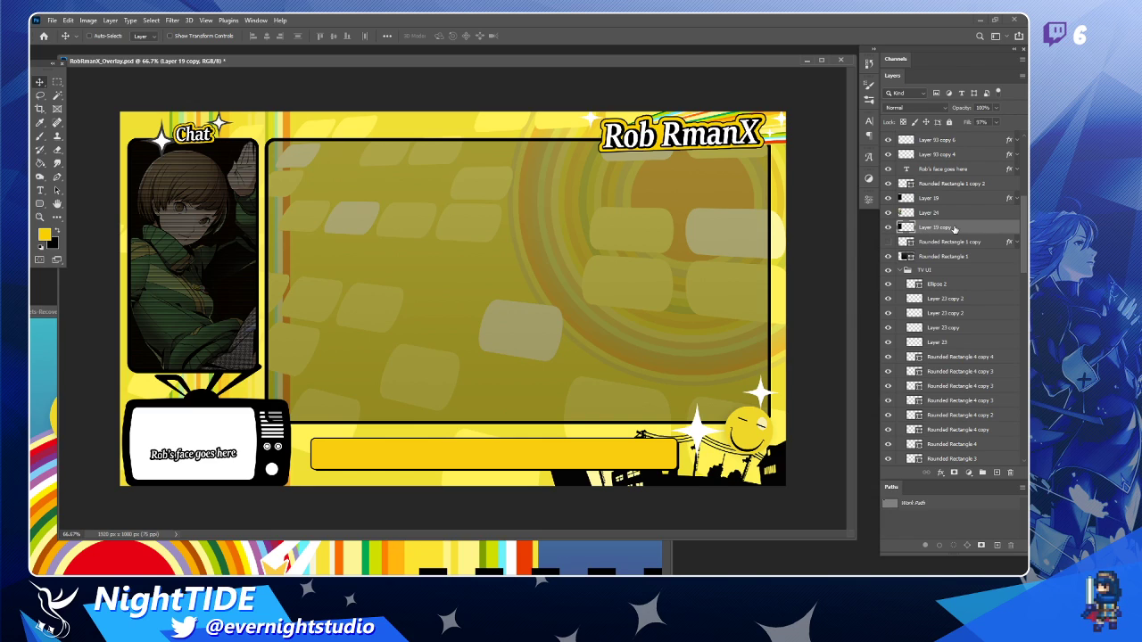
Add a Gradient Overlay to Layer 19 copy using the Orange_10 preset at 100% opacity.
double_click(974, 230)
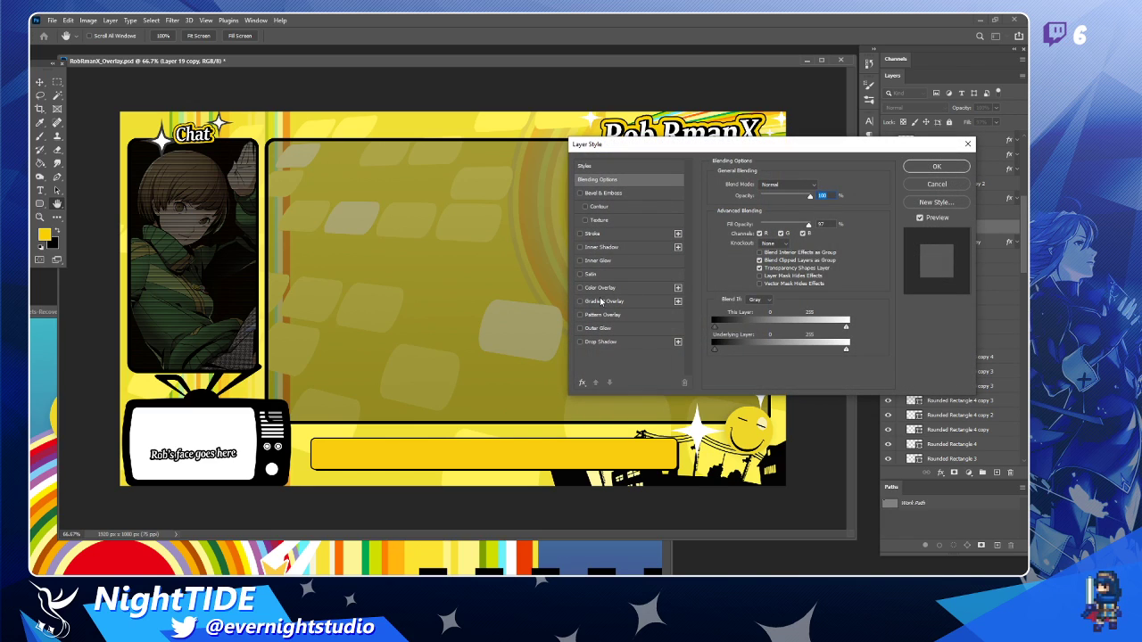
click(600, 302)
click(807, 210)
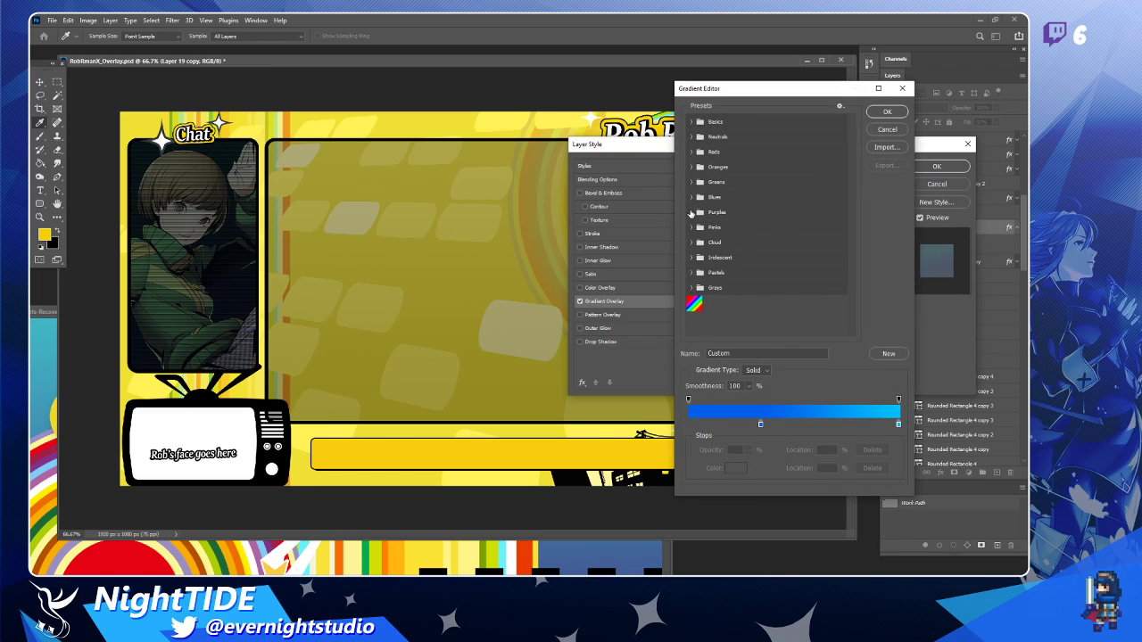
click(693, 167)
click(704, 202)
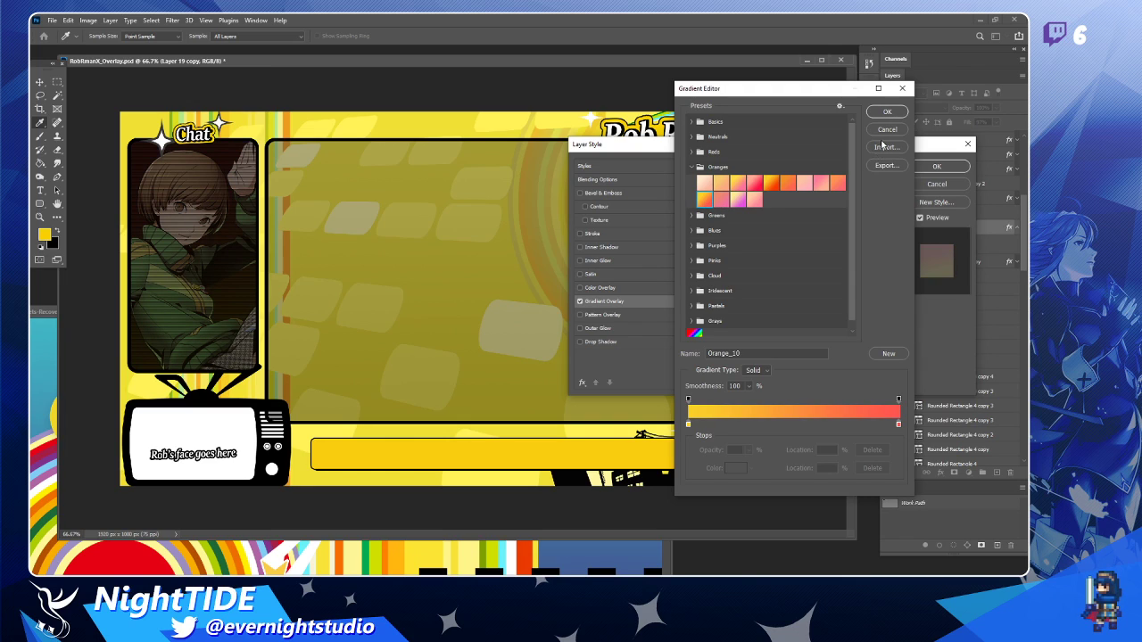
click(887, 112)
drag(765, 199, 839, 196)
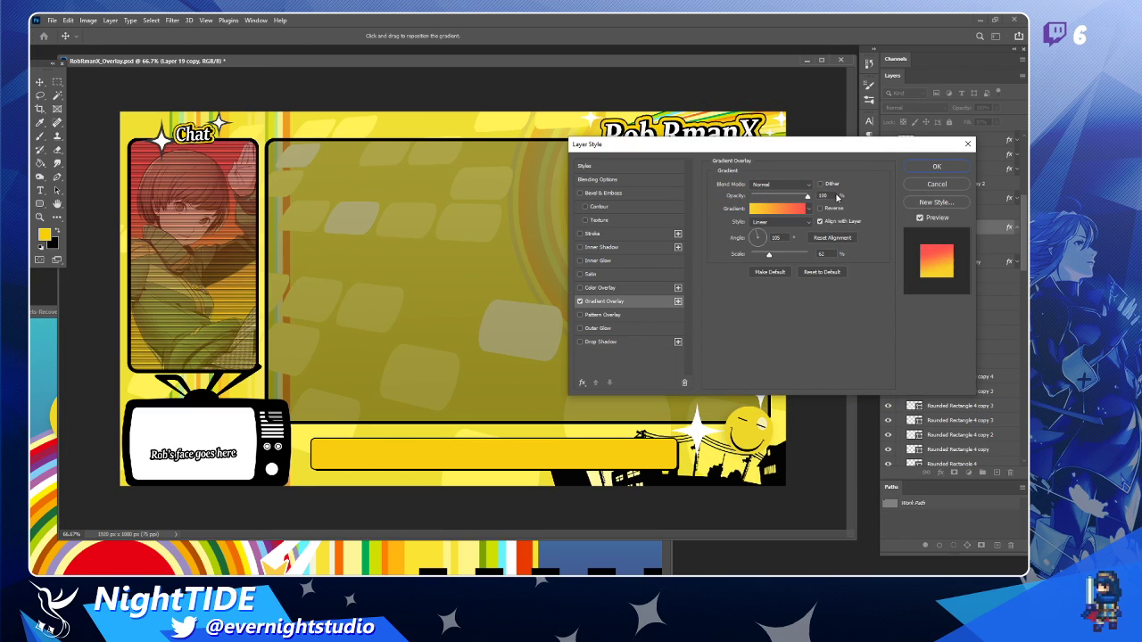
Change the gradient's red end stop at location 100 to dark yellow 625100 and accept the gradient.
click(763, 212)
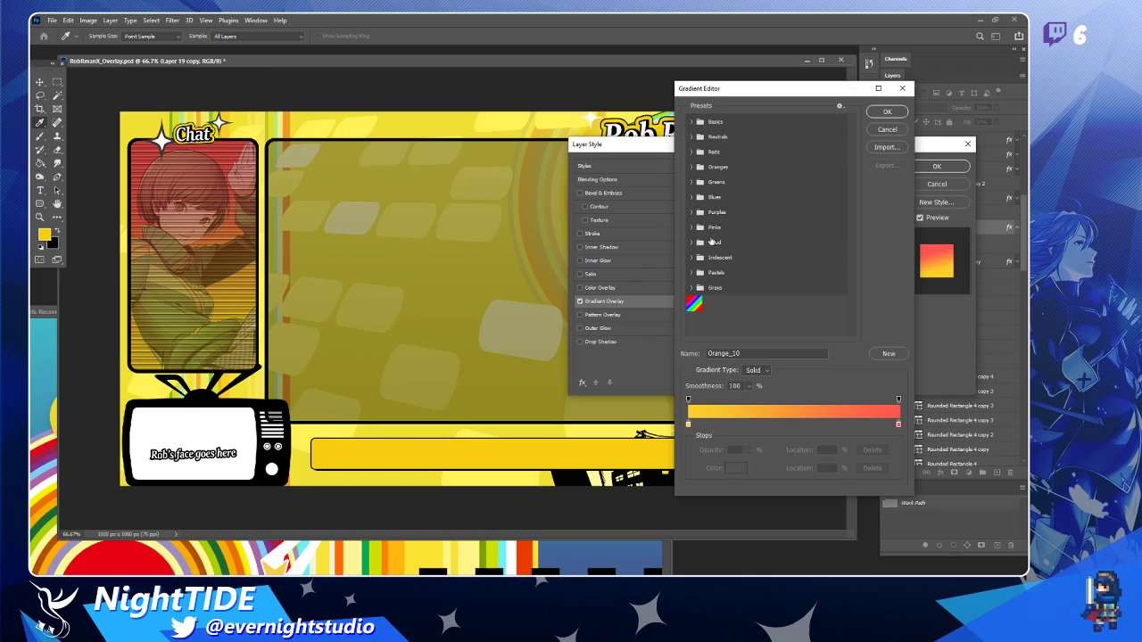
click(899, 424)
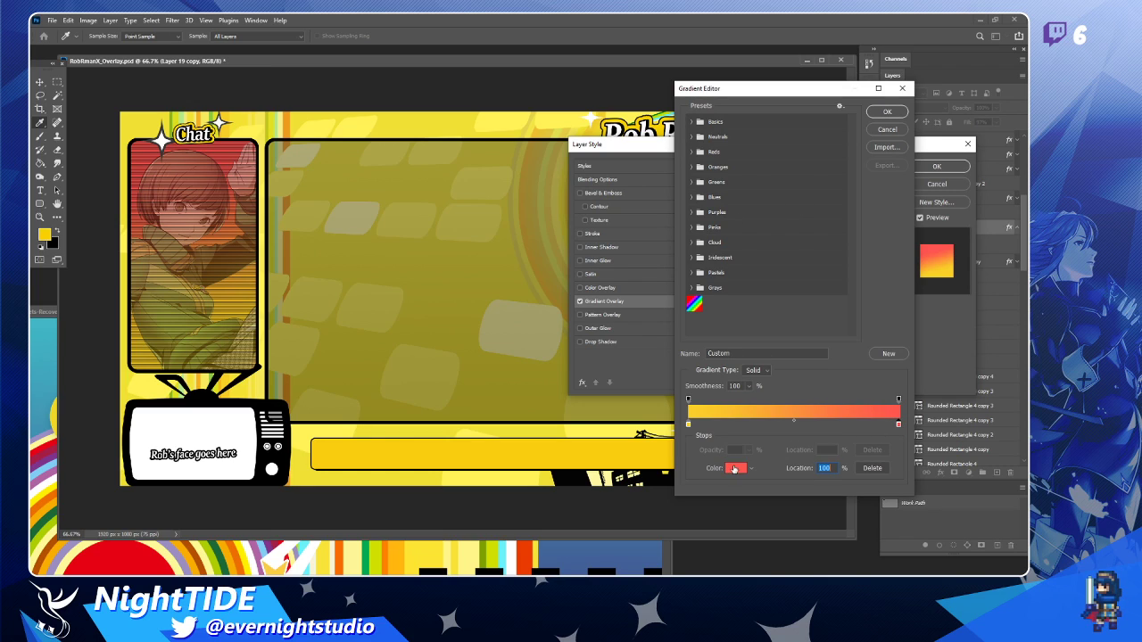
click(733, 469)
click(826, 298)
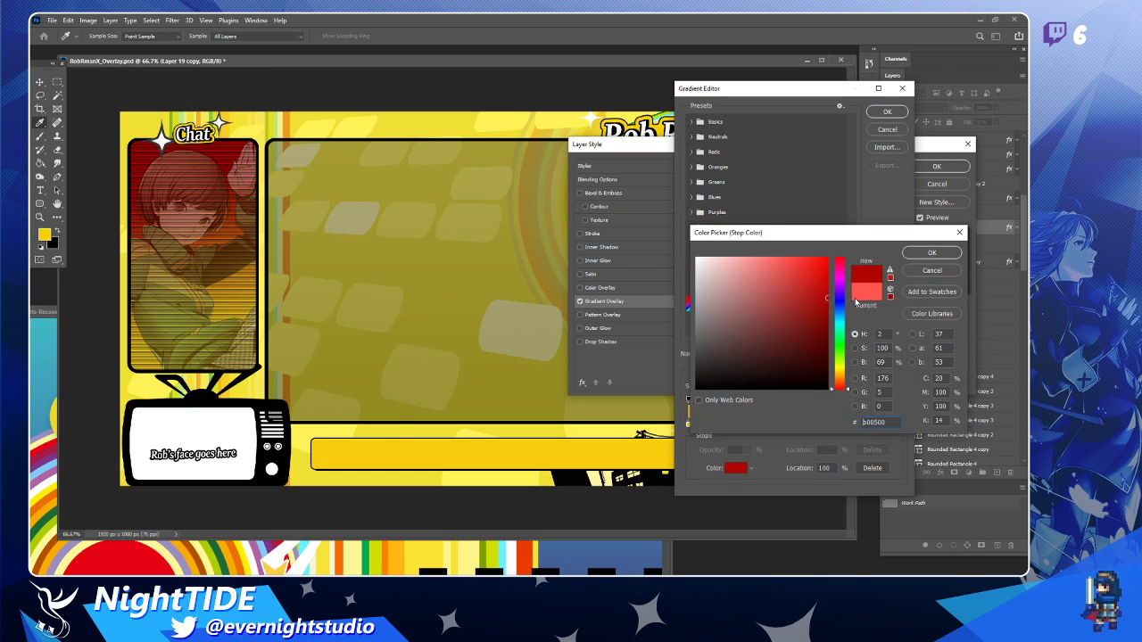
click(838, 372)
mouse_move(802, 317)
mouse_down()
mouse_move(841, 355)
mouse_move(853, 294)
mouse_up()
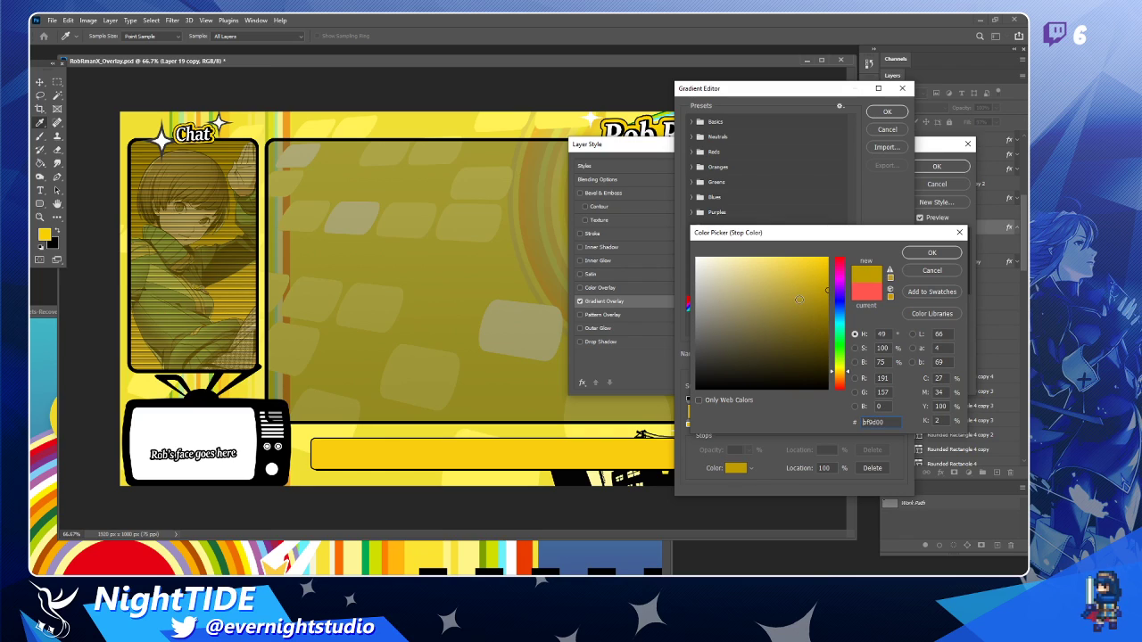
mouse_move(799, 299)
mouse_down()
mouse_move(798, 262)
mouse_move(785, 291)
mouse_move(723, 249)
mouse_move(820, 317)
mouse_move(793, 317)
mouse_move(826, 339)
mouse_up()
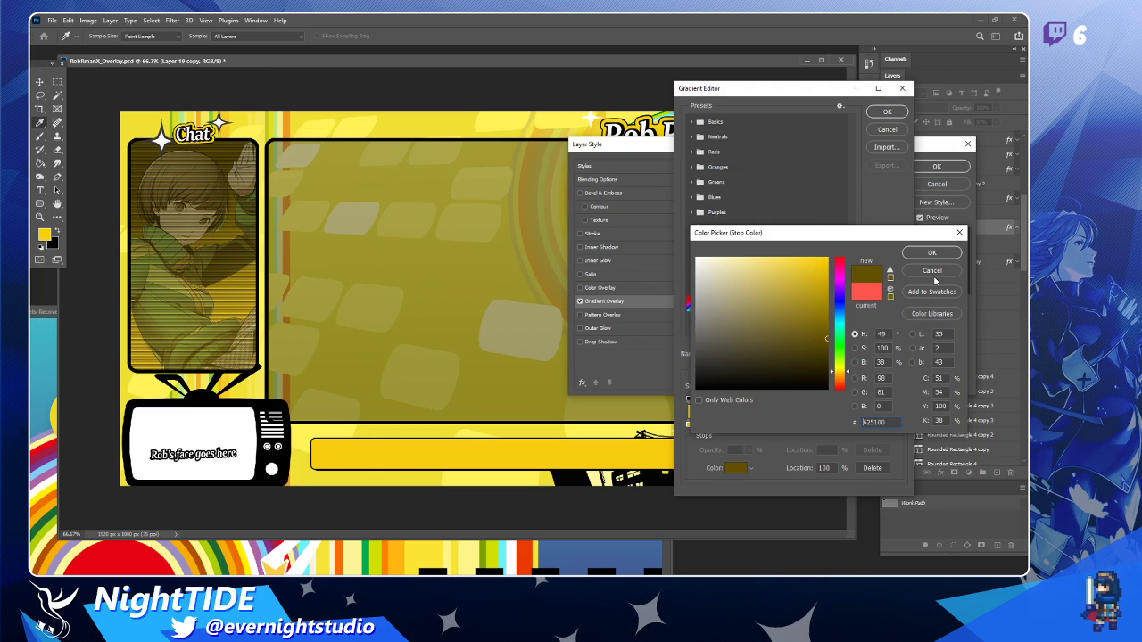
click(932, 252)
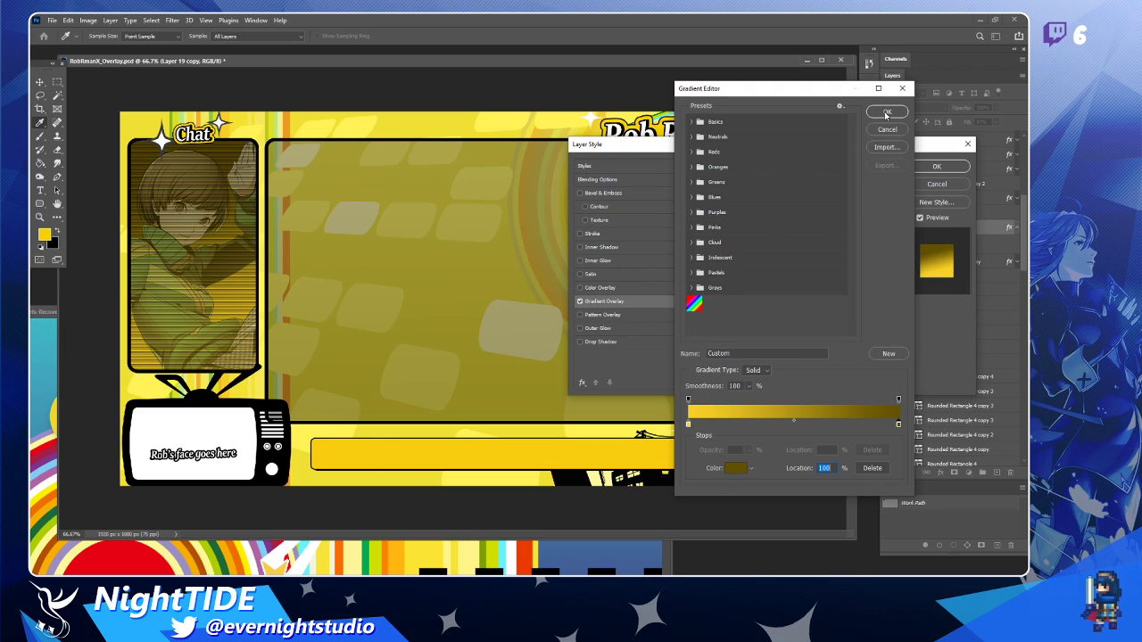
click(887, 112)
Reverse the gradient overlay, increase its scale to about 90%, compare with the preview off, and apply the style.
click(821, 209)
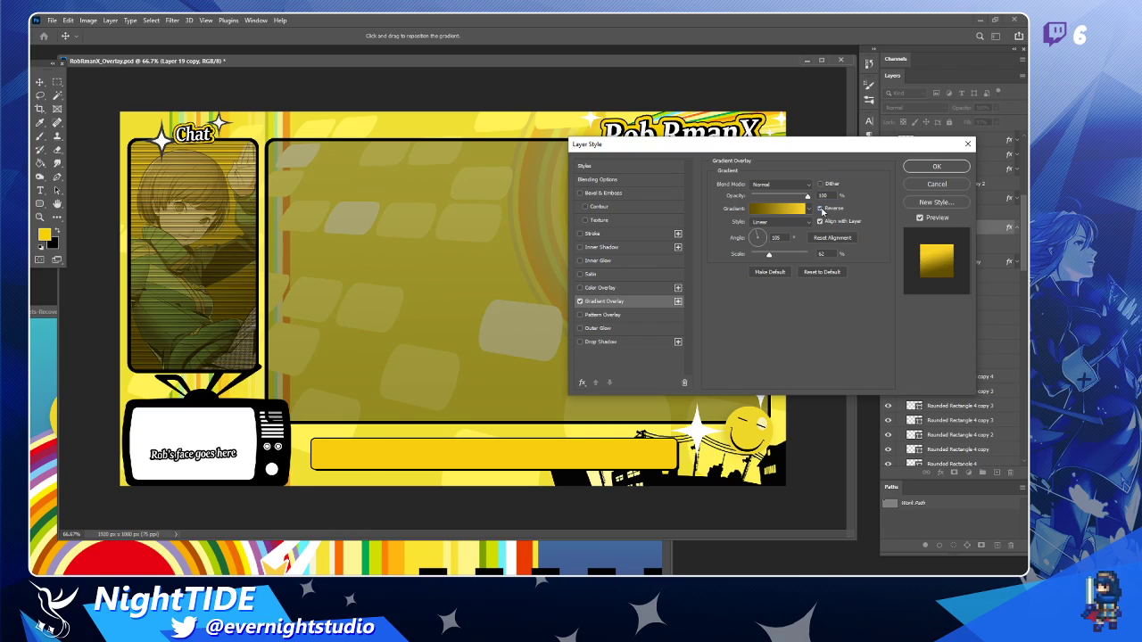
mouse_move(768, 256)
mouse_down()
mouse_move(834, 259)
mouse_move(784, 259)
mouse_up()
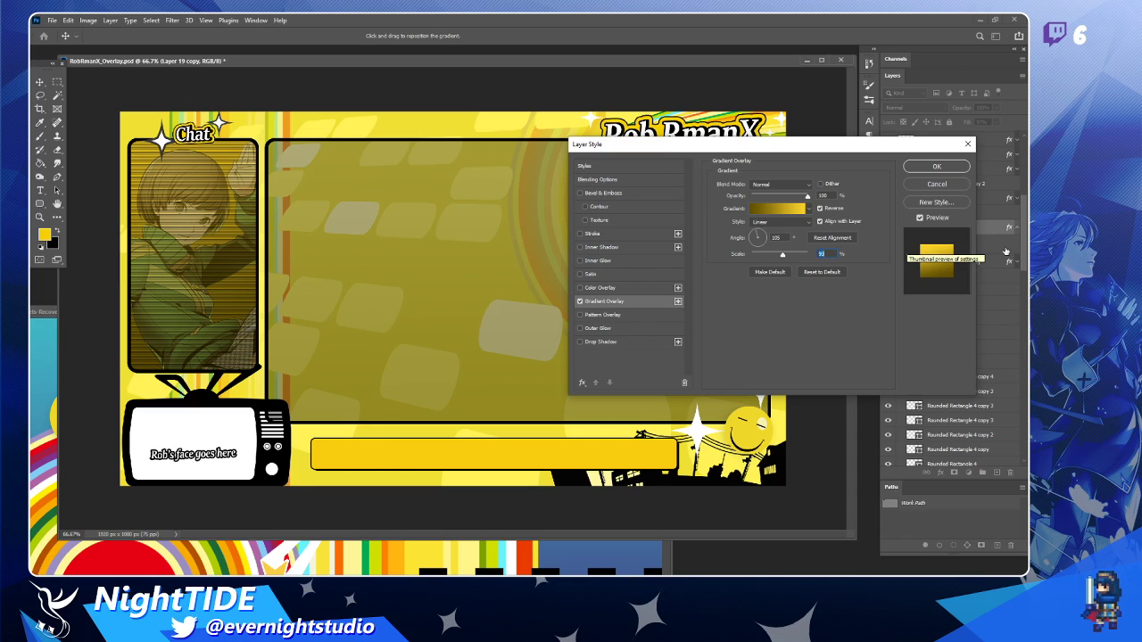
click(920, 218)
click(920, 218)
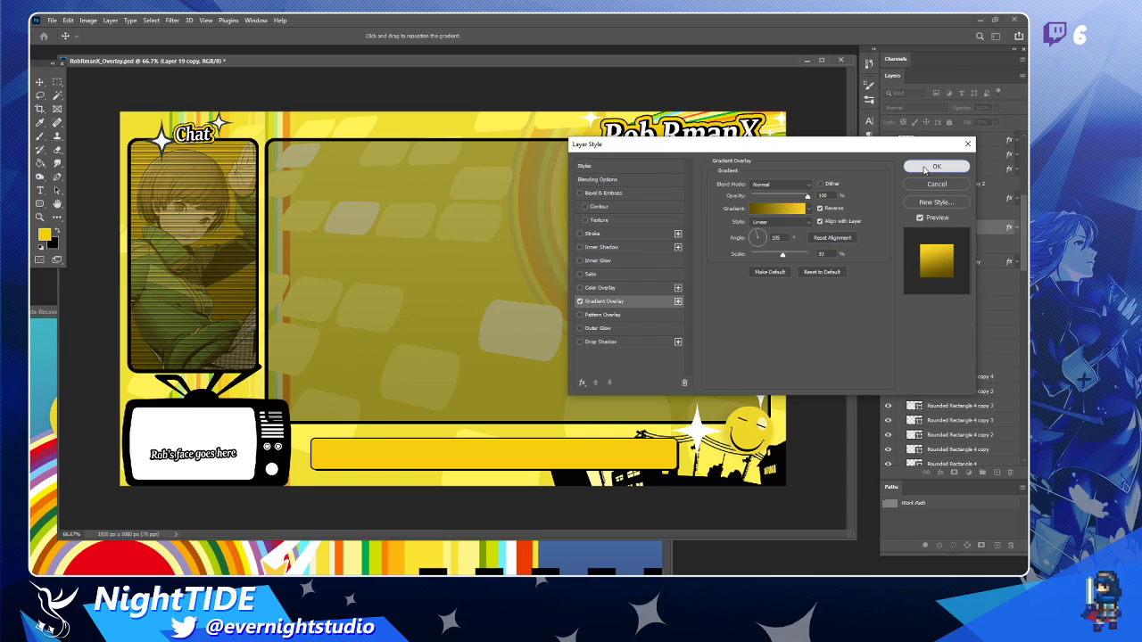
click(937, 166)
Examine the chat panel's gradient behind the character up close.
key(z)
click(248, 214)
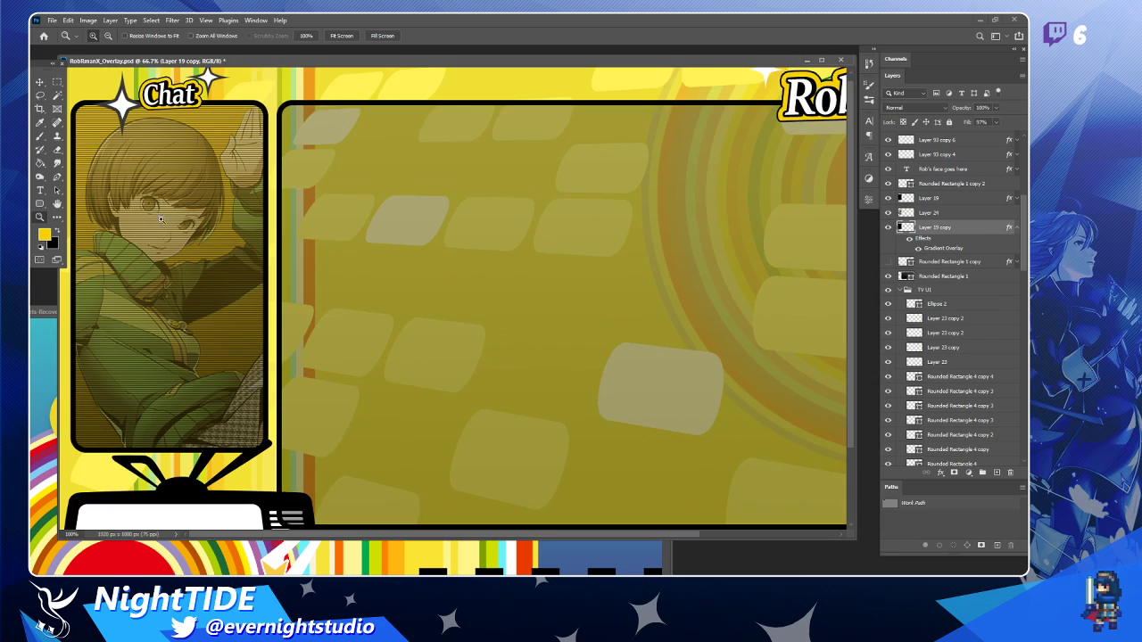
click(151, 222)
alt+click(172, 217)
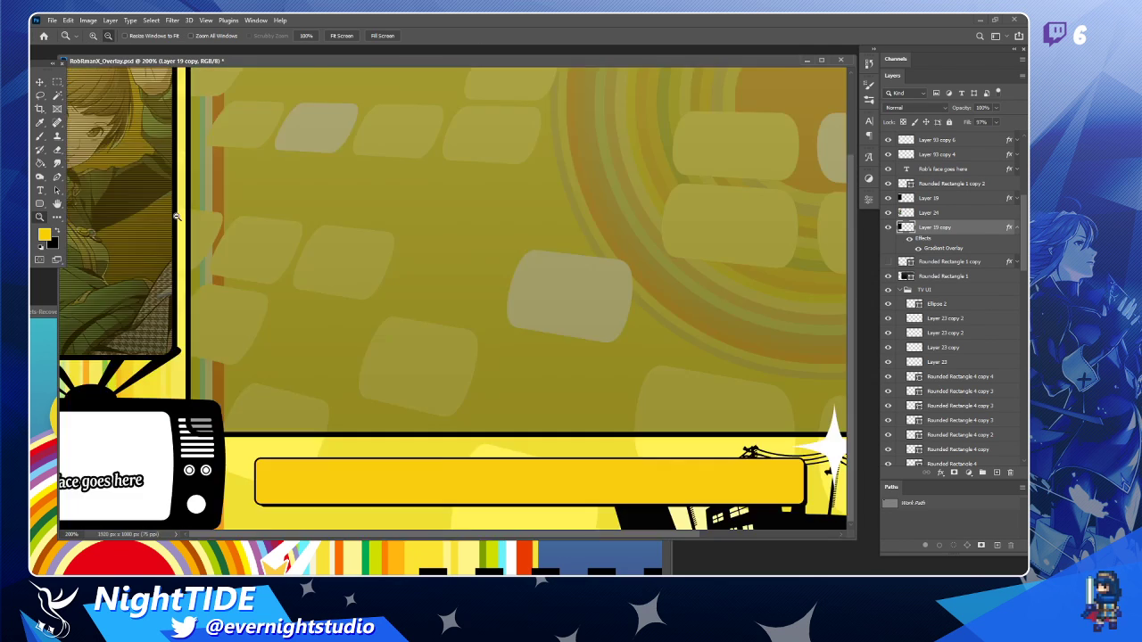
alt+click(174, 217)
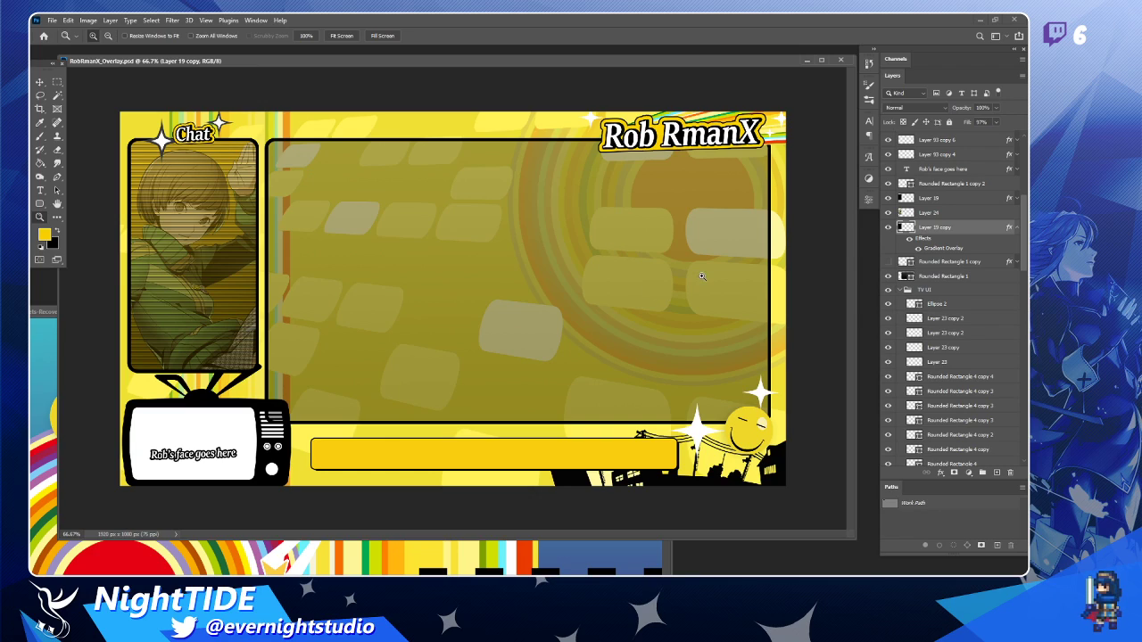
Bring Rob_Assets-Recovered.psd forward to view its artwork and return to the RobRmanX_Overlay document.
click(39, 81)
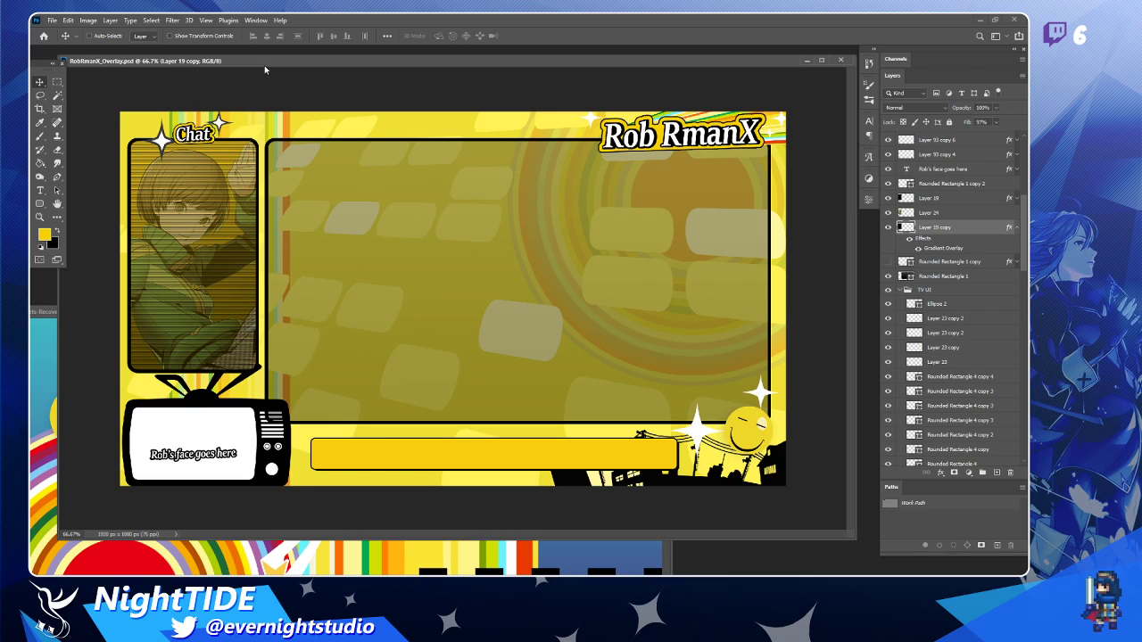
drag(257, 64, 271, 59)
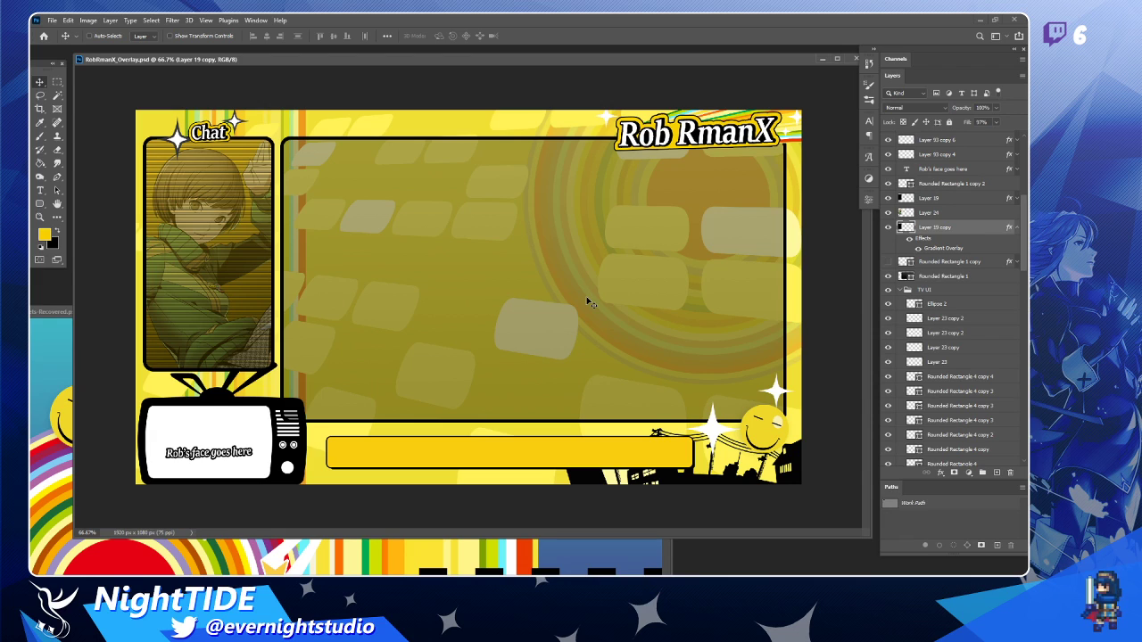
click(671, 567)
drag(493, 317, 553, 160)
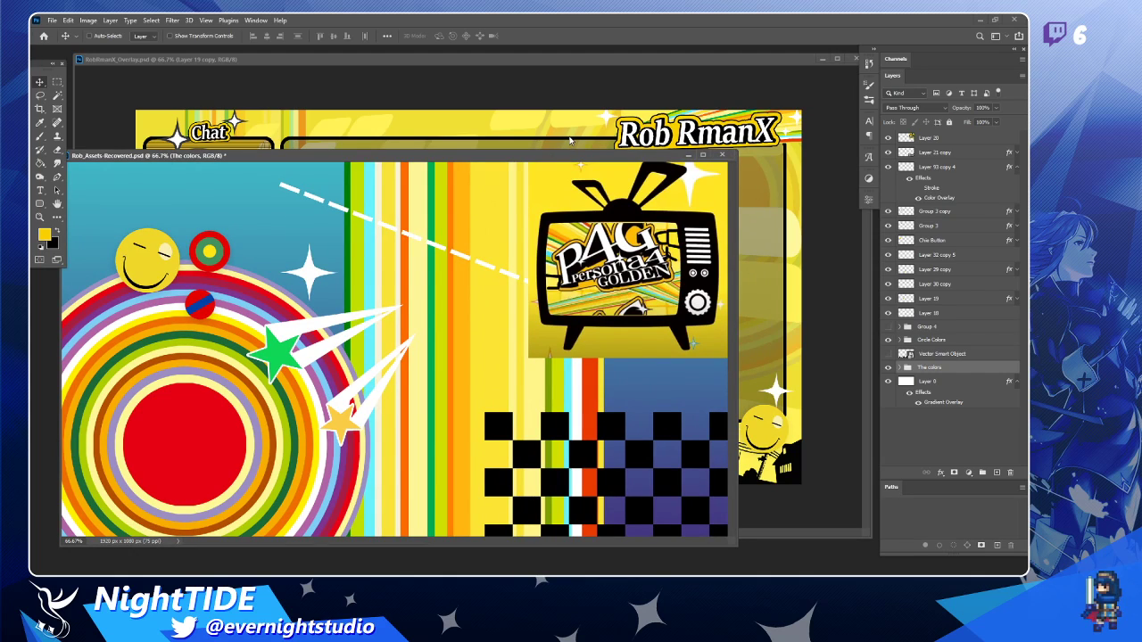
click(508, 69)
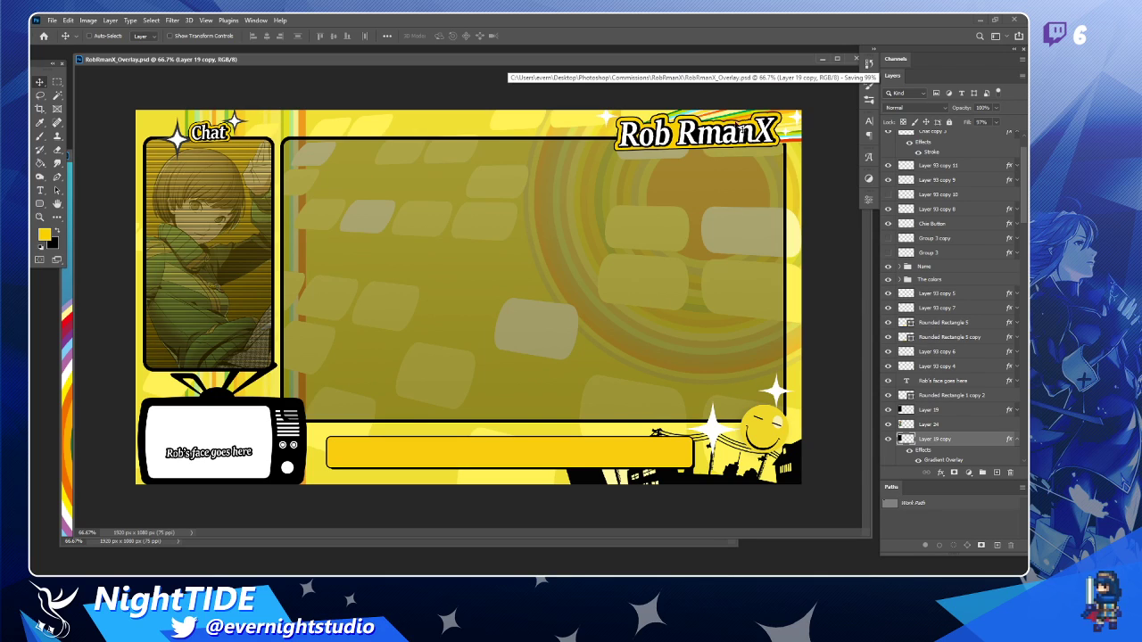
Duplicate the small sparkle at the right end of the Rob RmanX title to its left end.
key(ctrl)
drag(785, 136, 598, 136)
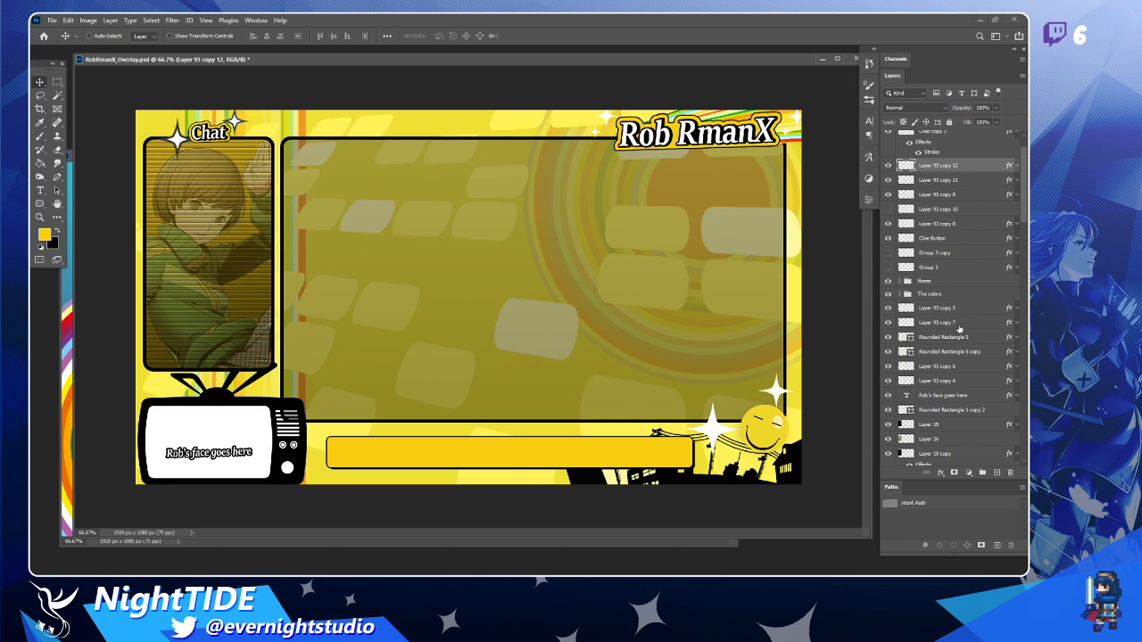
Select the large gameplay panel's Rounded Rectangle 1 layer, collapse Group 1, and load the panel's outline as a selection.
scroll(953, 335, down, 4)
scroll(953, 337, down, 8)
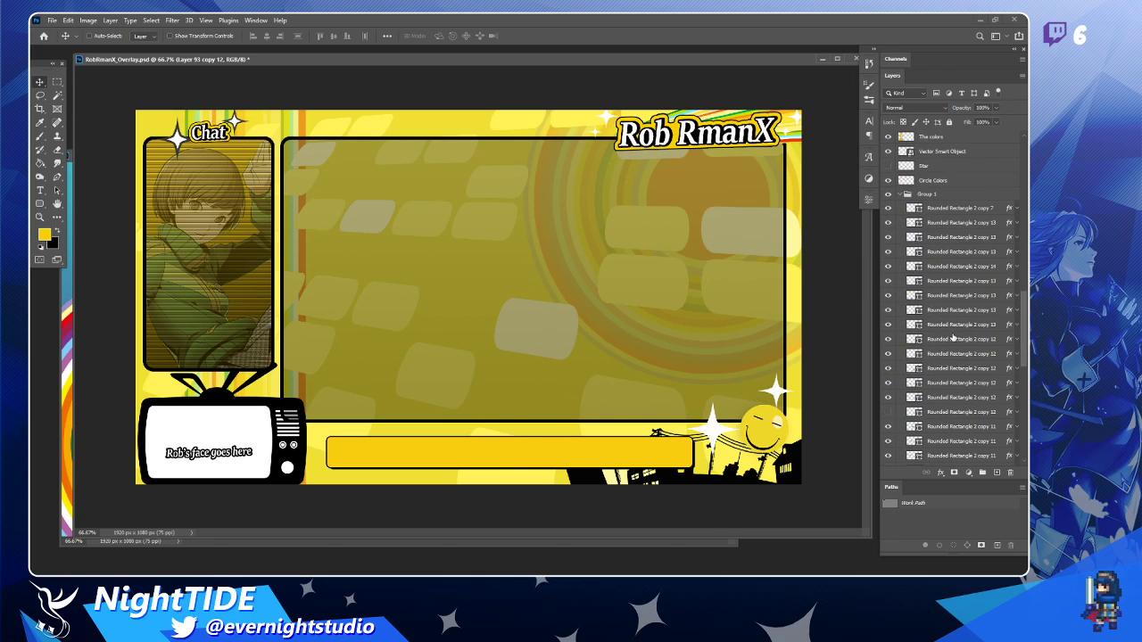
key(ctrl)
ctrl+click(551, 274)
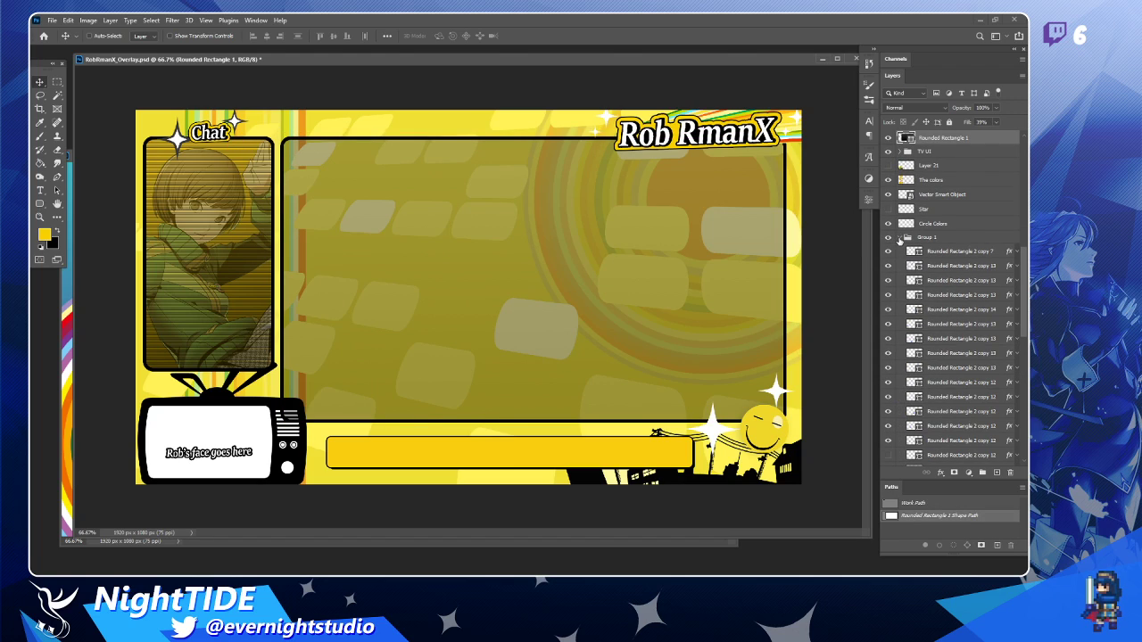
scroll(900, 241, up, 5)
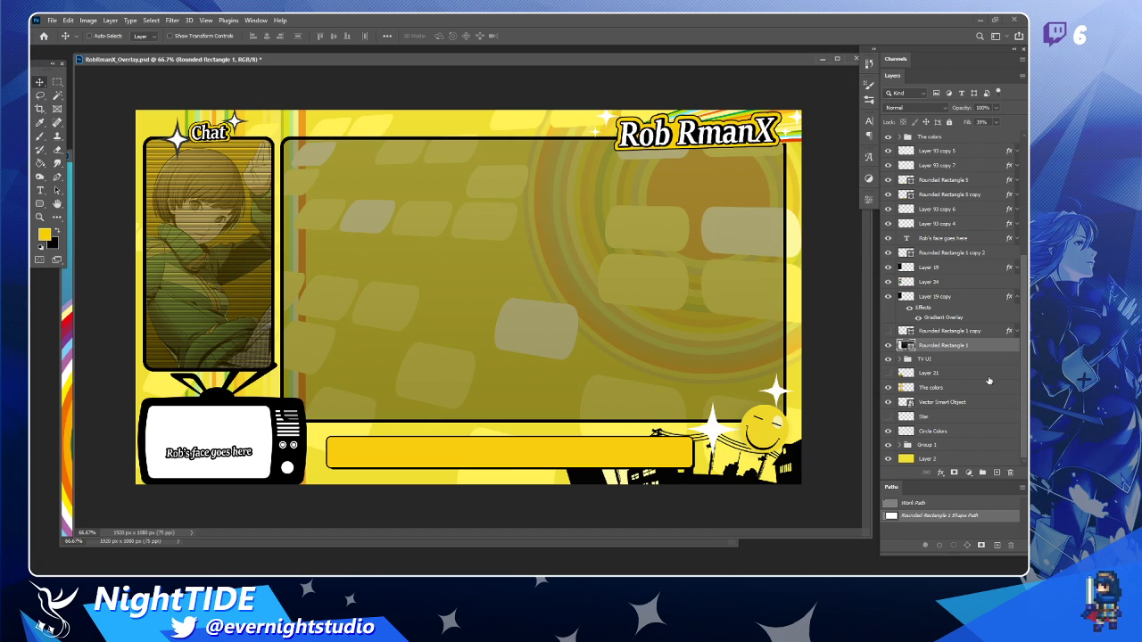
click(889, 347)
click(889, 346)
ctrl+click(907, 346)
Give the Rounded Rectangle 1 panel a color overlay in Normal blend mode with white ffffff.
double_click(991, 347)
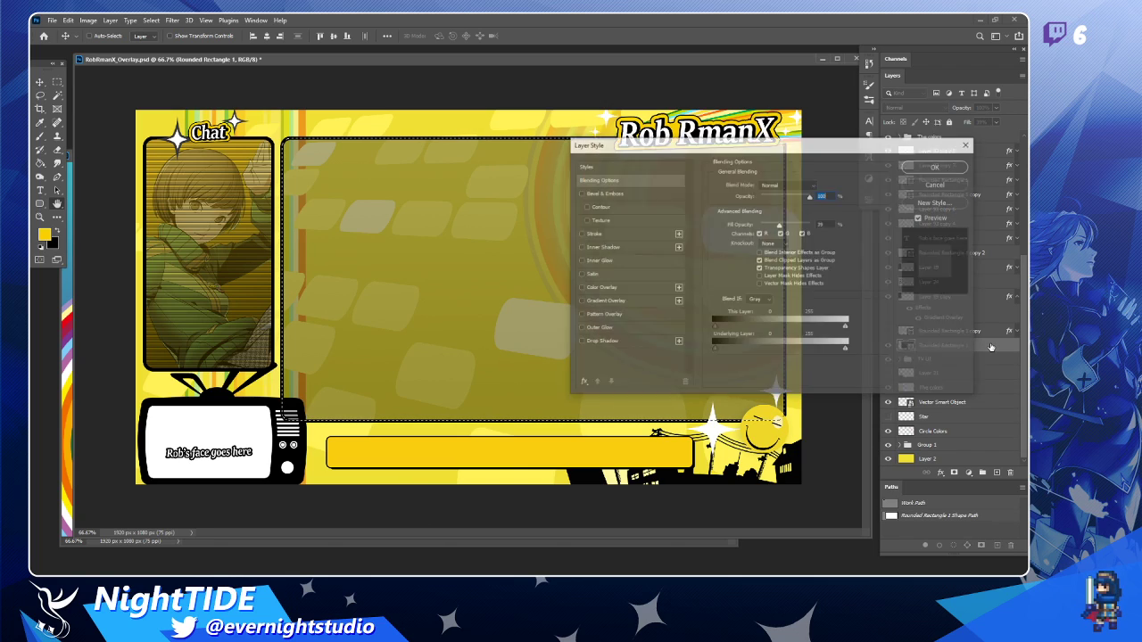
click(581, 288)
click(598, 288)
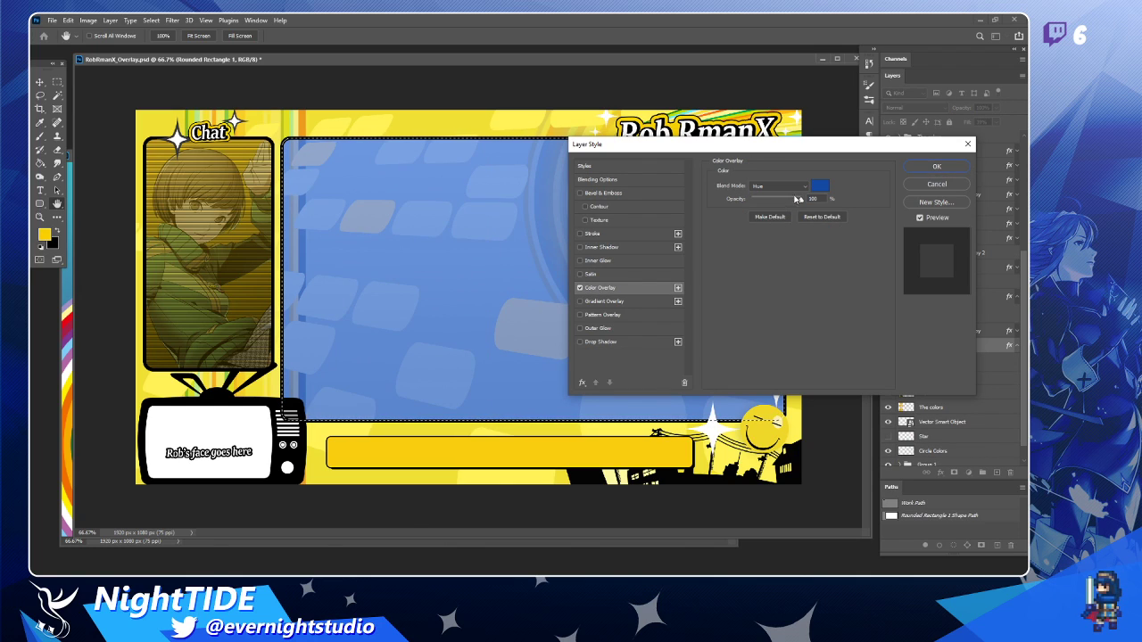
click(807, 185)
click(772, 191)
click(821, 186)
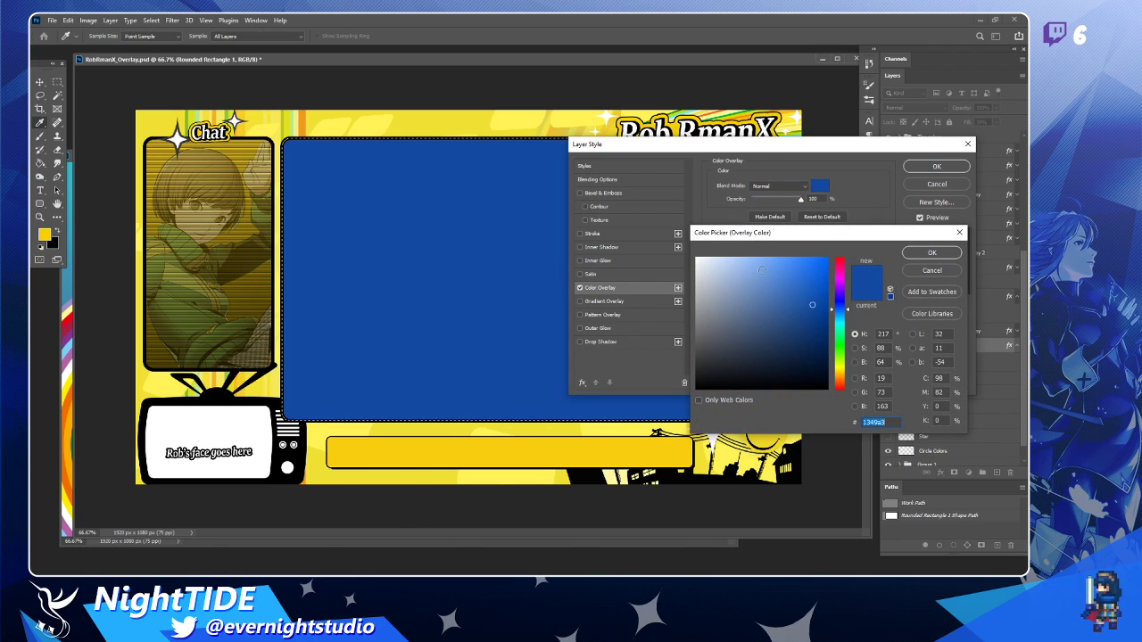
text(ffffff)
click(932, 253)
click(937, 166)
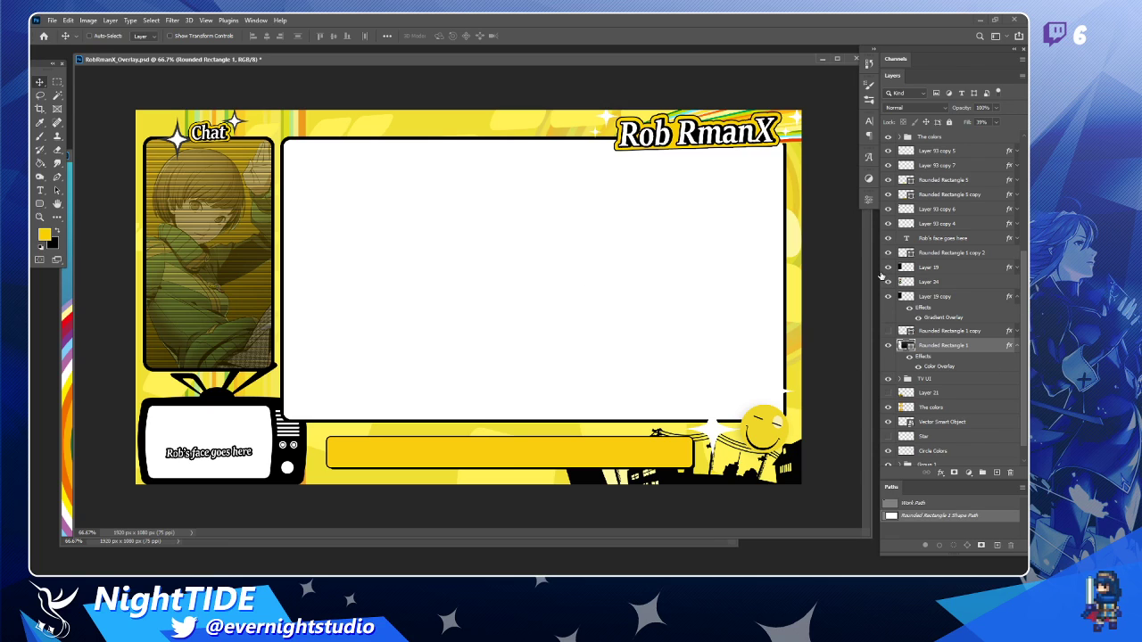
Change the gameplay panel's color overlay to a light neutral grey and apply the style.
double_click(986, 353)
click(601, 288)
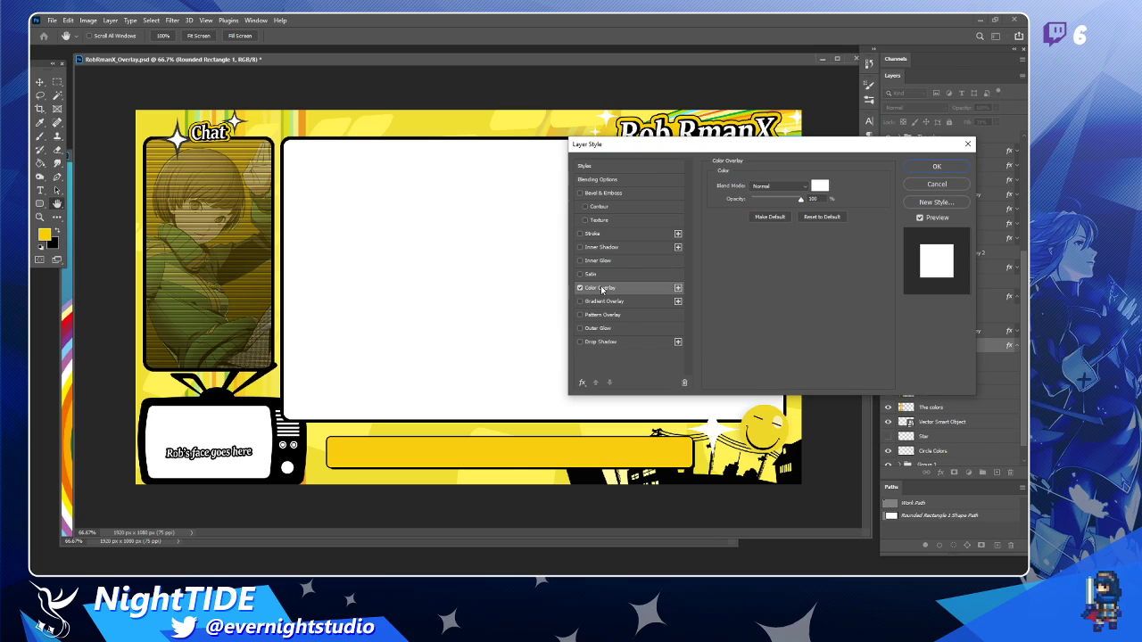
click(820, 186)
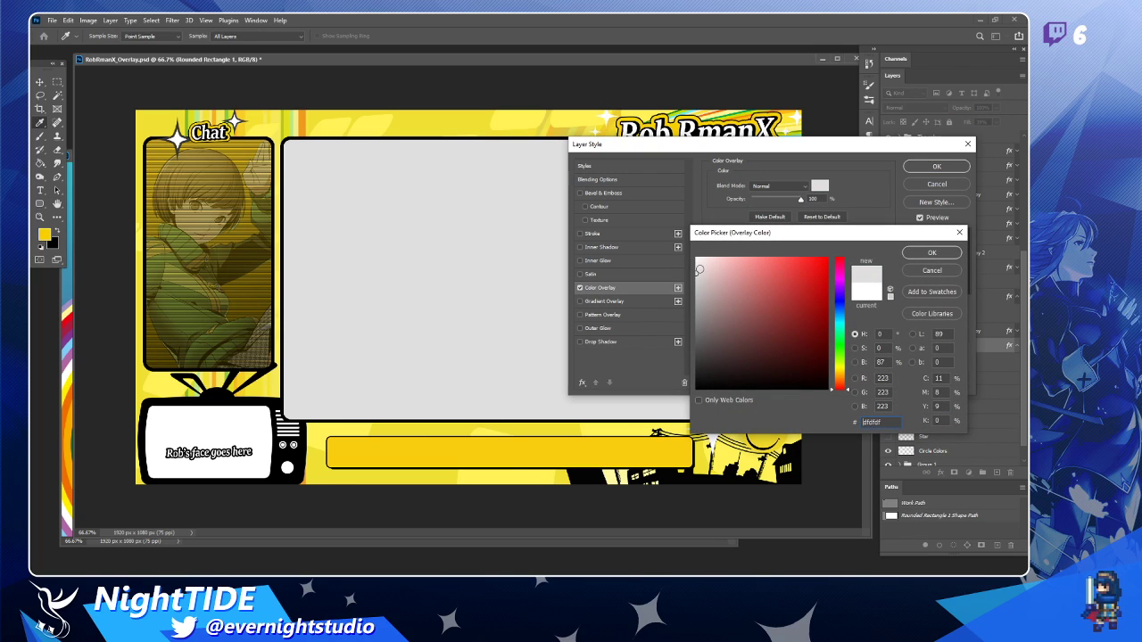
drag(700, 268, 696, 282)
click(929, 252)
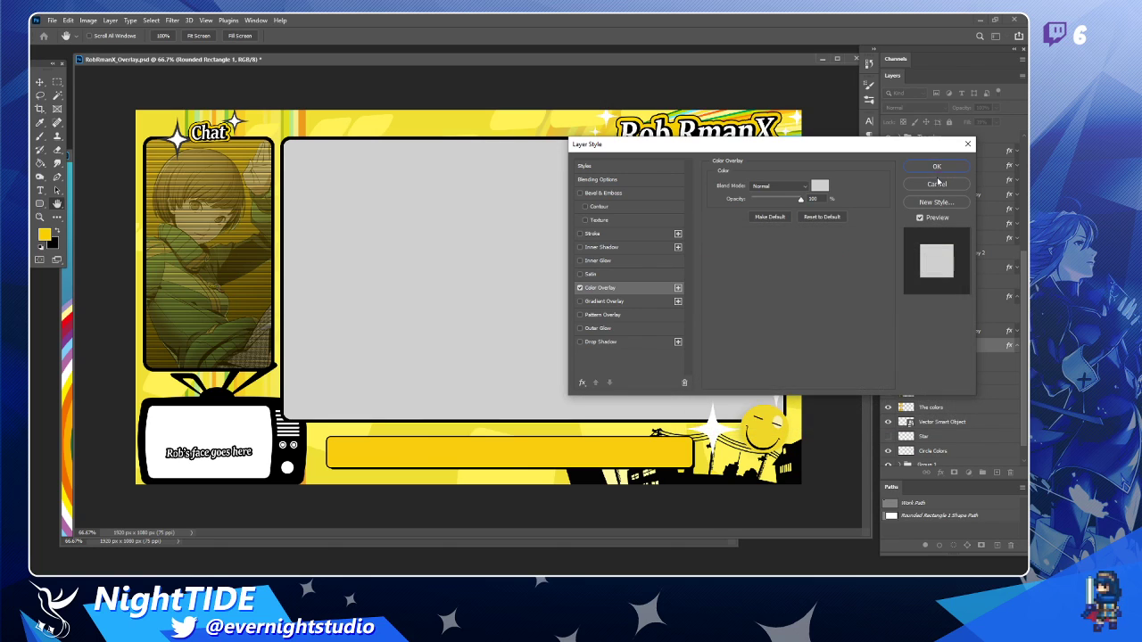
click(937, 166)
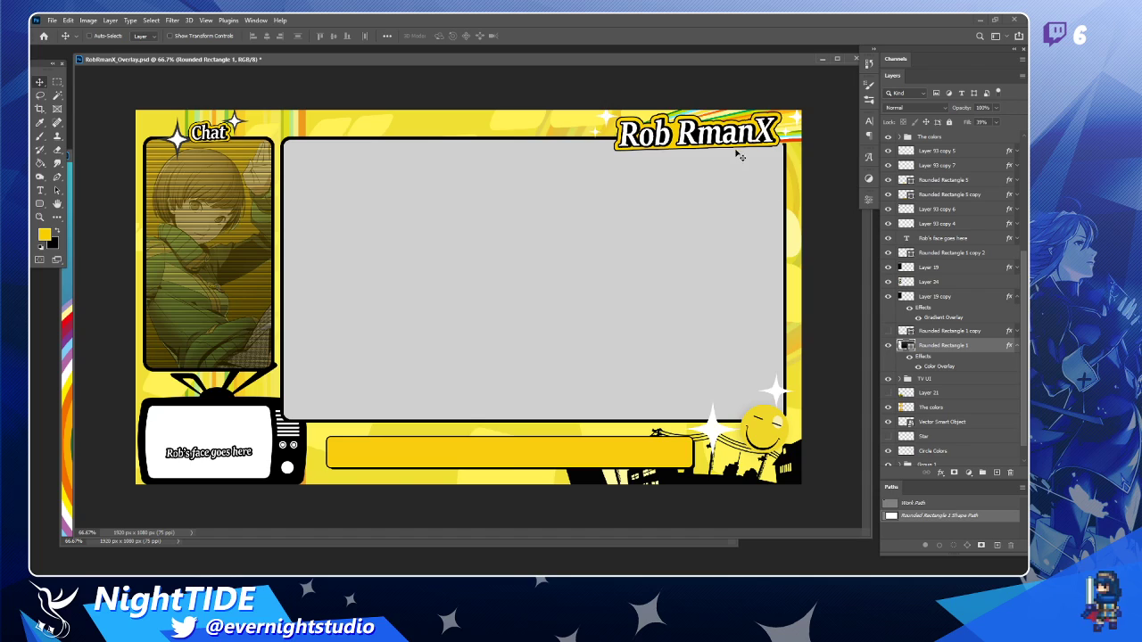
Collapse the panel layer's effects, check what Rounded Rectangle 1 copy shows, and delete that layer.
click(1018, 346)
click(889, 346)
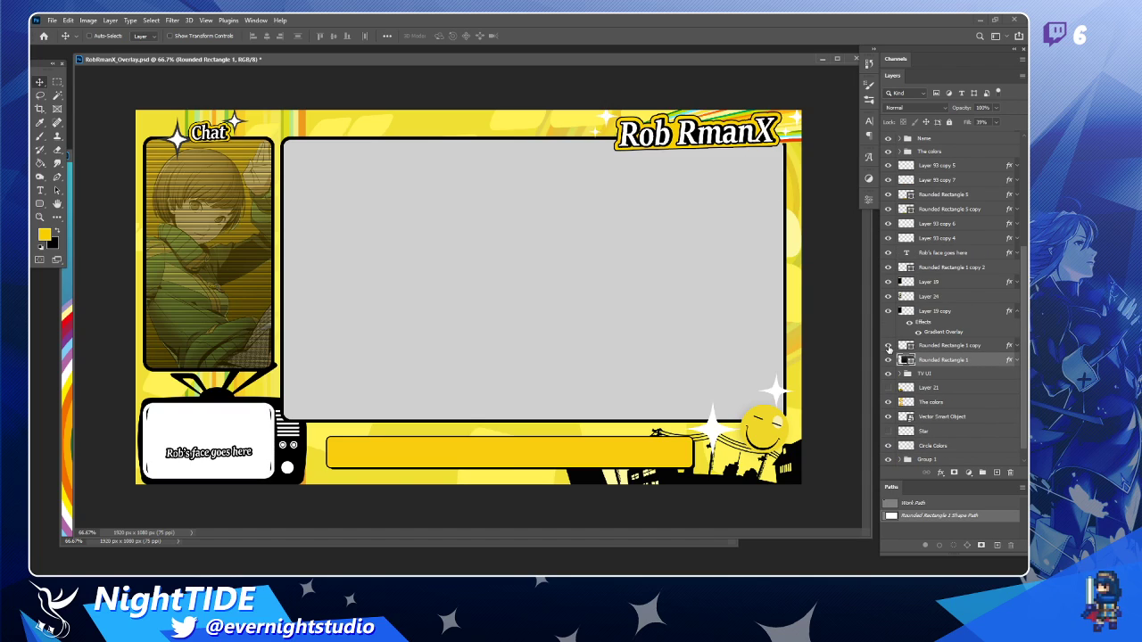
click(889, 347)
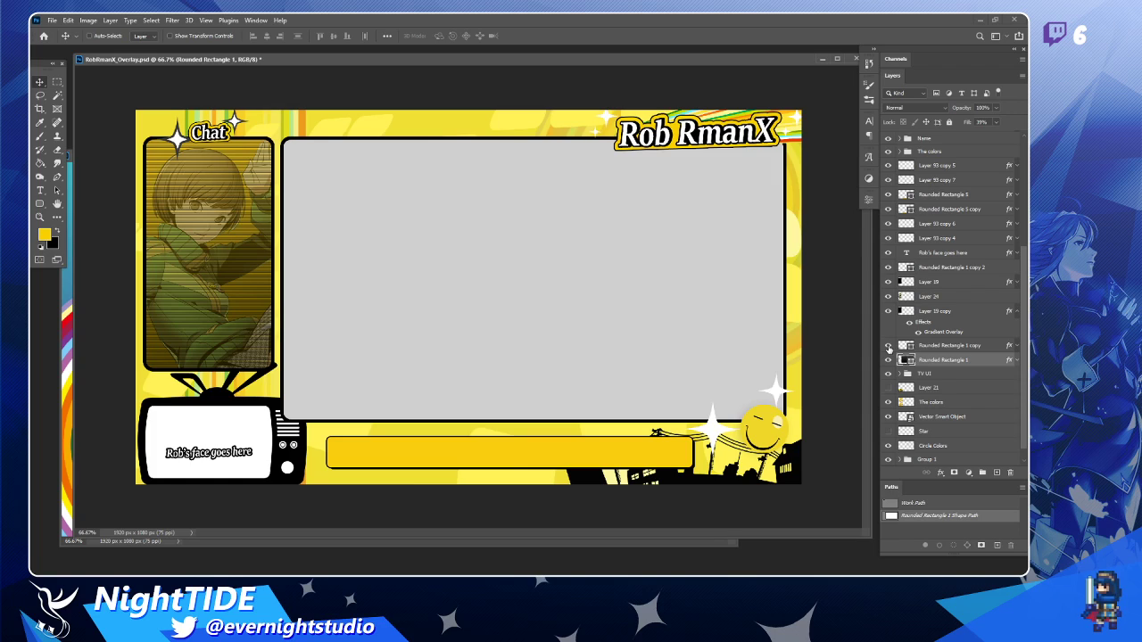
click(889, 347)
click(907, 347)
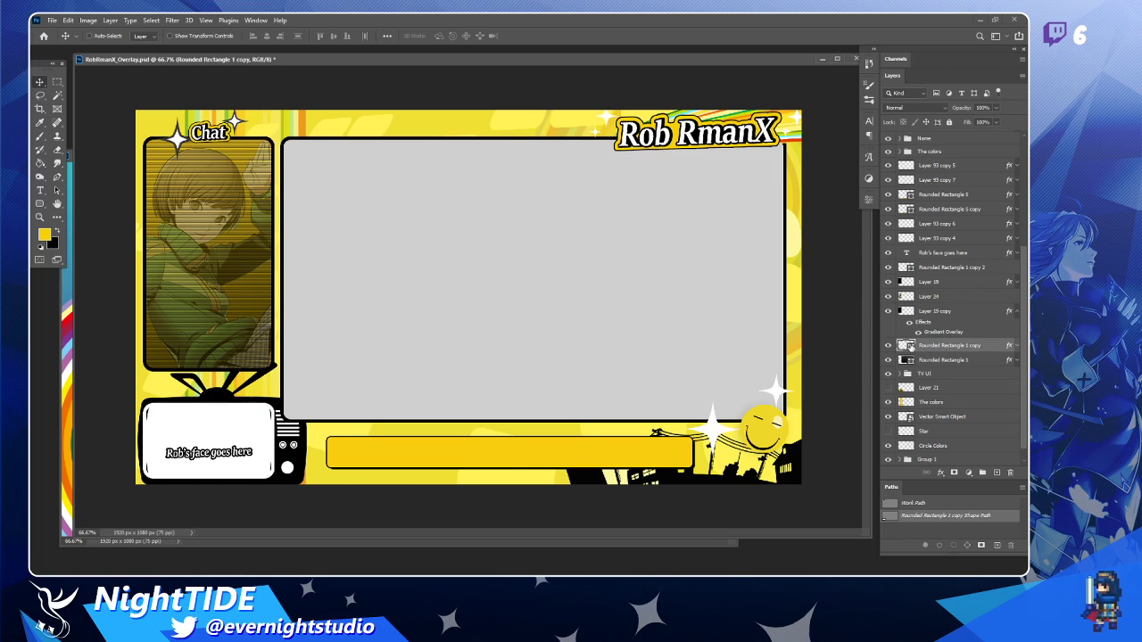
key(Delete)
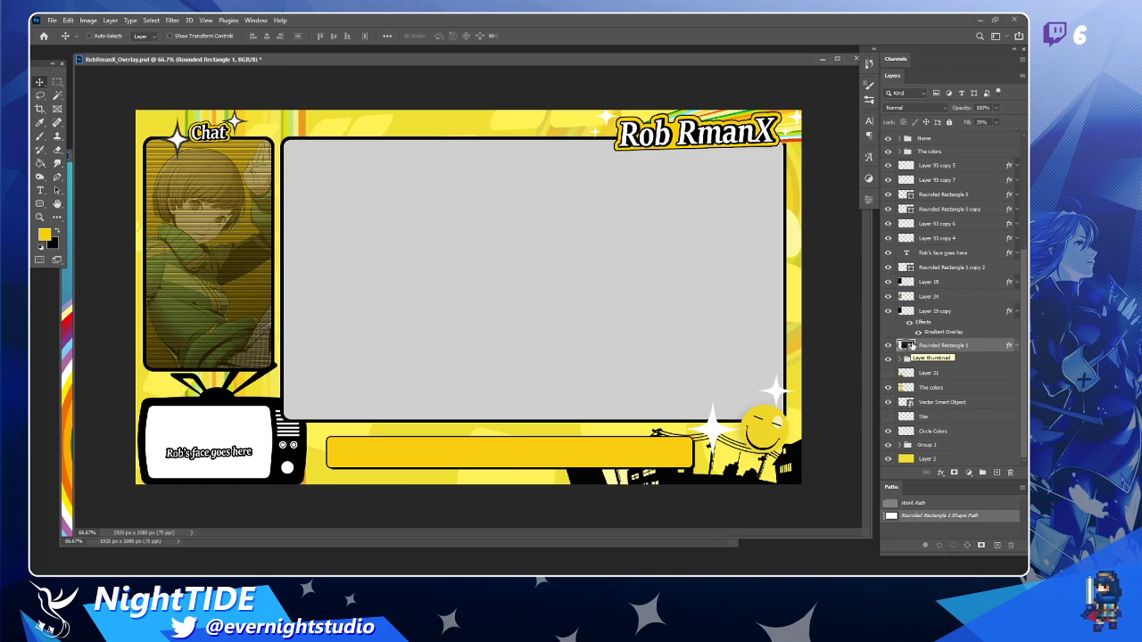
Examine the TV frame and the yellow bar along the overlay's lower edge up close.
click(888, 433)
click(40, 217)
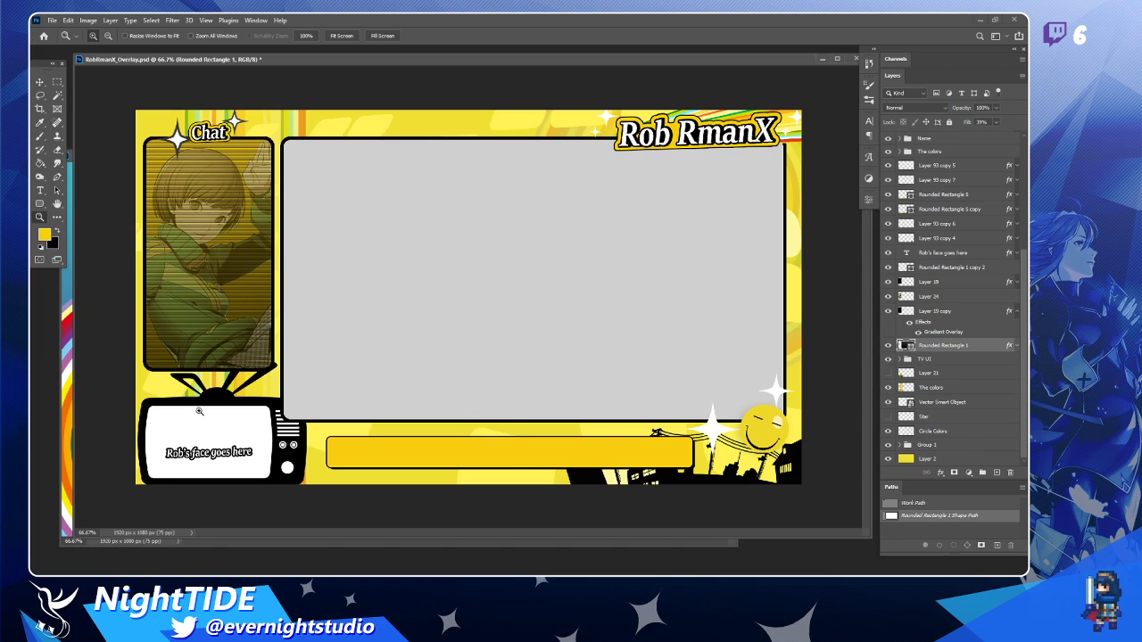
click(199, 411)
alt+click(263, 422)
click(41, 82)
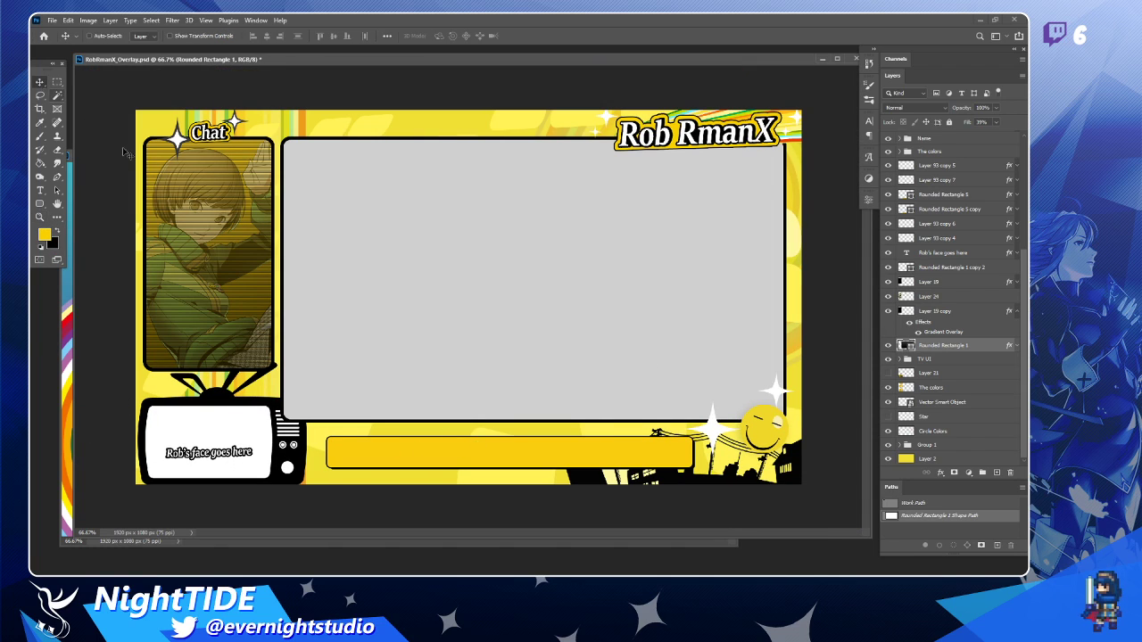
key(z)
click(300, 480)
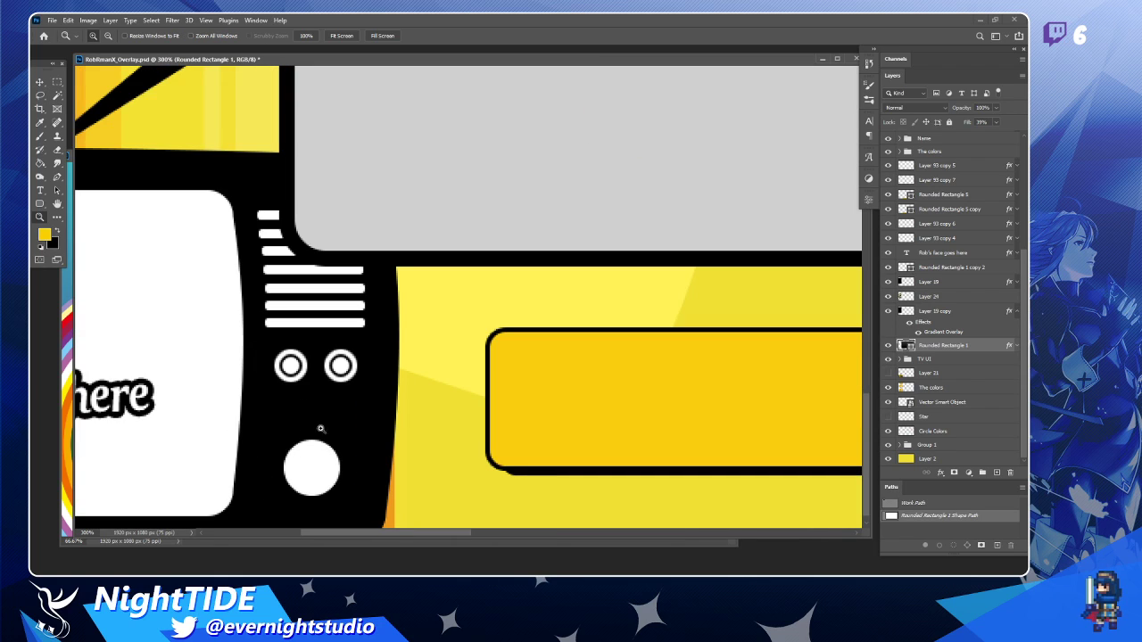
key(ctrl+0)
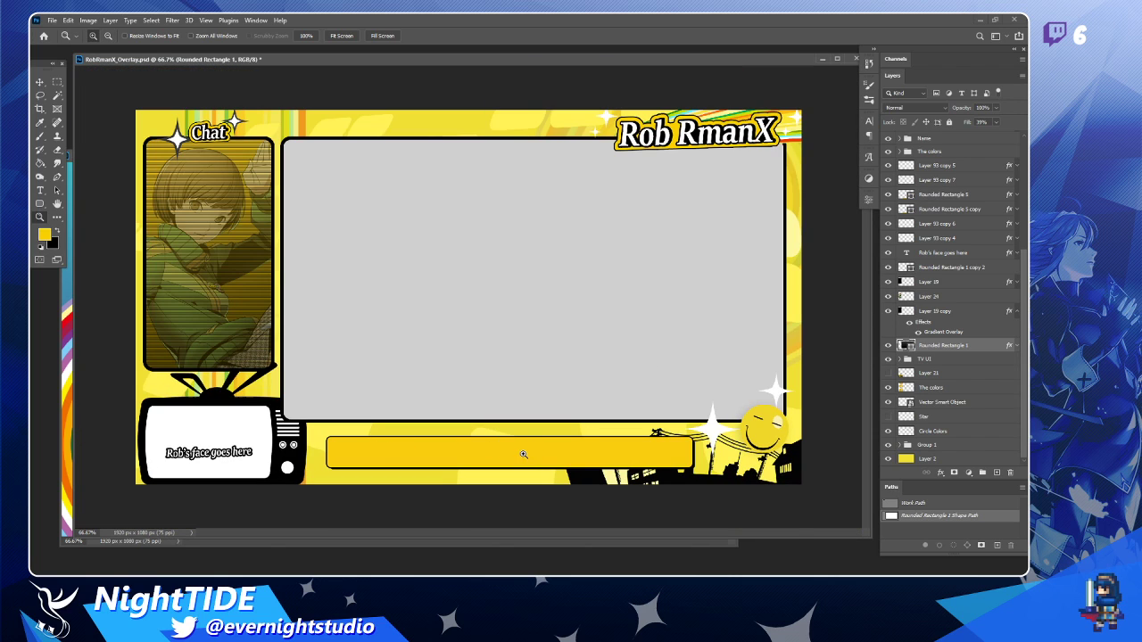
click(524, 454)
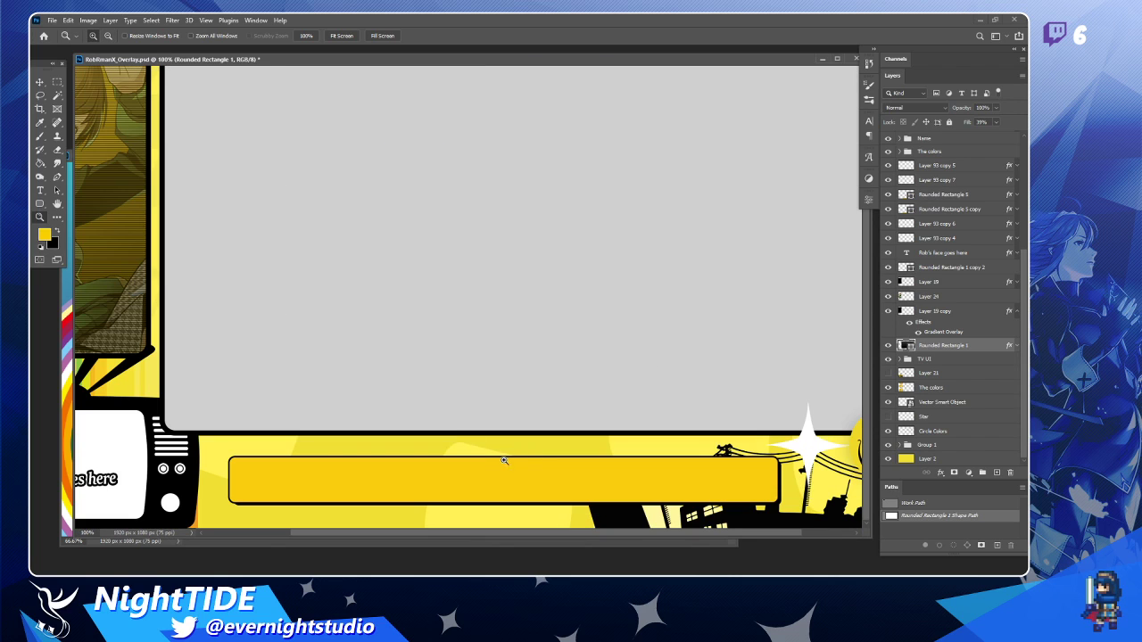
key(v)
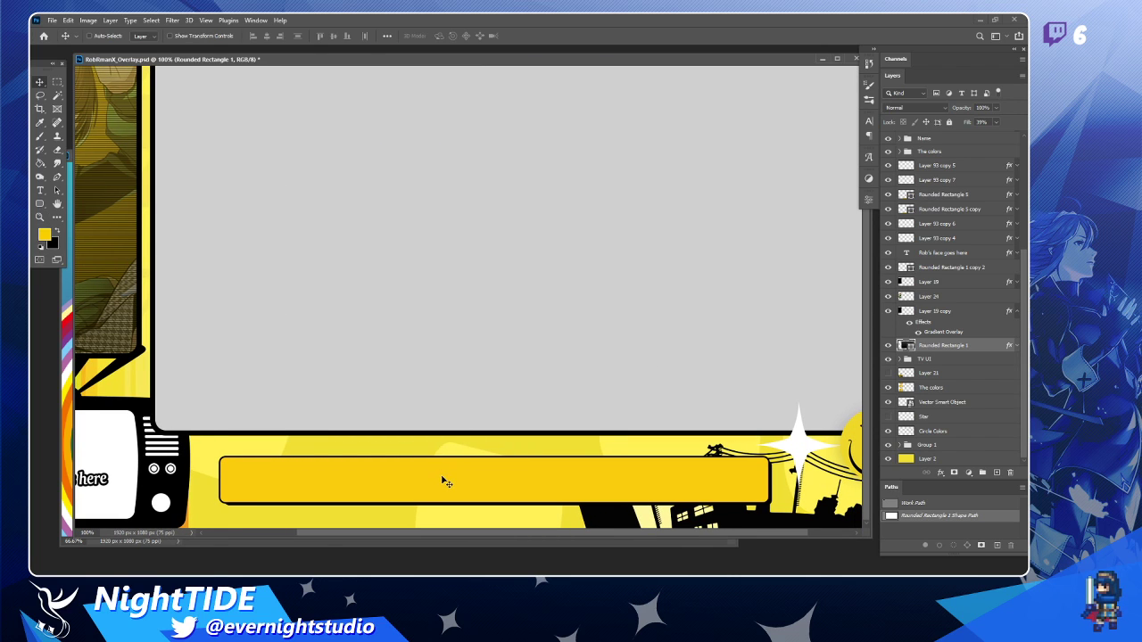
Bring Rob_Assets-Recovered.psd forward and toggle individual layers' visibility to identify those forming the green and orange shooting stars.
click(674, 543)
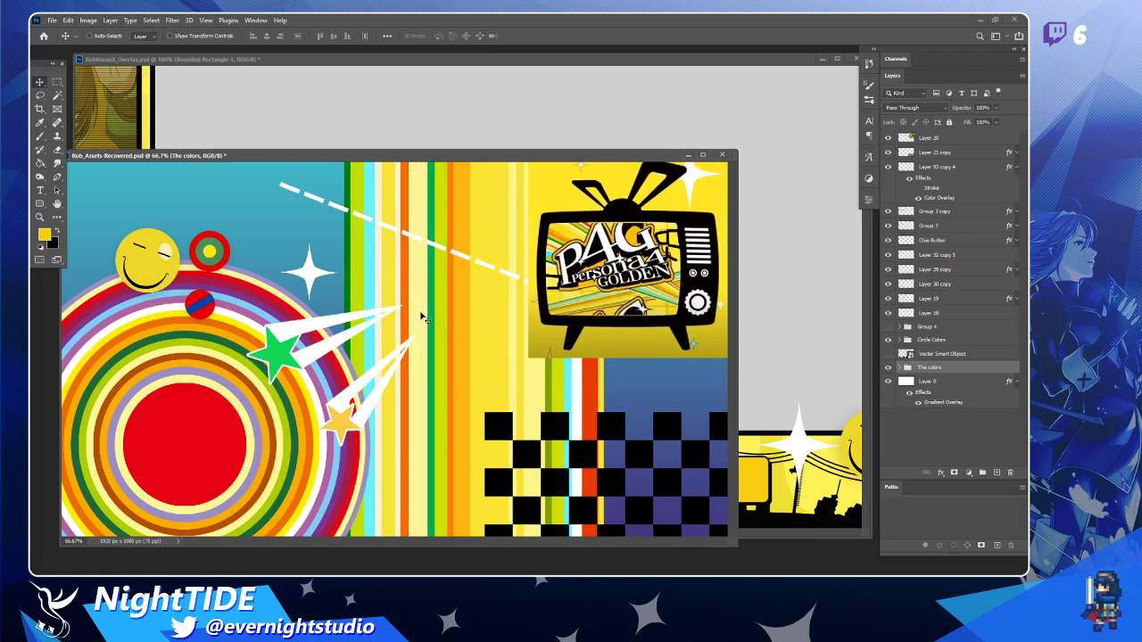
ctrl+click(346, 417)
click(889, 256)
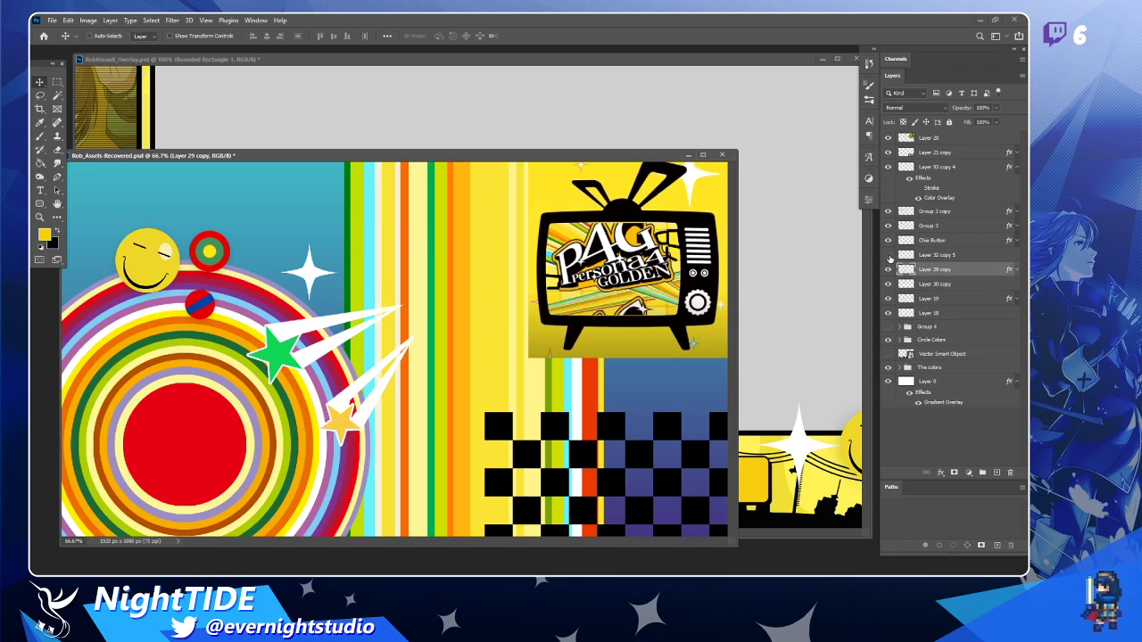
click(889, 256)
click(888, 269)
click(889, 269)
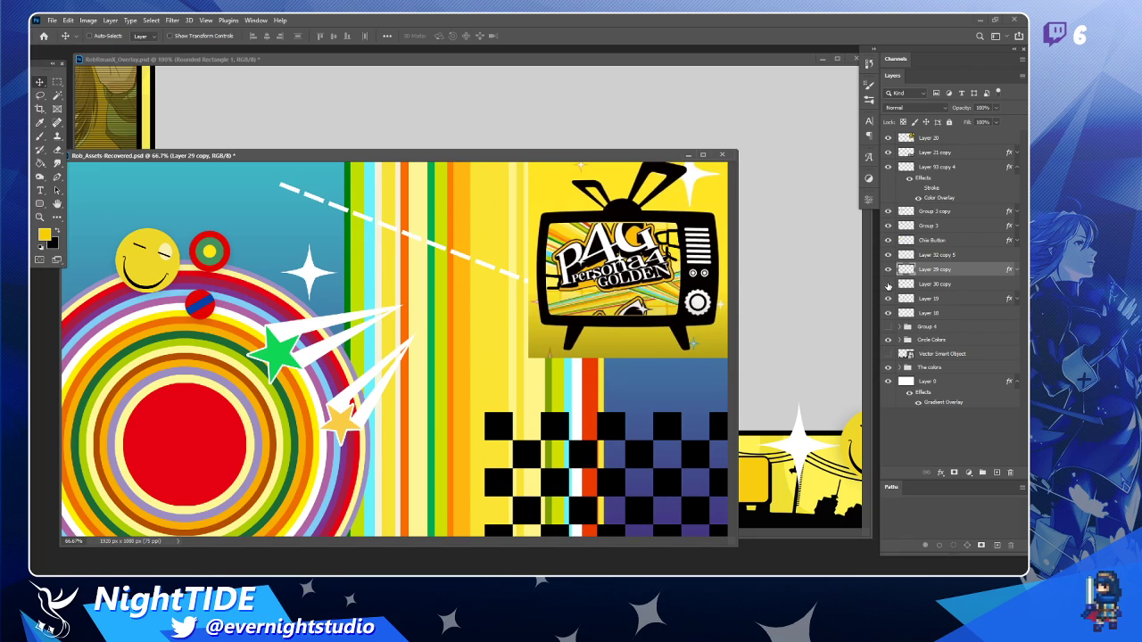
click(889, 284)
click(888, 283)
click(887, 298)
click(888, 299)
click(888, 314)
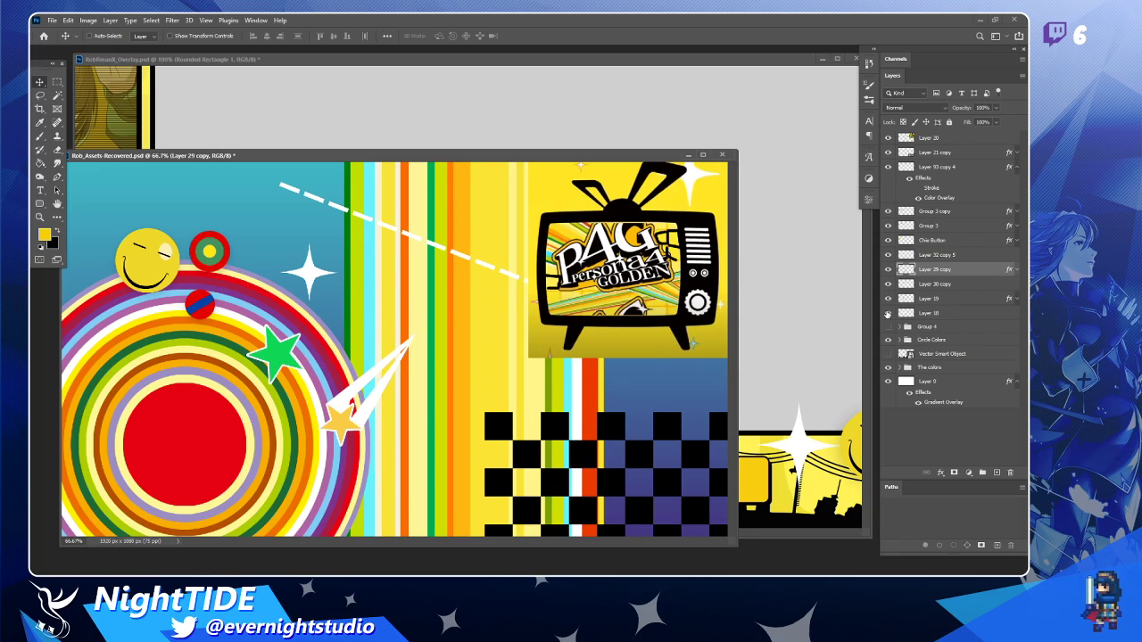
click(888, 314)
Copy the four shooting-star layers, Layer 18 through Layer 29 copy, into the RobRmanX_Overlay document and place them behind the yellow bar.
click(913, 314)
shift+click(926, 273)
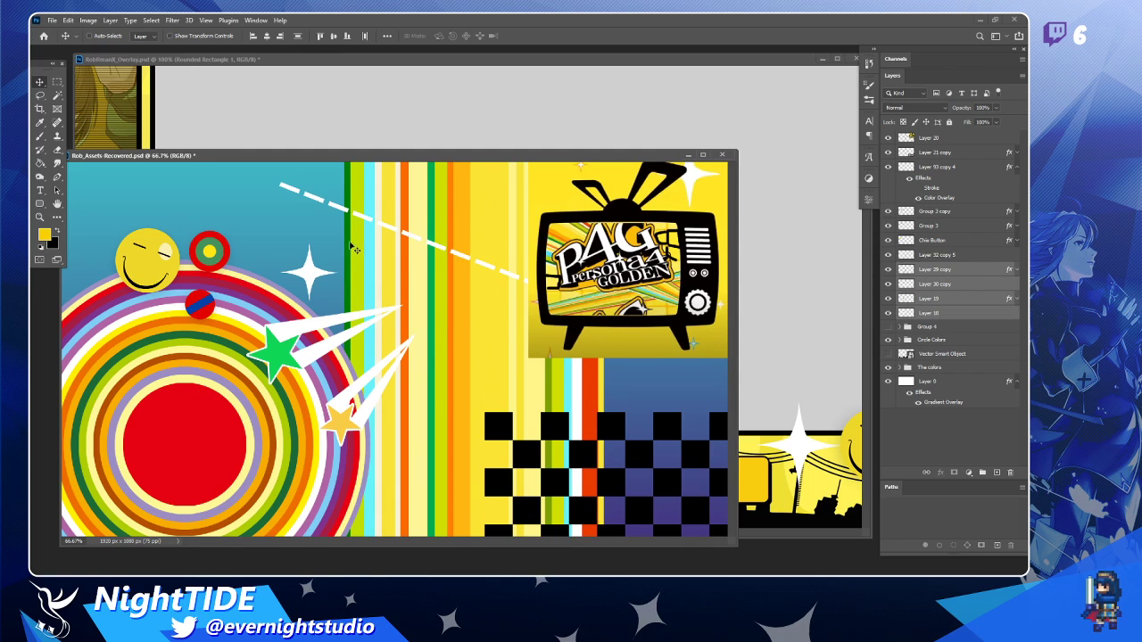
mouse_move(264, 158)
mouse_down()
mouse_move(564, 111)
mouse_move(502, 98)
mouse_up()
mouse_move(540, 265)
mouse_down()
mouse_move(467, 298)
mouse_move(230, 336)
mouse_up()
mouse_move(336, 325)
mouse_down()
mouse_move(329, 349)
mouse_move(378, 437)
mouse_move(370, 448)
mouse_up()
Check the Rounded Rectangle 1 layer by toggling its visibility, and collapse the effects list of Layer 19 copy.
scroll(964, 360, down, 3)
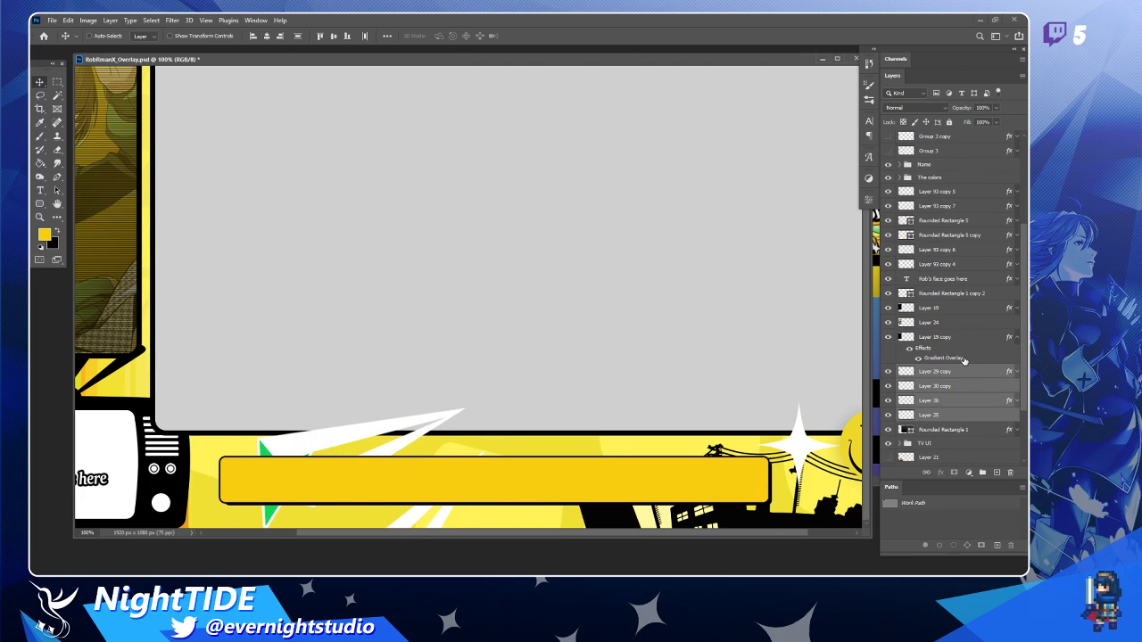
scroll(963, 360, down, 1)
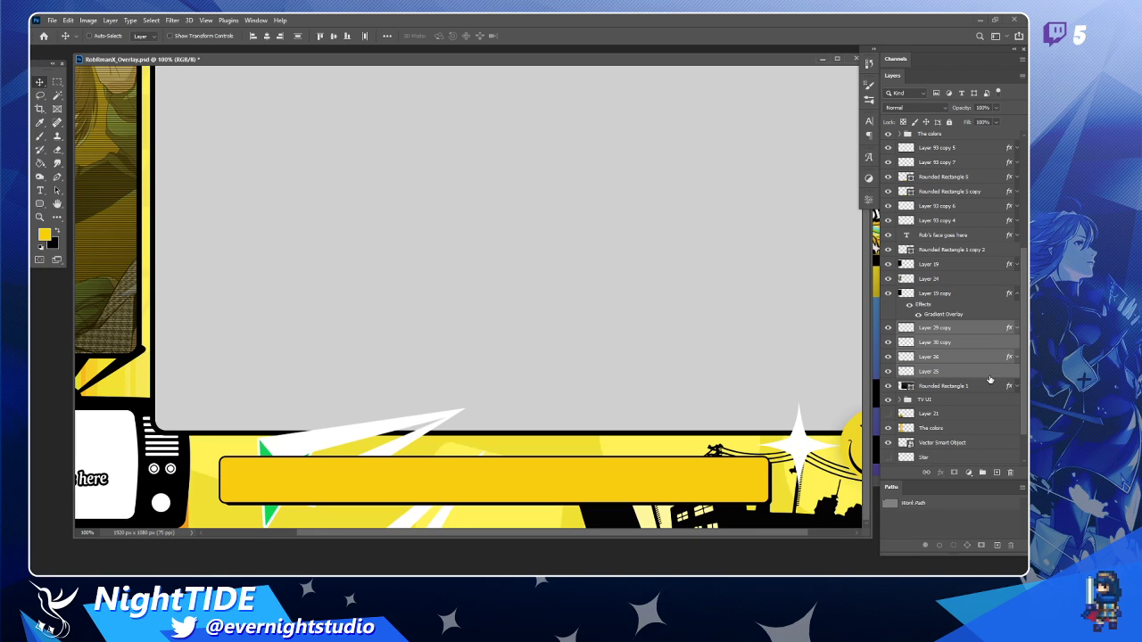
click(889, 388)
click(888, 388)
click(1018, 294)
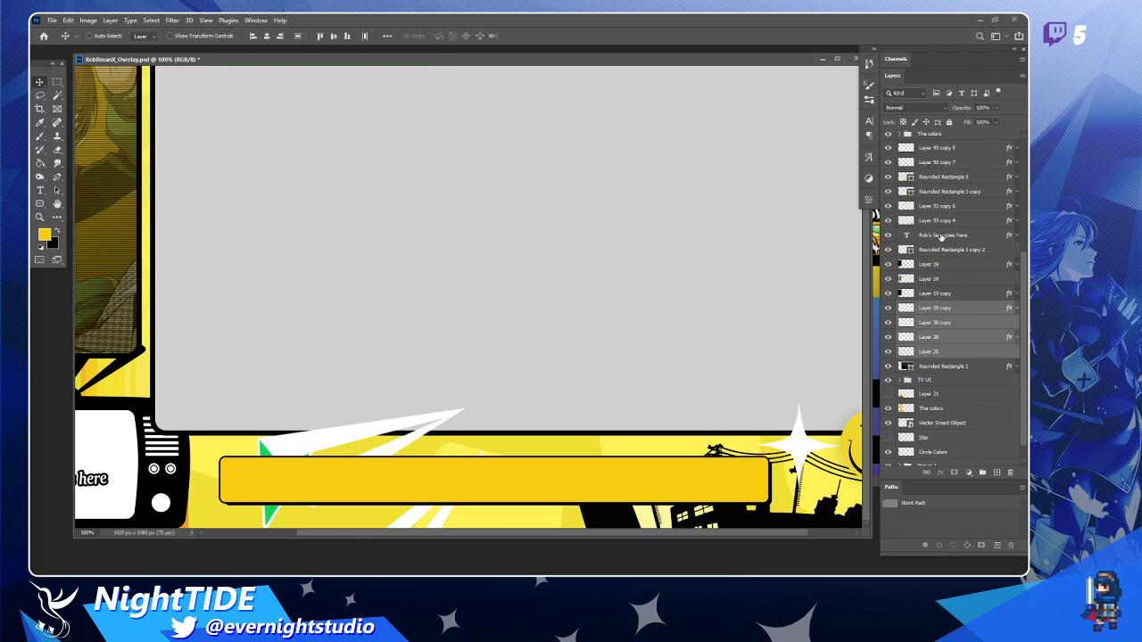
Preview the hidden Layer 21 below the TV UI group and delete it.
scroll(962, 370, down, 1)
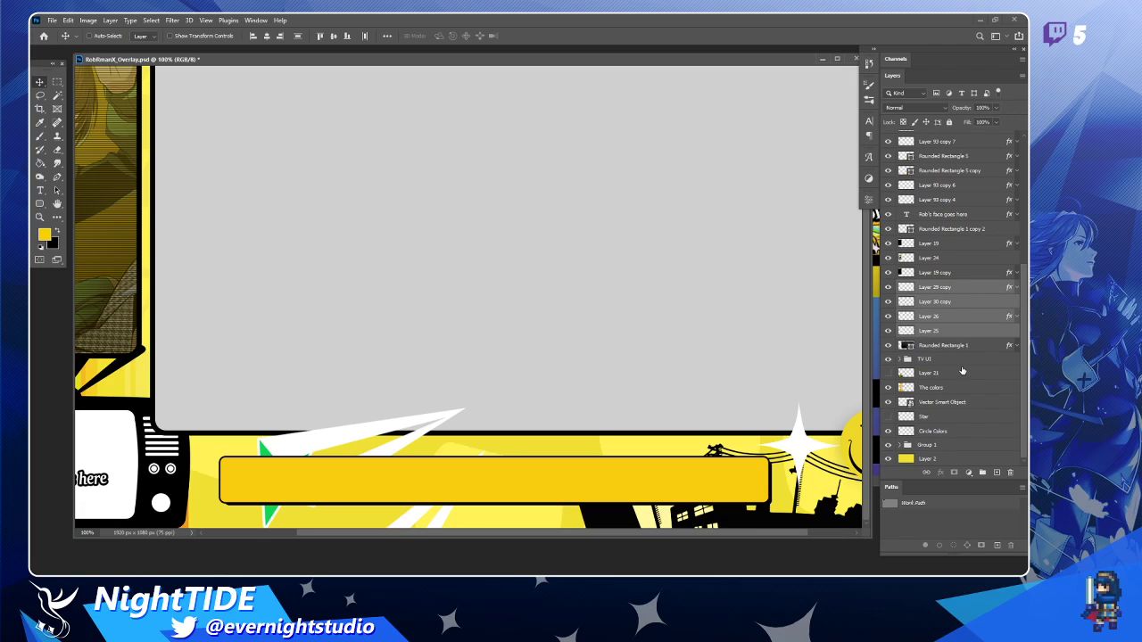
click(887, 373)
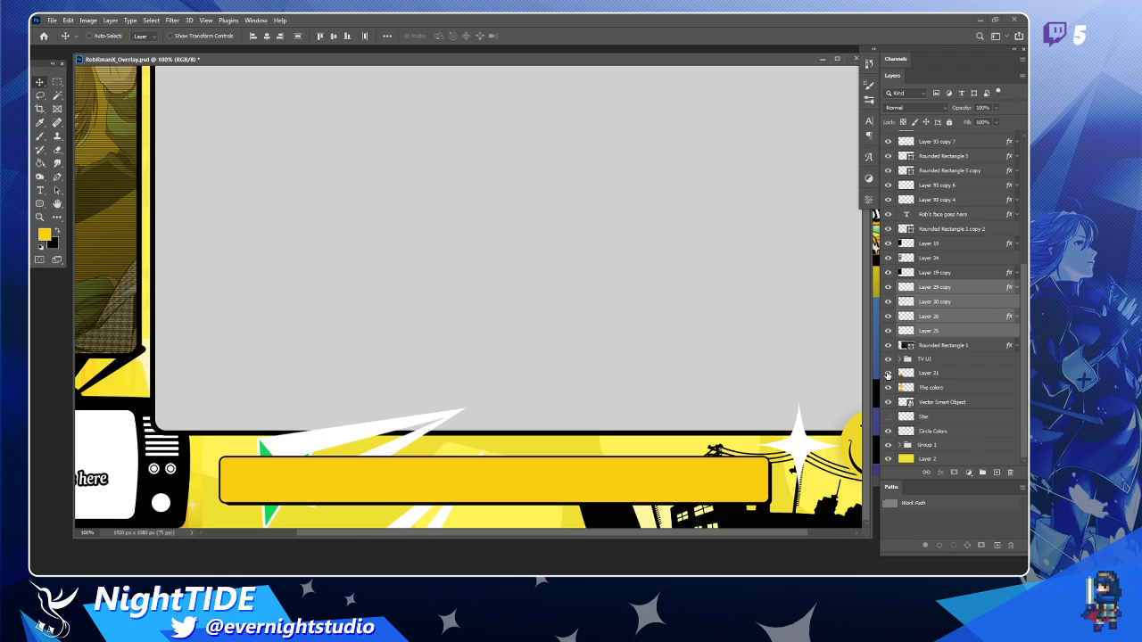
click(887, 373)
click(888, 373)
click(922, 375)
key(Delete)
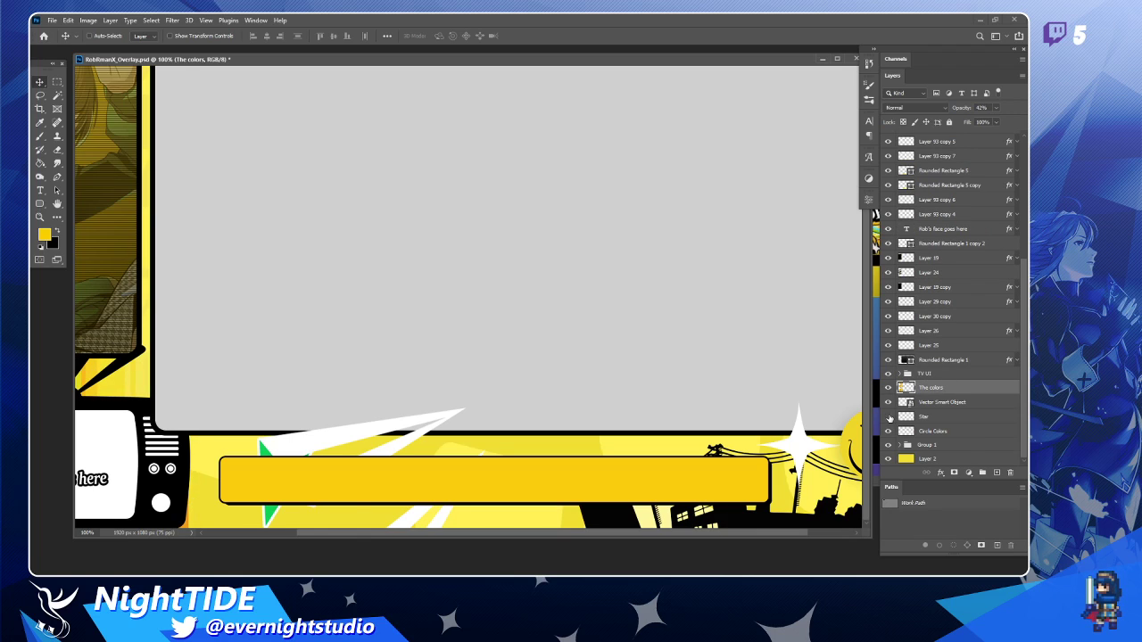
Check the Star layer by toggling its visibility, and collapse the effects list of Chat copy 3.
click(888, 417)
click(888, 416)
scroll(978, 255, up, 5)
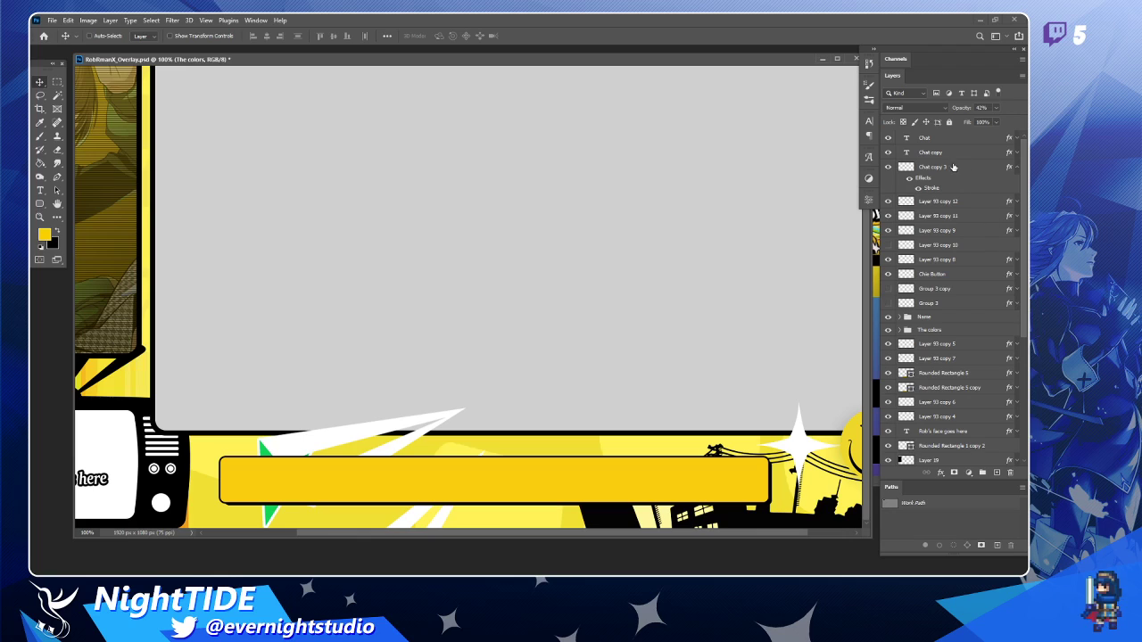
click(1017, 168)
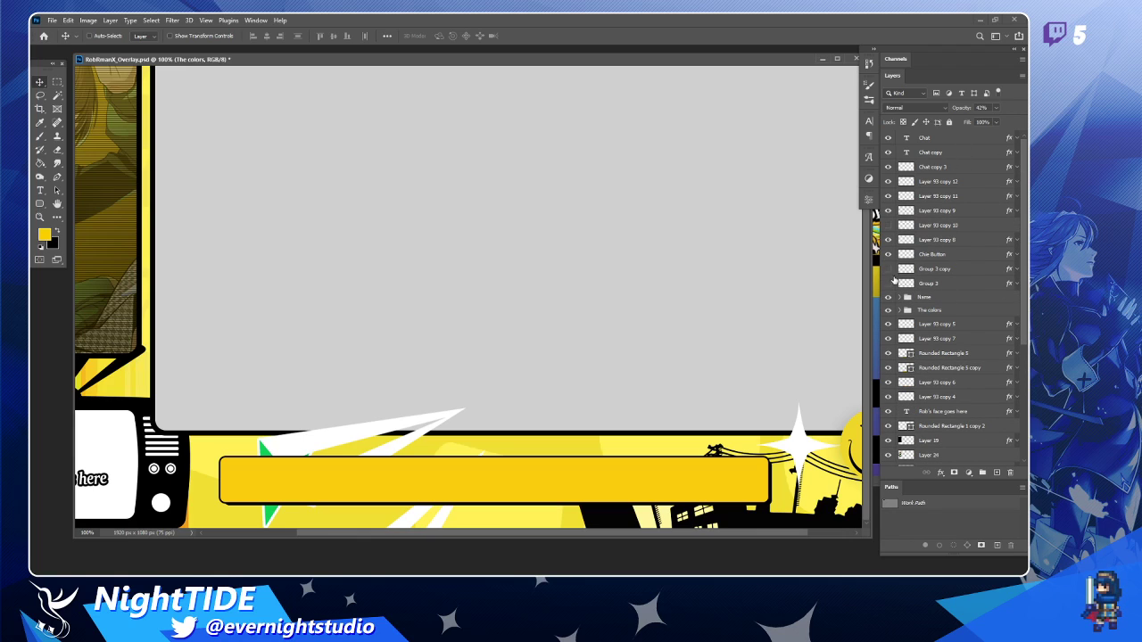
Preview the hidden Group 3 copy and Group 3 layers by toggling their visibility.
click(888, 269)
click(888, 284)
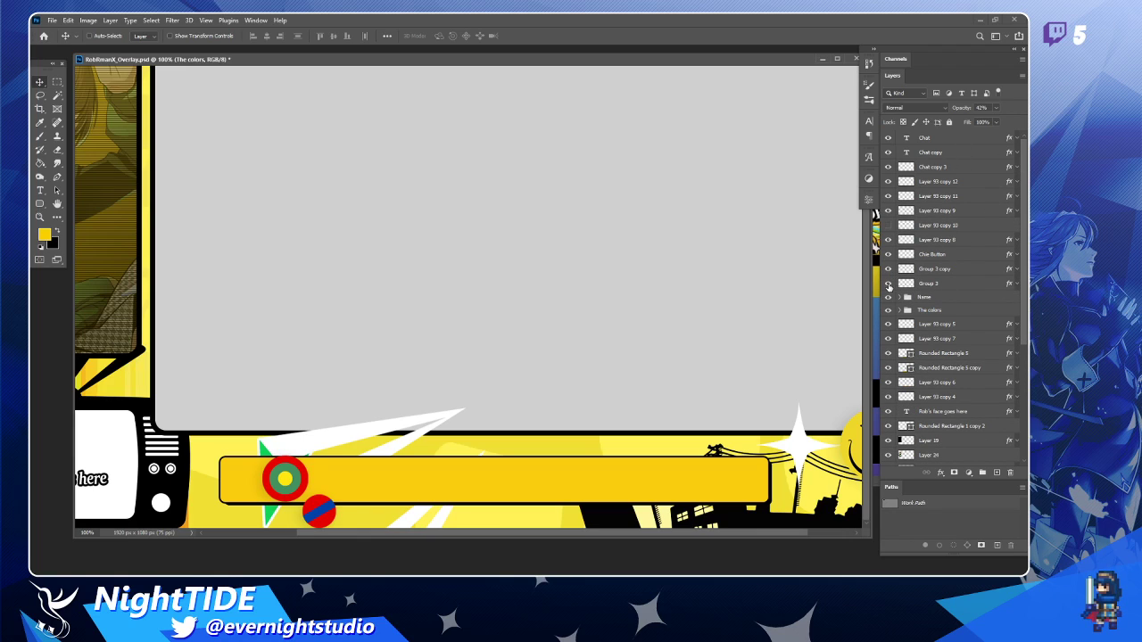
drag(889, 284, 889, 270)
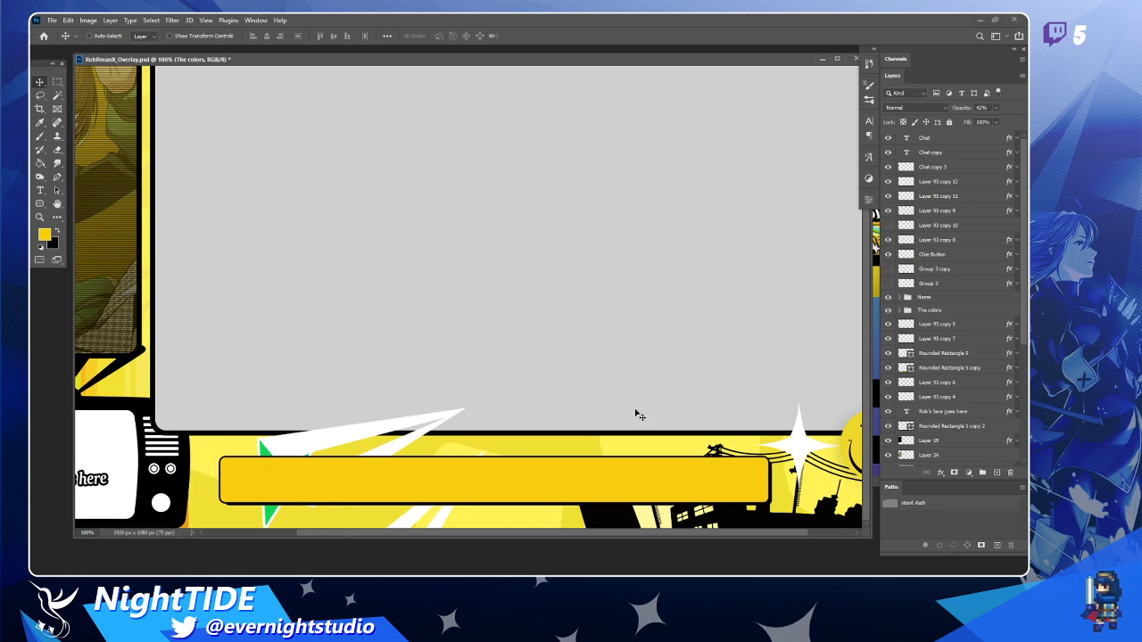
Locate the shooting-star layers by toggling the visibility of Layer 25, Layer 26 and Layer 30 copy.
scroll(985, 325, down, 1)
scroll(984, 325, down, 5)
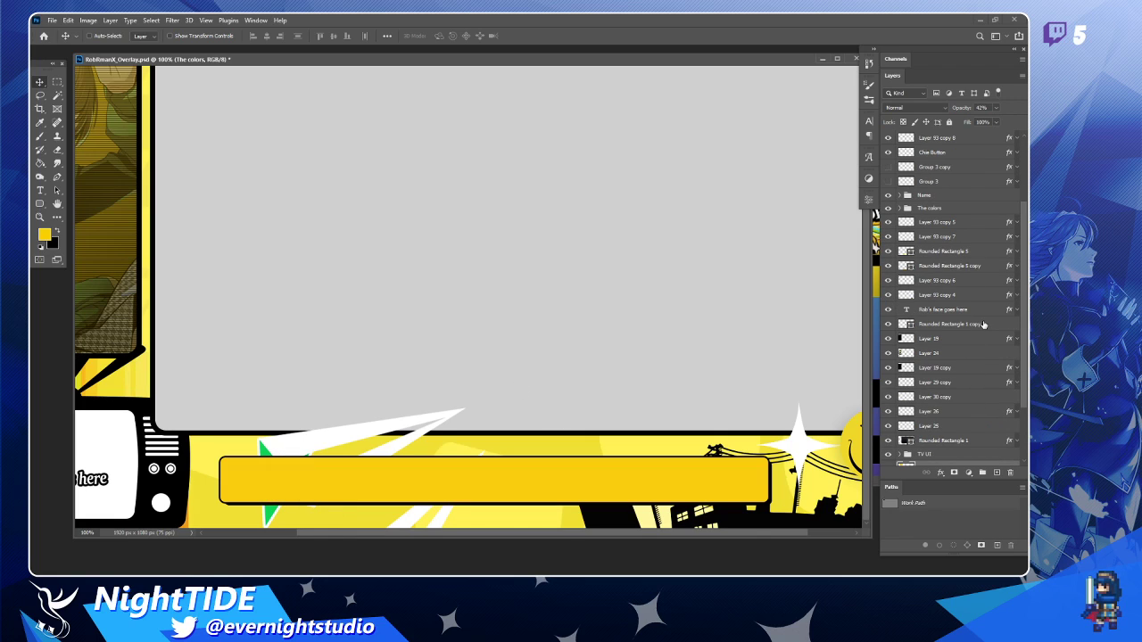
ctrl+click(370, 432)
click(889, 354)
click(888, 354)
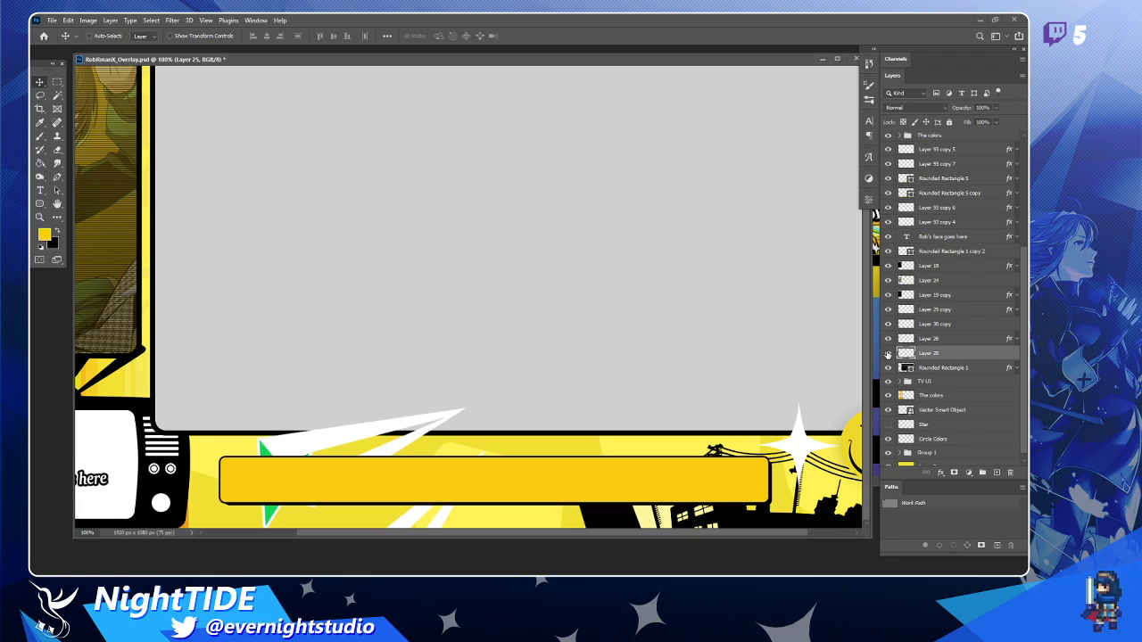
click(887, 339)
click(888, 339)
click(889, 324)
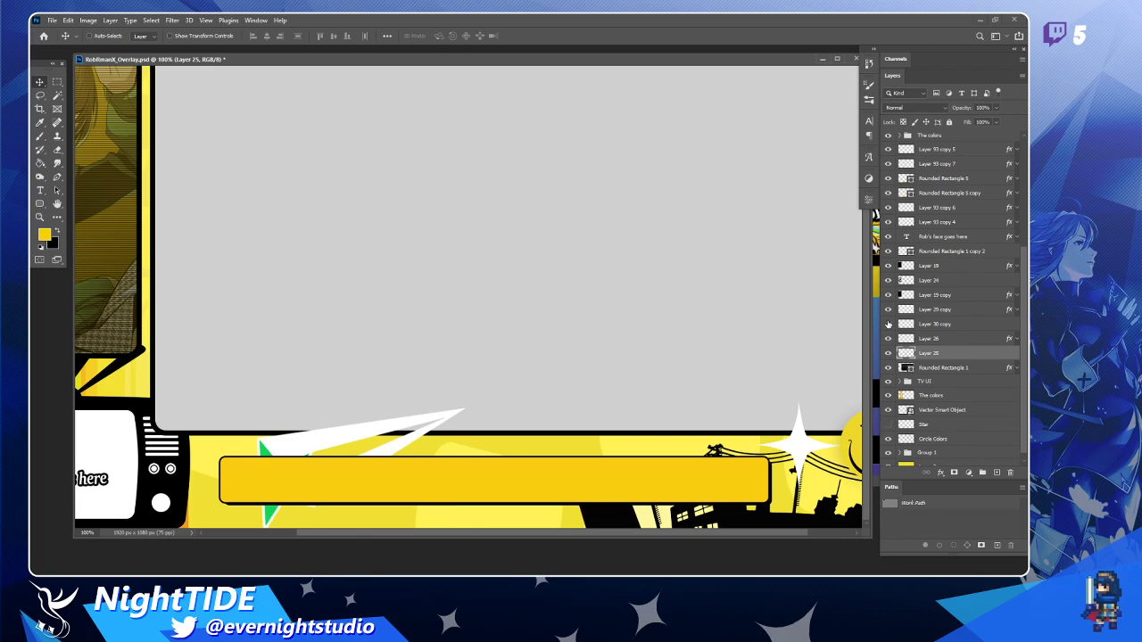
click(889, 324)
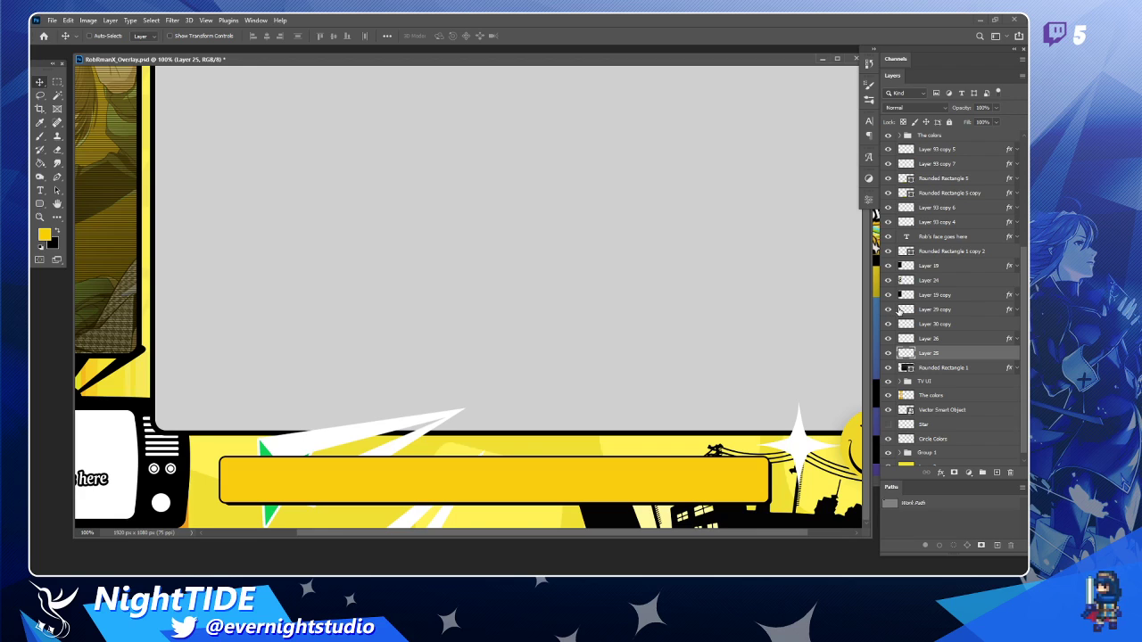
Select the four layers from Layer 29 copy through Layer 25 and move the shooting stars up onto the grey gameplay panel.
click(932, 309)
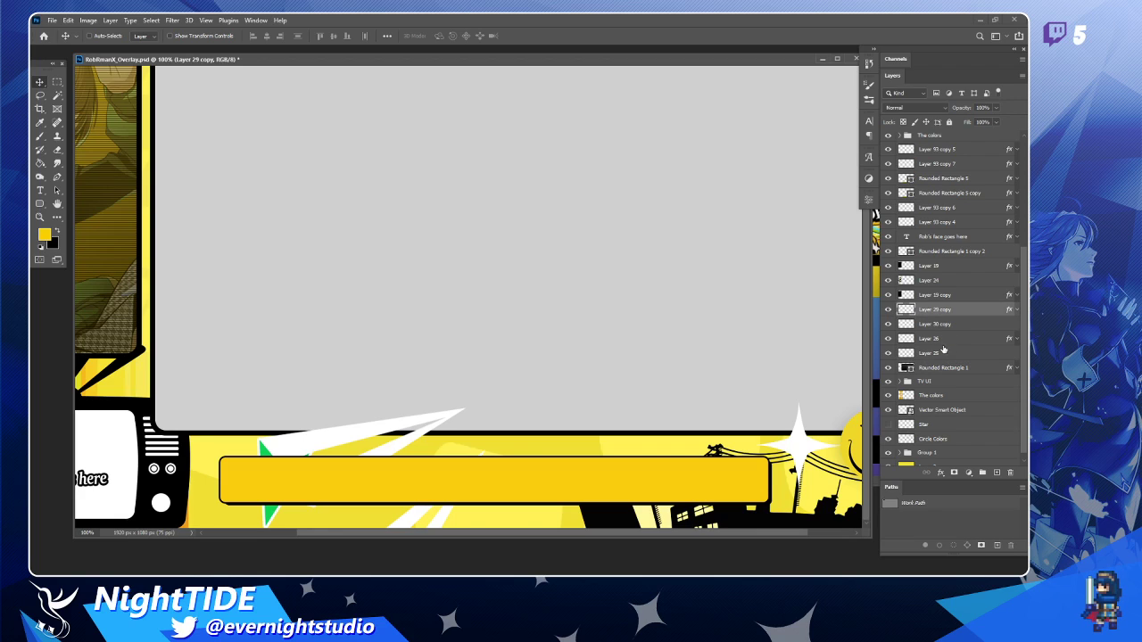
shift+click(942, 353)
drag(535, 315, 616, 120)
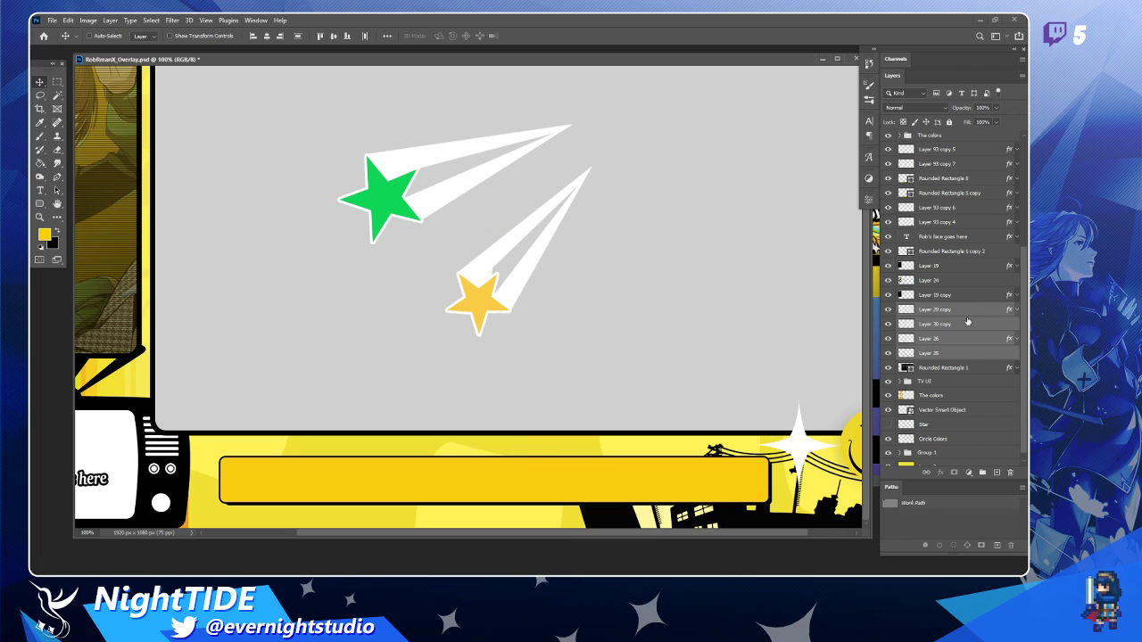
Group the four selected shooting-star layers and name the group Stars.
click(983, 473)
double_click(928, 347)
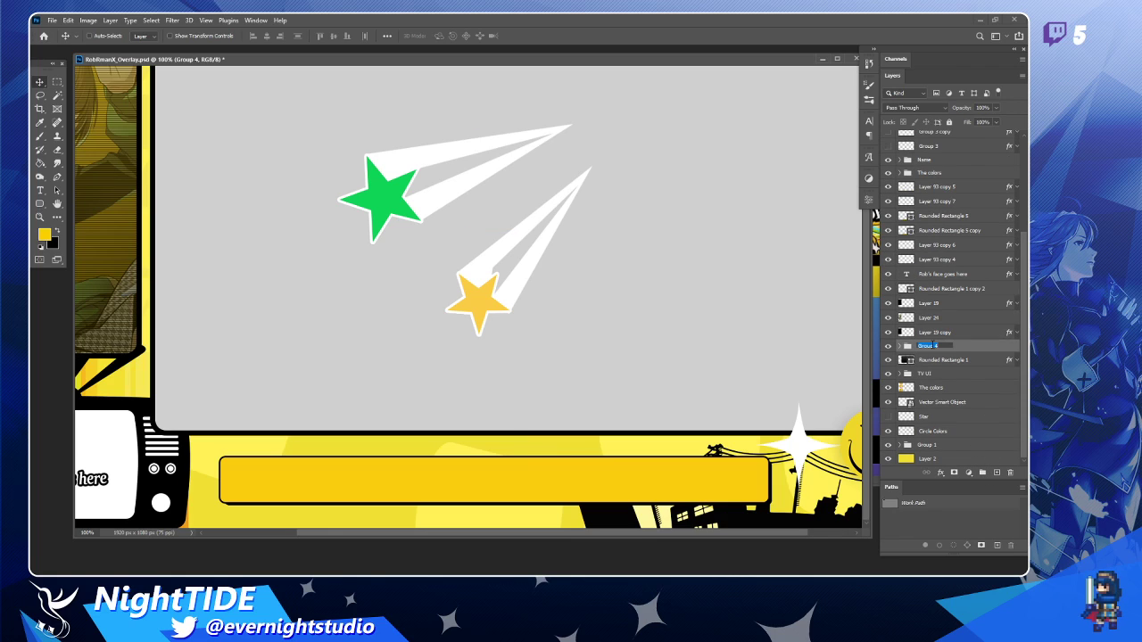
text(Stars)
key(Return)
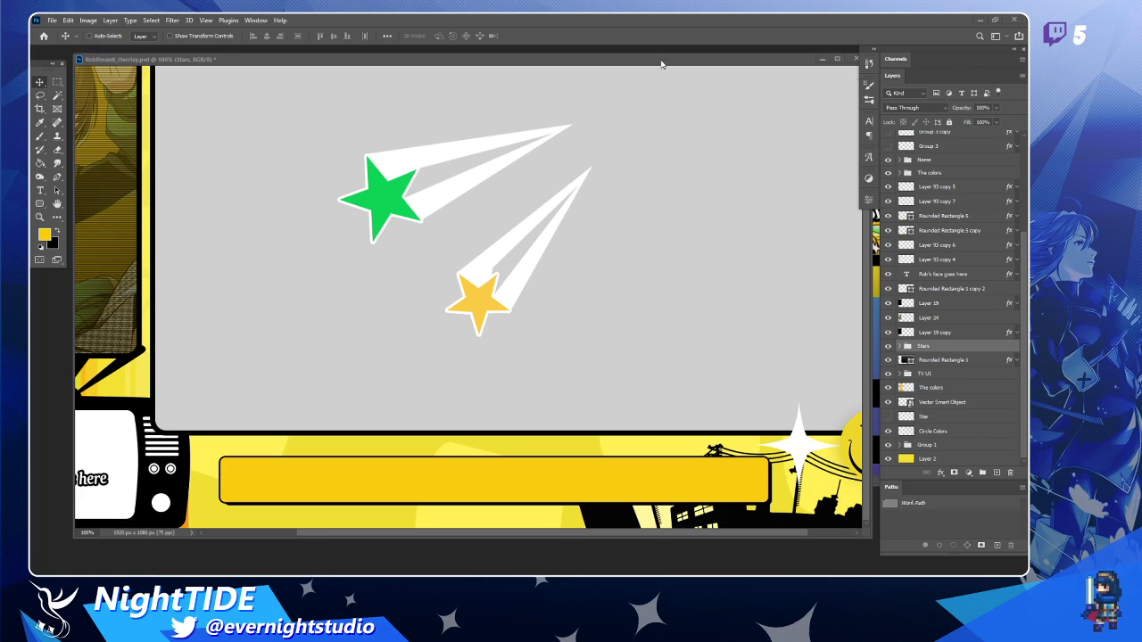
View the whole overlay and check the Stars group by toggling its visibility.
drag(661, 65, 674, 69)
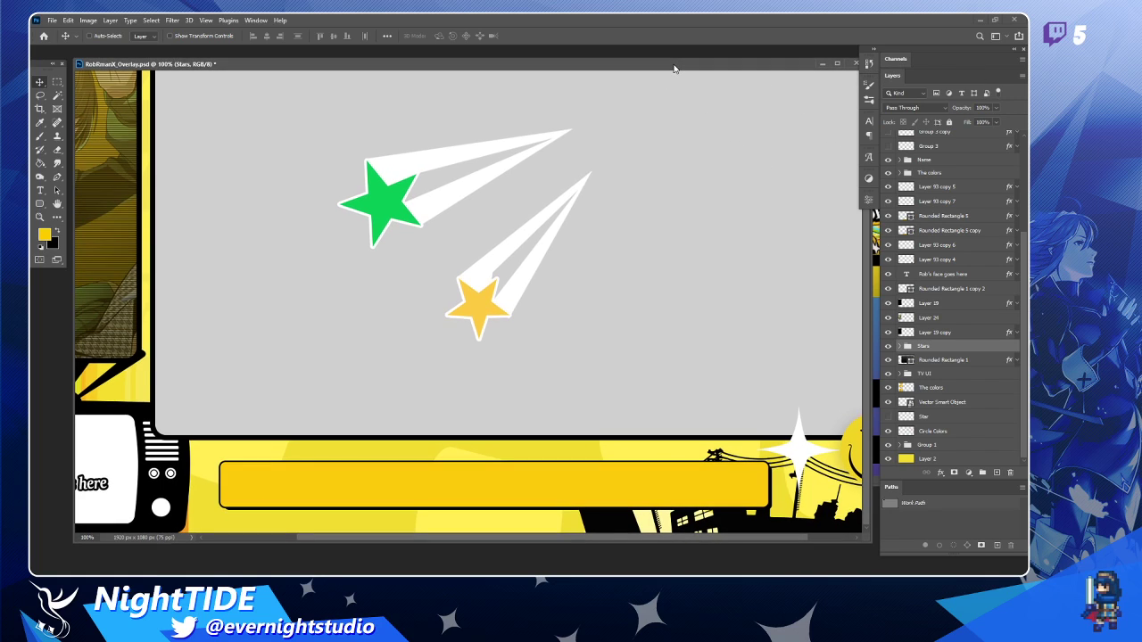
key(z)
alt+click(701, 158)
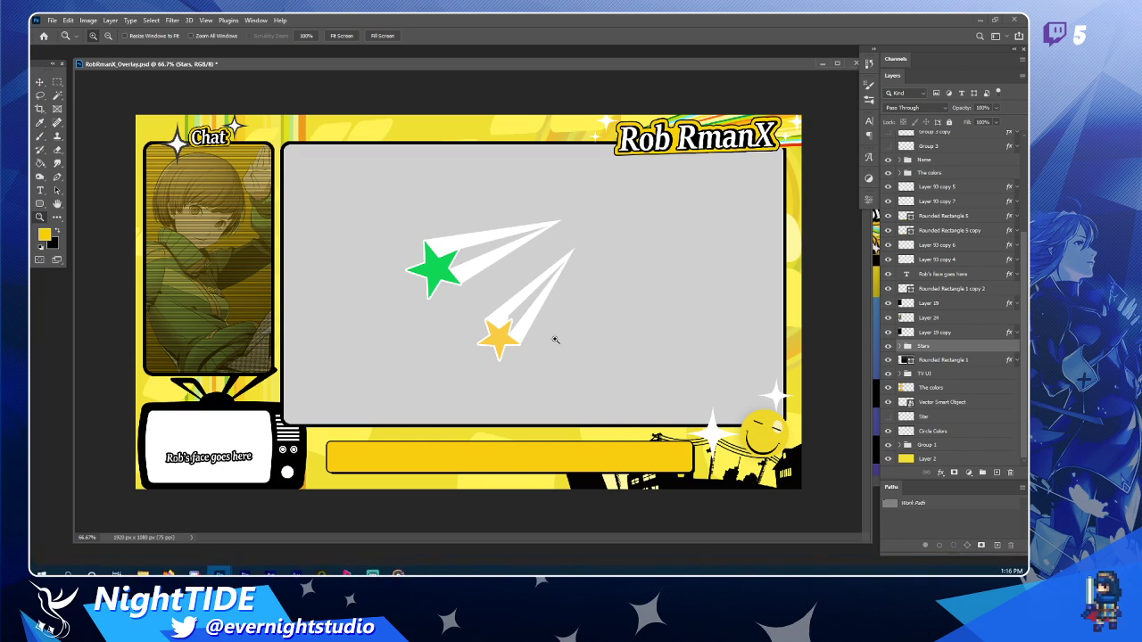
click(888, 346)
click(887, 346)
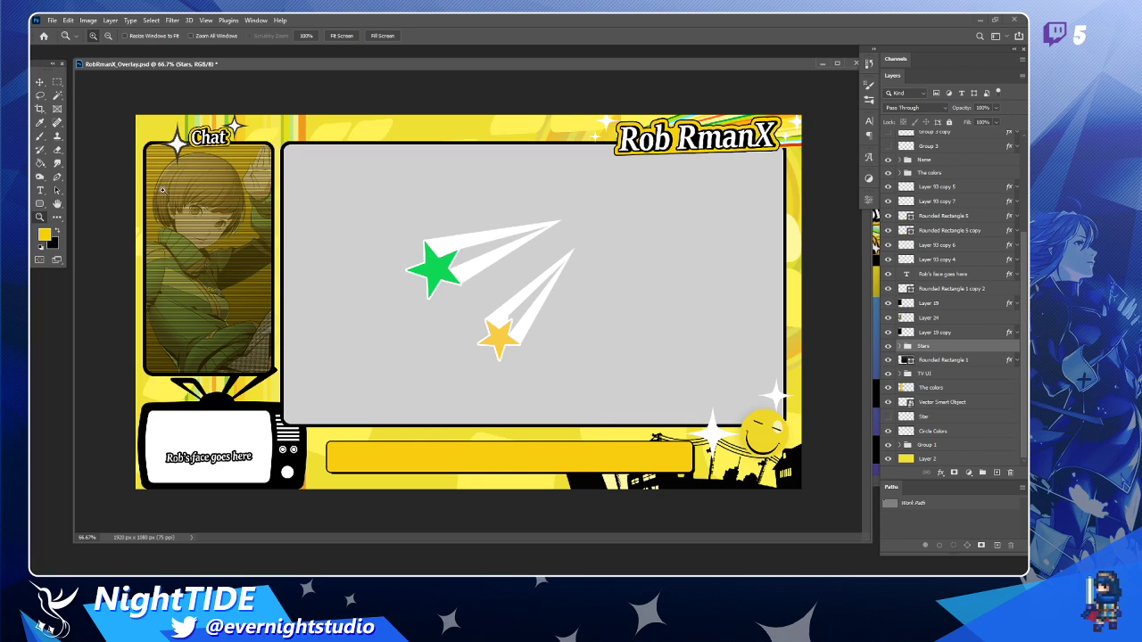
Move the Stars group directly above the lower yellow bar's Rounded Rectangle 5 layer.
key(v)
ctrl+click(625, 466)
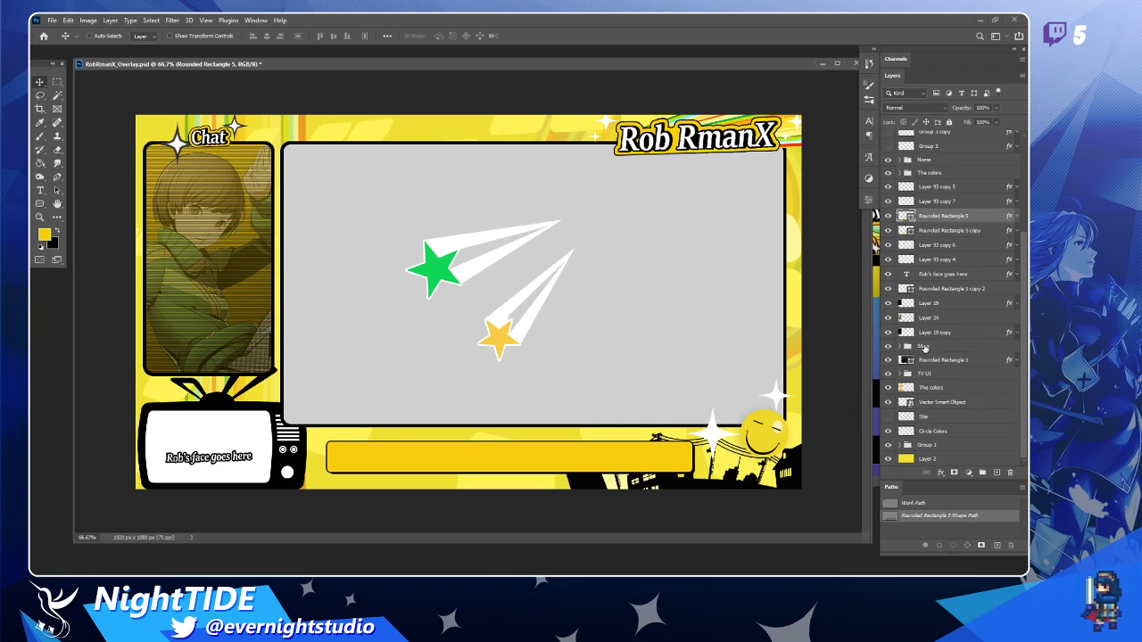
drag(925, 348, 937, 214)
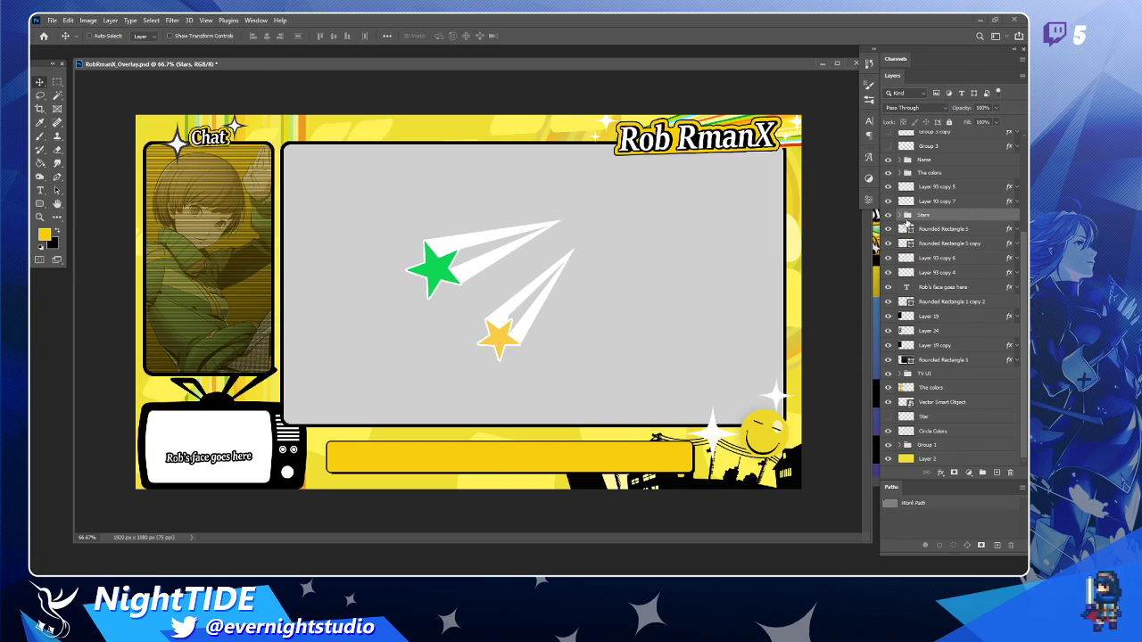
Clip the four layers inside the Stars group to the lower yellow bar and move the shooting stars over the bar.
click(899, 215)
click(946, 230)
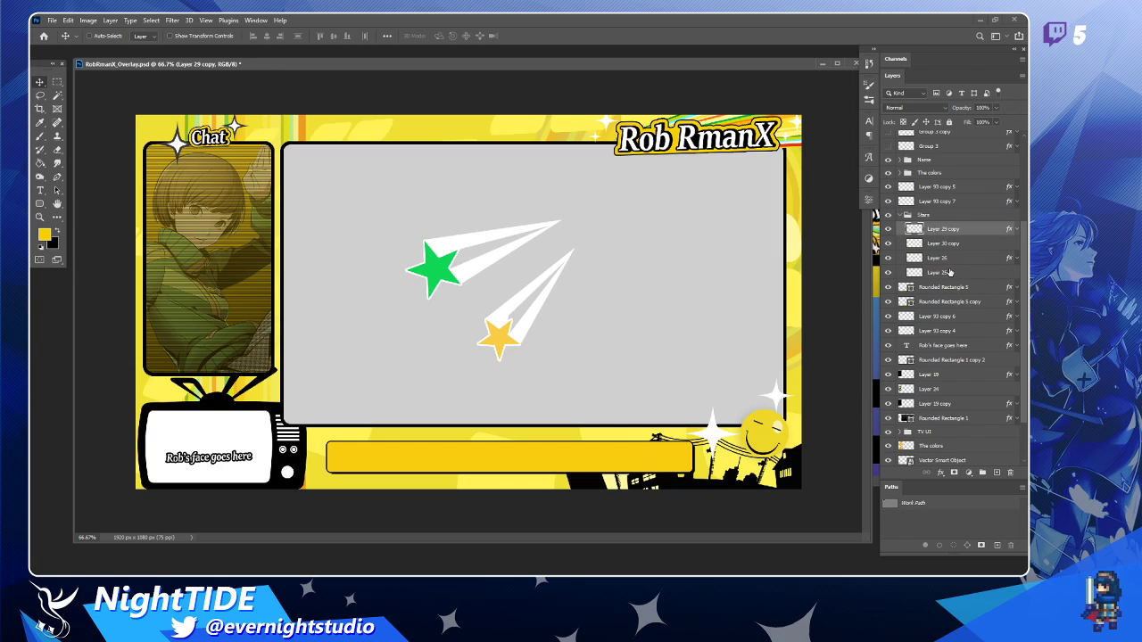
shift+click(954, 272)
drag(954, 272, 950, 283)
right_click(939, 247)
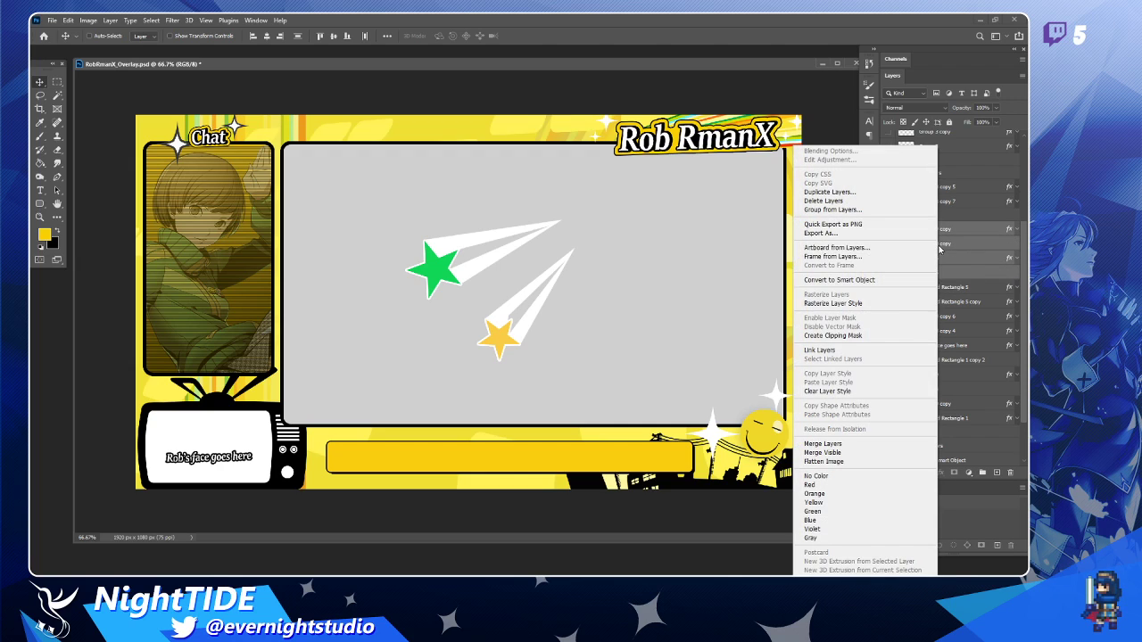
click(839, 336)
drag(660, 344, 592, 370)
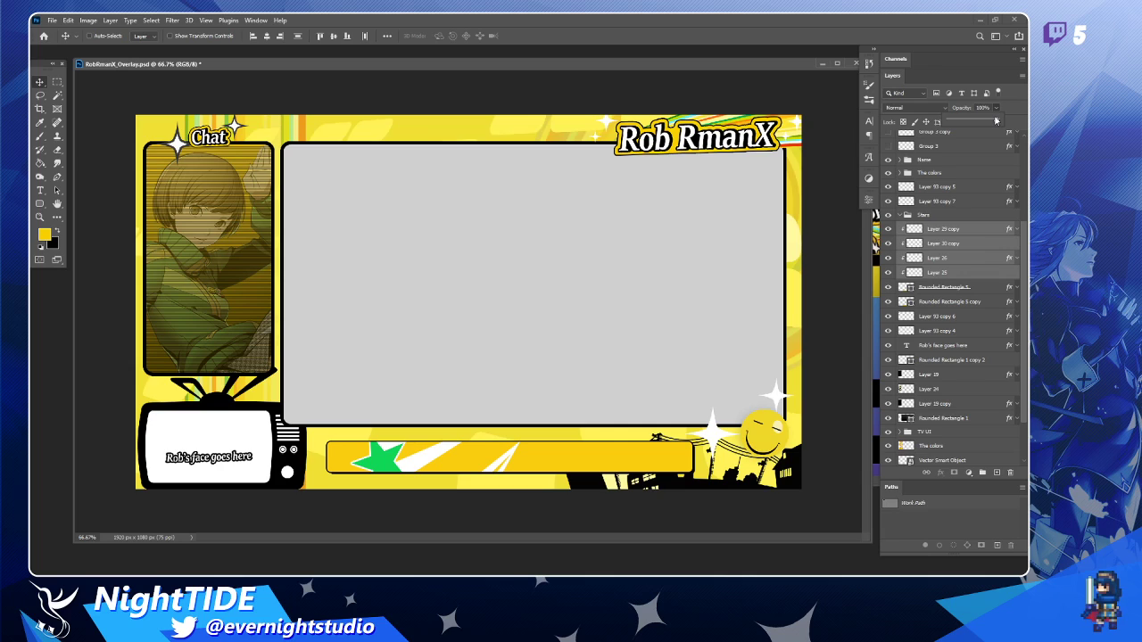
Lower the opacity of the four clipped star layers to about 55%.
drag(996, 120, 970, 124)
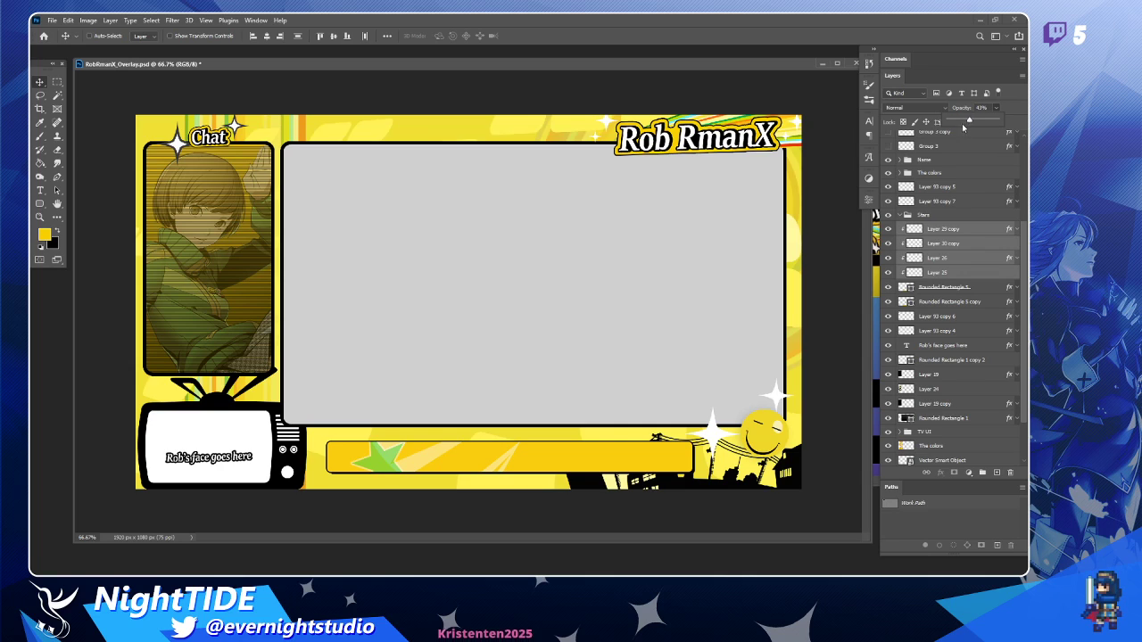
drag(971, 122, 984, 121)
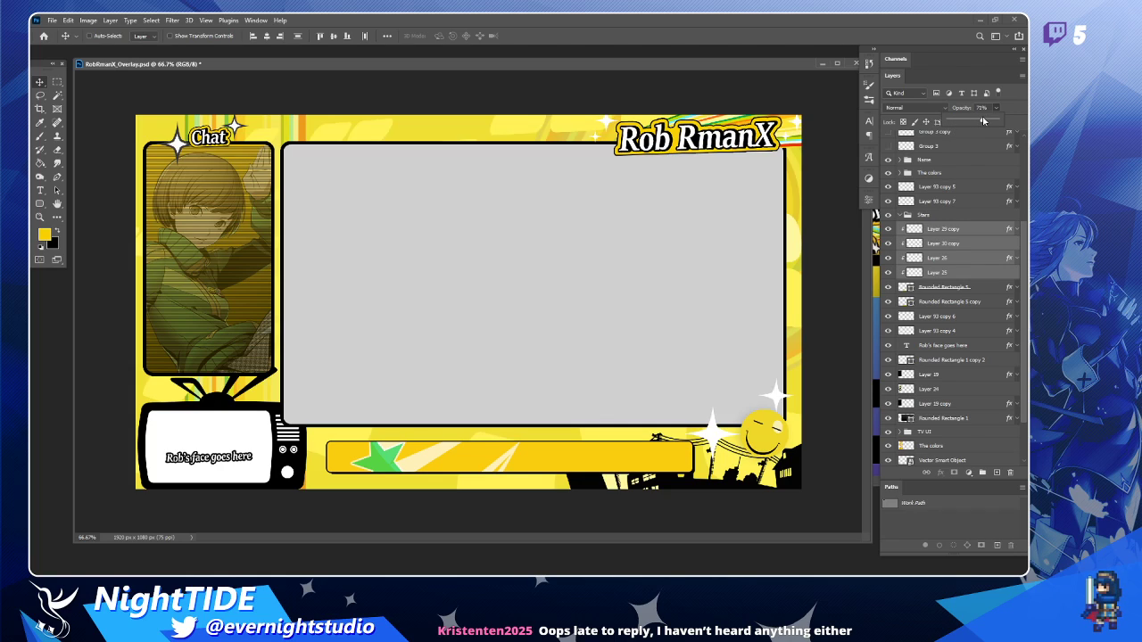
drag(984, 122, 979, 121)
drag(980, 122, 975, 122)
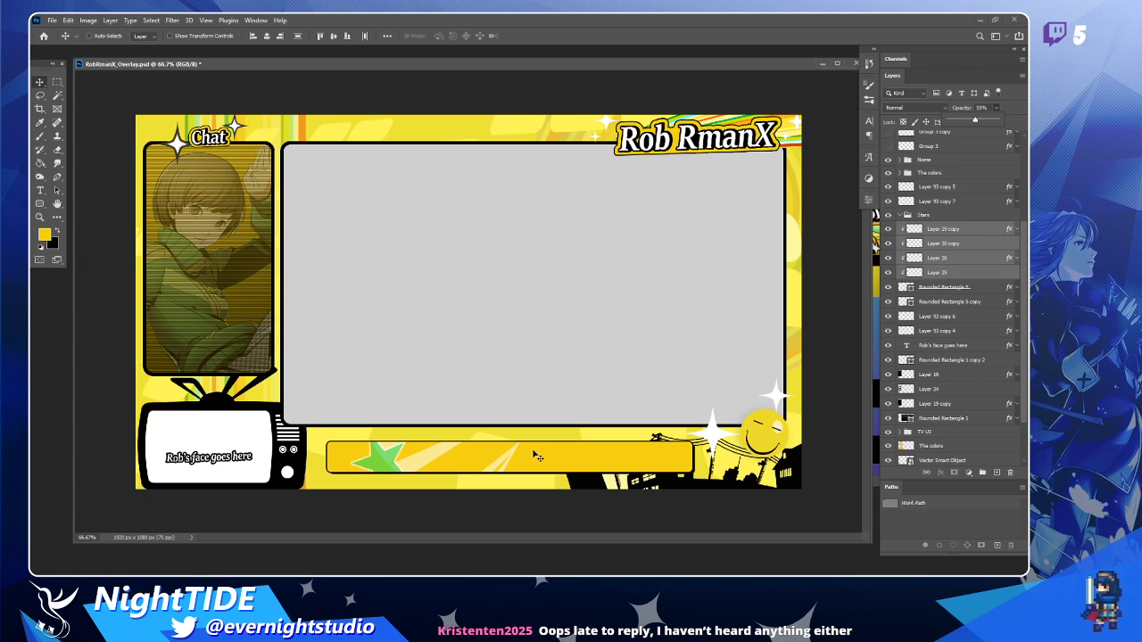
Rotate the four star layers 45°, scale them down and fit the green star inside the yellow bar near its left end.
mouse_move(525, 467)
mouse_down()
mouse_move(544, 415)
mouse_move(532, 485)
mouse_move(516, 472)
mouse_up()
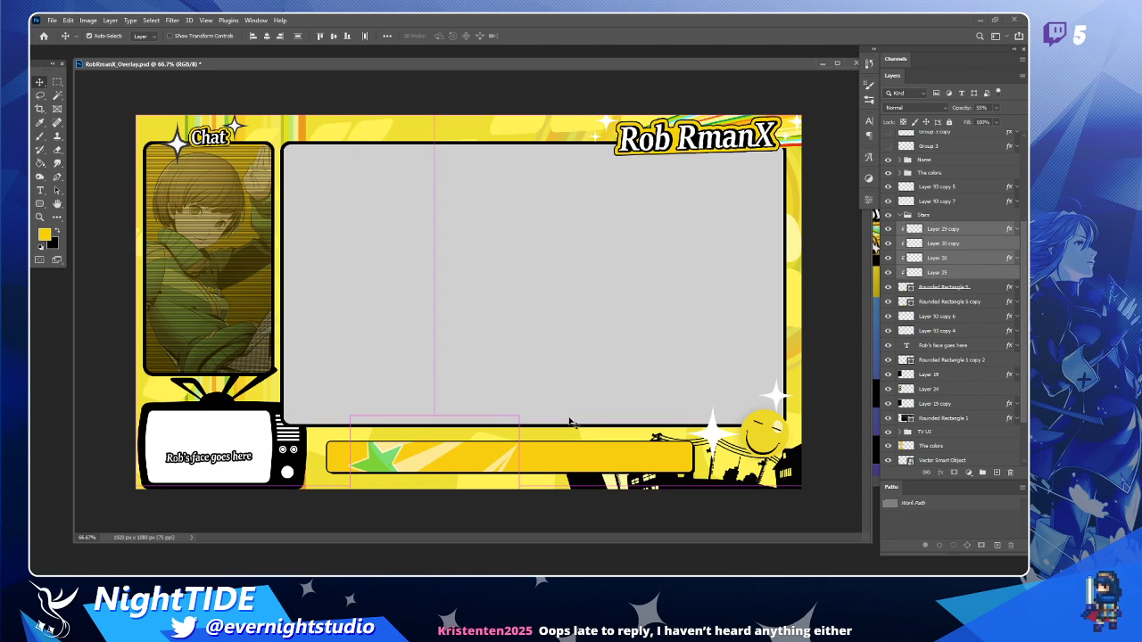
key(ctrl+t)
drag(584, 355, 616, 489)
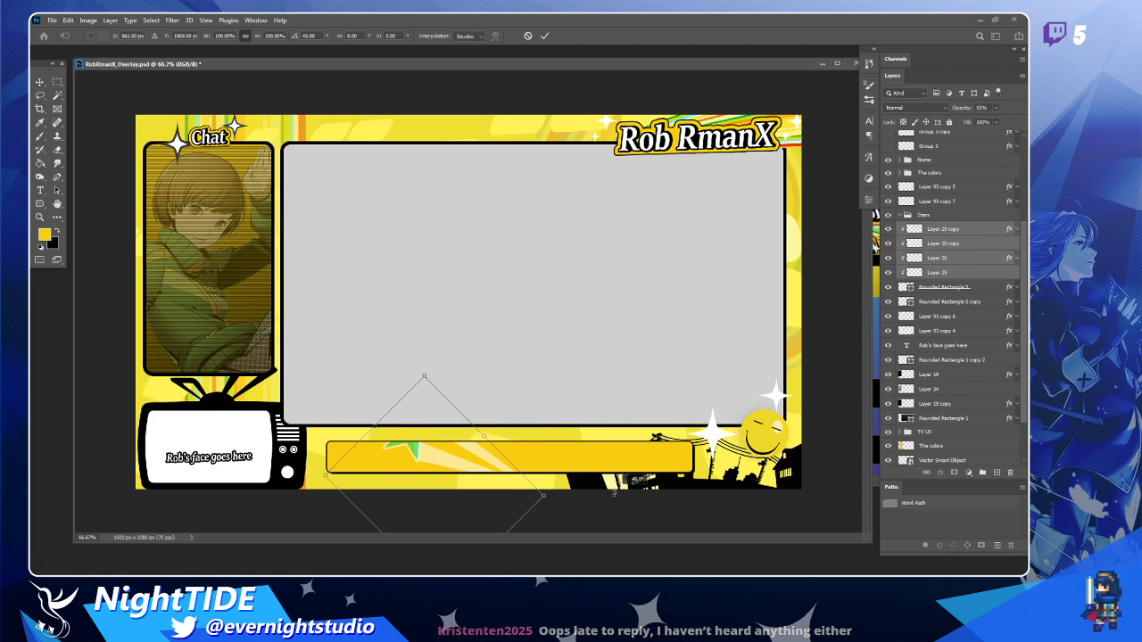
drag(460, 430, 423, 458)
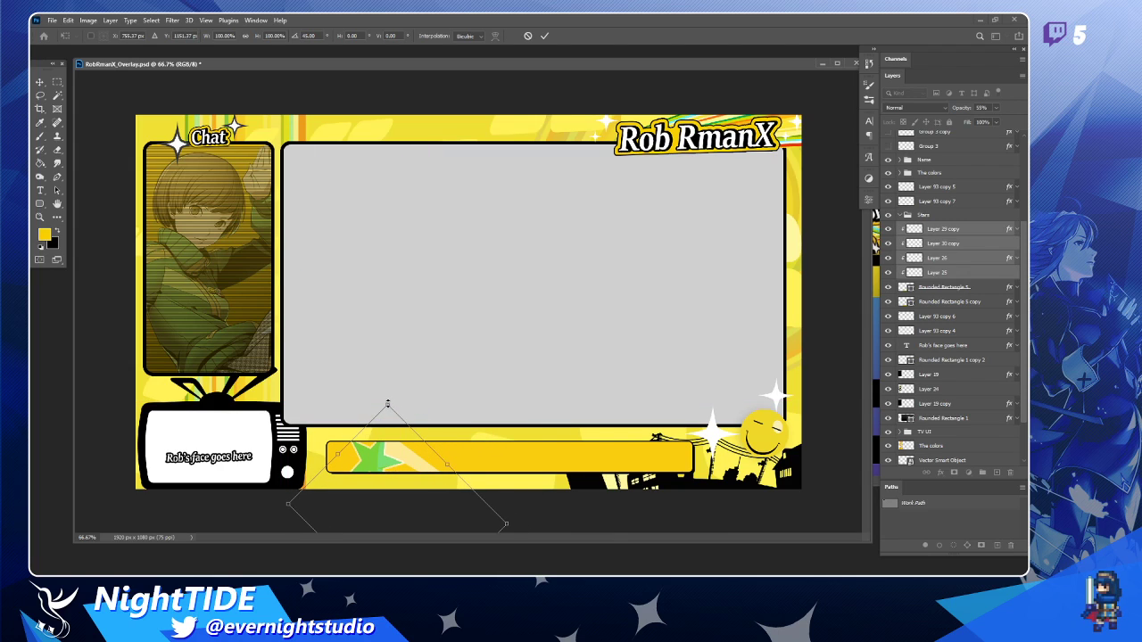
drag(387, 403, 403, 493)
key(Return)
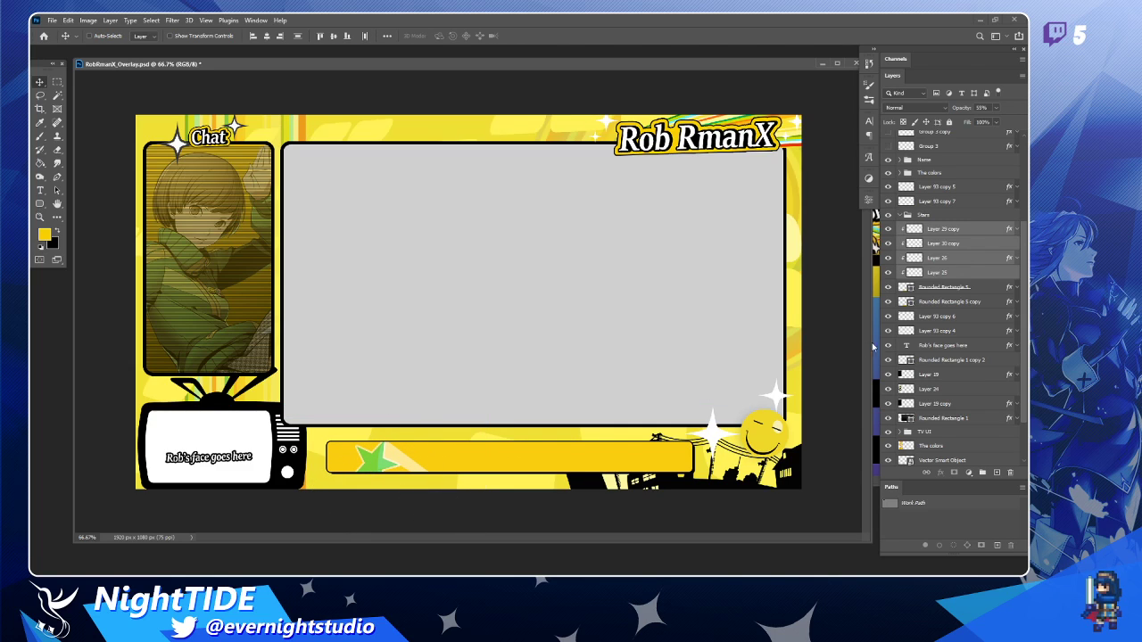
click(946, 258)
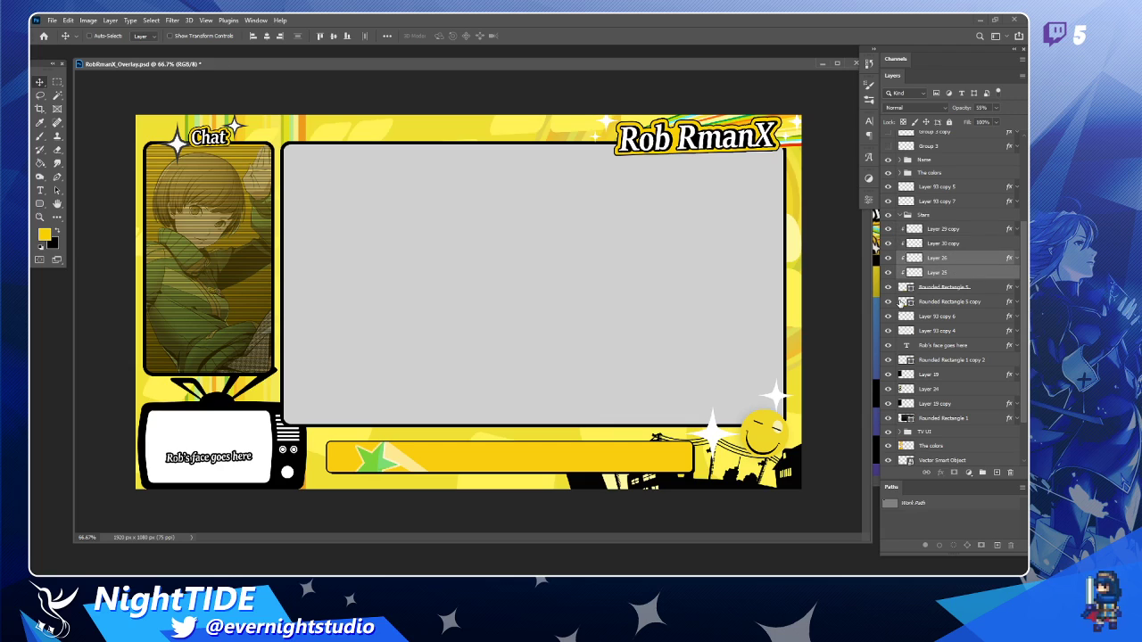
drag(551, 412, 547, 421)
key(ctrl+z)
Move Layer 29 copy and Layer 30 copy into the bar beside the green star and rotate this smaller star with its trail 30°.
click(951, 235)
shift+click(959, 248)
drag(483, 430, 605, 383)
key(ctrl+t)
drag(498, 475, 481, 478)
mouse_move(534, 407)
mouse_down()
mouse_move(551, 419)
mouse_move(527, 401)
mouse_move(522, 419)
mouse_up()
drag(458, 461, 451, 462)
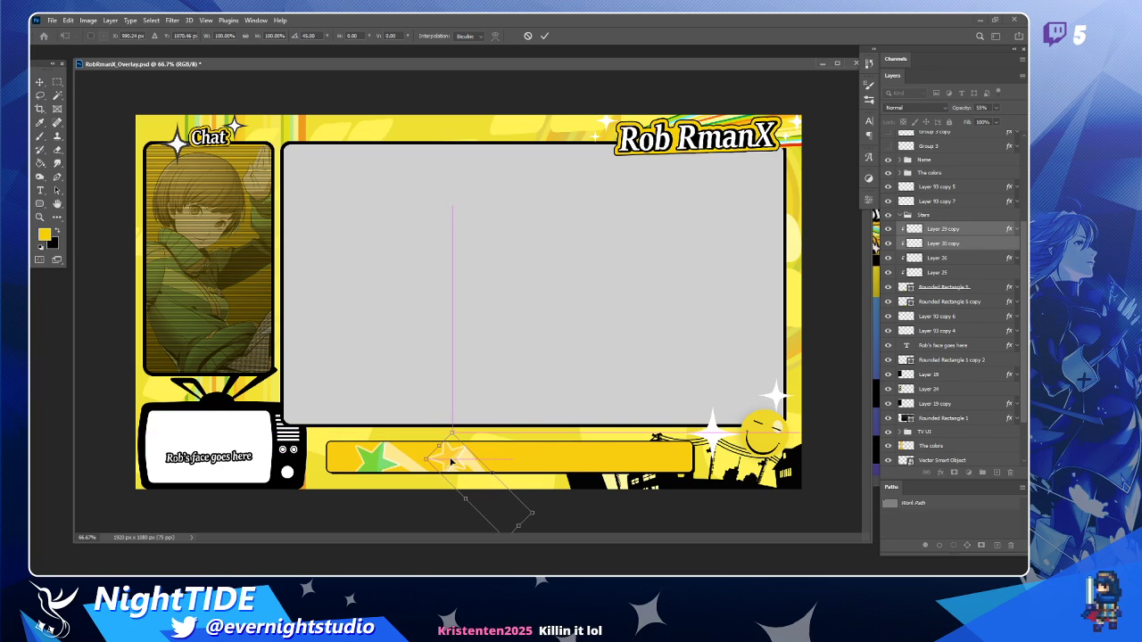
drag(571, 457, 579, 449)
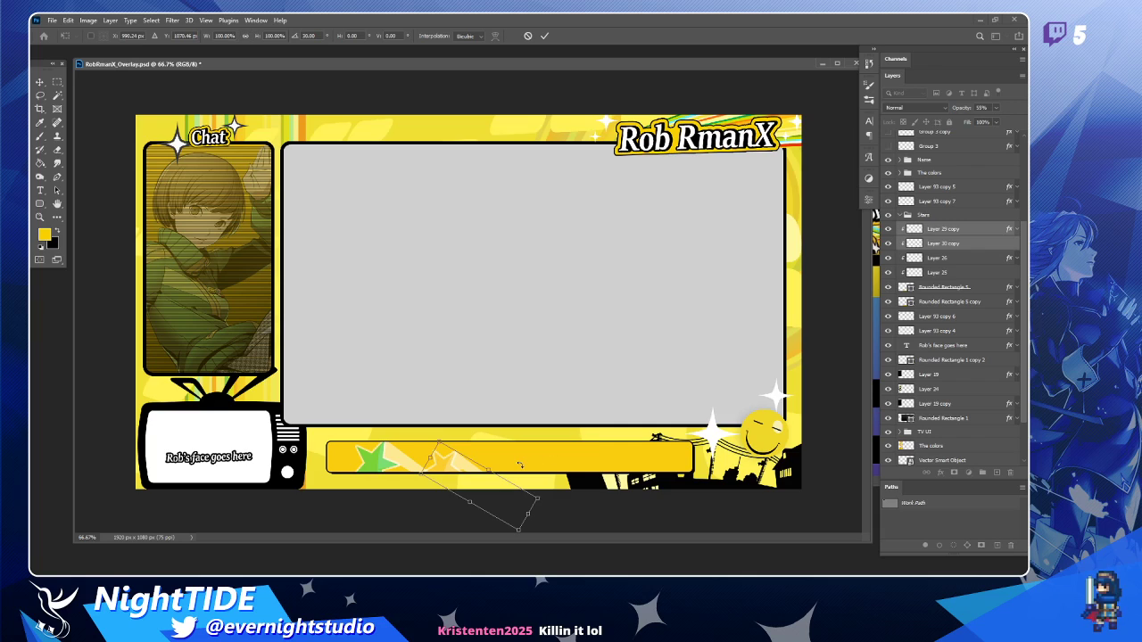
key(Return)
mouse_move(502, 480)
mouse_down()
mouse_move(513, 477)
mouse_move(470, 478)
mouse_move(488, 474)
mouse_up()
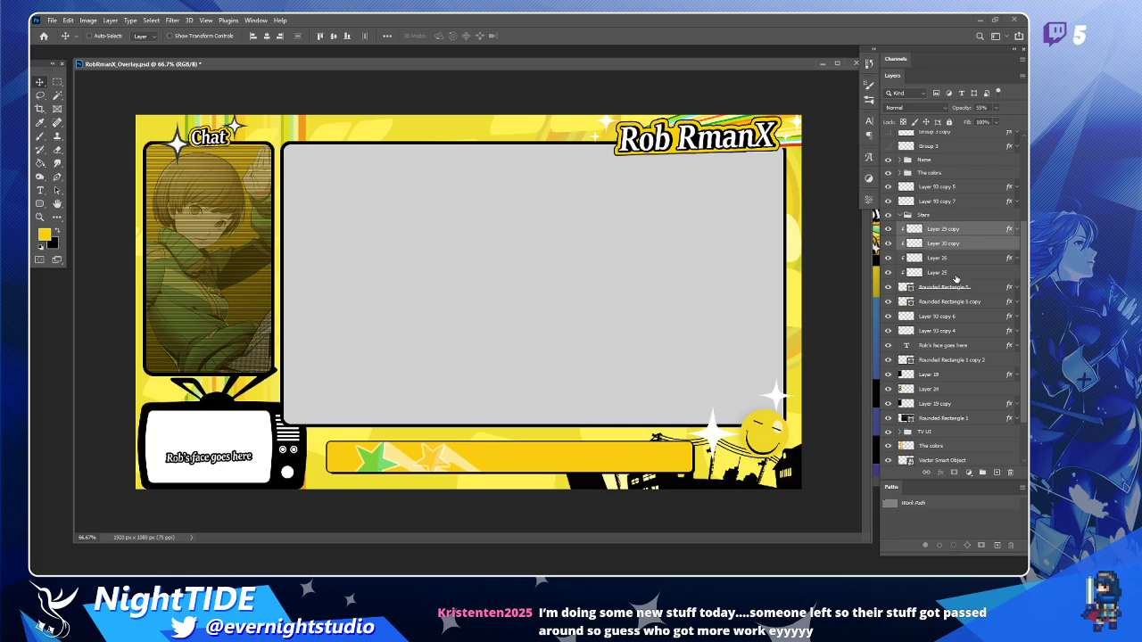
Select all four layers in the Stars group and set their opacity to 100%.
ctrl+click(950, 258)
ctrl+click(962, 272)
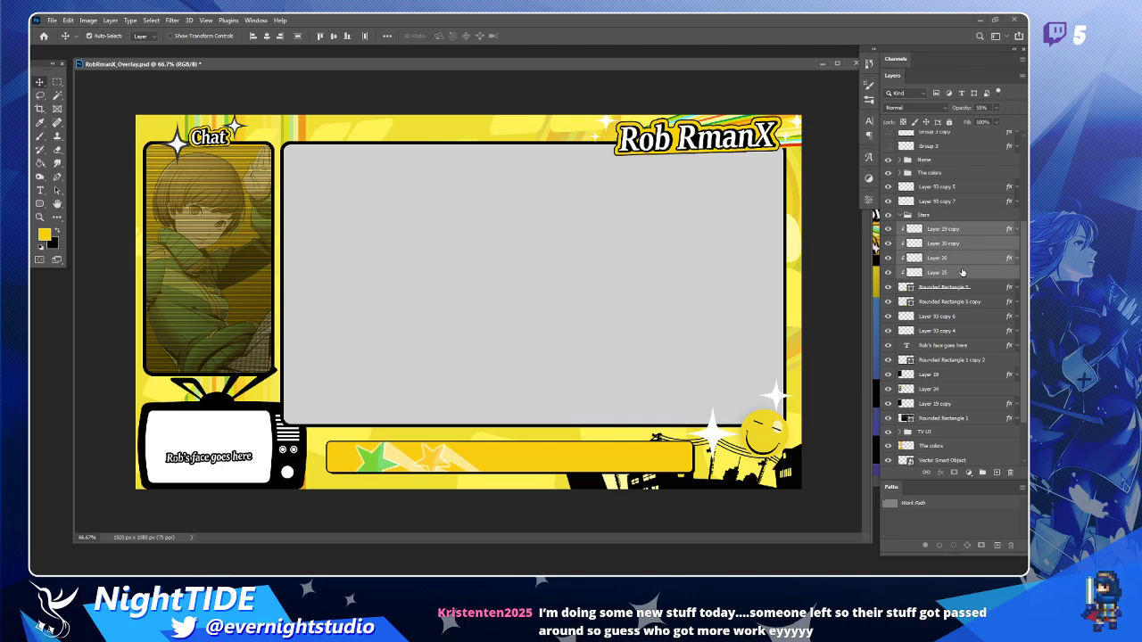
click(996, 109)
drag(995, 124, 1024, 122)
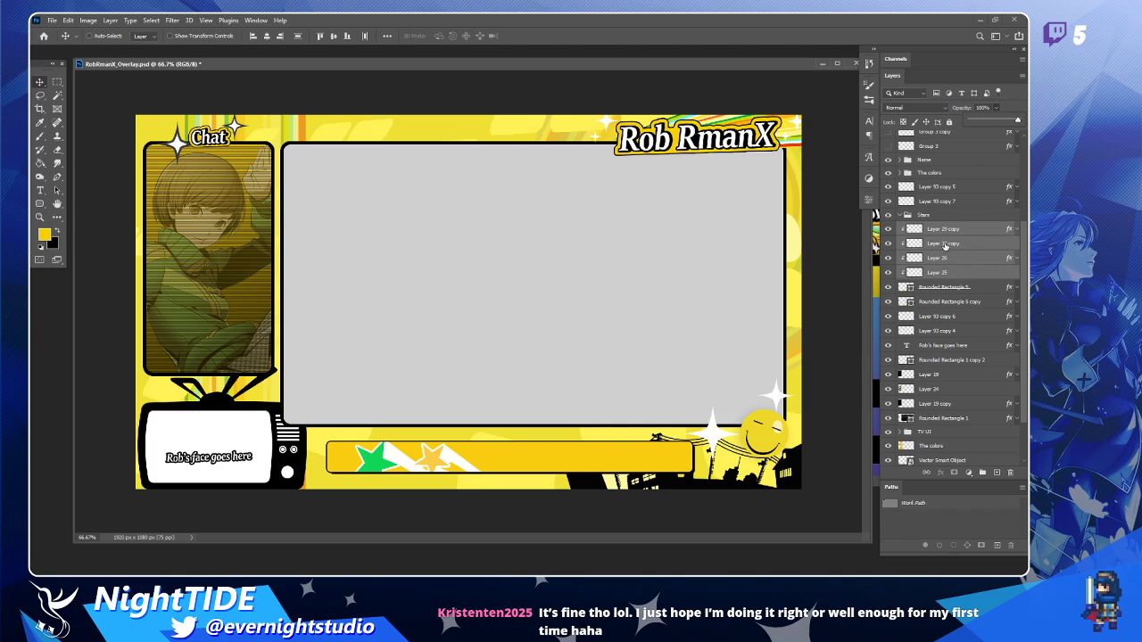
Find the smaller star's layer in the Stars group, Layer 29 copy, and set its stroke size to 3 px.
click(916, 232)
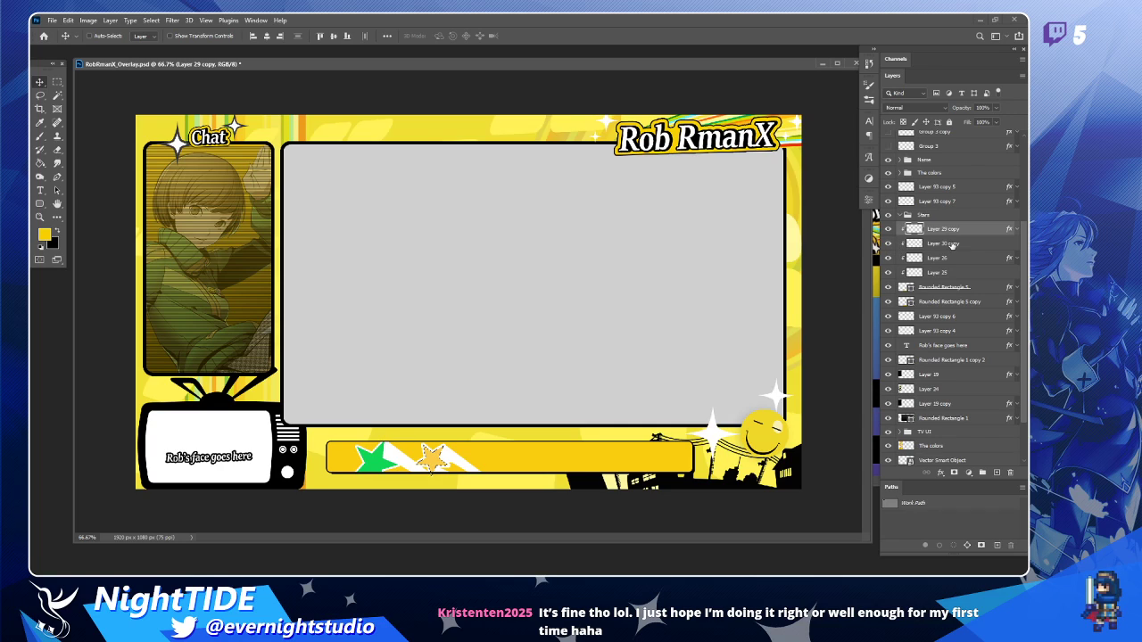
click(910, 259)
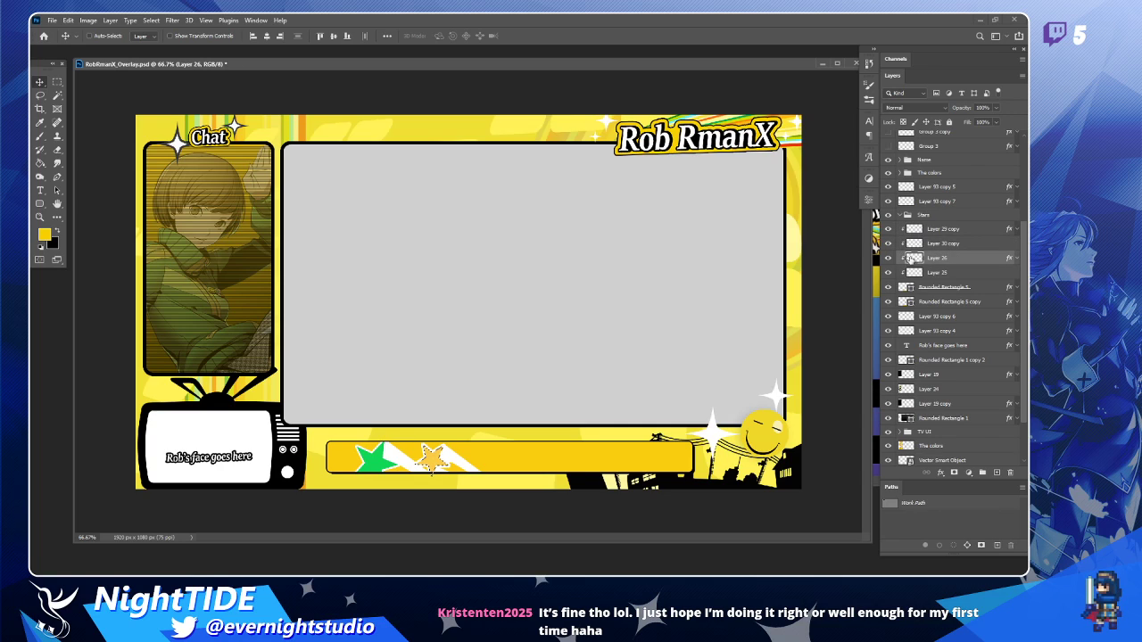
click(888, 259)
click(888, 259)
ctrl+click(915, 262)
click(930, 272)
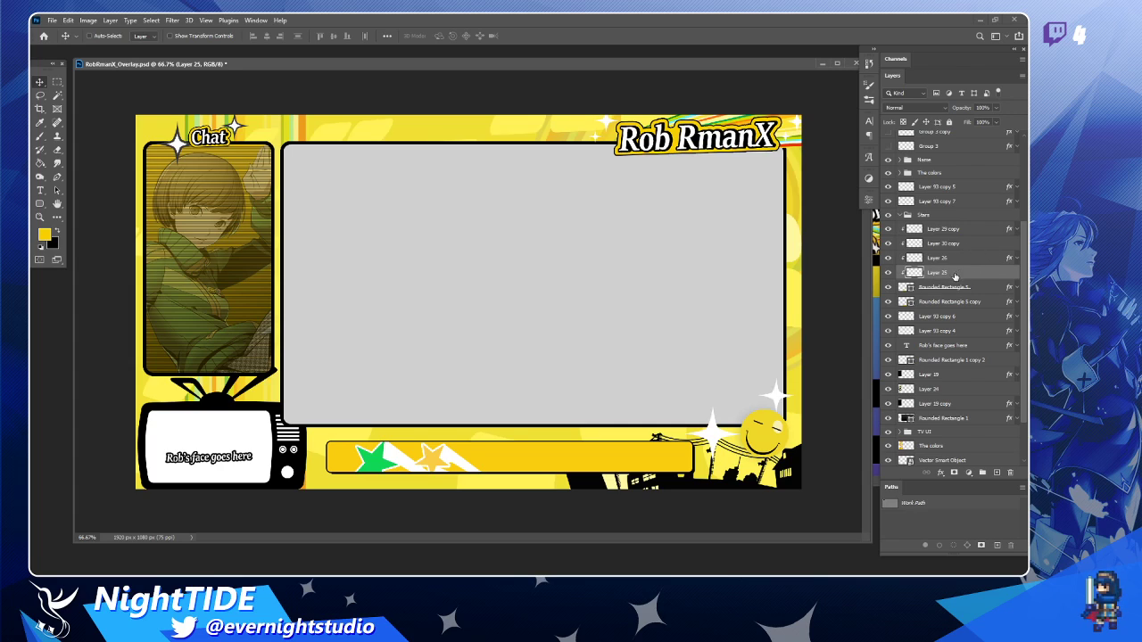
click(969, 261)
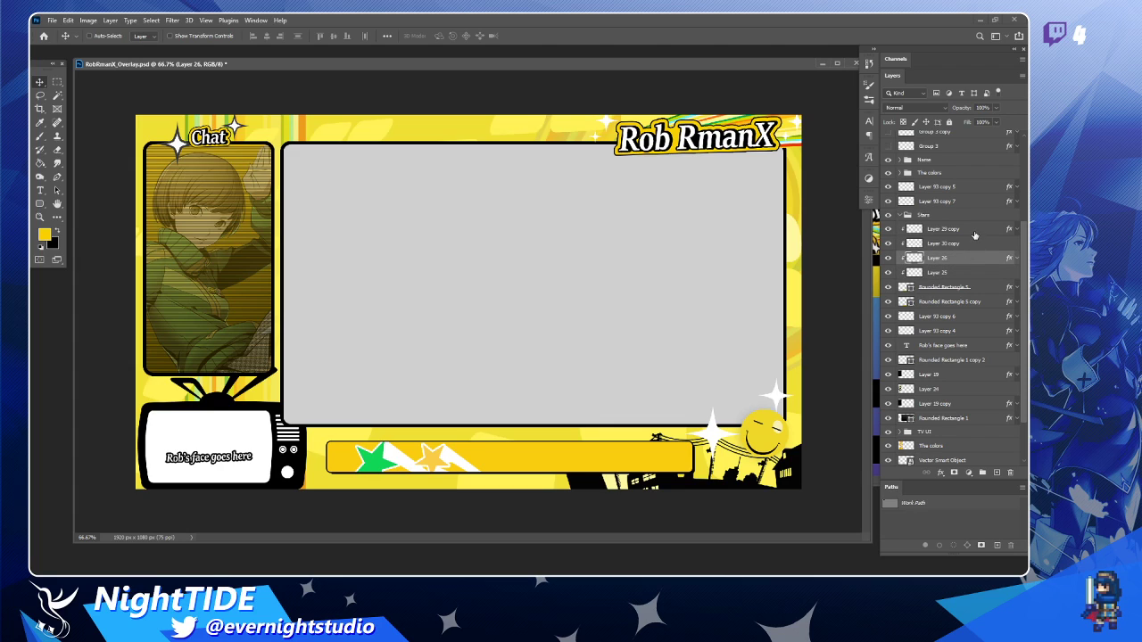
double_click(976, 233)
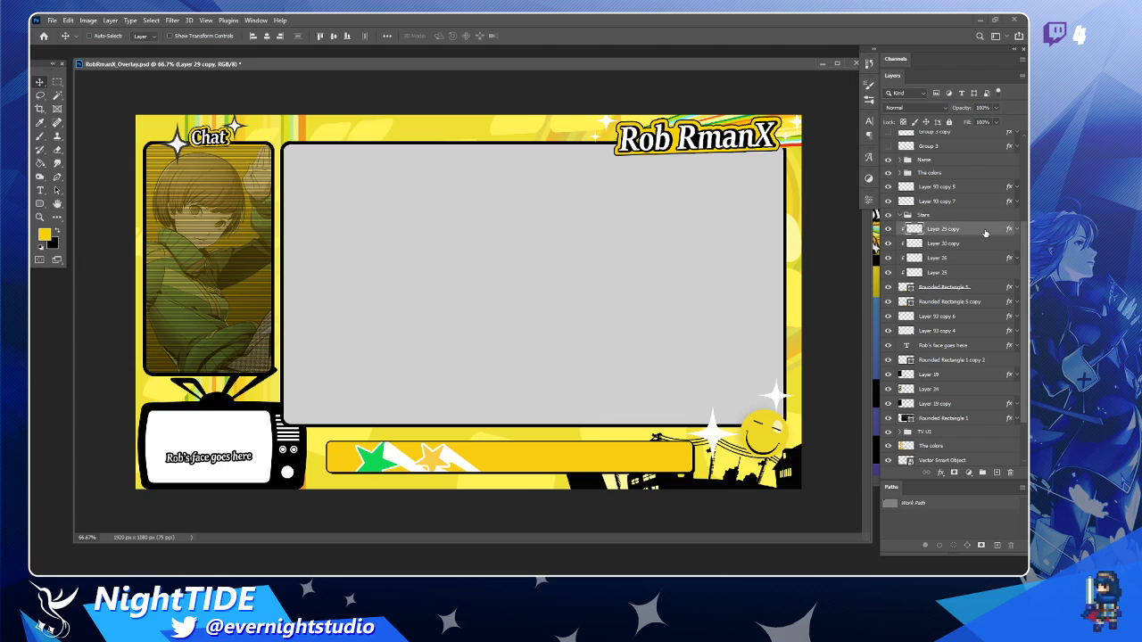
click(607, 234)
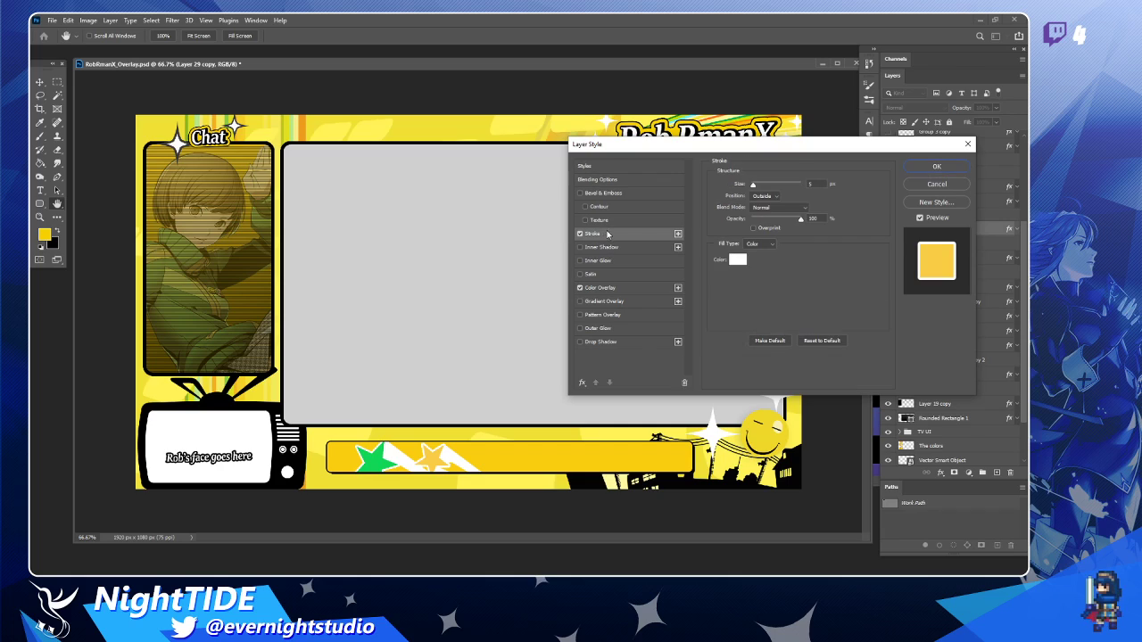
click(800, 185)
text(3)
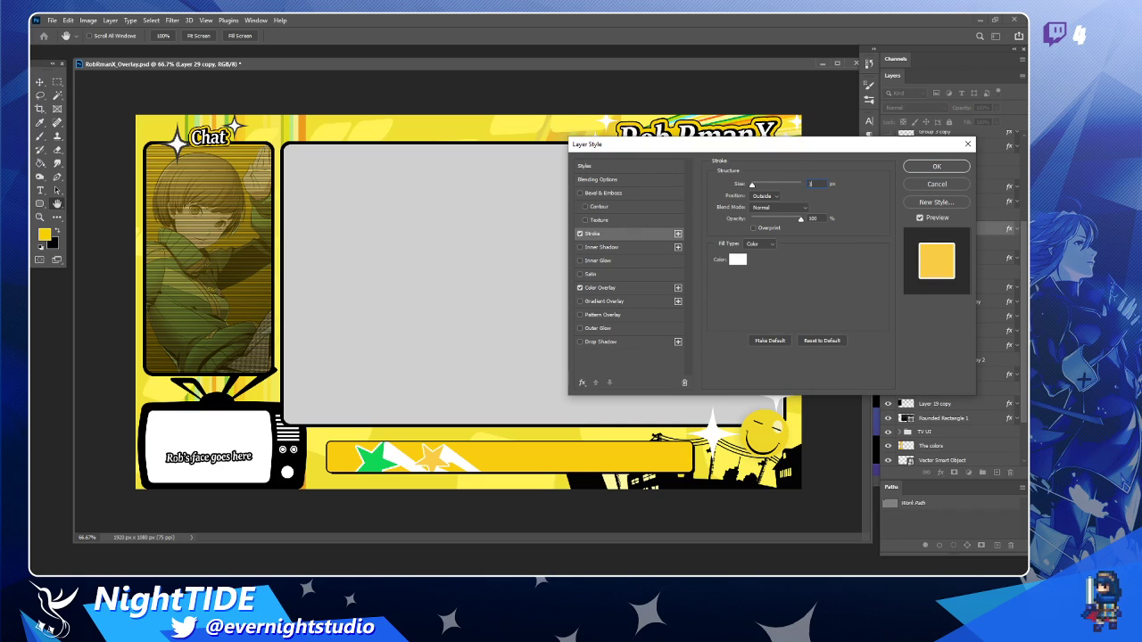
click(933, 168)
Reduce the size of the white stroke around the green star on Layer 26.
click(967, 259)
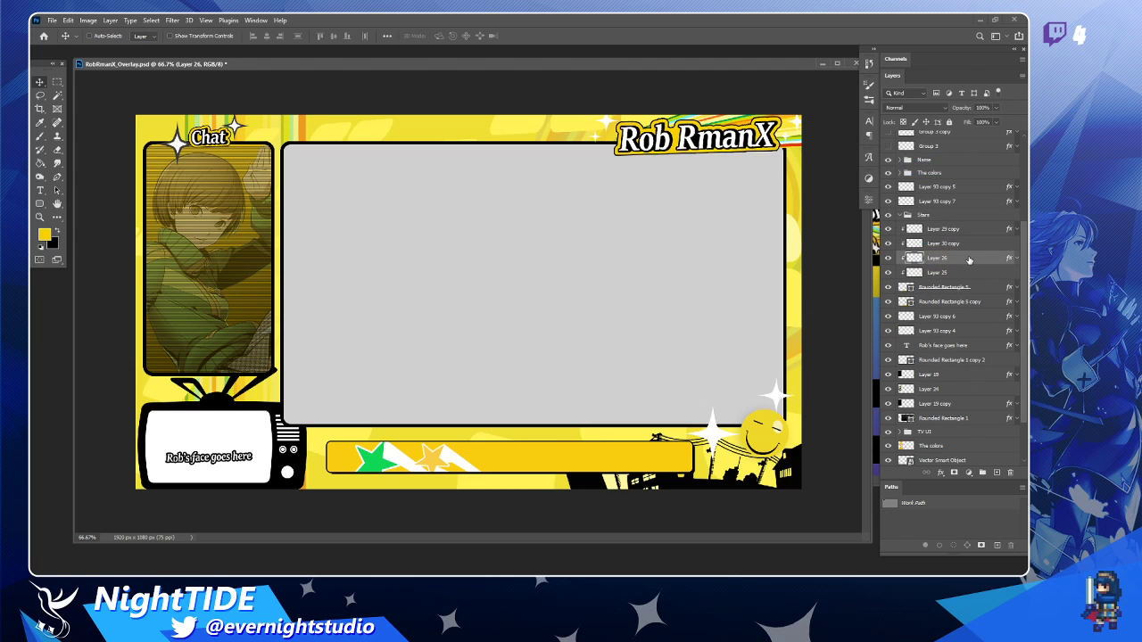
double_click(968, 260)
click(593, 233)
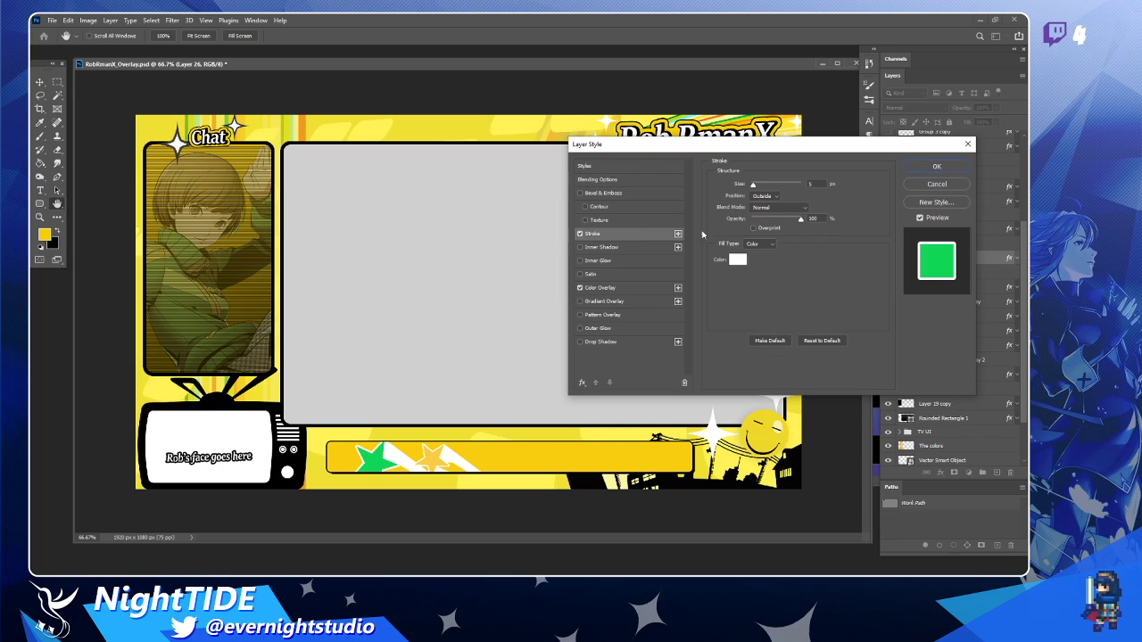
drag(814, 185, 781, 189)
click(937, 166)
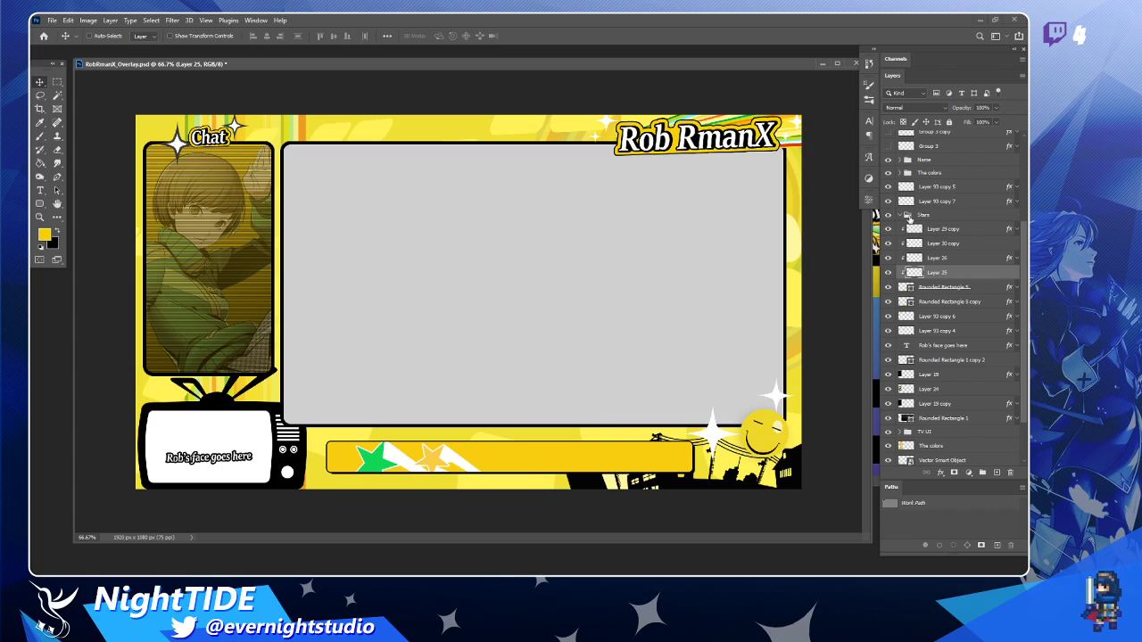
Move Layer 29 copy and Layer 30 copy slightly right and down inside the yellow bar.
click(955, 232)
shift+click(959, 272)
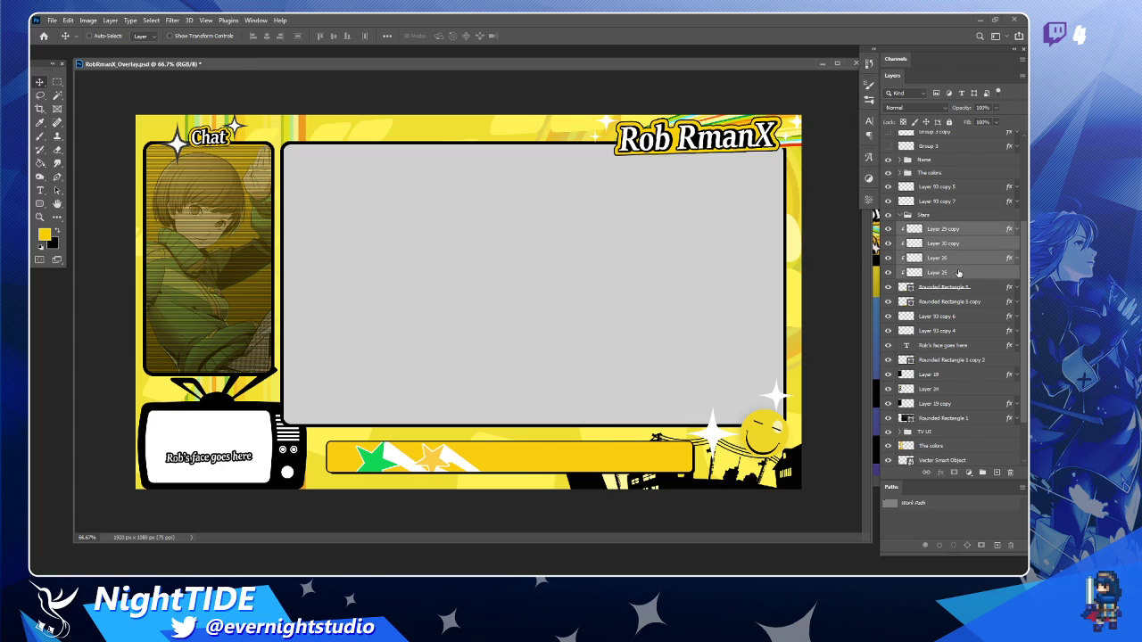
click(958, 234)
shift+click(977, 246)
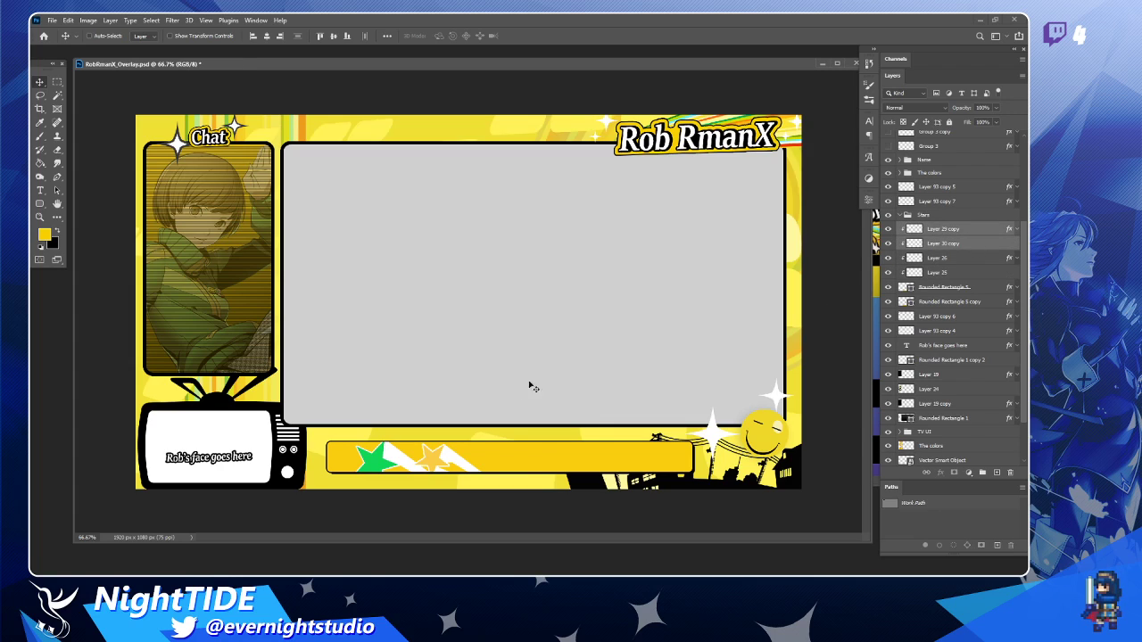
drag(448, 409, 461, 418)
Set the opacity of all four layers in the Stars group to 29% and check them by toggling their visibility.
click(962, 218)
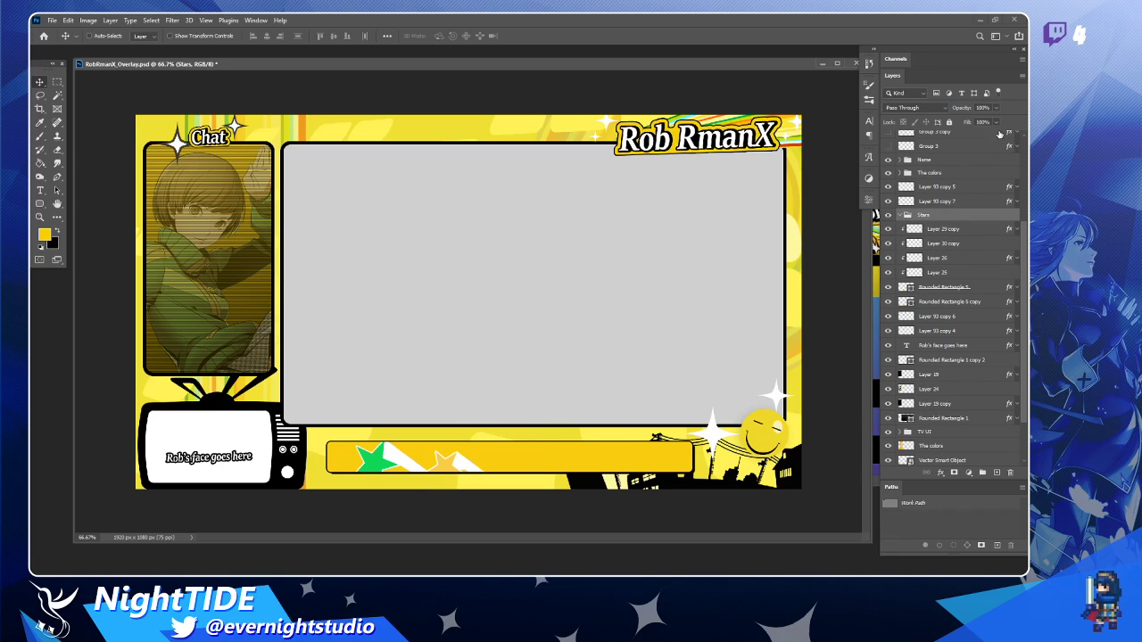
drag(997, 108, 971, 122)
click(944, 230)
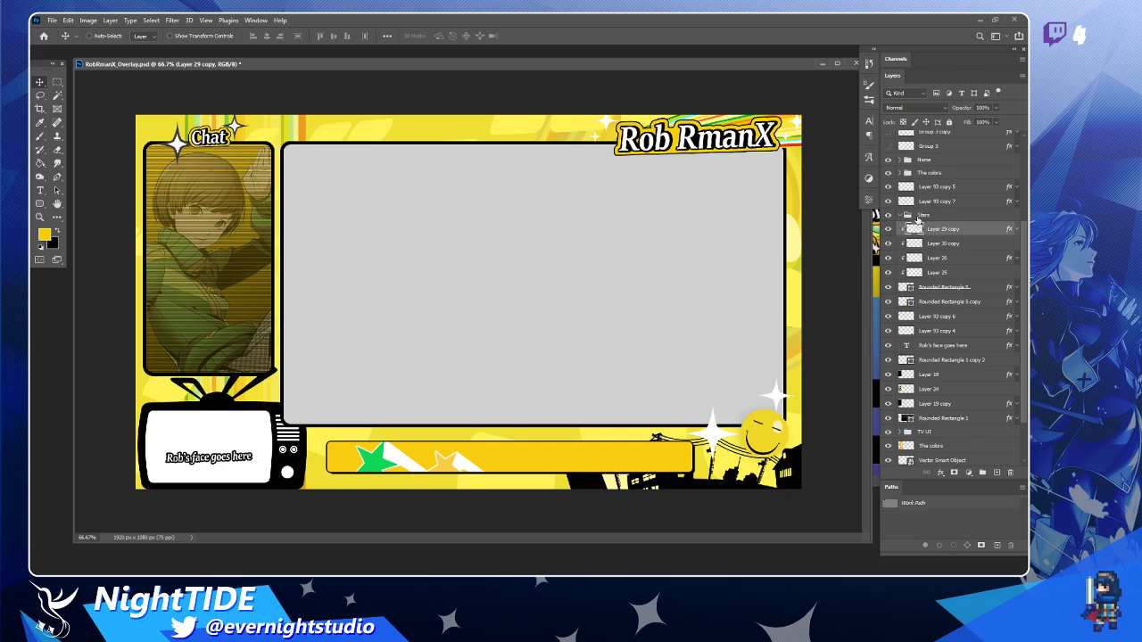
shift+click(963, 272)
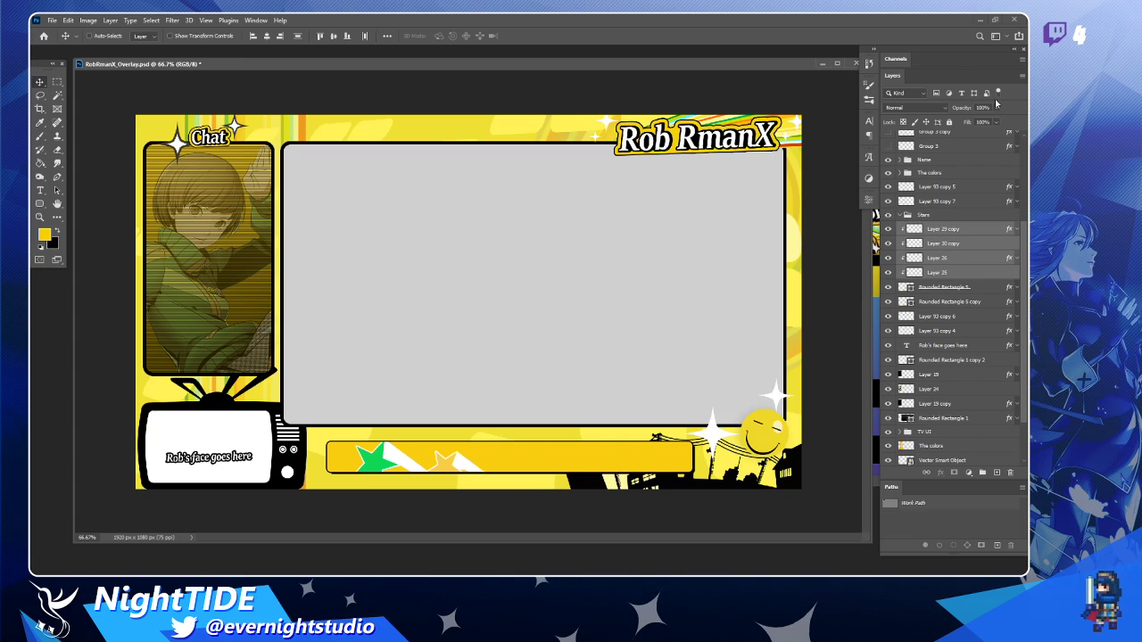
drag(997, 106, 960, 124)
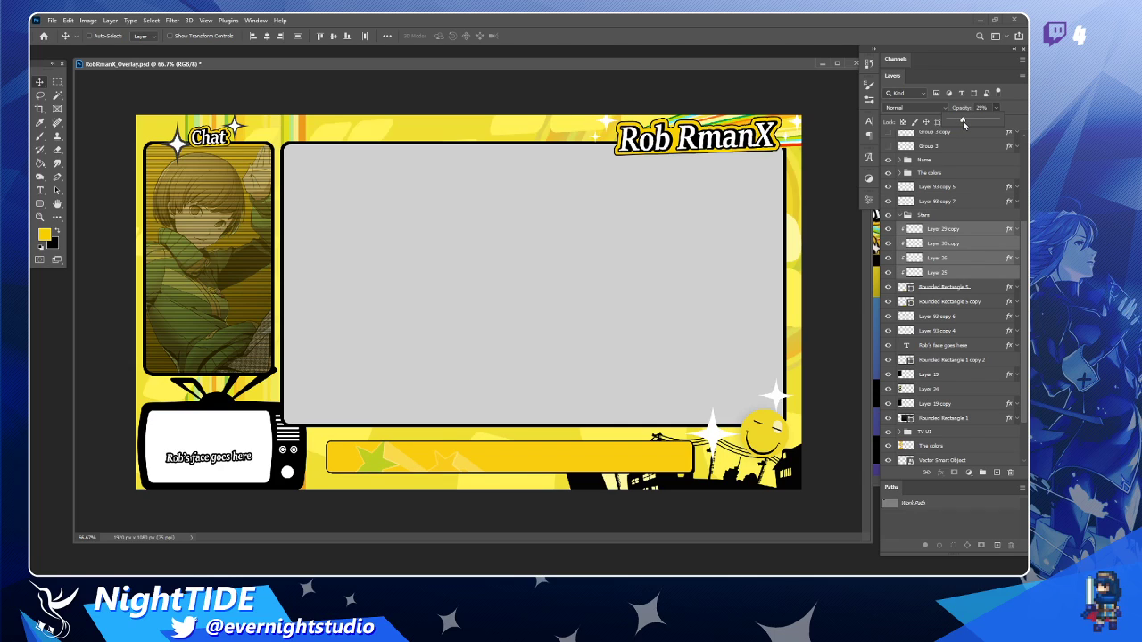
click(953, 276)
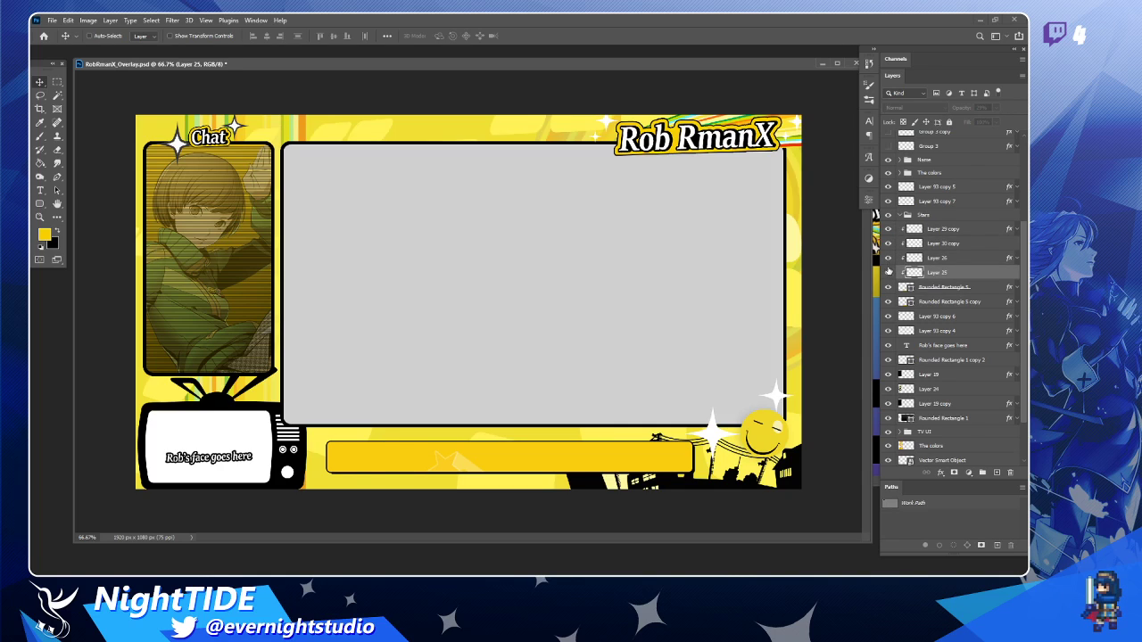
click(889, 270)
click(891, 234)
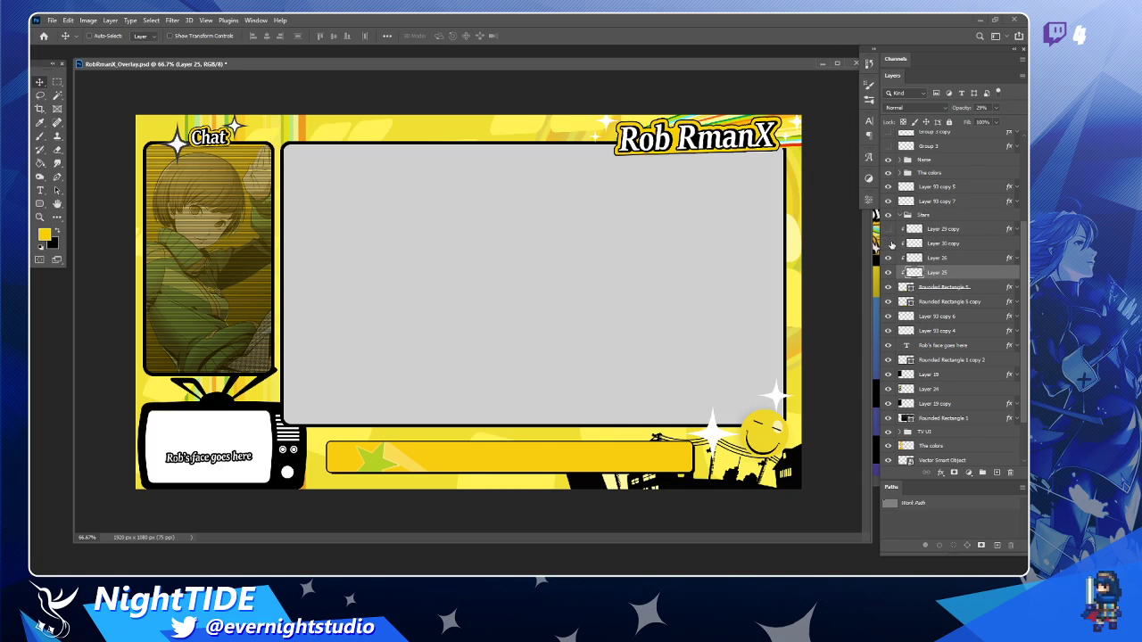
click(890, 232)
drag(796, 464, 792, 418)
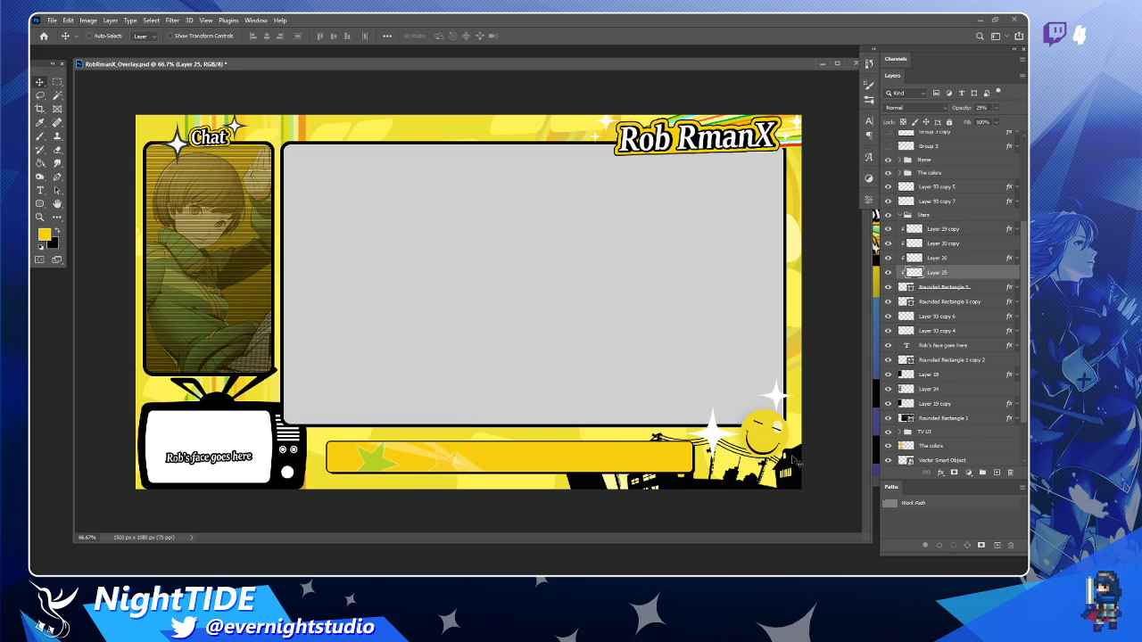
key(ctrl+z)
mouse_move(803, 470)
mouse_down()
mouse_move(794, 459)
mouse_move(815, 401)
mouse_move(806, 471)
mouse_up()
key(ctrl+z)
key(ctrl+z)
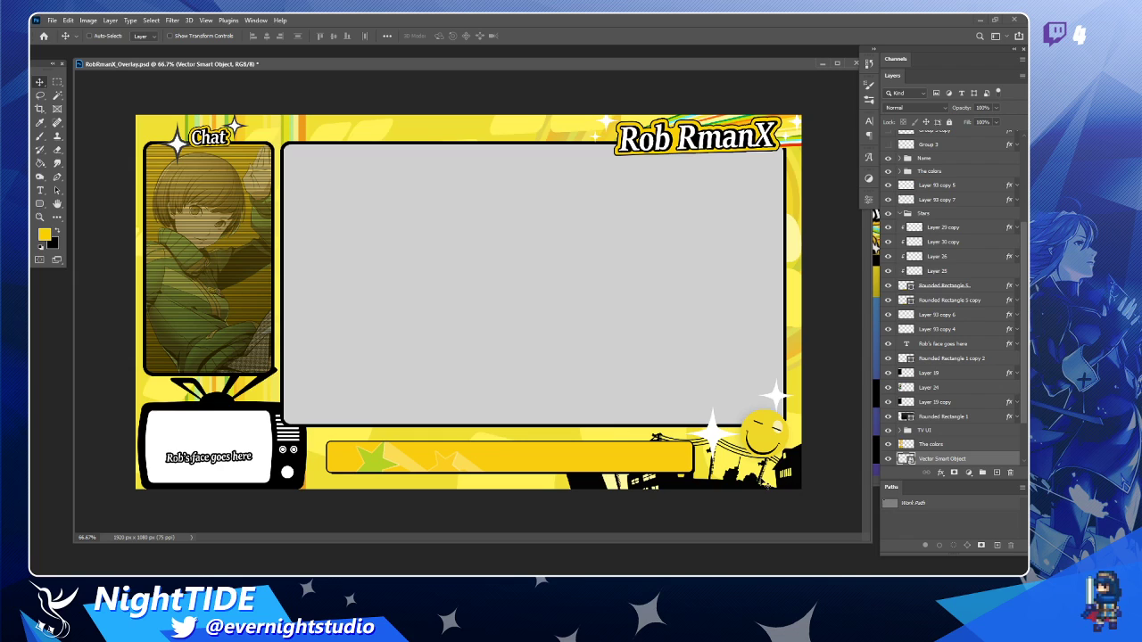
drag(748, 457, 750, 488)
click(889, 432)
click(889, 432)
click(889, 432)
click(889, 432)
Merge the group The colors, which holds the colored rays behind the Rob RmanX title, into a single layer.
ctrl+click(801, 145)
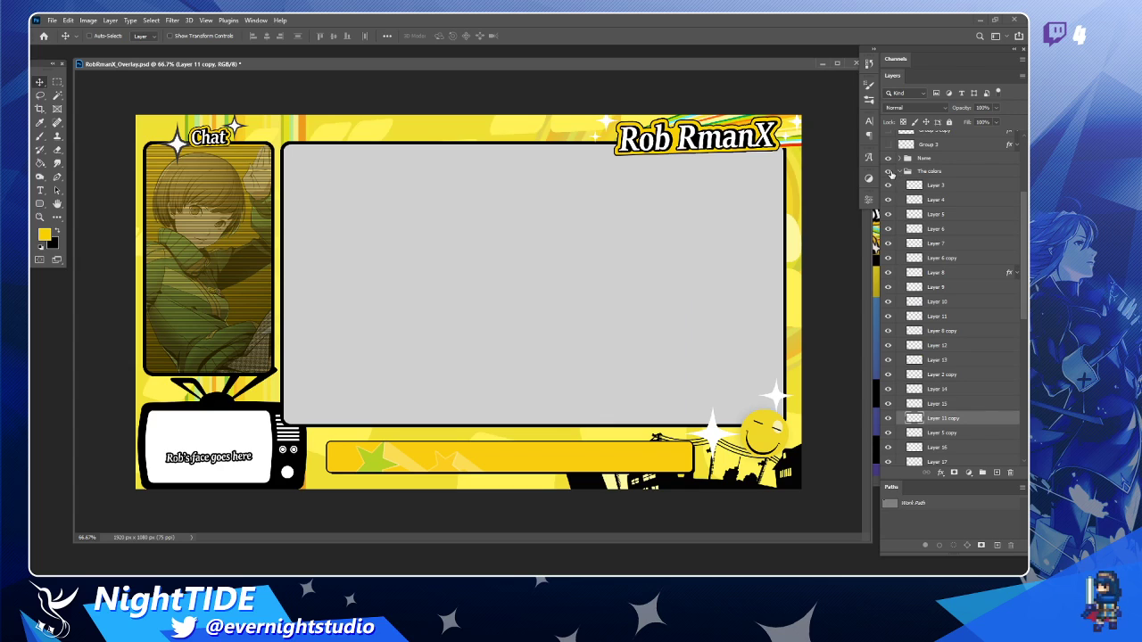
click(888, 172)
click(888, 173)
click(899, 173)
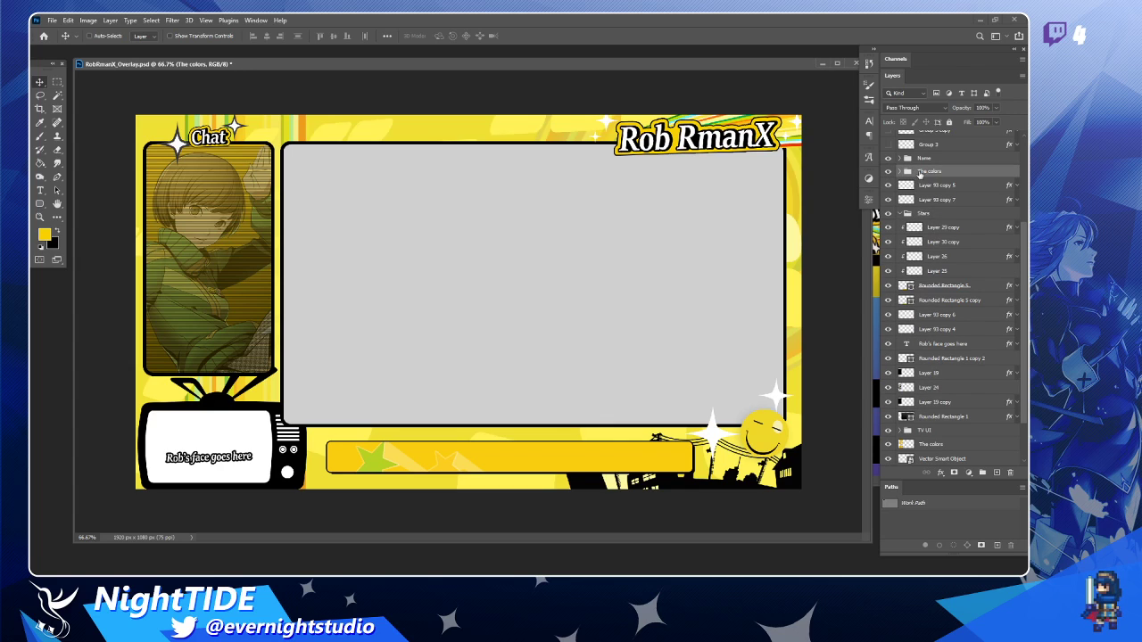
key(ctrl+e)
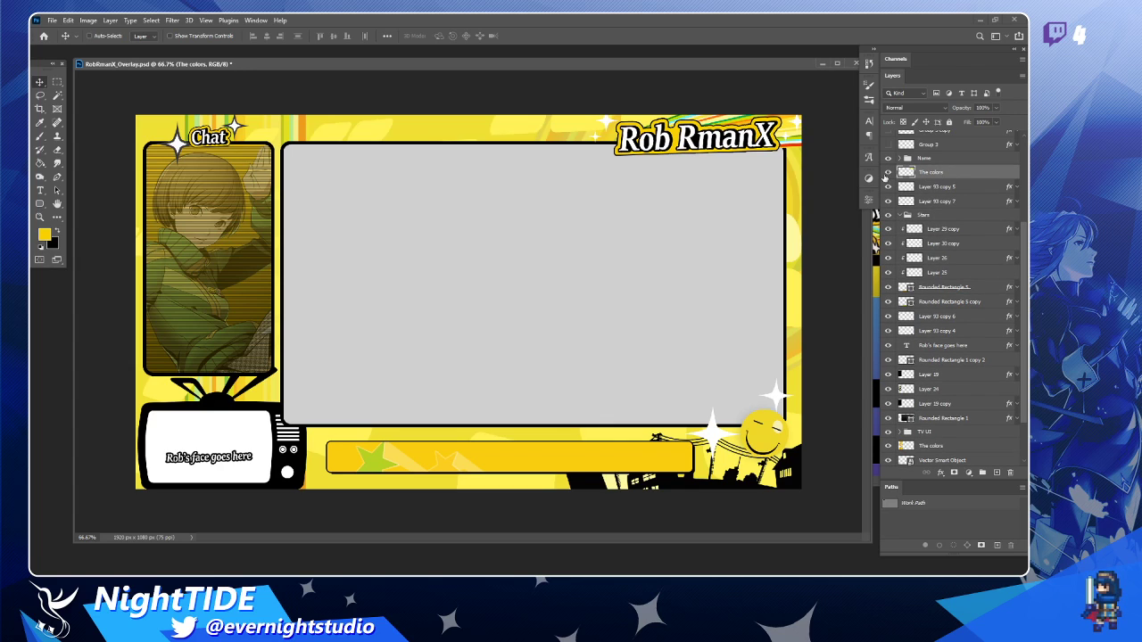
Duplicate the merged color rays, flip the copy horizontally and place it in the canvas's upper-left corner behind the Chat title.
drag(778, 150, 464, 234)
click(66, 19)
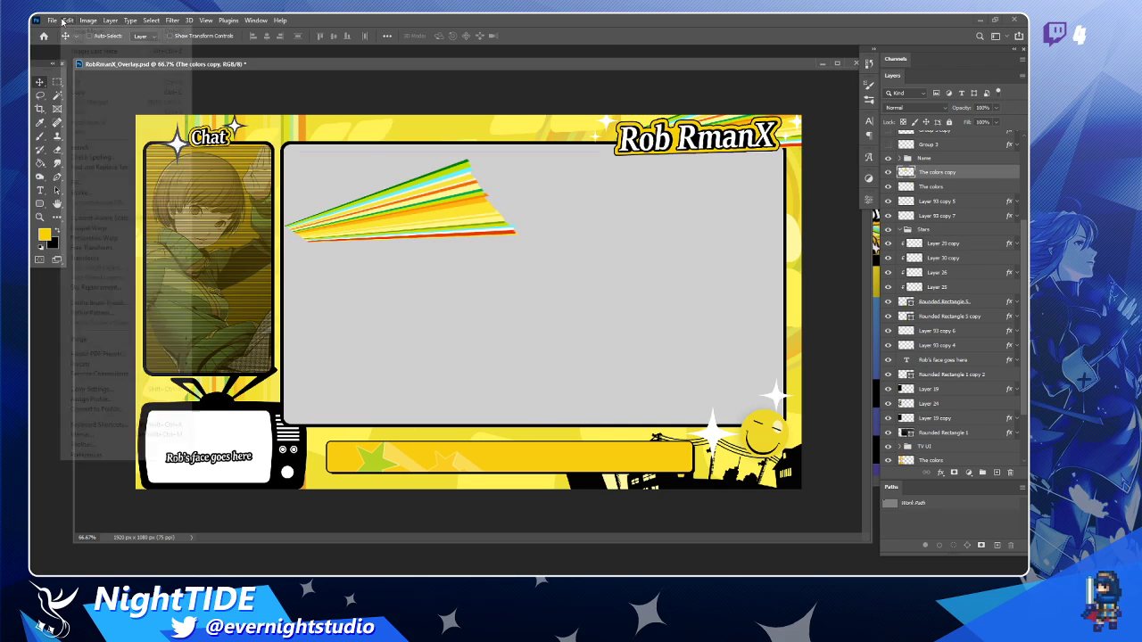
mouse_move(51, 20)
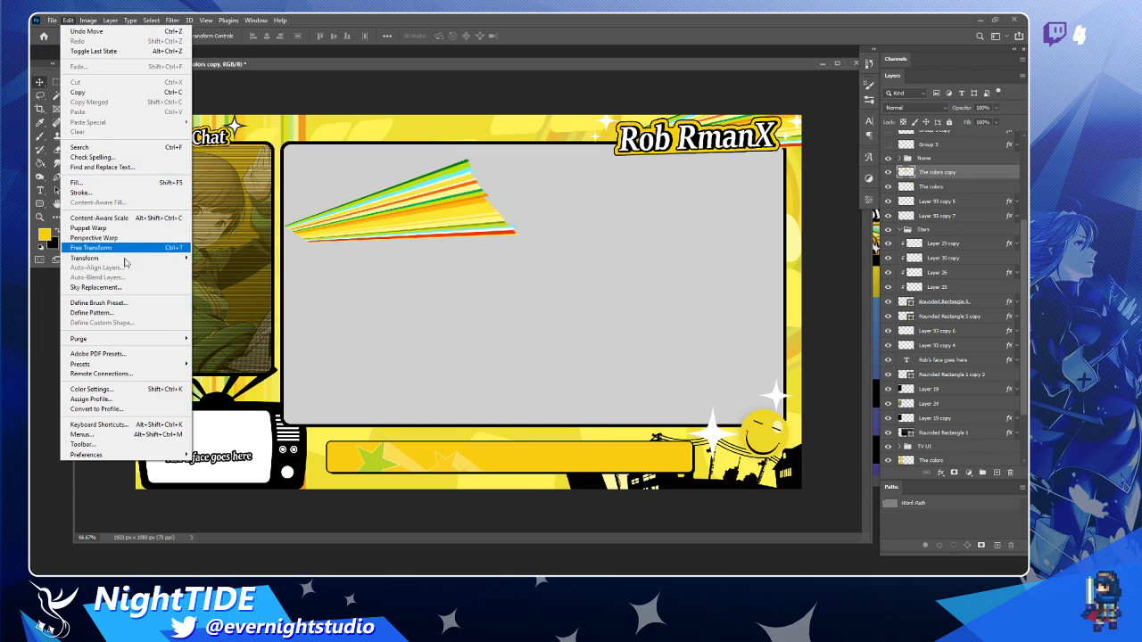
mouse_move(164, 262)
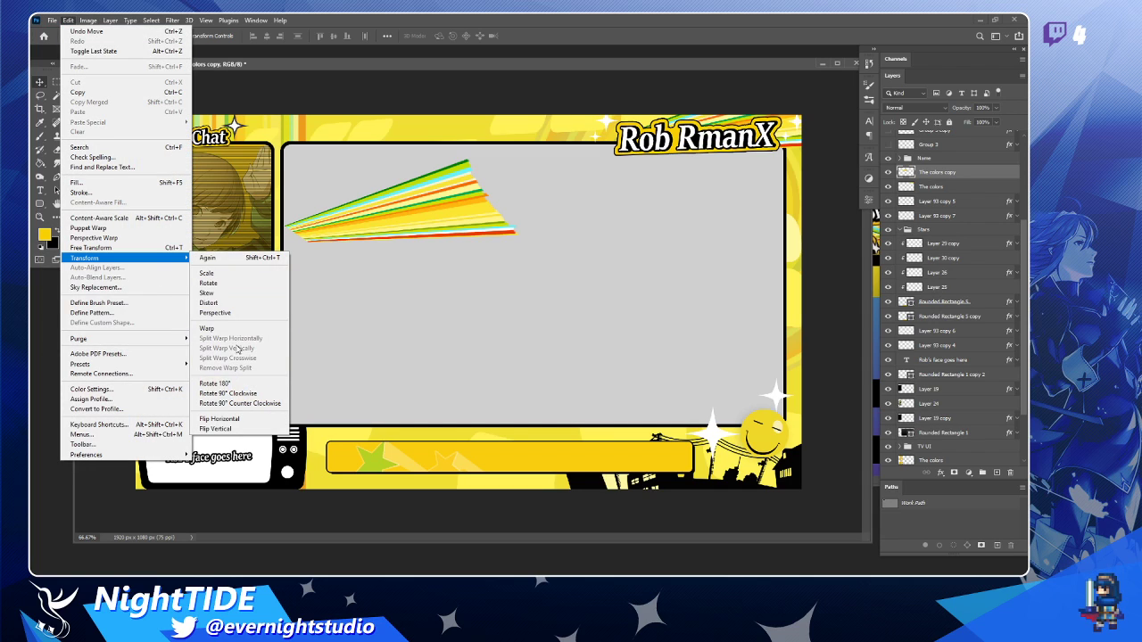
click(237, 420)
mouse_move(563, 268)
mouse_down()
mouse_move(313, 175)
mouse_move(322, 166)
mouse_up()
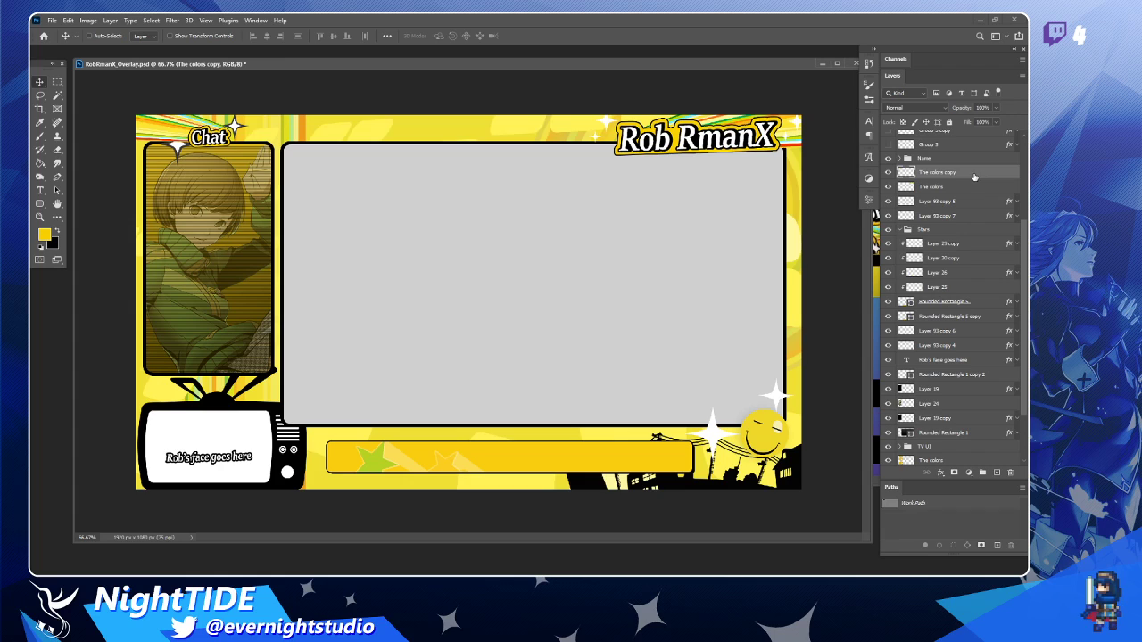
Reorder The colors copy to just above the Stars group and bring the large Chat sparkle's layer directly above it.
drag(969, 180, 965, 224)
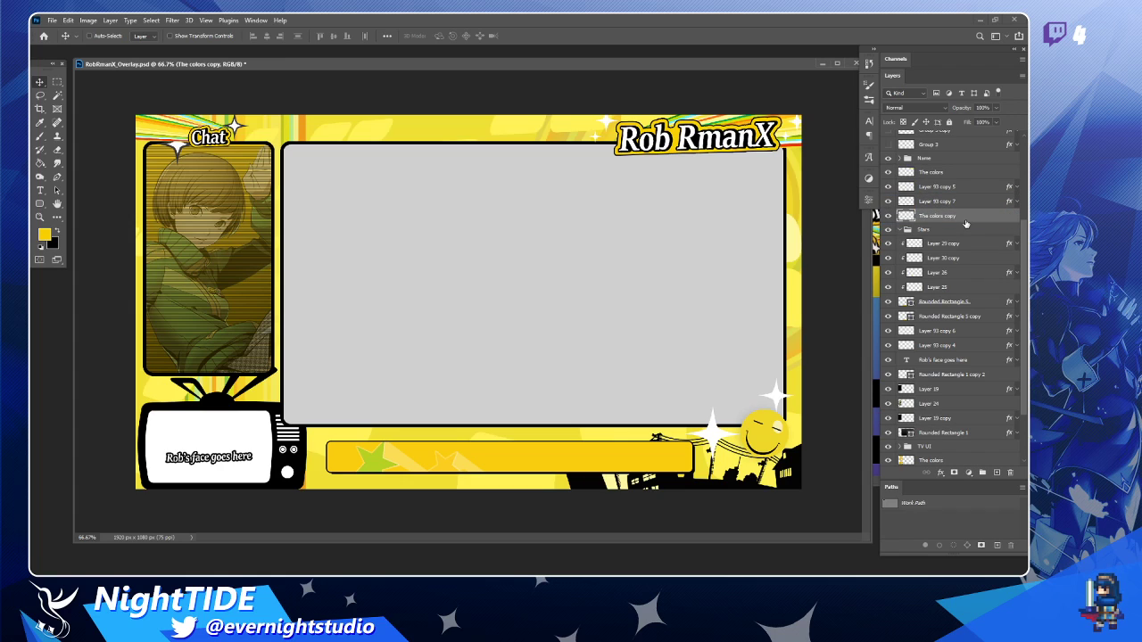
ctrl+click(181, 148)
drag(979, 330, 963, 208)
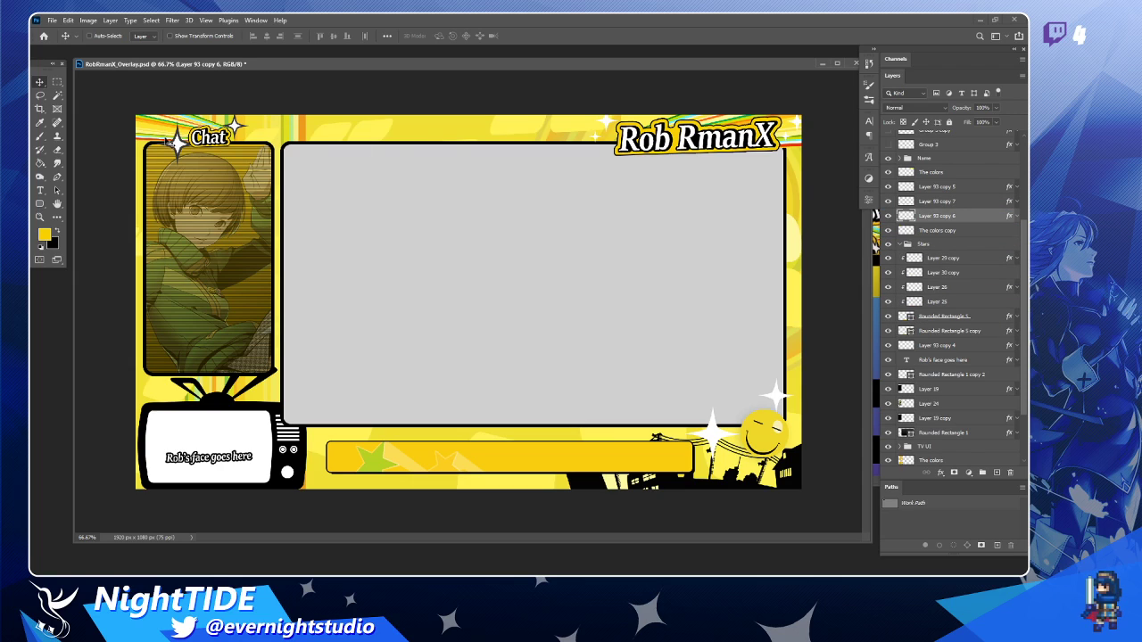
Nudge the mirrored color rays layer, The colors copy, slightly down behind the Chat title.
ctrl+click(232, 141)
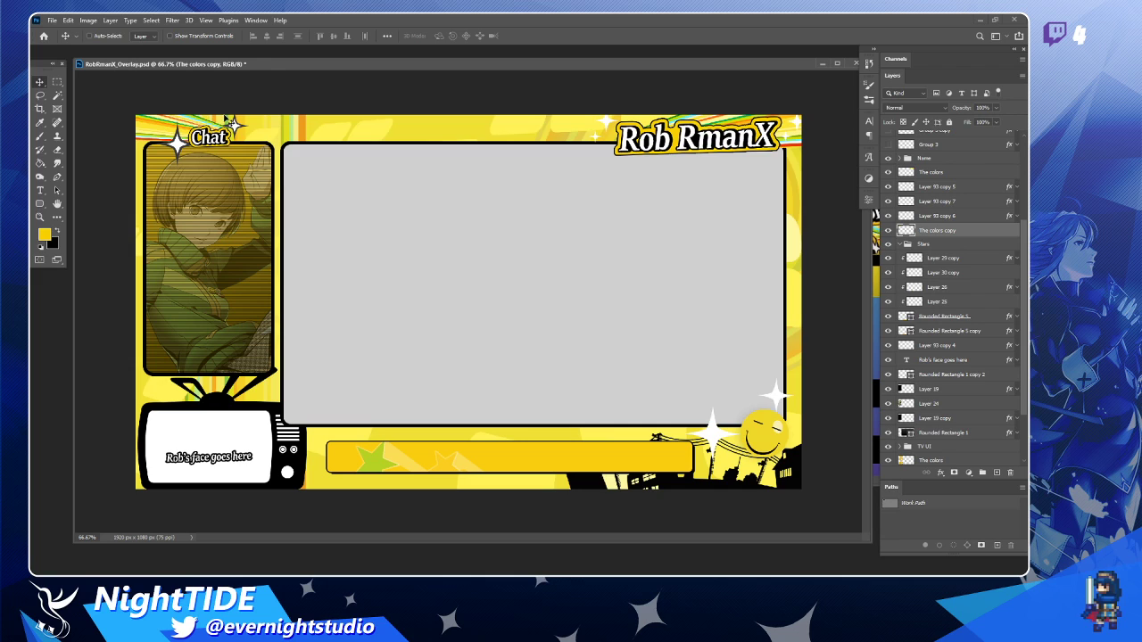
key(z)
drag(192, 108, 241, 184)
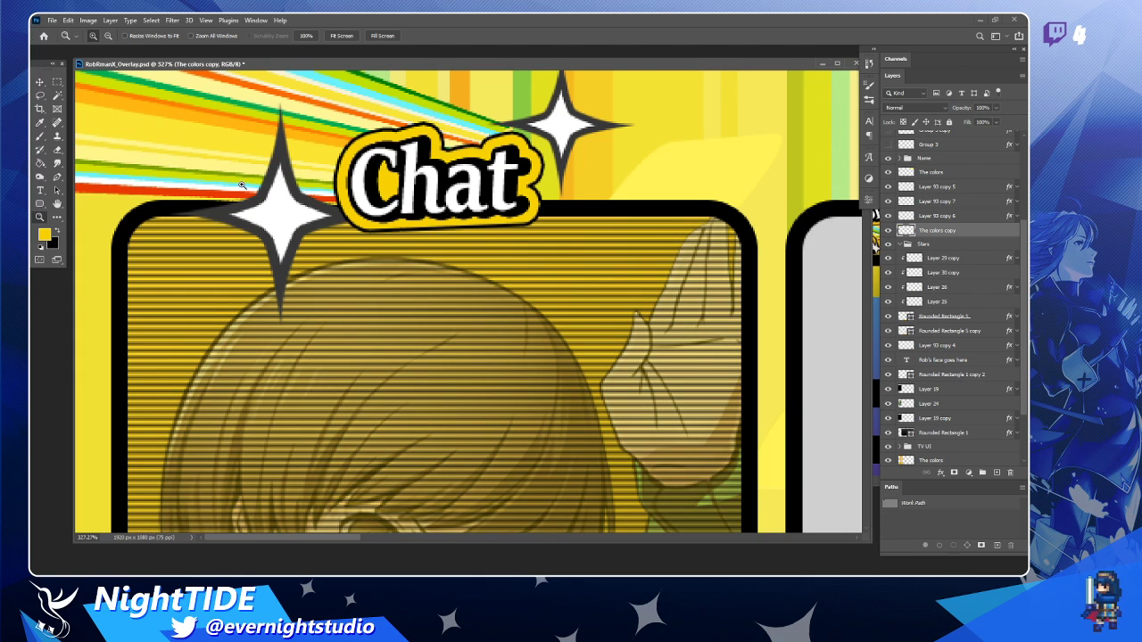
key(v)
drag(299, 142, 329, 161)
Free-transform the mirrored color rays behind the Chat title, stretching their width to about 111% and skewing them toward the canvas's upper-left corner.
key(ctrl+t)
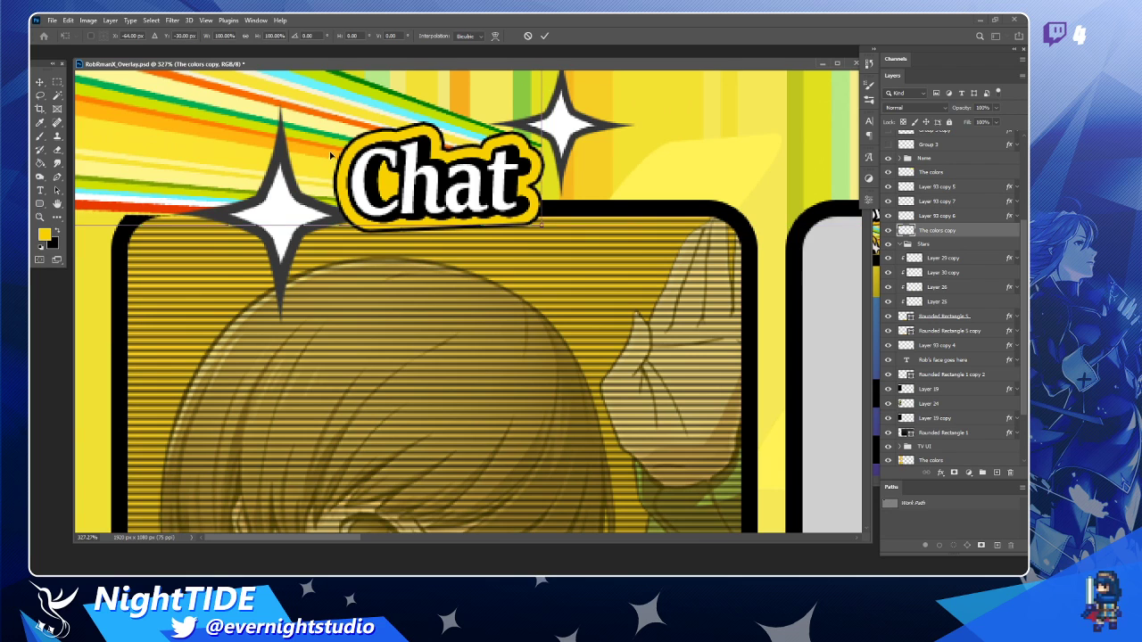
scroll(335, 161, down, 3)
scroll(339, 162, down, 1)
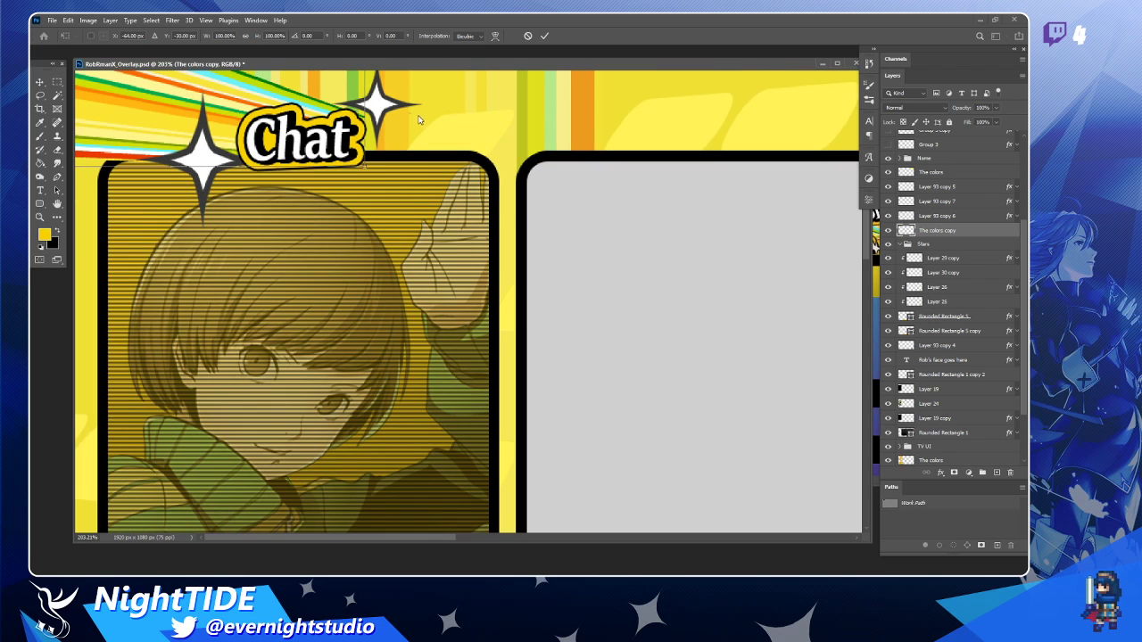
drag(227, 103, 444, 198)
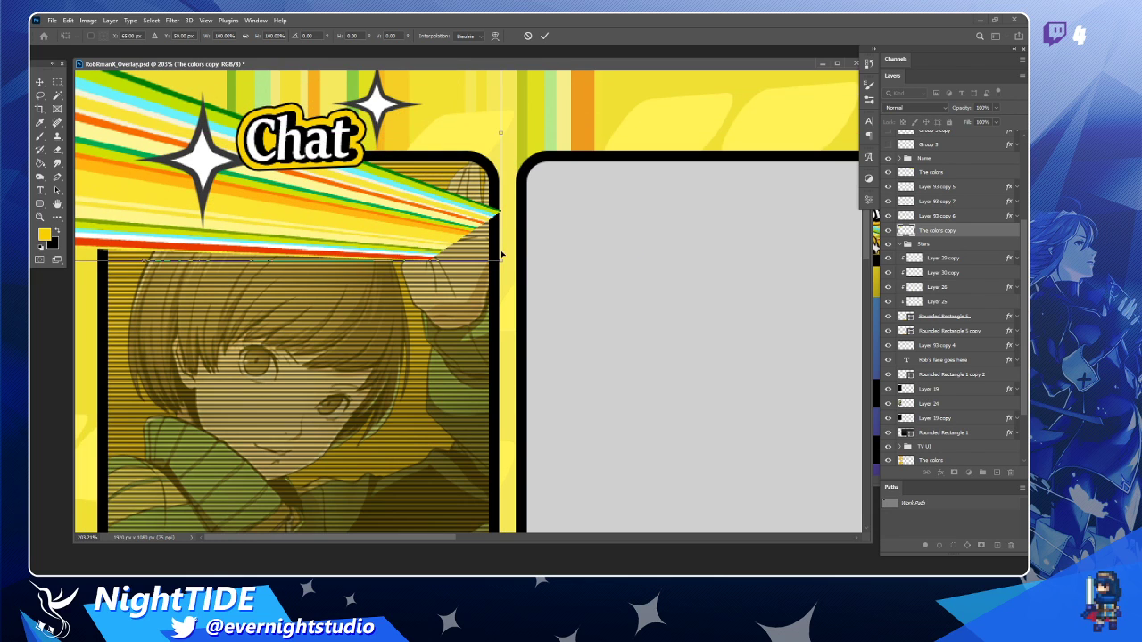
drag(503, 264, 556, 167)
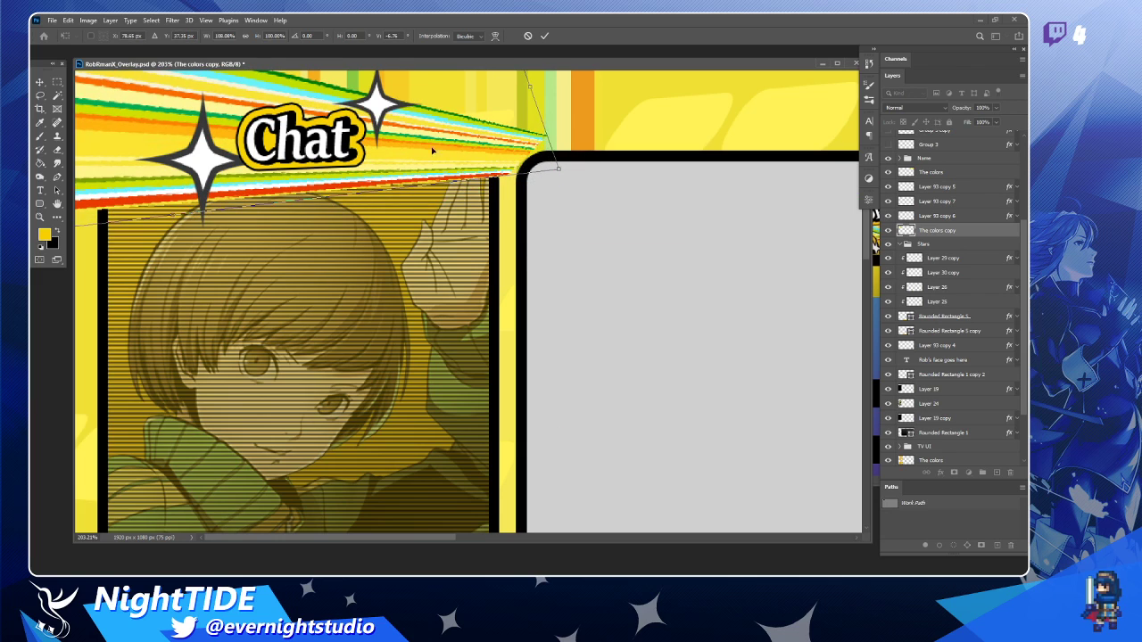
drag(434, 151, 548, 193)
drag(382, 277, 257, 113)
drag(415, 179, 423, 134)
drag(332, 105, 320, 128)
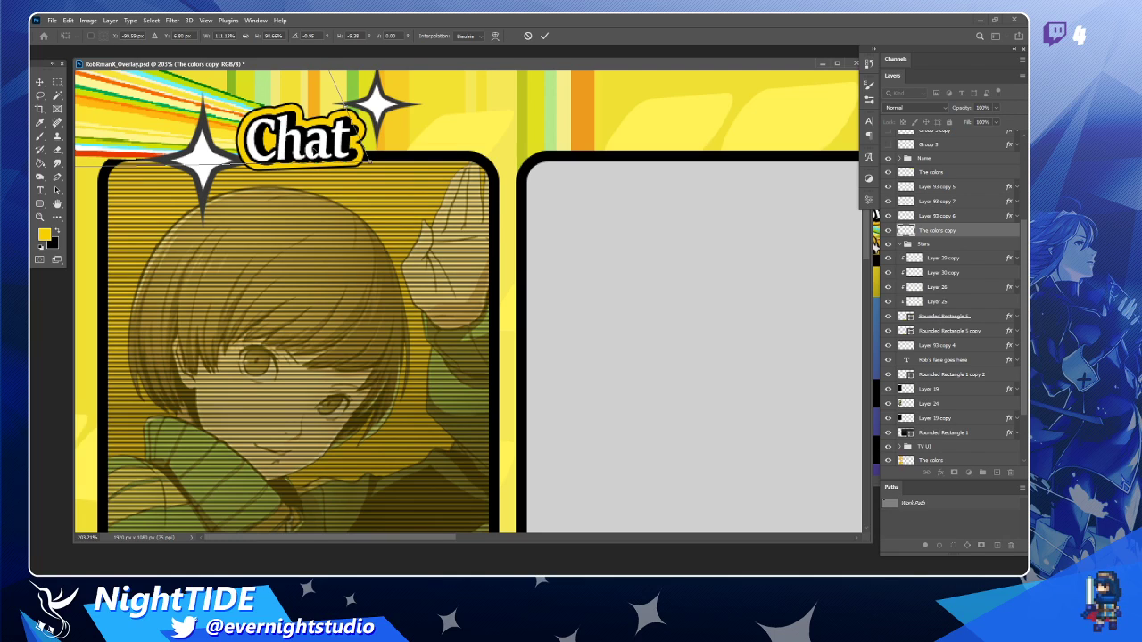
key(Return)
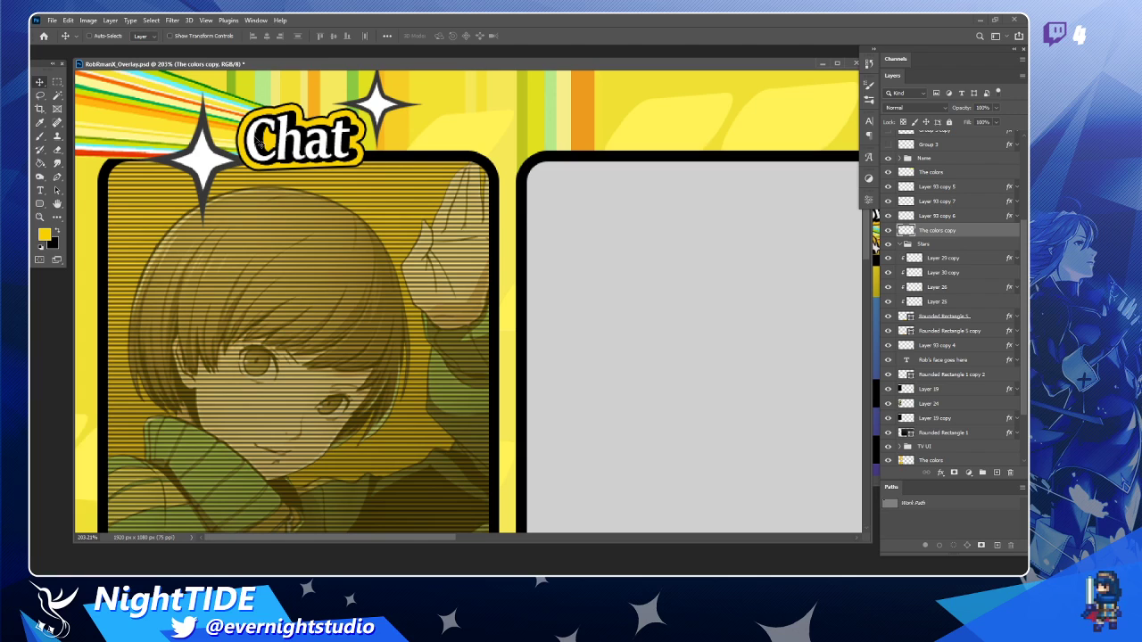
Rotate the mirrored color rays by about 1.8° and shift them slightly up behind the Chat title.
drag(256, 142, 260, 129)
key(ctrl+t)
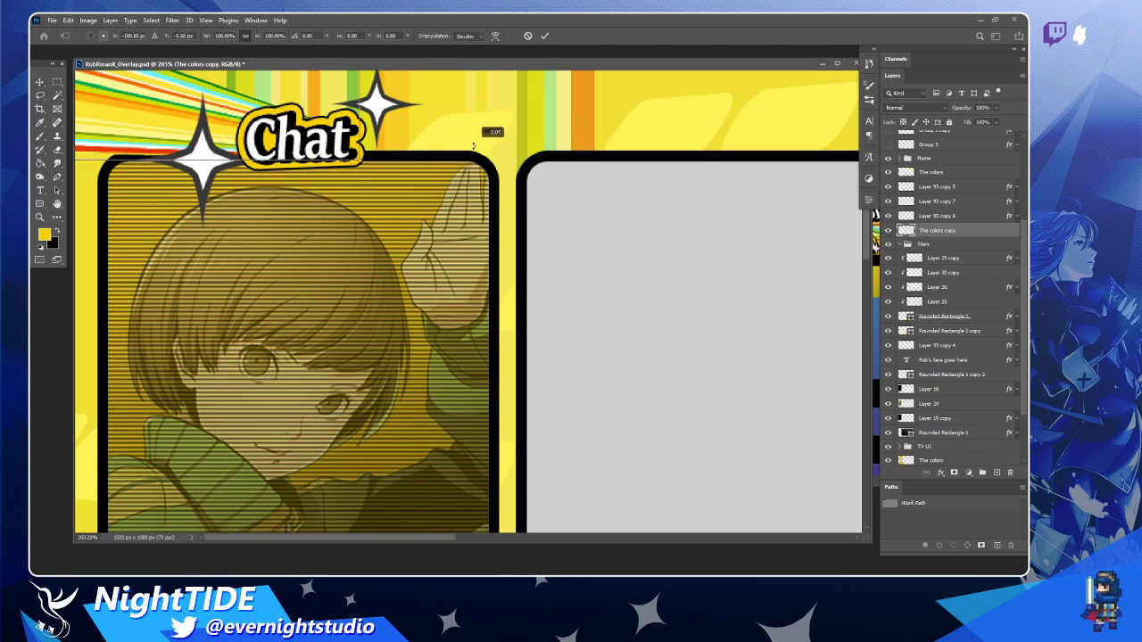
drag(390, 177, 399, 219)
drag(242, 129, 244, 116)
key(Return)
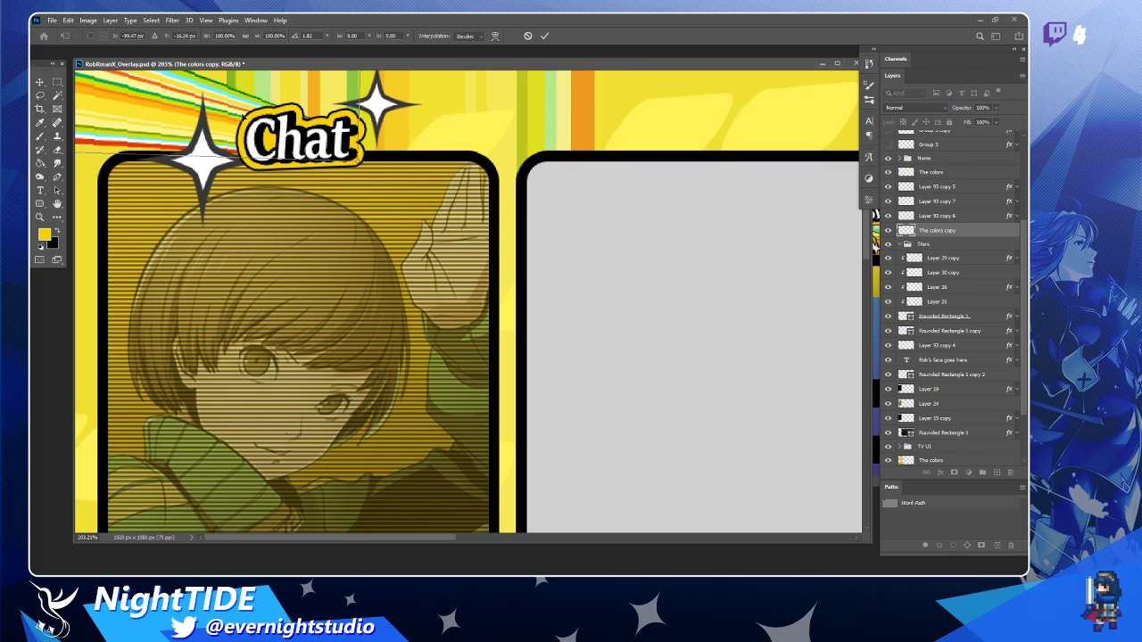
key(z)
alt+click(264, 114)
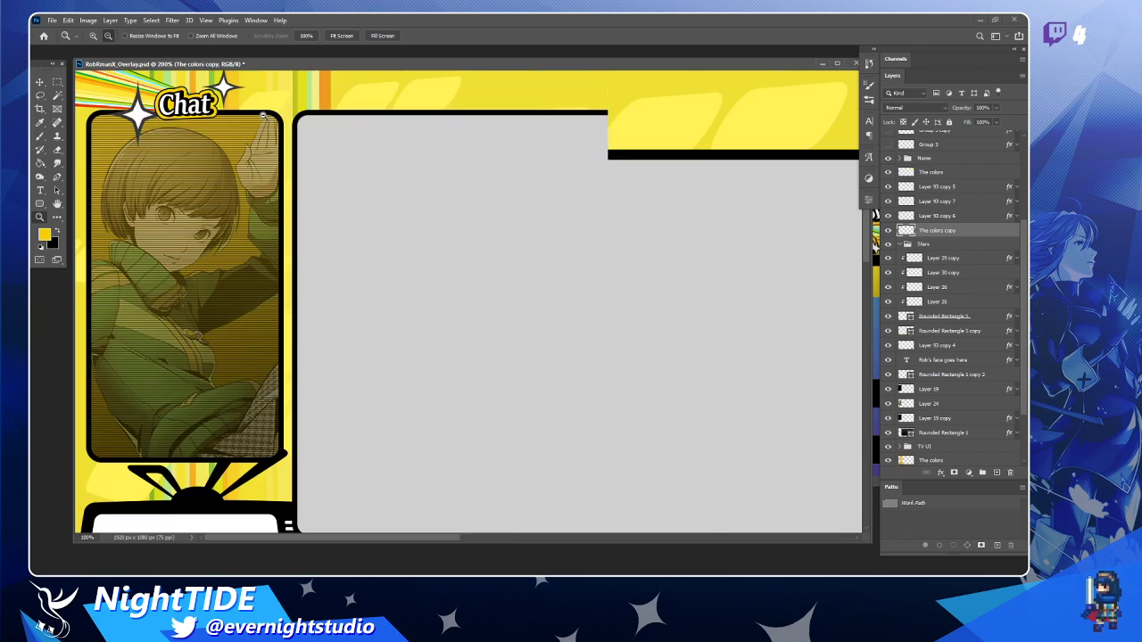
alt+click(263, 114)
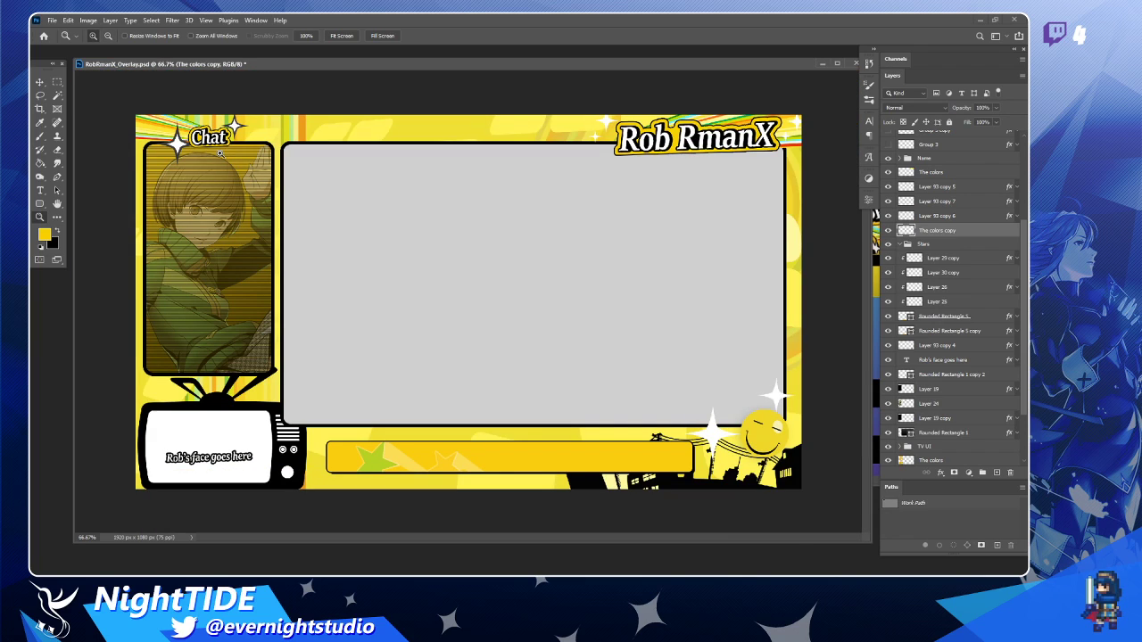
Move the large sparkle beside the Chat title slightly up and outward, away from the lettering.
key(v)
ctrl+click(179, 152)
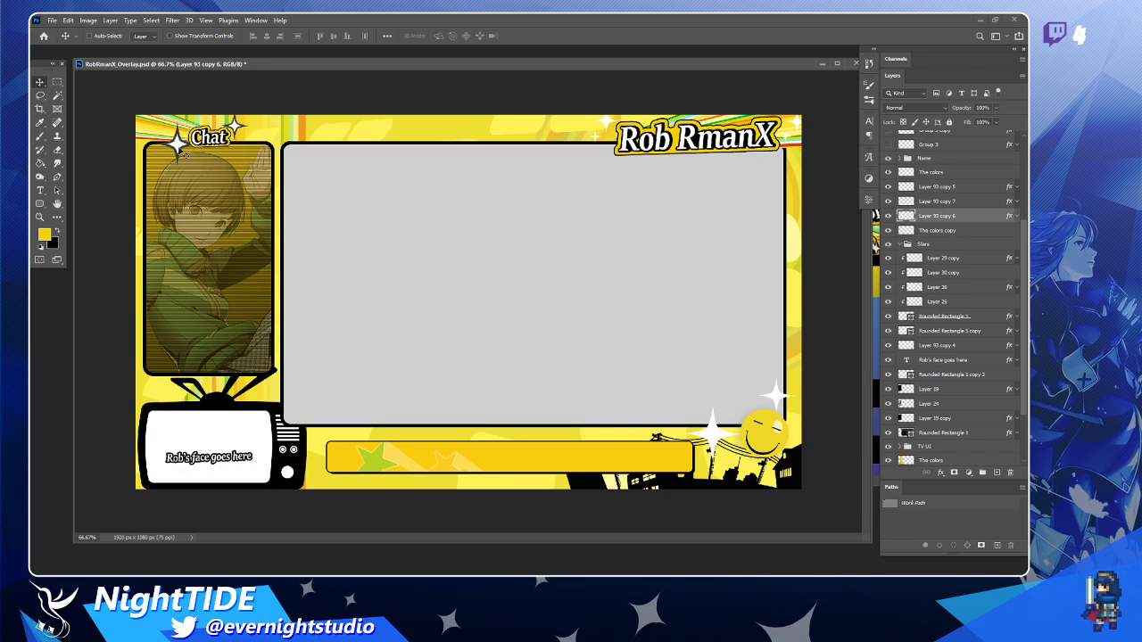
mouse_move(182, 150)
mouse_down()
mouse_move(325, 151)
mouse_move(178, 143)
mouse_up()
Compare the large Chat sparkle with and without its Stroke effect.
key(z)
click(166, 137)
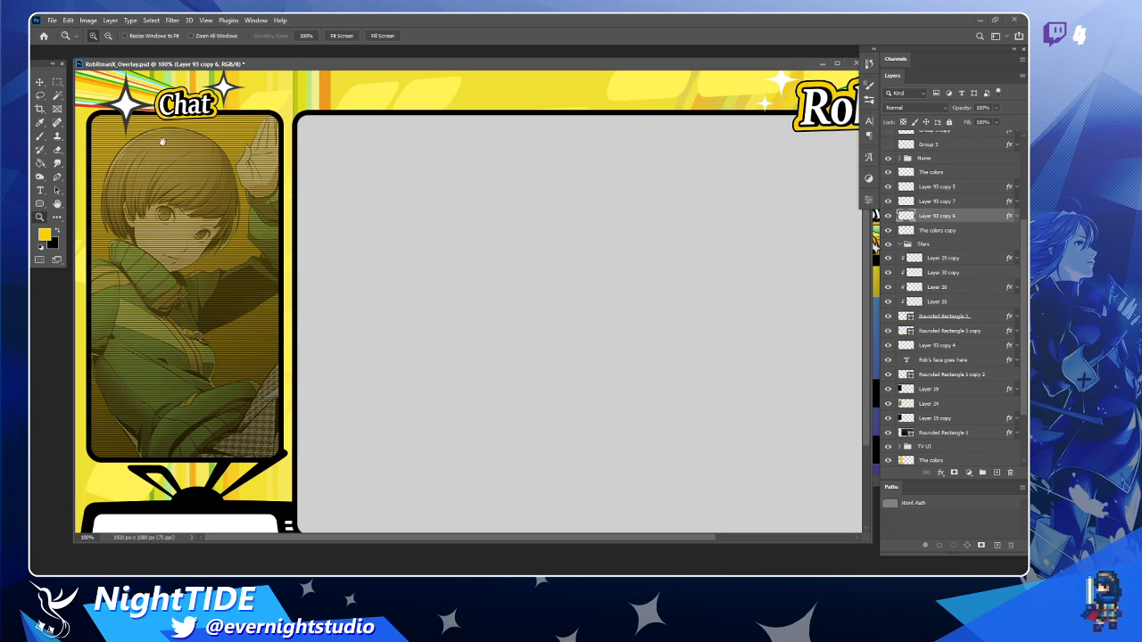
key(v)
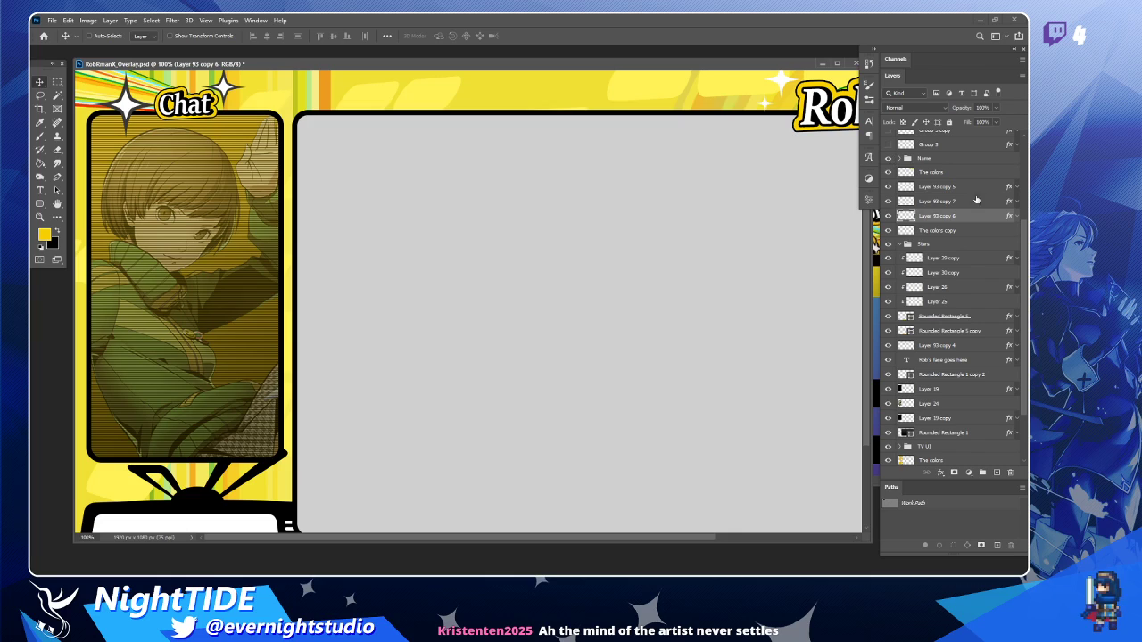
click(1016, 217)
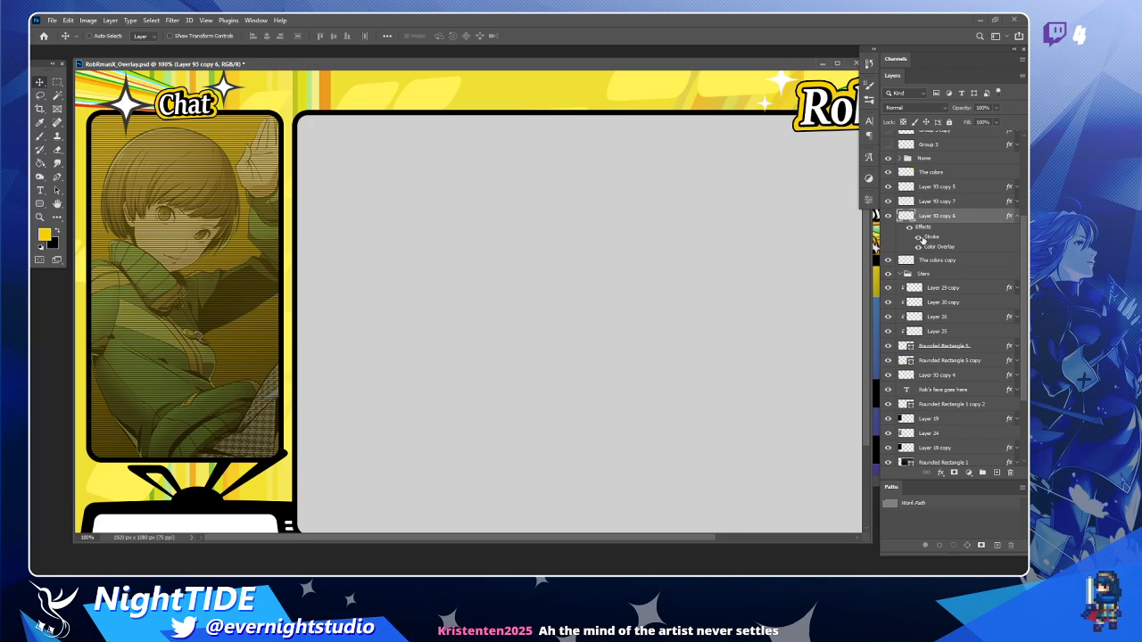
click(919, 237)
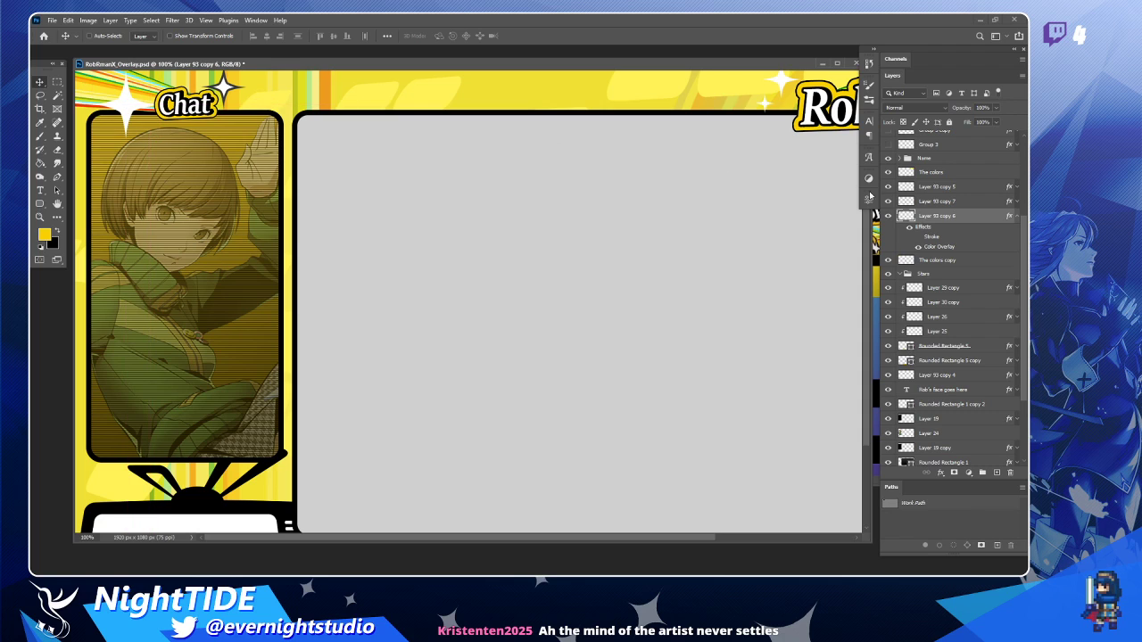
click(919, 237)
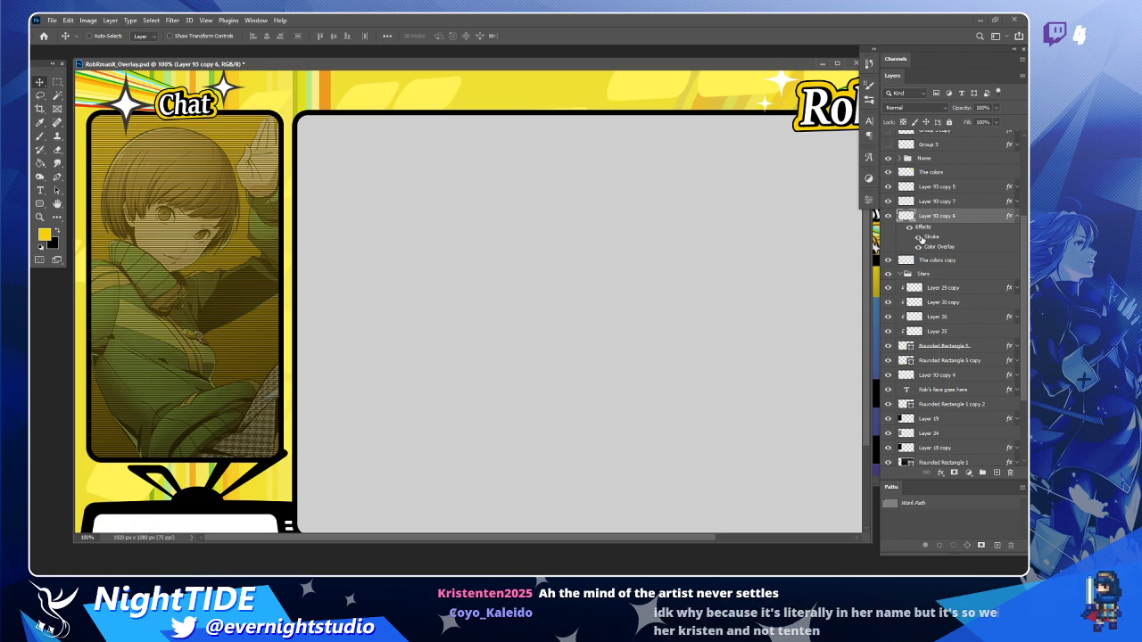
Try a golden yellow, thinner inside stroke on the large Chat sparkle.
double_click(970, 221)
click(602, 287)
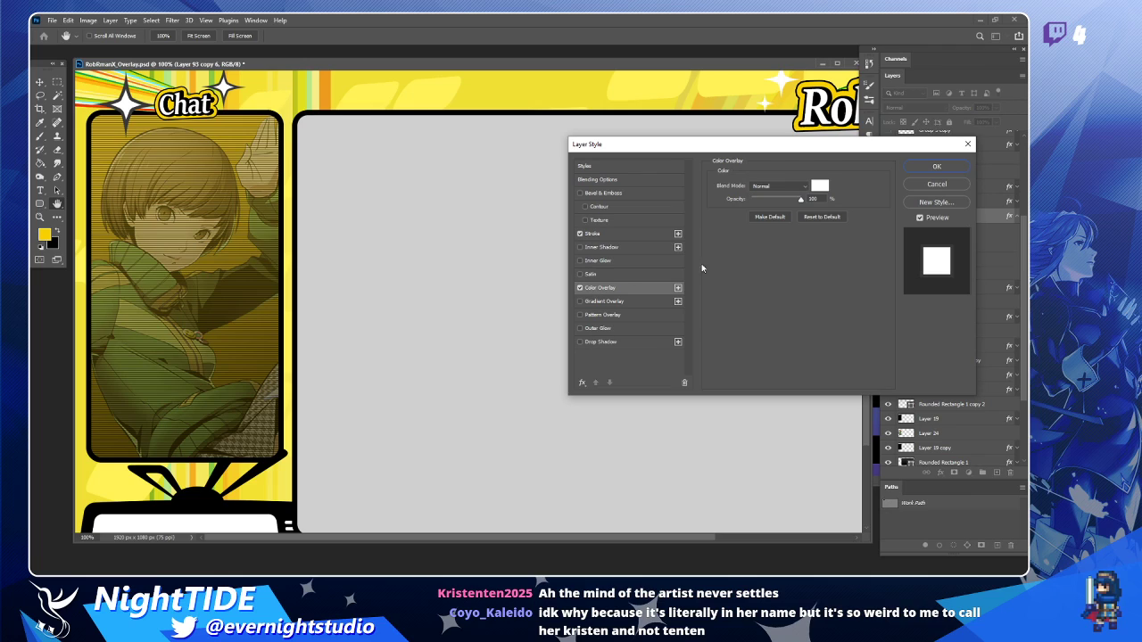
click(603, 235)
click(746, 261)
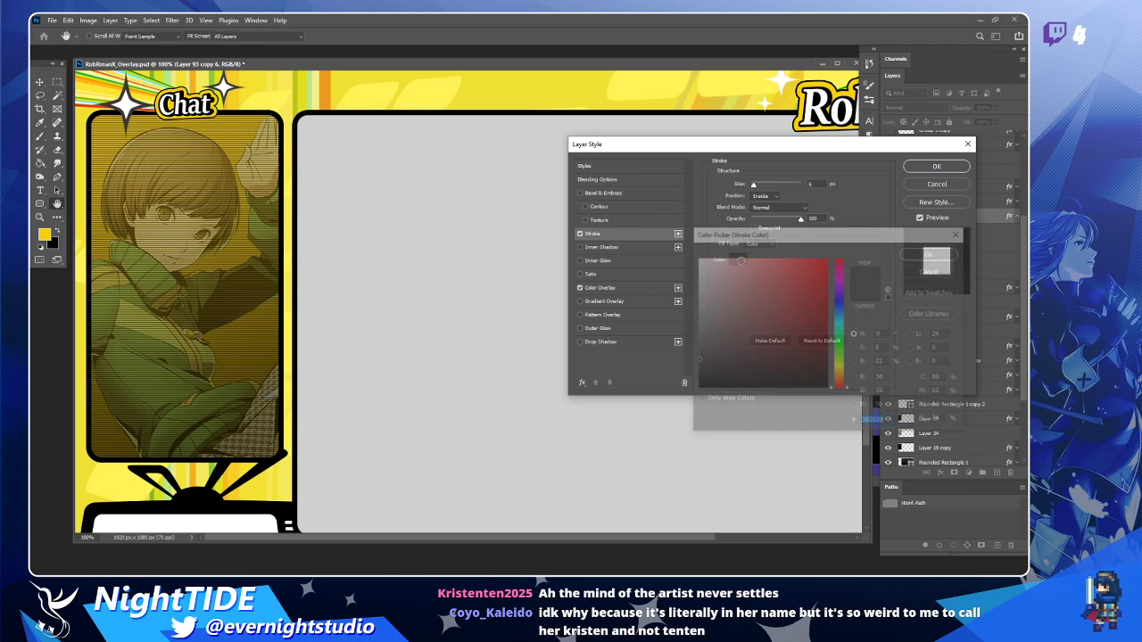
drag(841, 355, 841, 366)
drag(735, 318, 752, 239)
mouse_move(738, 311)
mouse_down()
mouse_move(784, 343)
mouse_move(829, 340)
mouse_move(826, 327)
mouse_up()
click(756, 259)
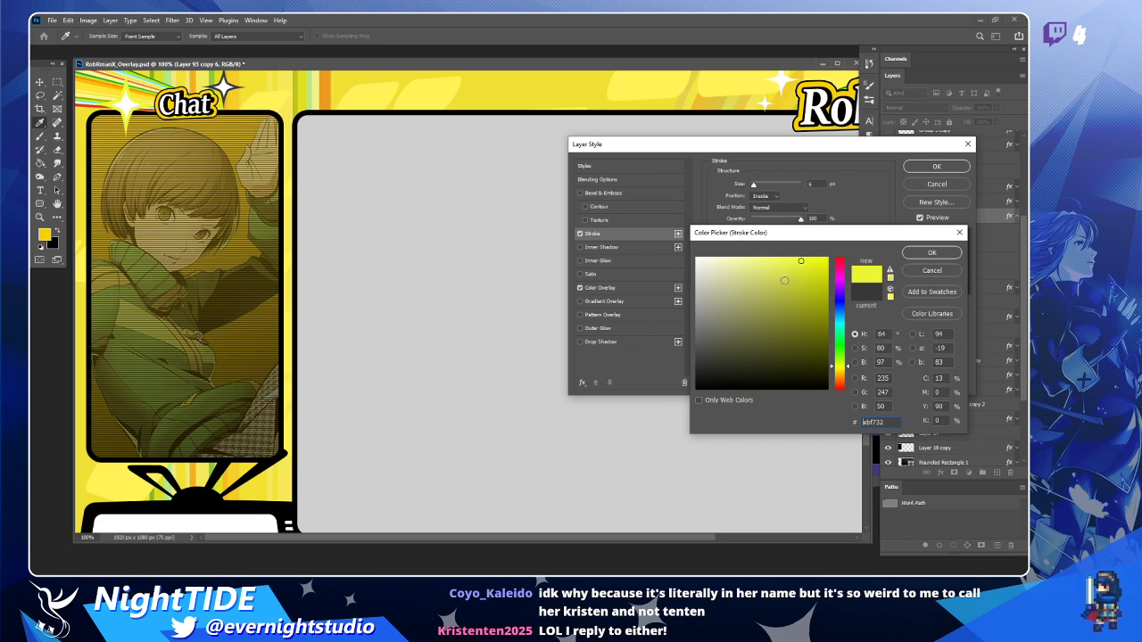
drag(786, 284, 827, 268)
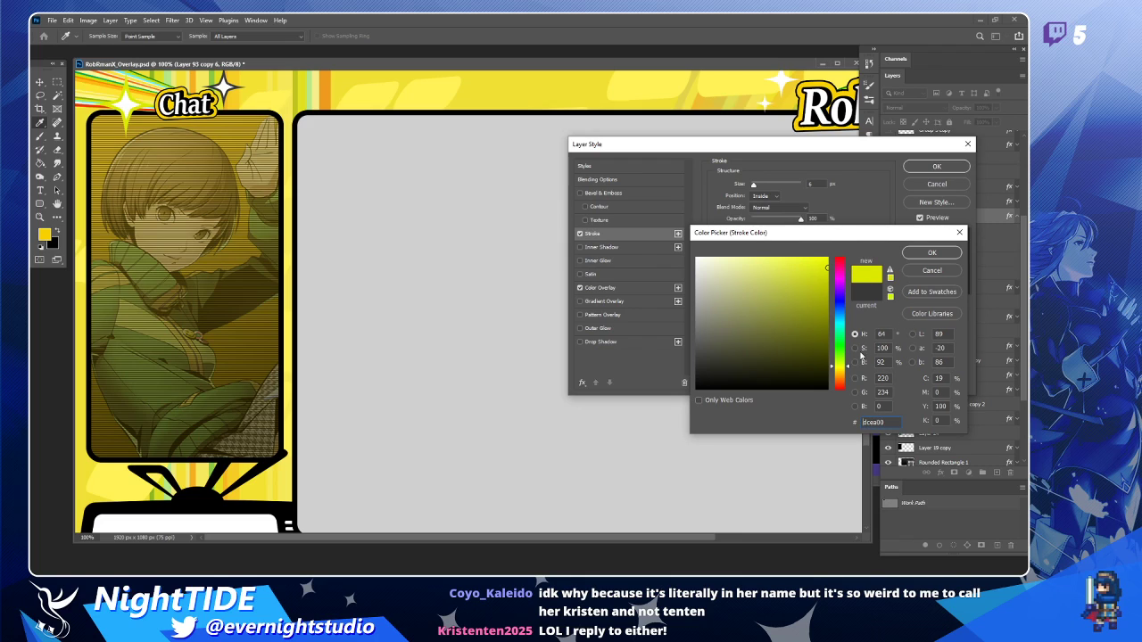
click(828, 258)
click(840, 372)
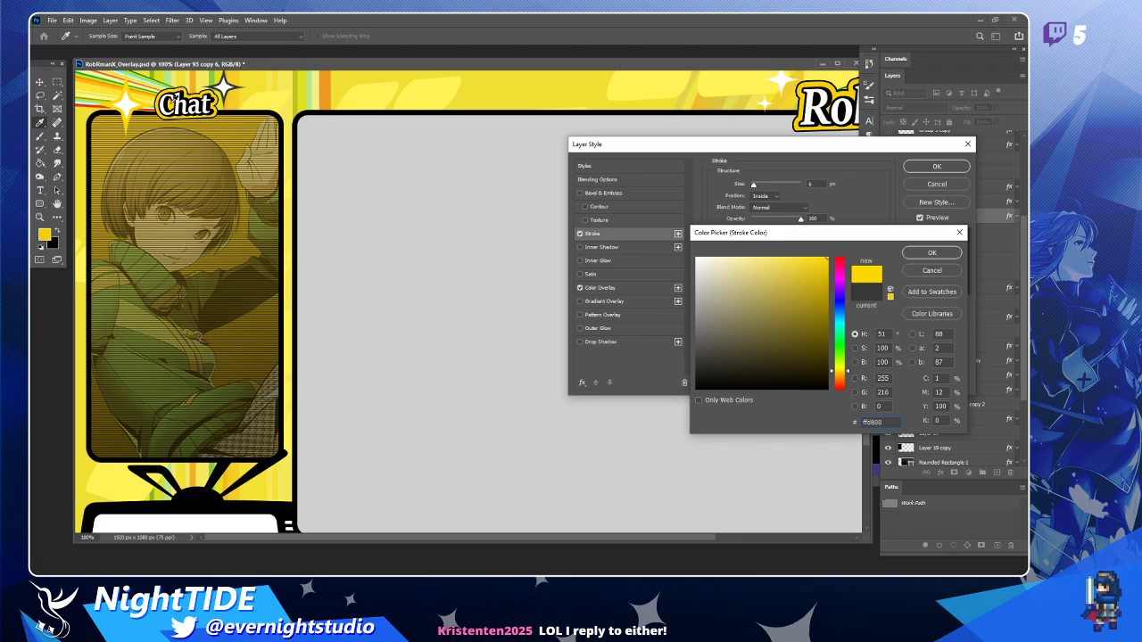
click(827, 262)
click(931, 253)
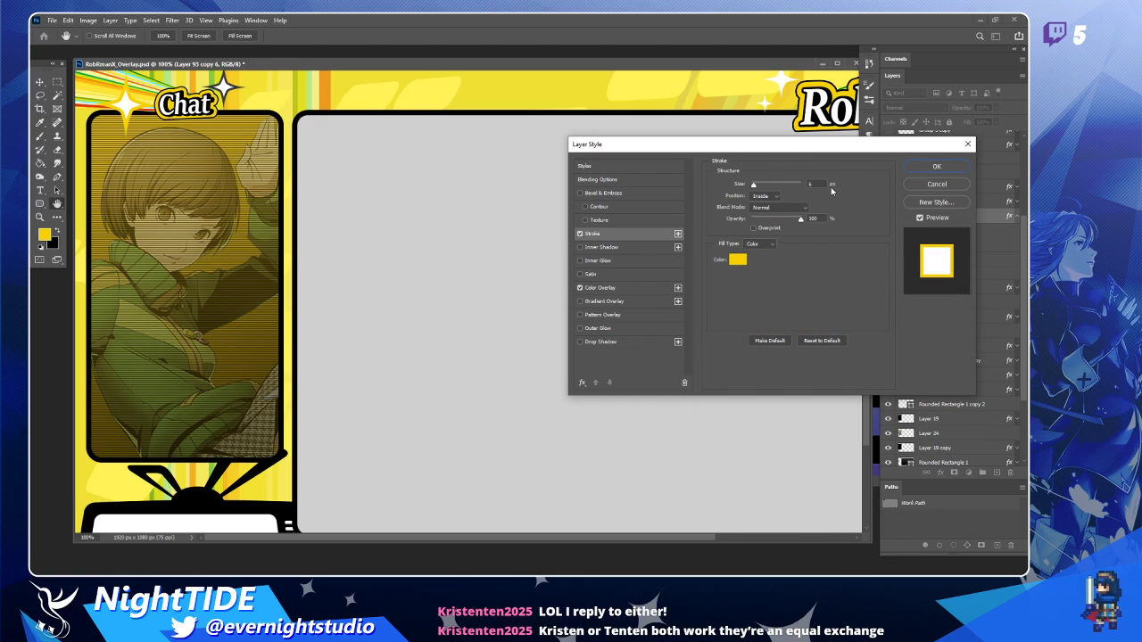
drag(767, 186, 755, 185)
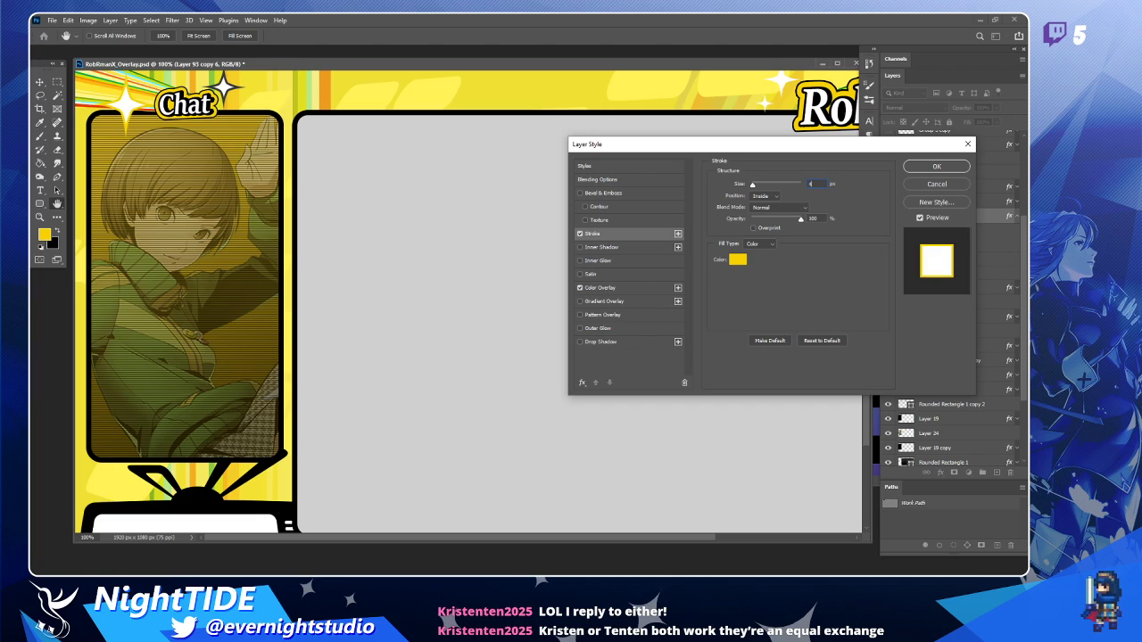
click(937, 168)
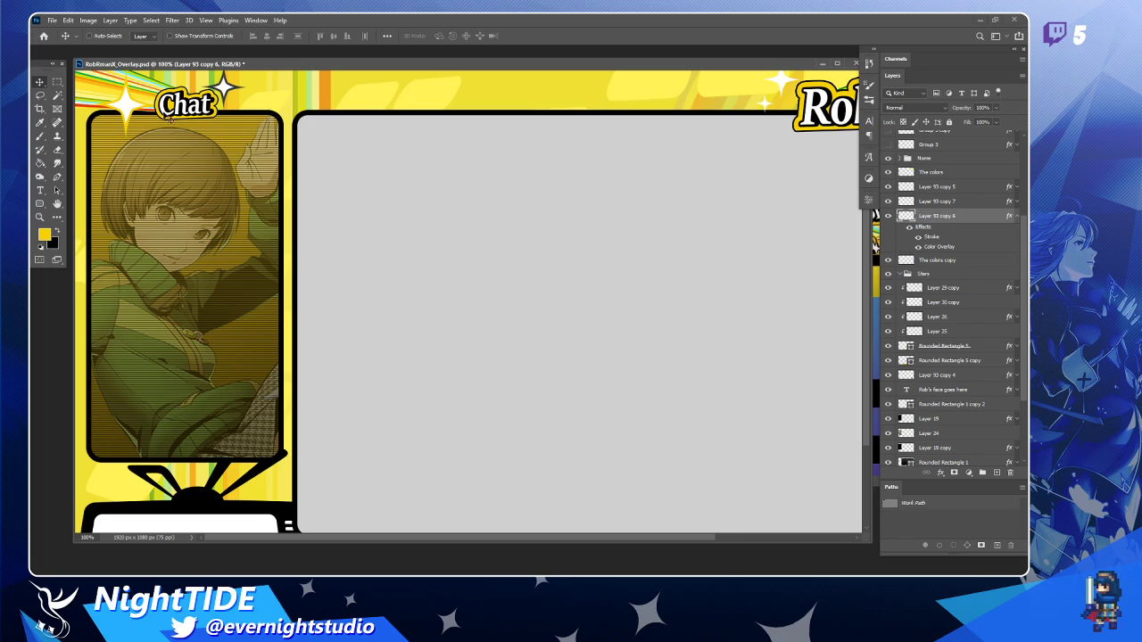
Try scaling down the large Chat sparkle with its yellow stroke.
key(ctrl+t)
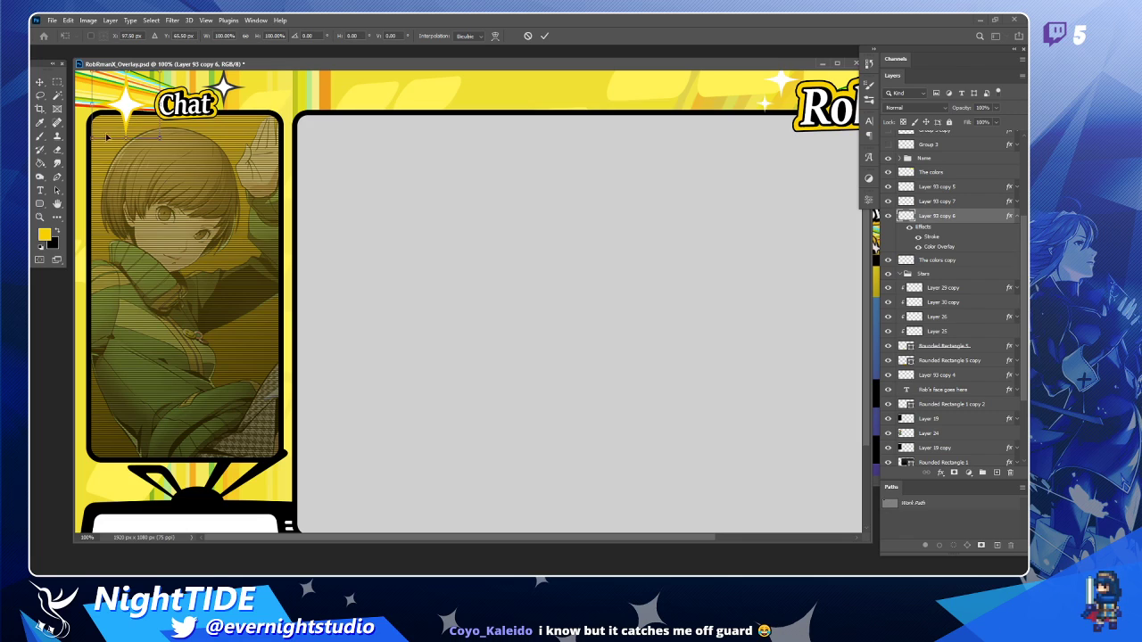
drag(93, 137, 140, 102)
key(Return)
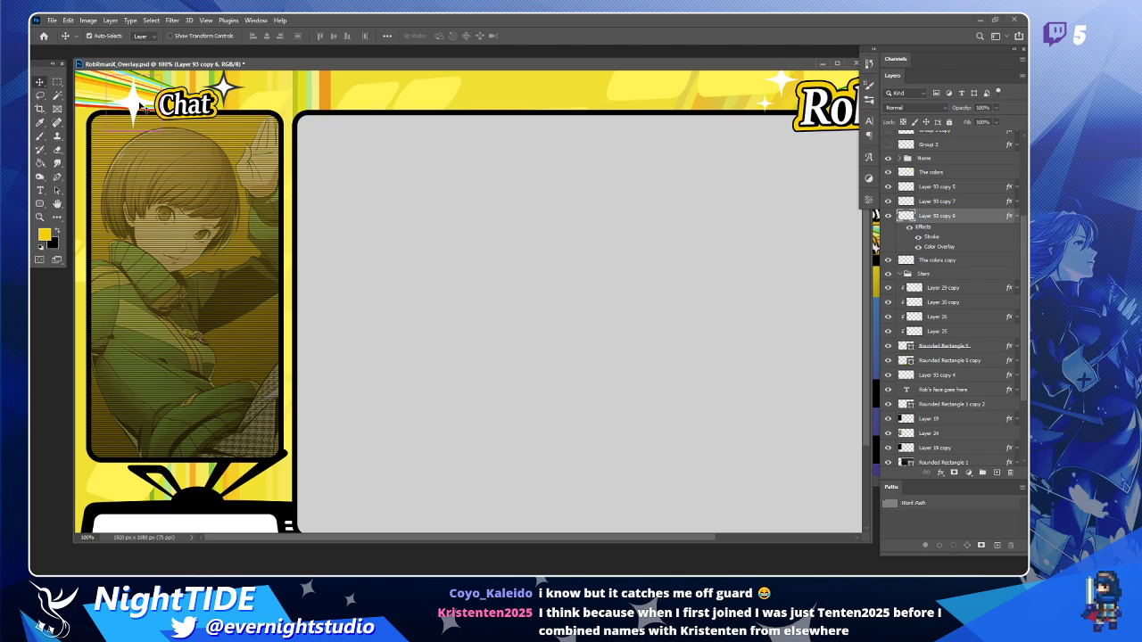
drag(139, 105, 140, 105)
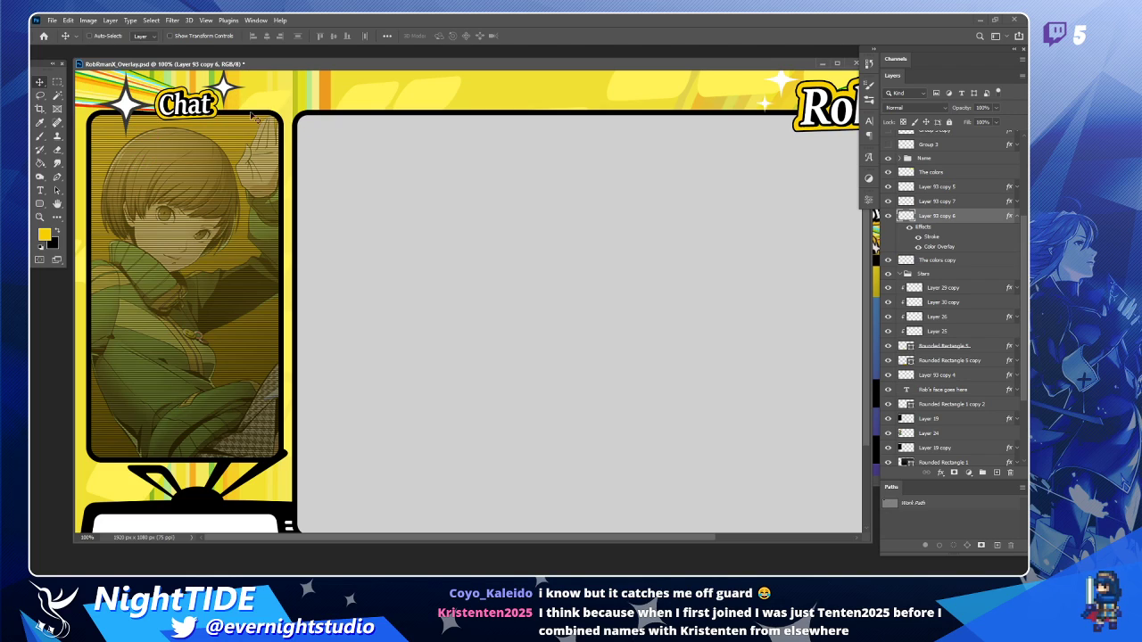
Scale the large, dark-outlined Chat sparkle proportionally to about 79%.
key(ctrl+t)
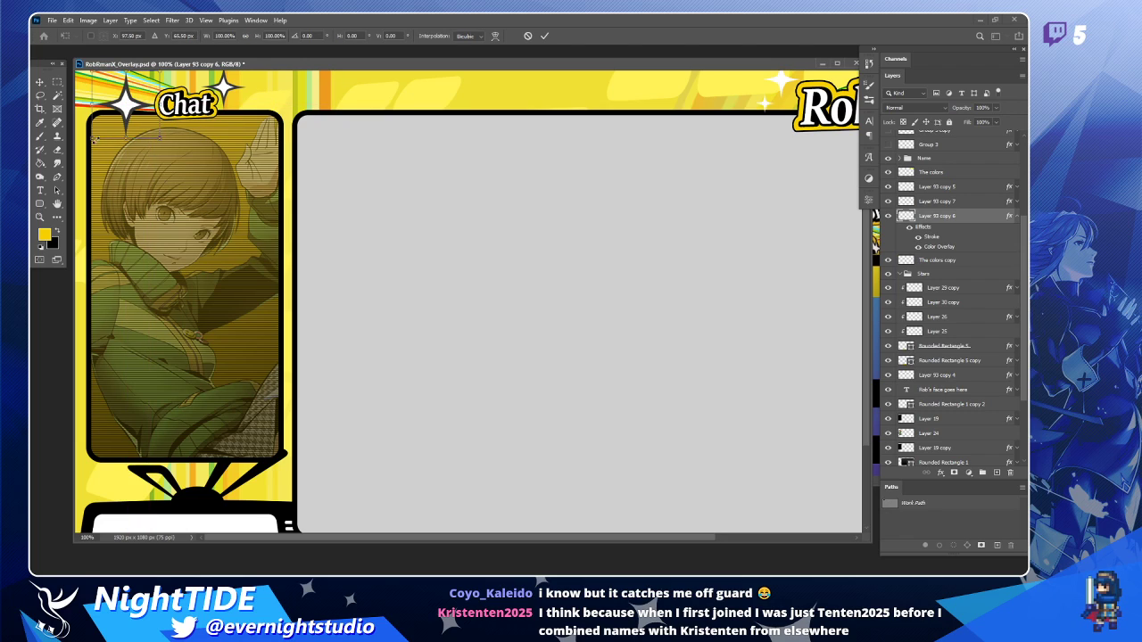
drag(94, 139, 109, 128)
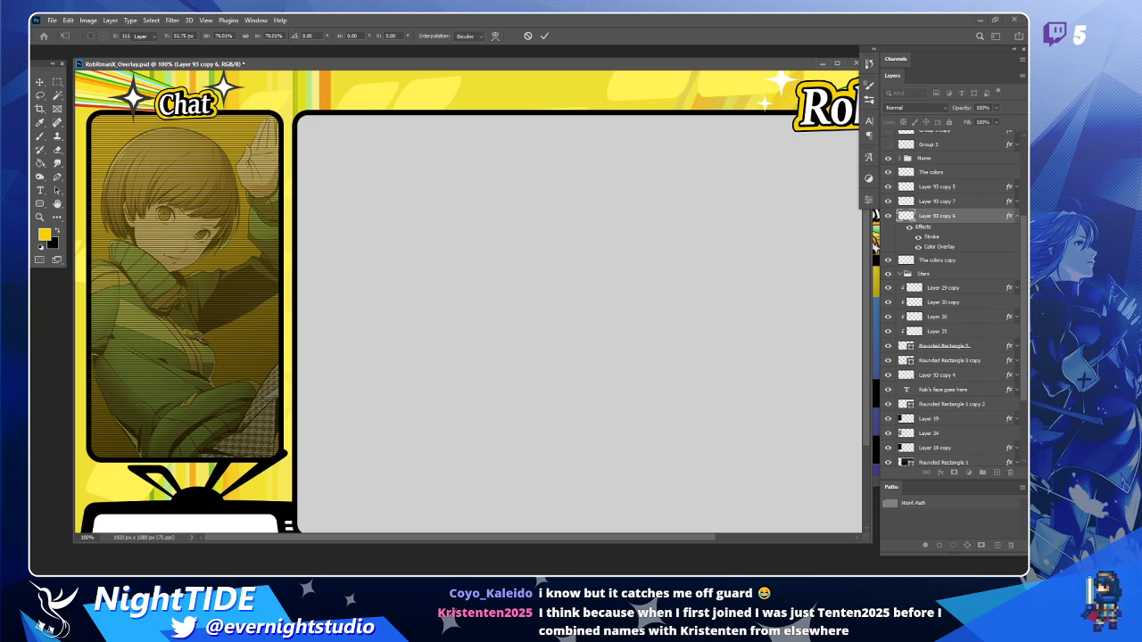
key(Return)
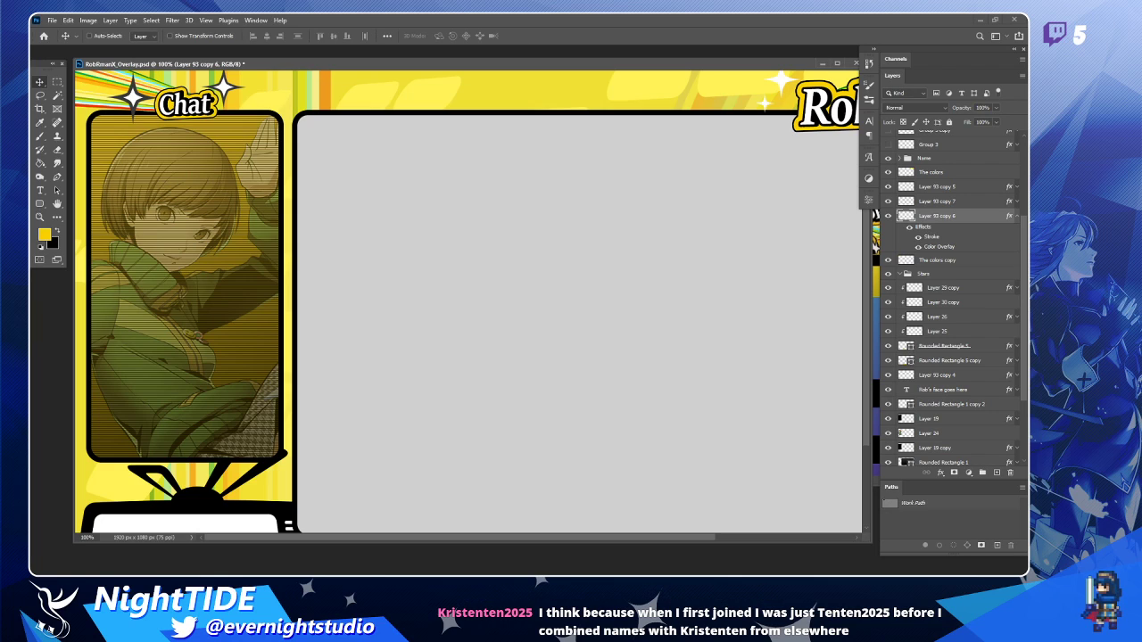
Set the large Chat sparkle's dark inside stroke to 4 px.
double_click(972, 223)
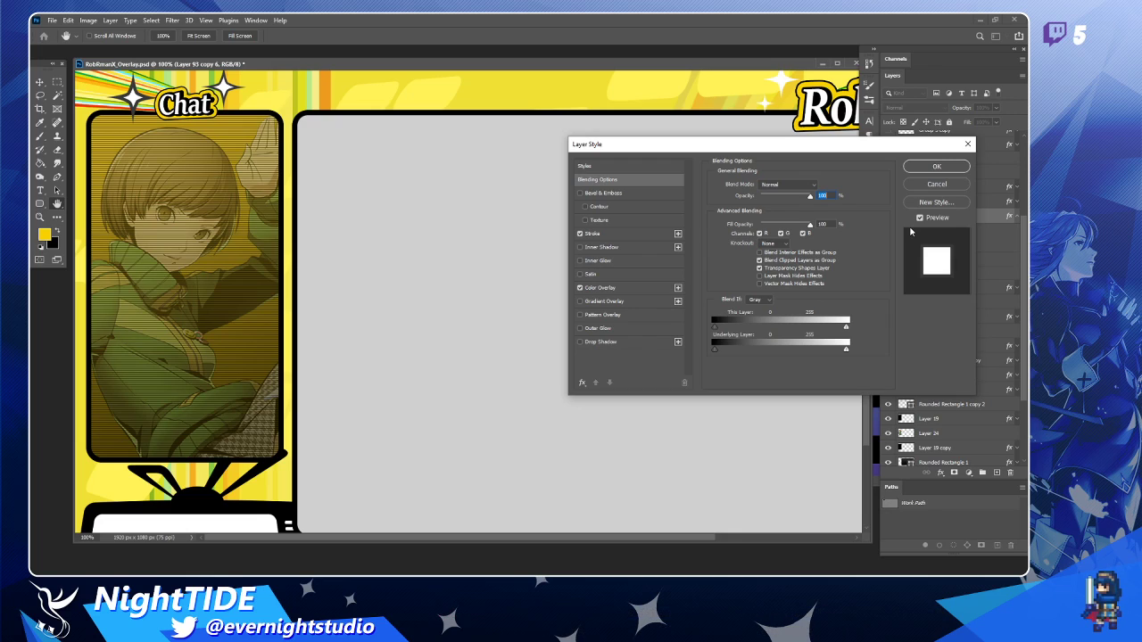
click(603, 234)
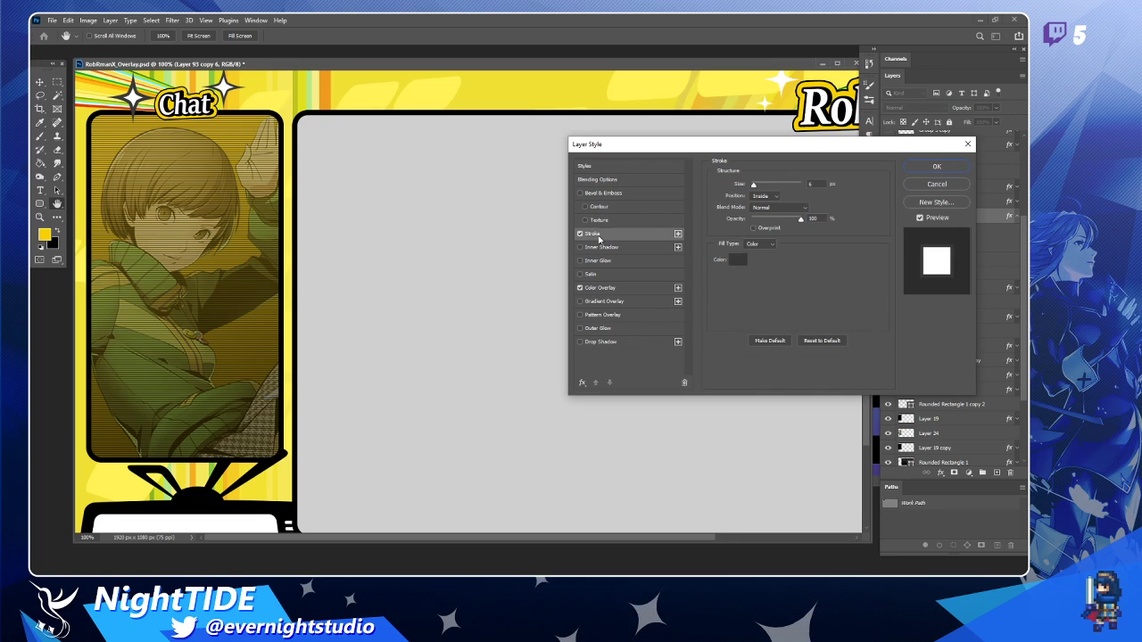
text(3)
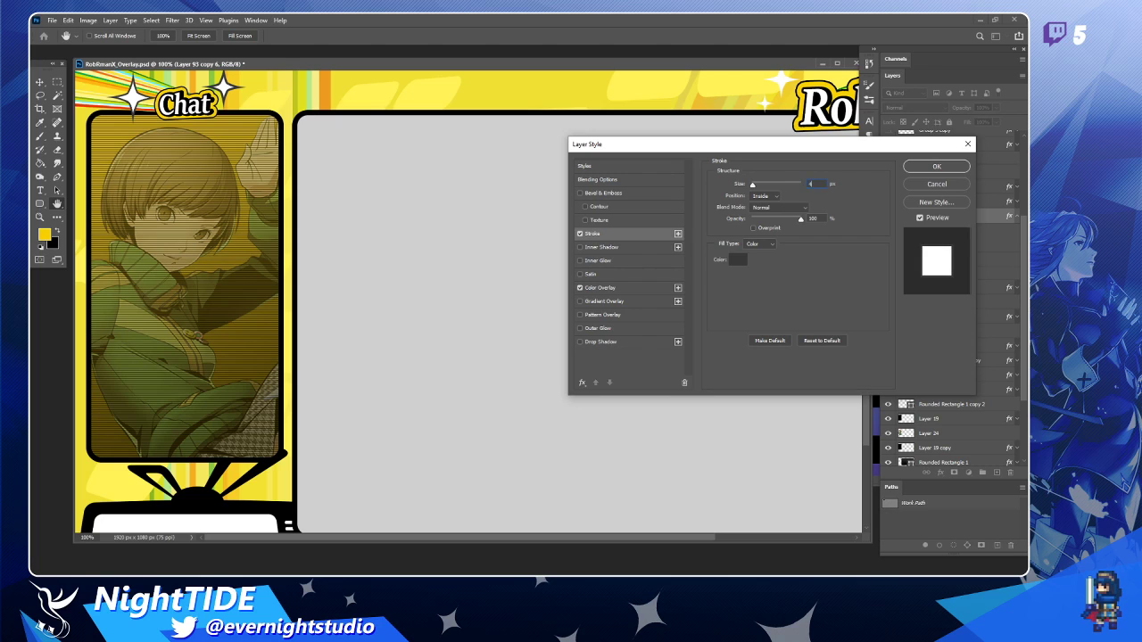
key(Up)
key(Return)
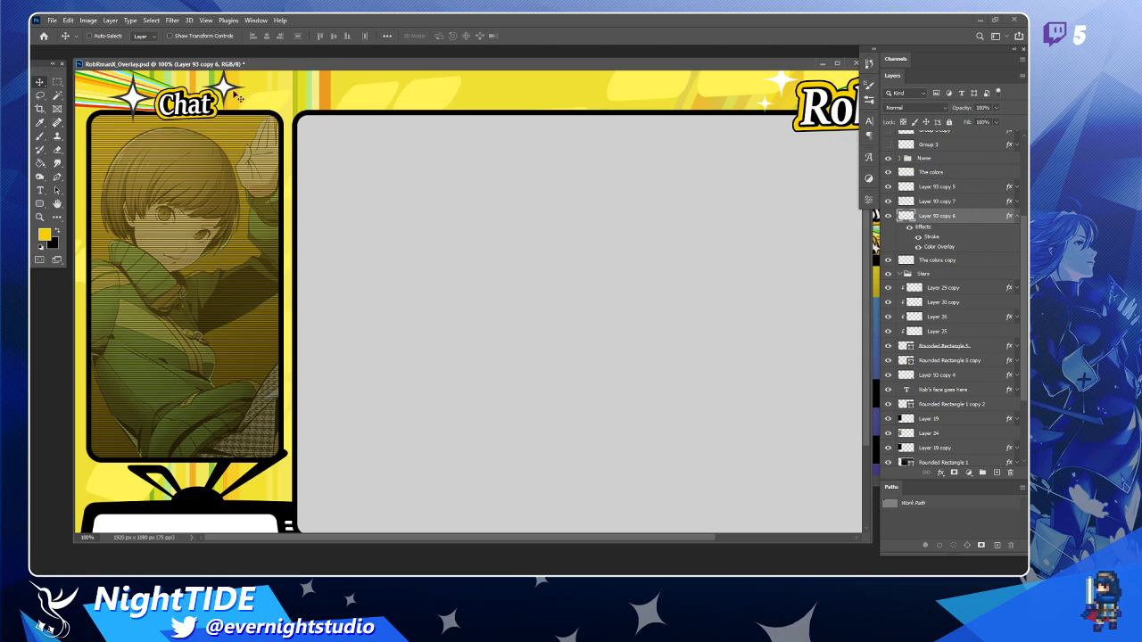
Try a 3 px inside stroke on the small sparkle beside the Chat title.
ctrl+click(201, 103)
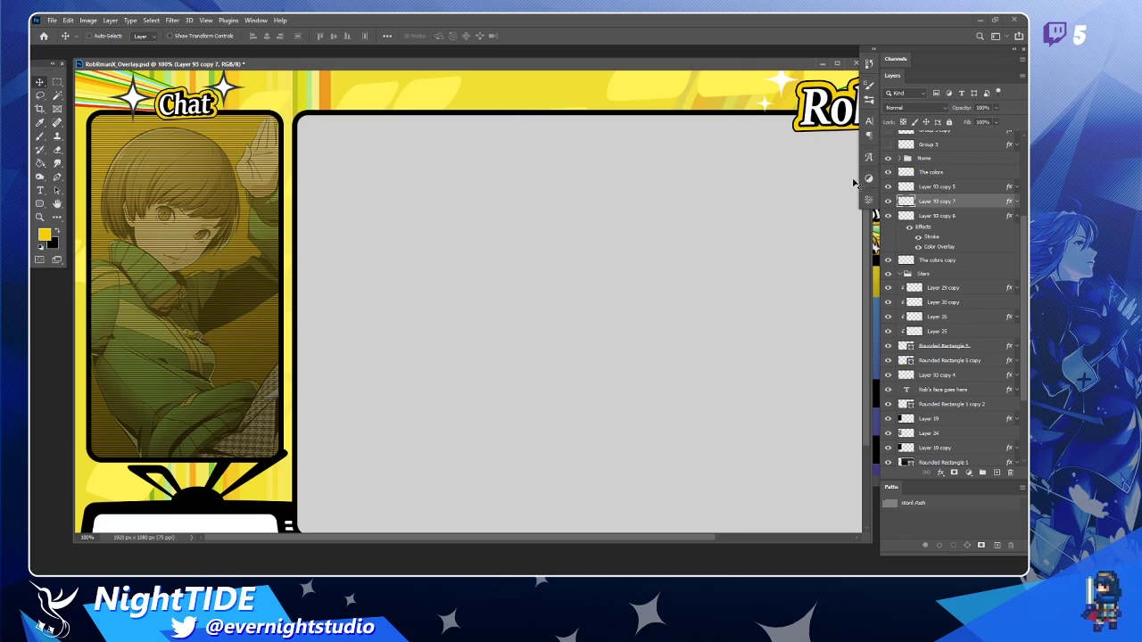
click(869, 201)
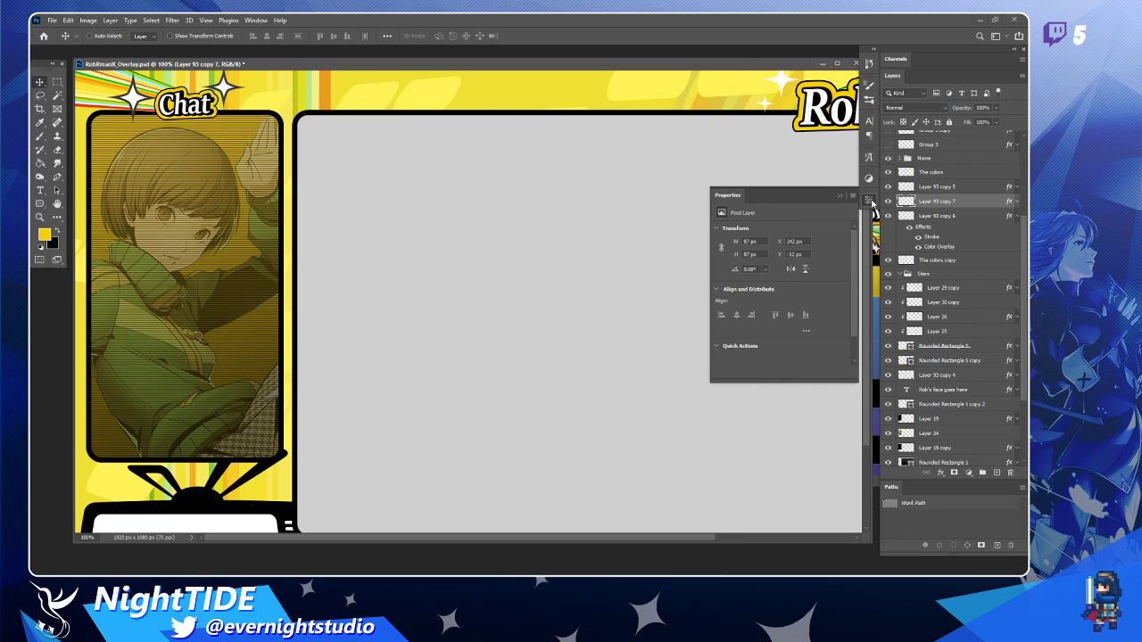
click(871, 204)
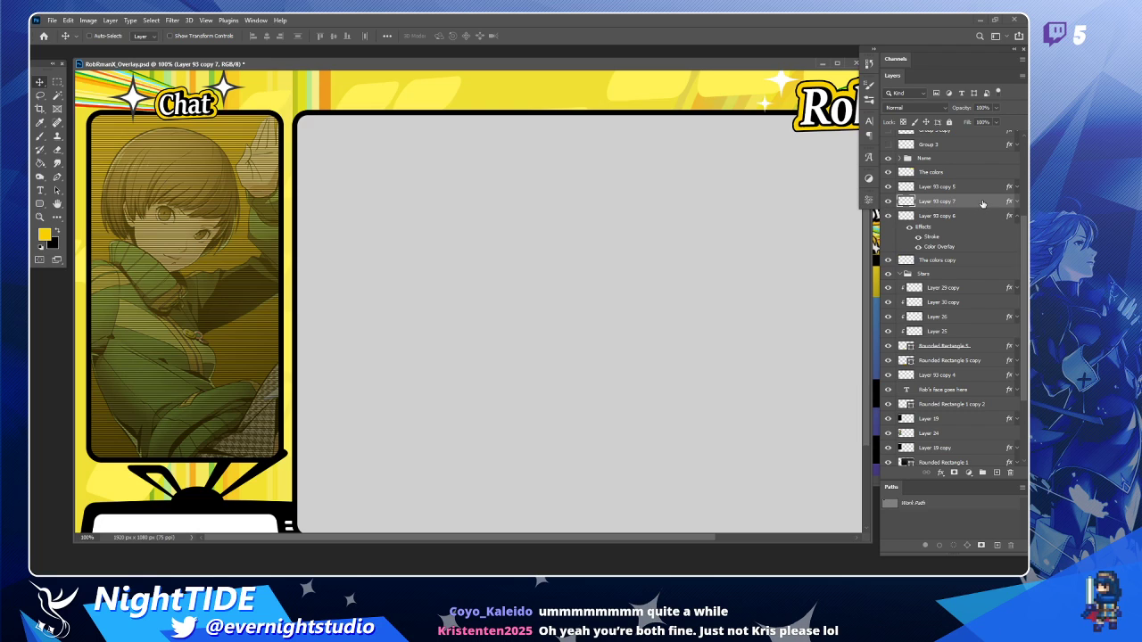
double_click(982, 203)
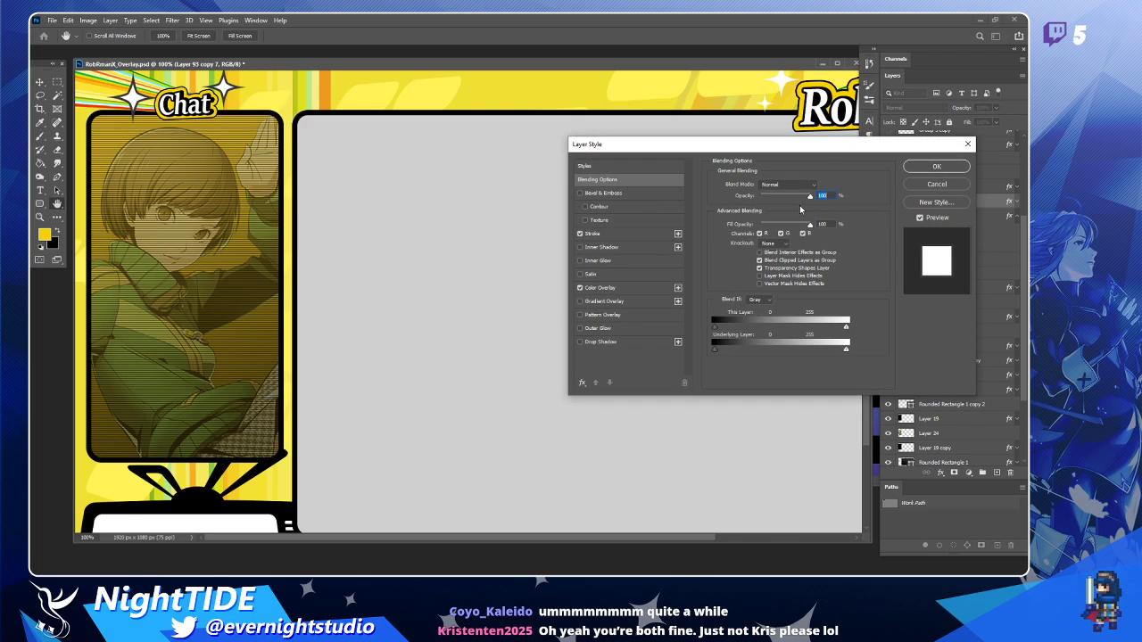
click(607, 234)
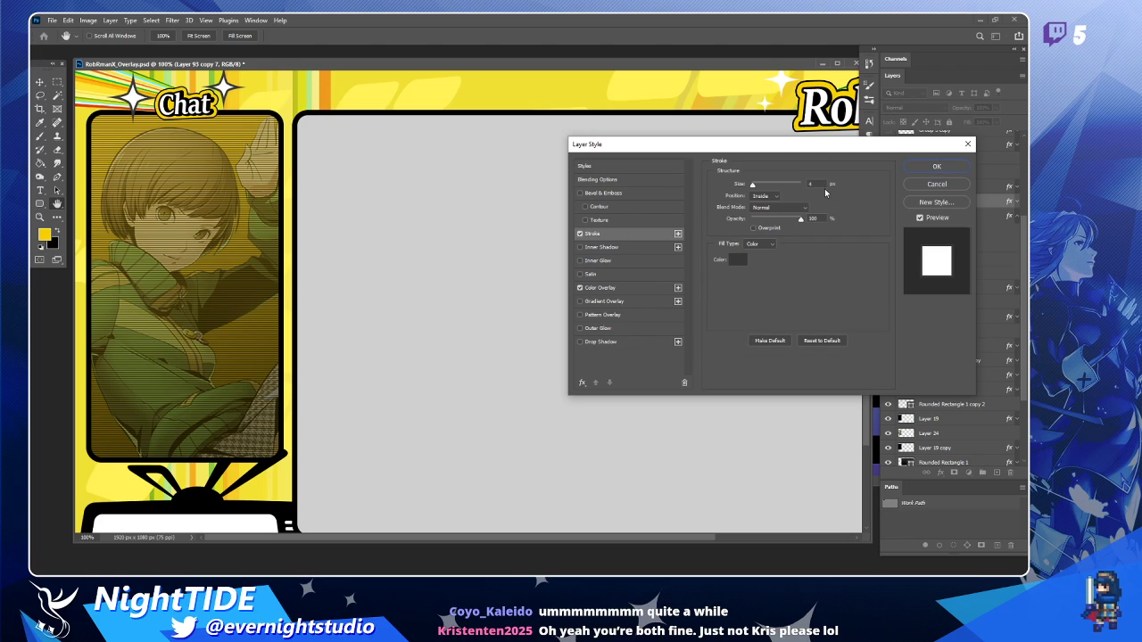
drag(821, 186, 774, 187)
text(3)
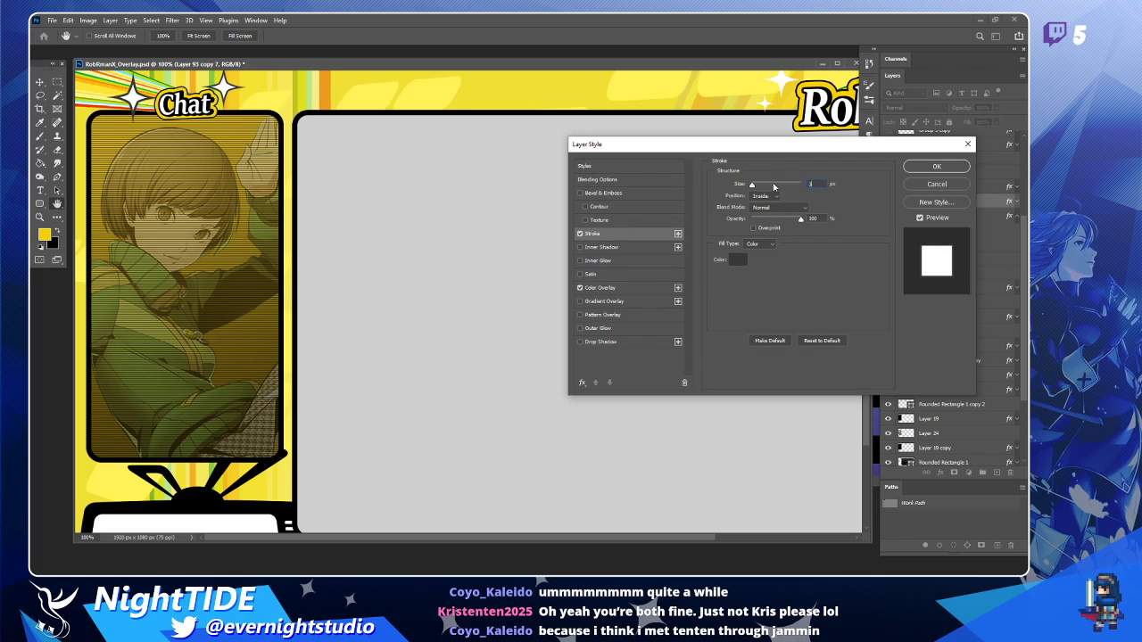
click(937, 167)
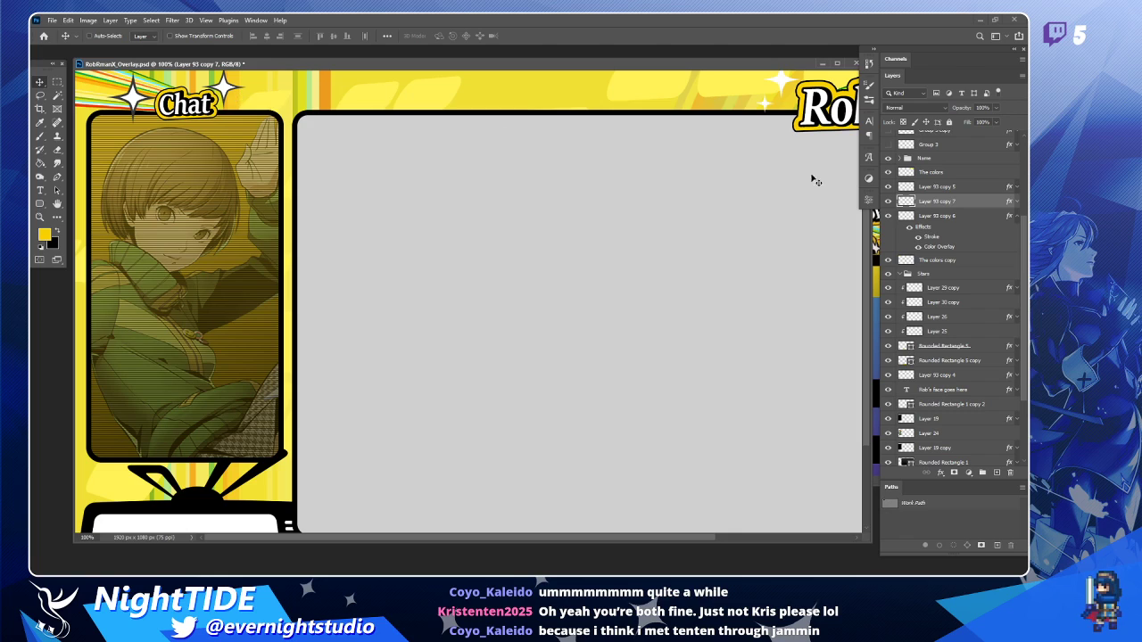
Copy the large Chat sparkle's layer style onto the small Chat sparkle.
click(888, 216)
right_click(937, 217)
click(872, 373)
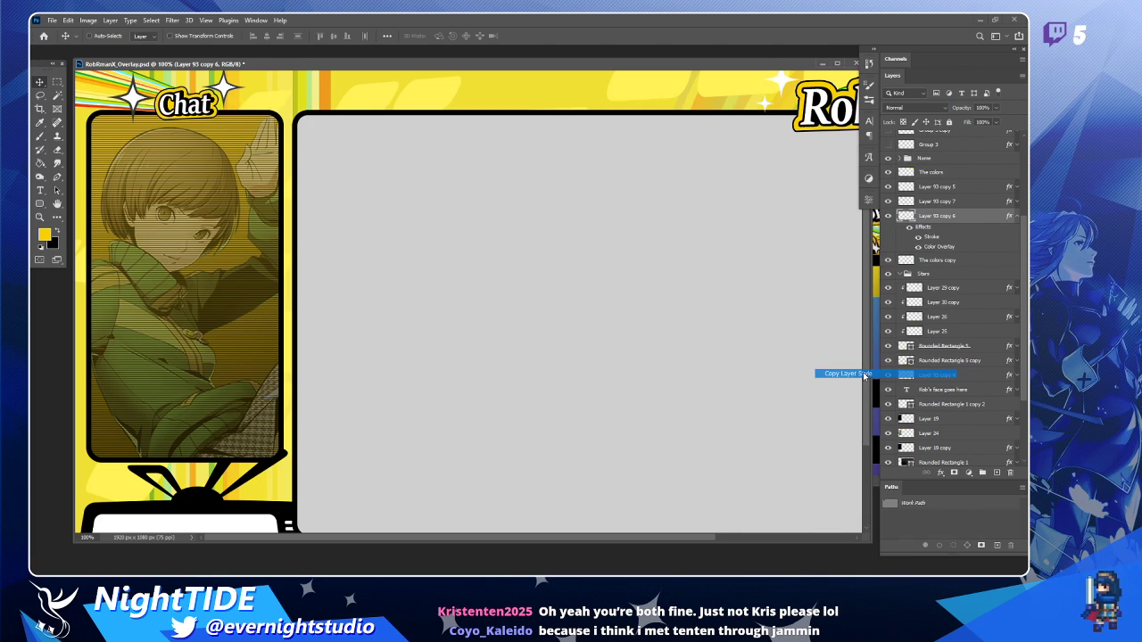
right_click(948, 201)
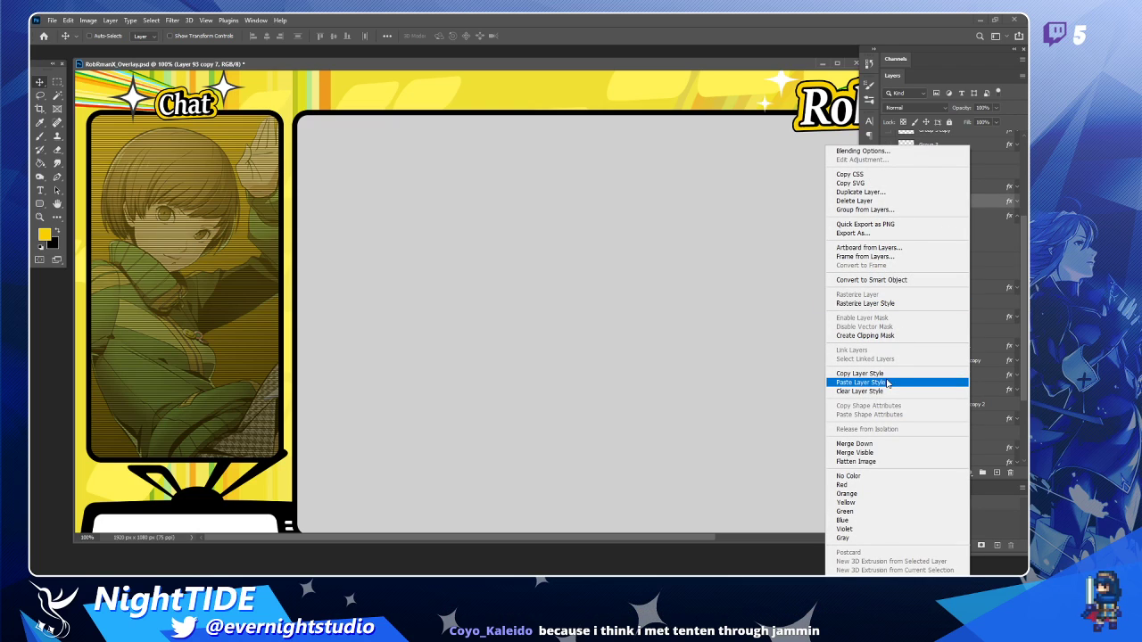
click(886, 384)
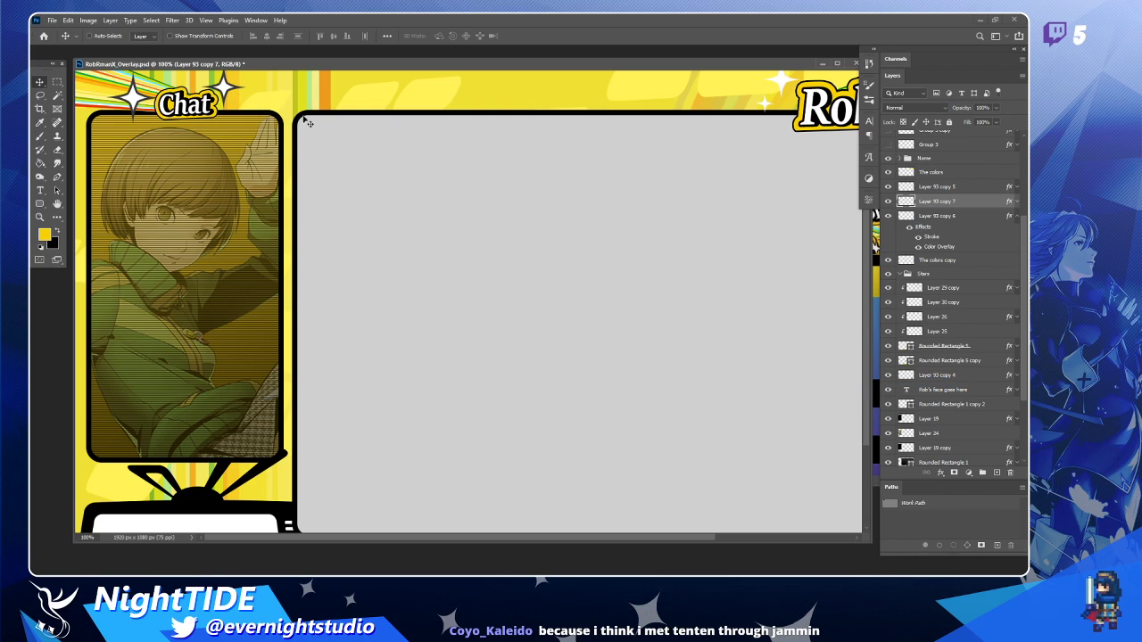
Scale down the small Chat sparkle and reposition it near the upper end of the title.
key(ctrl+t)
drag(248, 111, 240, 100)
key(Return)
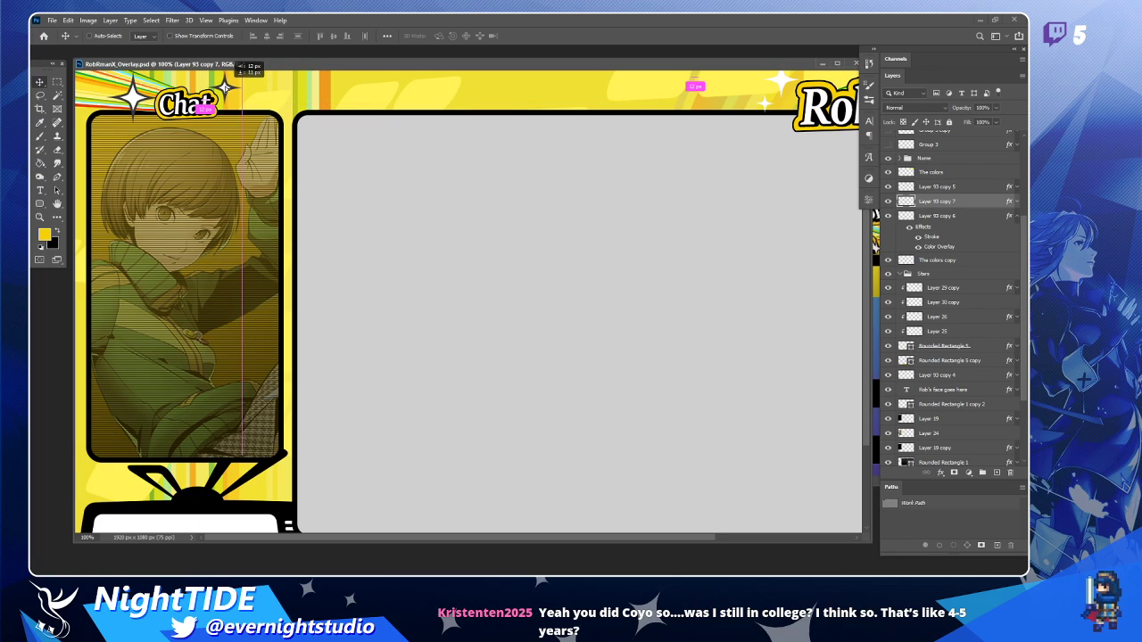
Scale down the large Chat sparkle and reposition it just before the title's first letter.
ctrl+click(135, 105)
key(ctrl+t)
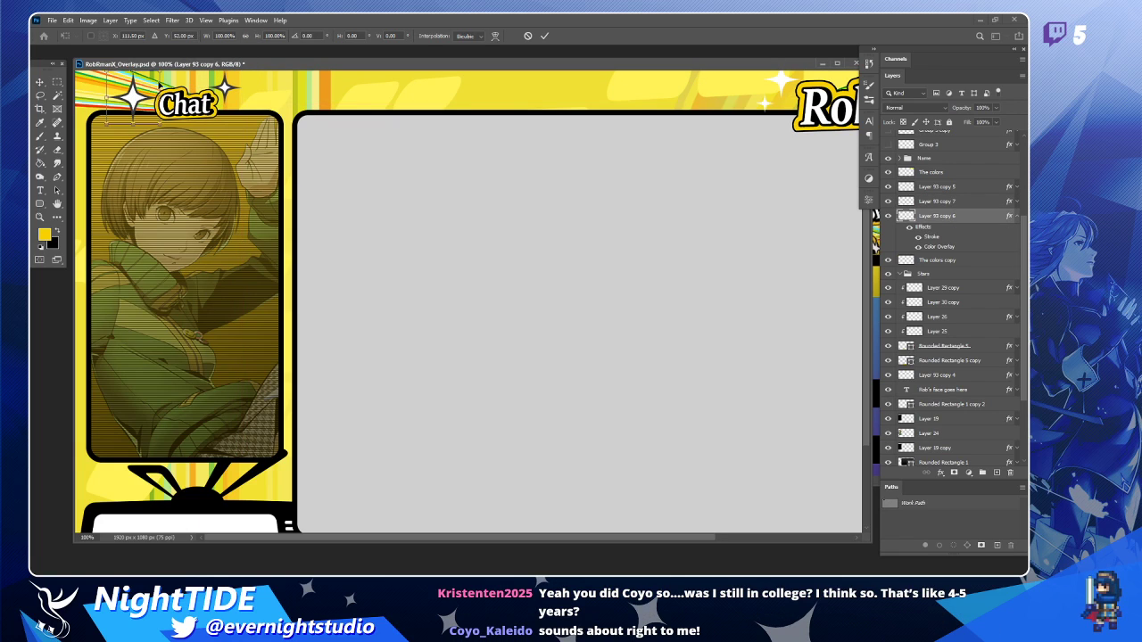
drag(105, 126, 156, 90)
key(Return)
key(ctrl+t)
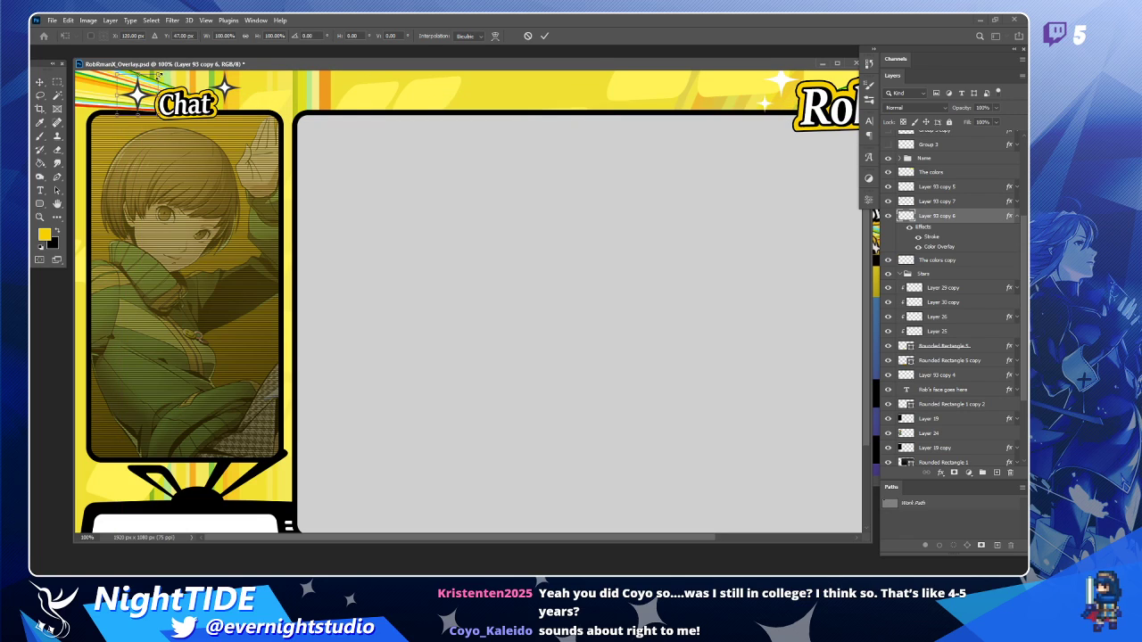
key(Return)
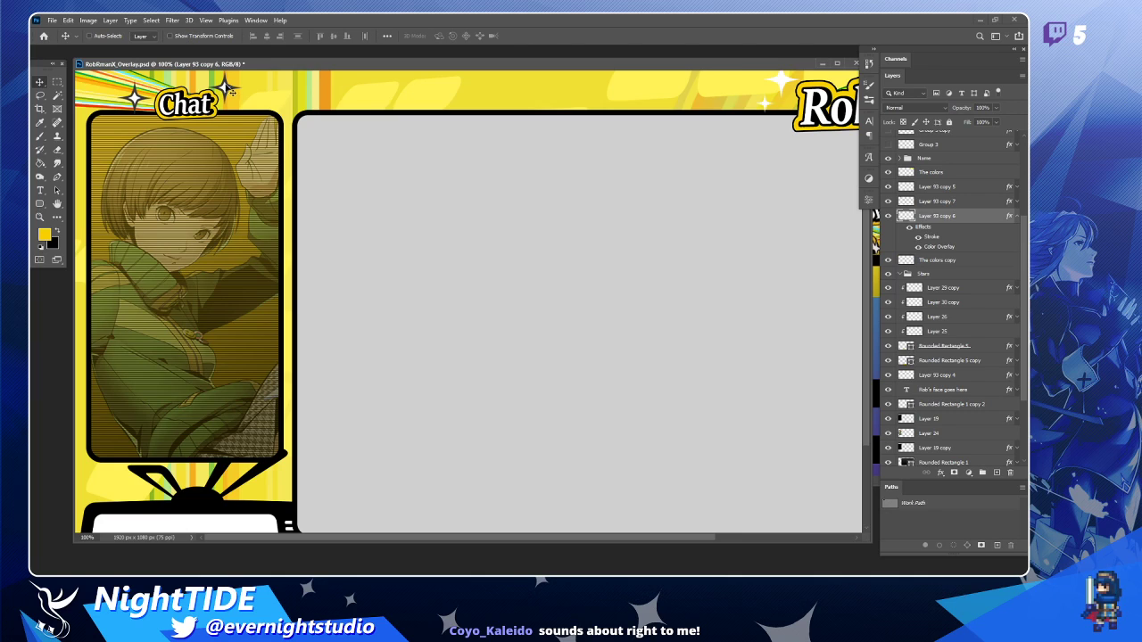
Scale the small Chat sparkle proportionally to about 92%.
click(228, 89)
key(ctrl+t)
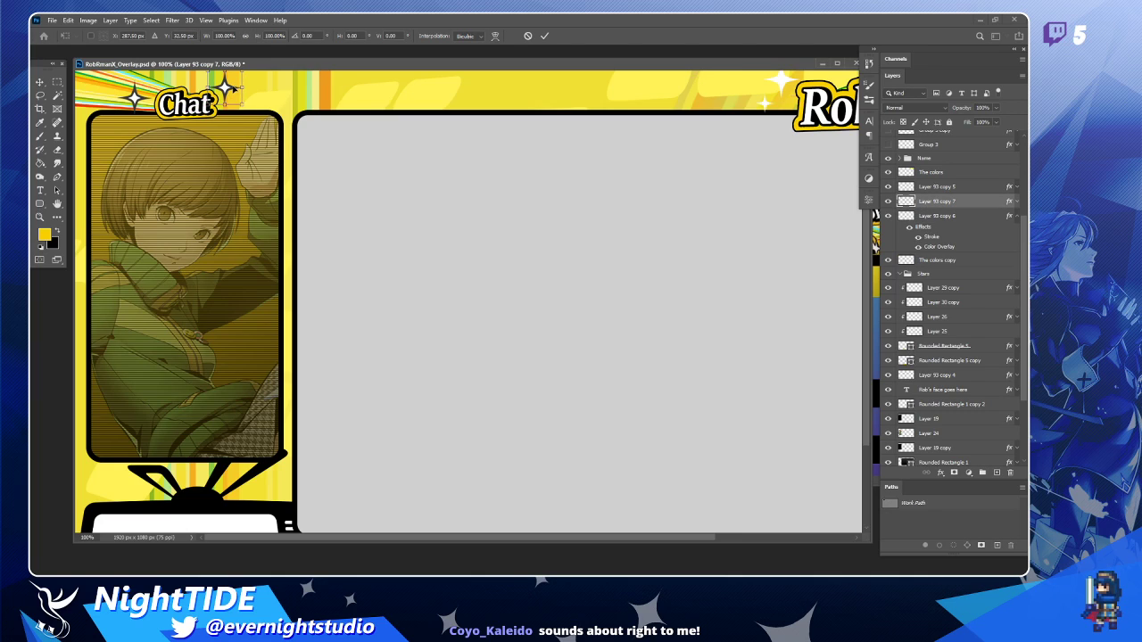
drag(241, 71, 239, 74)
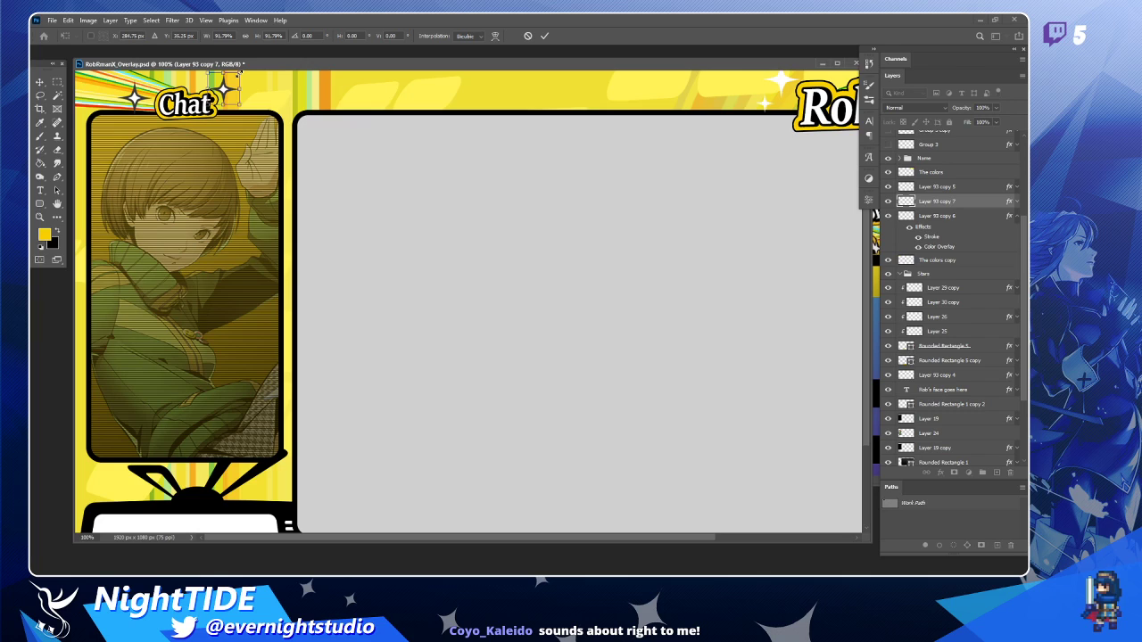
key(Return)
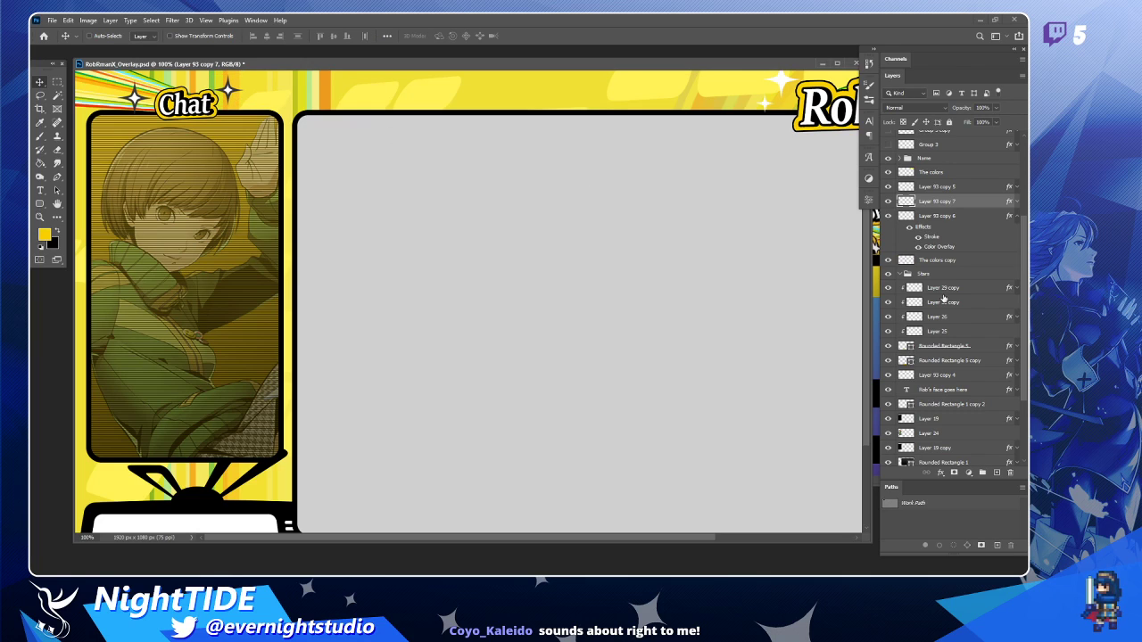
Set the small Chat sparkle's inside stroke to 2 px.
double_click(974, 204)
click(599, 234)
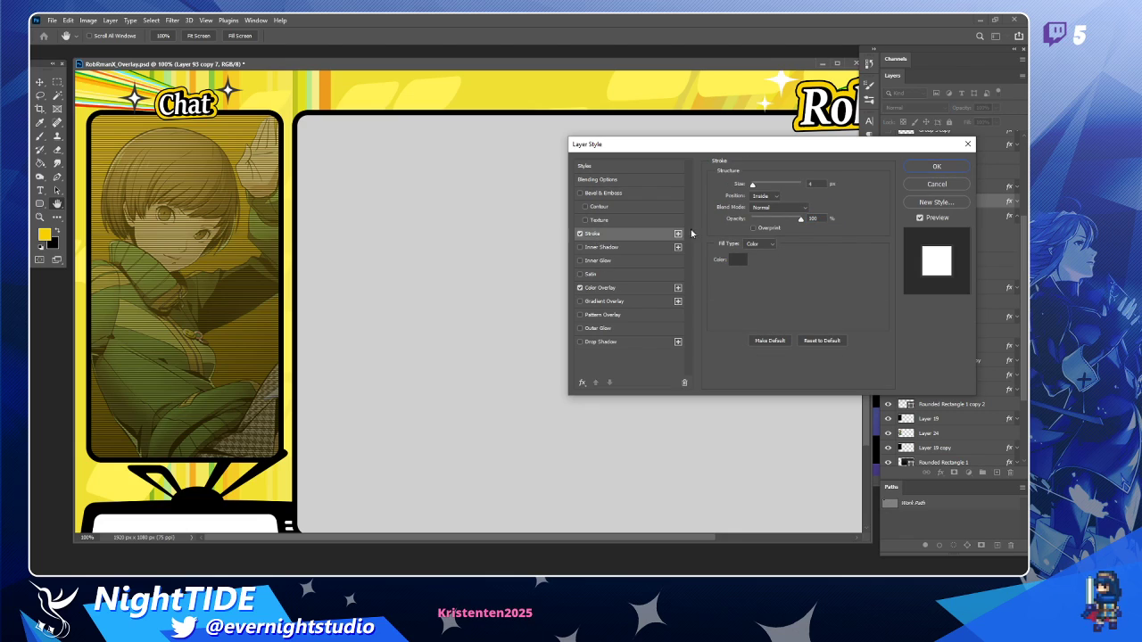
mouse_move(814, 184)
mouse_down()
mouse_move(773, 184)
mouse_move(802, 184)
mouse_up()
text(2)
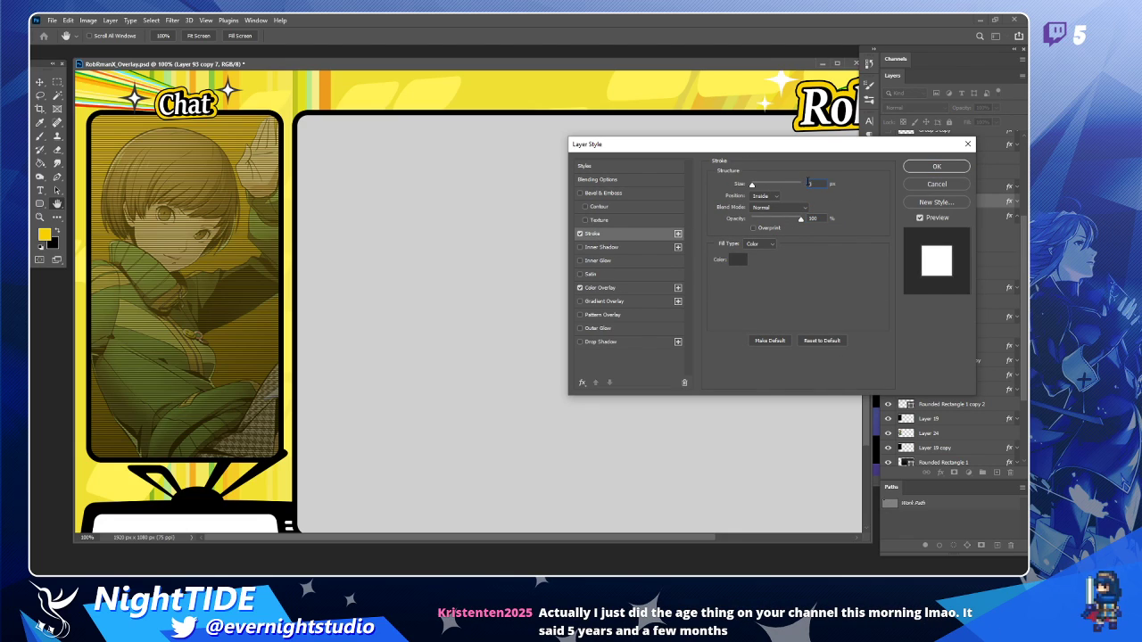
click(925, 170)
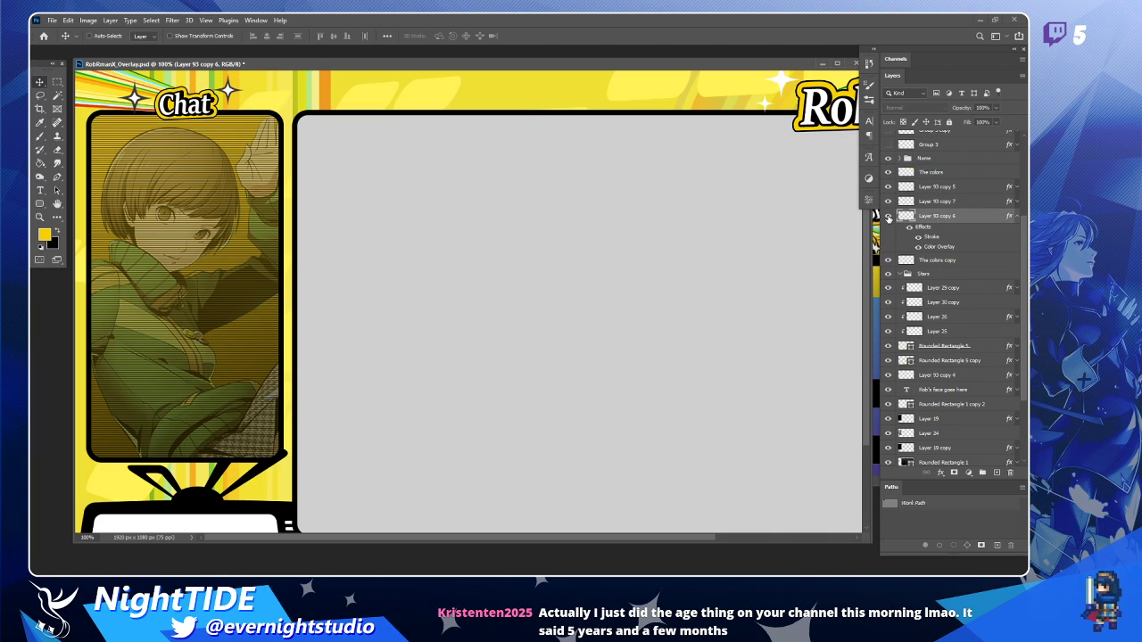
Thin the large Chat sparkle's inside stroke to match the small one, and nudge the sparkle slightly closer to the title.
click(889, 217)
click(889, 218)
double_click(975, 219)
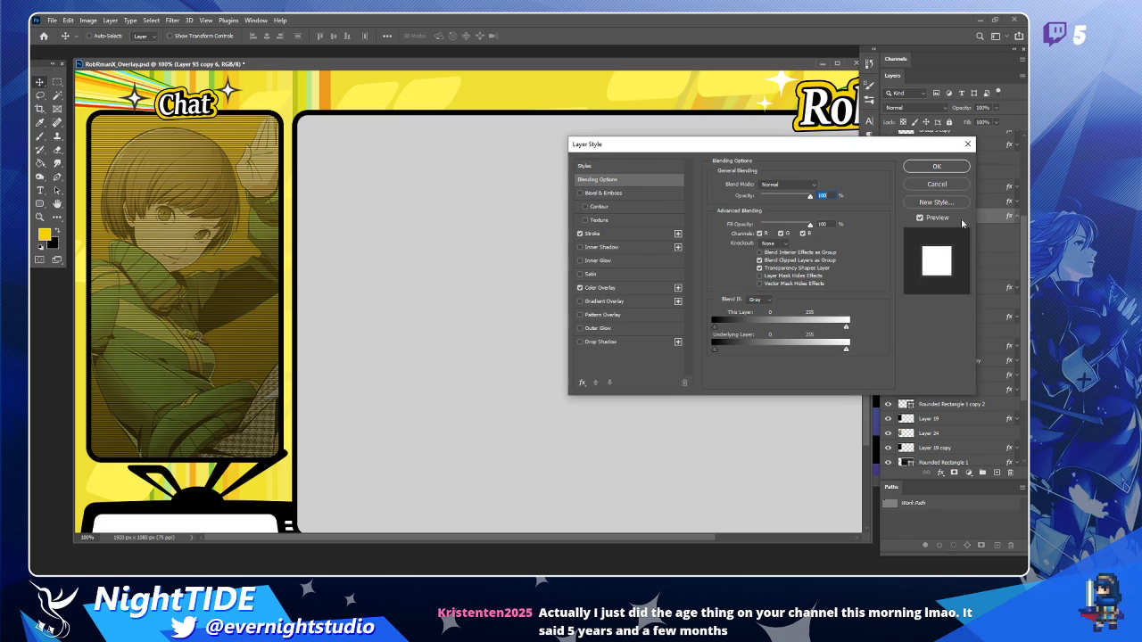
click(624, 234)
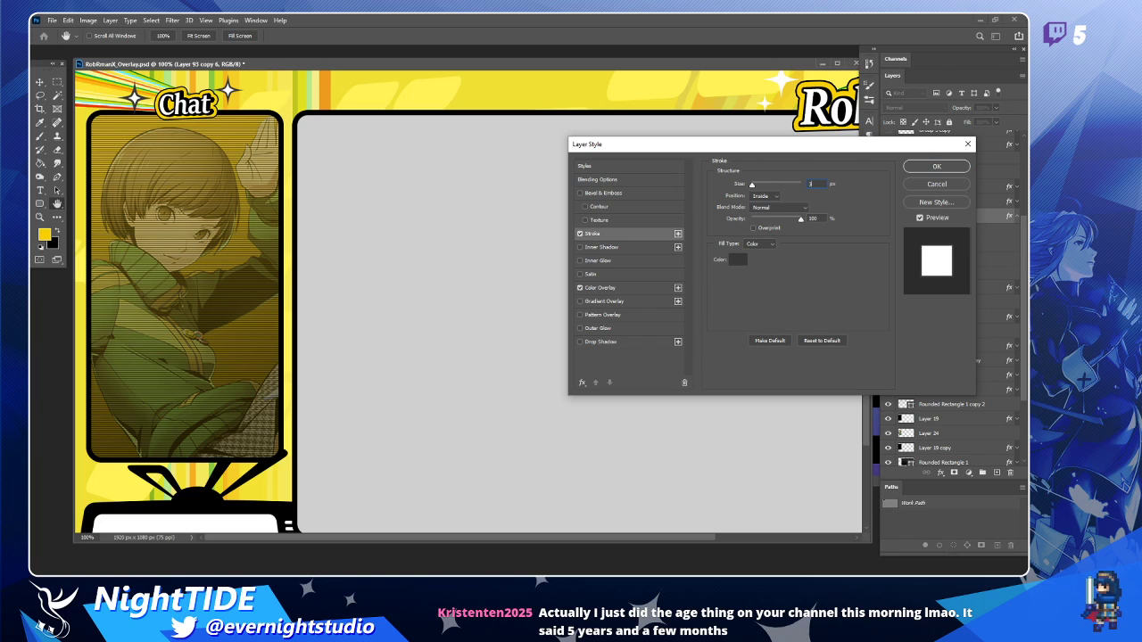
click(936, 166)
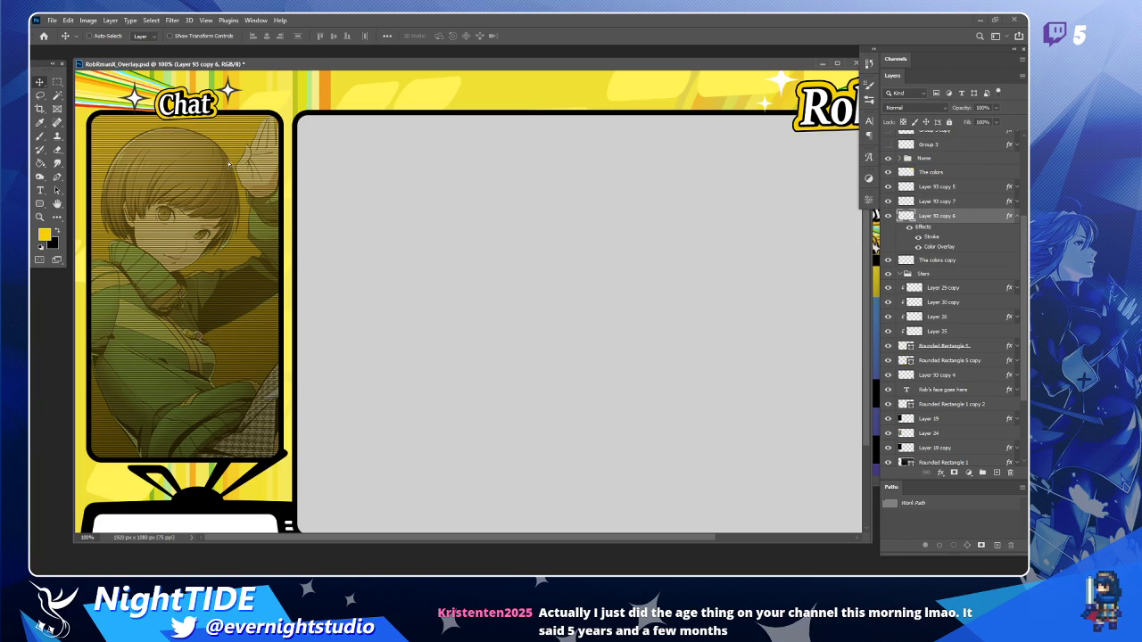
drag(230, 164, 231, 163)
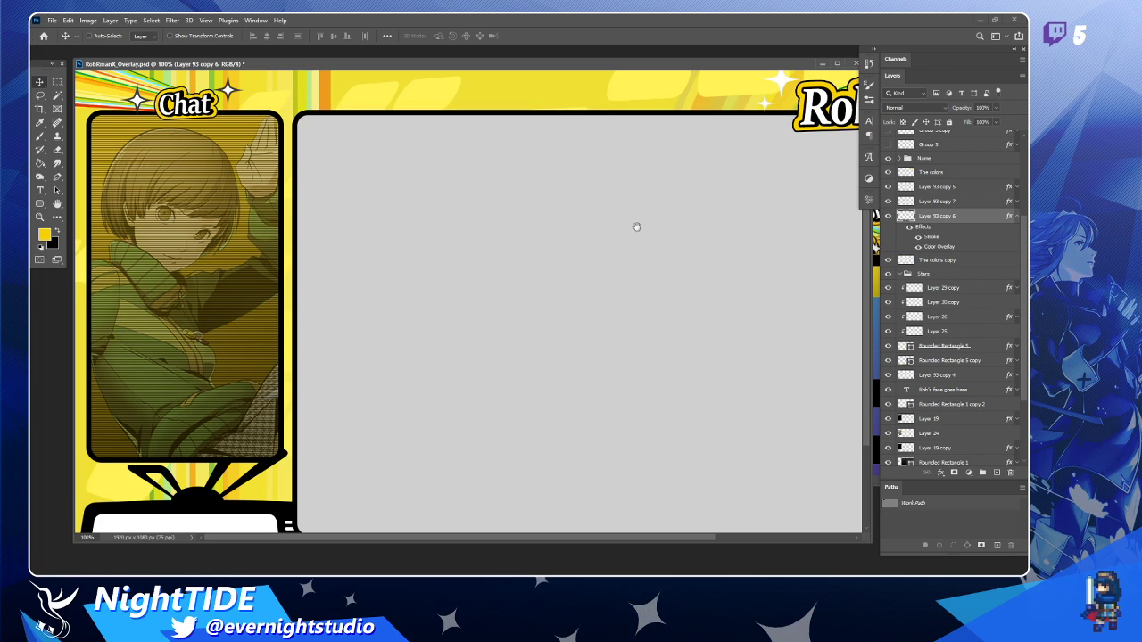
Review the whole overlay layout, comparing the Chat panel, webcam TV, lower bar and city skyline corner at full and reduced size.
drag(637, 226, 440, 198)
drag(332, 157, 666, 360)
drag(512, 295, 299, 264)
key(z)
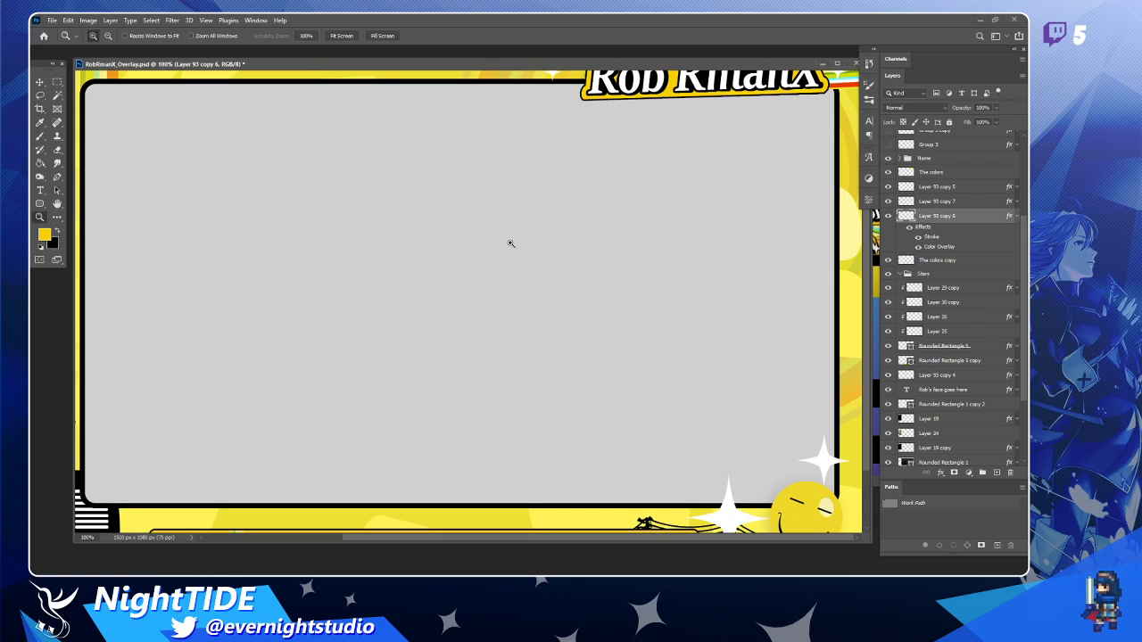
alt+click(527, 242)
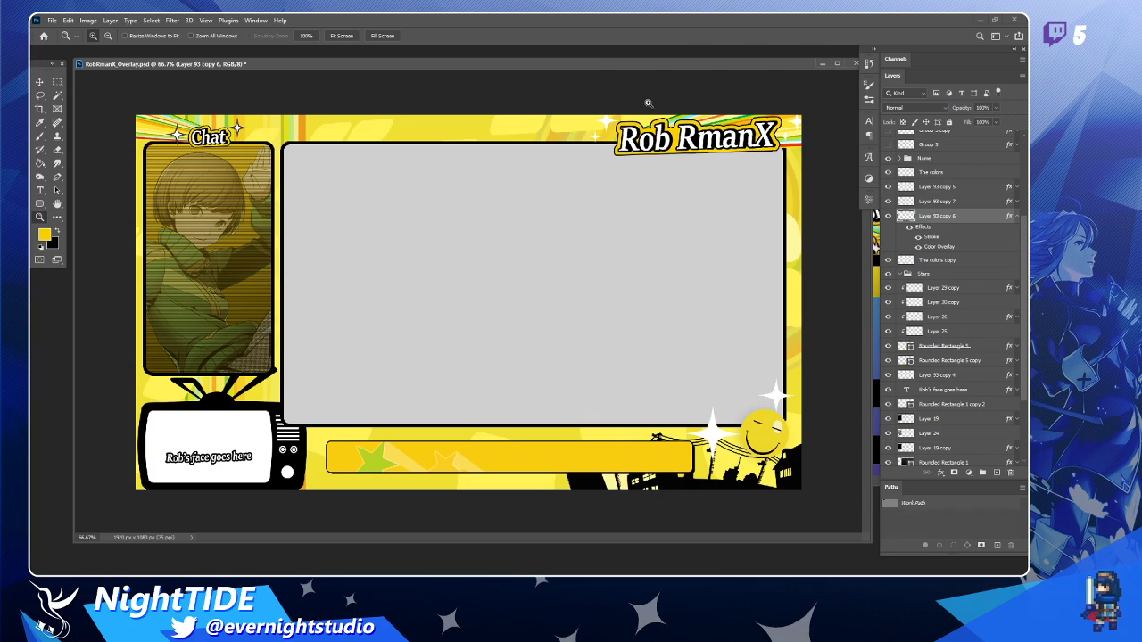
key(m)
drag(583, 171, 277, 375)
drag(352, 387, 131, 546)
click(317, 397)
drag(292, 382, 128, 134)
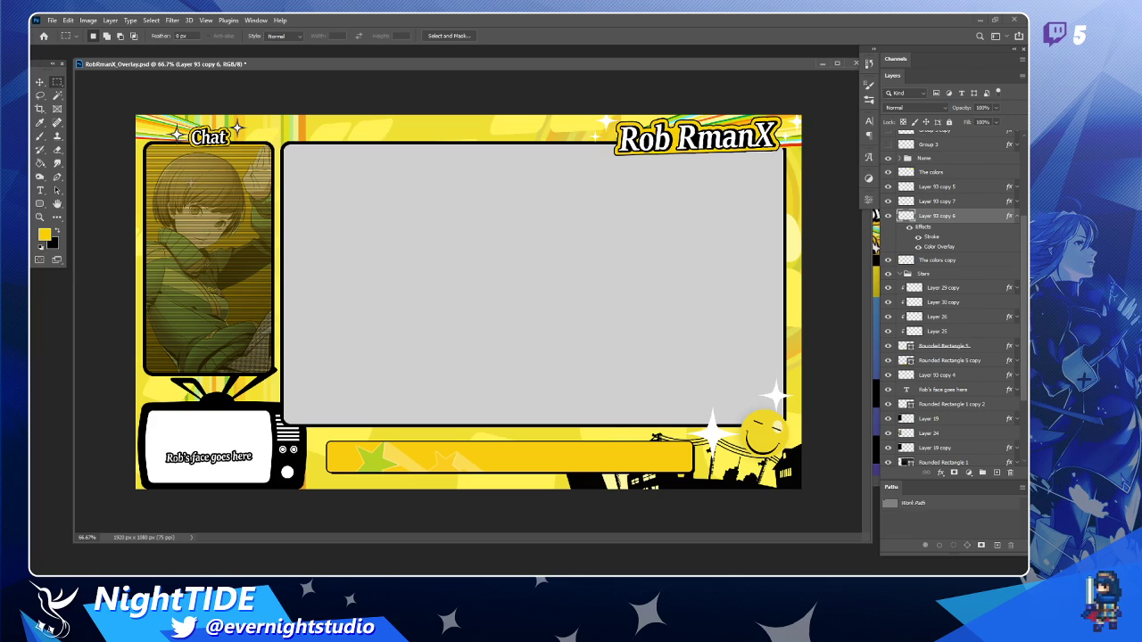
key(z)
click(181, 244)
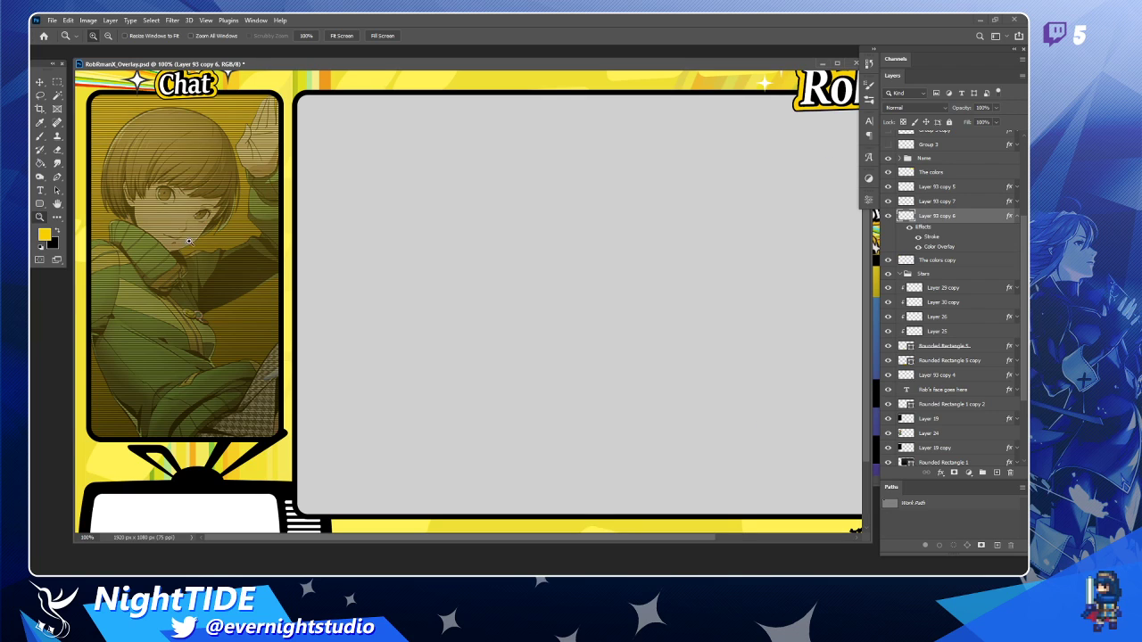
alt+click(188, 242)
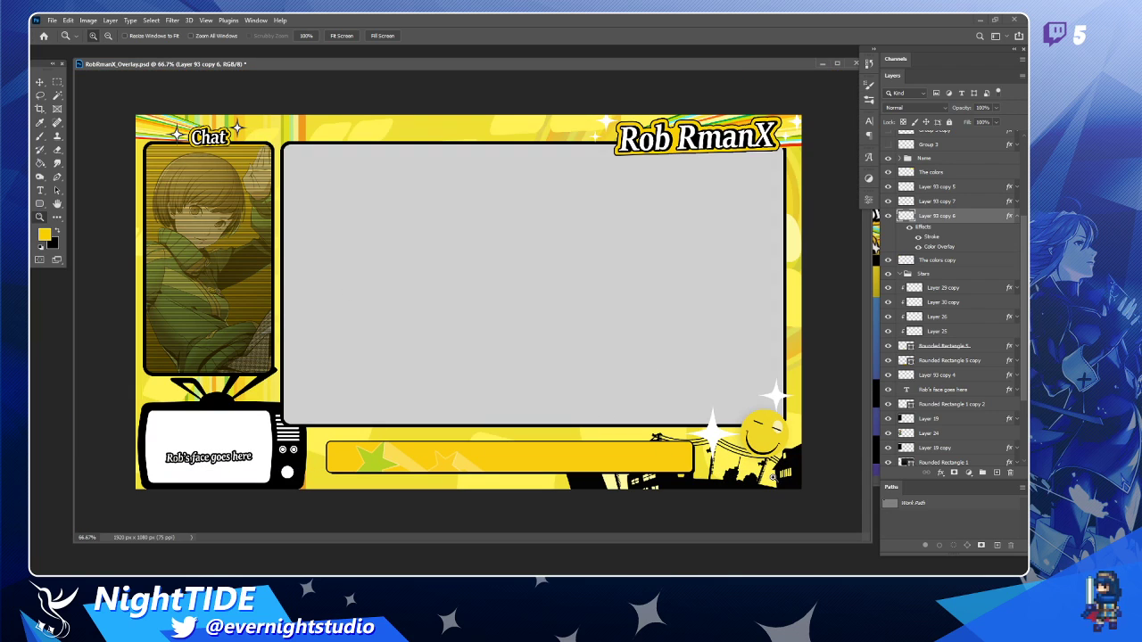
click(776, 482)
alt+click(695, 444)
Copy the dashed white line from Rob_Assets-Recovered.psd into the overlay, placing it diagonally across the webcam TV.
click(39, 82)
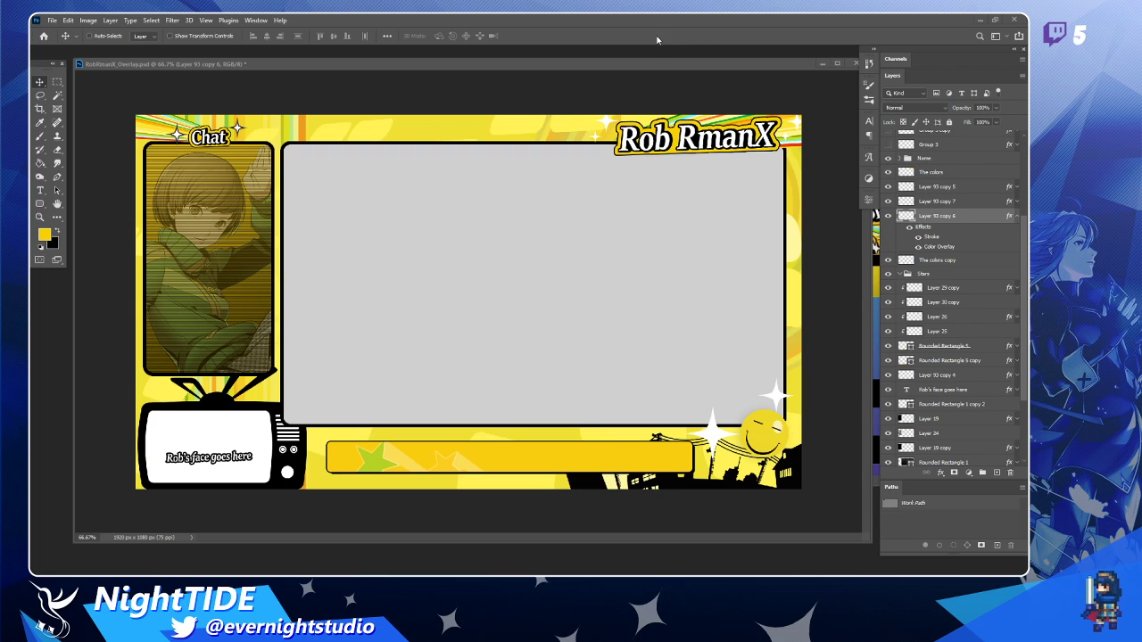
drag(637, 62, 616, 59)
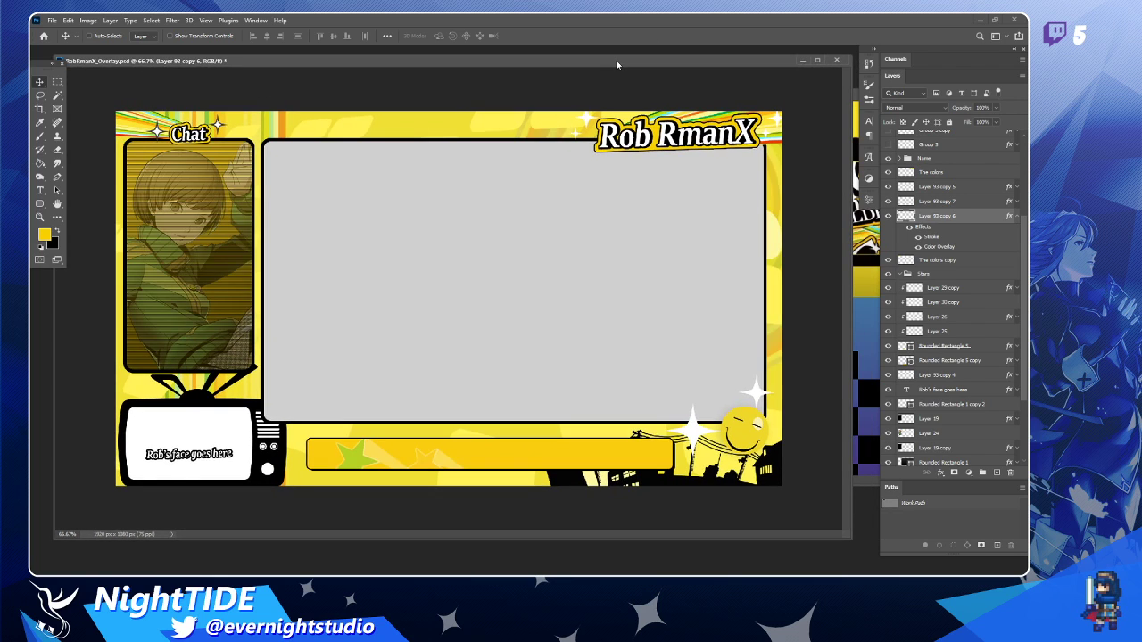
click(868, 324)
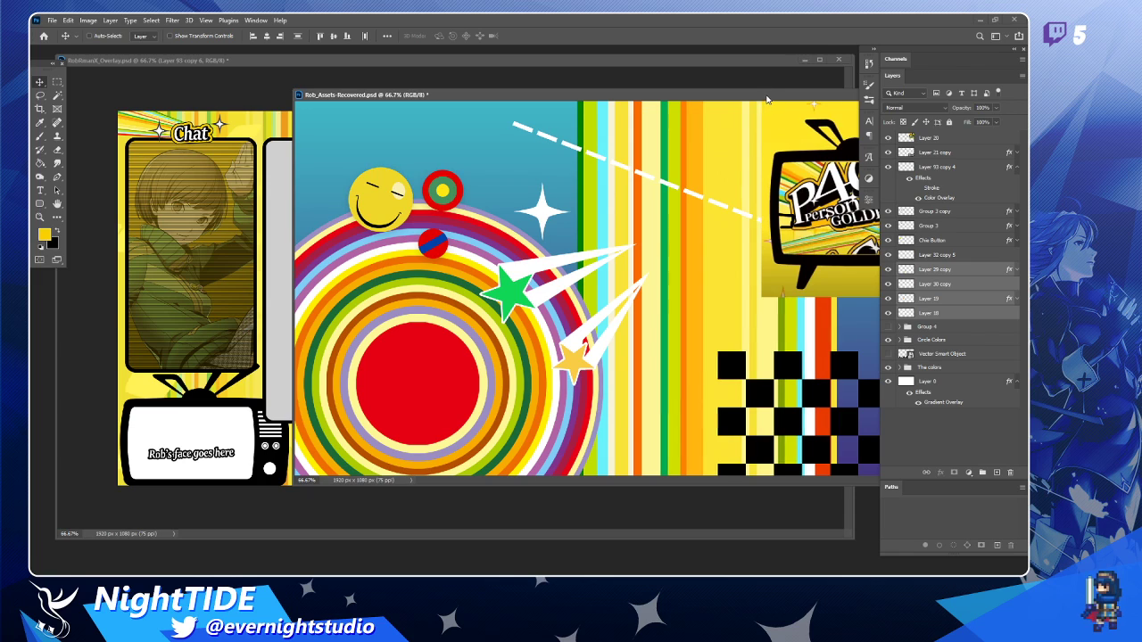
drag(768, 100, 694, 110)
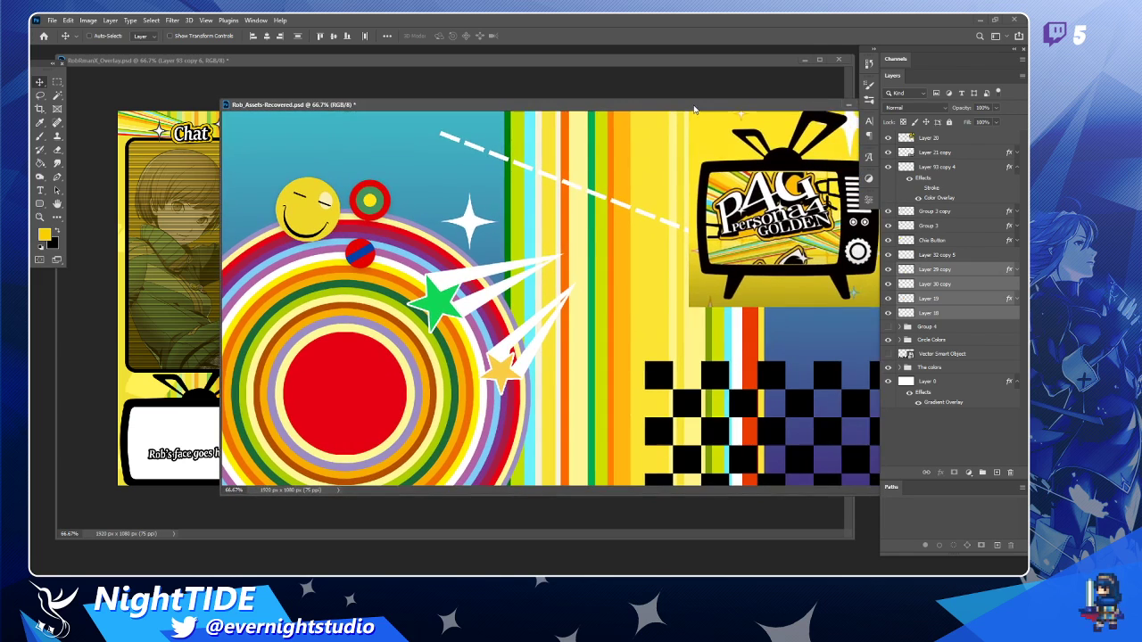
ctrl+click(551, 181)
drag(588, 190, 291, 395)
Reorder the dashed line layer to sit between The colors and the Vector Smart Object, and adjust the line's position beside the webcam TV.
drag(966, 358, 958, 454)
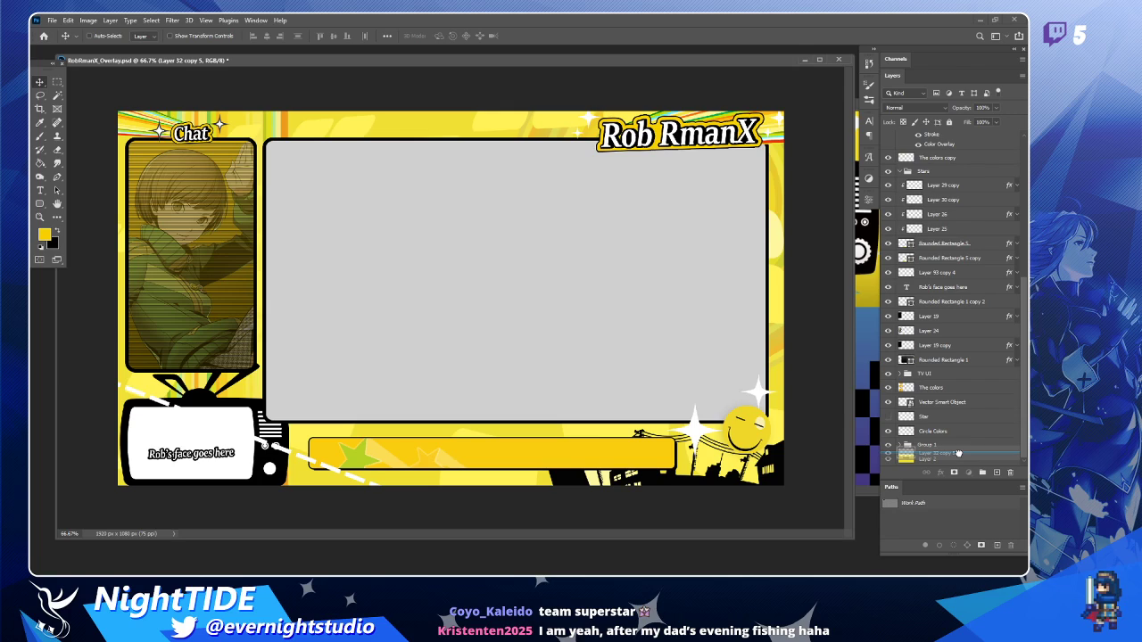
drag(958, 454, 960, 455)
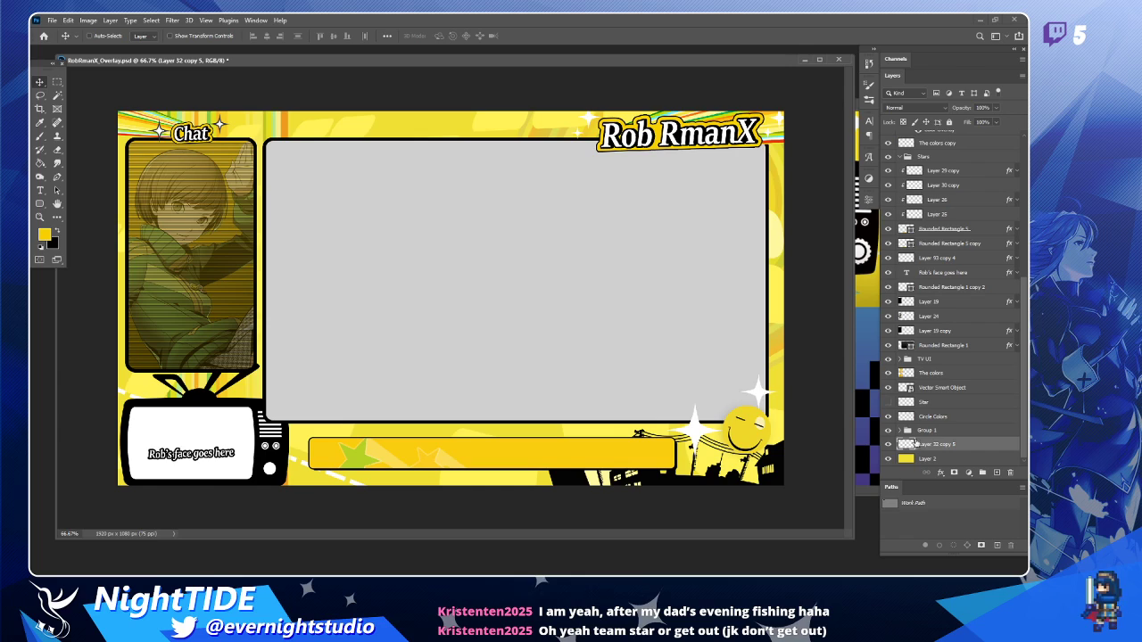
drag(944, 443, 971, 391)
mouse_move(357, 383)
mouse_down()
mouse_move(366, 373)
mouse_move(368, 395)
mouse_up()
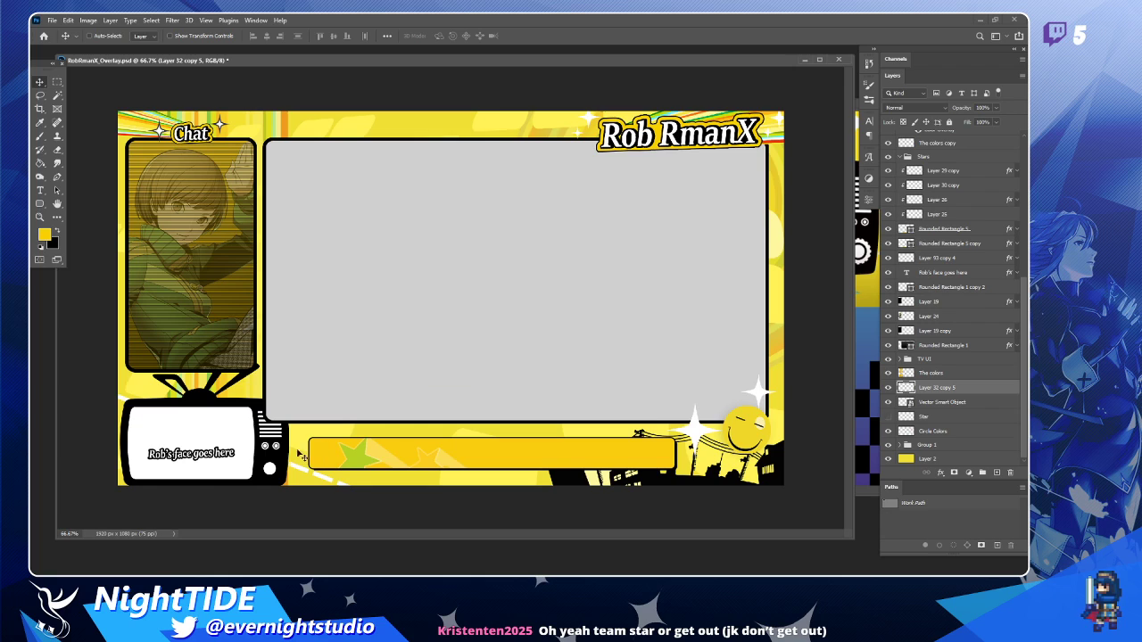
Duplicate the dashed line to the overlay's upper edge and scale the copy proportionally to about 54%.
drag(252, 446, 497, 151)
key(ctrl+t)
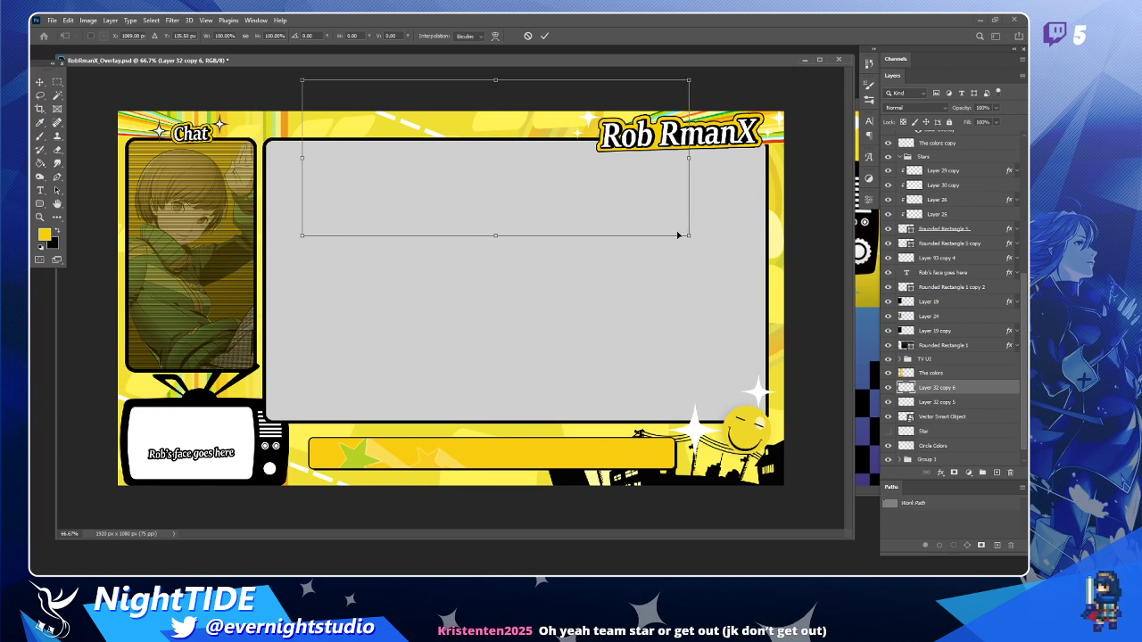
drag(690, 237, 522, 141)
key(Return)
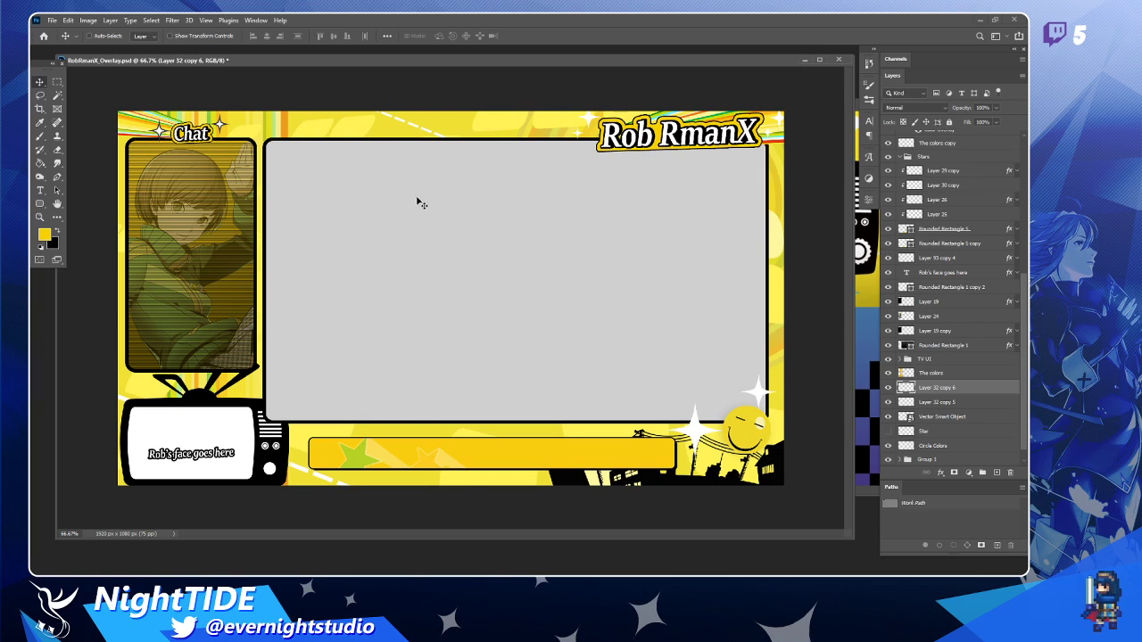
Move the smaller dashed line copy down behind the yellow lower bar.
drag(420, 202, 421, 513)
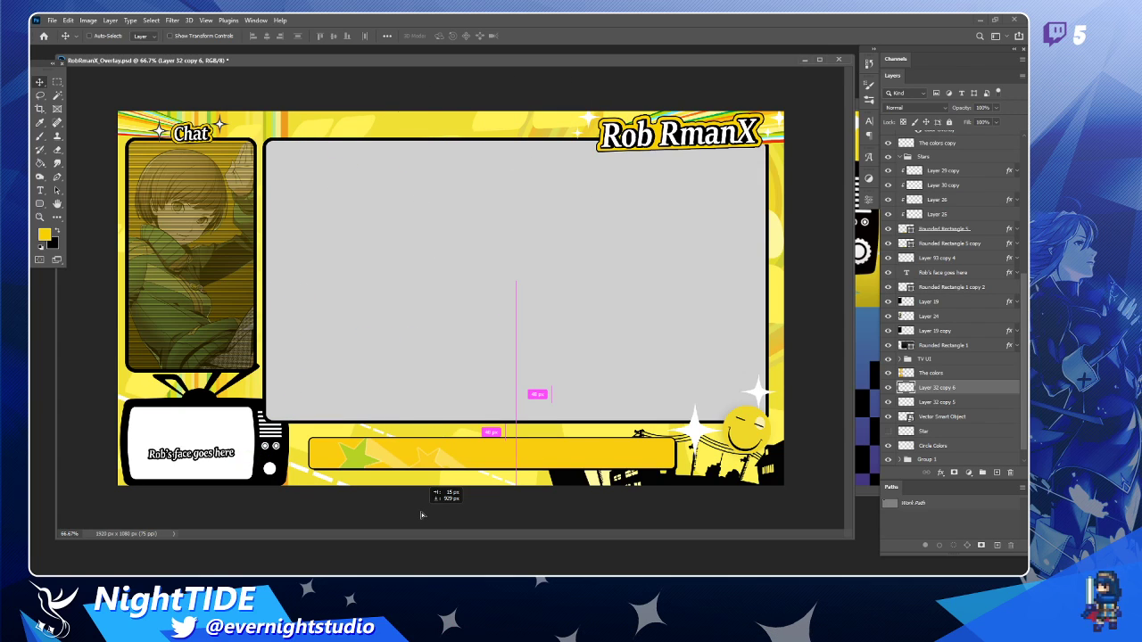
drag(423, 514, 304, 435)
key(ctrl+t)
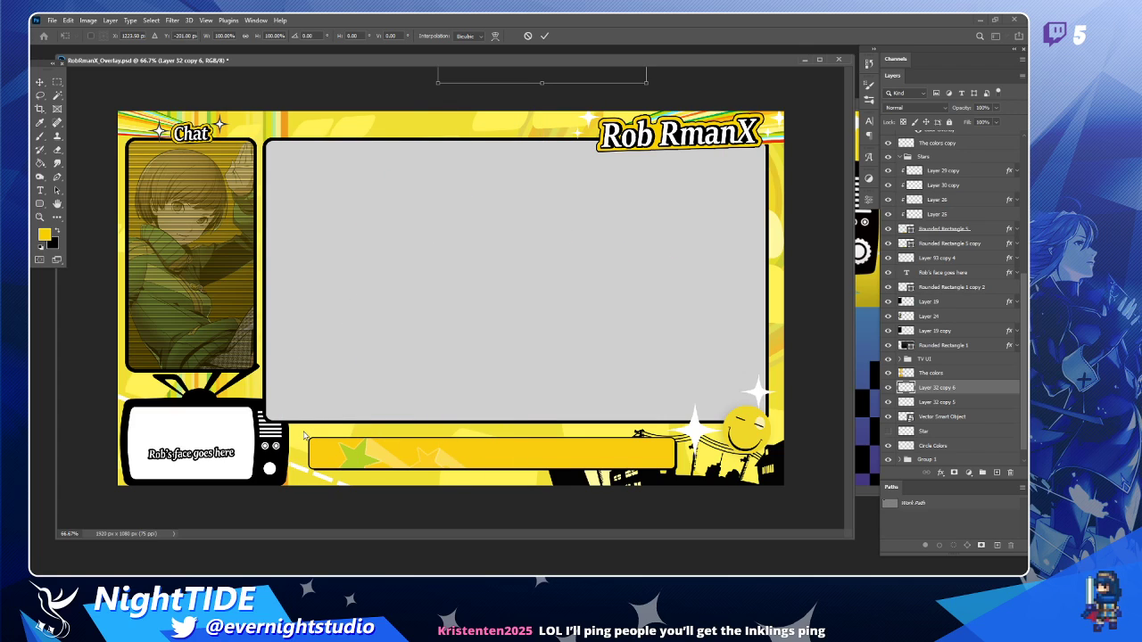
drag(517, 77, 433, 429)
key(Return)
Rotate the smaller dashed line 15 degrees clockwise and reposition it behind the lower bar.
key(ctrl+t)
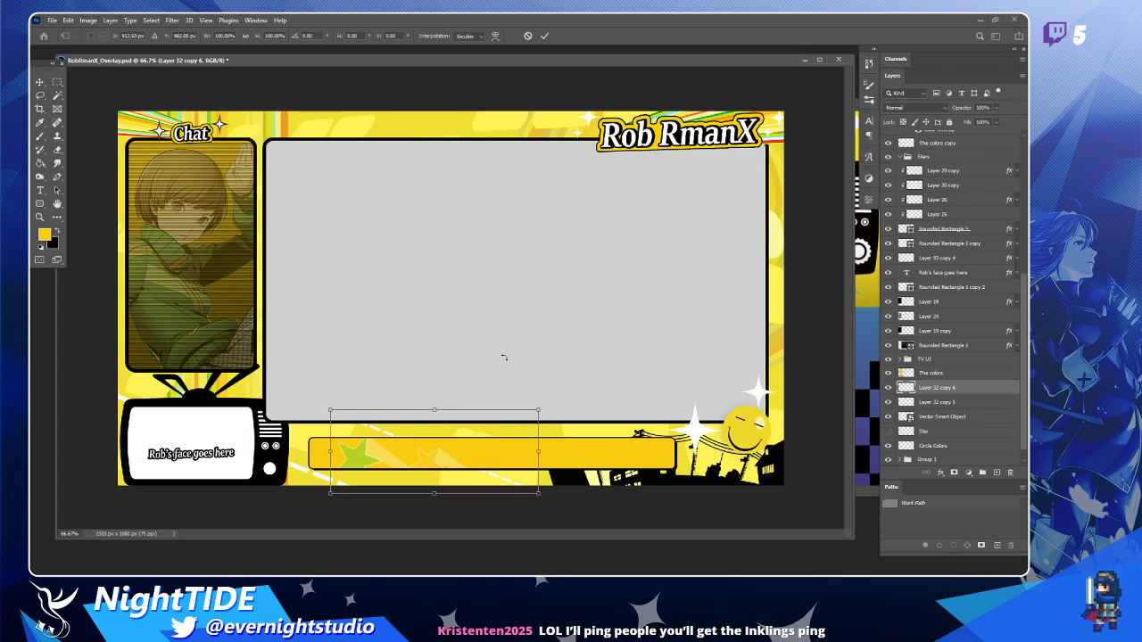
drag(504, 357, 529, 370)
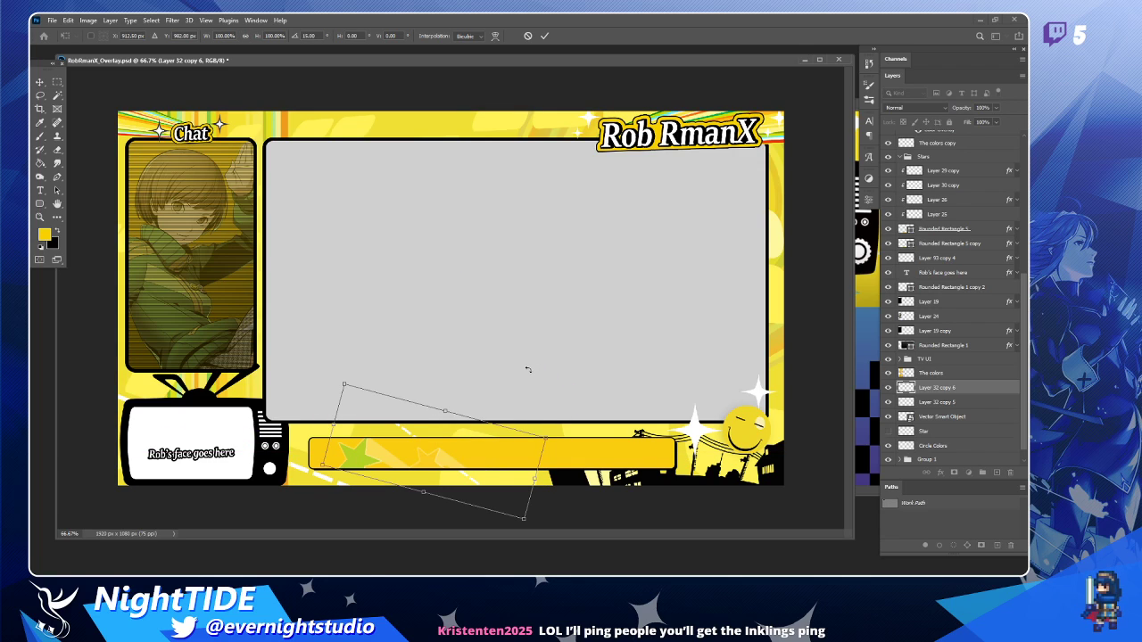
key(Return)
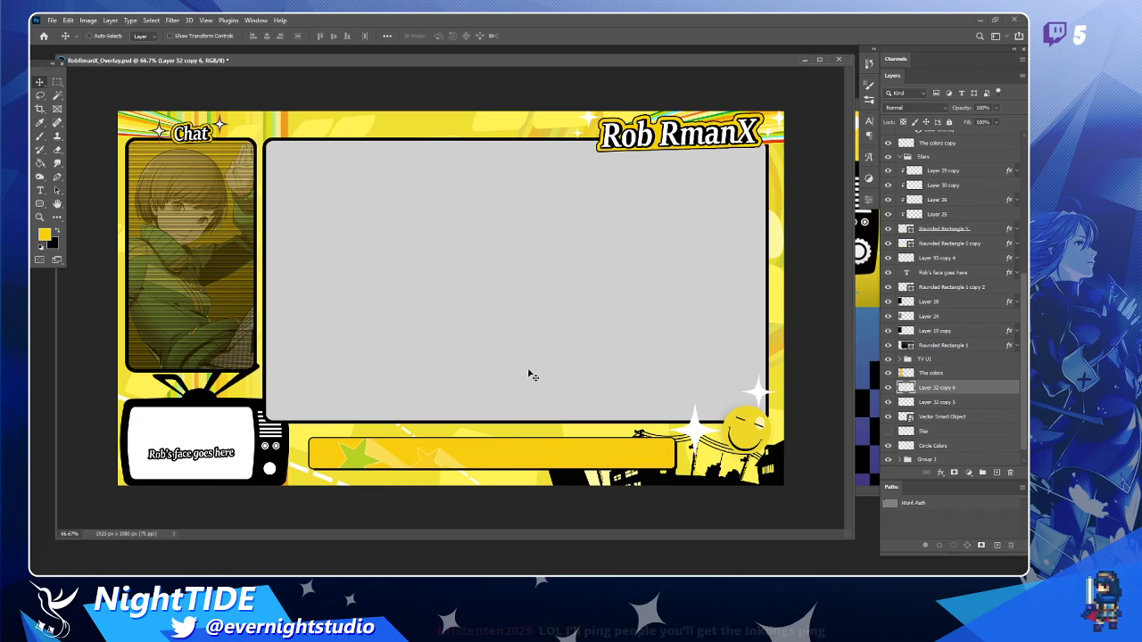
drag(530, 438, 566, 427)
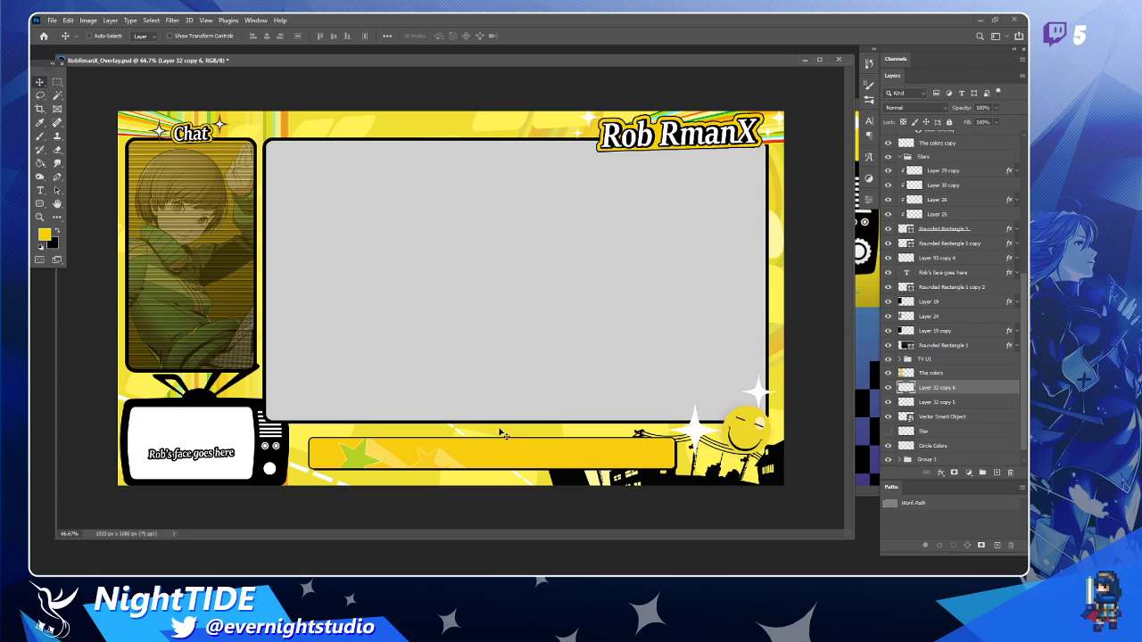
drag(489, 449, 423, 453)
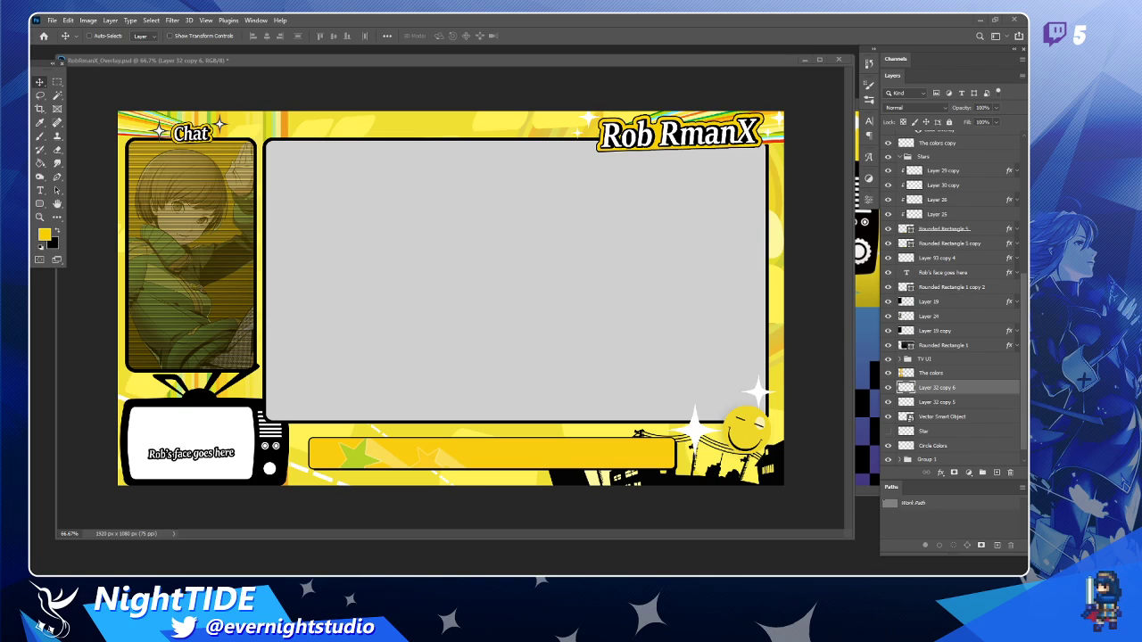
Save the RobRmanX_Overlay.psd document.
click(594, 59)
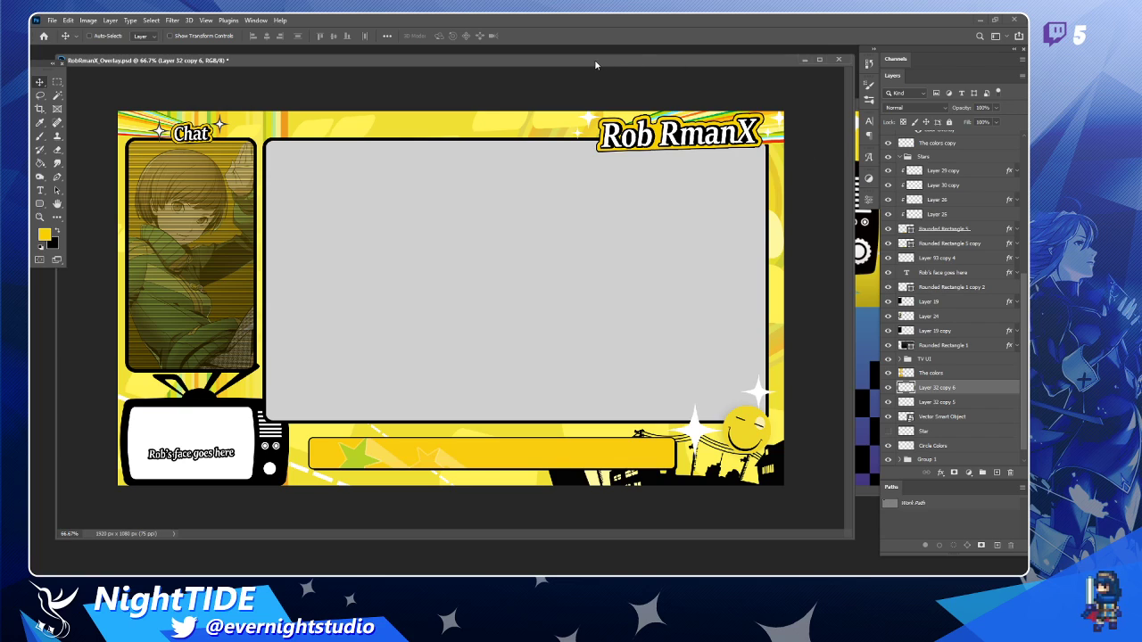
drag(598, 63, 592, 65)
key(ctrl+s)
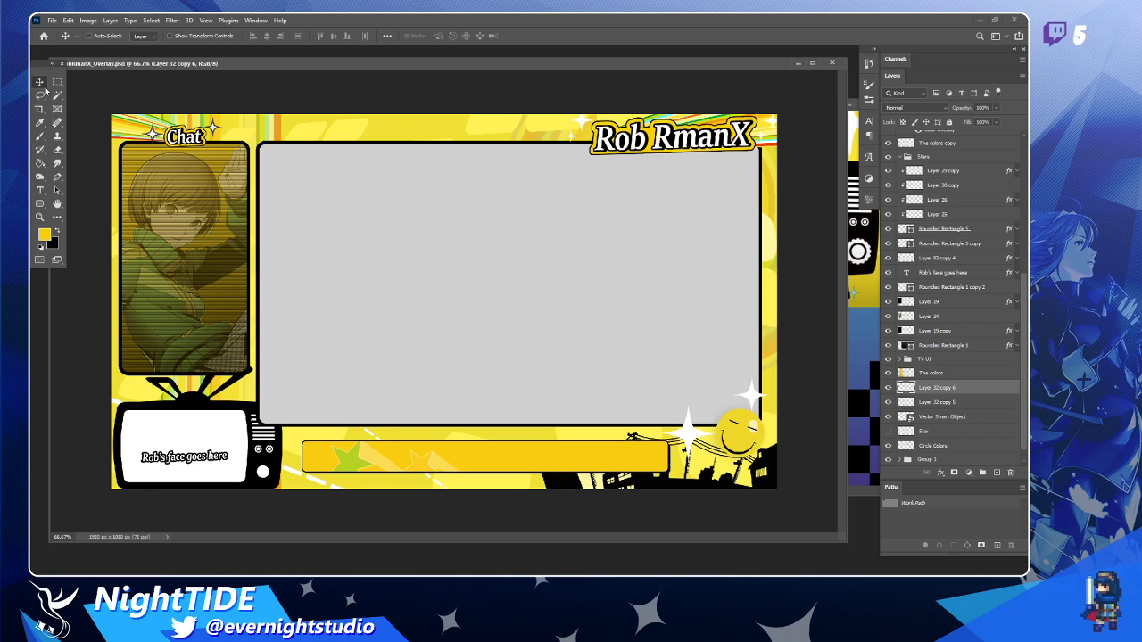
Preview the whole overlay enlarged in full-screen mode to examine the dashed lines and overall layout.
key(f)
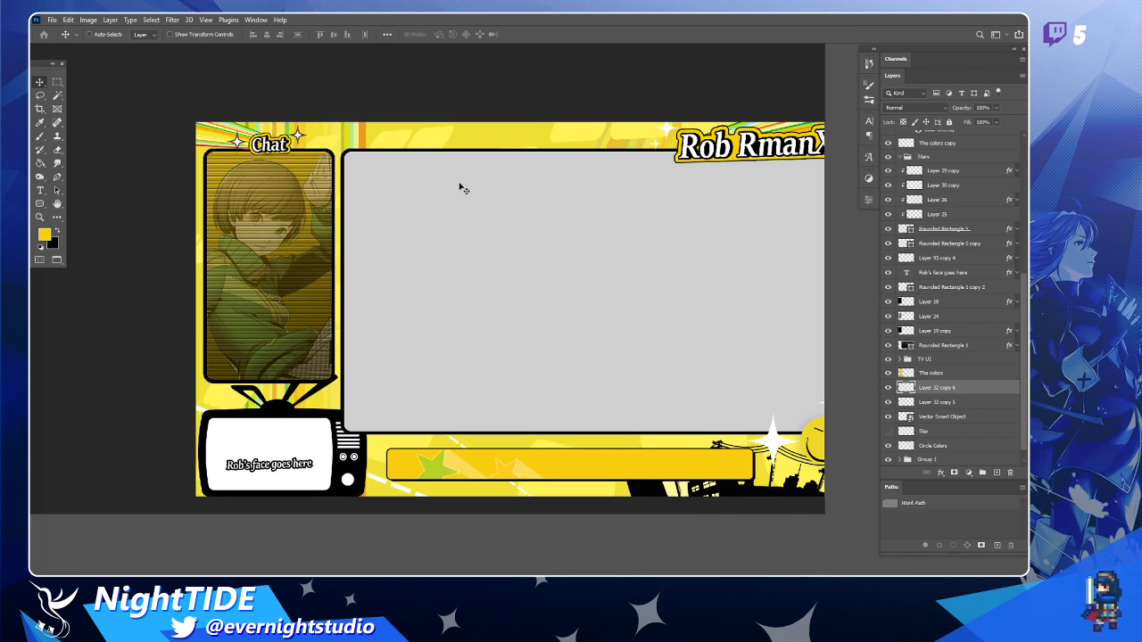
key(f)
key(z)
click(473, 185)
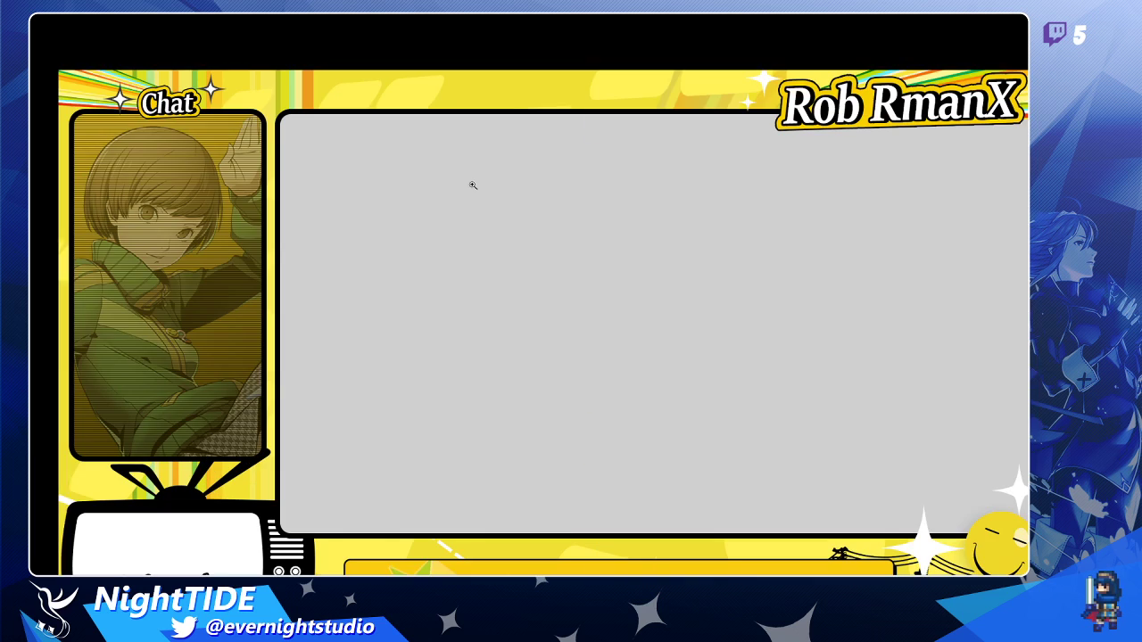
drag(594, 293, 562, 237)
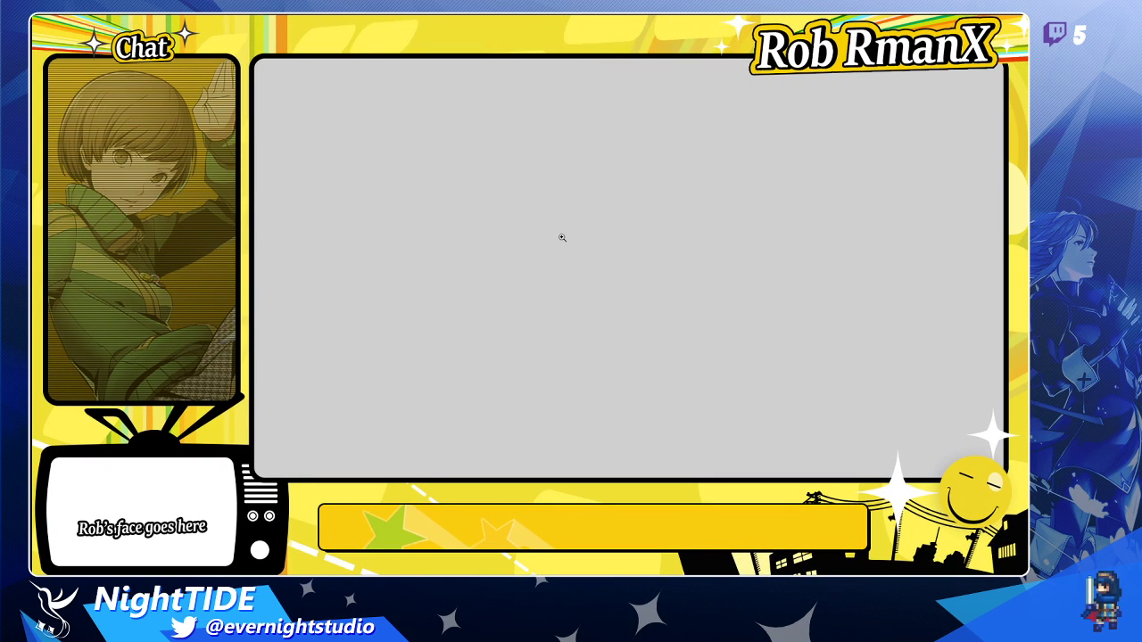